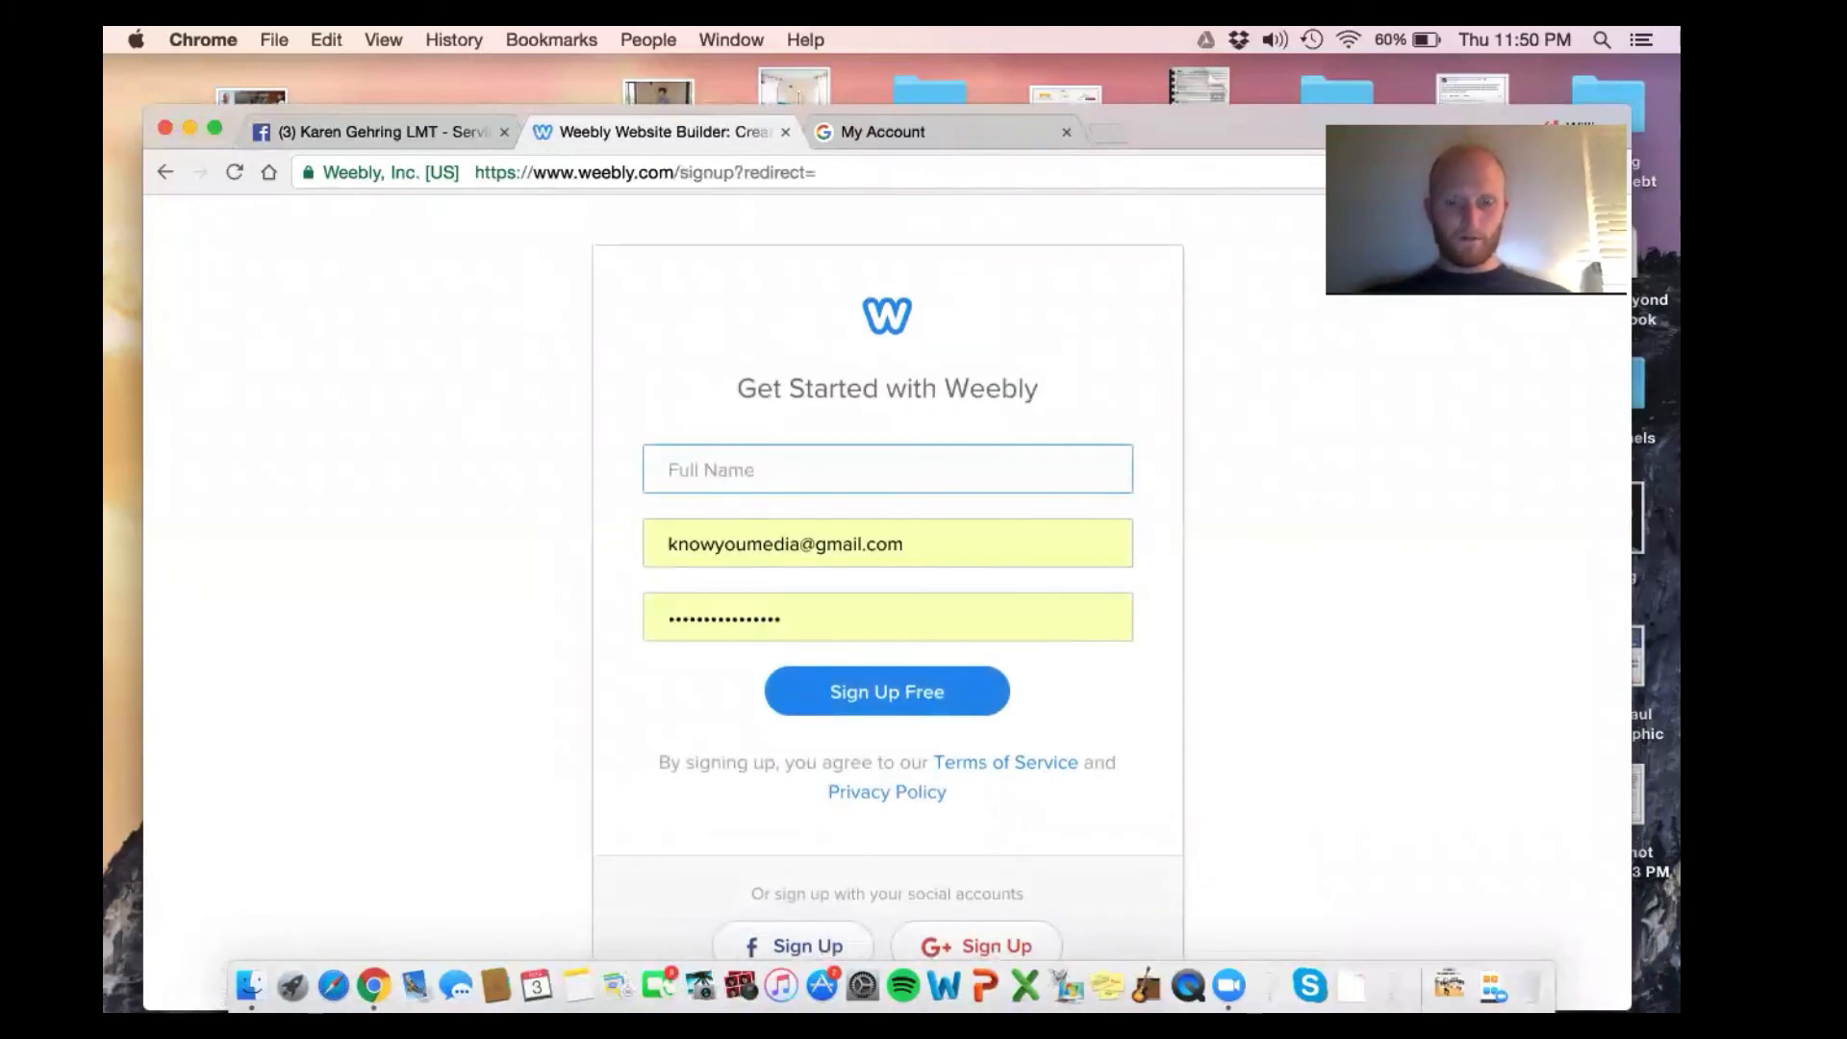
Enter the full name and a fresh e-mail address in the Weebly sign-up form
type("Trail PT Website")
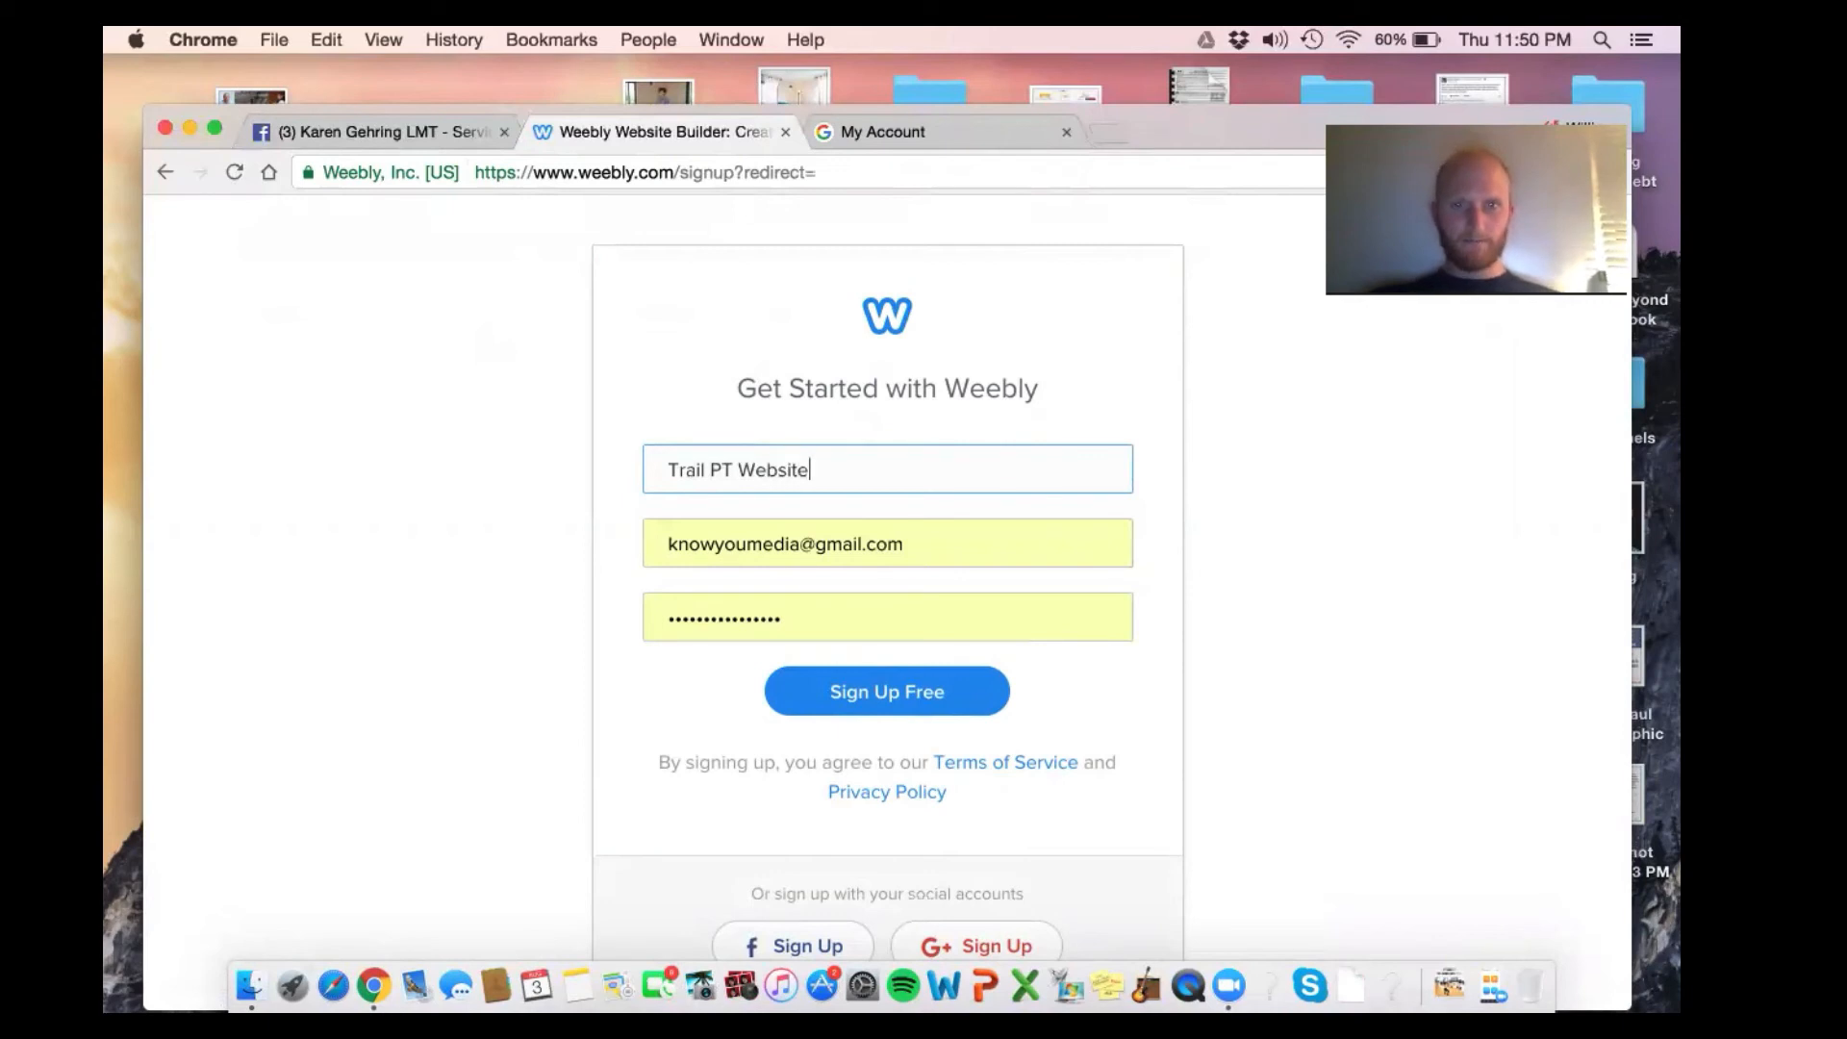
key("Tab")
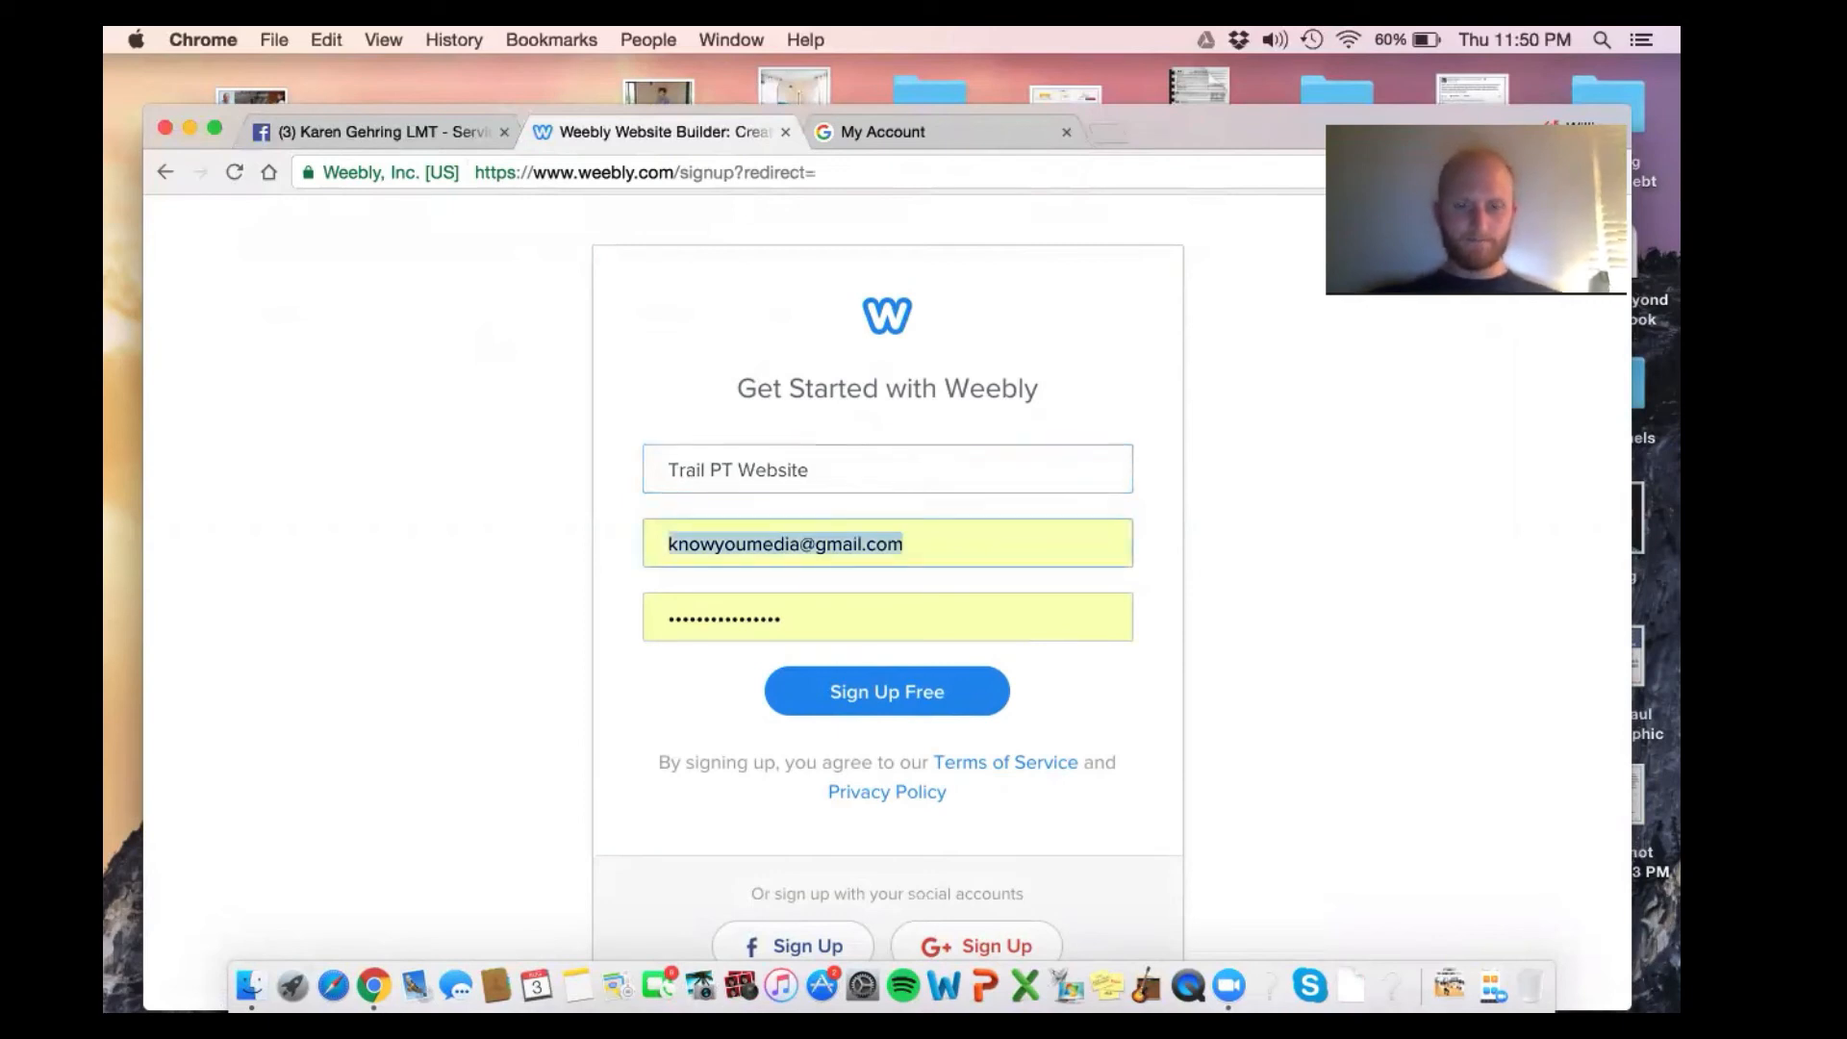
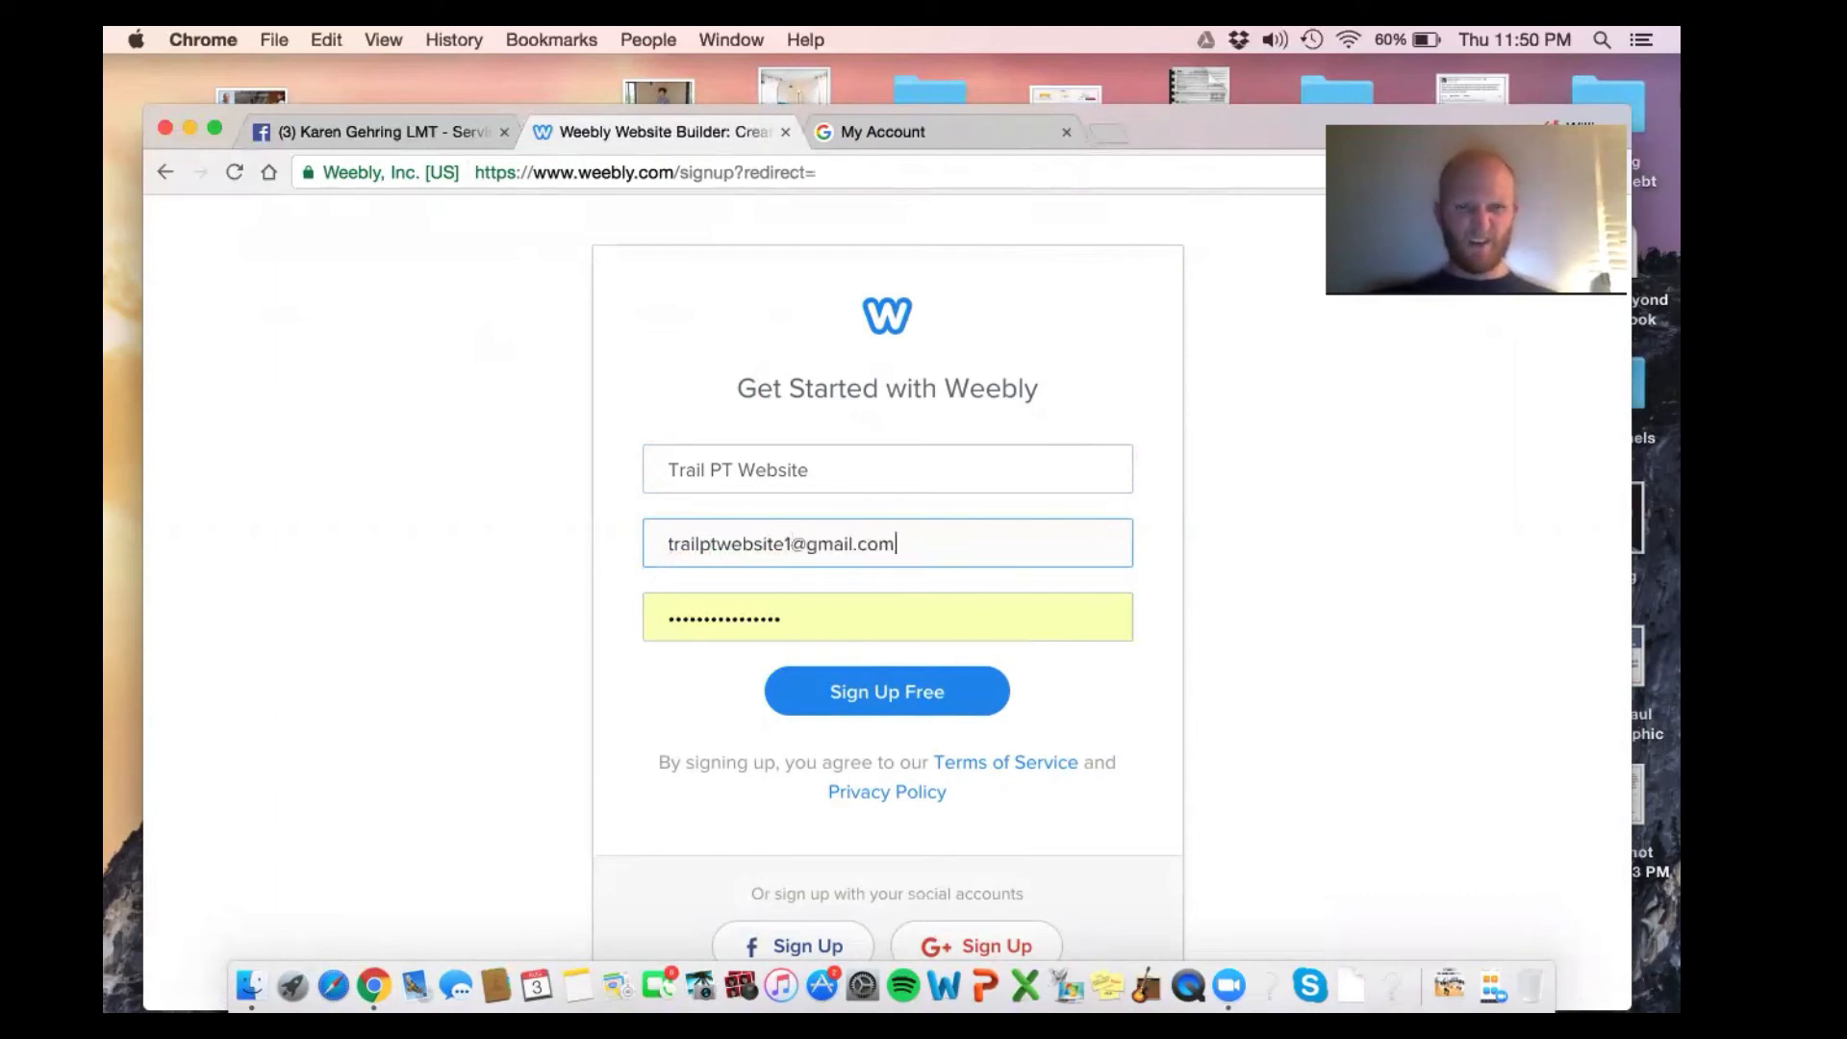
left_click(687, 544)
key("BackSpace")
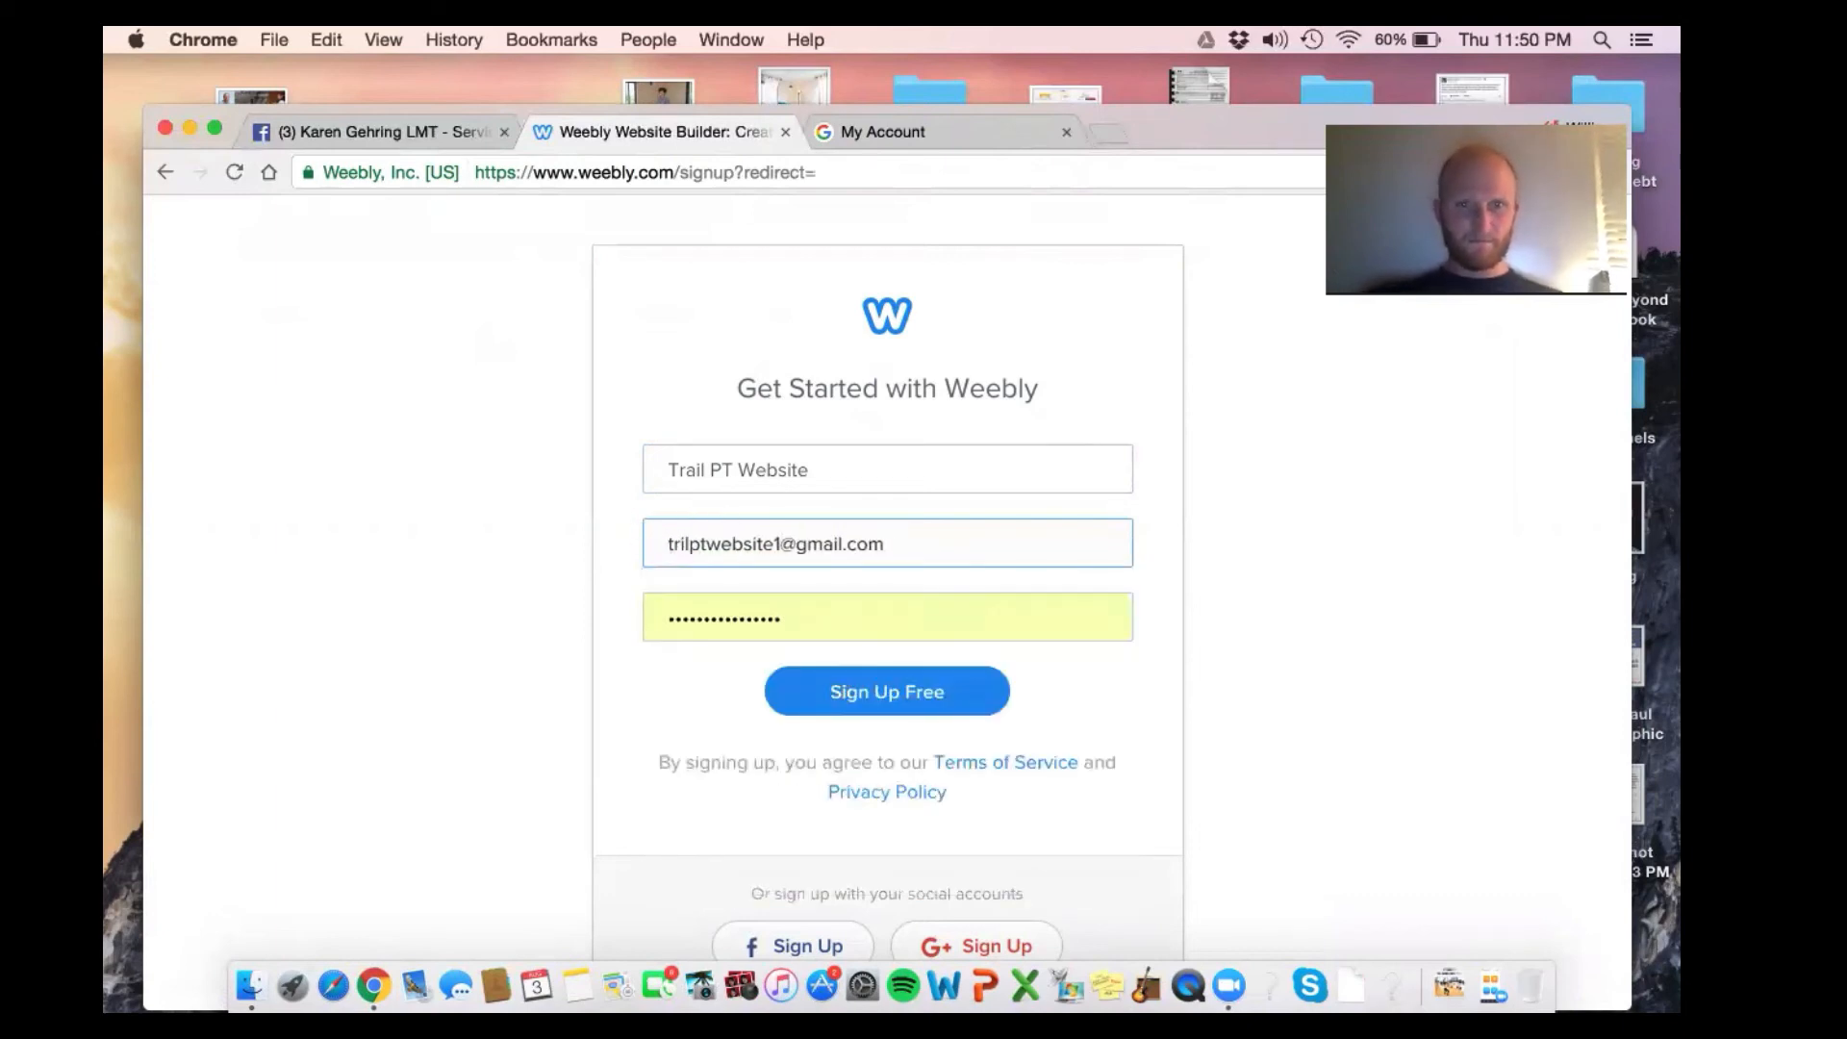
type("a")
Replace the autofilled password with a new one and submit the sign-up
double_click(689, 617)
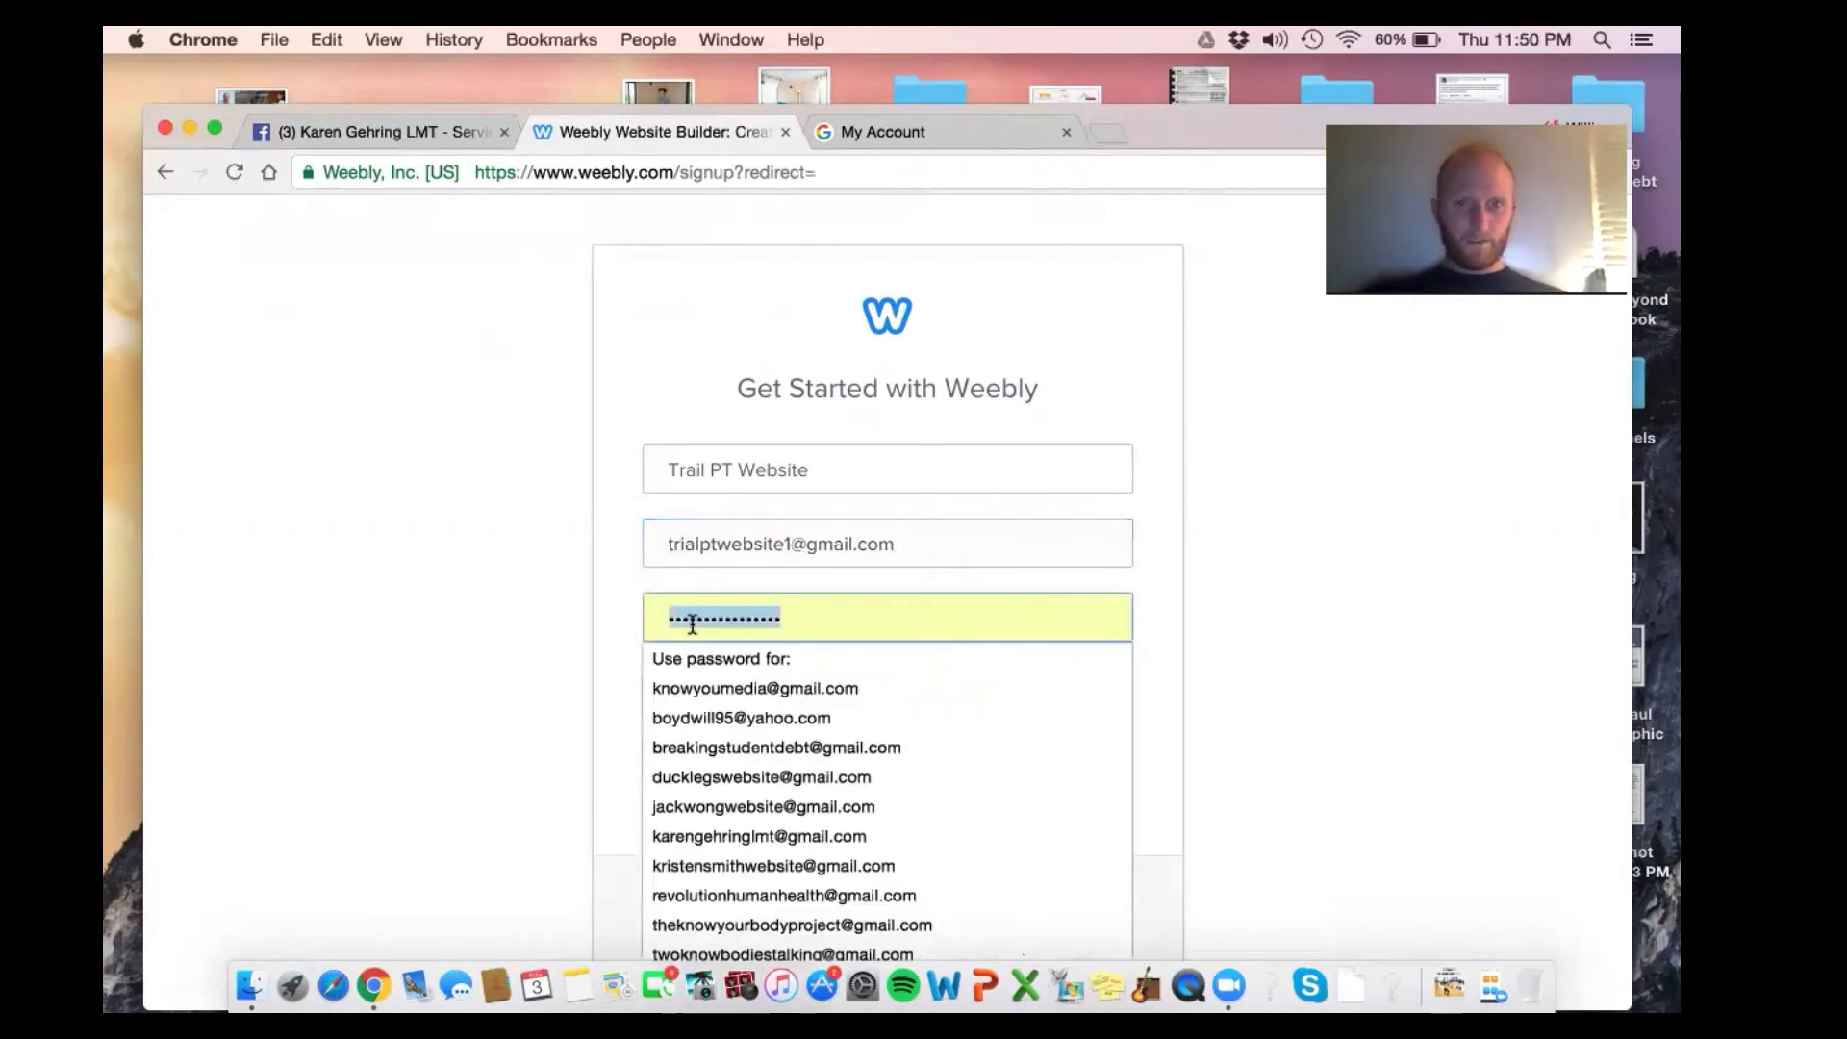
type("t")
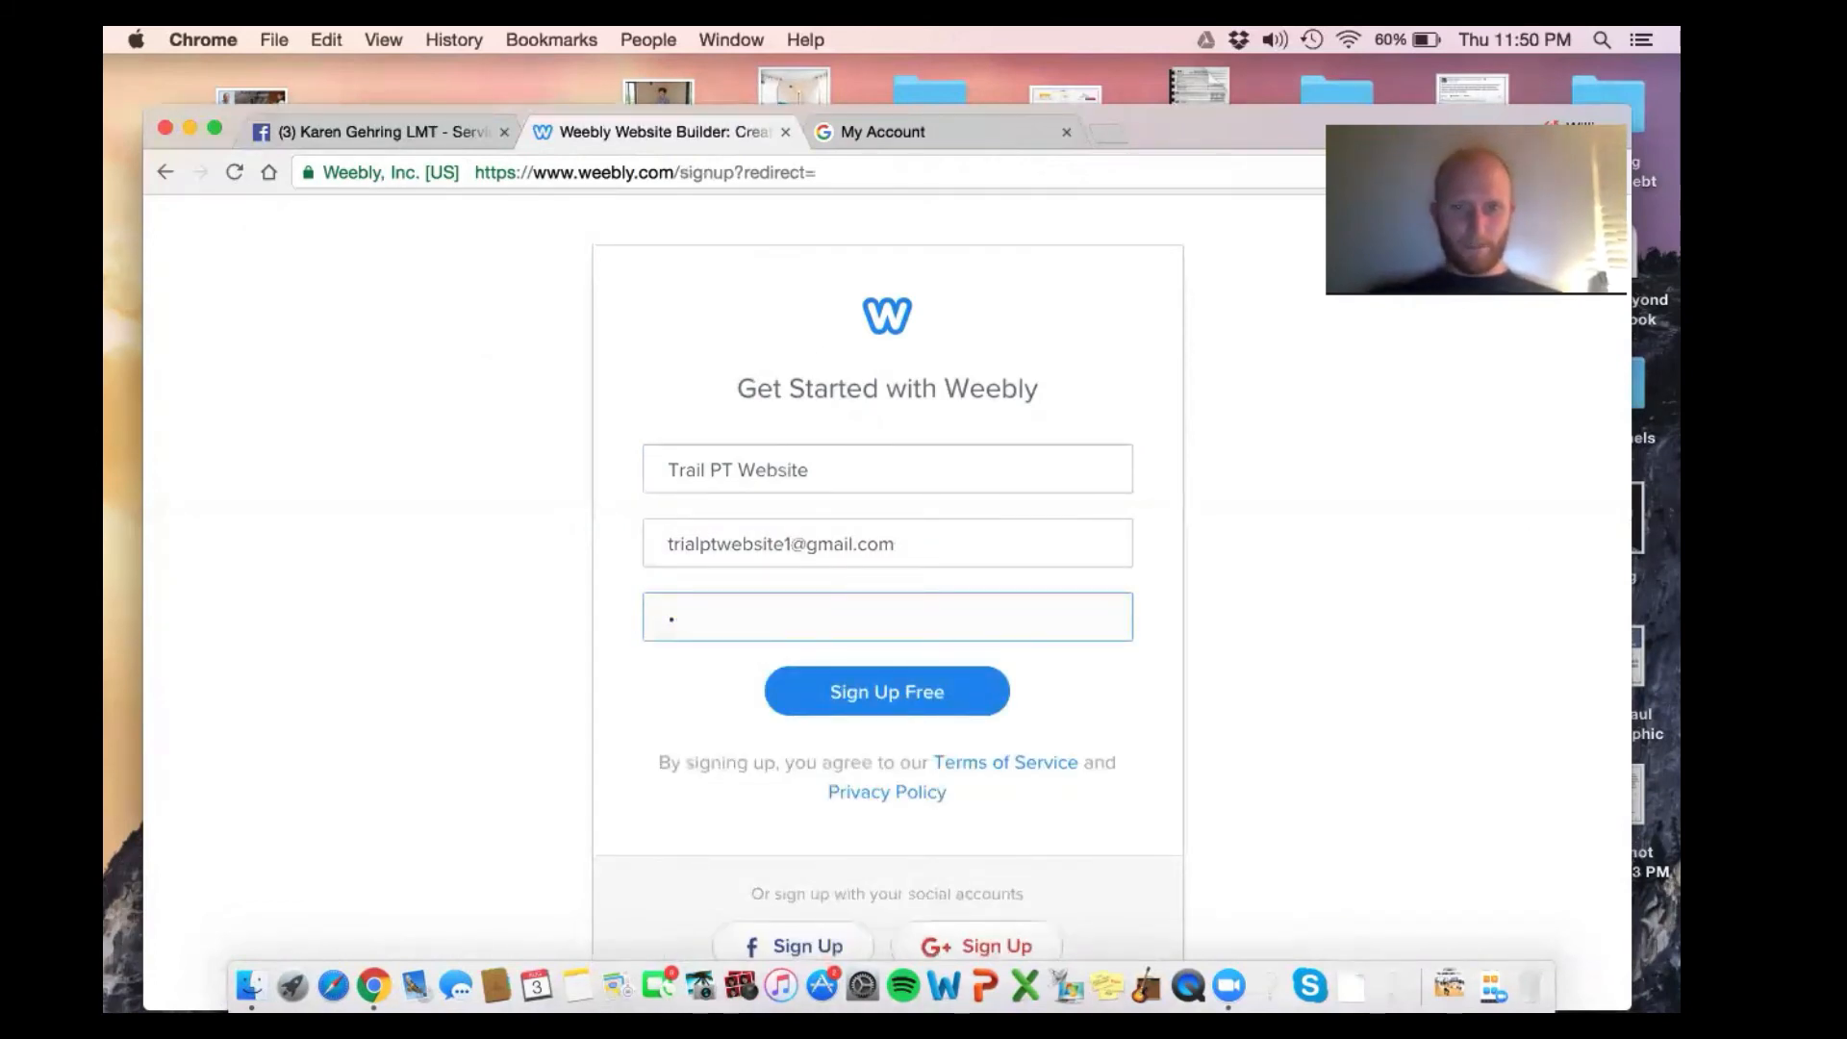
key("BackSpace")
type("••")
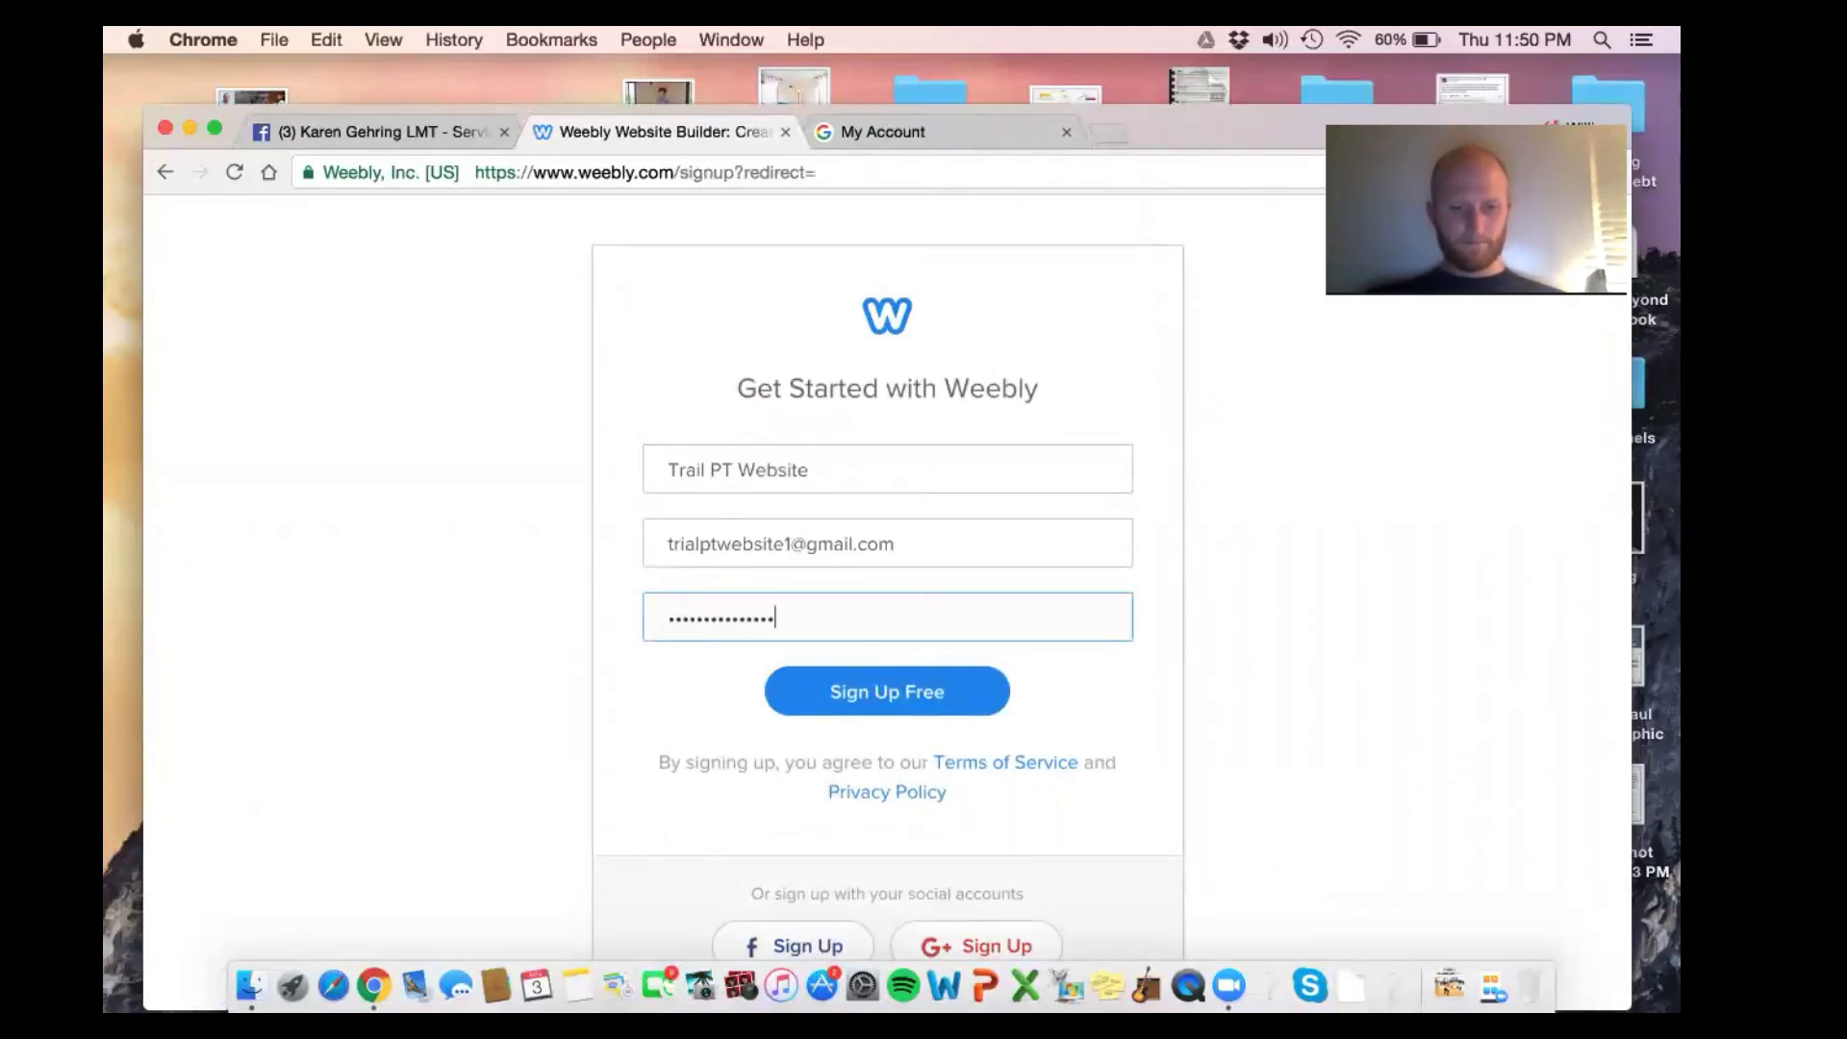
left_click(834, 677)
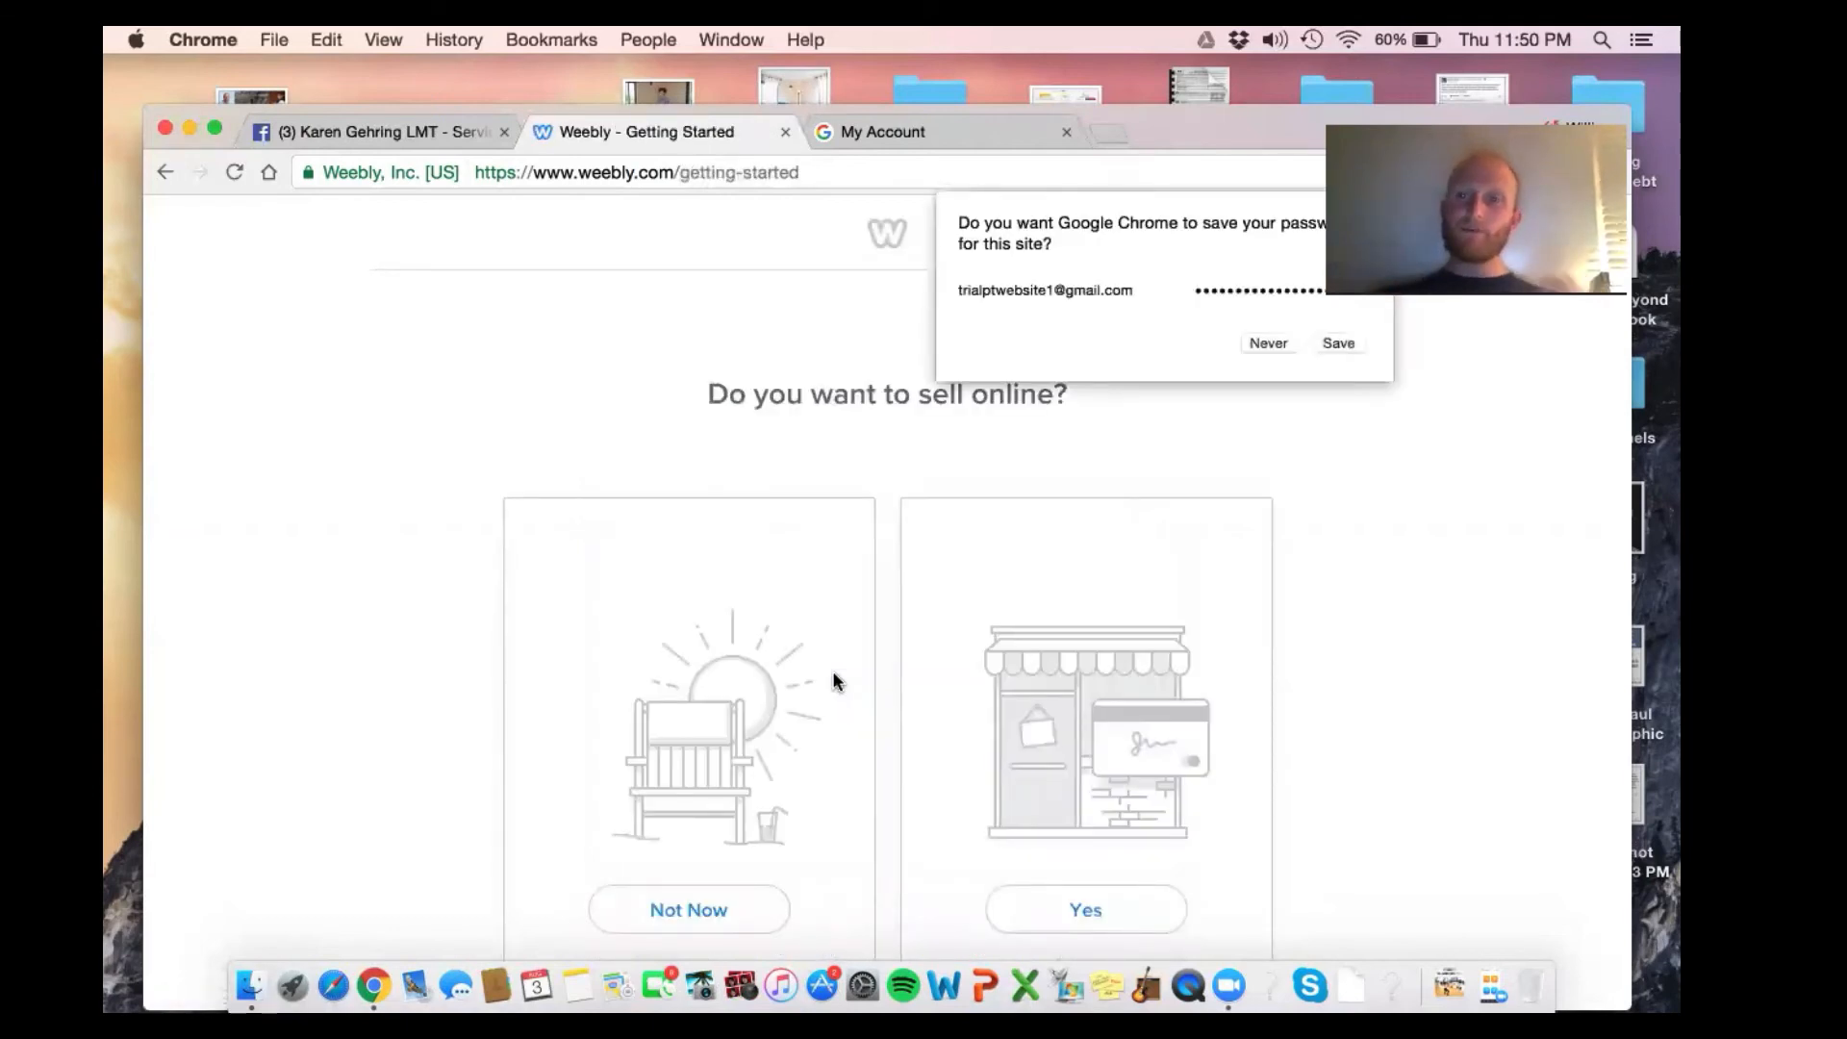
Decline Chrome's offer to save the password and scroll the sell-online question page
left_click(1277, 346)
scroll(1280, 351, "down", 1)
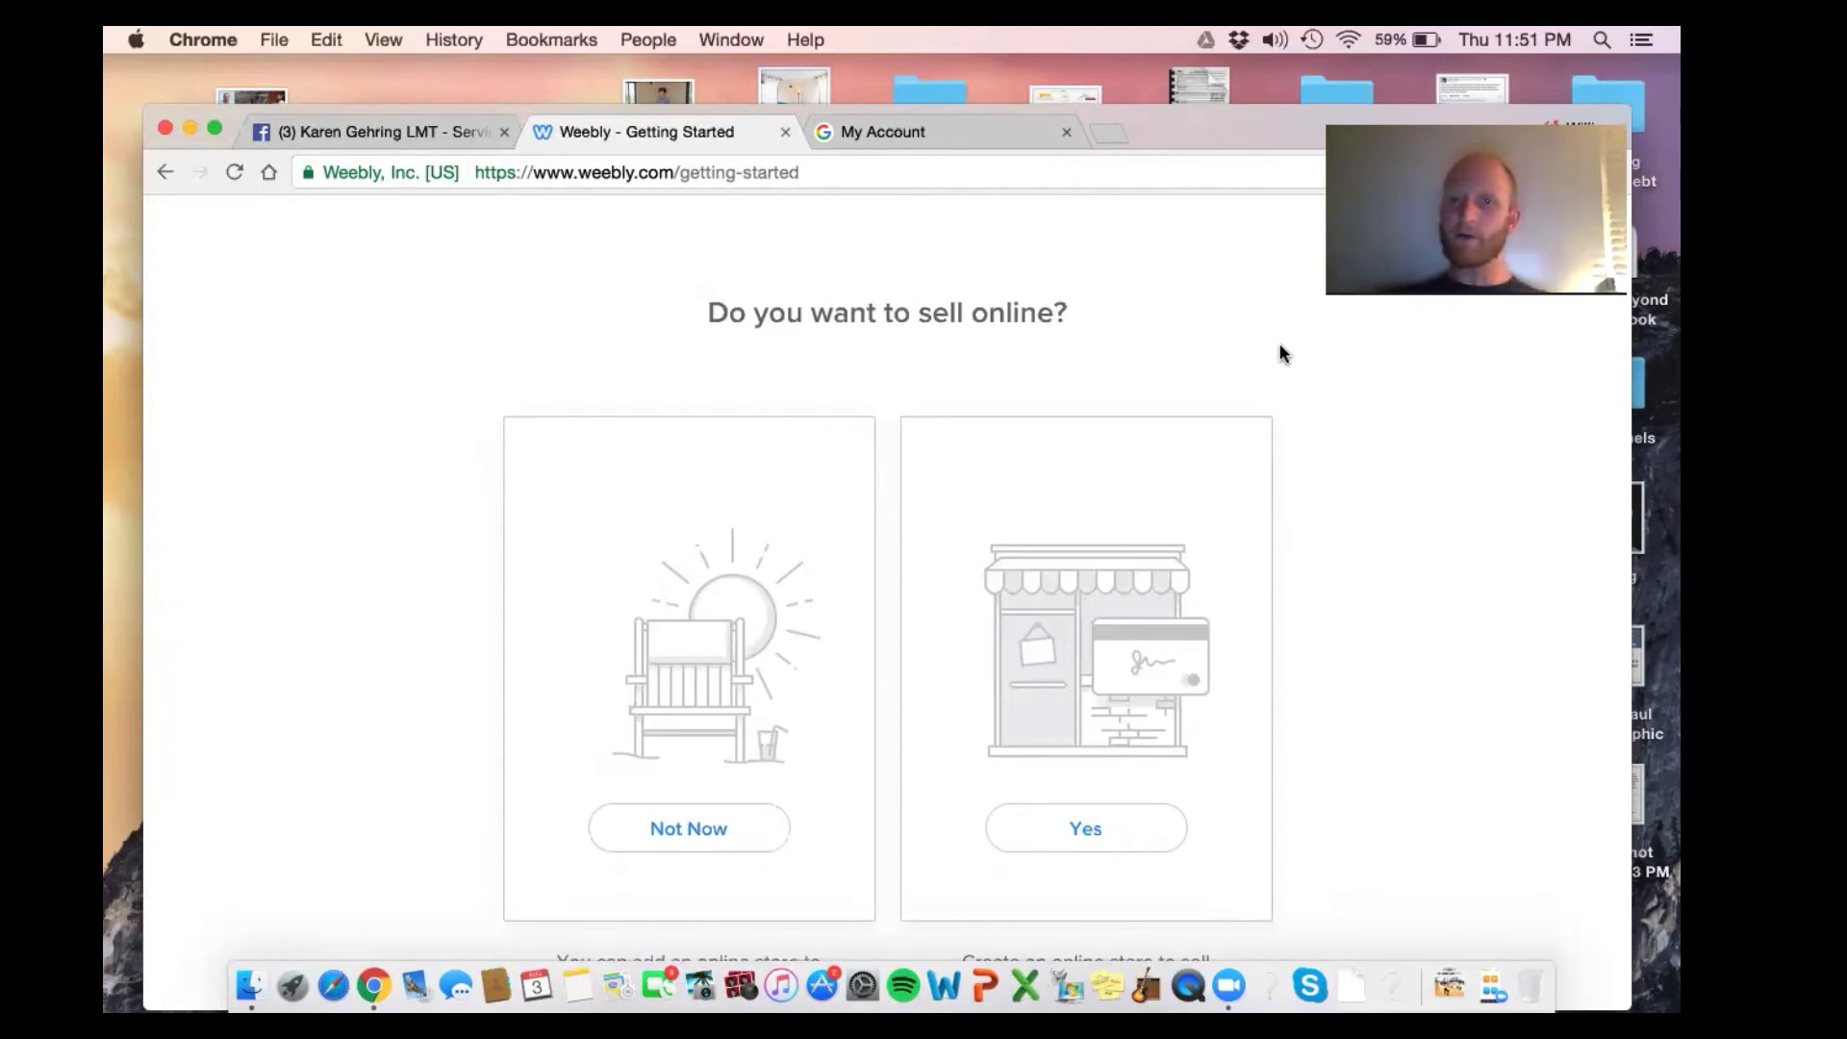
scroll(1279, 353, "down", 1)
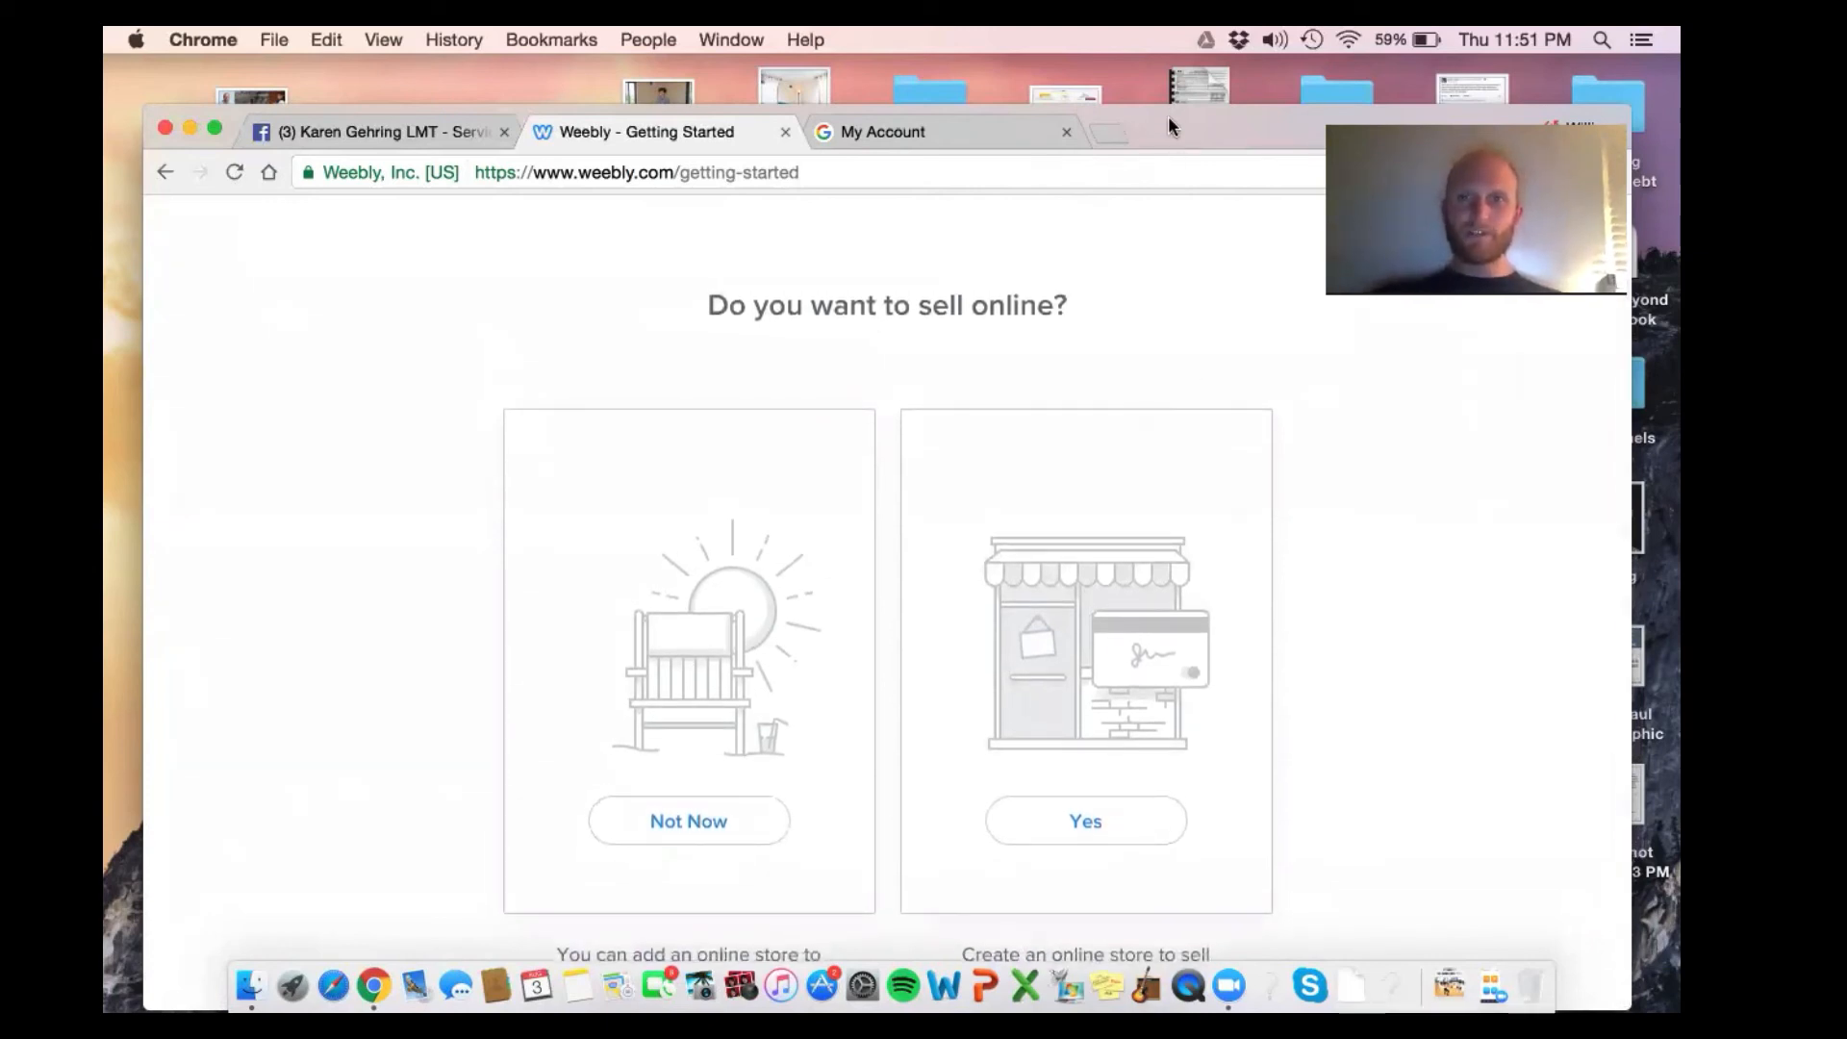
mouse_move(1173, 142)
left_mouse_down()
mouse_move(1140, 102)
mouse_move(1160, 109)
left_mouse_up()
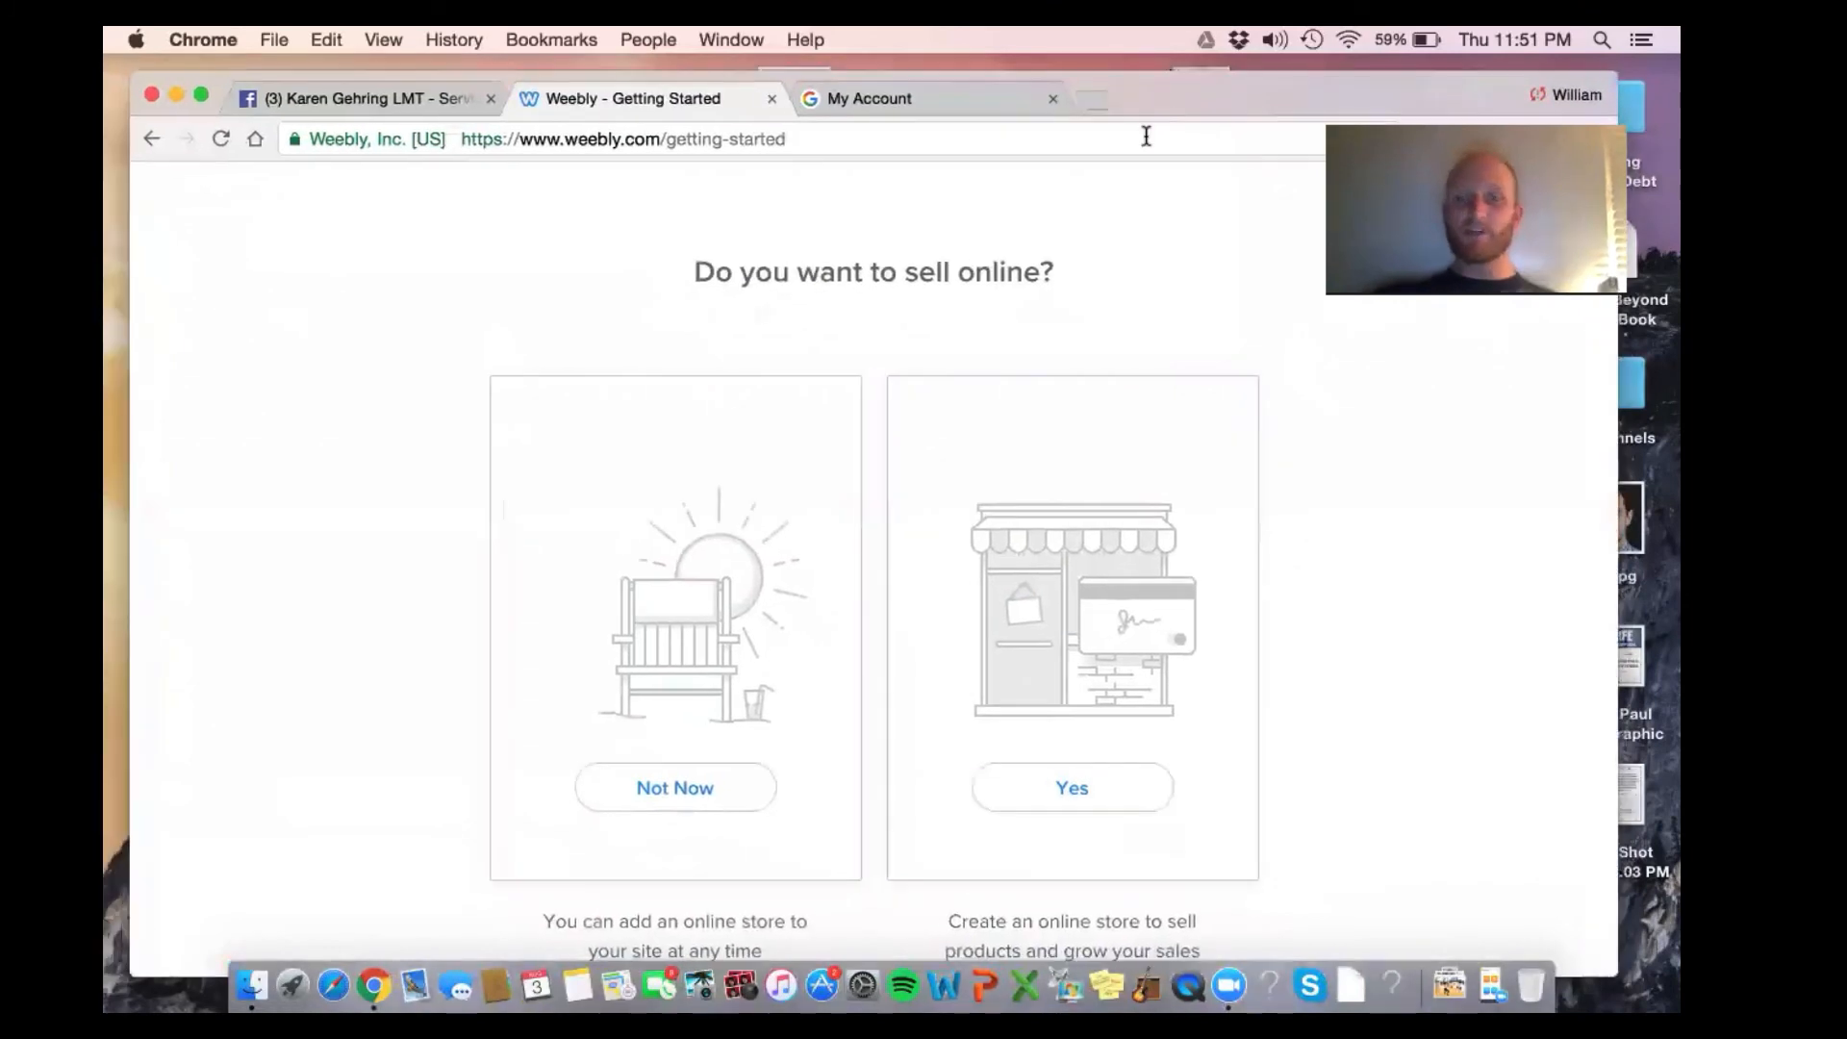
Skip the online store and scroll through the business theme gallery
left_click(734, 787)
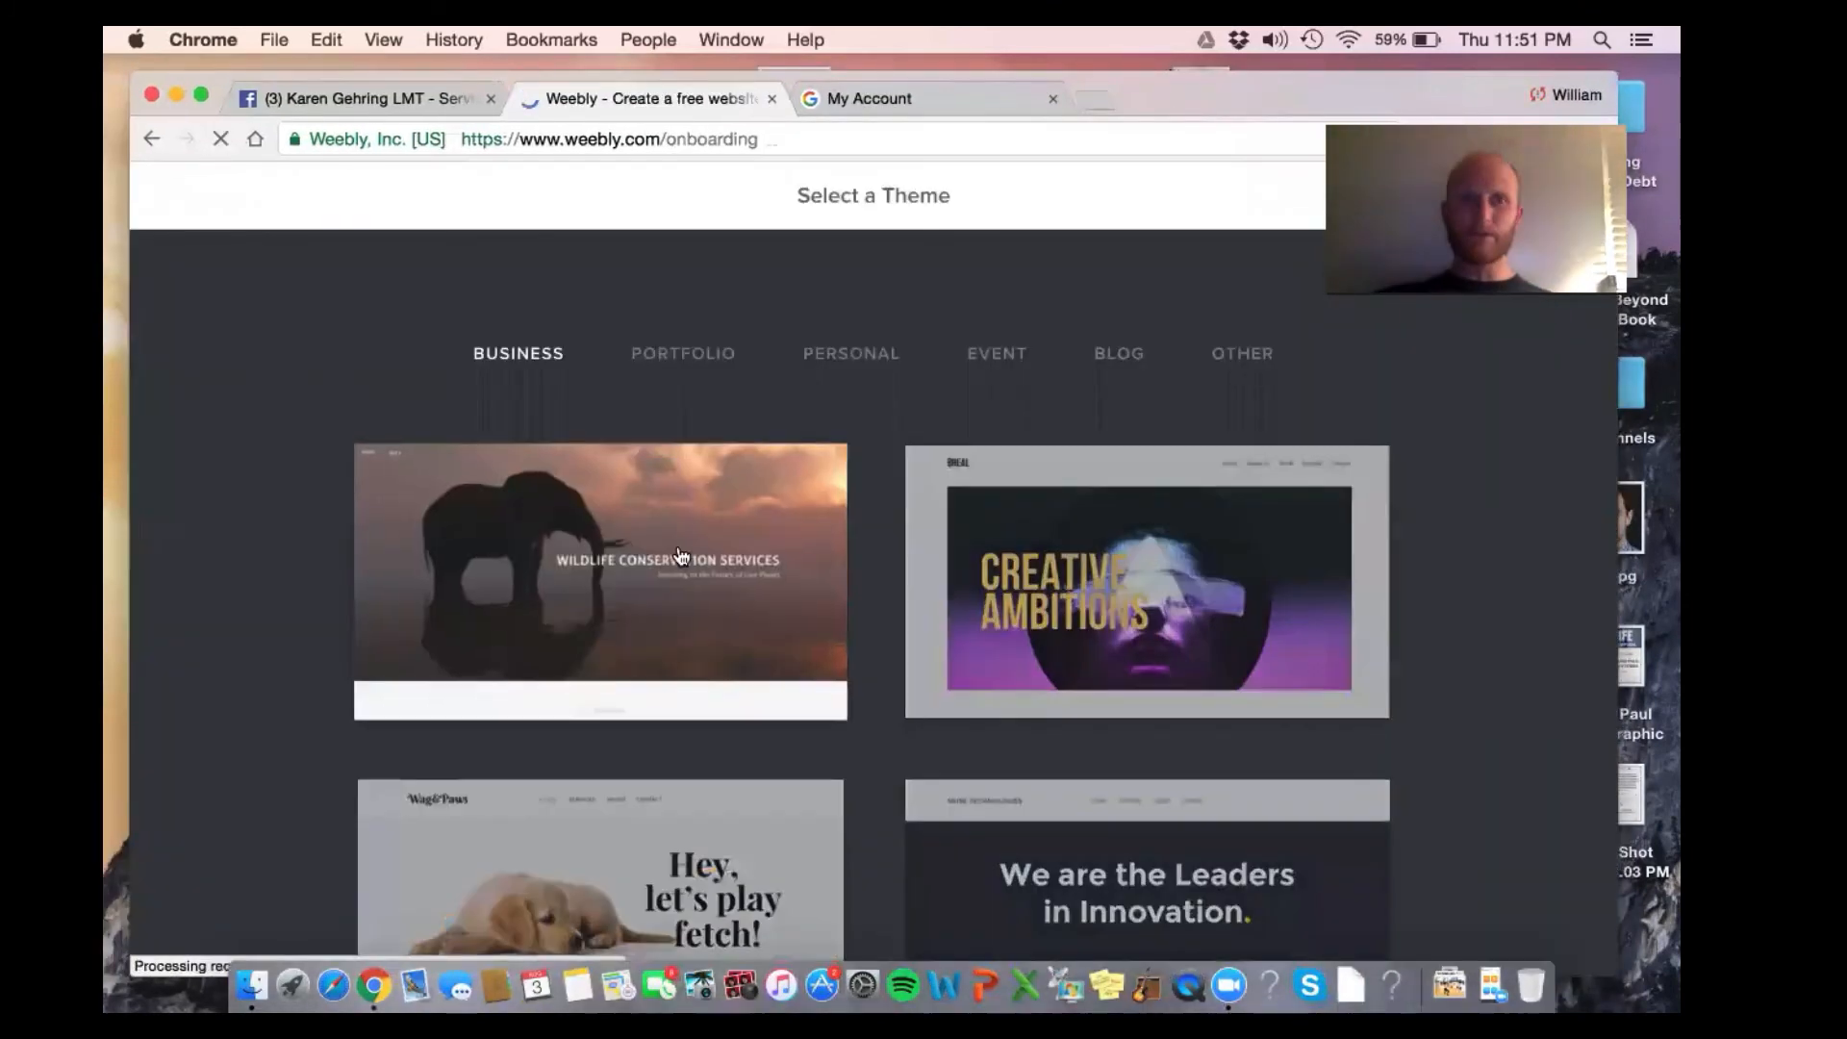
scroll(680, 553, "down", 3)
scroll(680, 556, "down", 10)
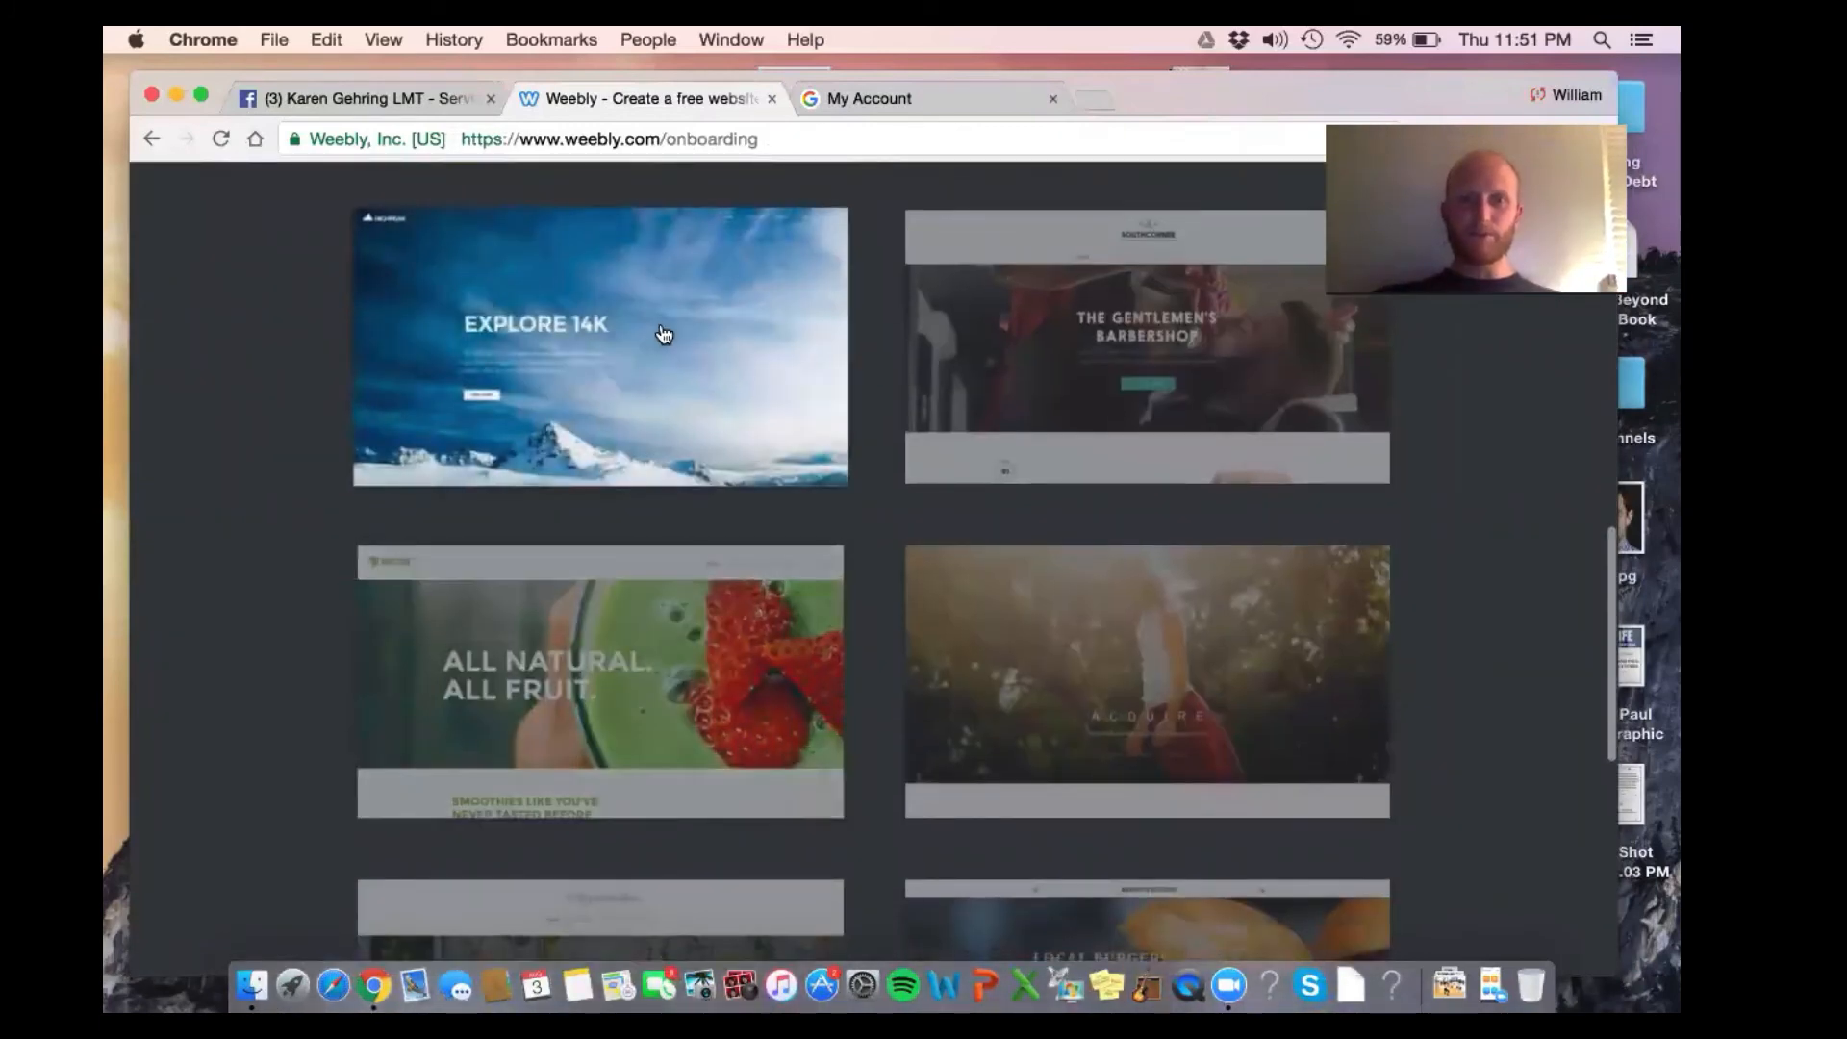
scroll(660, 337, "down", 3)
scroll(989, 502, "down", 4)
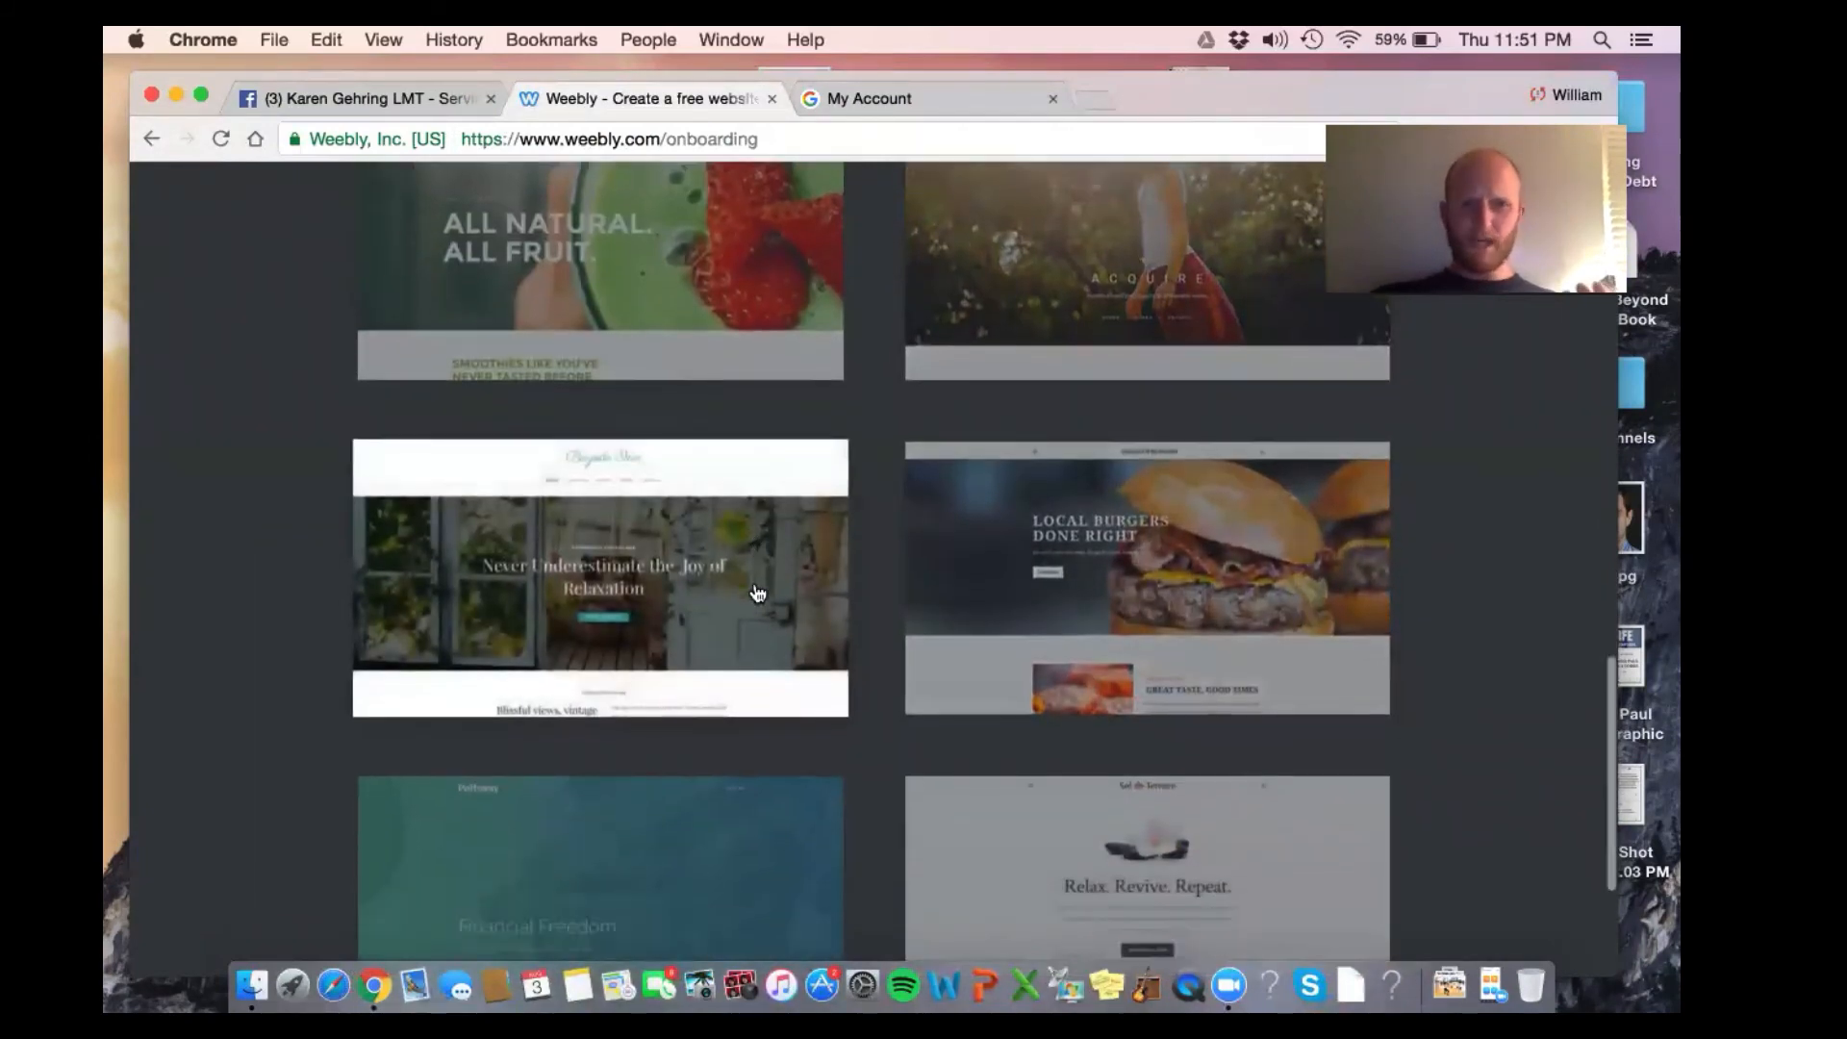
scroll(757, 592, "down", 5)
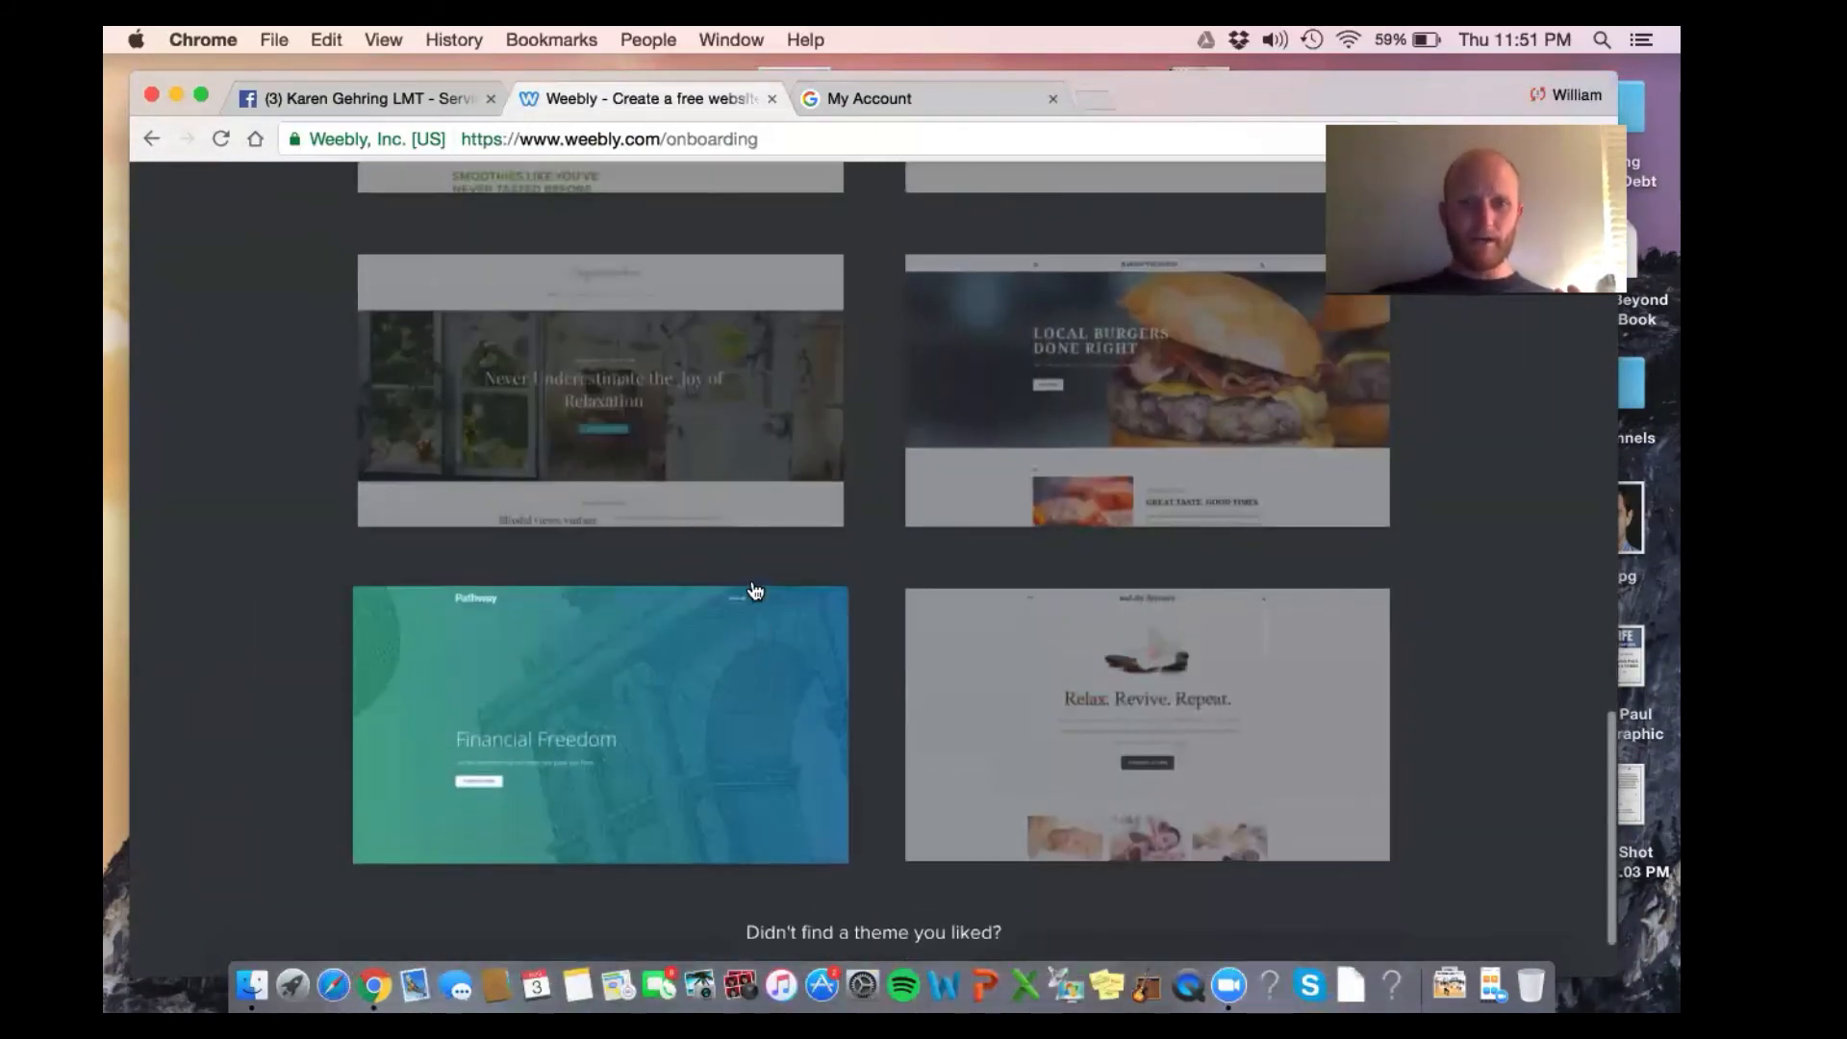
Open a full preview of the Wag & Paws theme
scroll(708, 680, "up", 8)
scroll(1055, 603, "up", 8)
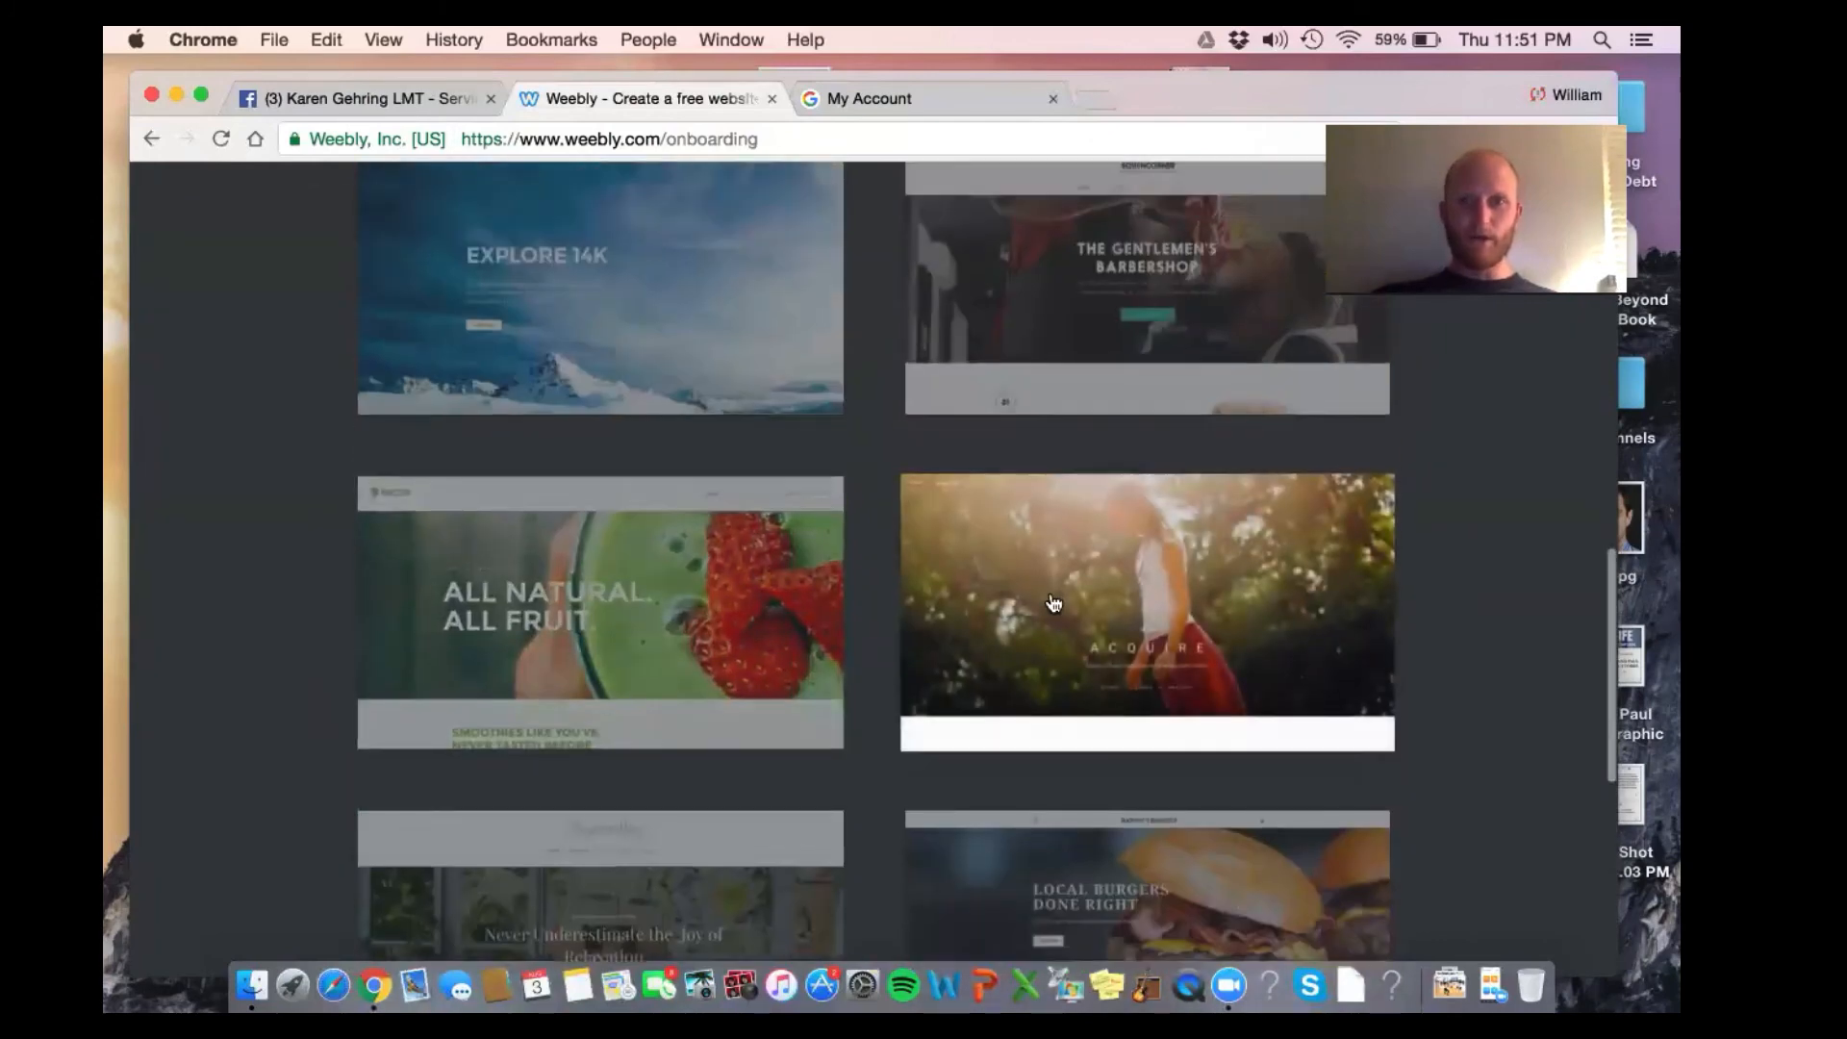
scroll(1054, 603, "up", 4)
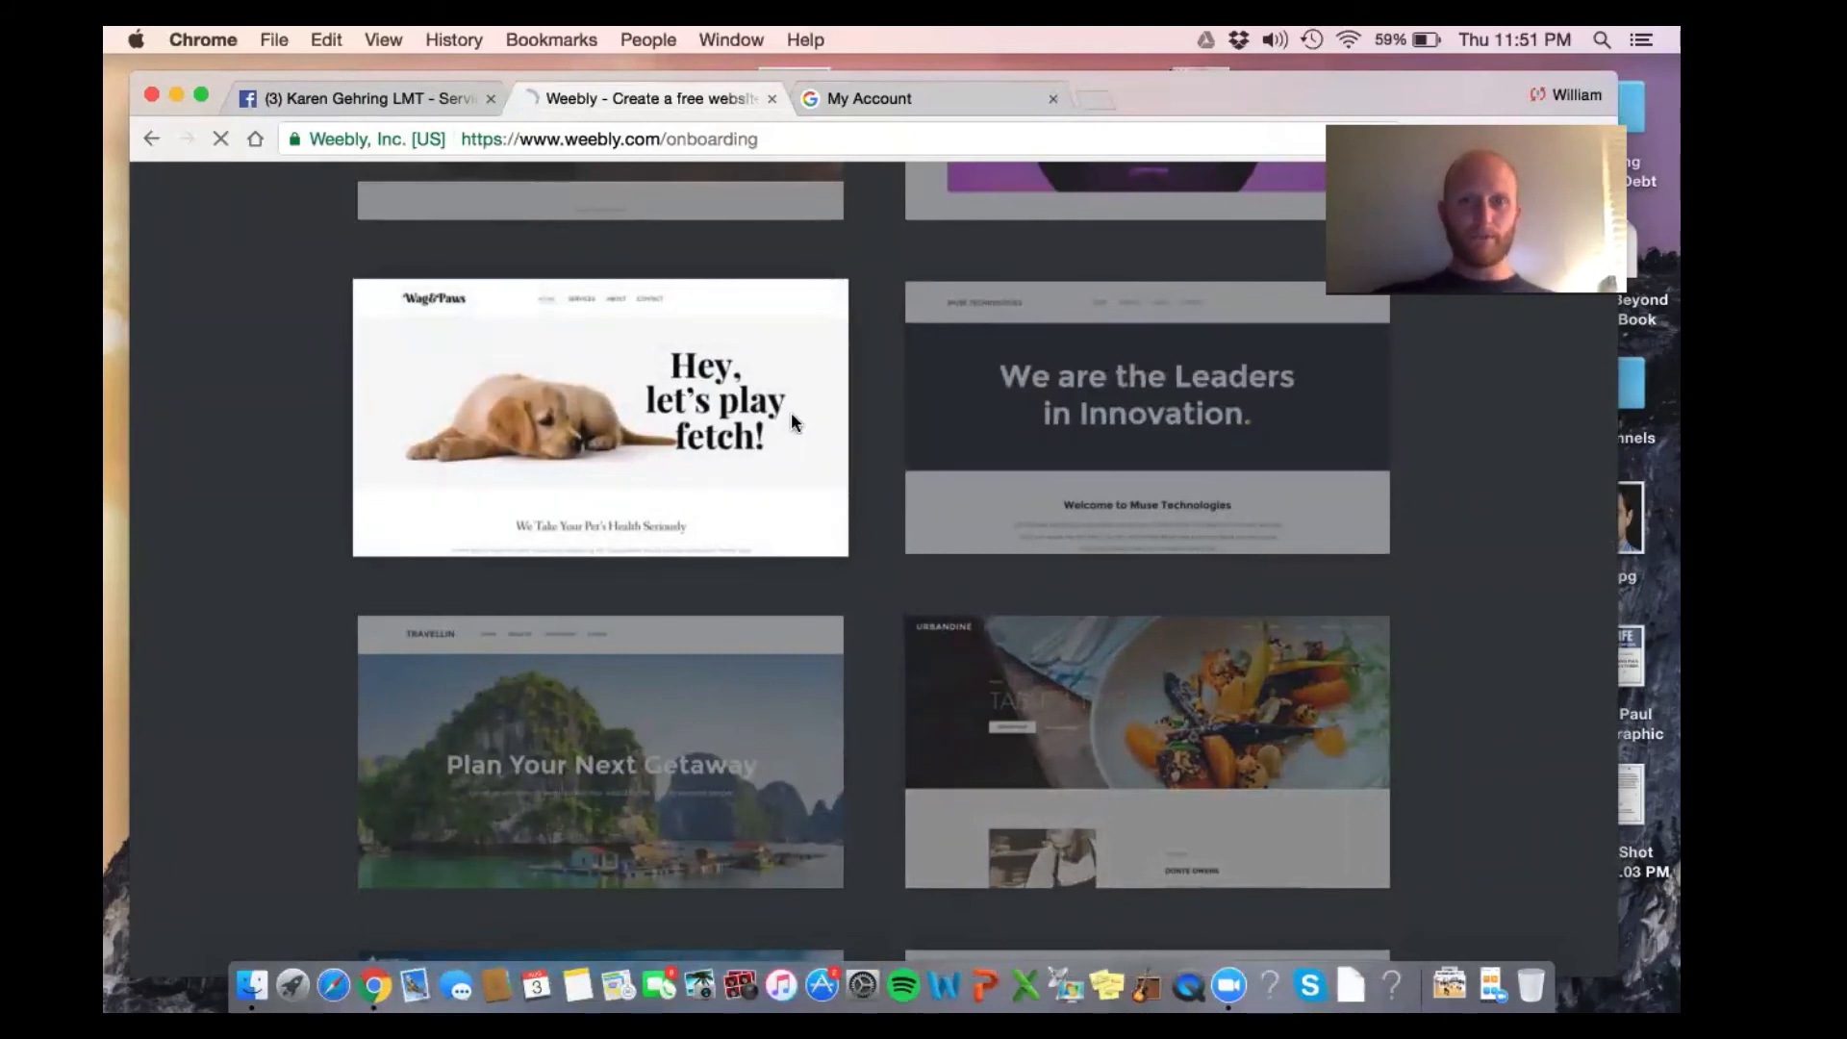
left_click(791, 420)
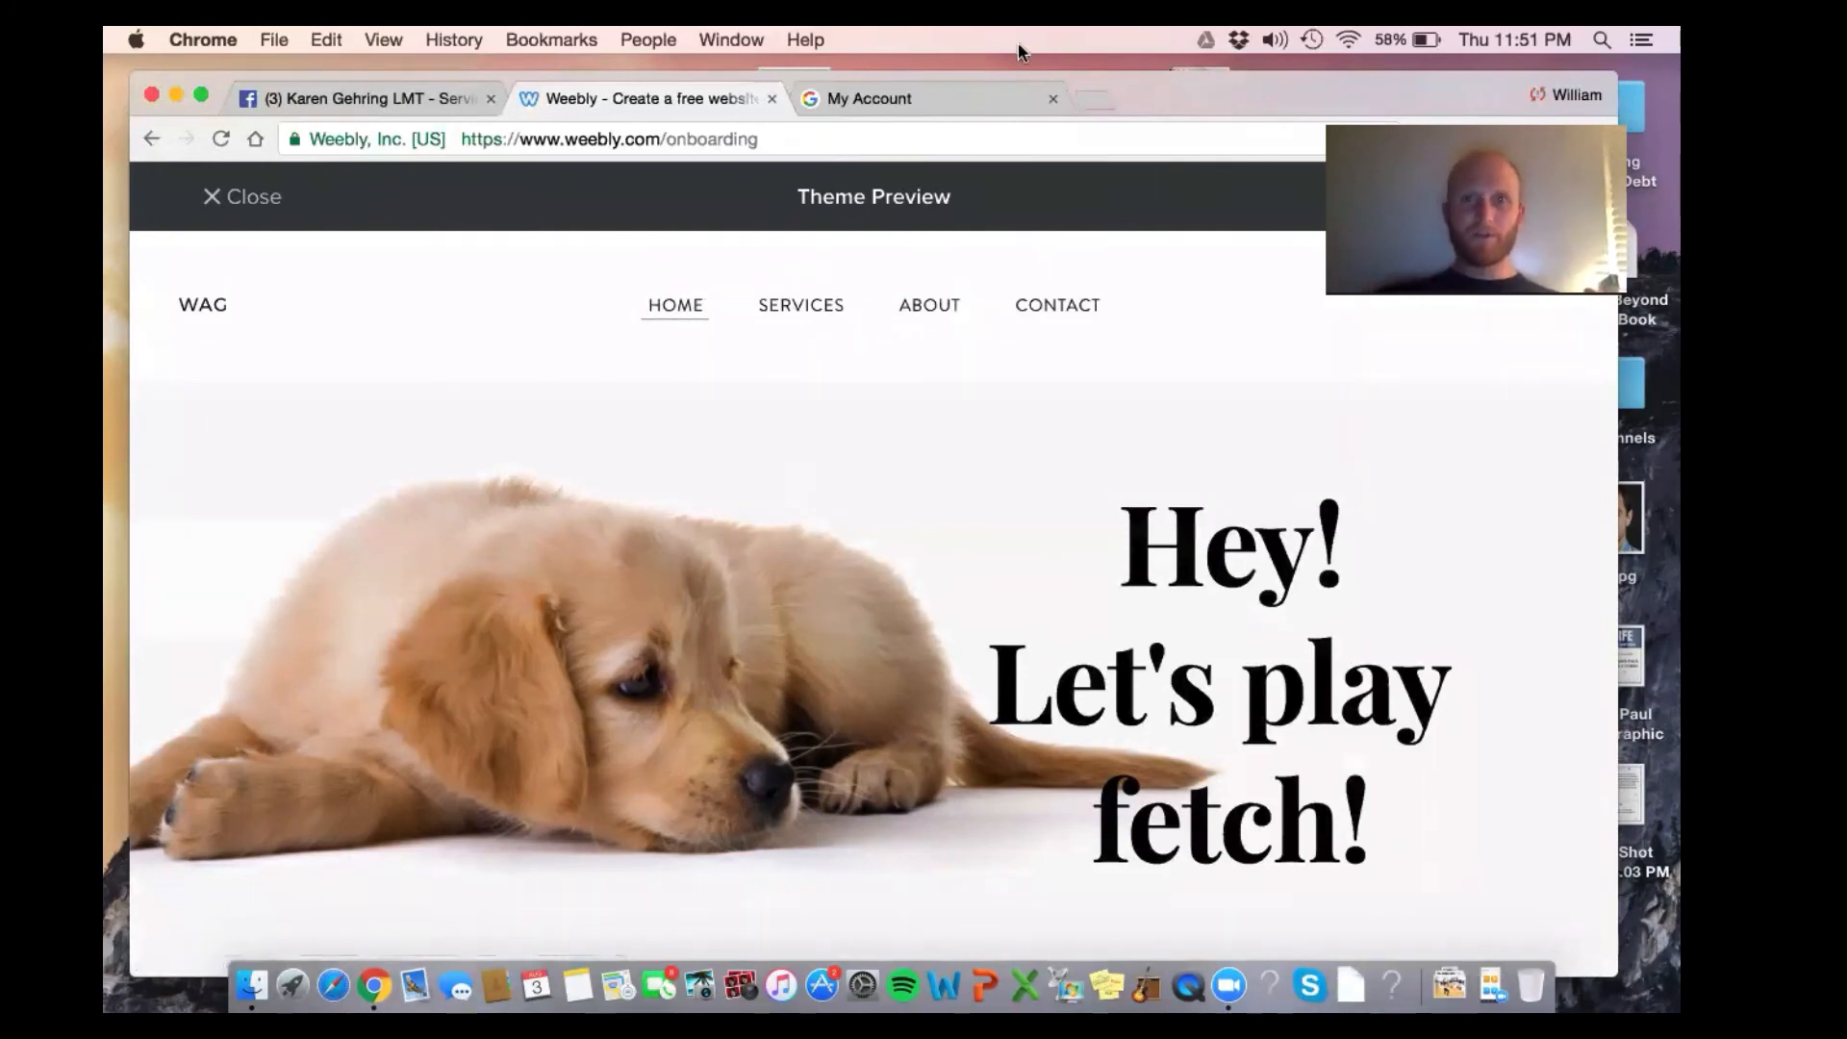
left_click_drag(1190, 100, 1144, 327)
Build on the Wag & Paws theme using the free subdomain anchorphysicaltherapypittsburgh.weebly.com
left_click(1427, 431)
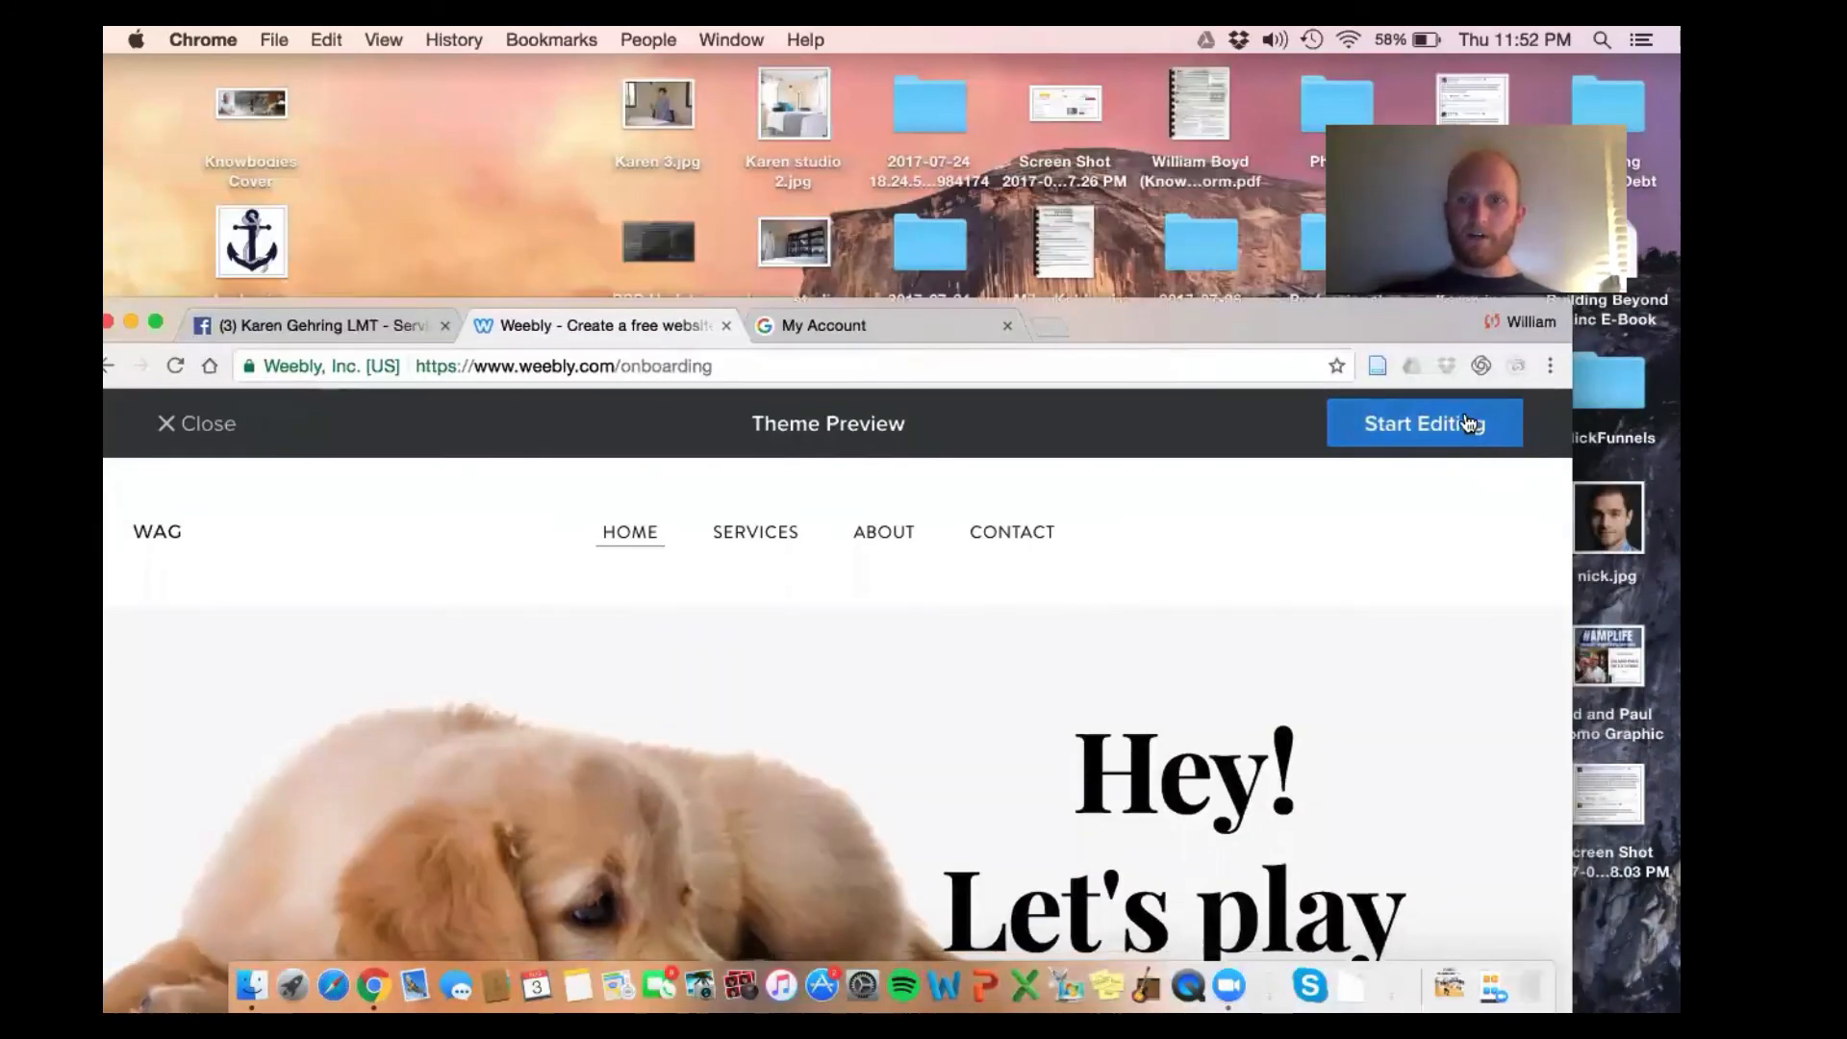
left_click_drag(1202, 330, 1278, 75)
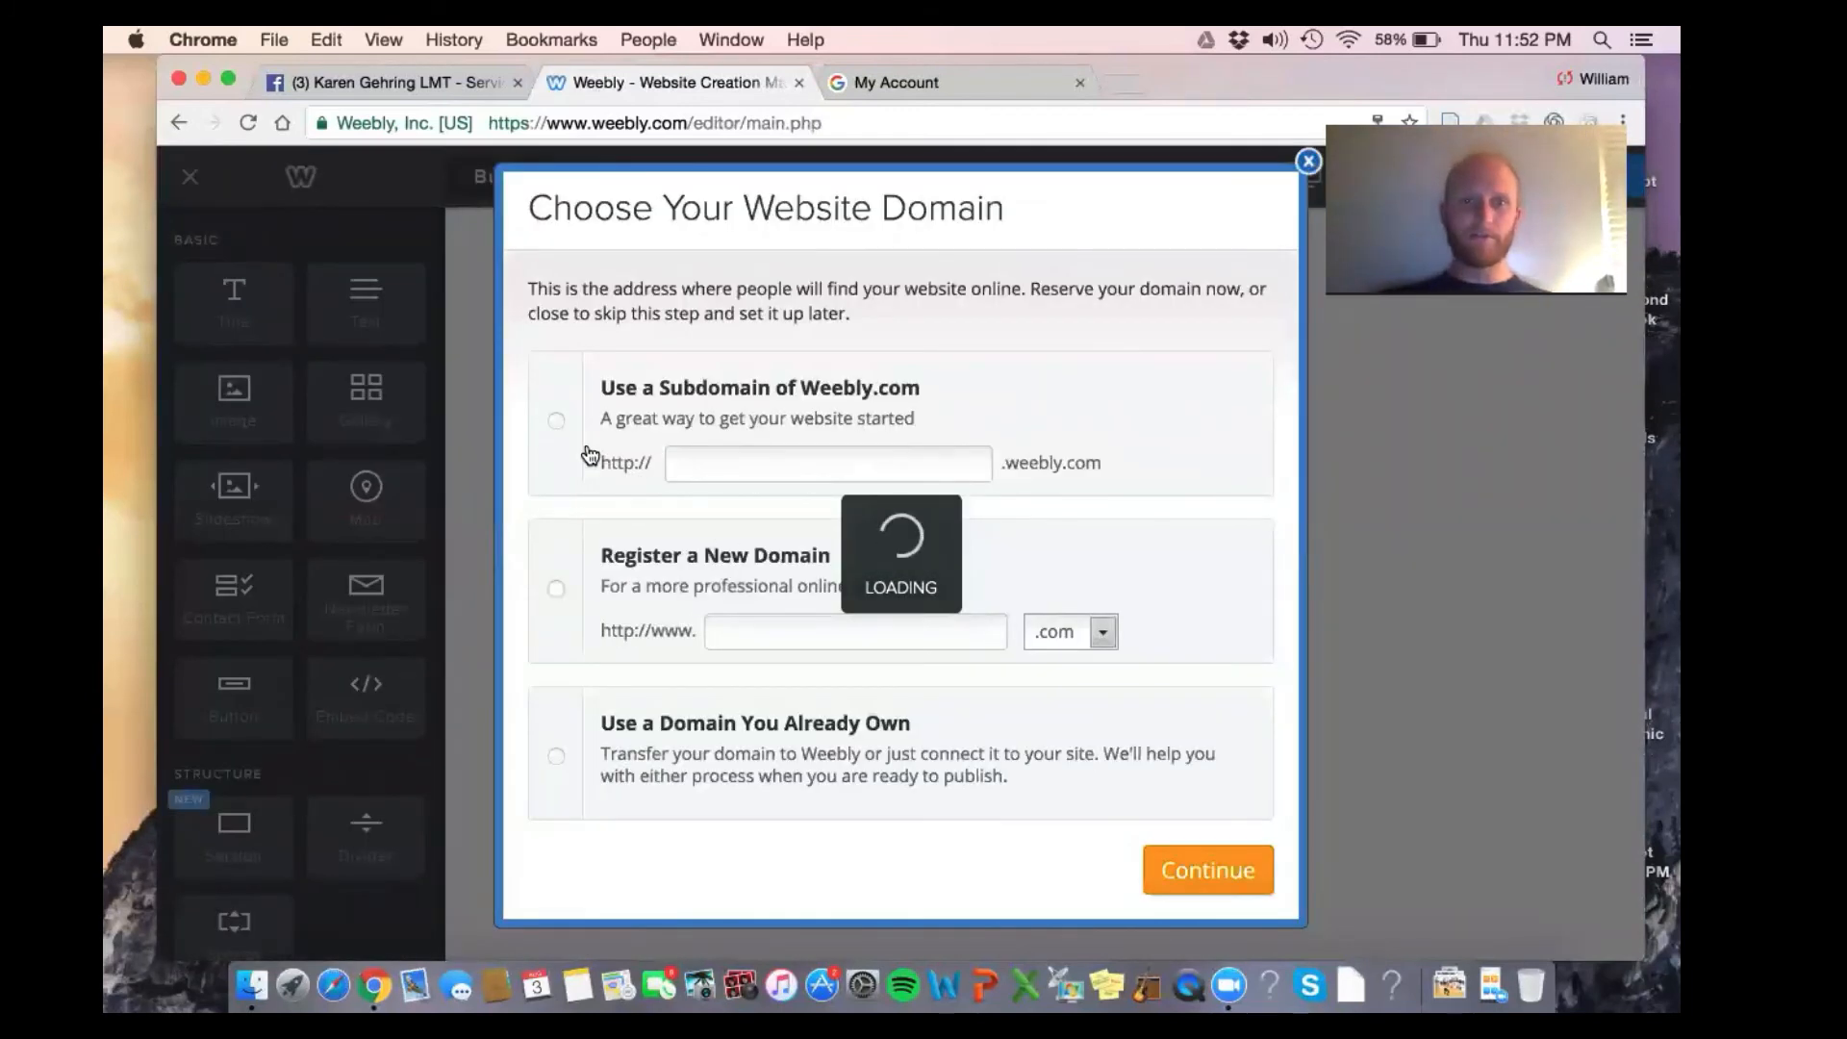
left_click(556, 426)
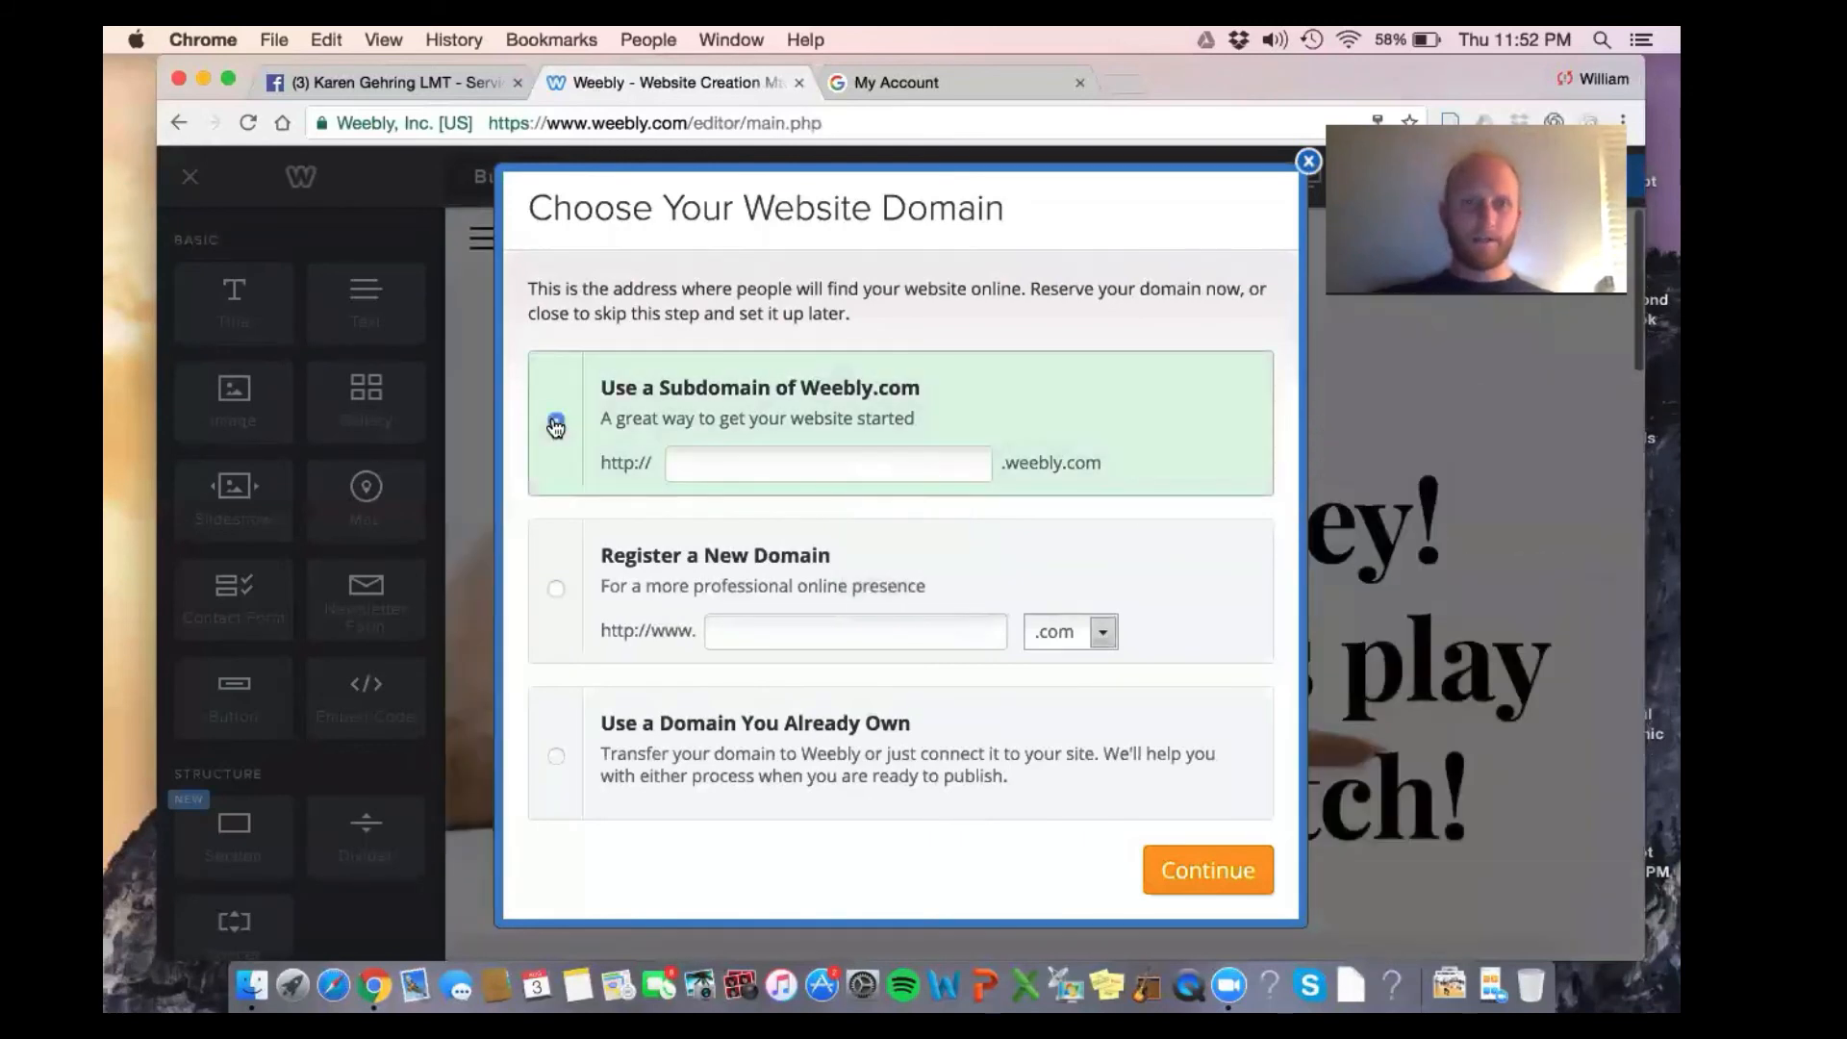
left_click(747, 447)
type("anc")
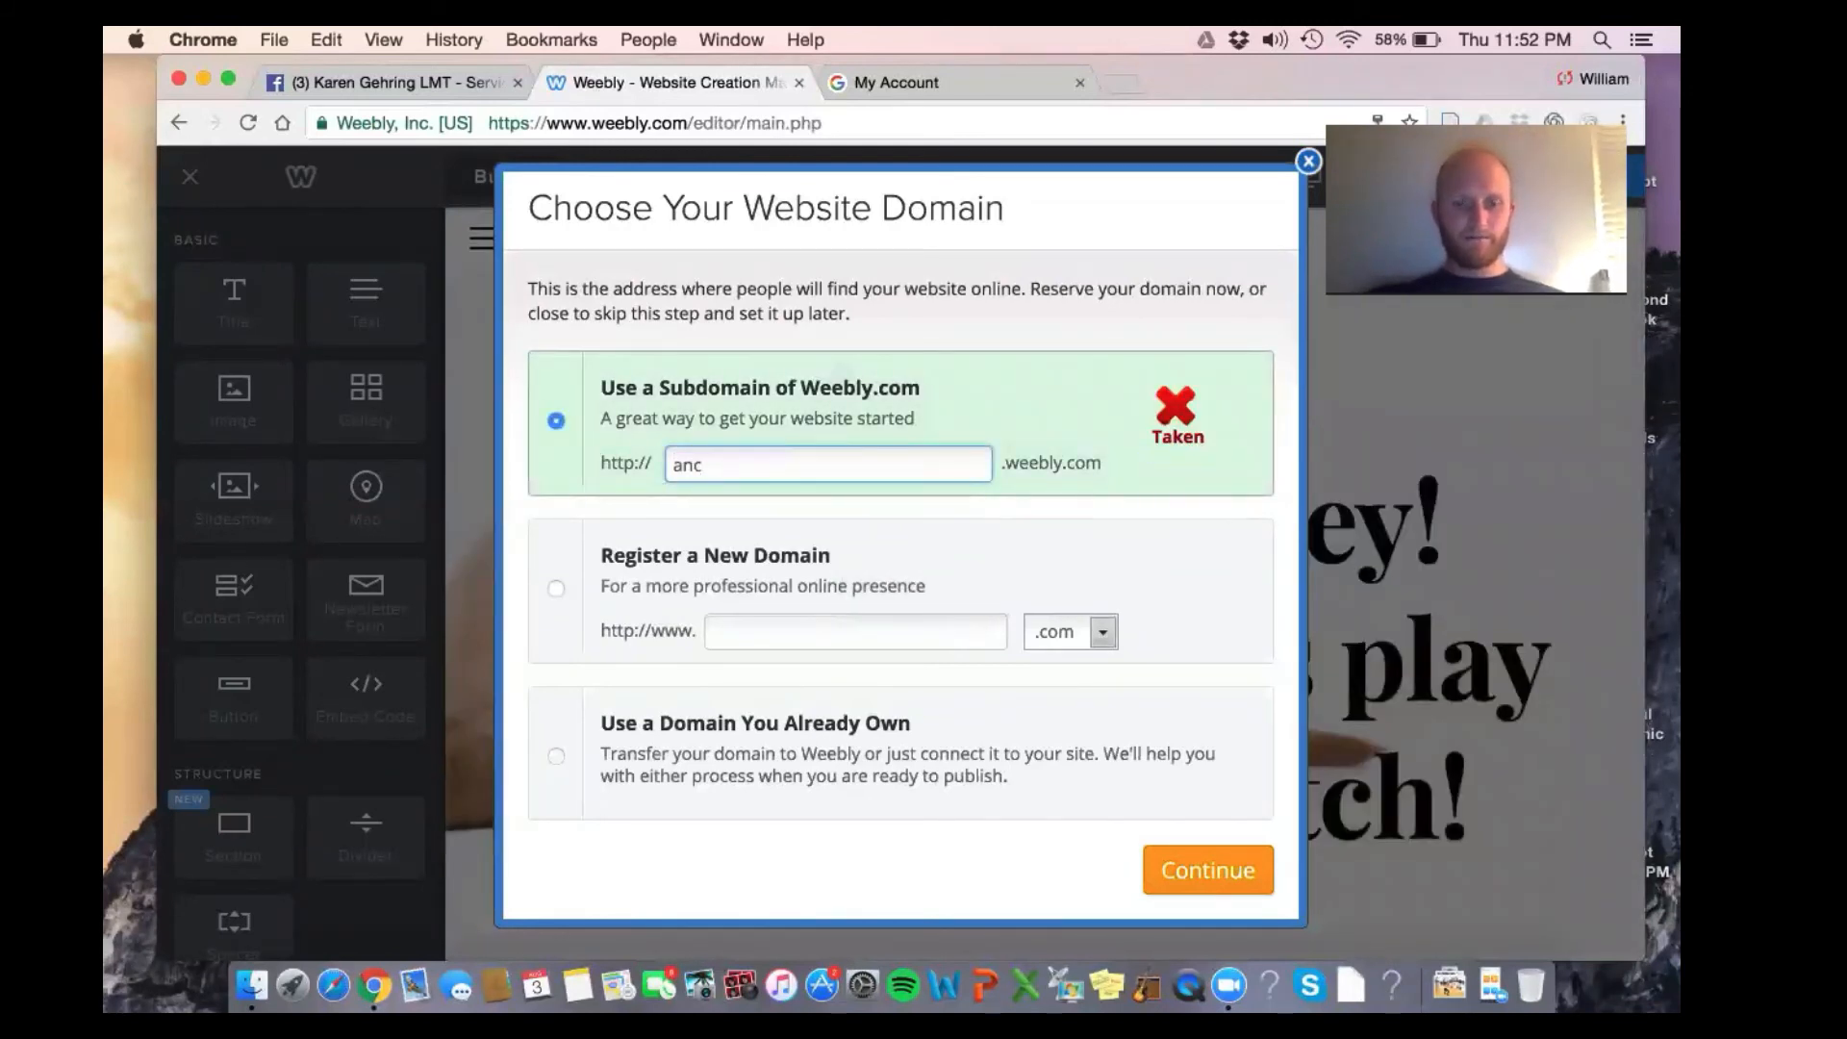
type("hor")
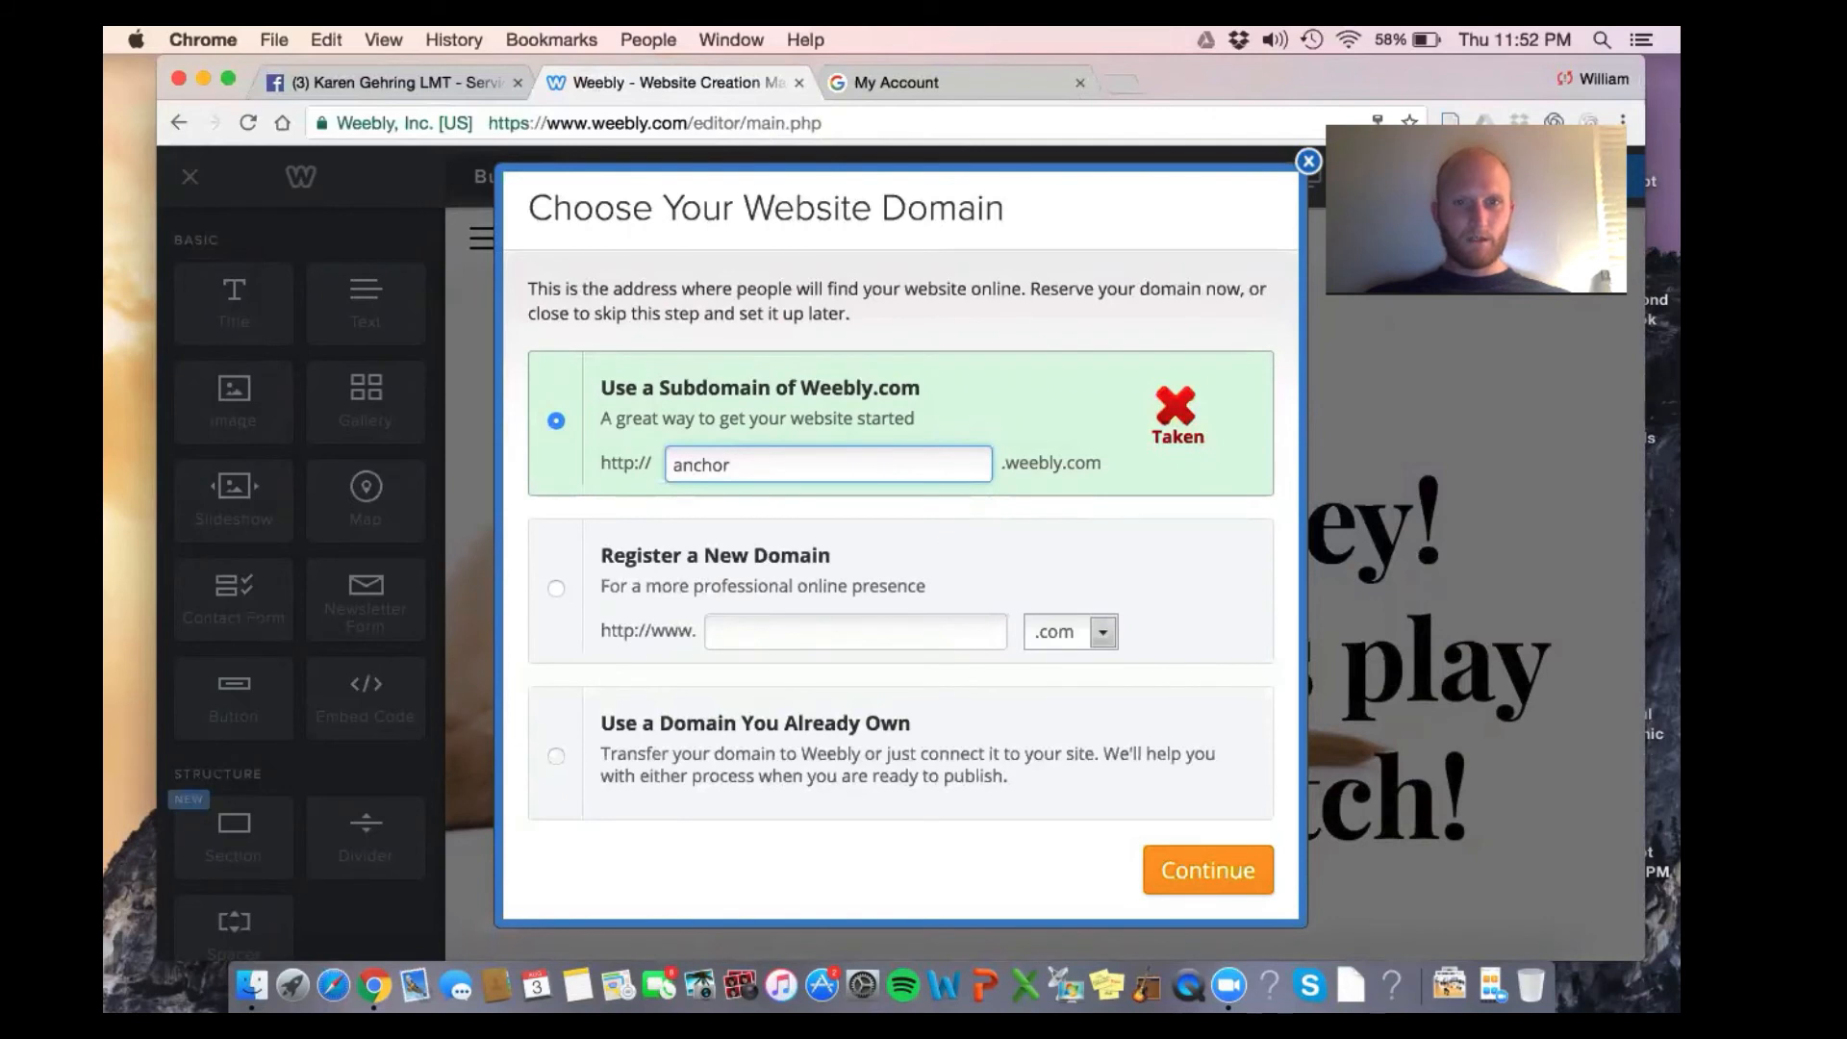
type("physicalthe")
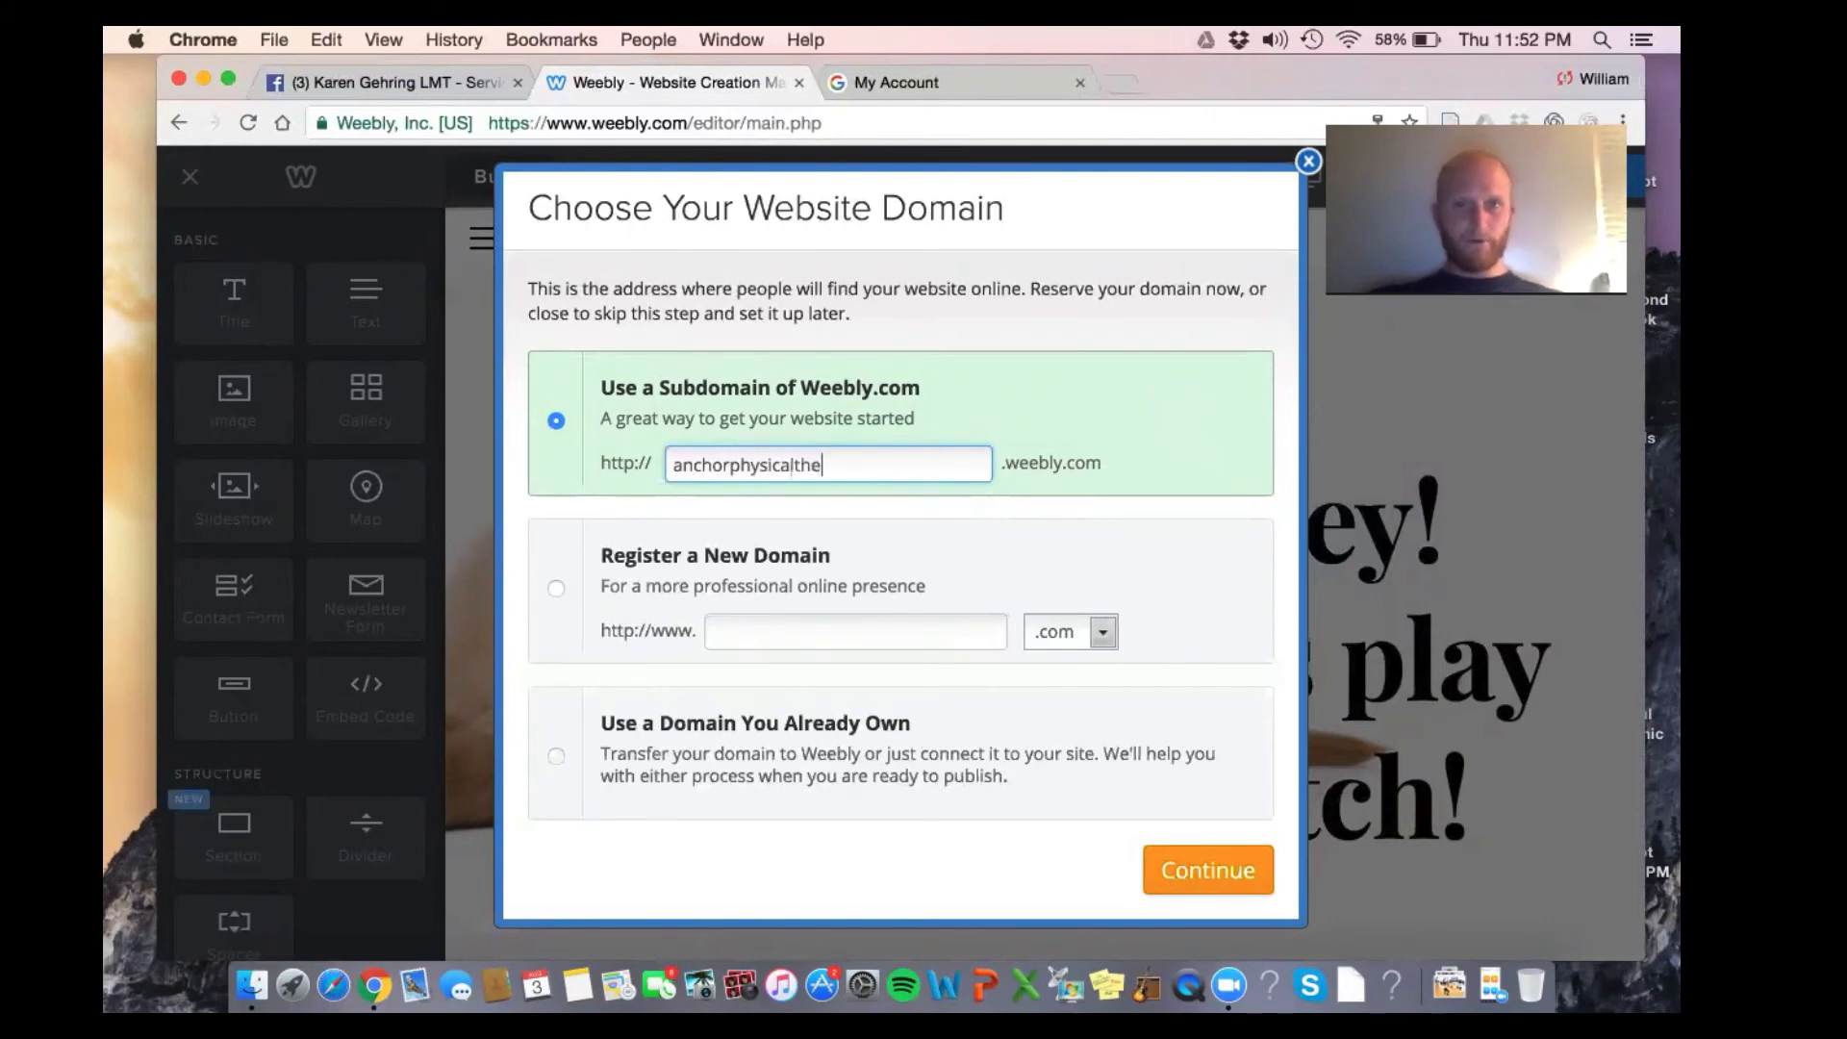
type("rapypitt")
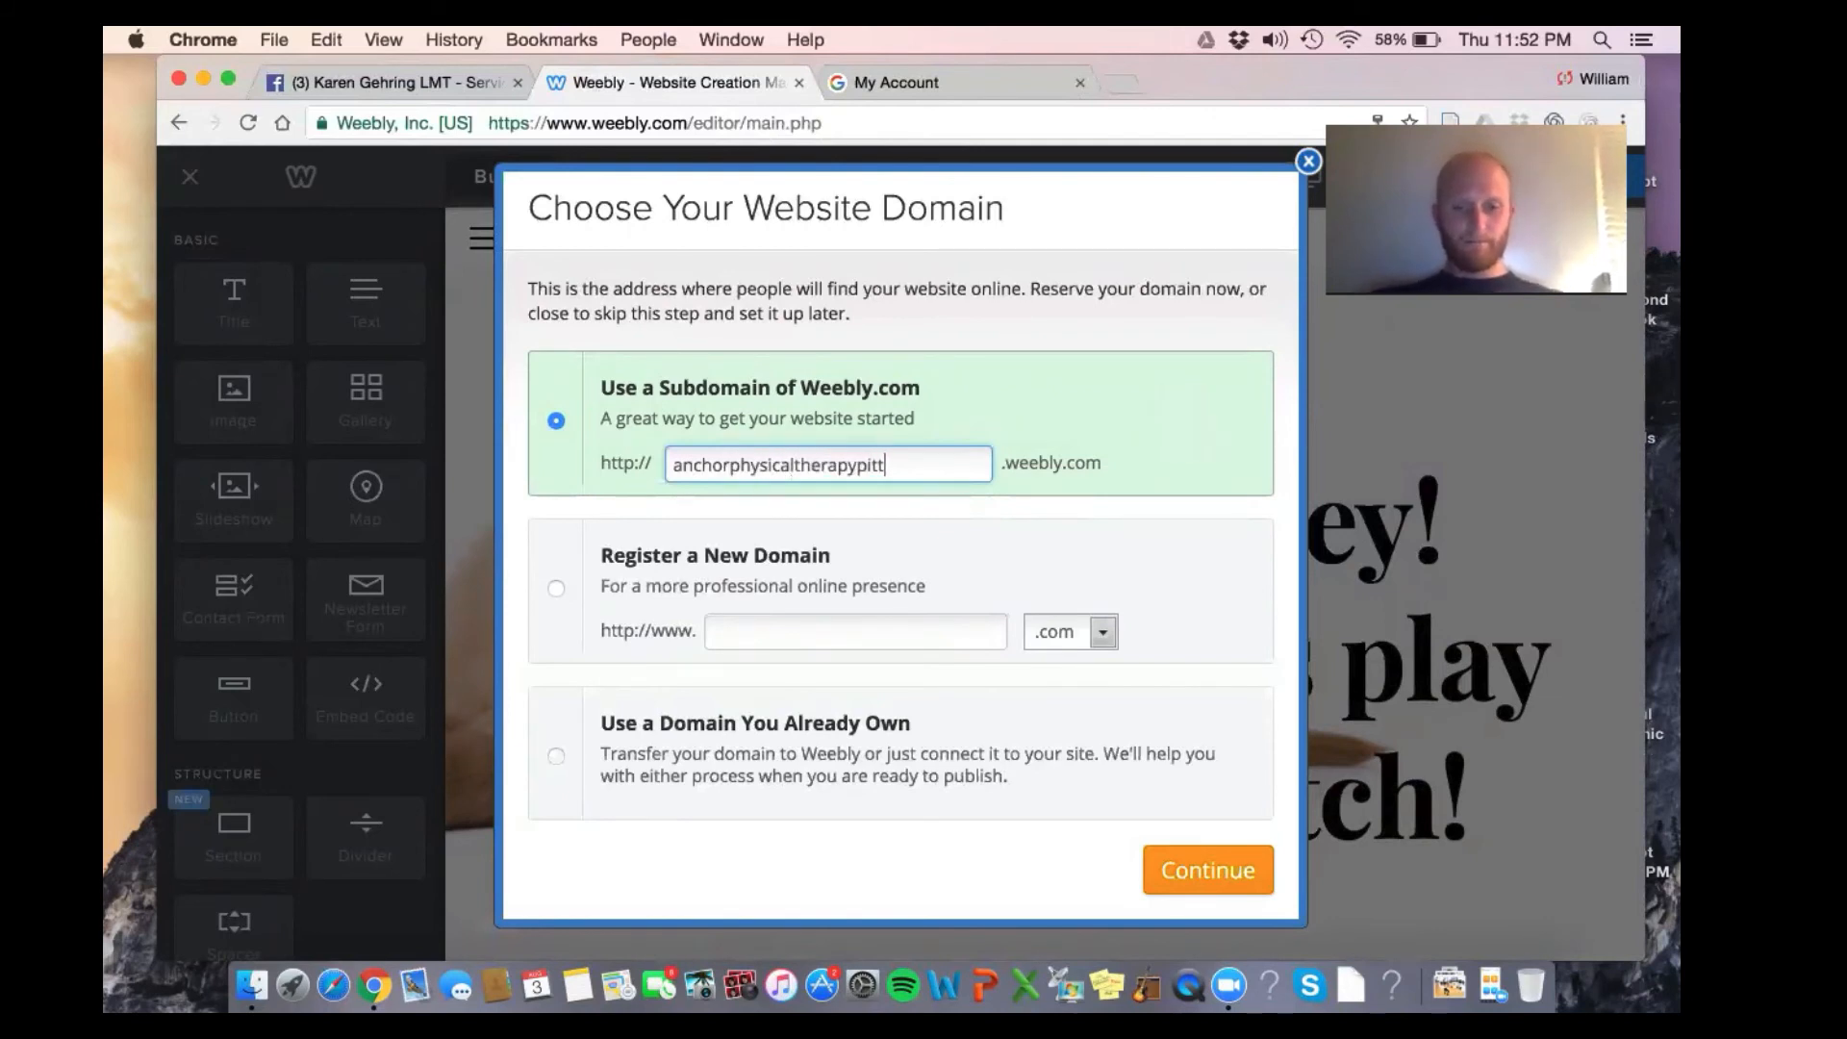
type("sburgh")
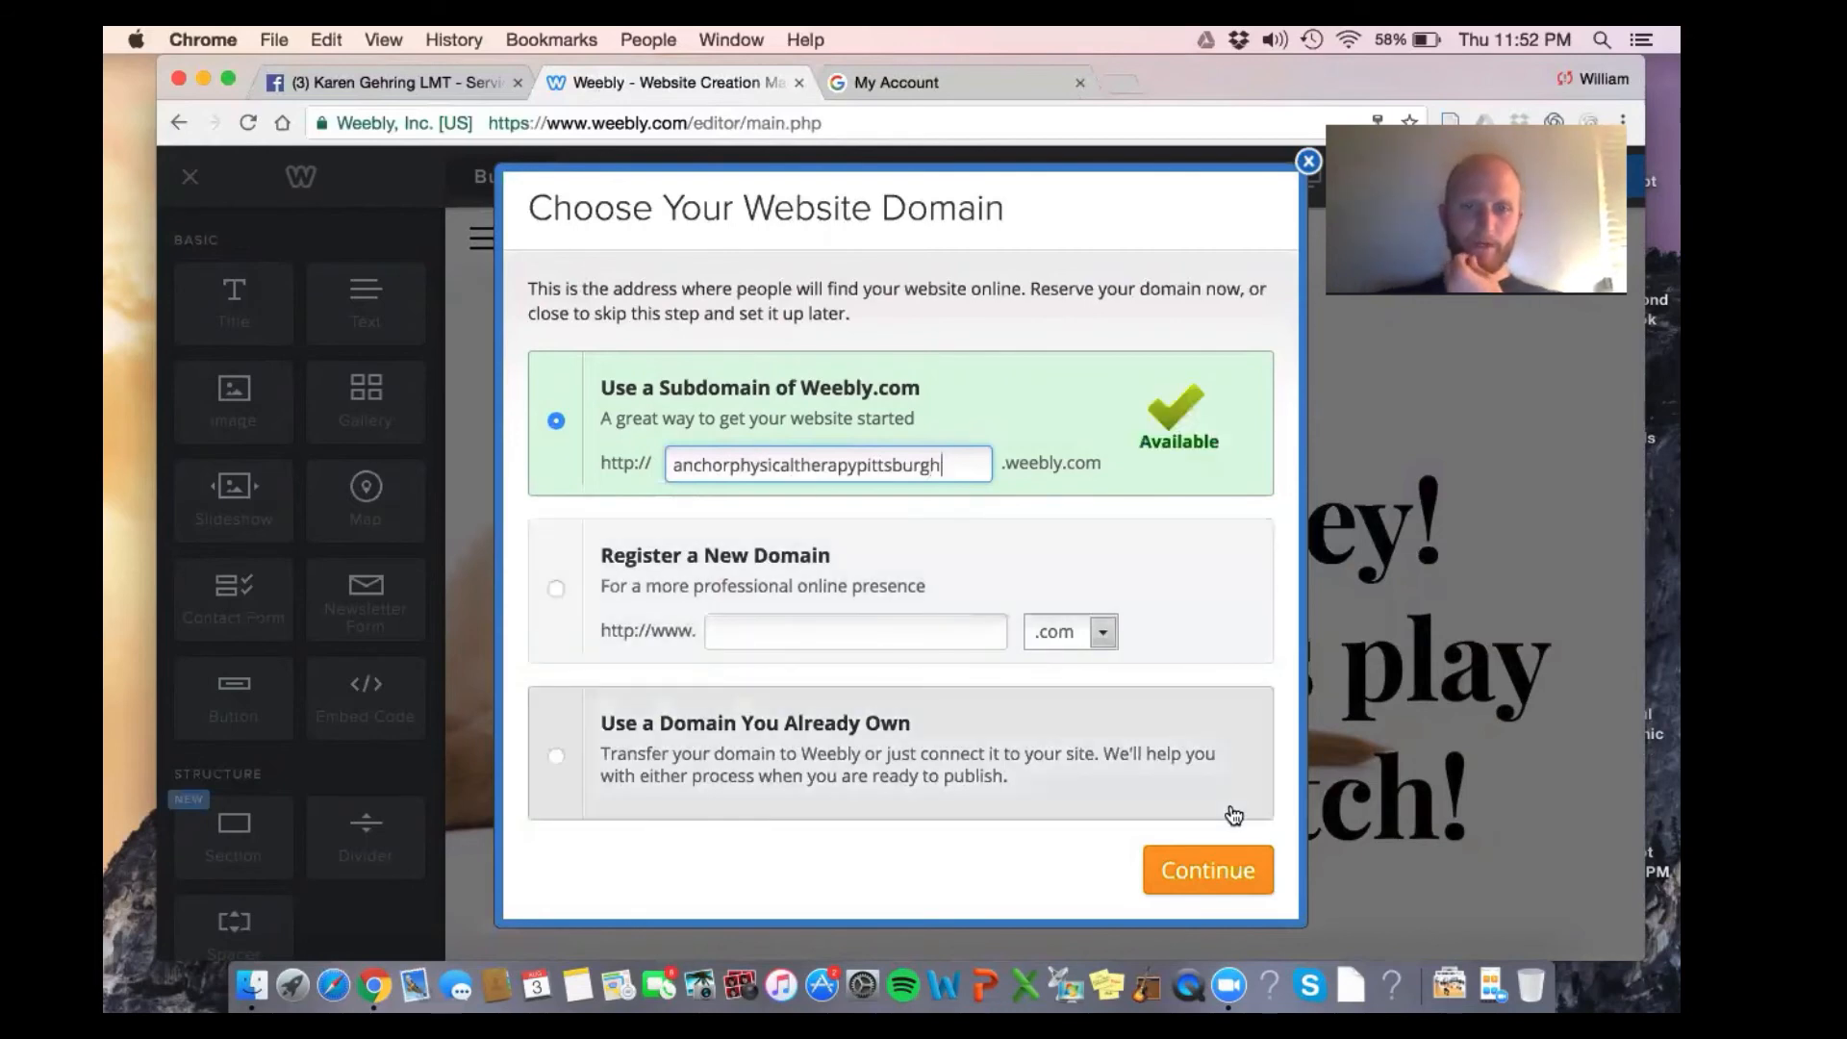
left_click(1237, 870)
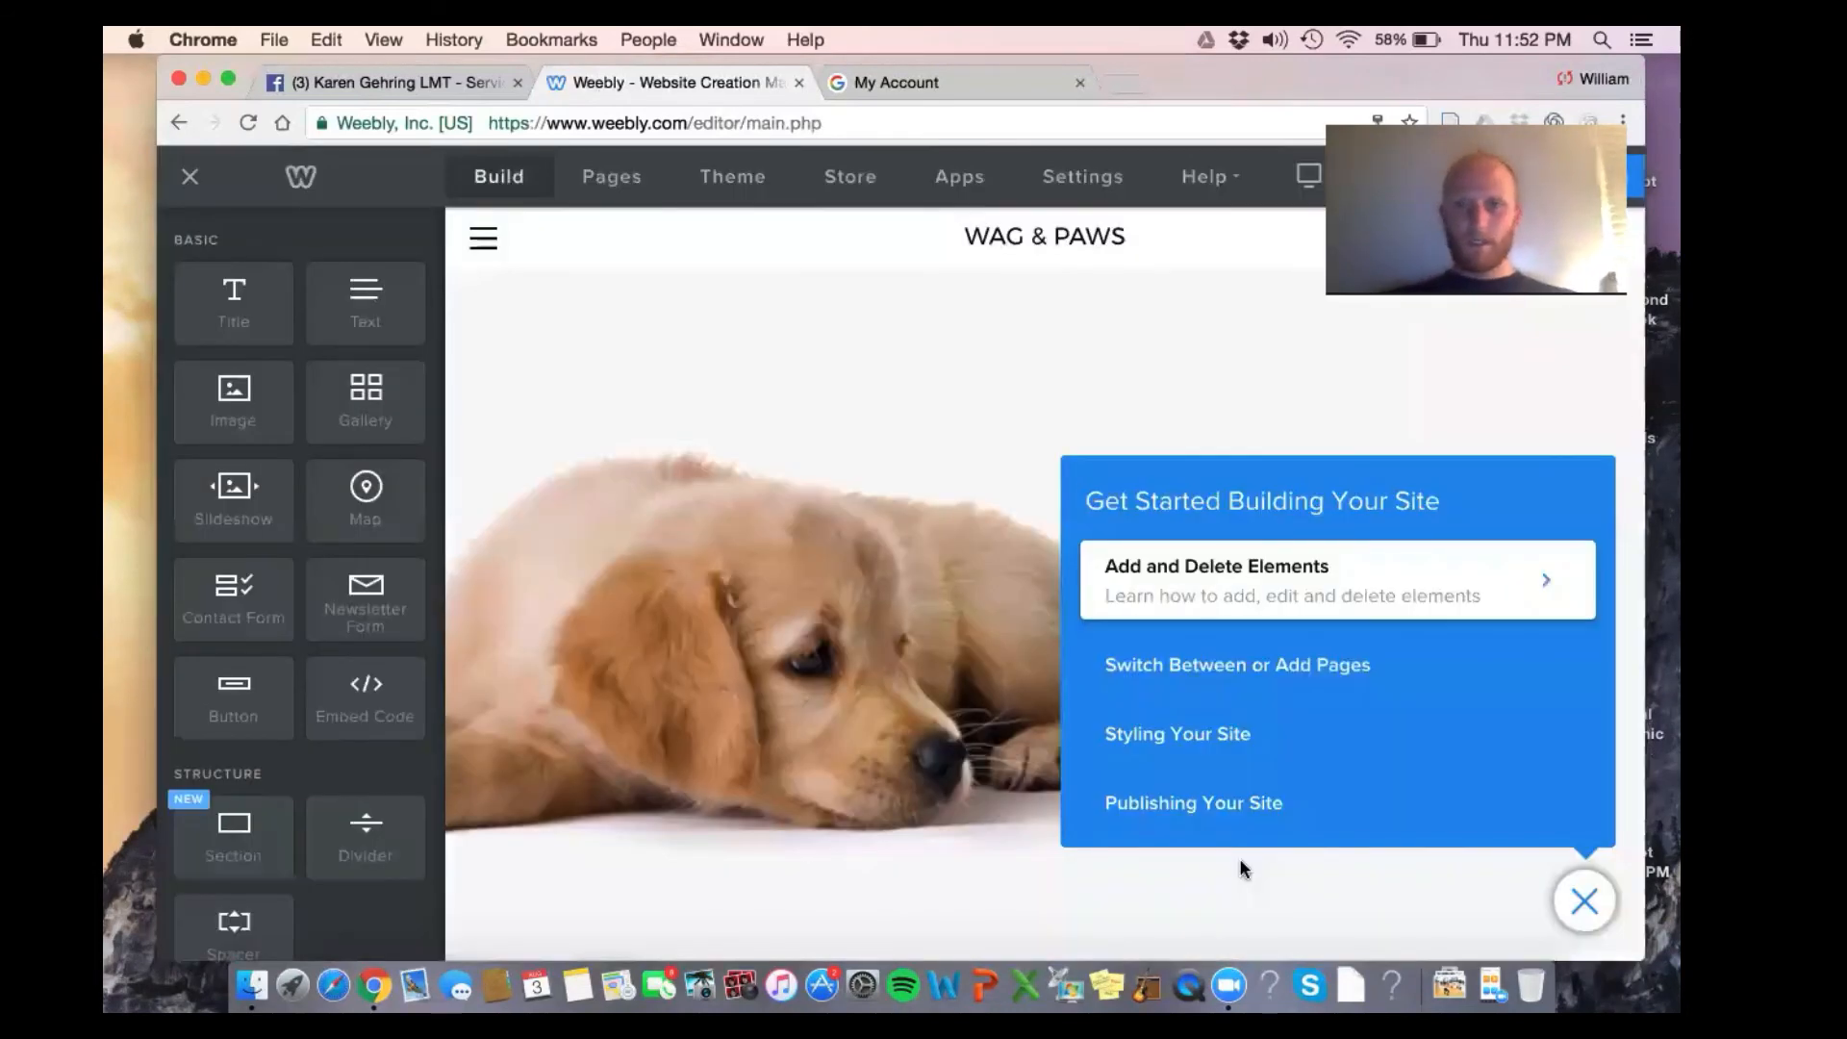
Dismiss the introductory tip and close the getting-started guide
left_click(1533, 606)
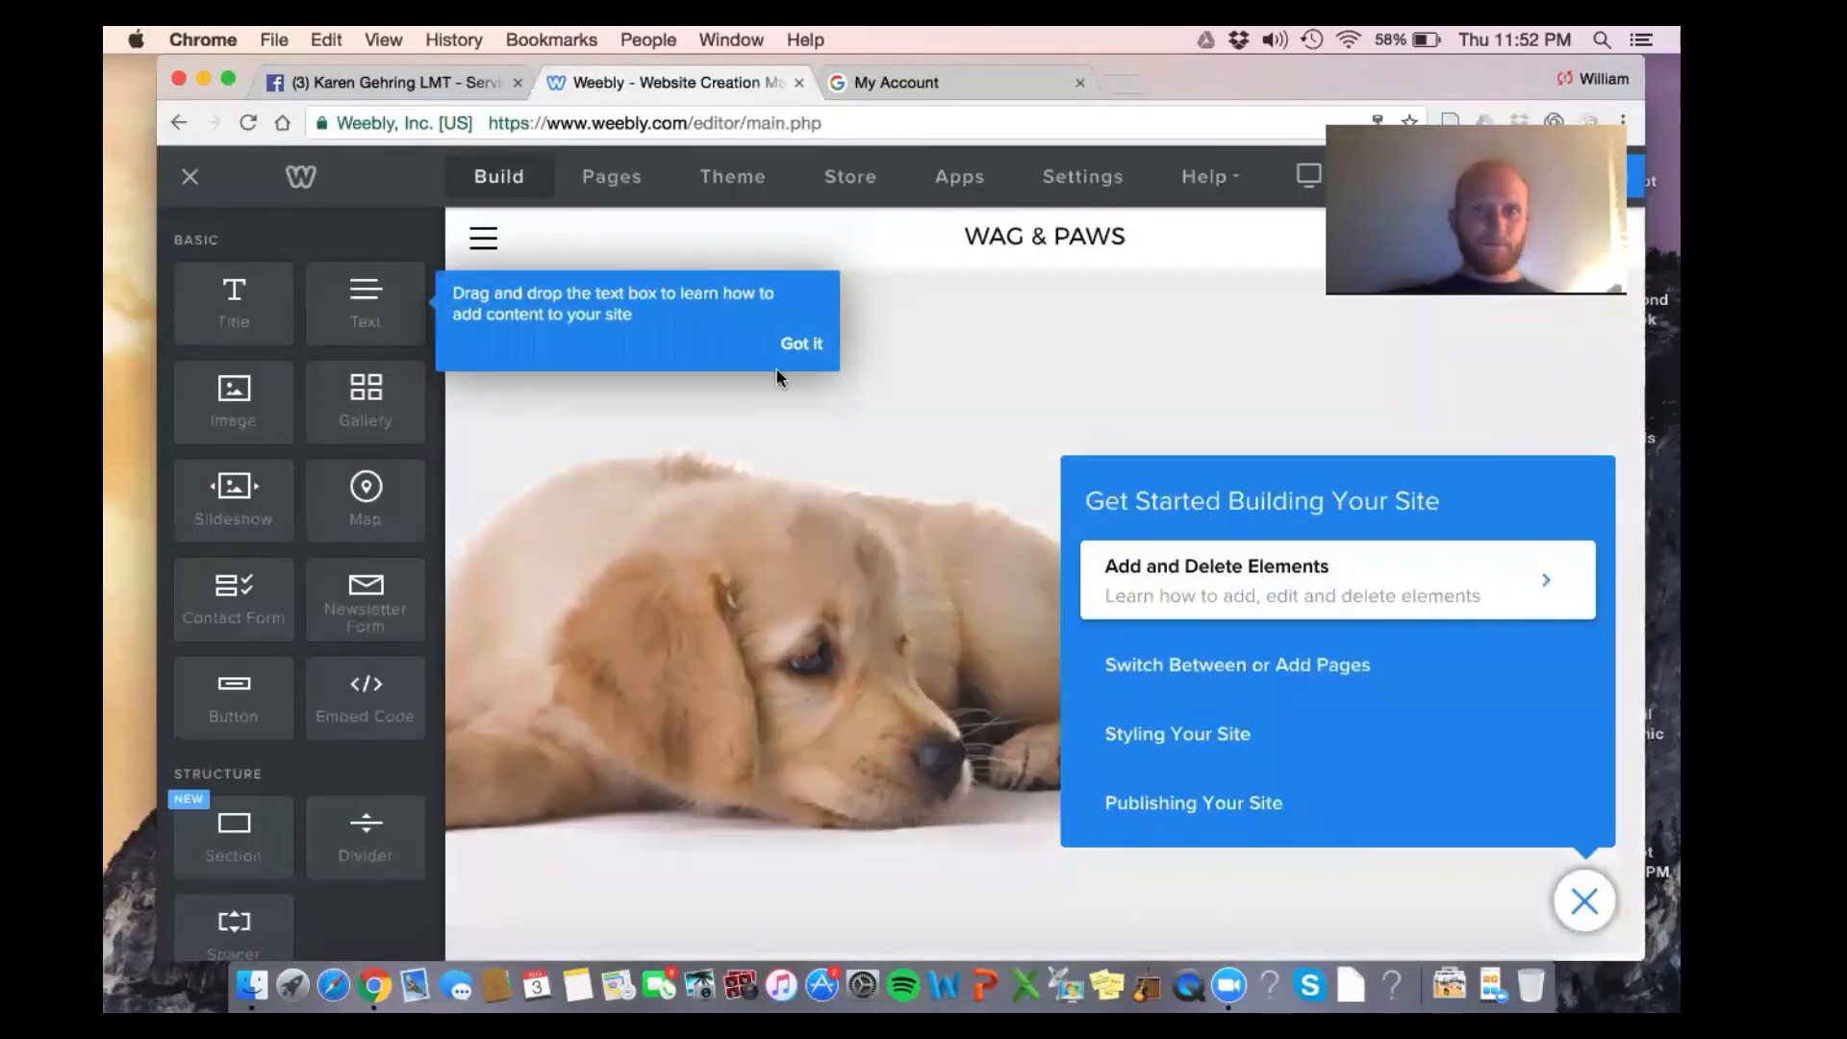
left_click(813, 344)
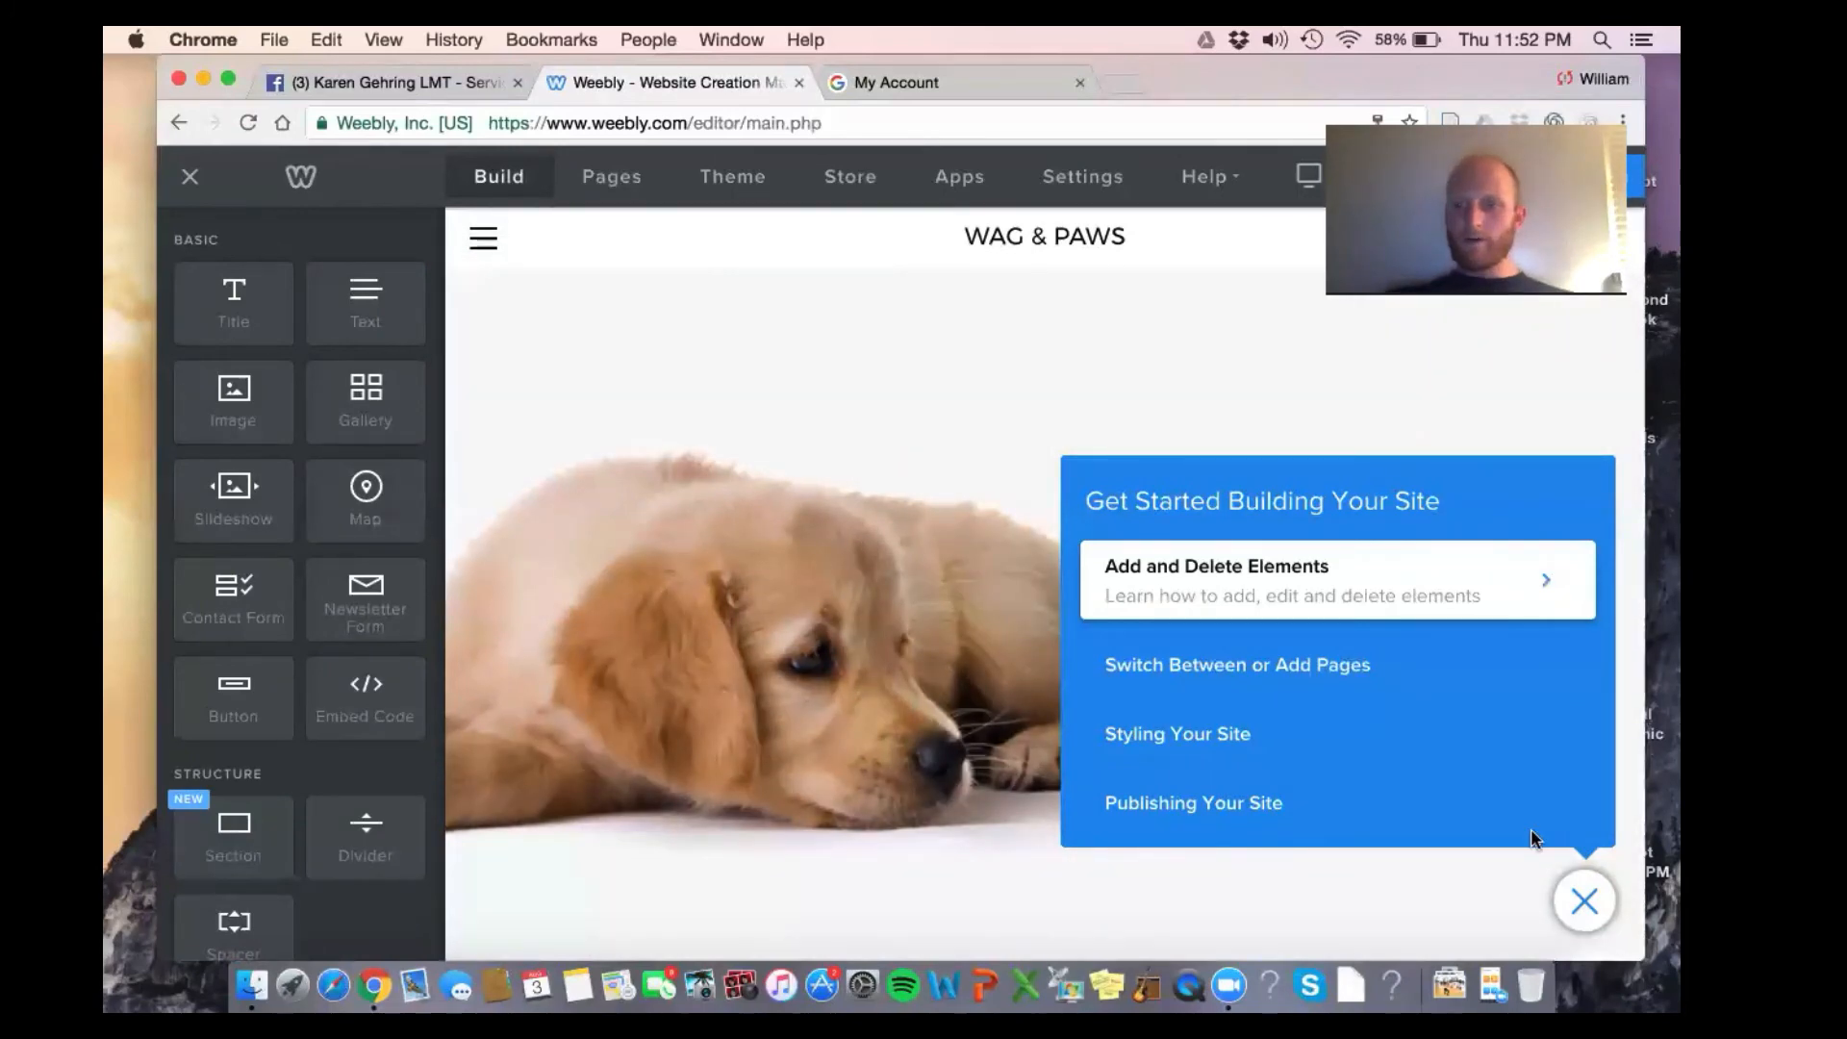
left_click(1585, 902)
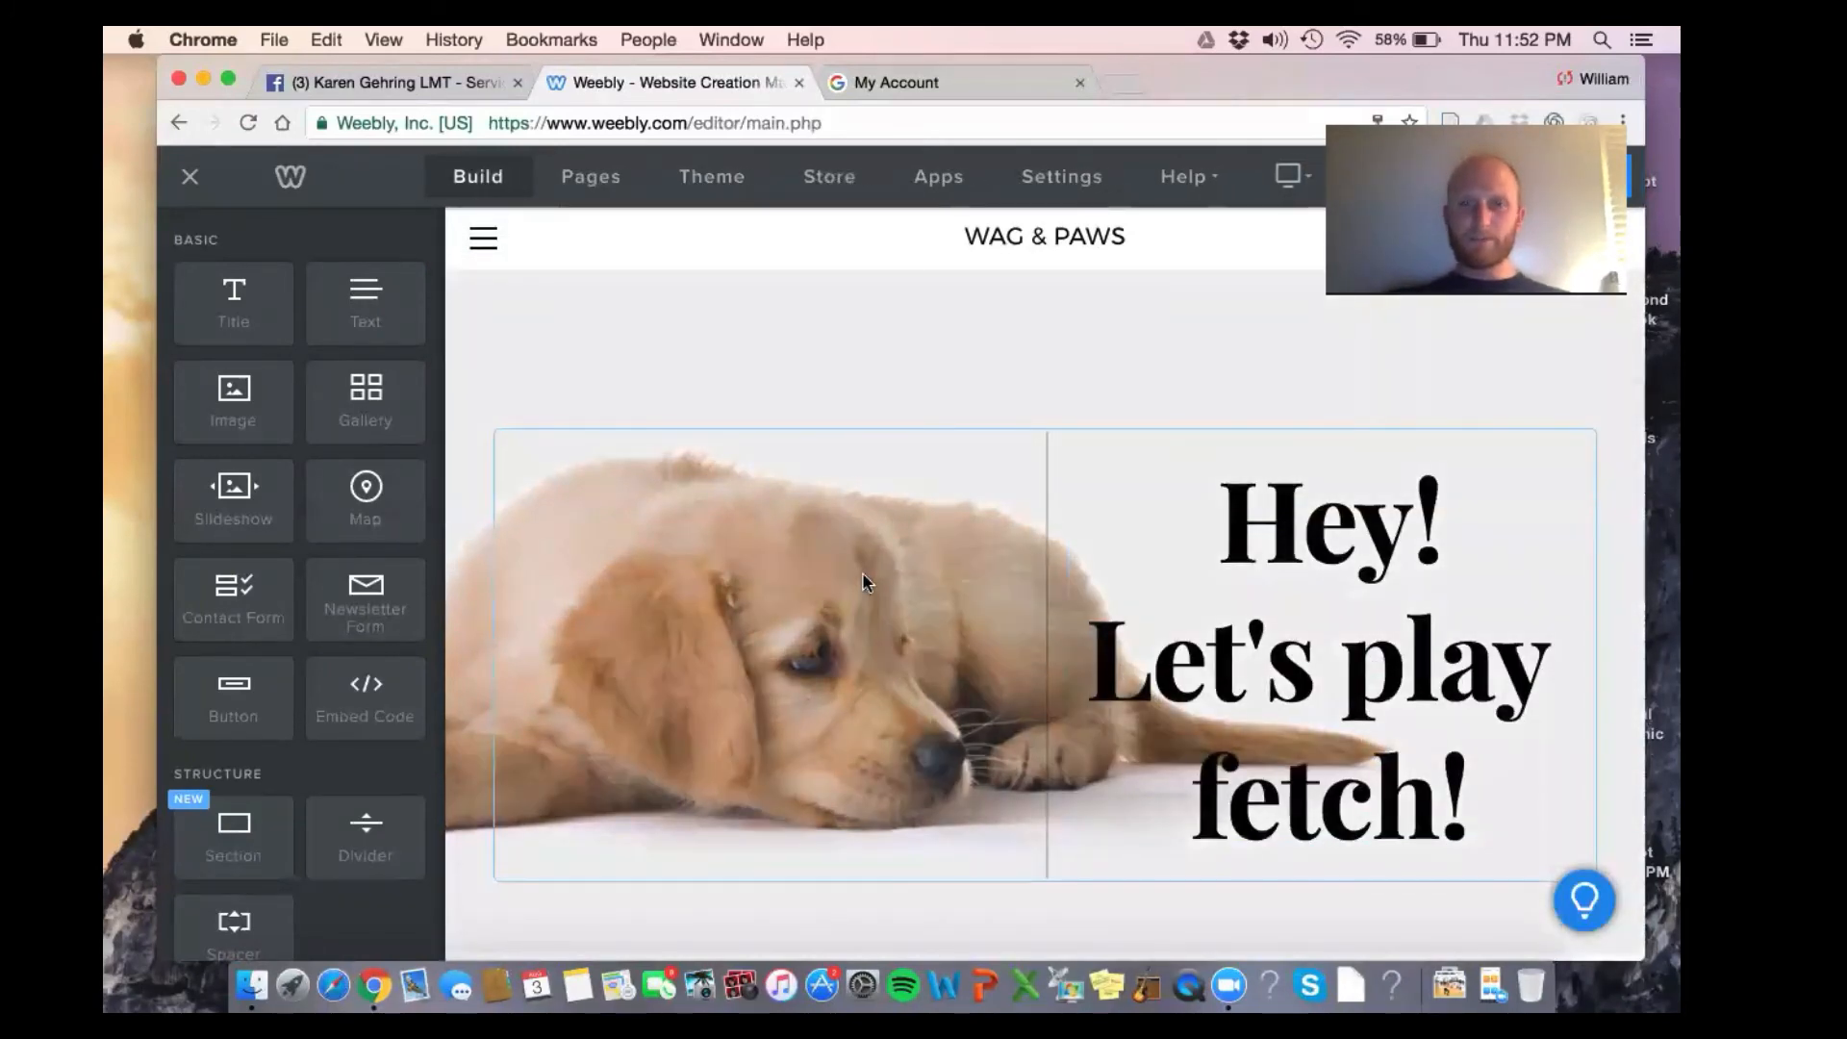
Change the header title from WAG & PAWS to ANCHOR PHYSICAL THERAPY
left_click(1012, 231)
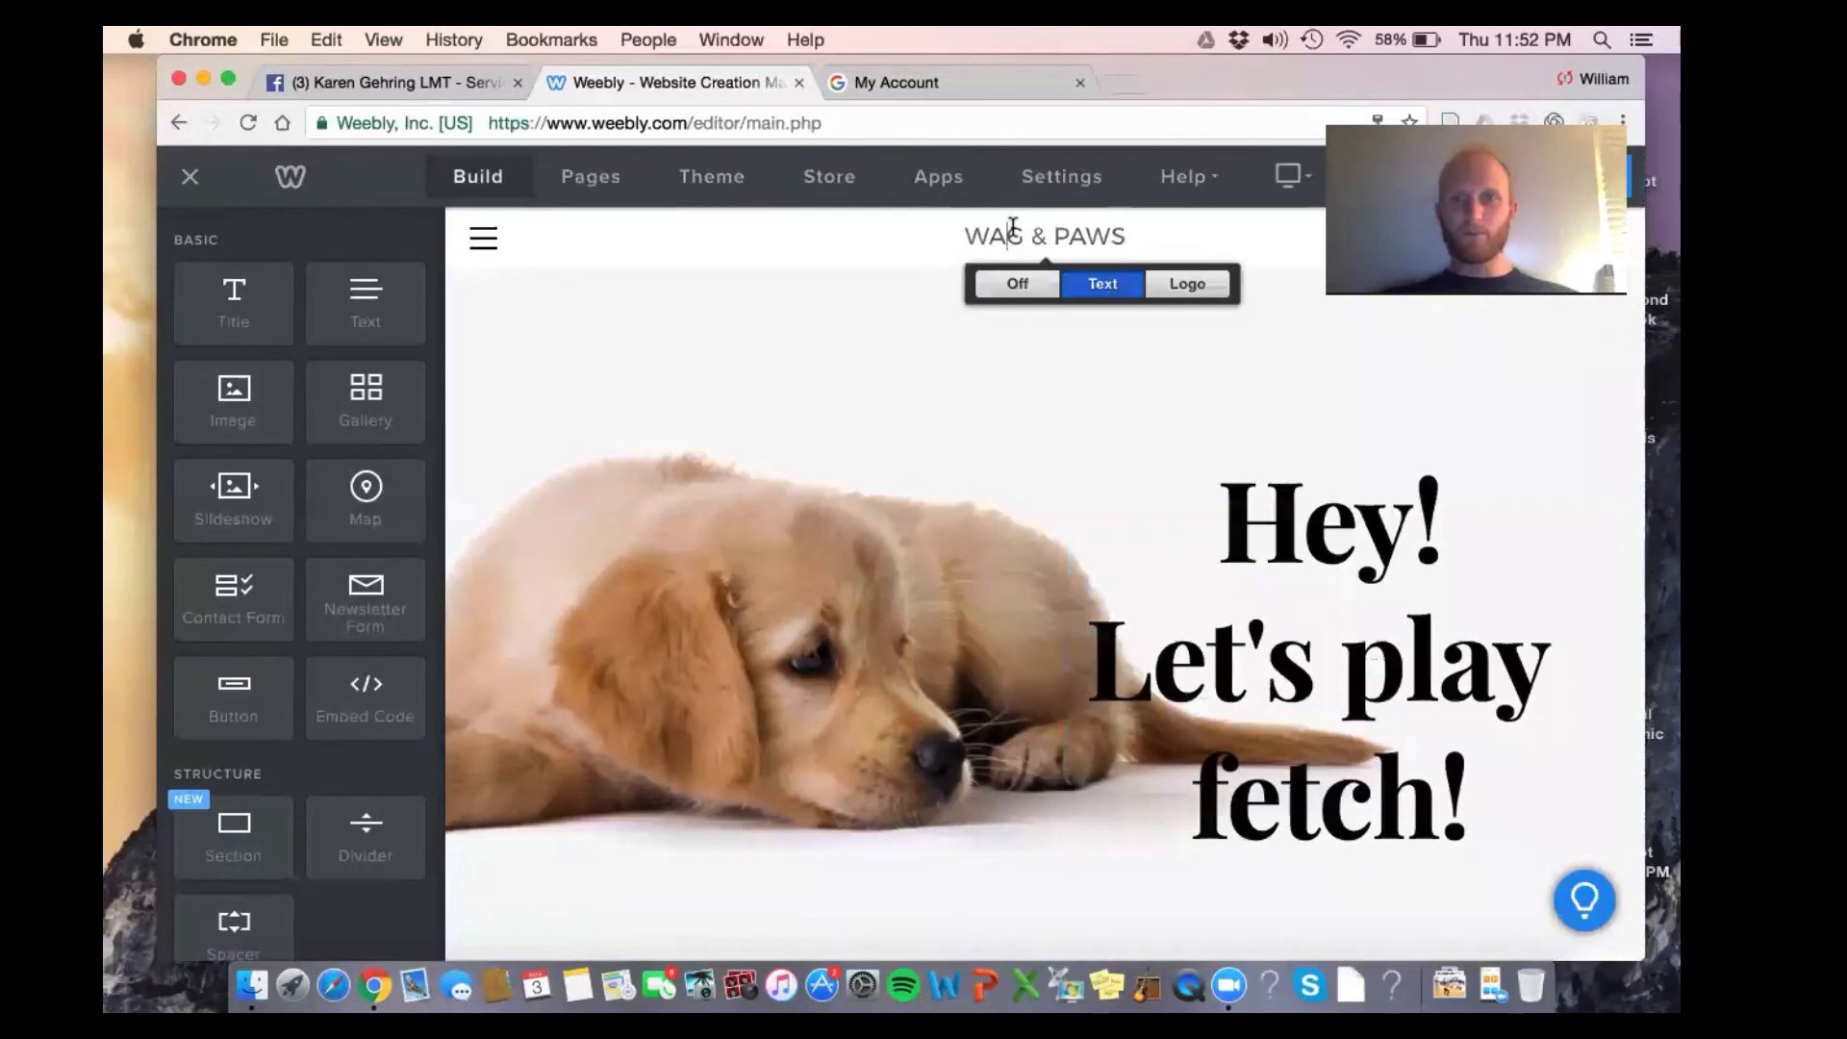
double_click(1013, 231)
left_click(1013, 231)
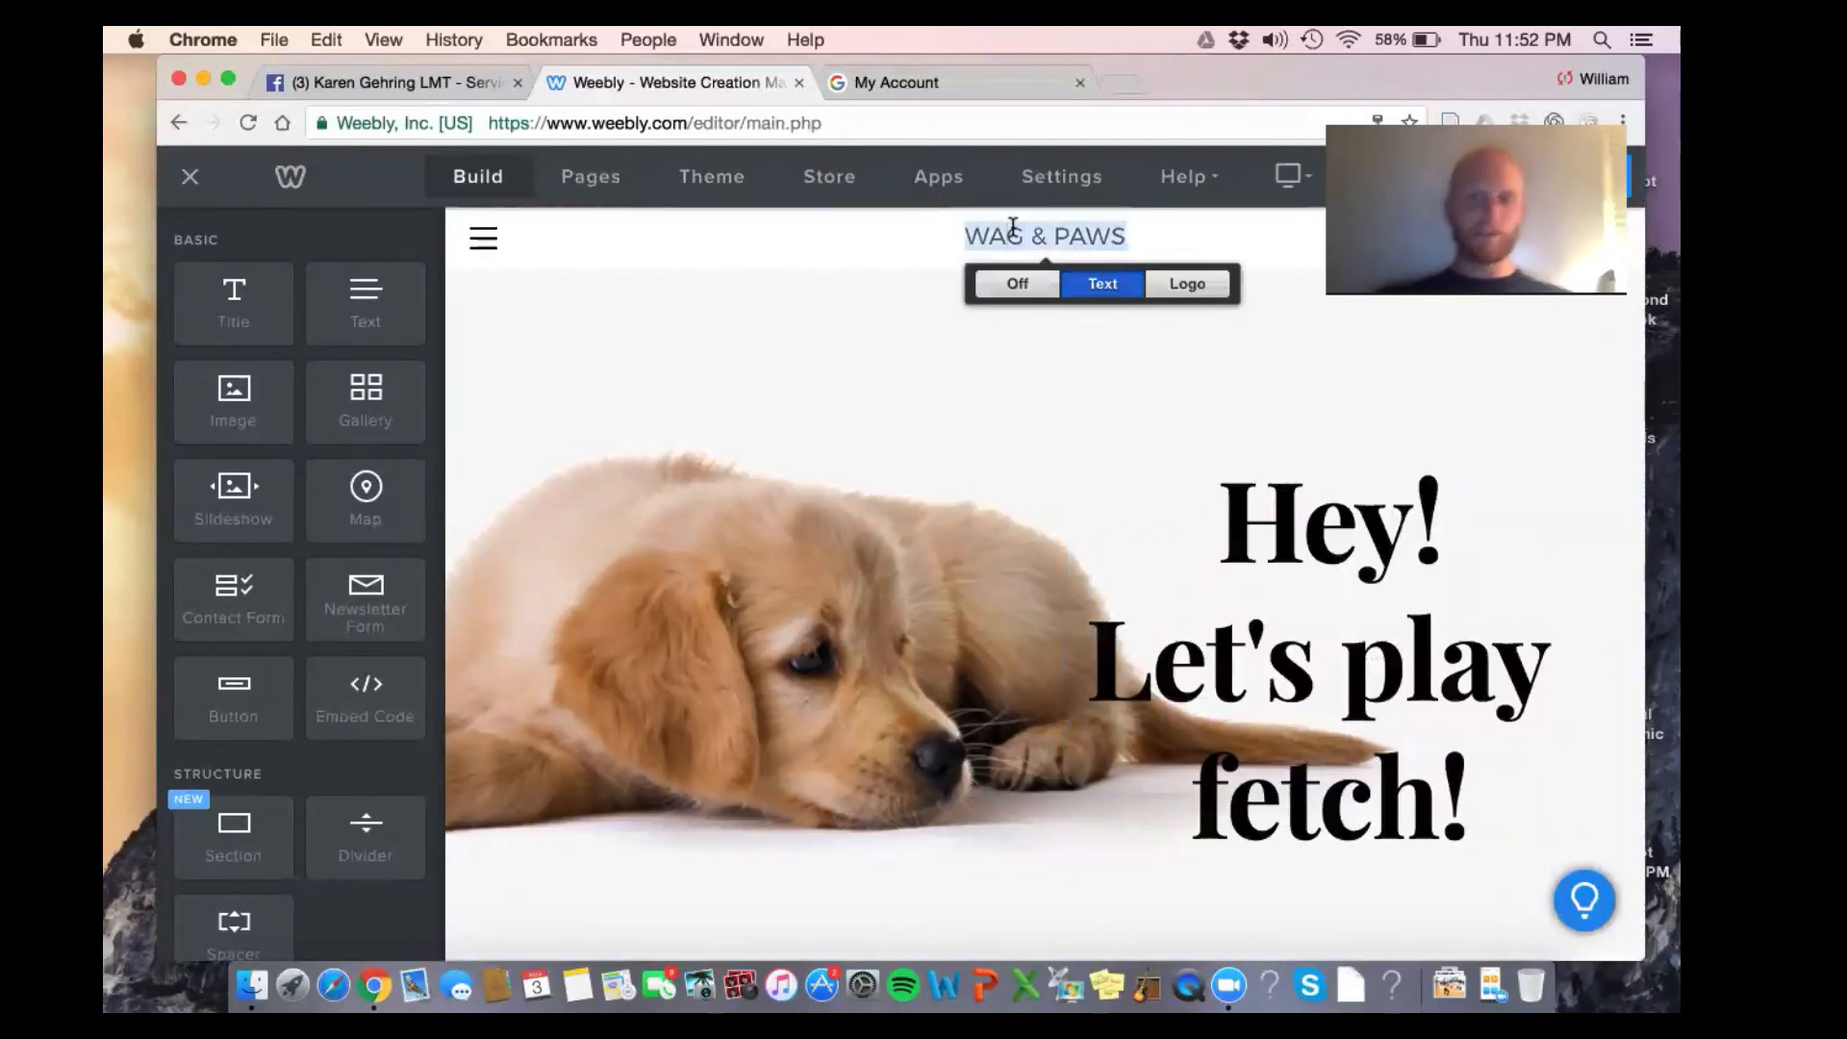
type("ANCHOR ")
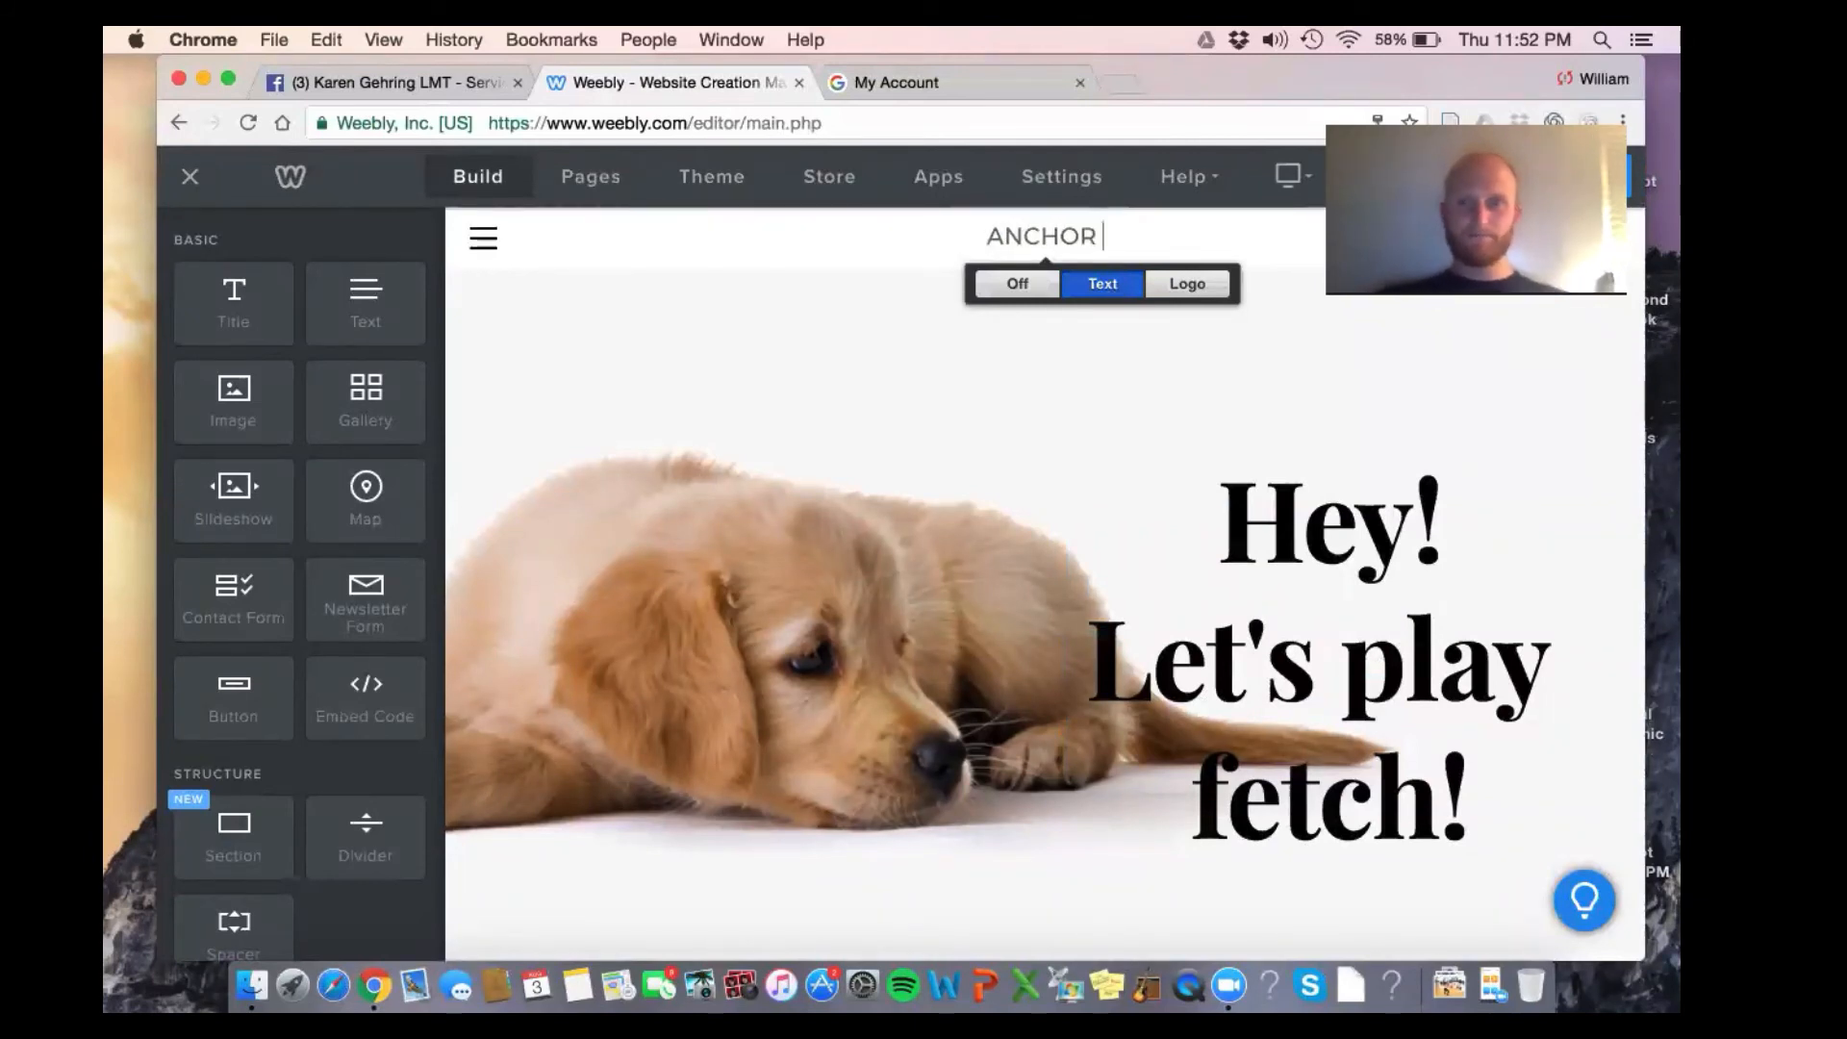
type("PHYSICAL ")
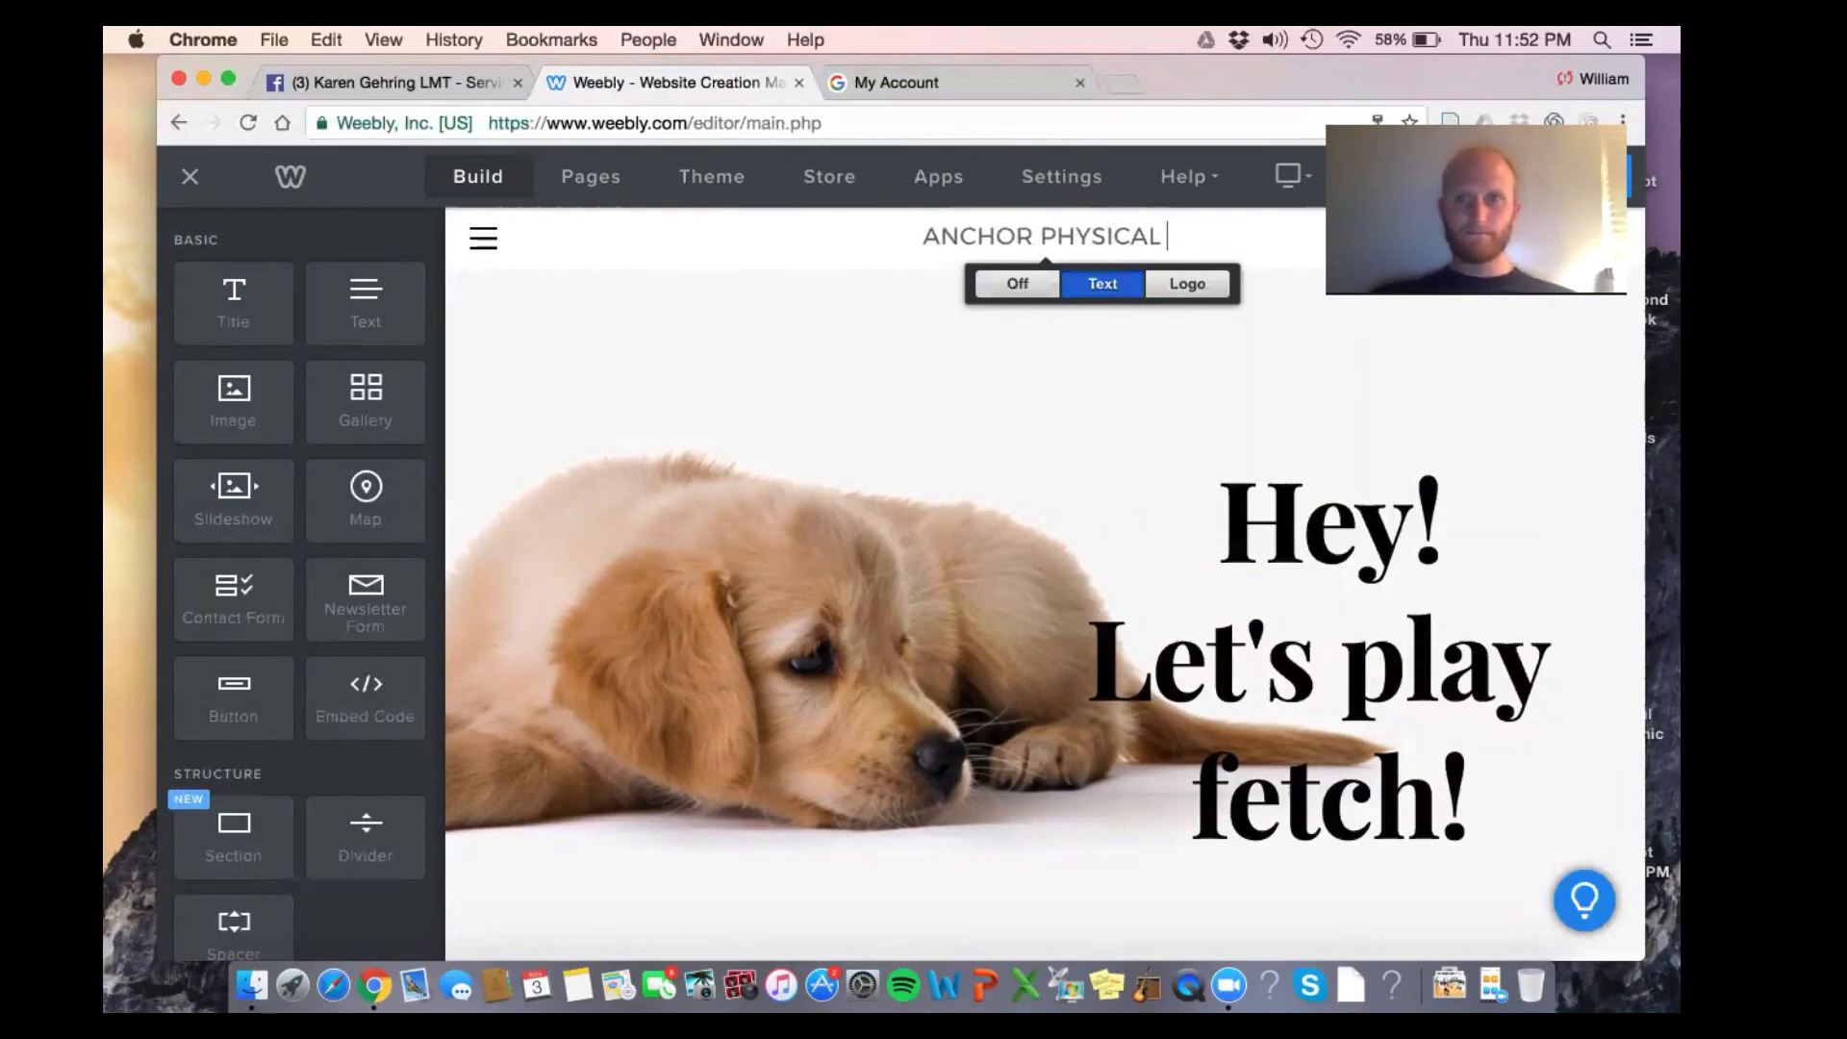
type("THERAPY")
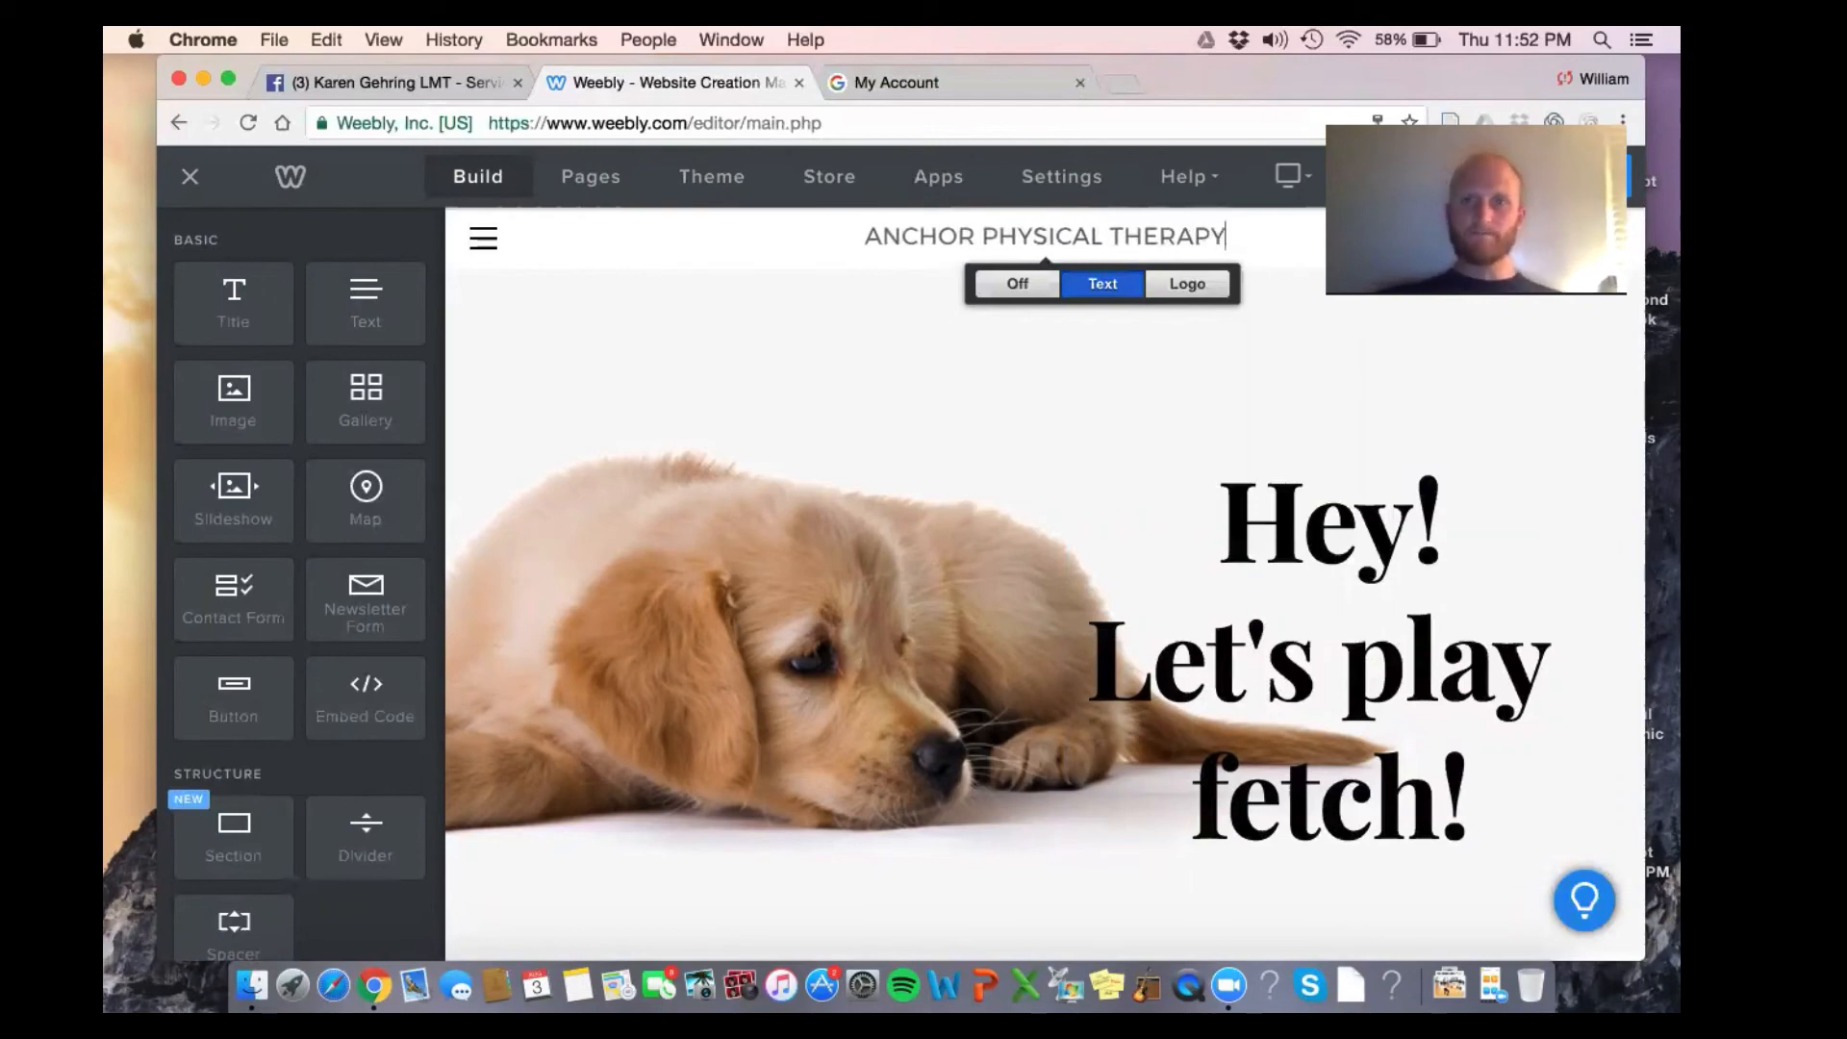
left_click(833, 407)
scroll(833, 407, "down", 5)
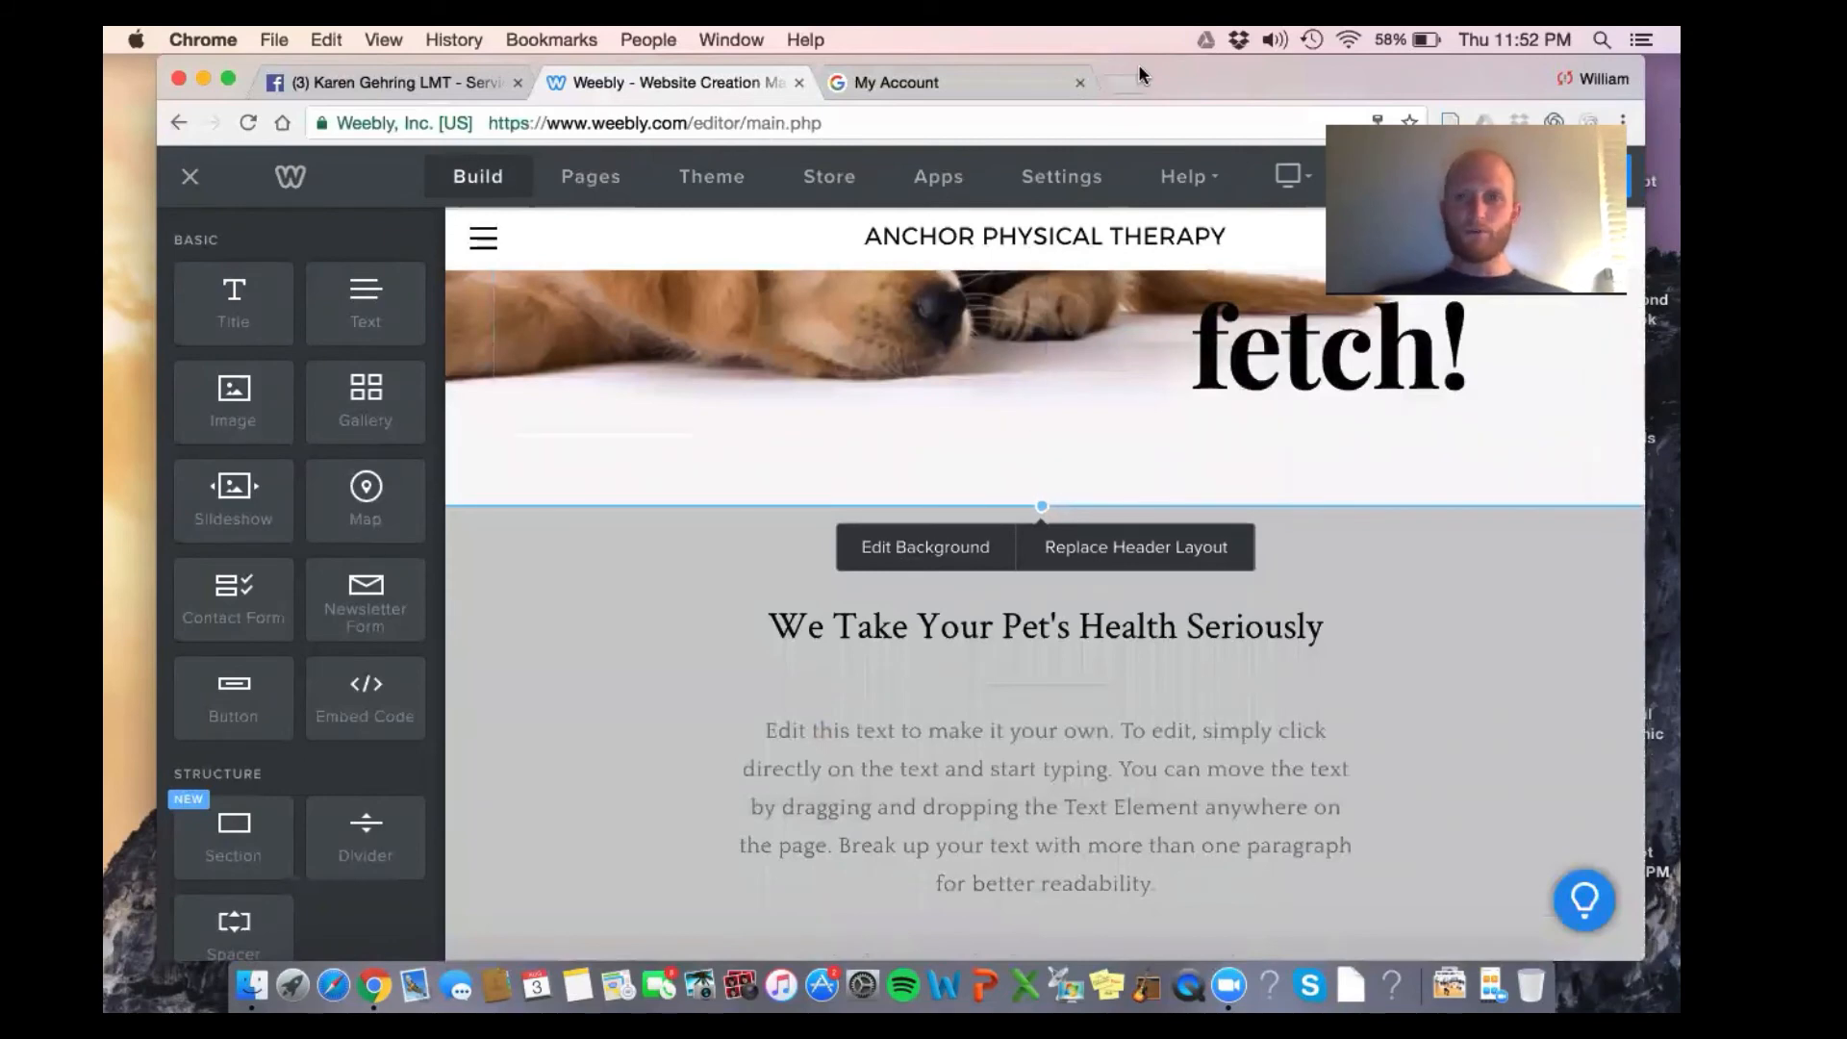
scroll(1022, 487, "up", 4)
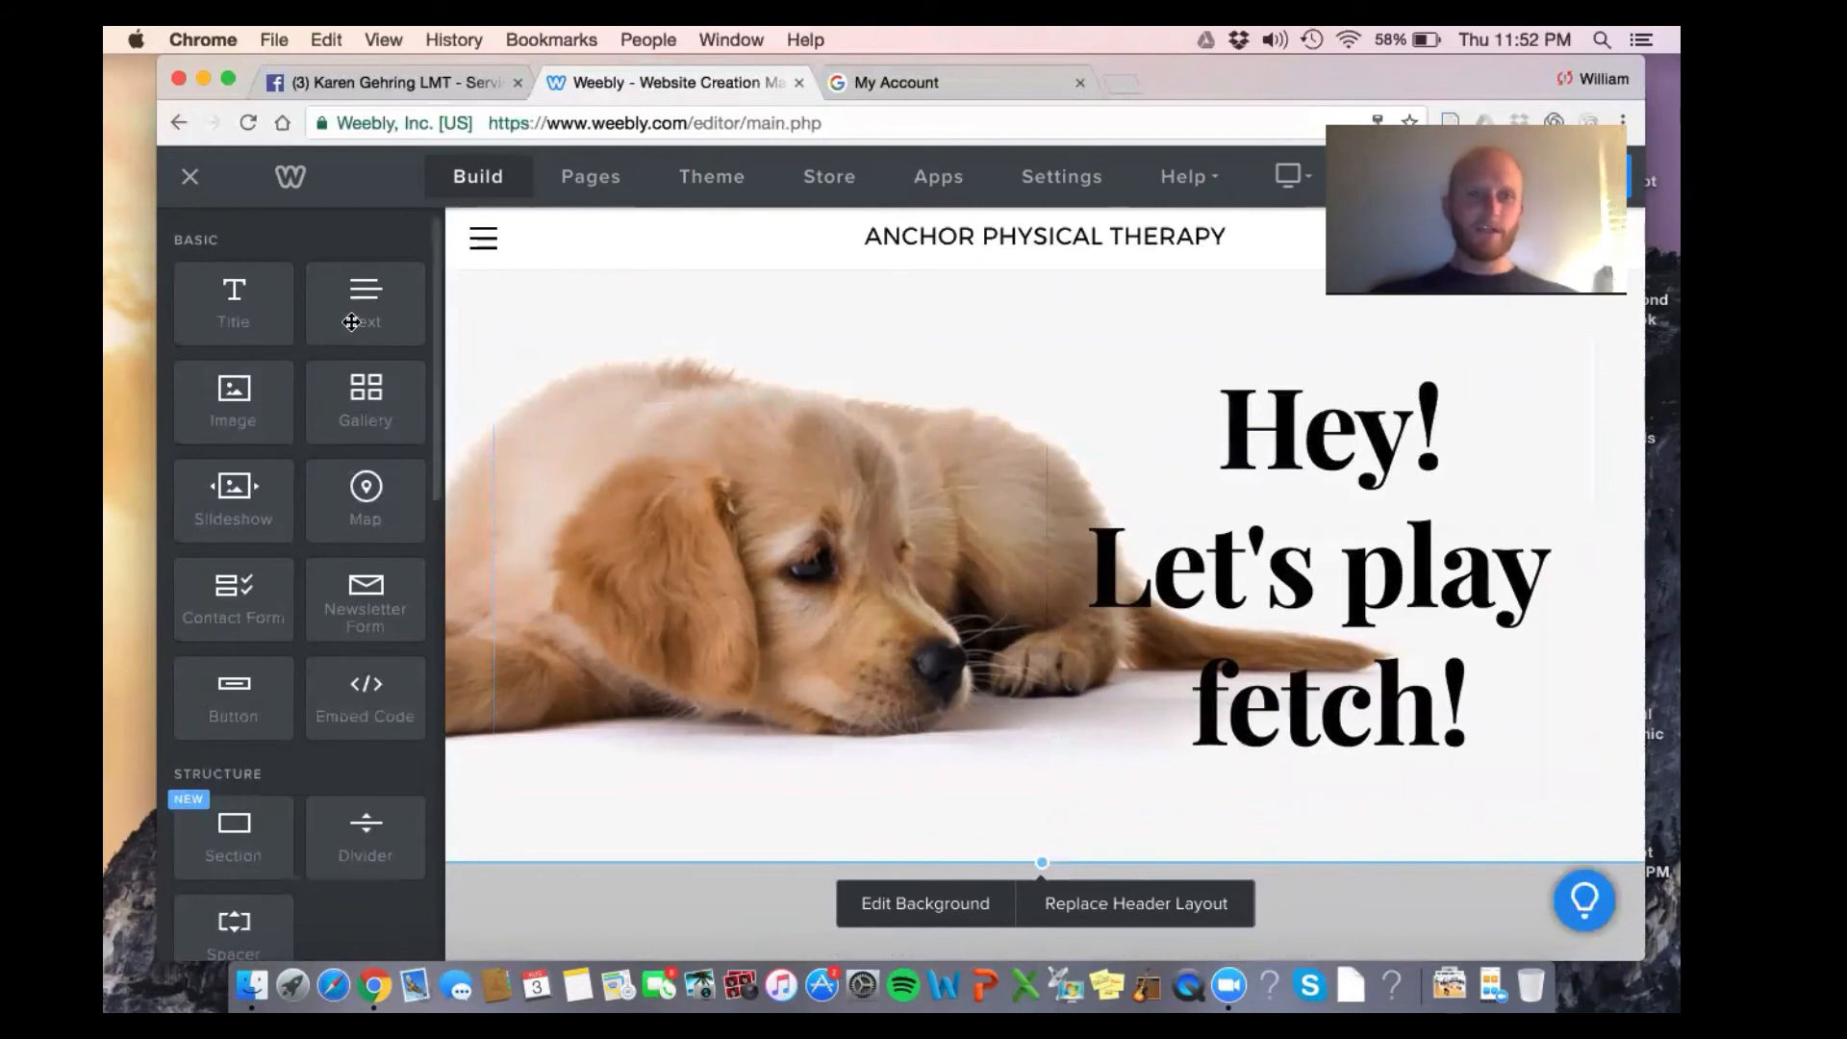
scroll(734, 396, "up", 1)
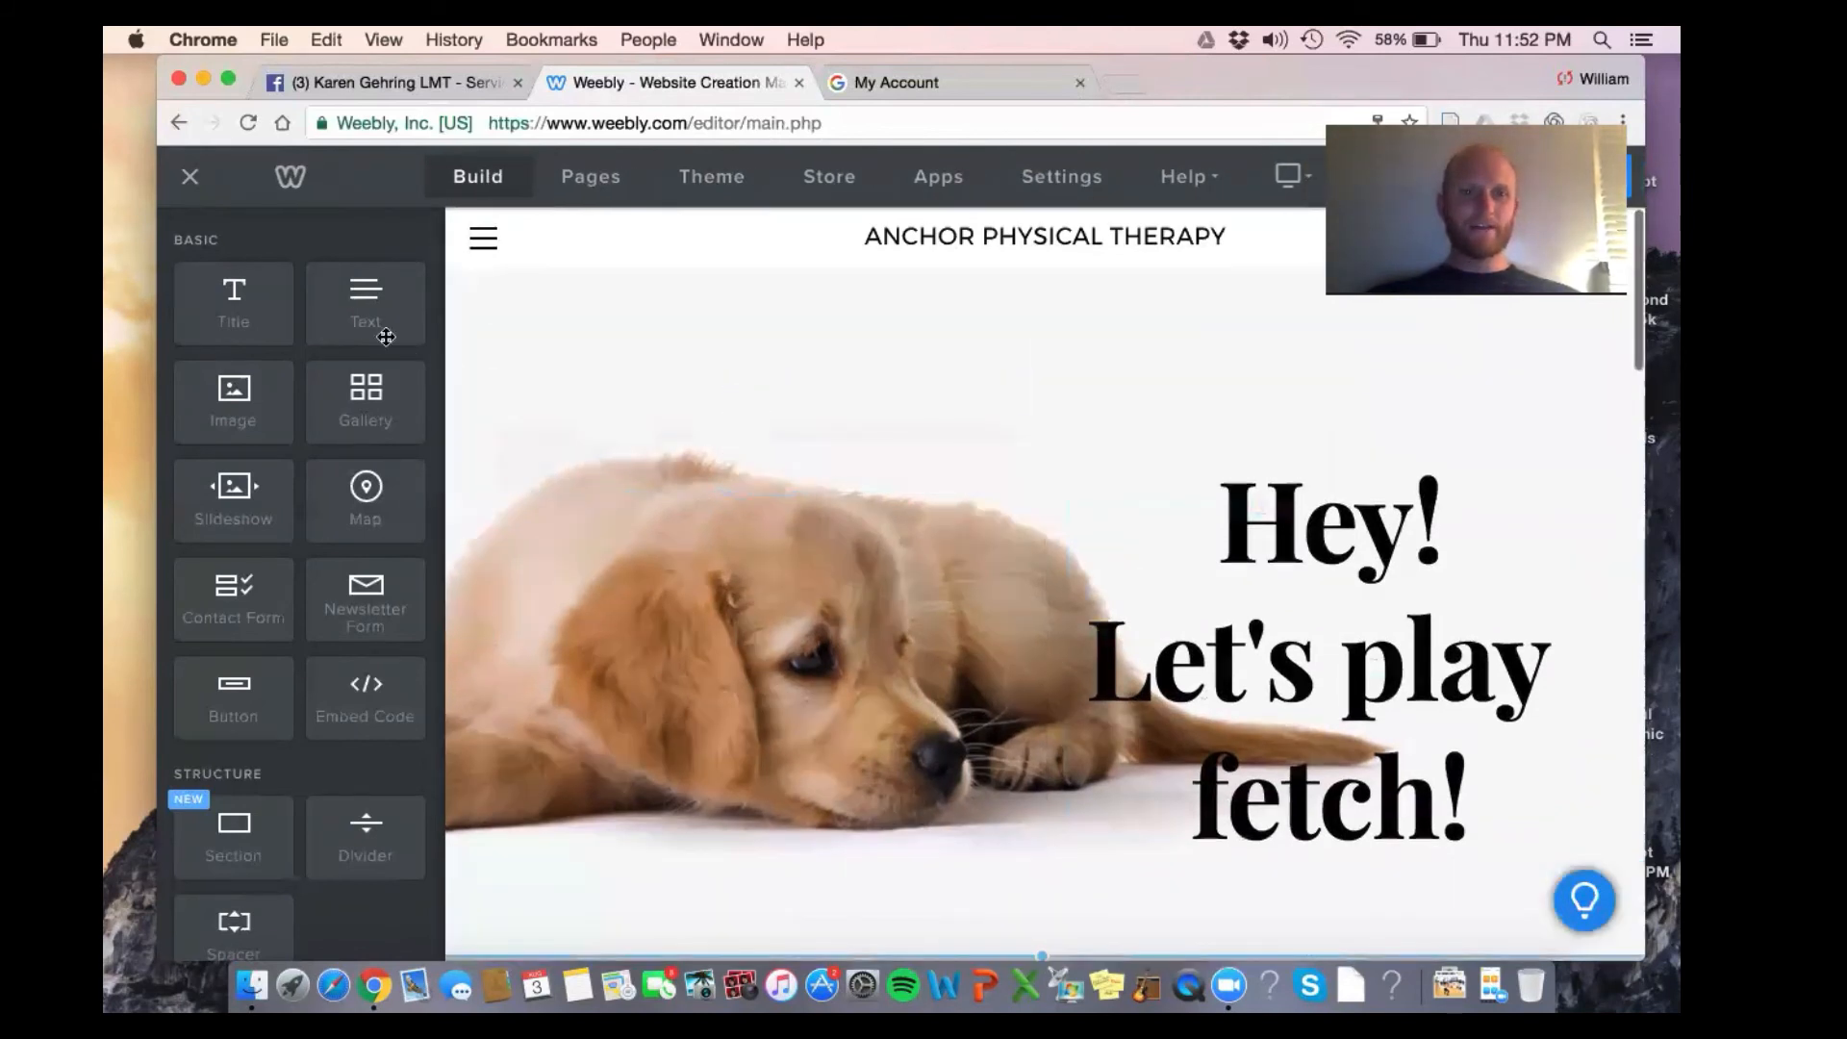
scroll(1031, 551, "down", 3)
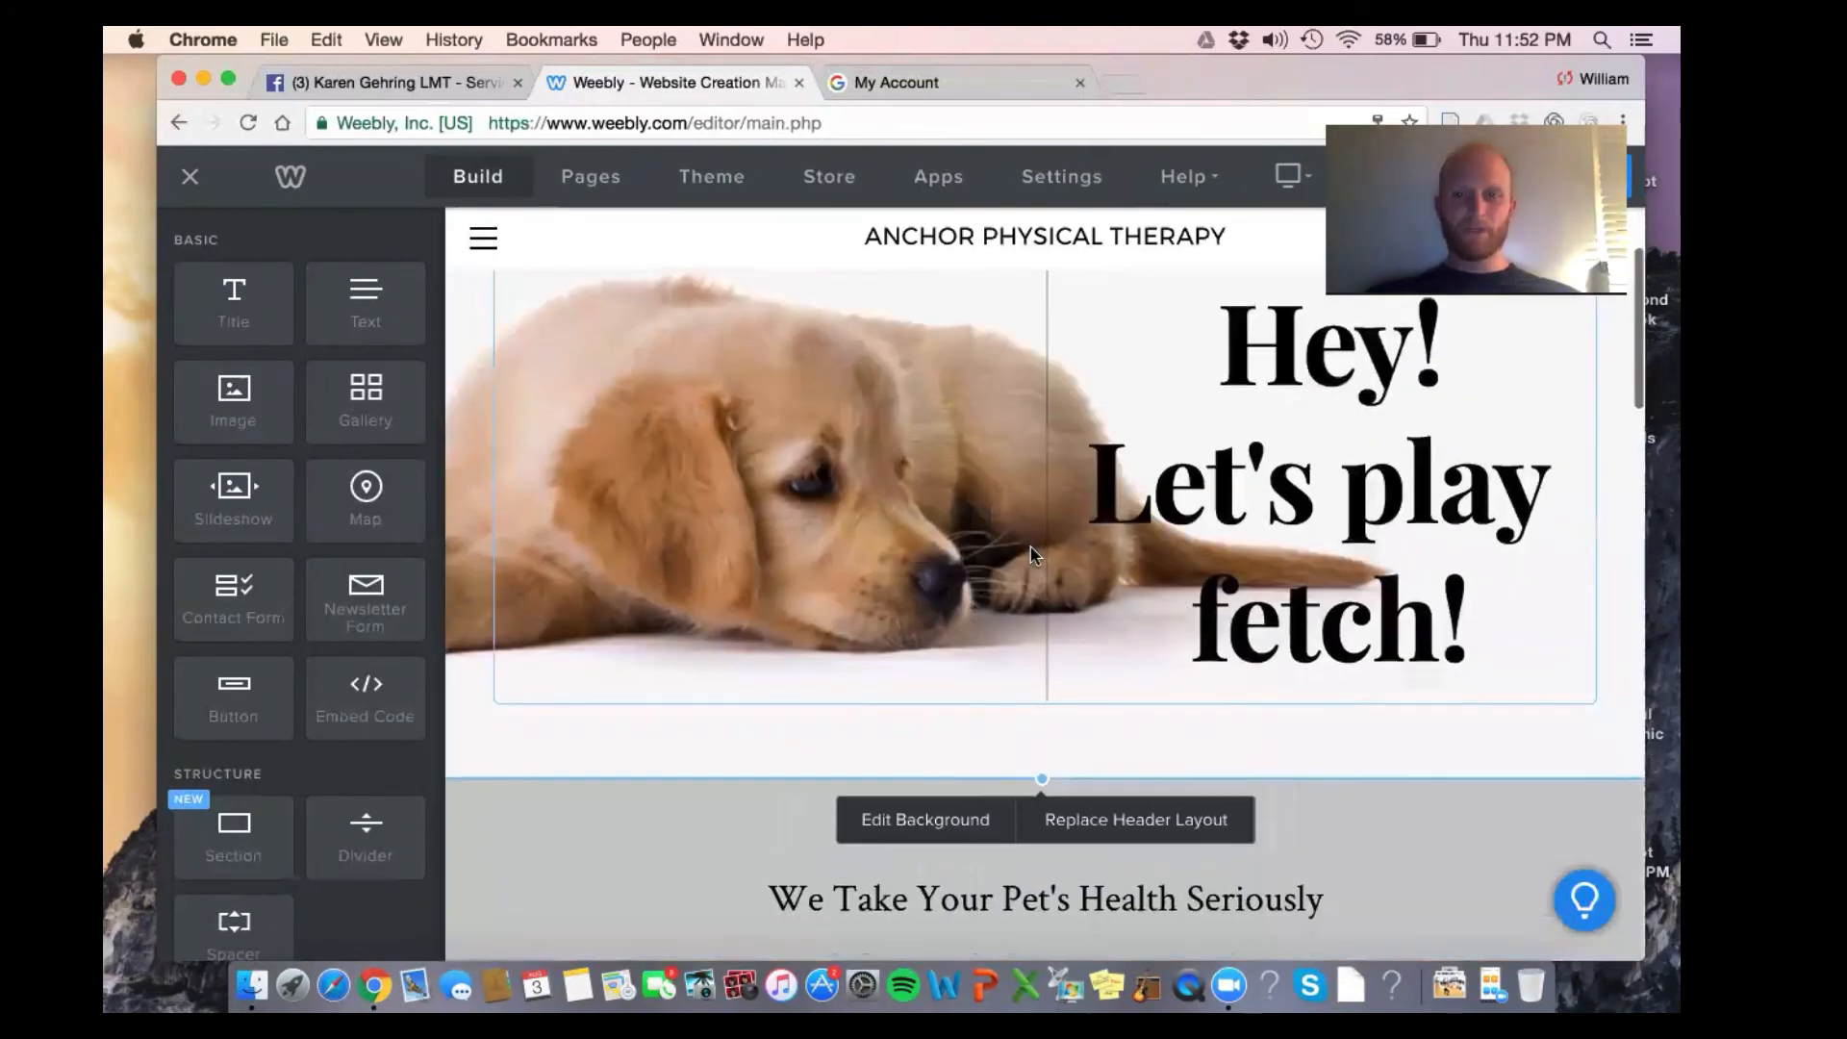
scroll(766, 847, "down", 1)
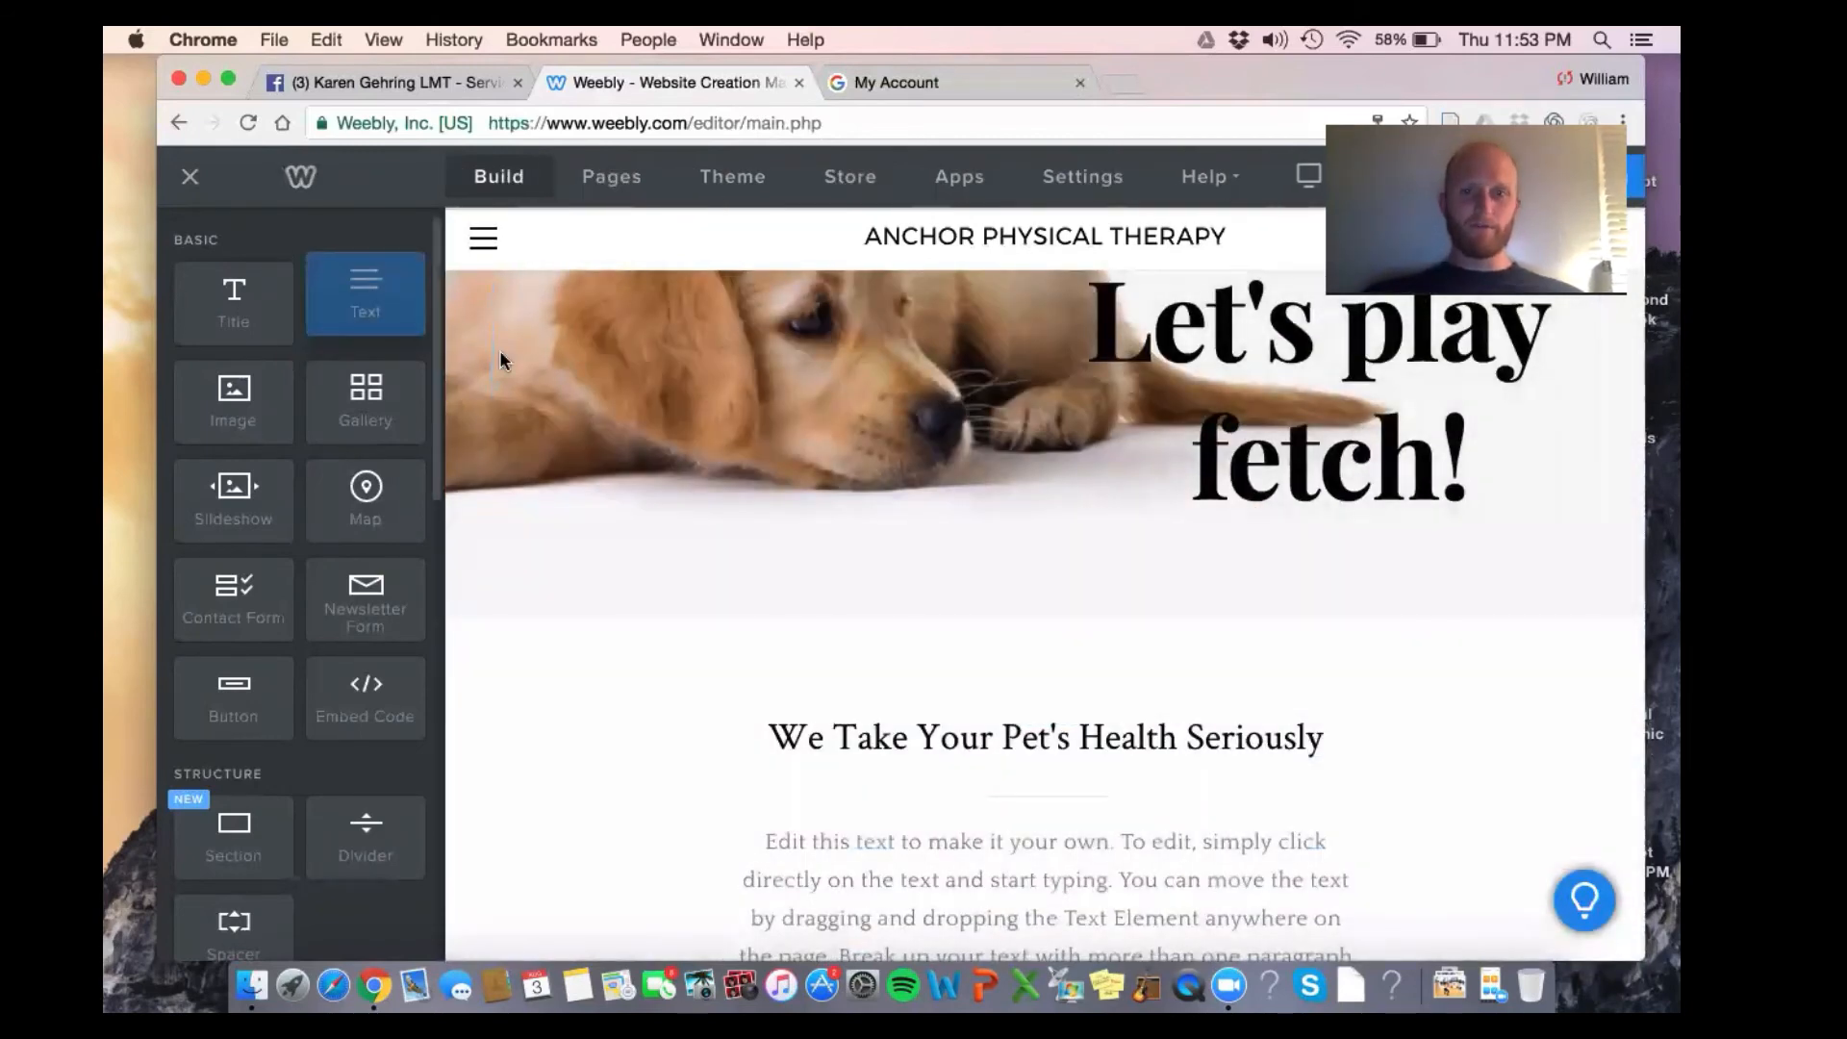
left_click_drag(365, 303, 880, 552)
left_click_drag(1046, 699, 1043, 709)
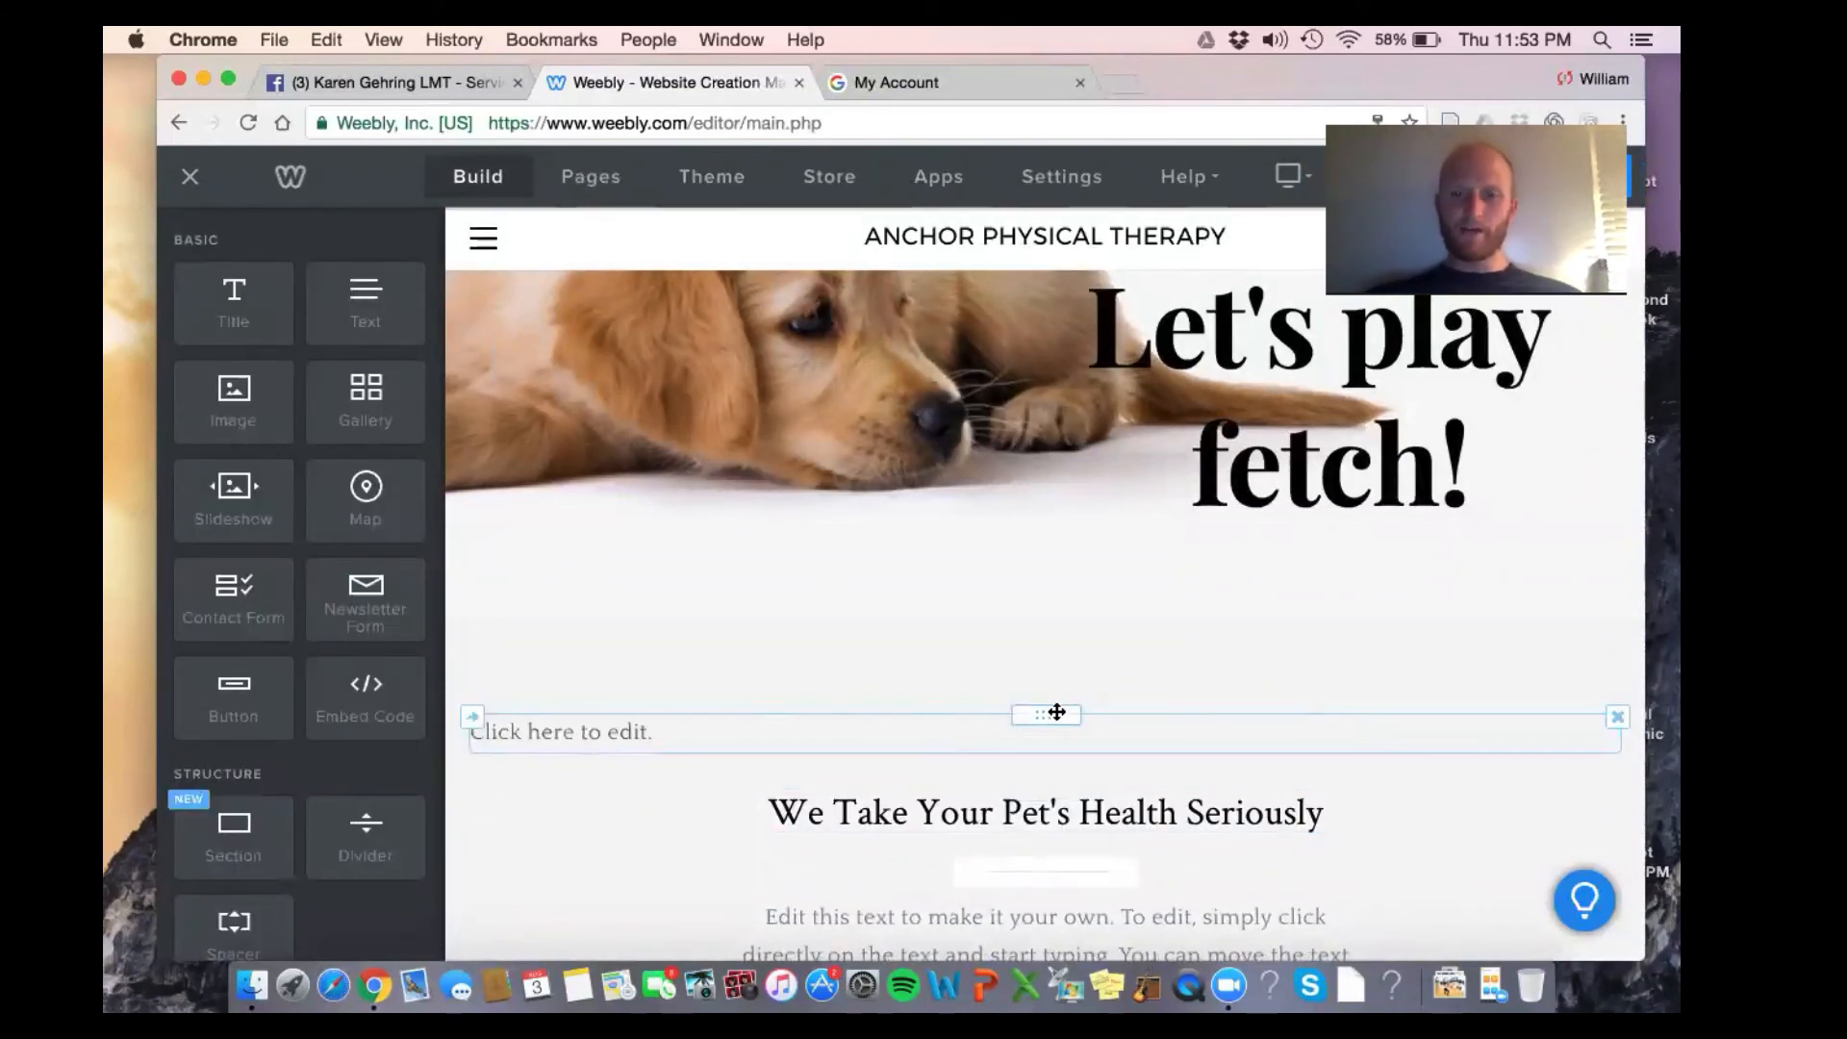
left_click_drag(1056, 712, 1620, 769)
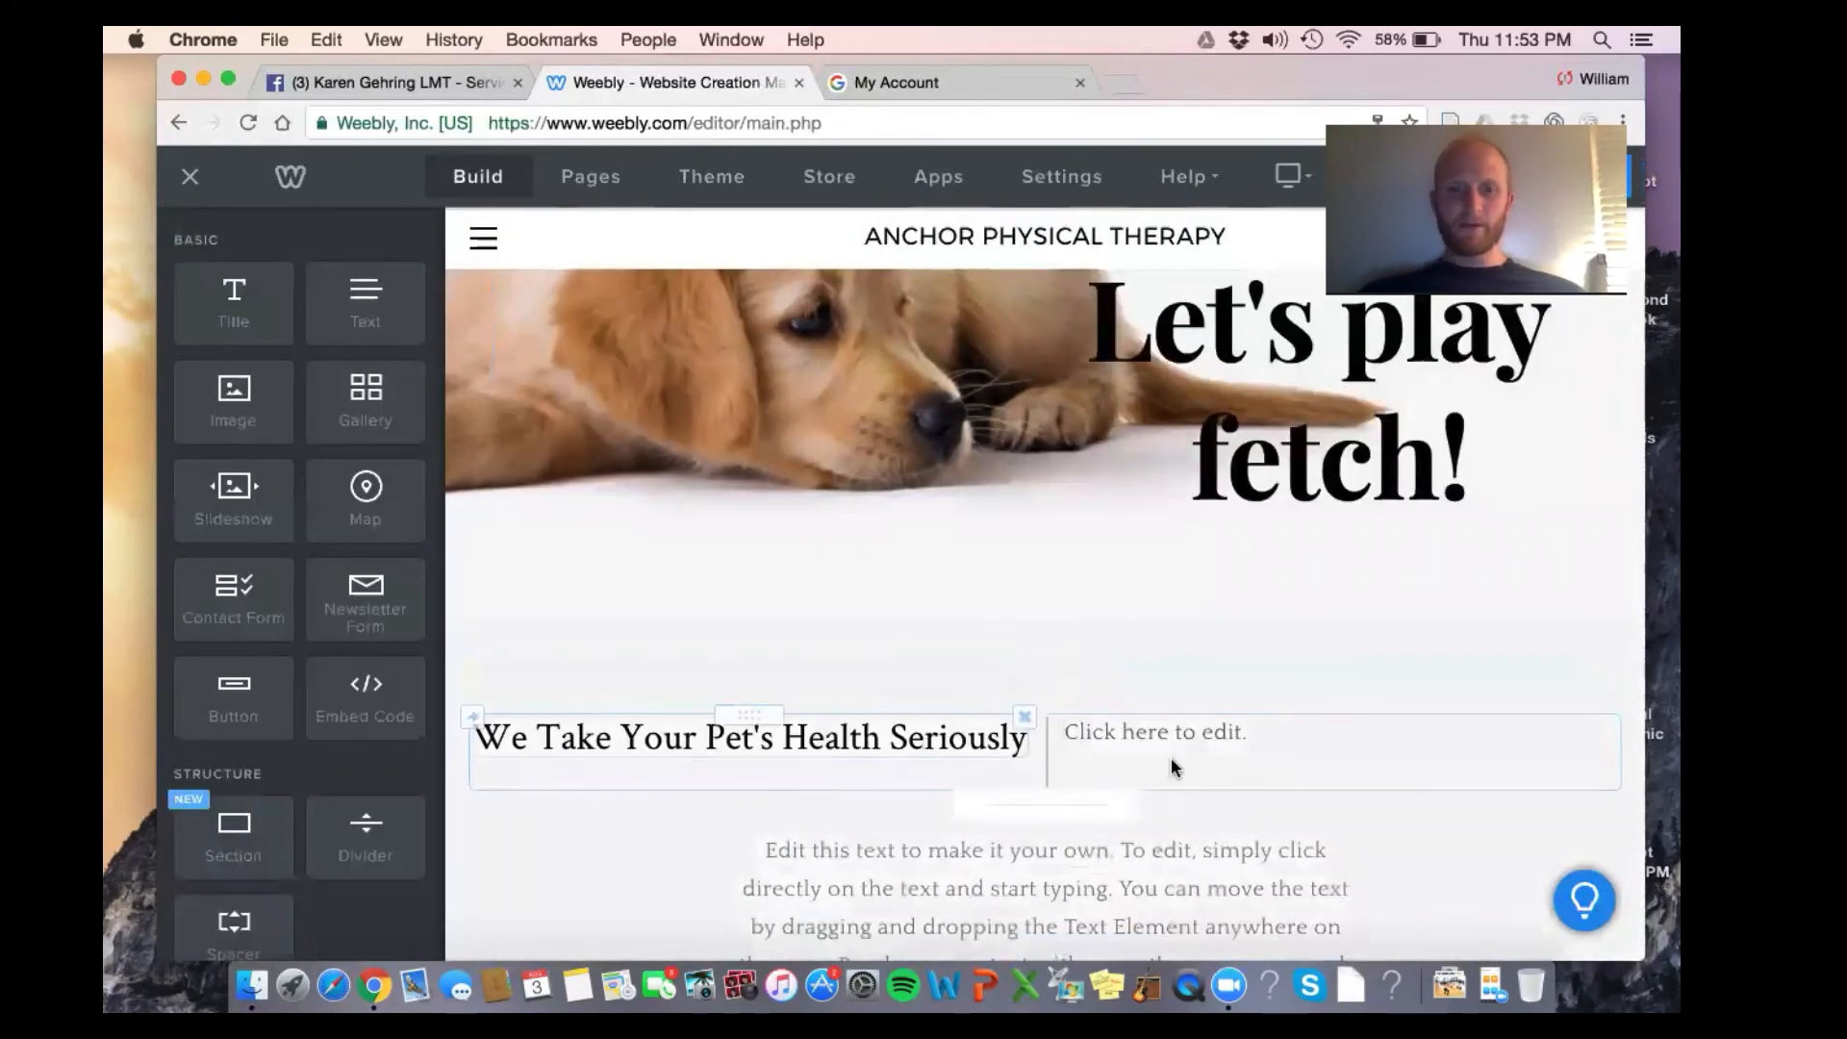
left_click(1618, 718)
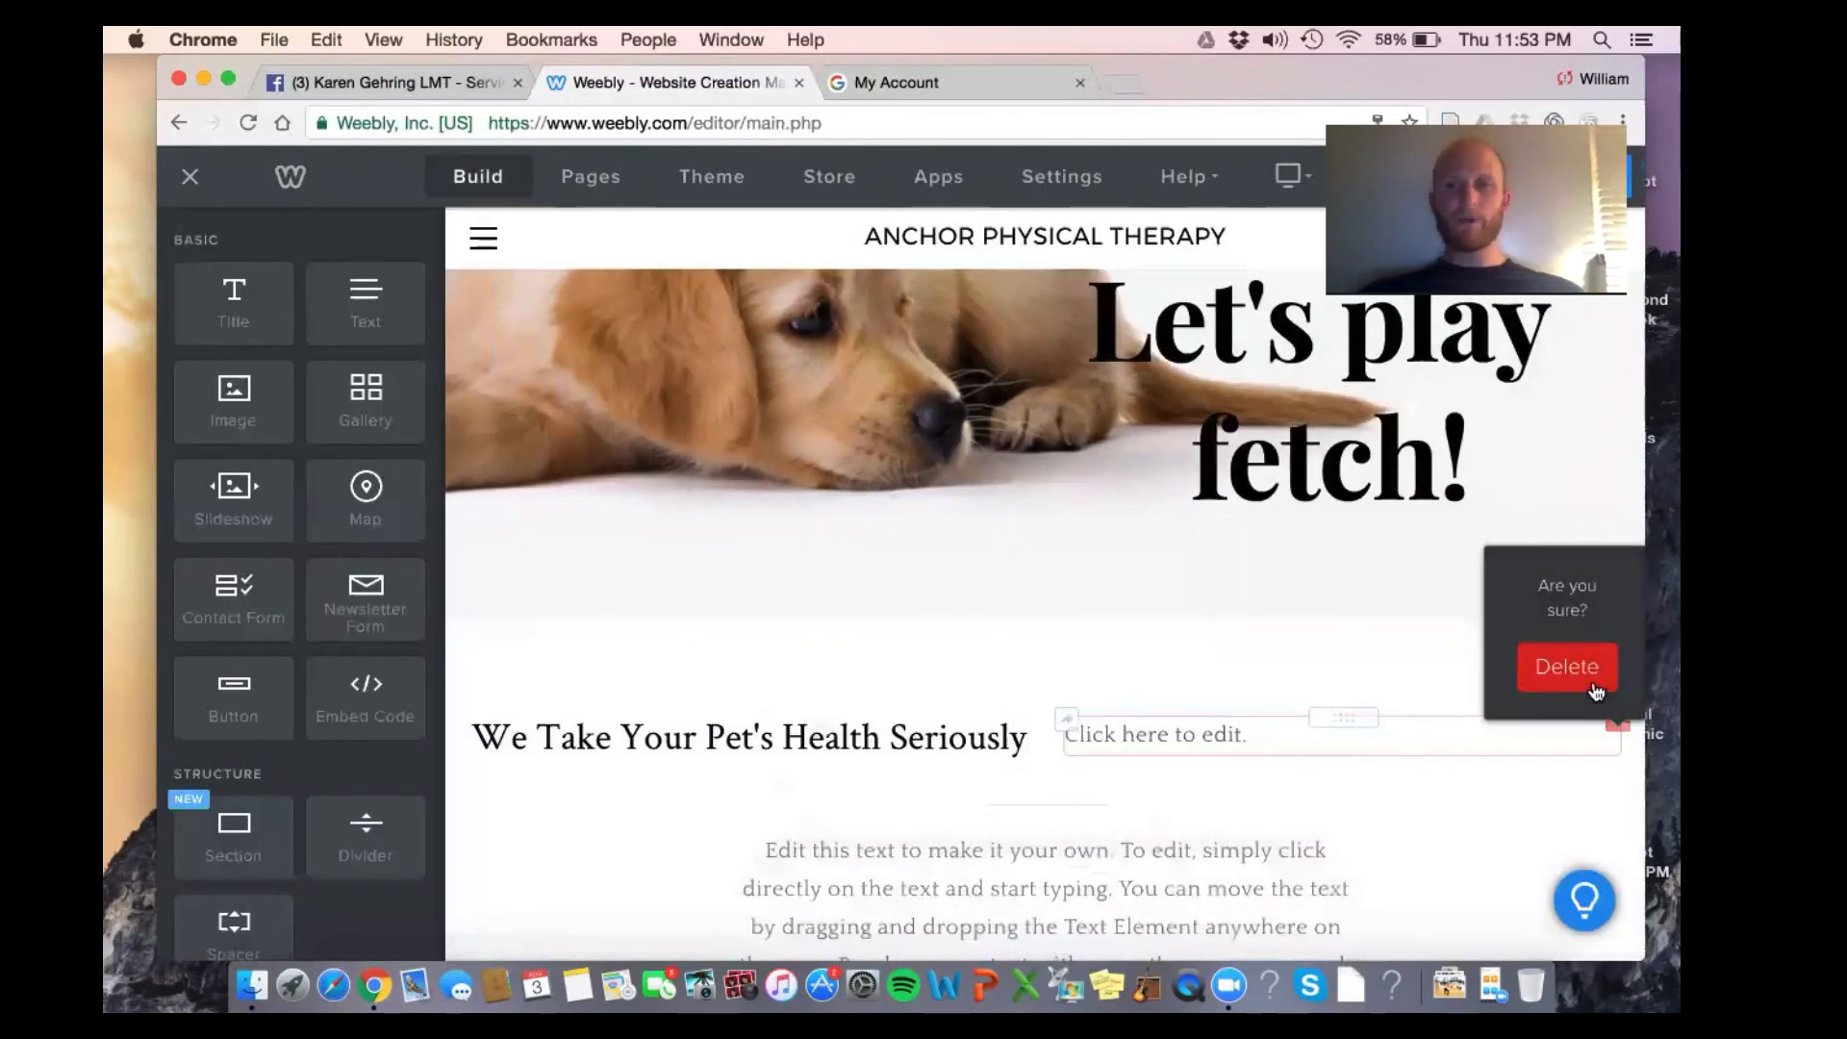
left_click(1594, 681)
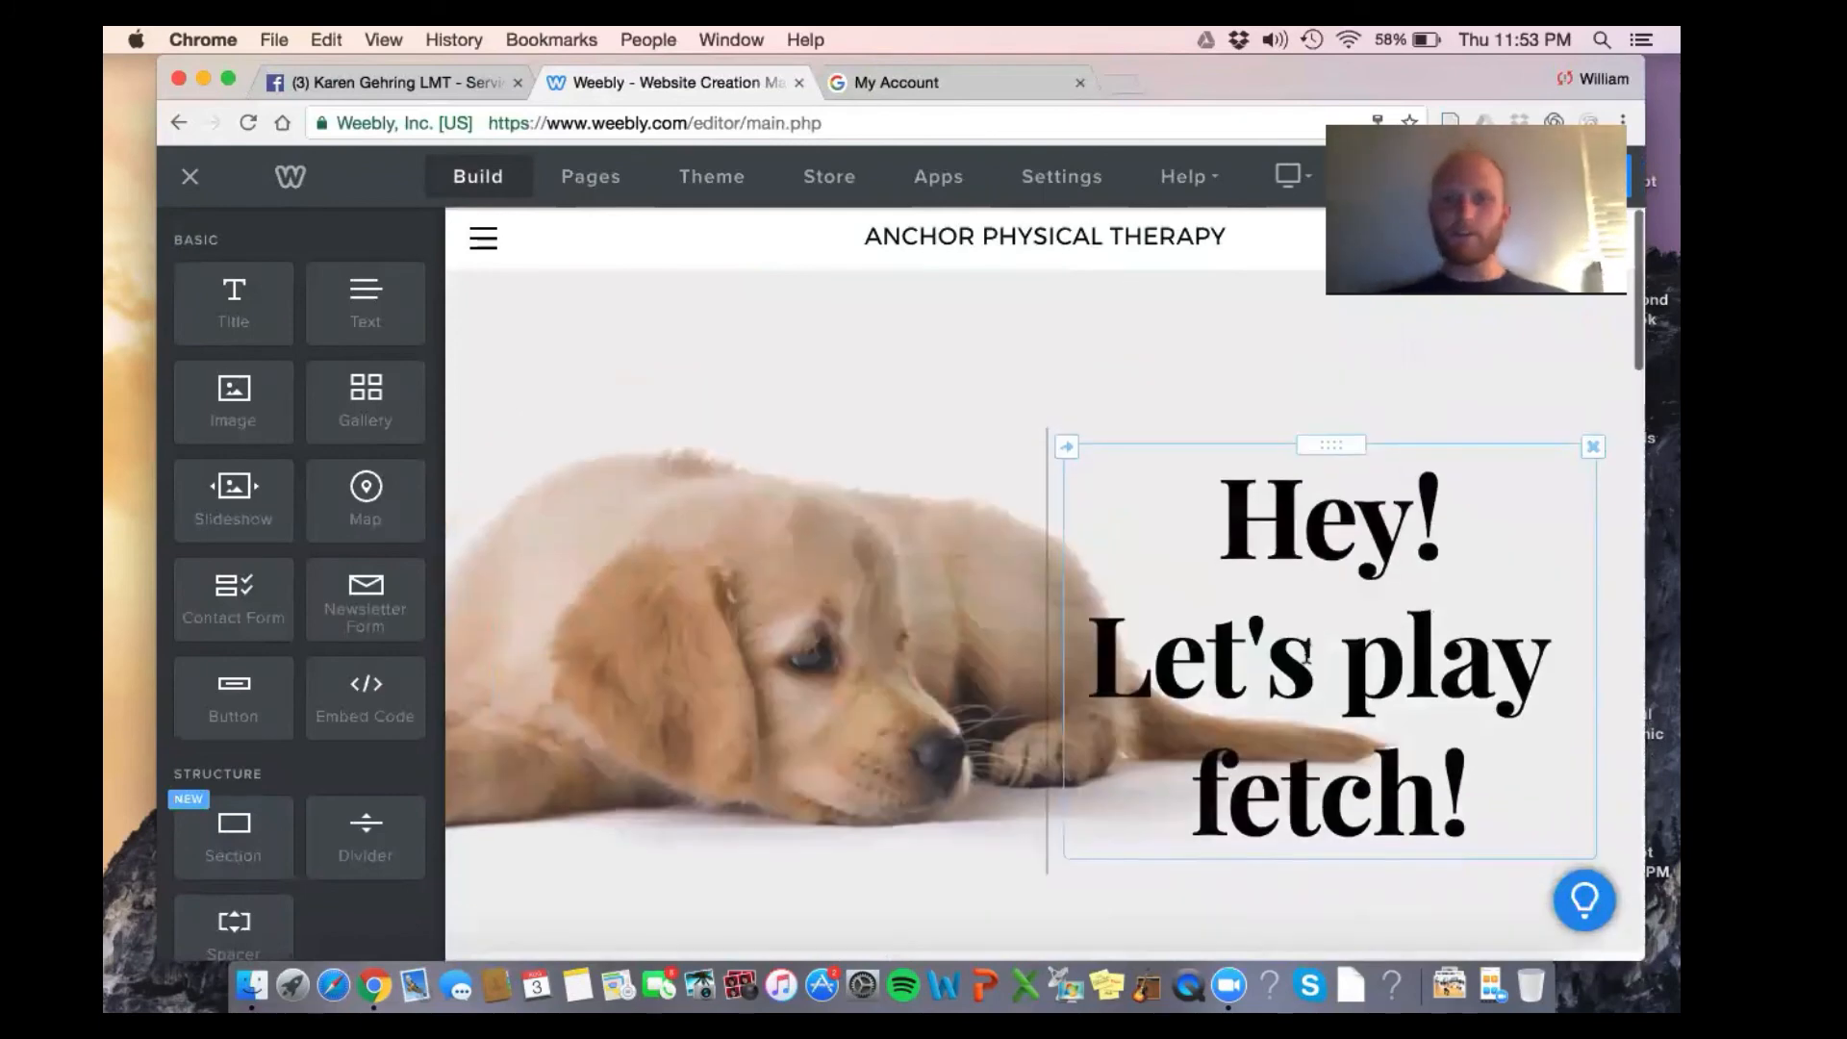
Open Pexels in a new tab, briefly open Unsplash in another, then close it
left_click(1120, 88)
type("pexe")
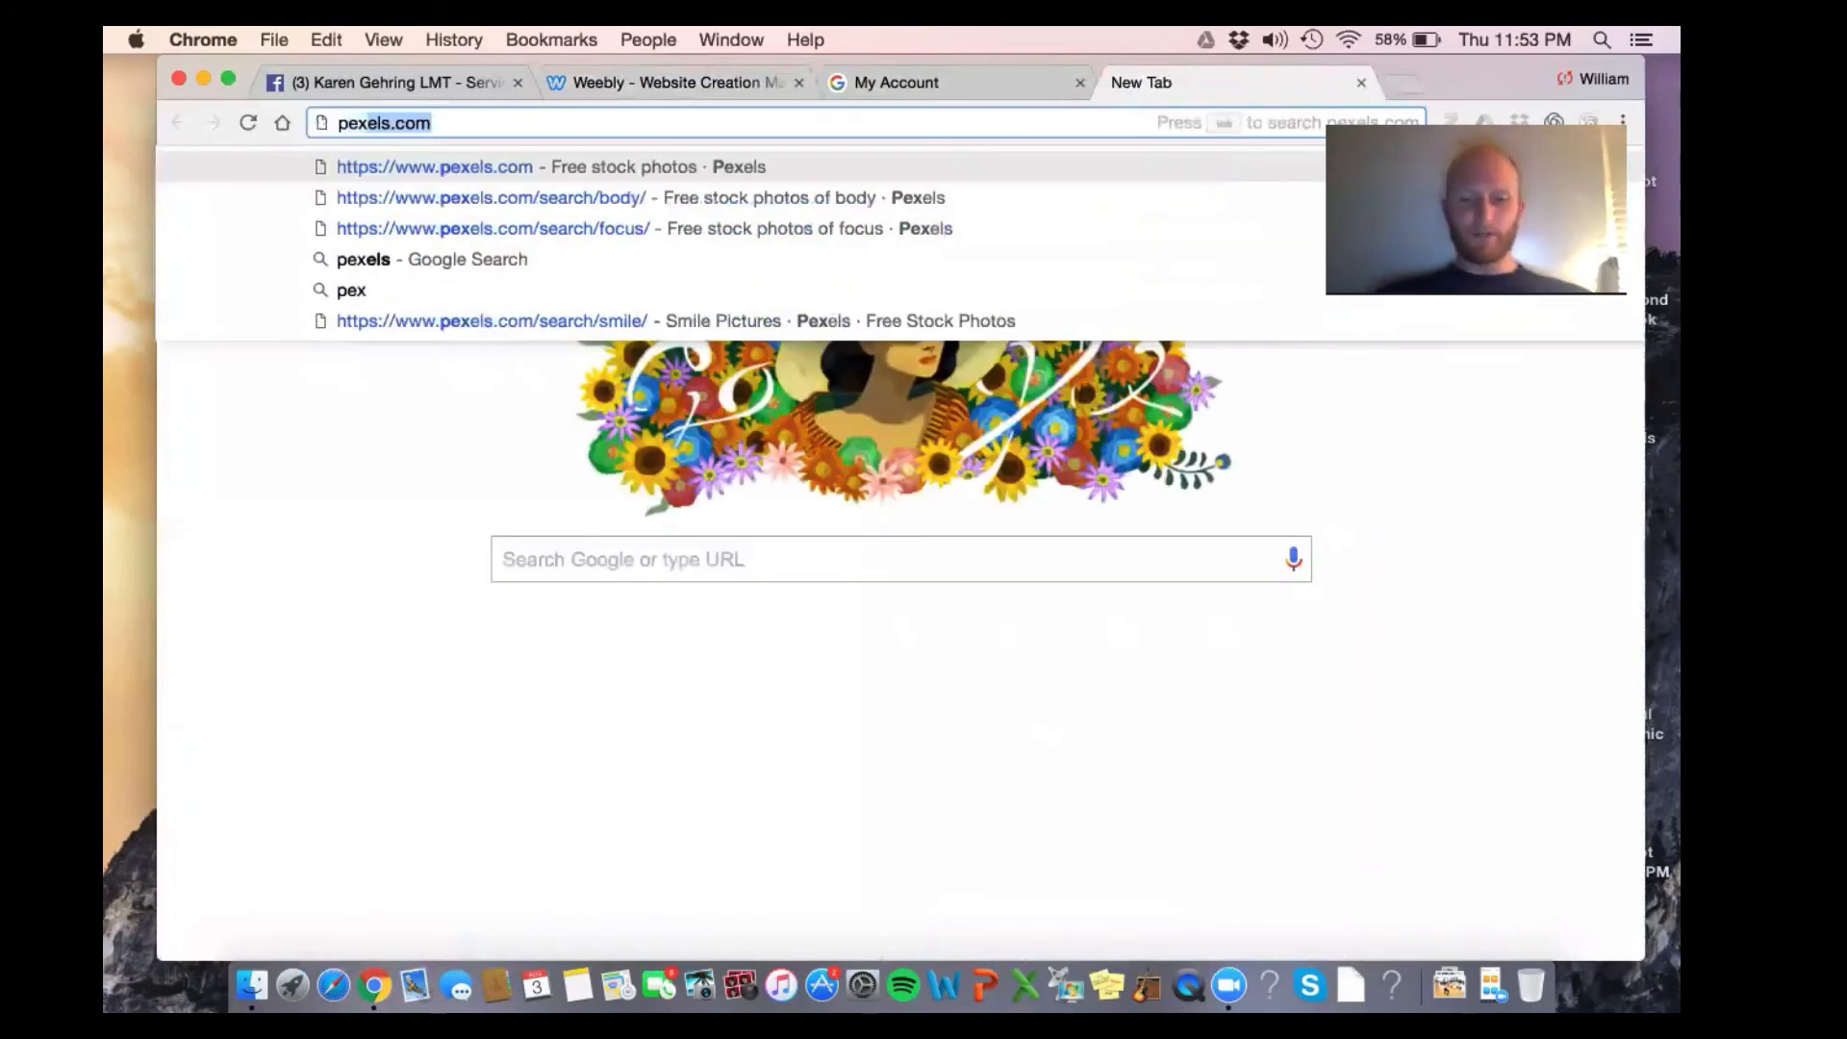
type("ls")
key("Return")
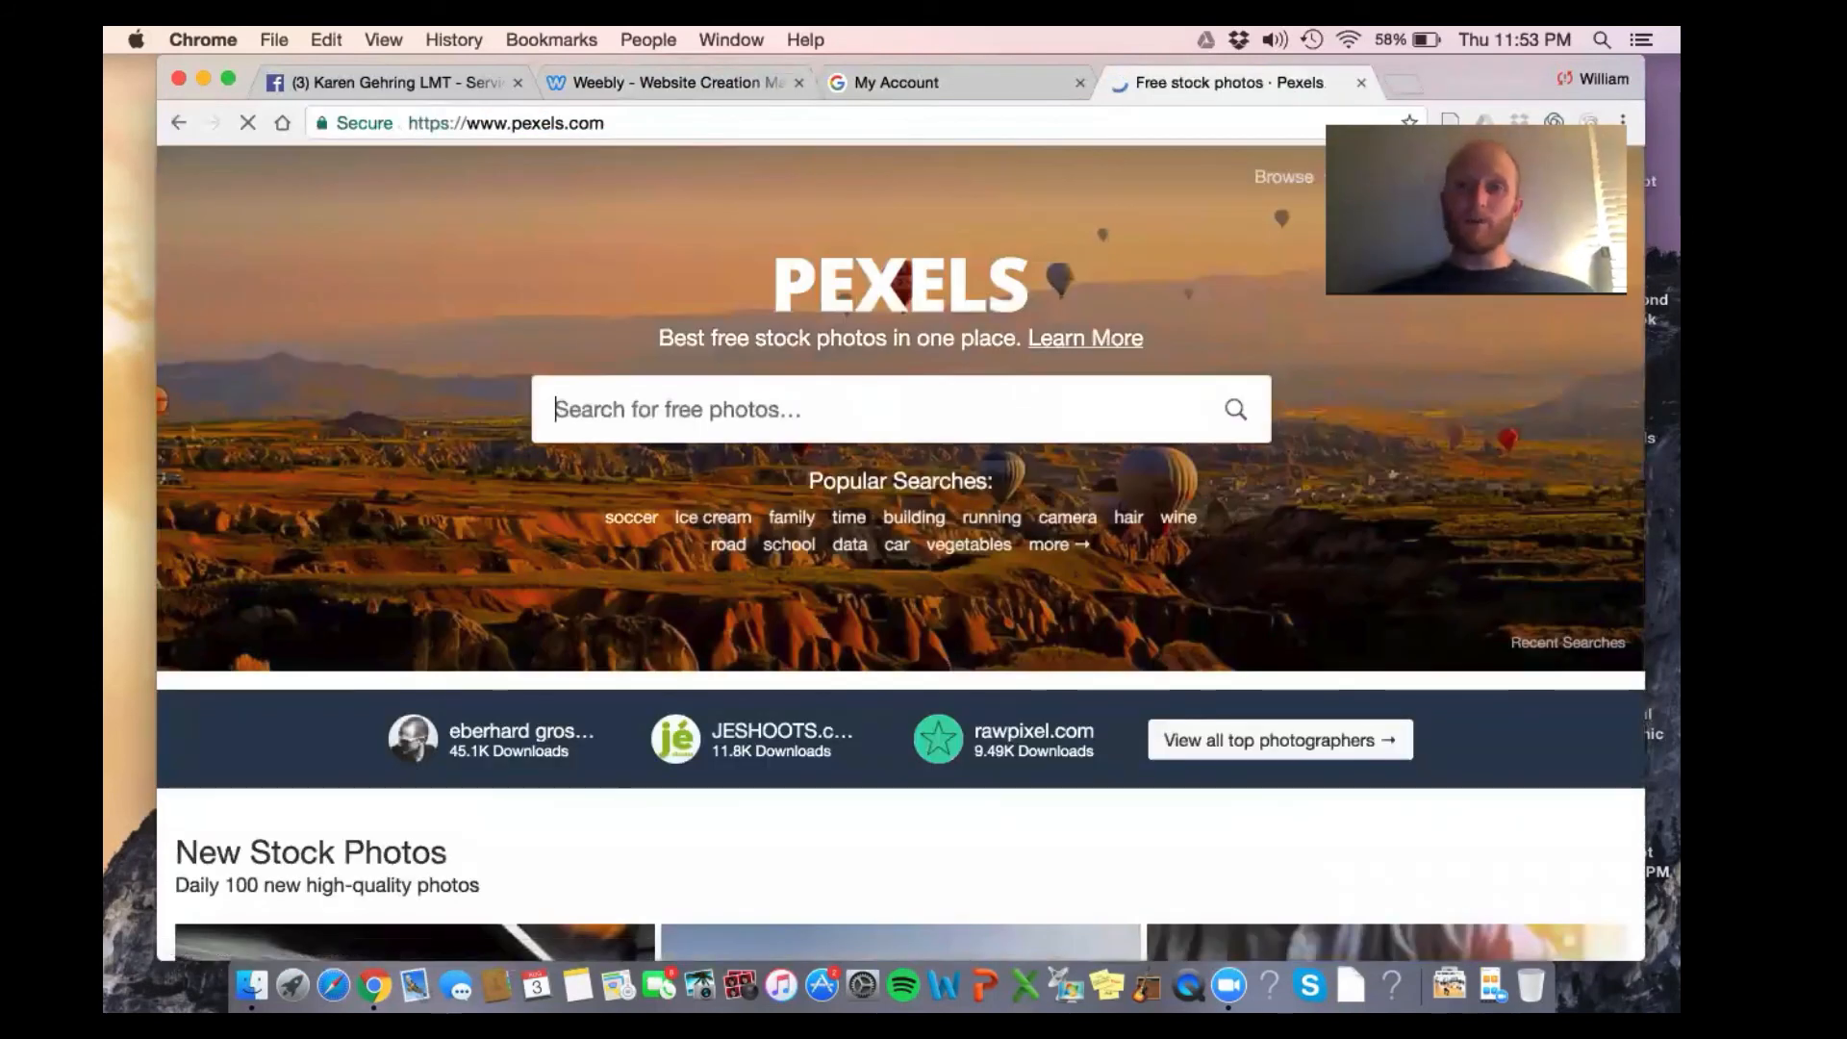
left_click(1406, 84)
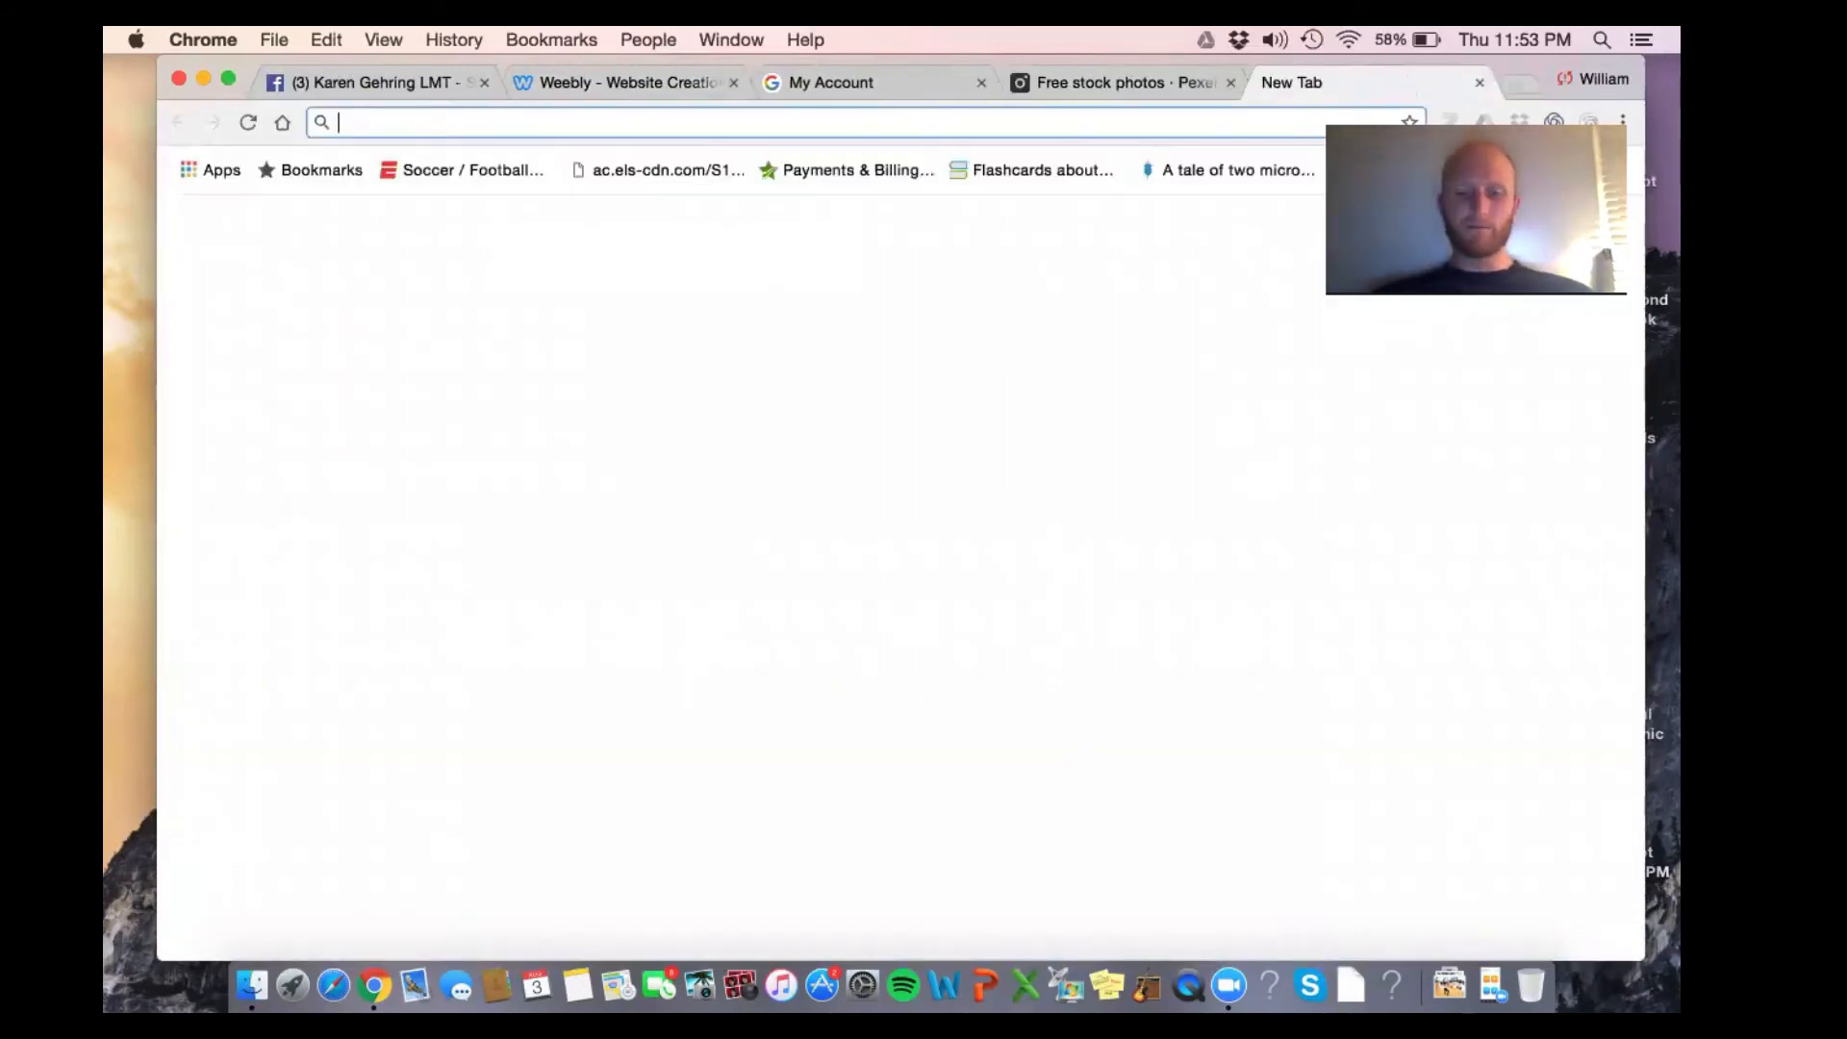
type("unsplash.com")
key("Return")
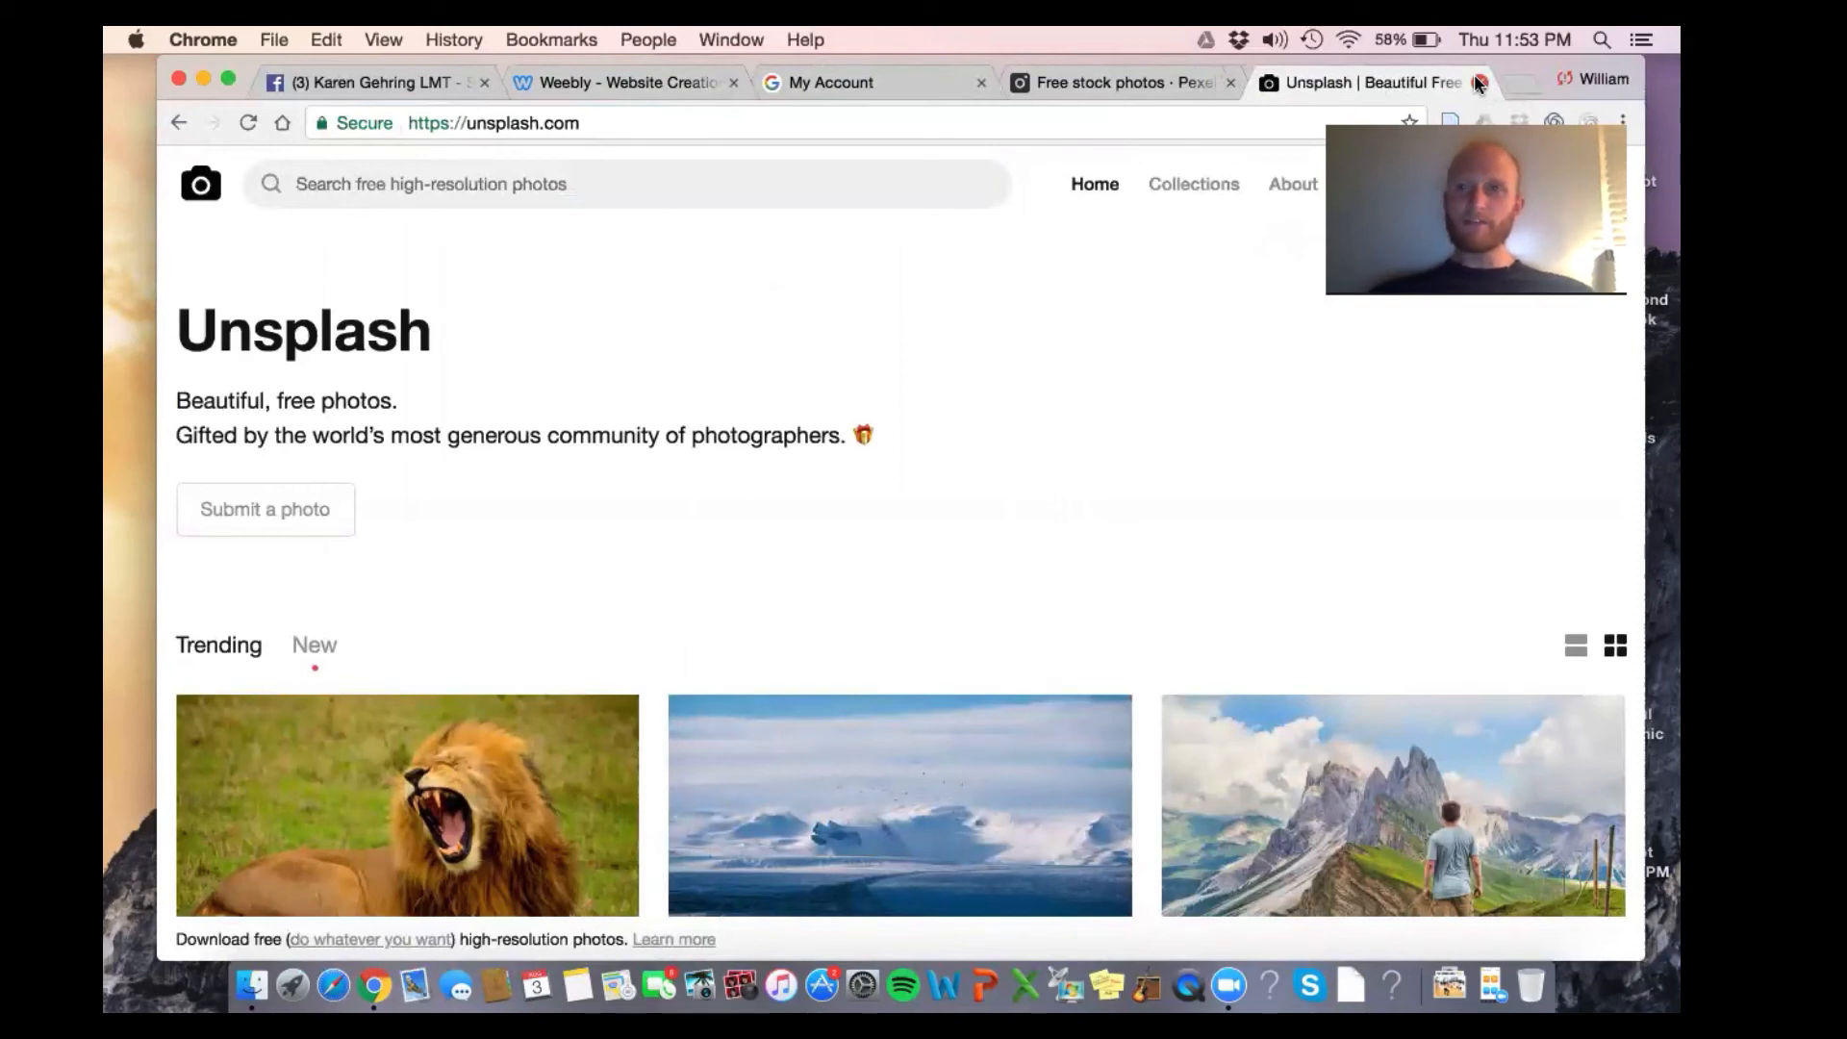
left_click(1479, 83)
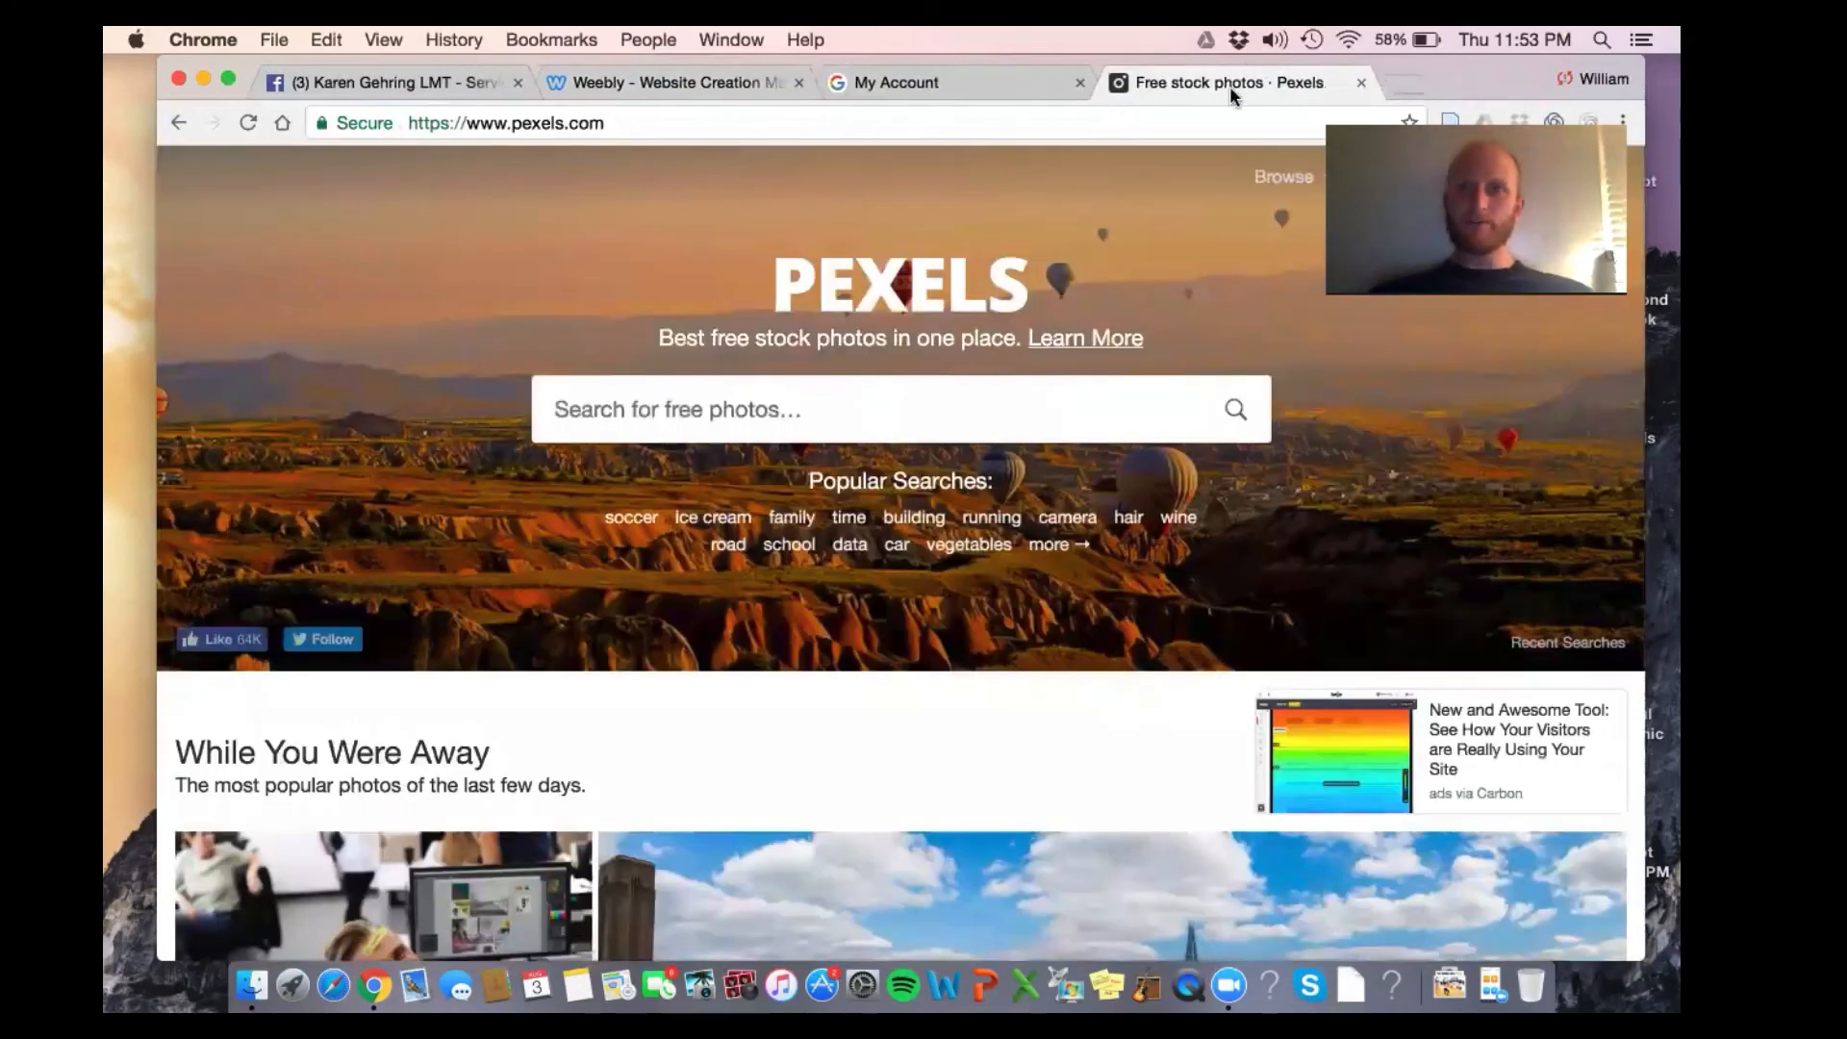
Search Pexels for clinic photos and scroll the results
left_click(1040, 377)
type("clinic")
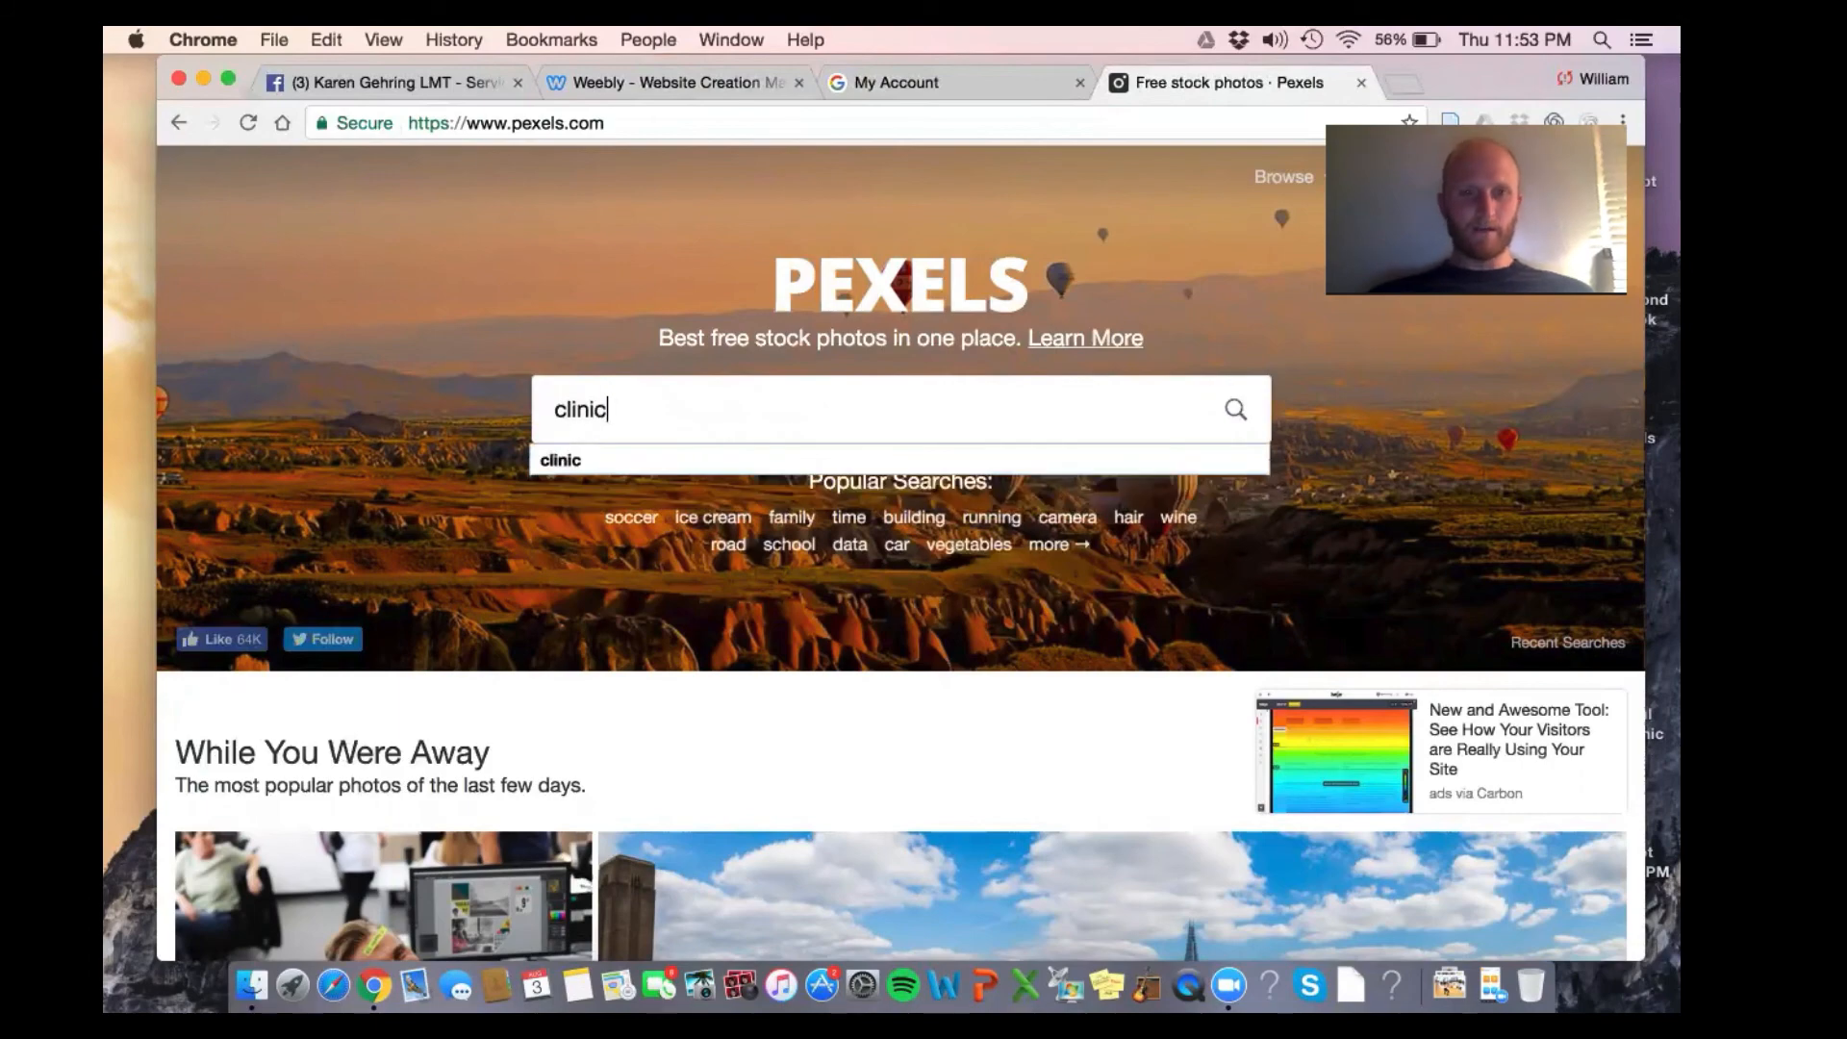
key("Return")
scroll(856, 445, "down", 7)
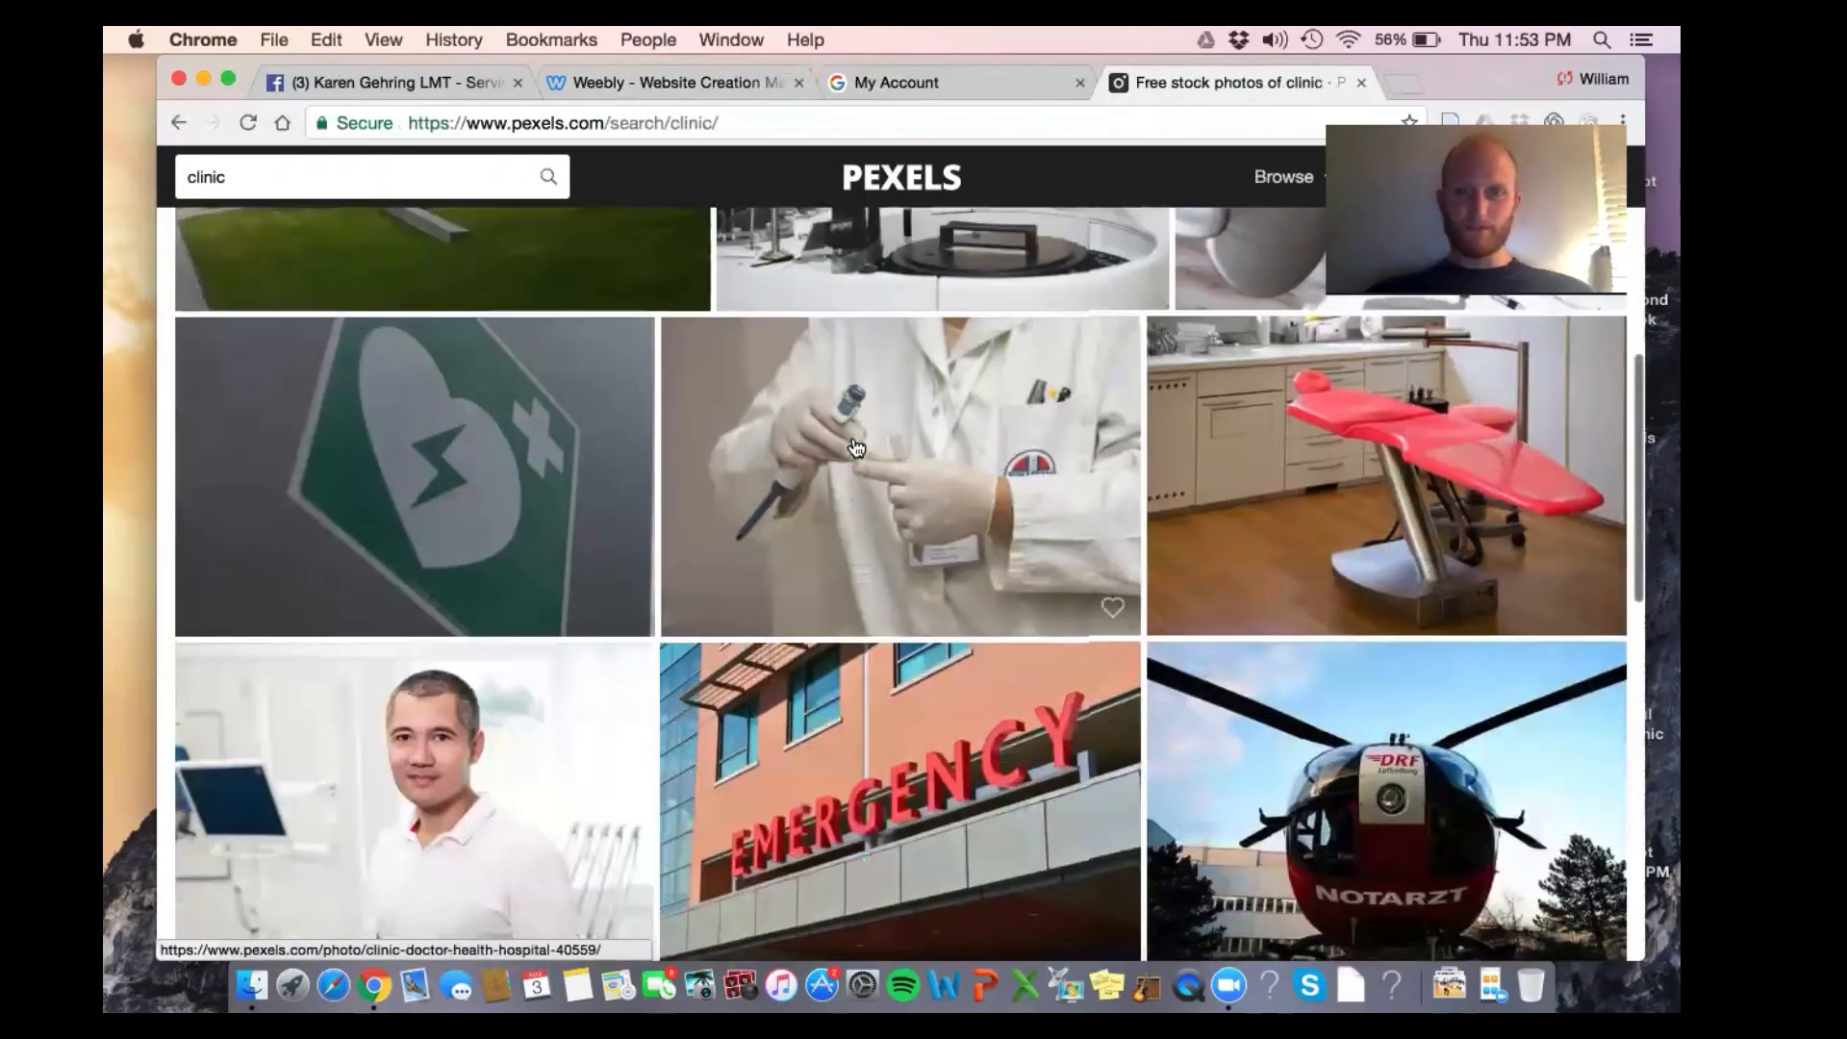
scroll(856, 445, "down", 5)
scroll(471, 217, "up", 10)
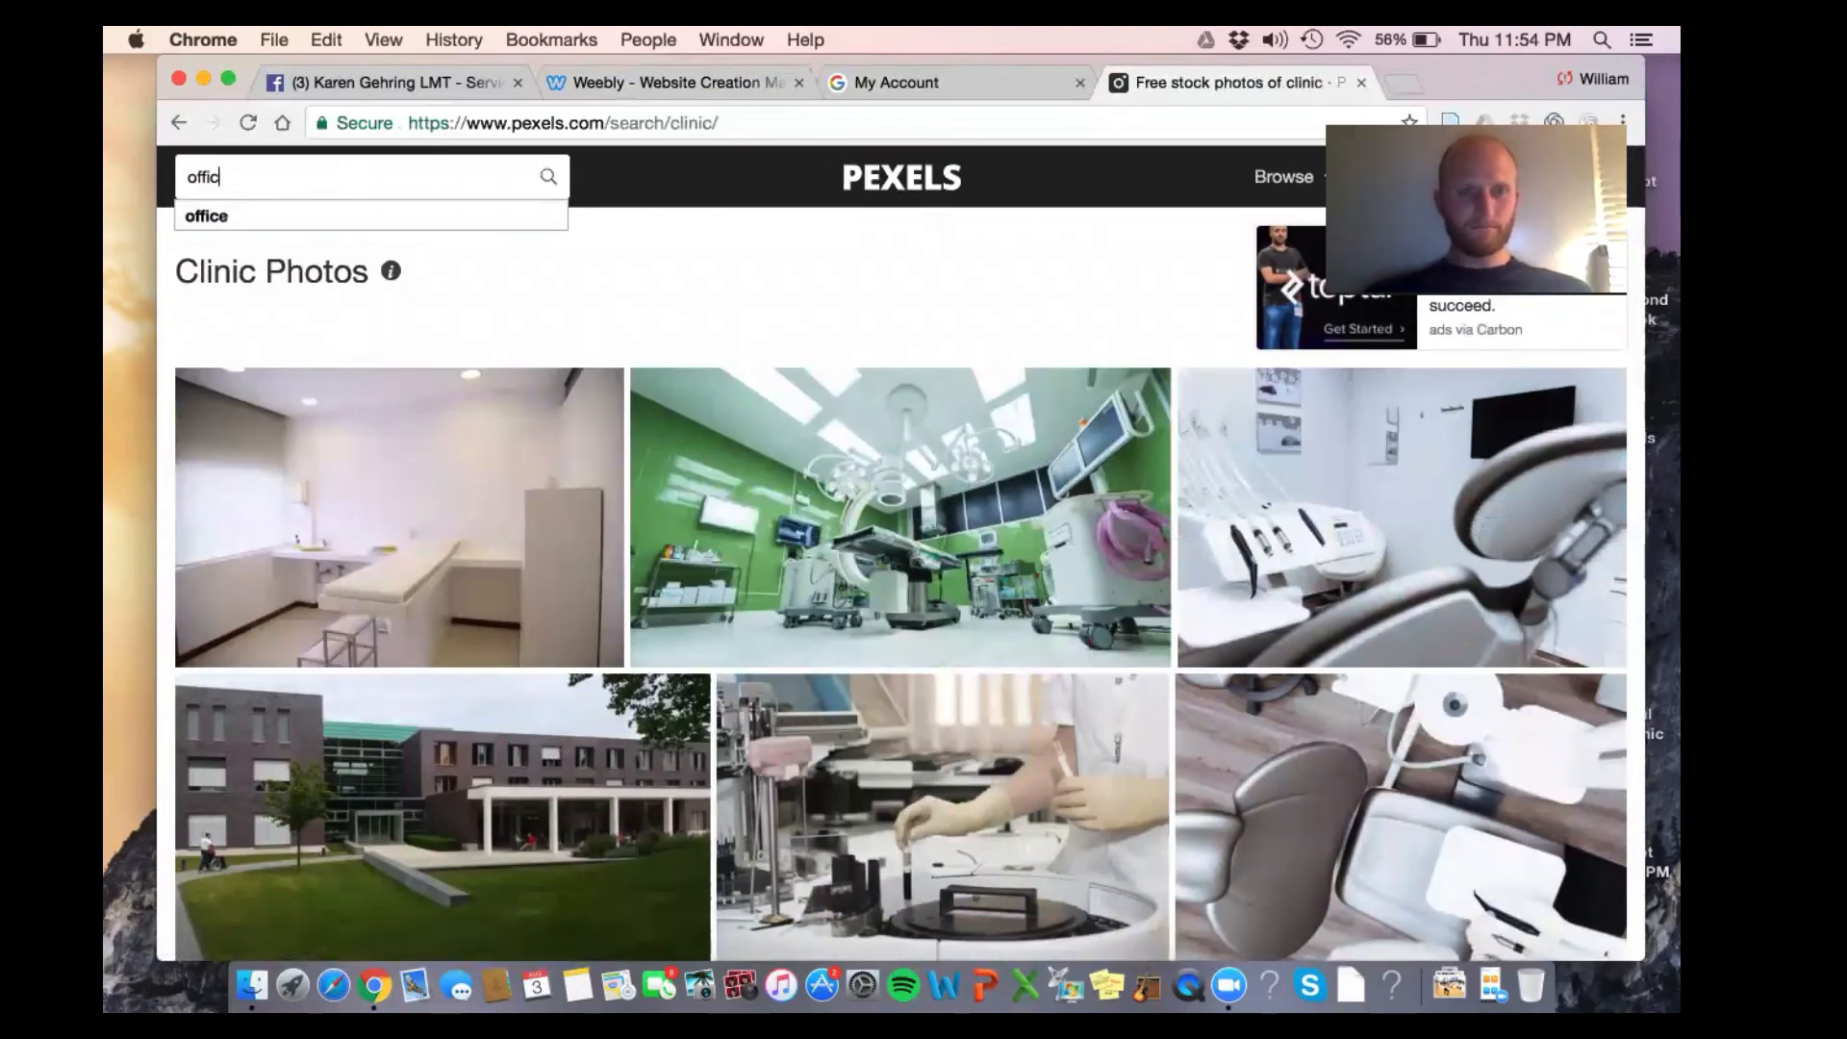
Search for office photos and browse through the results
type("e")
key("Return")
scroll(418, 367, "down", 7)
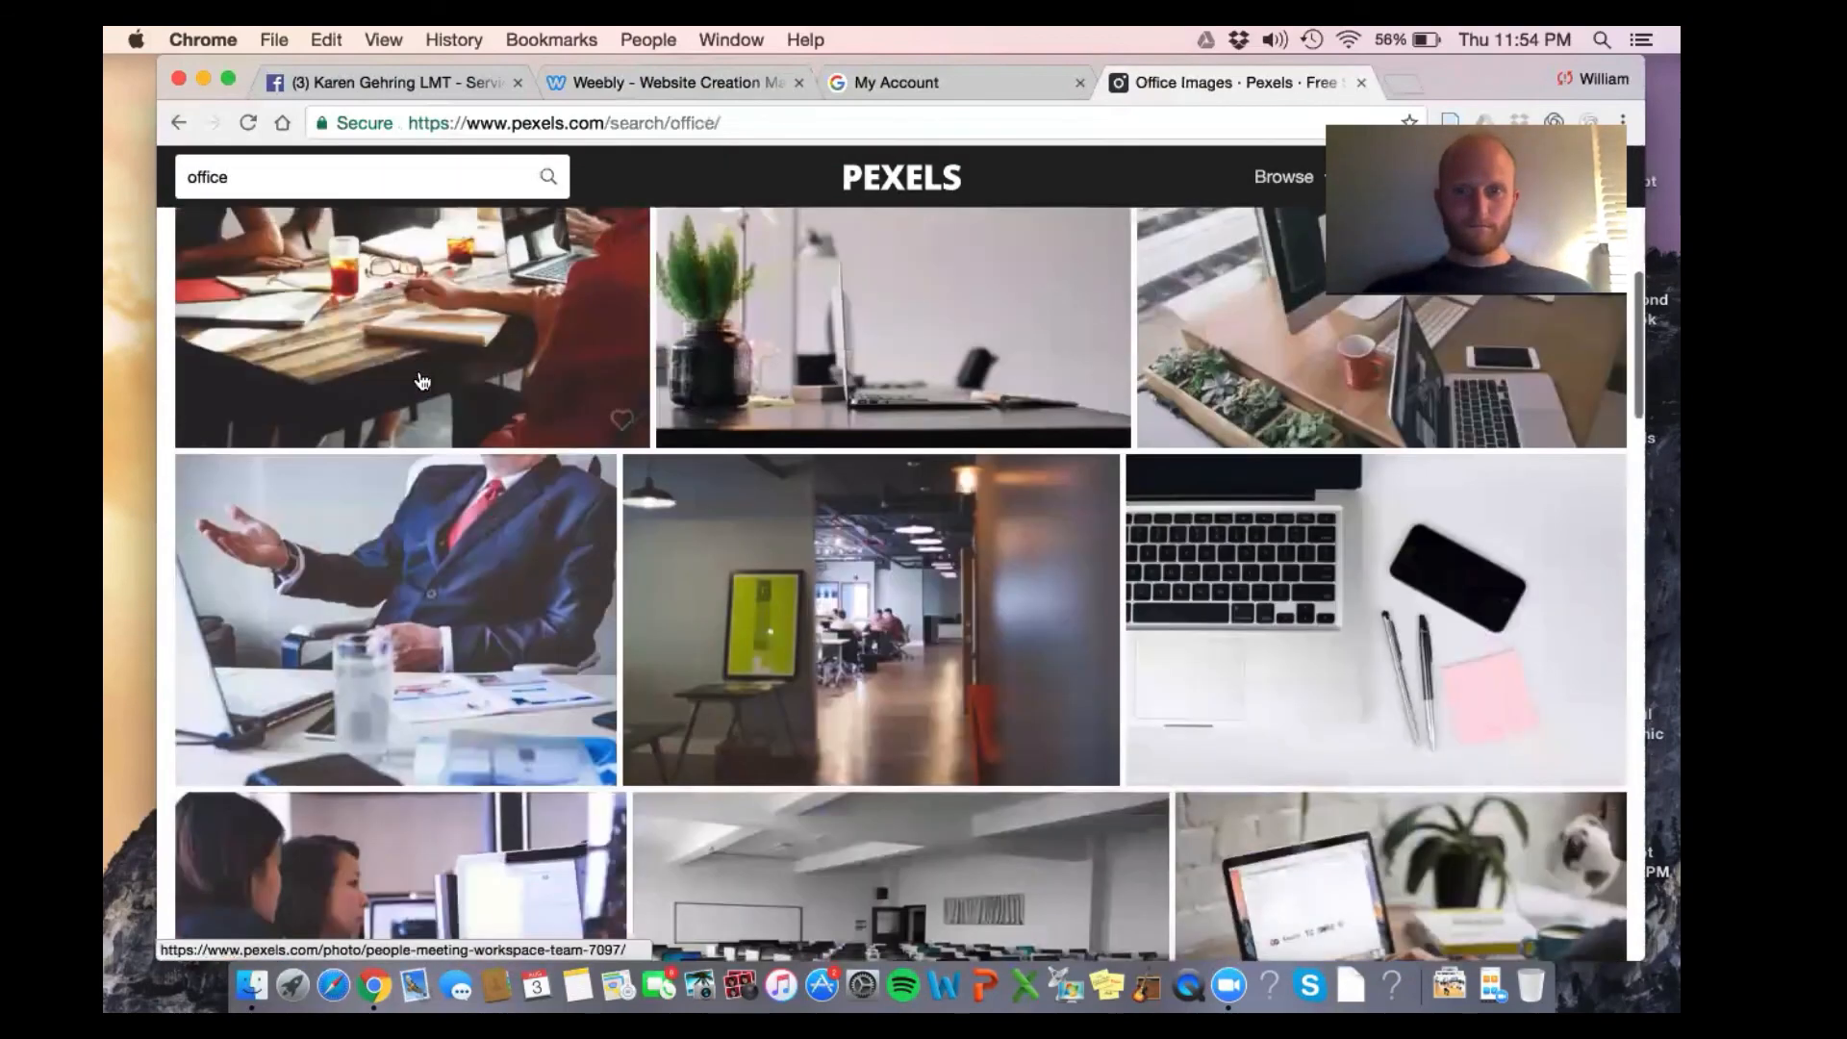
scroll(421, 381, "down", 8)
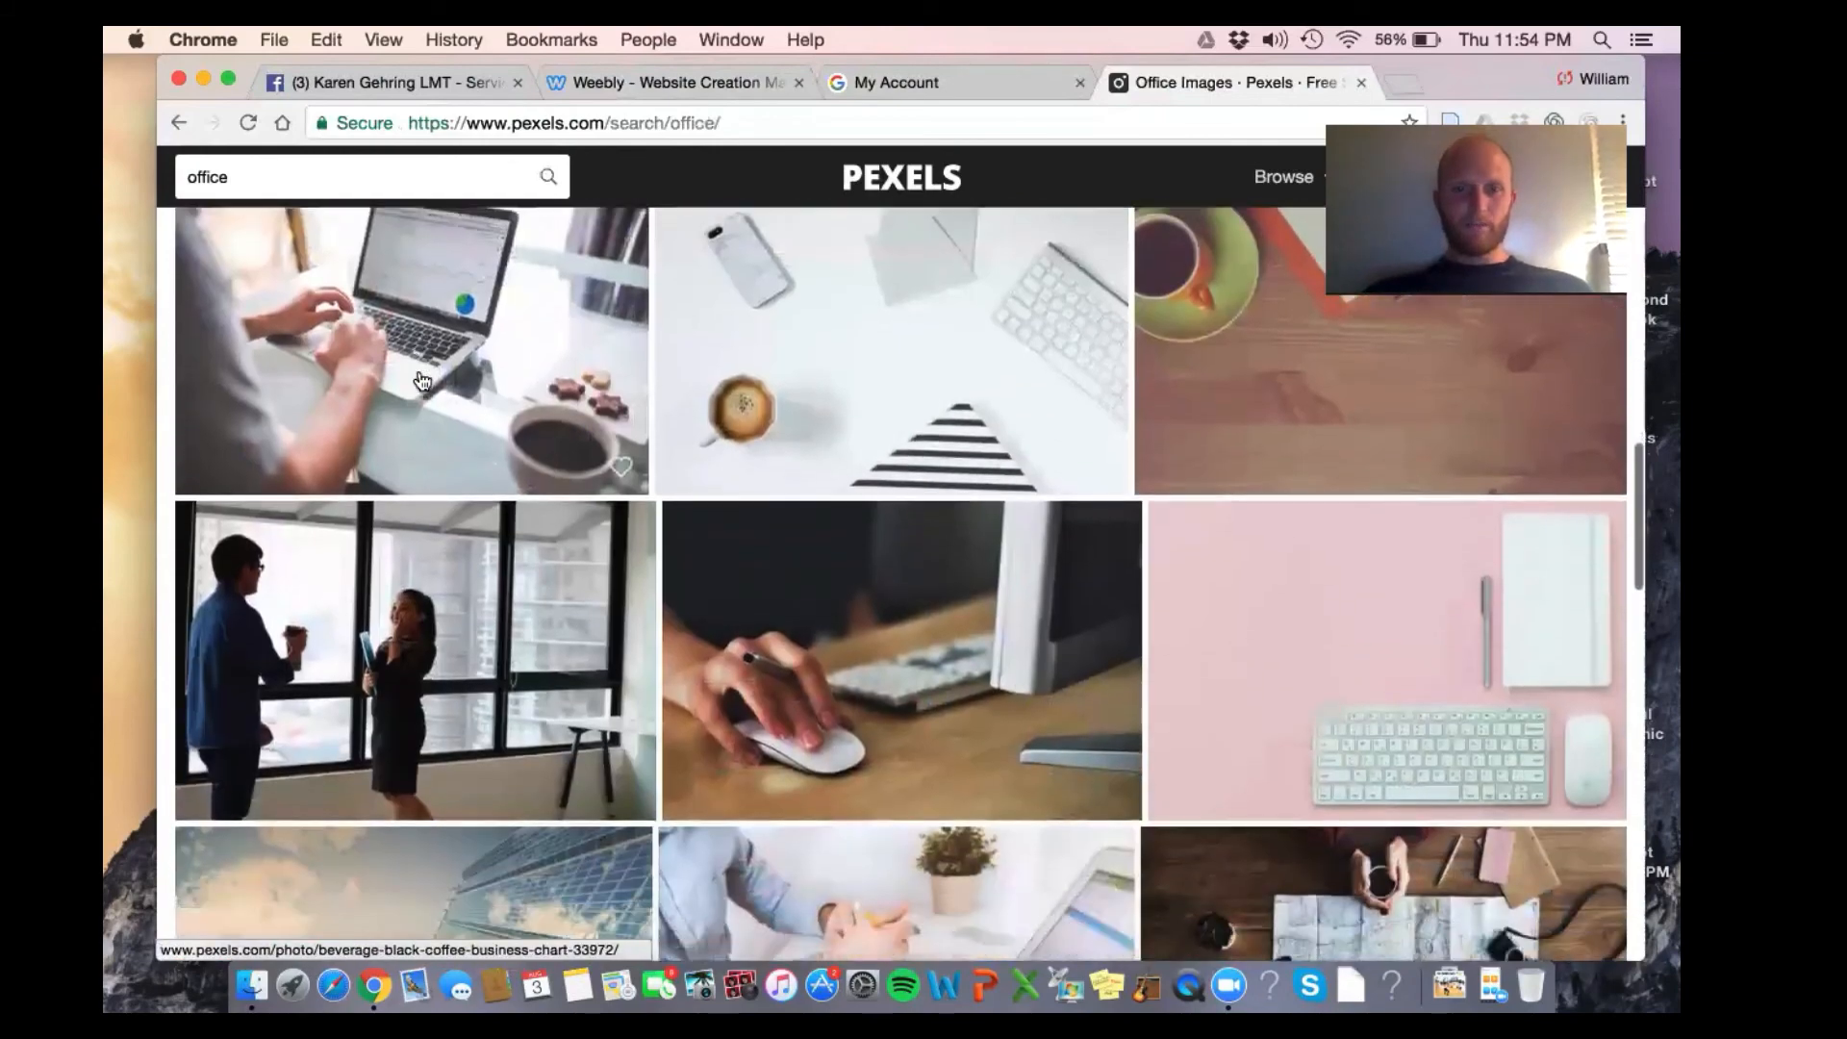
scroll(420, 381, "down", 9)
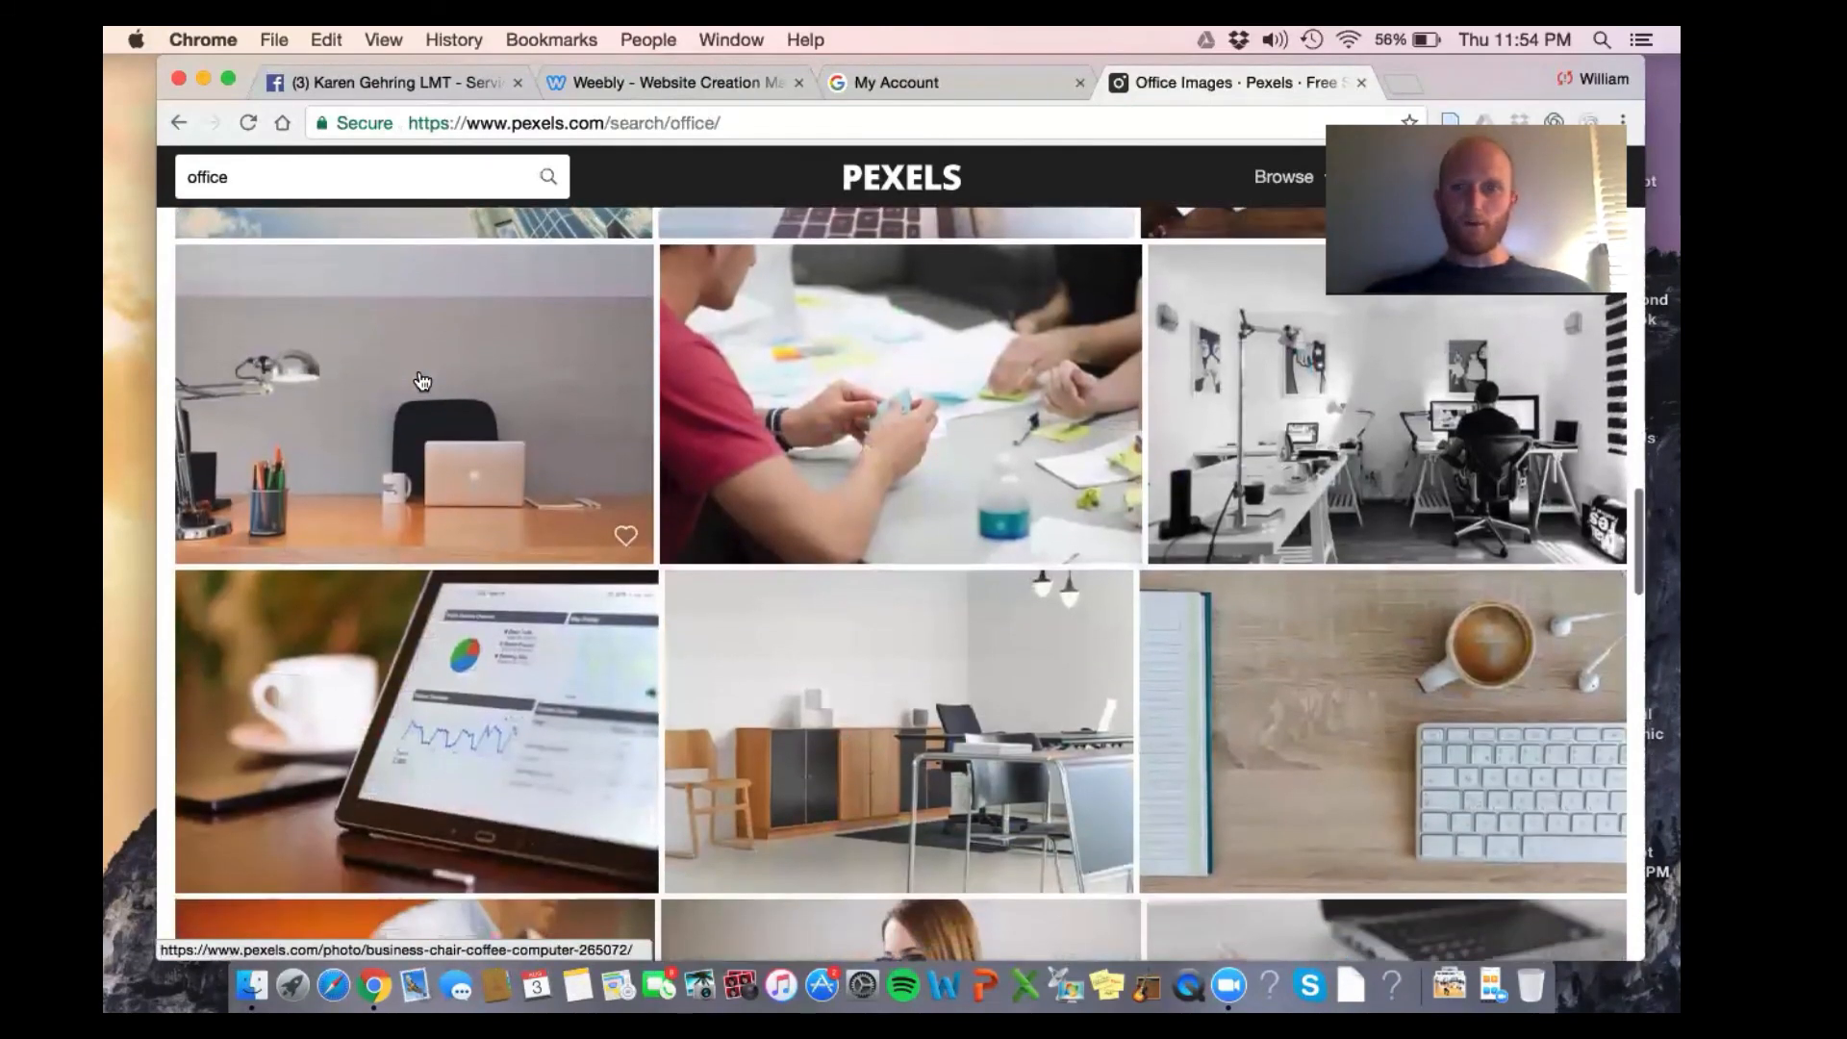
scroll(421, 381, "down", 10)
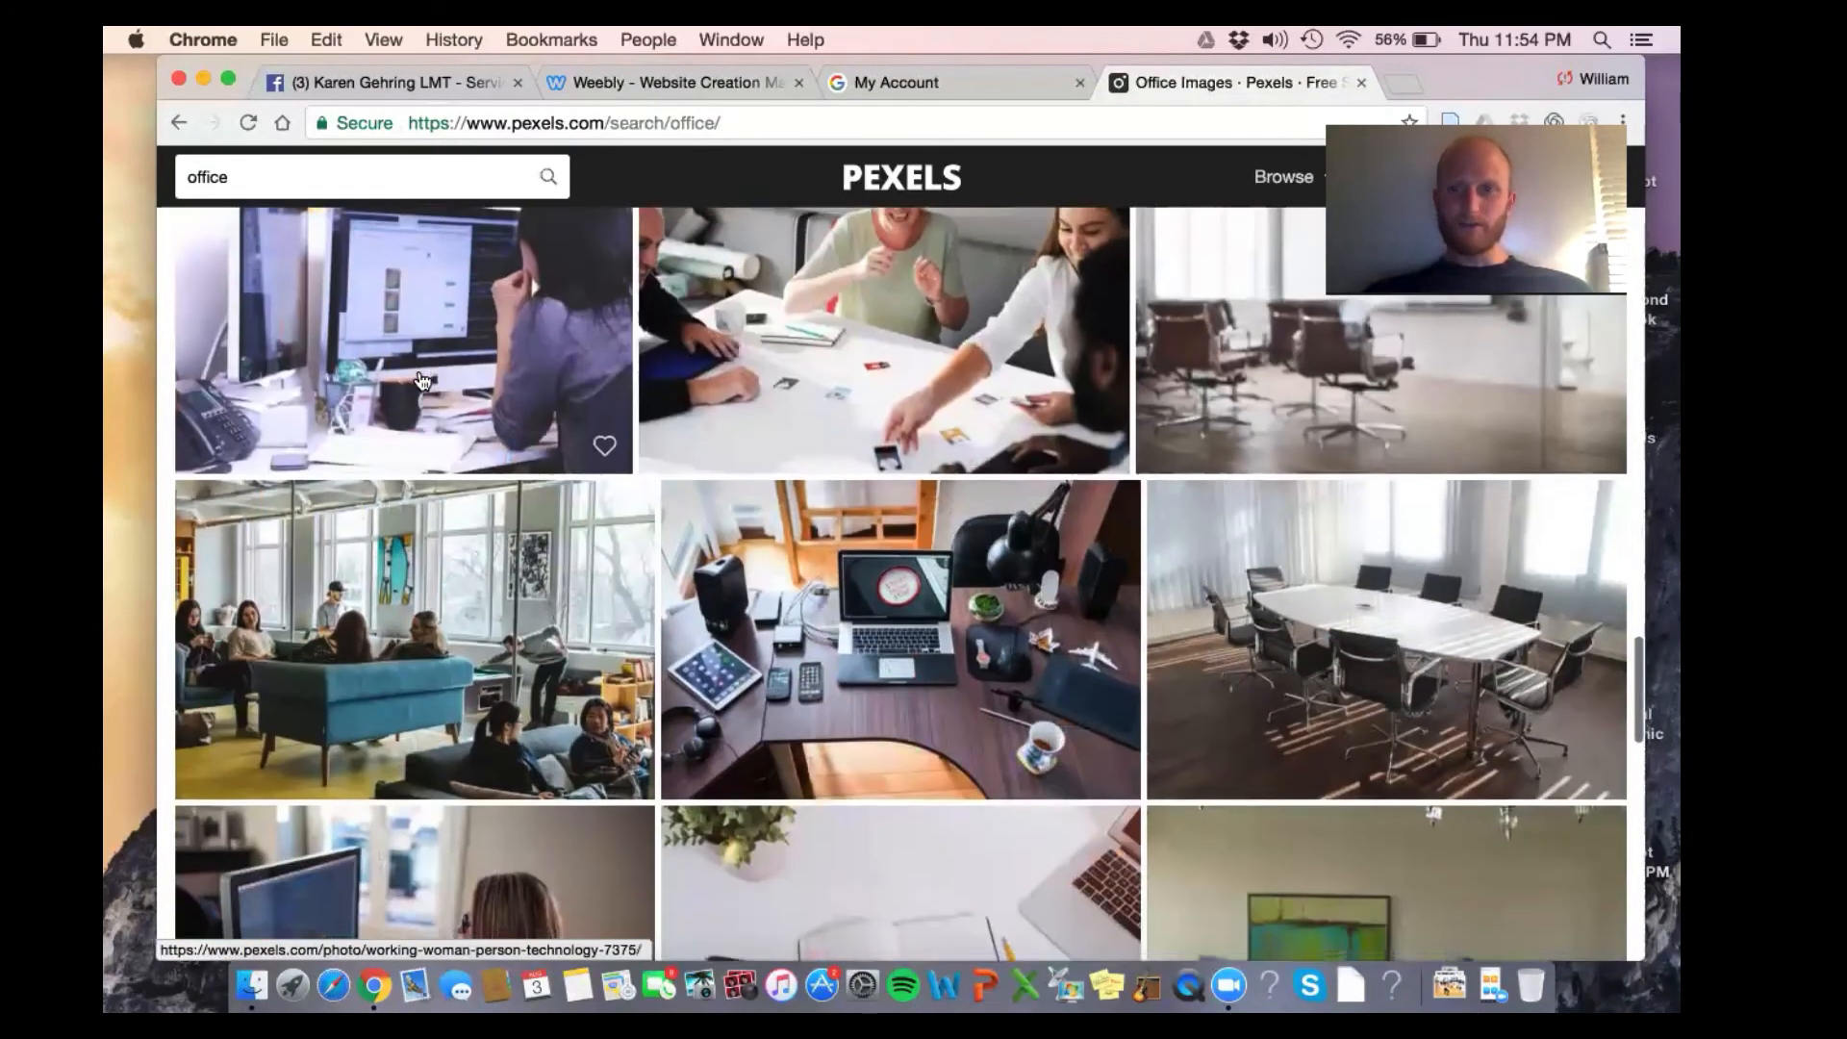
scroll(420, 381, "down", 10)
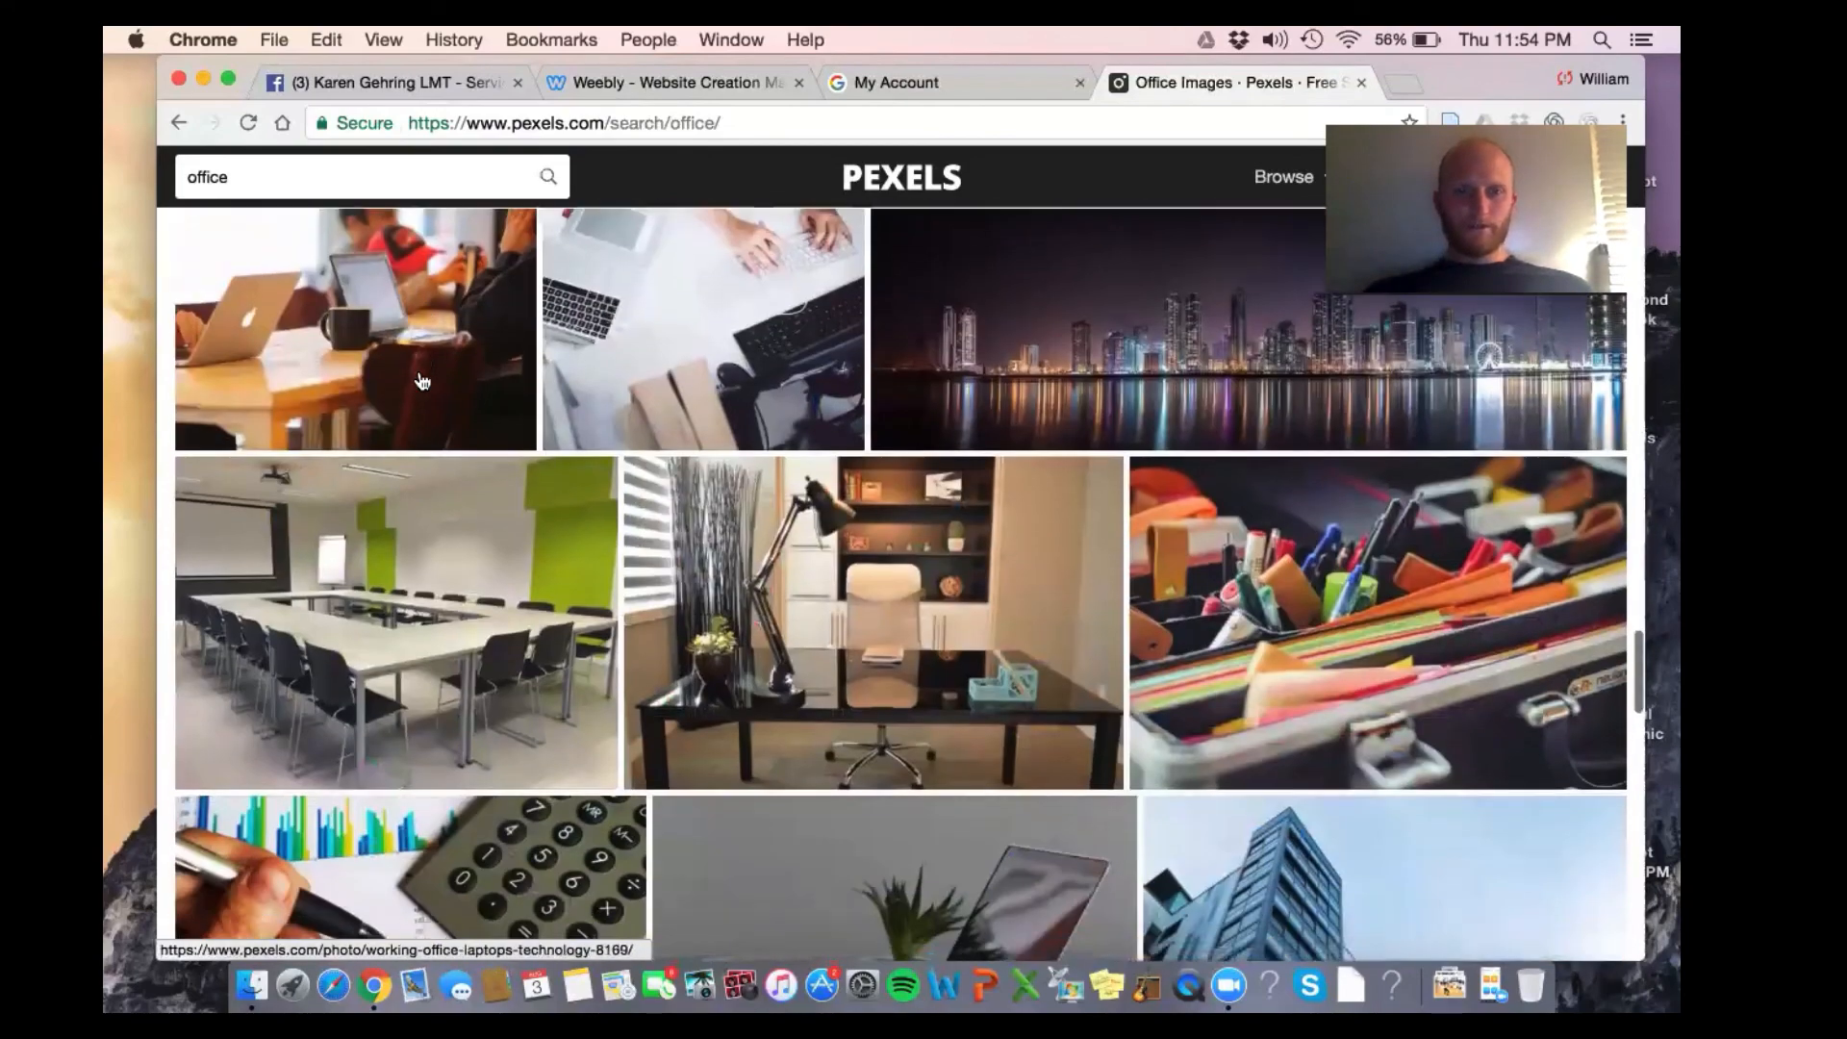
scroll(420, 381, "down", 10)
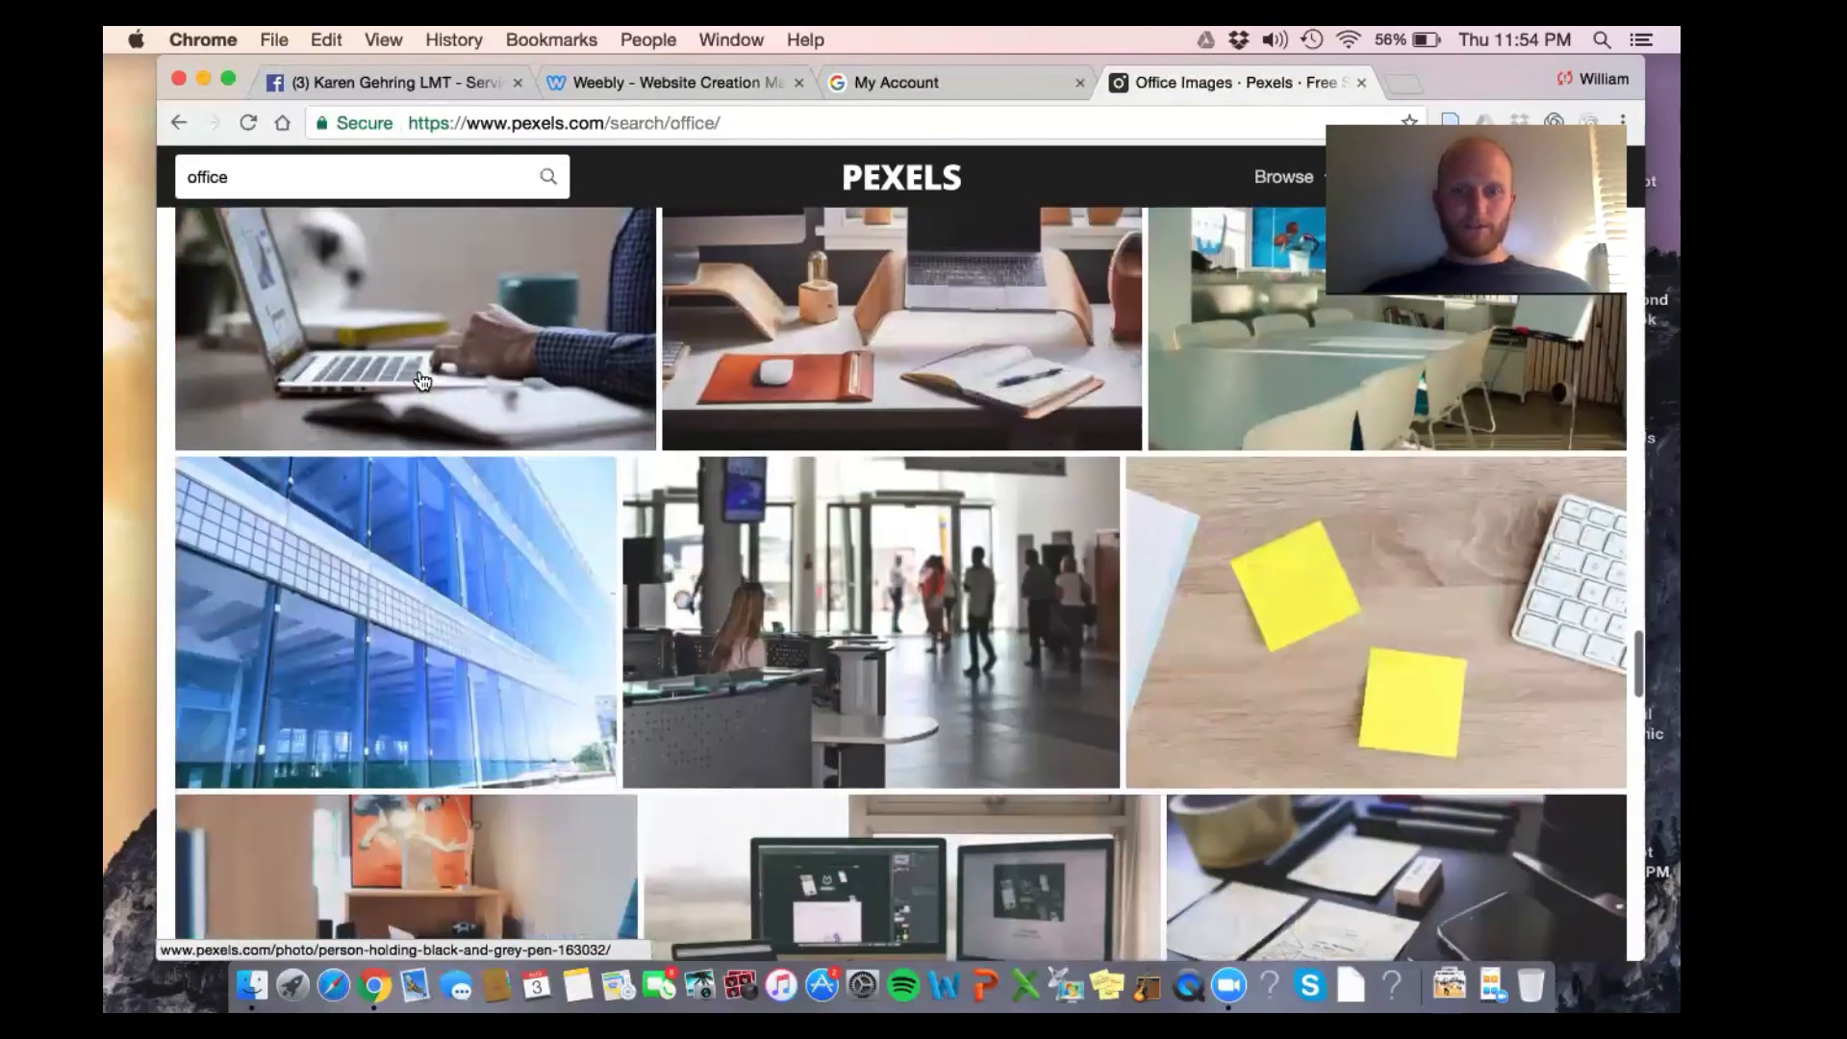
scroll(421, 381, "down", 10)
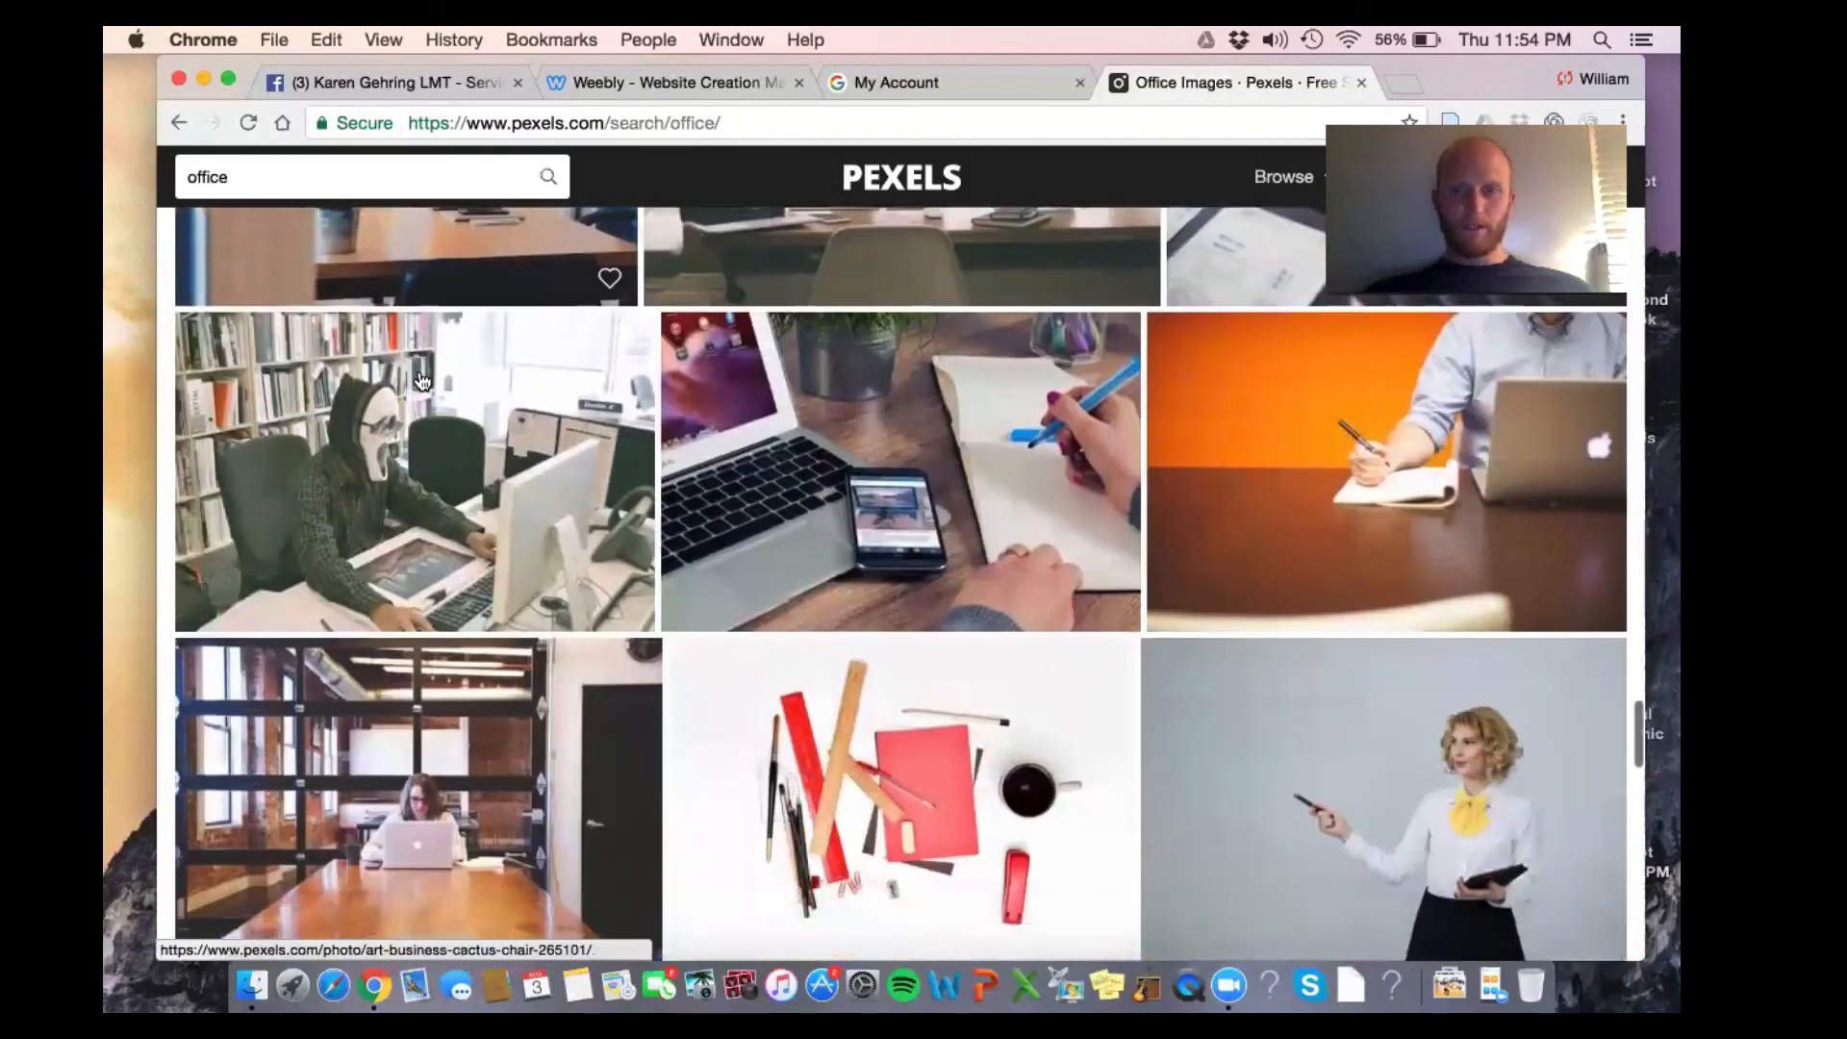
scroll(420, 381, "down", 10)
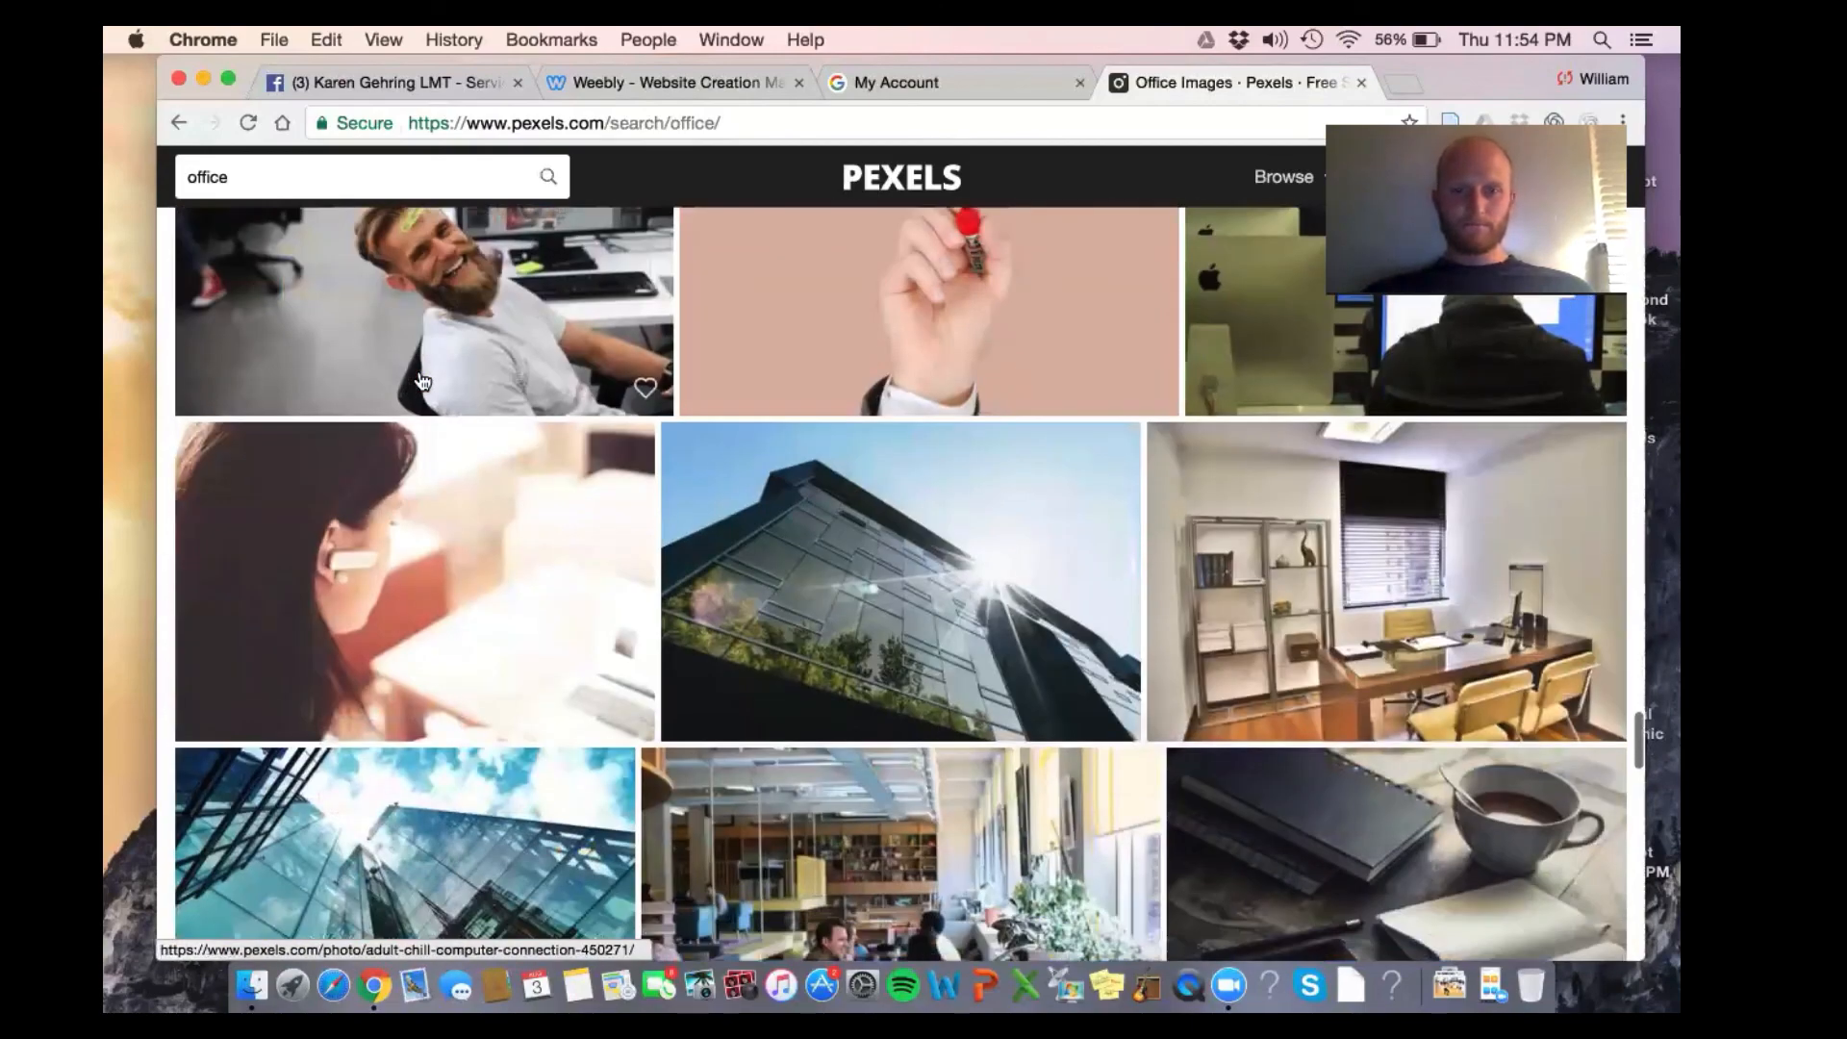
scroll(420, 381, "up", 10)
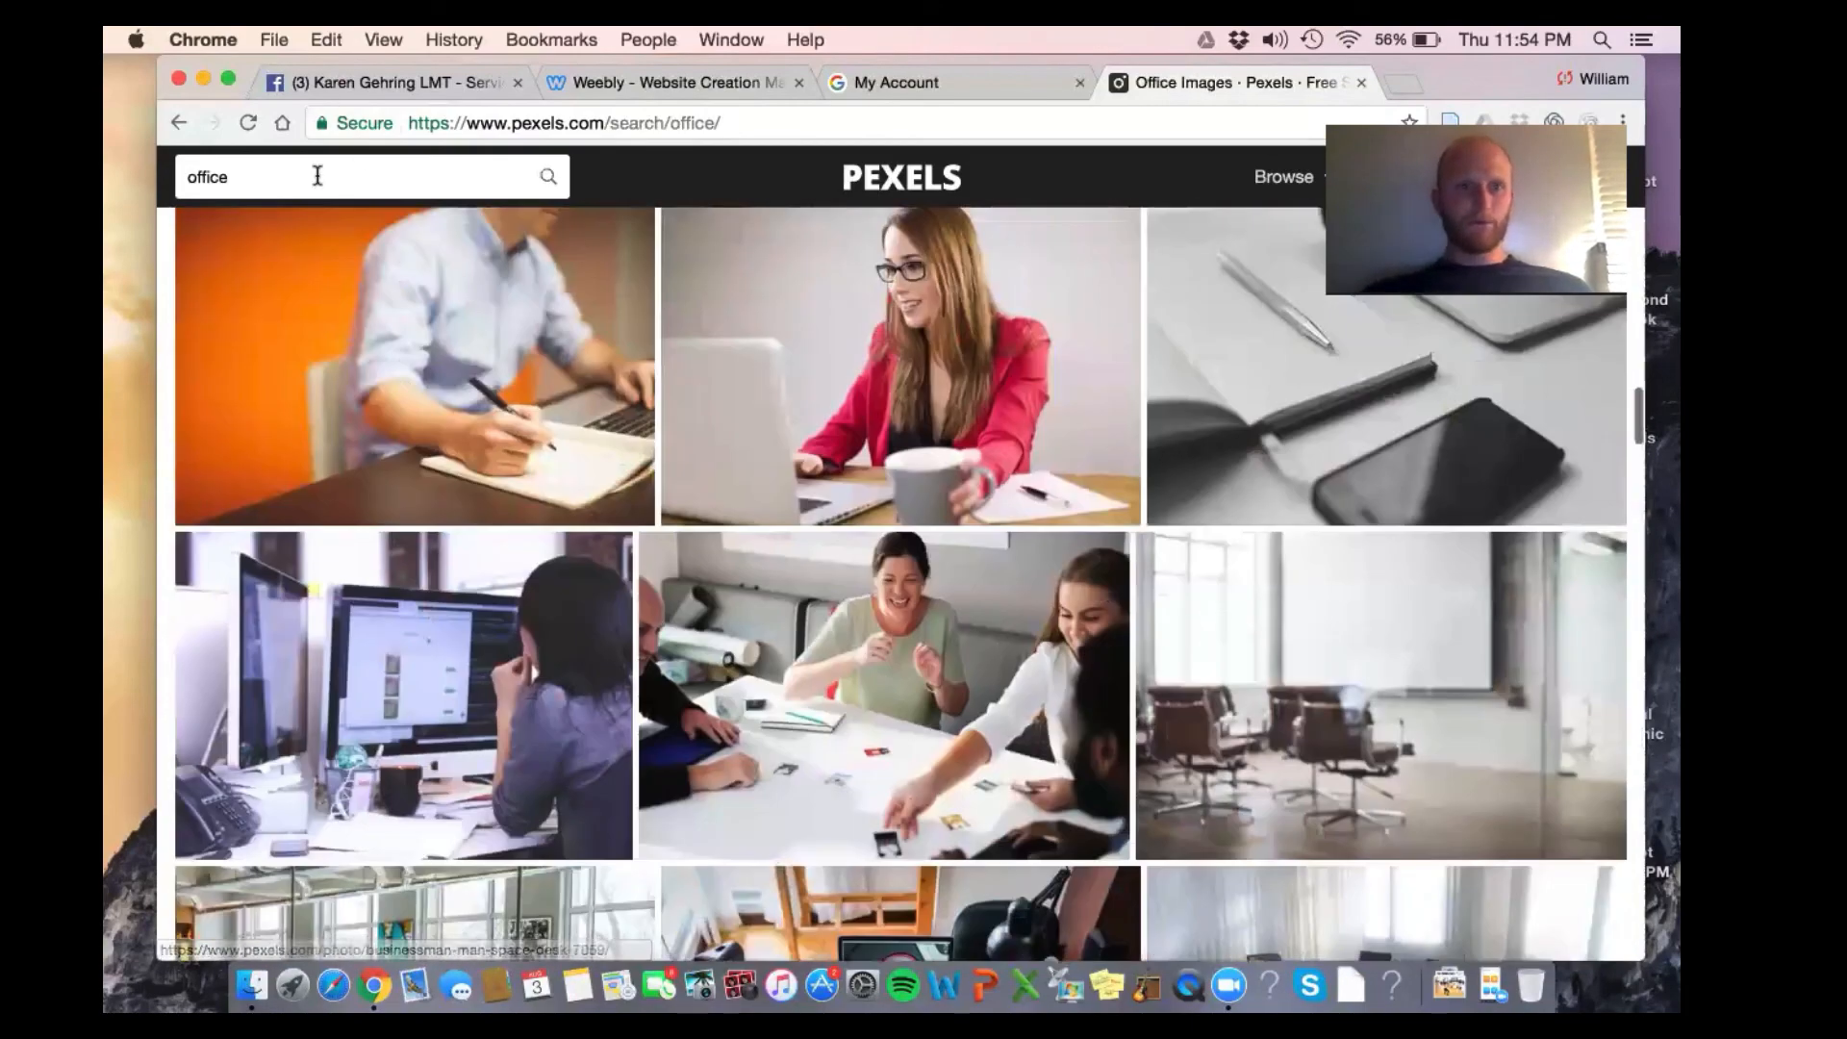
Search for gym photos and scroll down to the suspension-training shot
double_click(317, 176)
type("gym")
key("Return")
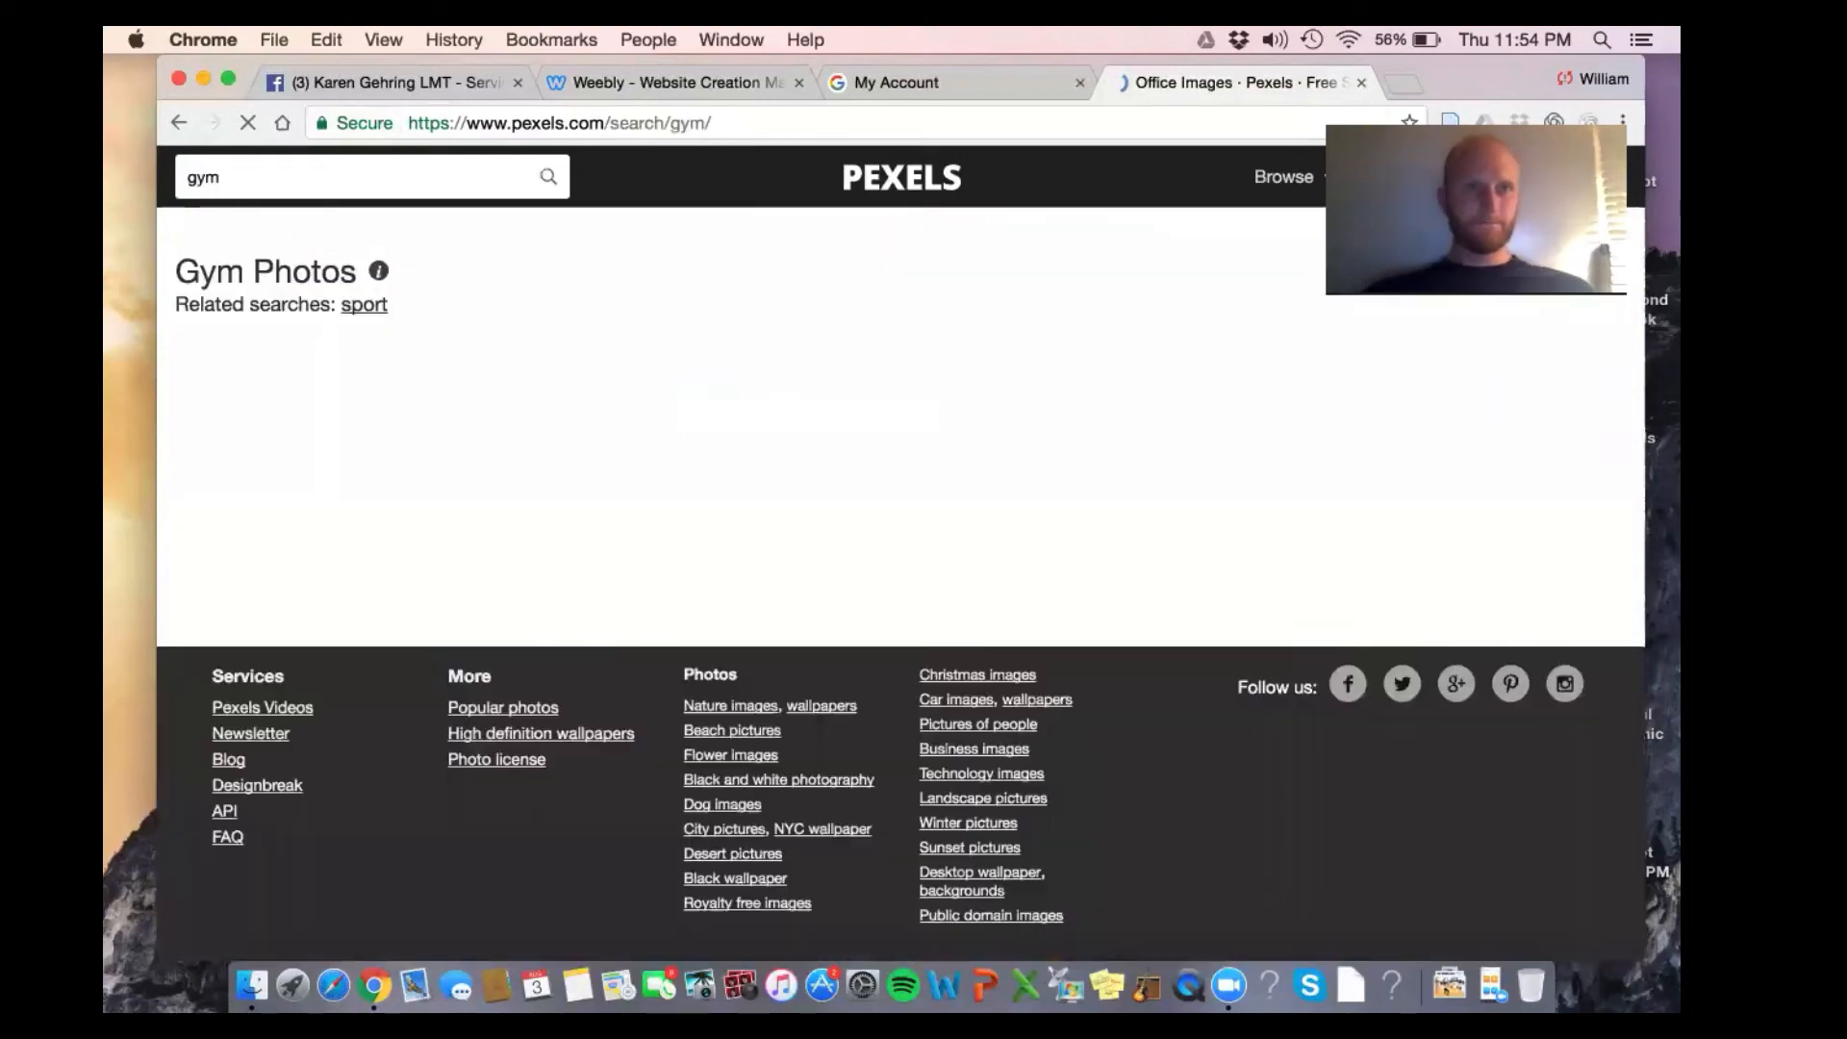
scroll(352, 273, "down", 10)
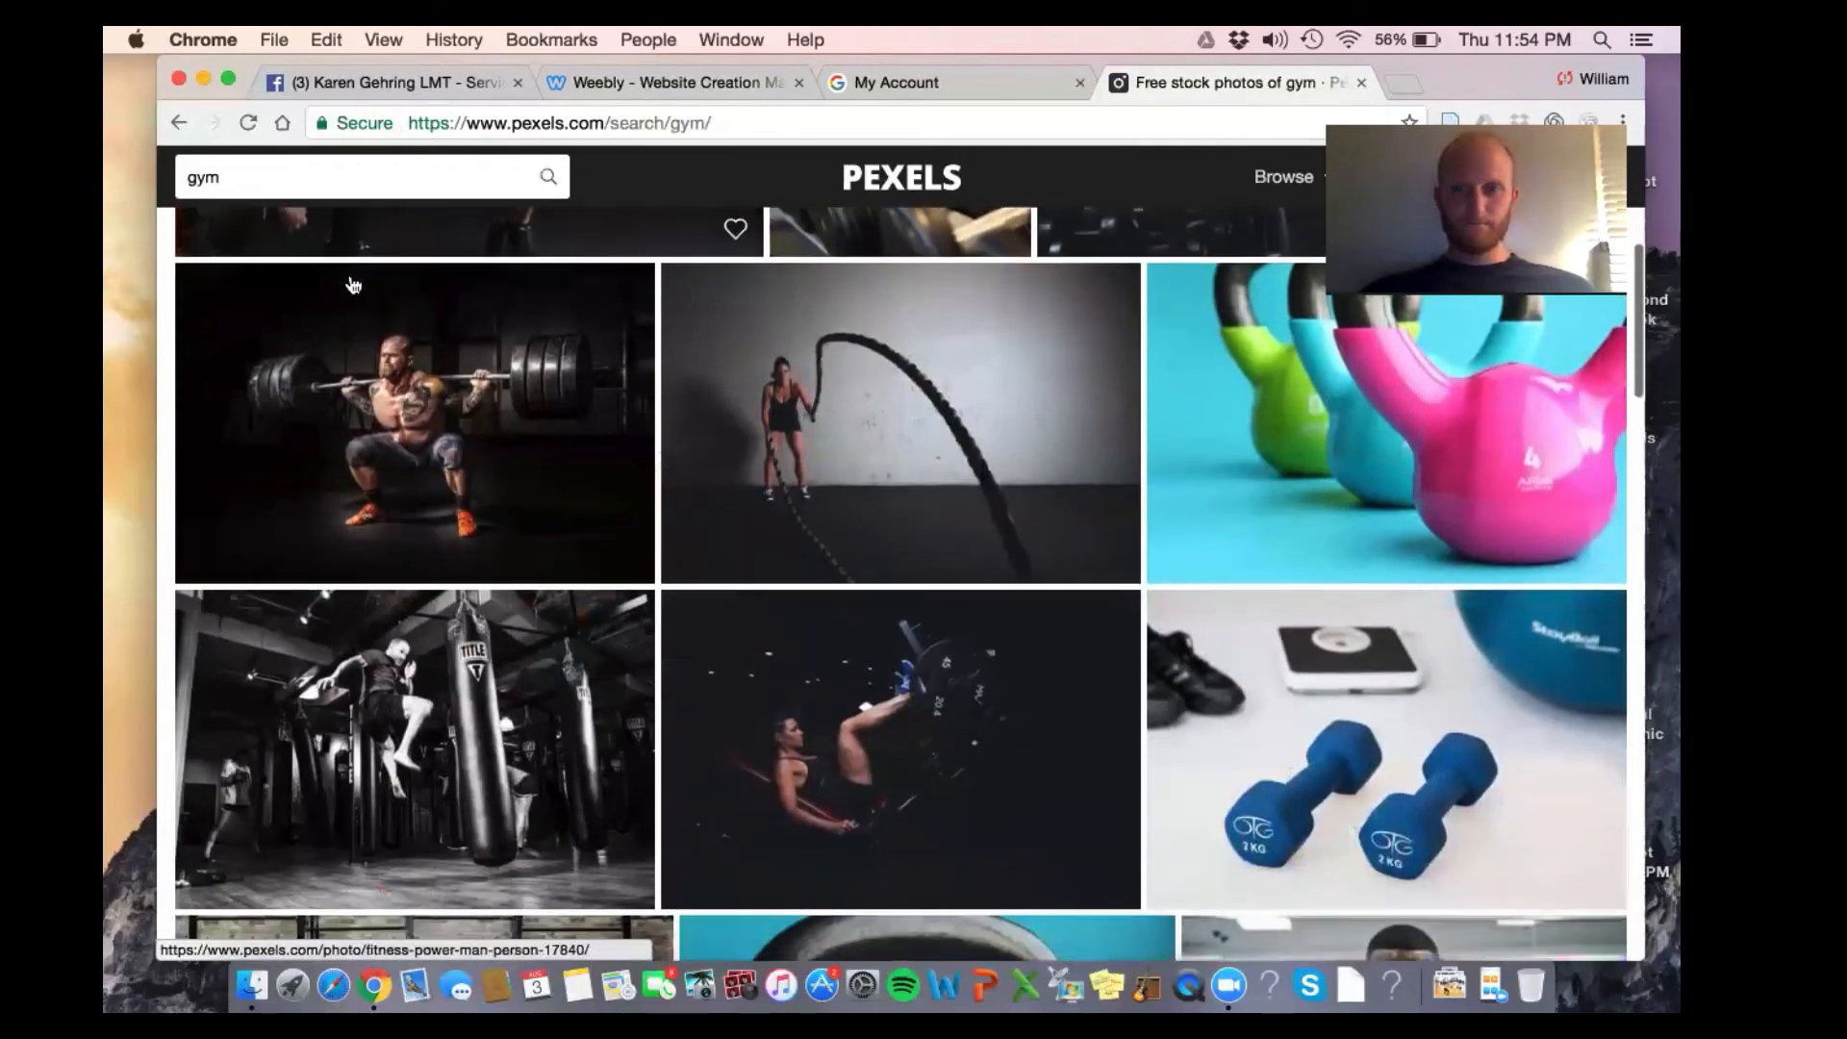
scroll(351, 284, "down", 10)
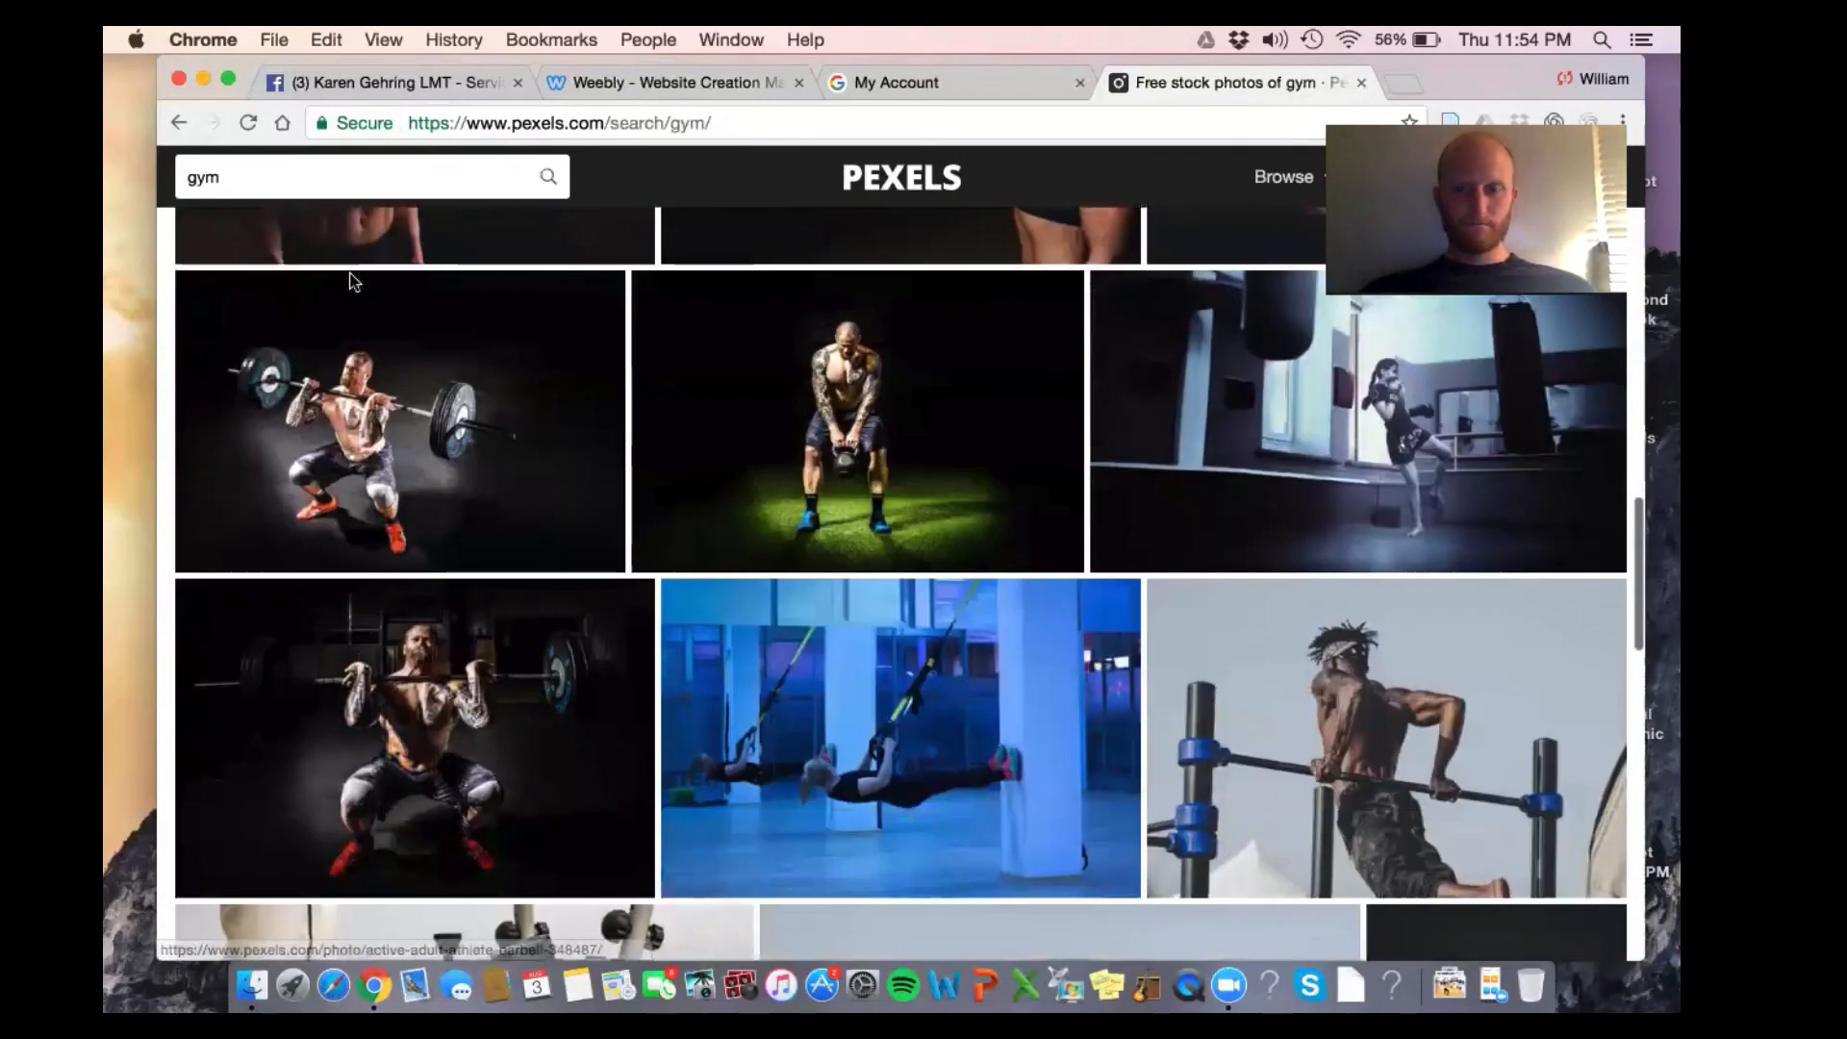
scroll(351, 279, "down", 3)
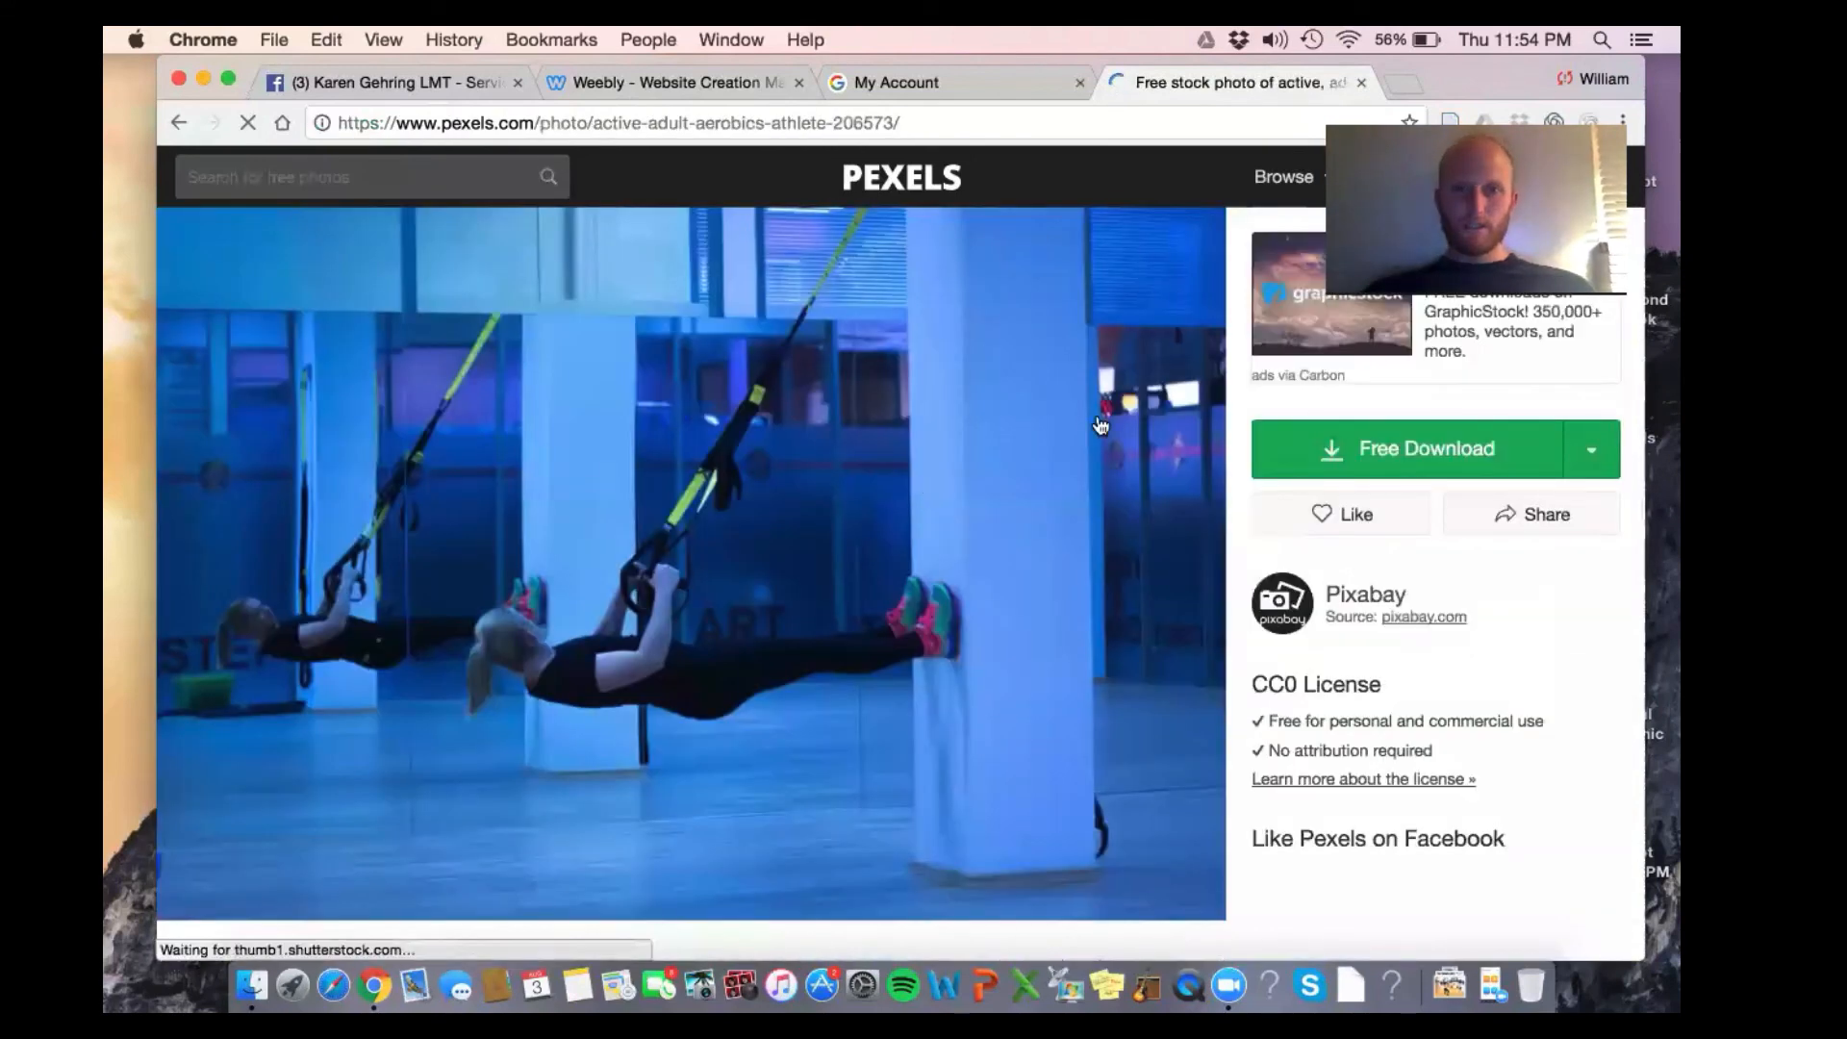
Download the photo at Medium 1280 x 853 and open pexels-photo-206573.jpeg
left_click(1591, 450)
left_click(1430, 643)
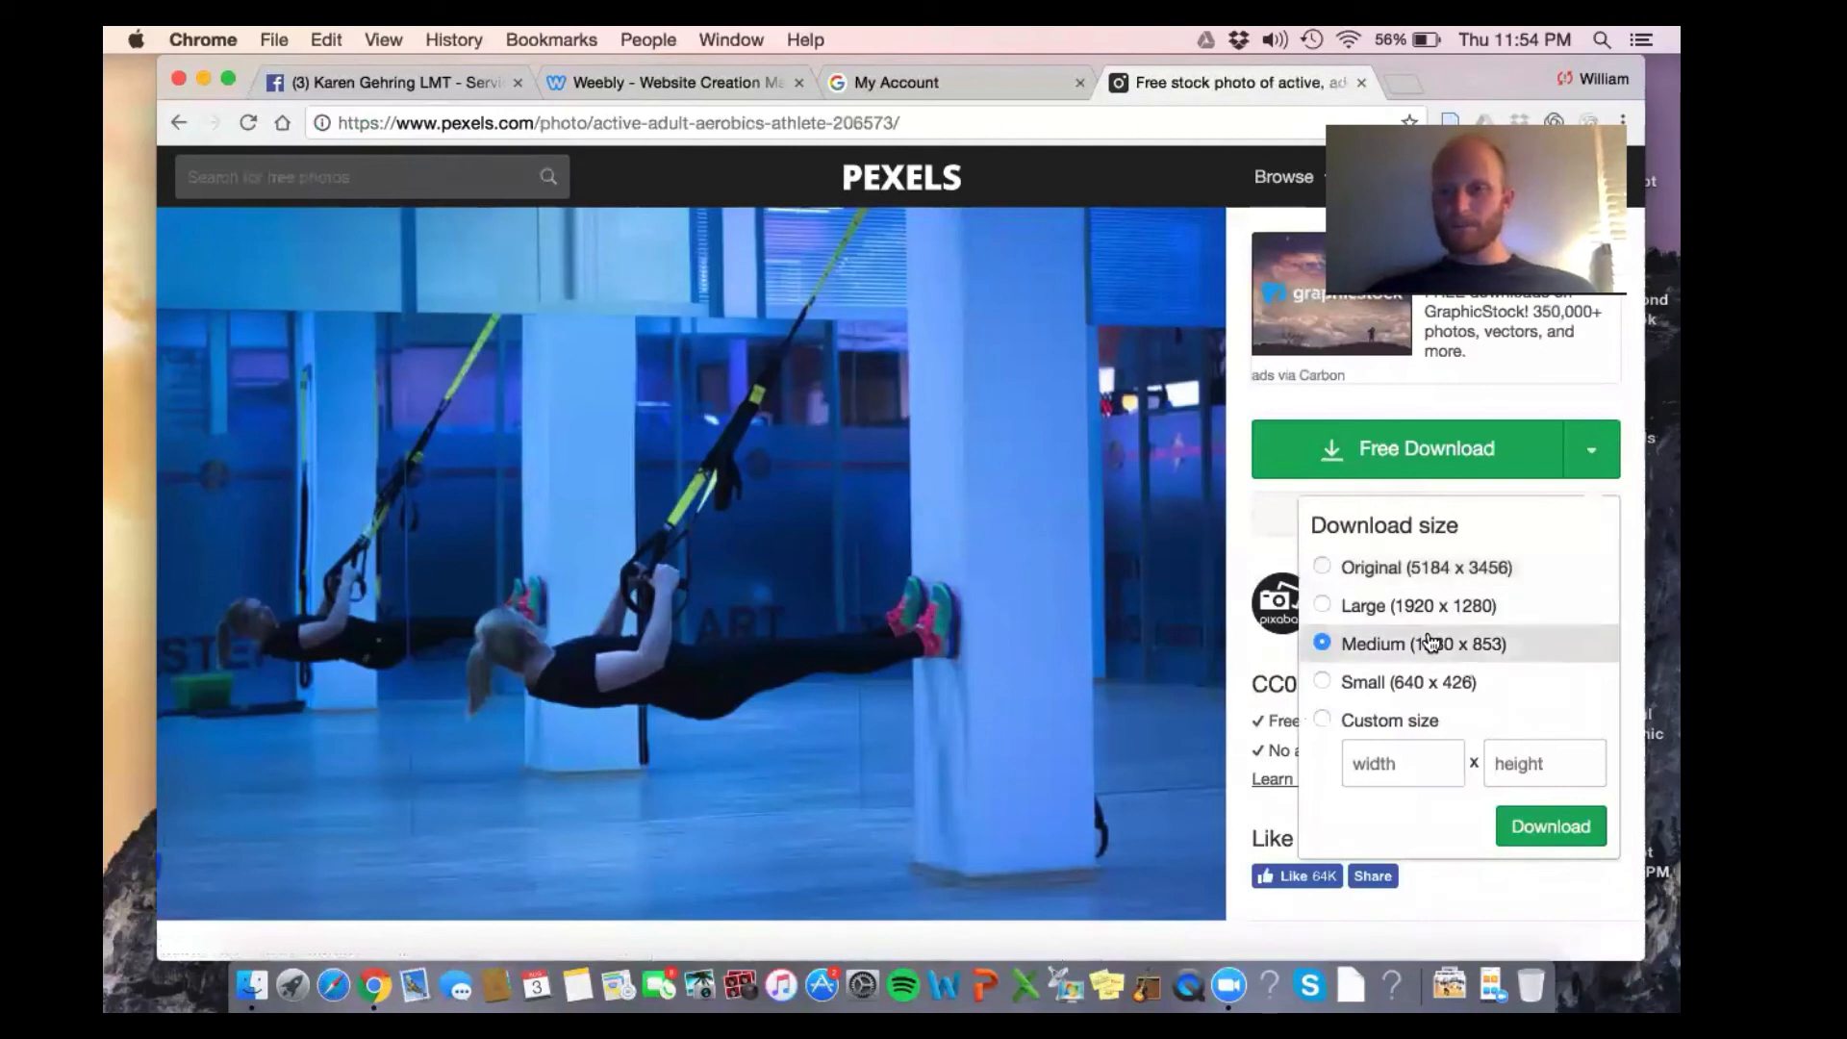
left_click(1568, 849)
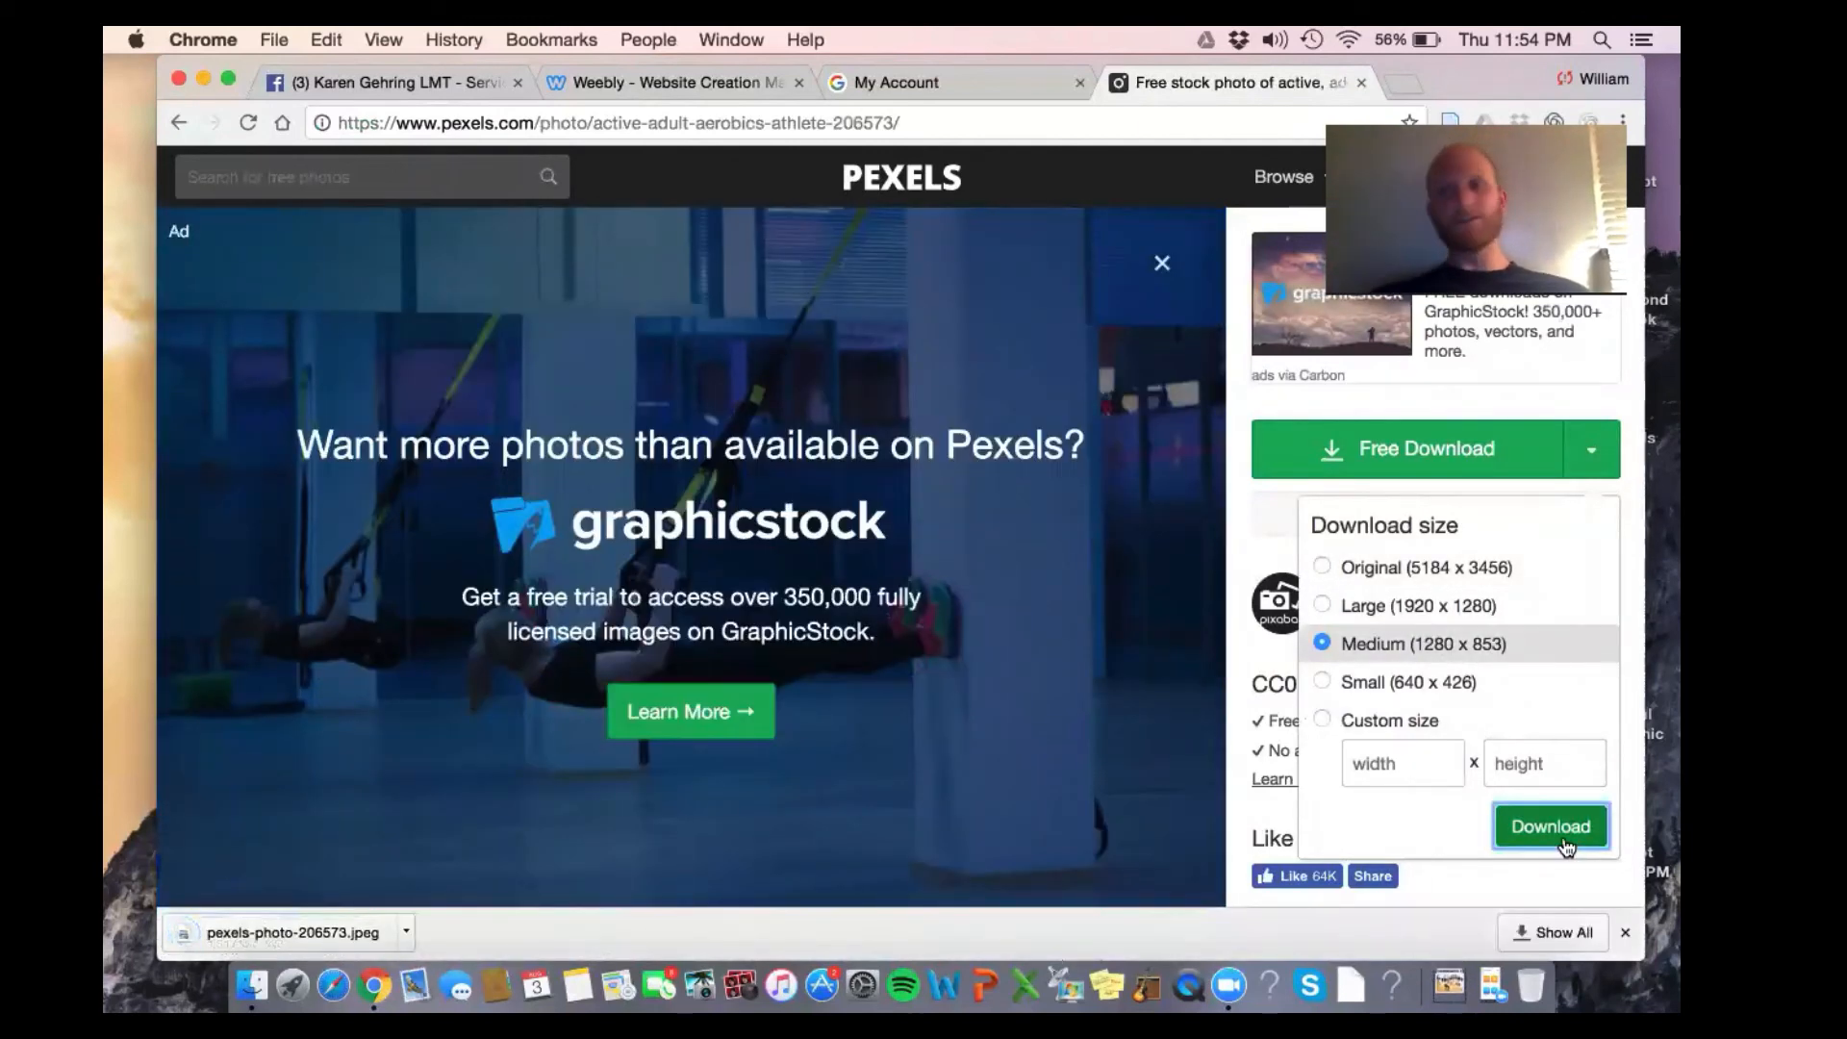
left_click(293, 938)
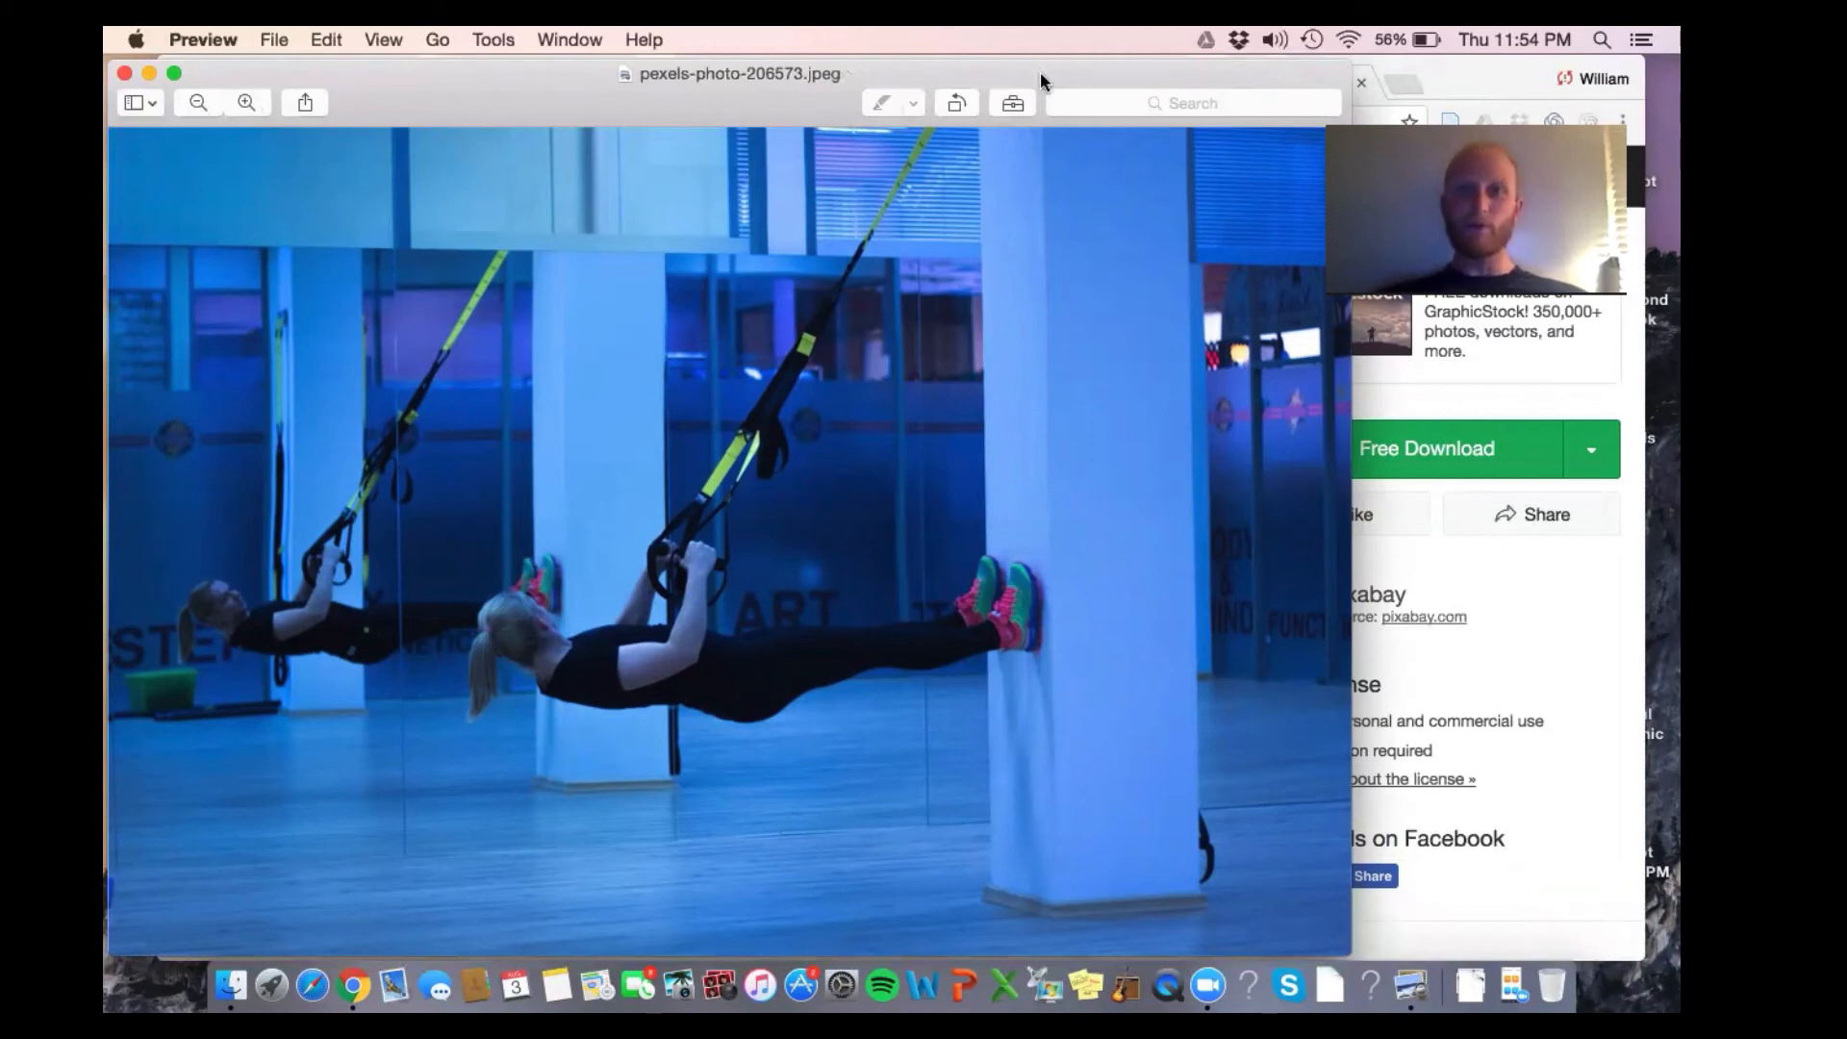
Rename the photo 'Anchor Cover Photo', save it to the Desktop, and hide Preview
left_click_drag(1040, 72, 1041, 106)
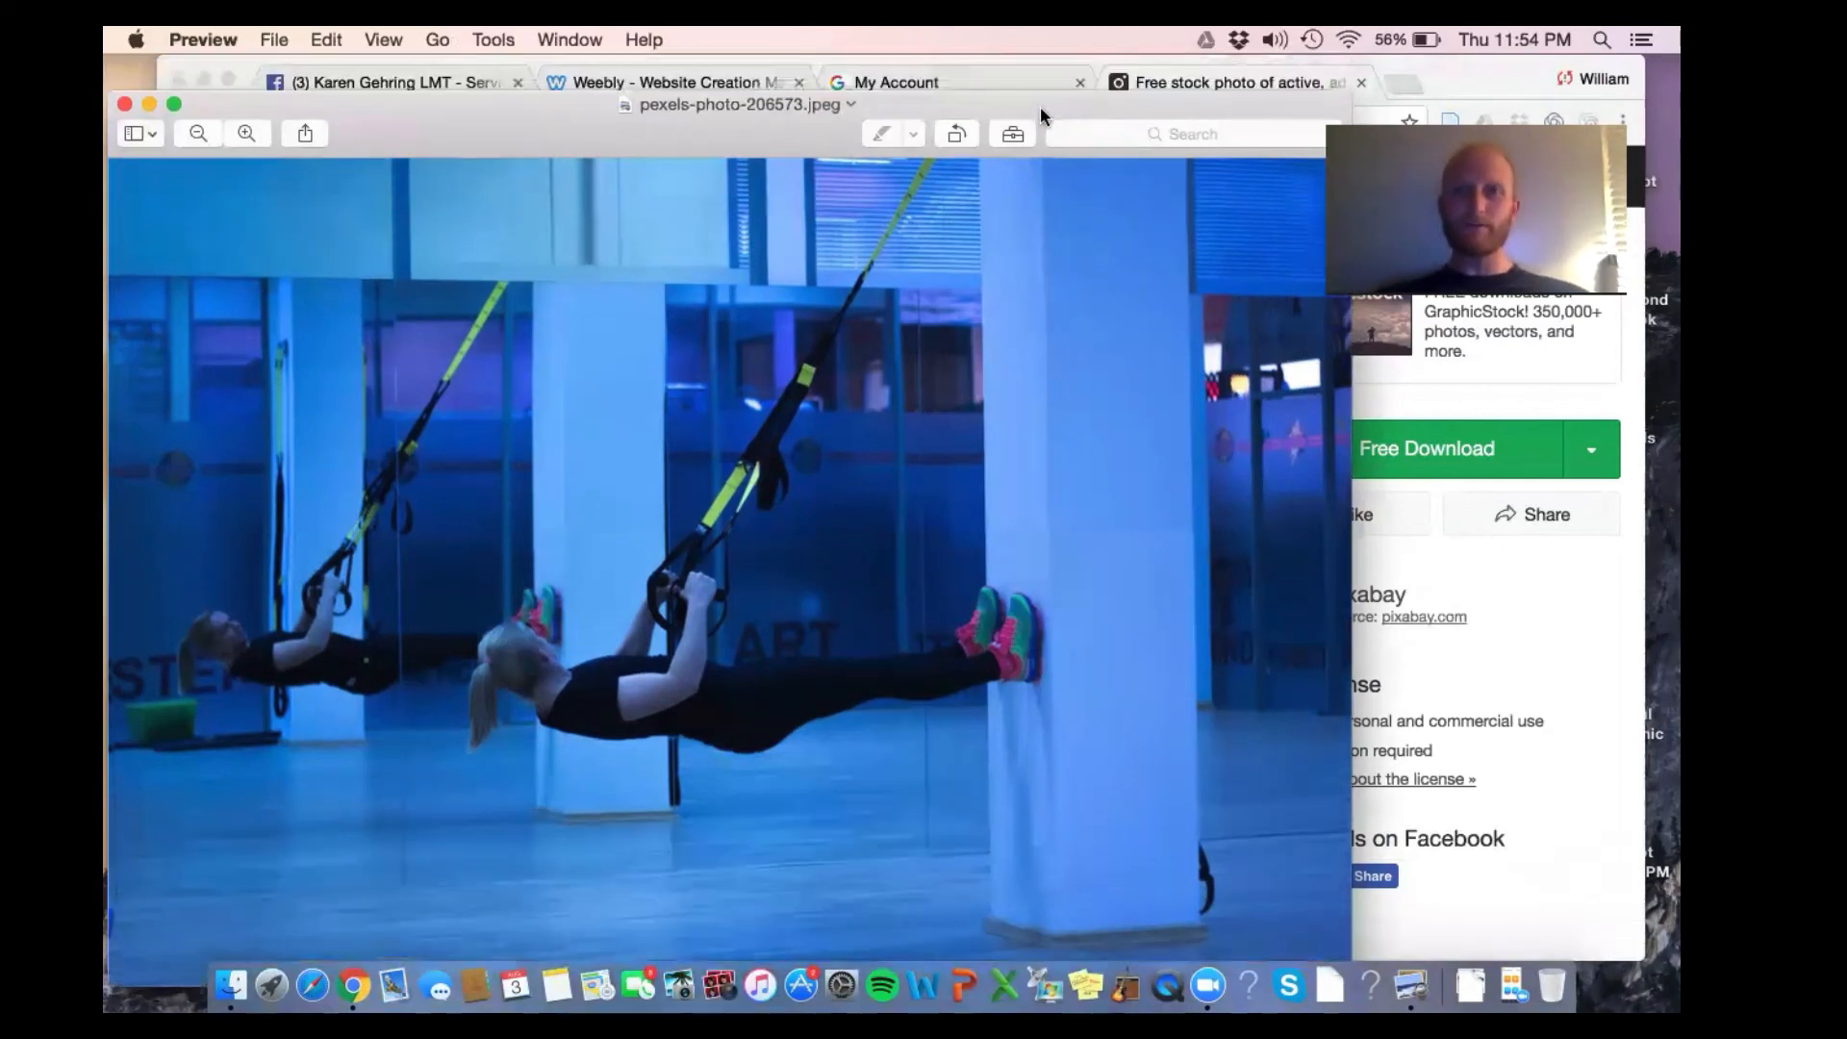
left_click(724, 110)
left_click(729, 101)
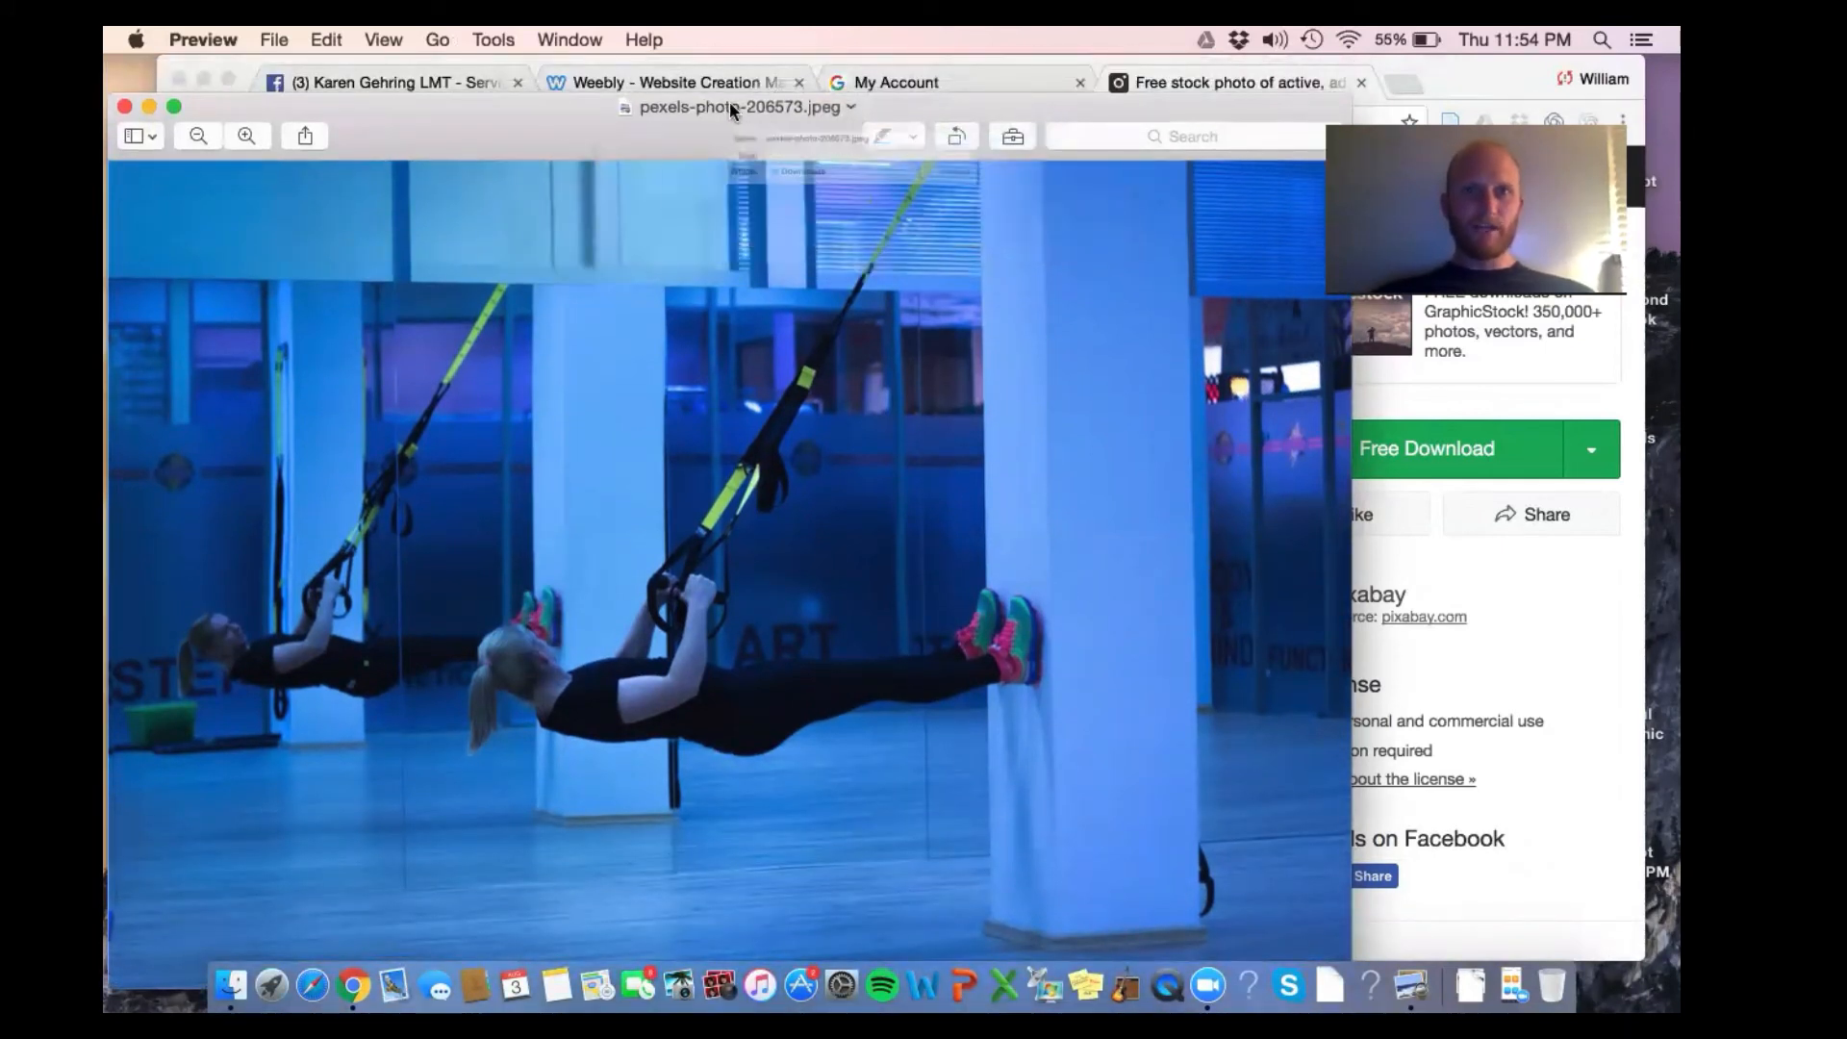
left_click(730, 101)
type("Anchor ")
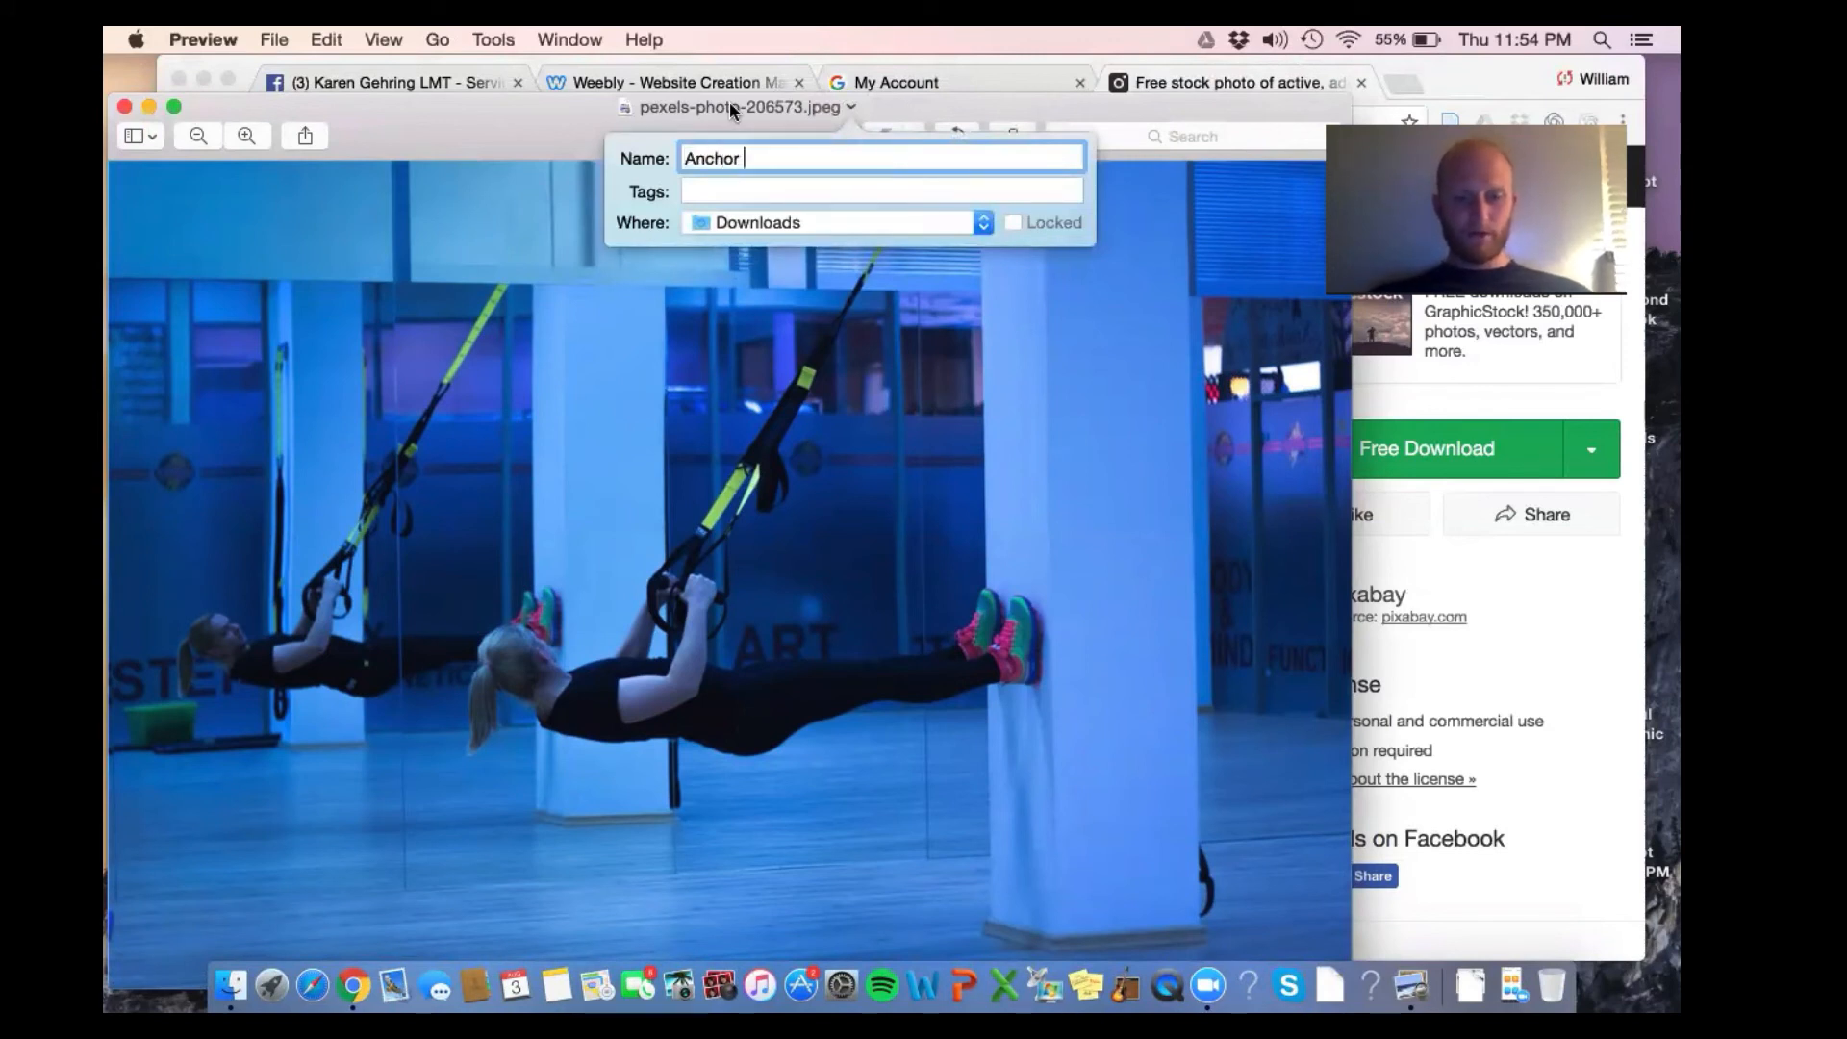
type("Cover Phot")
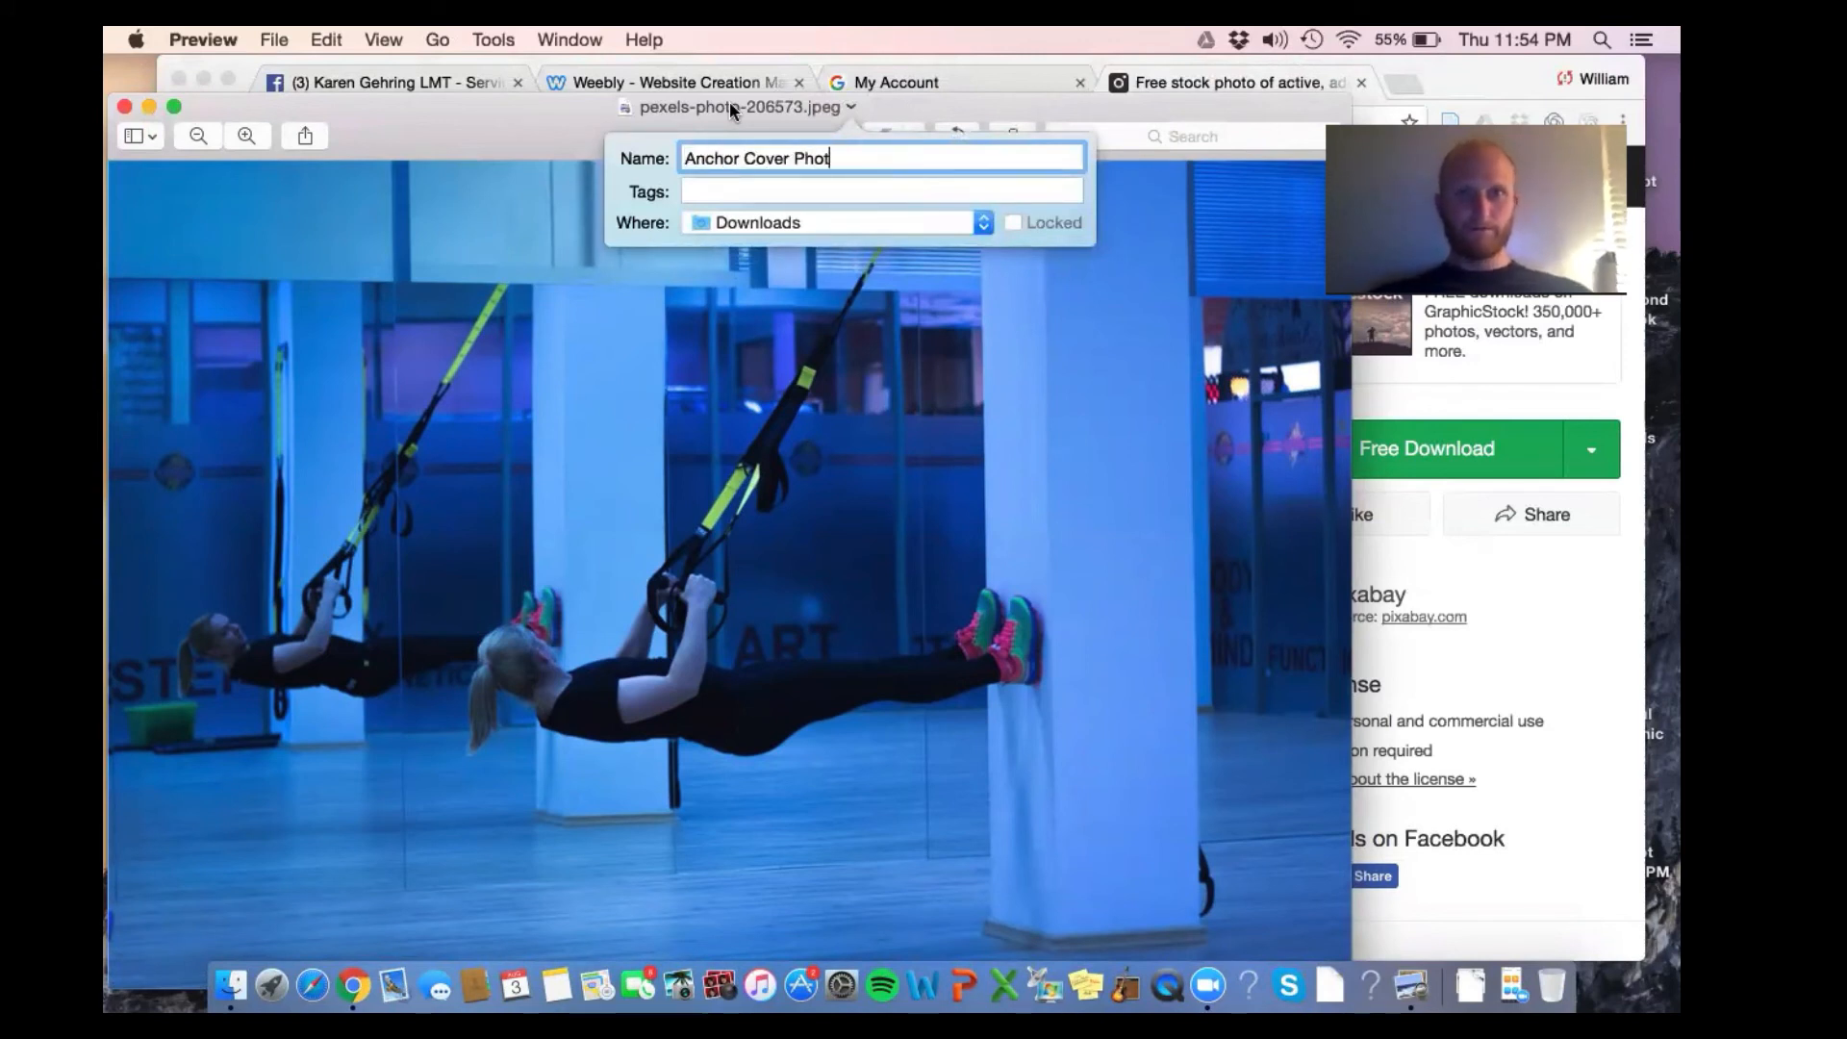
type("o")
left_click(760, 227)
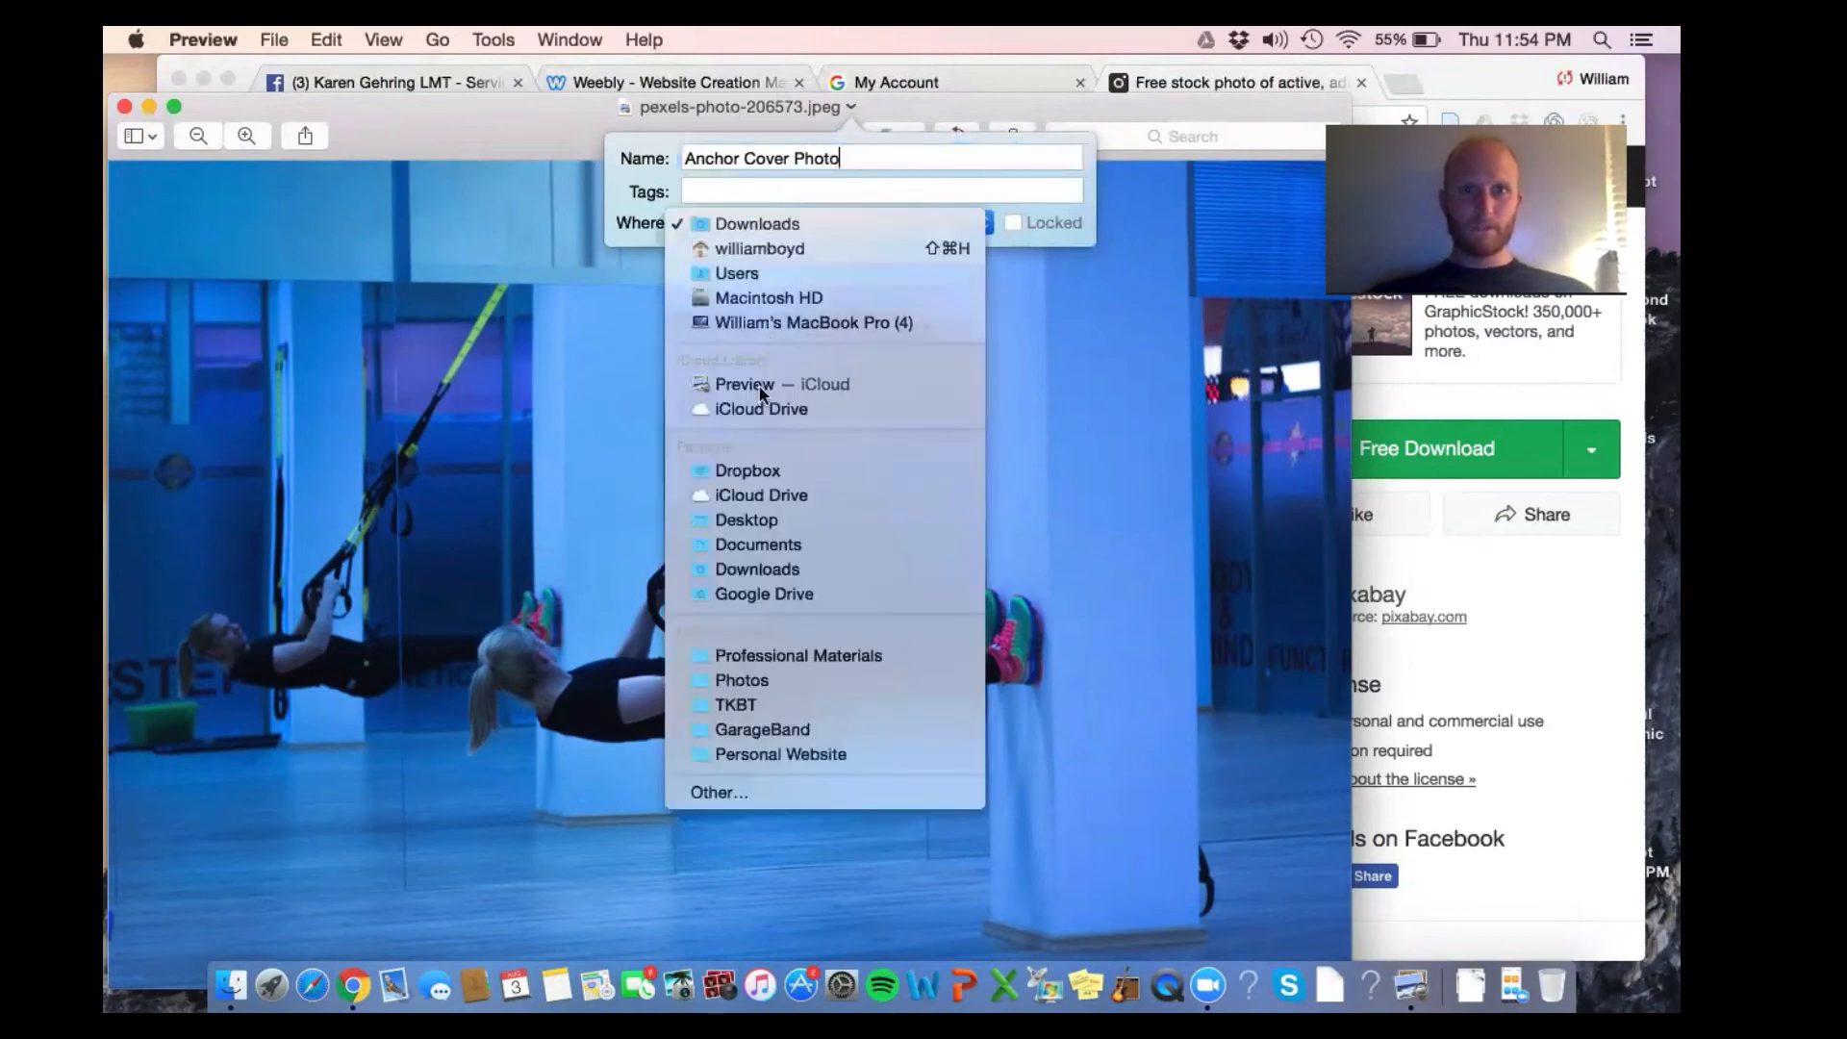
scroll(764, 528, "down", 1)
left_click(764, 528)
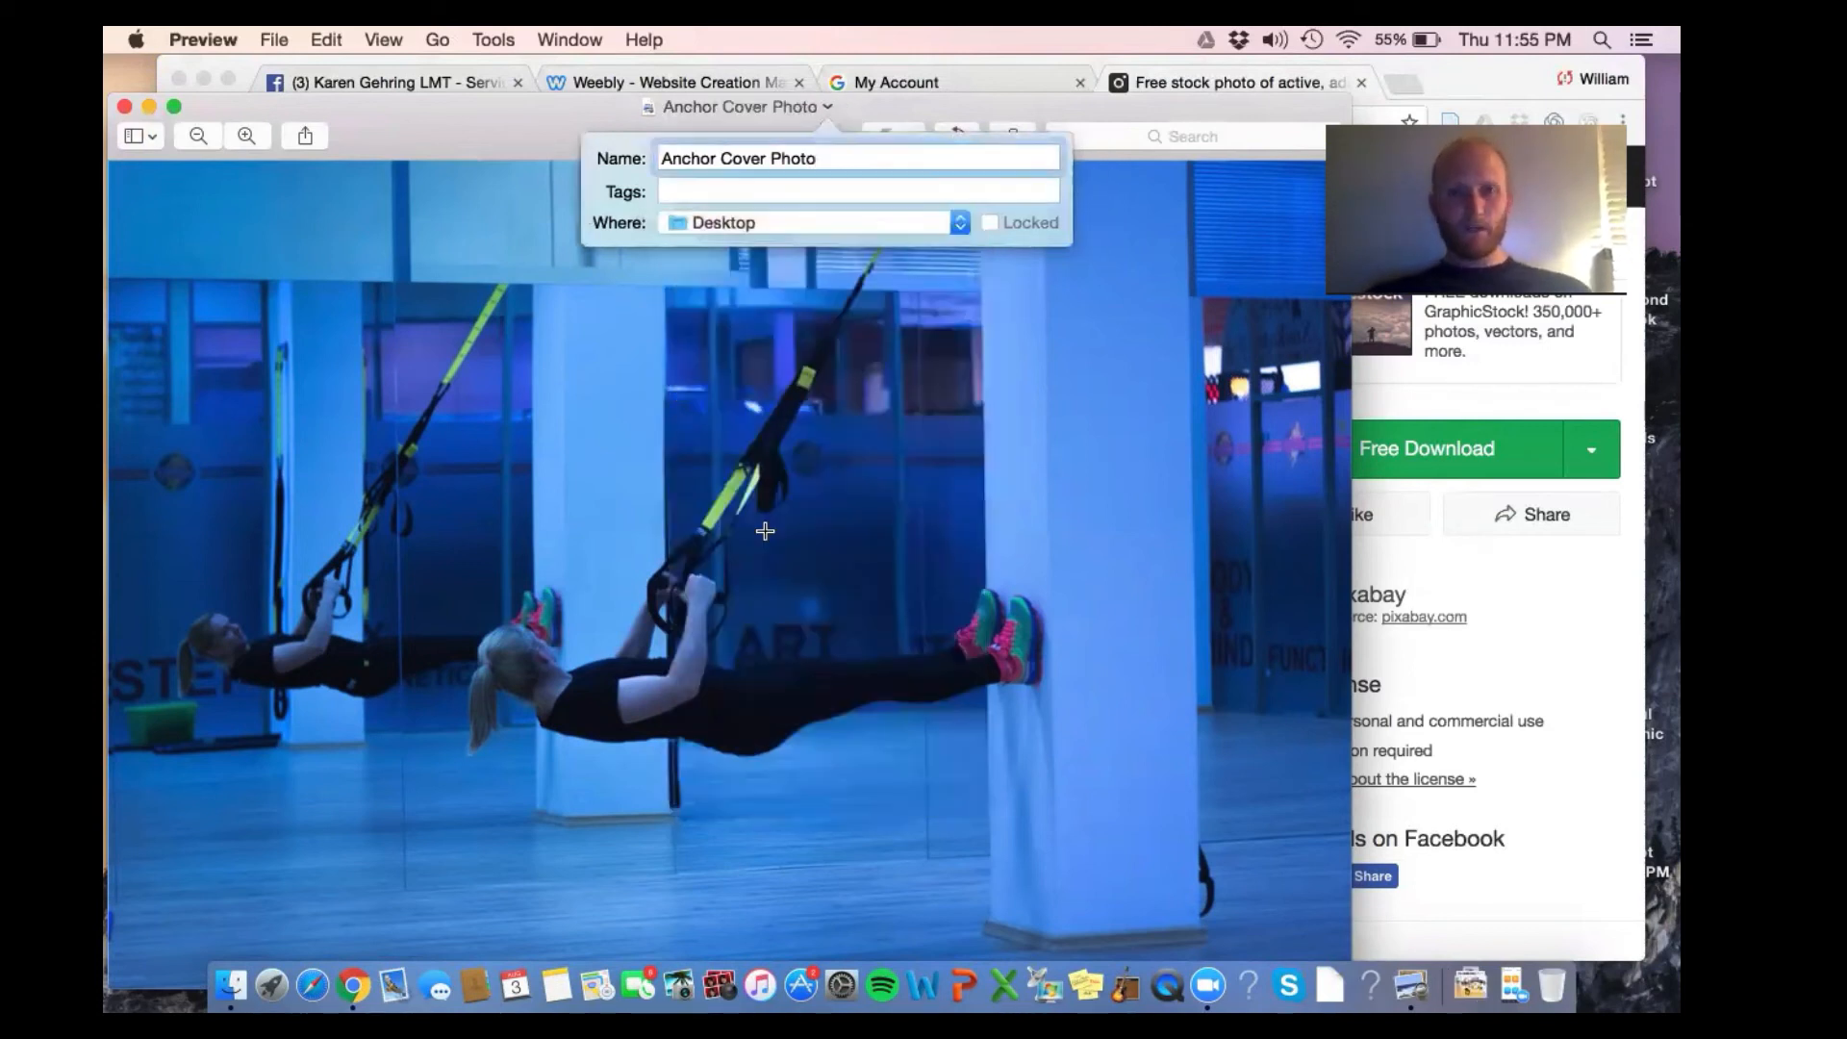
key("Return")
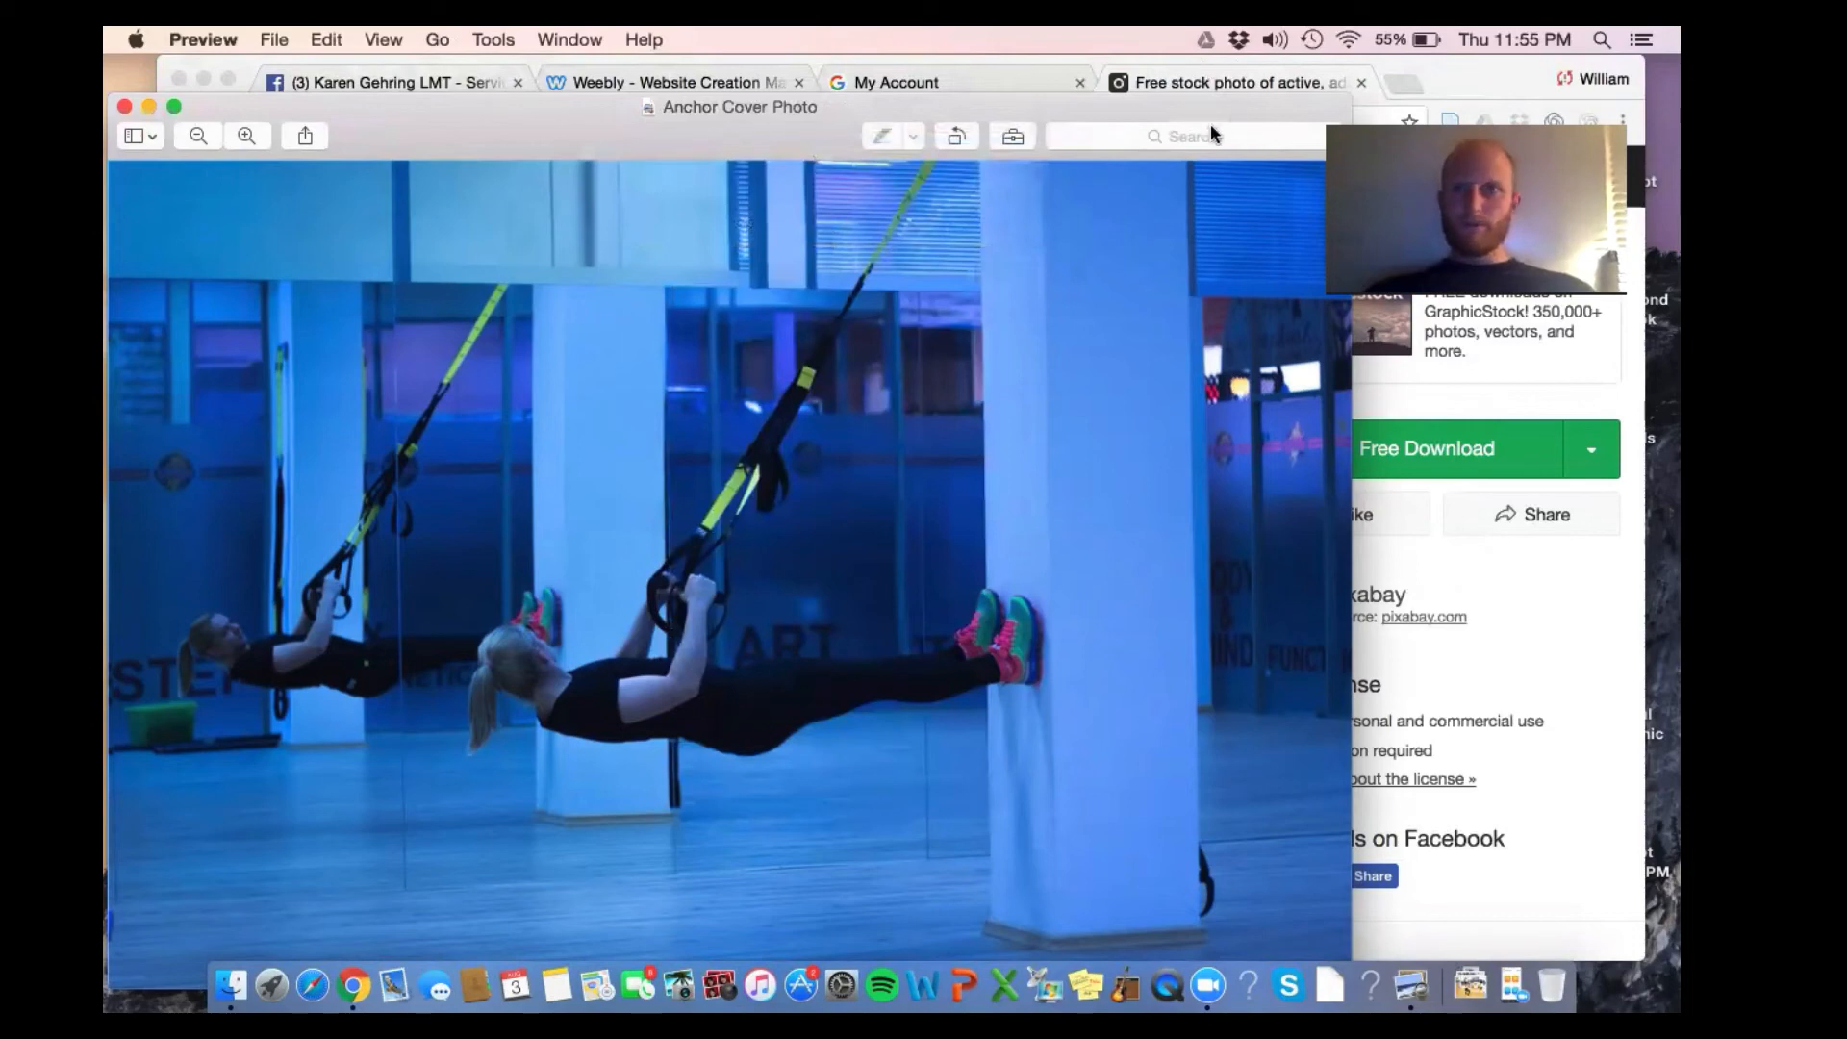
left_click(205, 39)
left_click(147, 100)
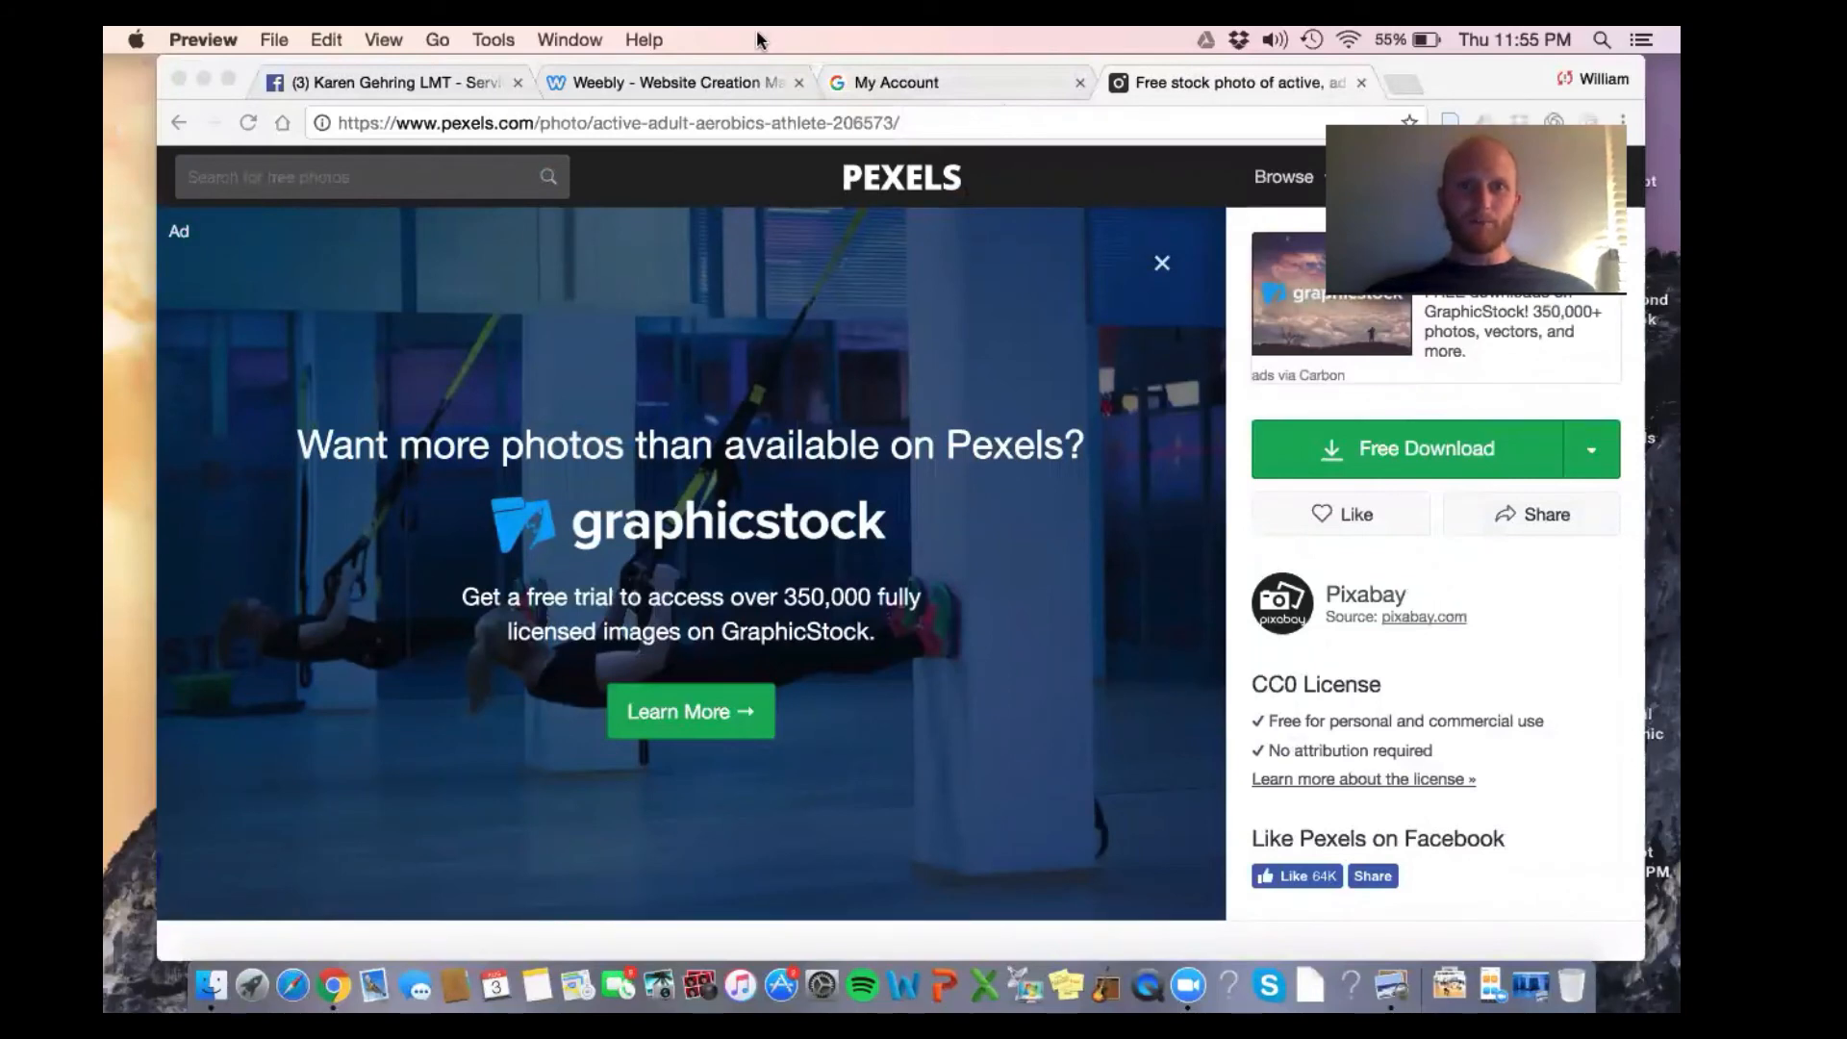
Swap the header's puppy background for Anchor Cover Photo uploaded from the computer
left_click(674, 83)
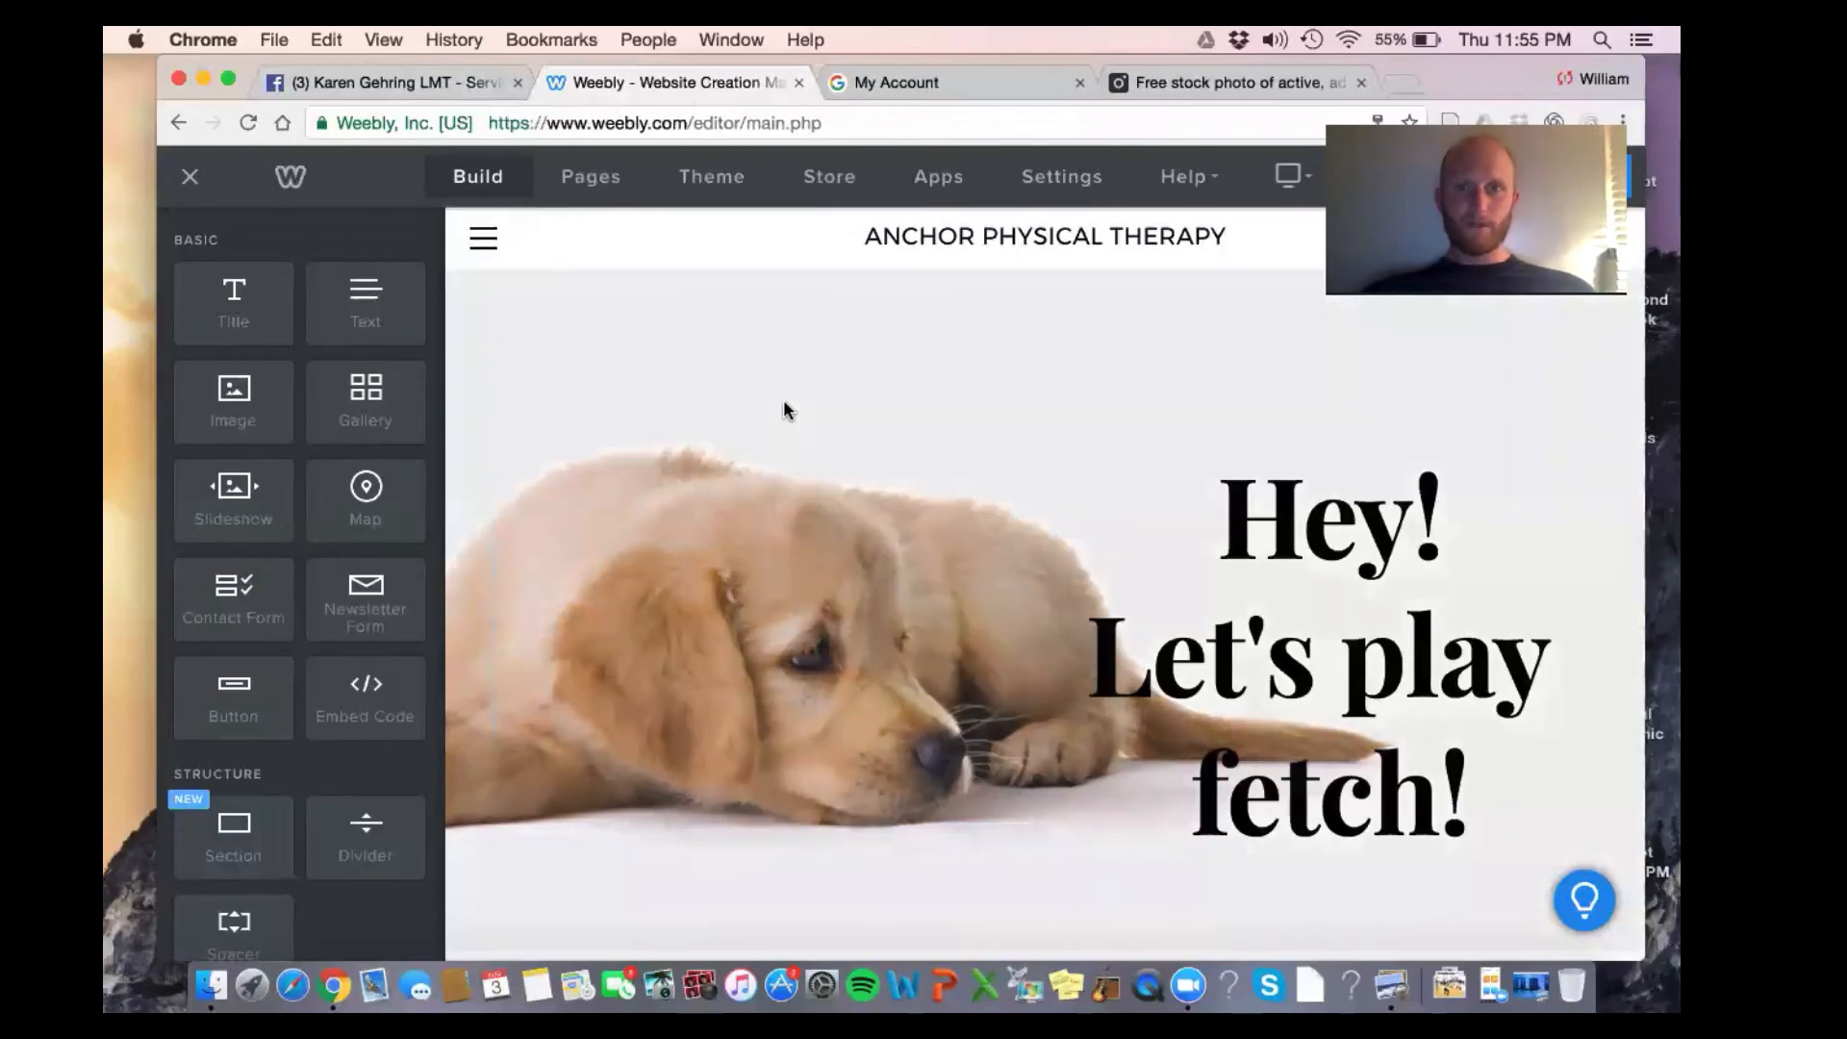
scroll(866, 500, "down", 5)
left_click(936, 547)
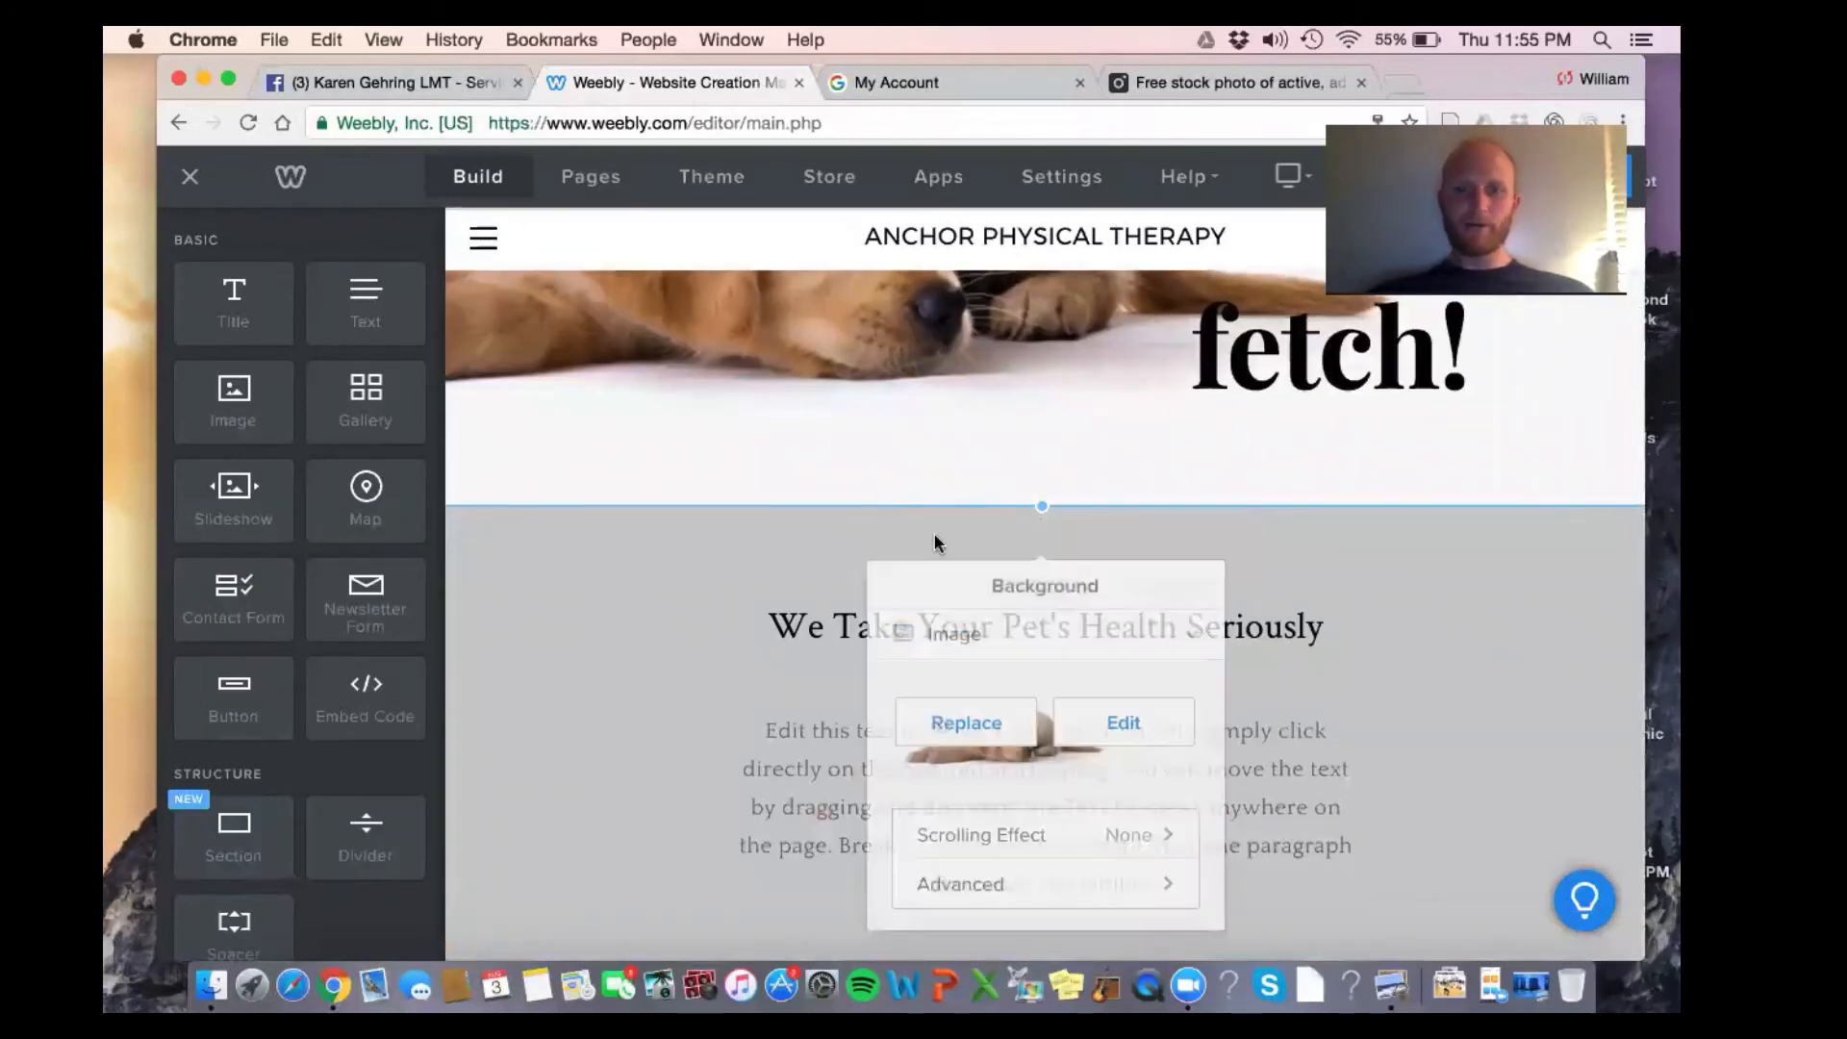
left_click(1004, 685)
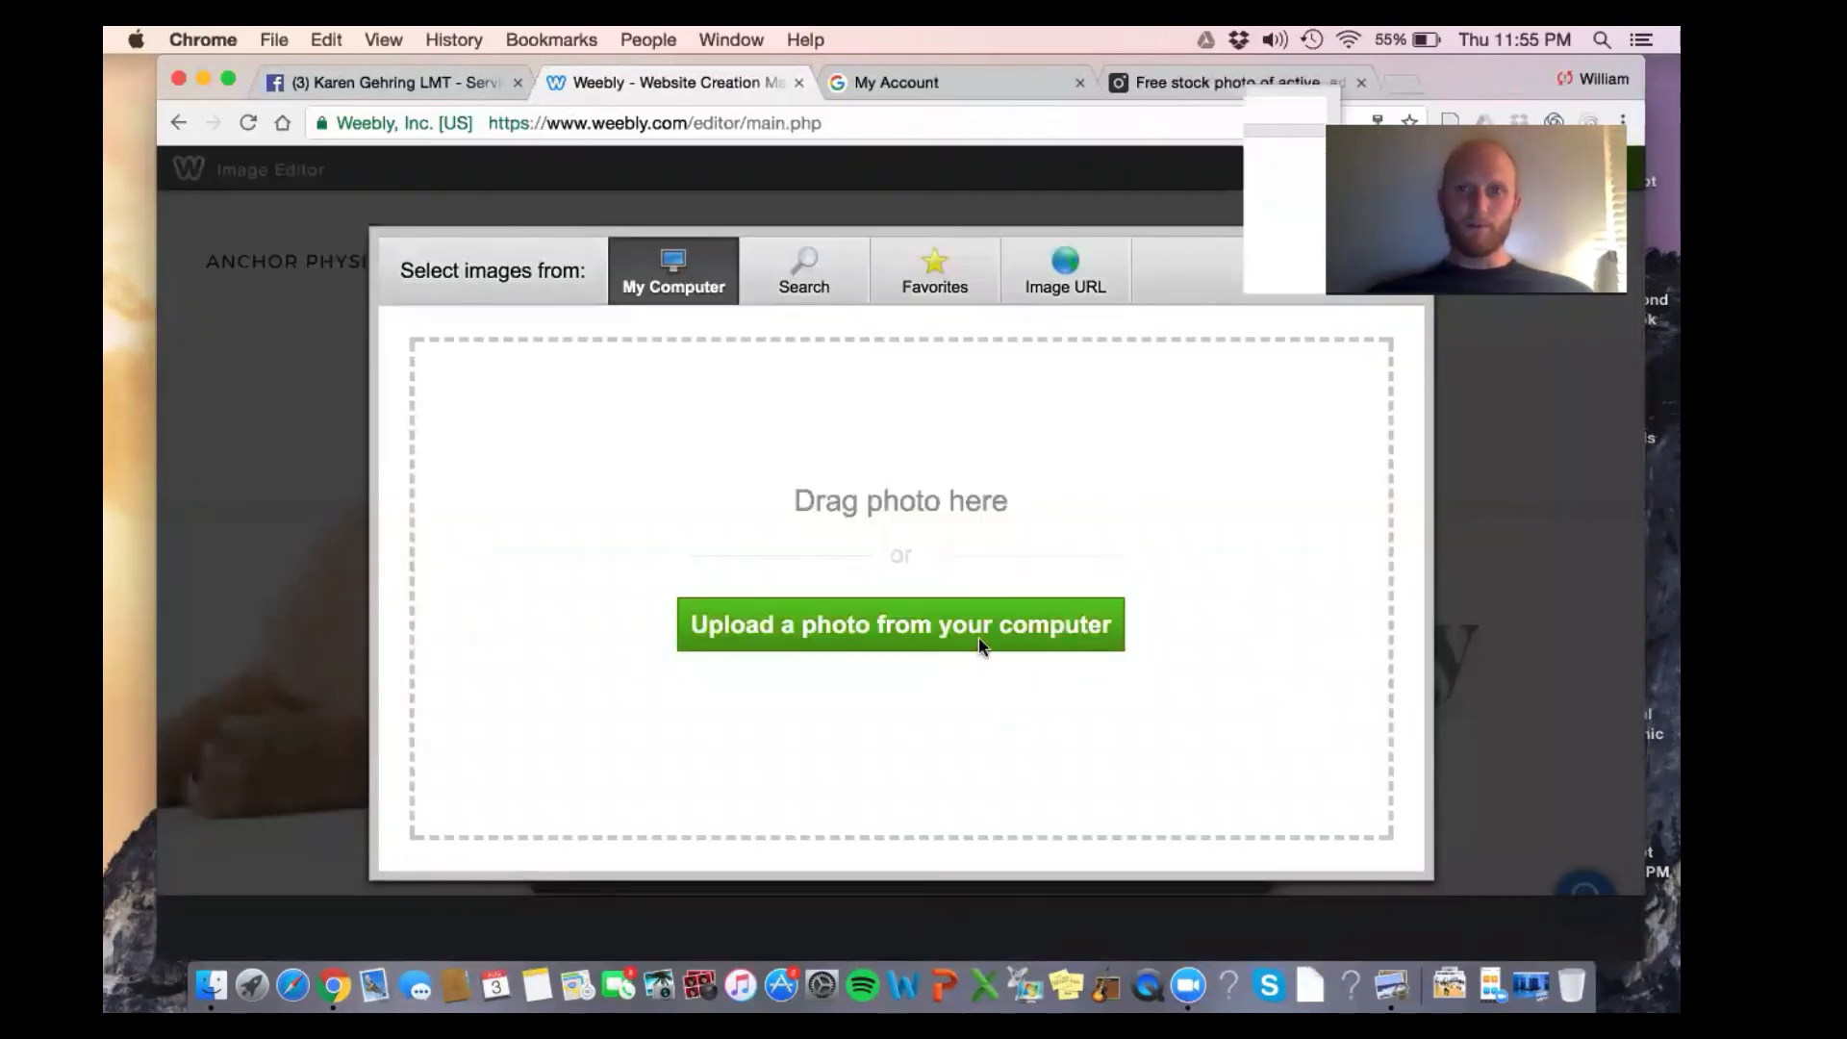
left_click(978, 644)
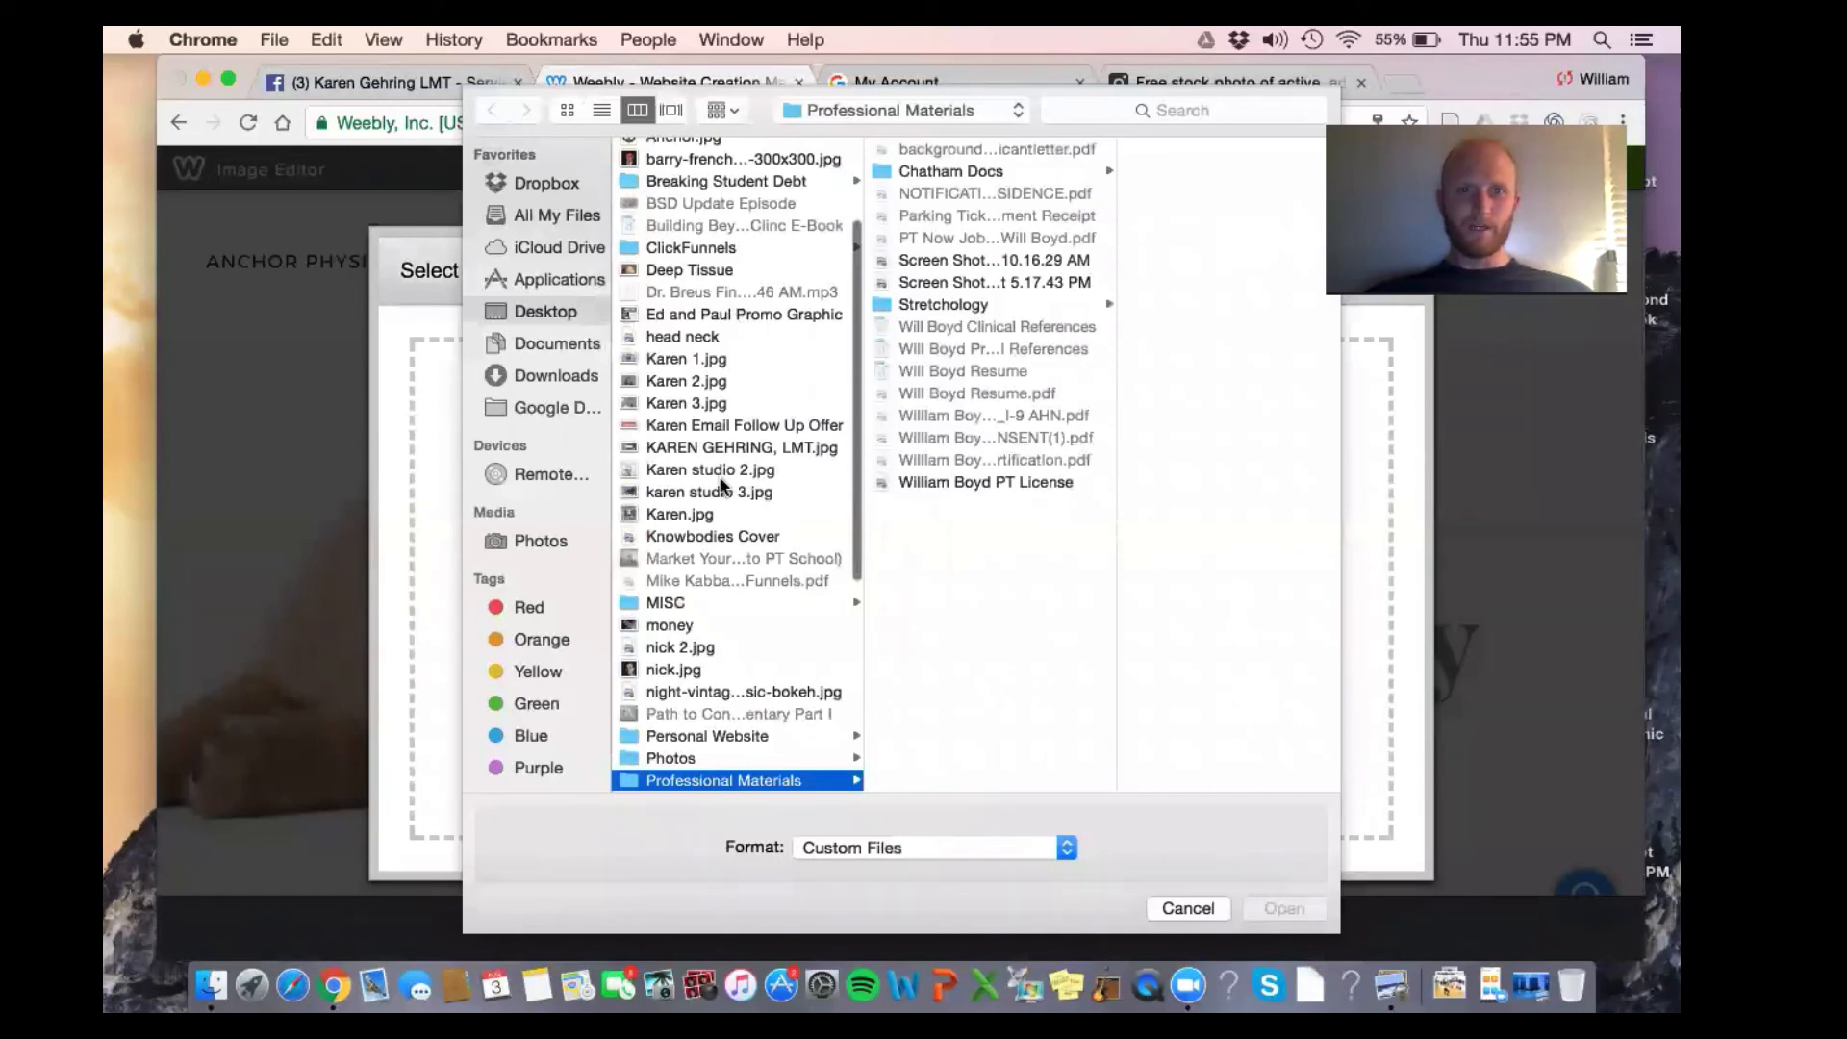
scroll(721, 411, "up", 5)
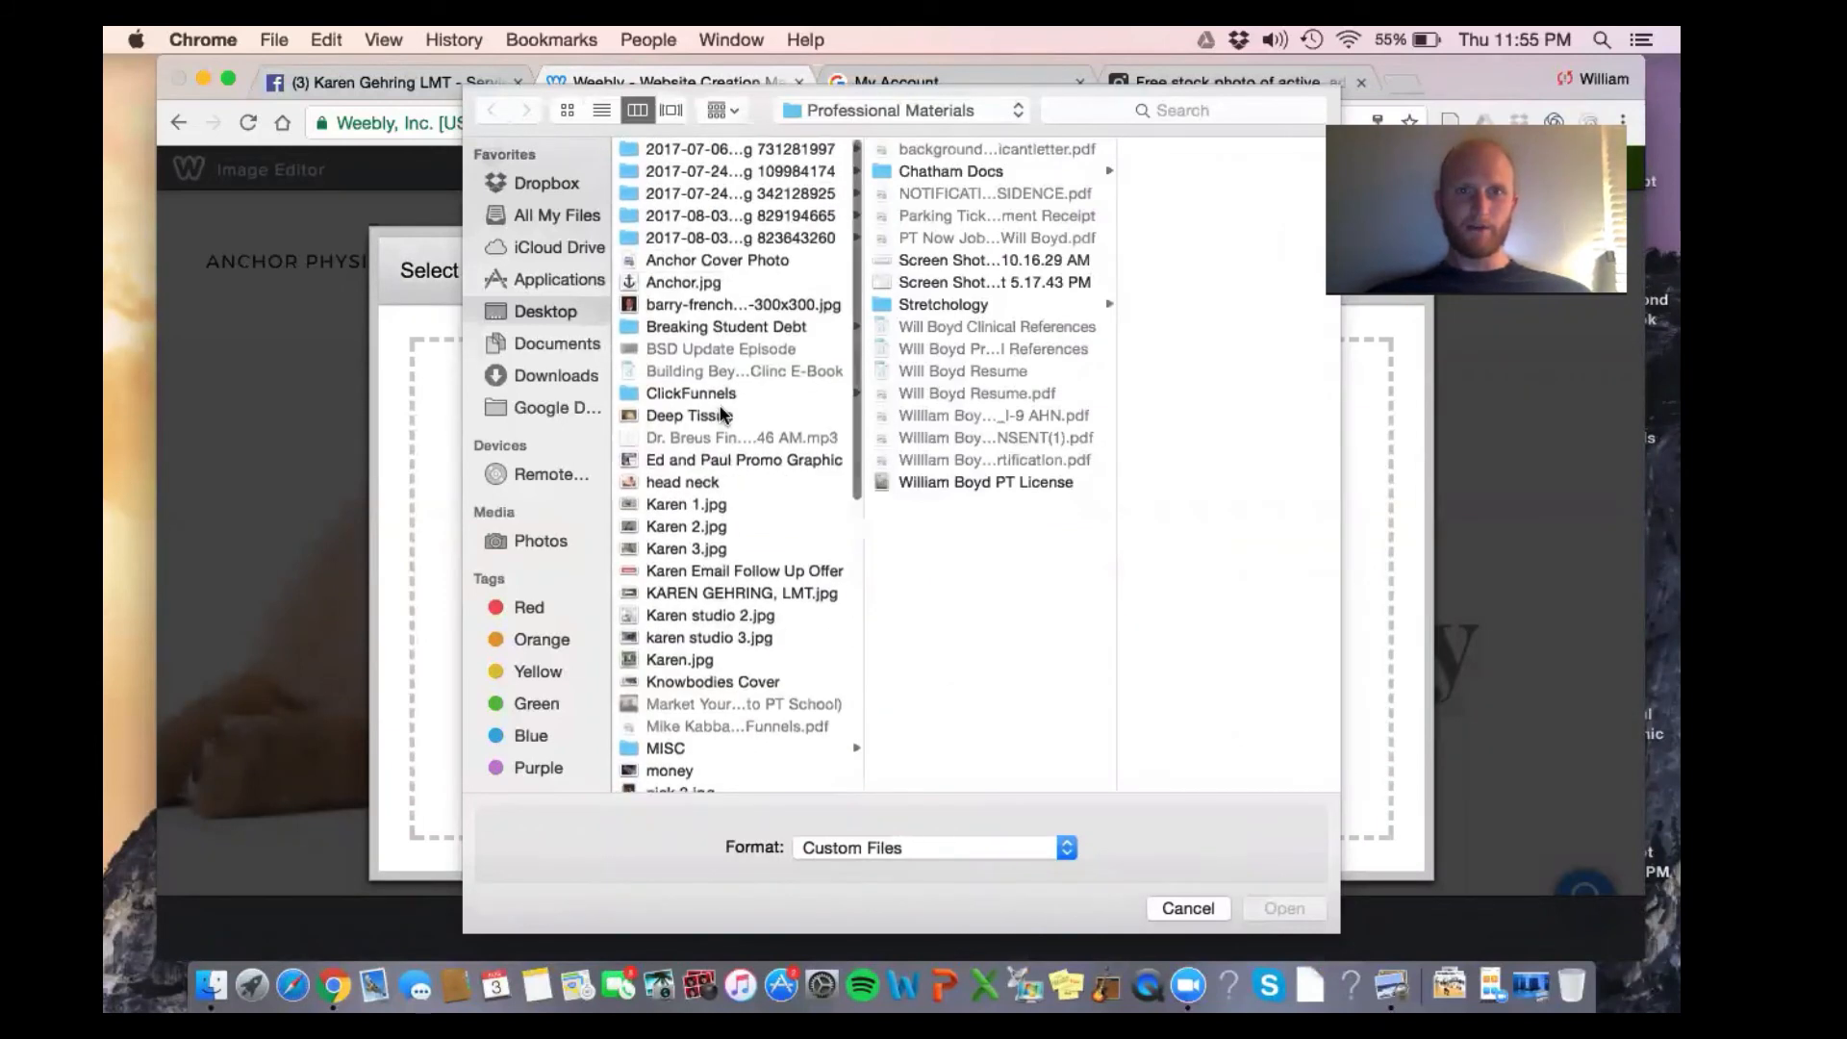
left_click(694, 260)
double_click(693, 261)
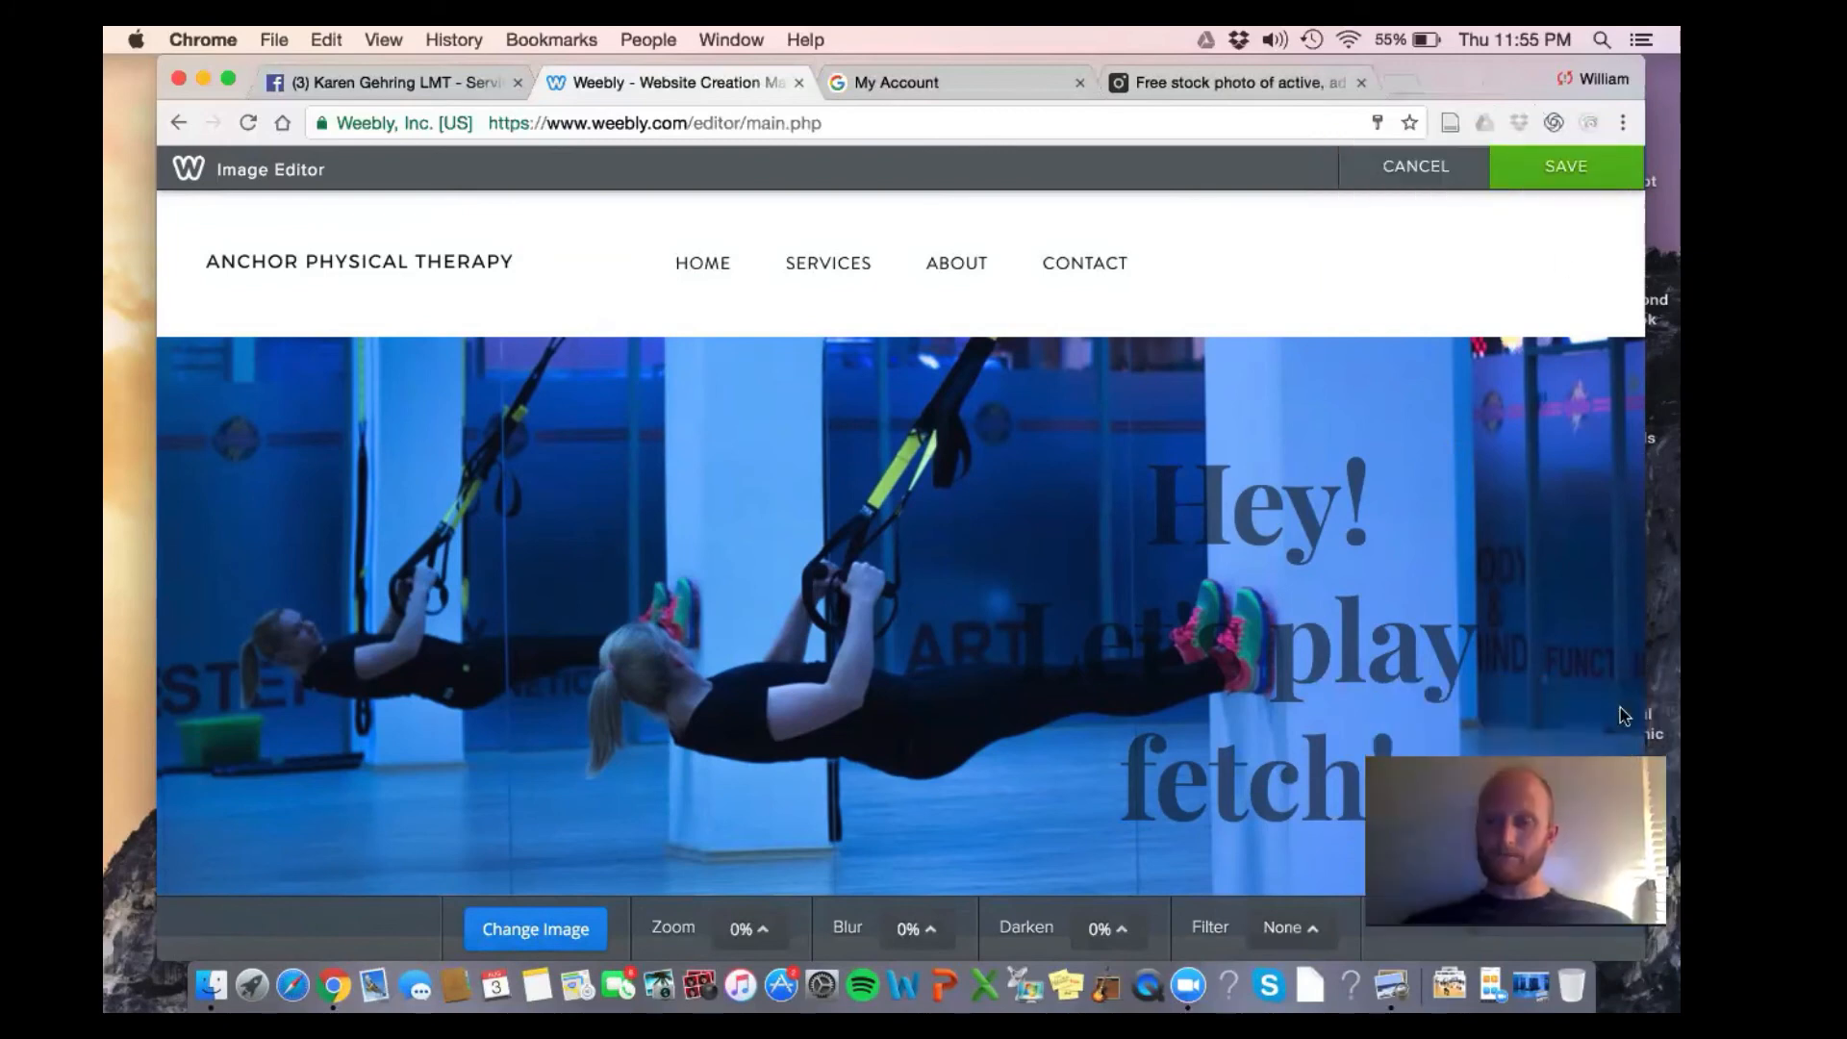
Save the new header background and erase the old hero heading text
left_click(1559, 173)
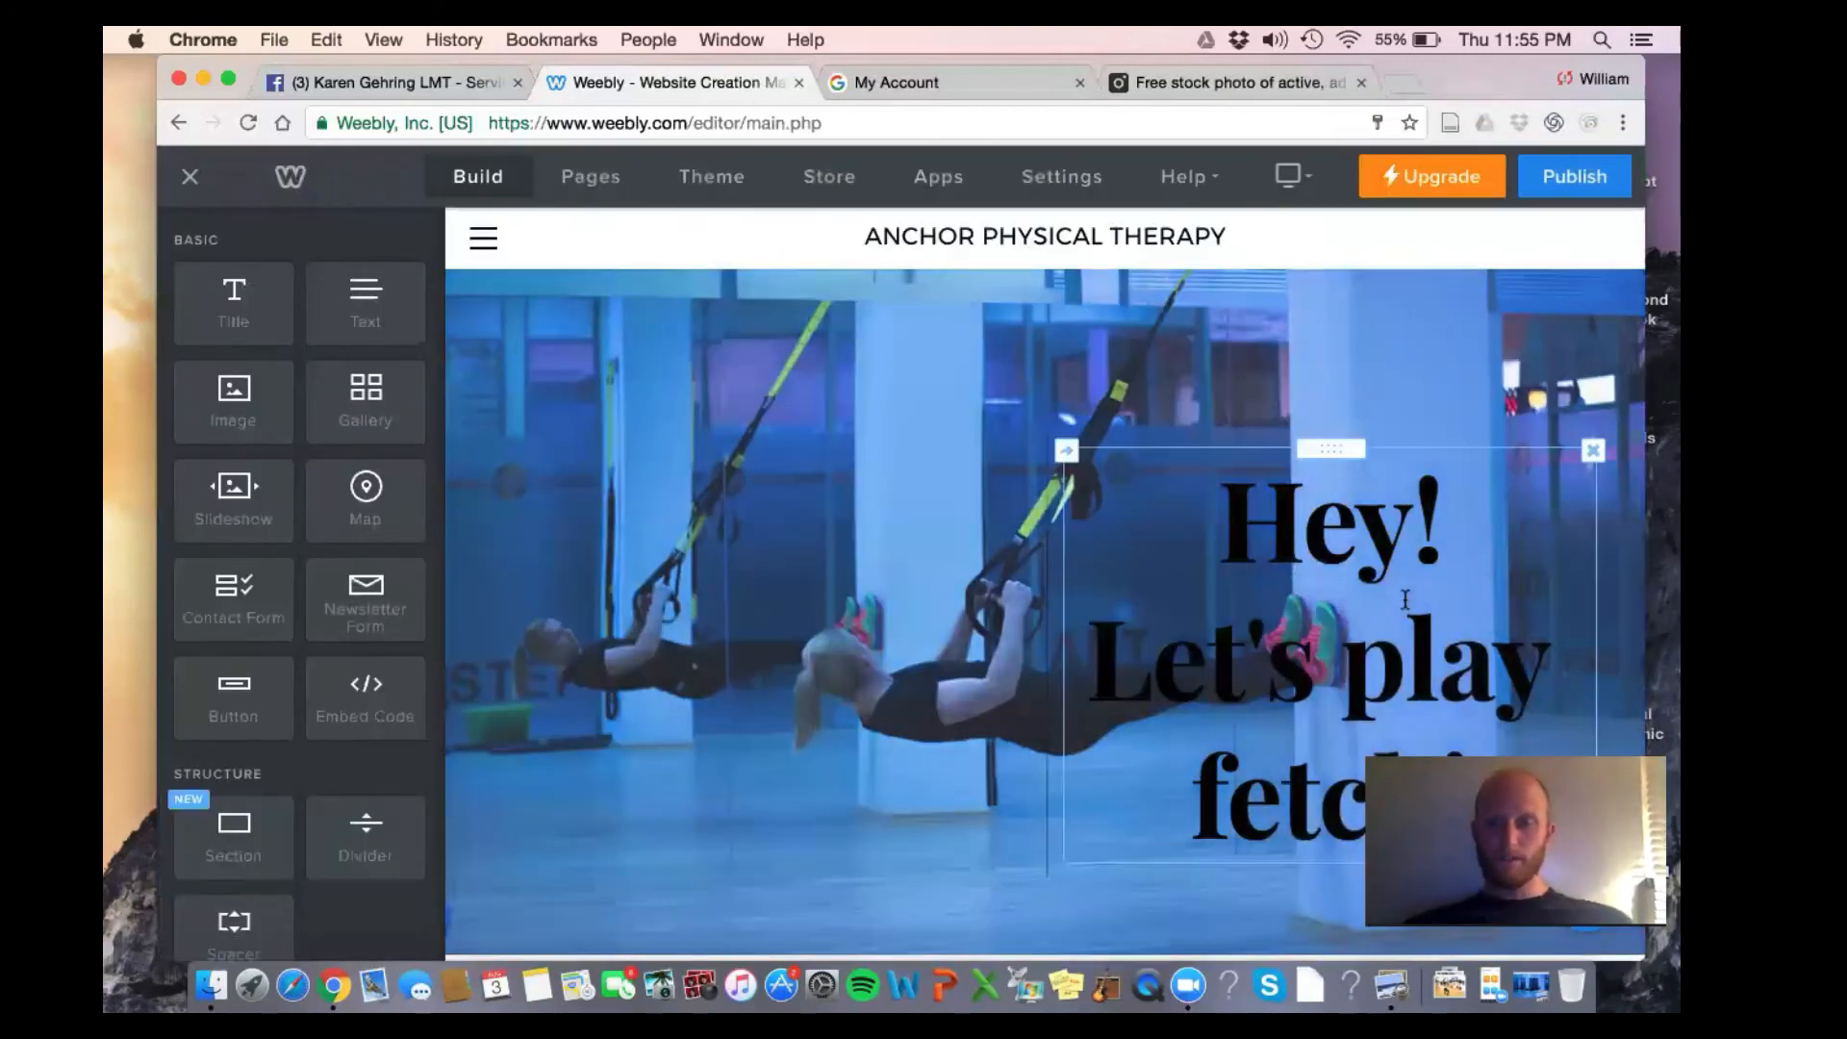
triple_click(1406, 601)
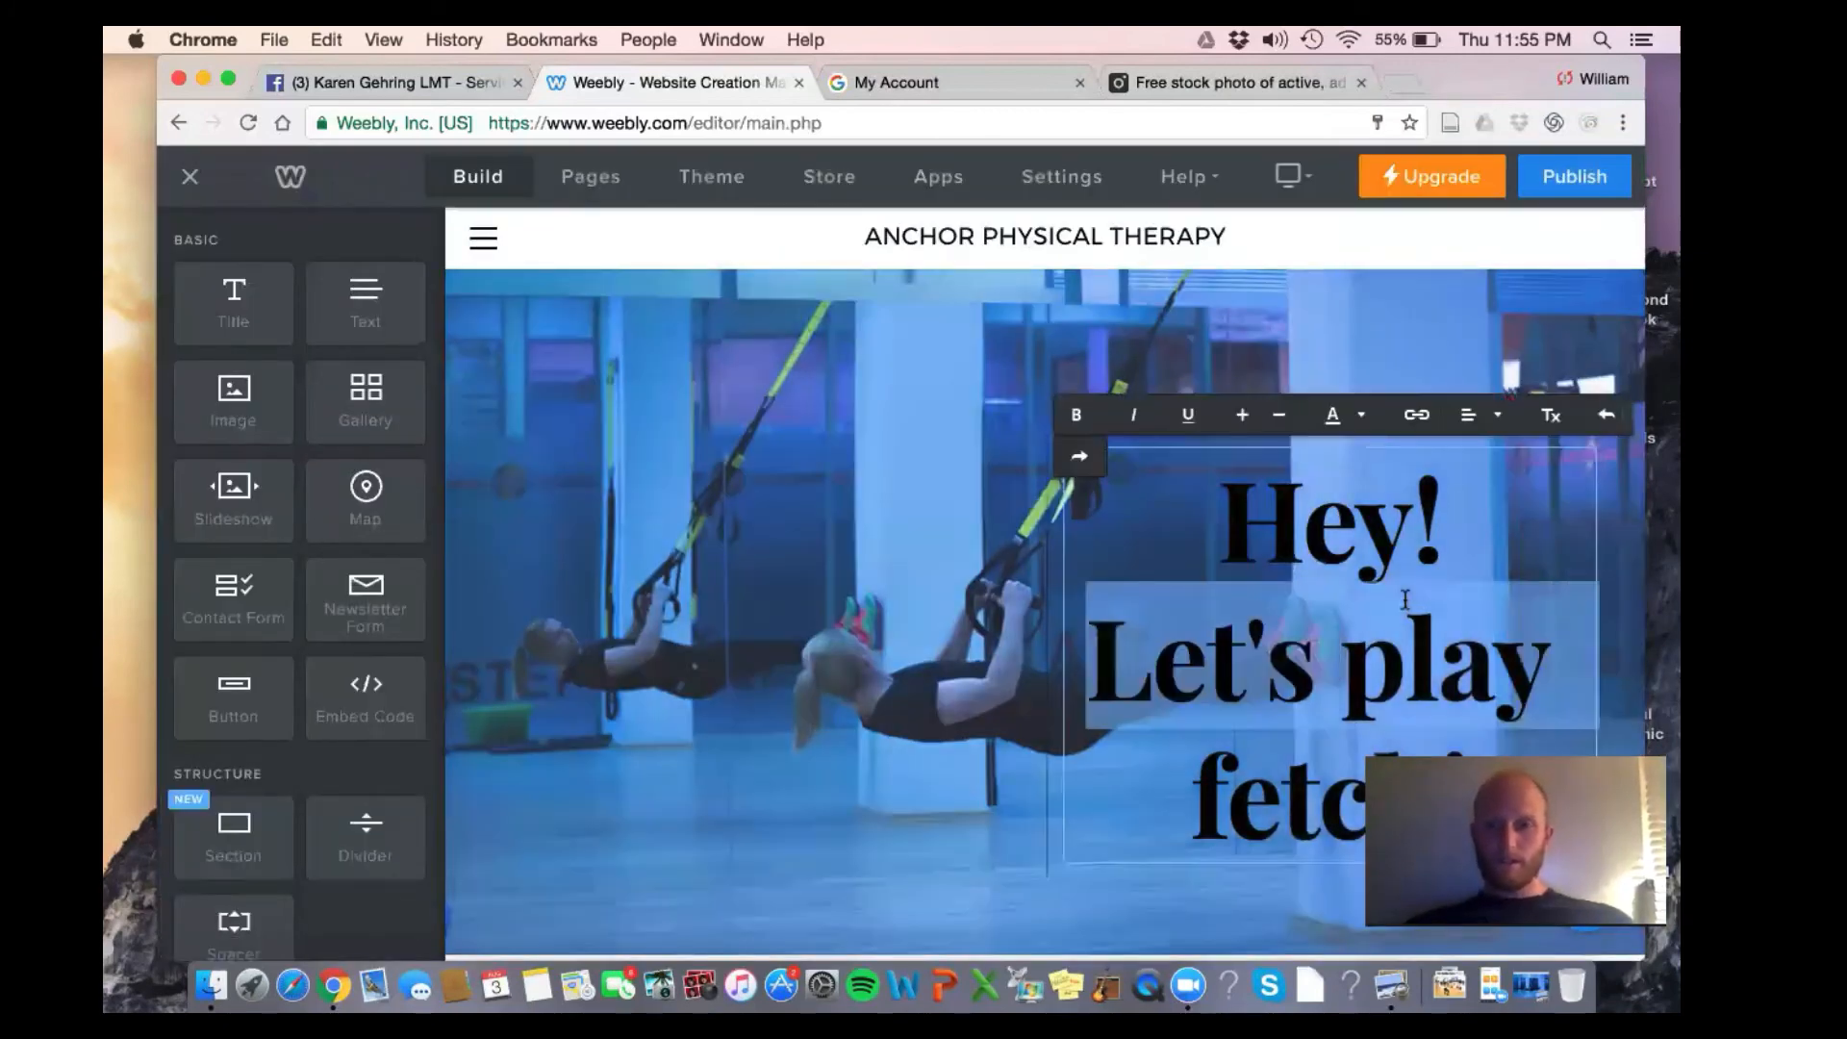
left_click(1208, 725)
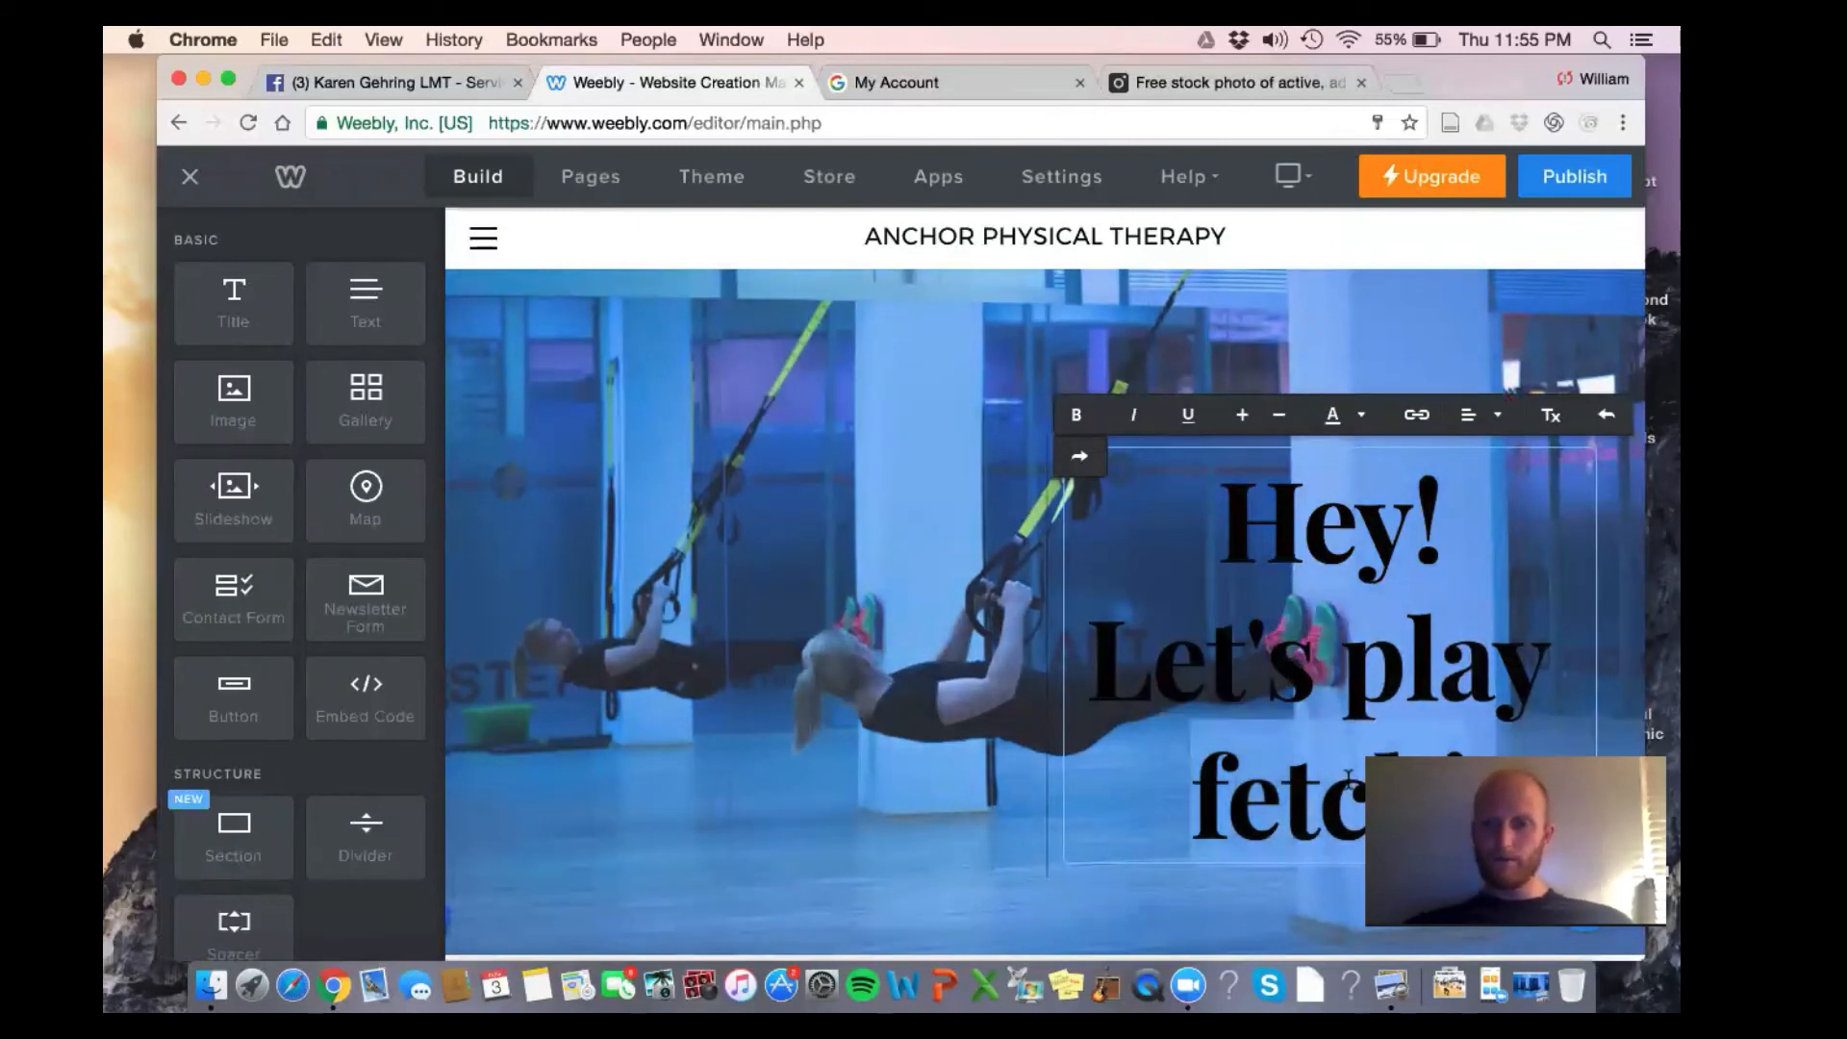
left_click(1316, 489)
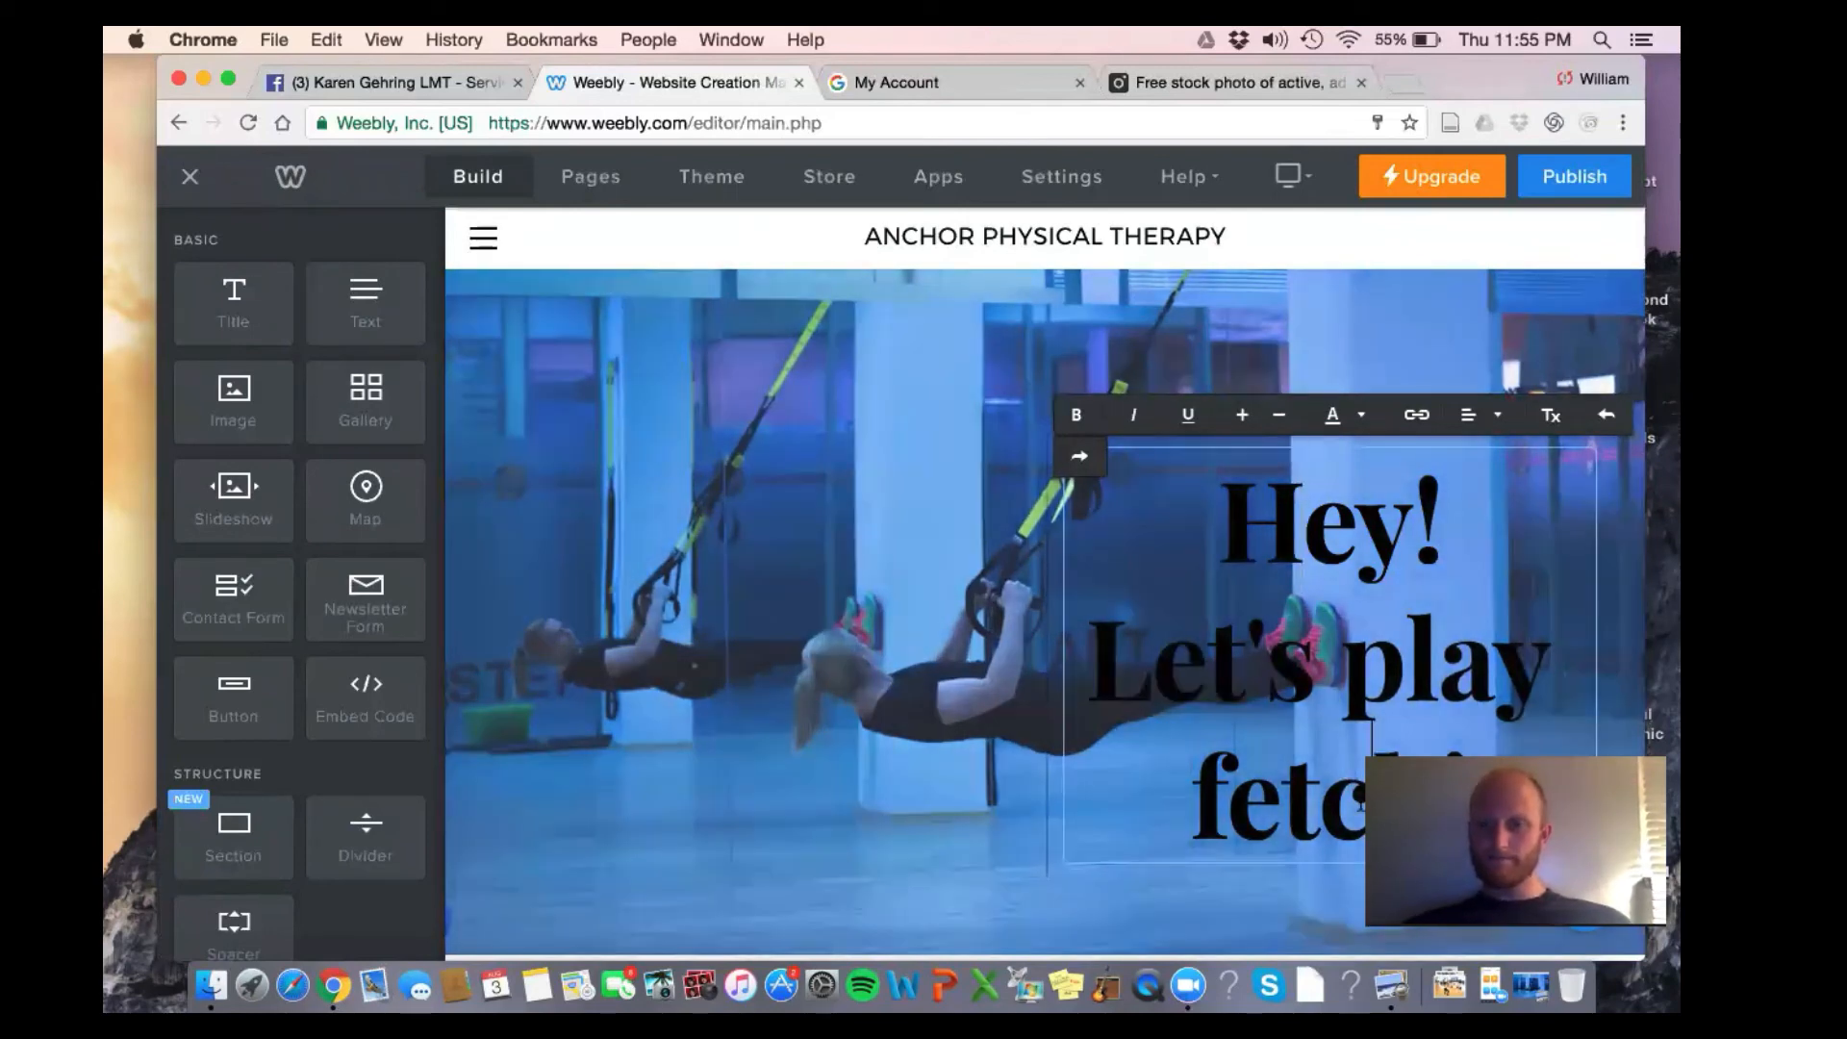
key("BackSpace")
key("BackSpace")
key("BackSpace")
key("BackSpace")
key("BackSpace")
key("BackSpace")
key("BackSpace")
key("BackSpace")
key("BackSpace")
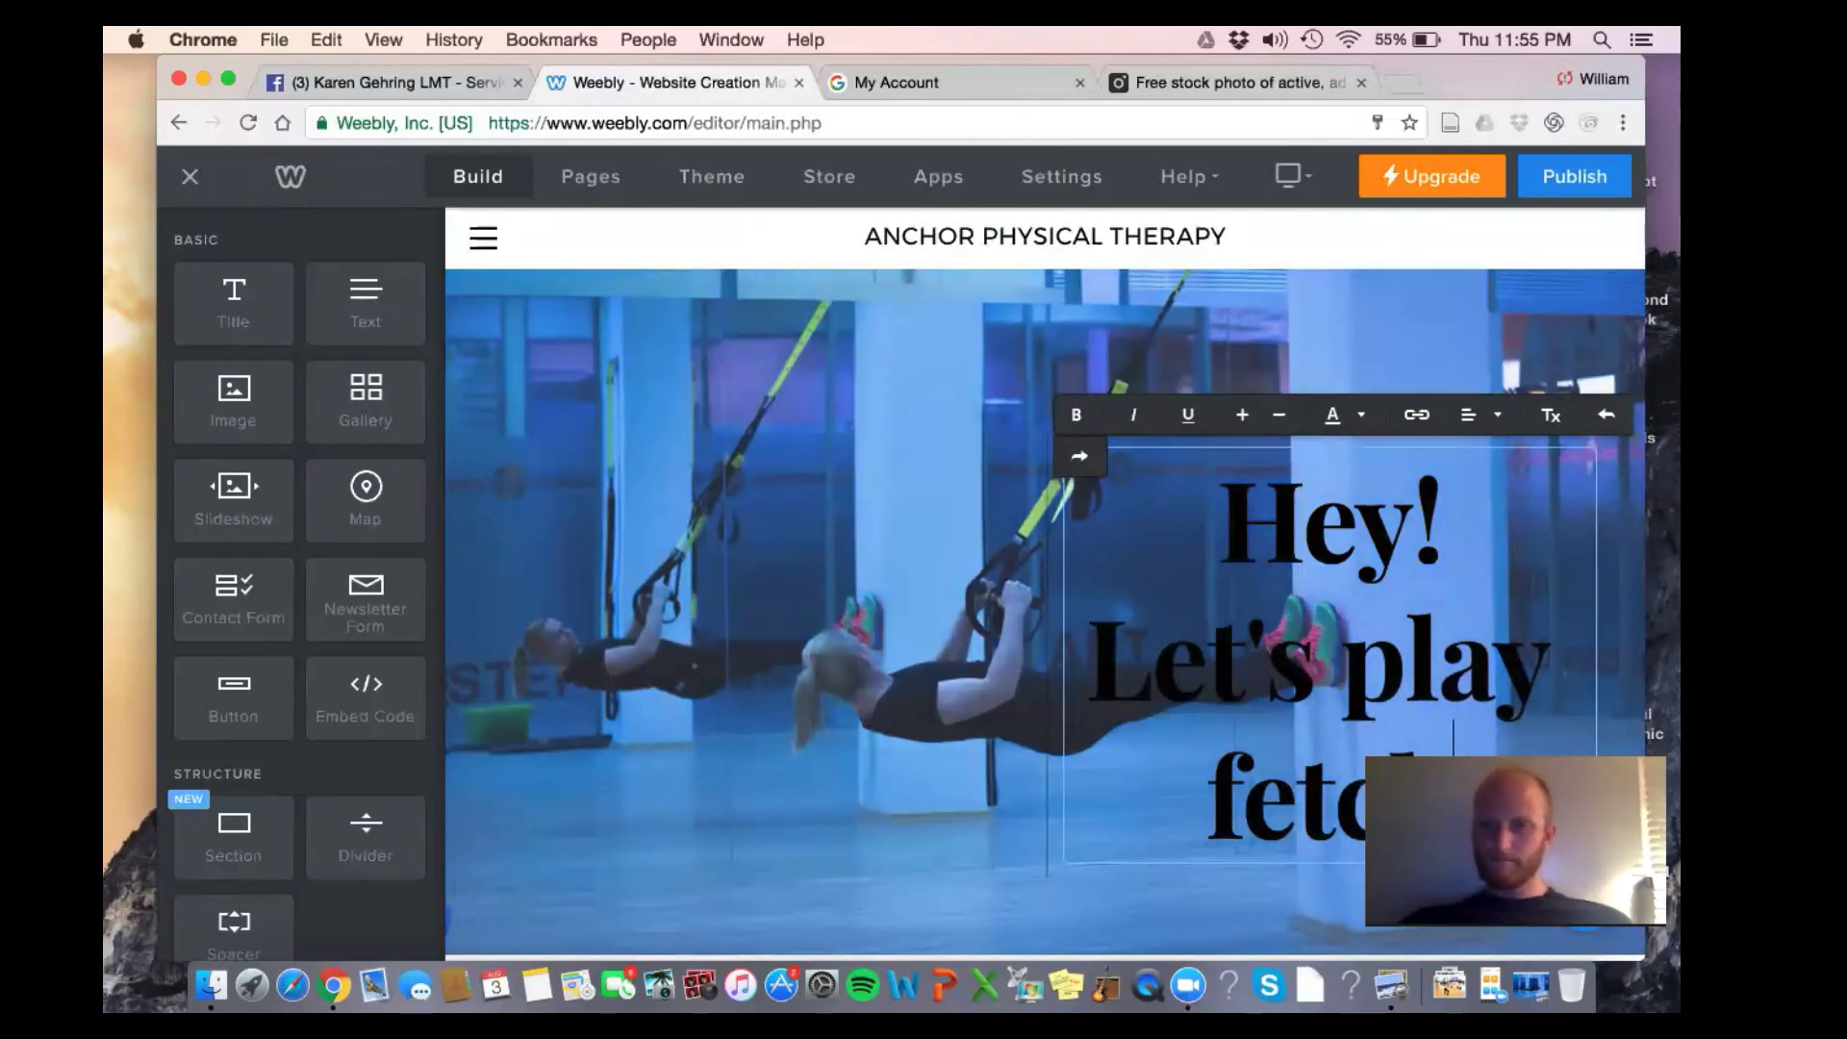
key("BackSpace")
key("BackSpace")
key("BackSpace")
key("BackSpace")
key("BackSpace")
key("BackSpace")
key("BackSpace")
key("BackSpace")
key("BackSpace")
key("BackSpace")
key("BackSpace")
key("BackSpace")
key("BackSpace")
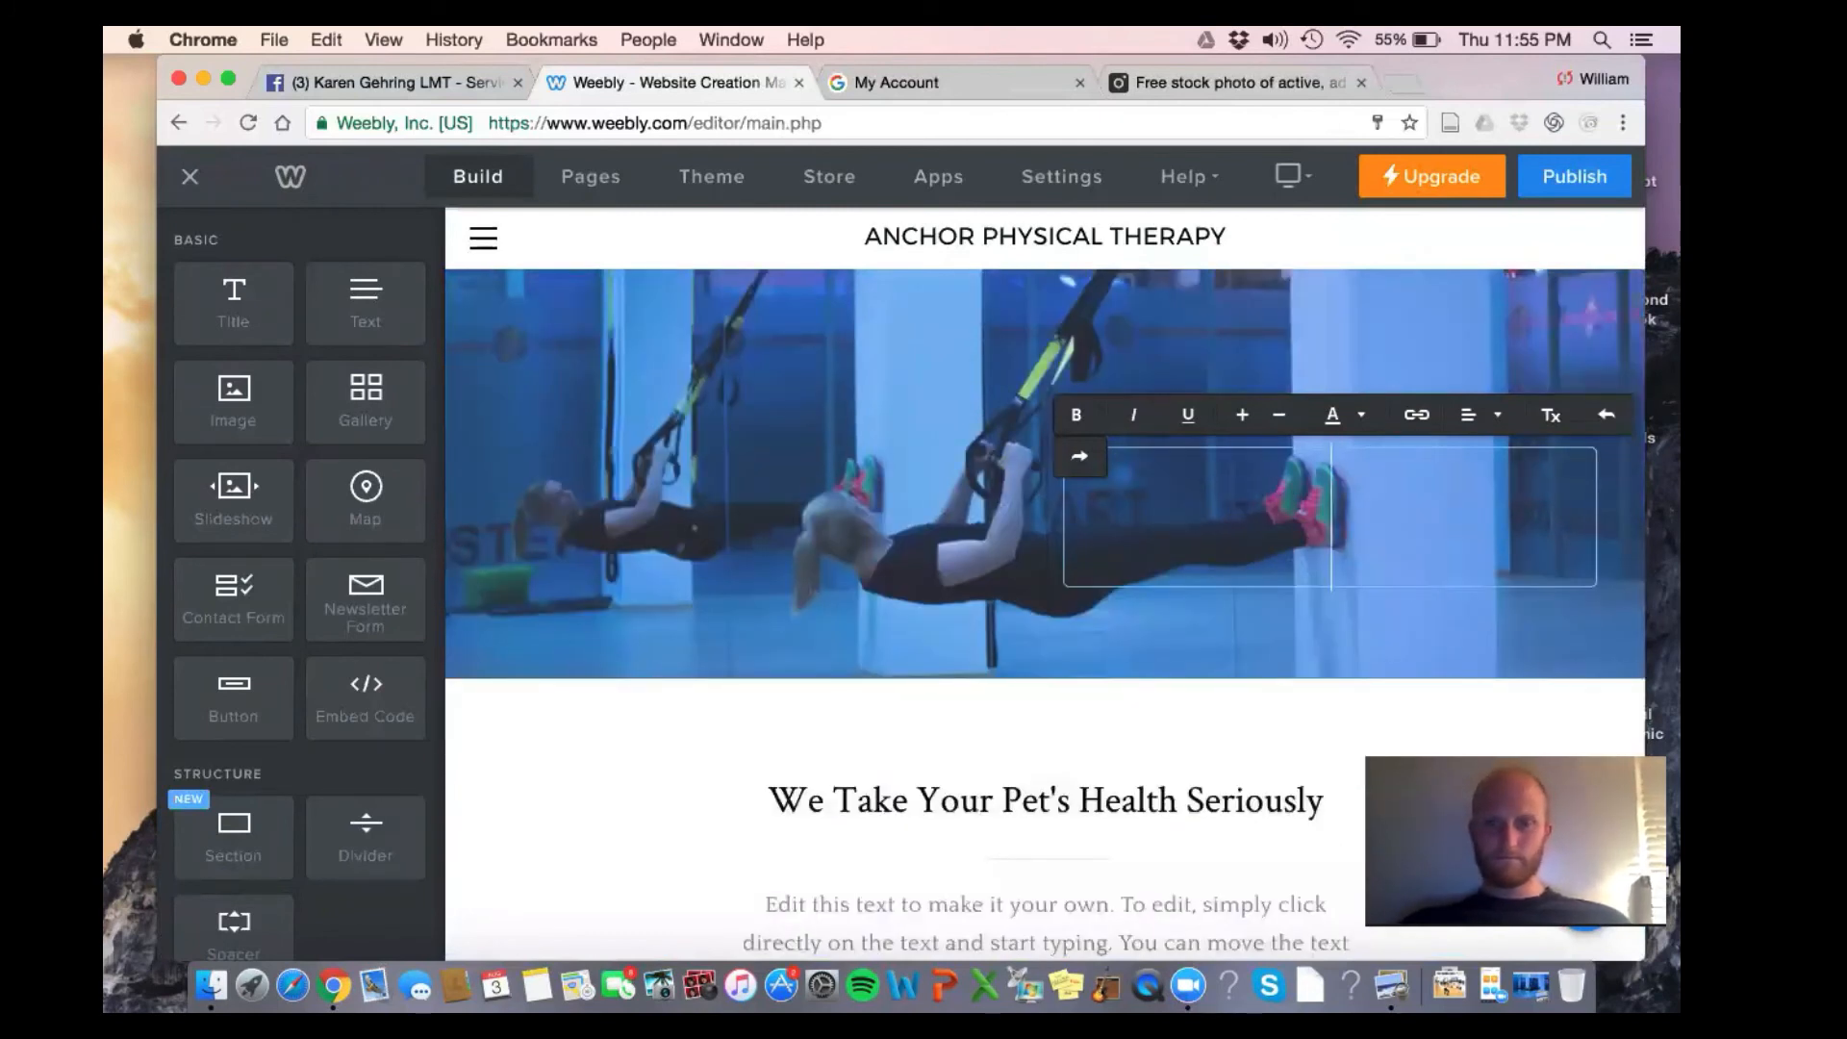
Type ANCHOR PHYSICAL THERAPY as the hero heading, correcting the typos
type("ANCHOR")
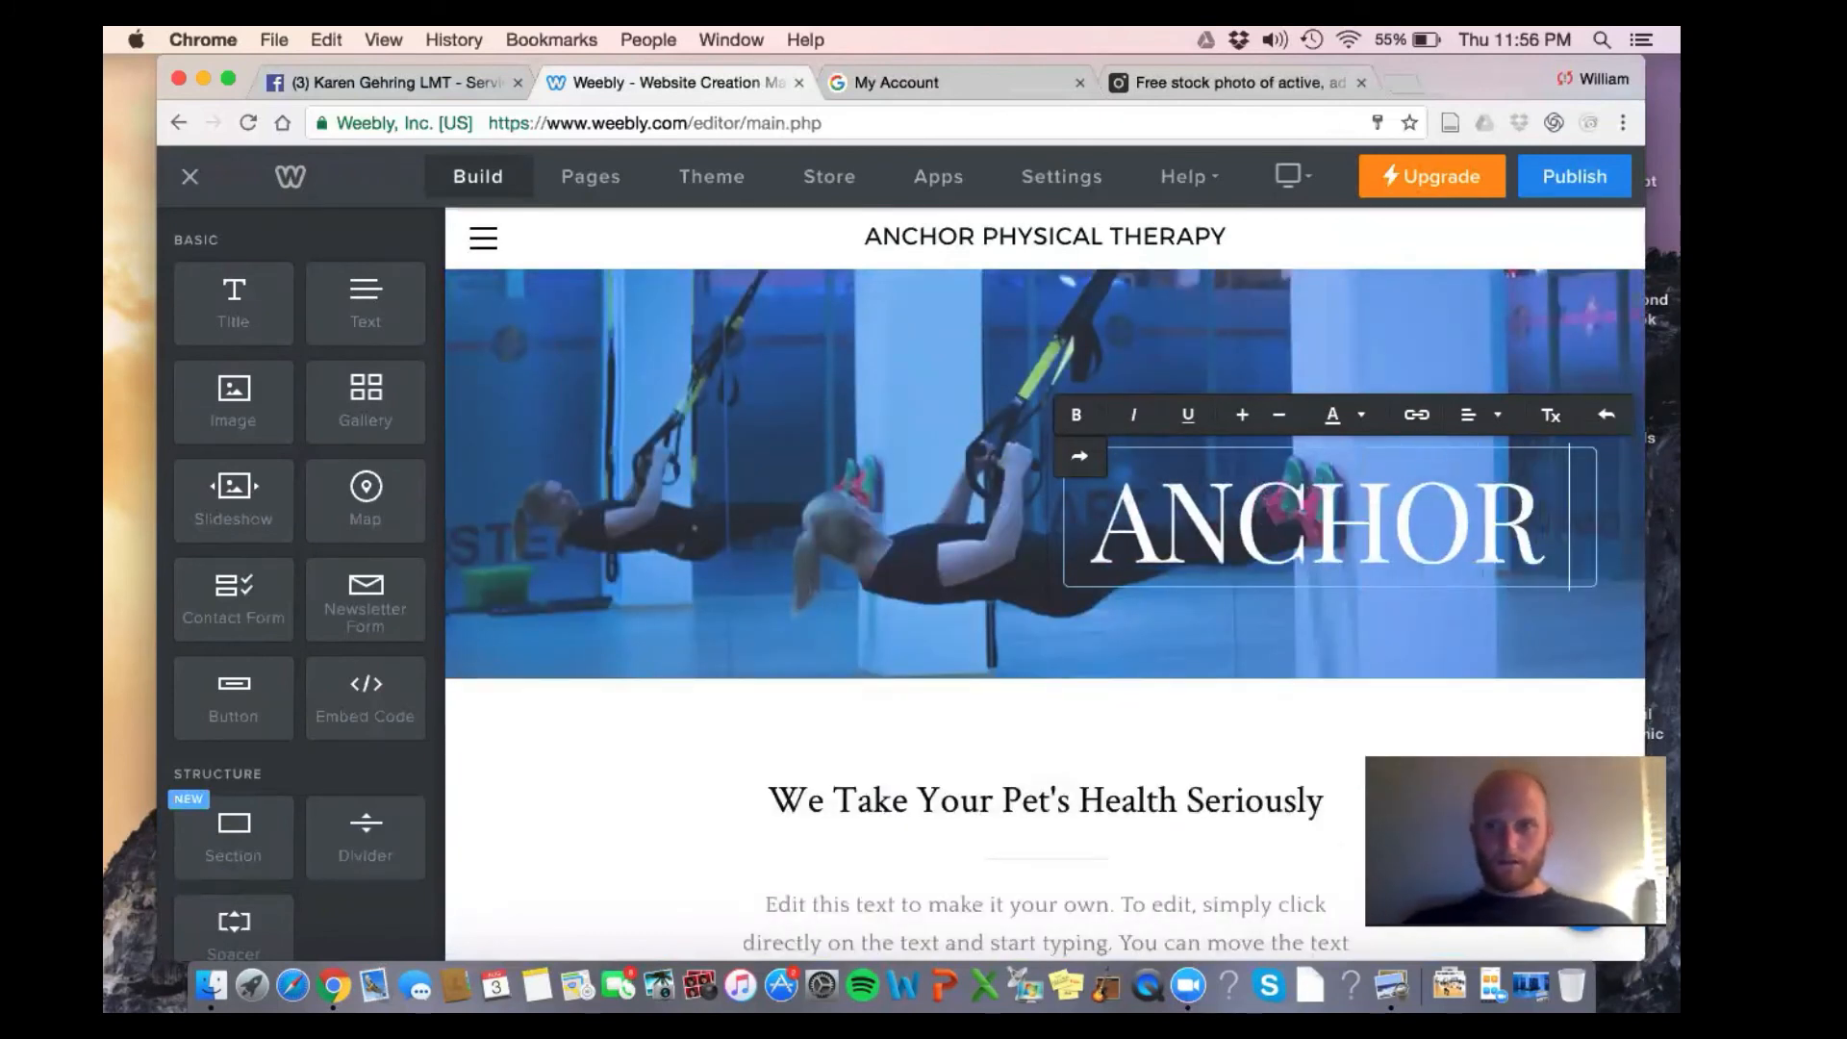
type(" Phy")
key("BackSpace")
key("BackSpace")
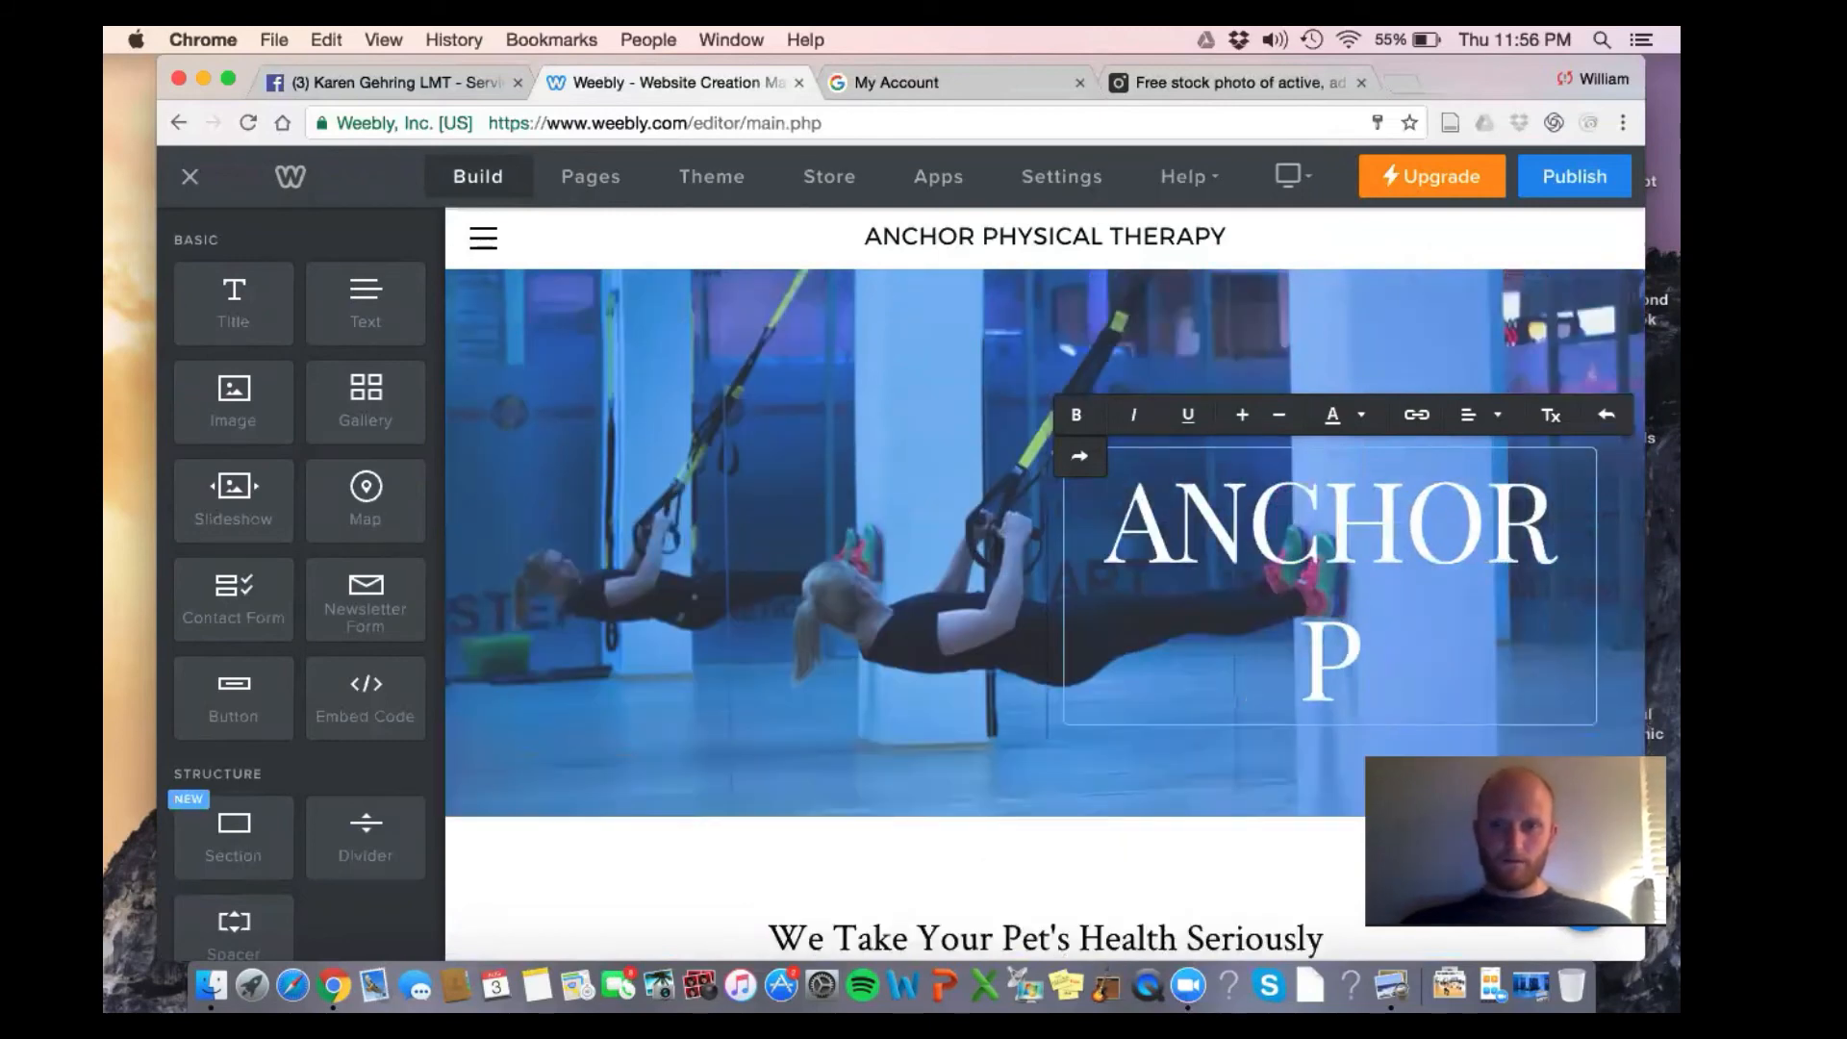
type("HYSICAL TE")
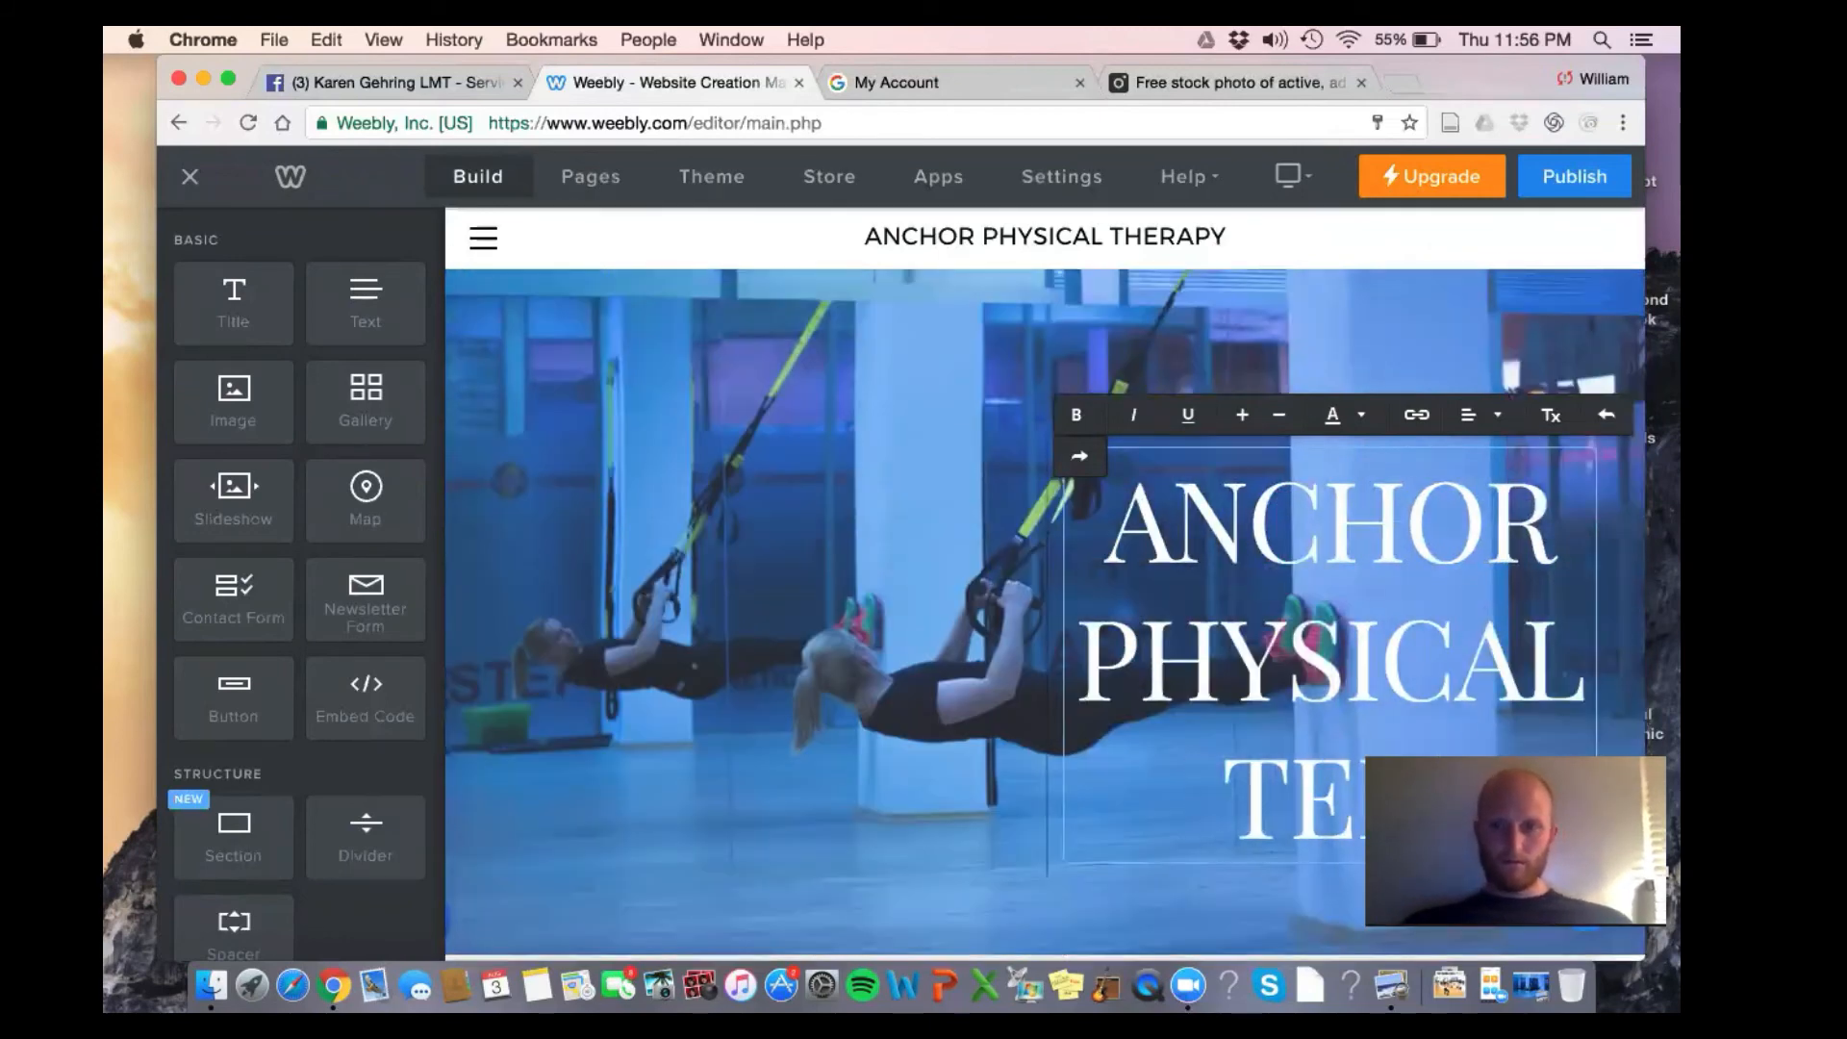
key("BackSpace")
type("H")
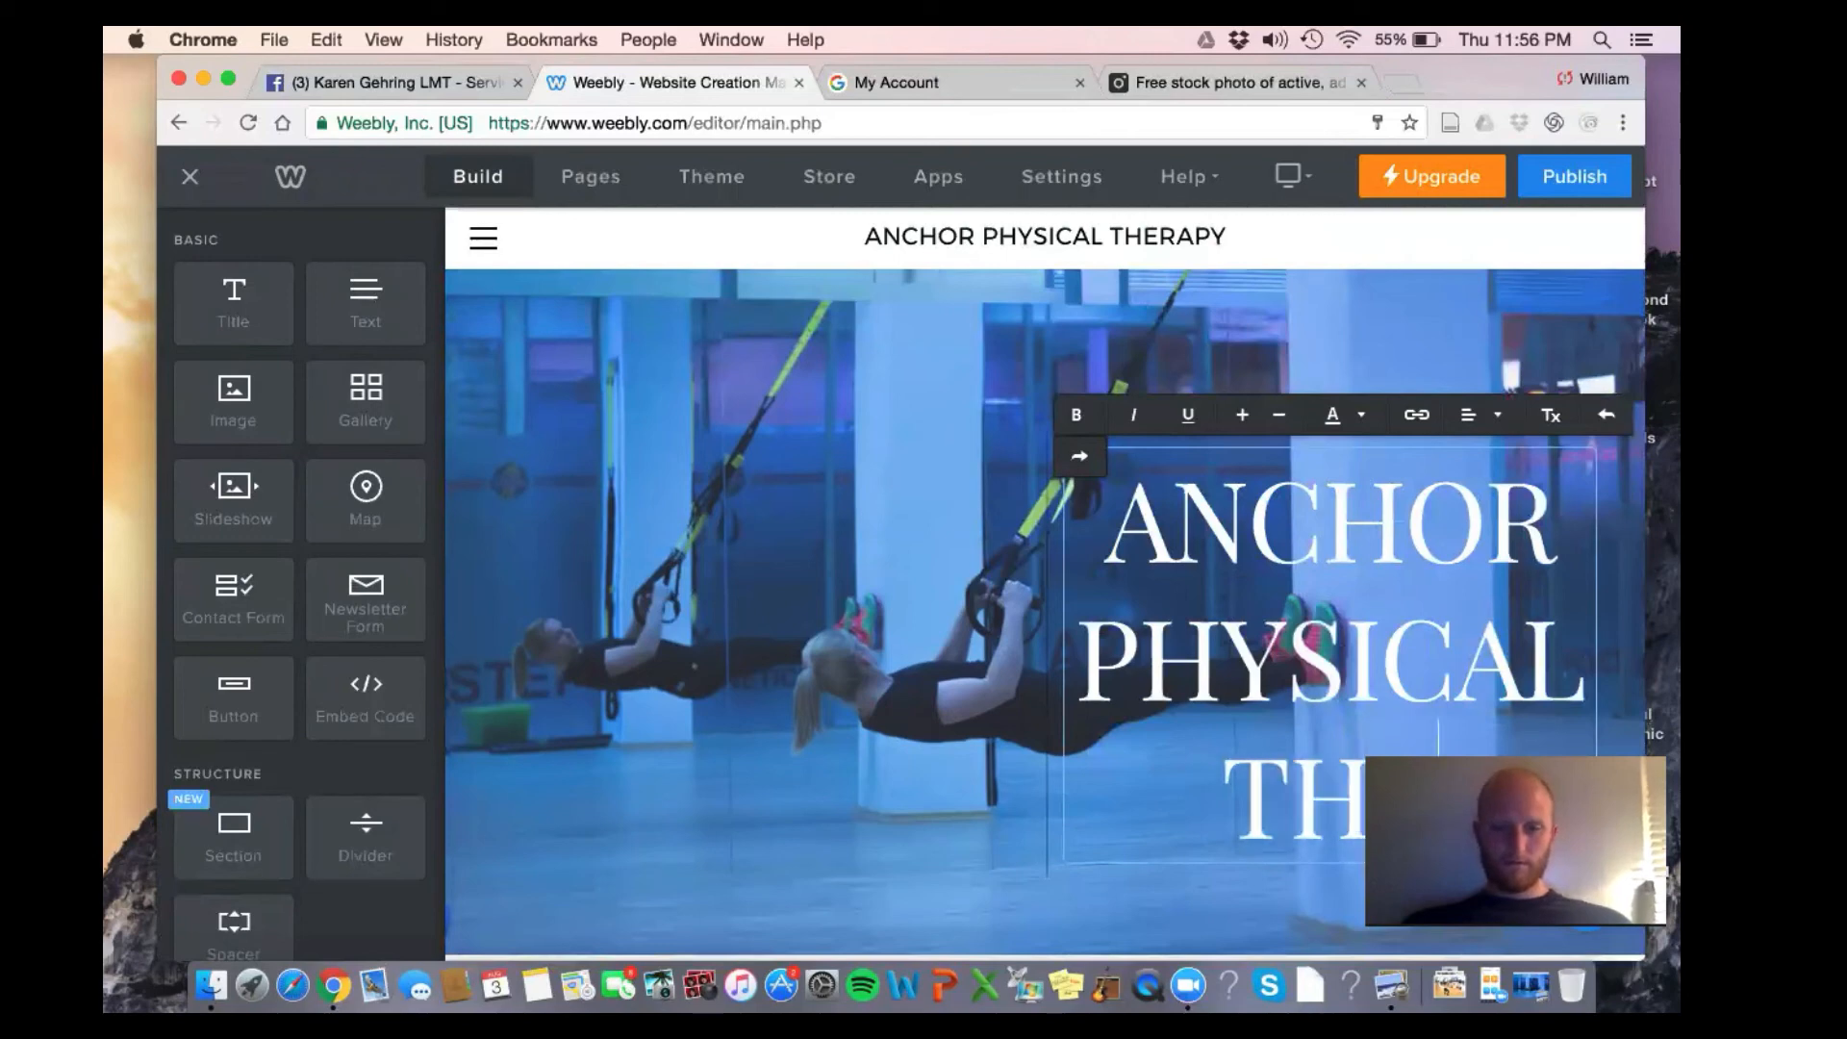
type("ERAP")
Delete the leftover empty element from the banner
left_click(1046, 659)
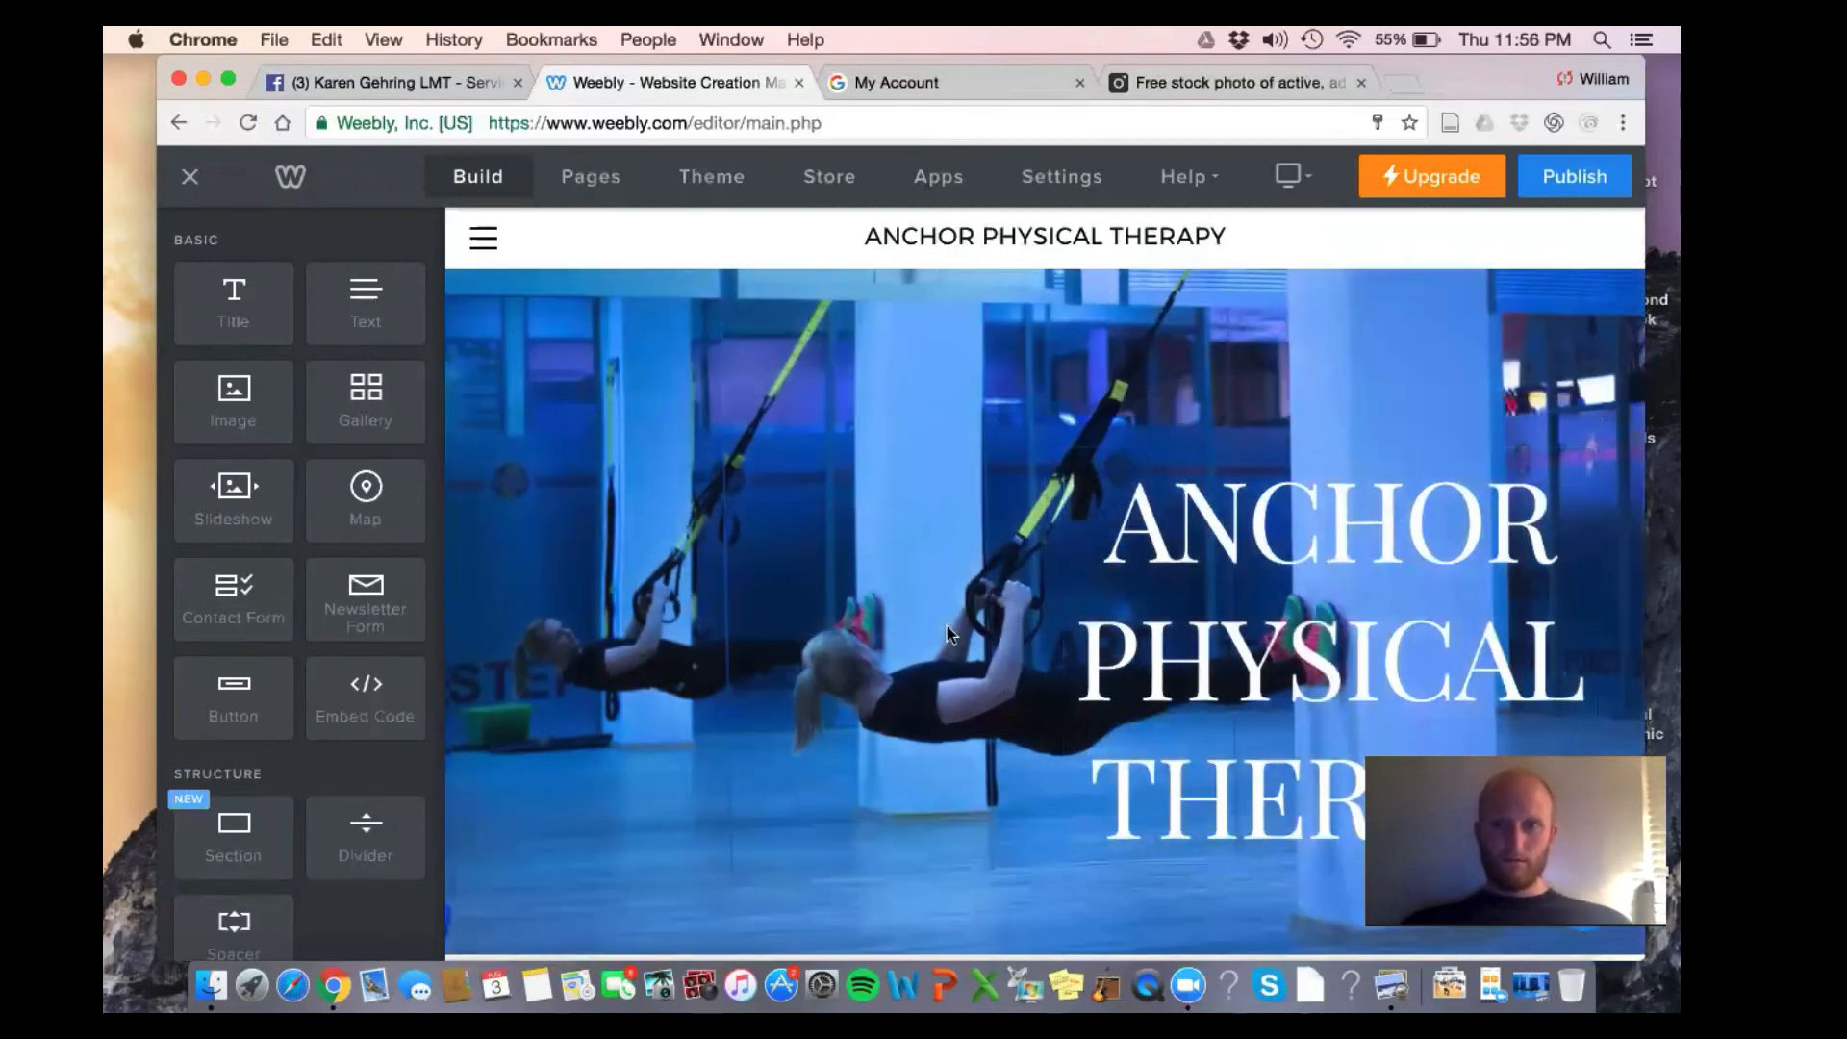
left_click(1020, 432)
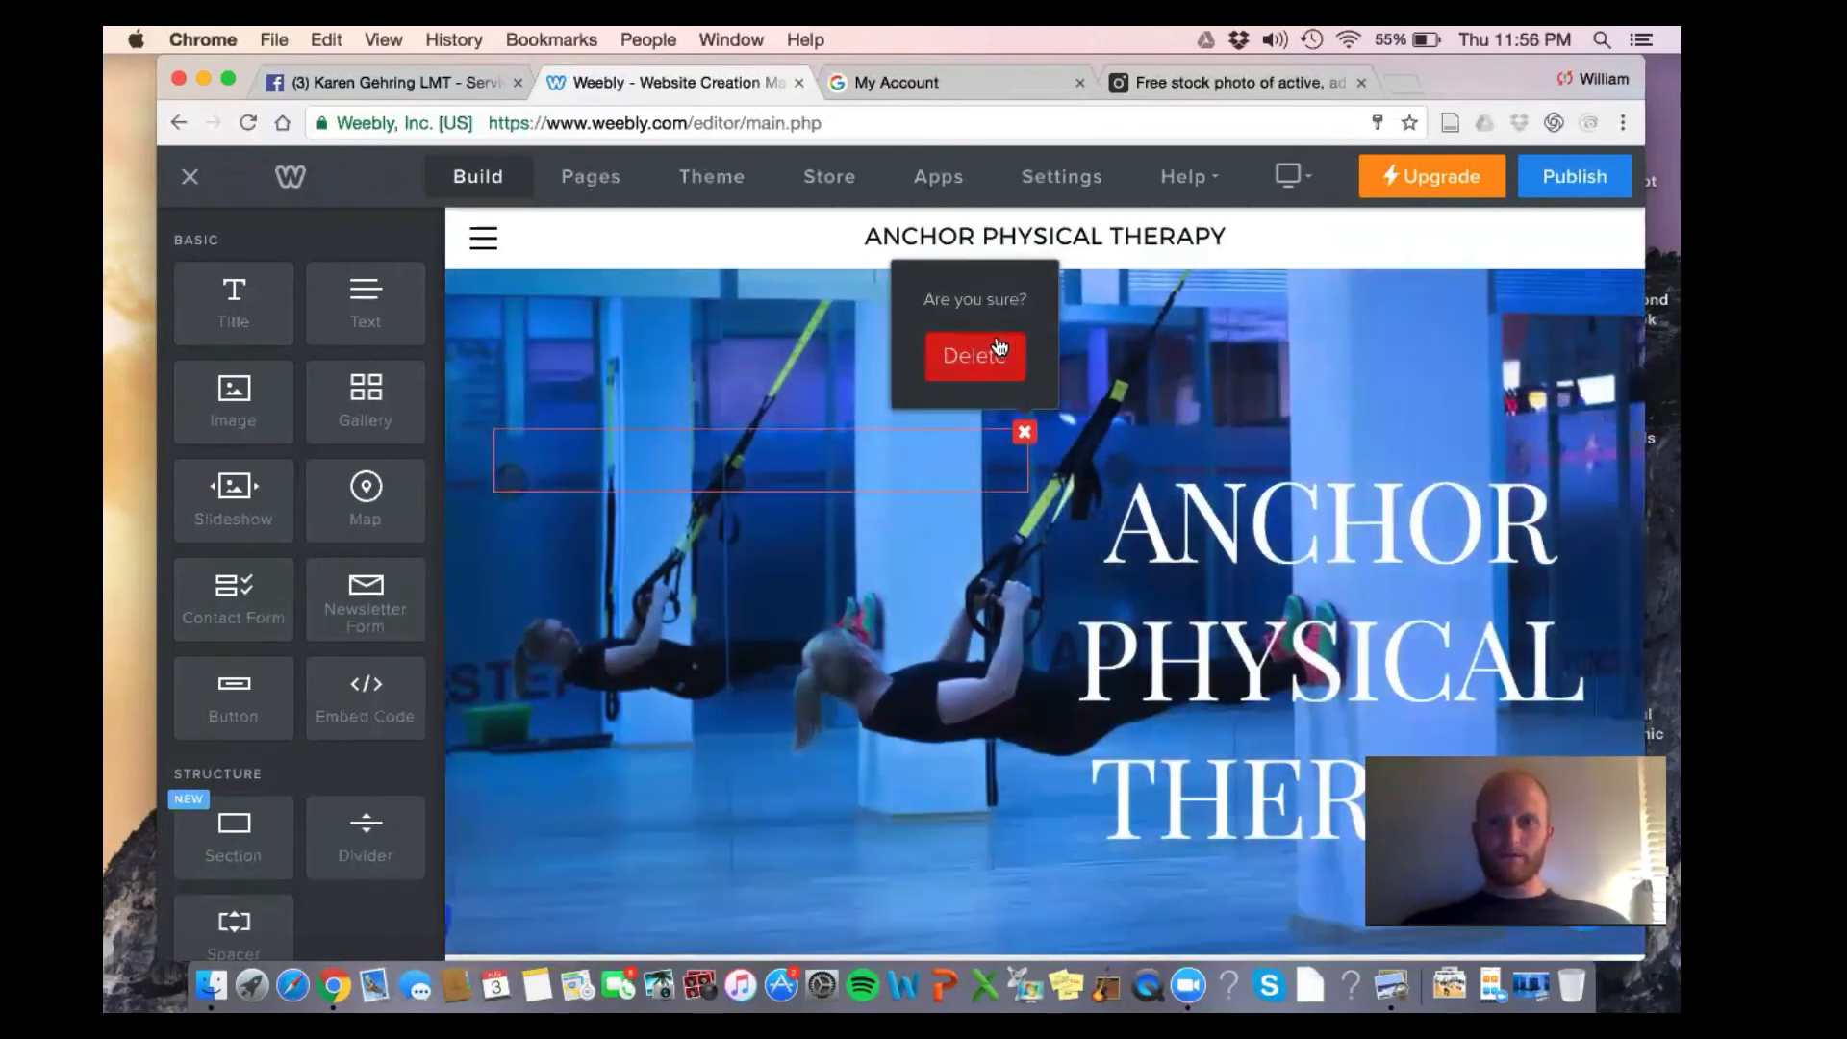
left_click(996, 346)
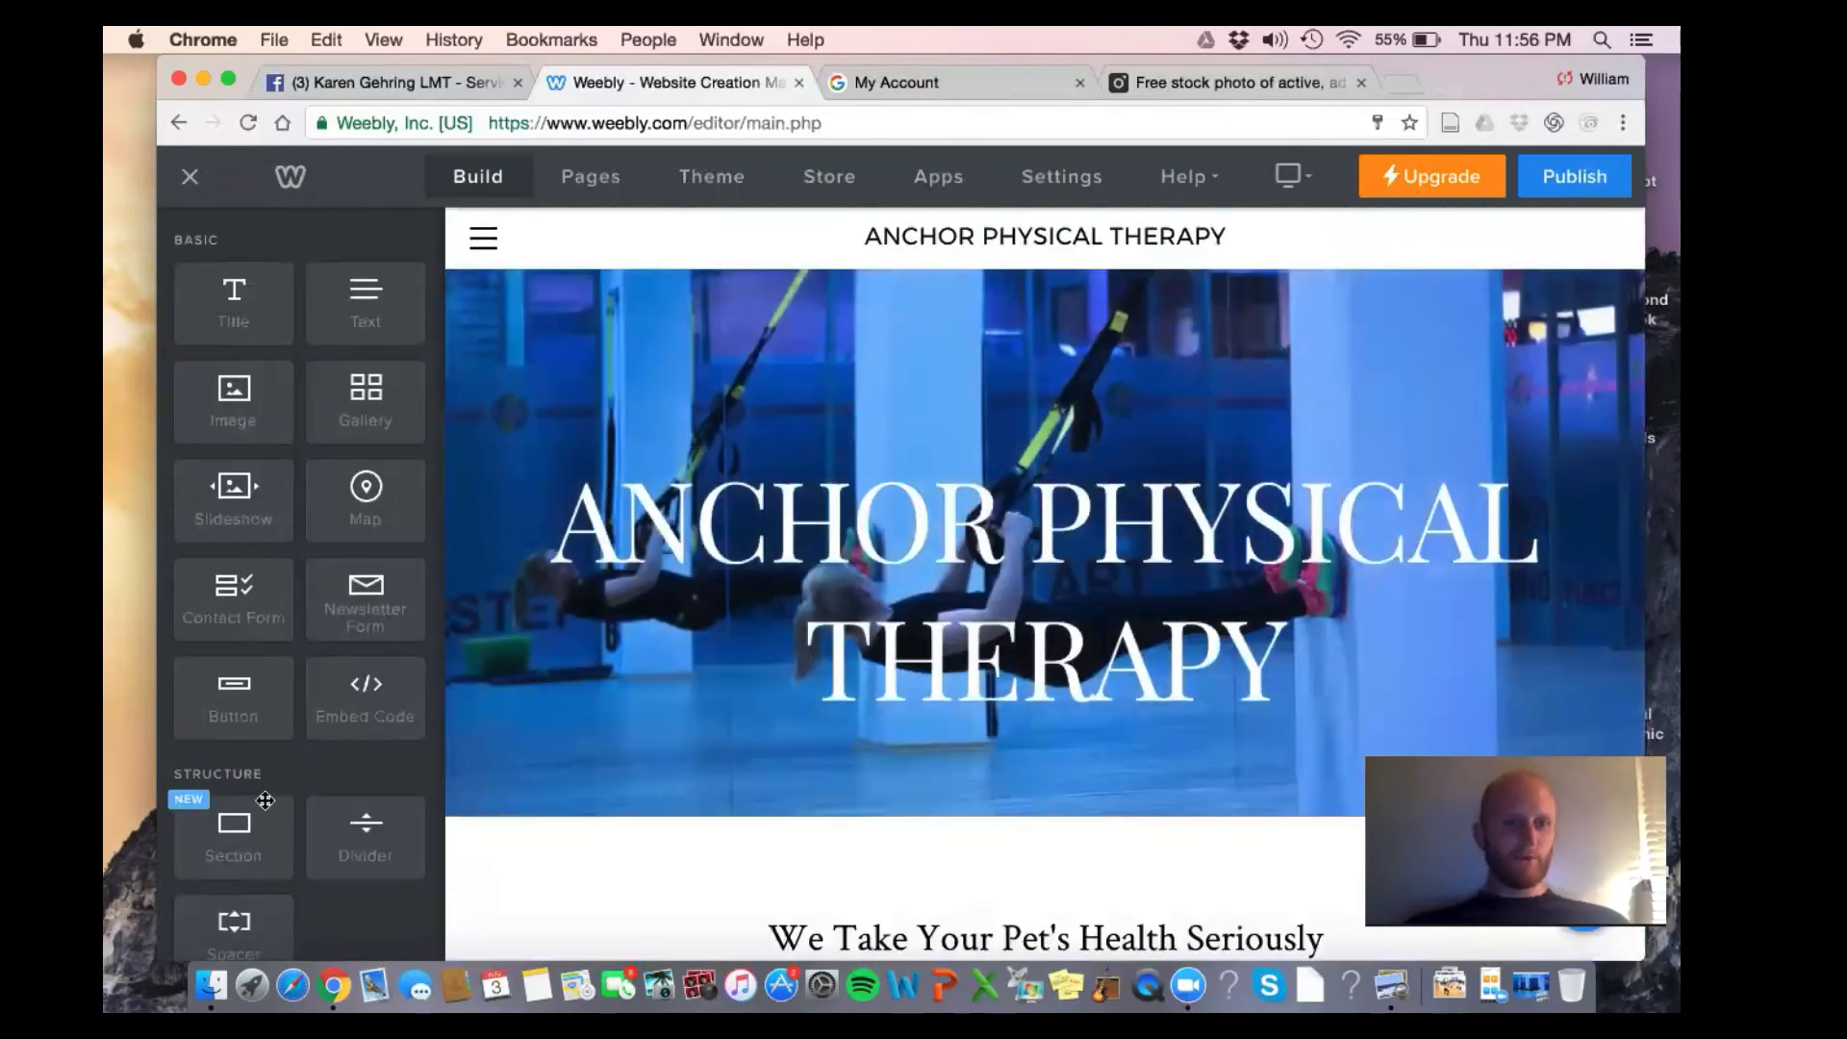
Drag two Spacer elements from Structure into the hero banner below the heading
scroll(342, 790, "down", 1)
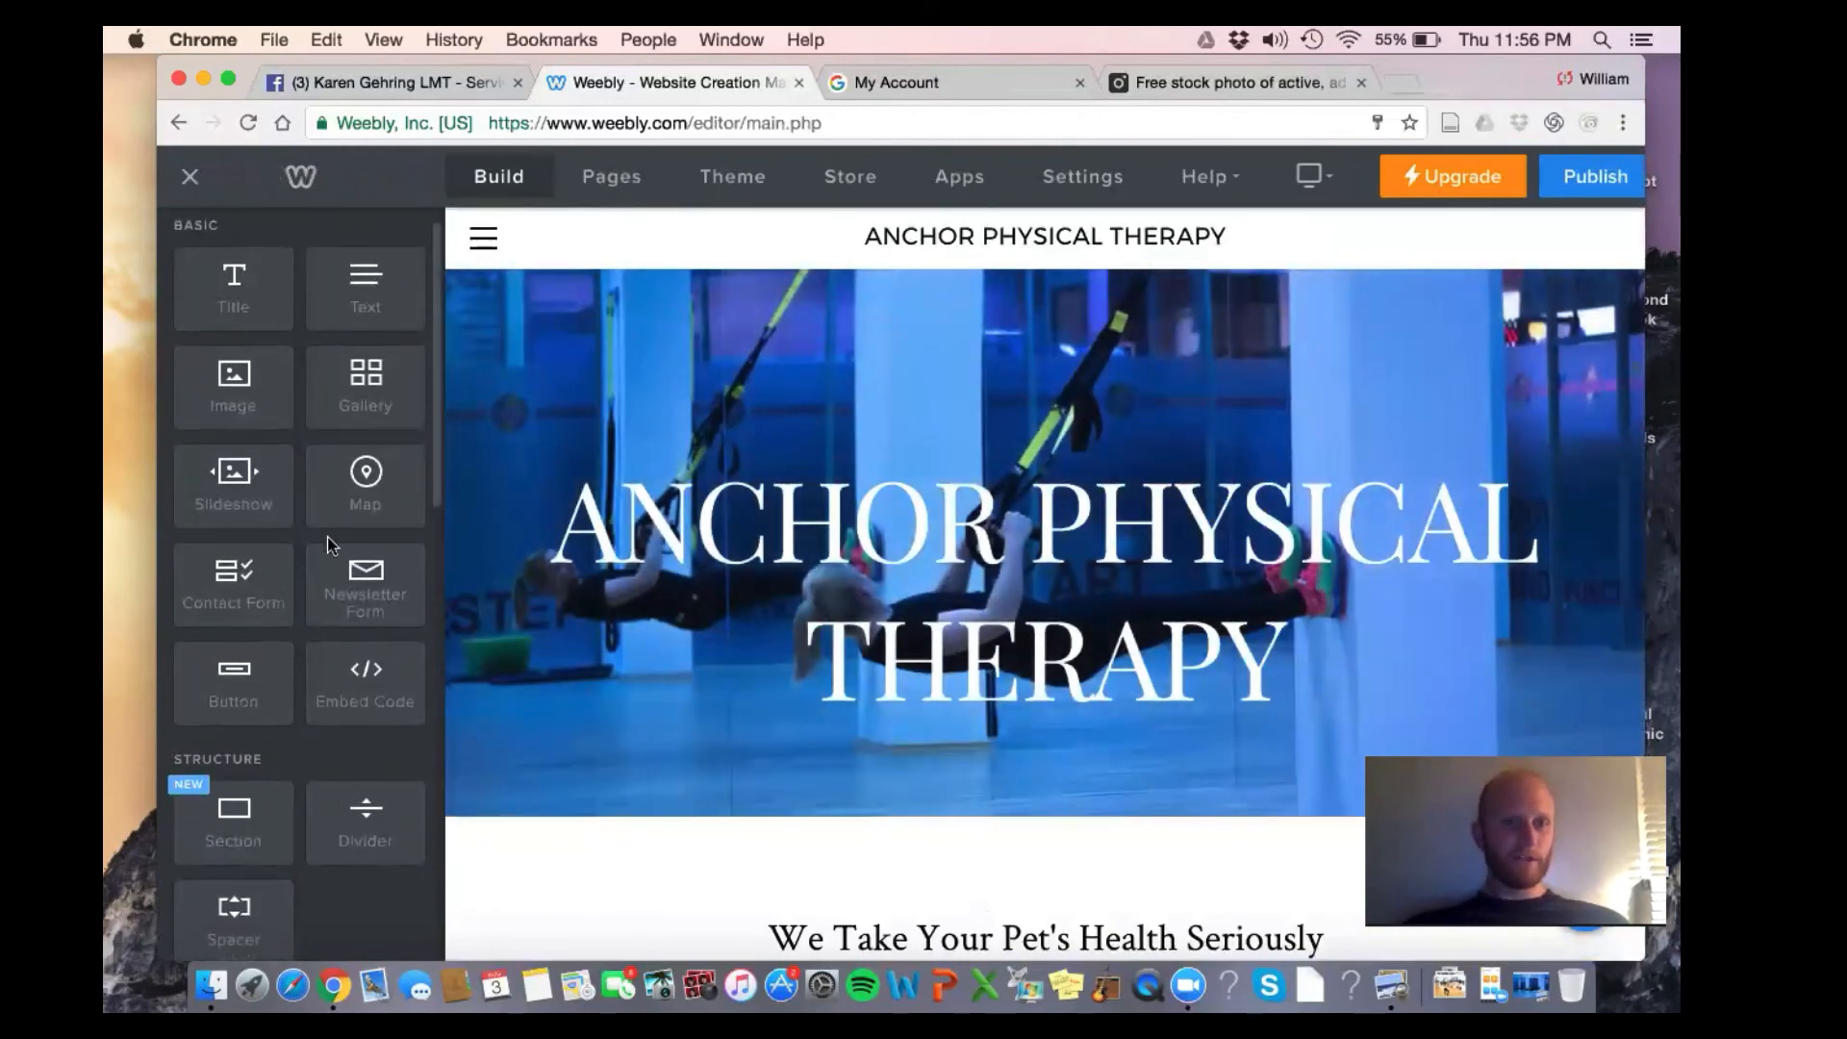
scroll(330, 545, "down", 5)
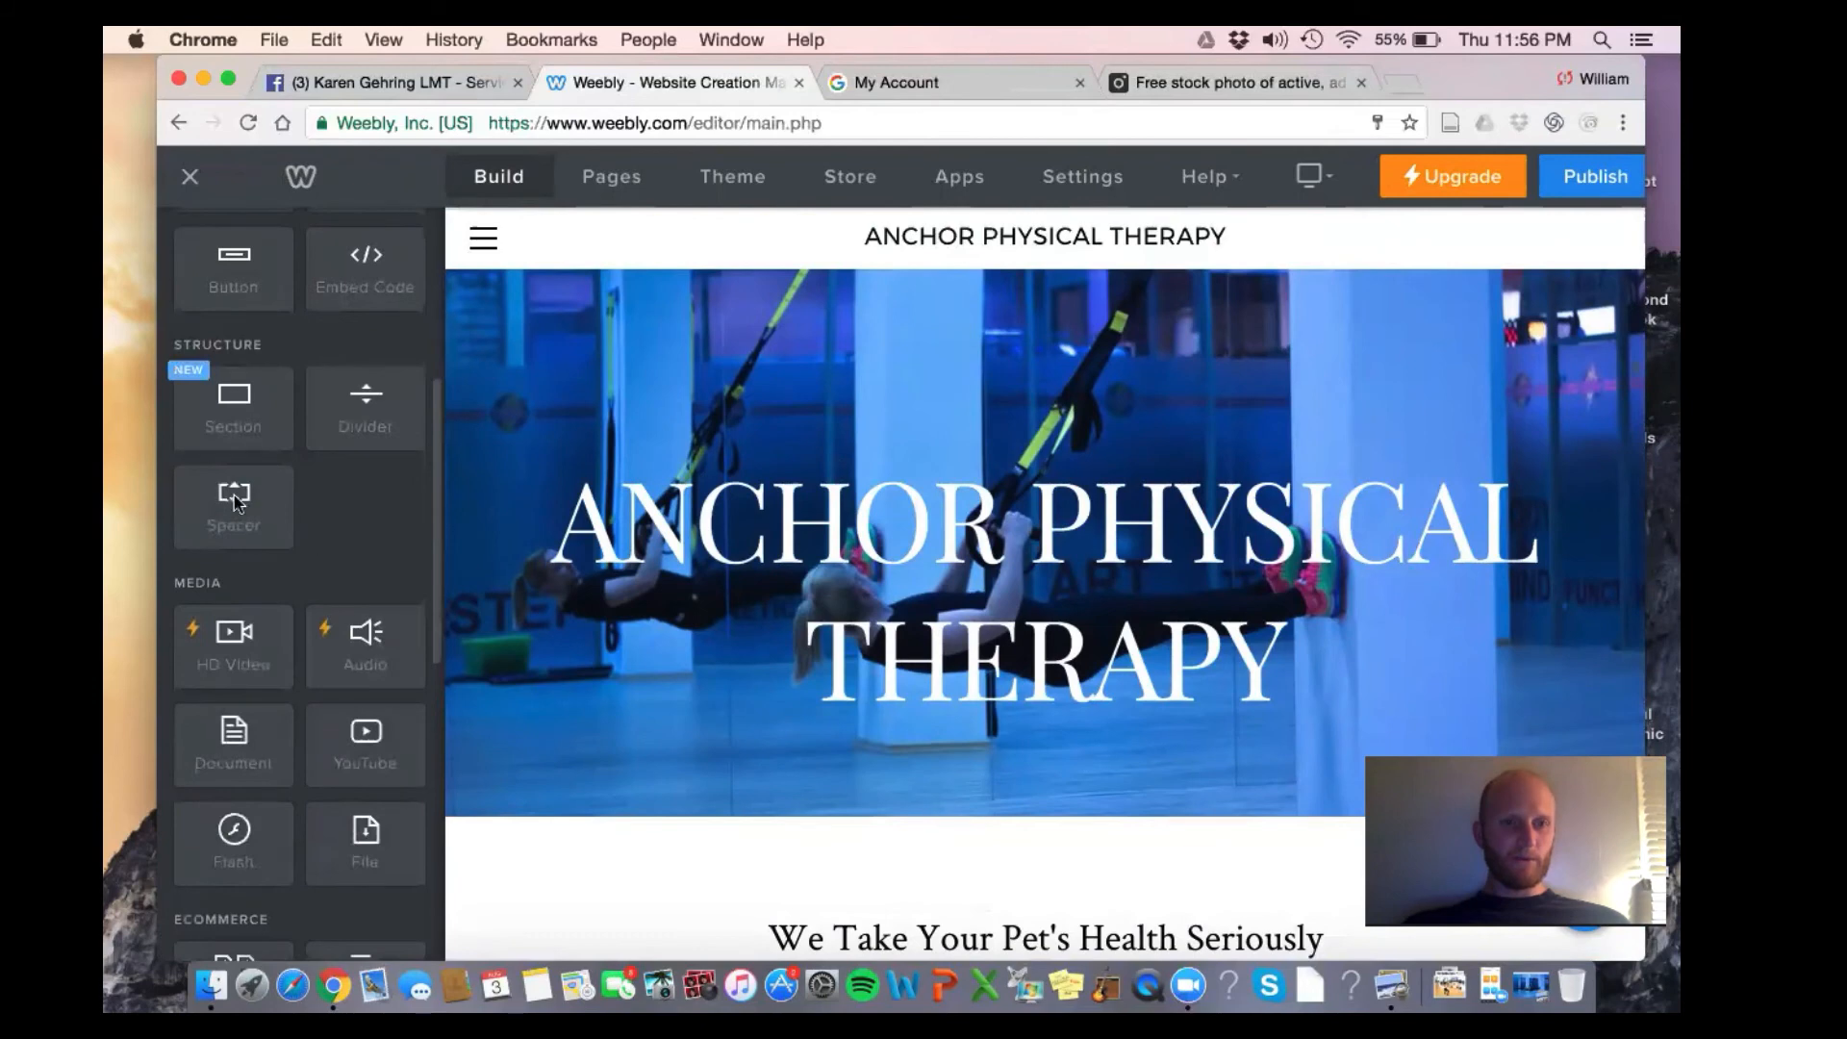
left_click_drag(234, 502, 966, 688)
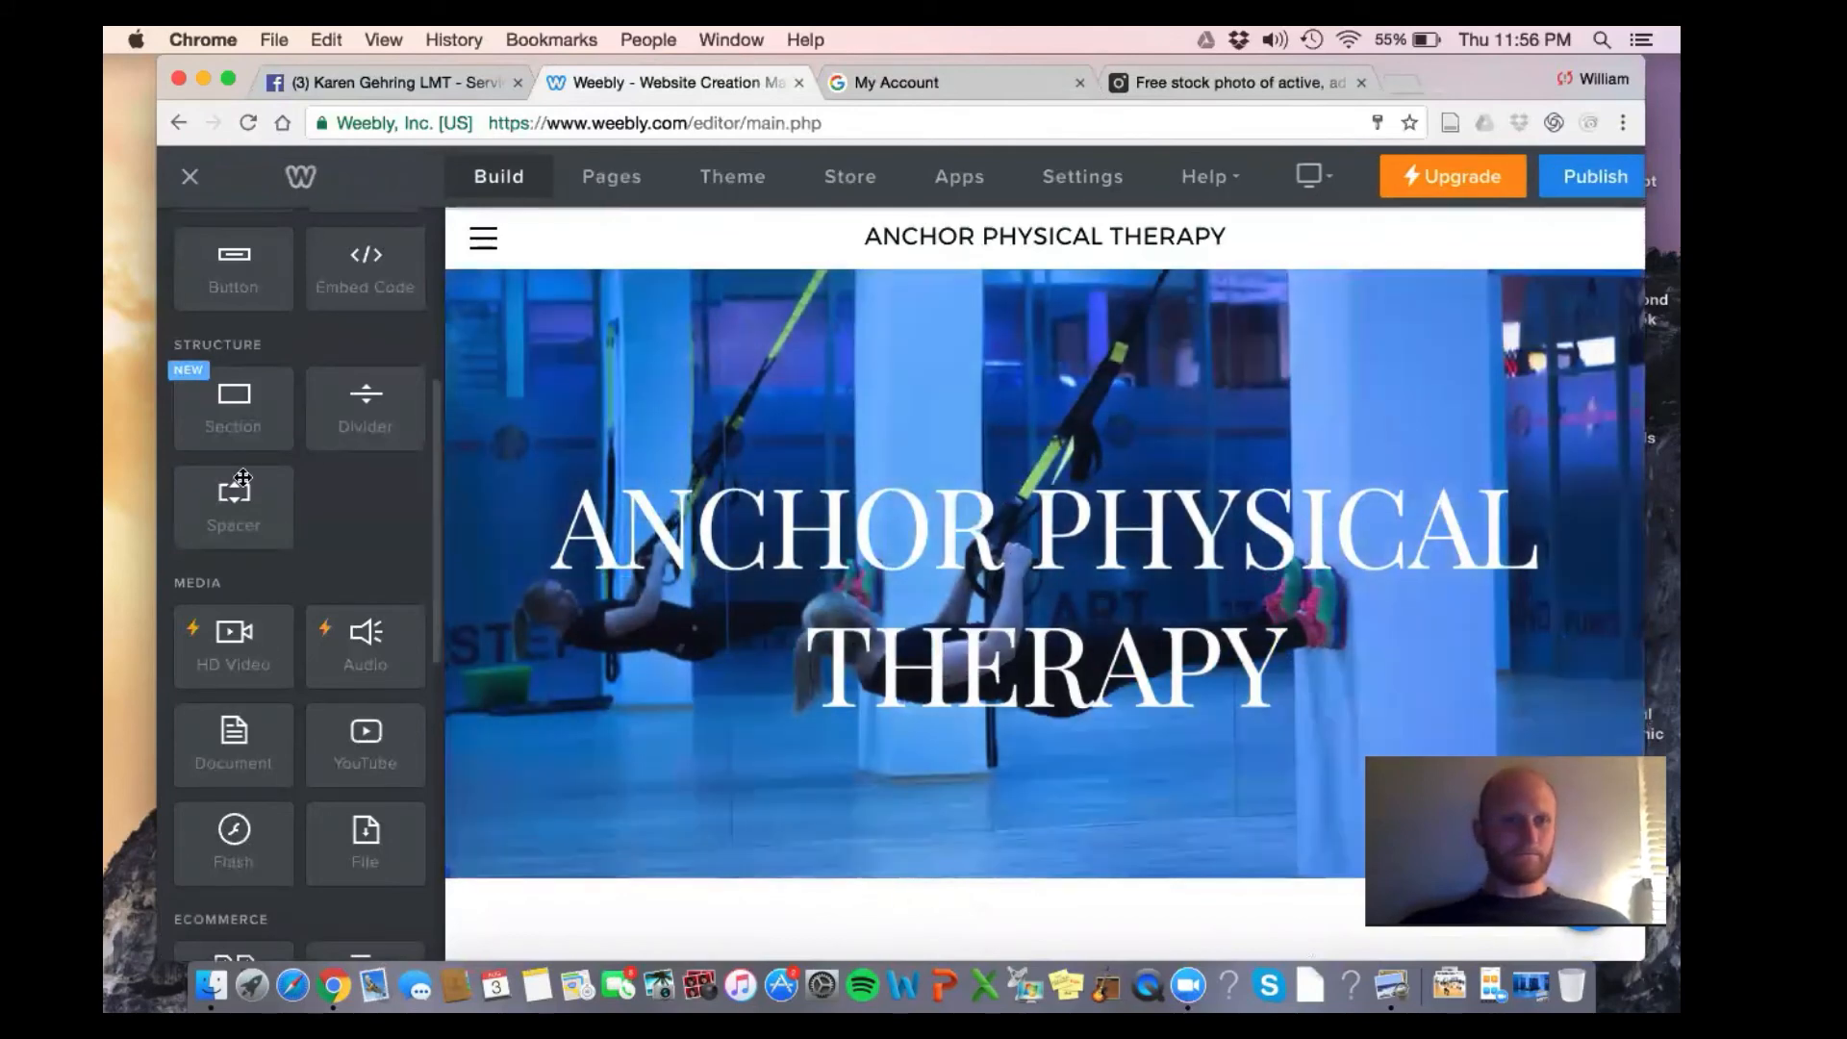
left_click_drag(243, 476, 1076, 691)
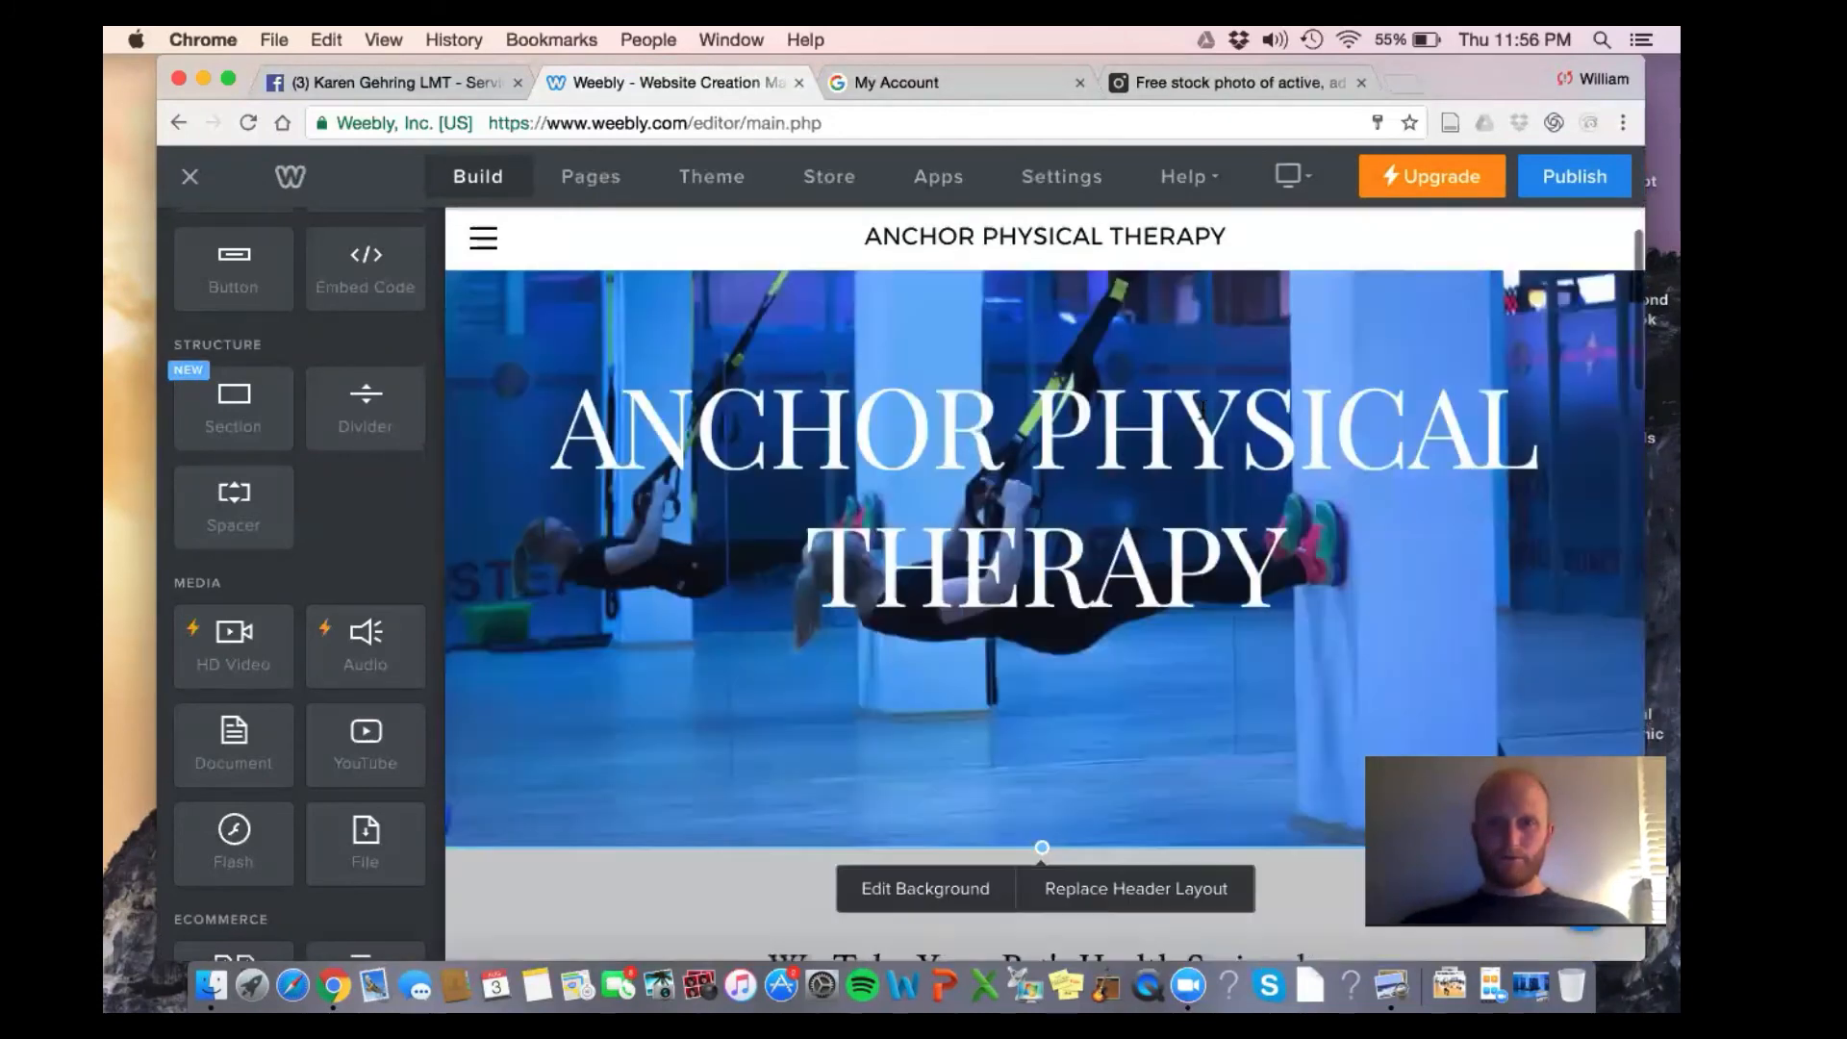
Move the hero background photo about 100 px lower in the Image Editor and save
scroll(1106, 462, "down", 5)
left_click(914, 546)
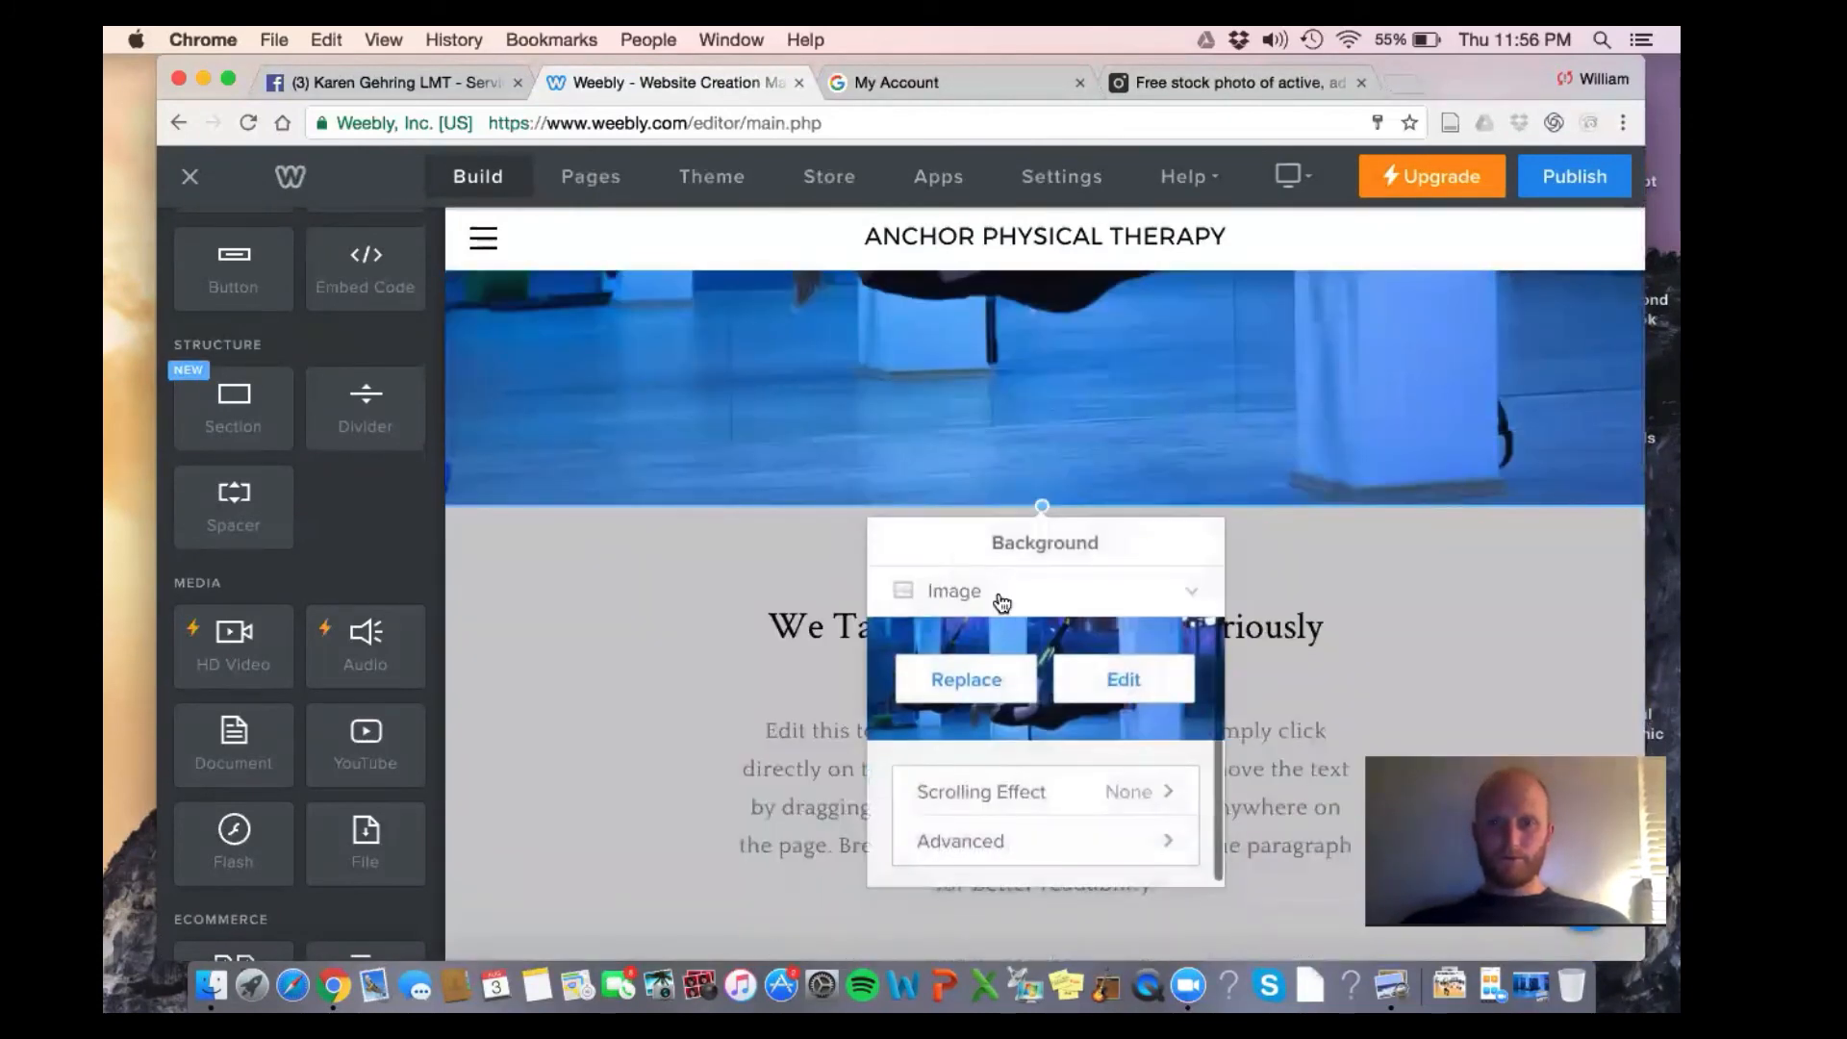
left_click(1125, 679)
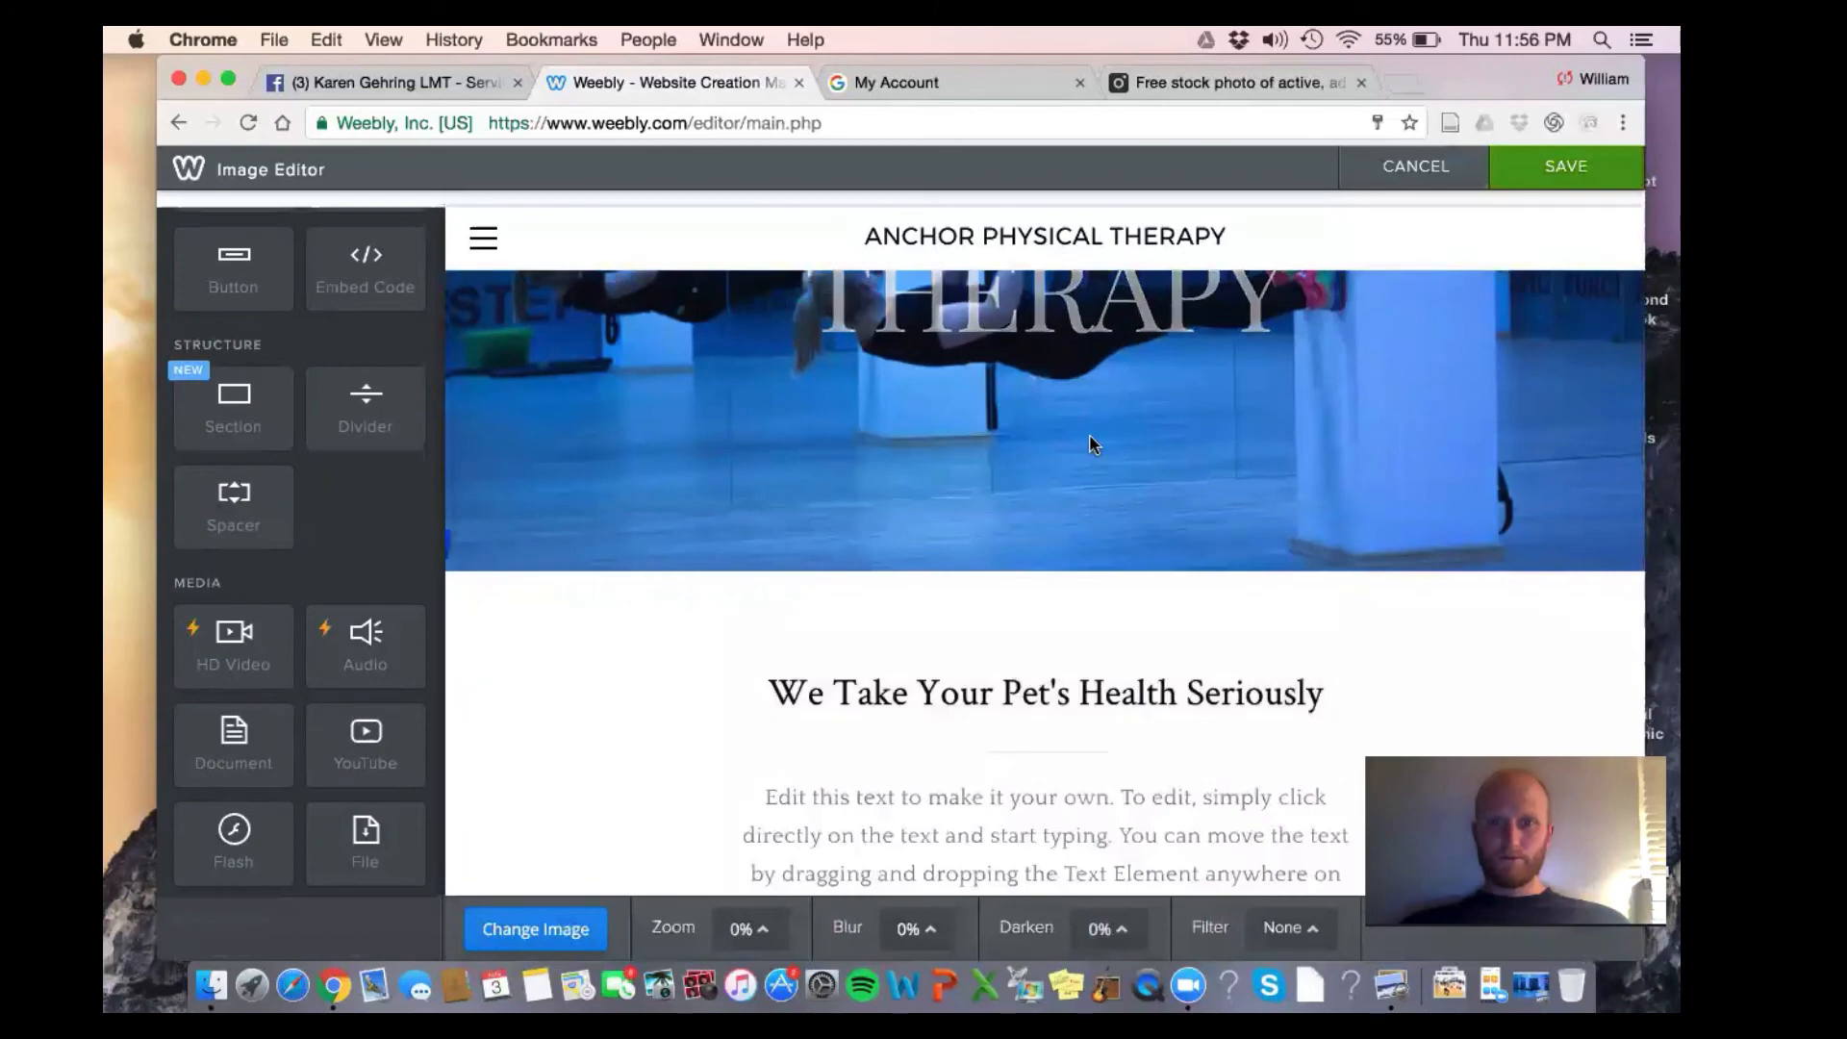
scroll(1103, 569, "down", 2)
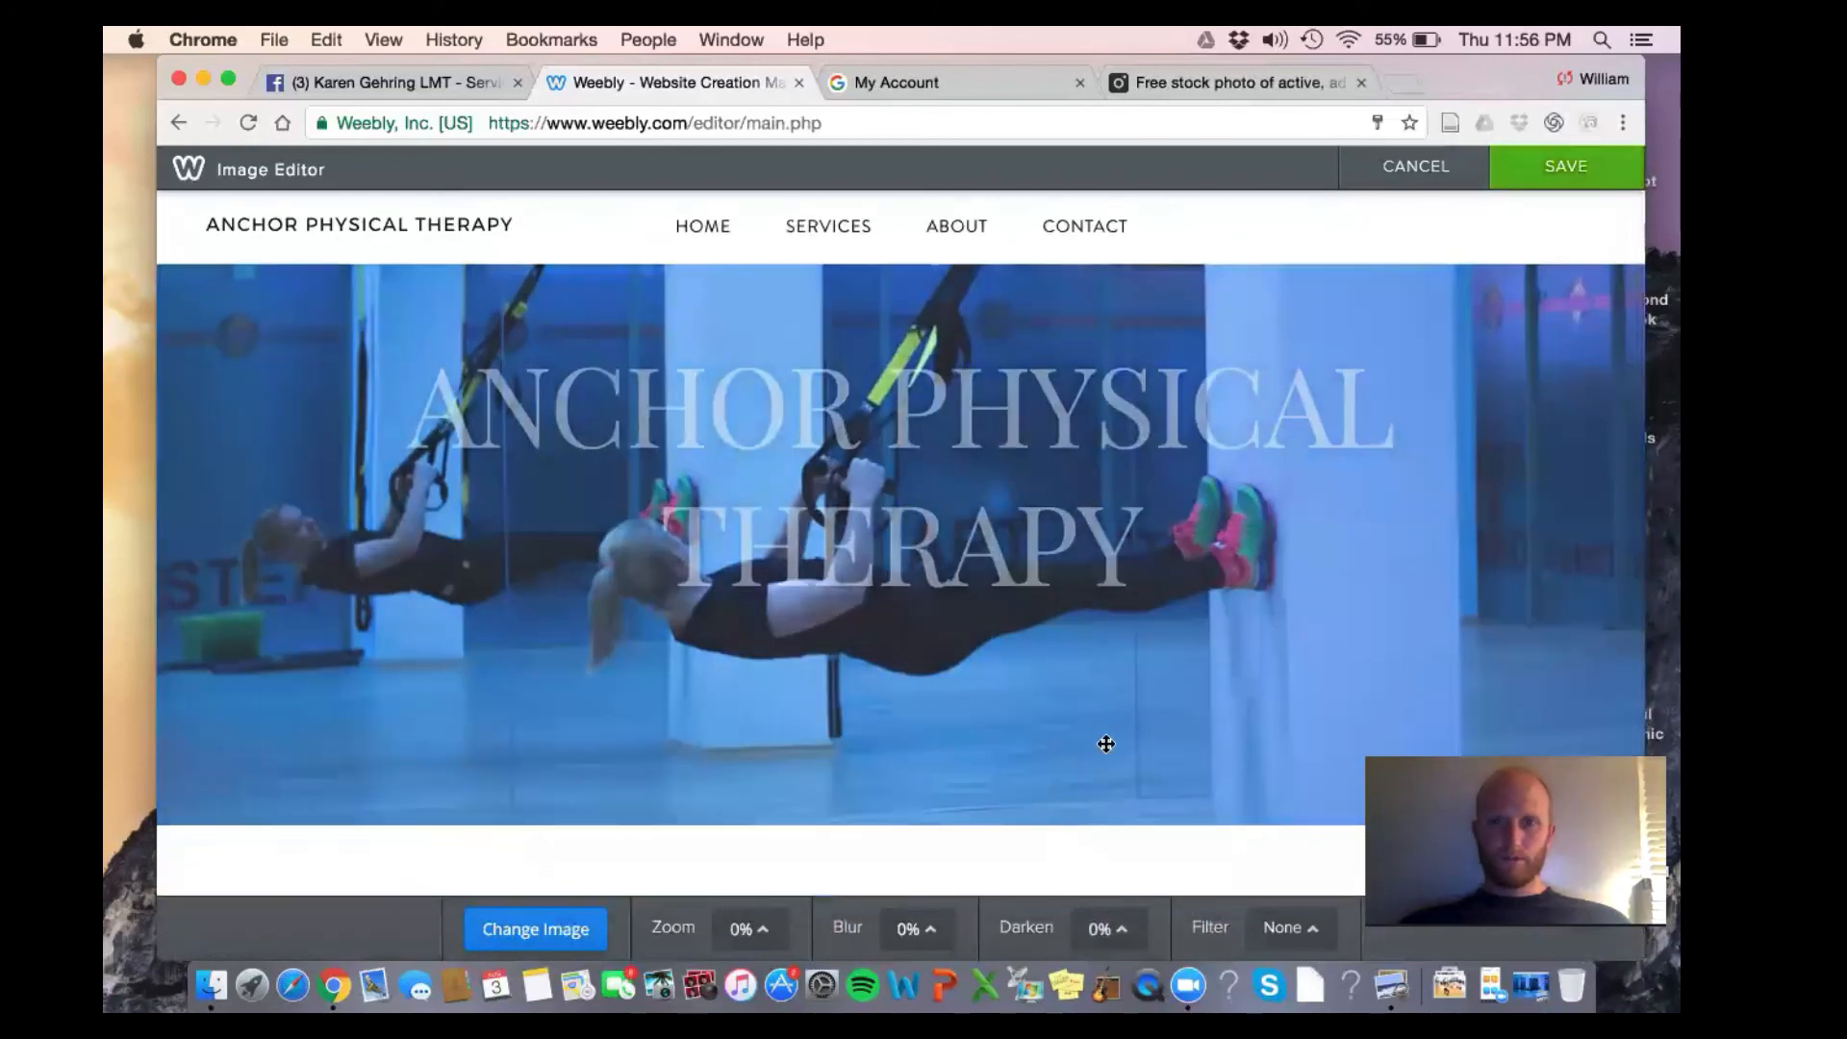
left_click_drag(1106, 744, 1106, 829)
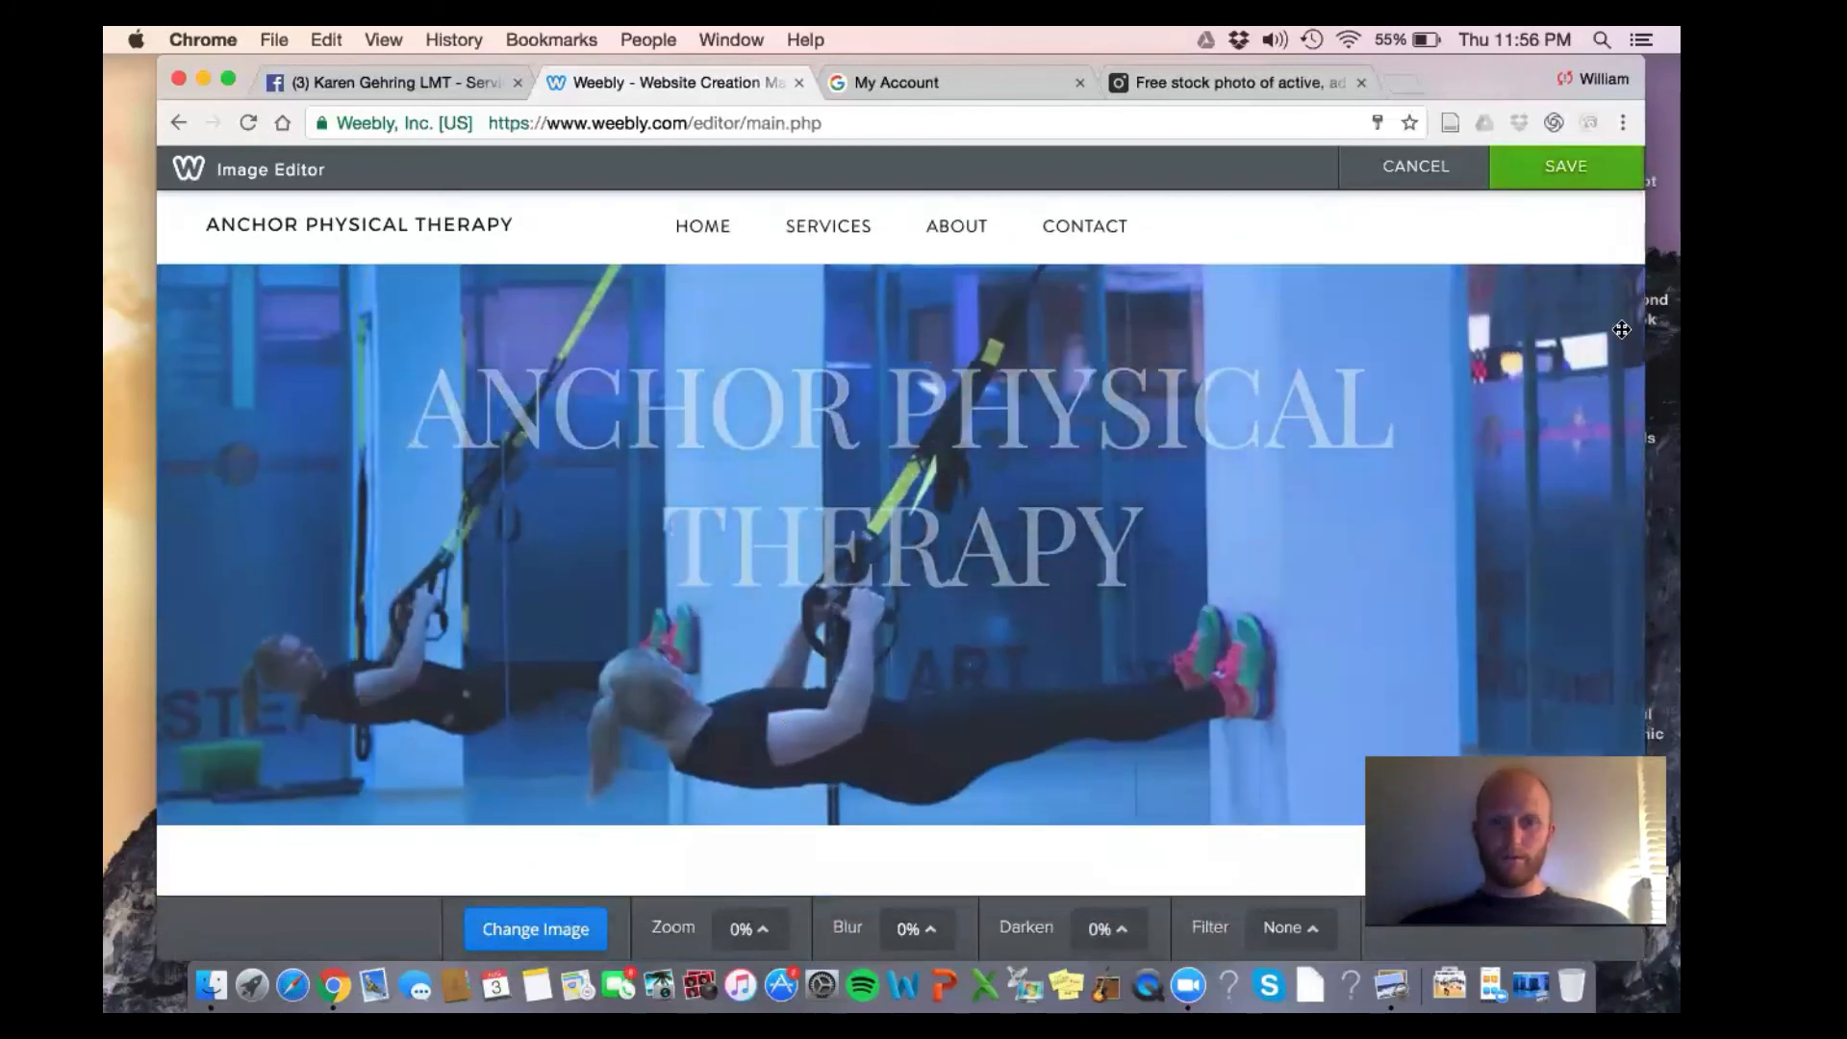
left_click(1542, 179)
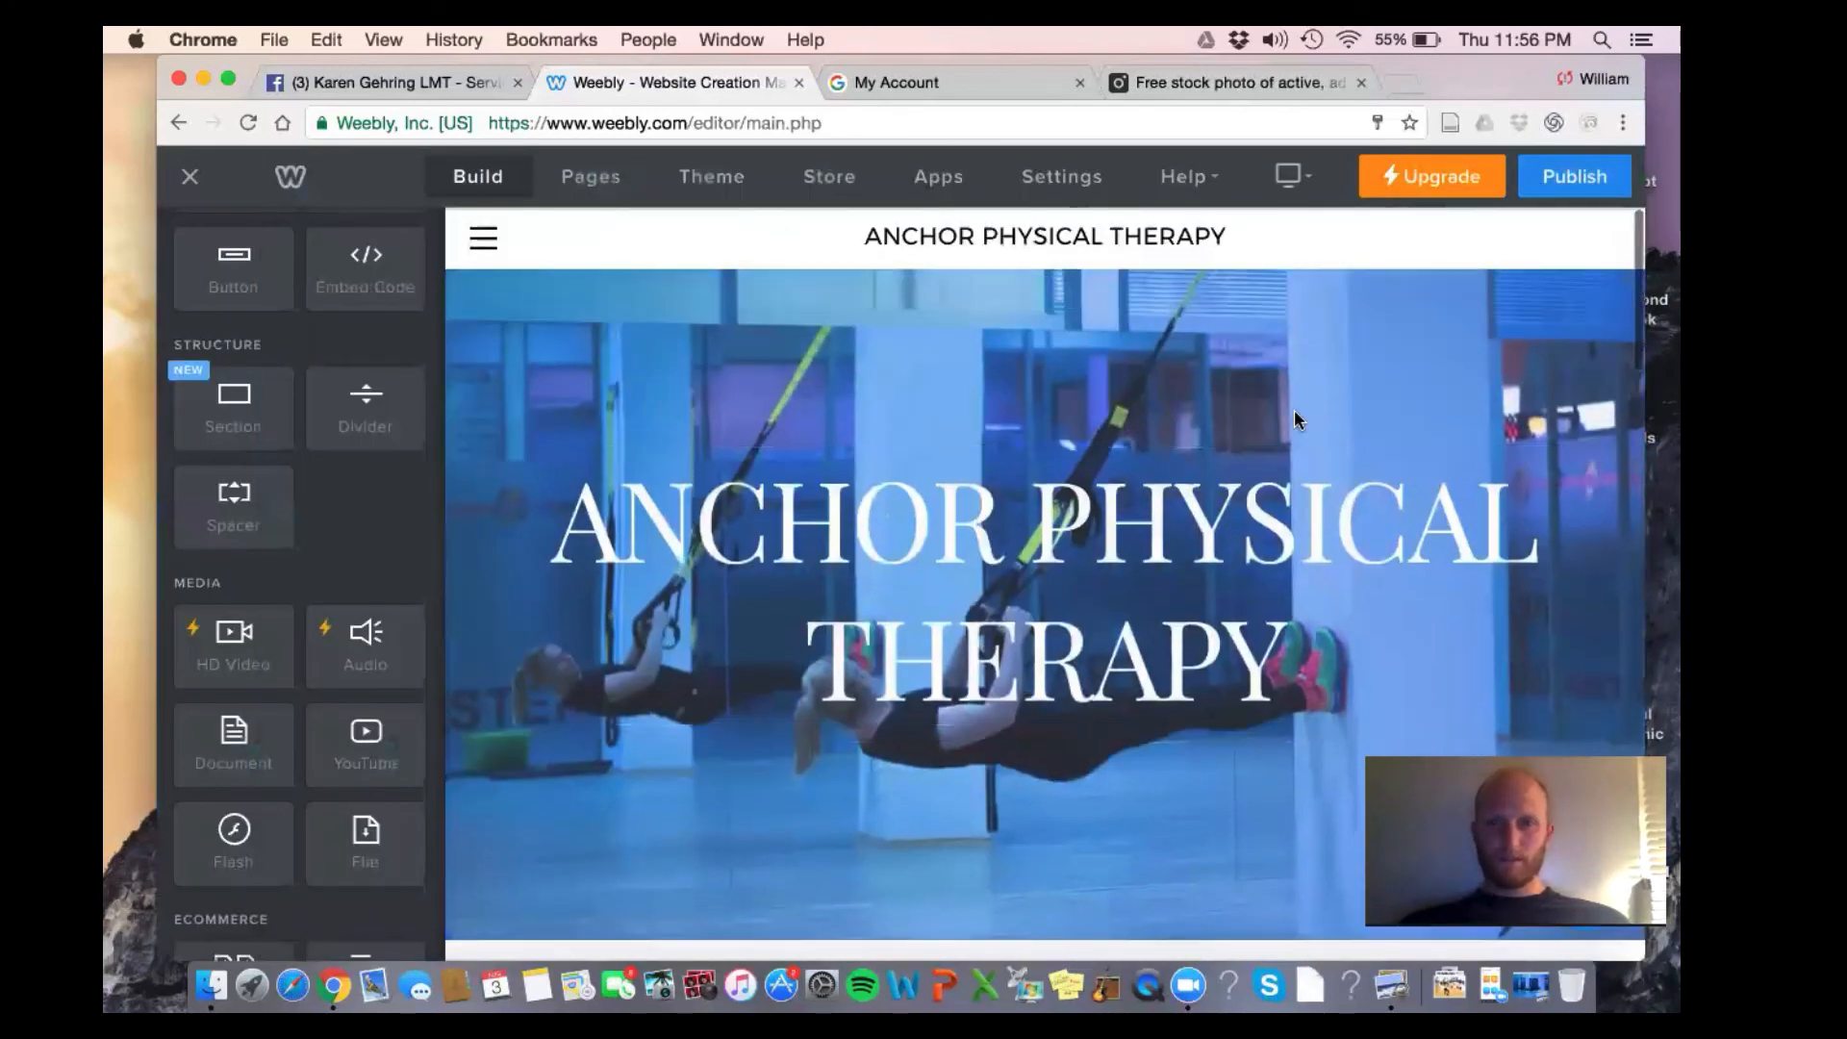
Replace the hero heading text with ANCHOR PT
left_click(1316, 591)
triple_click(1316, 591)
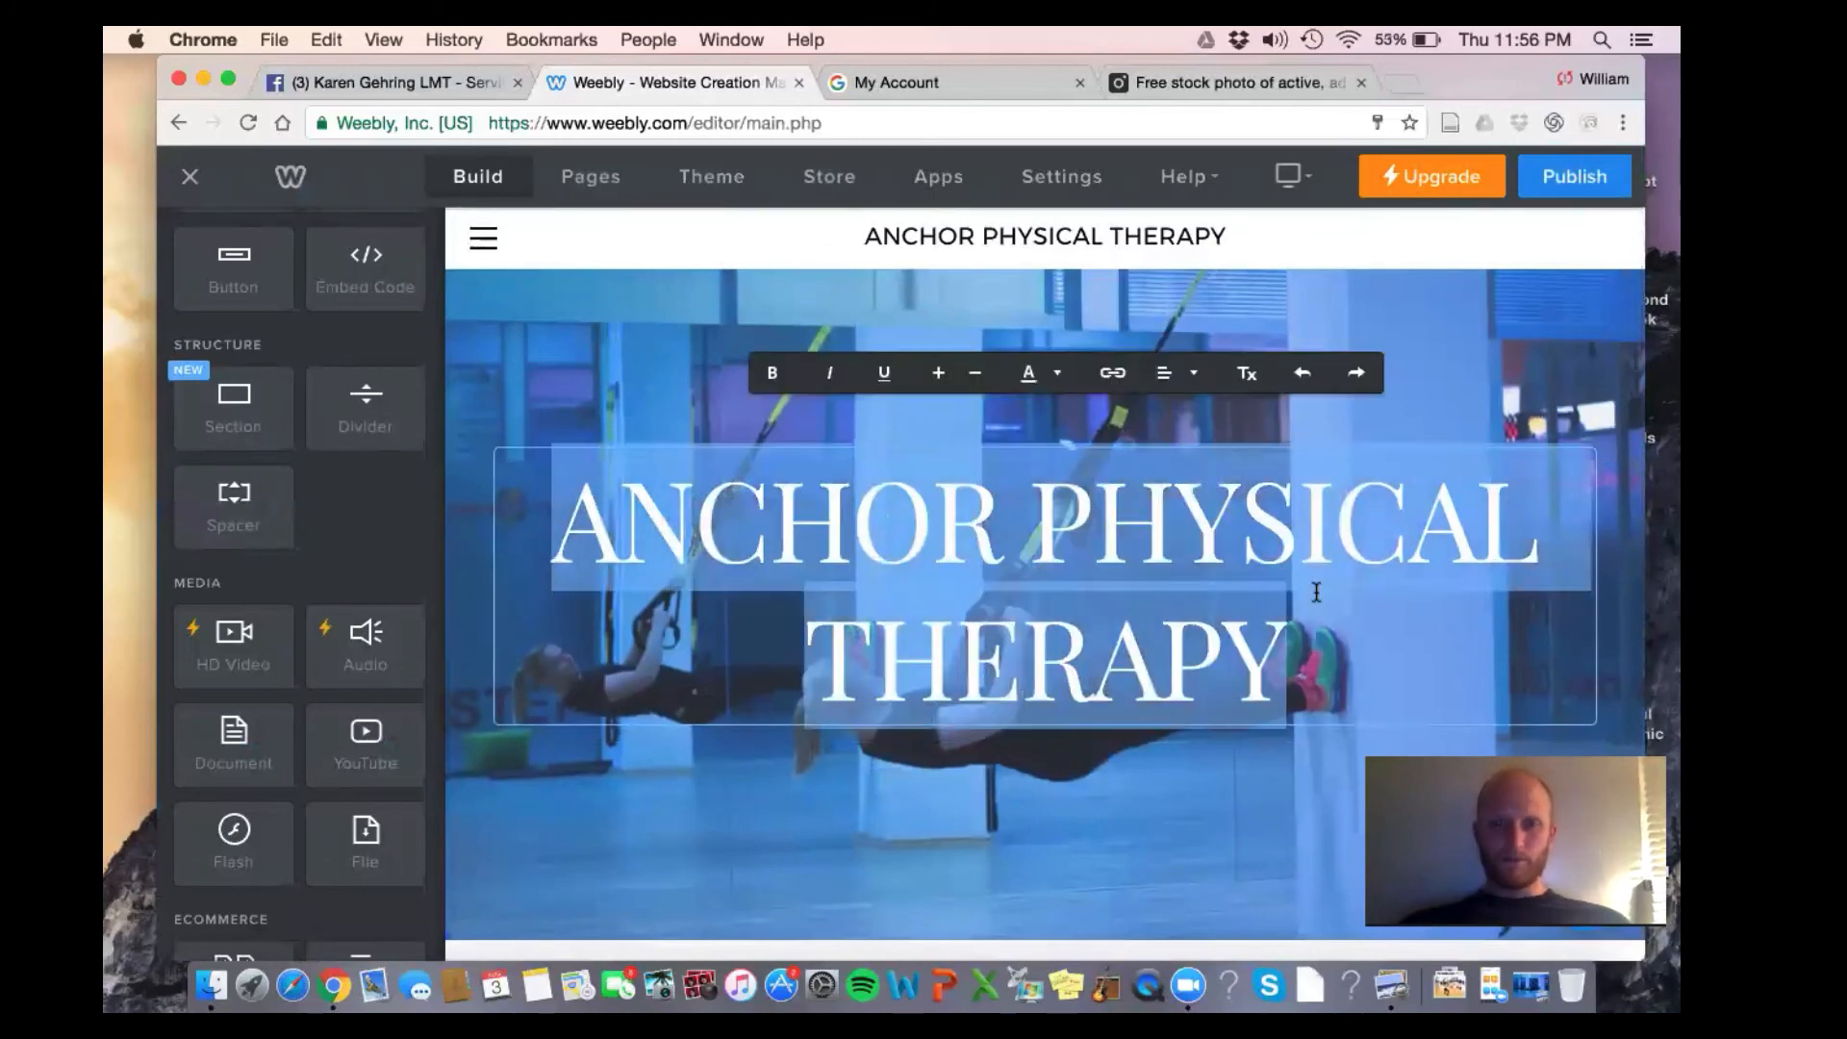
type("ANCHOR PT")
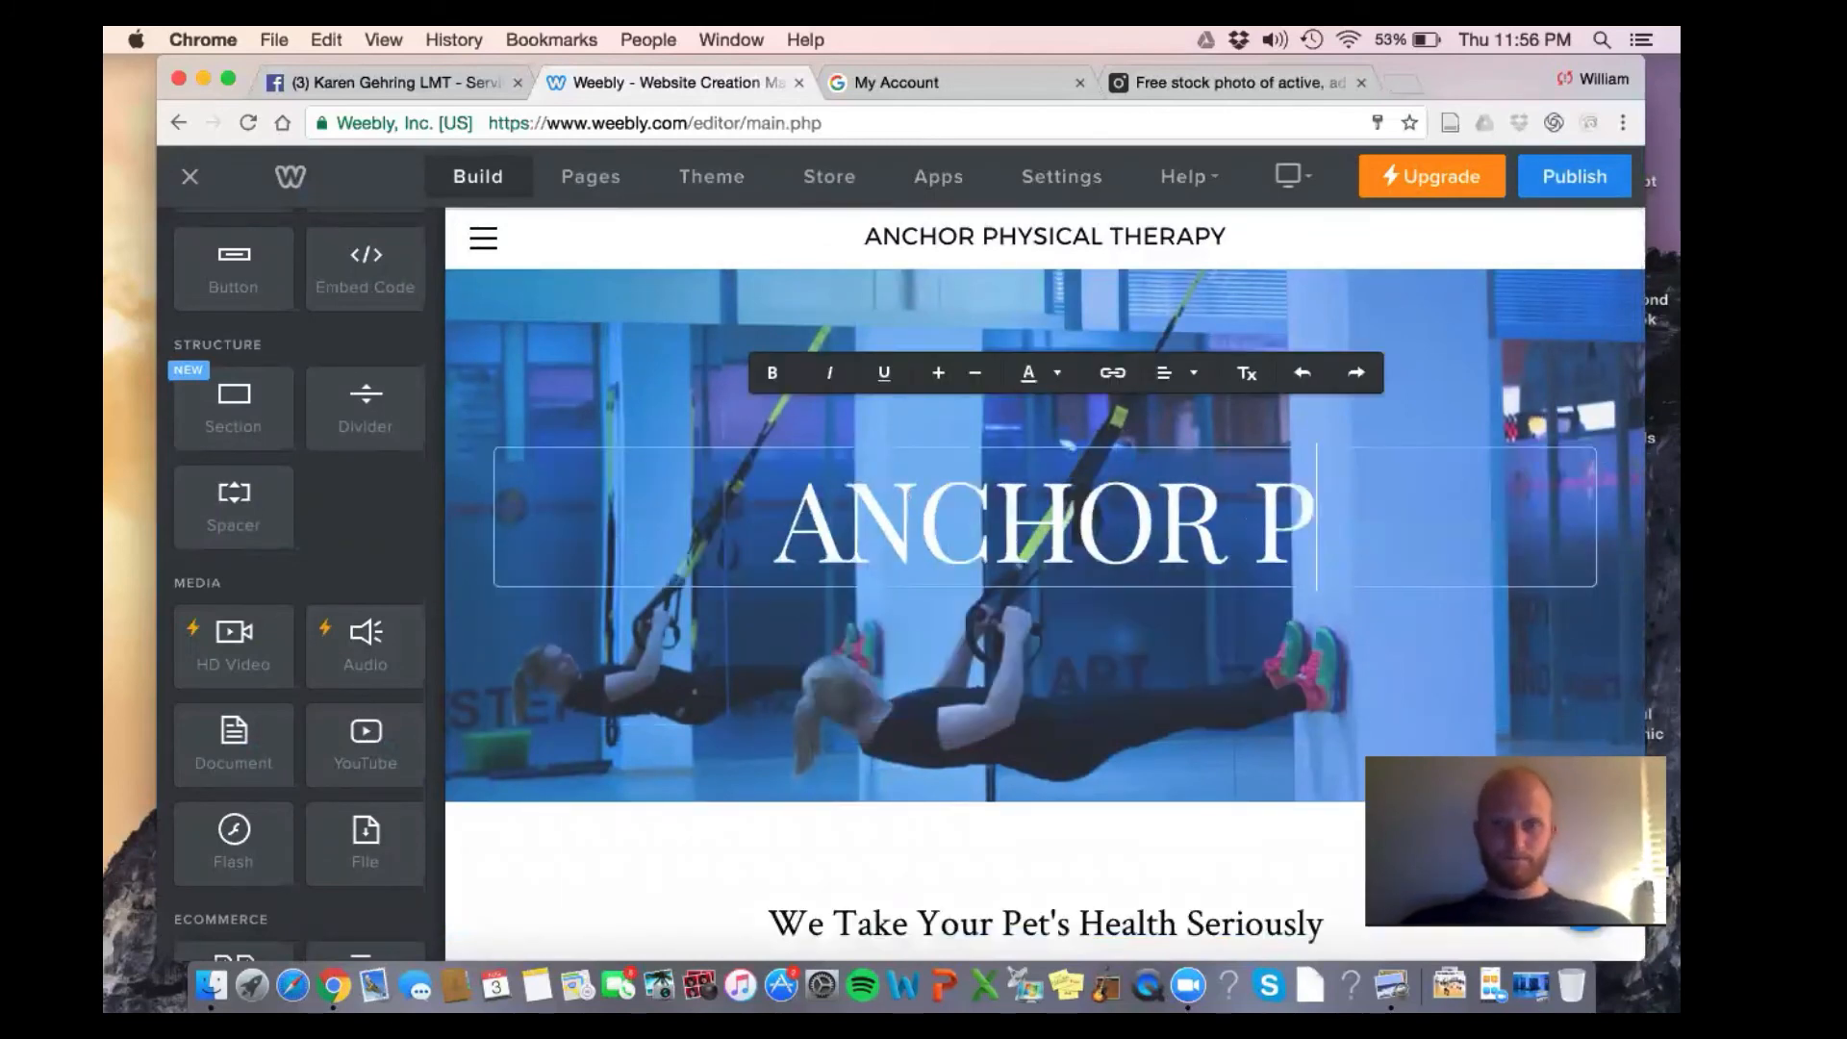
left_click(966, 251)
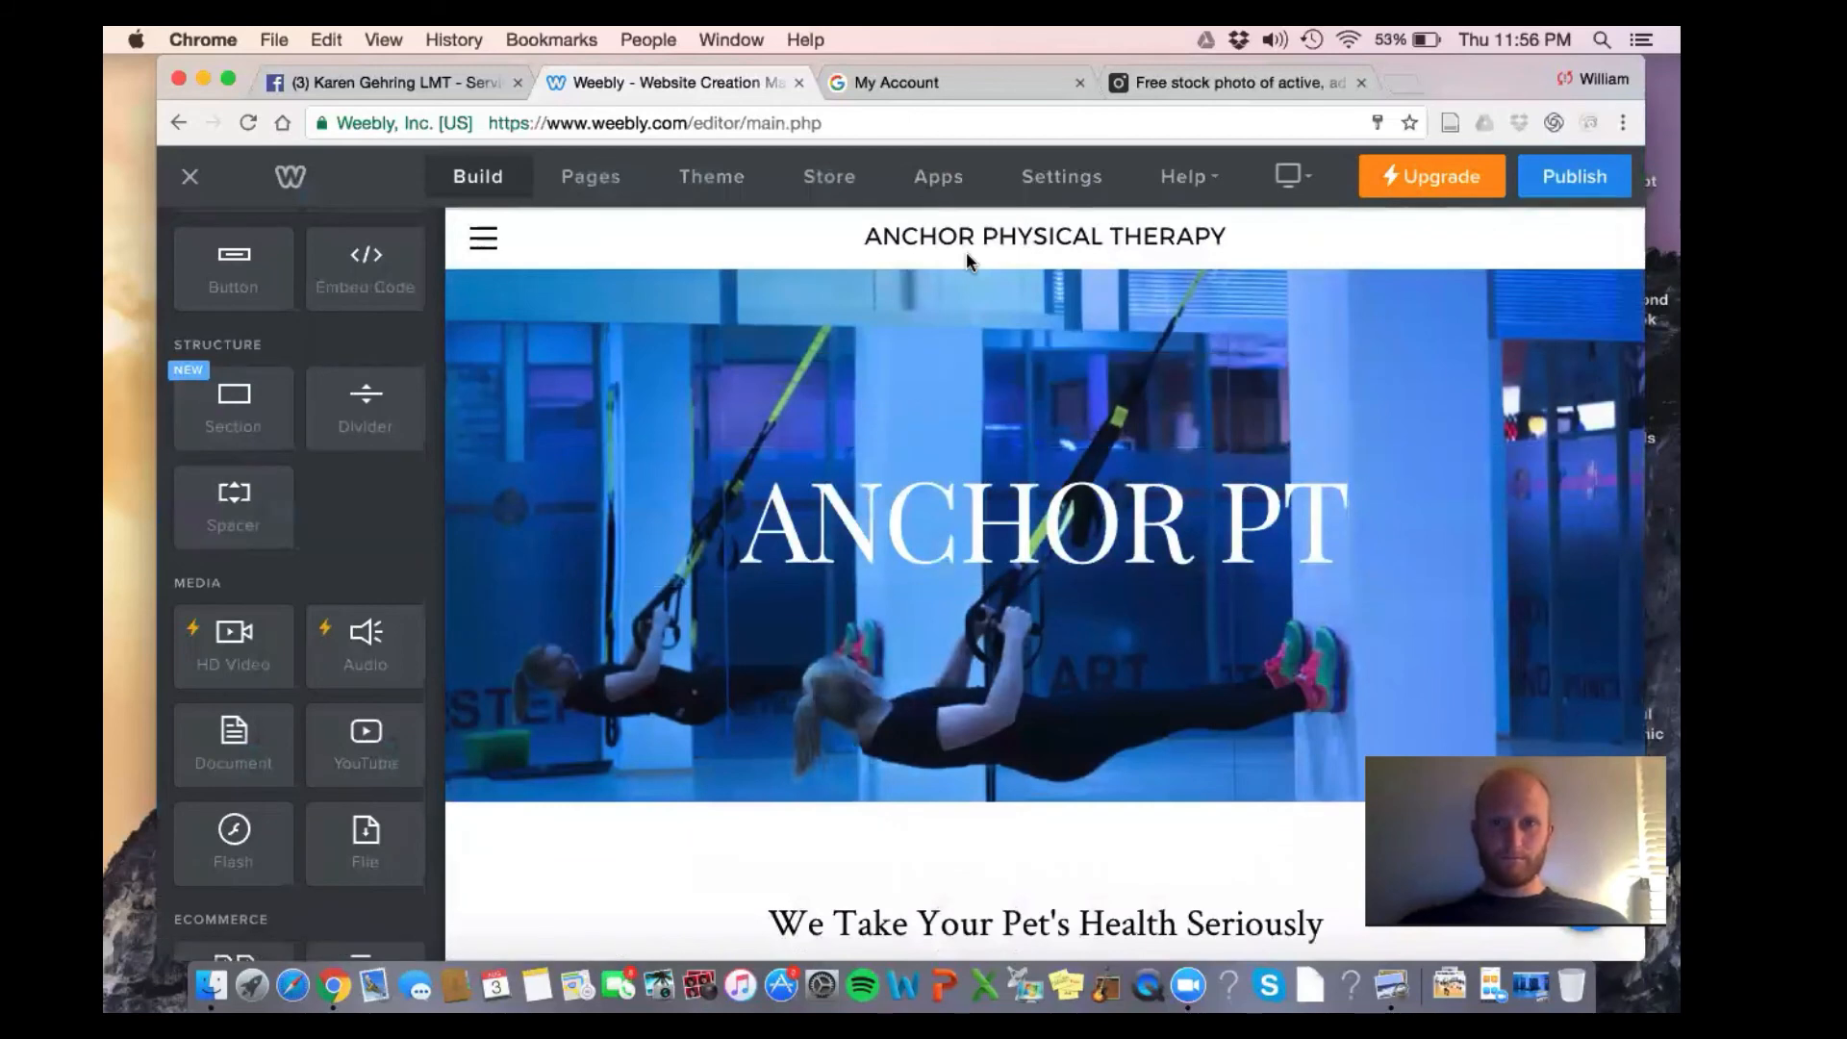
scroll(1254, 306, "down", 2)
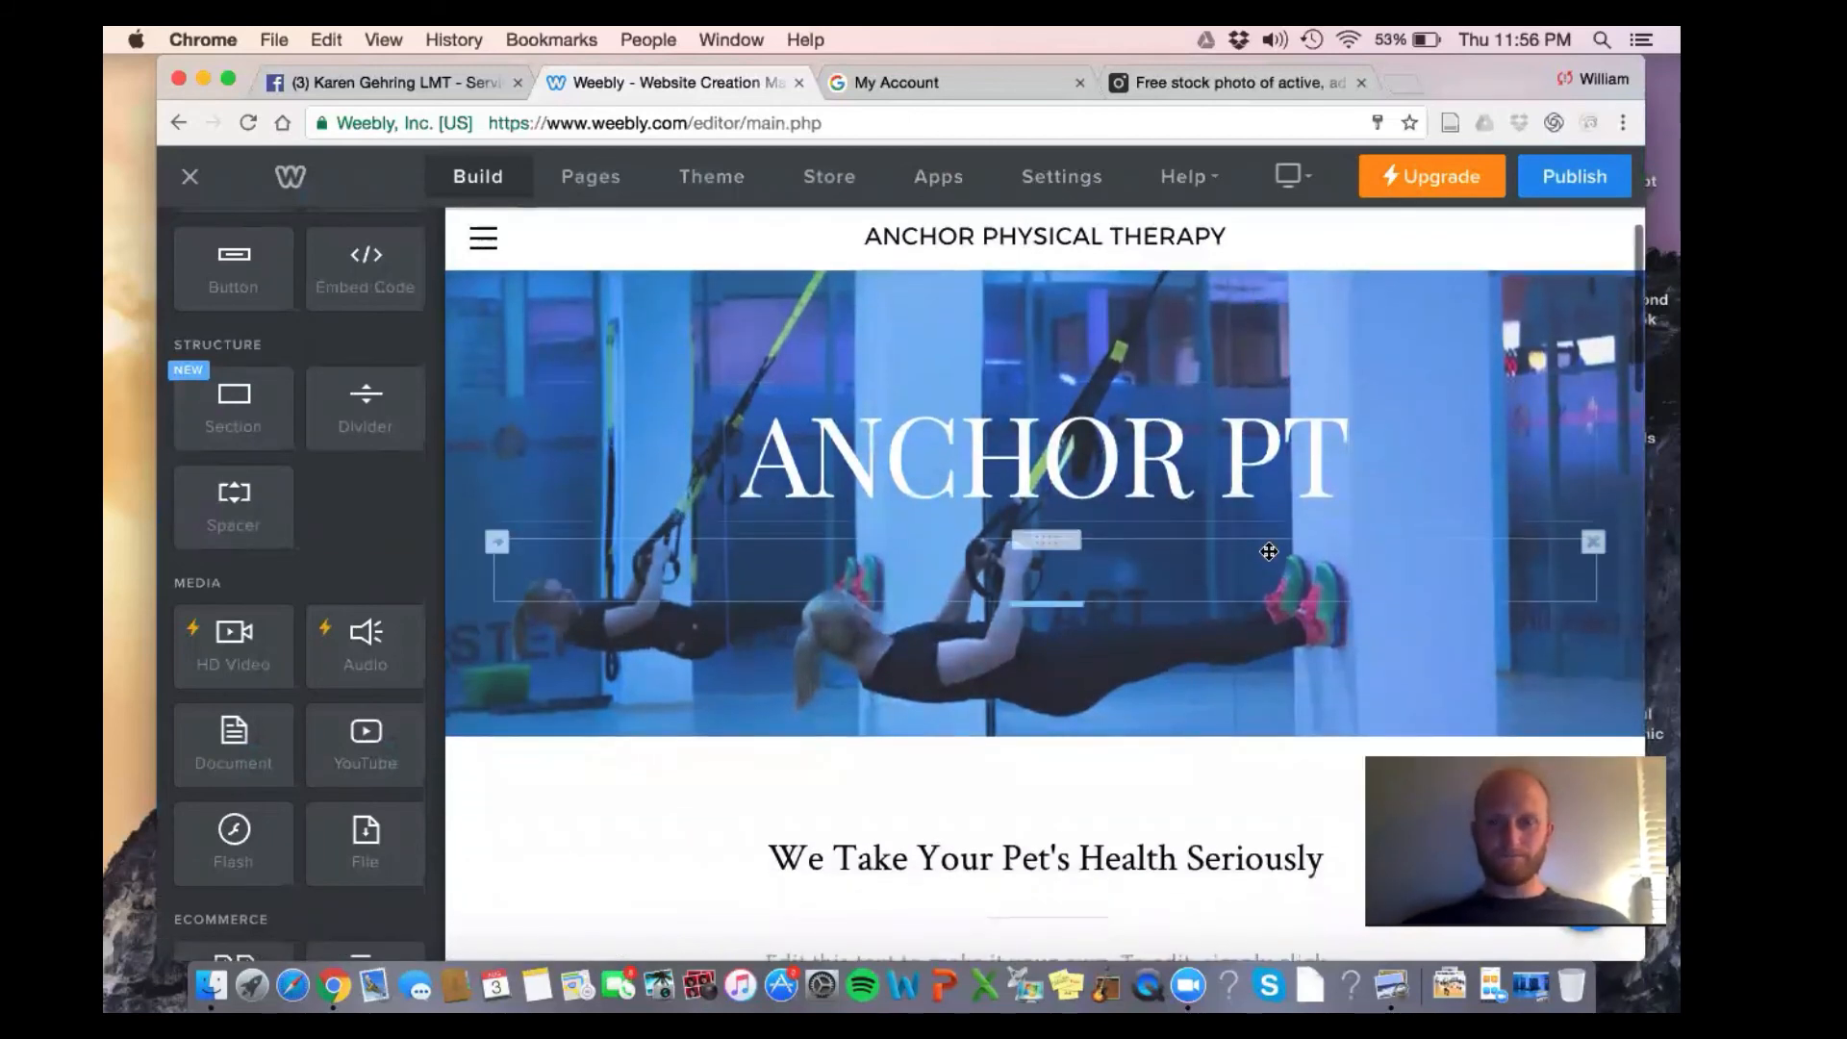
scroll(1251, 327, "down", 3)
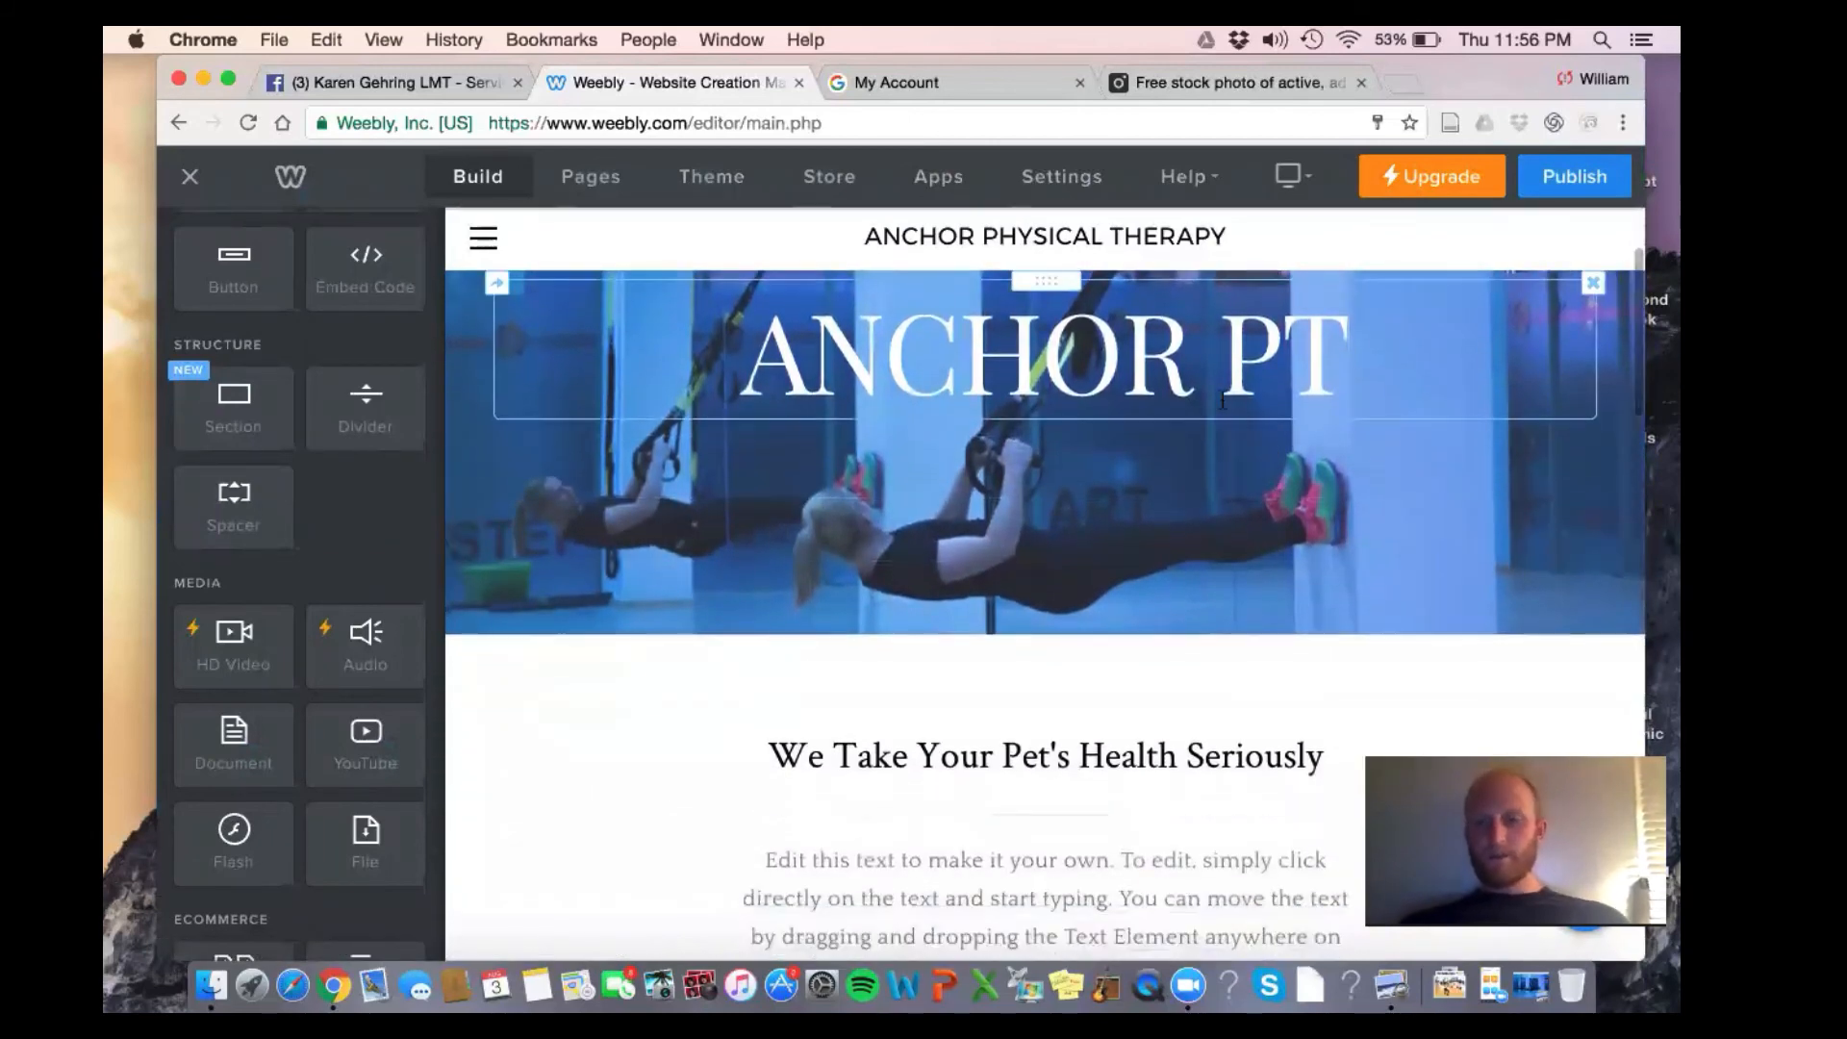
scroll(1246, 646, "down", 1)
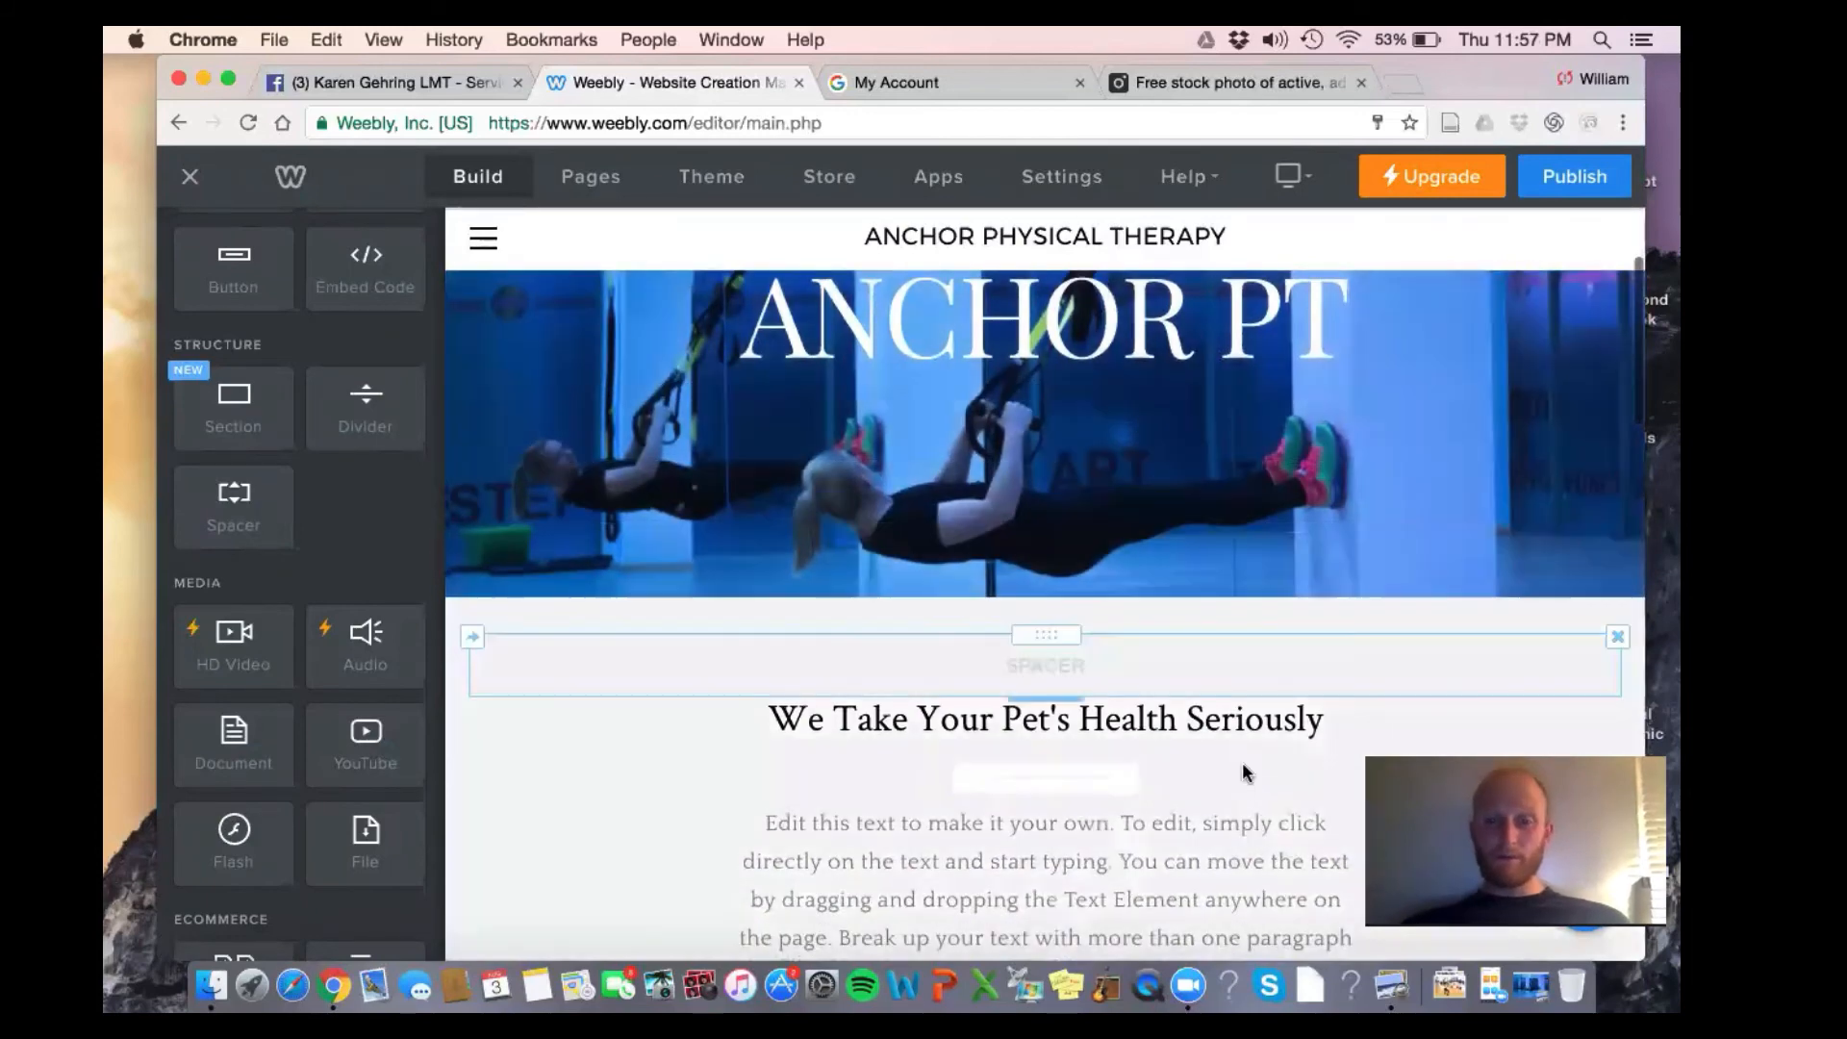
scroll(1246, 760, "down", 5)
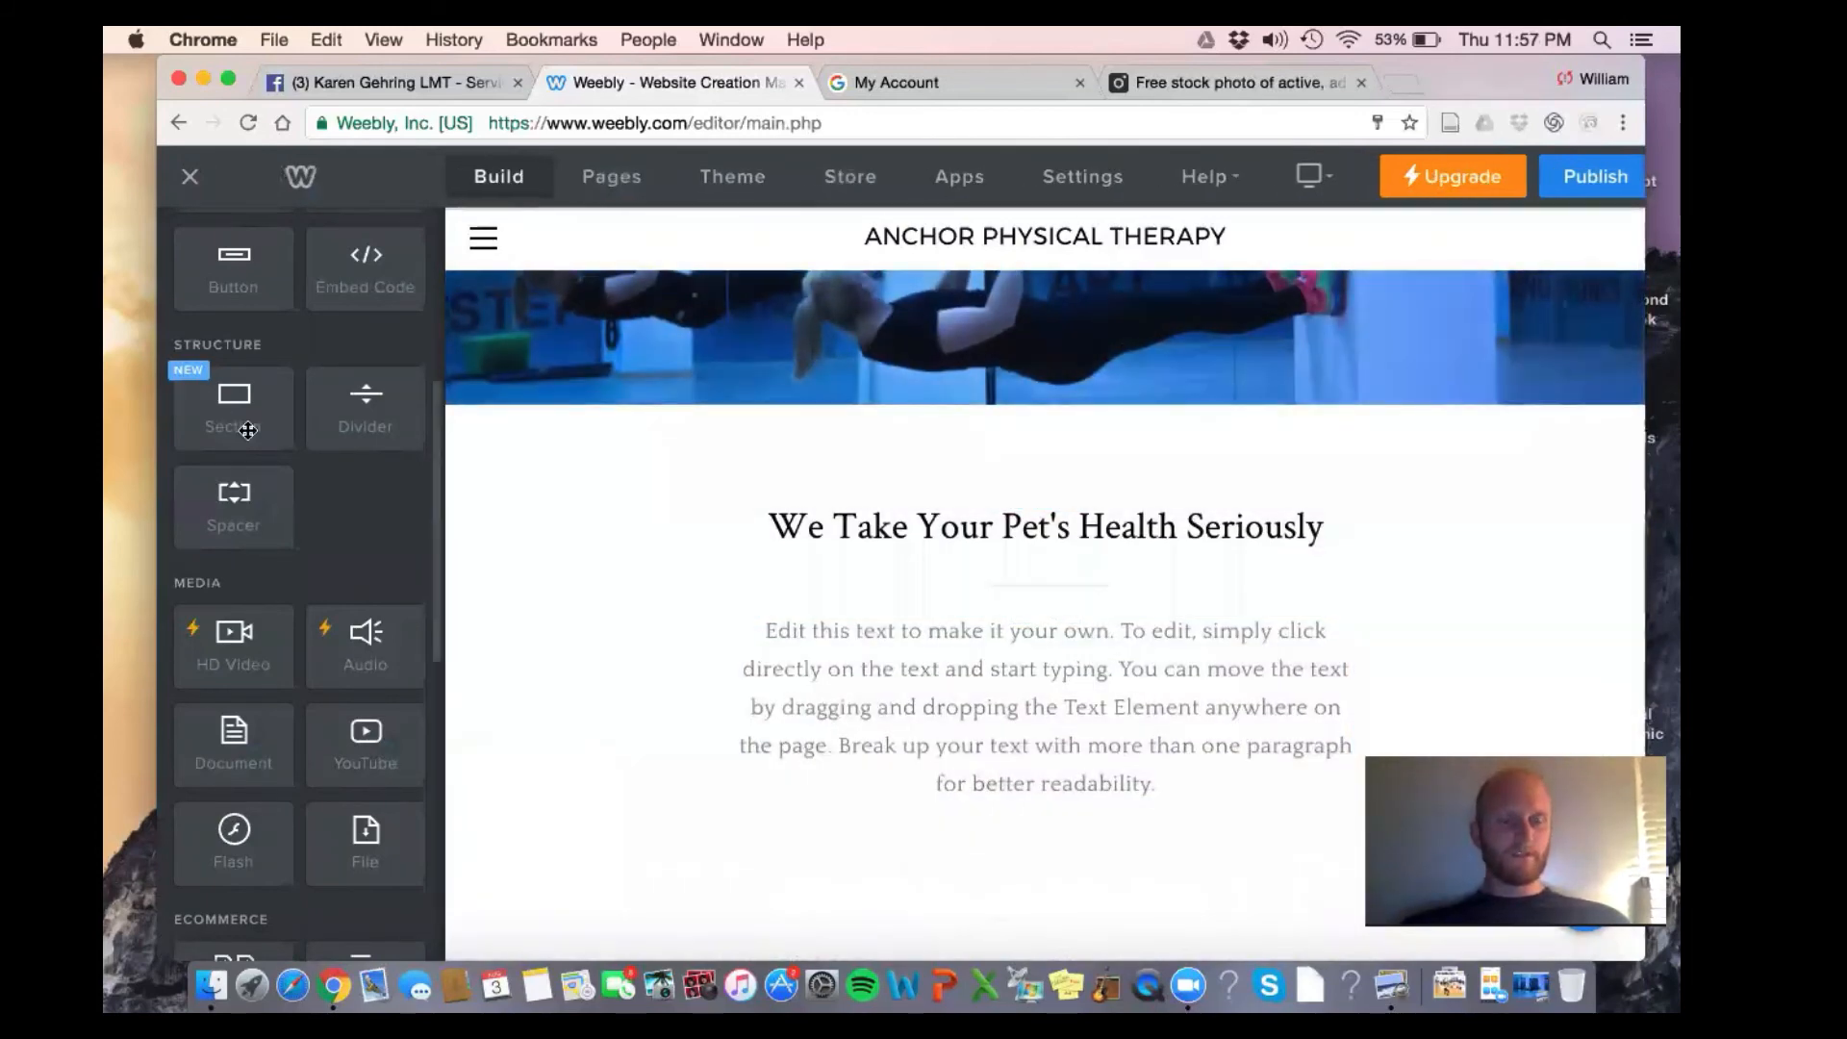
Insert a new section below the hero and browse the Featured layout previews
left_click_drag(234, 404, 896, 466)
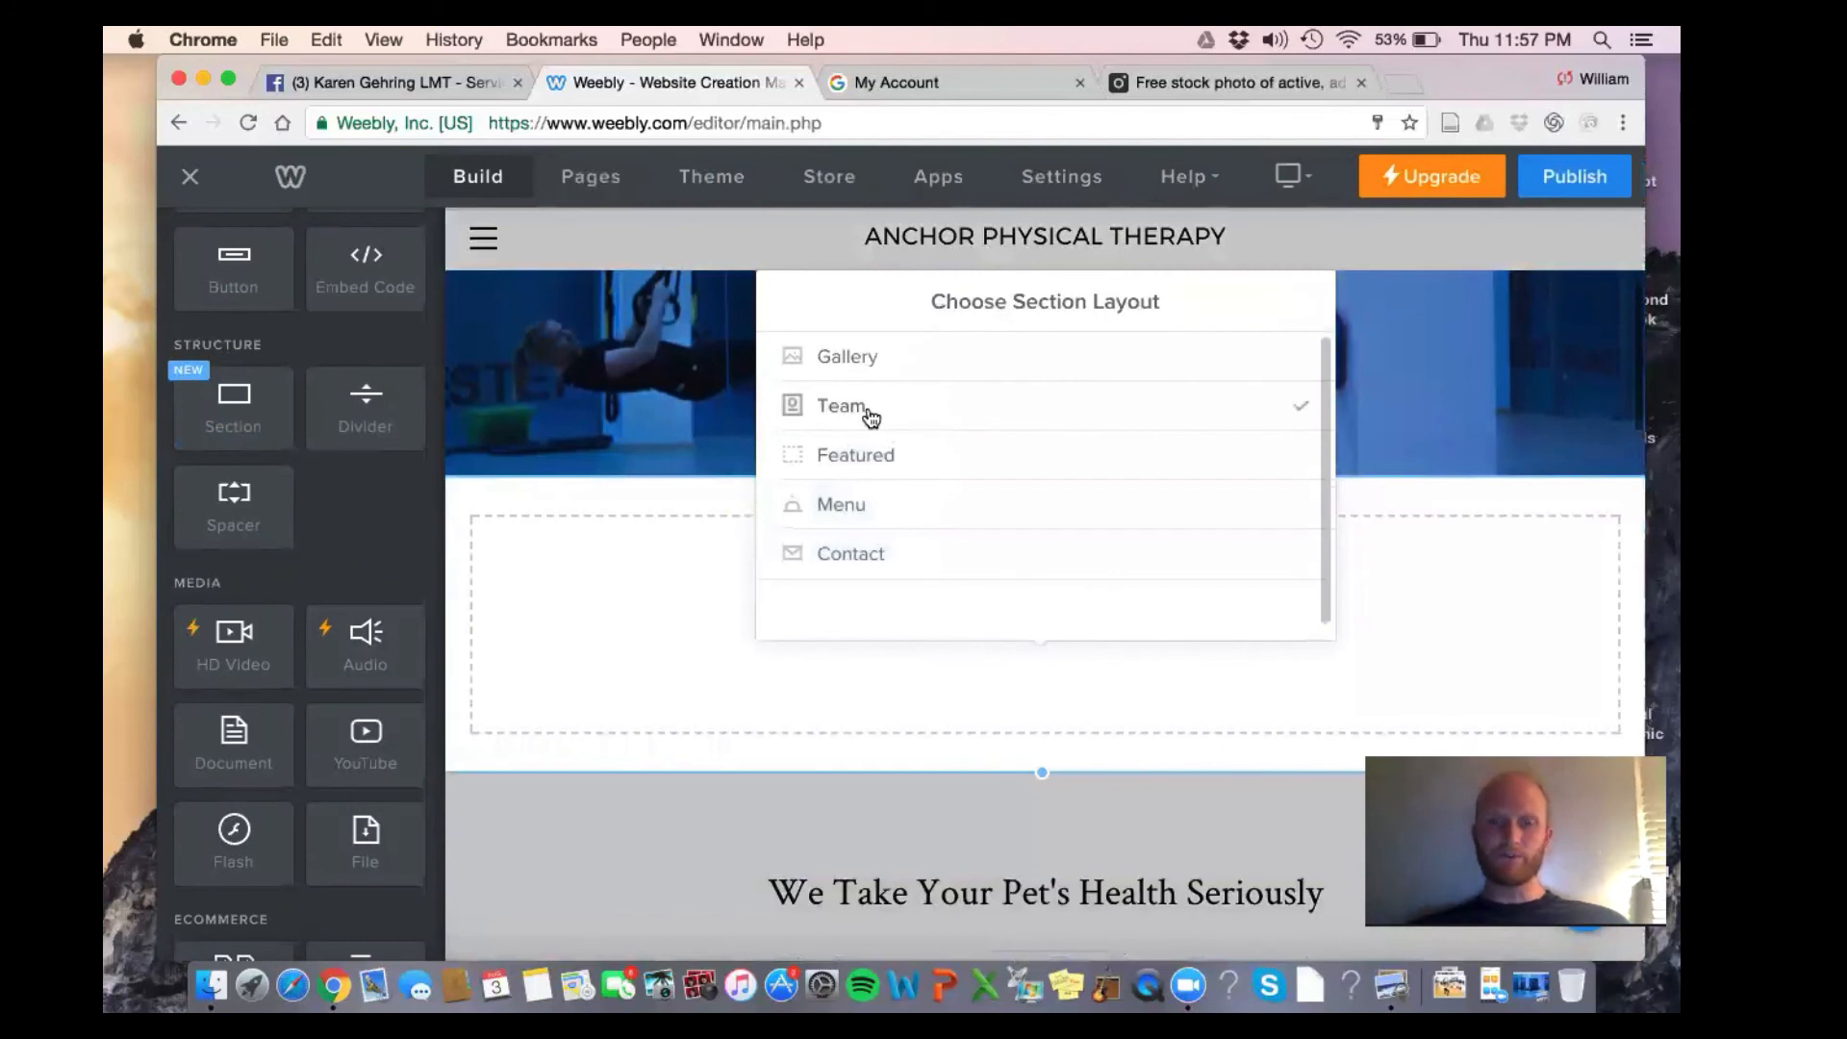
left_click(910, 449)
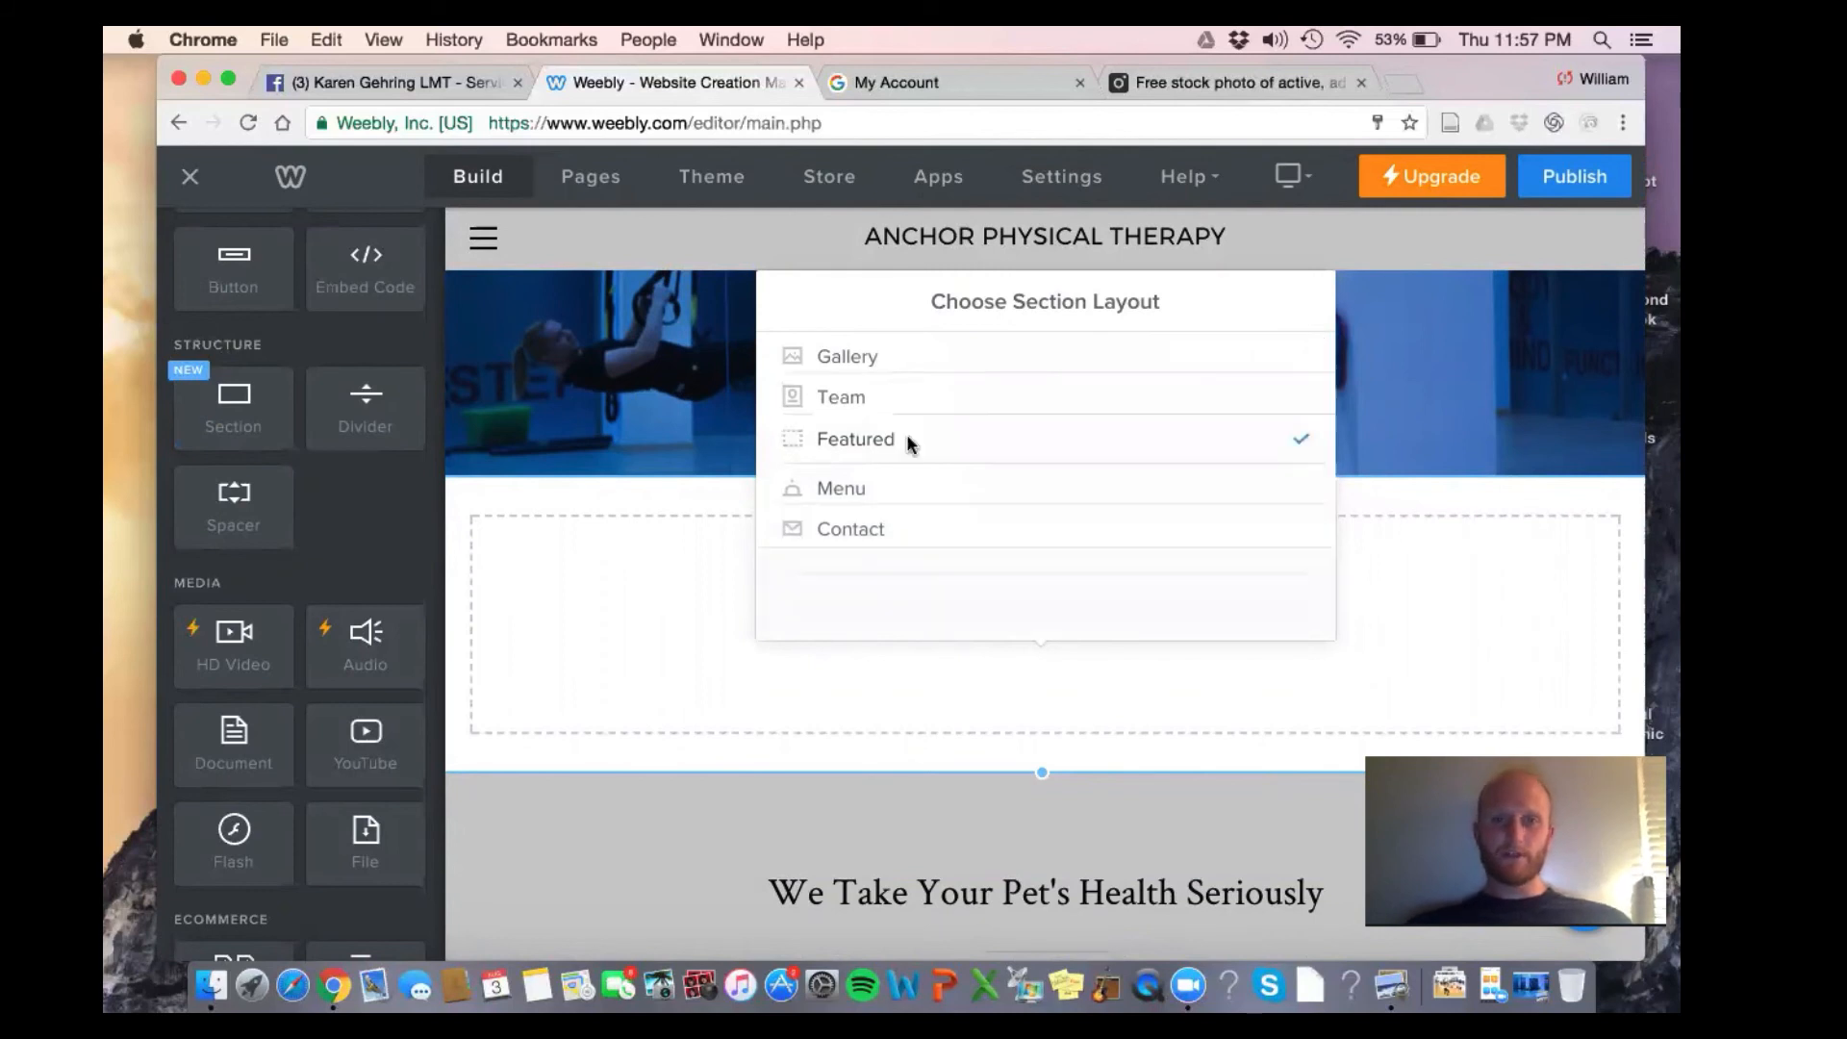
left_click(910, 448)
scroll(910, 445, "down", 5)
scroll(910, 444, "down", 5)
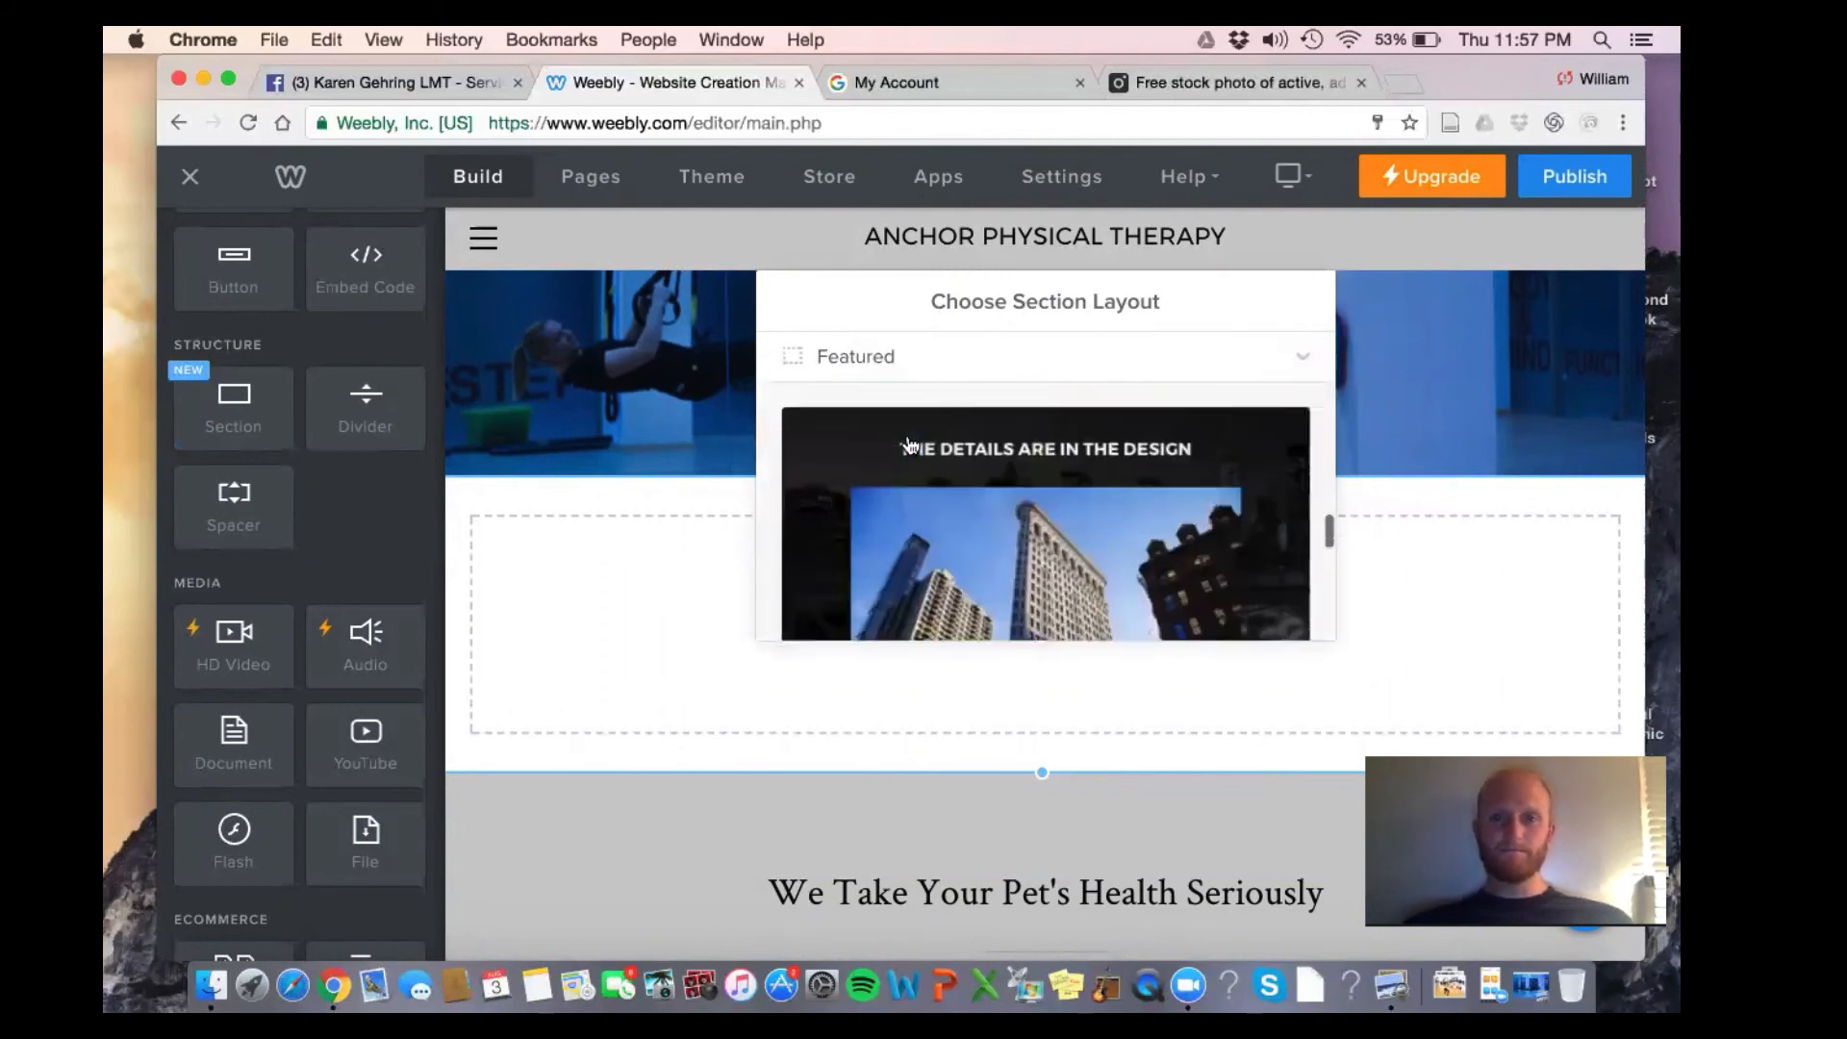
scroll(910, 445, "up", 4)
scroll(910, 444, "down", 3)
scroll(910, 444, "down", 5)
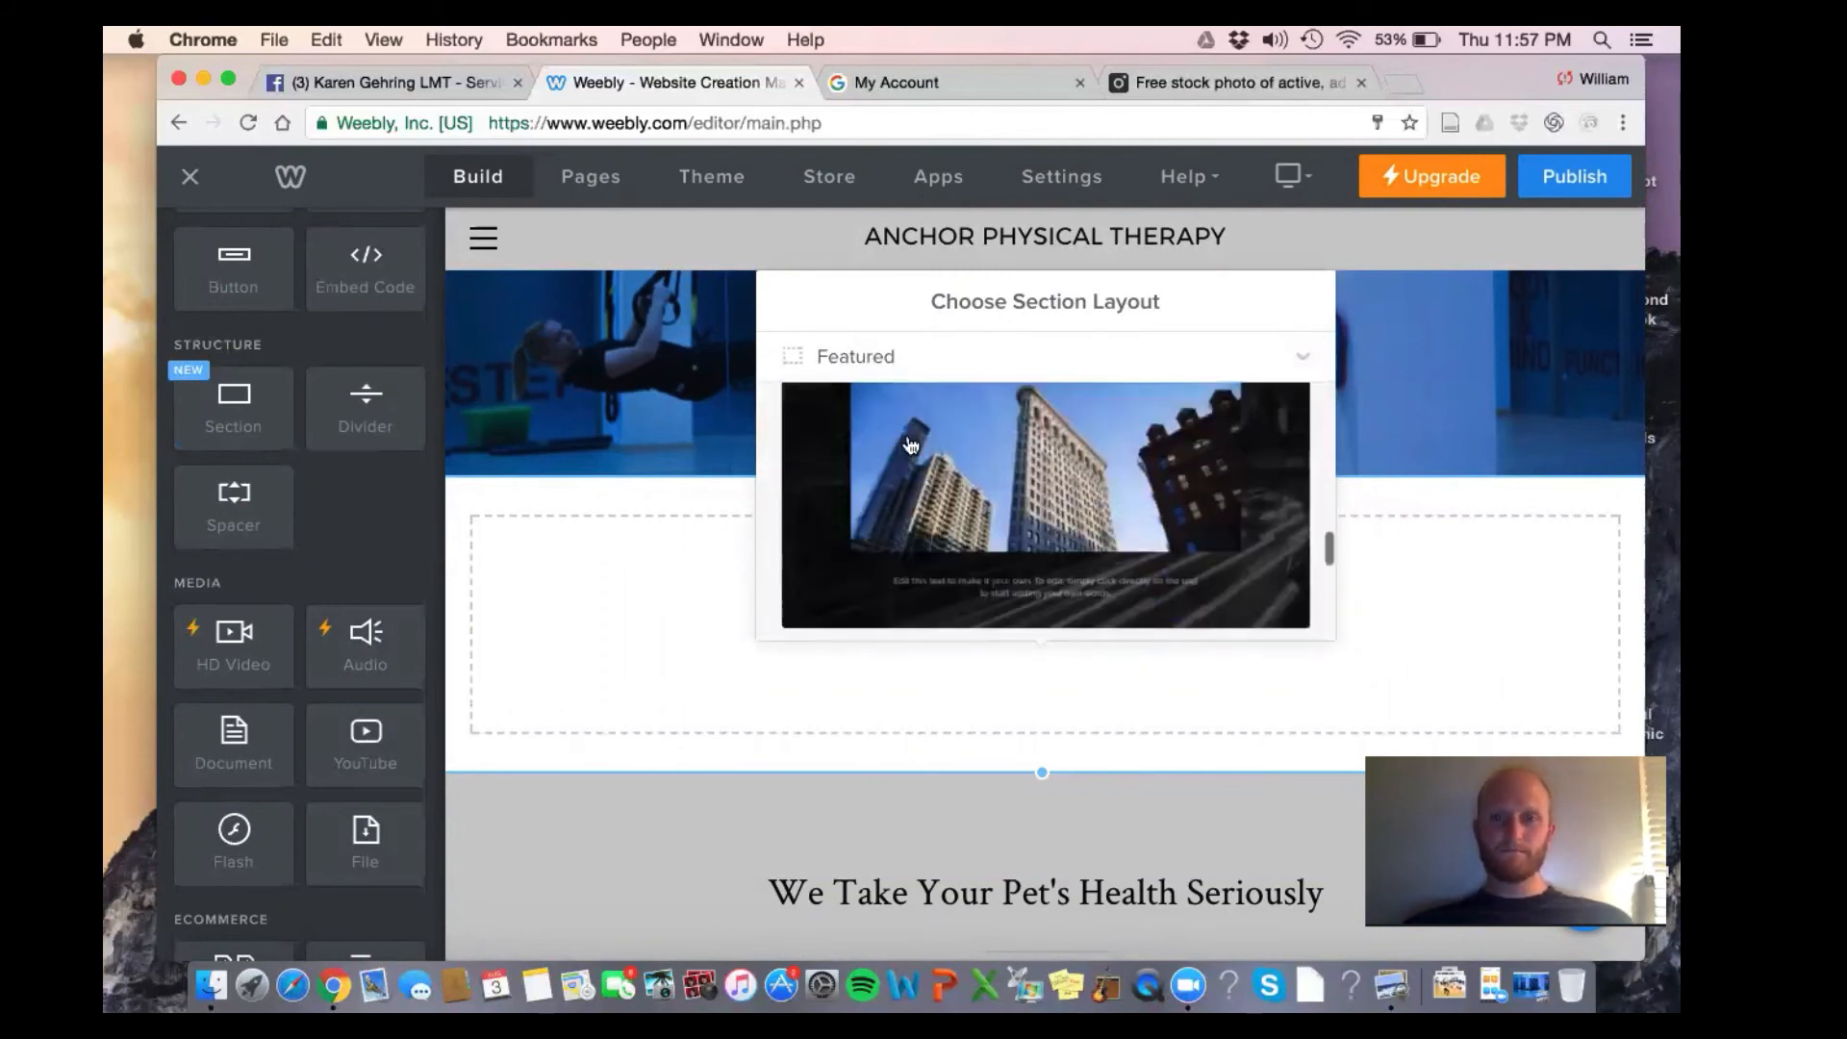
scroll(910, 444, "up", 2)
scroll(910, 444, "up", 10)
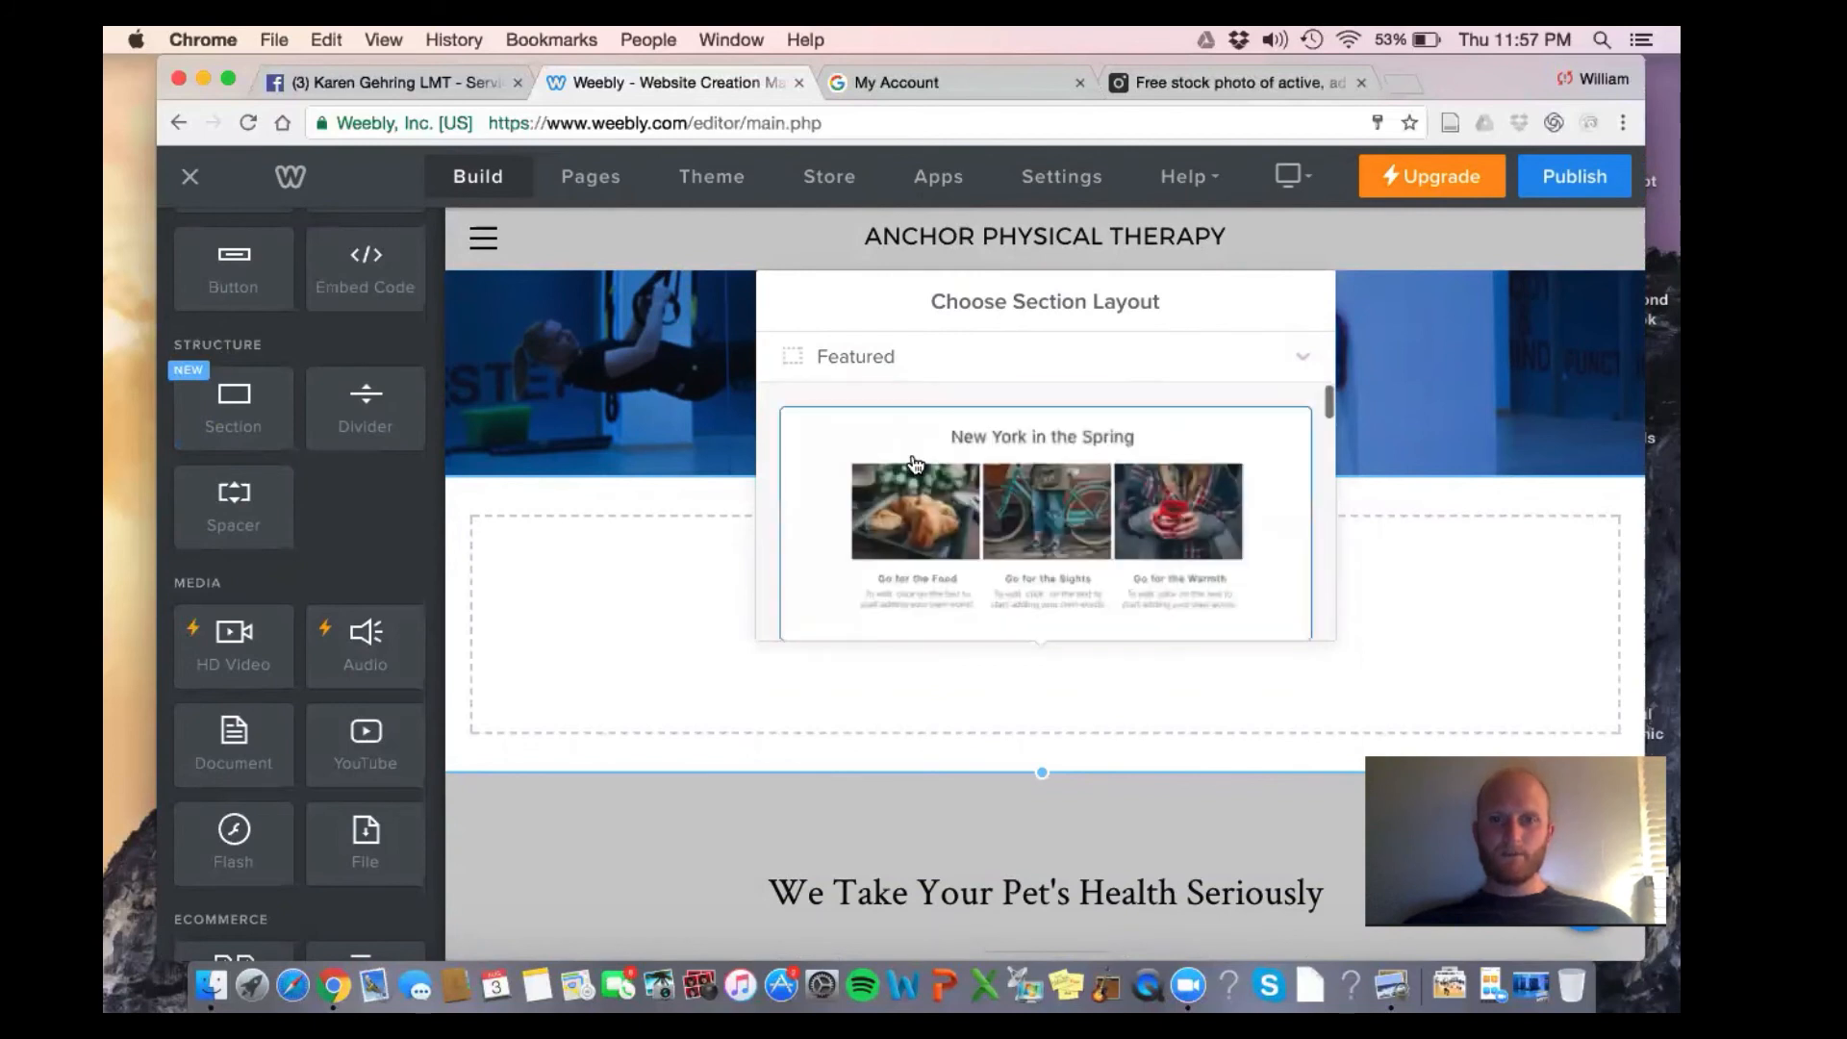
Switch to the Menu layout category and apply the Dinner Menu layout
left_click(828, 373)
left_click(877, 519)
scroll(876, 519, "down", 6)
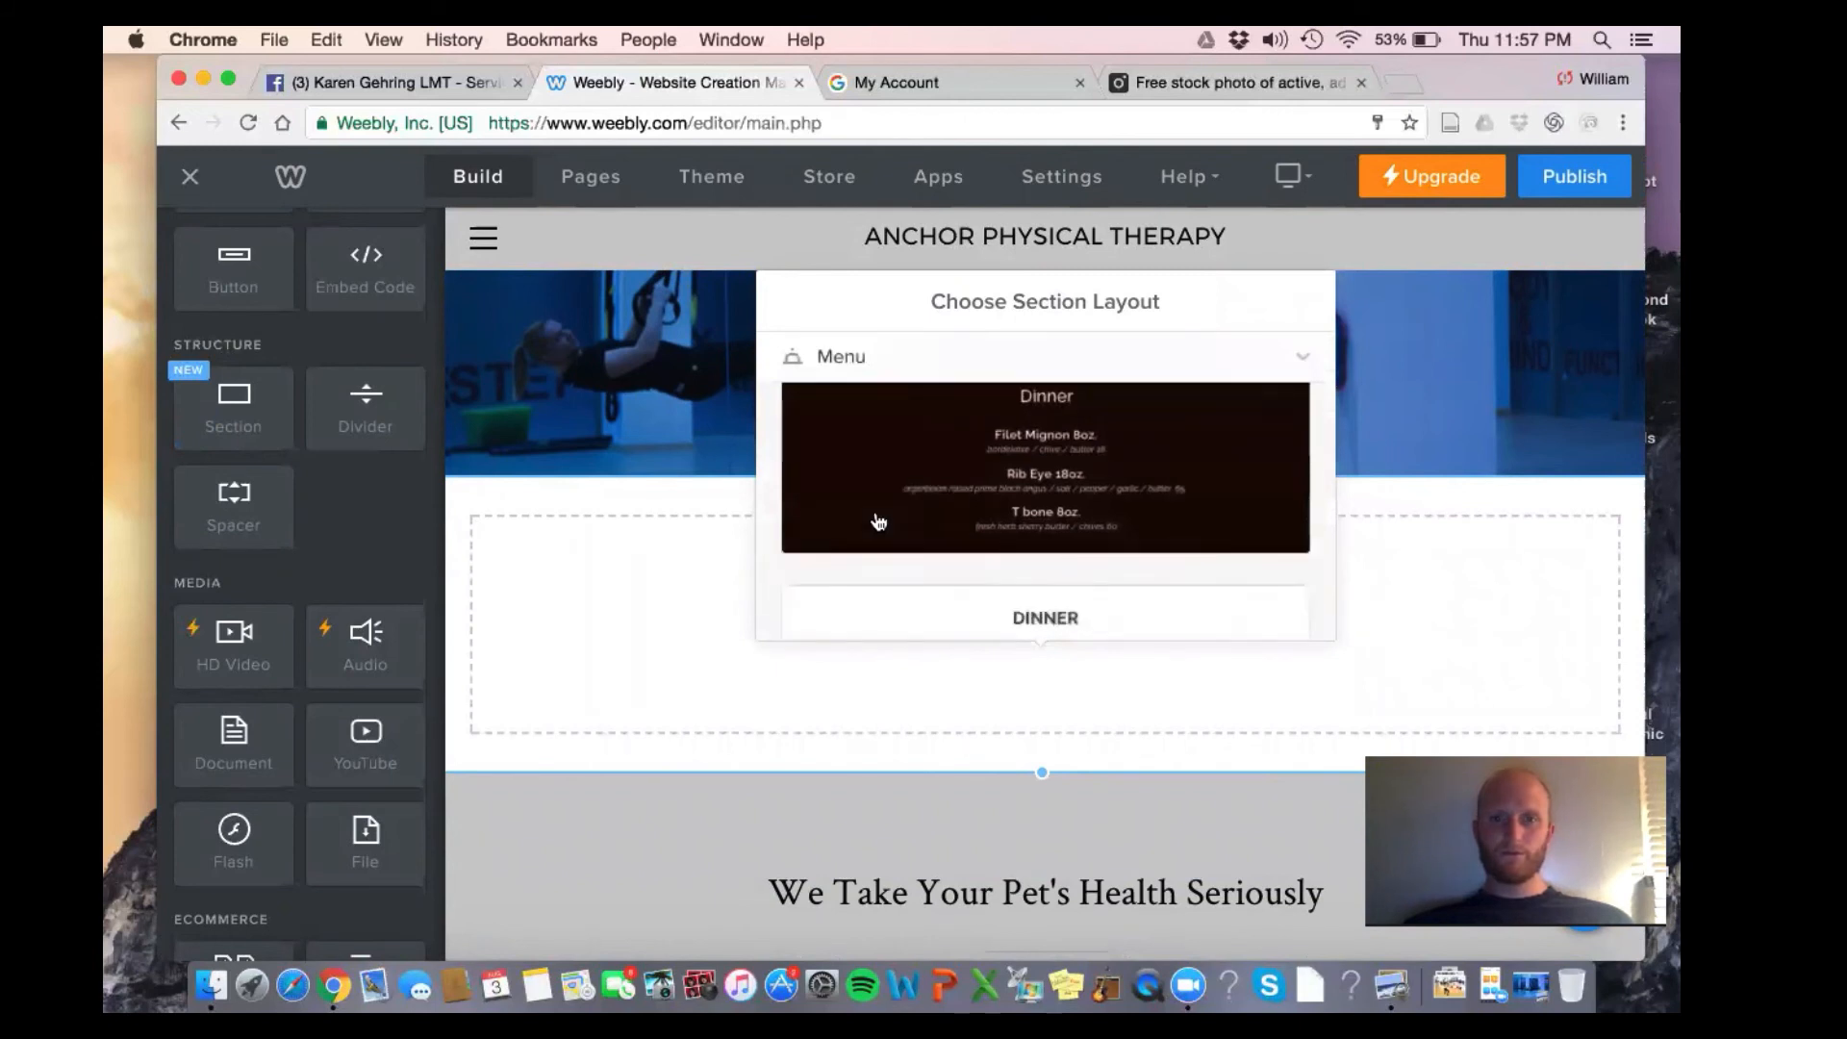
scroll(876, 520, "up", 2)
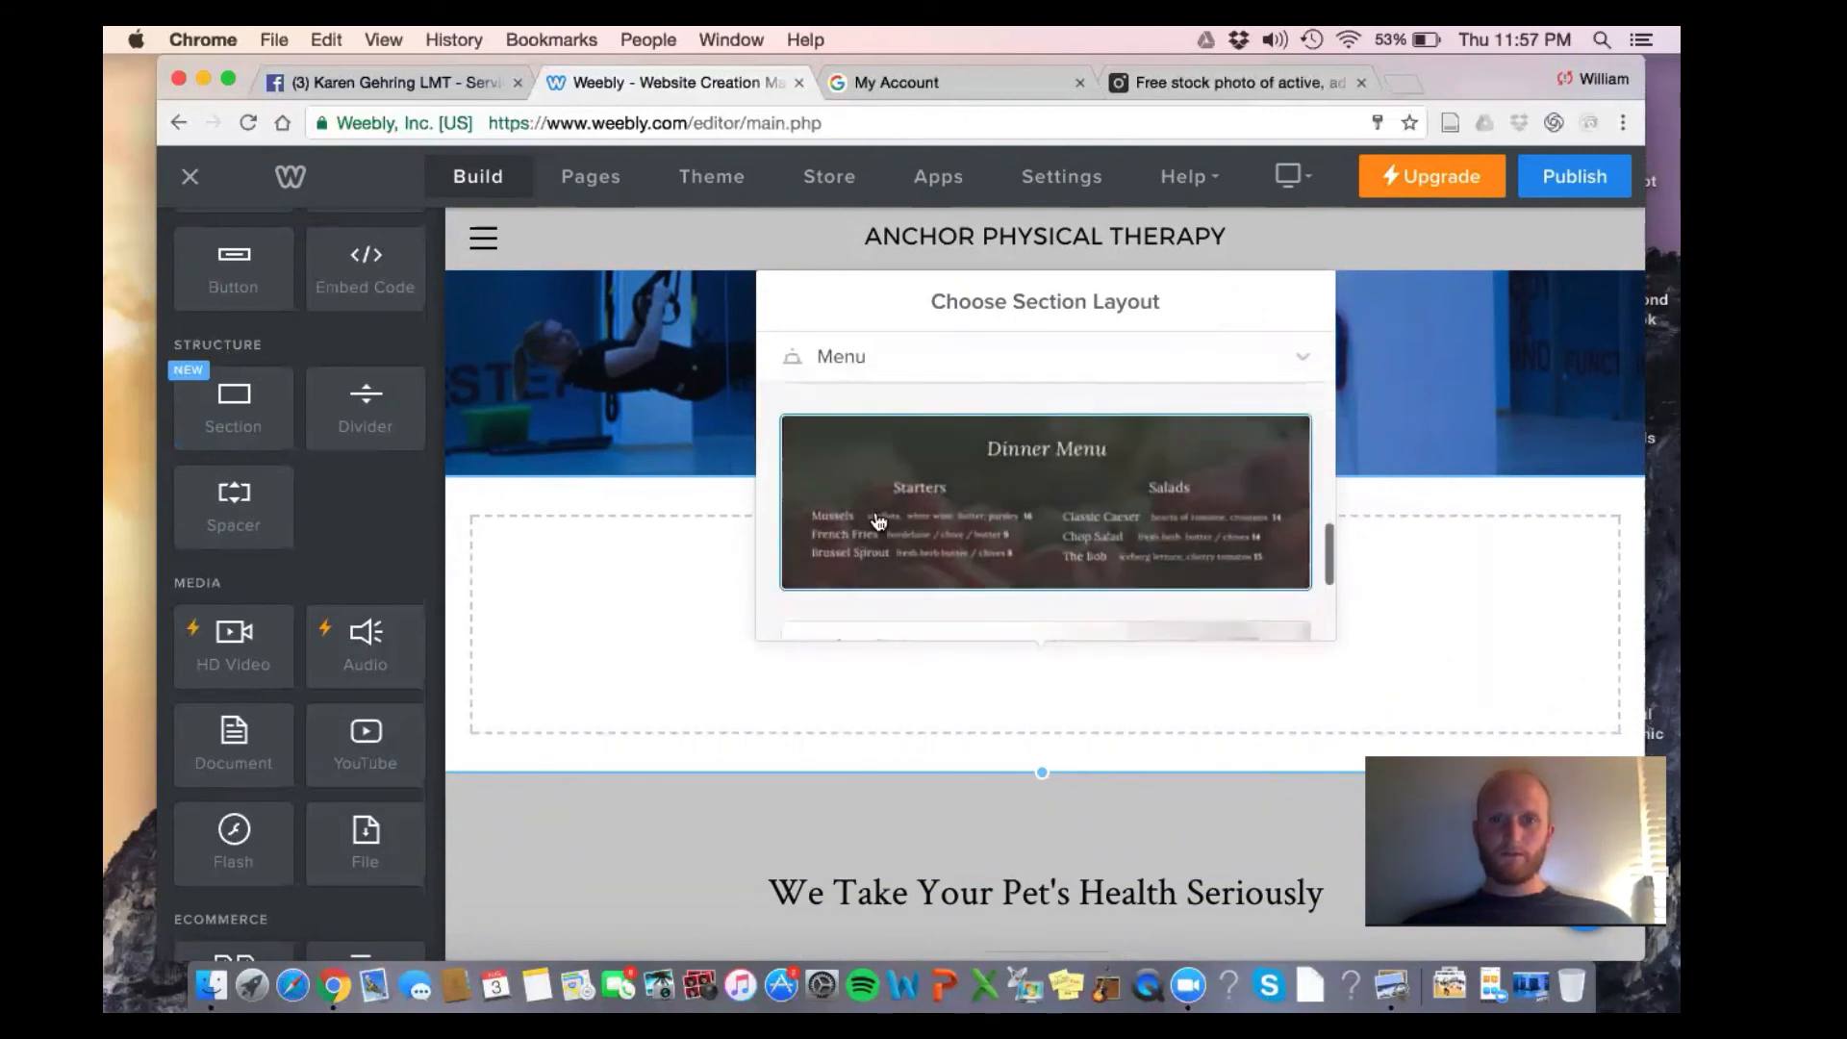
scroll(876, 520, "down", 3)
scroll(877, 521, "up", 1)
scroll(878, 521, "down", 1)
scroll(878, 522, "up", 2)
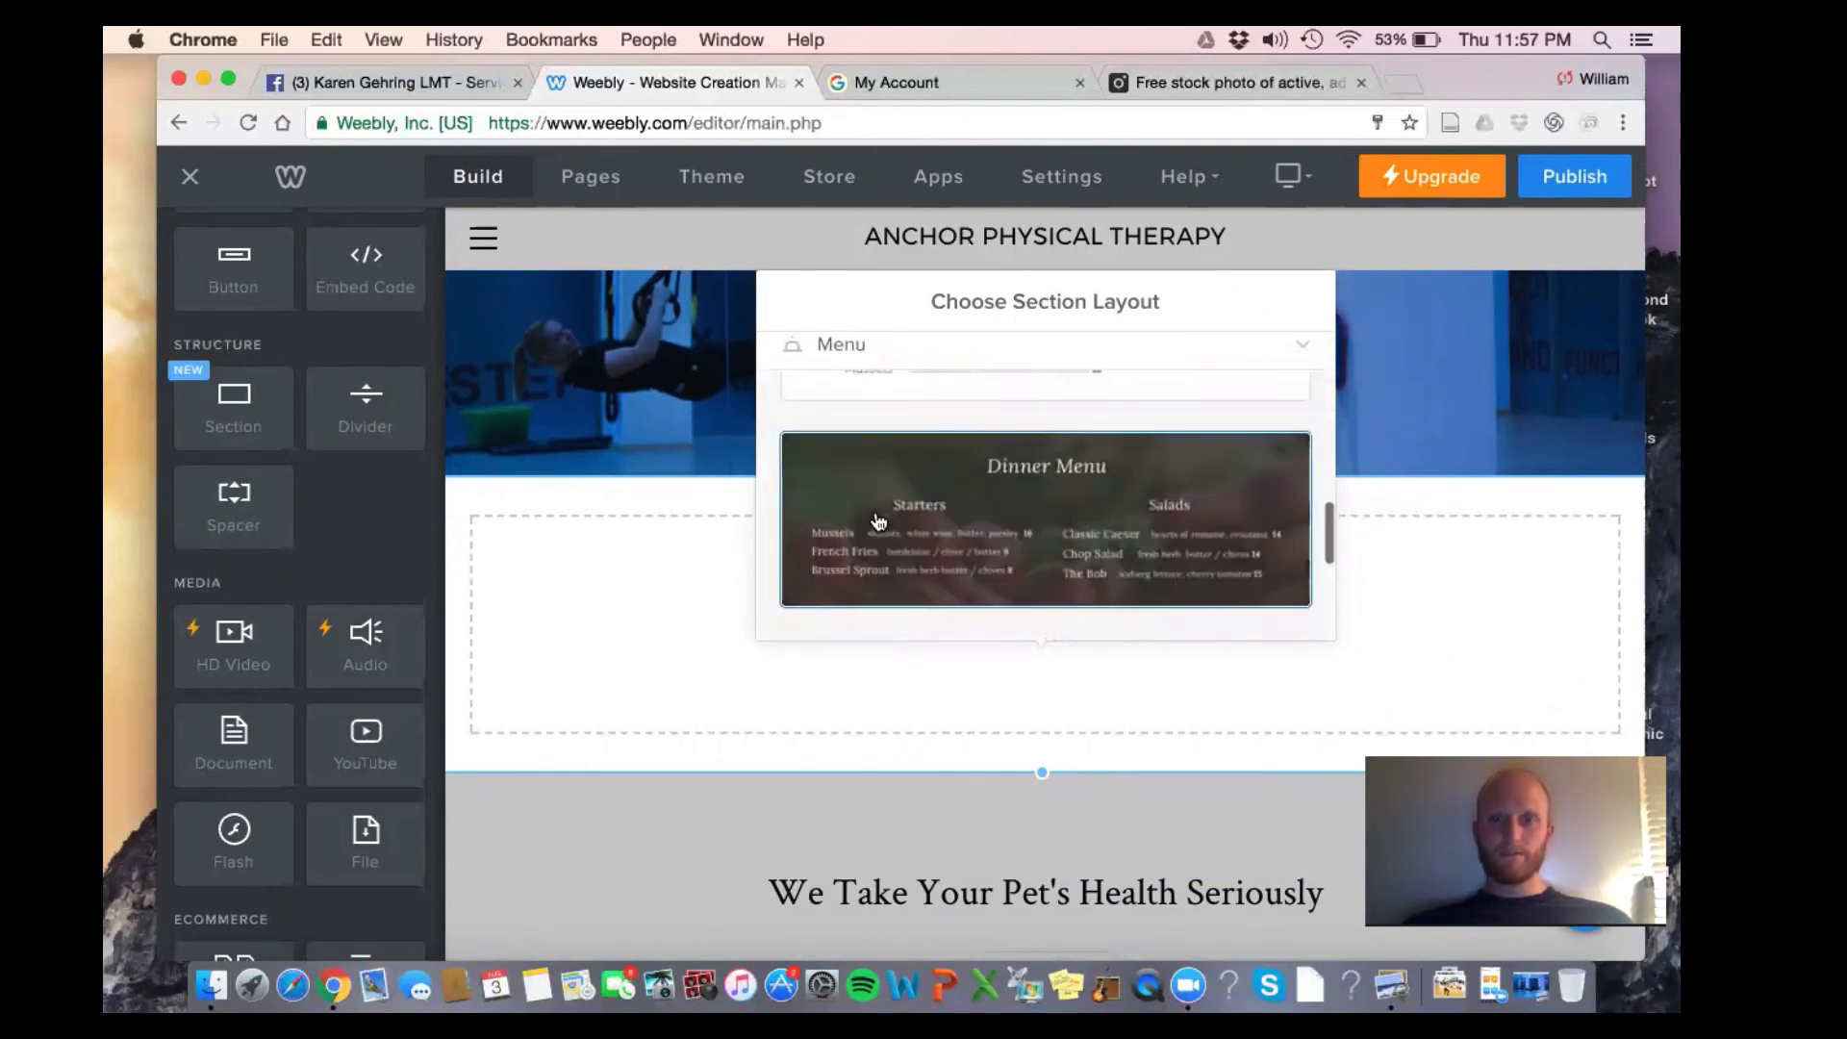
left_click(876, 448)
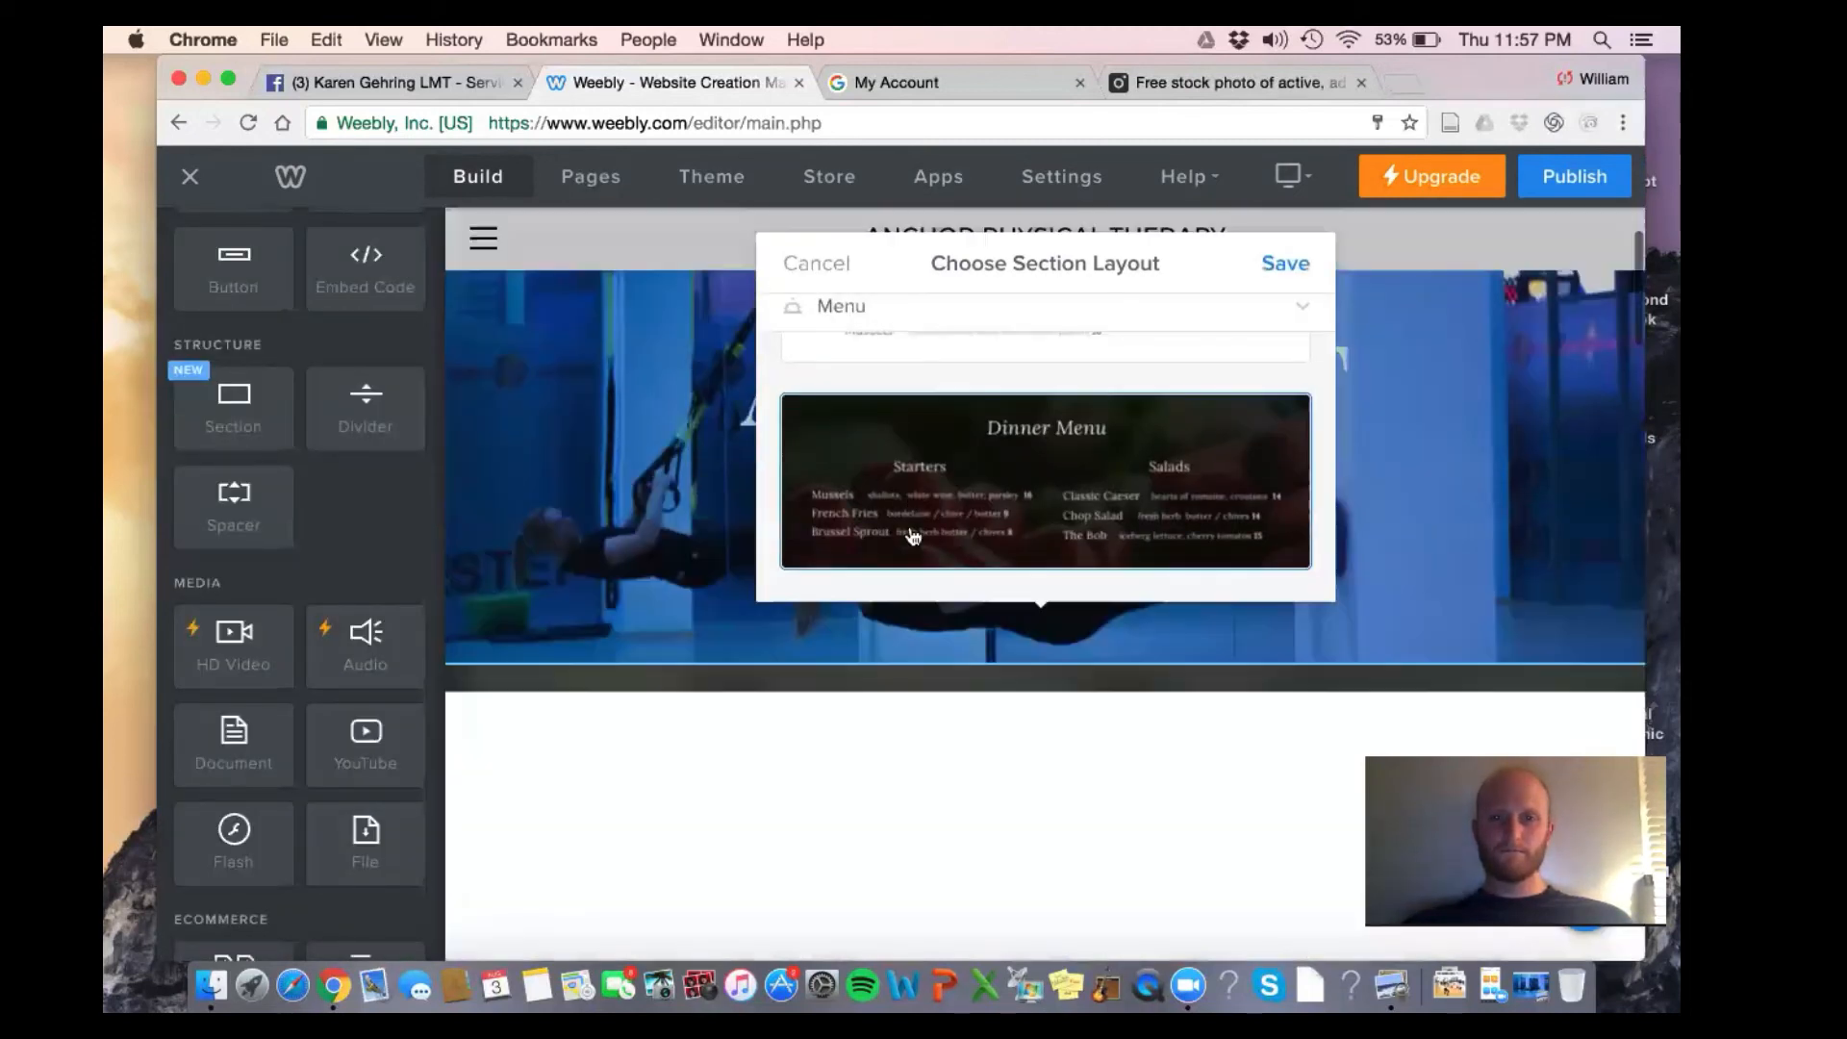
Save the layout and change the menu section background from photo to white
left_click(1286, 264)
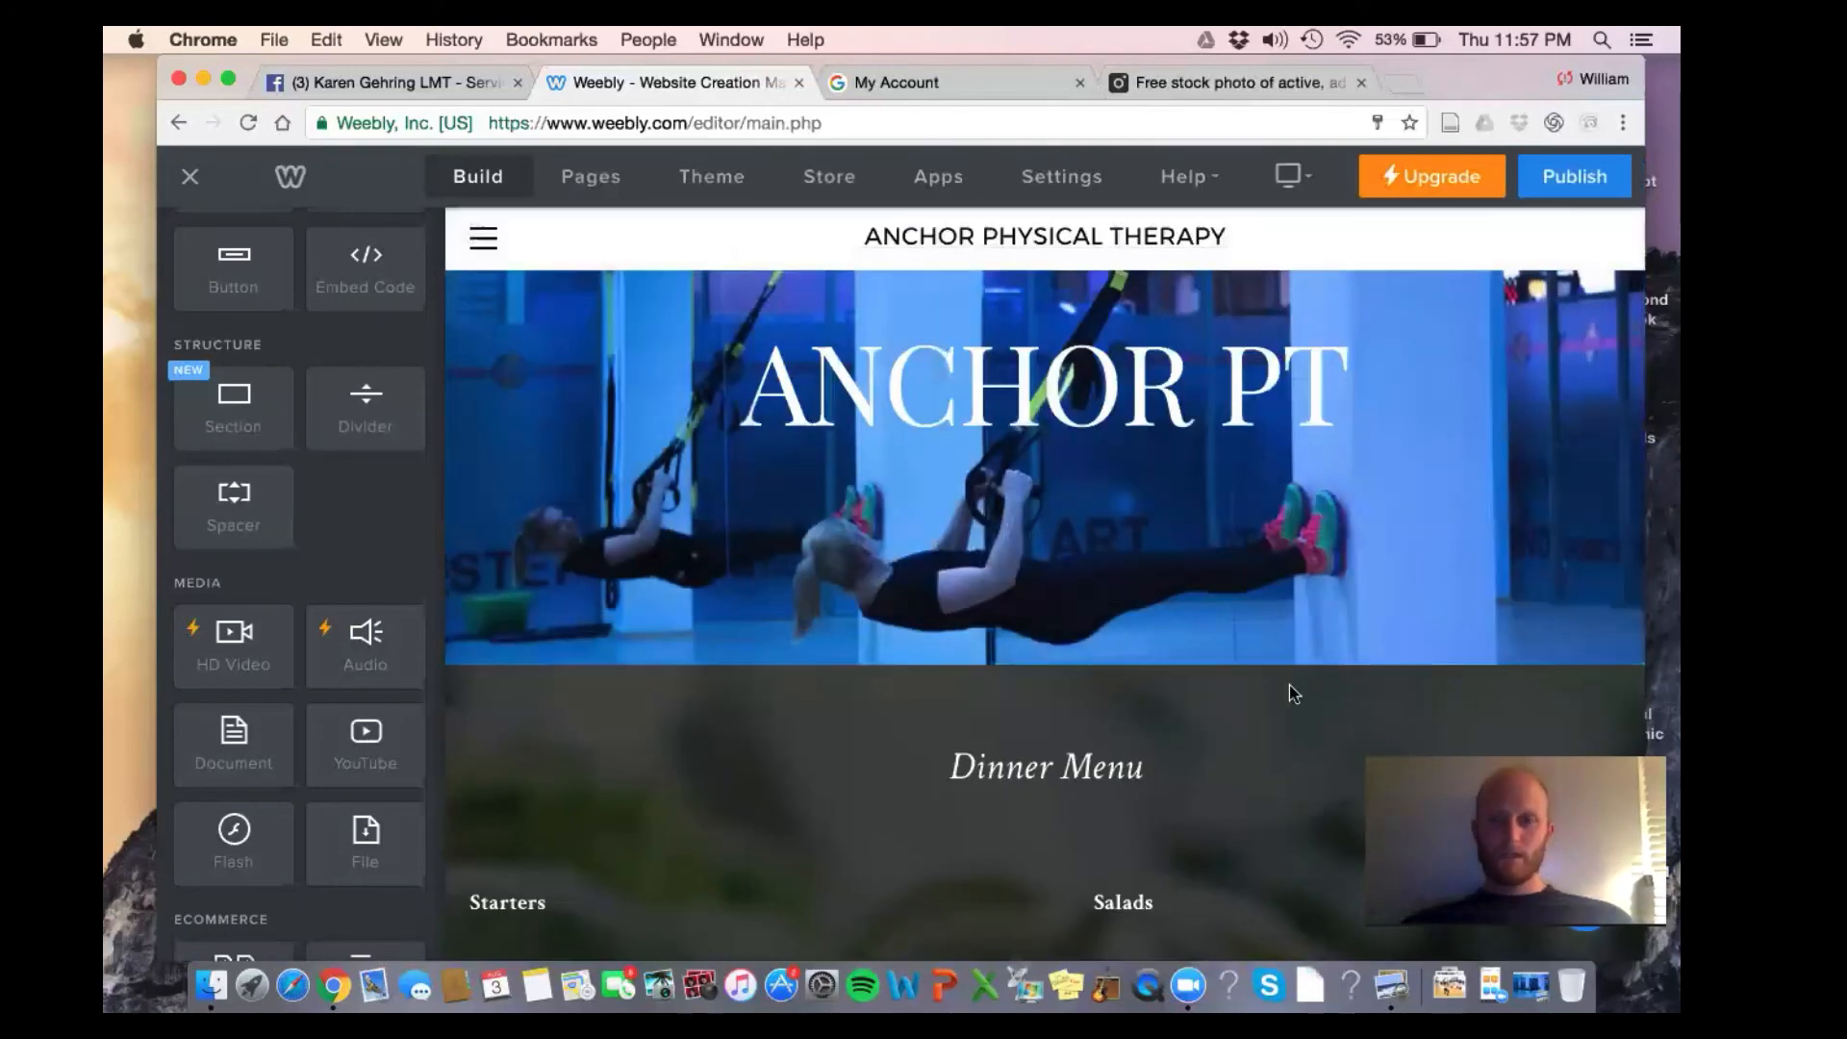
scroll(1288, 577, "down", 3)
scroll(1286, 444, "up", 3)
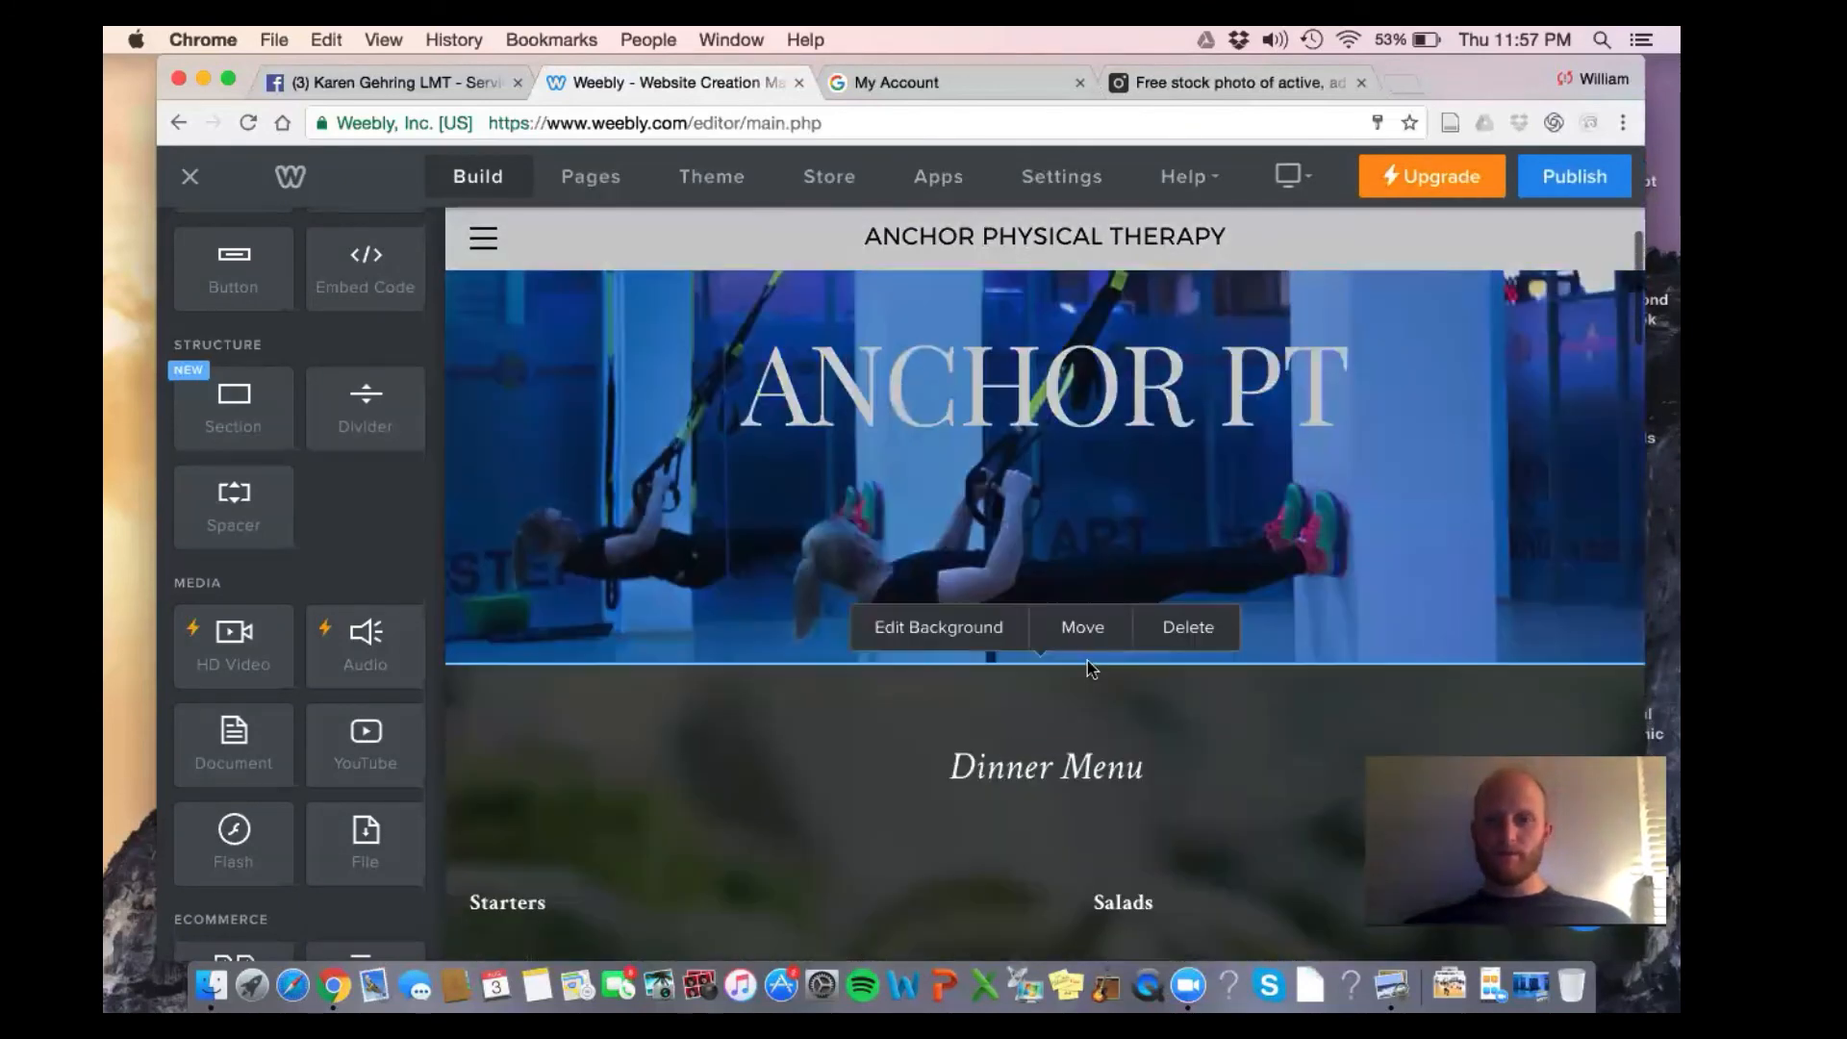
left_click(933, 627)
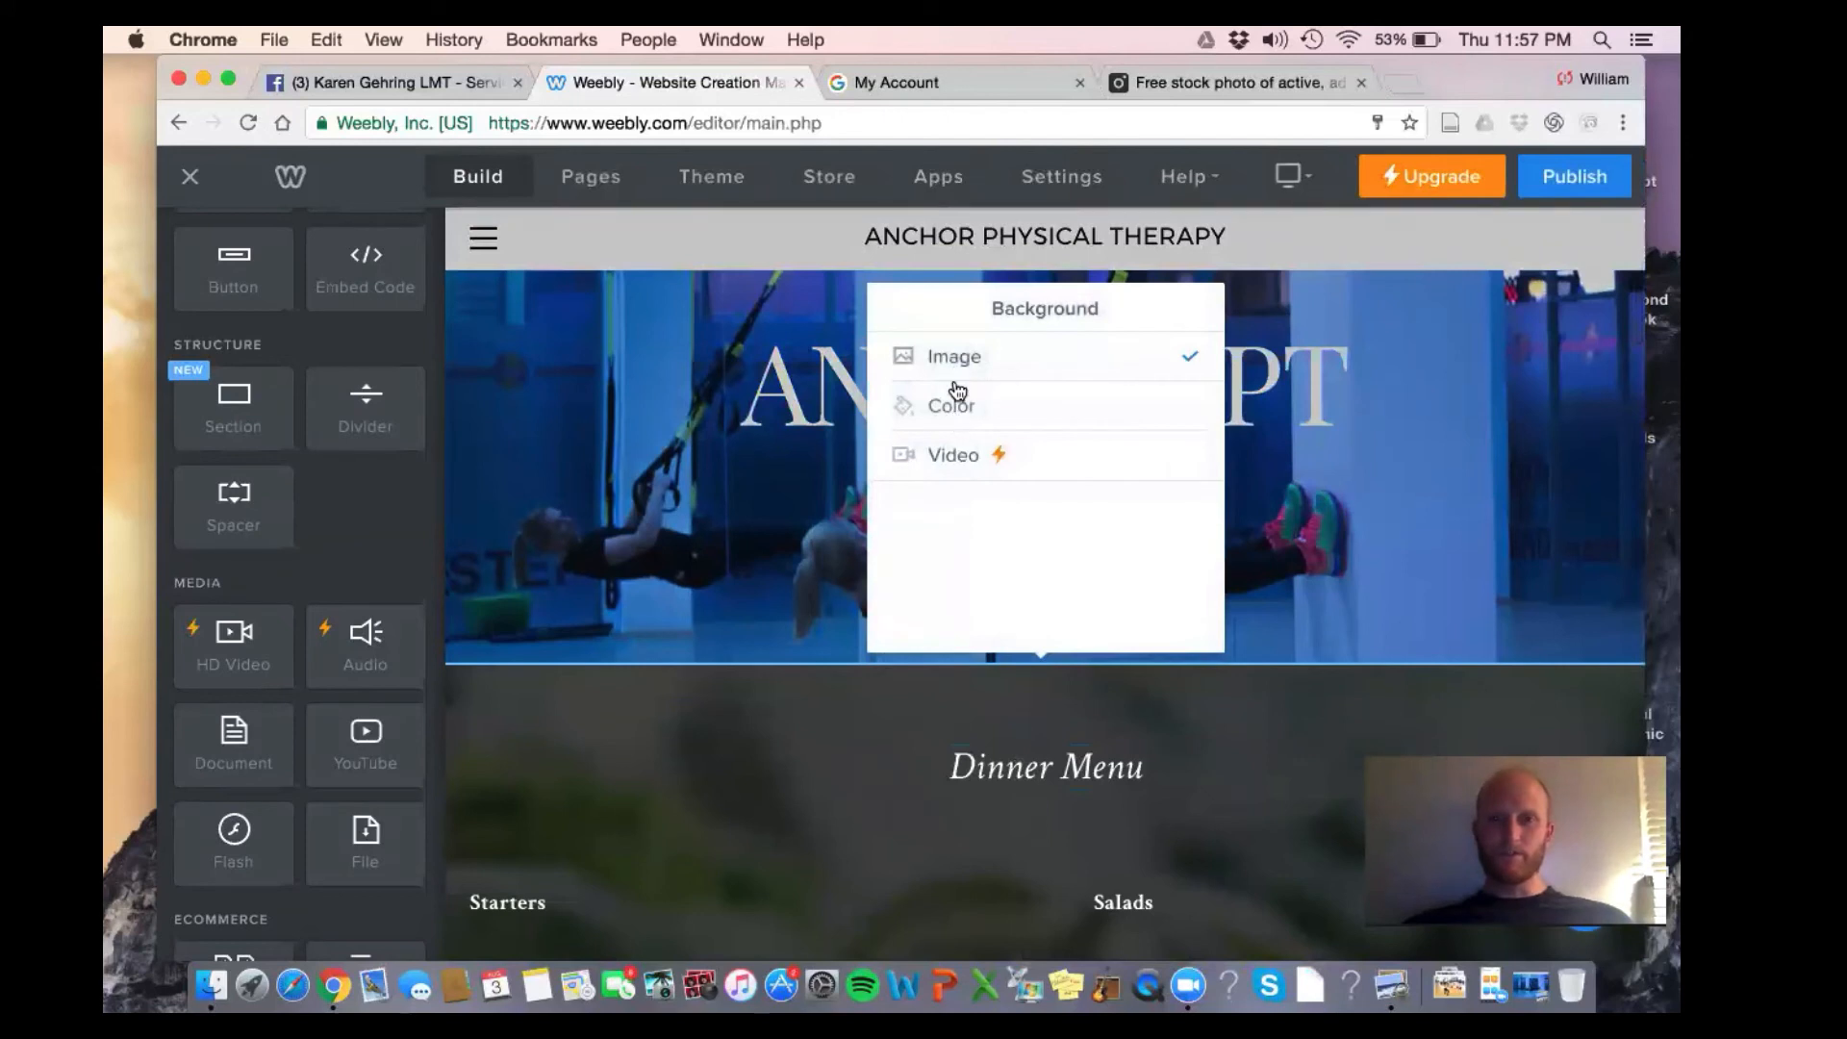
left_click(959, 408)
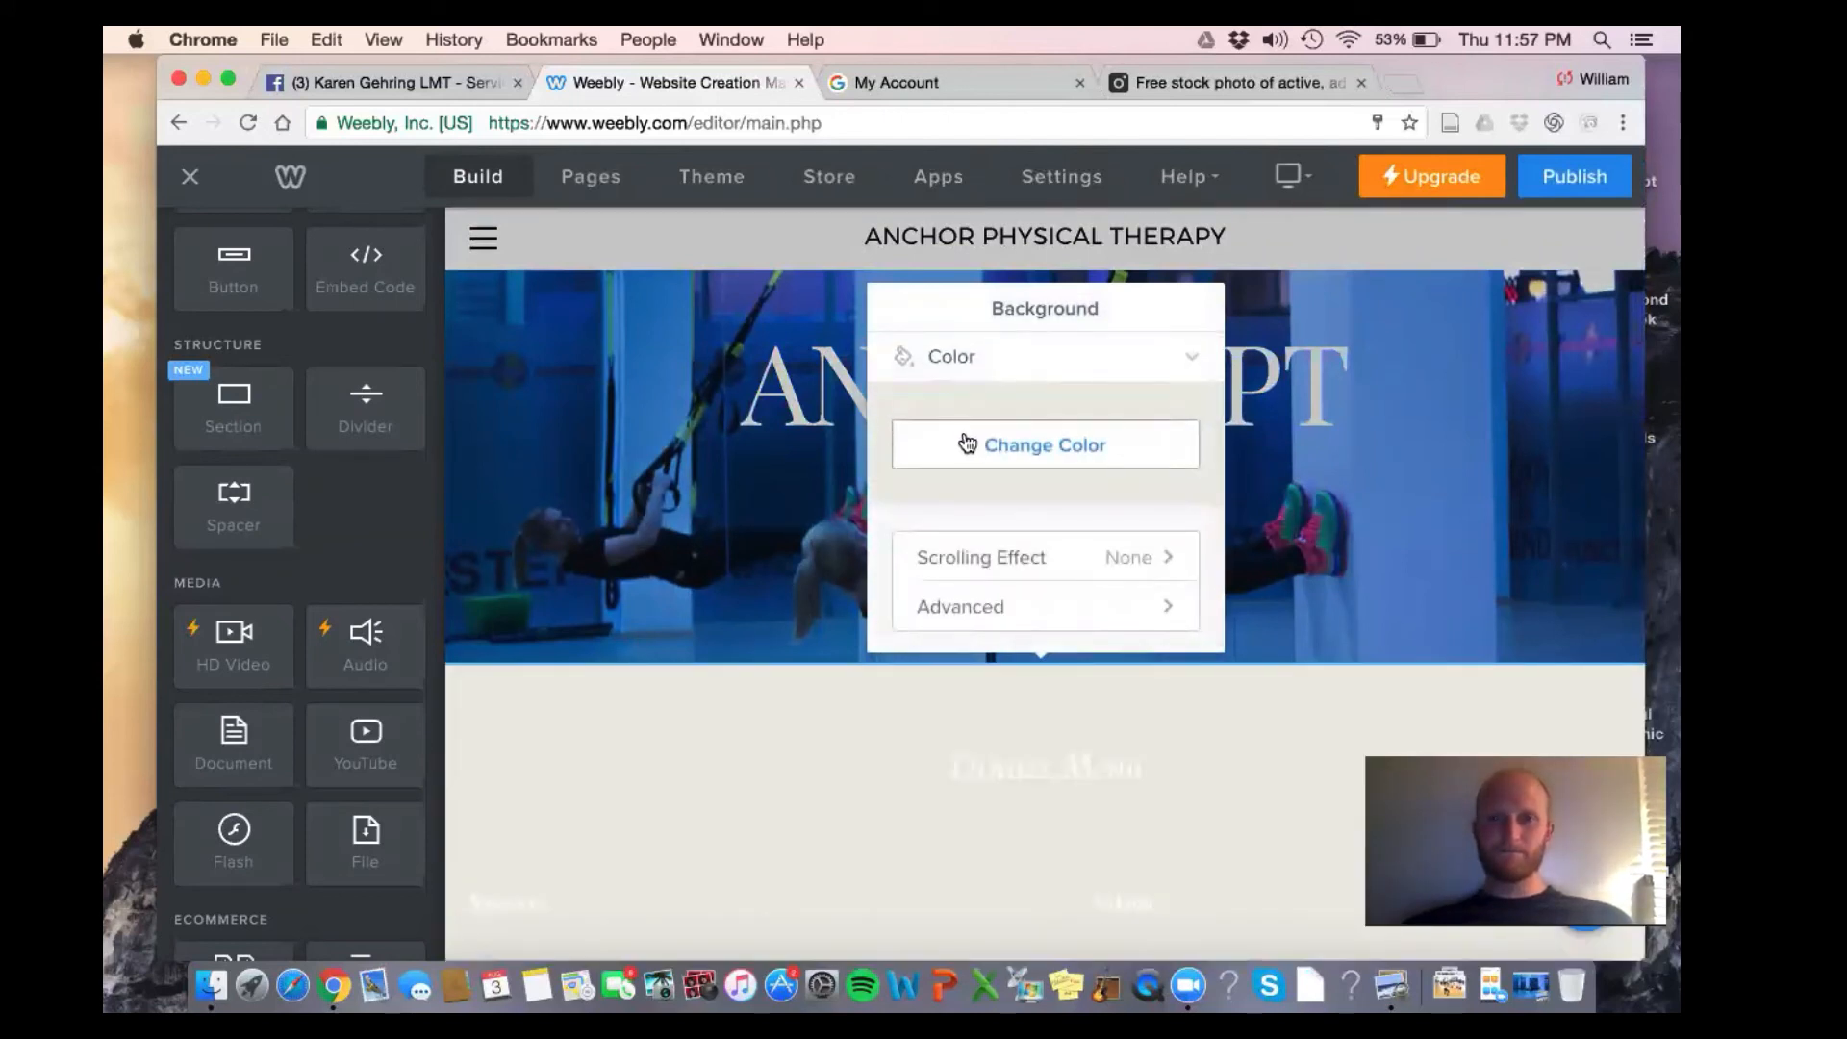
left_click(1138, 458)
left_click(928, 481)
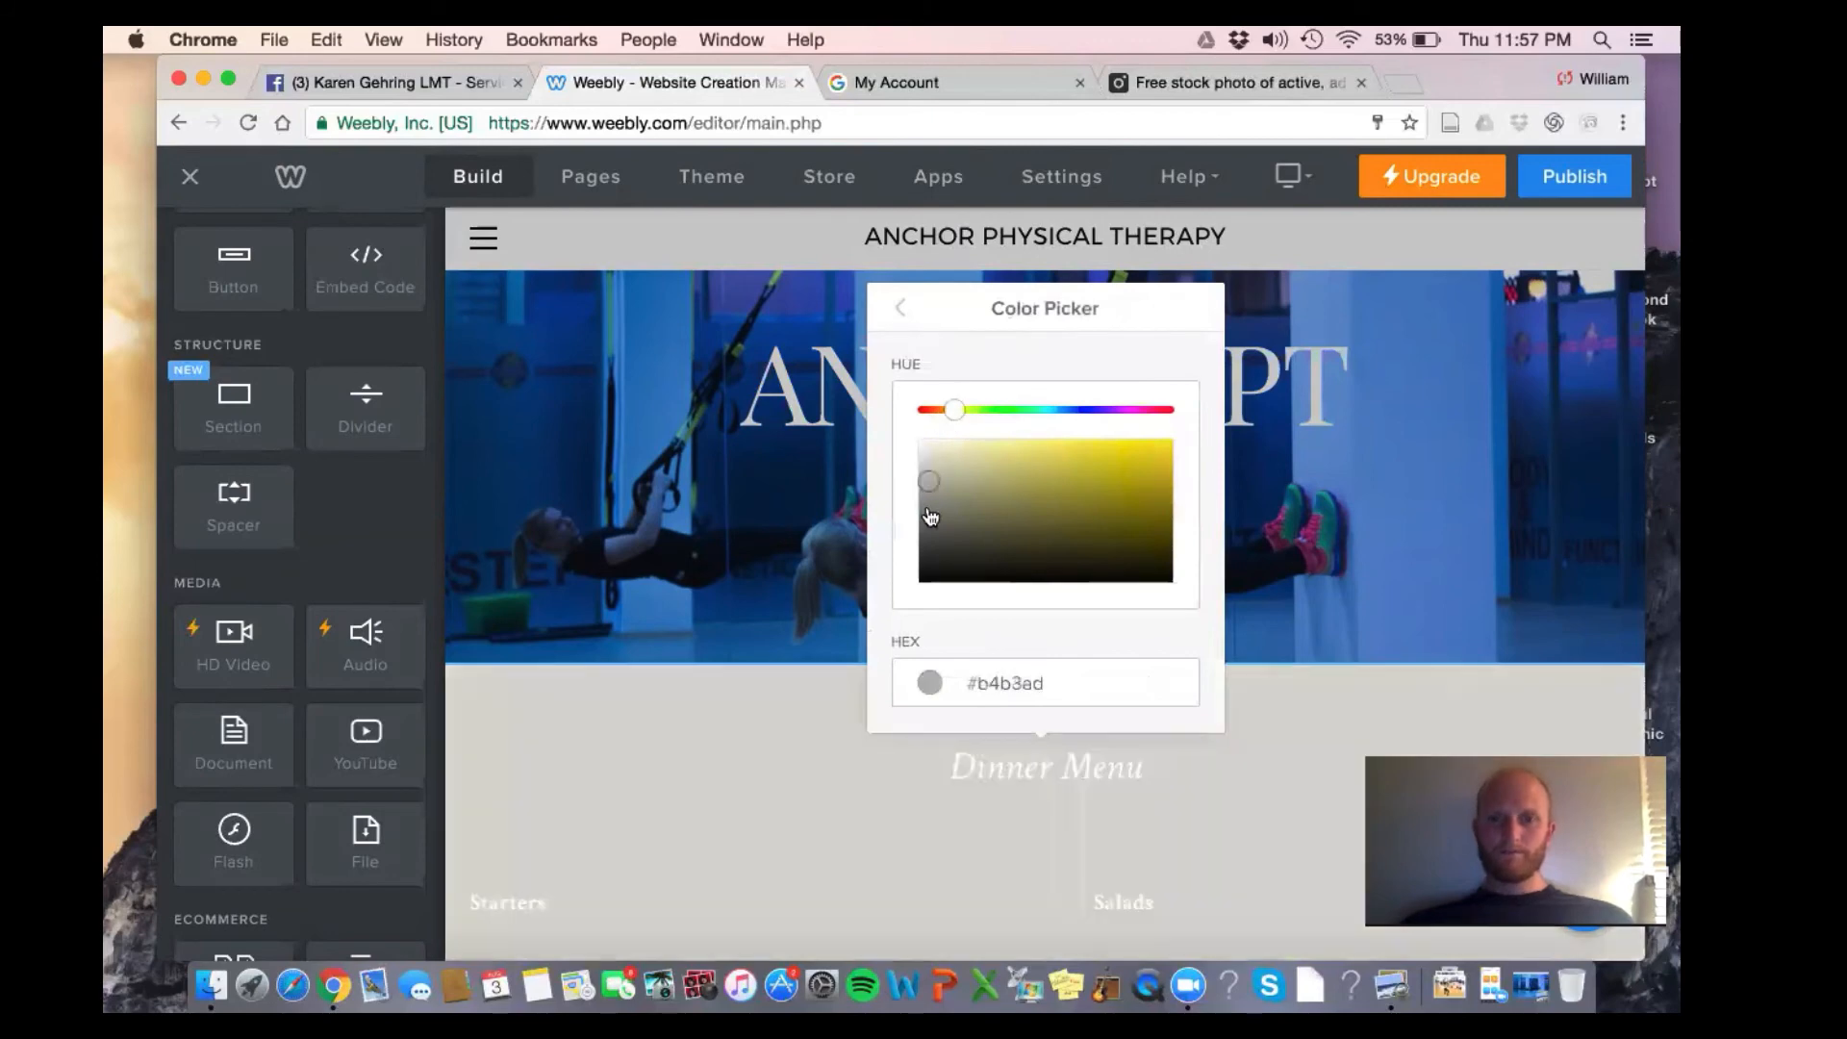
left_click_drag(929, 511, 919, 442)
left_click(1321, 595)
Make the Dinner Menu heading text black
scroll(1322, 593, "down", 2)
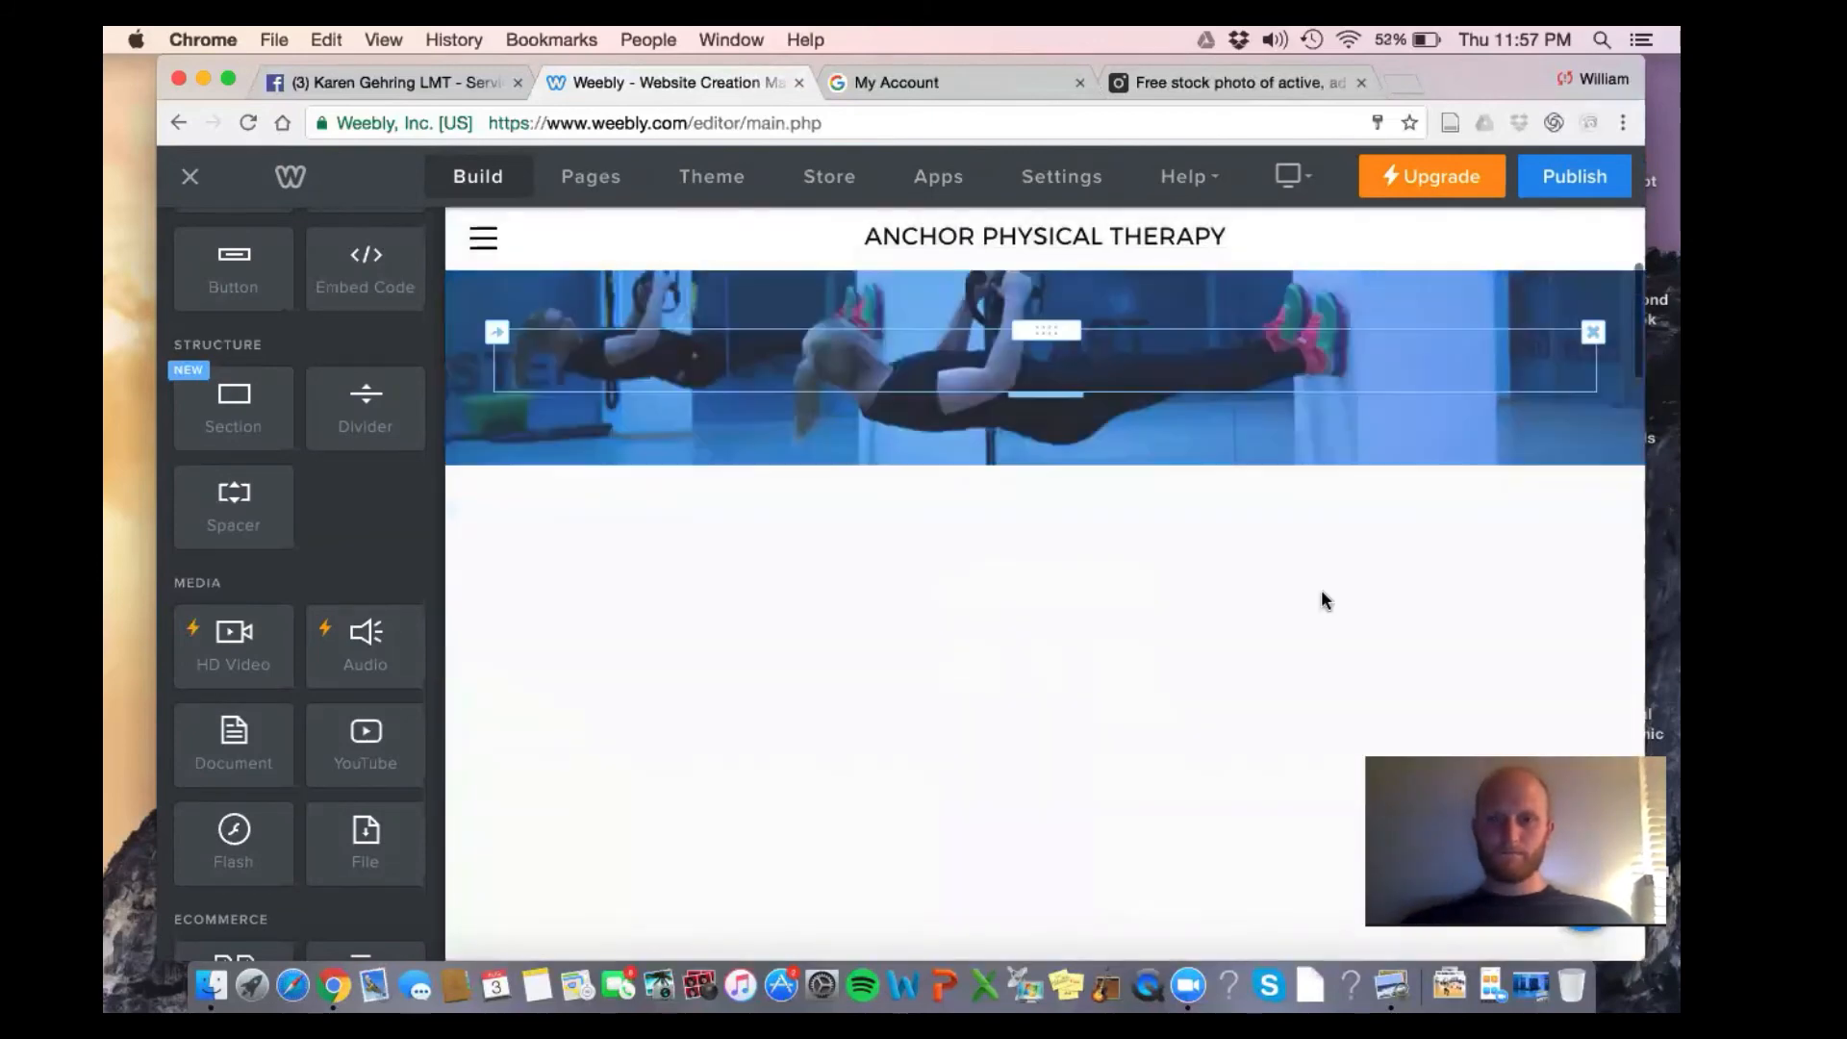
left_click(1101, 569)
triple_click(1101, 569)
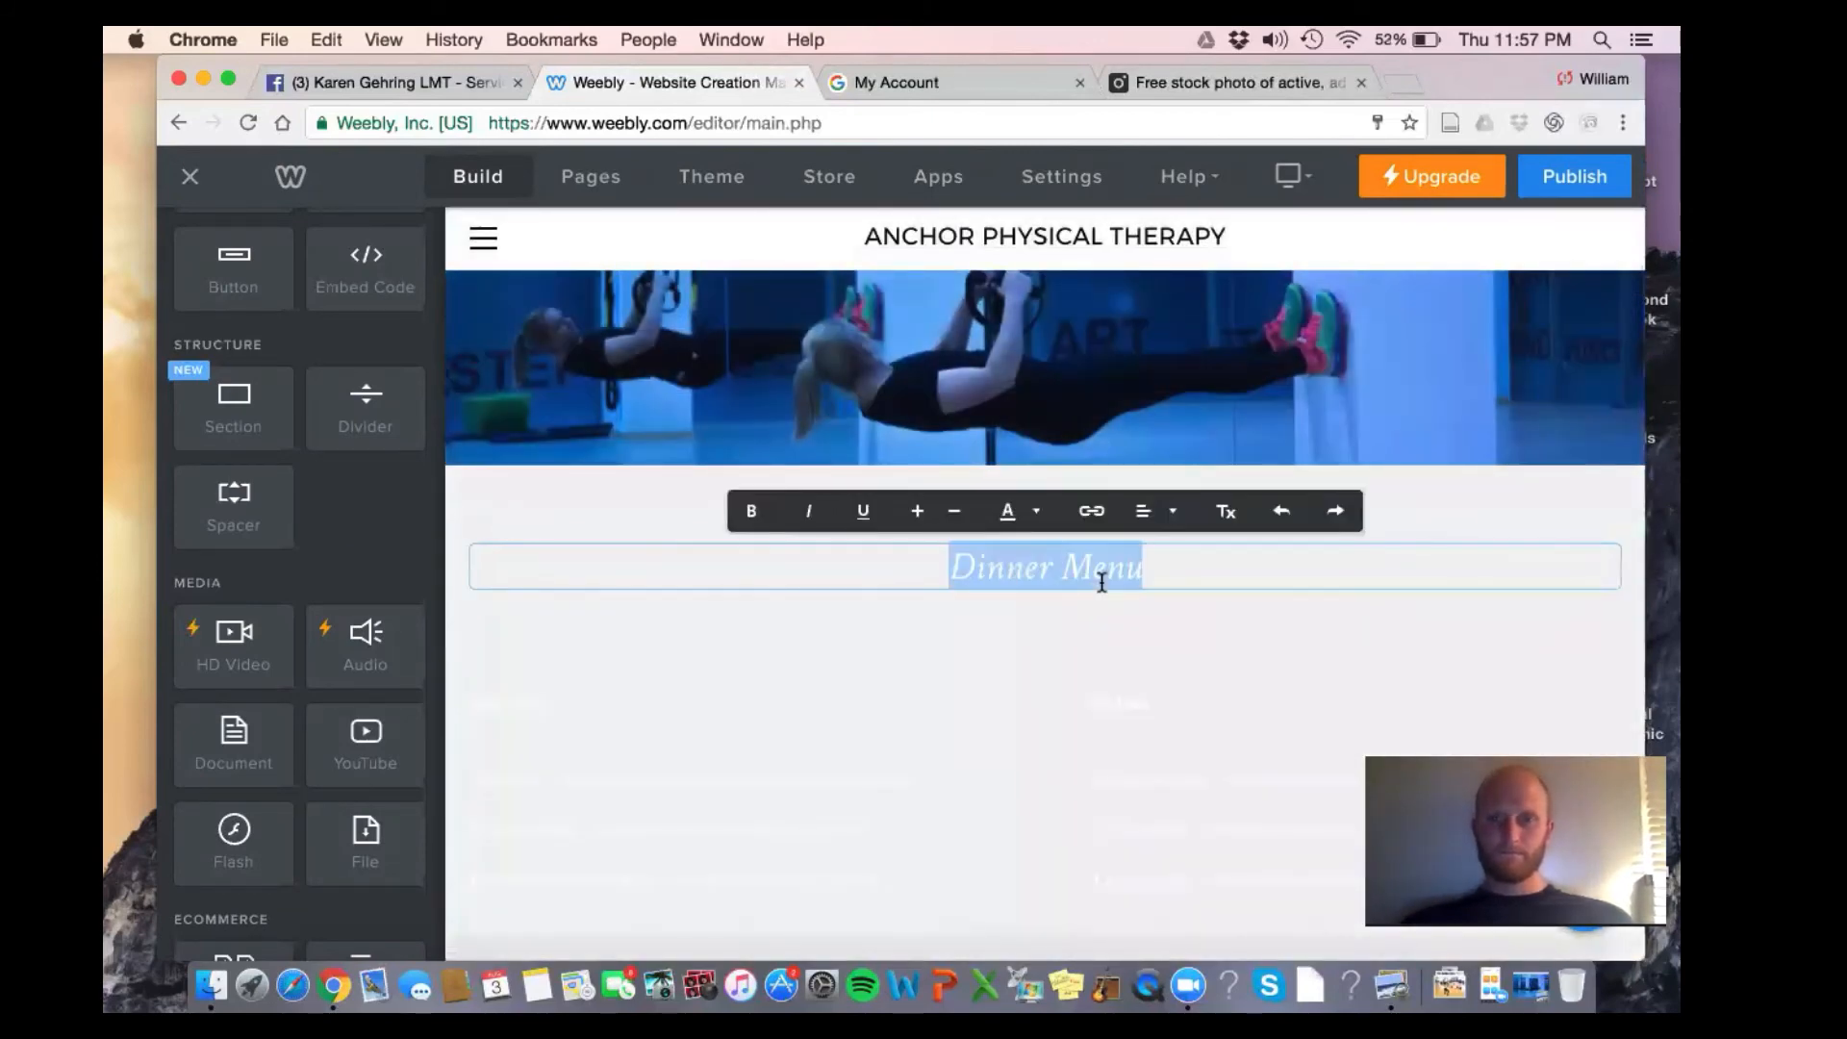
left_click(1045, 516)
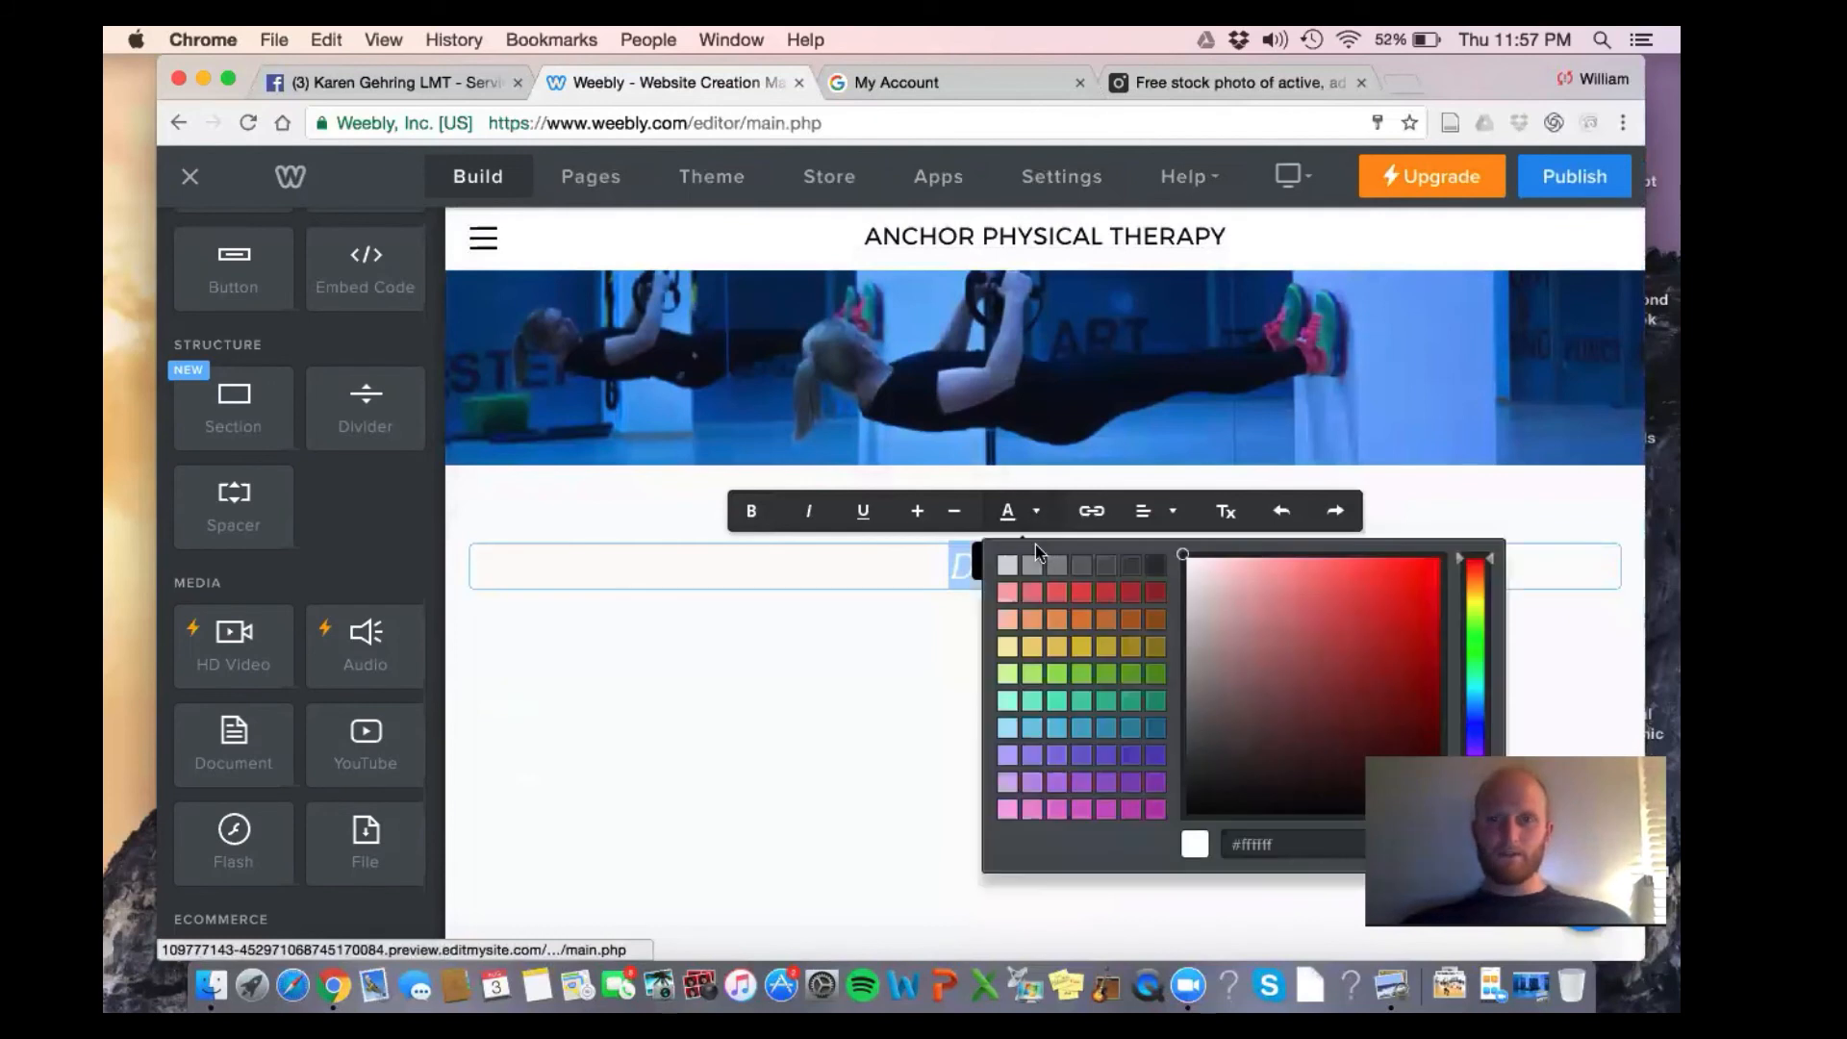
left_click(1185, 804)
left_click(729, 772)
scroll(729, 771, "down", 2)
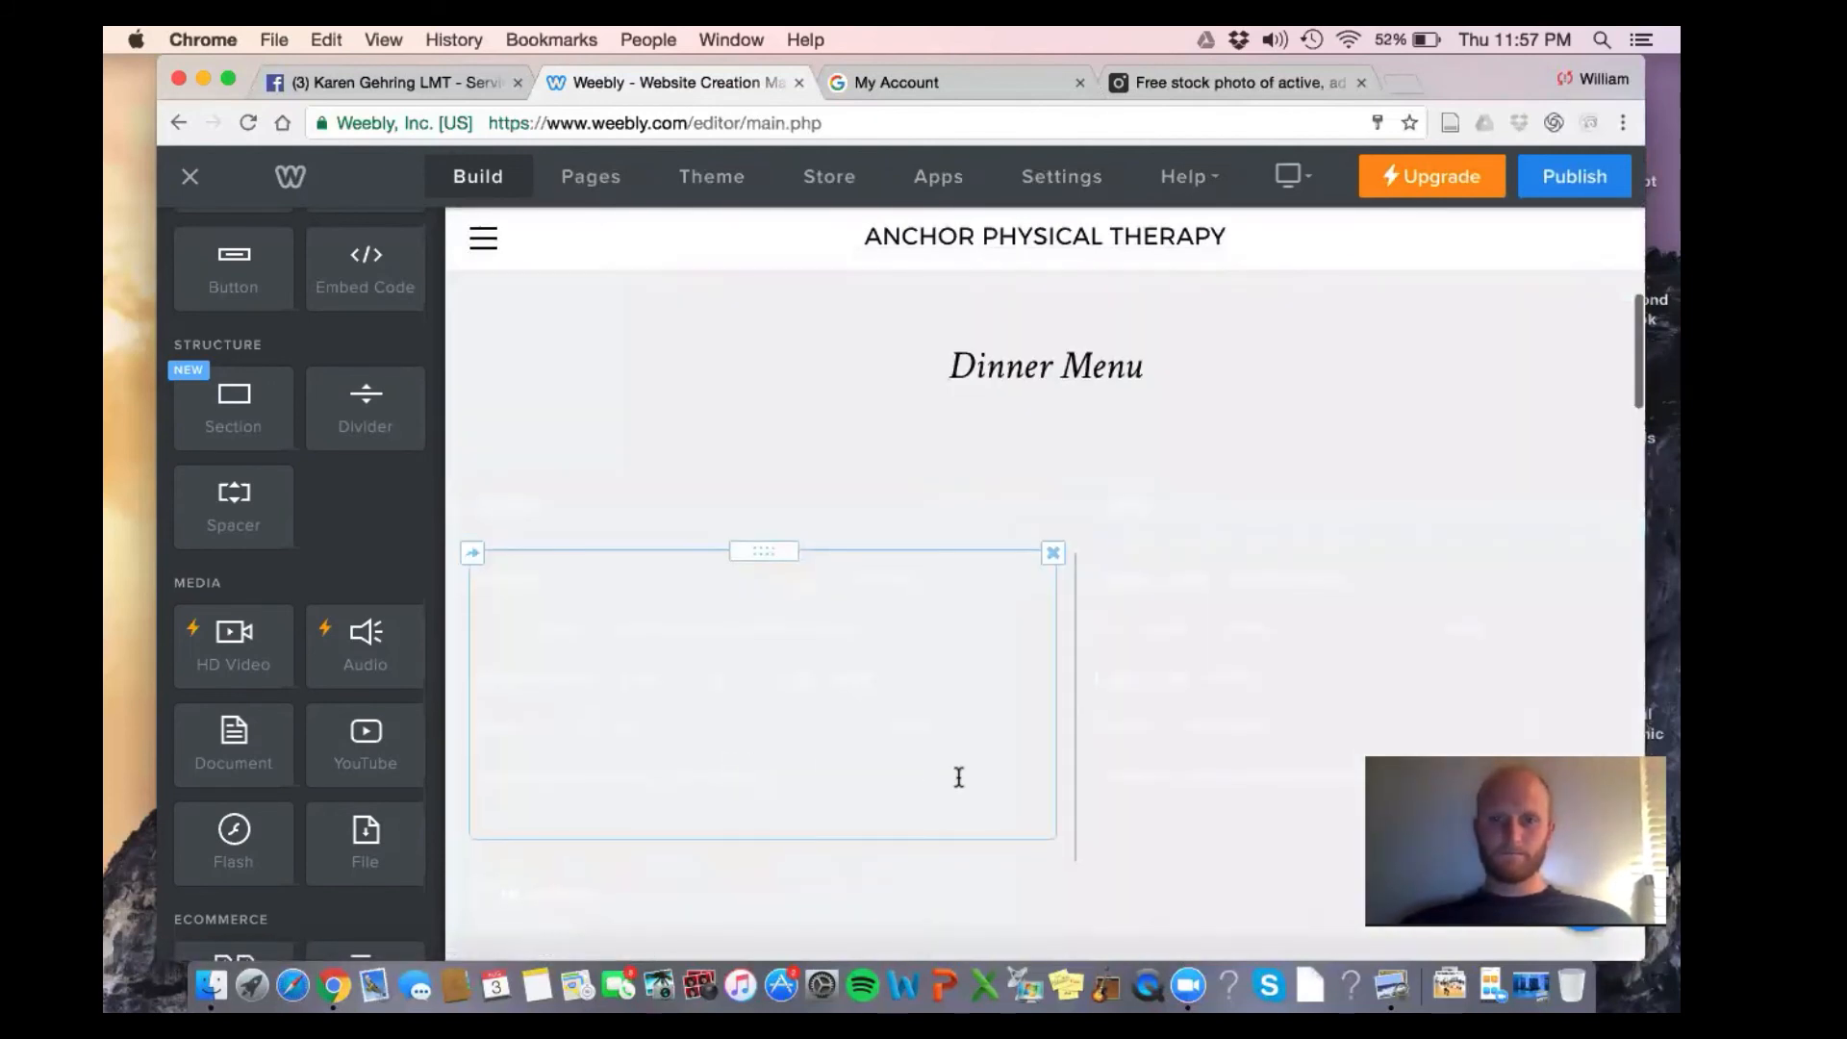
Delete the four content blocks beneath the Dinner Menu heading, confirming each
scroll(959, 778, "down", 4)
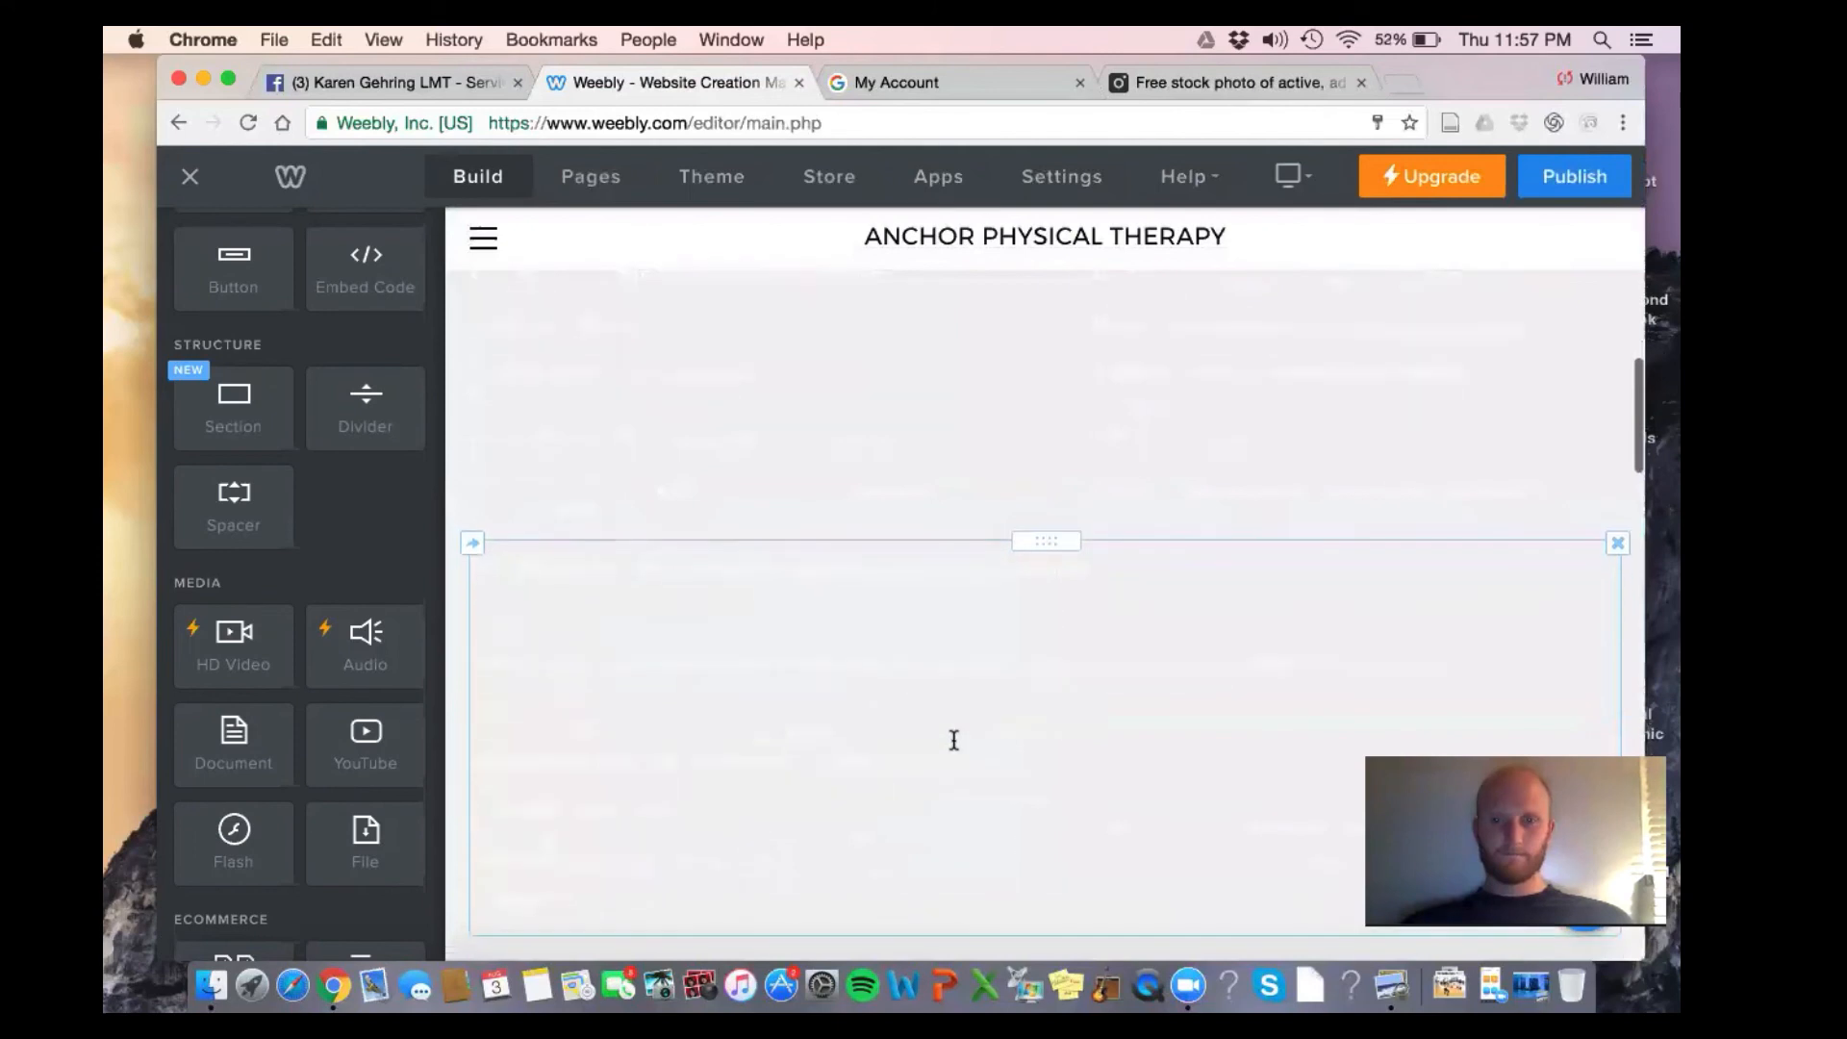
scroll(953, 740, "down", 2)
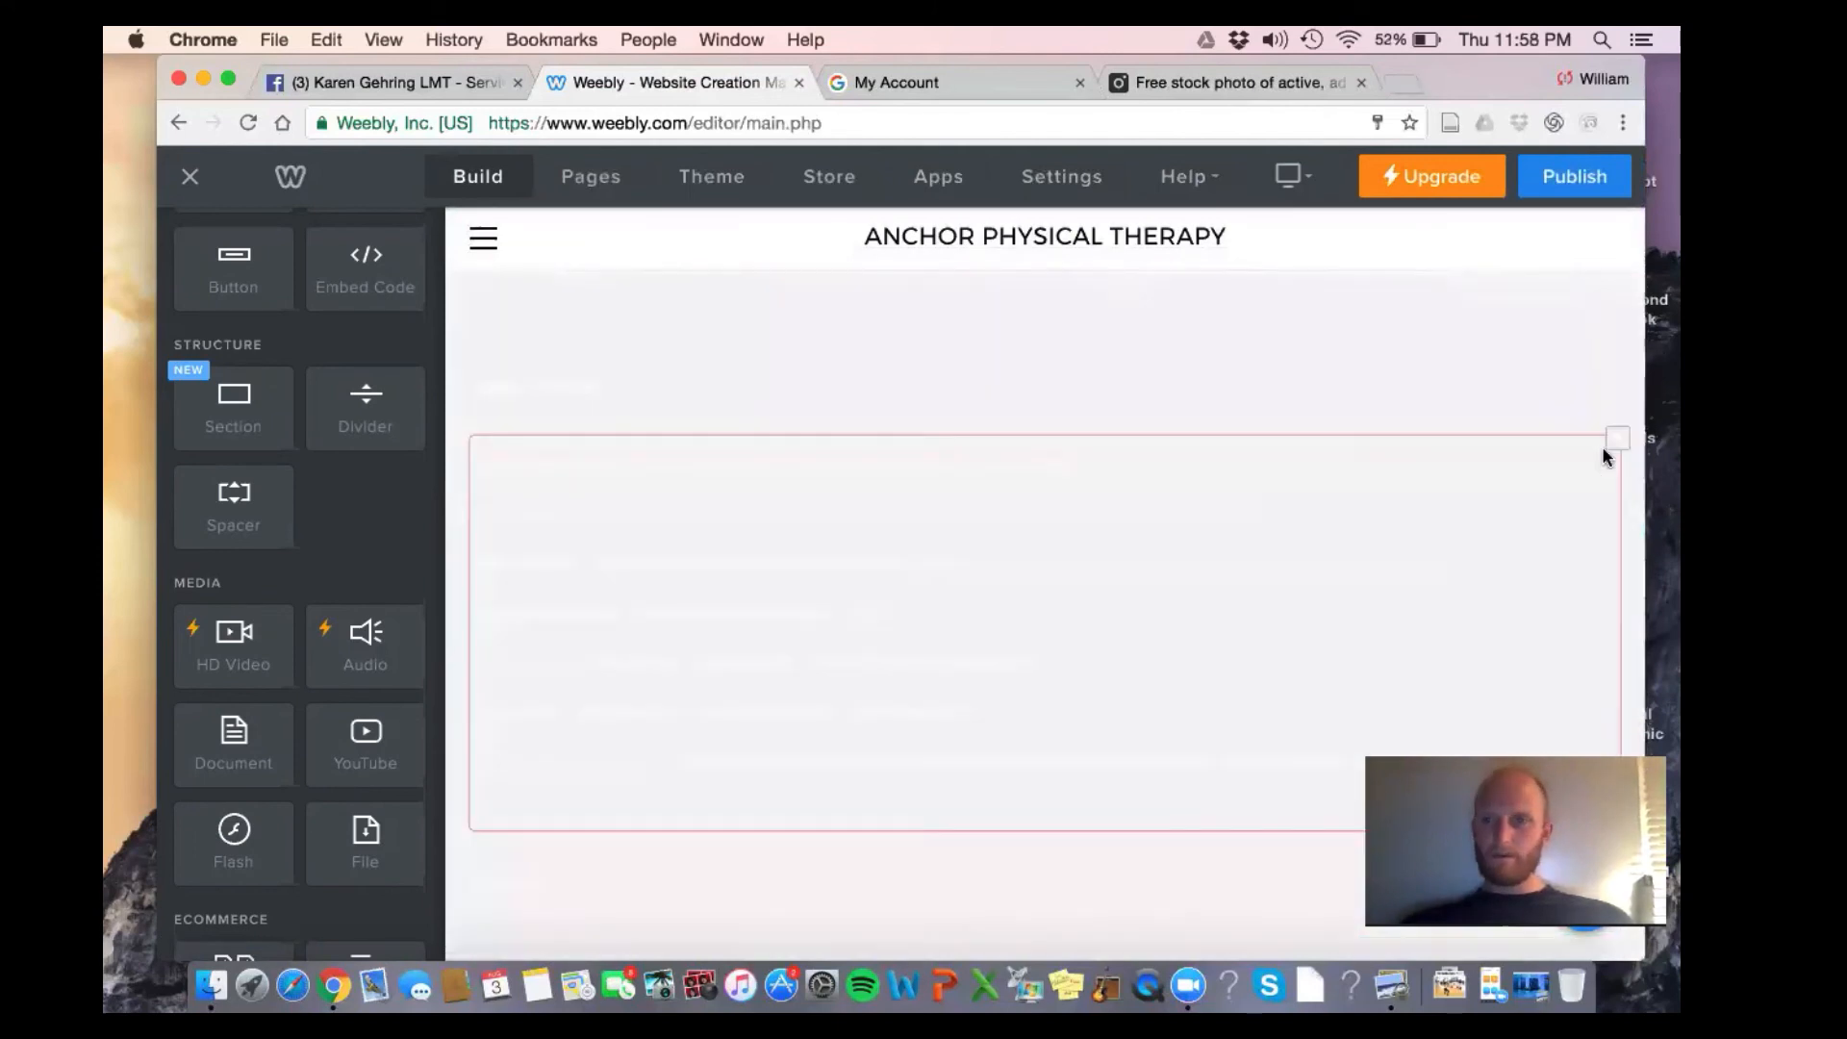
left_click(1616, 439)
left_click(1566, 389)
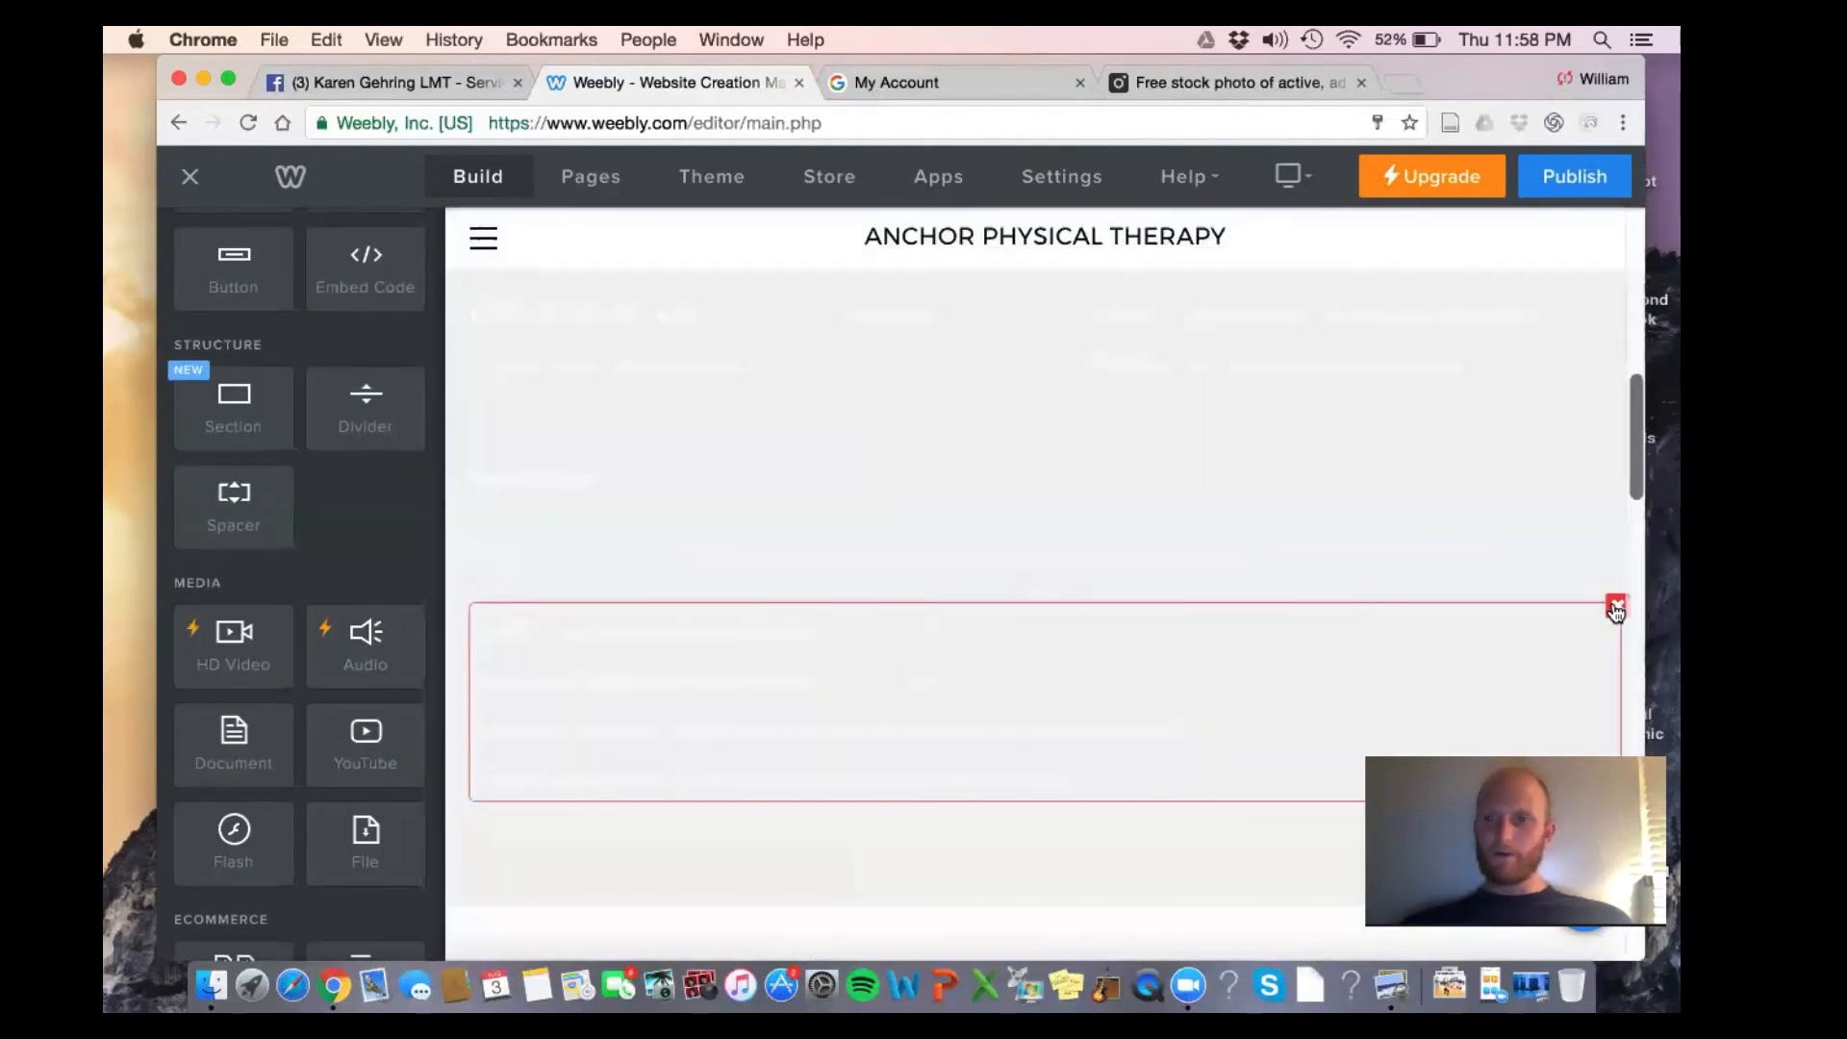
left_click(1617, 611)
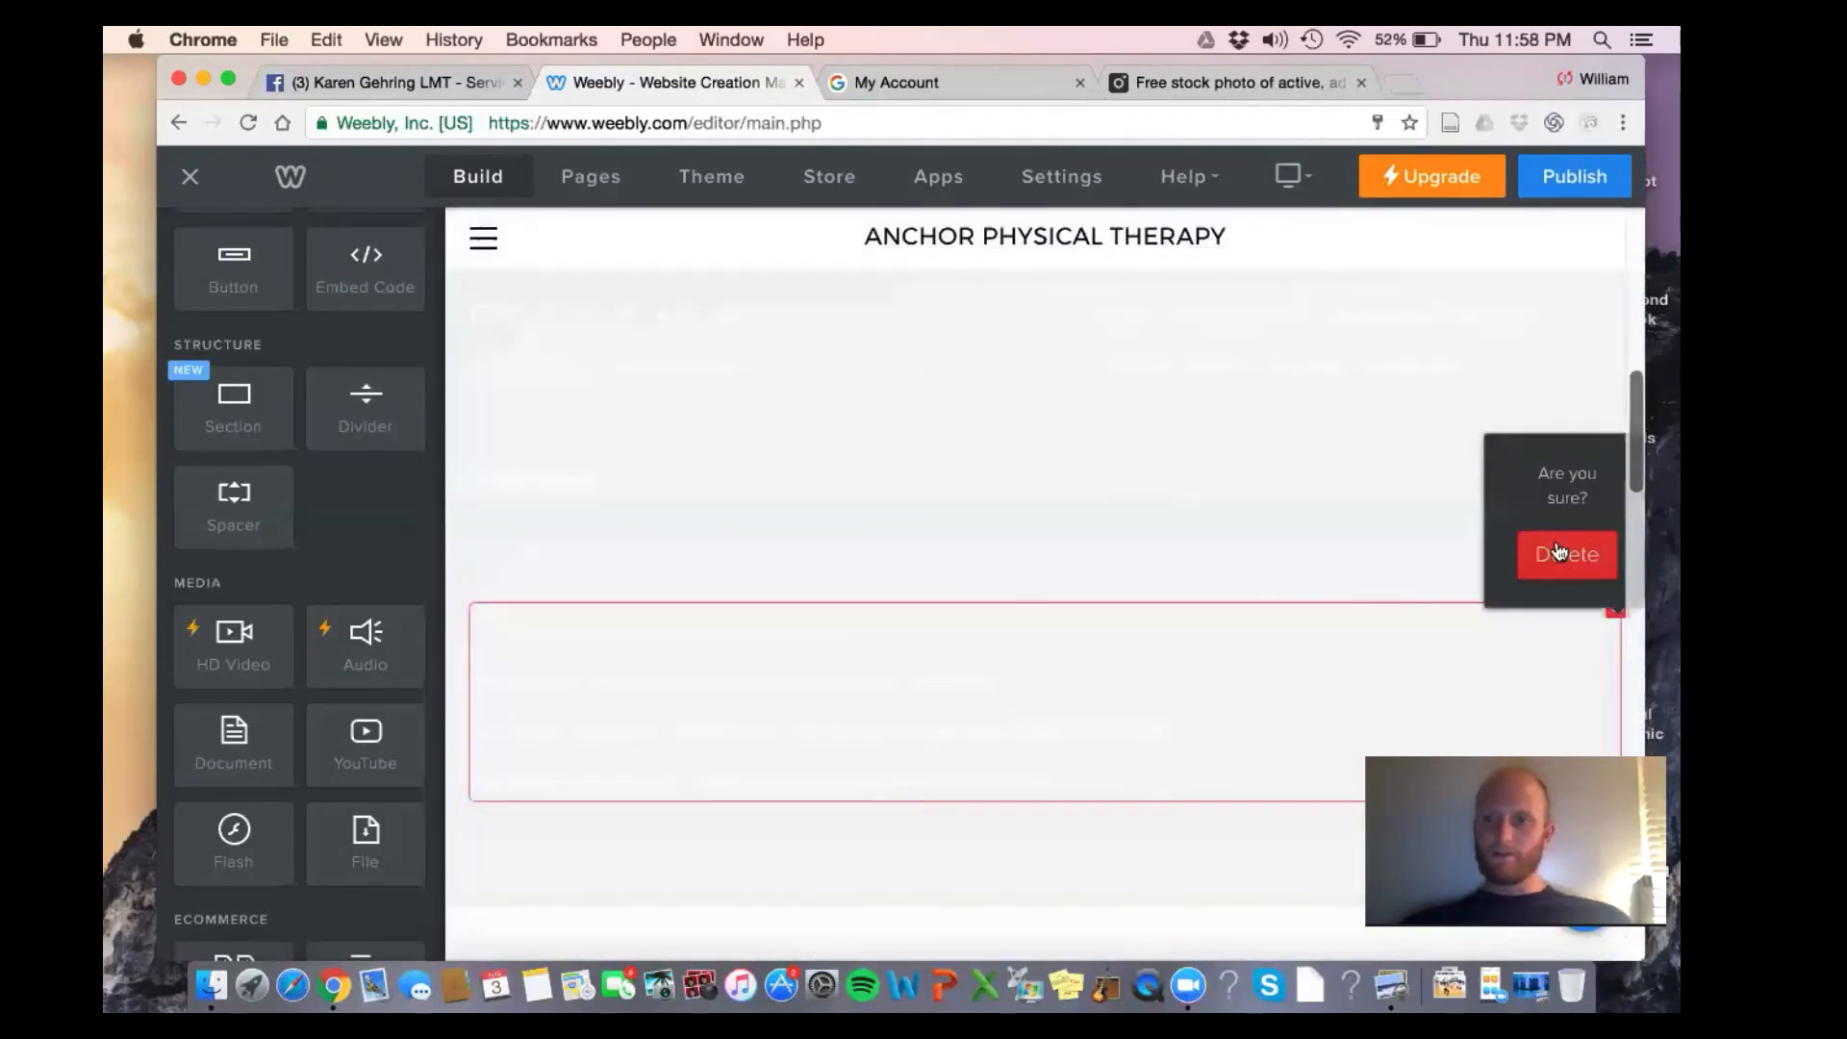
left_click(1559, 552)
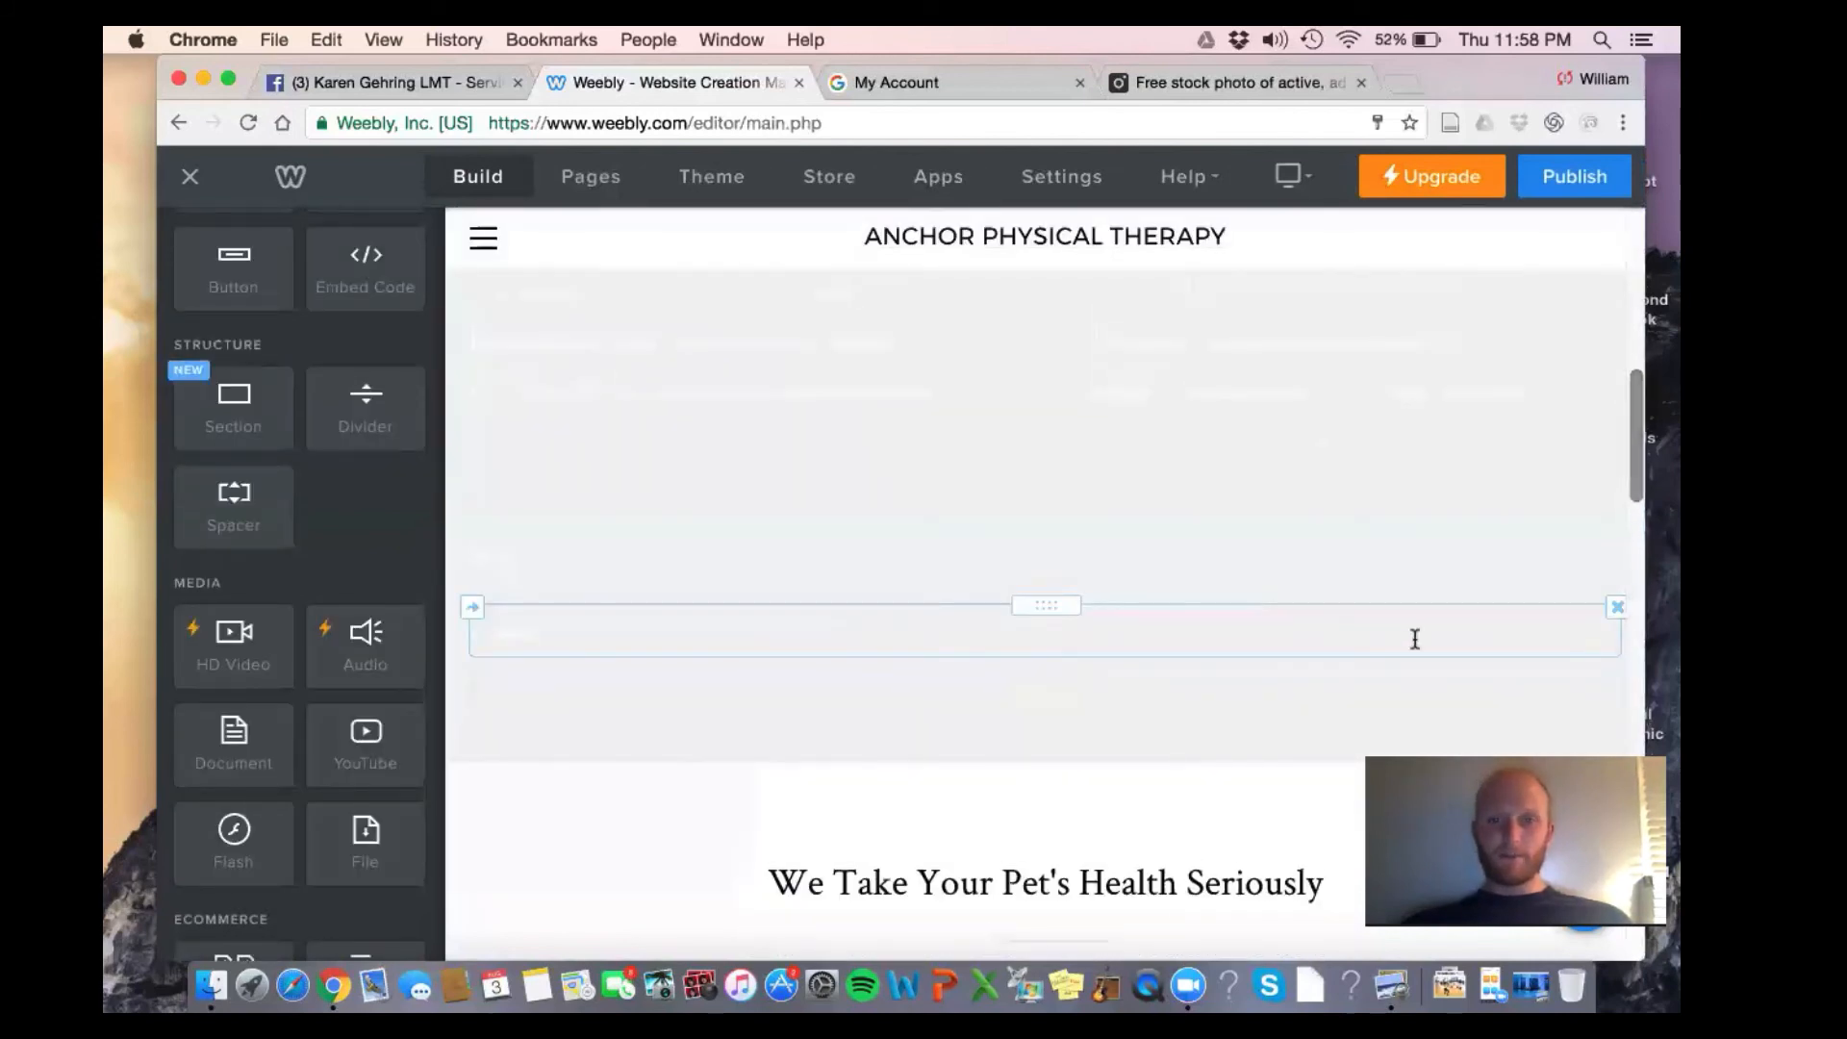
left_click(1617, 609)
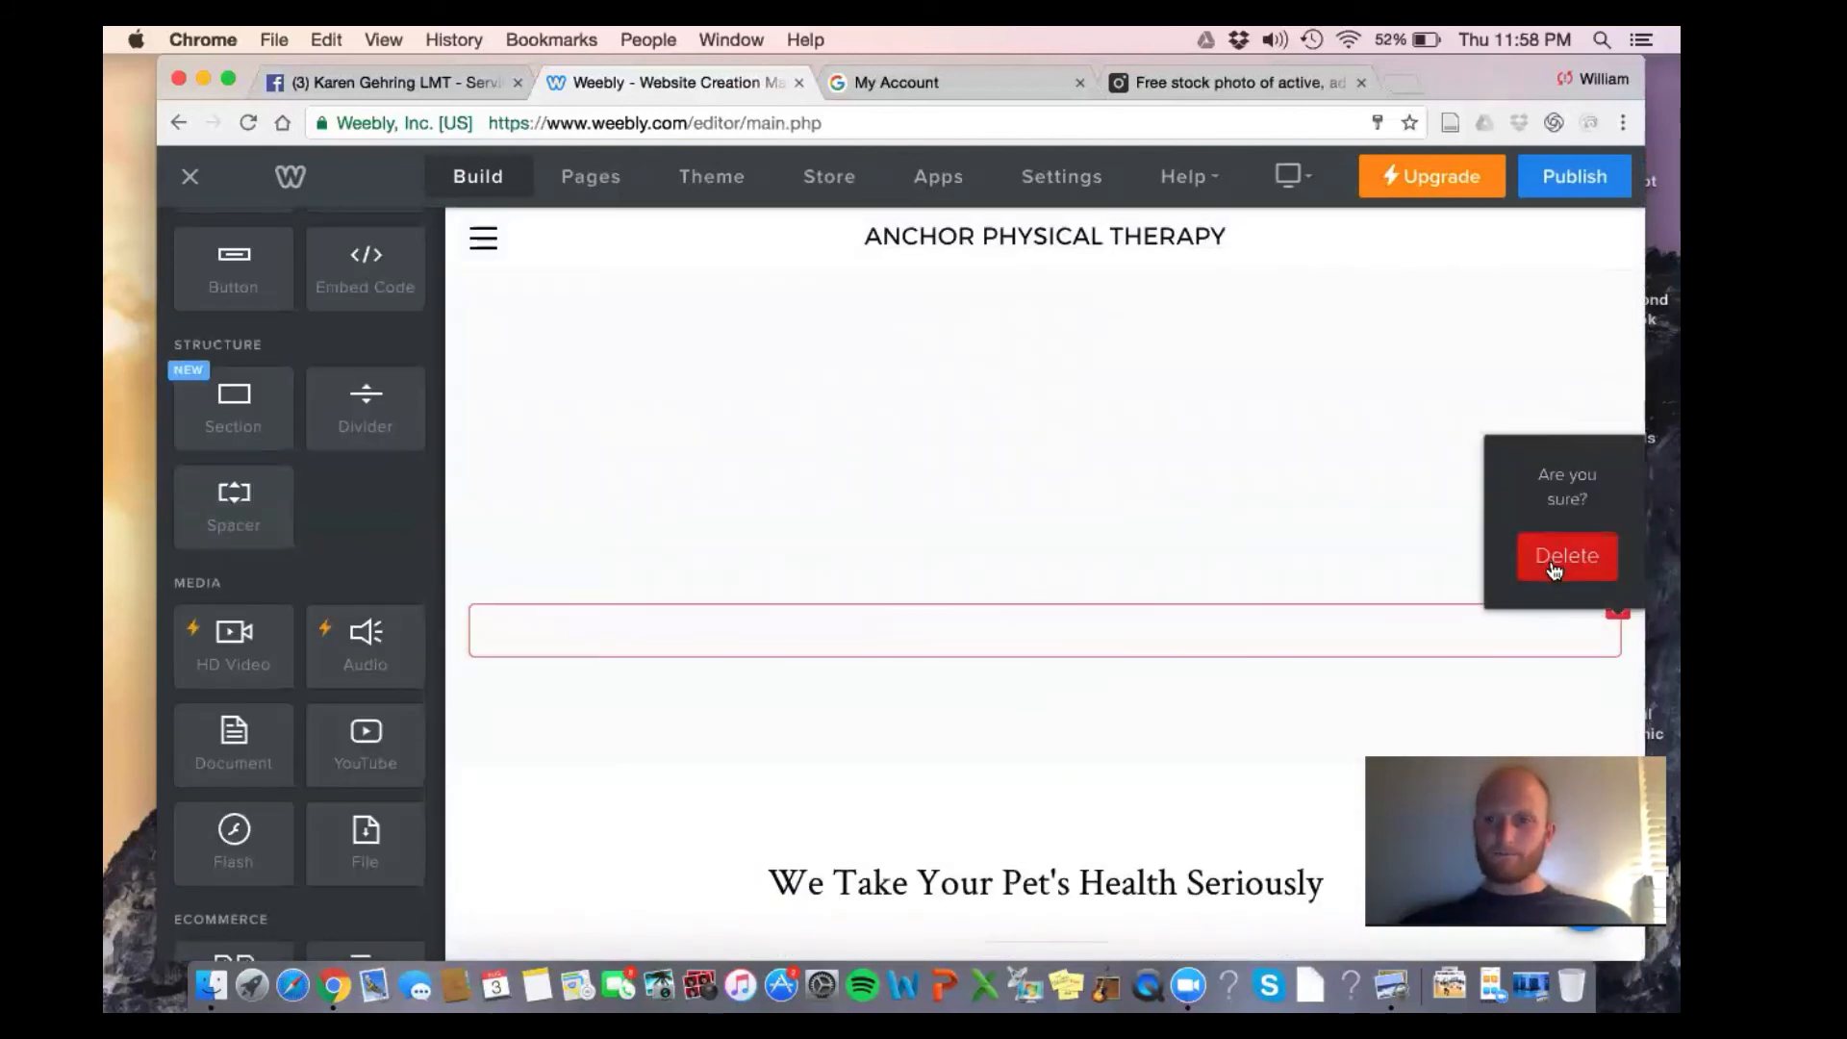
left_click(1553, 567)
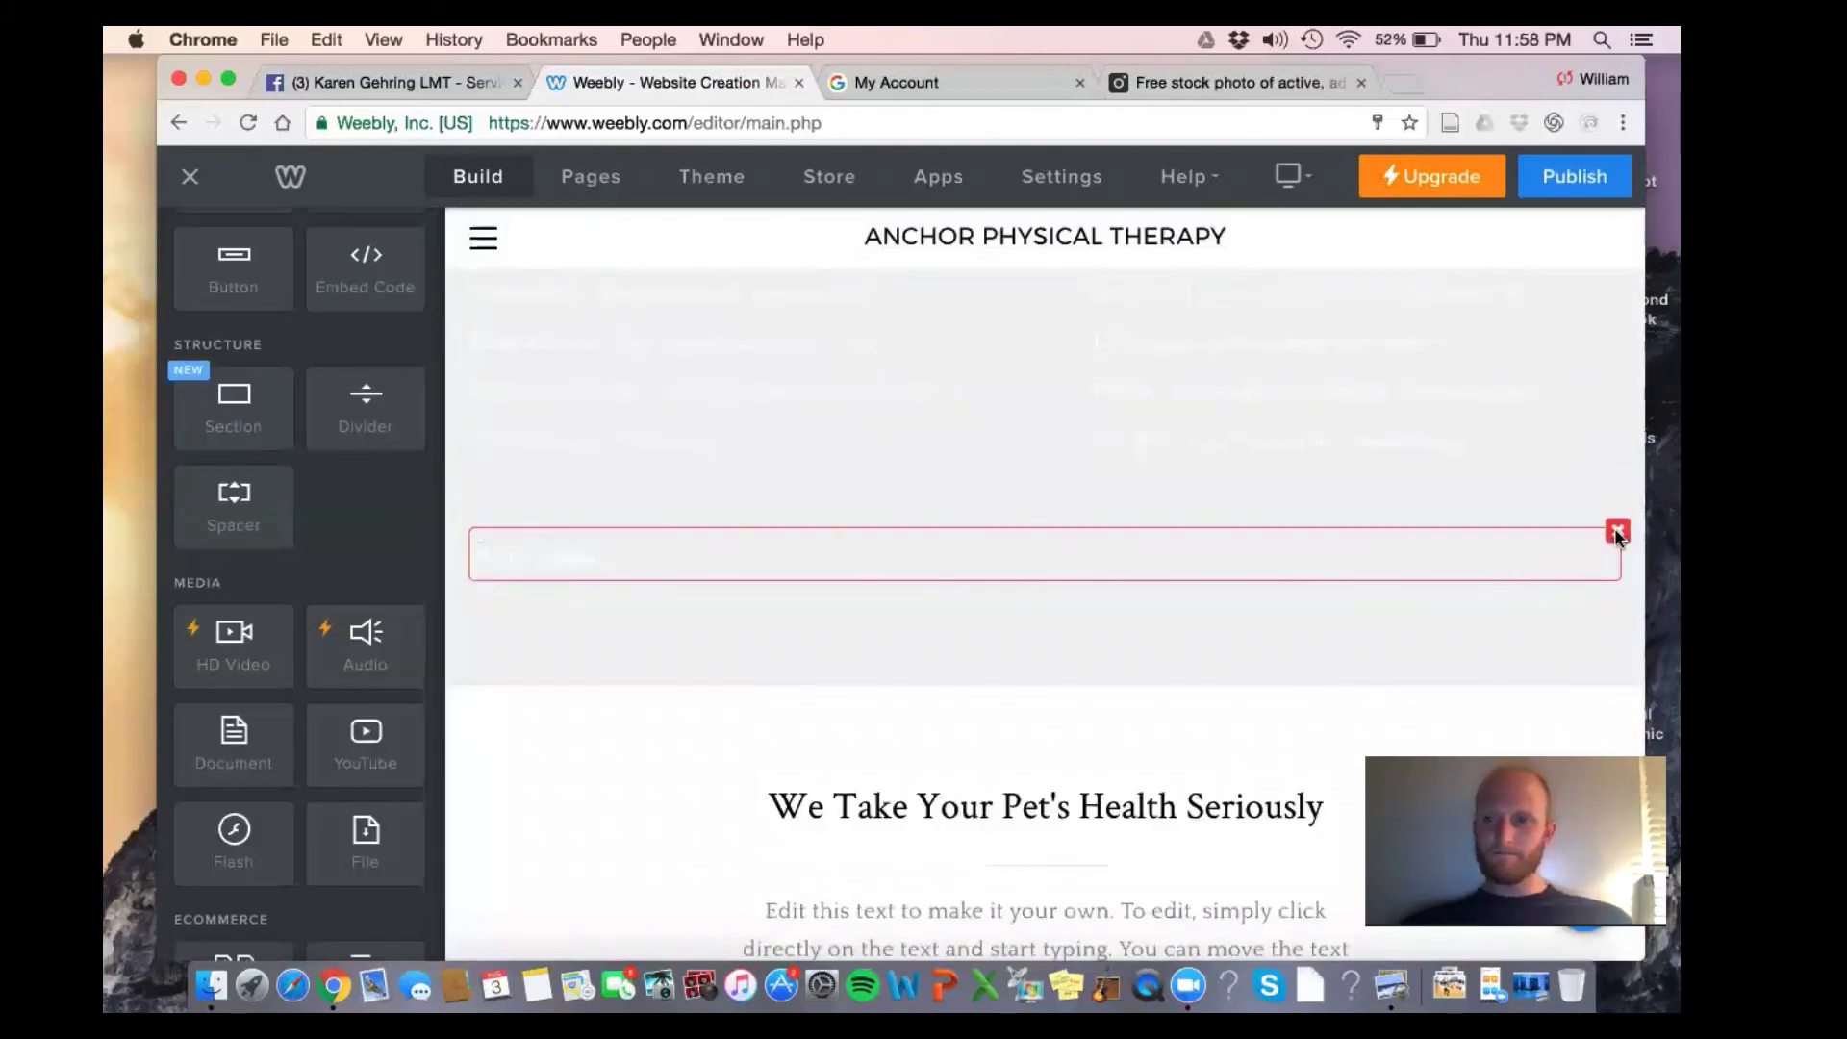
left_click(1617, 532)
left_click(1554, 481)
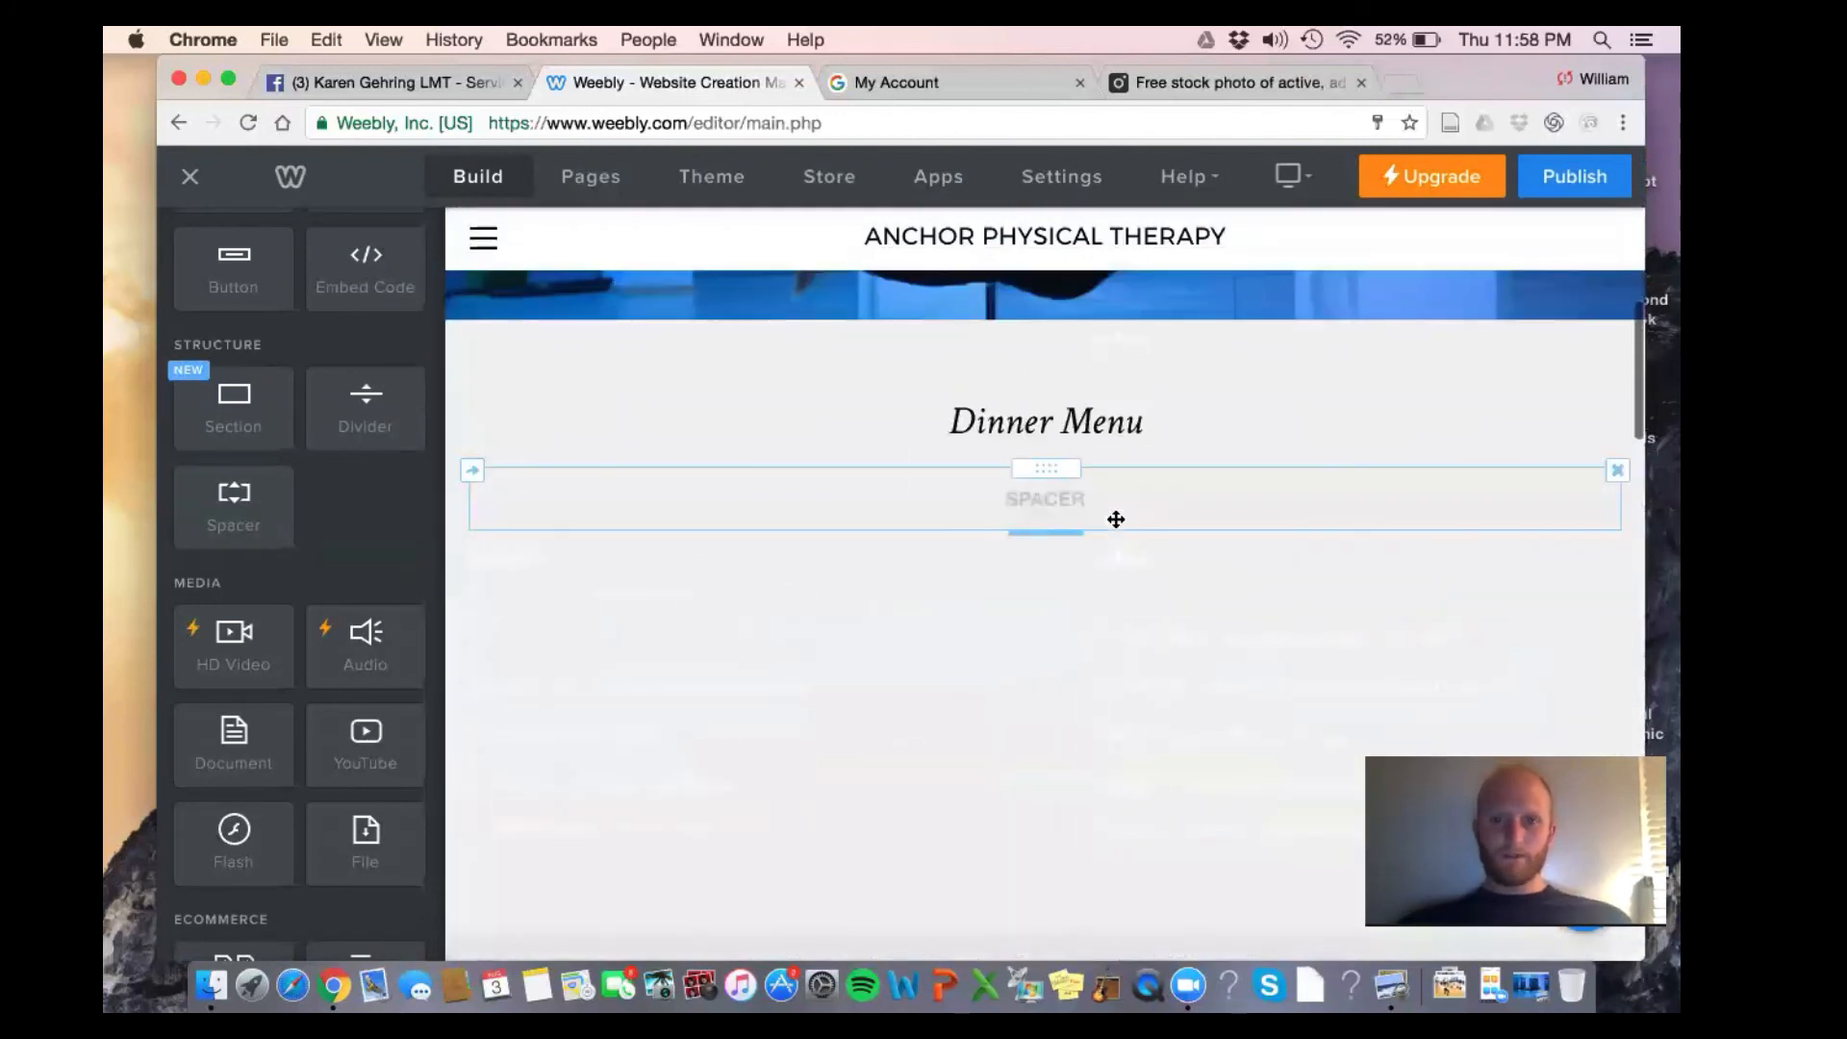
Rename the Dinner Menu heading to SERVICES
triple_click(1002, 416)
type("SER")
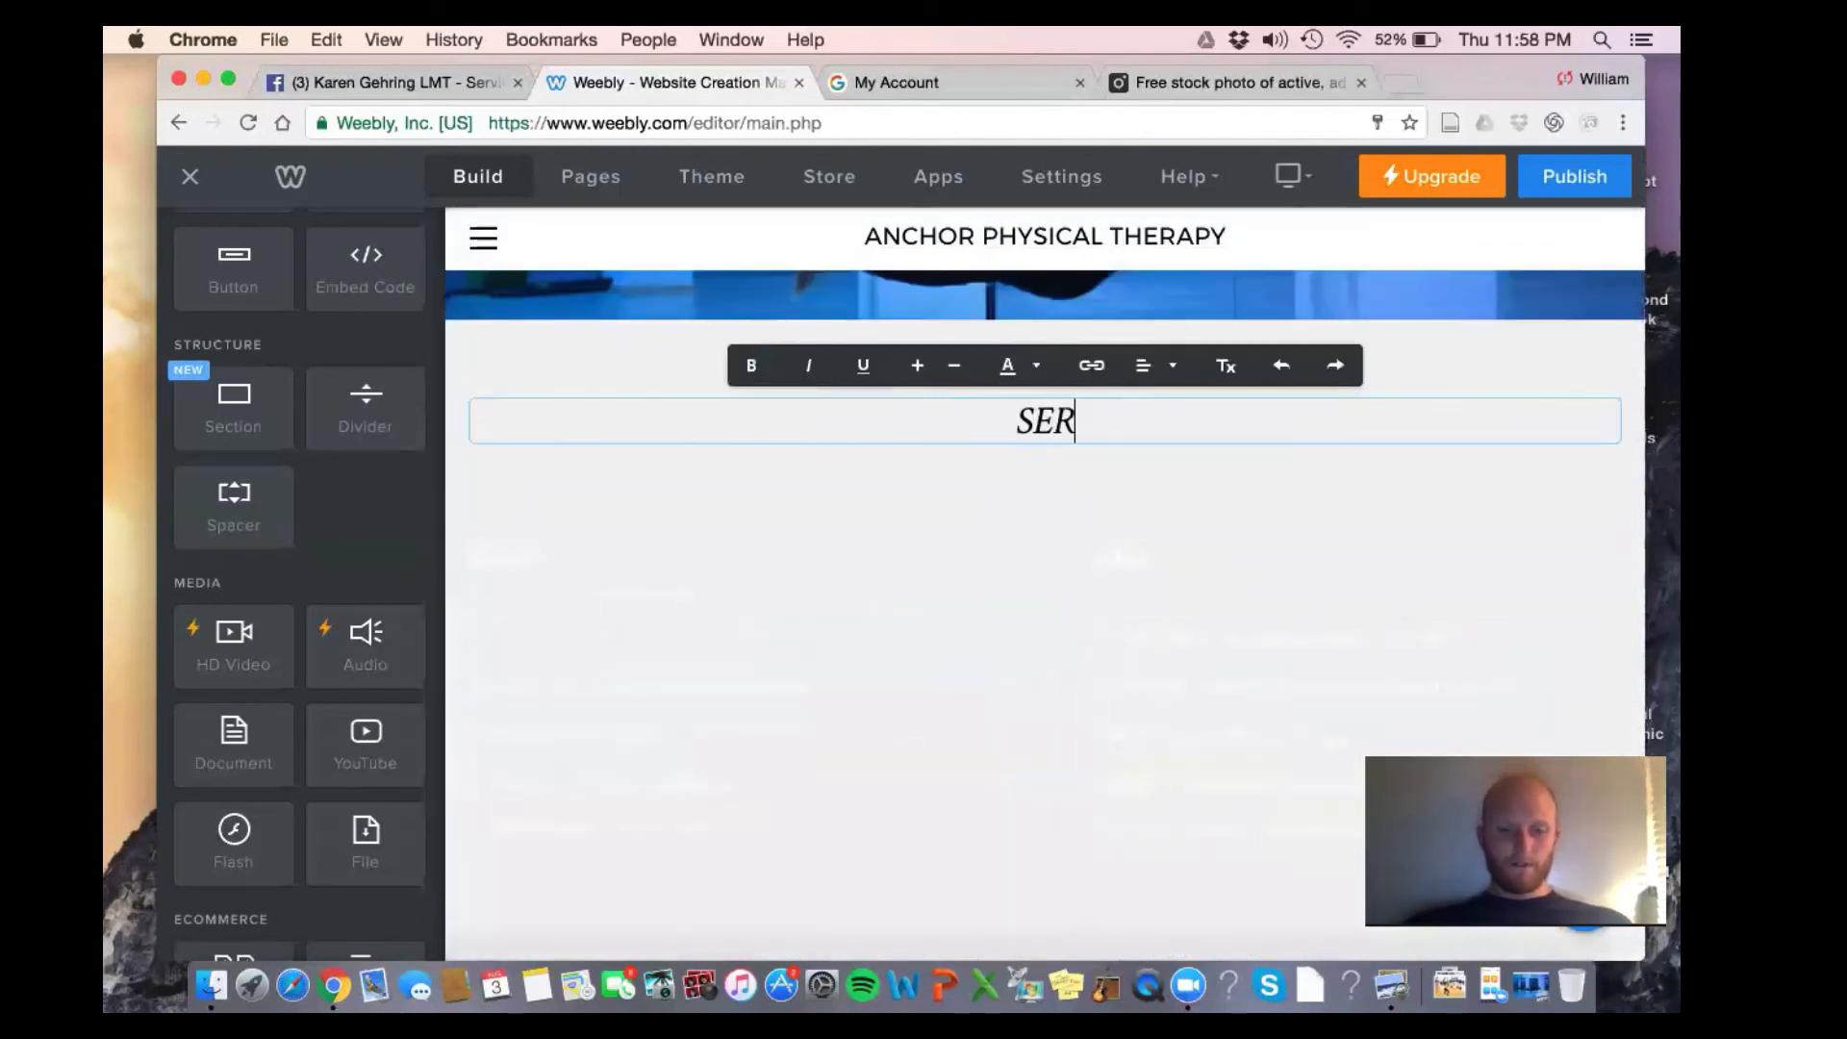
type("VICES")
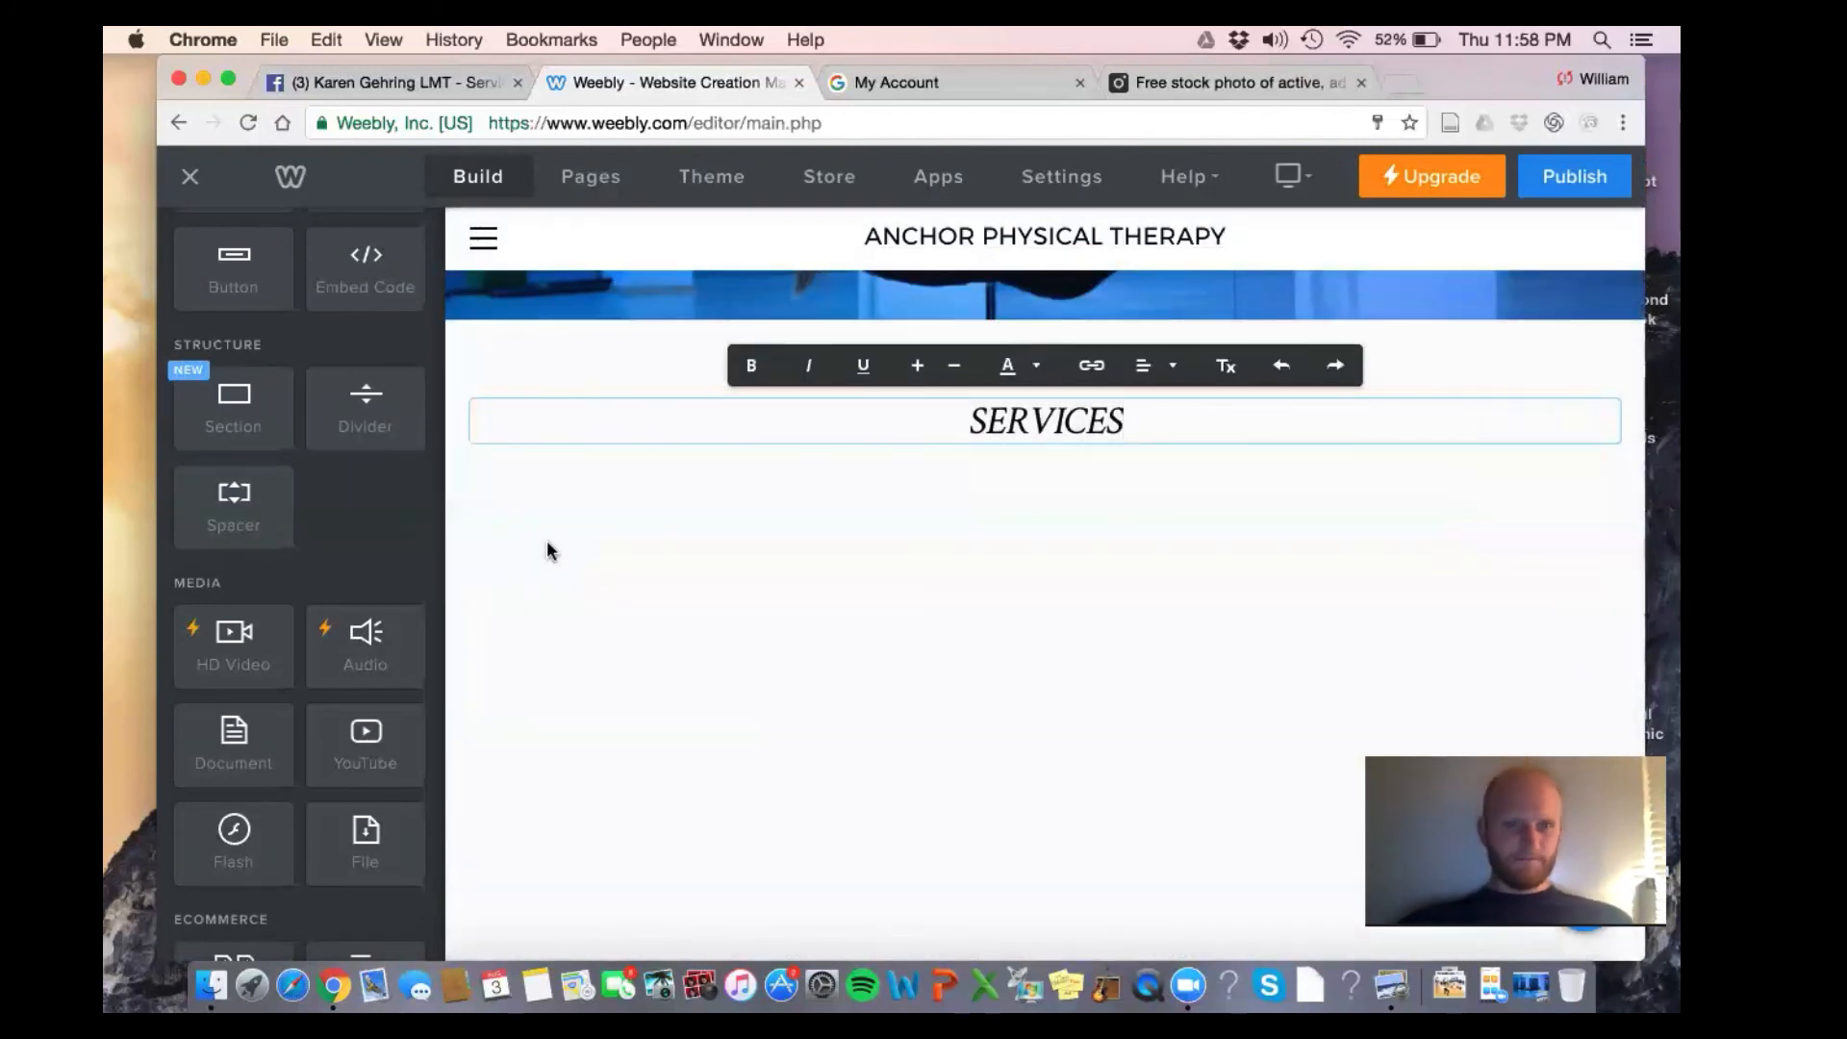
left_click(545, 546)
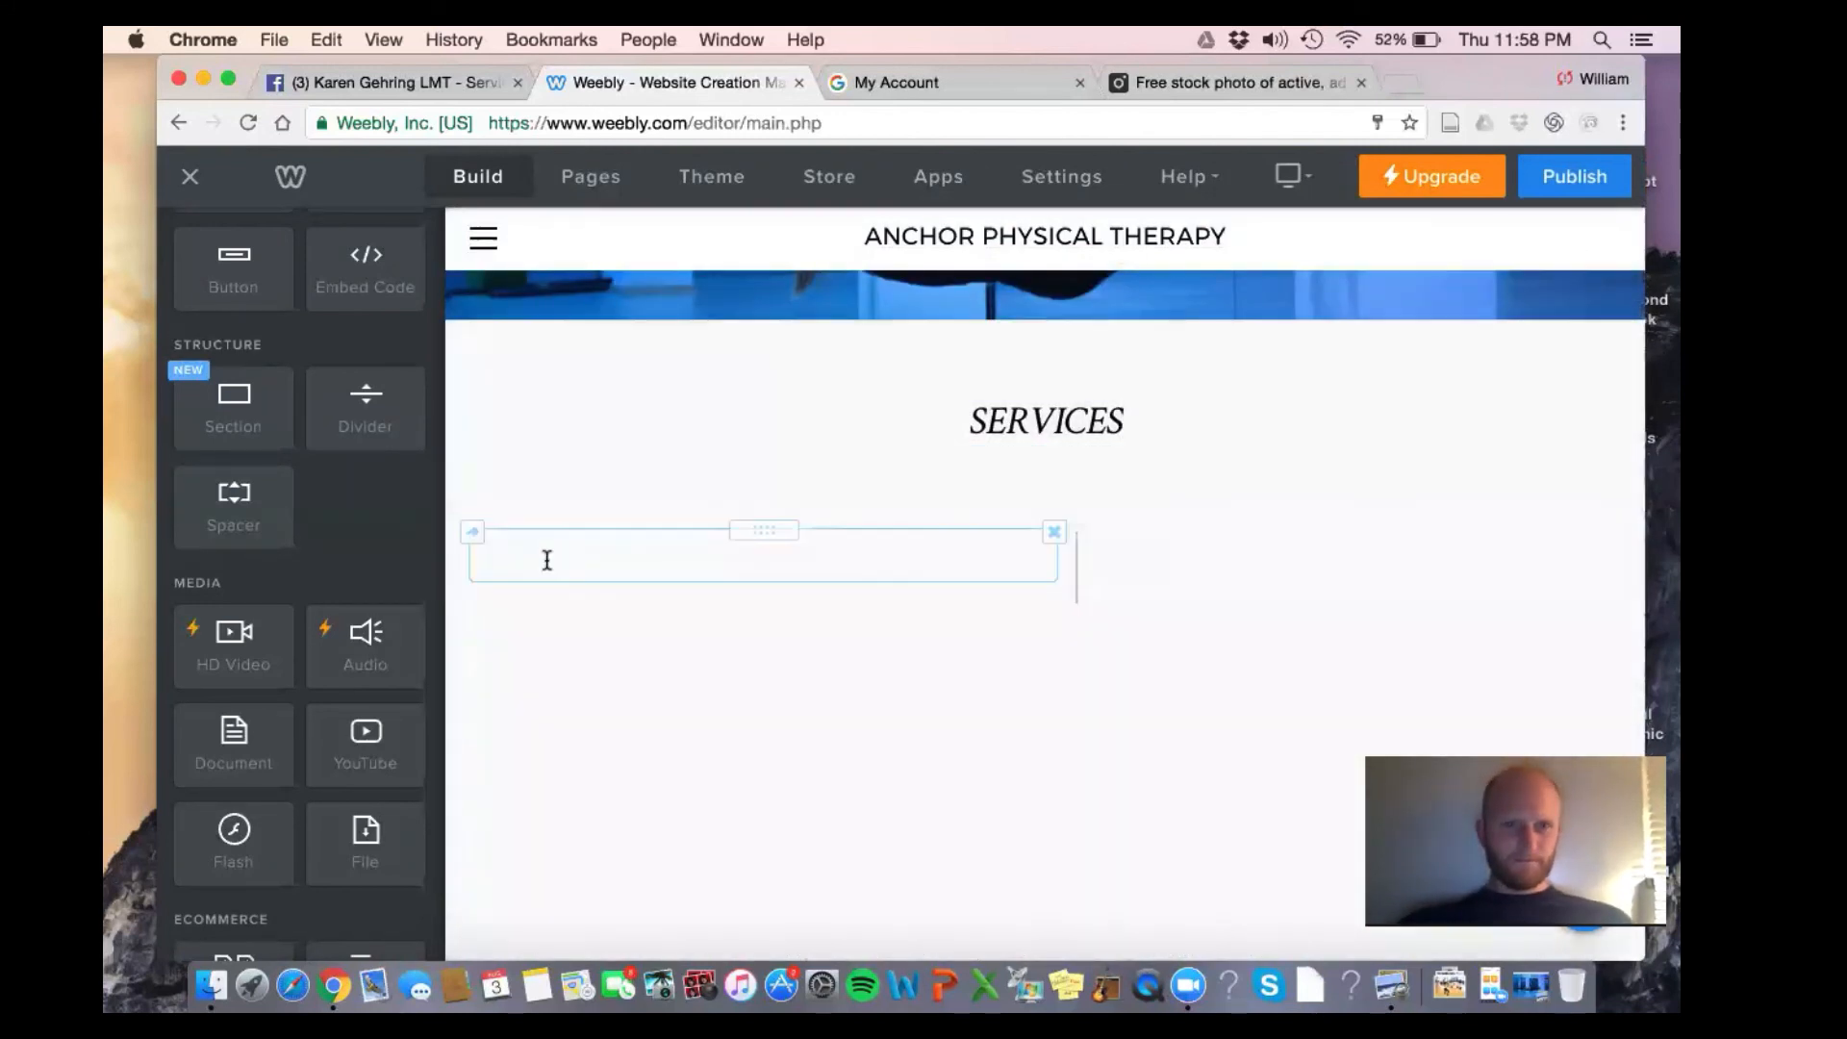
Make the white Starters text black
double_click(546, 560)
left_click(777, 497)
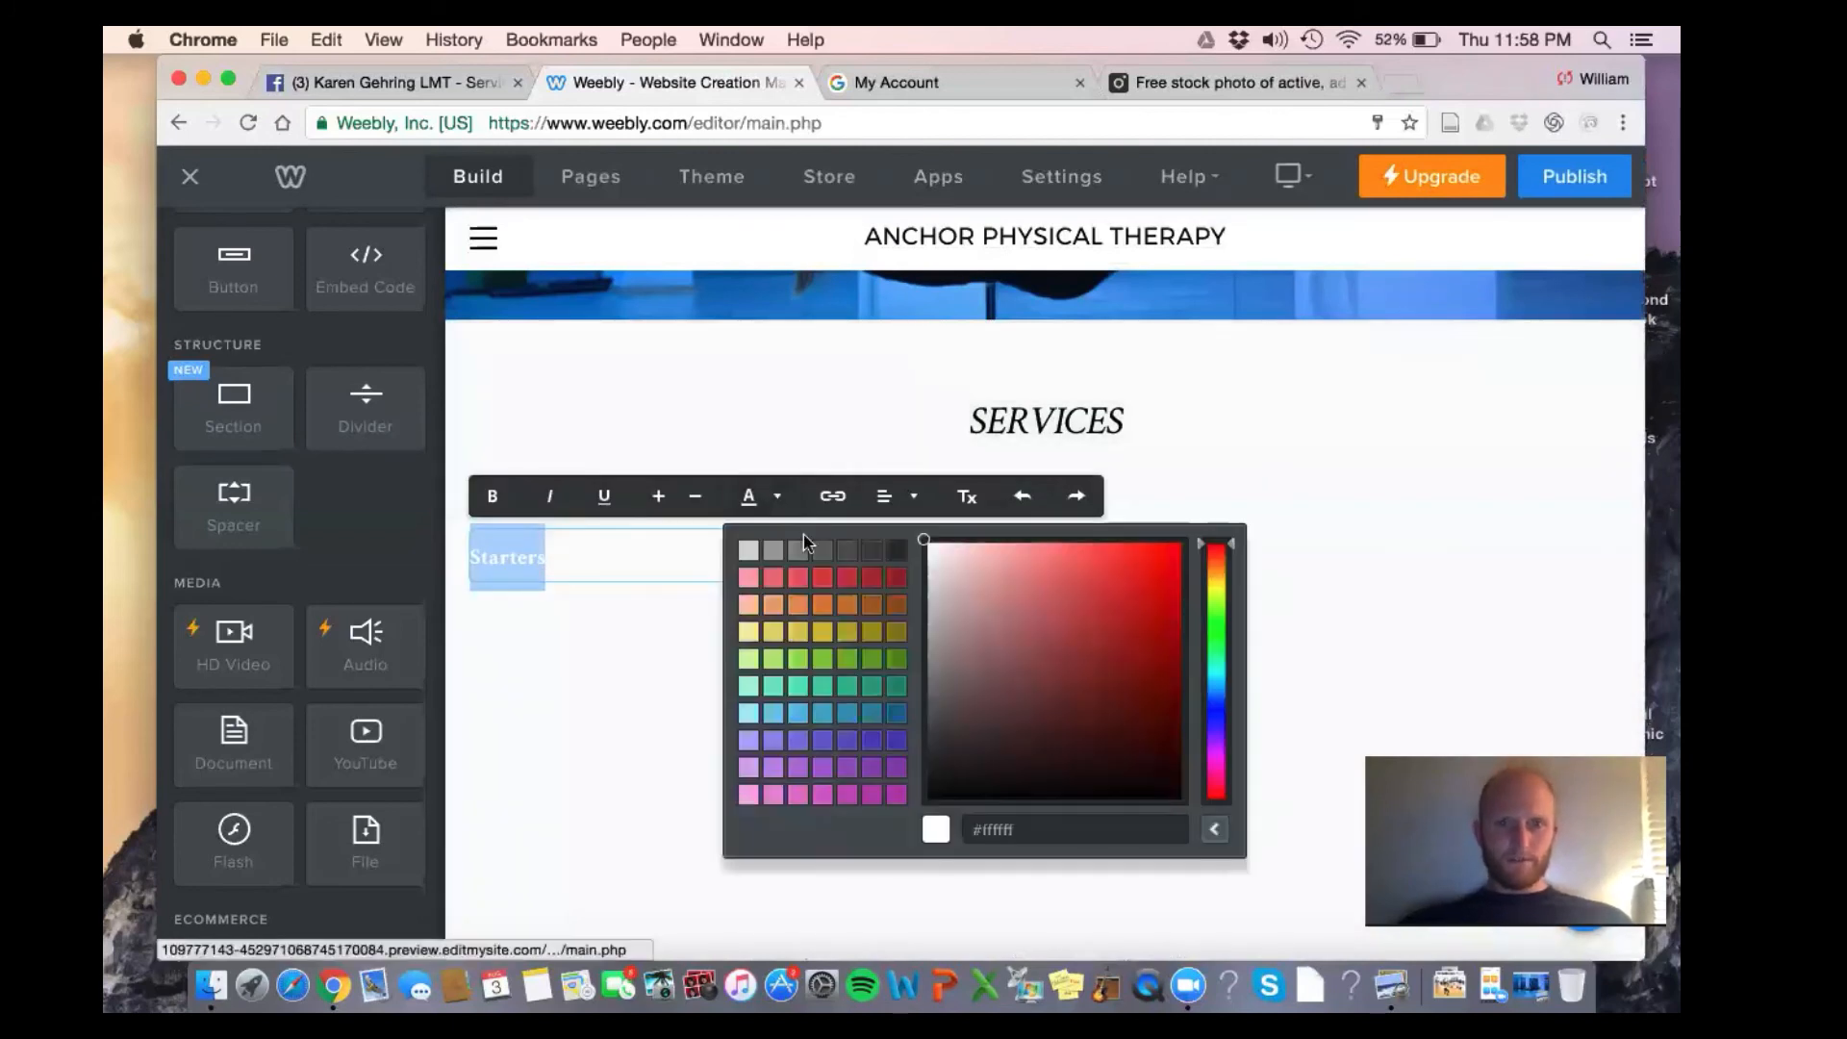
left_click_drag(924, 542, 910, 873)
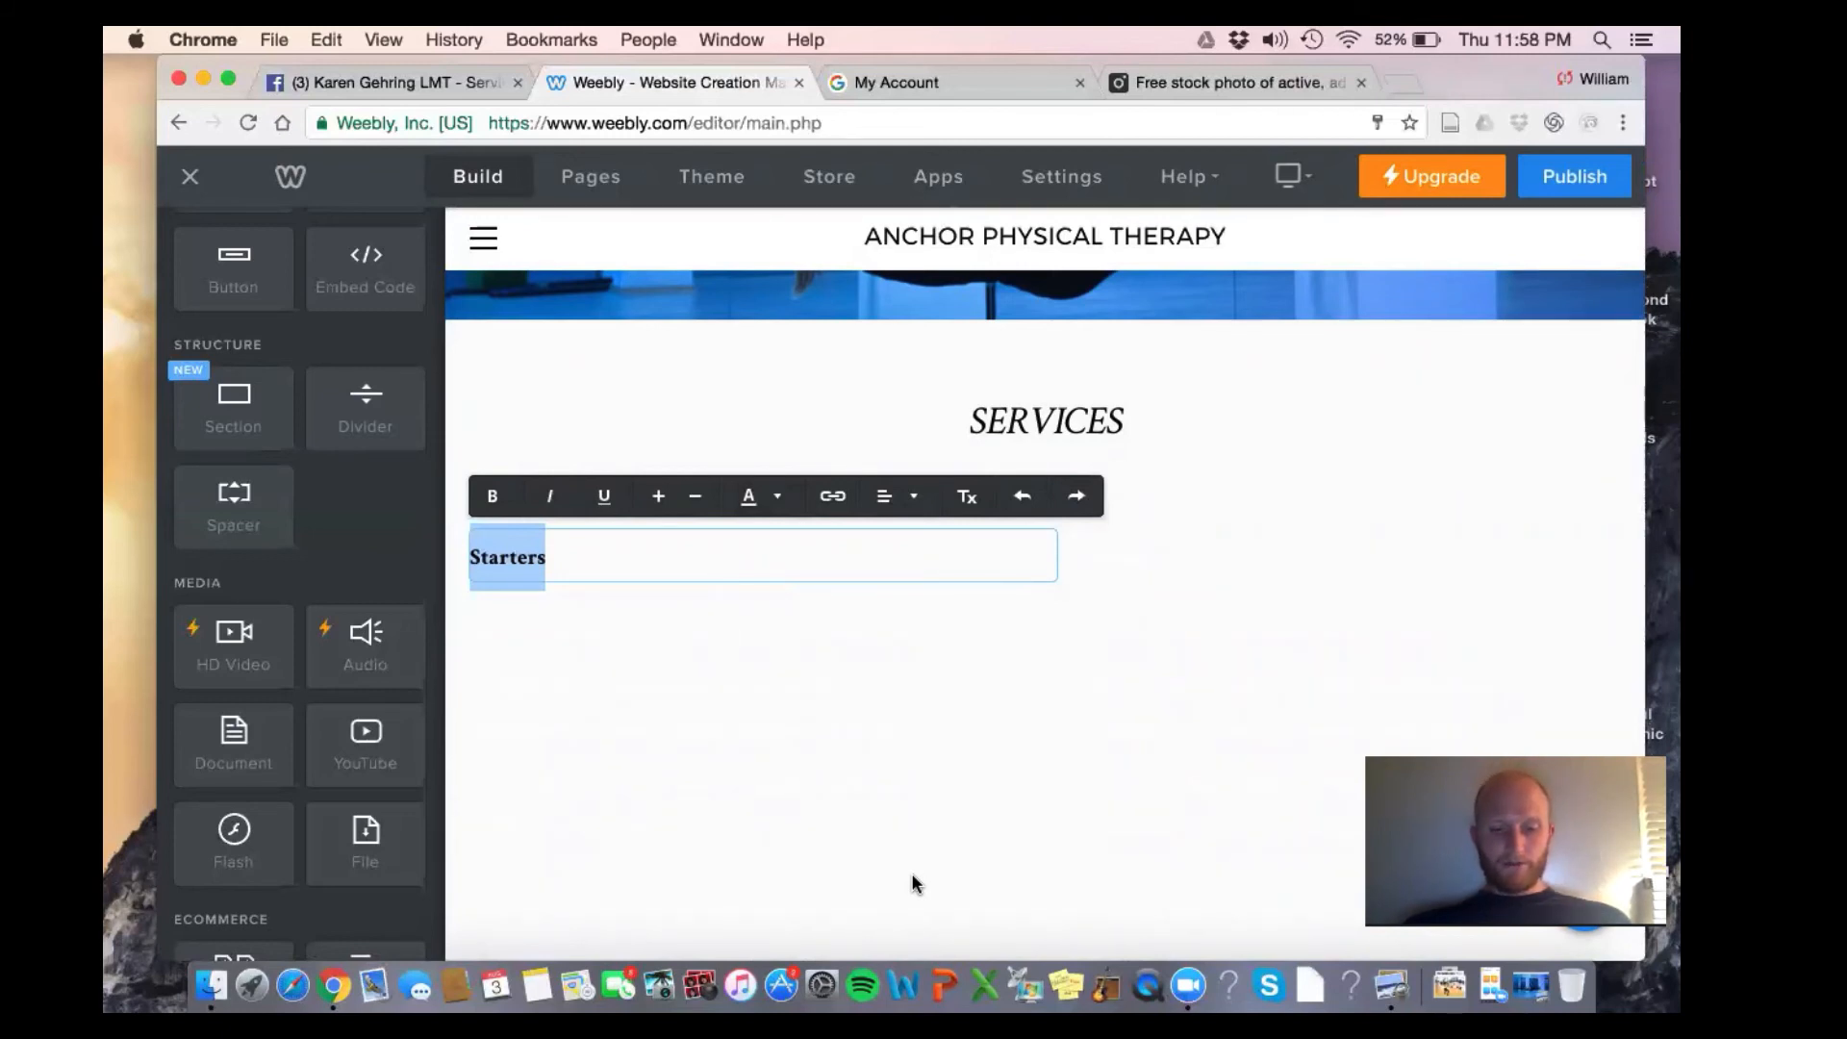
Replace Starters with dashed lines: -Manual Therapy, -Therapeutic Exercise, -Ultrasound, plus a new line
type("Manual Th")
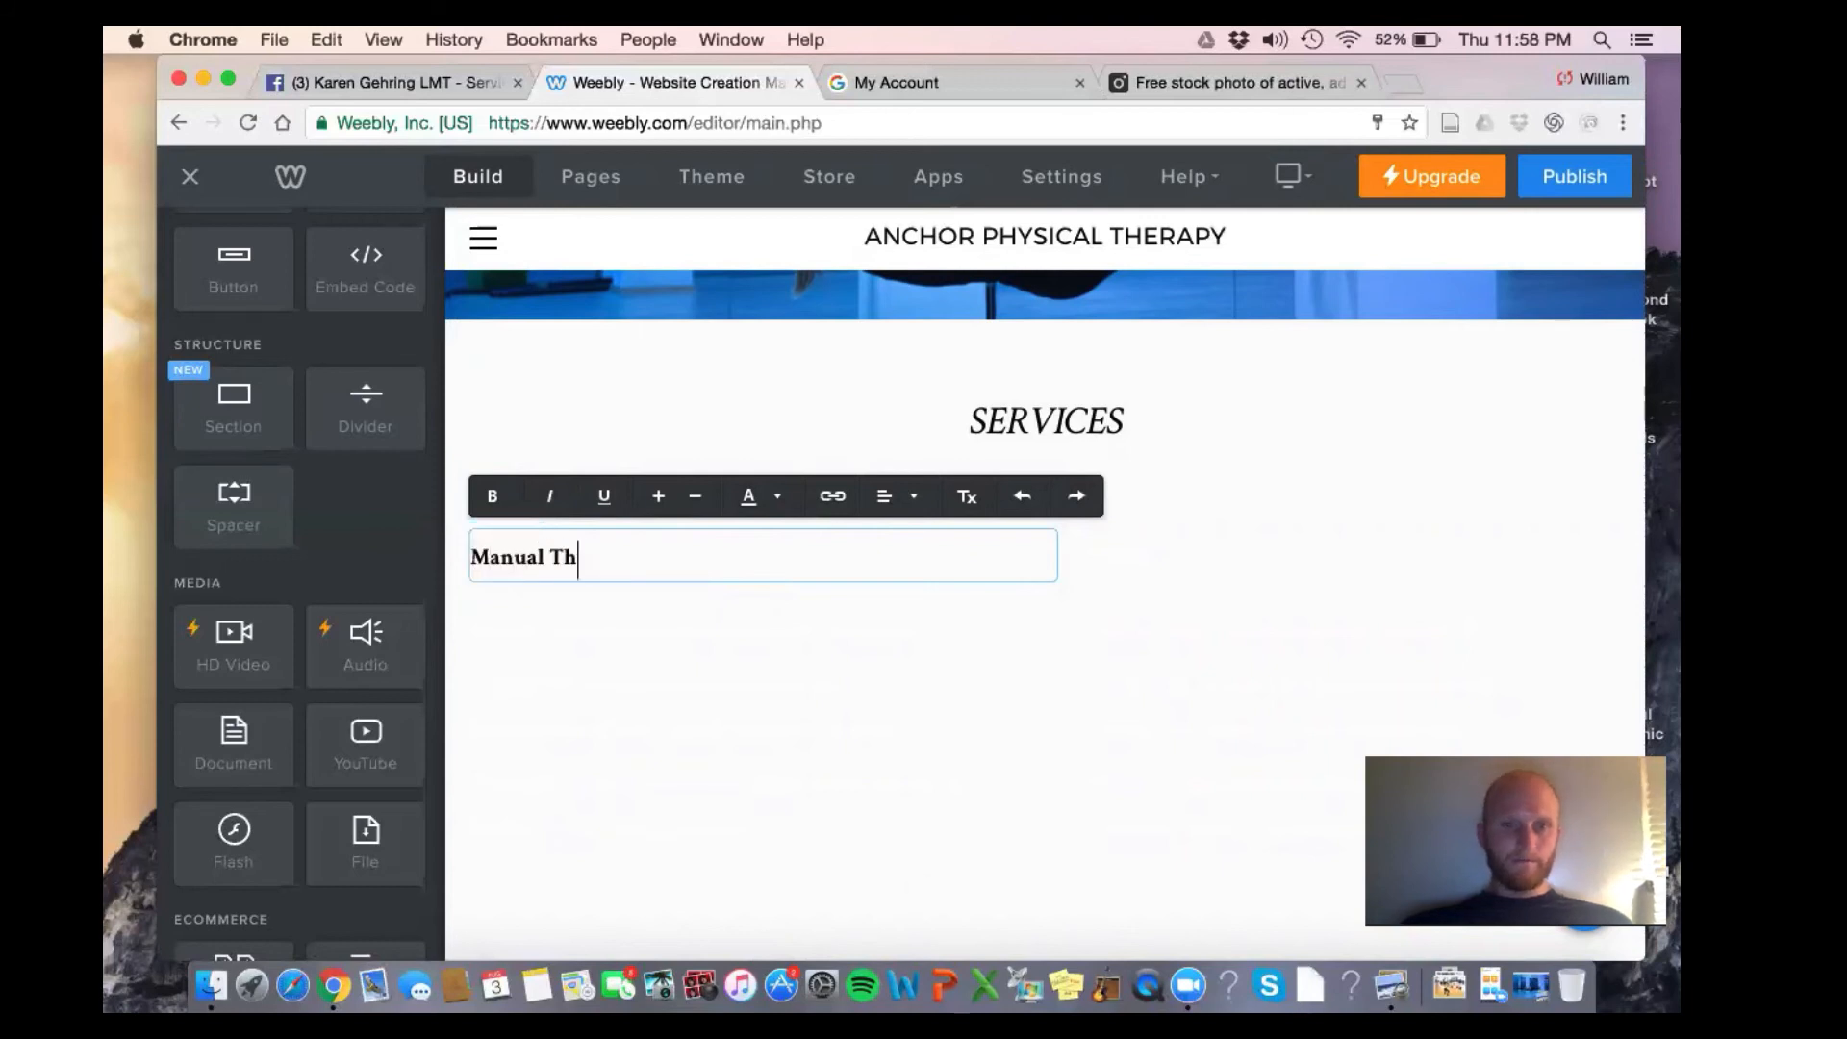
type("erapy")
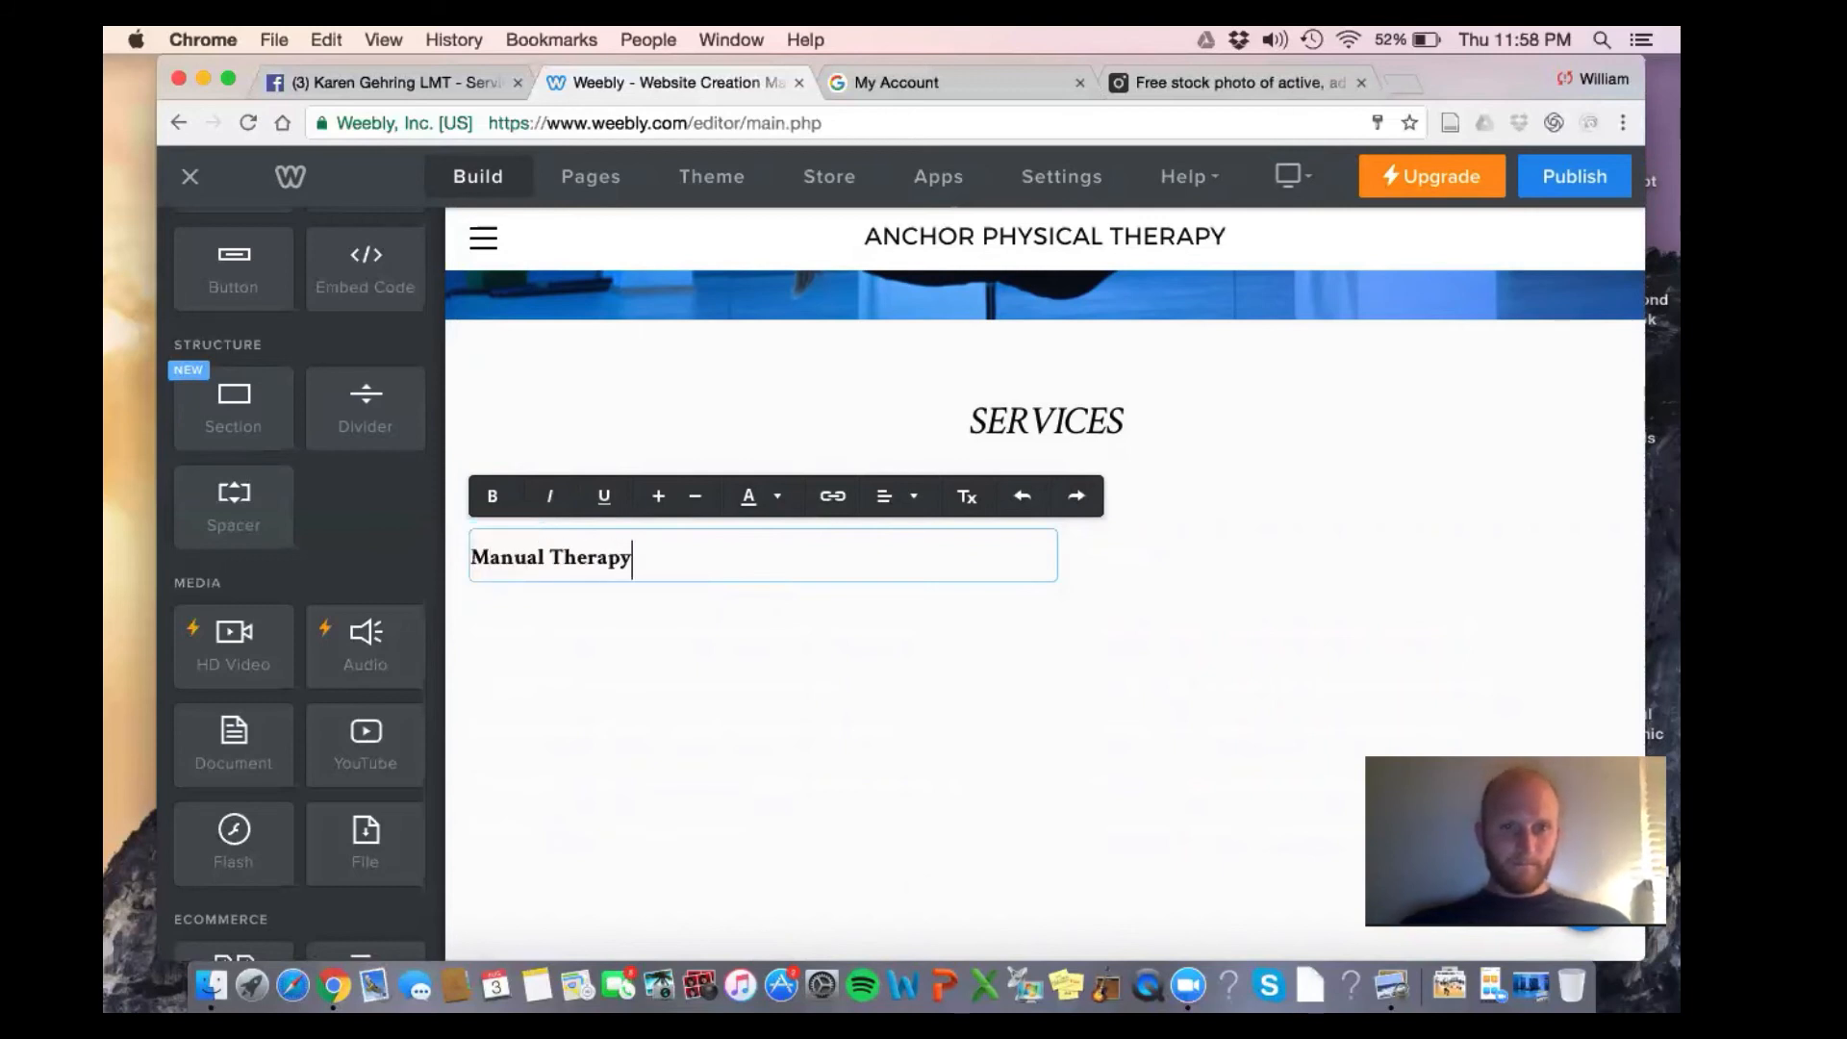
left_click(475, 555)
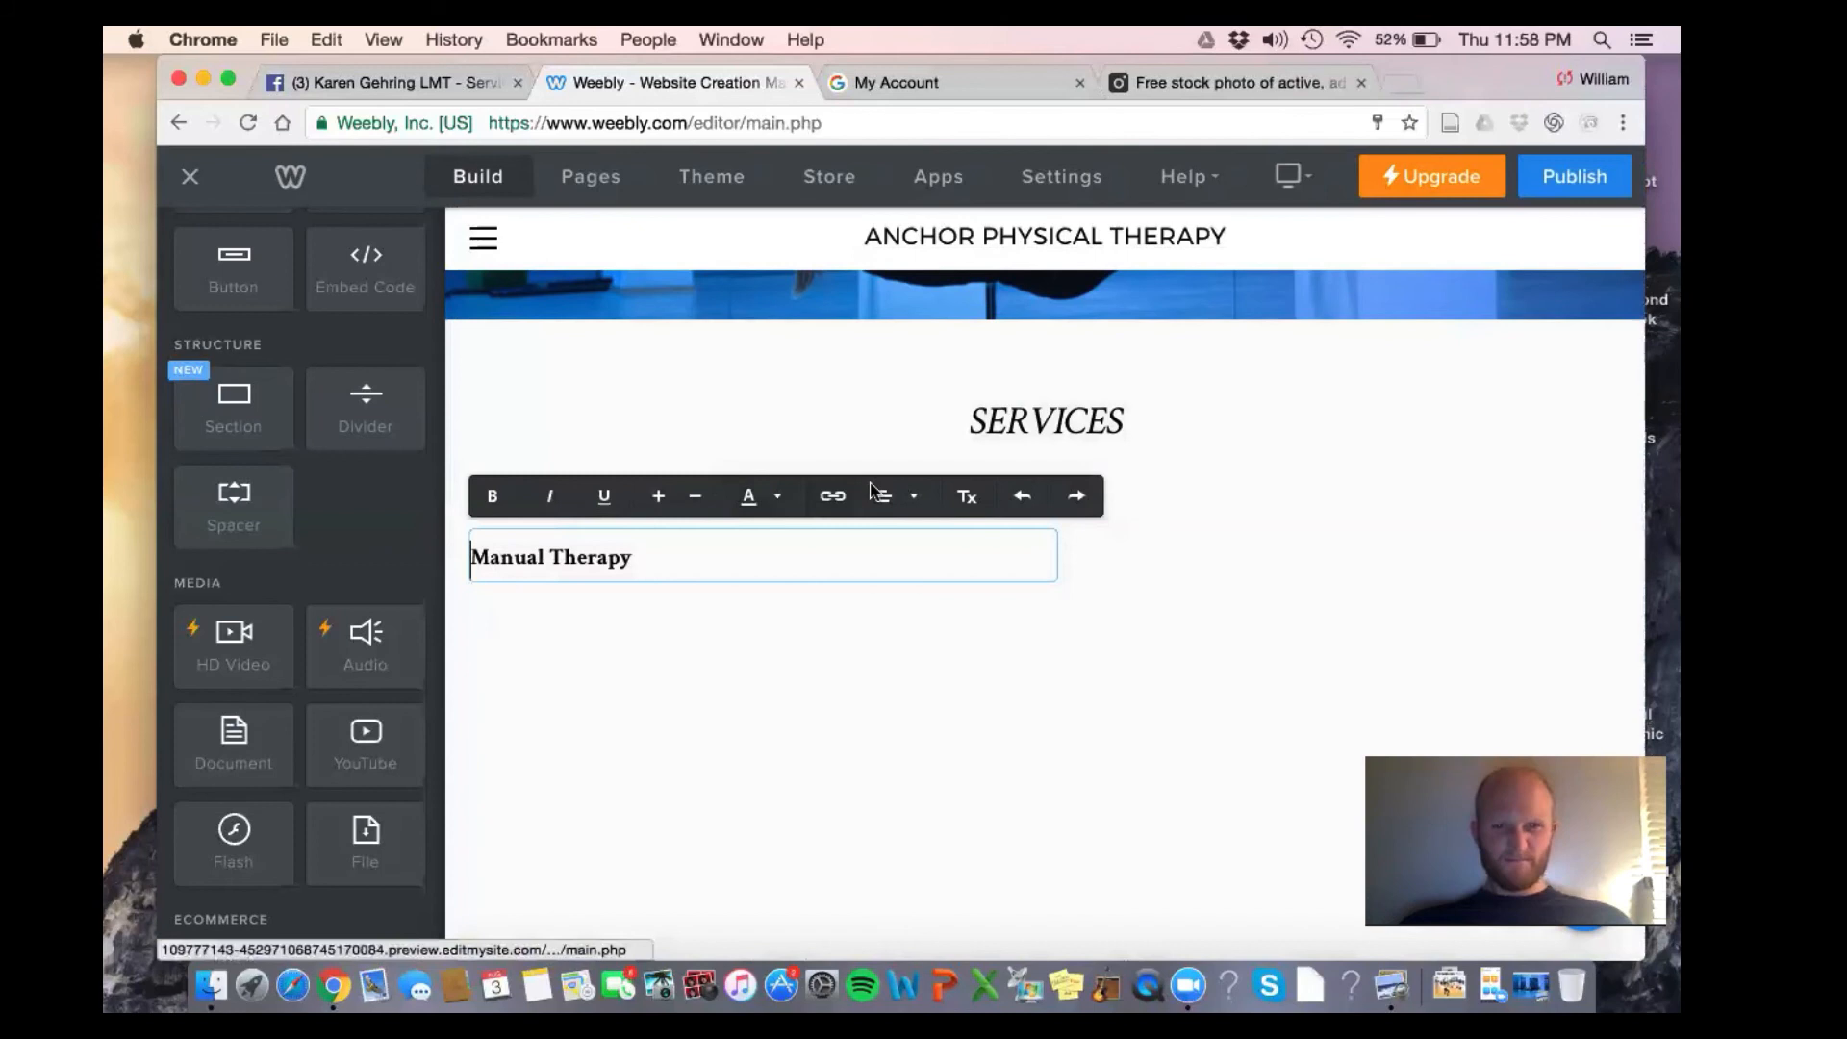
left_click(885, 495)
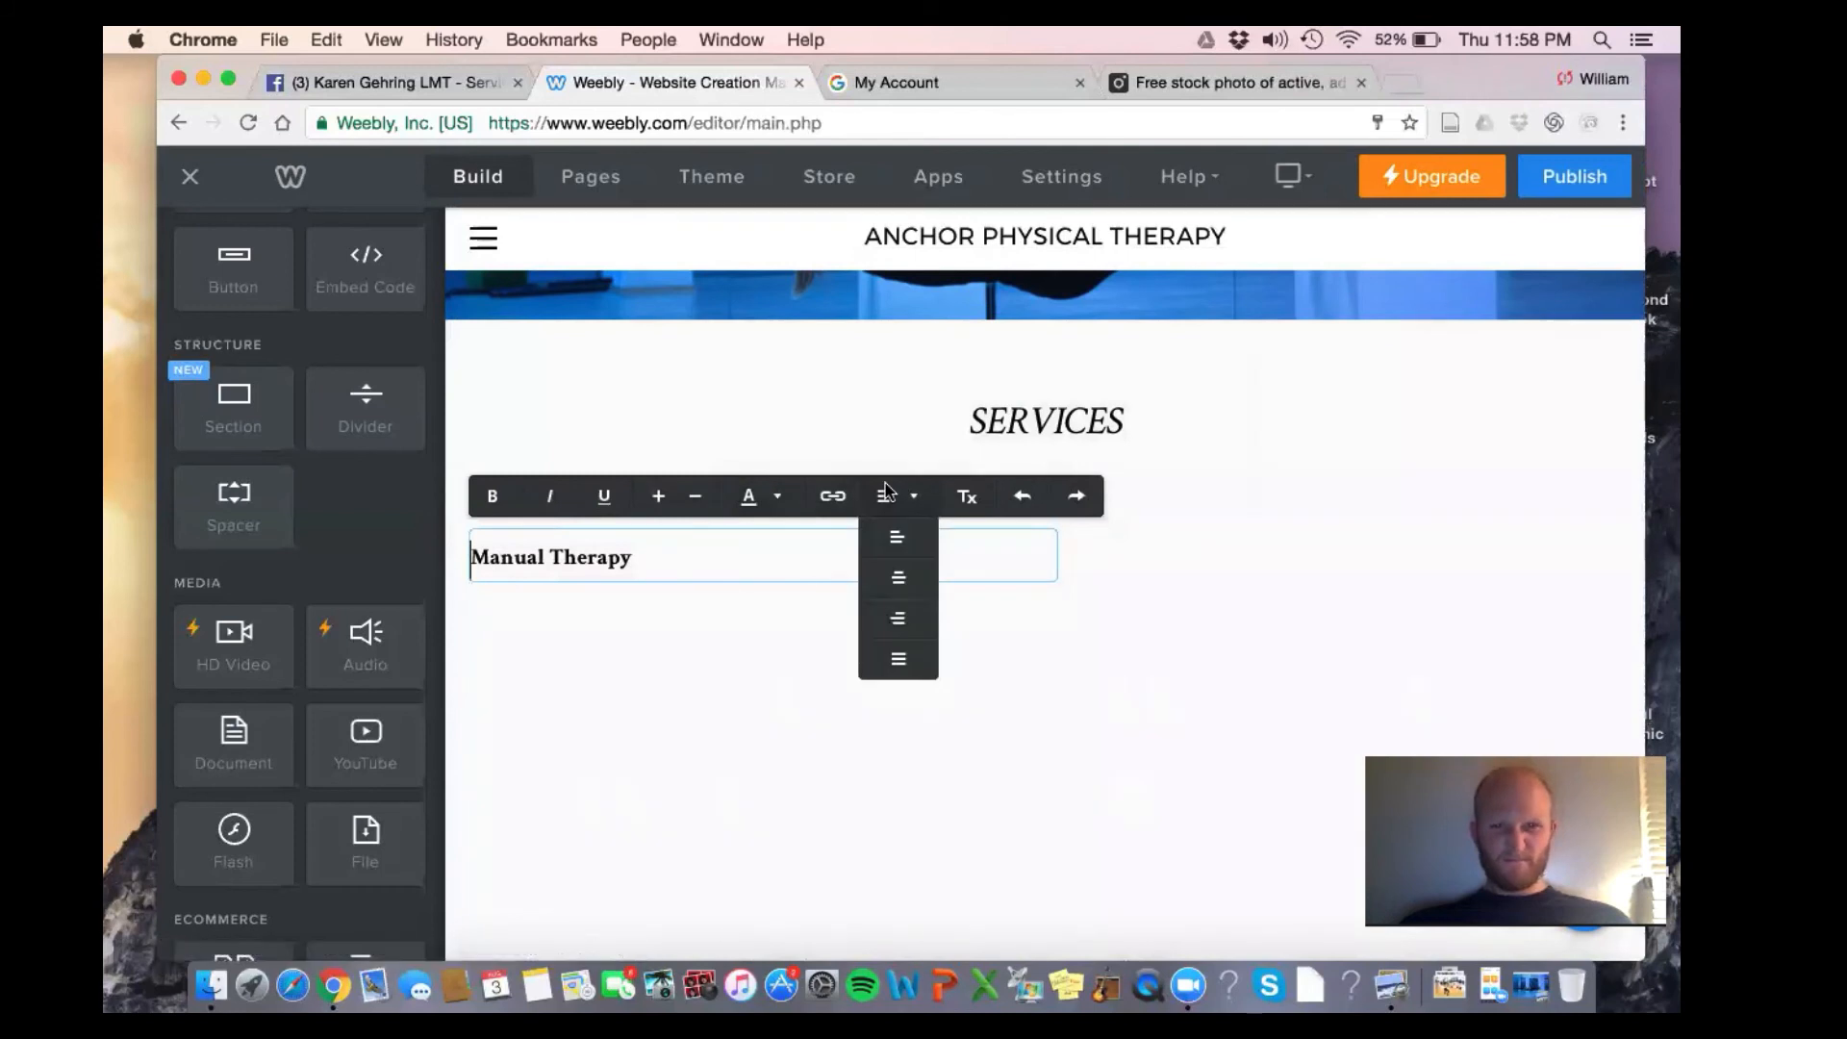
left_click(926, 499)
left_click(926, 491)
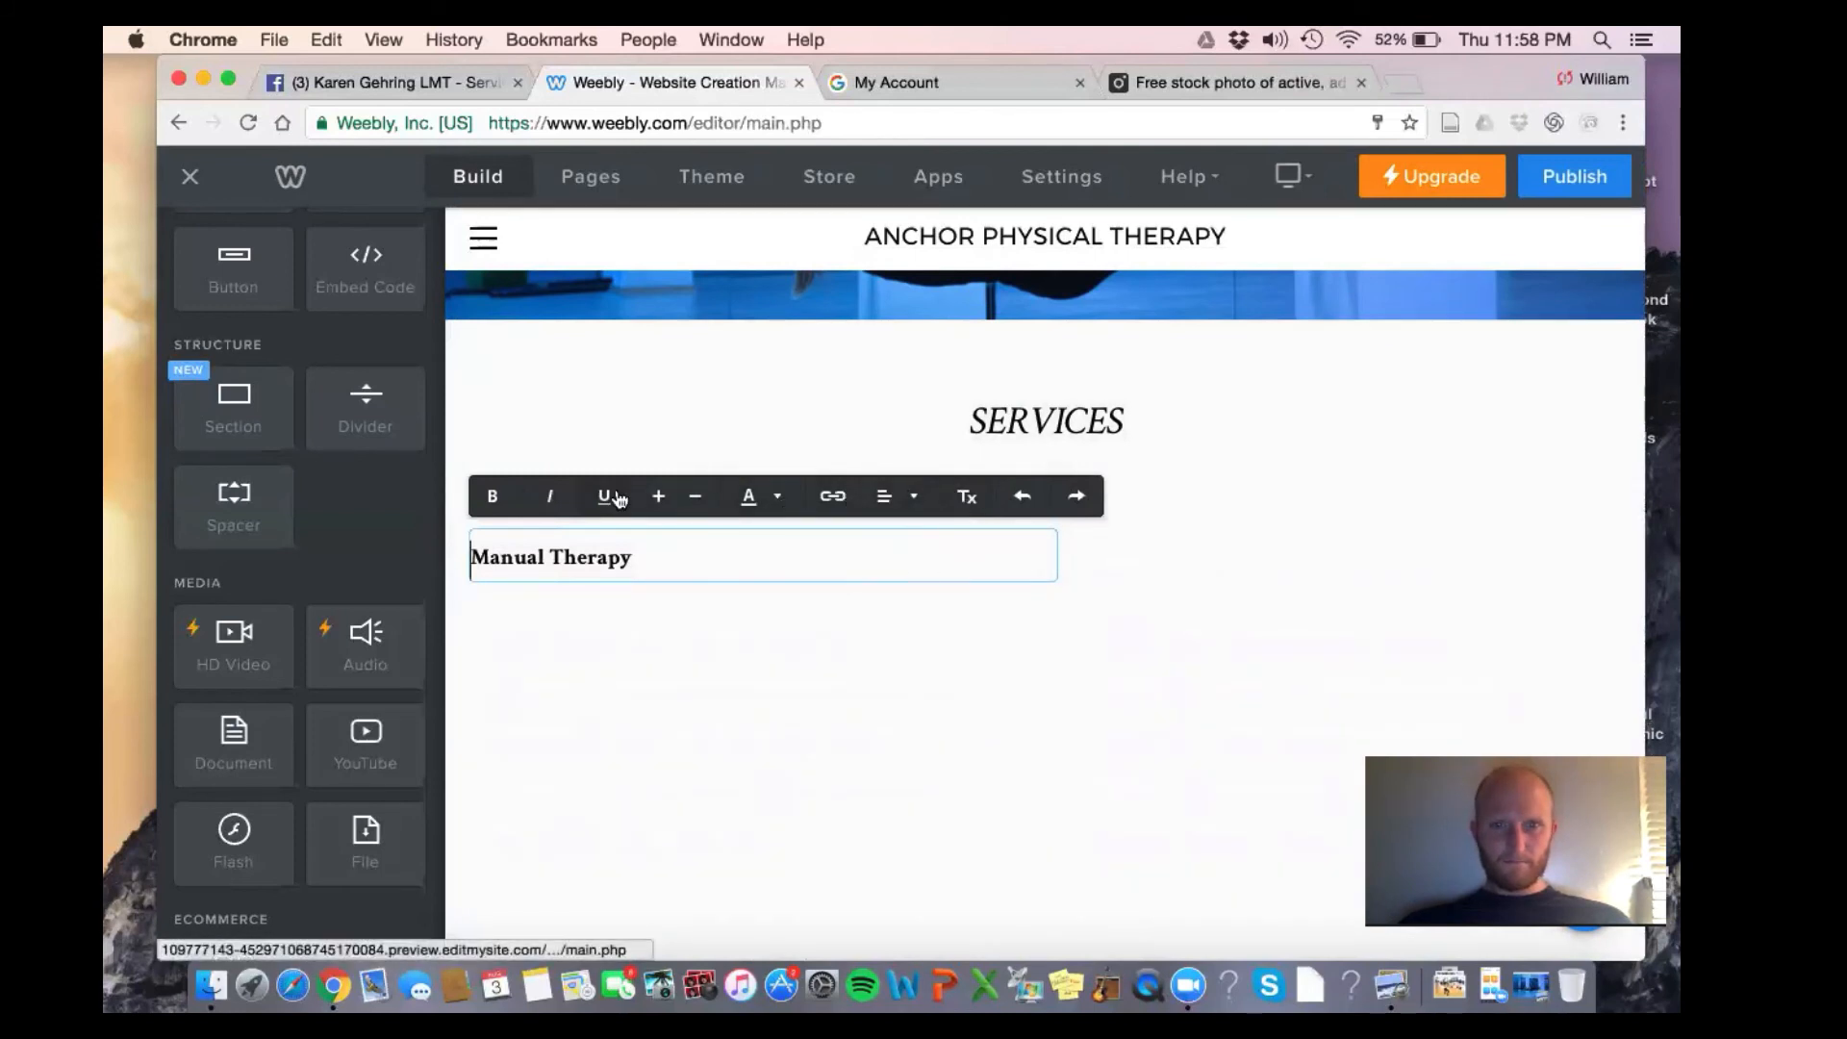
type("-")
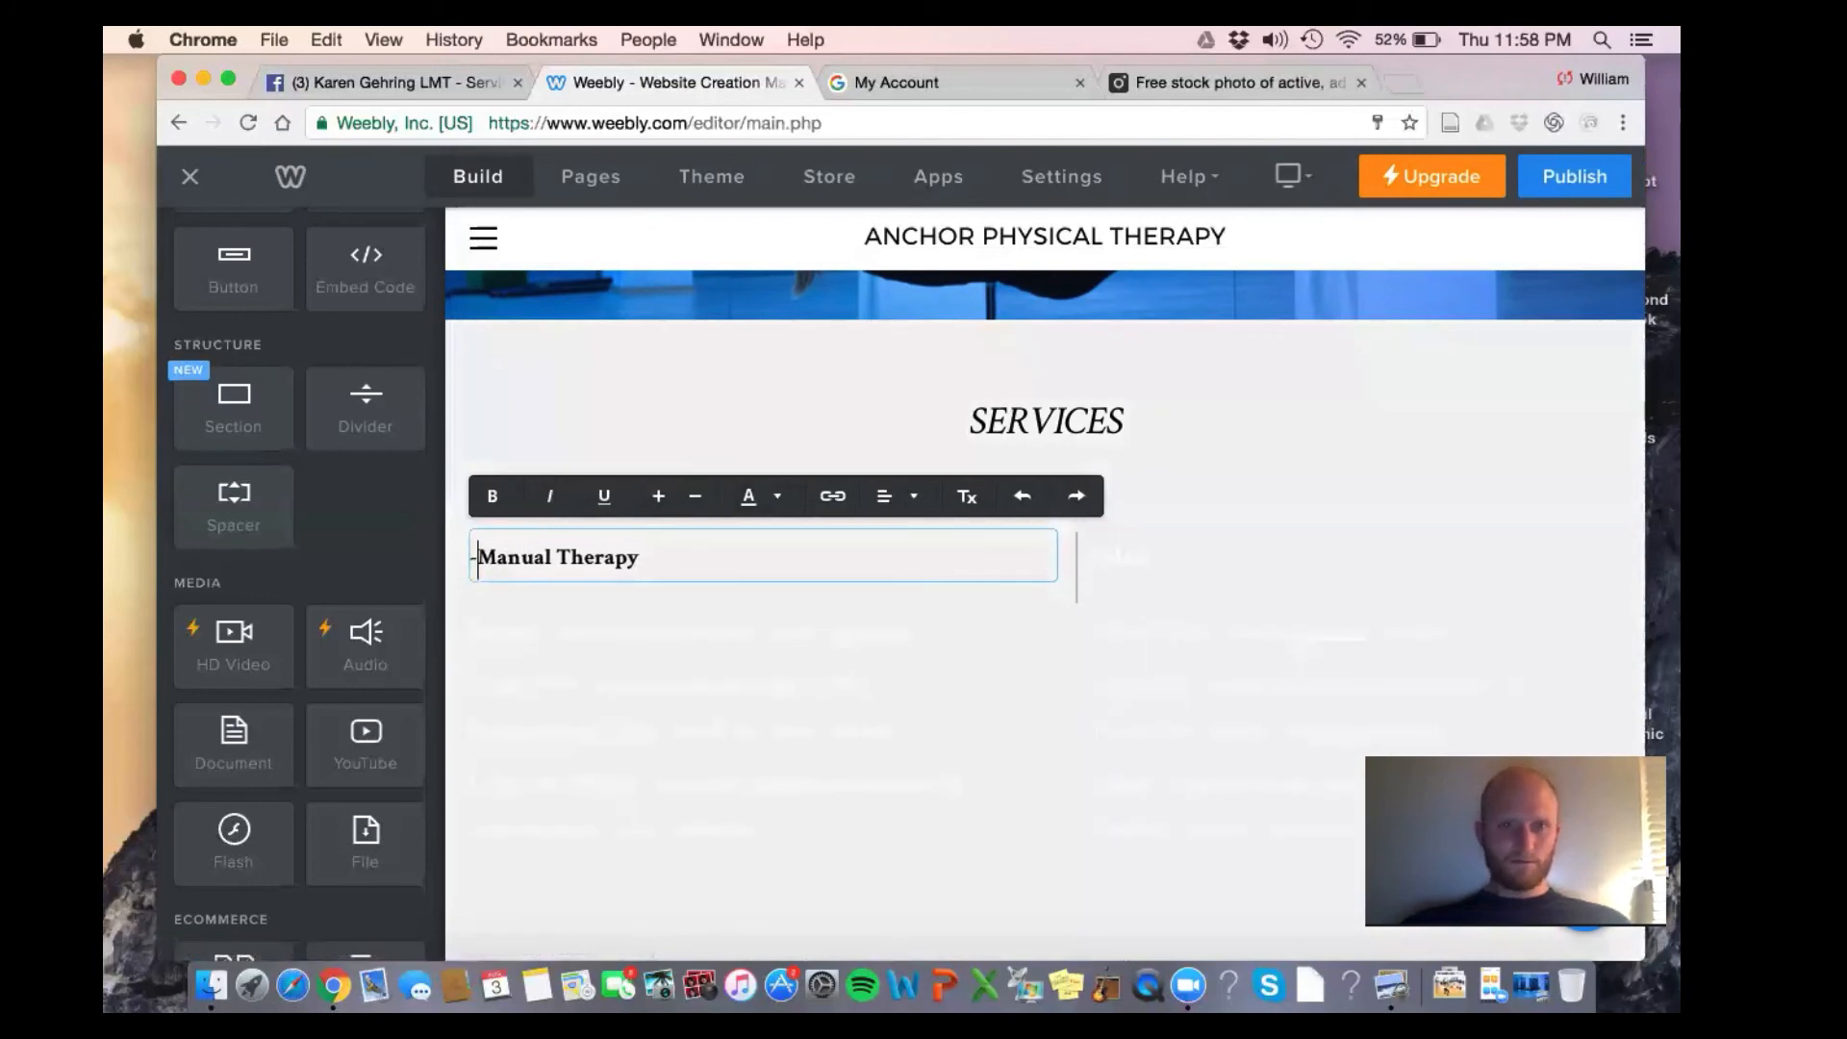
left_click(659, 559)
key("Return")
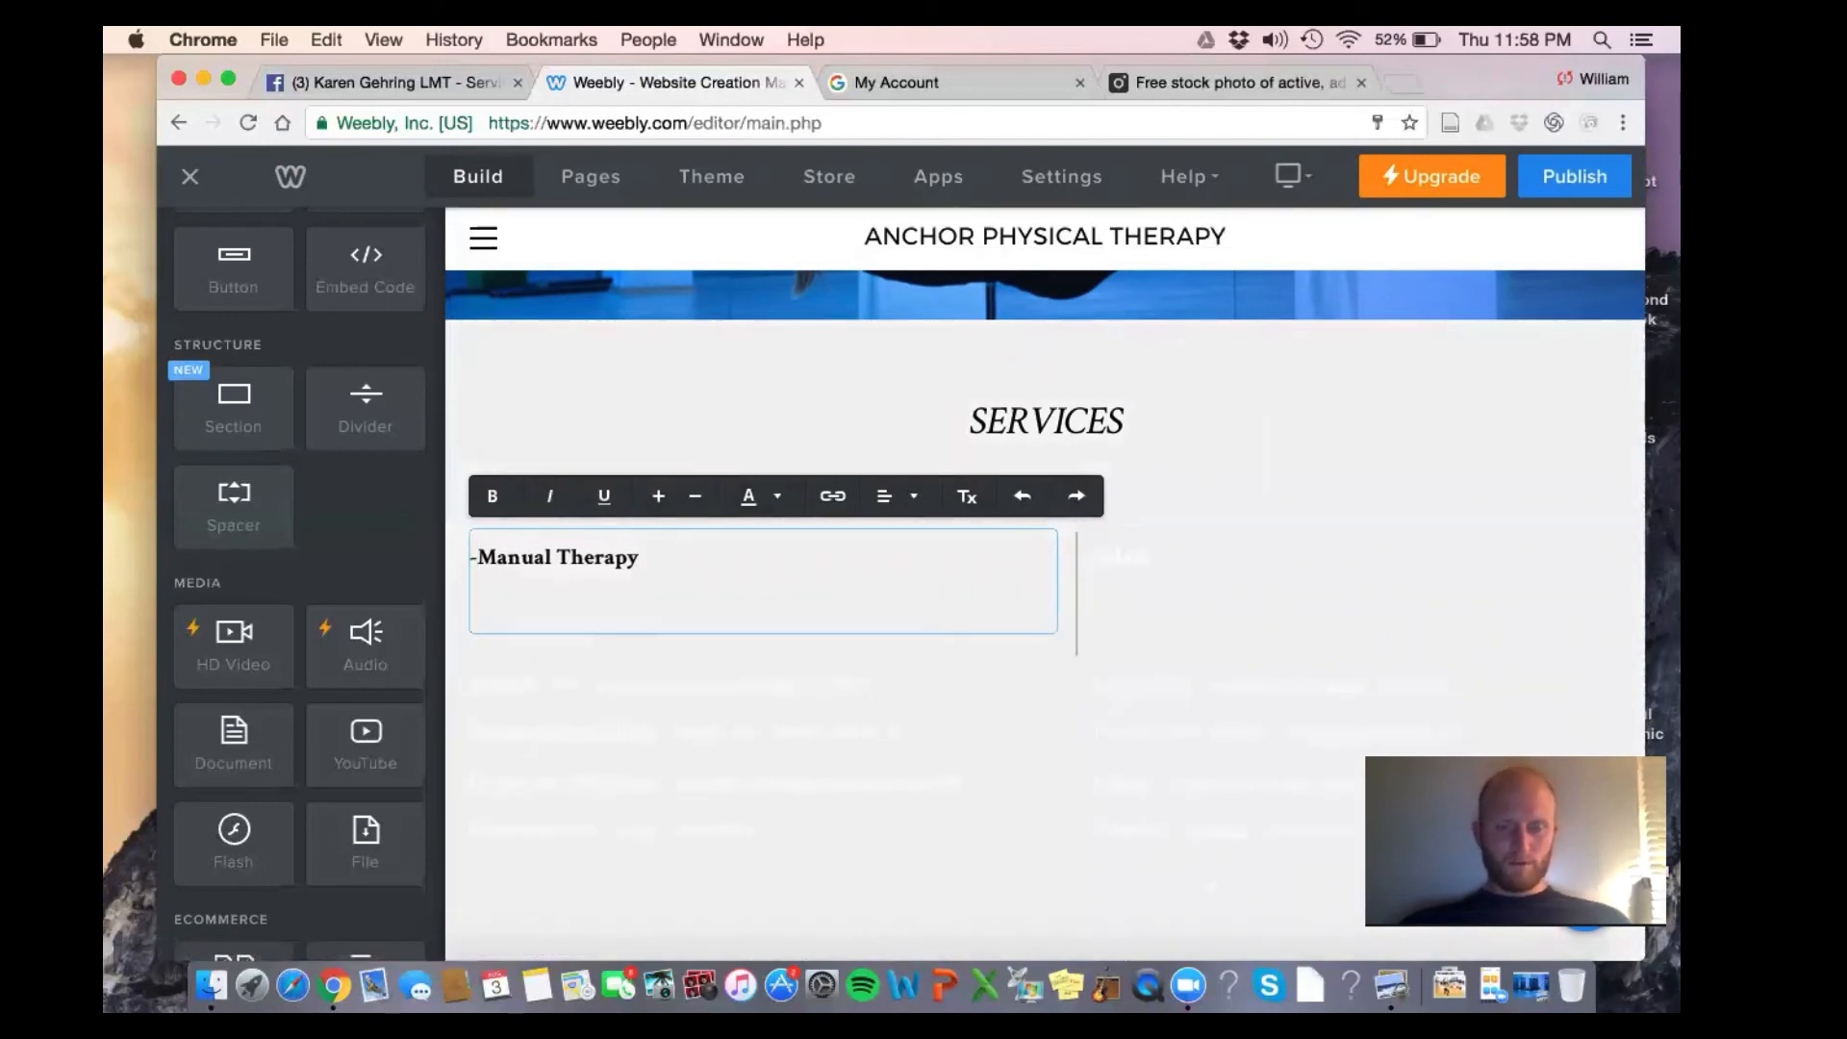
type("-Therapeutic Exercise")
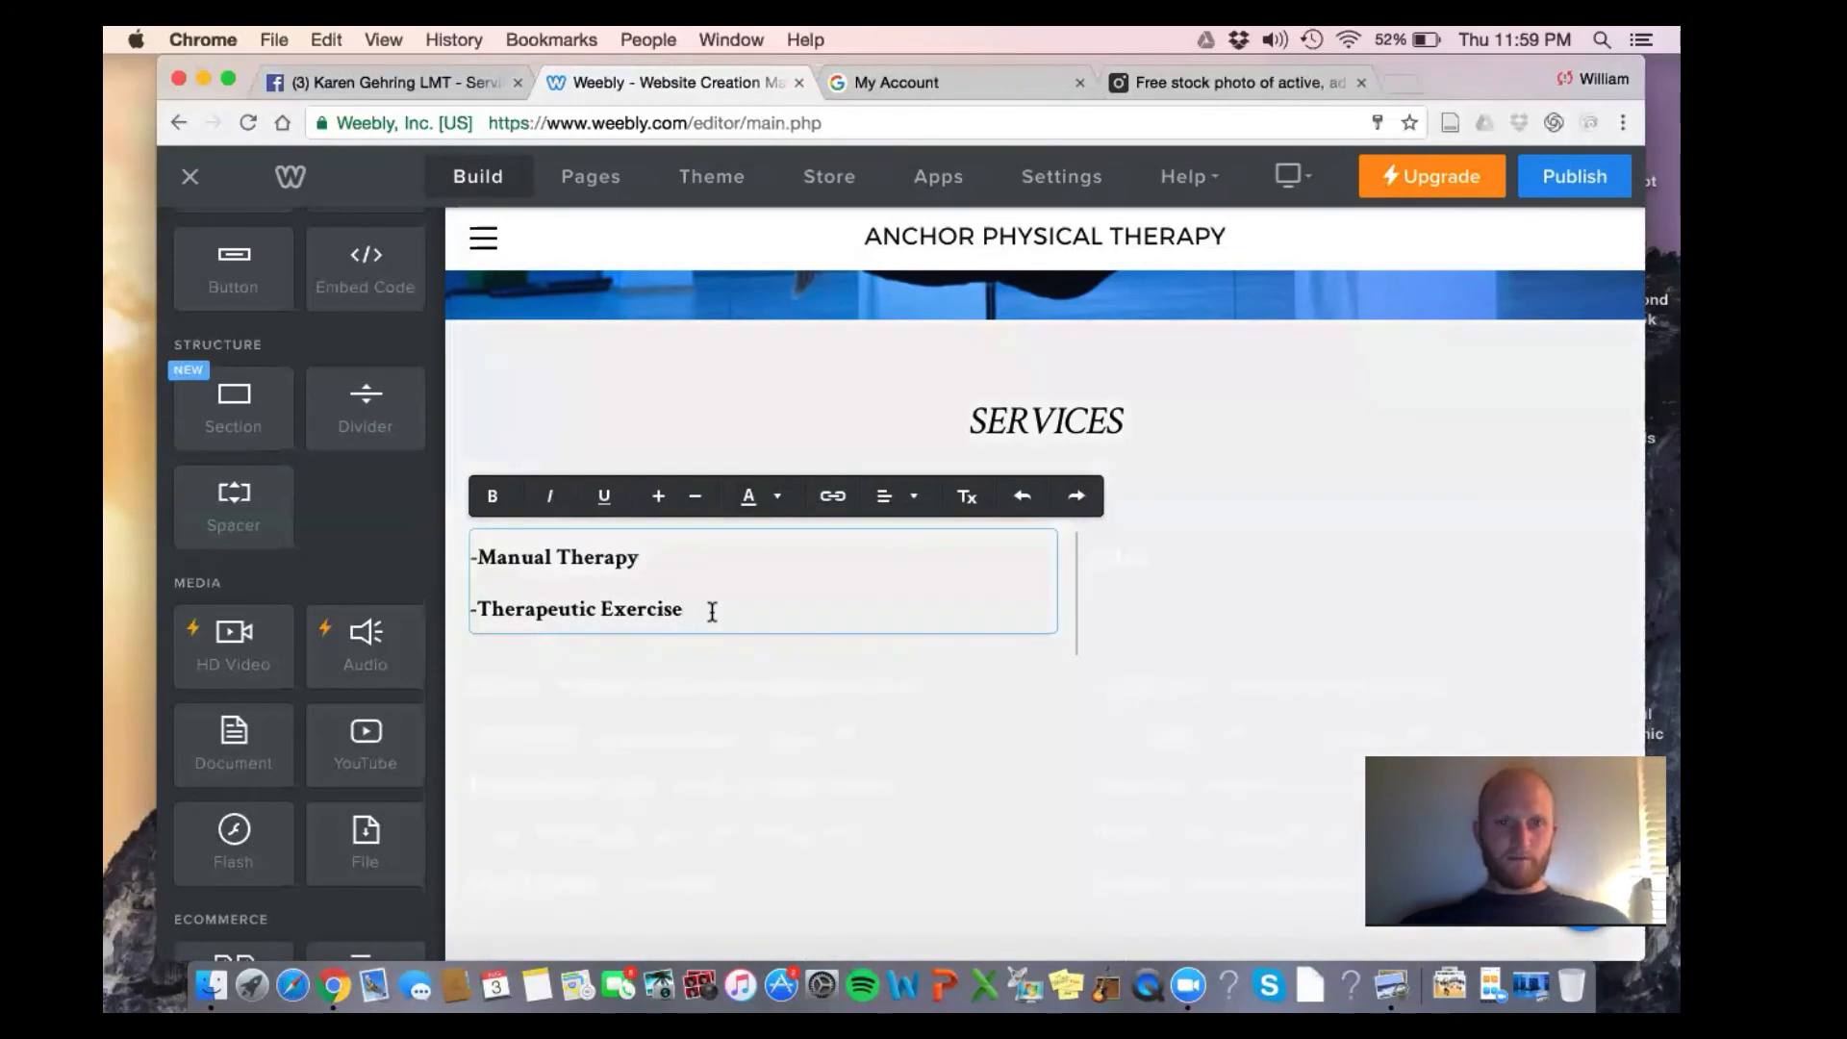
key("Return")
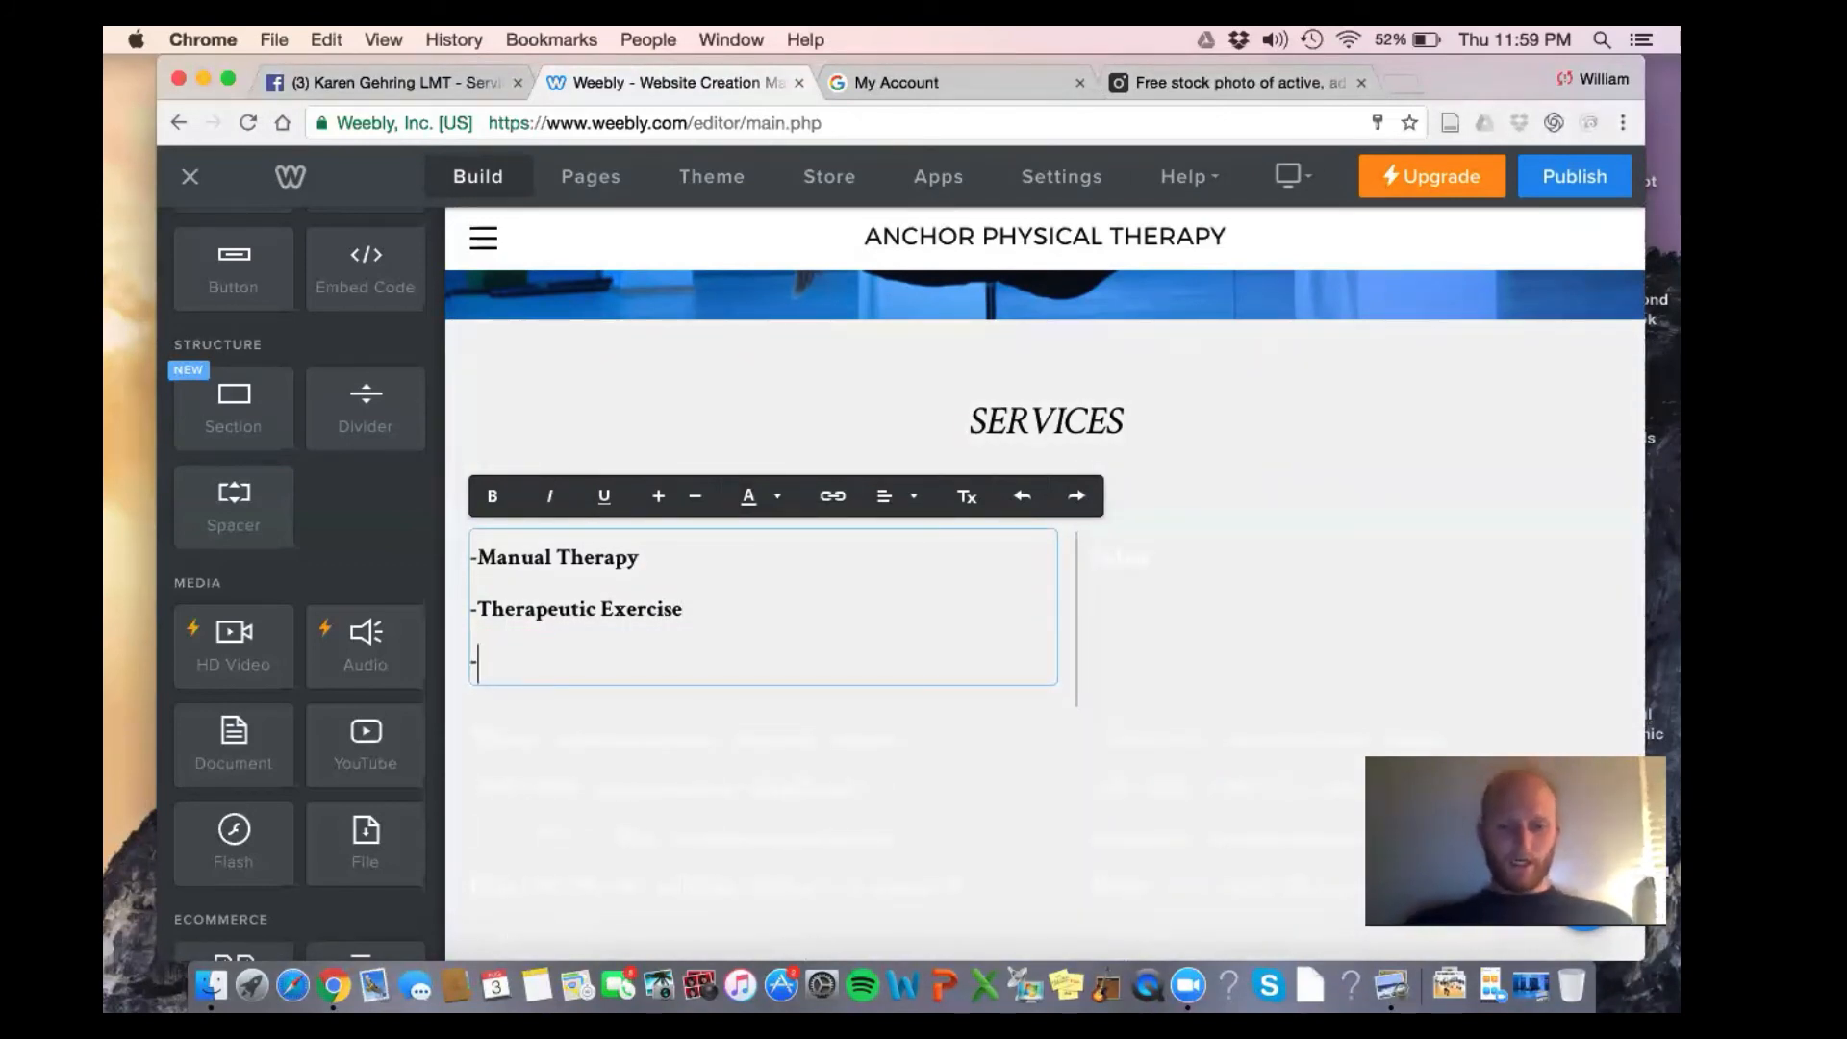
type("-")
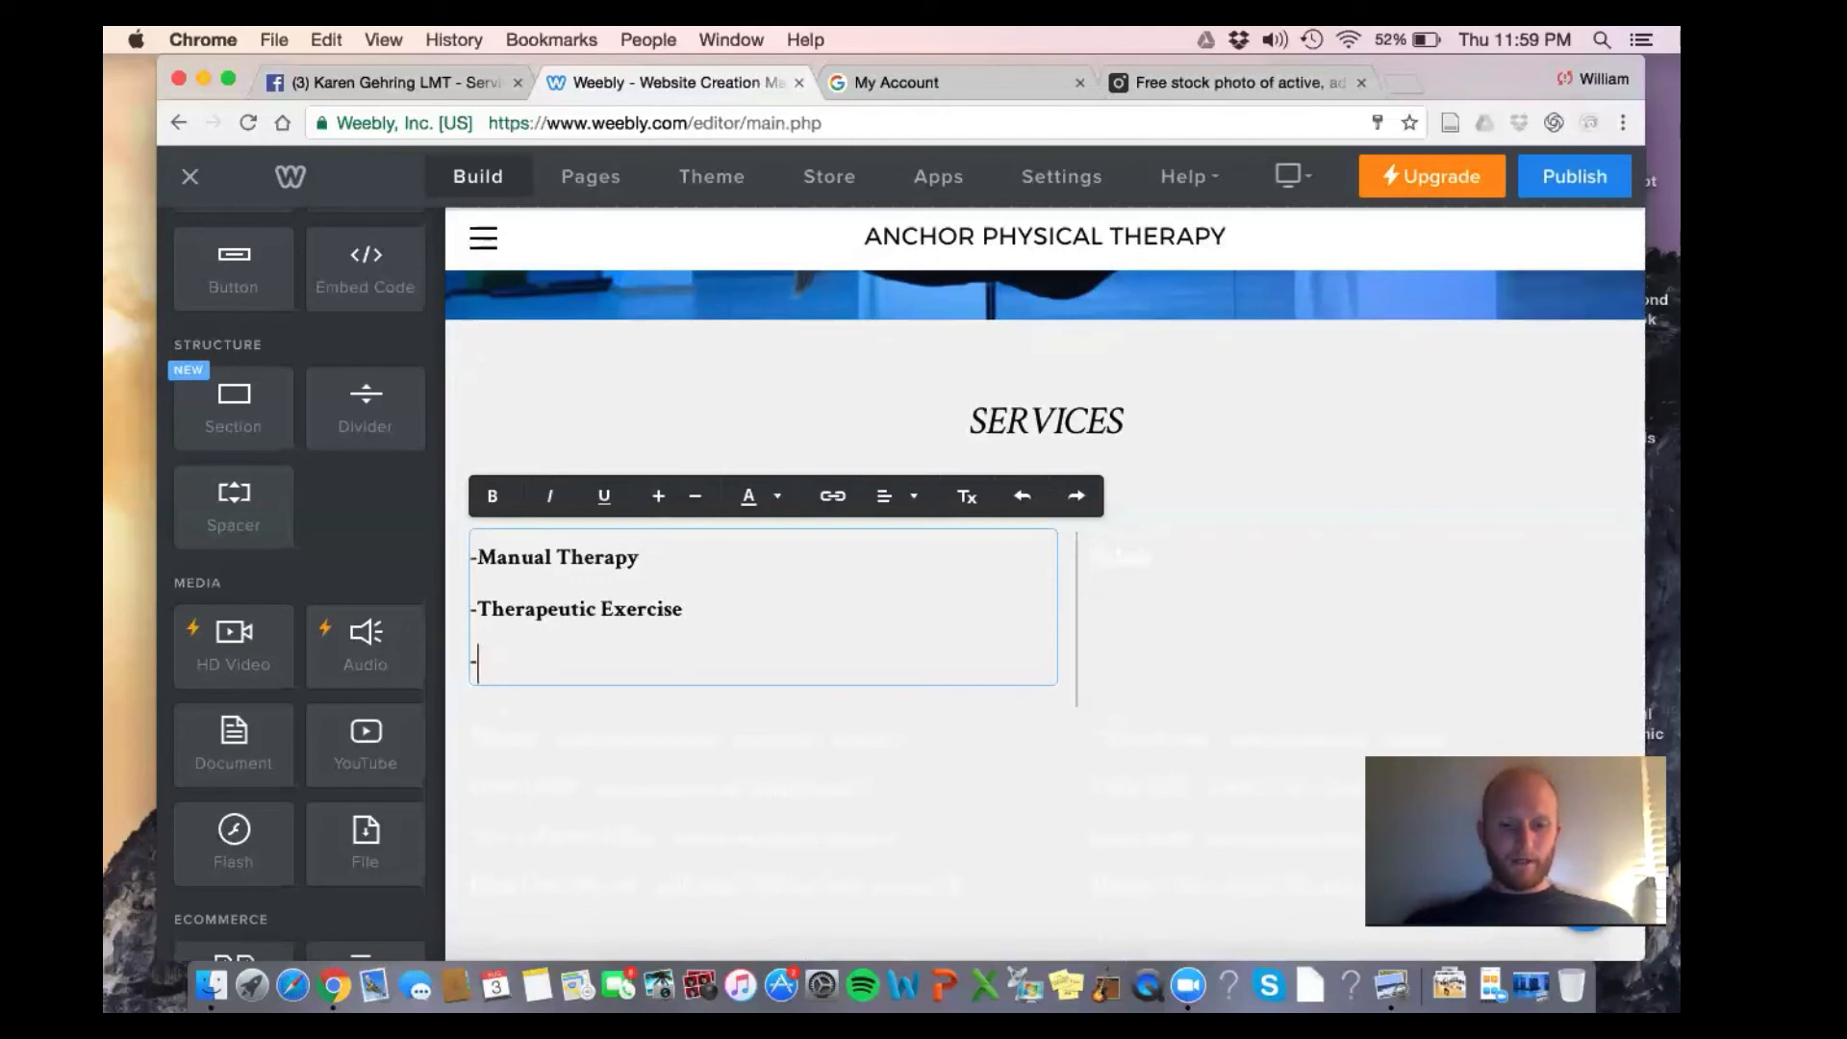
type("Ultrasoun")
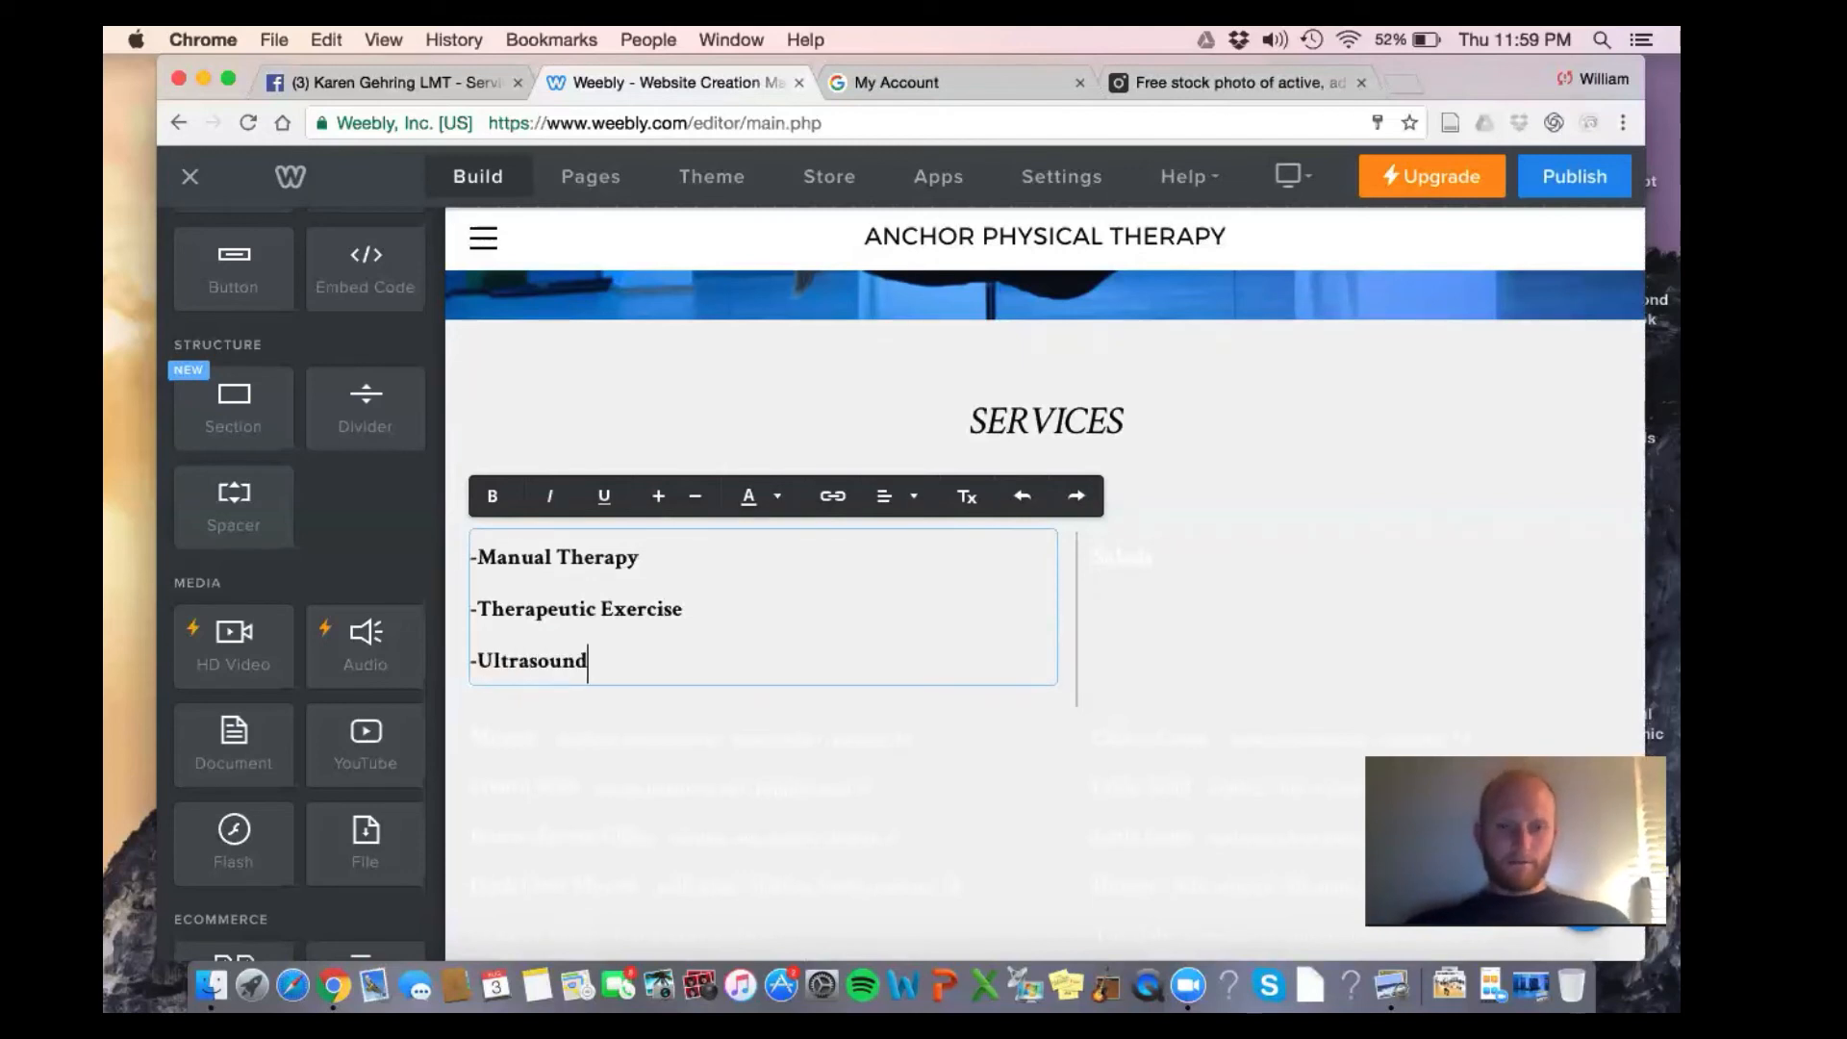
type("d")
key("Return")
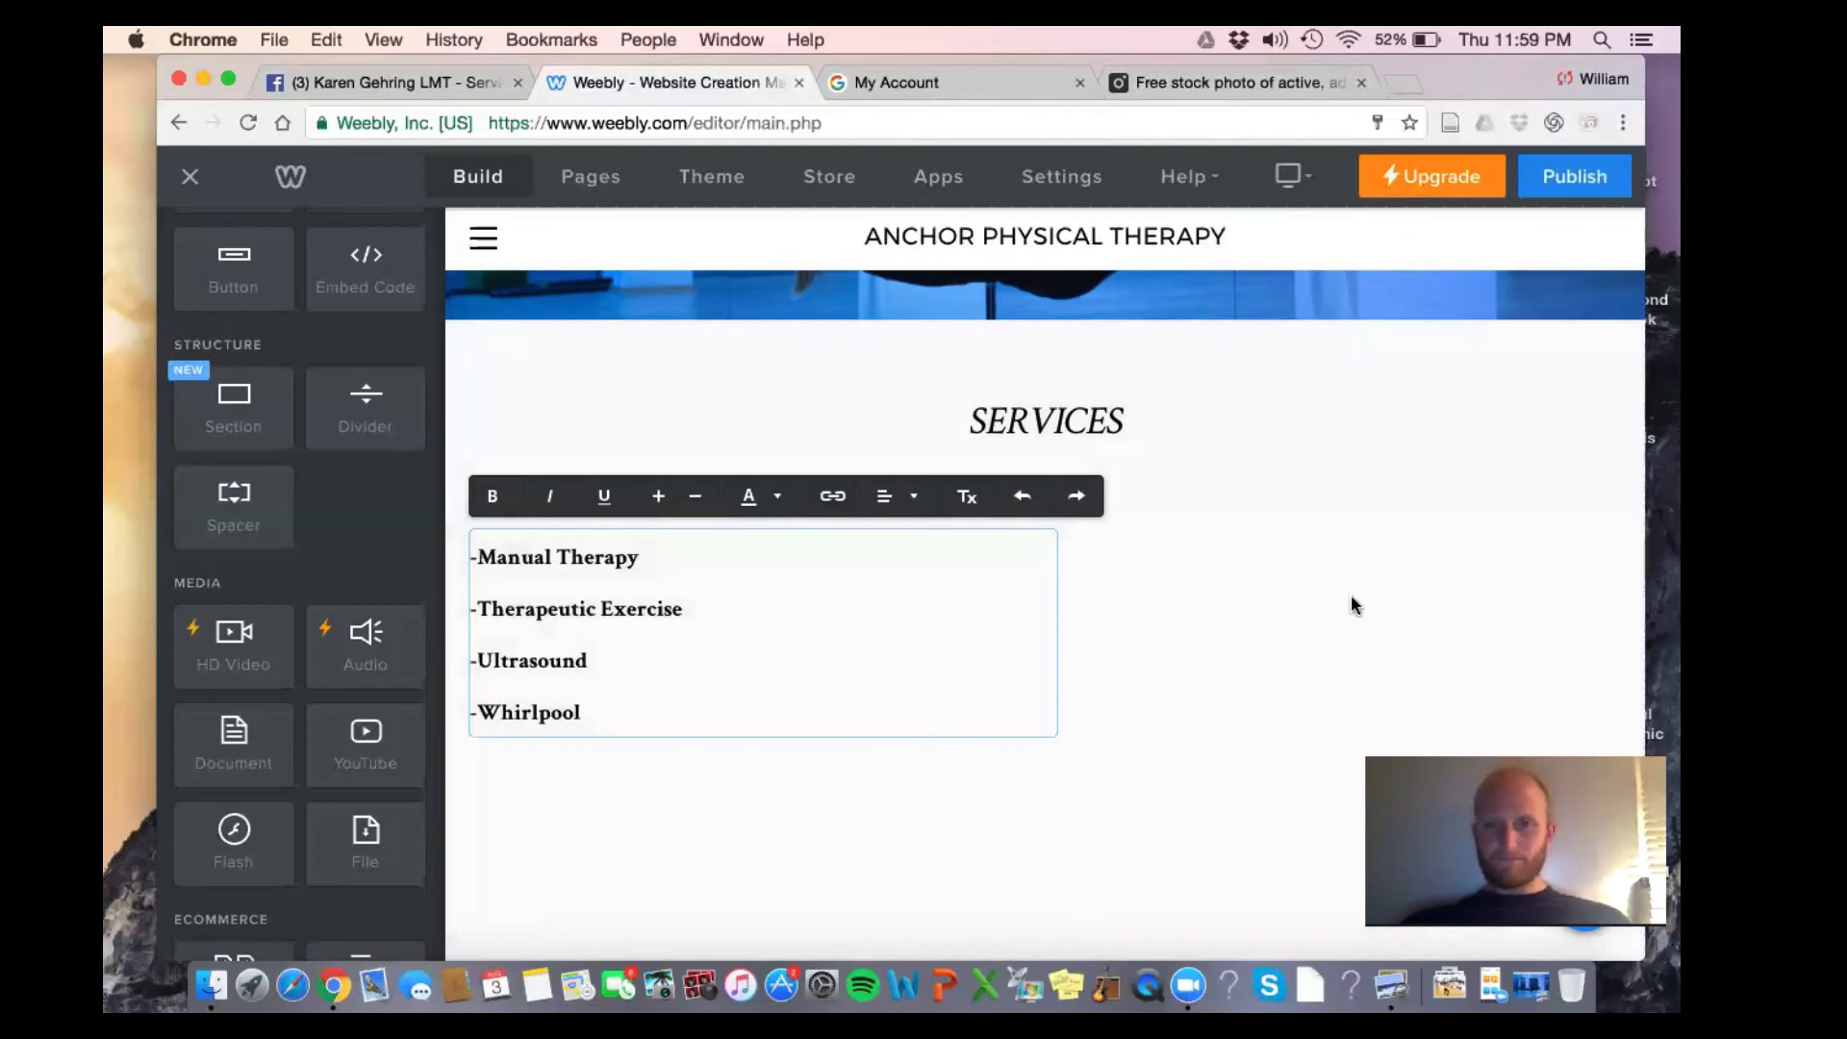
Select the Salads placeholder text in the empty right column
left_click(1351, 594)
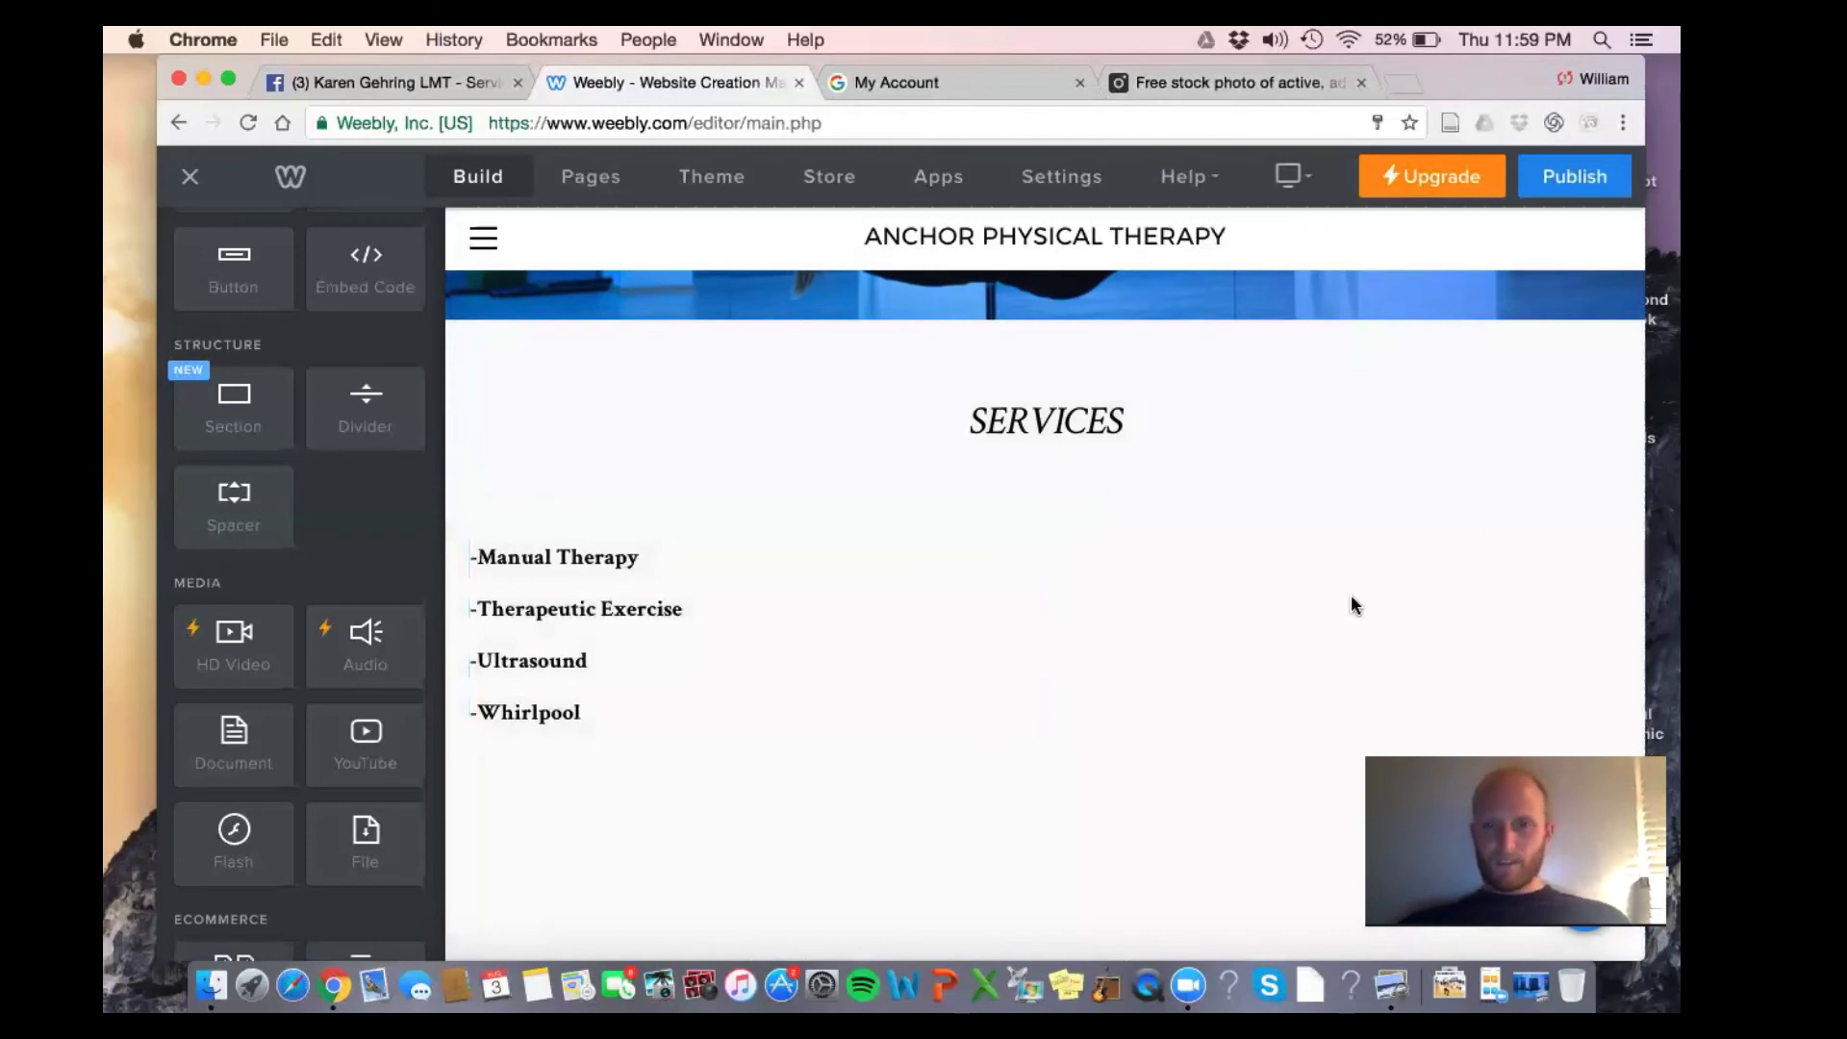
left_click(1269, 577)
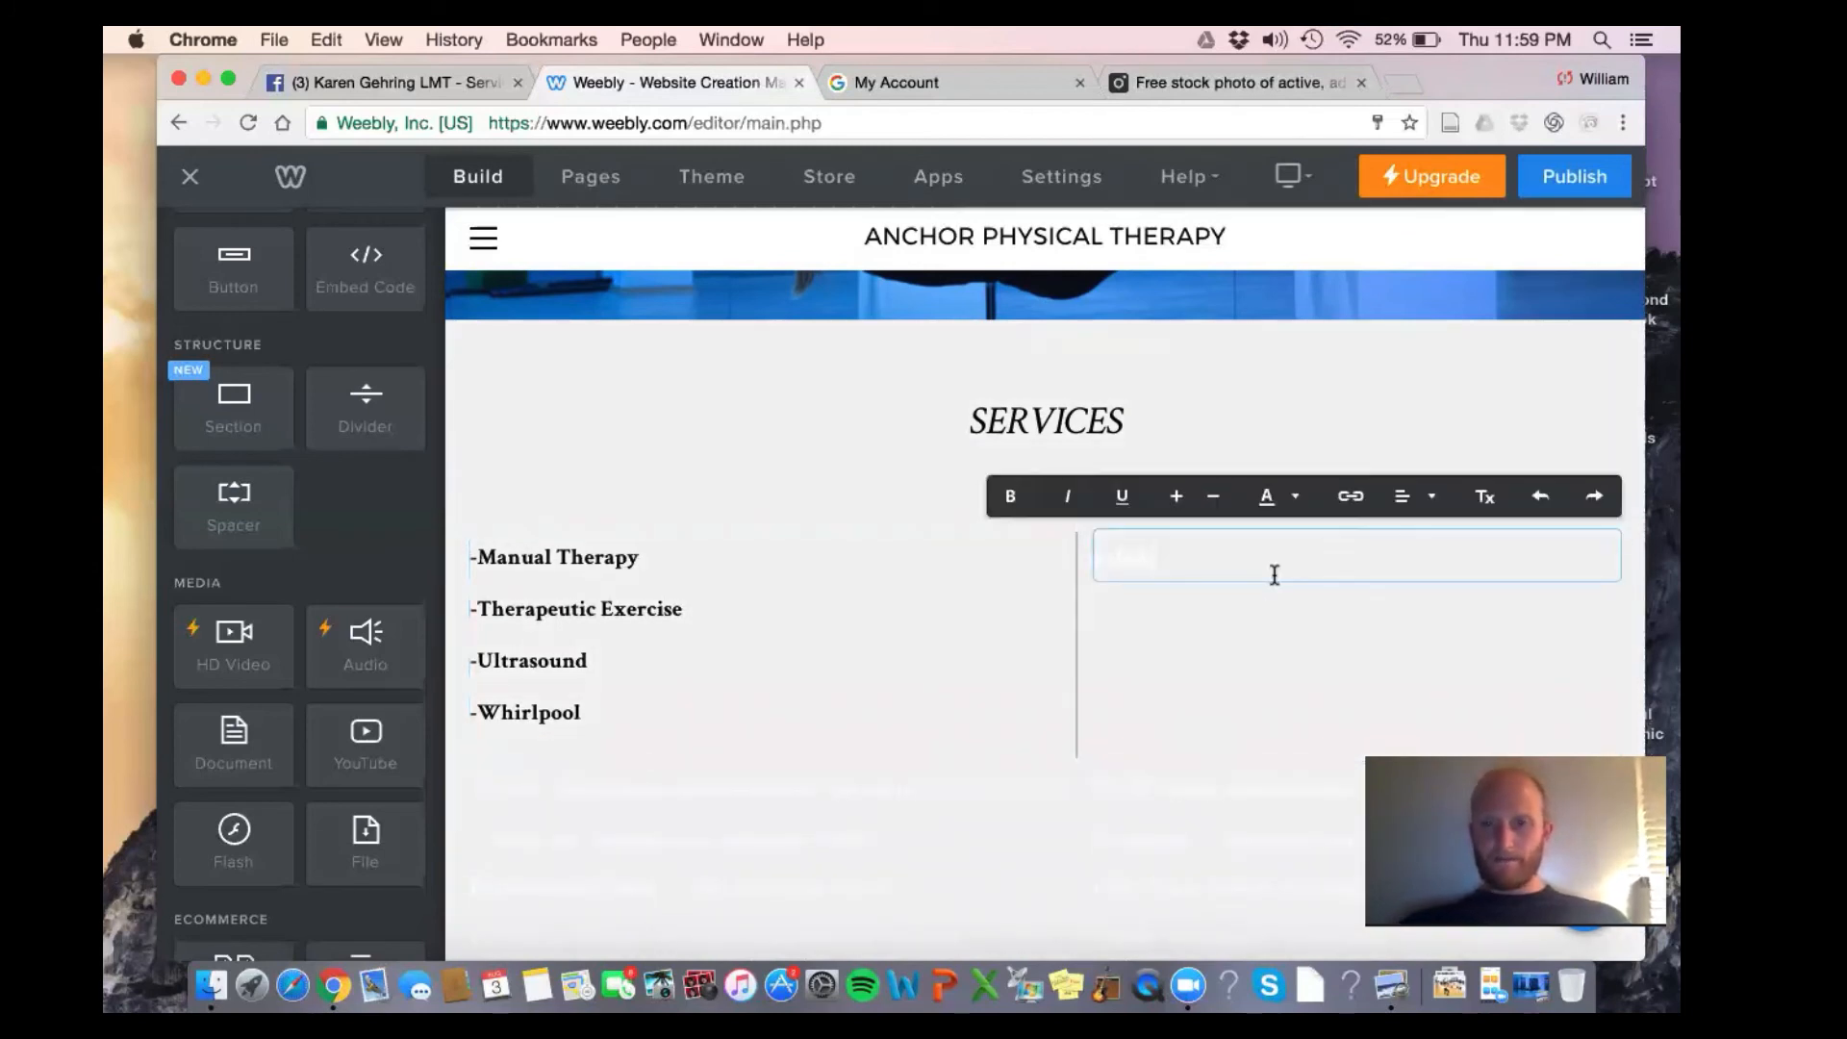
left_click(1301, 685)
left_click(1282, 557)
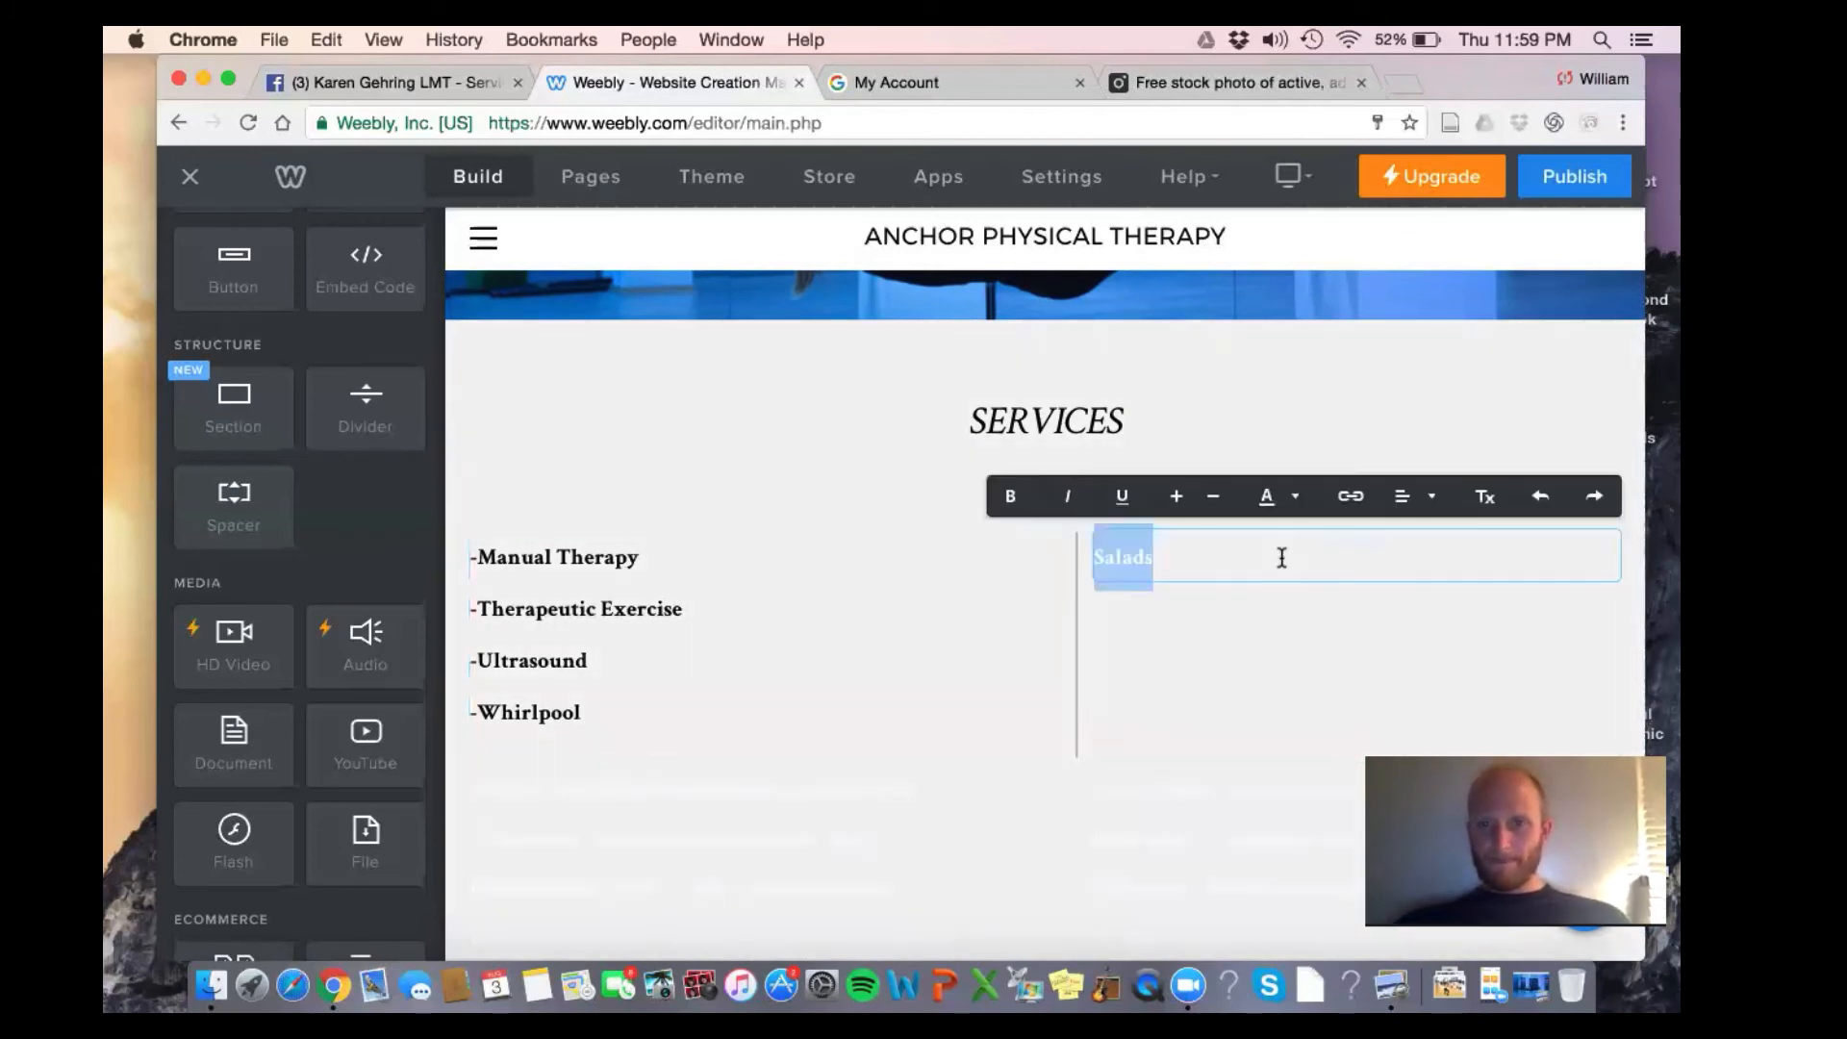
left_click(1268, 496)
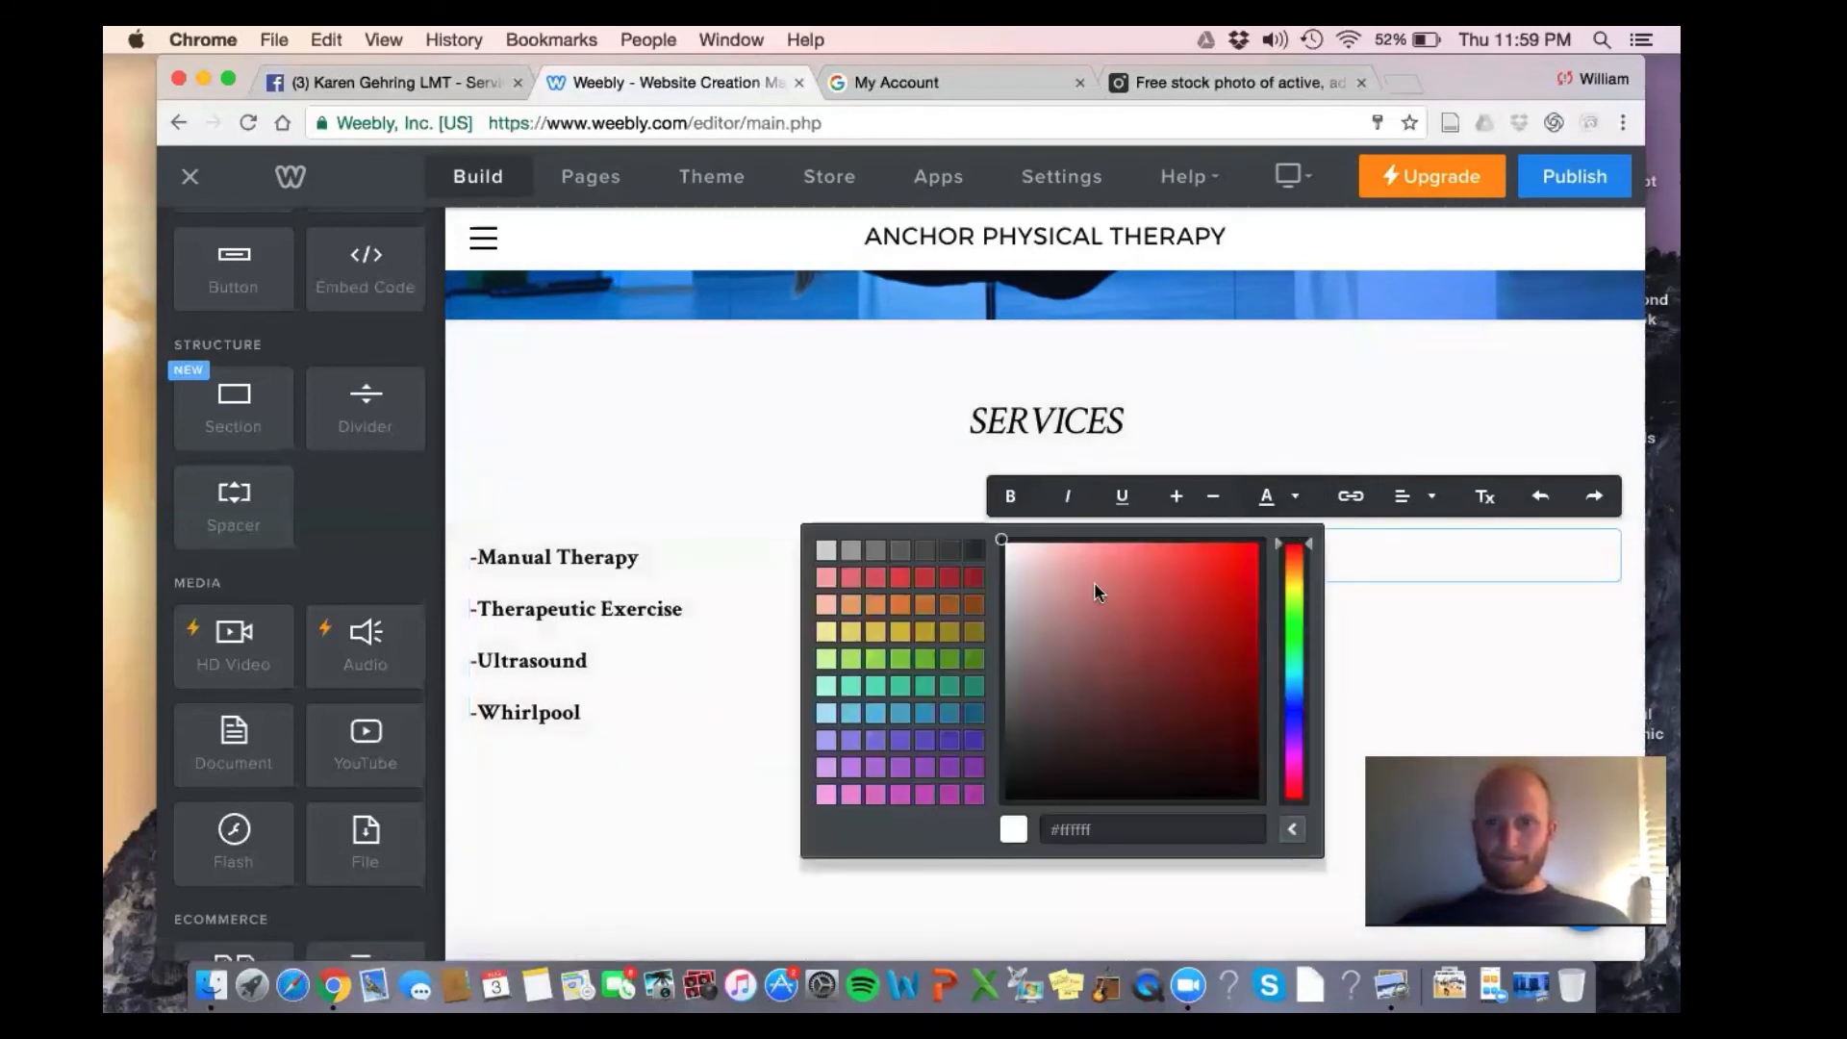
left_click(1013, 886)
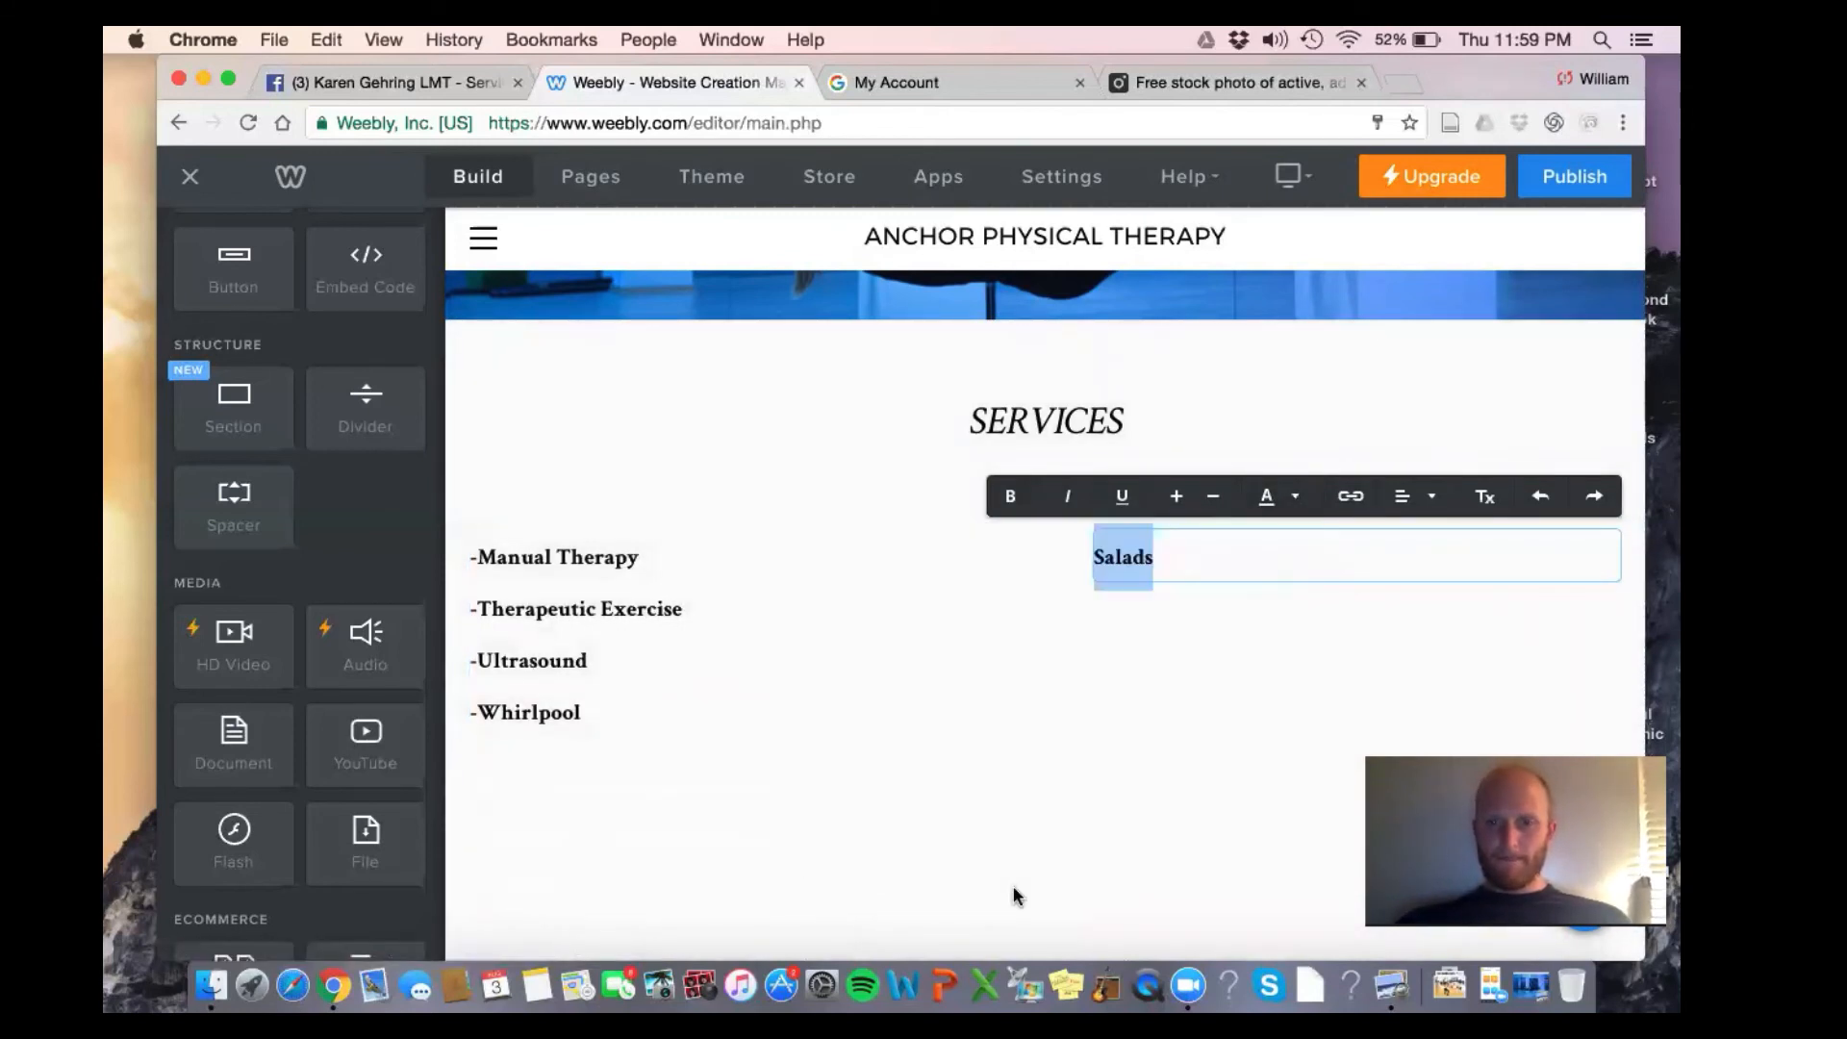
Type -Massage Therapy, -Strengthening Programs, -ACL/Rotator Cuff Recovery and -Myofascial Release on separate lines
type("-Ma")
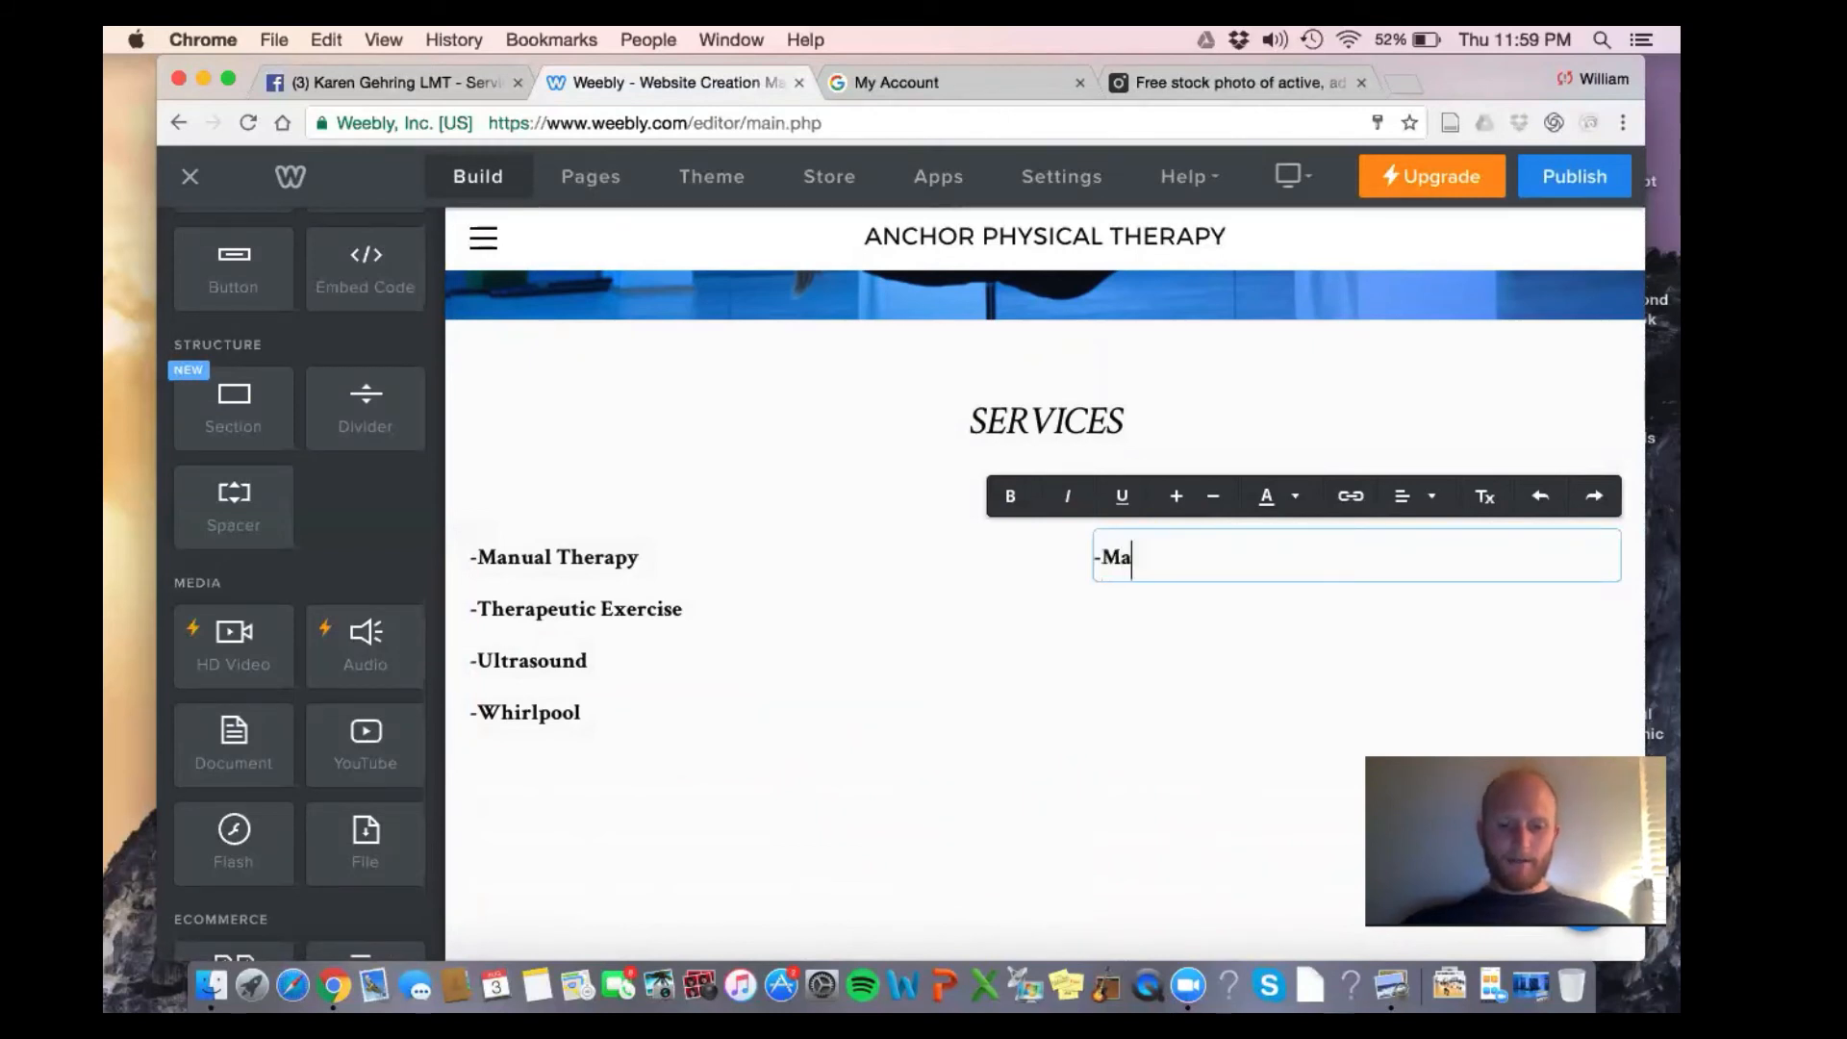
type("ssage Therap")
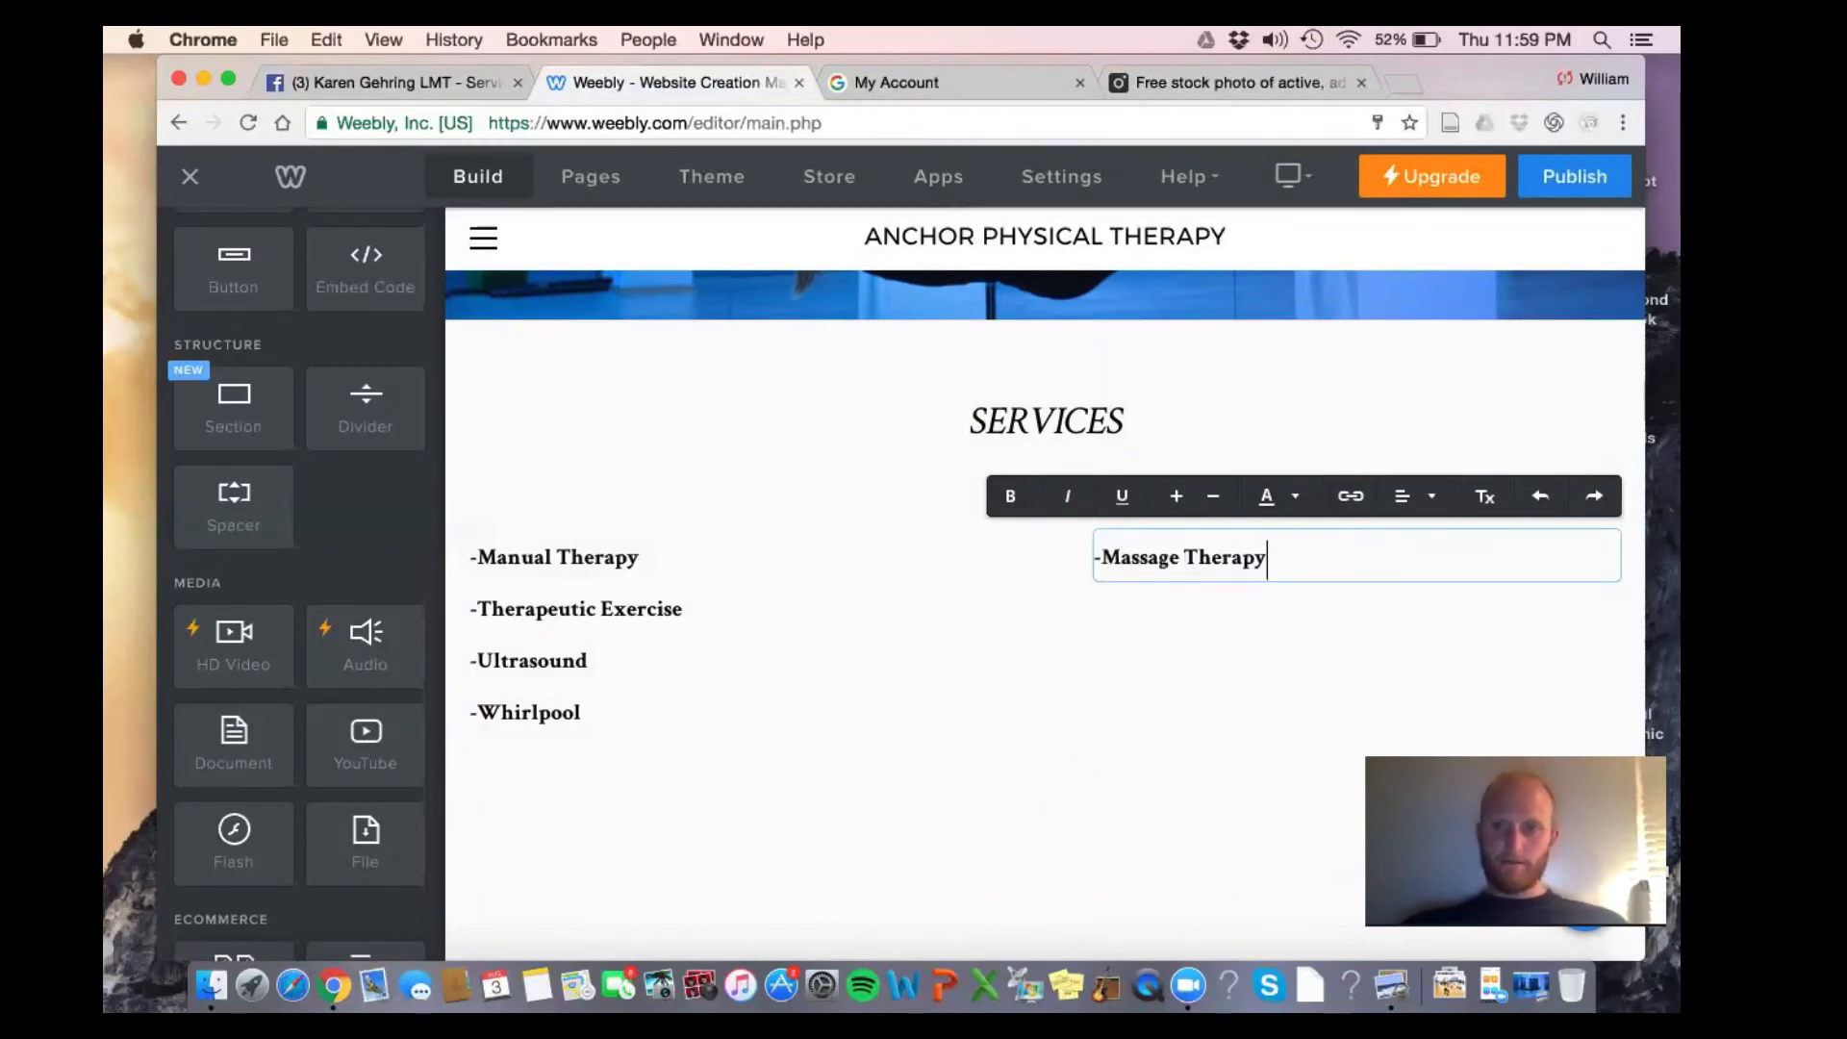
type("y")
key("Return")
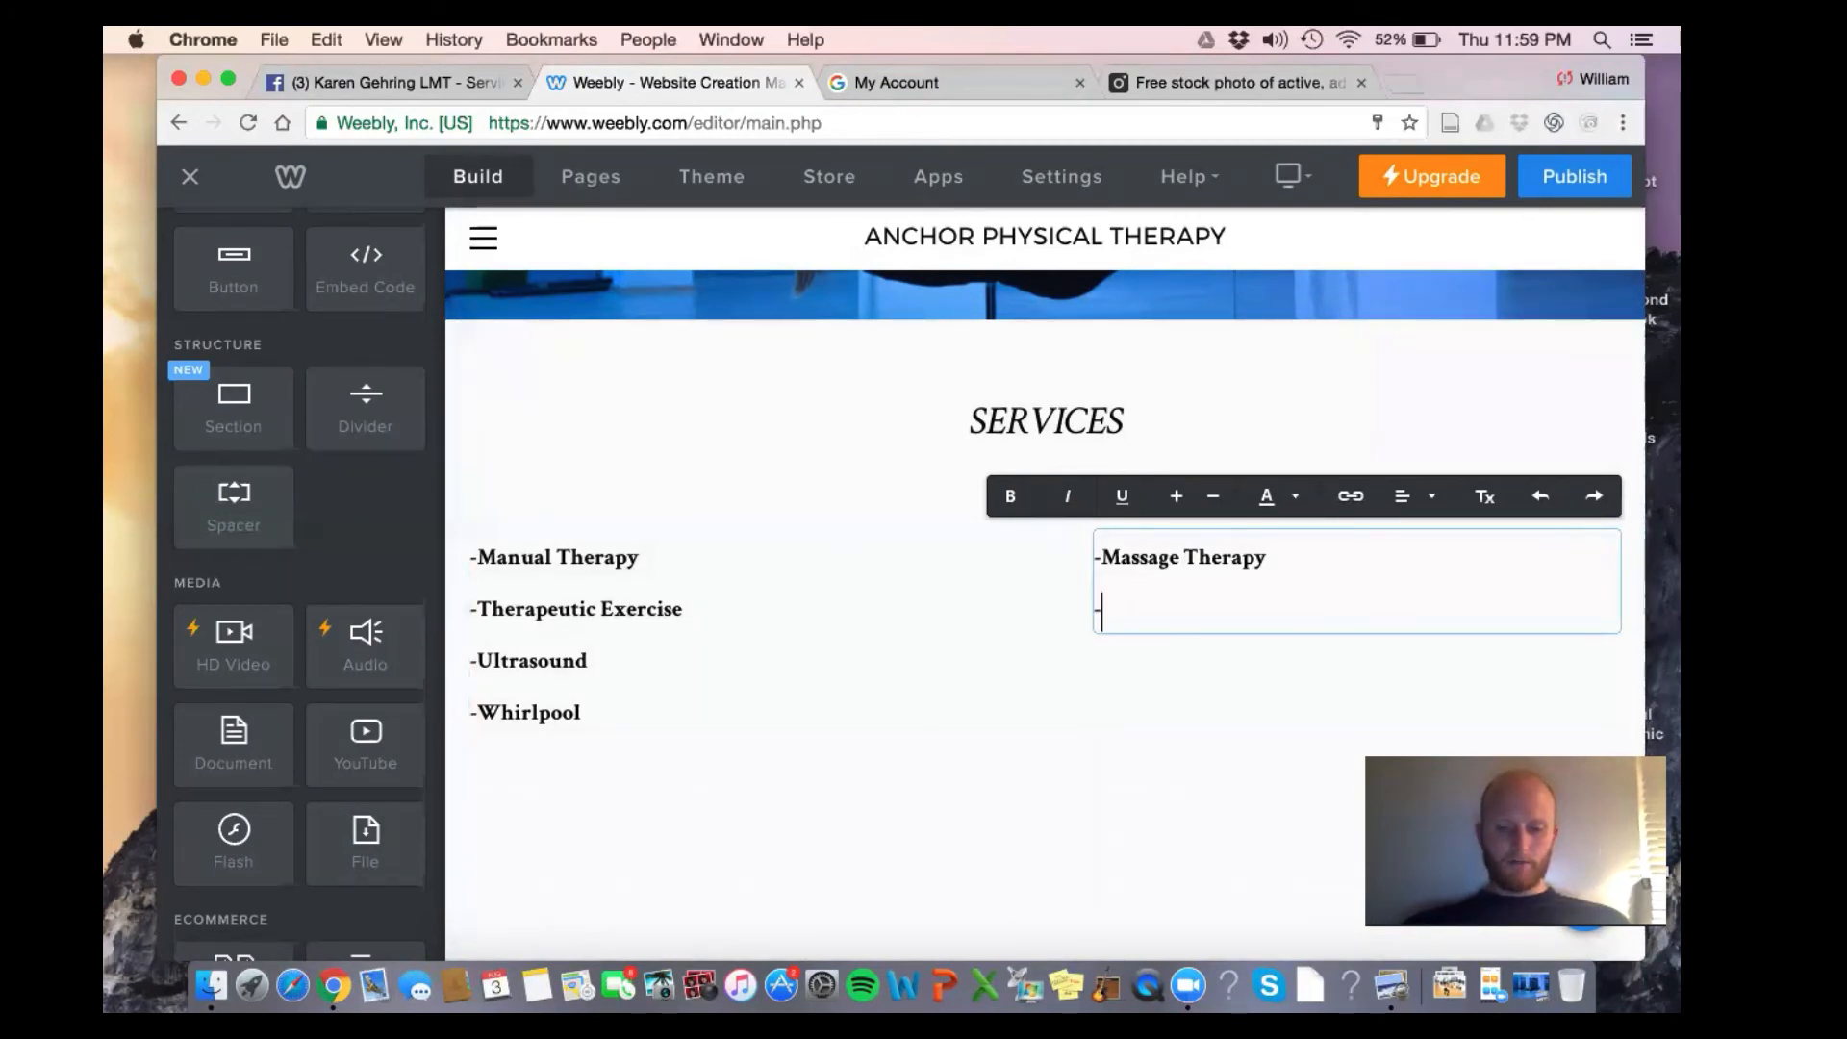
type("-Strengthenin")
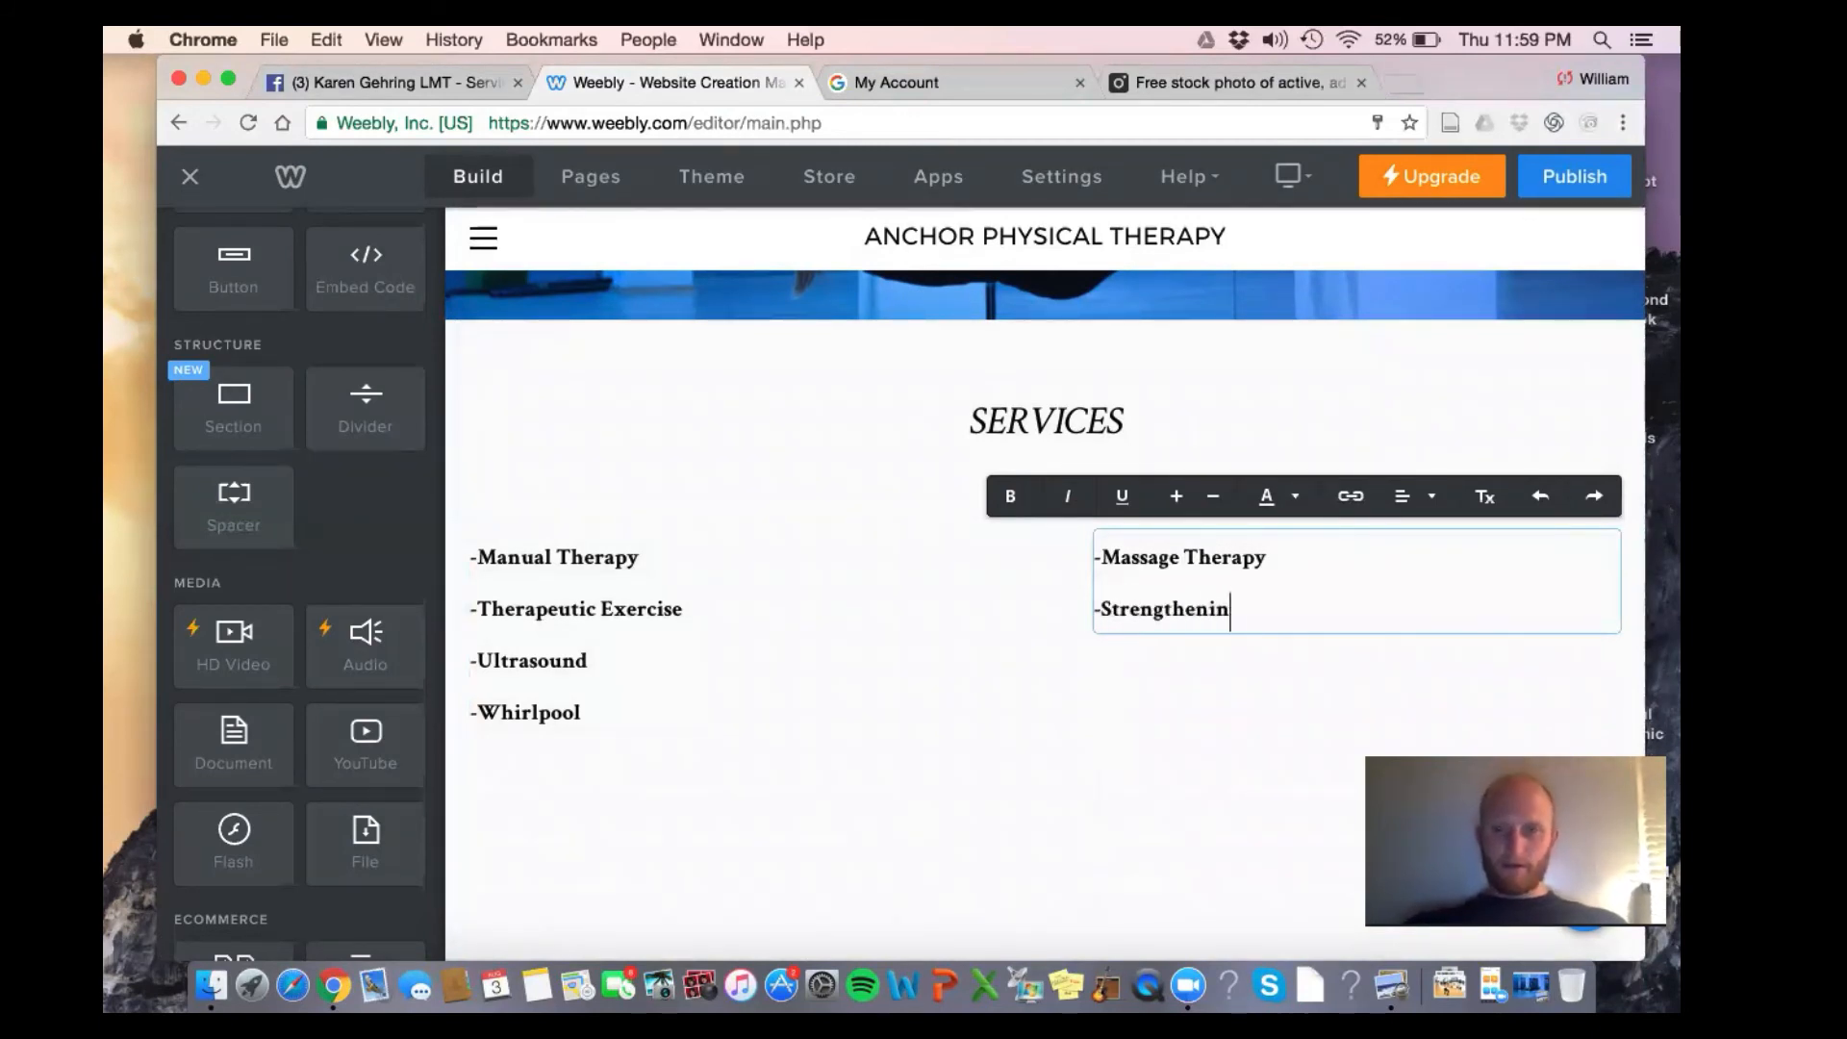
type("g Programs")
key("Return")
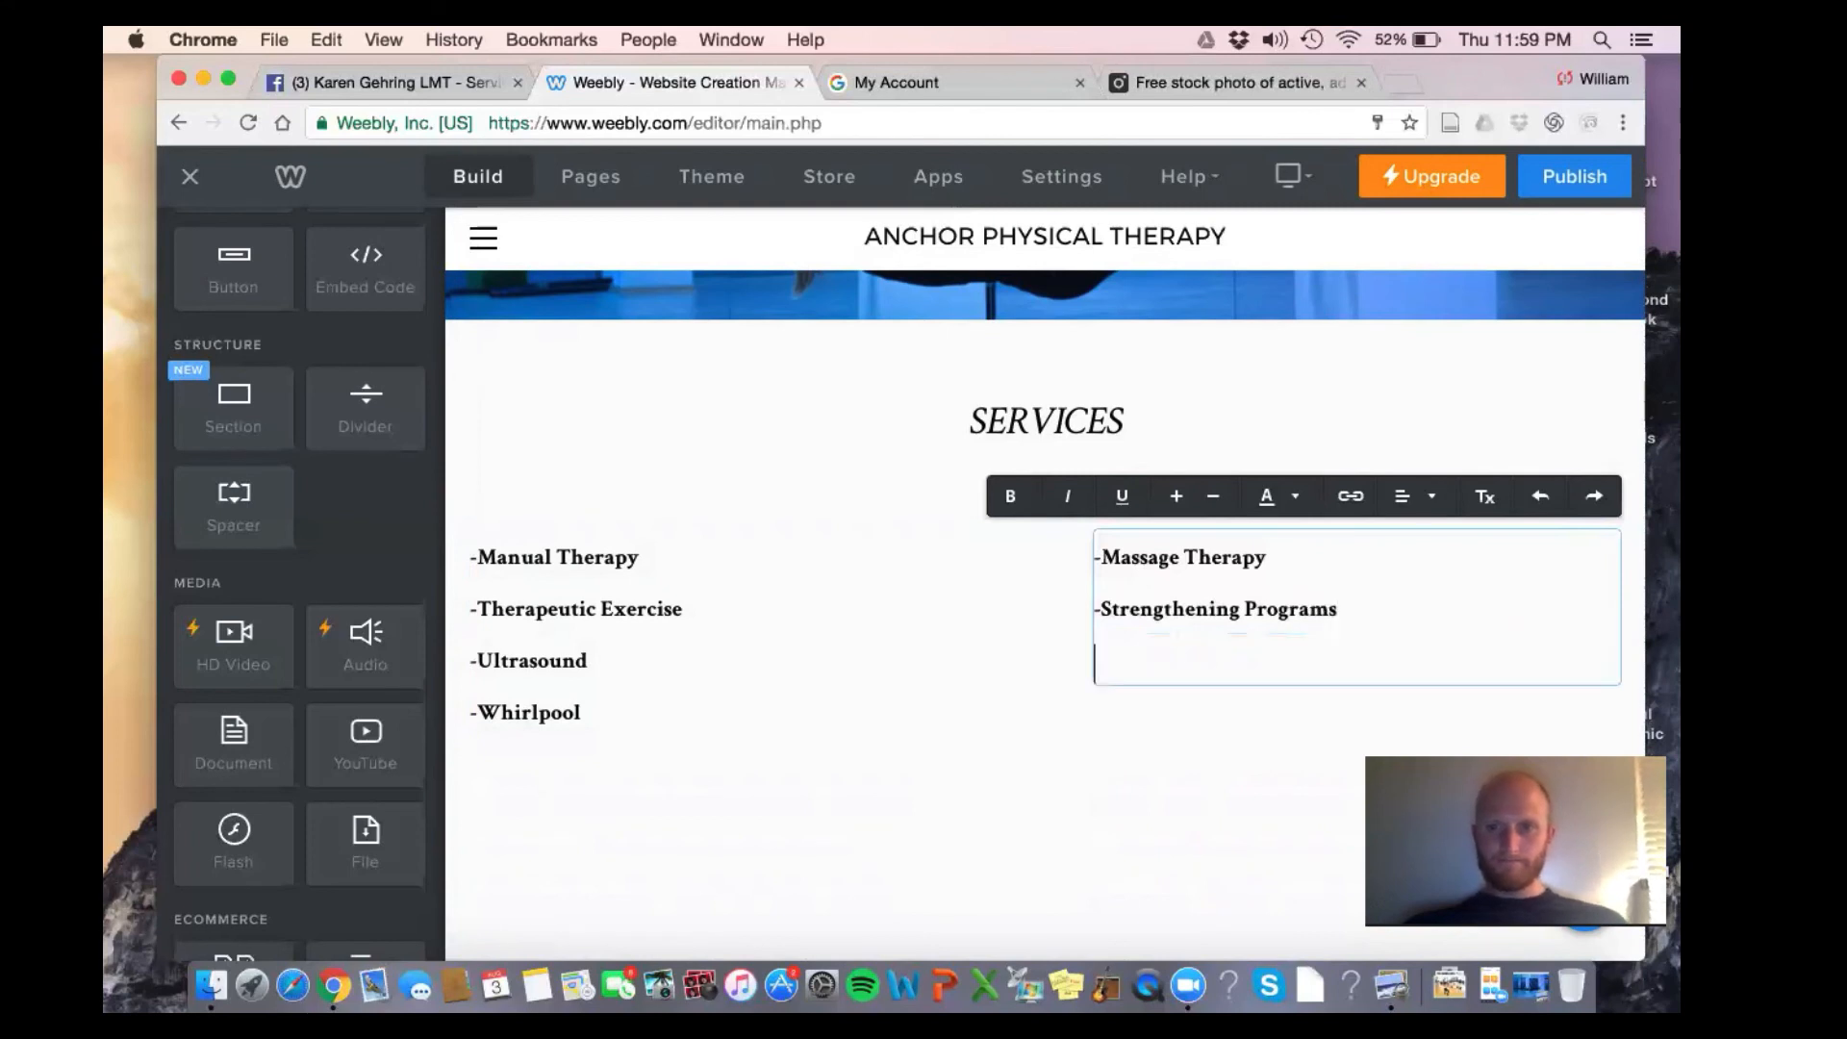
type("-ACL")
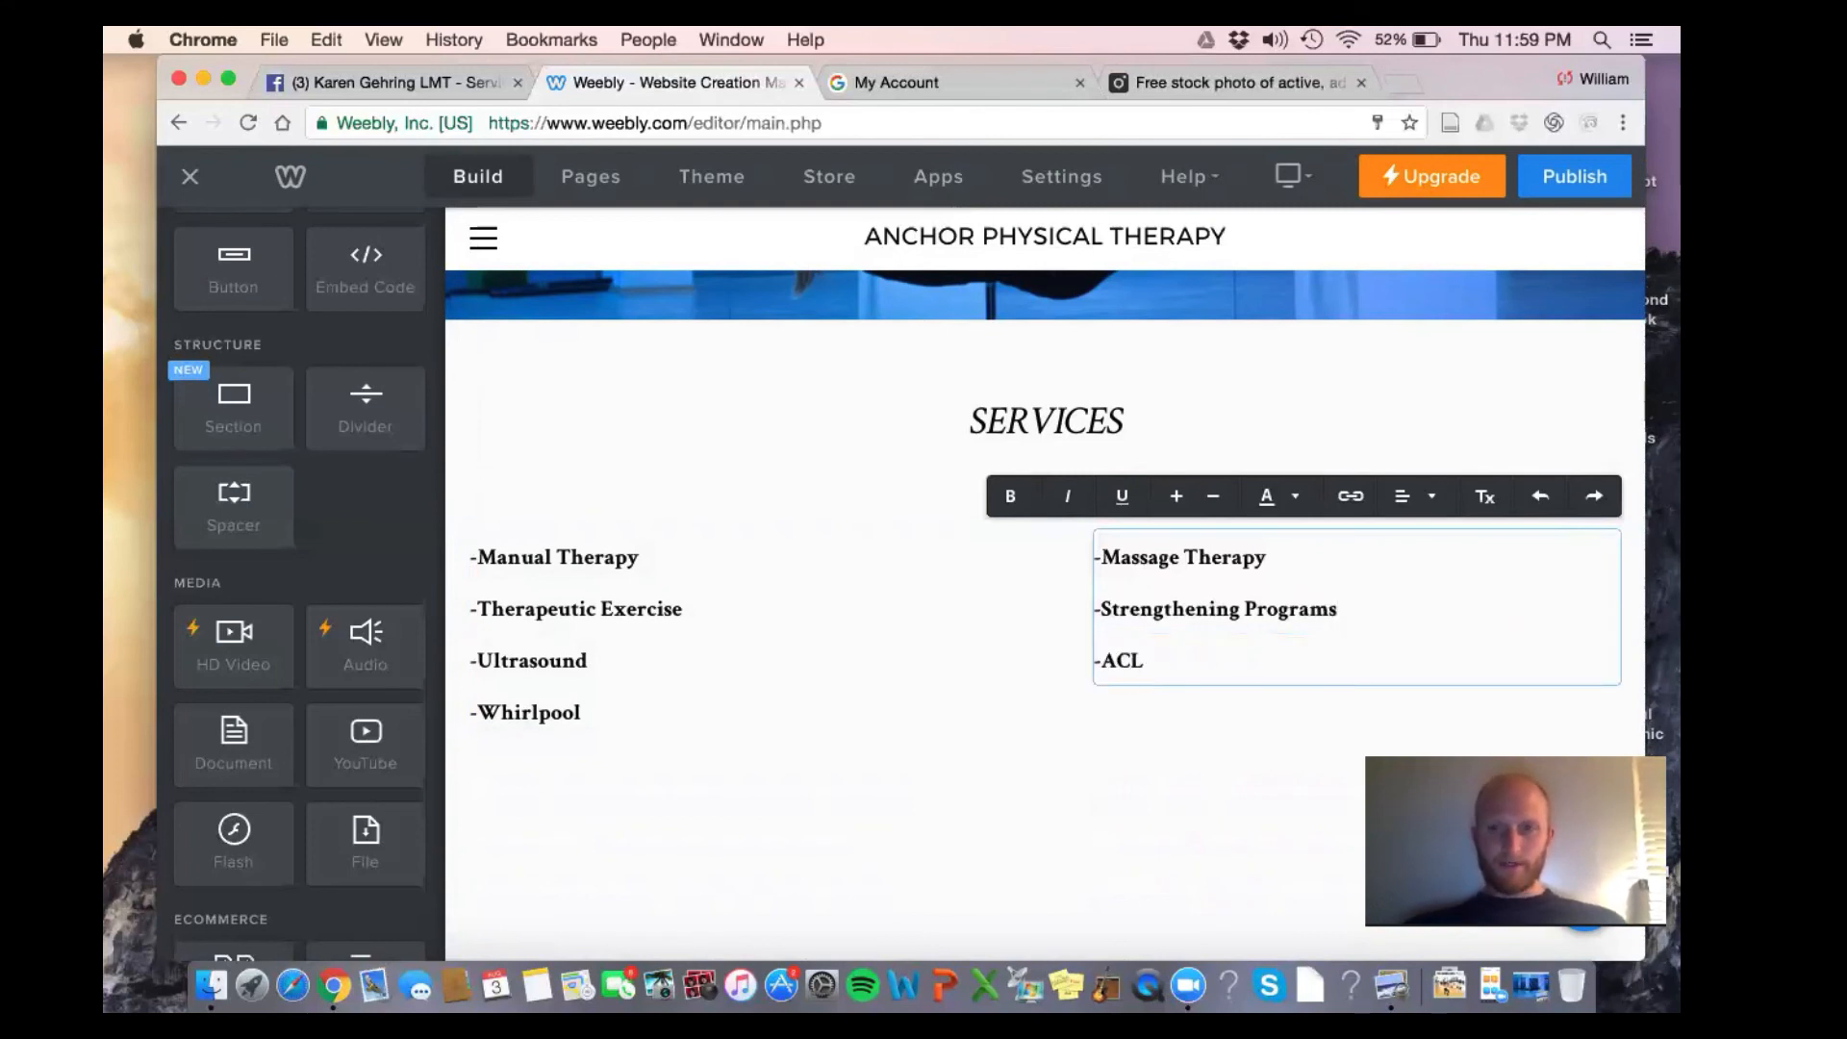
type("/Rotat")
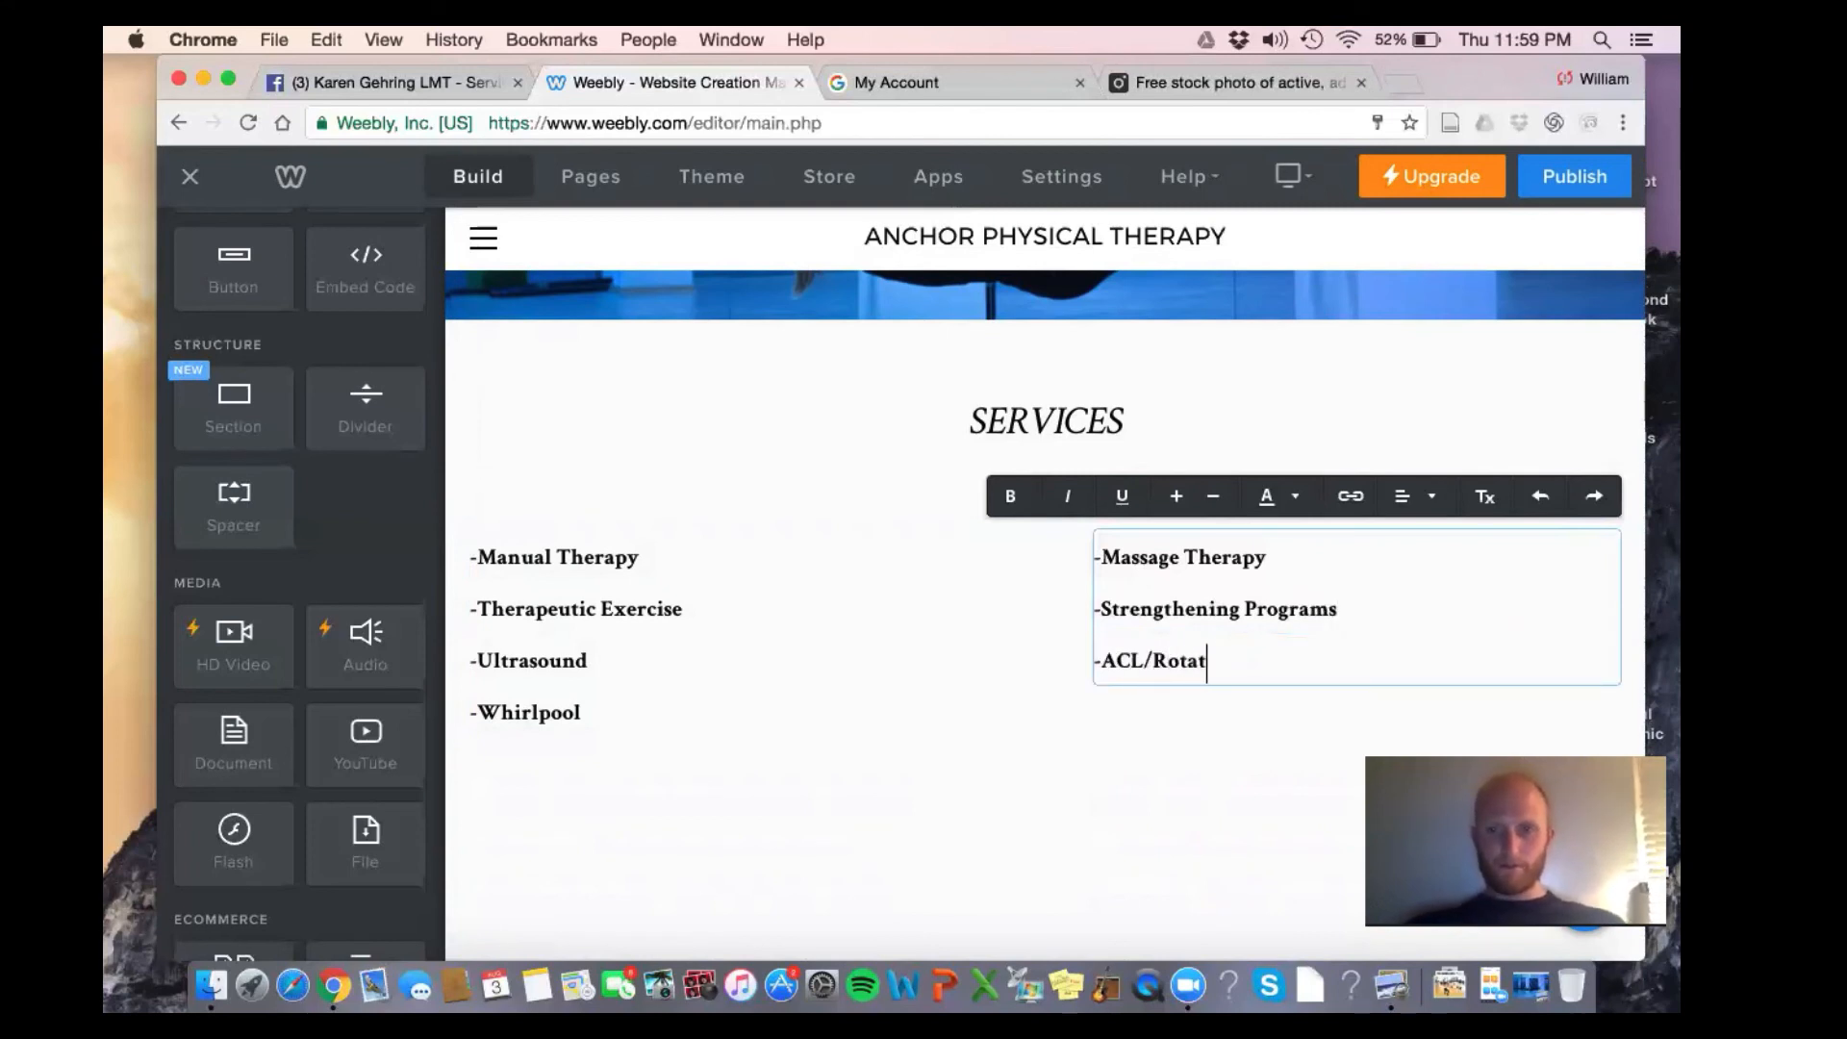
type("or Cuff")
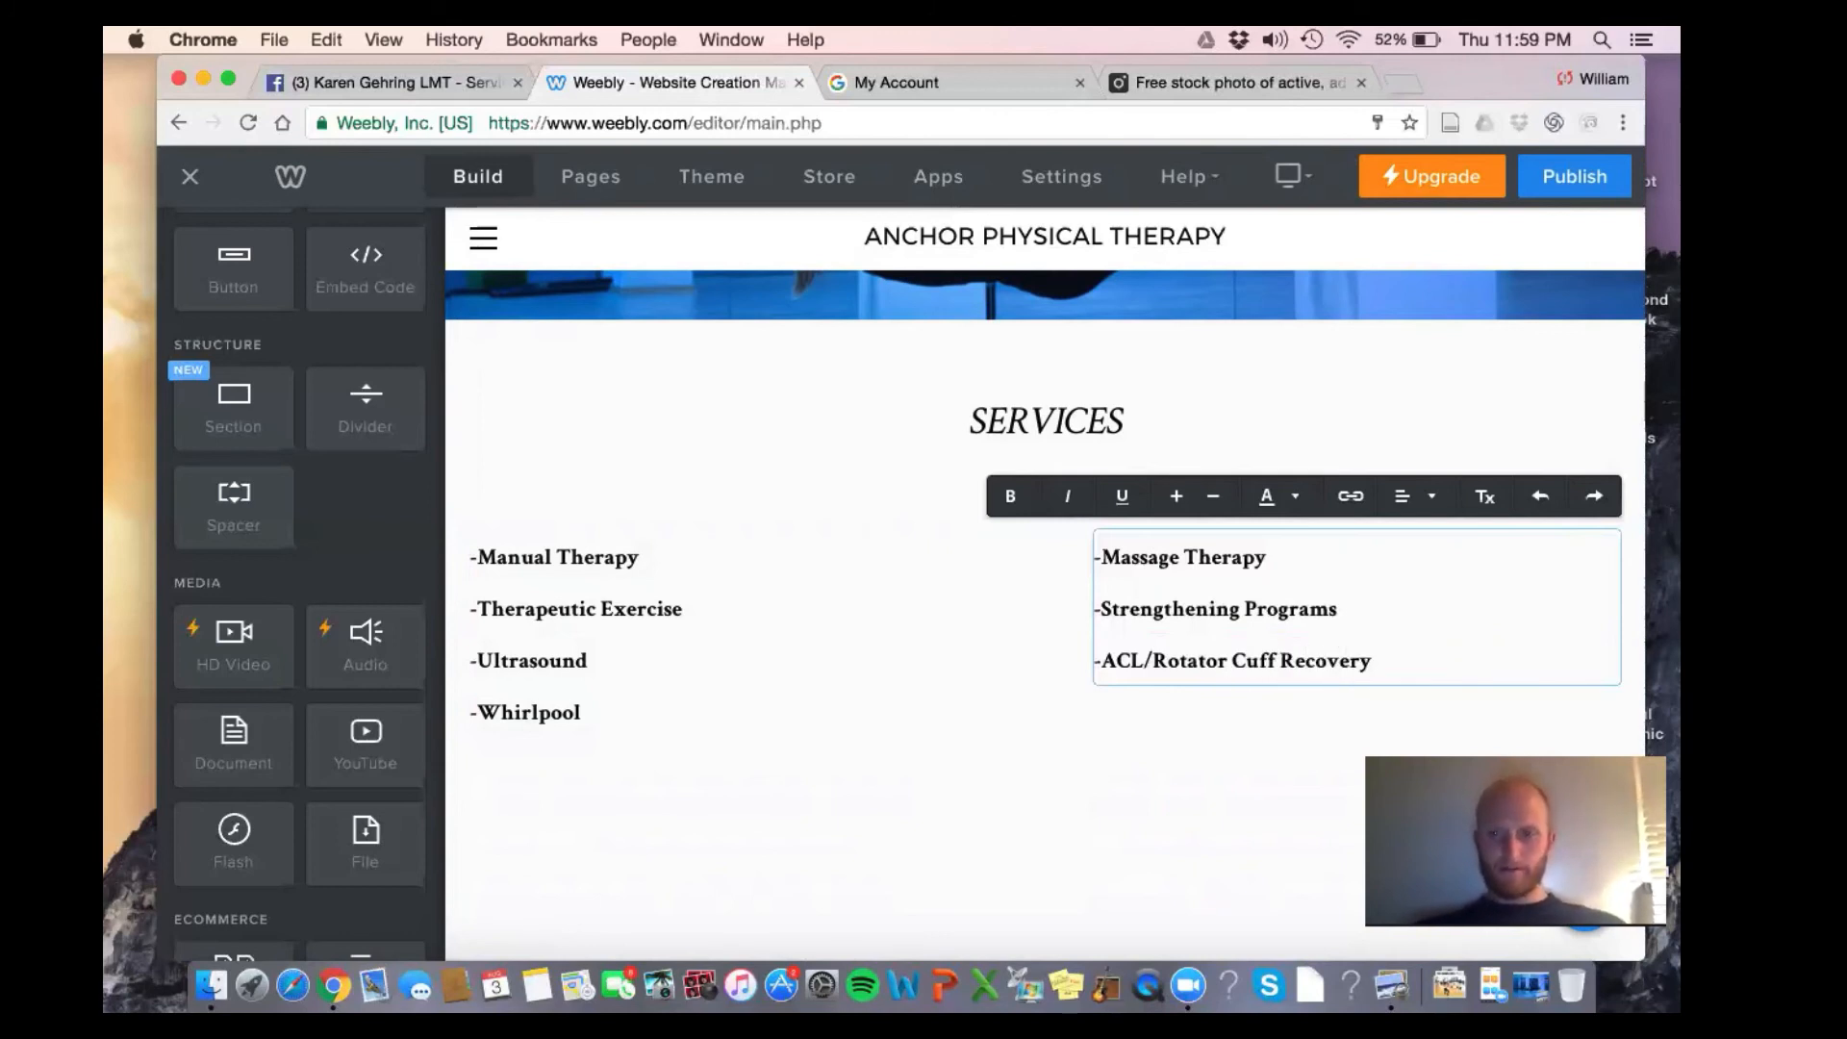
type(" Recovery")
key("Return")
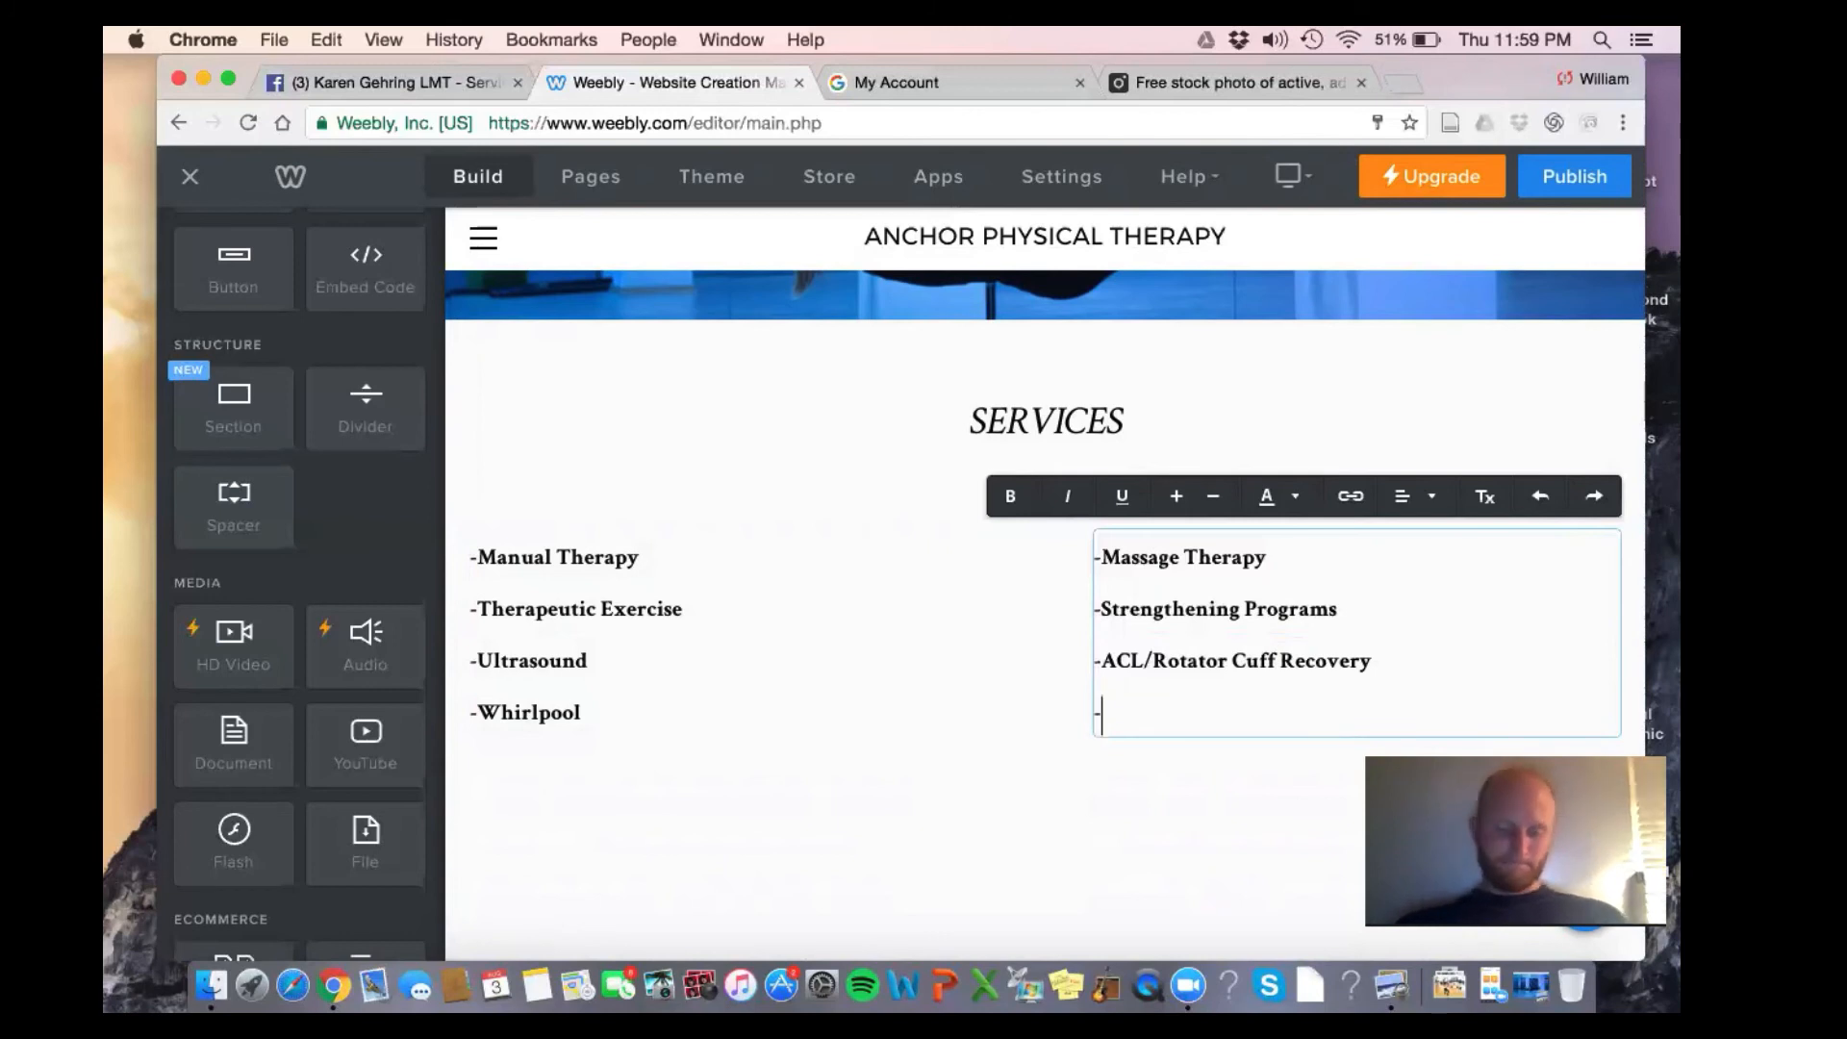
type("cial R")
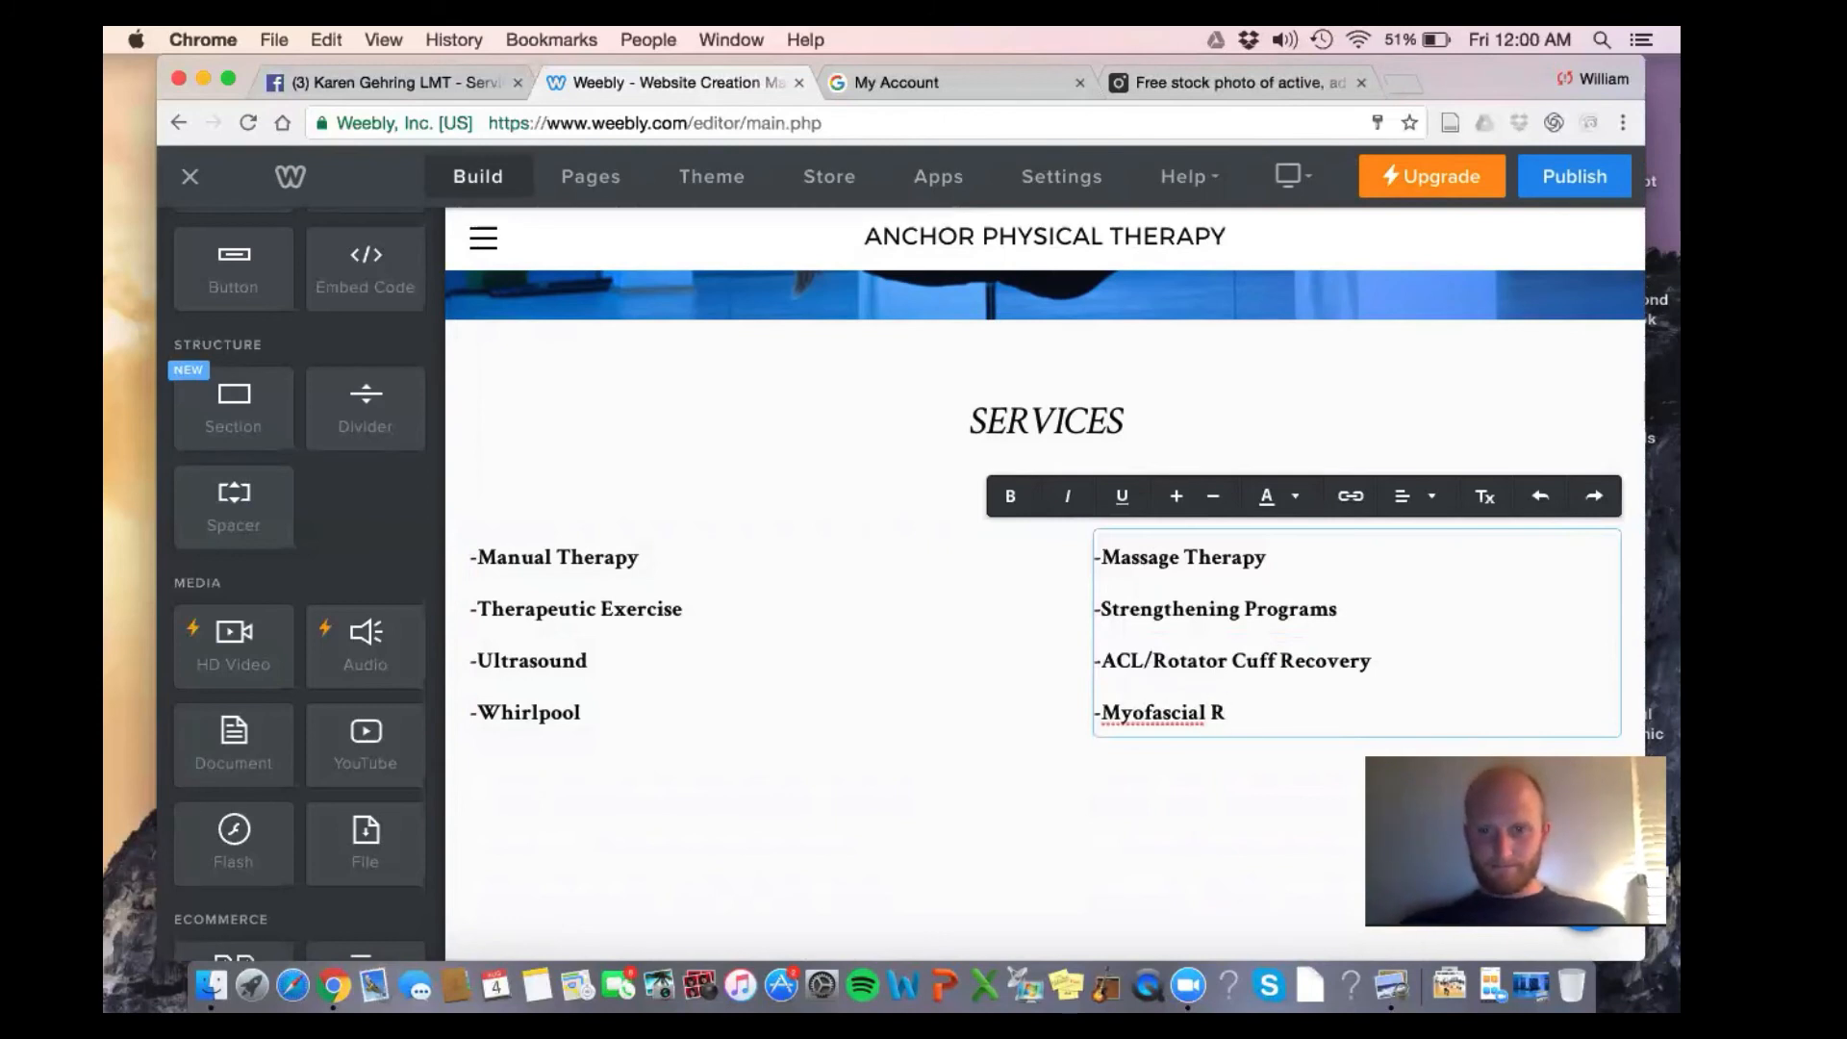
type("elease")
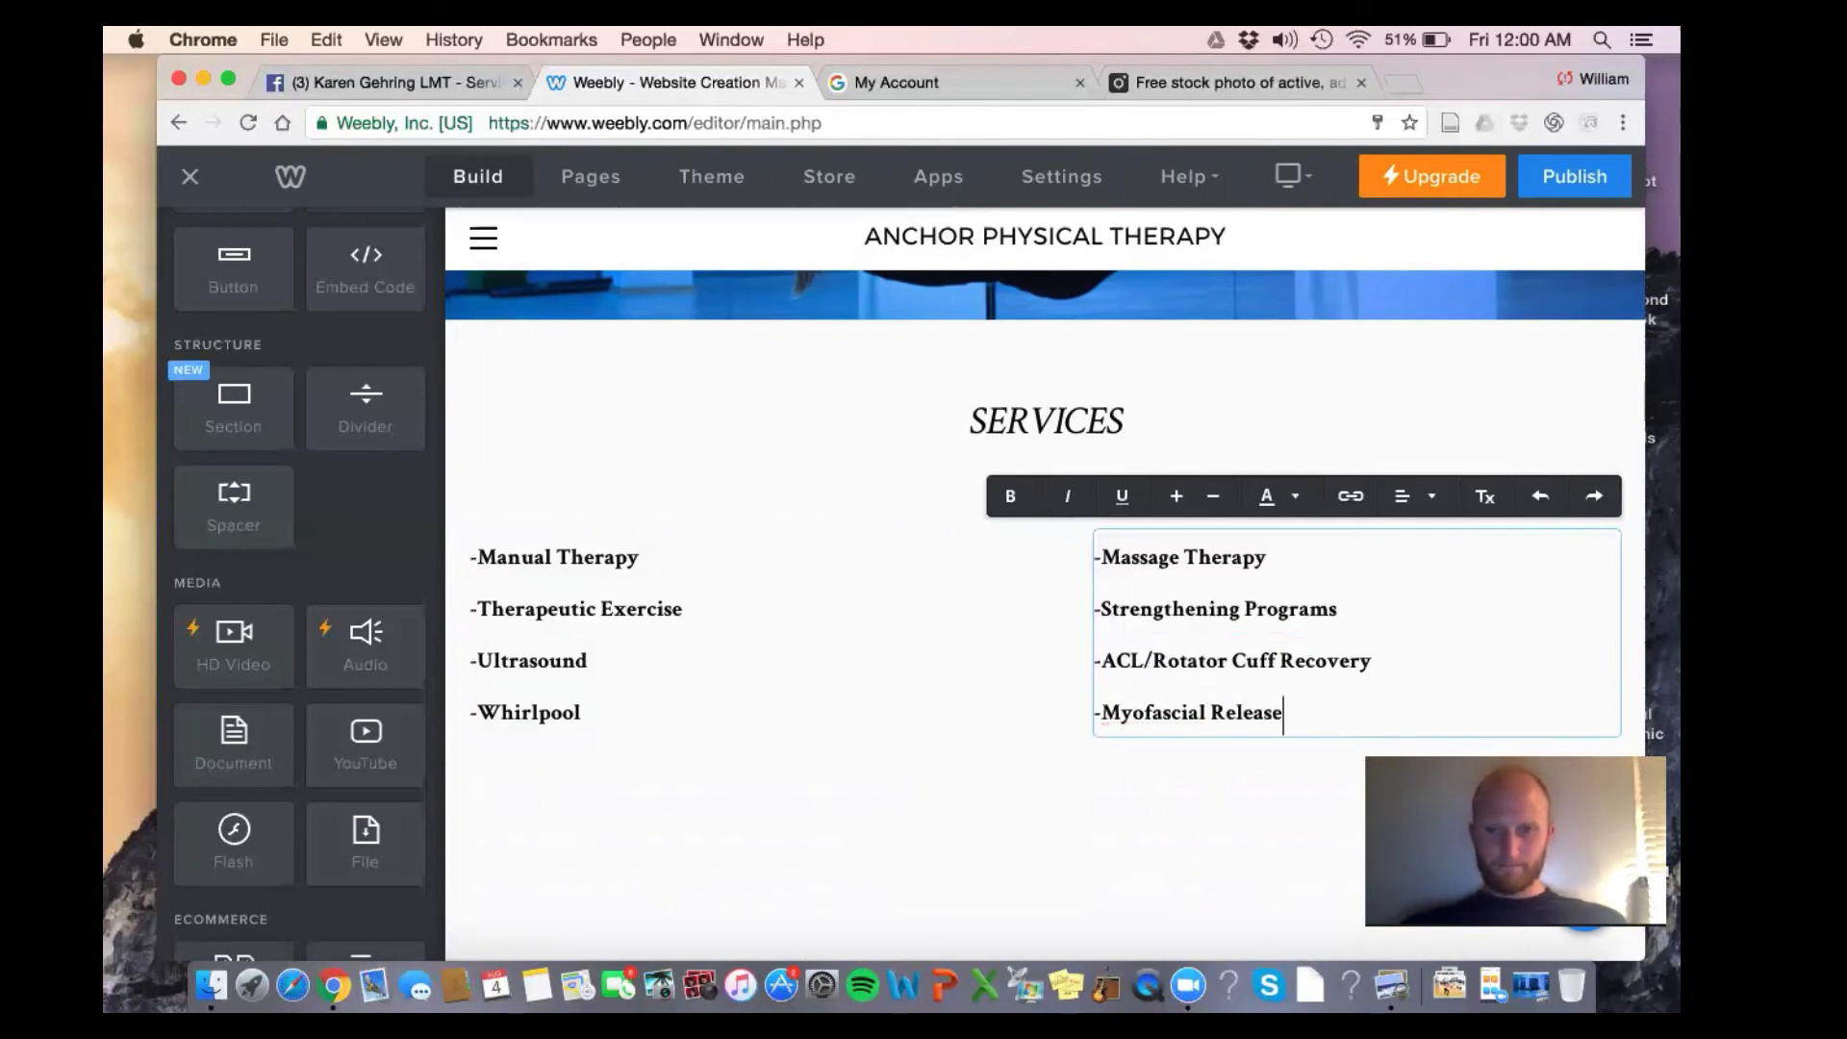
left_click(975, 702)
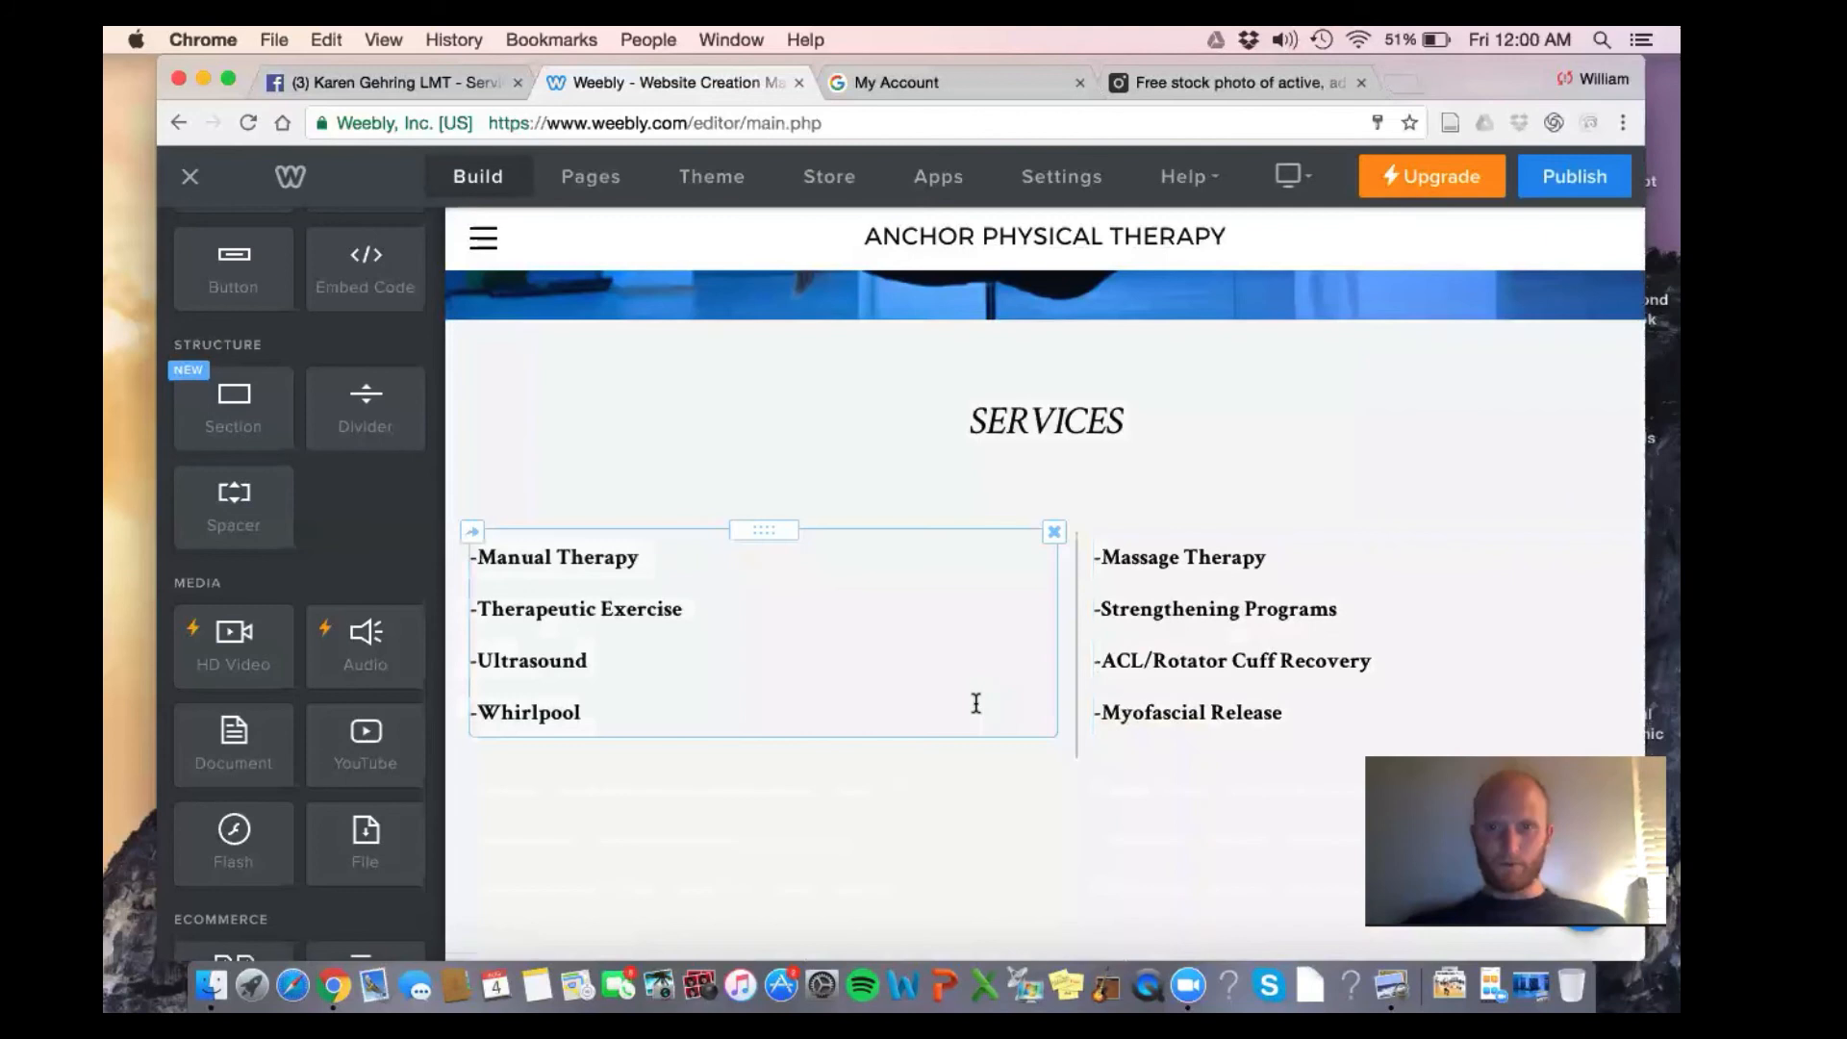
Delete the empty element under the left list and the empty block below the services lists
triple_click(860, 636)
left_click(985, 800)
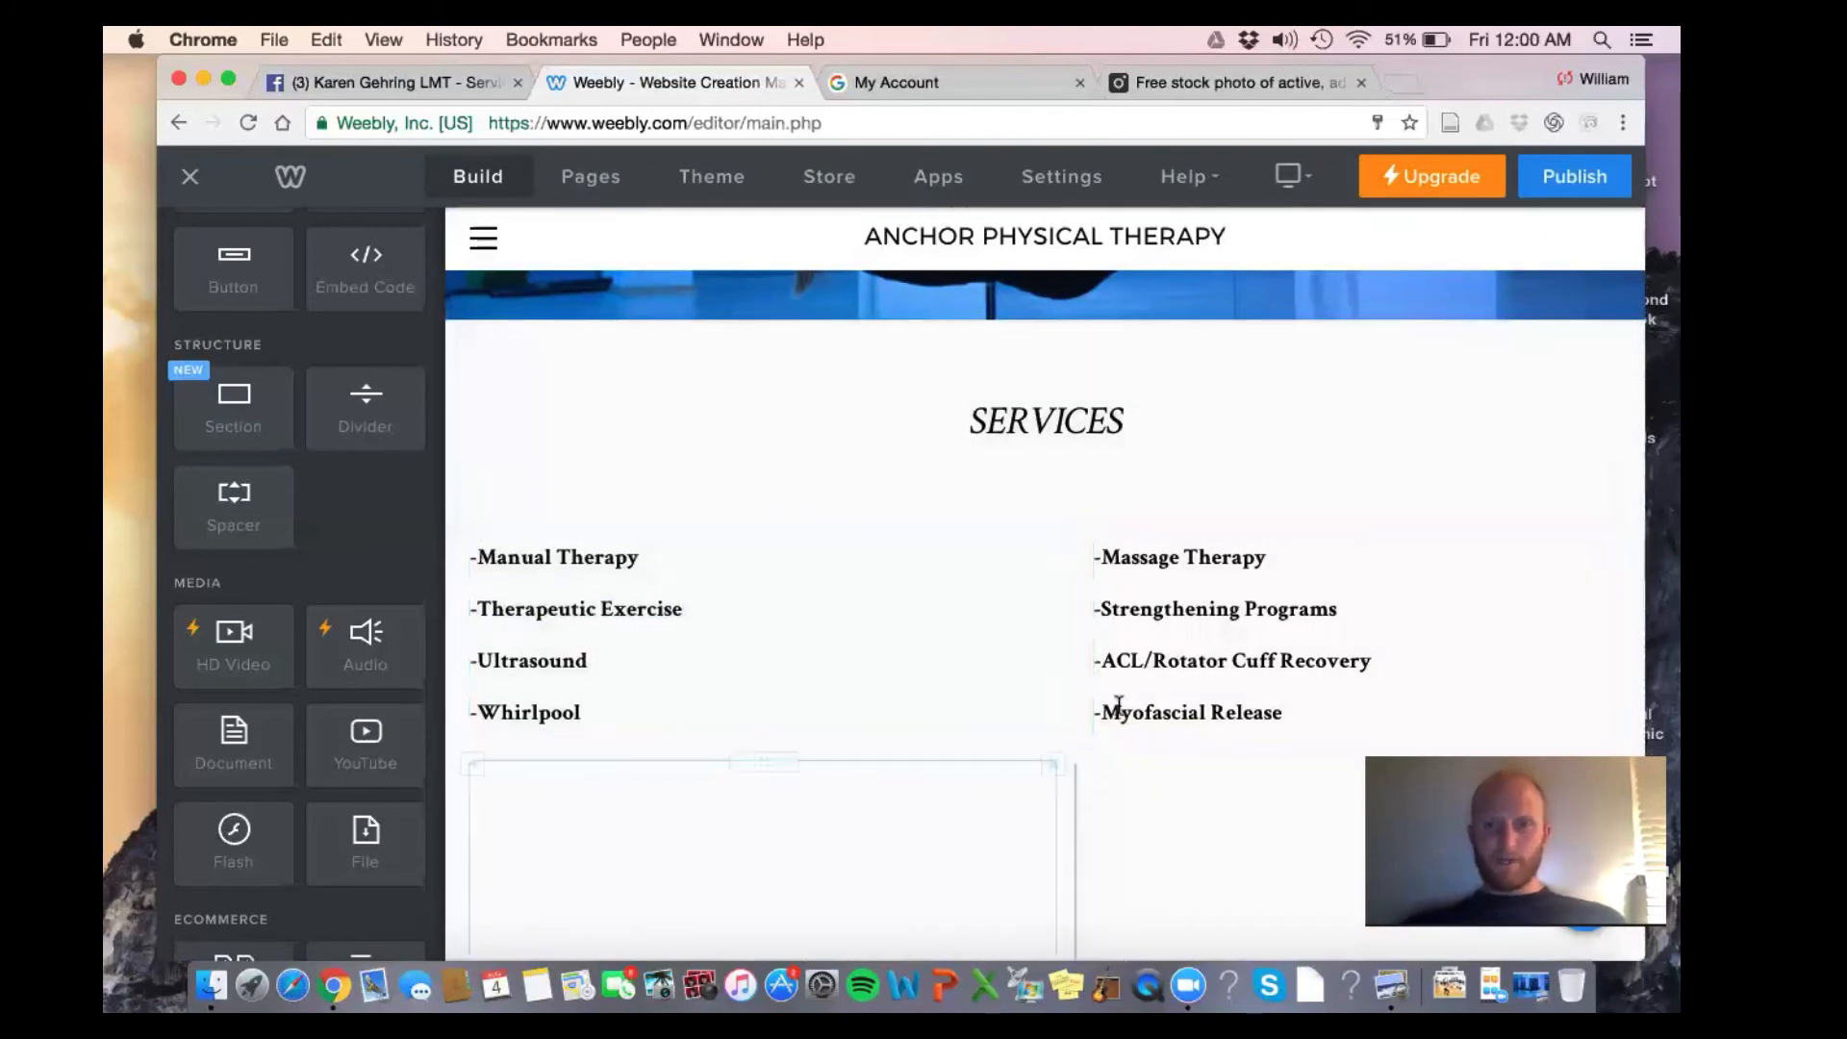
scroll(946, 751, "down", 3)
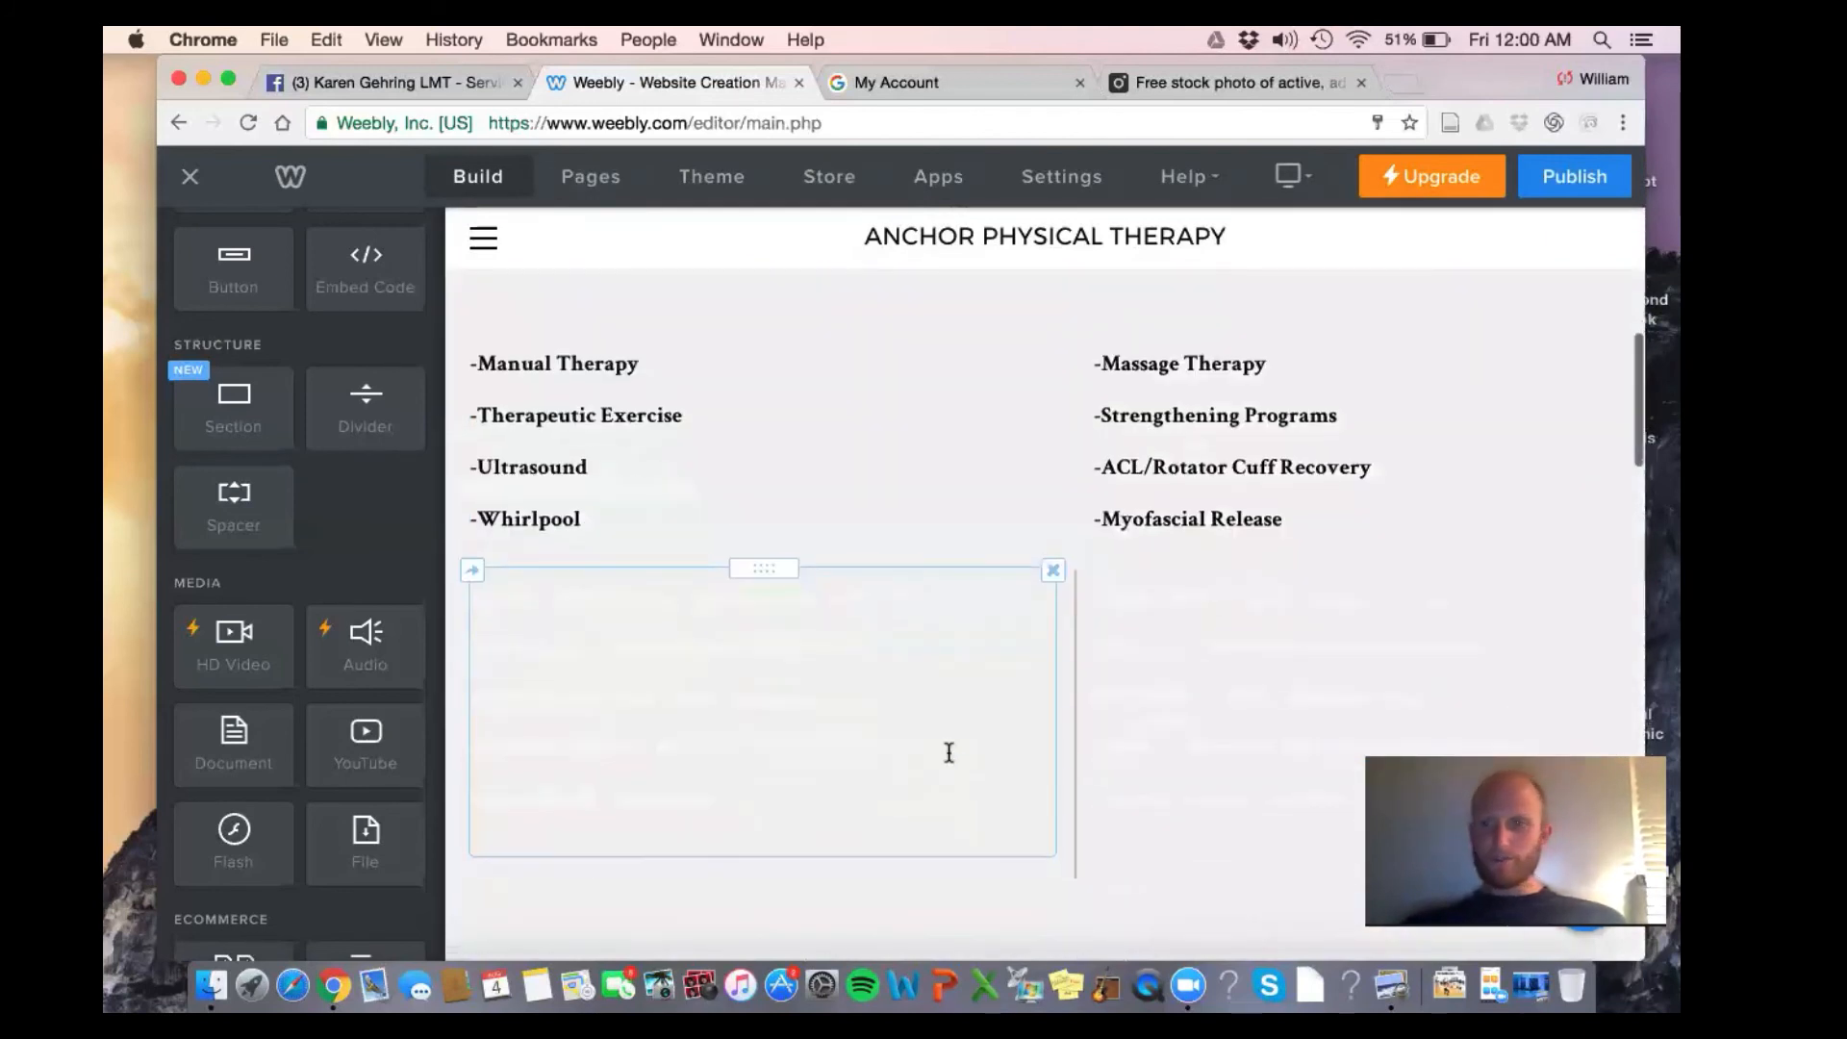
left_click(1051, 571)
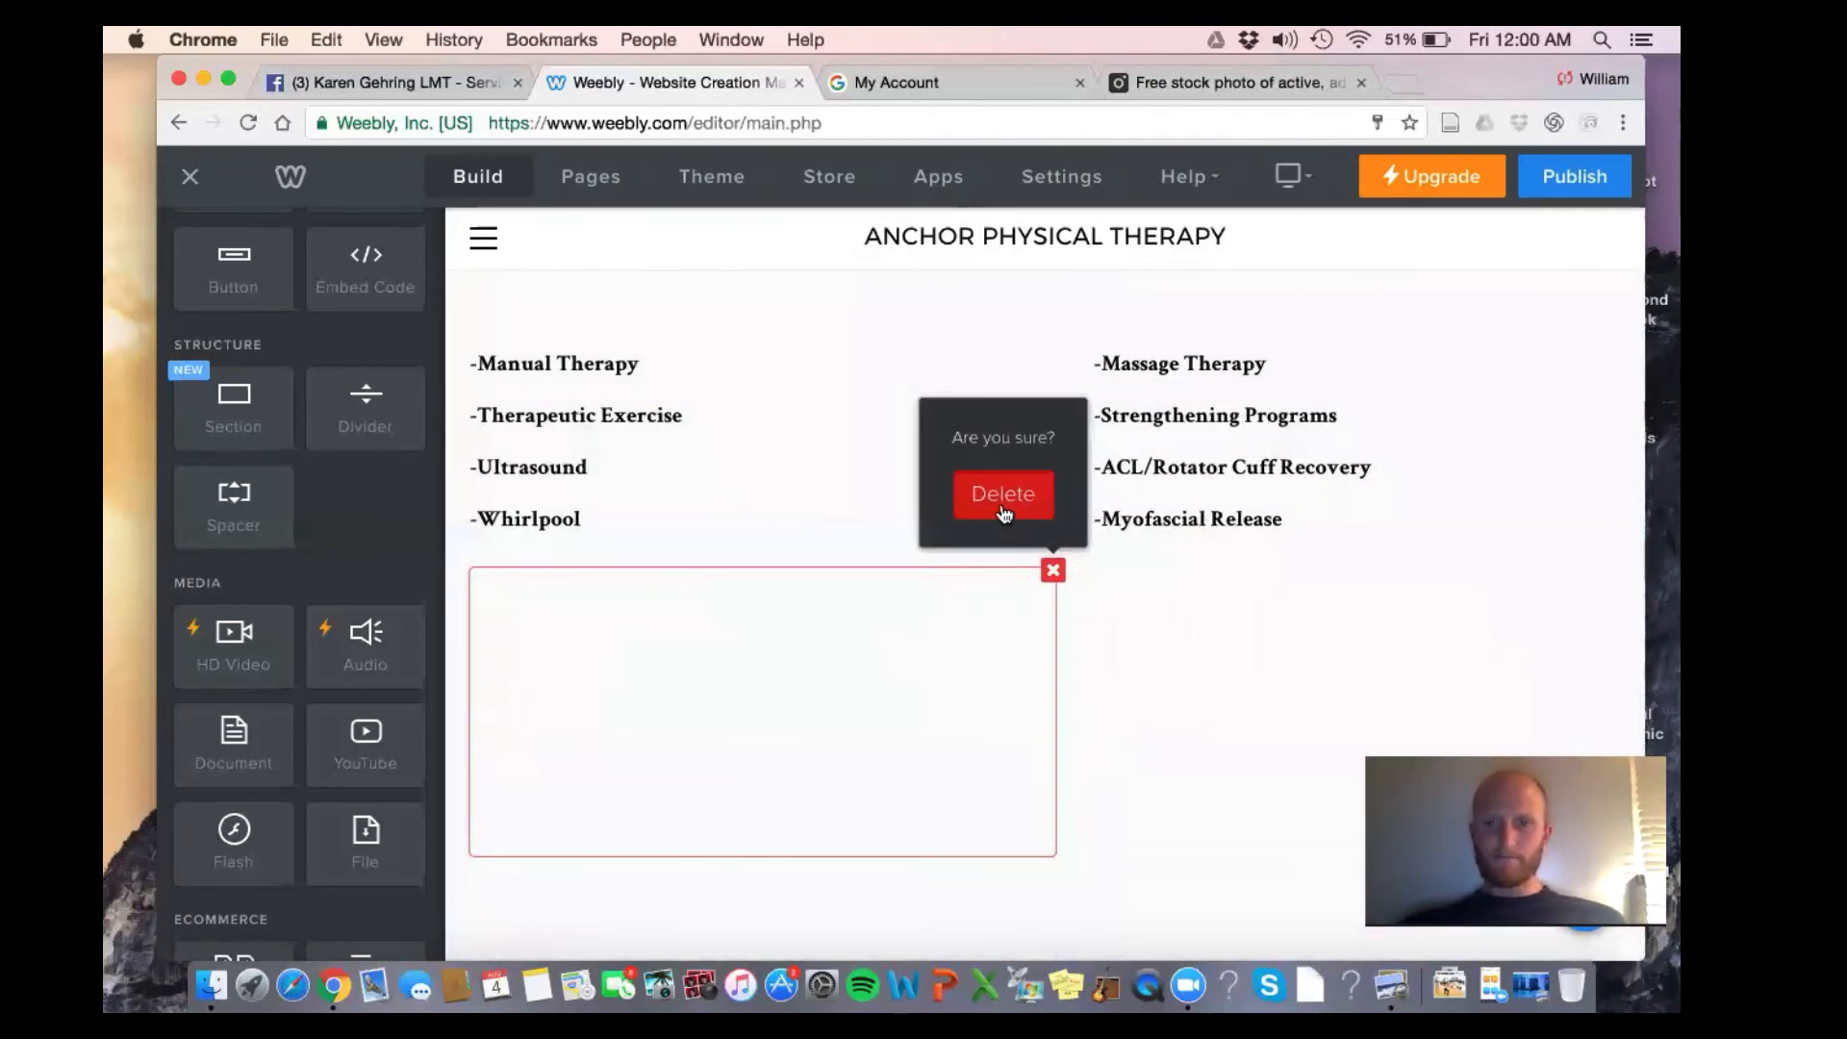
left_click(1000, 499)
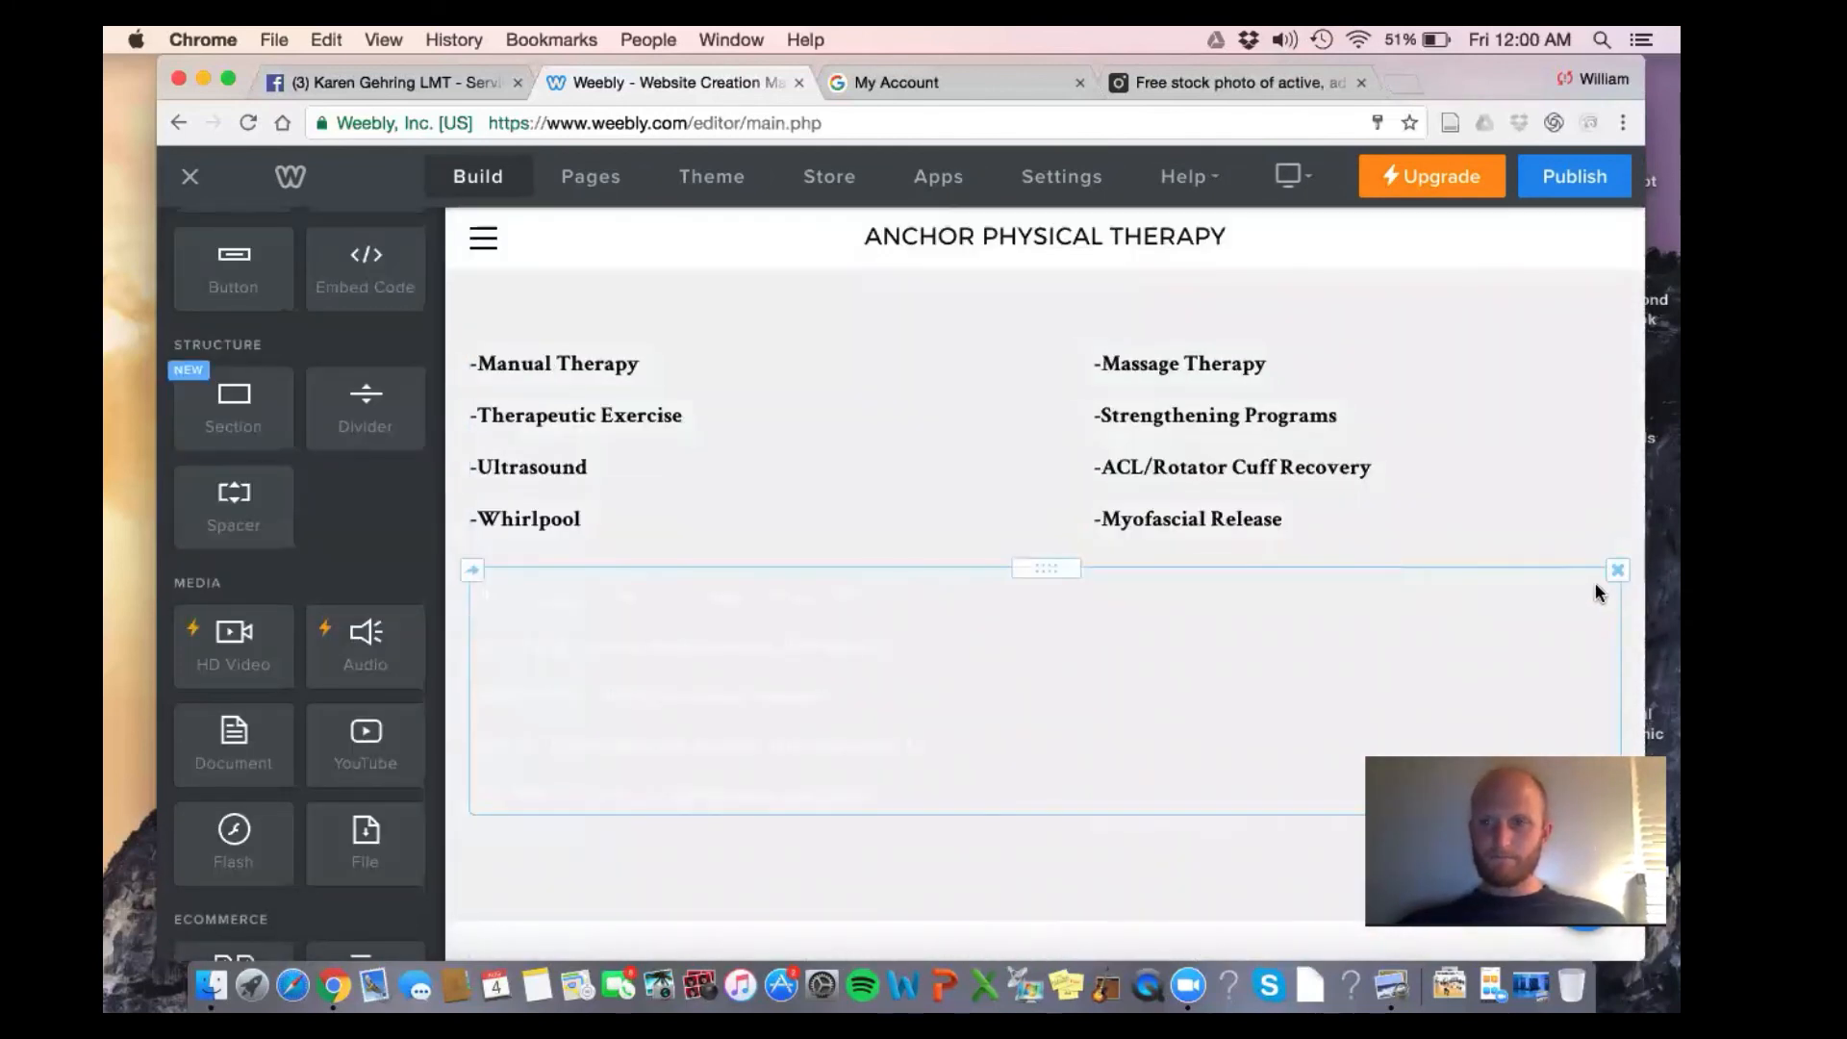
left_click(1617, 569)
left_click(1529, 527)
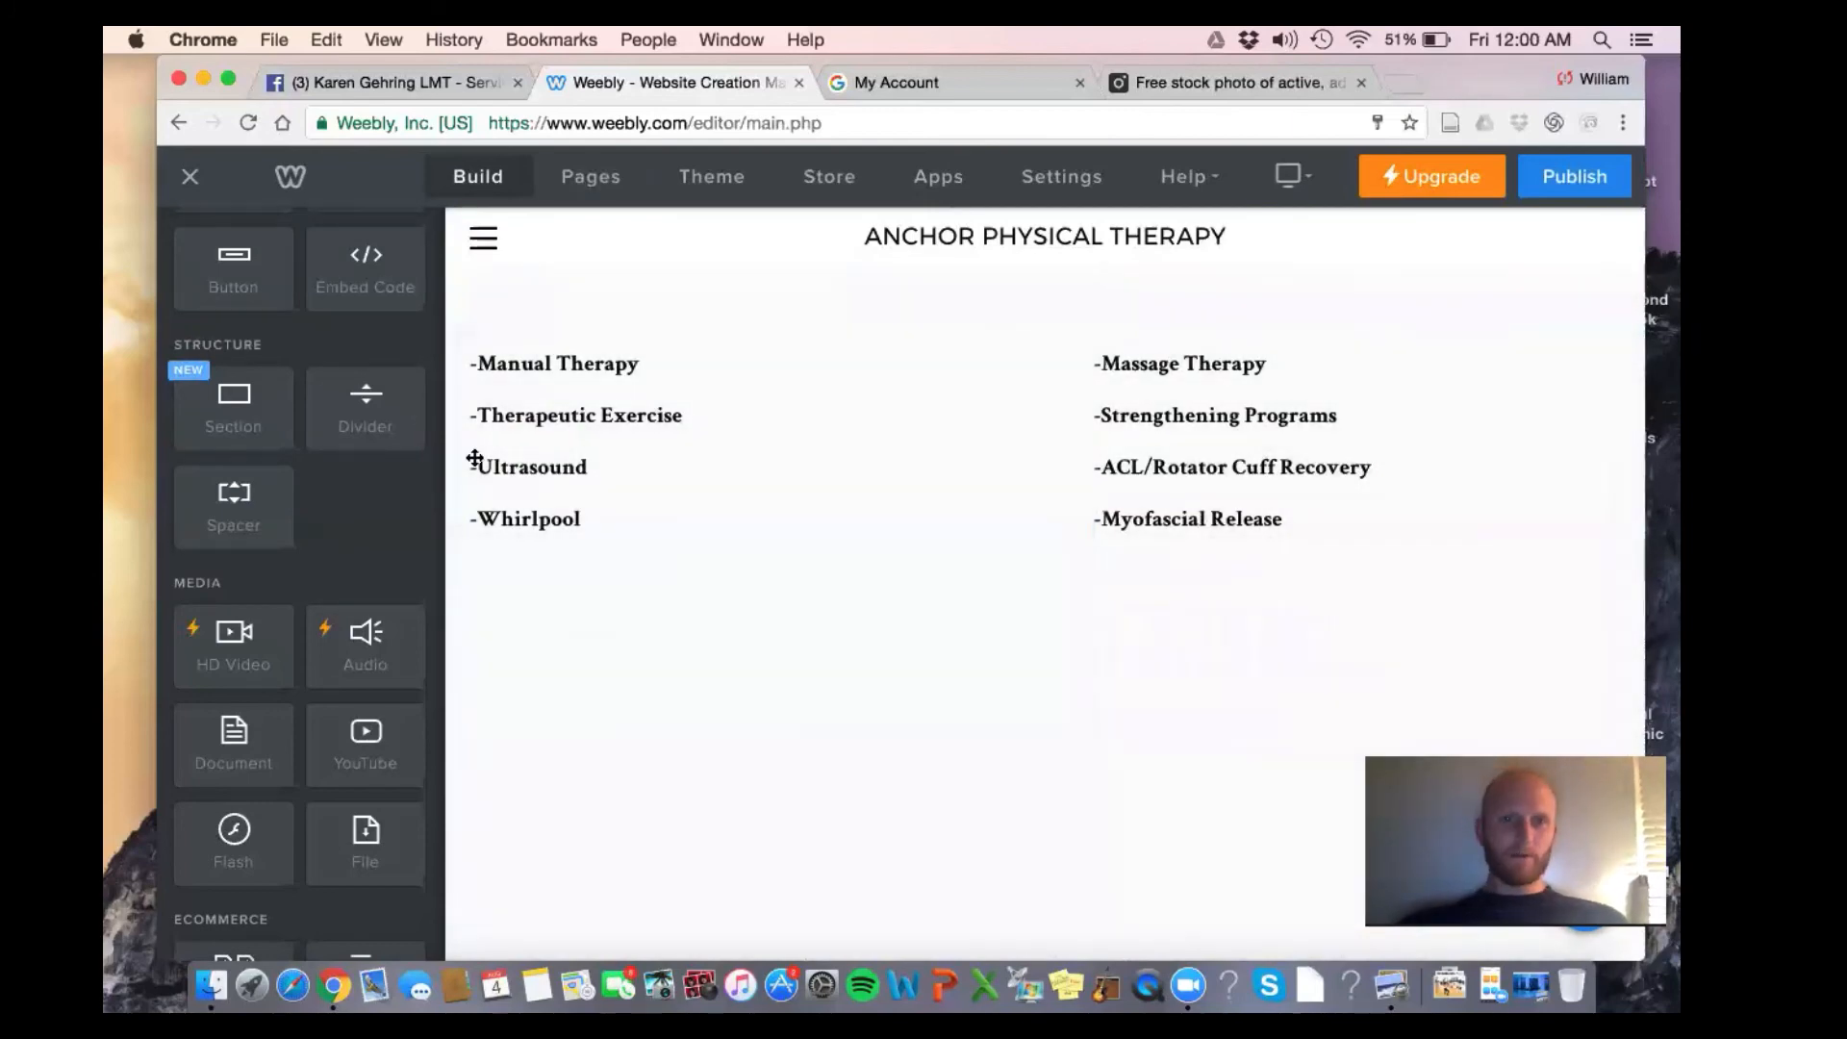
Remove the leading dashes from the four left-column services and centre that list
left_click(486, 519)
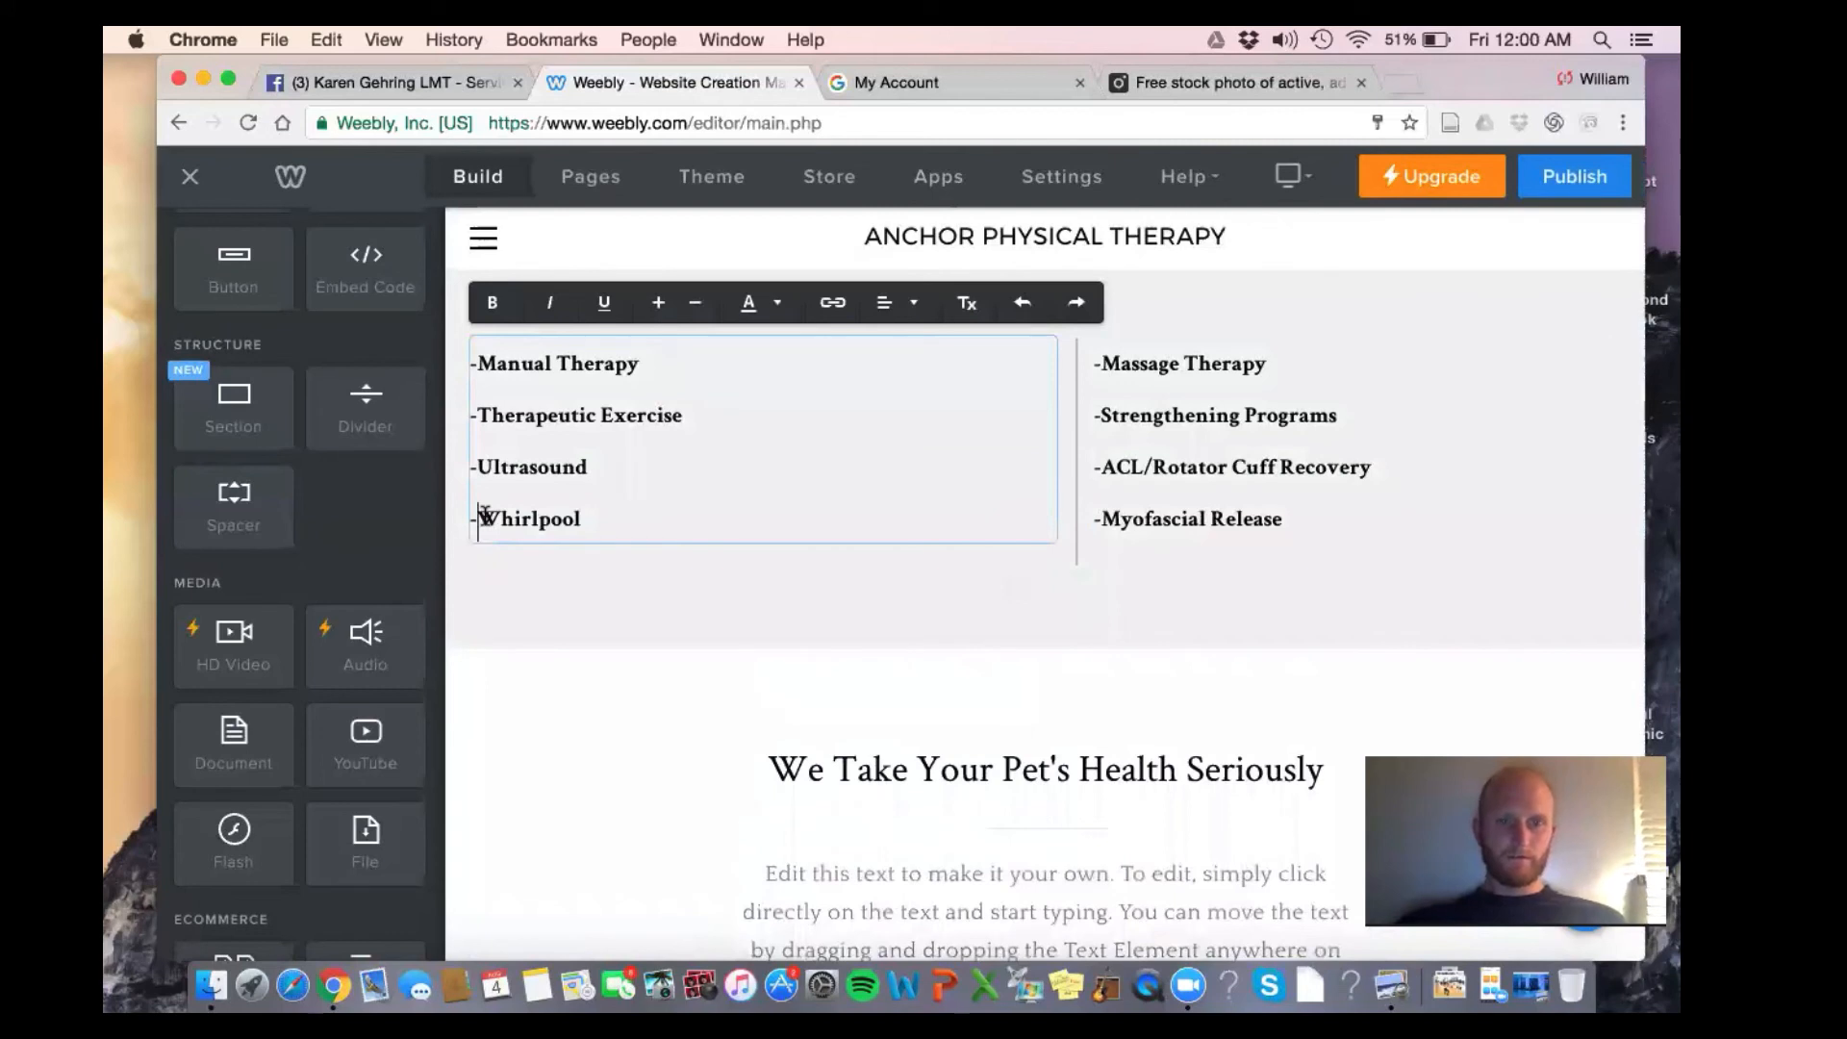
key("BackSpace")
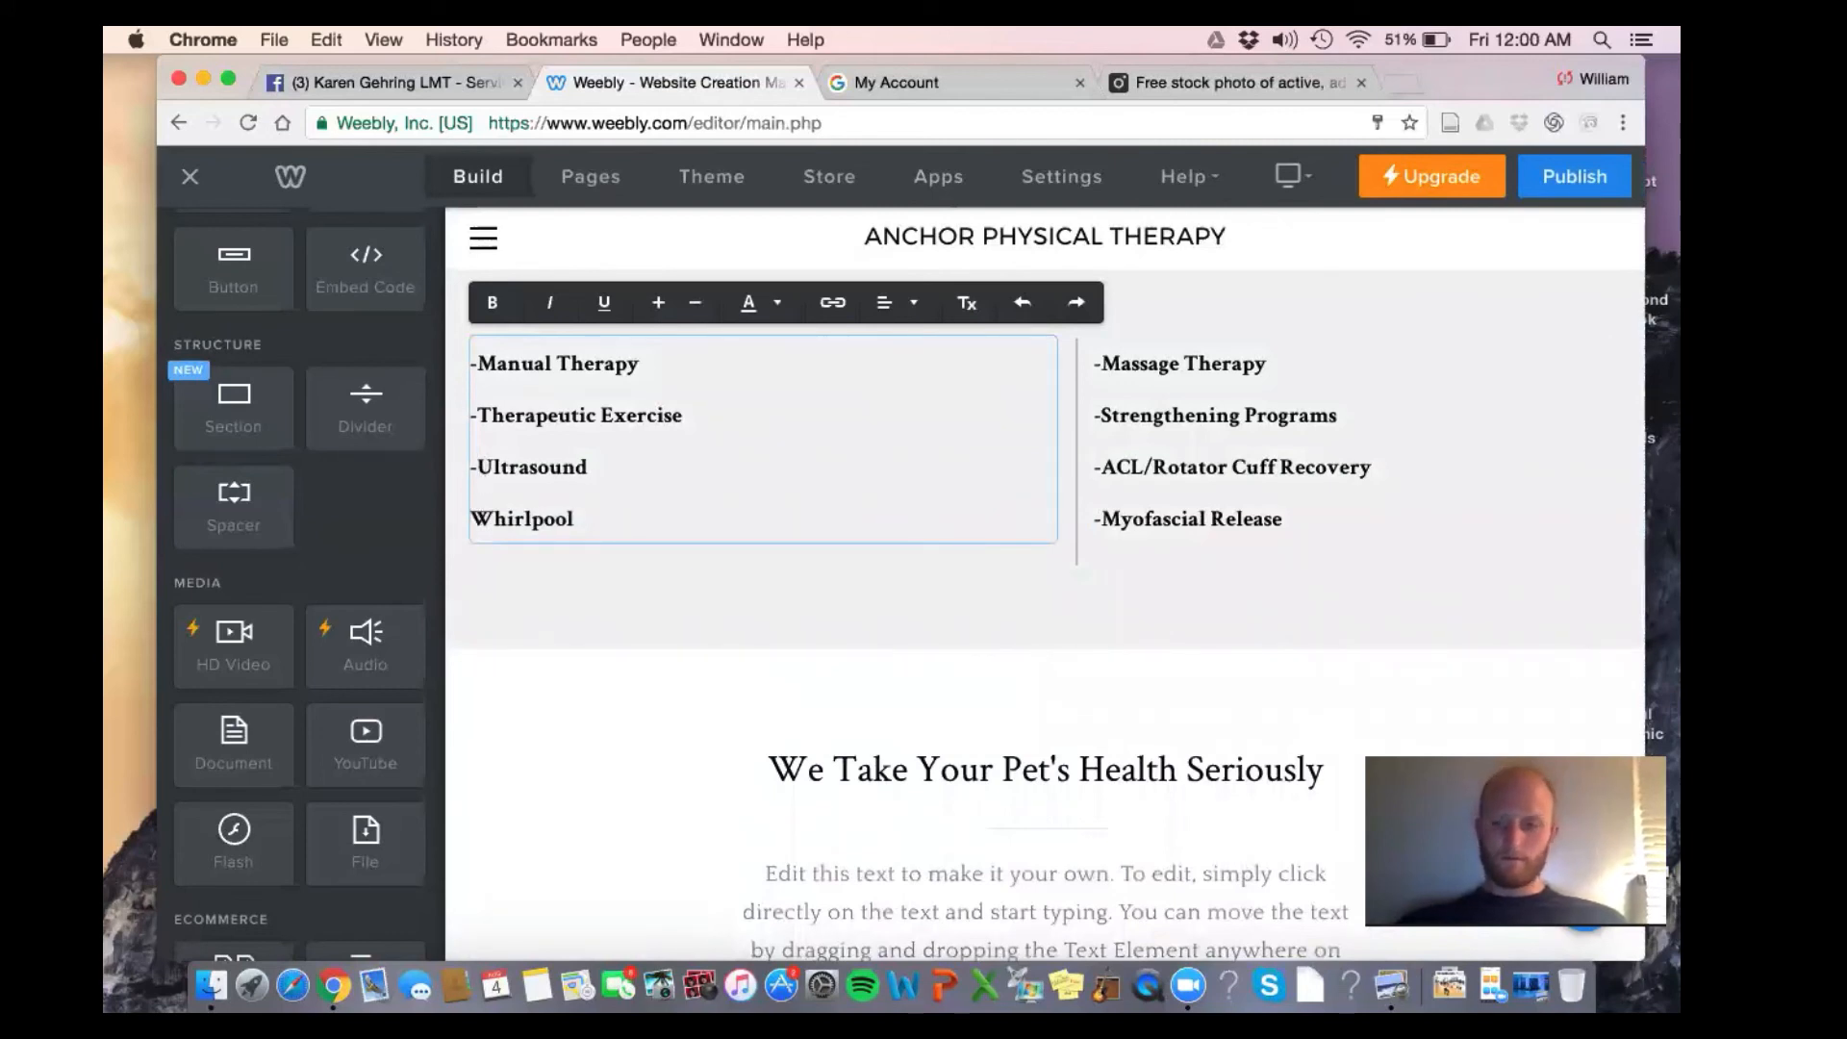
key("Up")
key("Delete")
left_click(480, 412)
key("BackSpace")
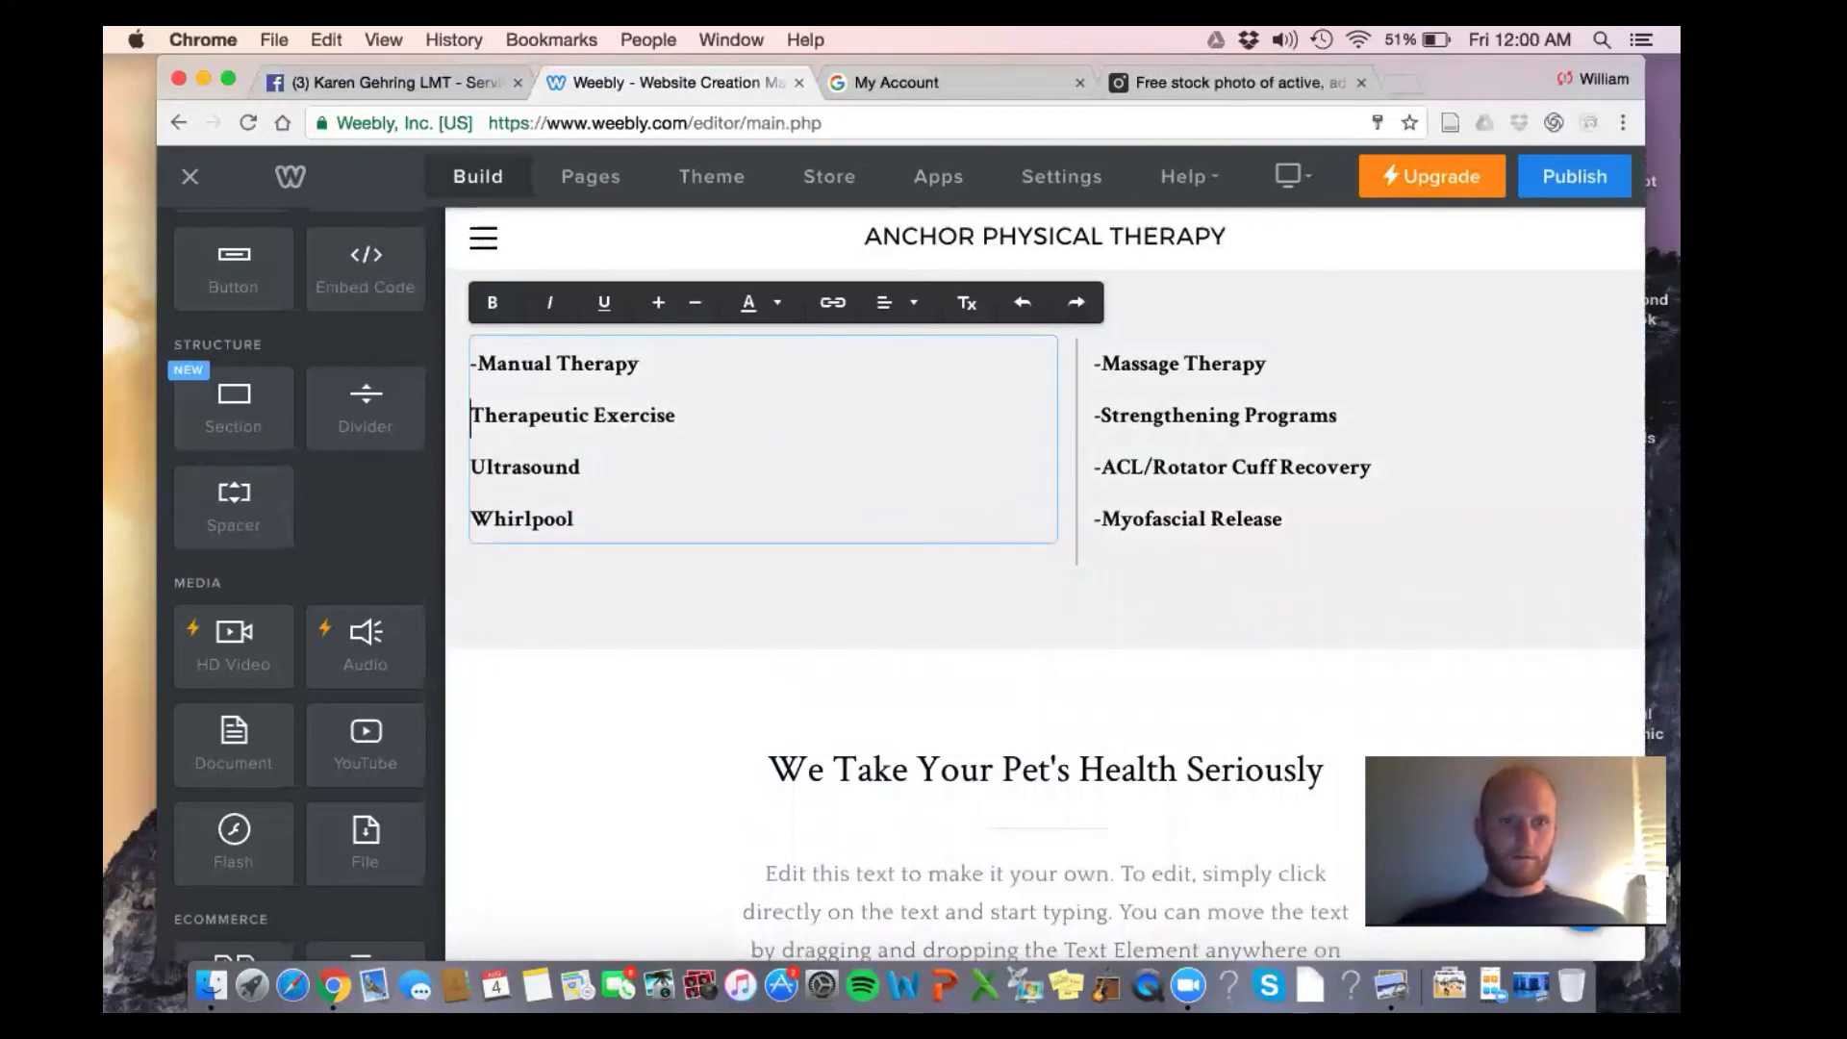
left_click(480, 363)
key("BackSpace")
left_click(894, 302)
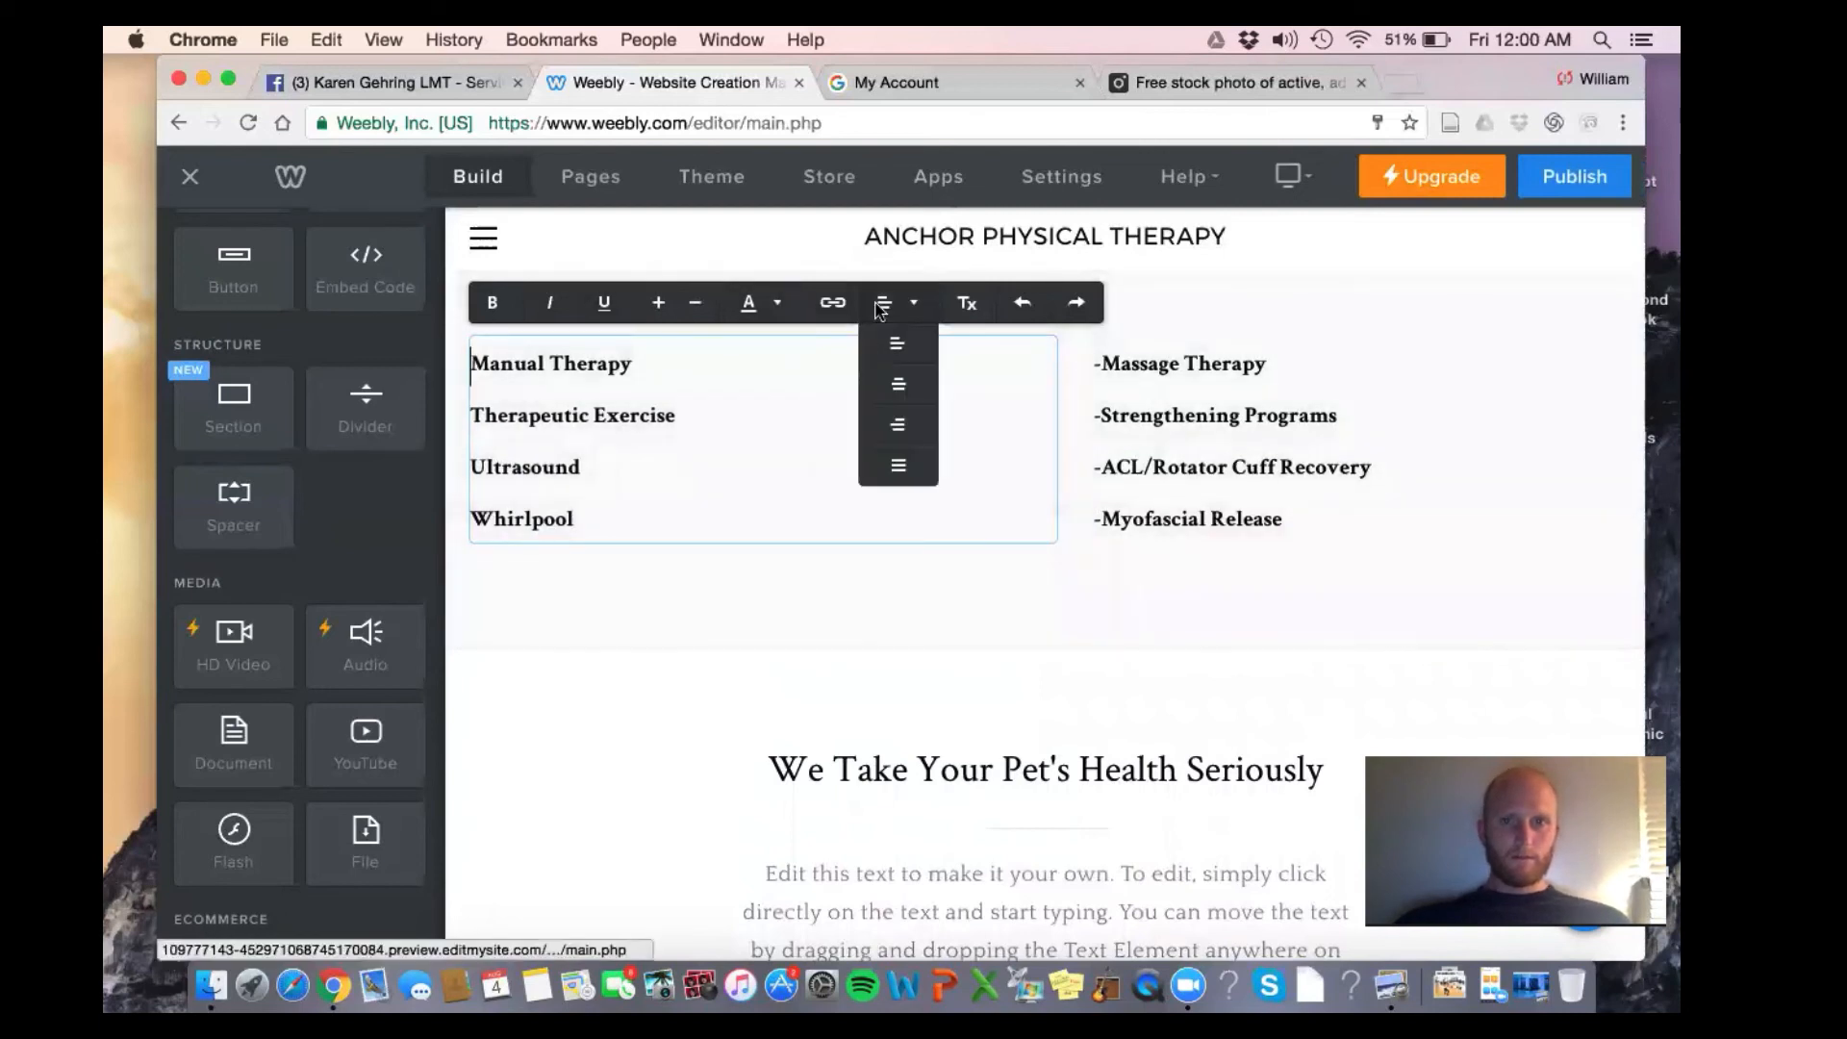
left_click(896, 385)
Strip the dashes from Myofascial Release, ACL/Rotator Cuff Recovery, Strengthening Programs and Massage Therapy, and centre them
triple_click(1246, 509)
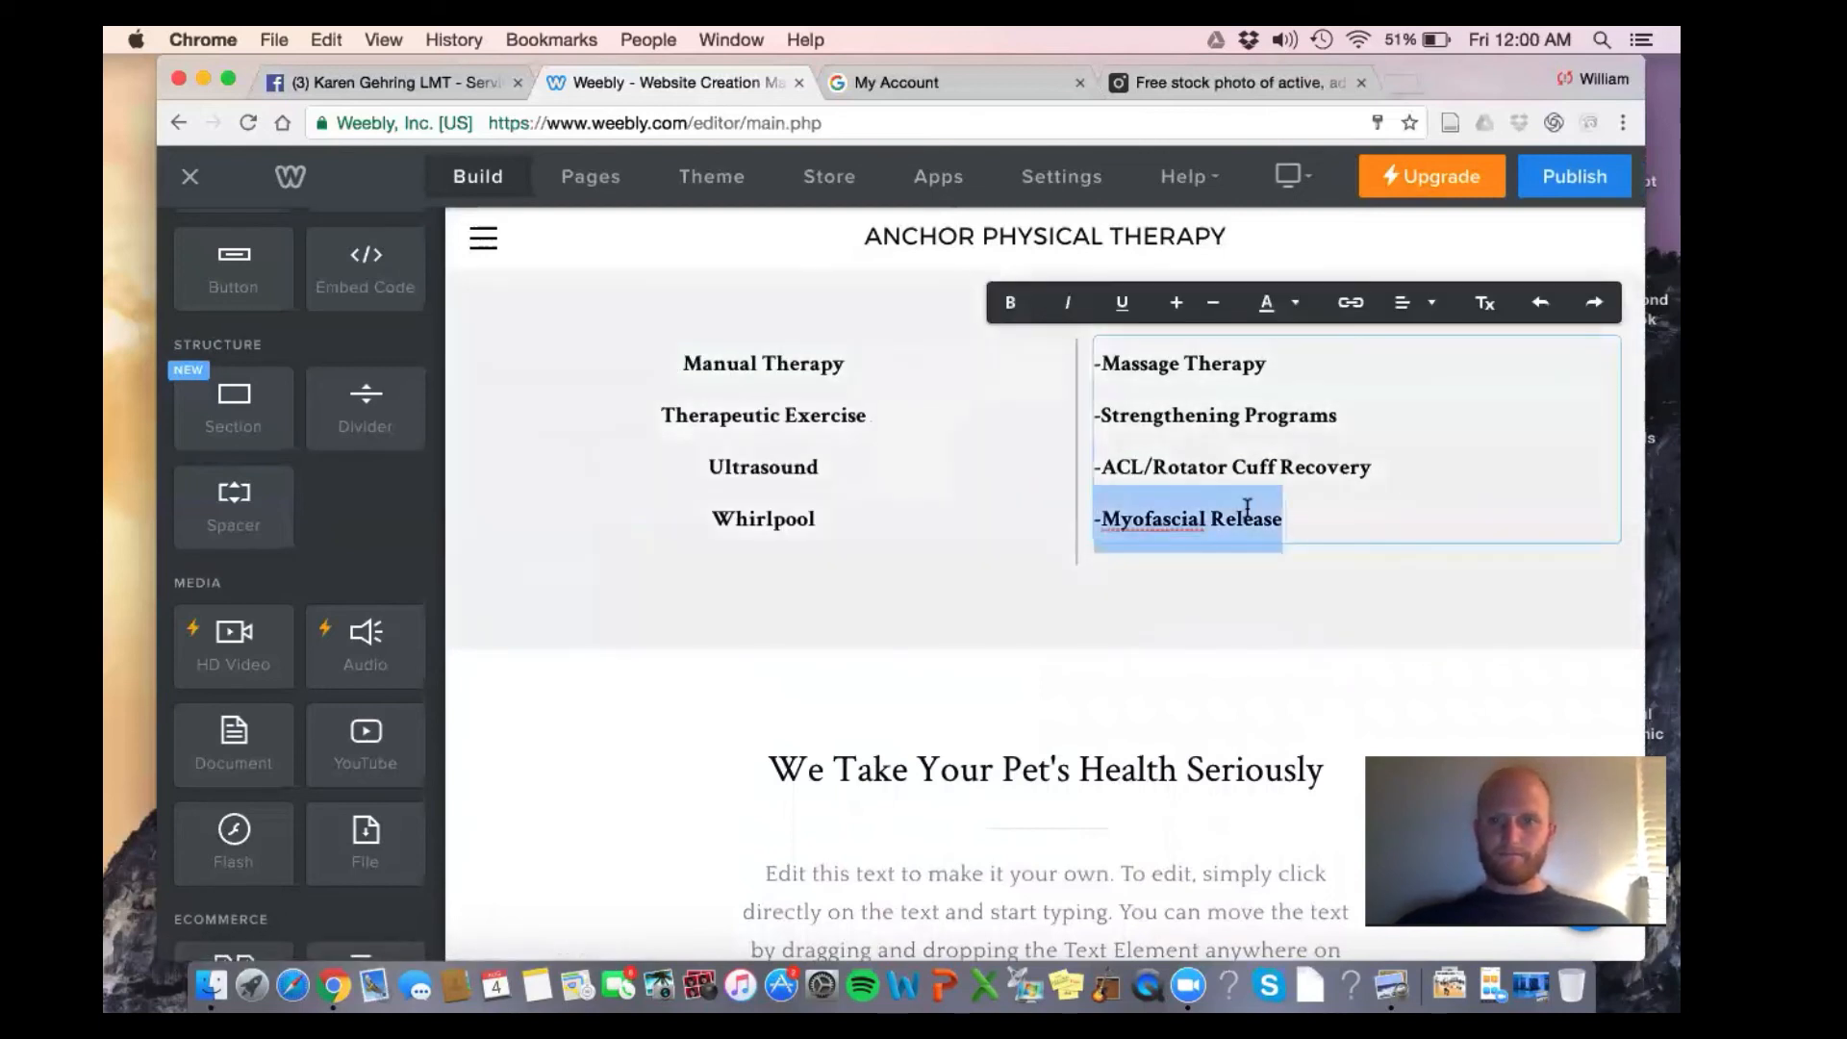
left_click(1135, 529)
key("BackSpace")
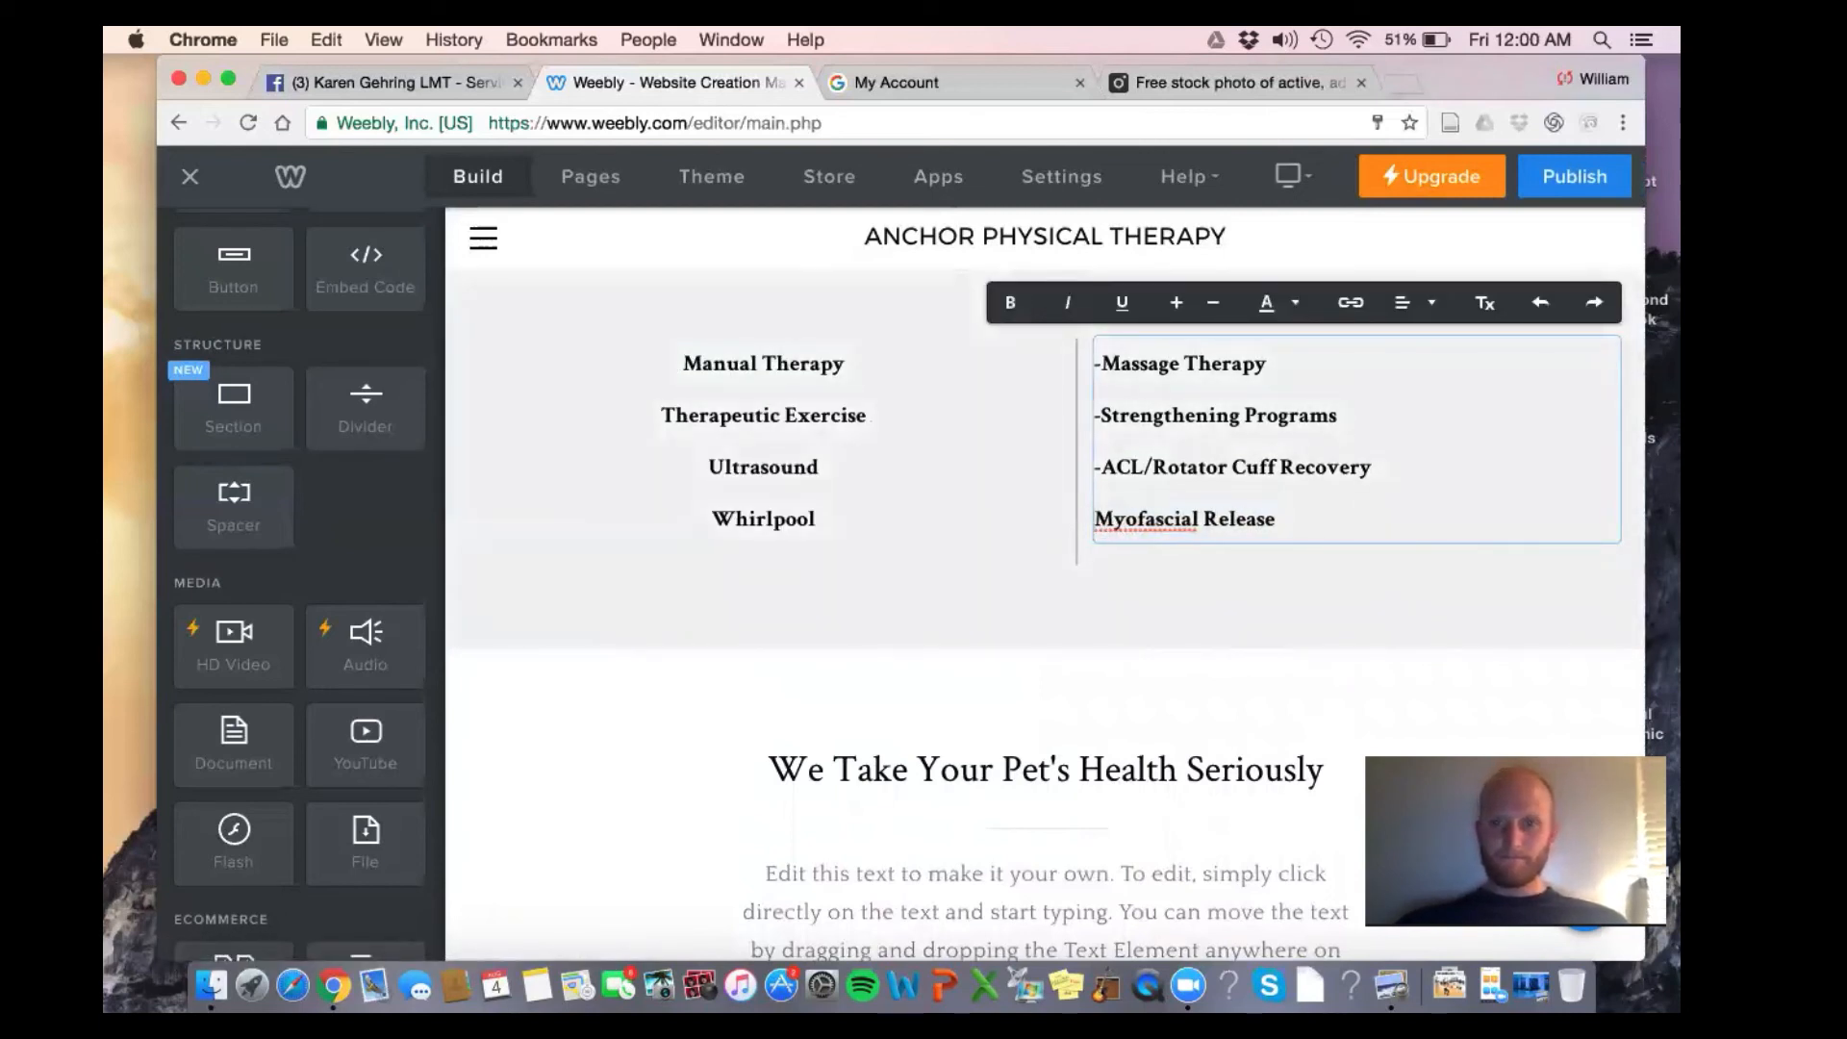
key("BackSpace")
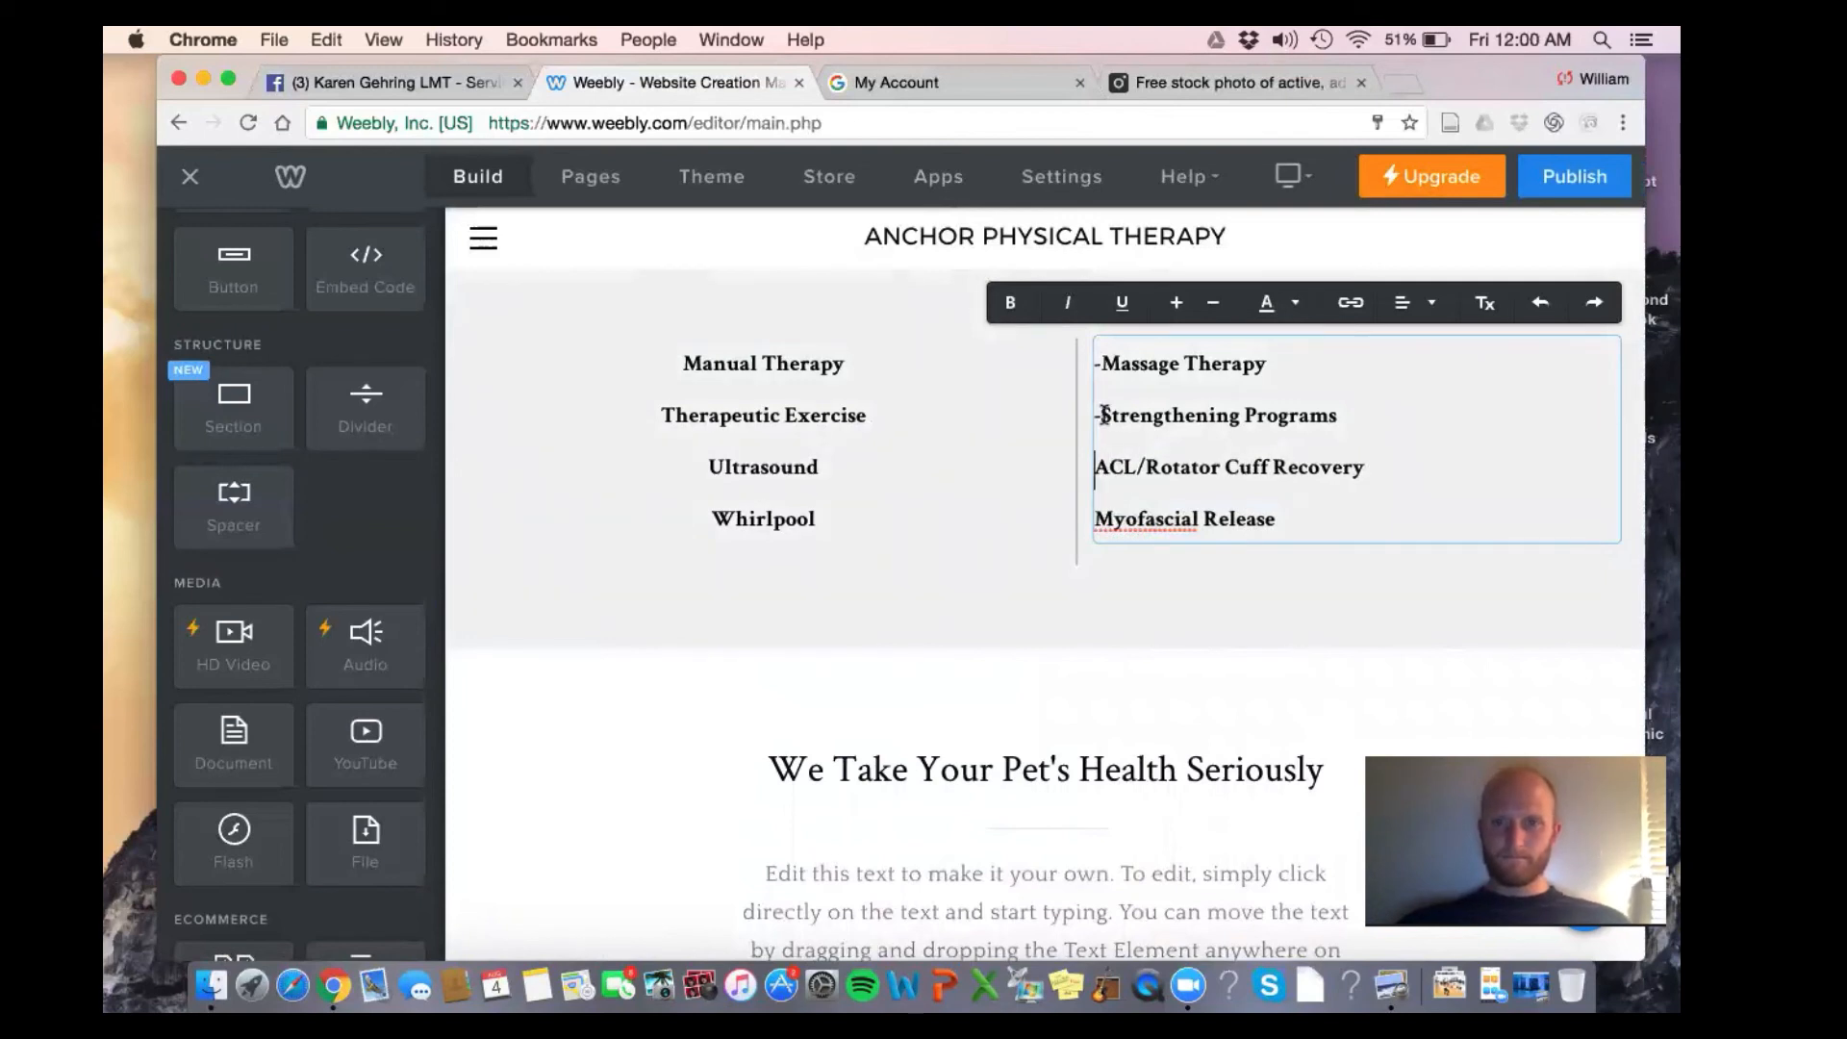
key("BackSpace")
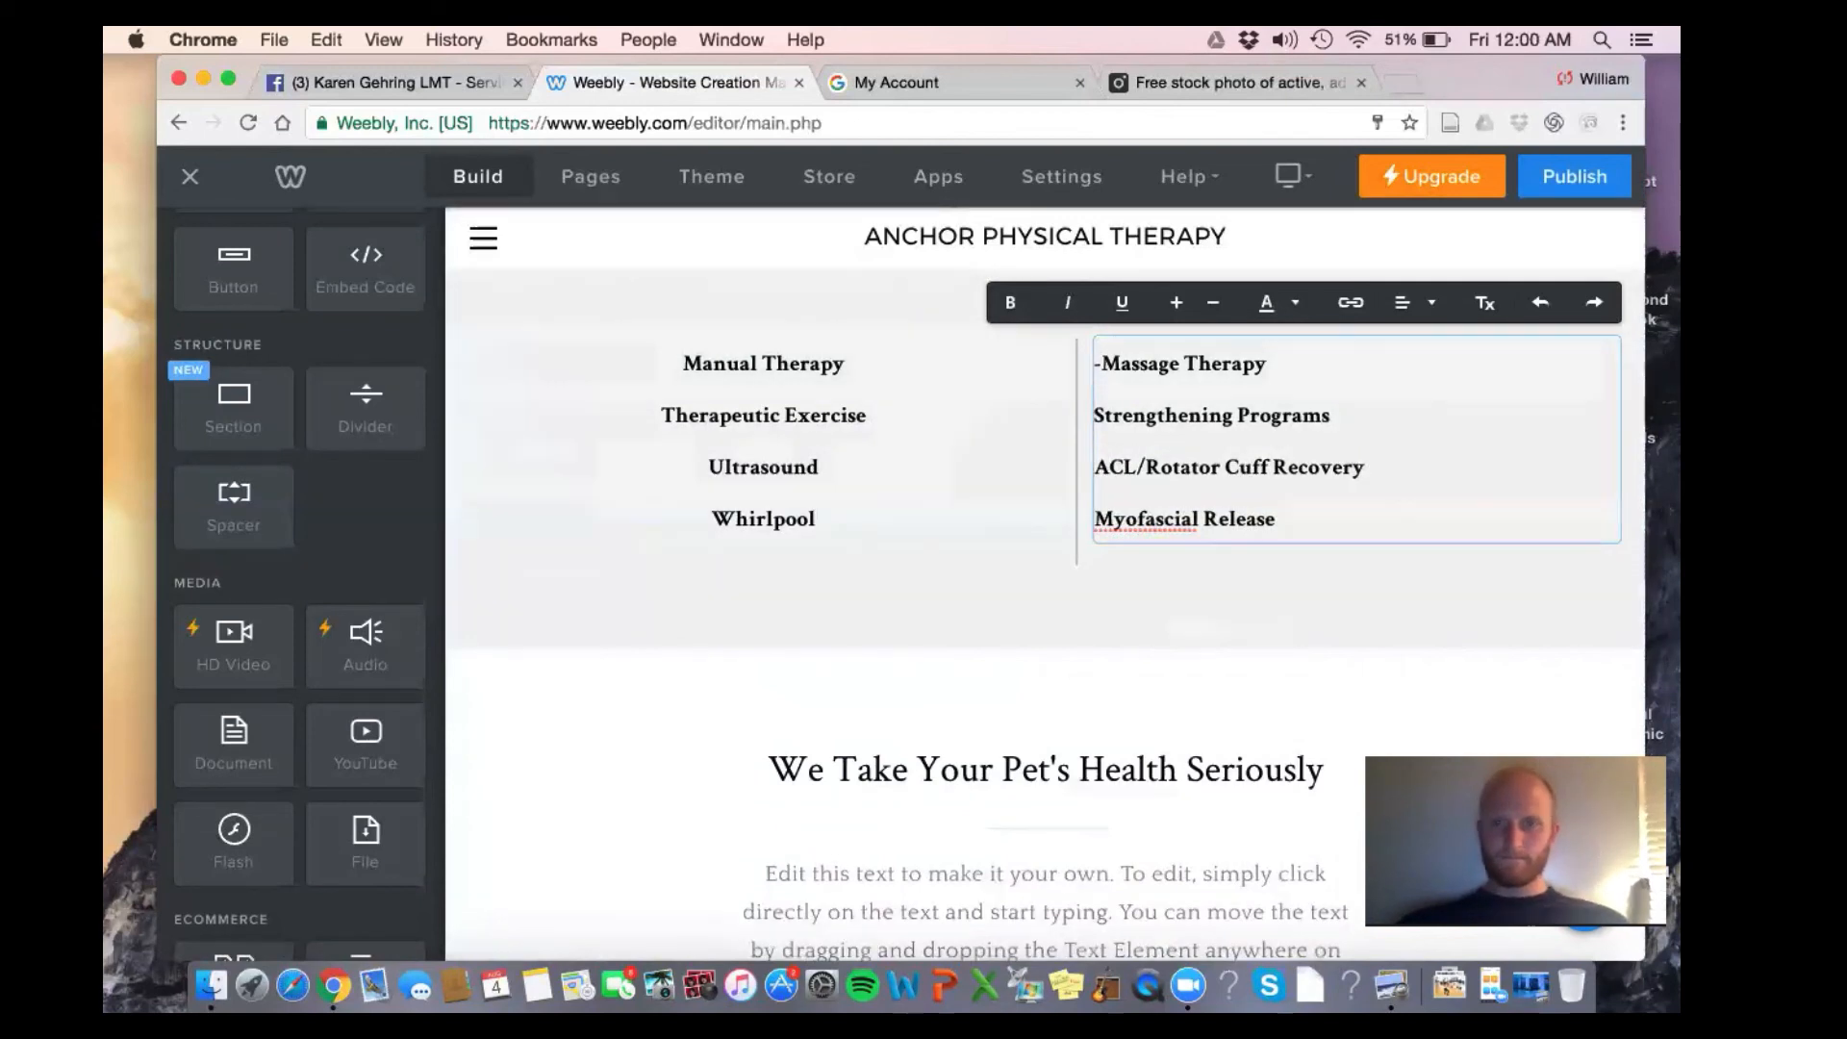
left_click(1101, 366)
key("BackSpace")
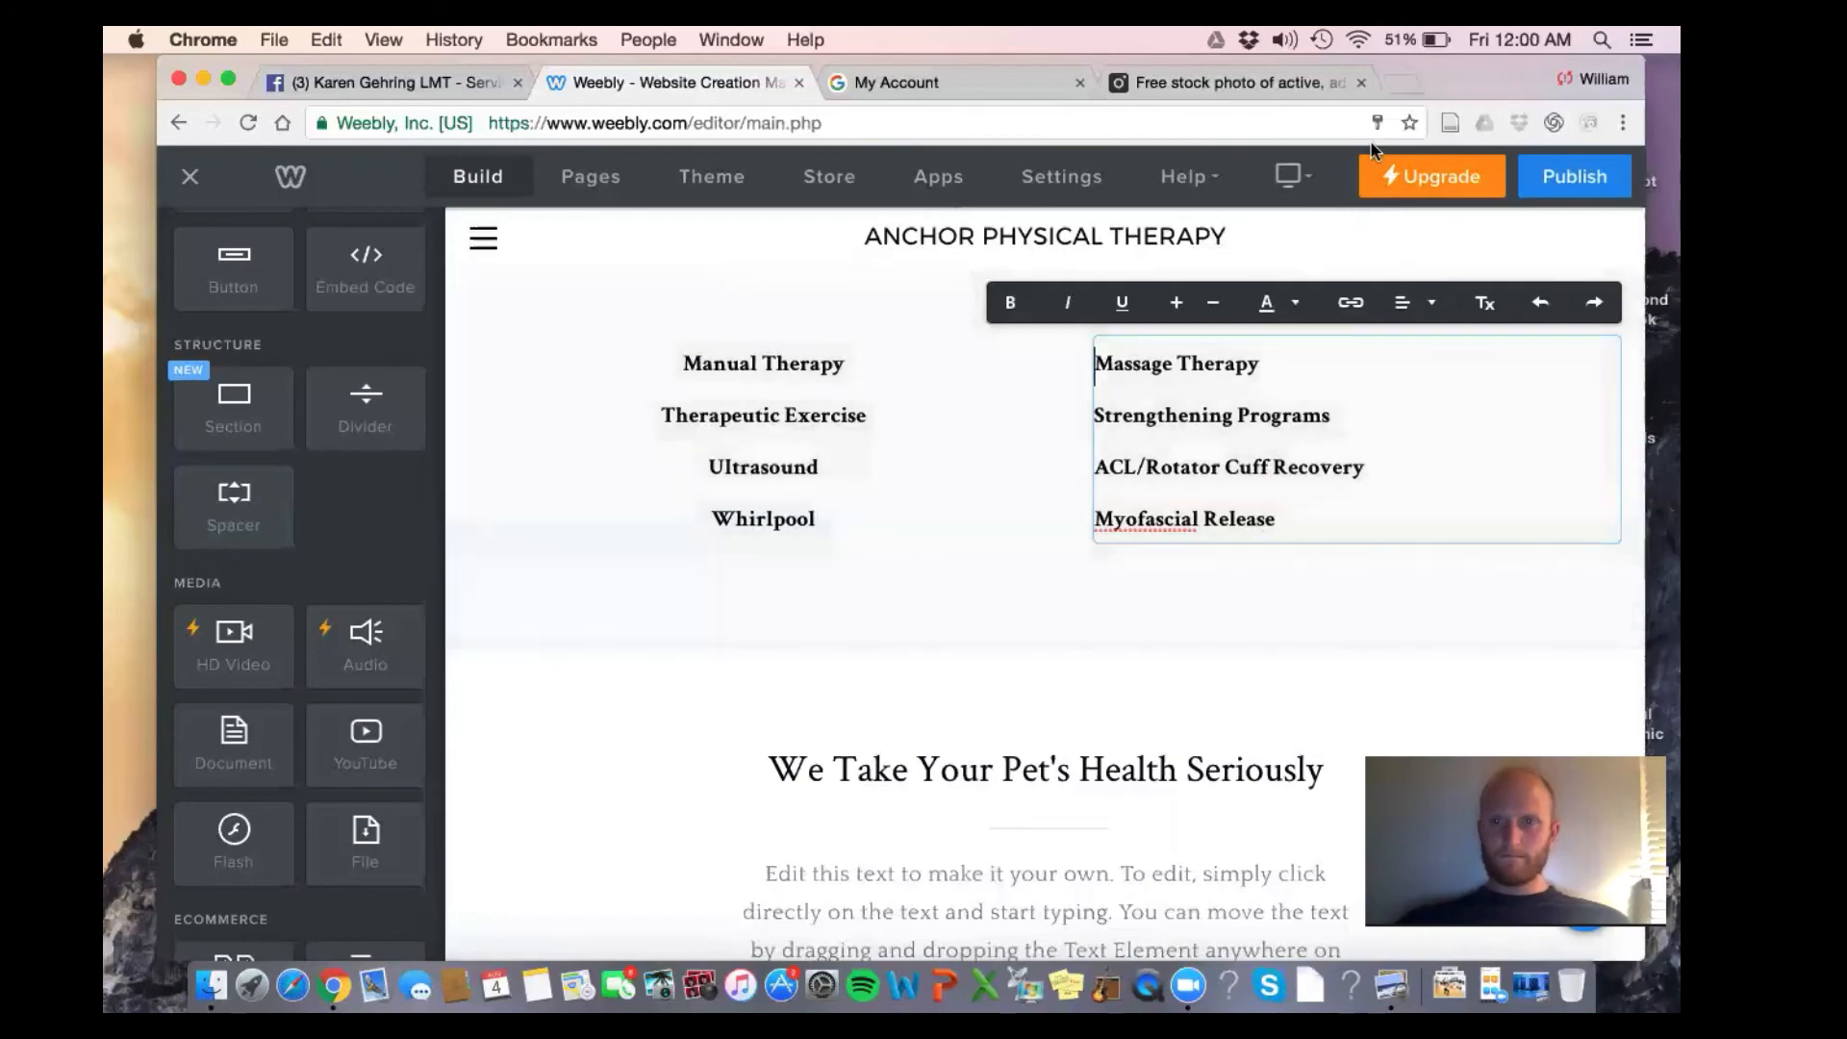
left_click(1431, 303)
left_click(1414, 385)
scroll(1414, 385, "up", 5)
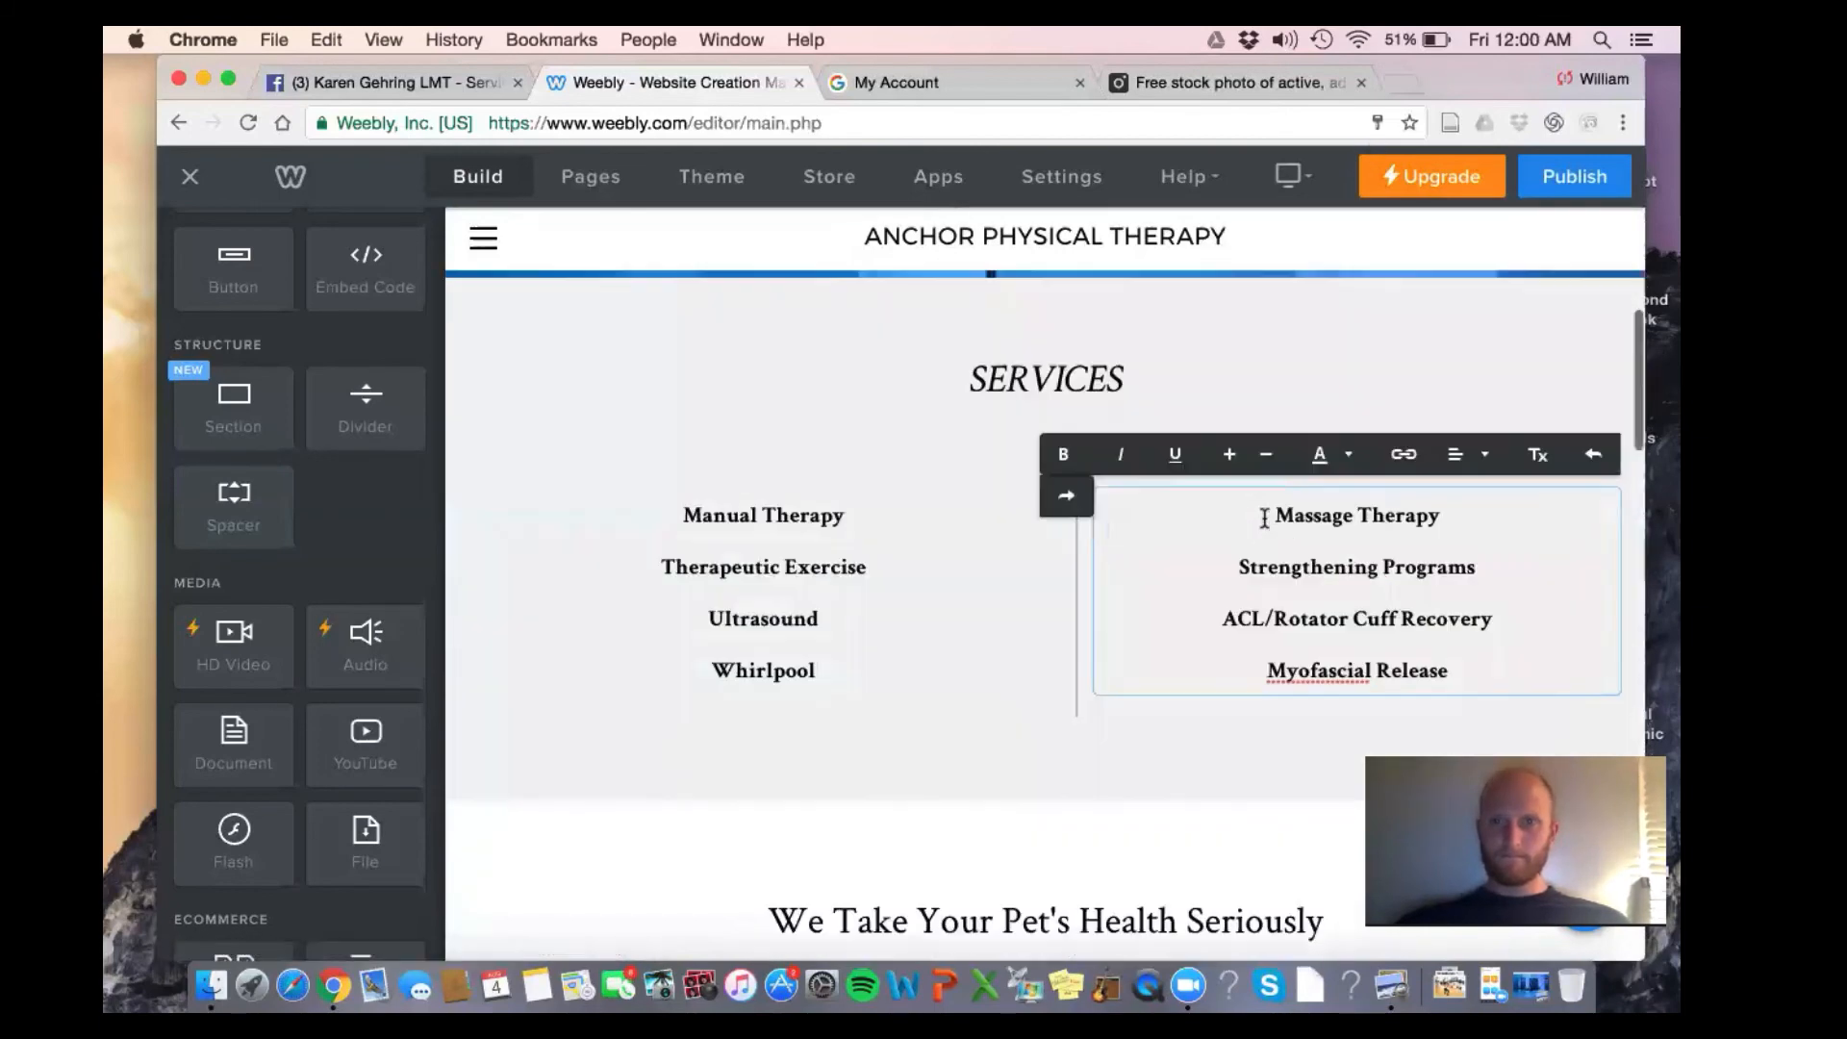
scroll(1071, 497, "down", 1)
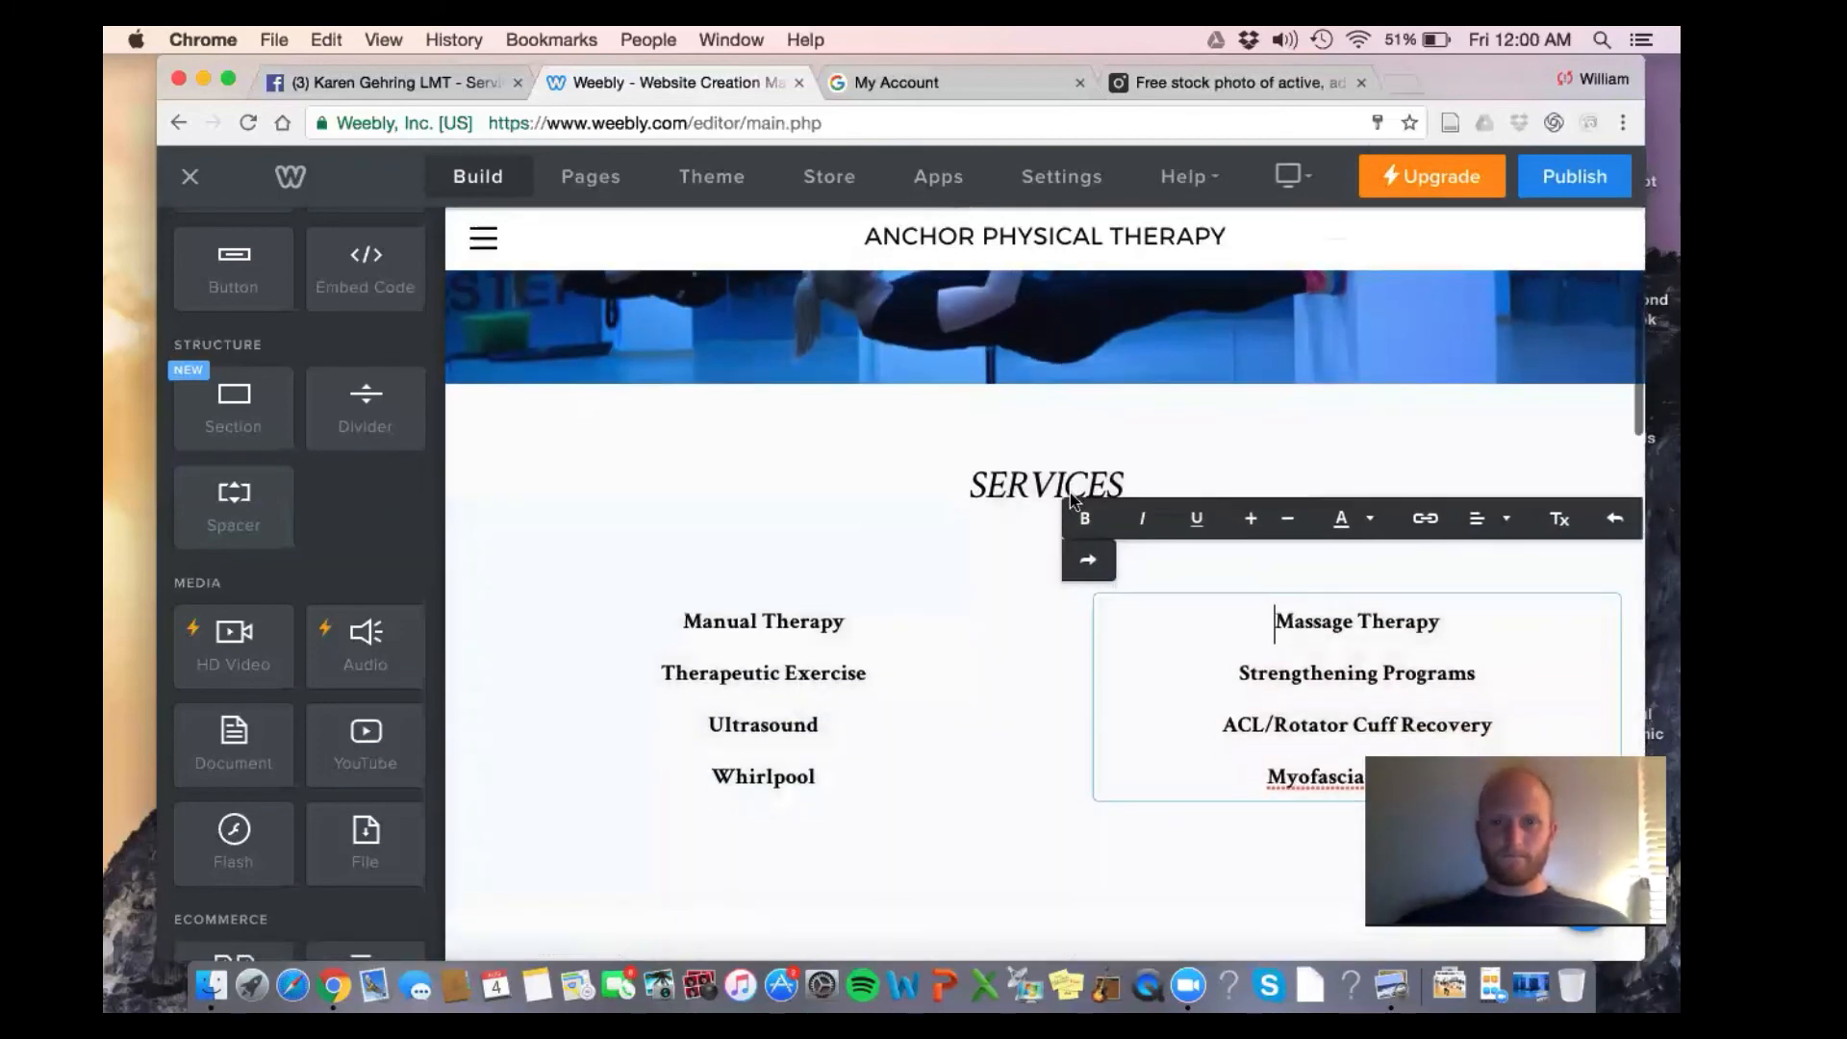
left_click(853, 433)
scroll(853, 424, "down", 3)
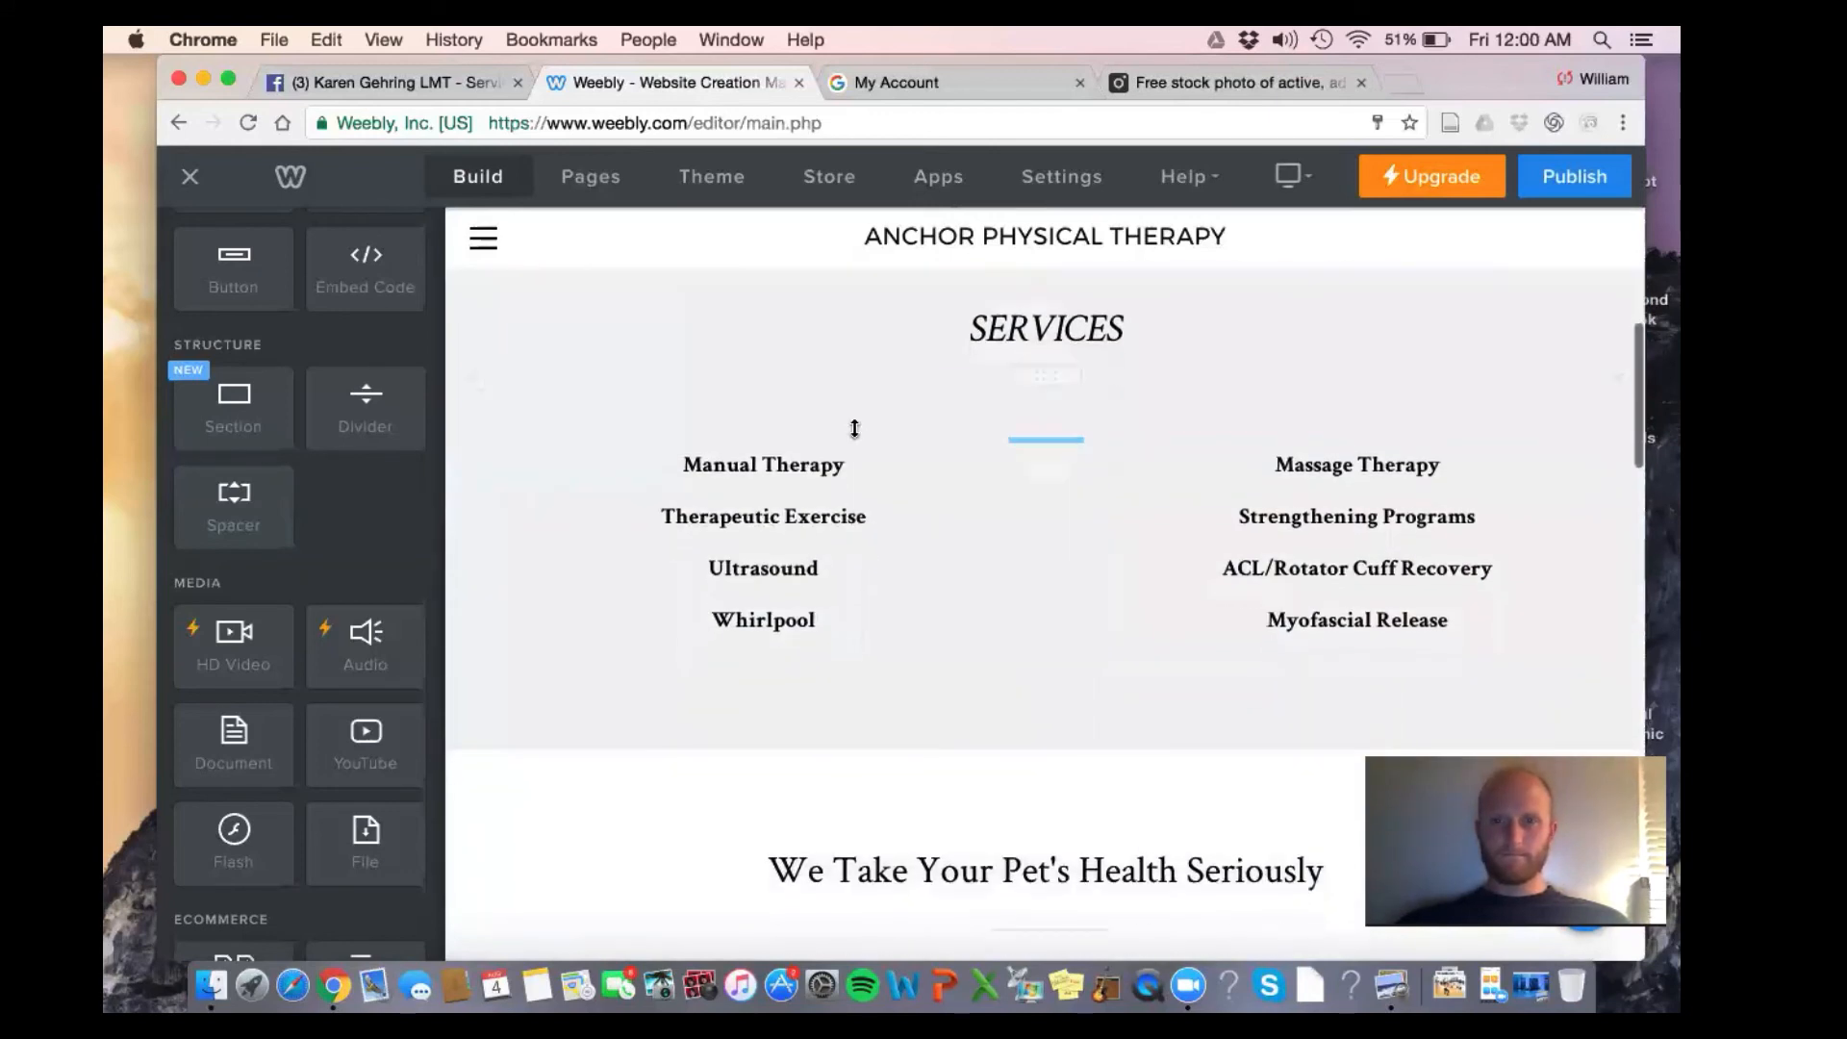
scroll(854, 429, "up", 1)
Shrink a spacer and delete the empty spacer below the services list
left_click_drag(1078, 448, 1076, 407)
scroll(1014, 575, "down", 2)
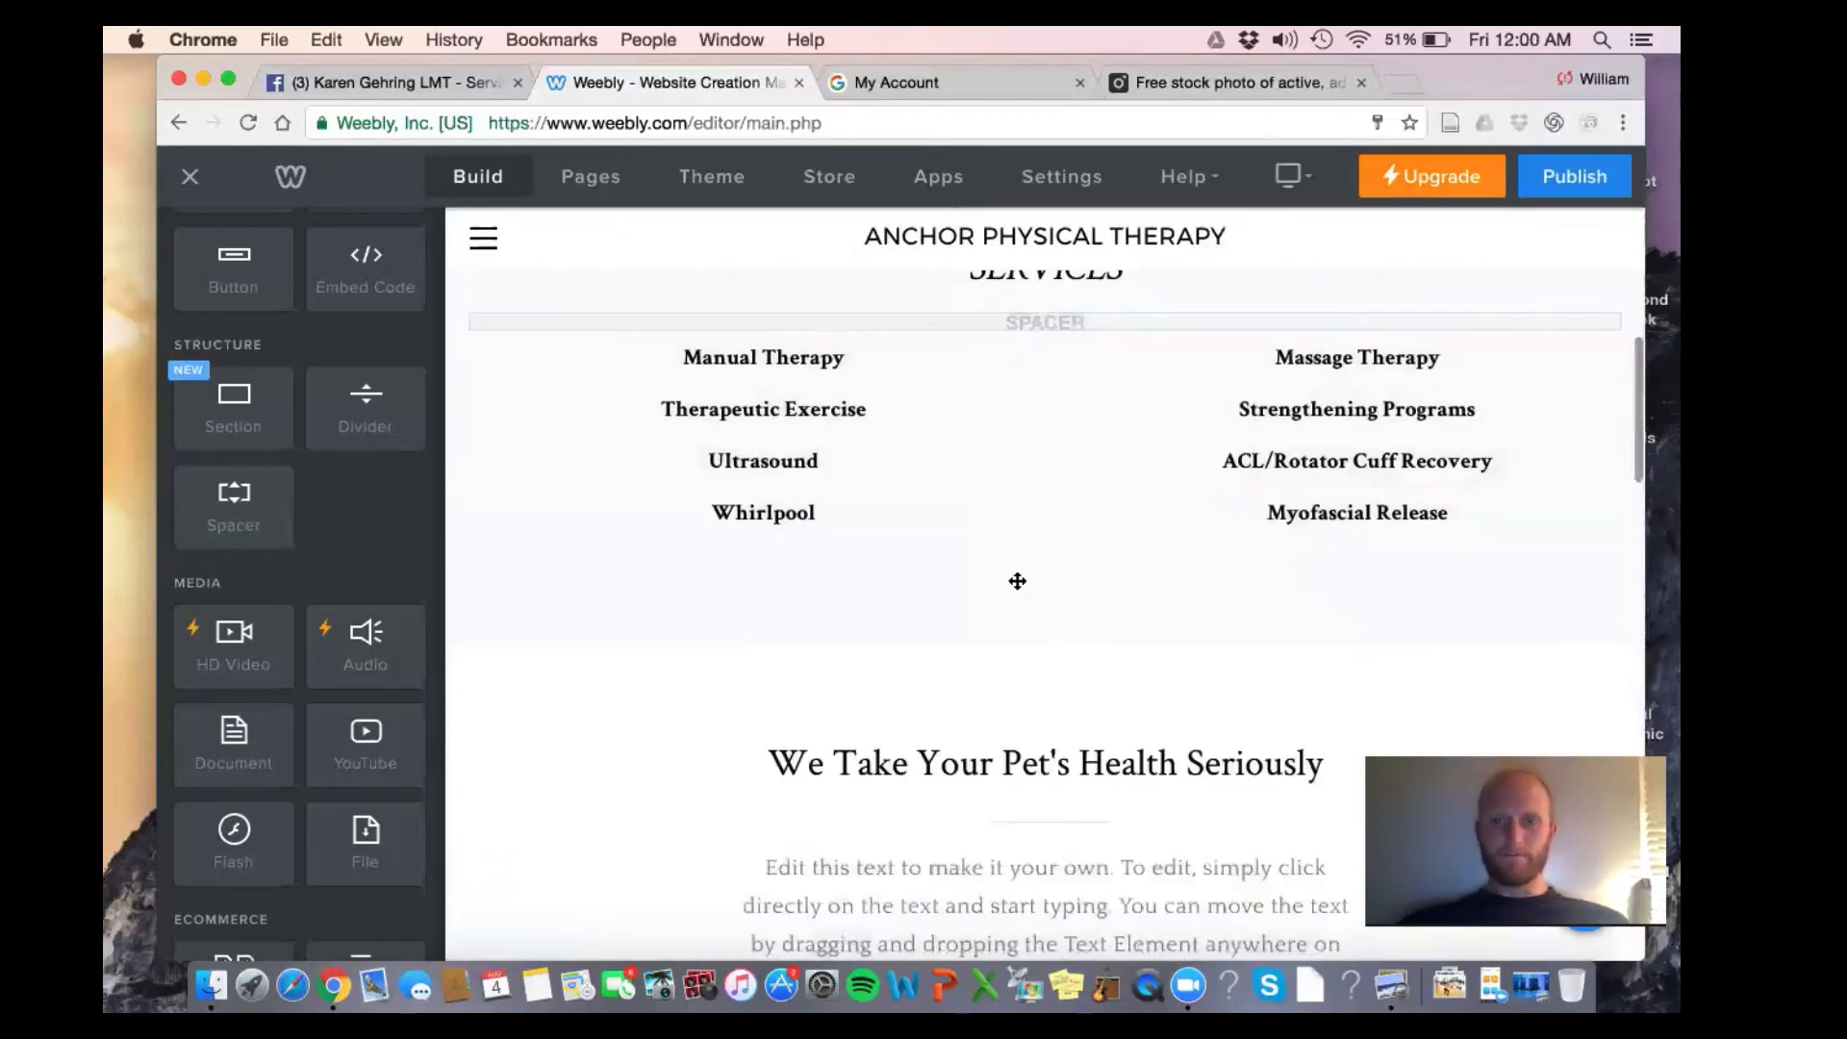
left_click(1616, 567)
left_click(1528, 523)
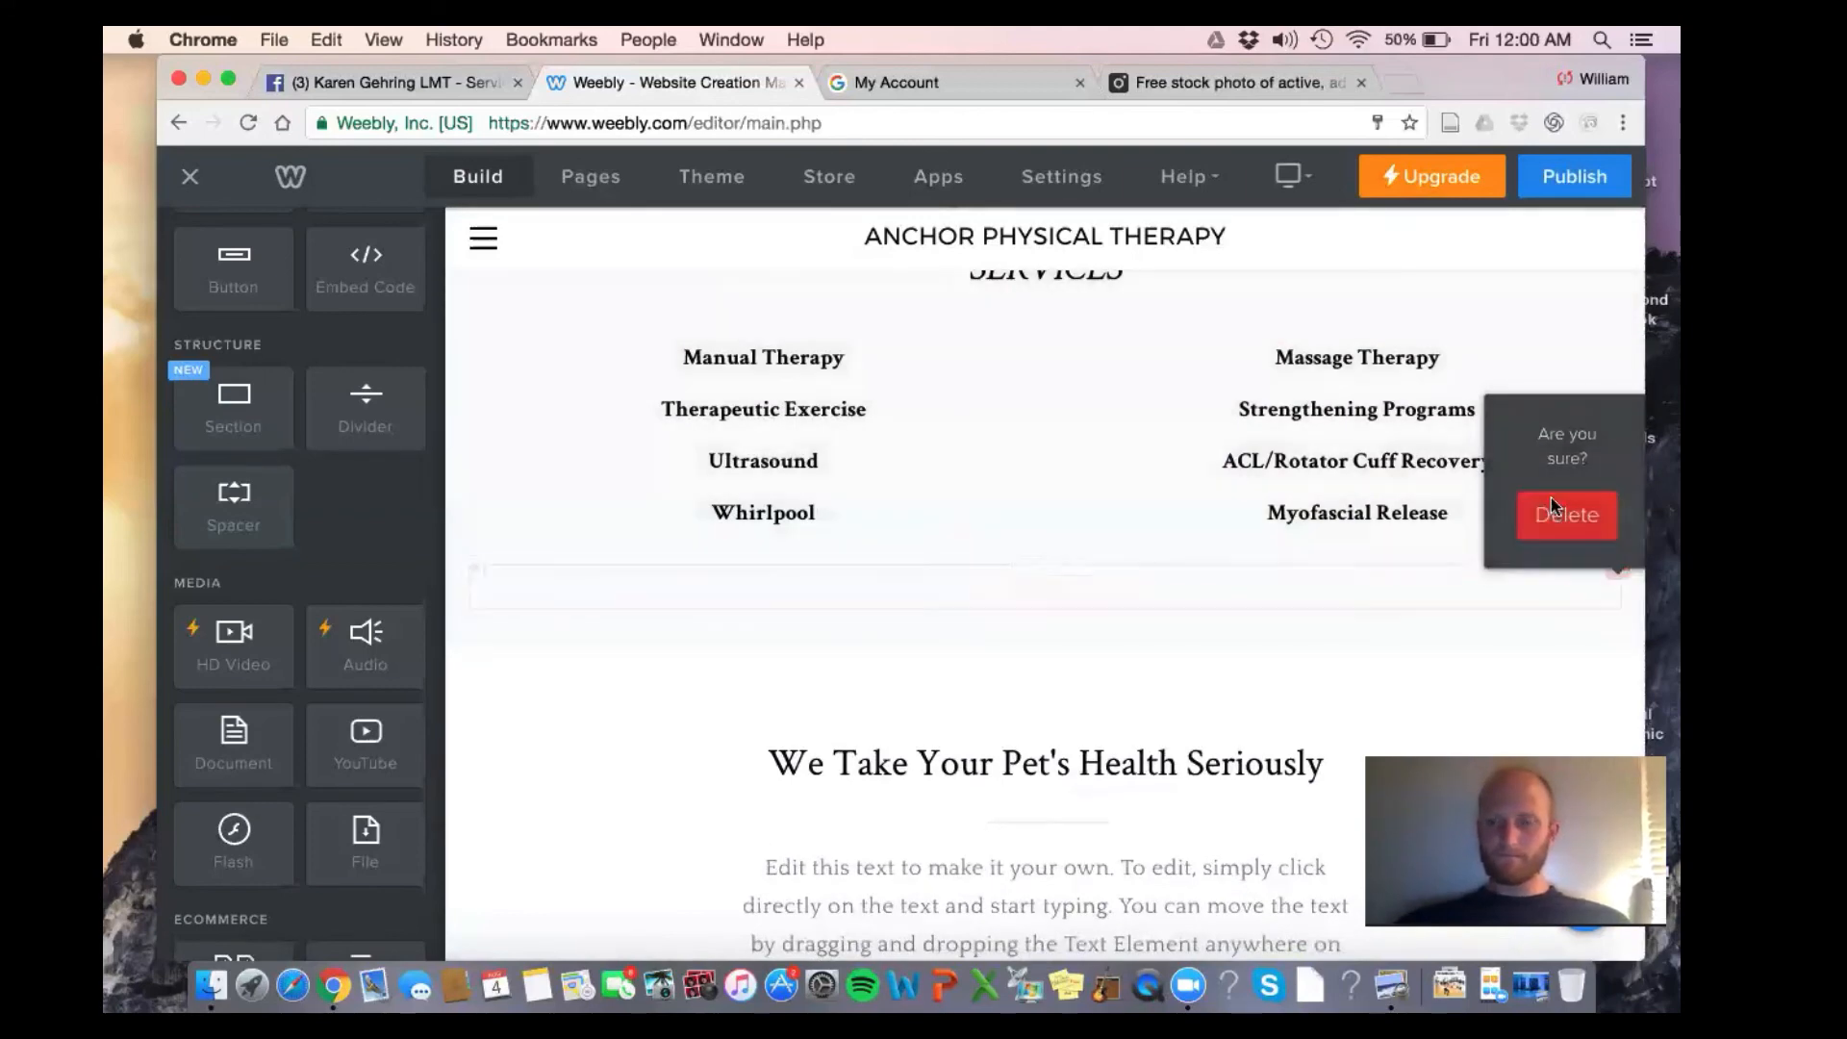
Move the spacer down so it sits above the pet health heading
scroll(1562, 581, "up", 5)
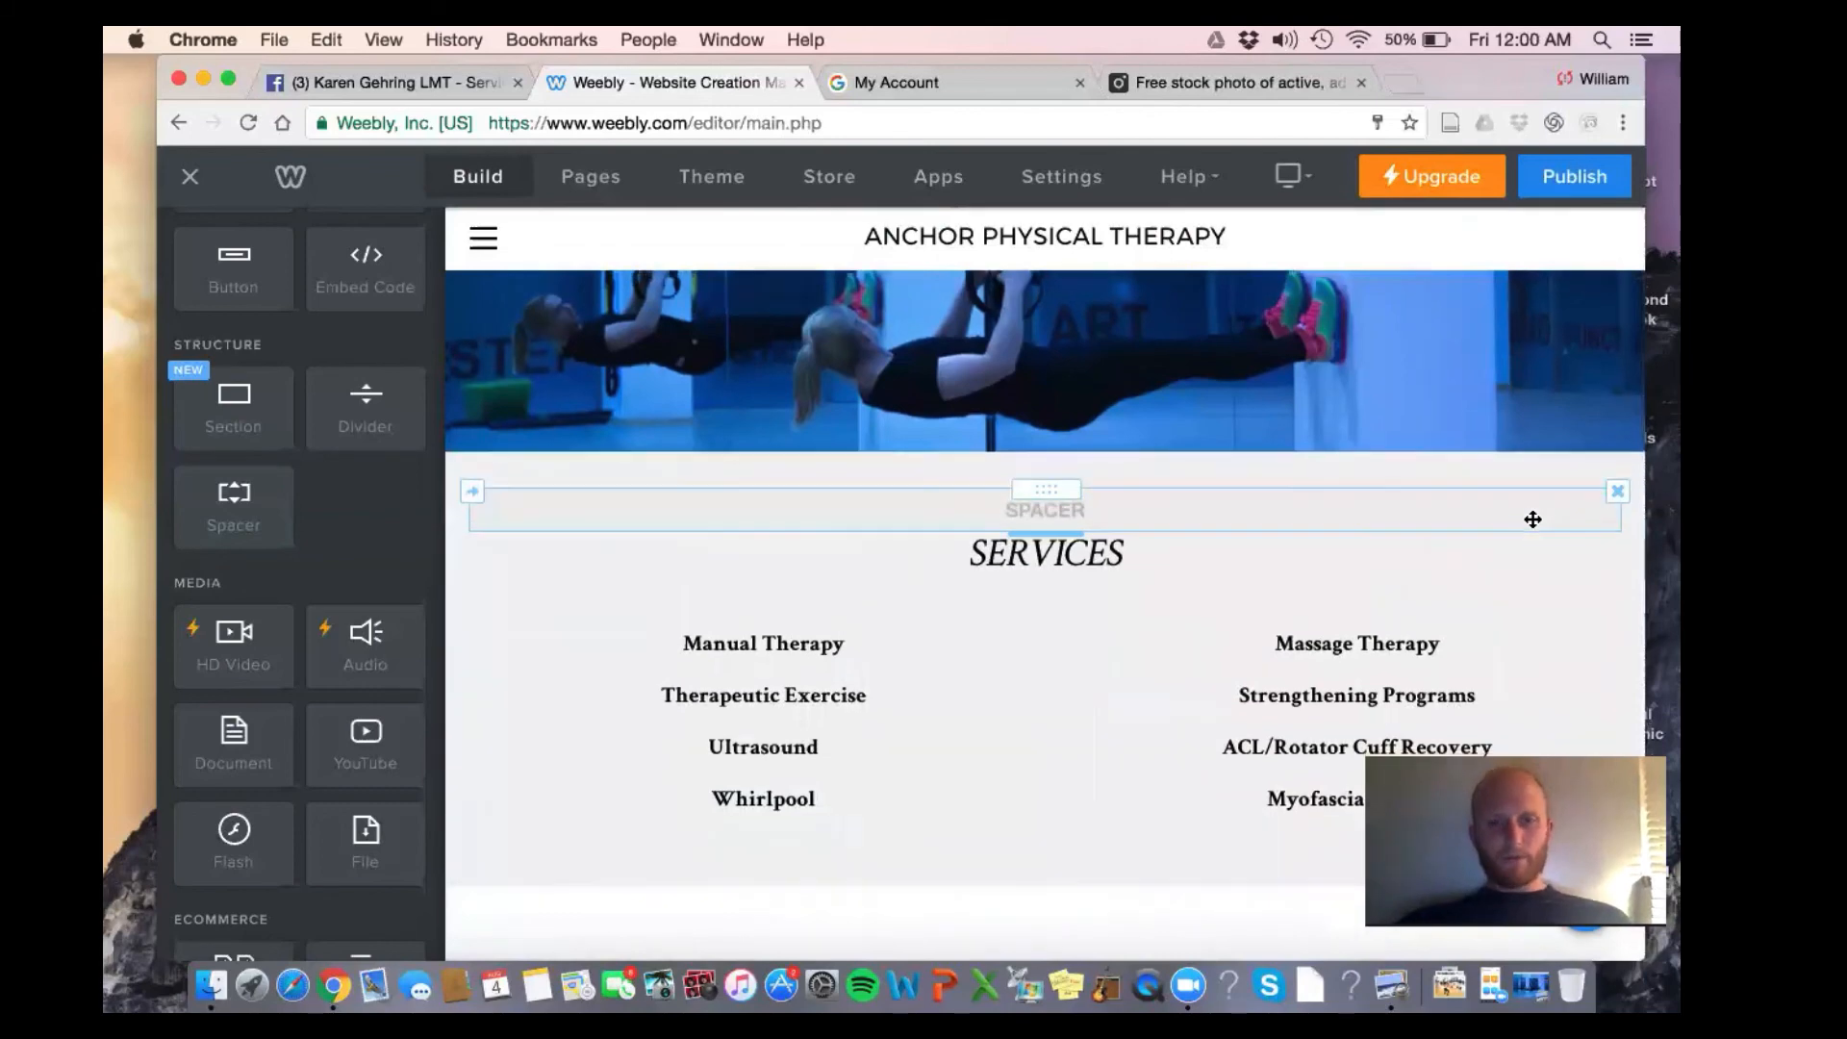
scroll(1533, 517, "down", 1)
scroll(1507, 452, "down", 4)
scroll(1506, 453, "up", 1)
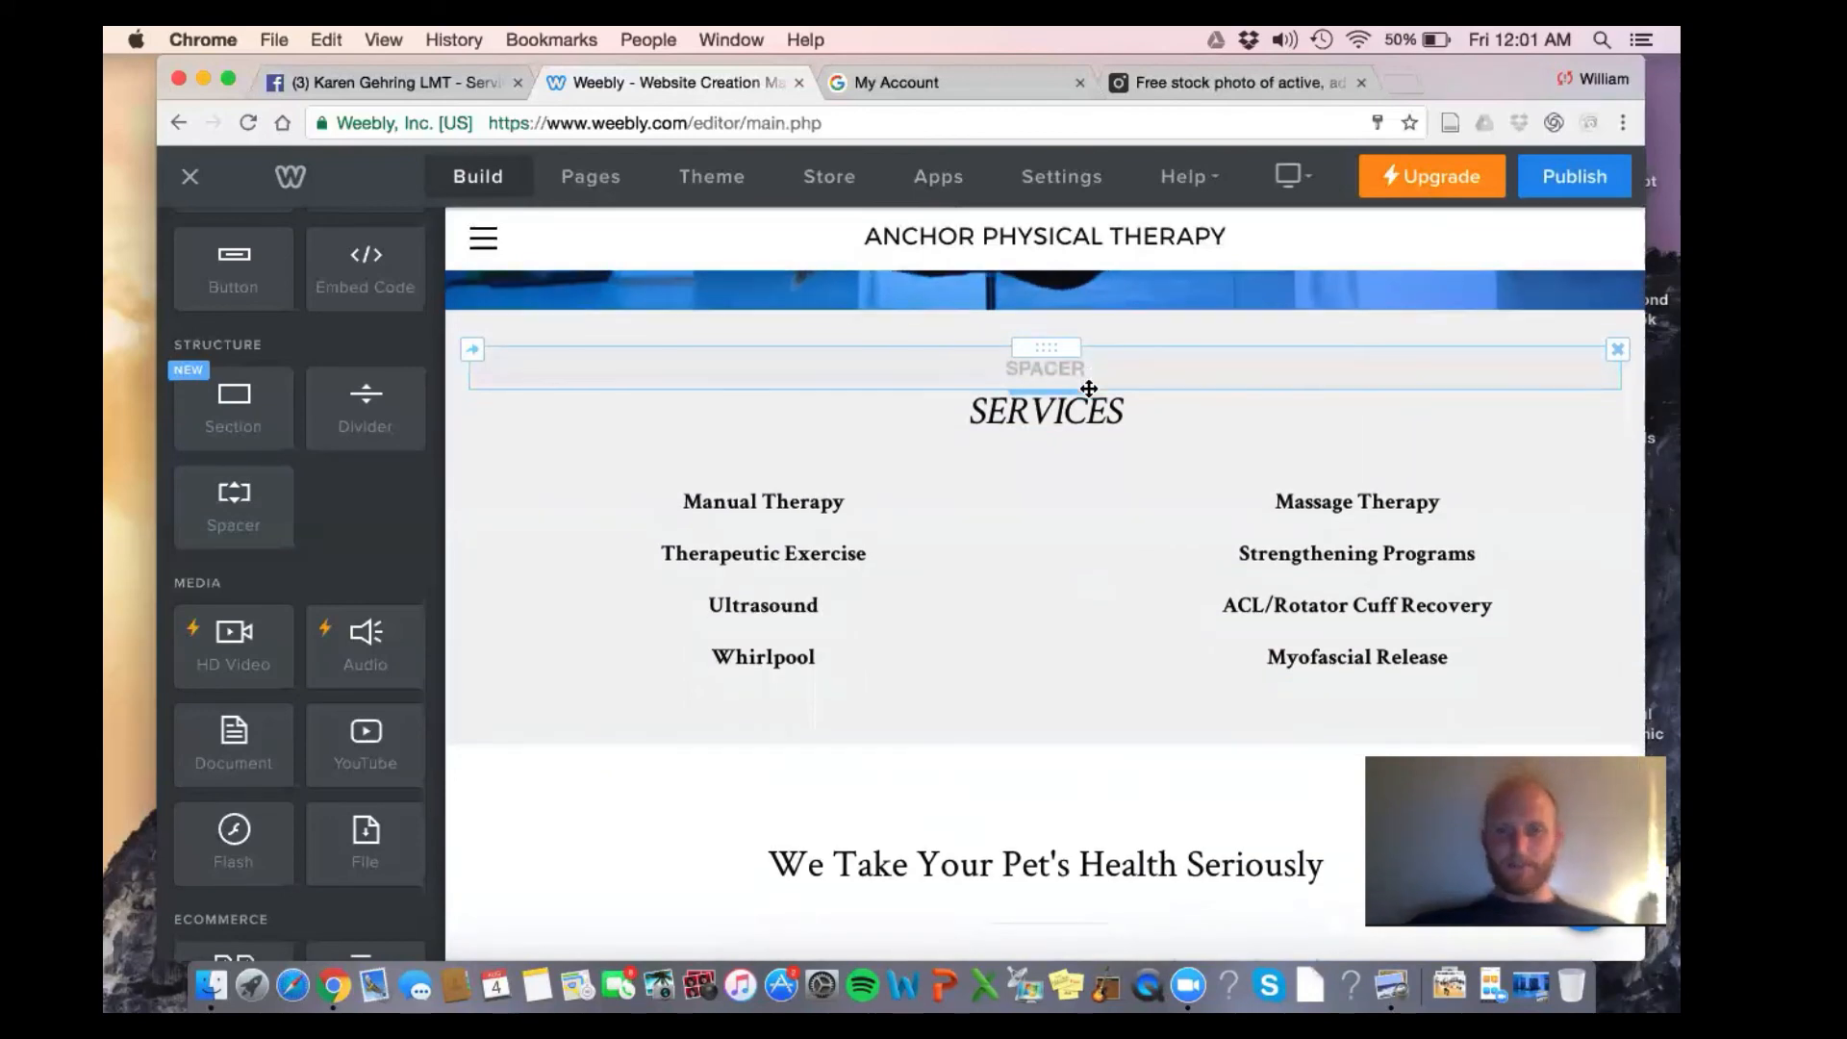
mouse_move(1088, 388)
left_mouse_down()
mouse_move(1152, 740)
mouse_move(1086, 606)
left_mouse_up()
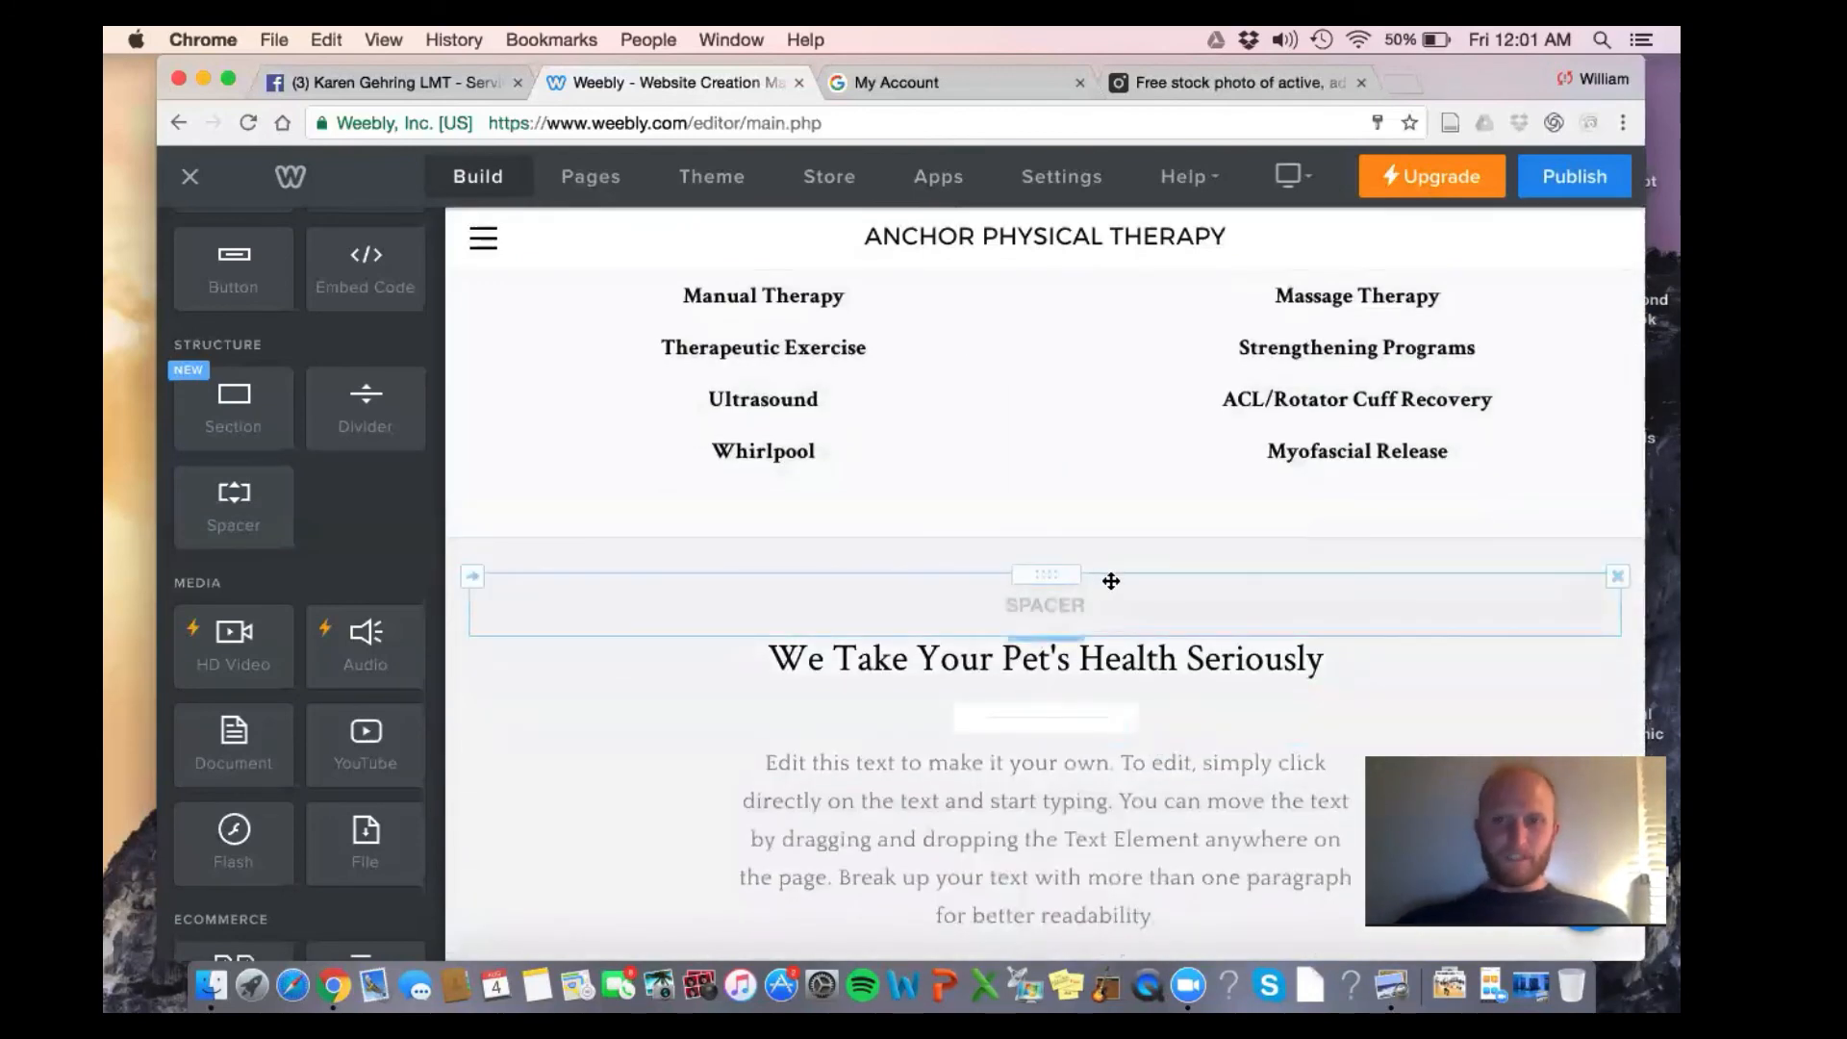
scroll(1138, 646, "down", 1)
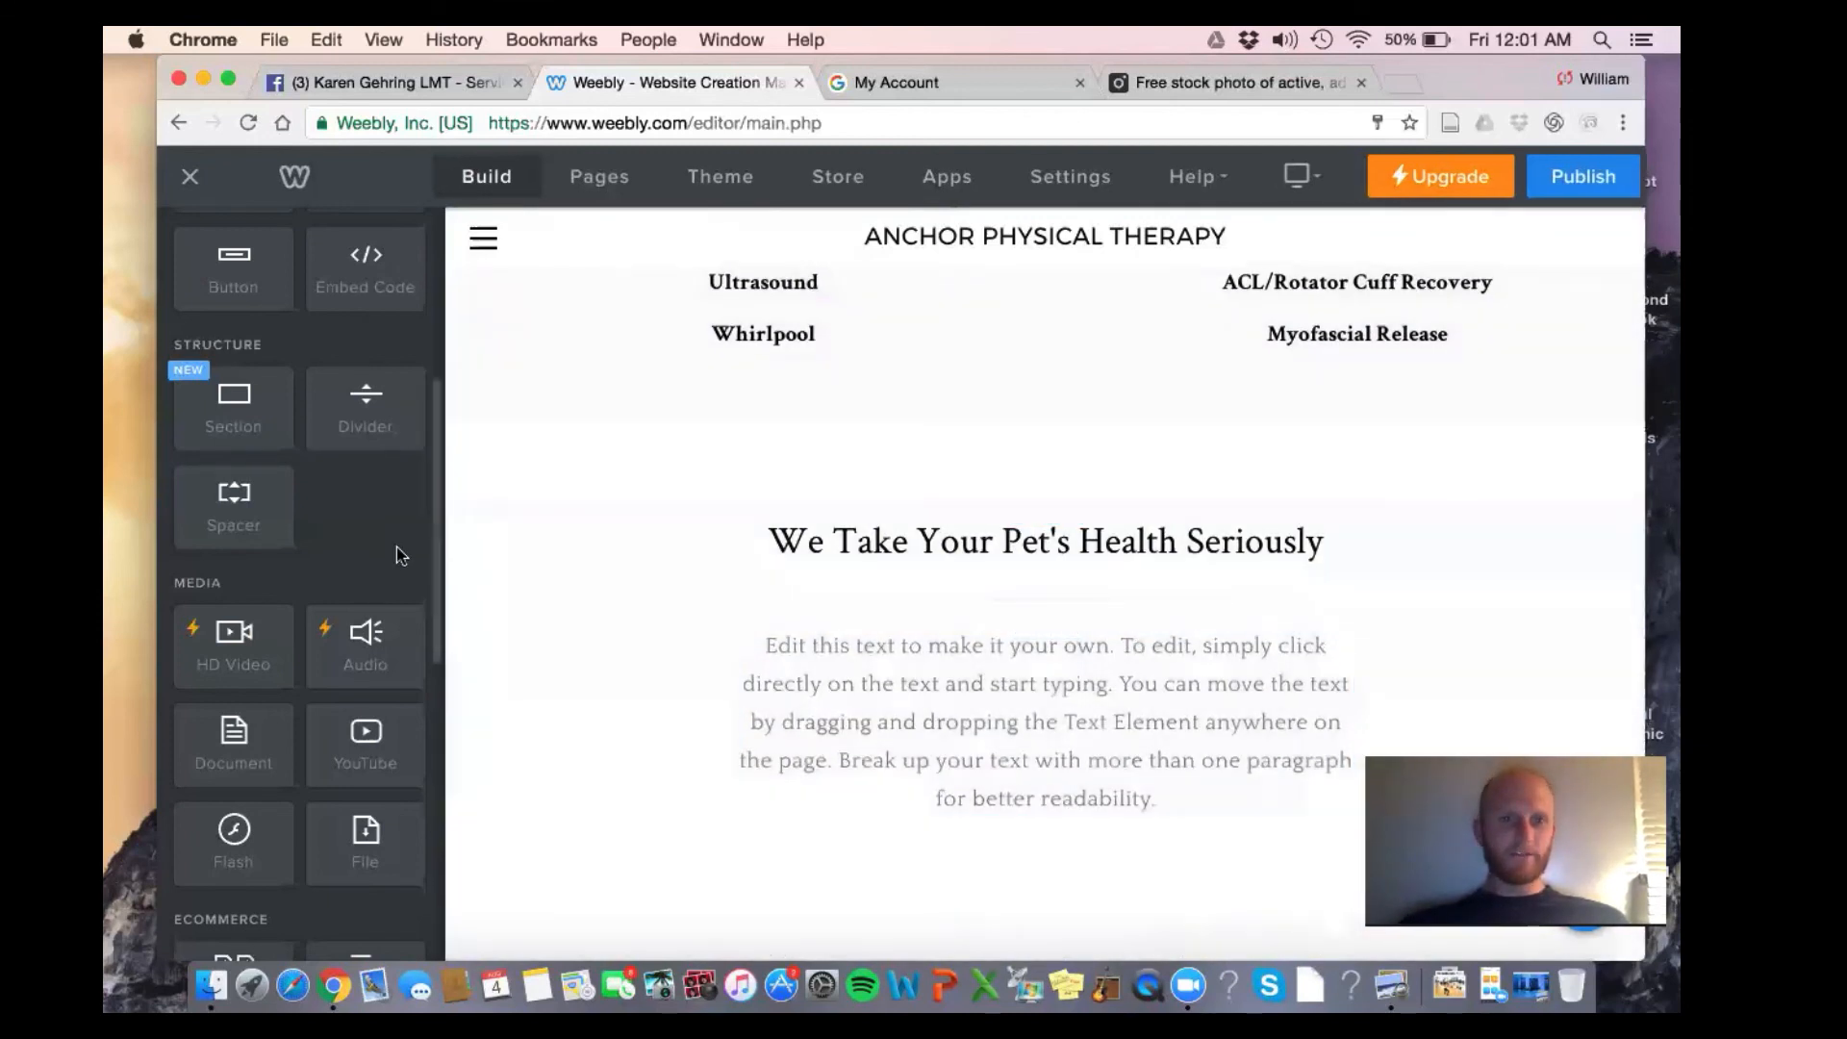
Retitle the heading 'Do You Have Any of The Following?' and start the list with Low Back Pain and Arthritis
triple_click(962, 546)
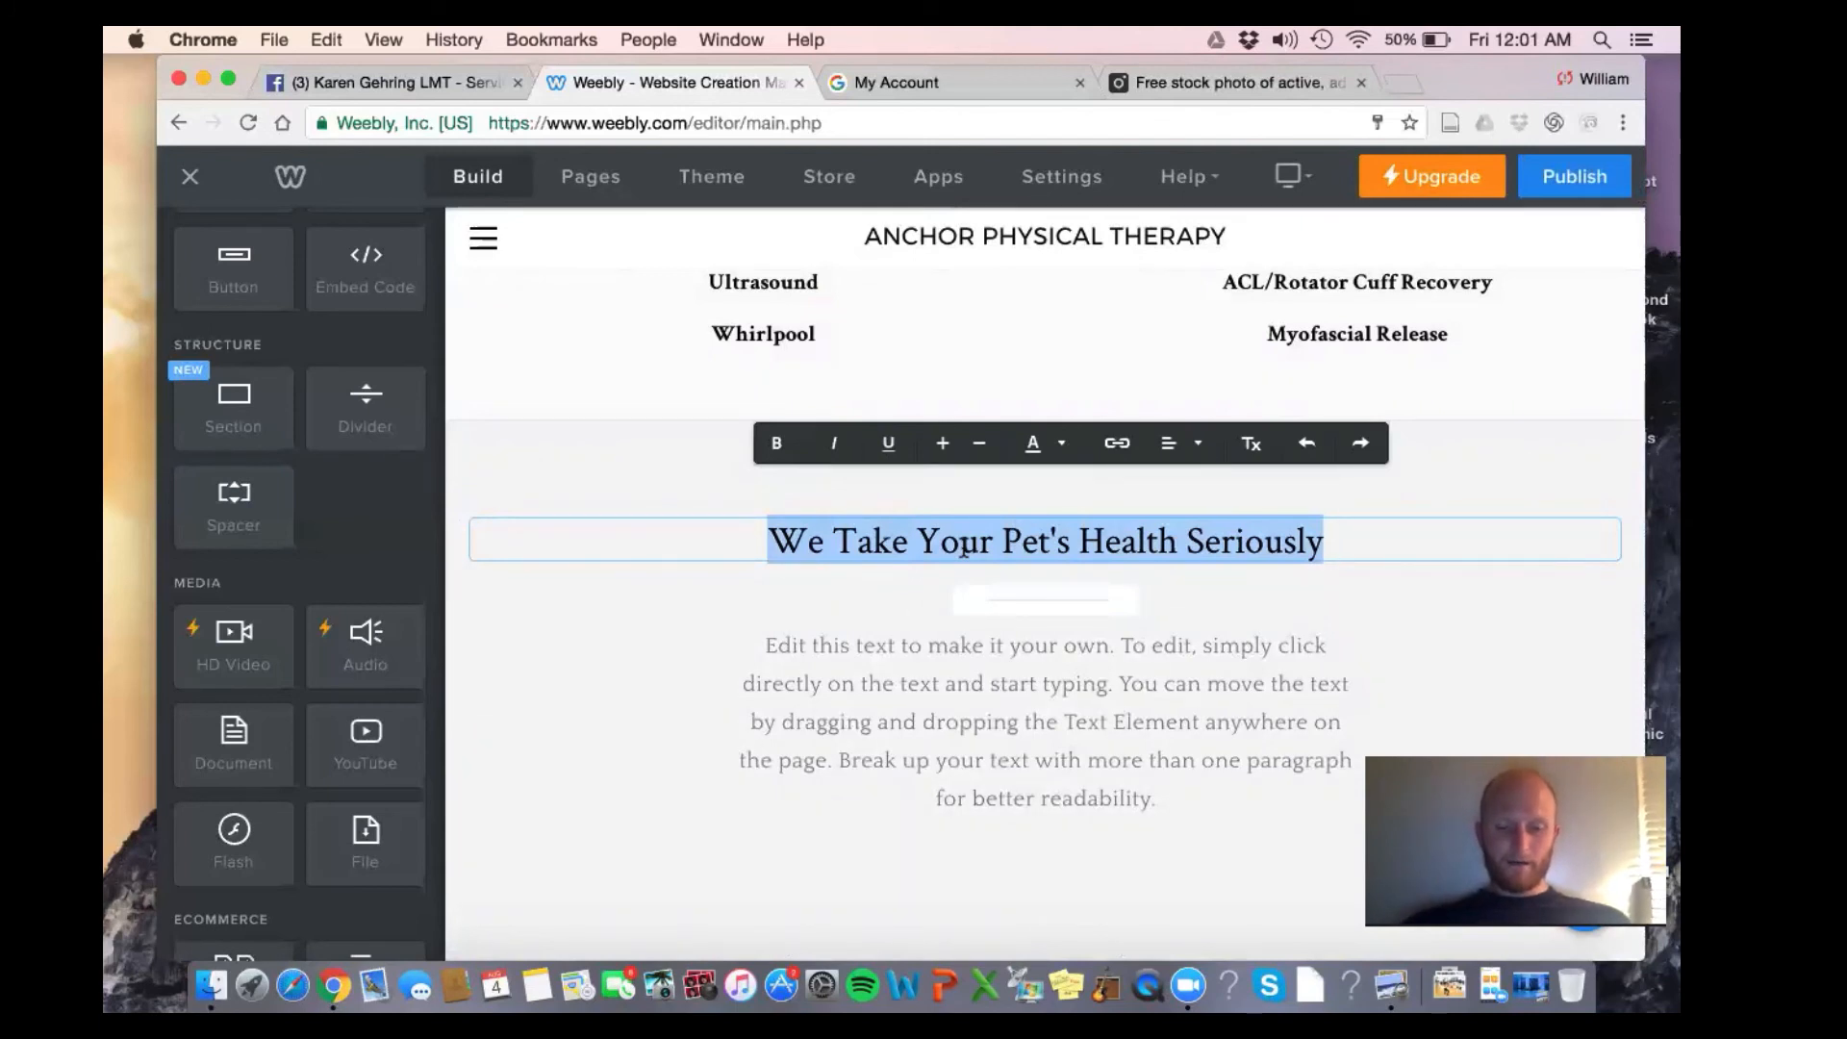
type("D")
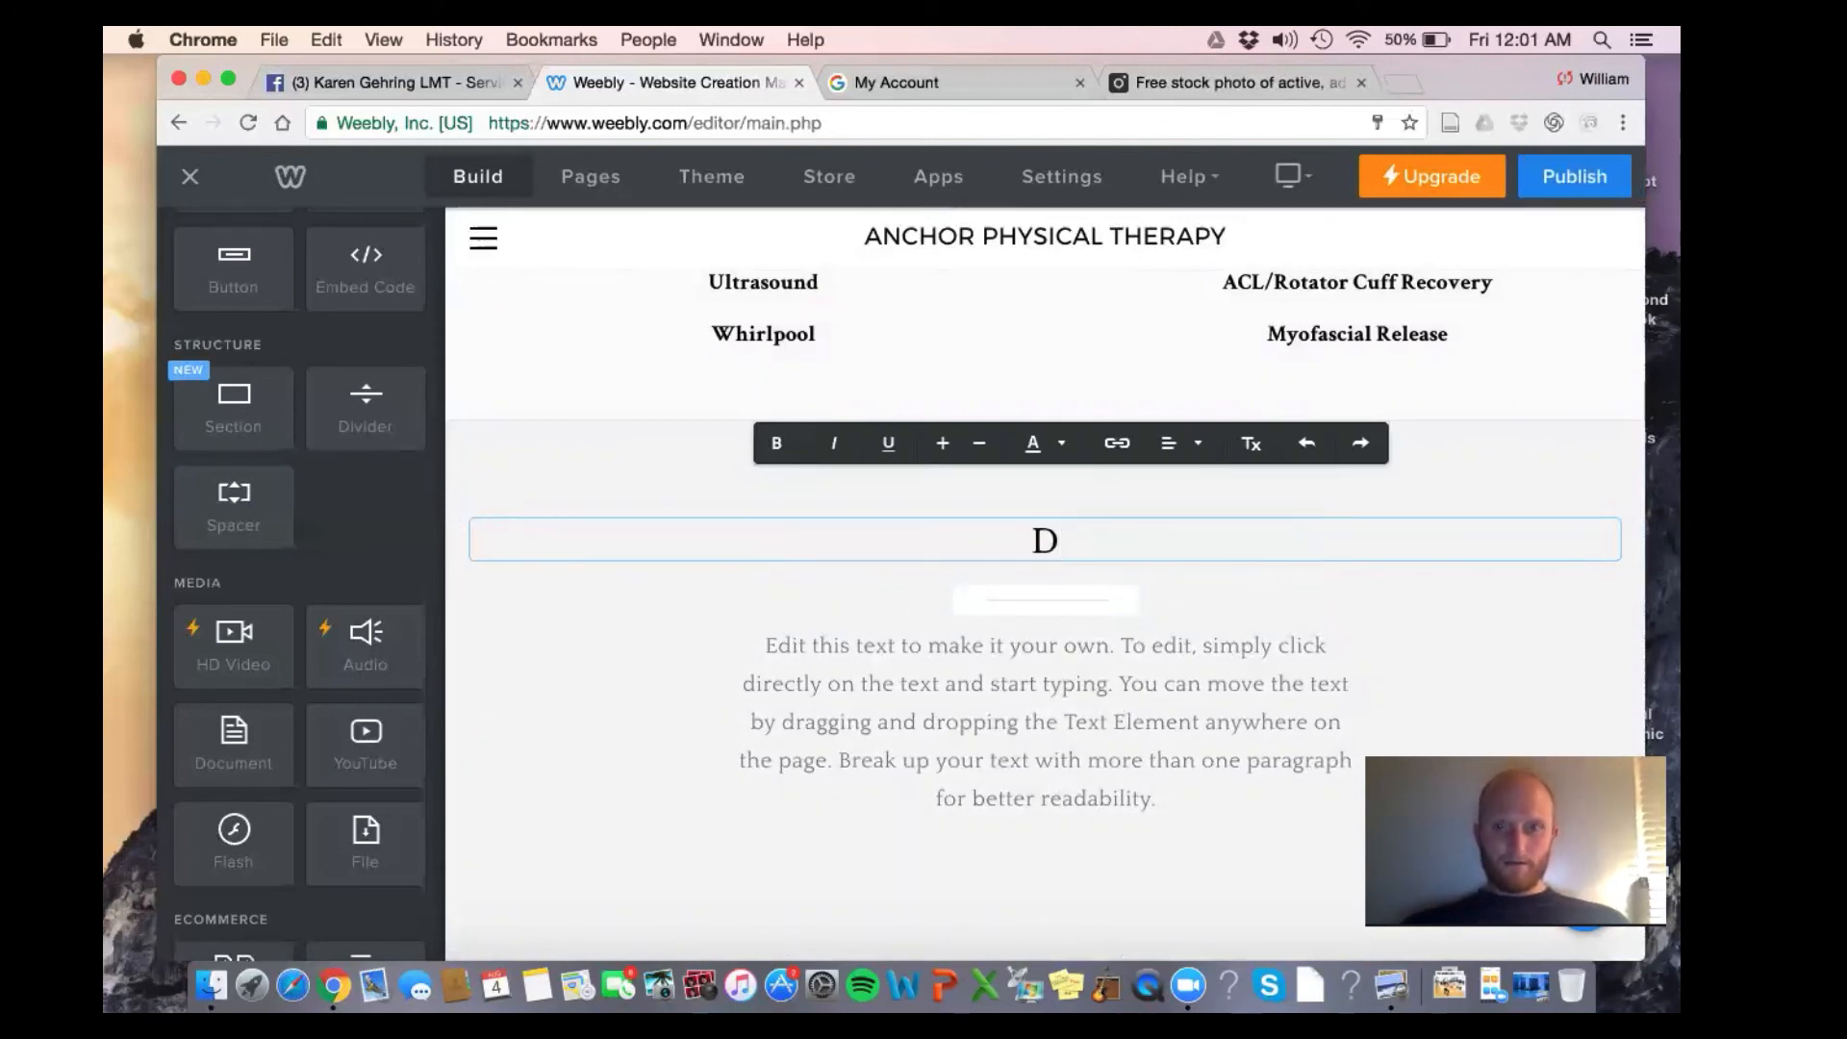
type("o You Have ")
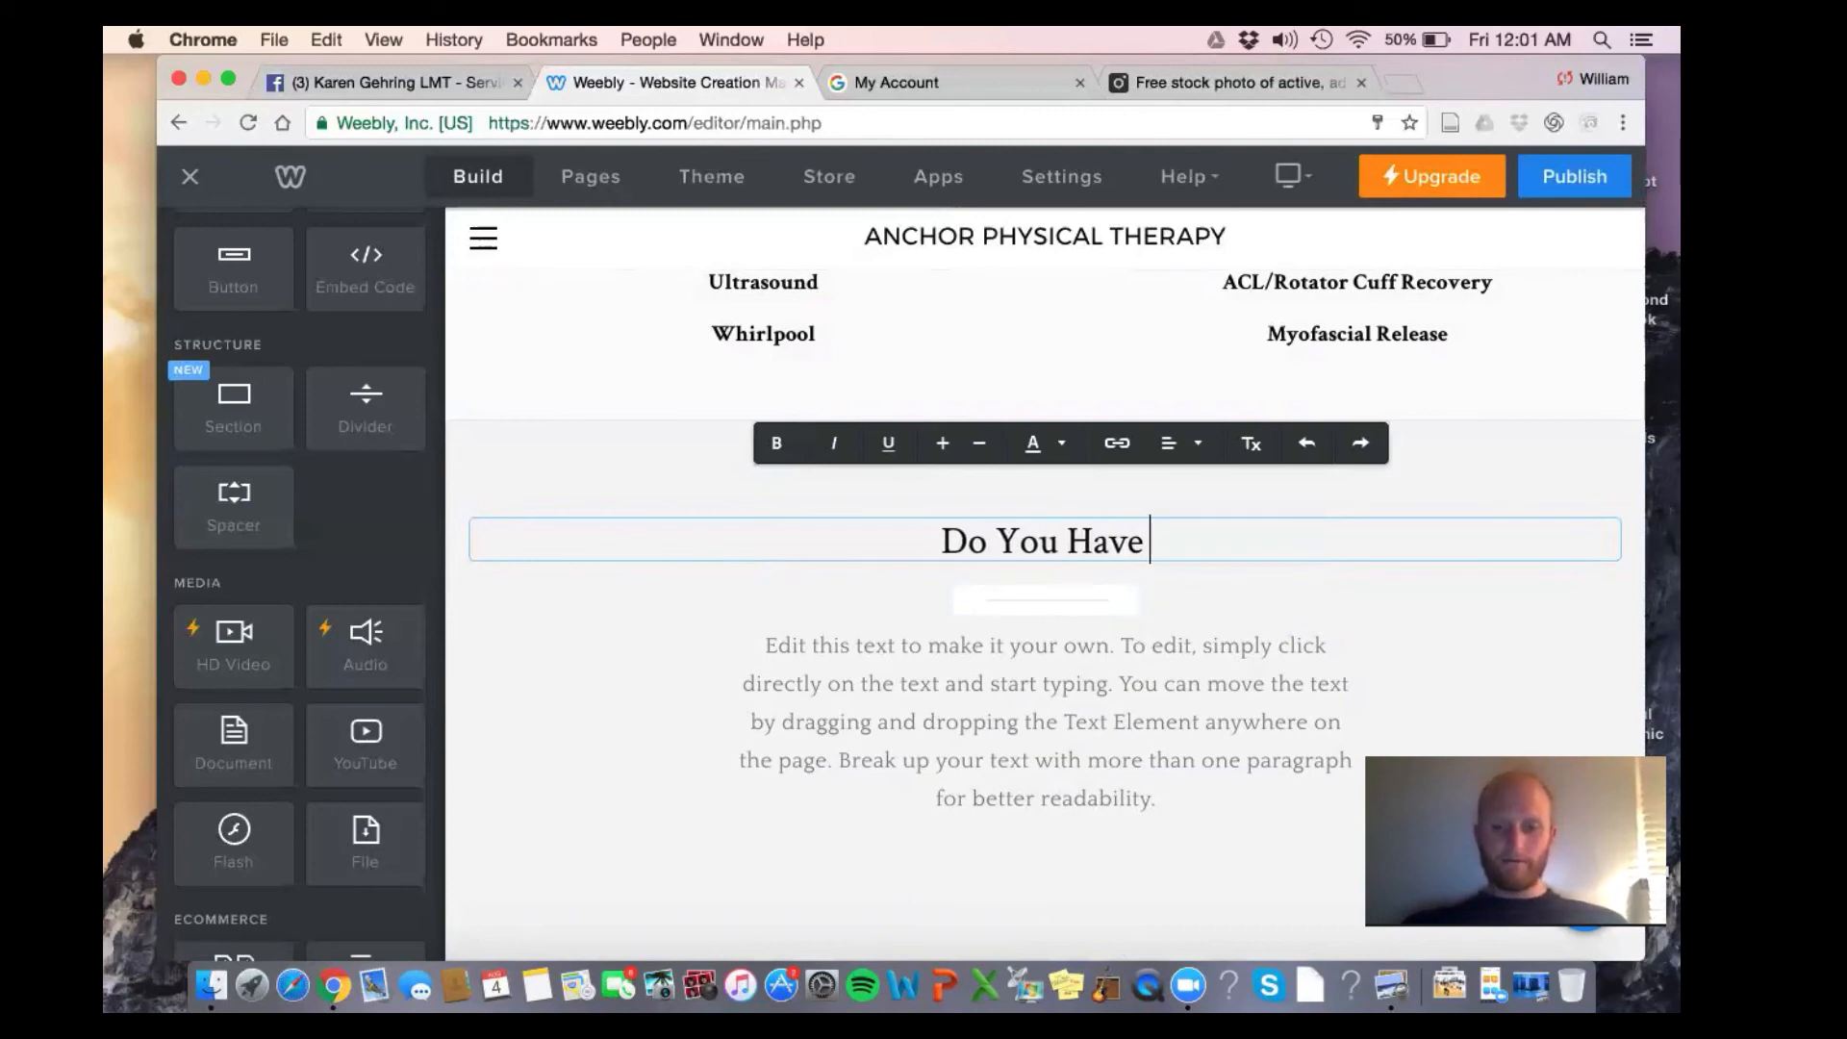
type("Any of The ")
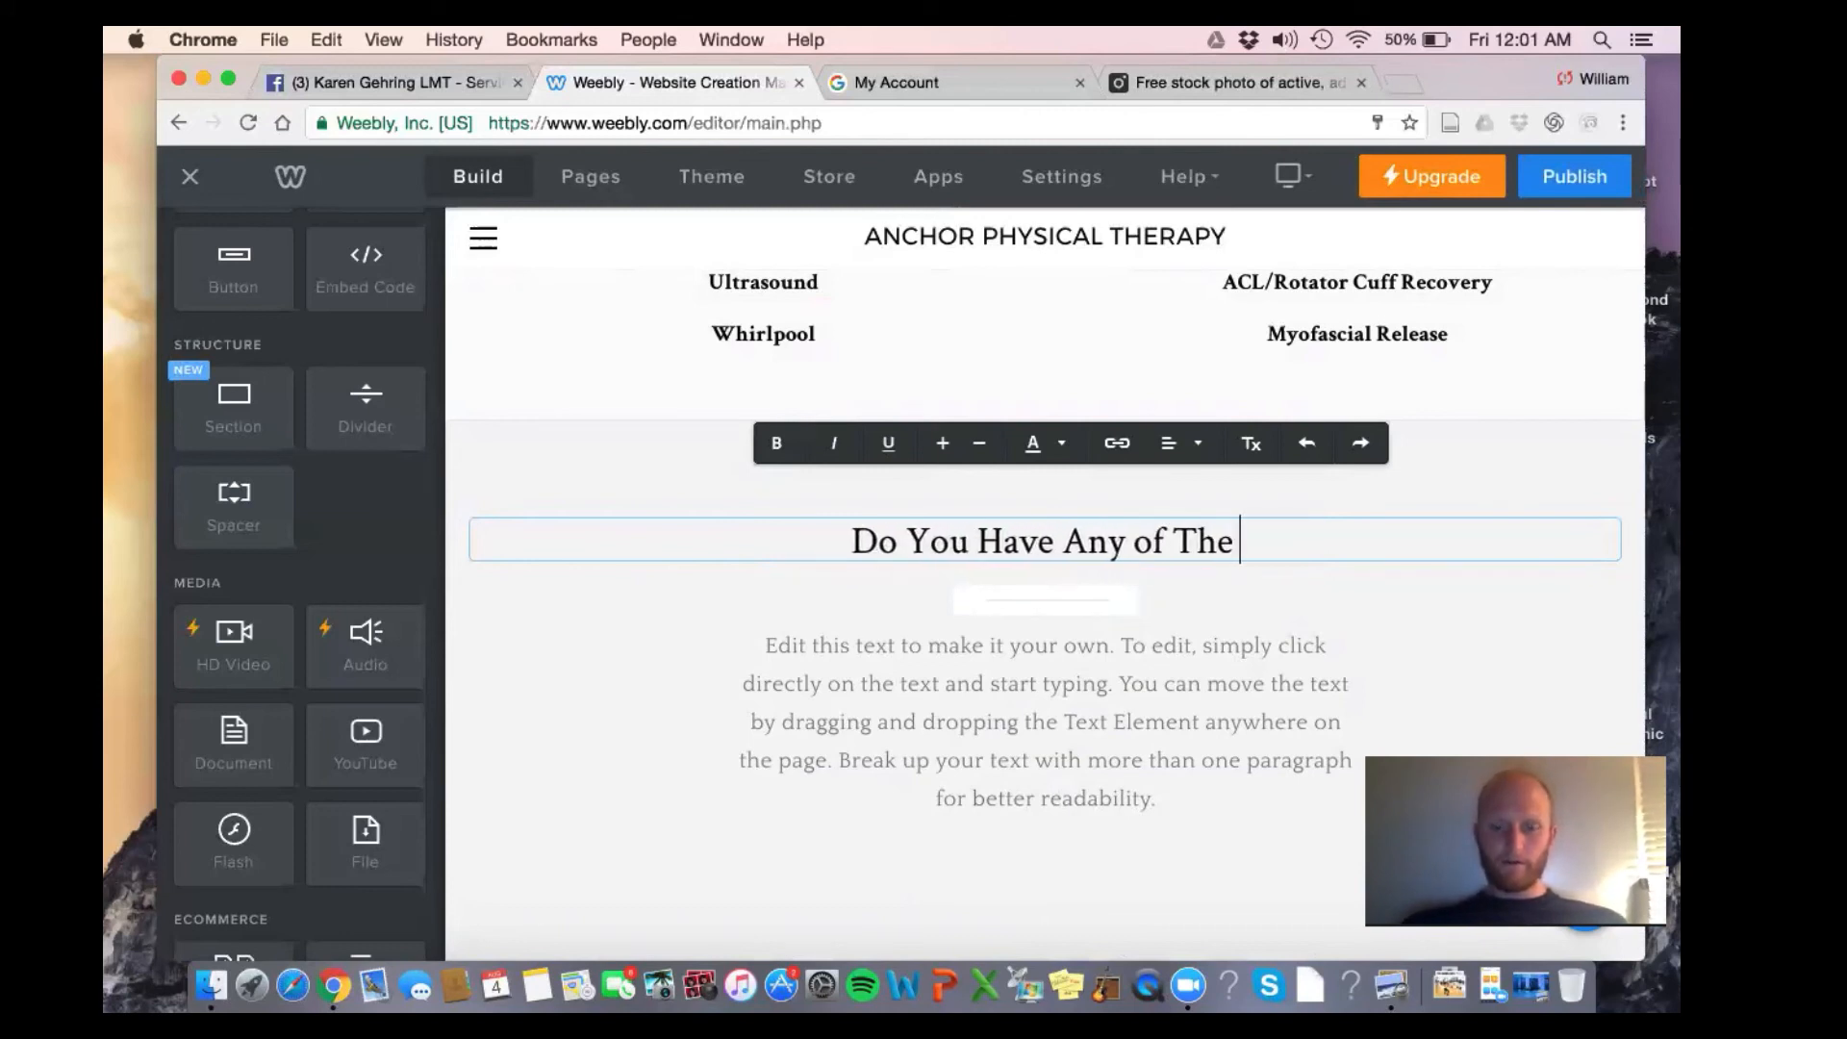
type("Following?")
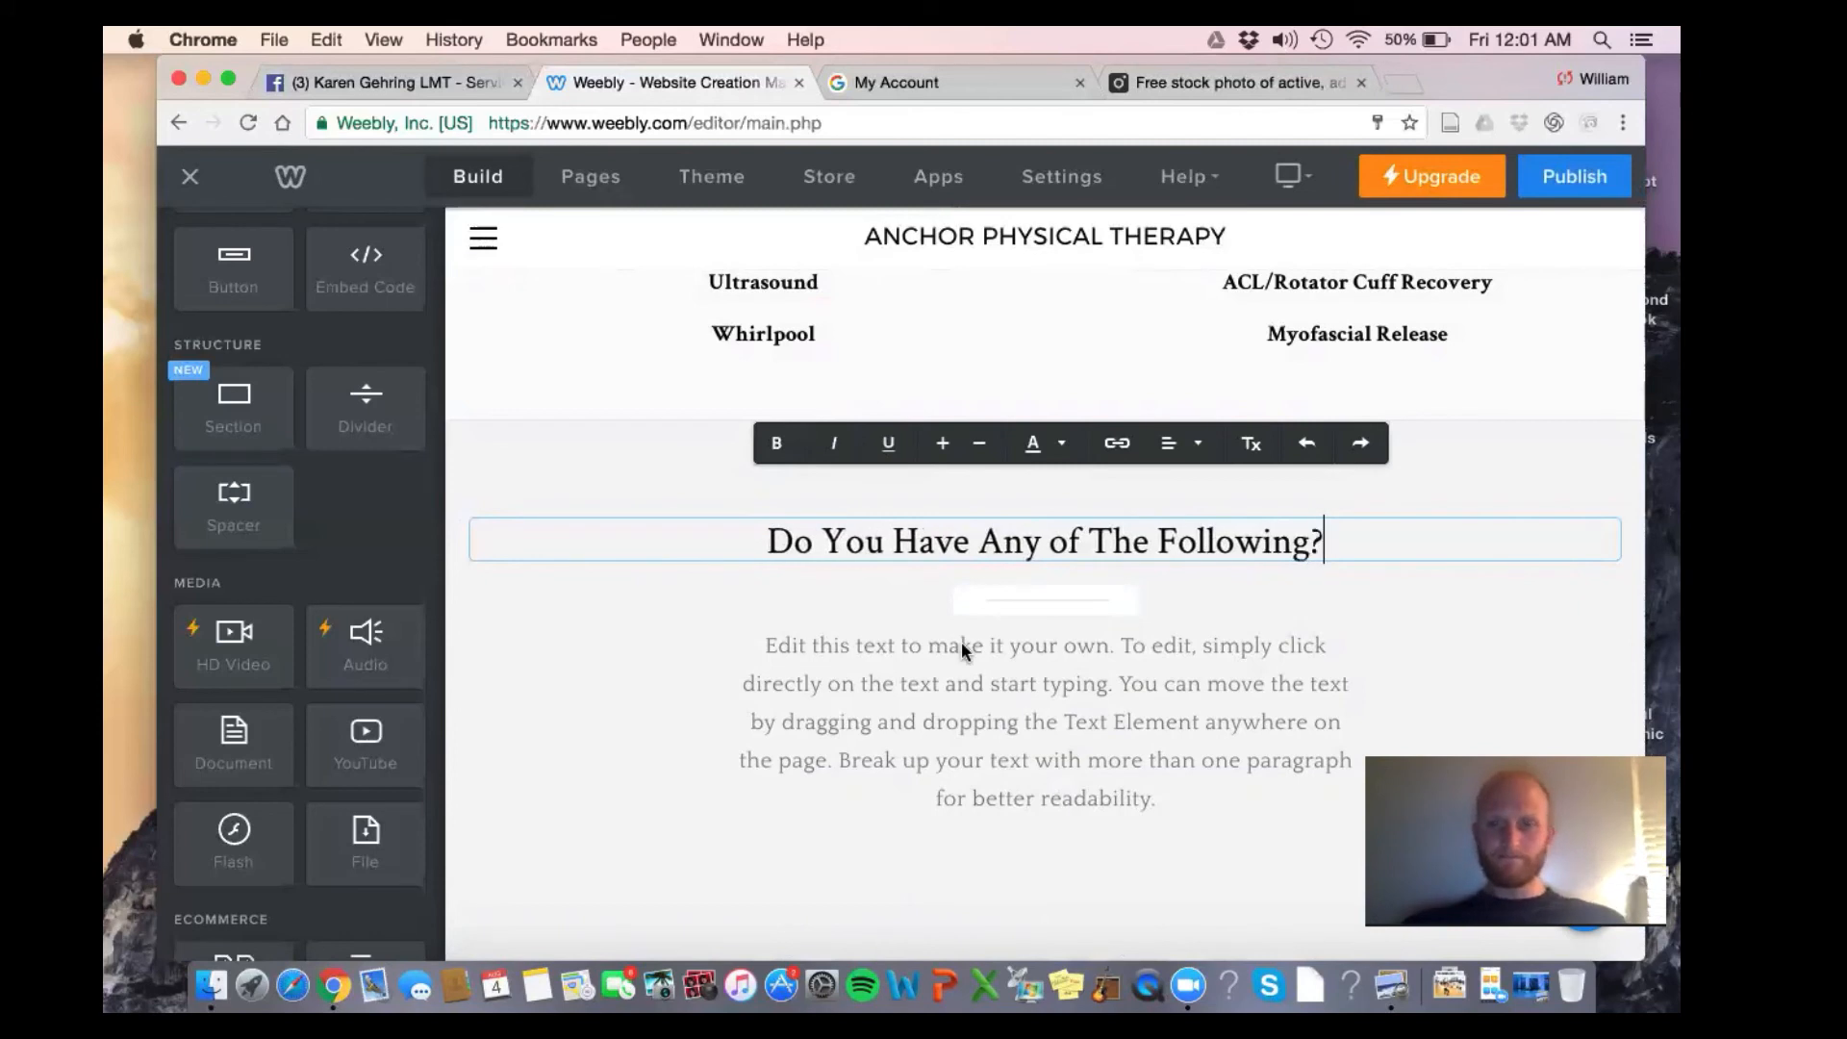
left_click(1058, 713)
triple_click(1058, 713)
type("L")
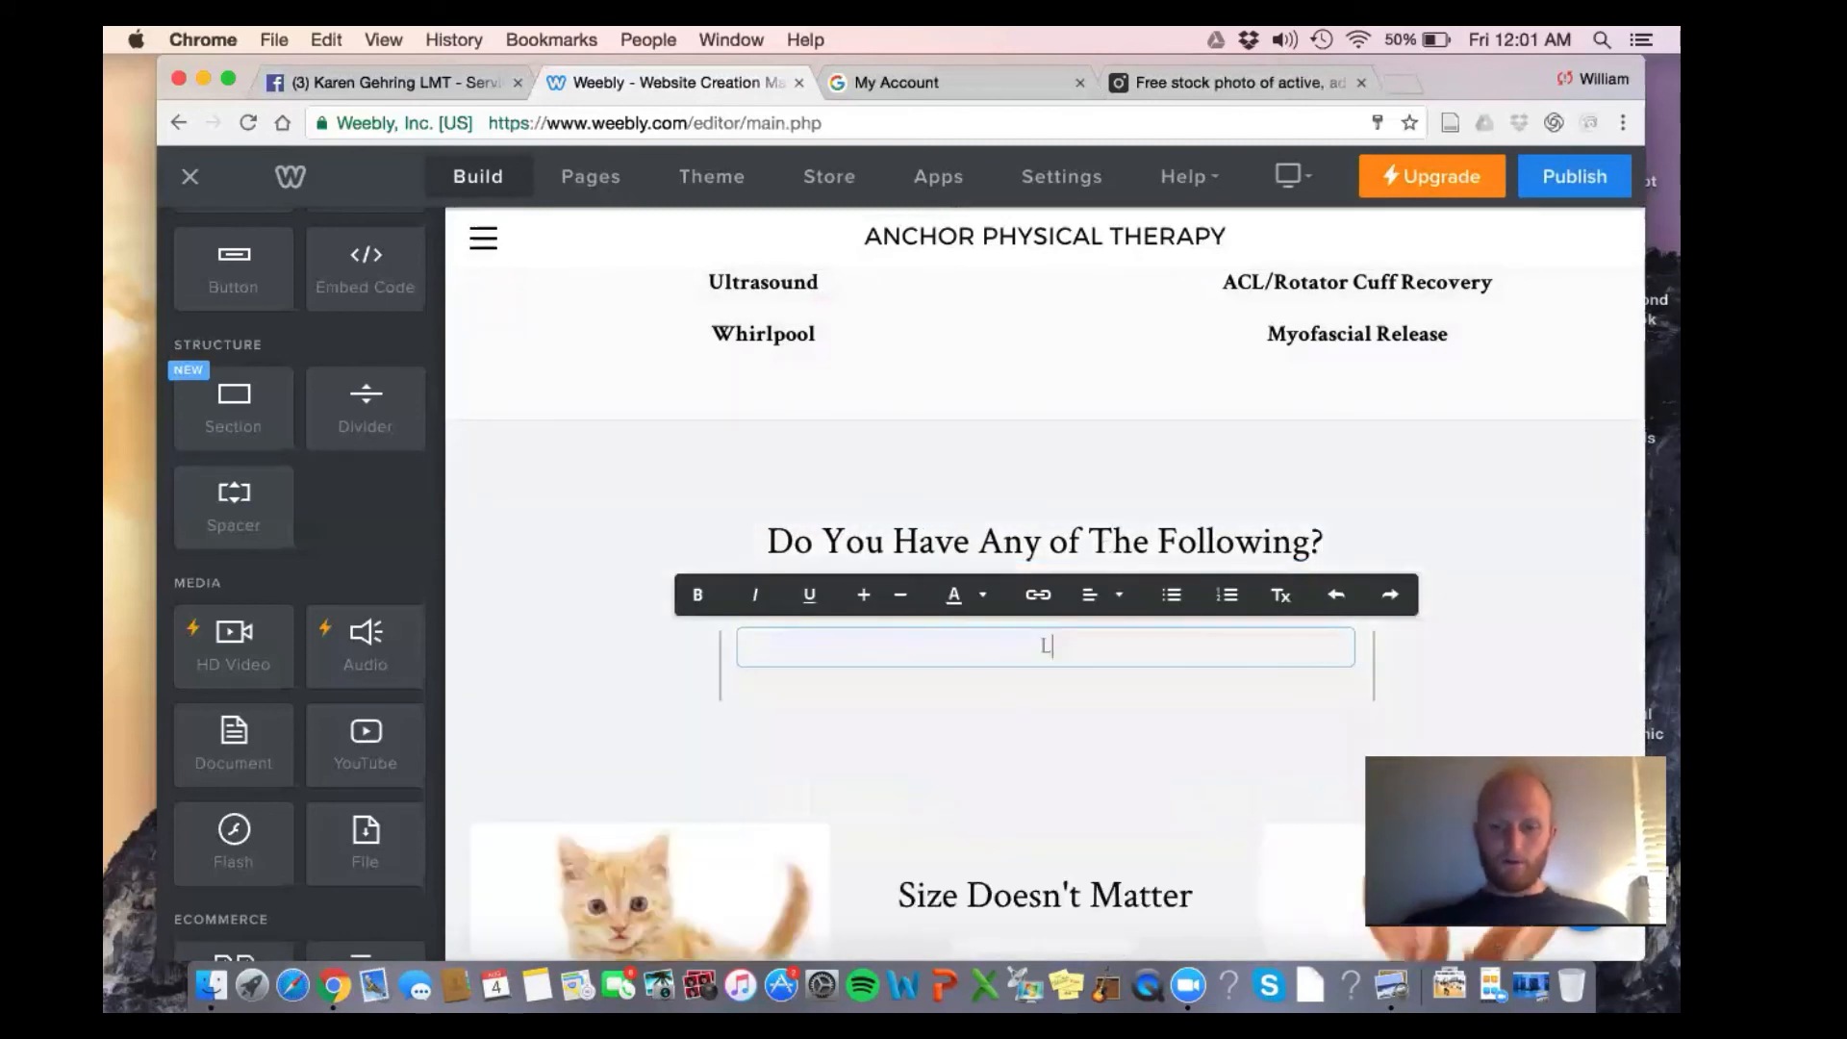
type("ow Back Pain?")
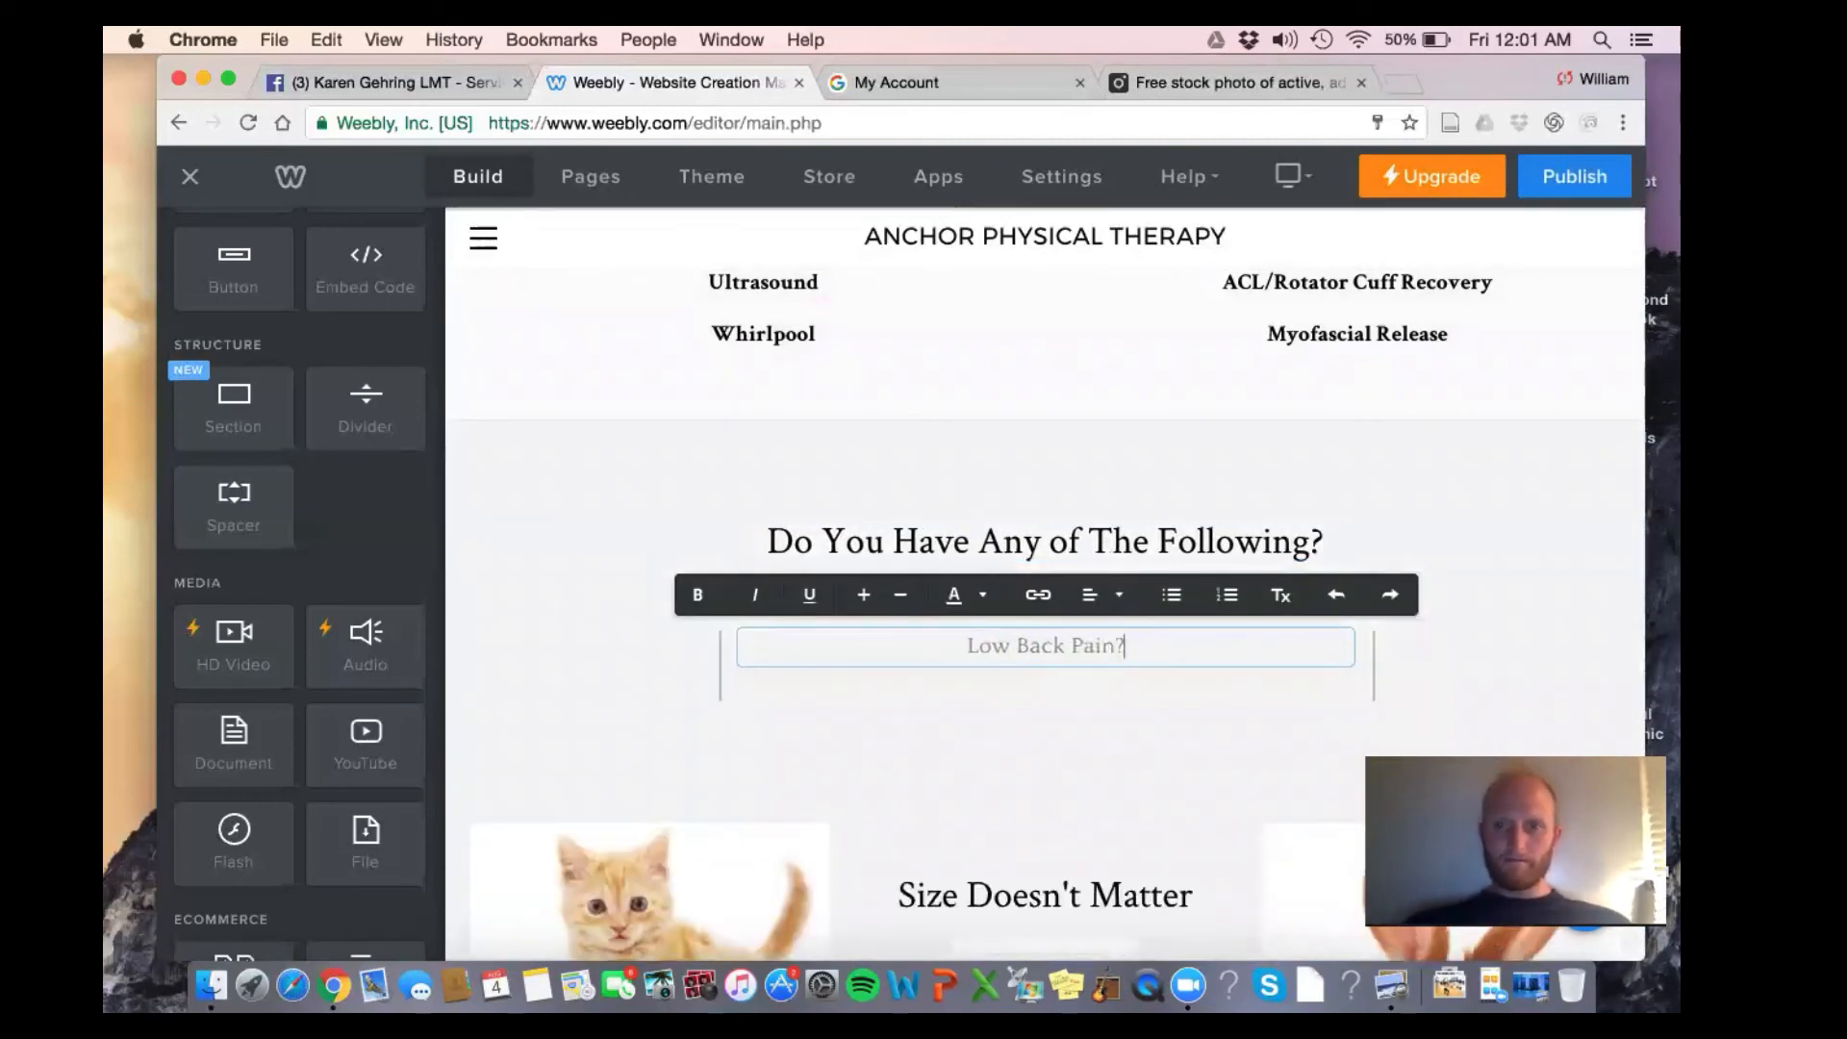
key("Return")
type("Arth")
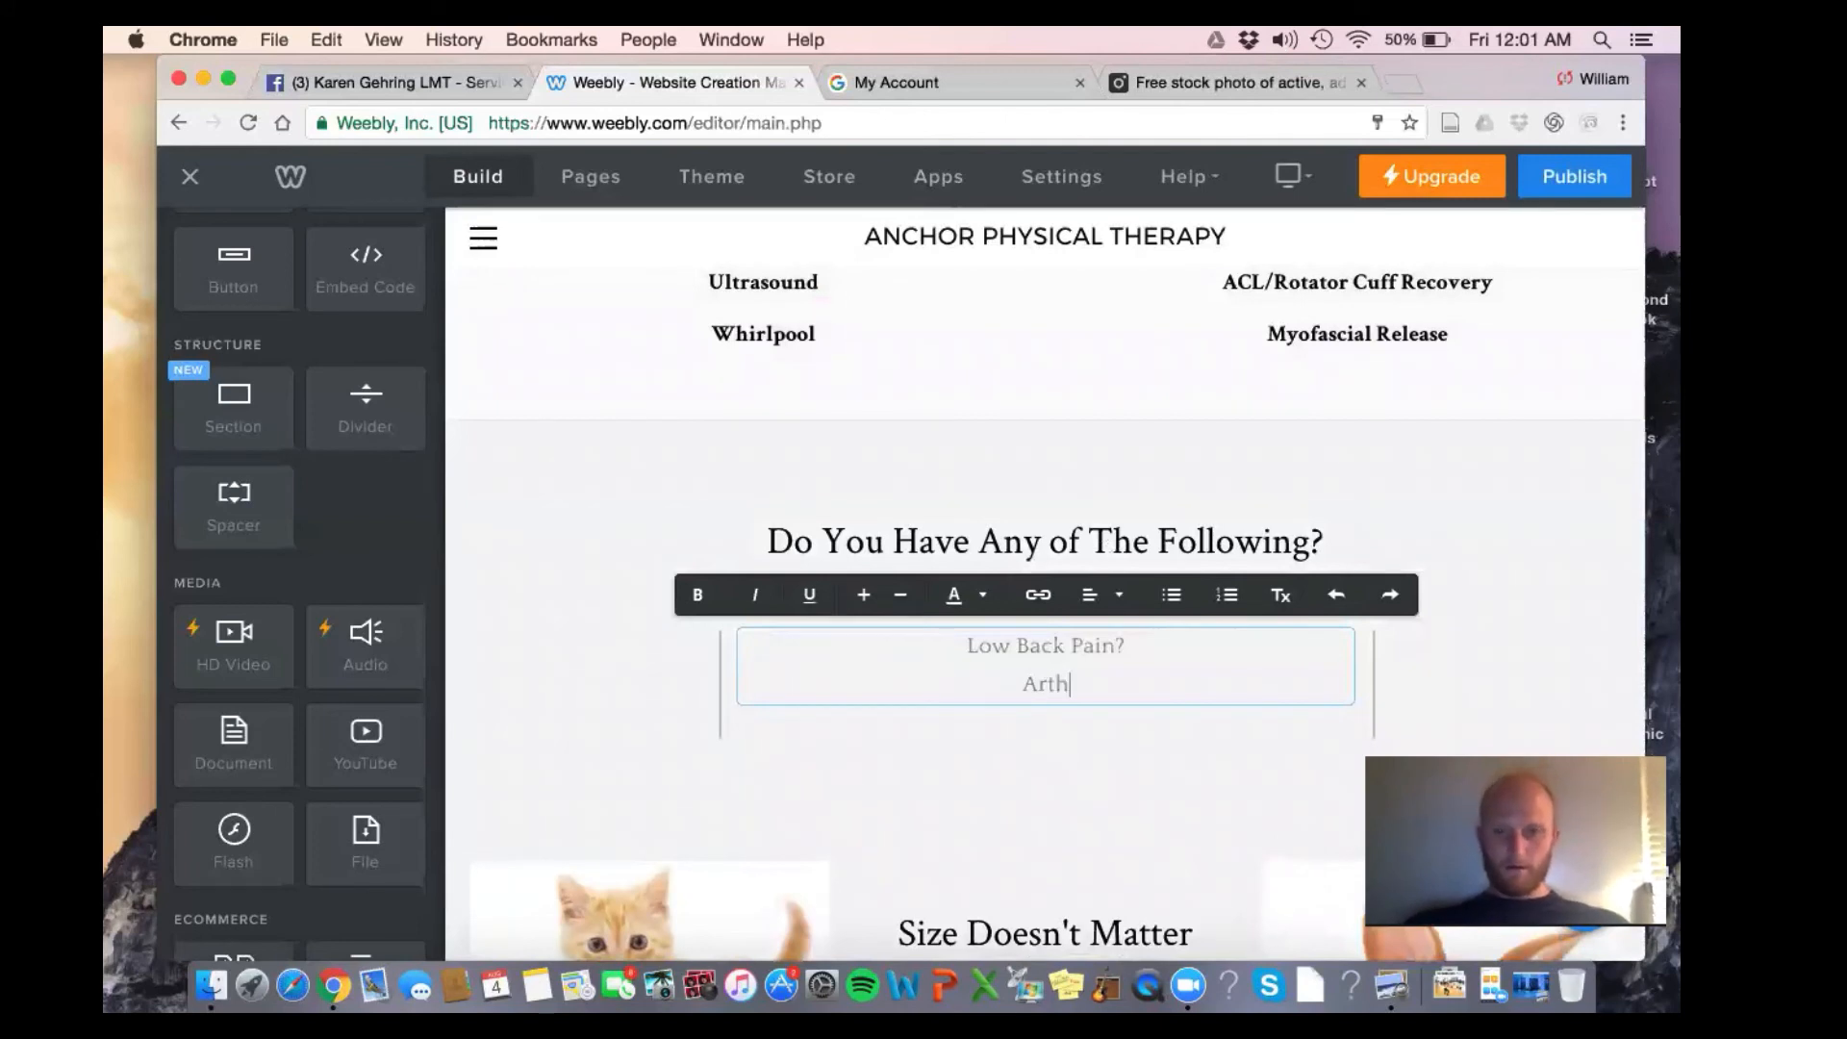
type("ritis?")
key("Return")
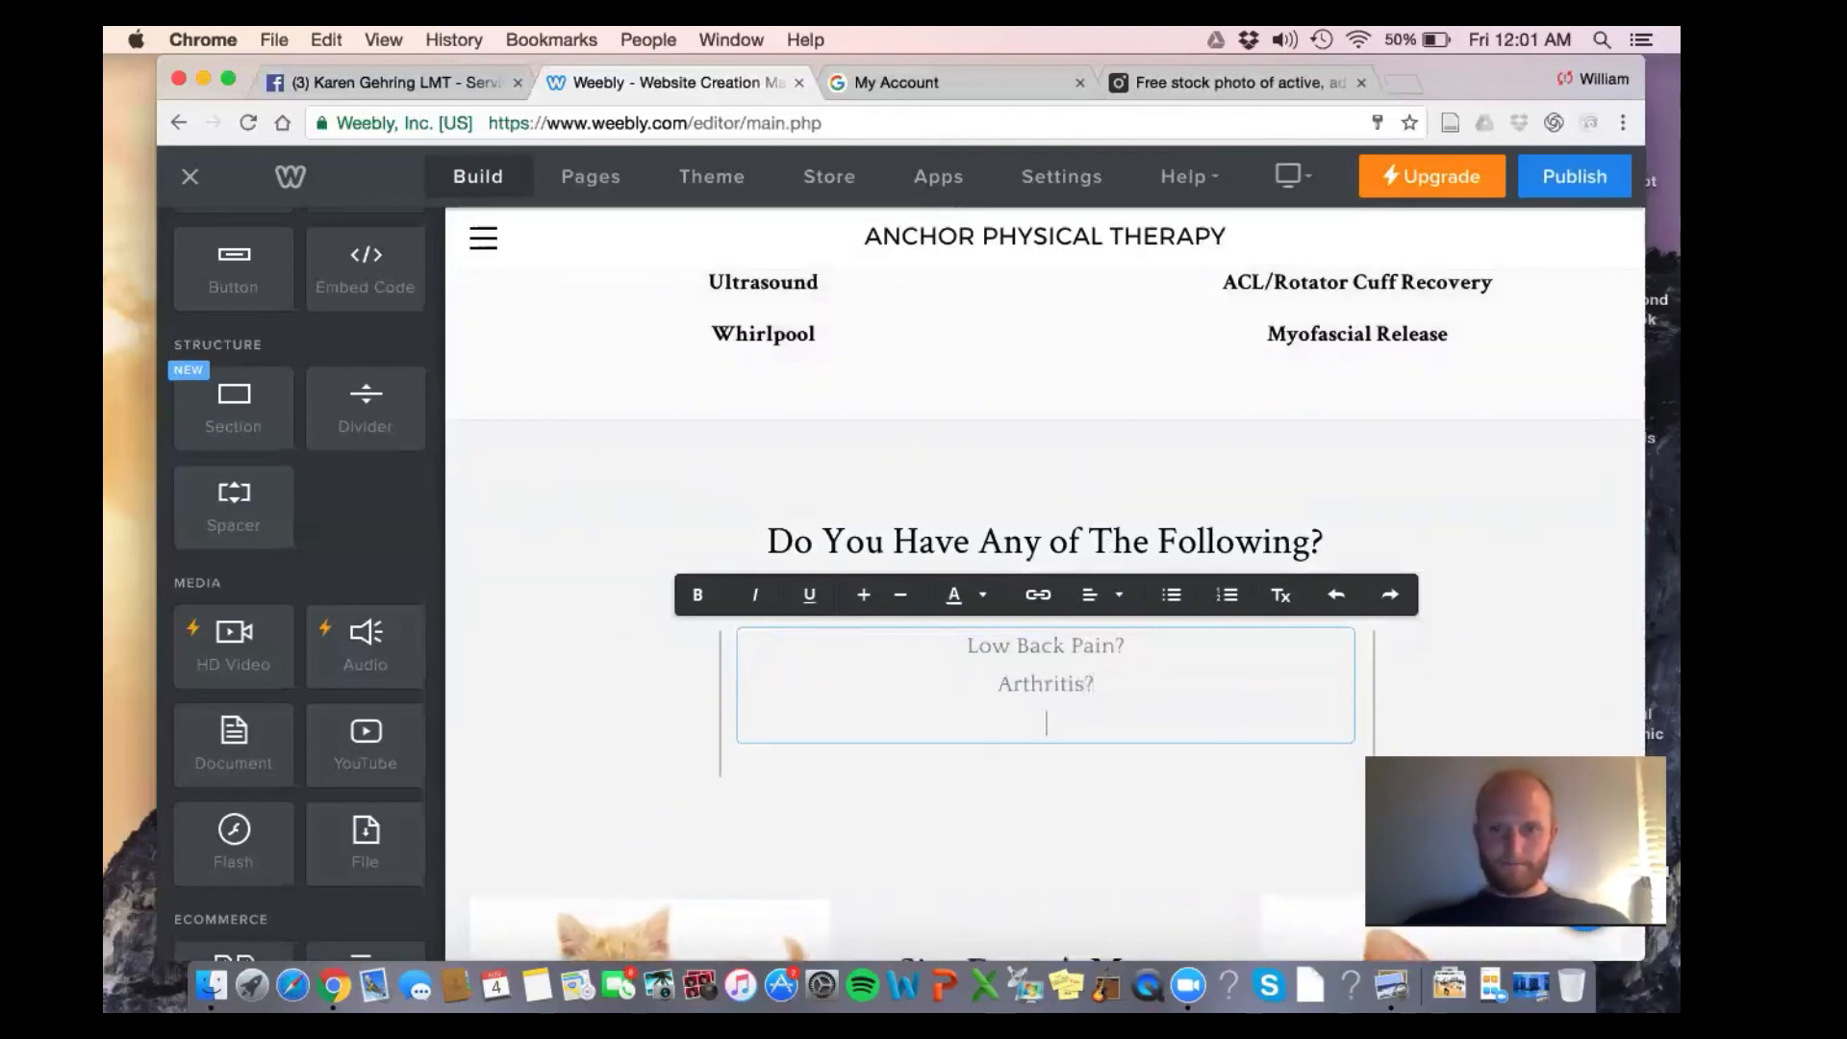
Drop the question marks, then add Neck Pain, Headaches and Balance Problems to the conditions list
left_click(1131, 646)
key("BackSpace")
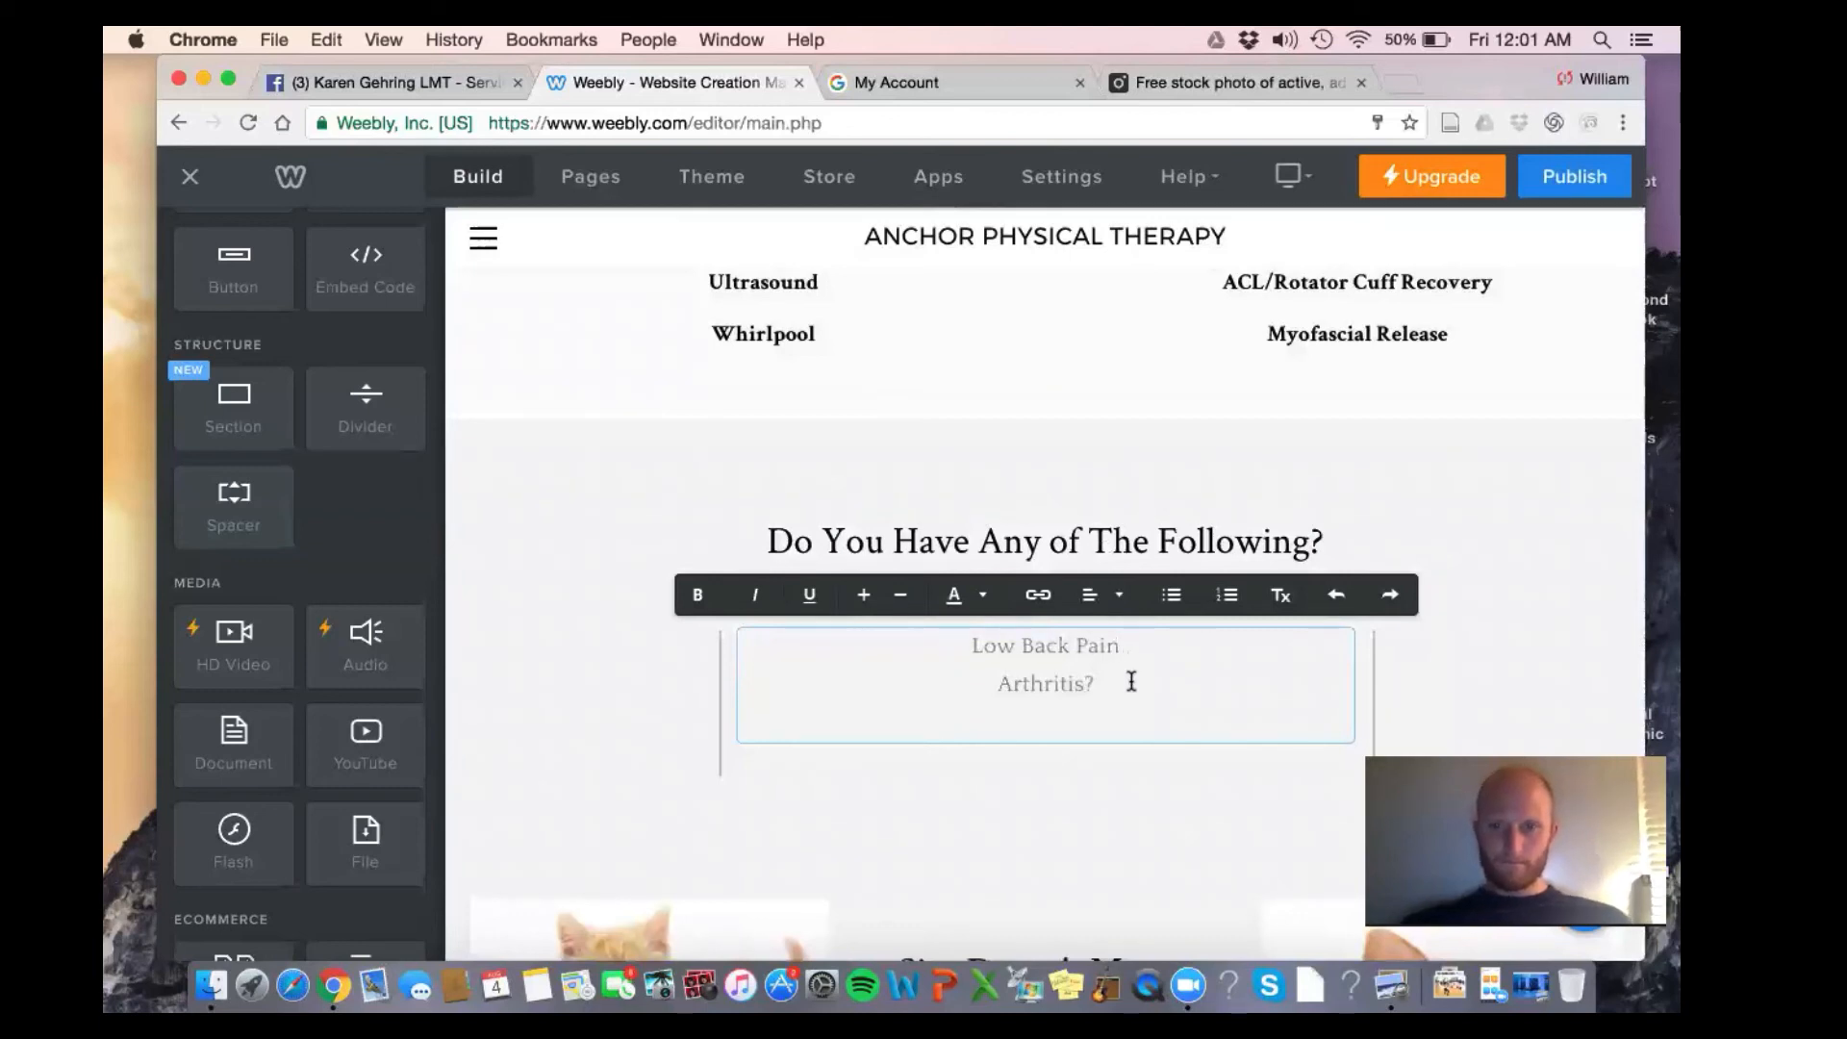
left_click(1131, 681)
key("BackSpace")
key("Return")
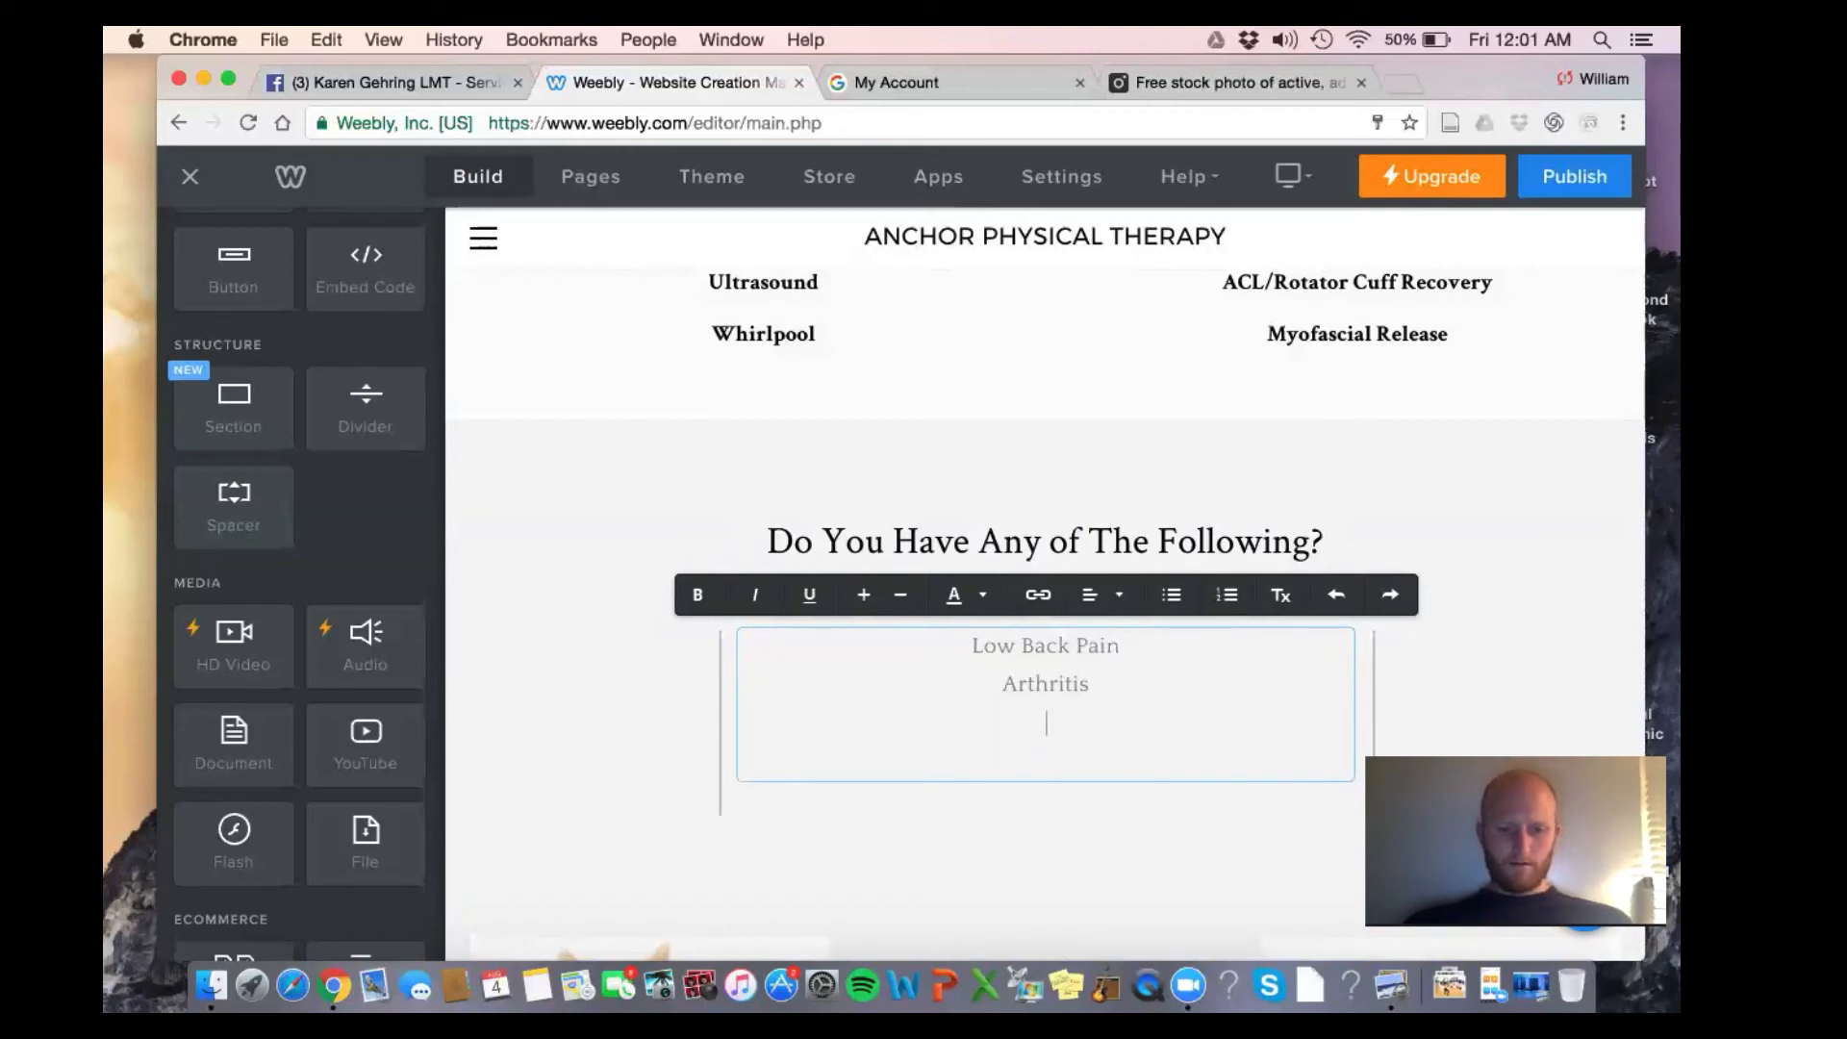
type("Neck Pain")
key("Return")
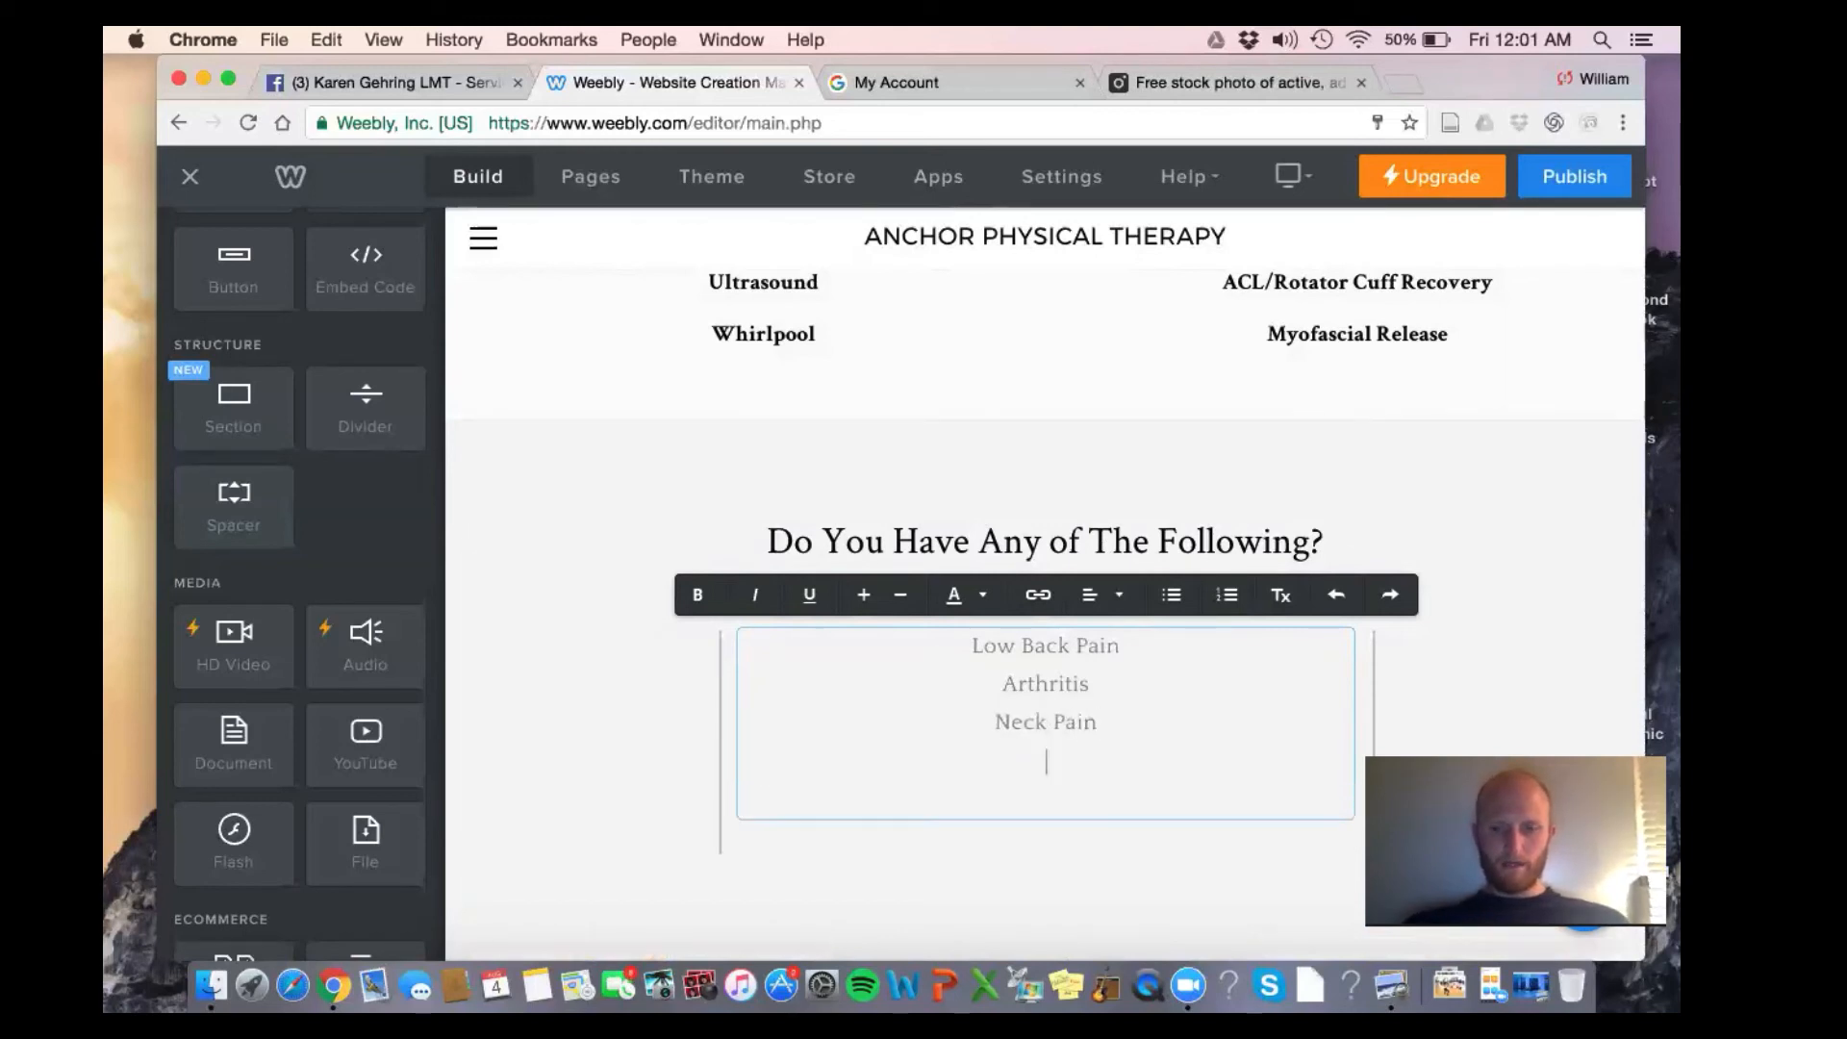
type("headaches")
key("BackSpace")
key("BackSpace")
key("BackSpace")
key("BackSpace")
key("BackSpace")
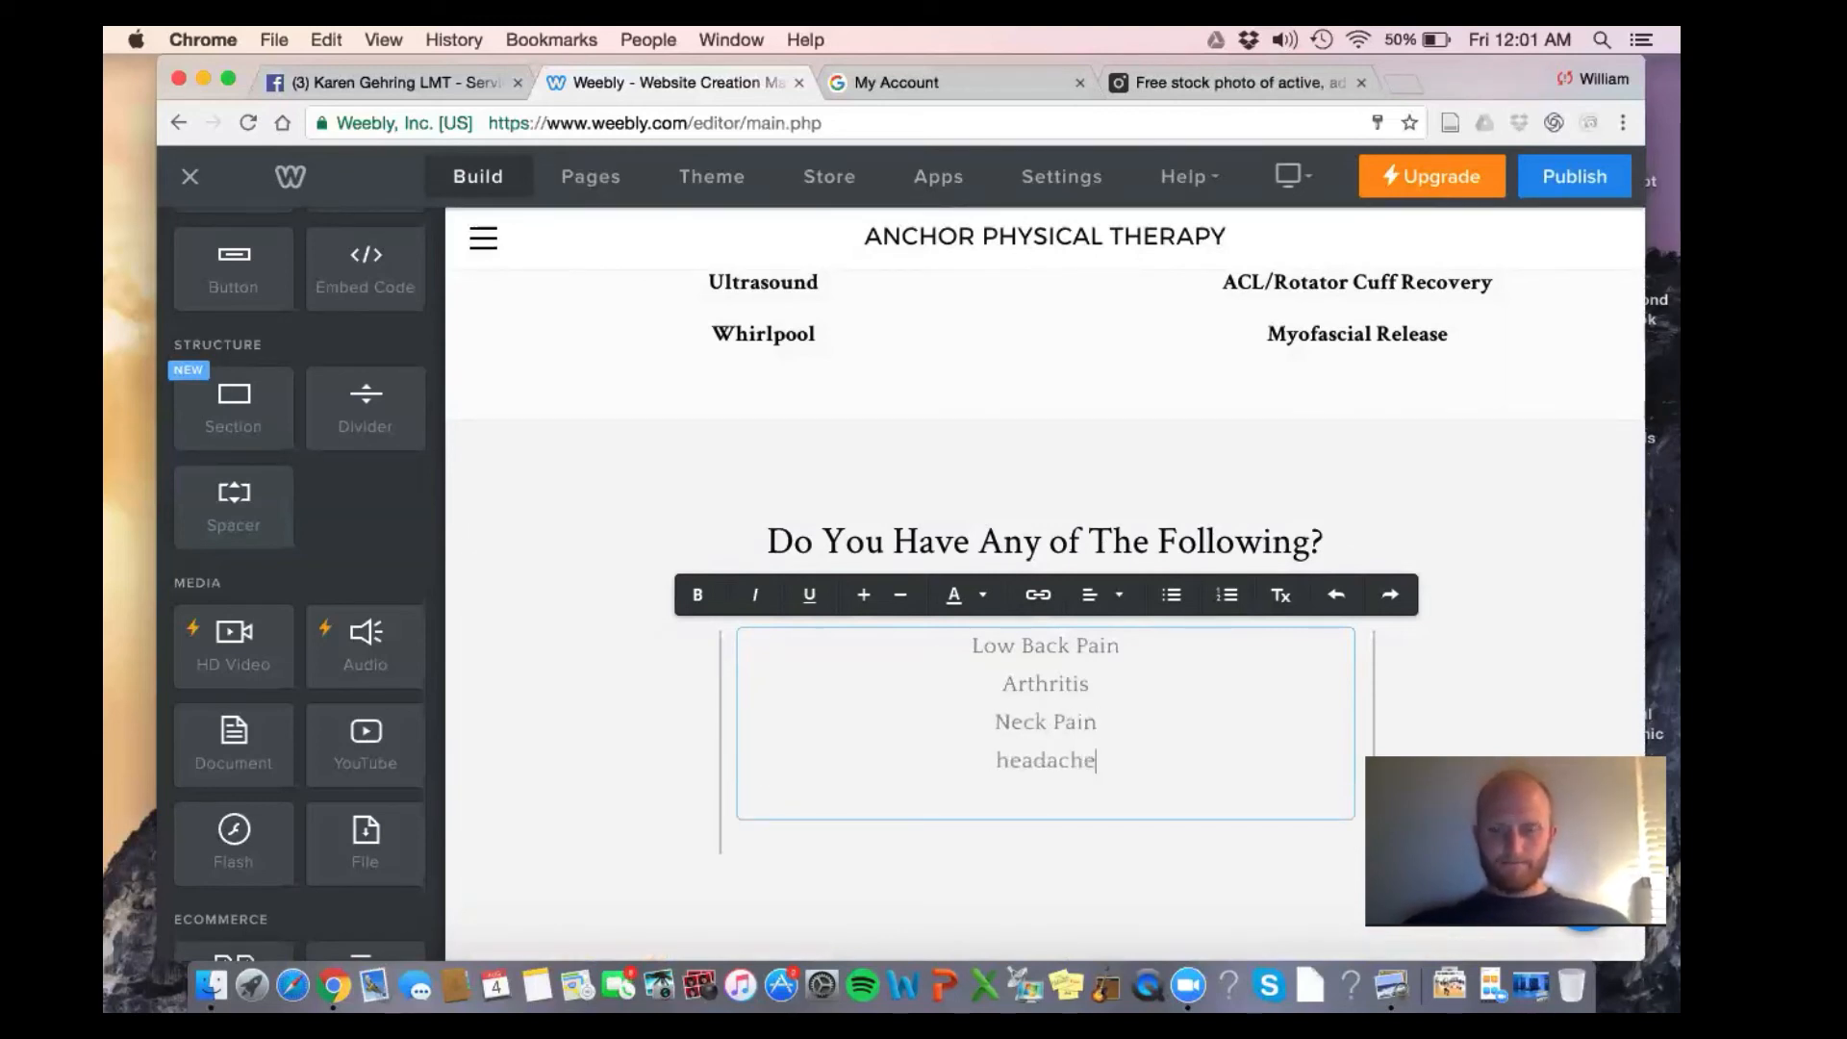
type("eadaches")
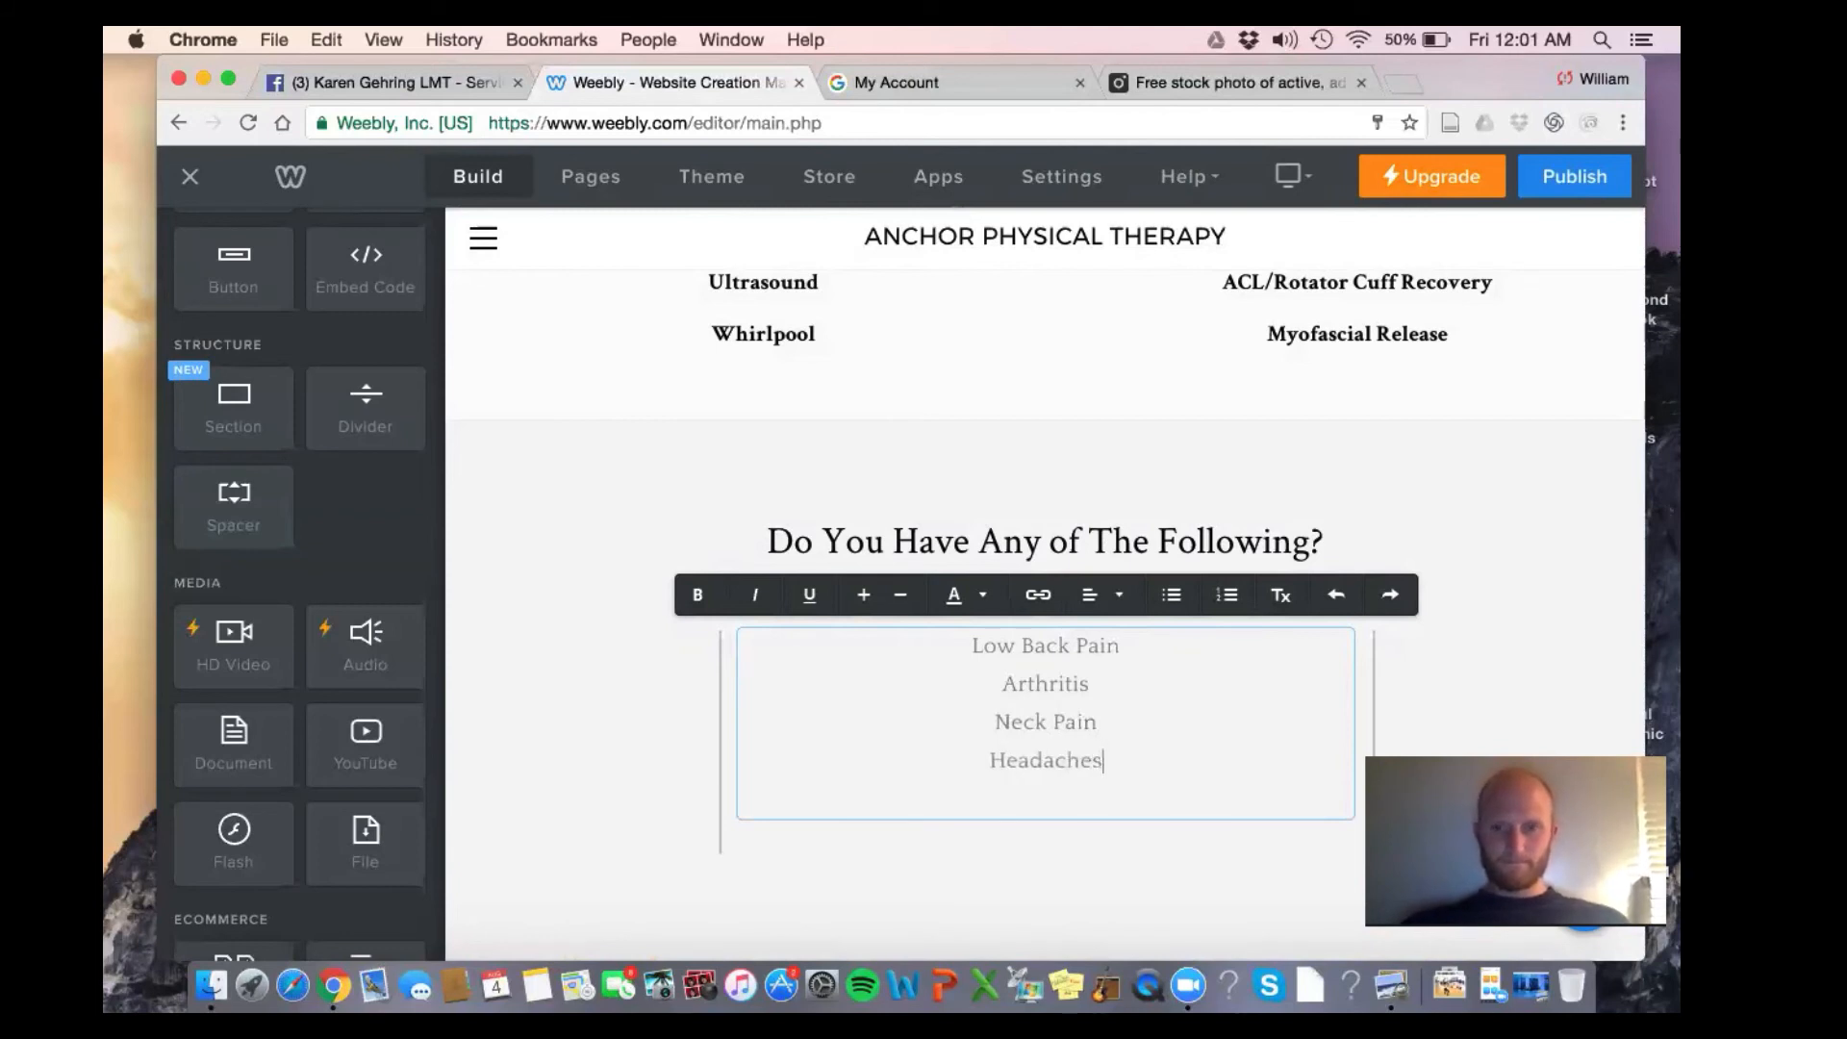
key("Return")
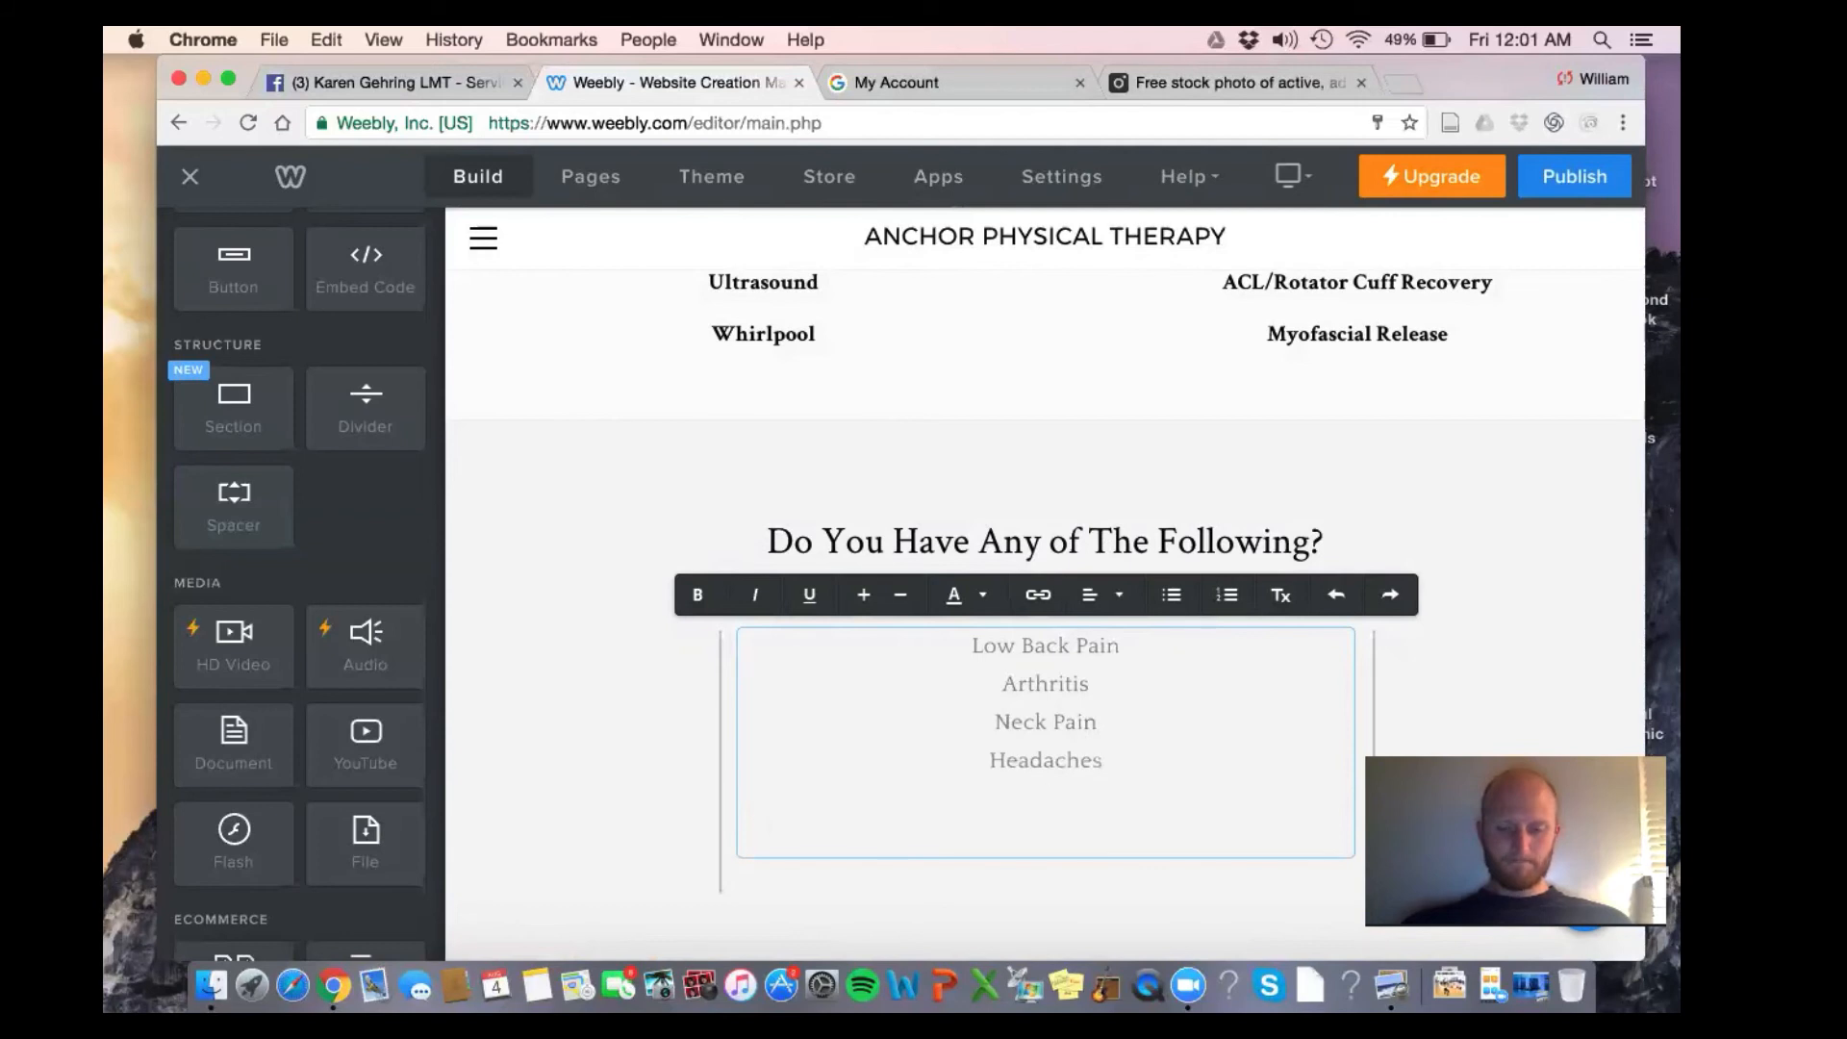
type("Balance P")
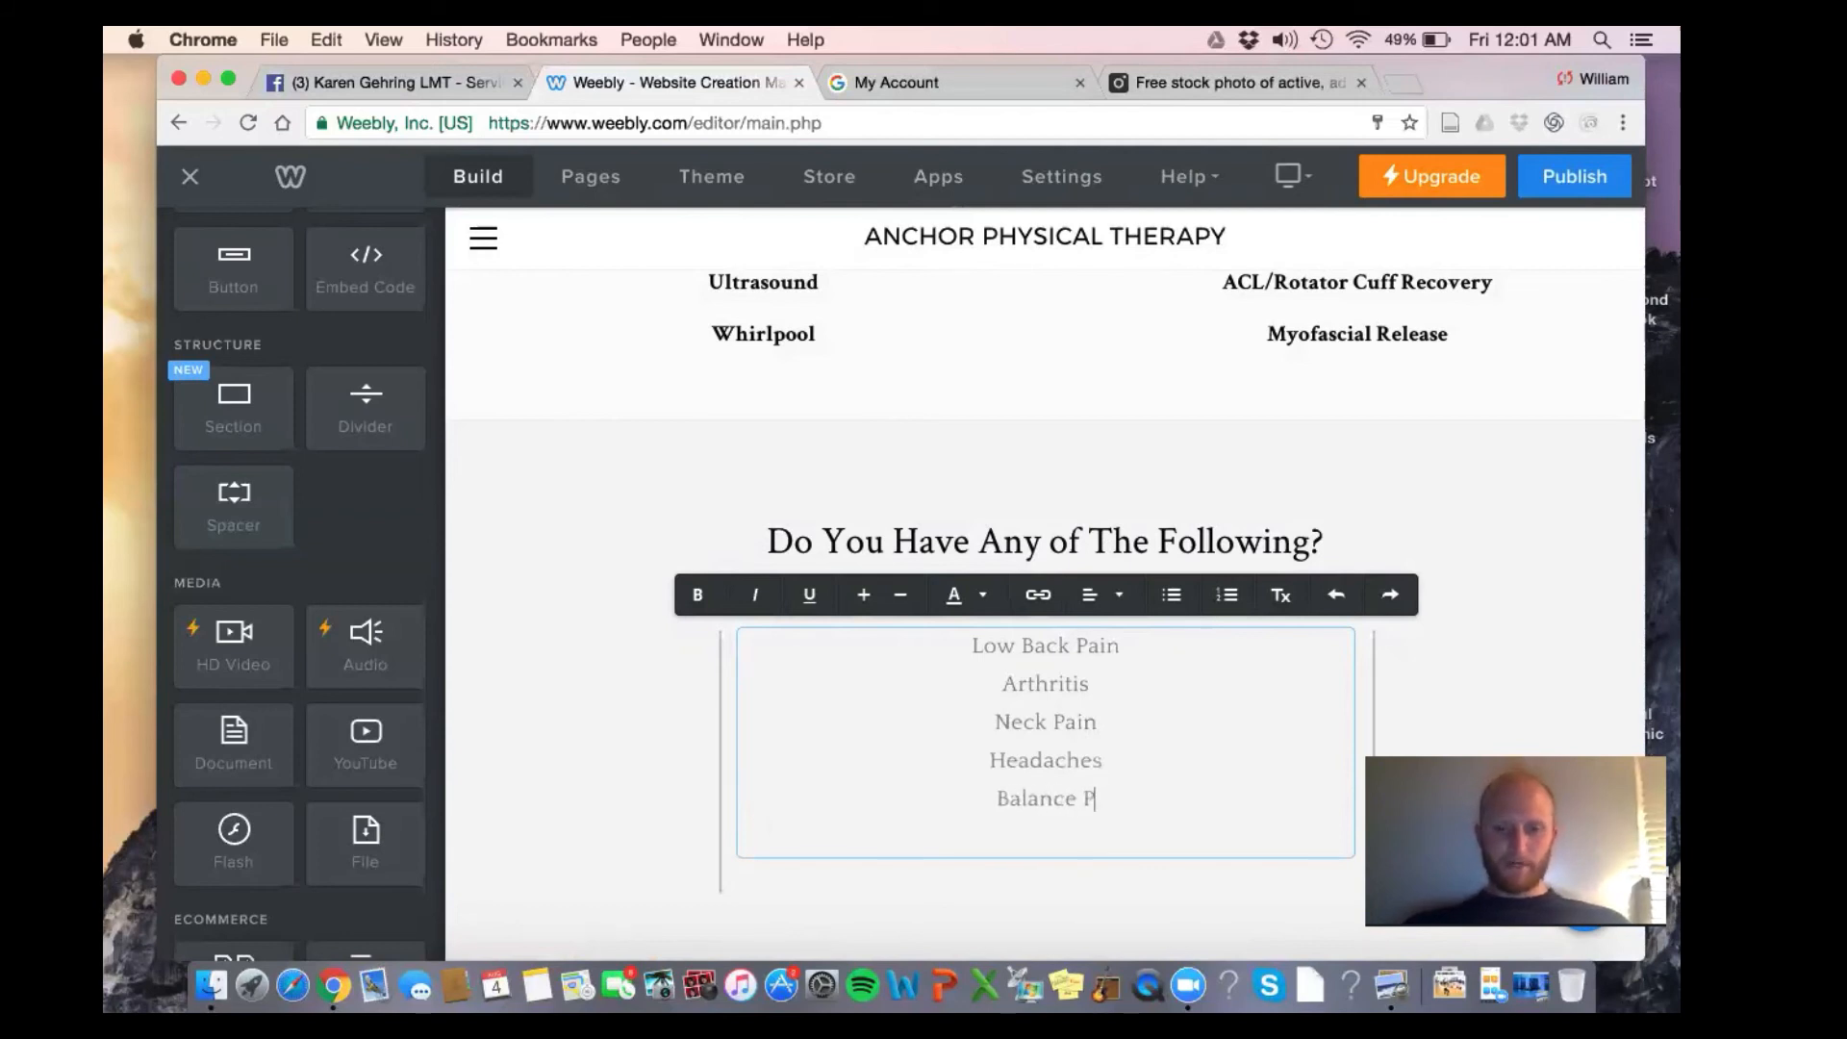
type("robl")
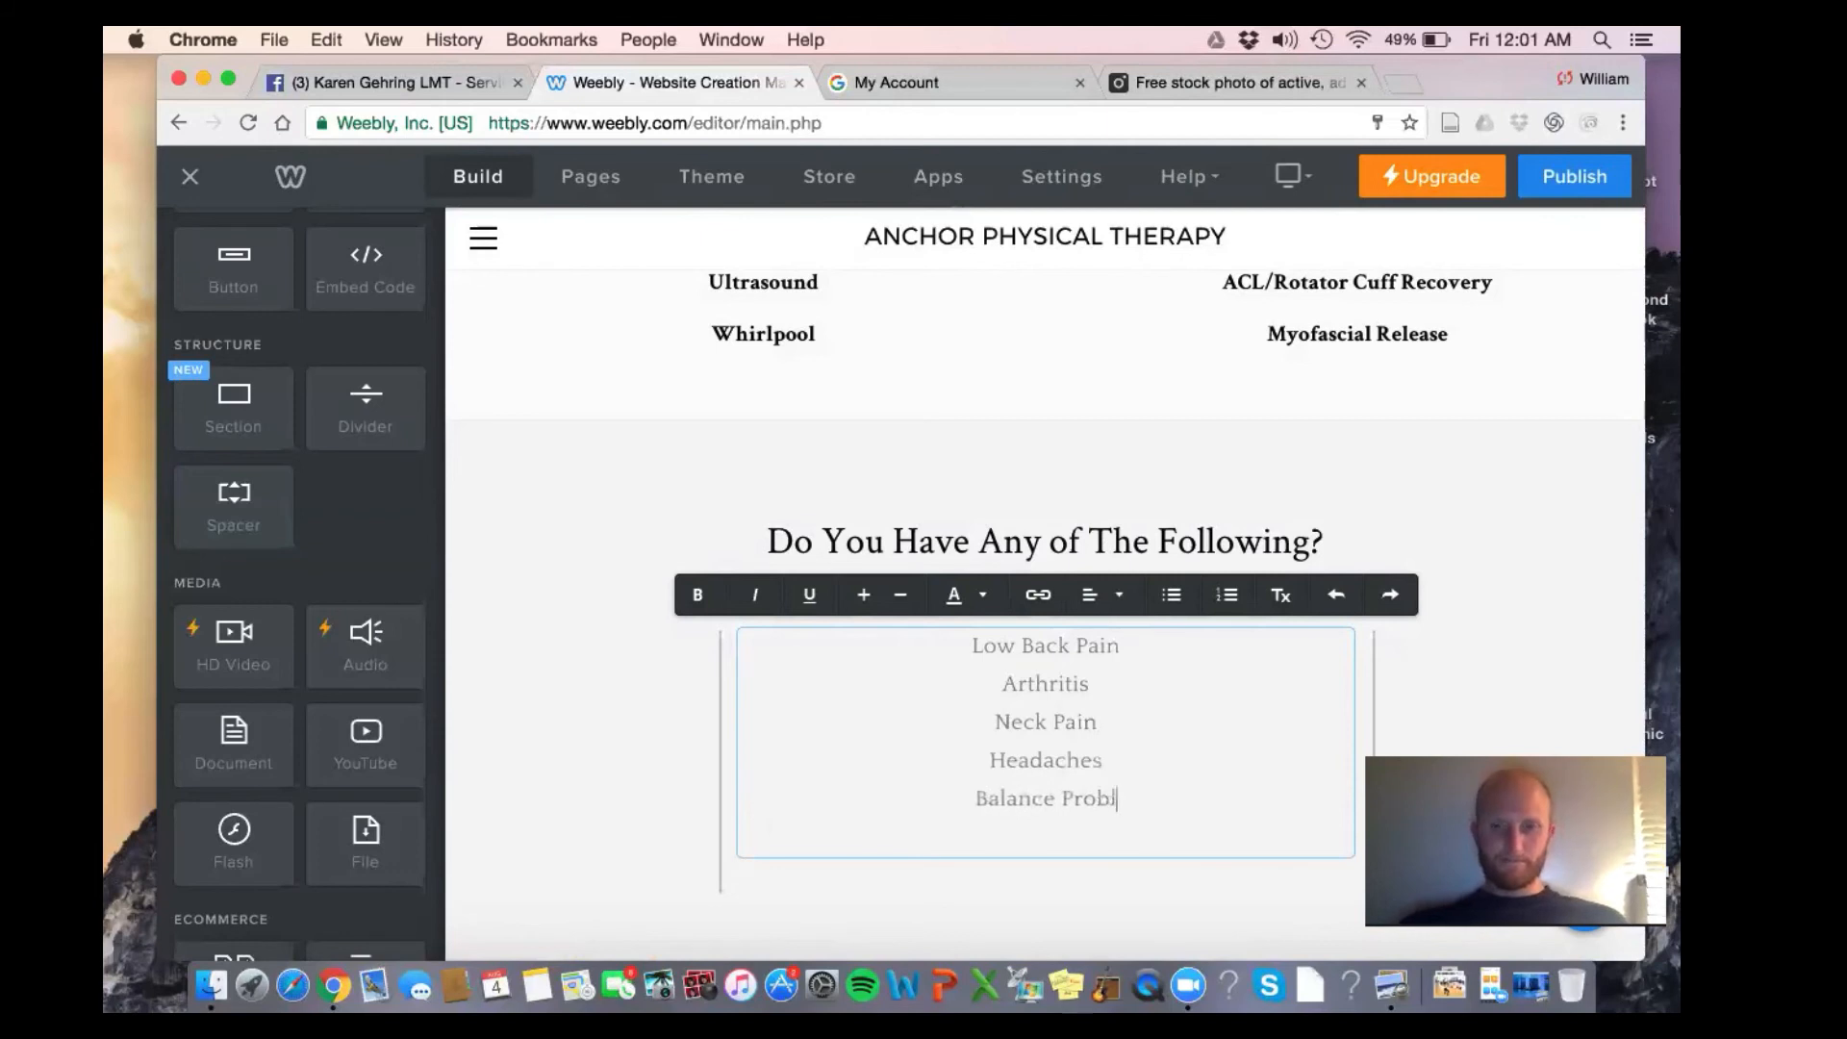
type("ems")
scroll(1068, 544, "down", 4)
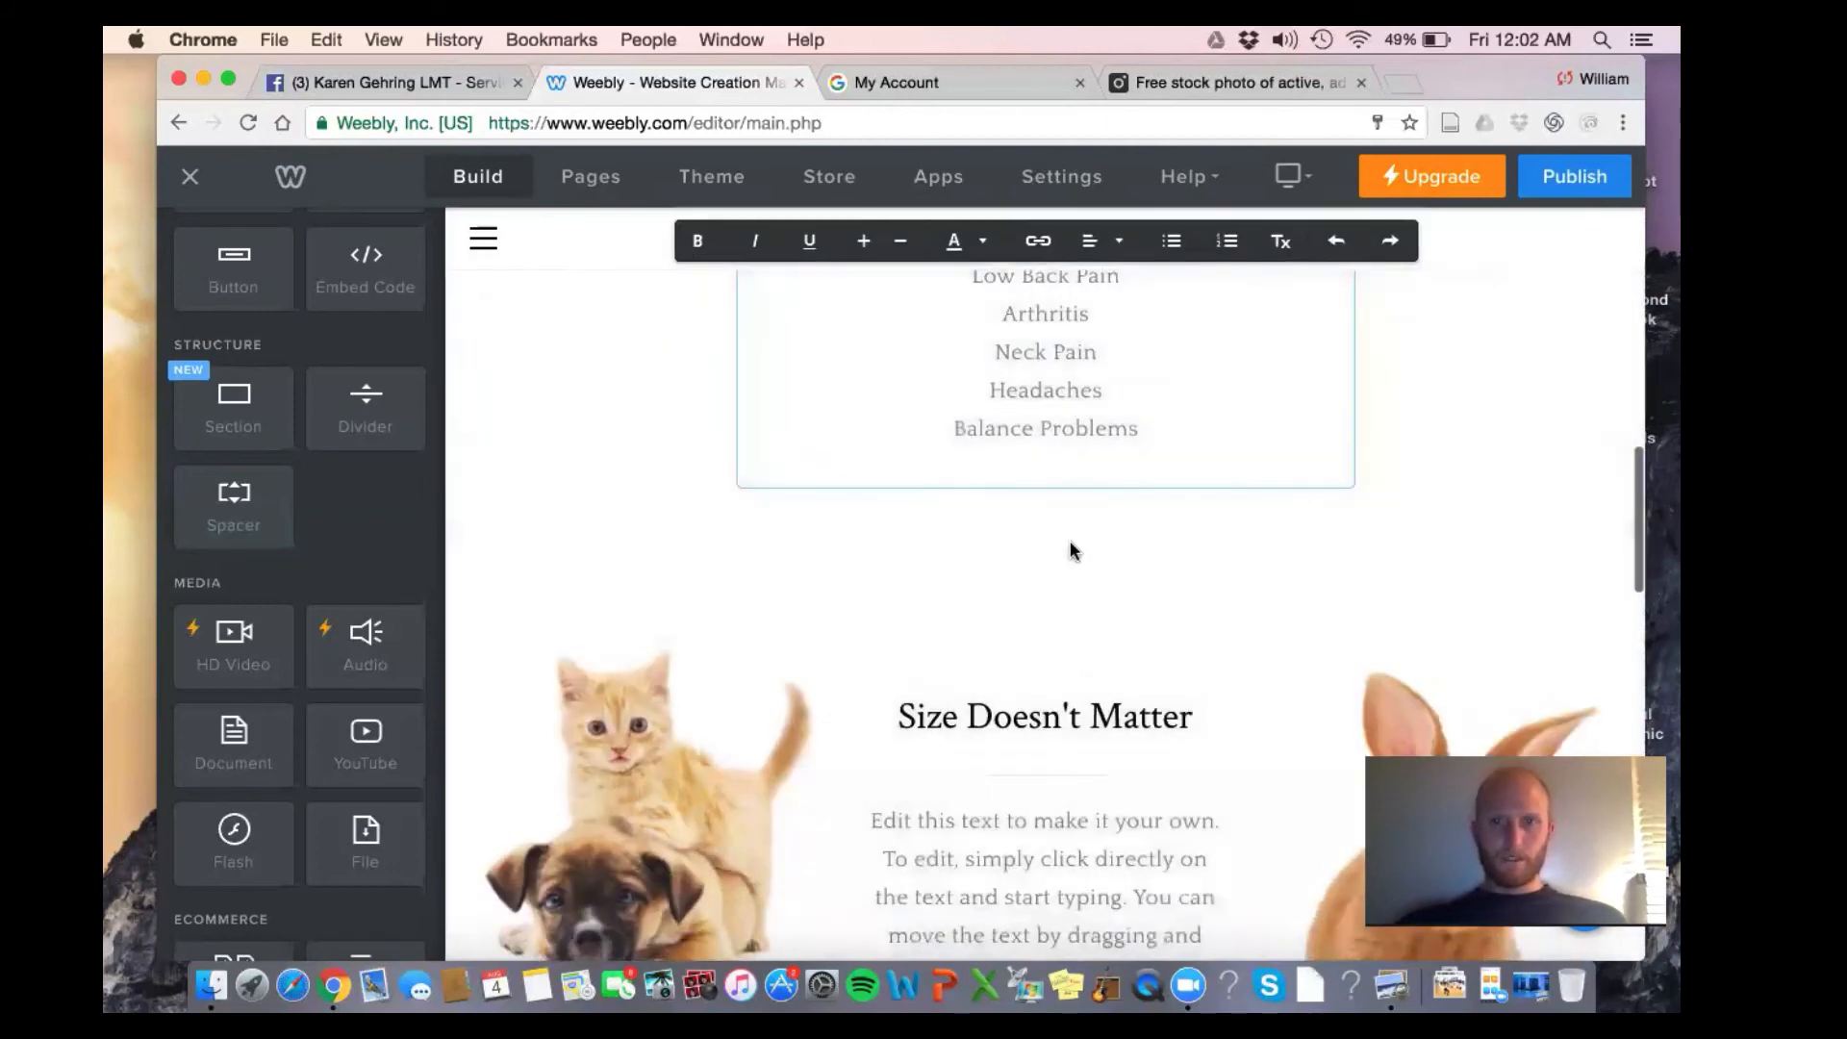
Add a new title below the conditions list and type 'We Solve Problems At Anchor P…' into it
scroll(362, 362, "up", 5)
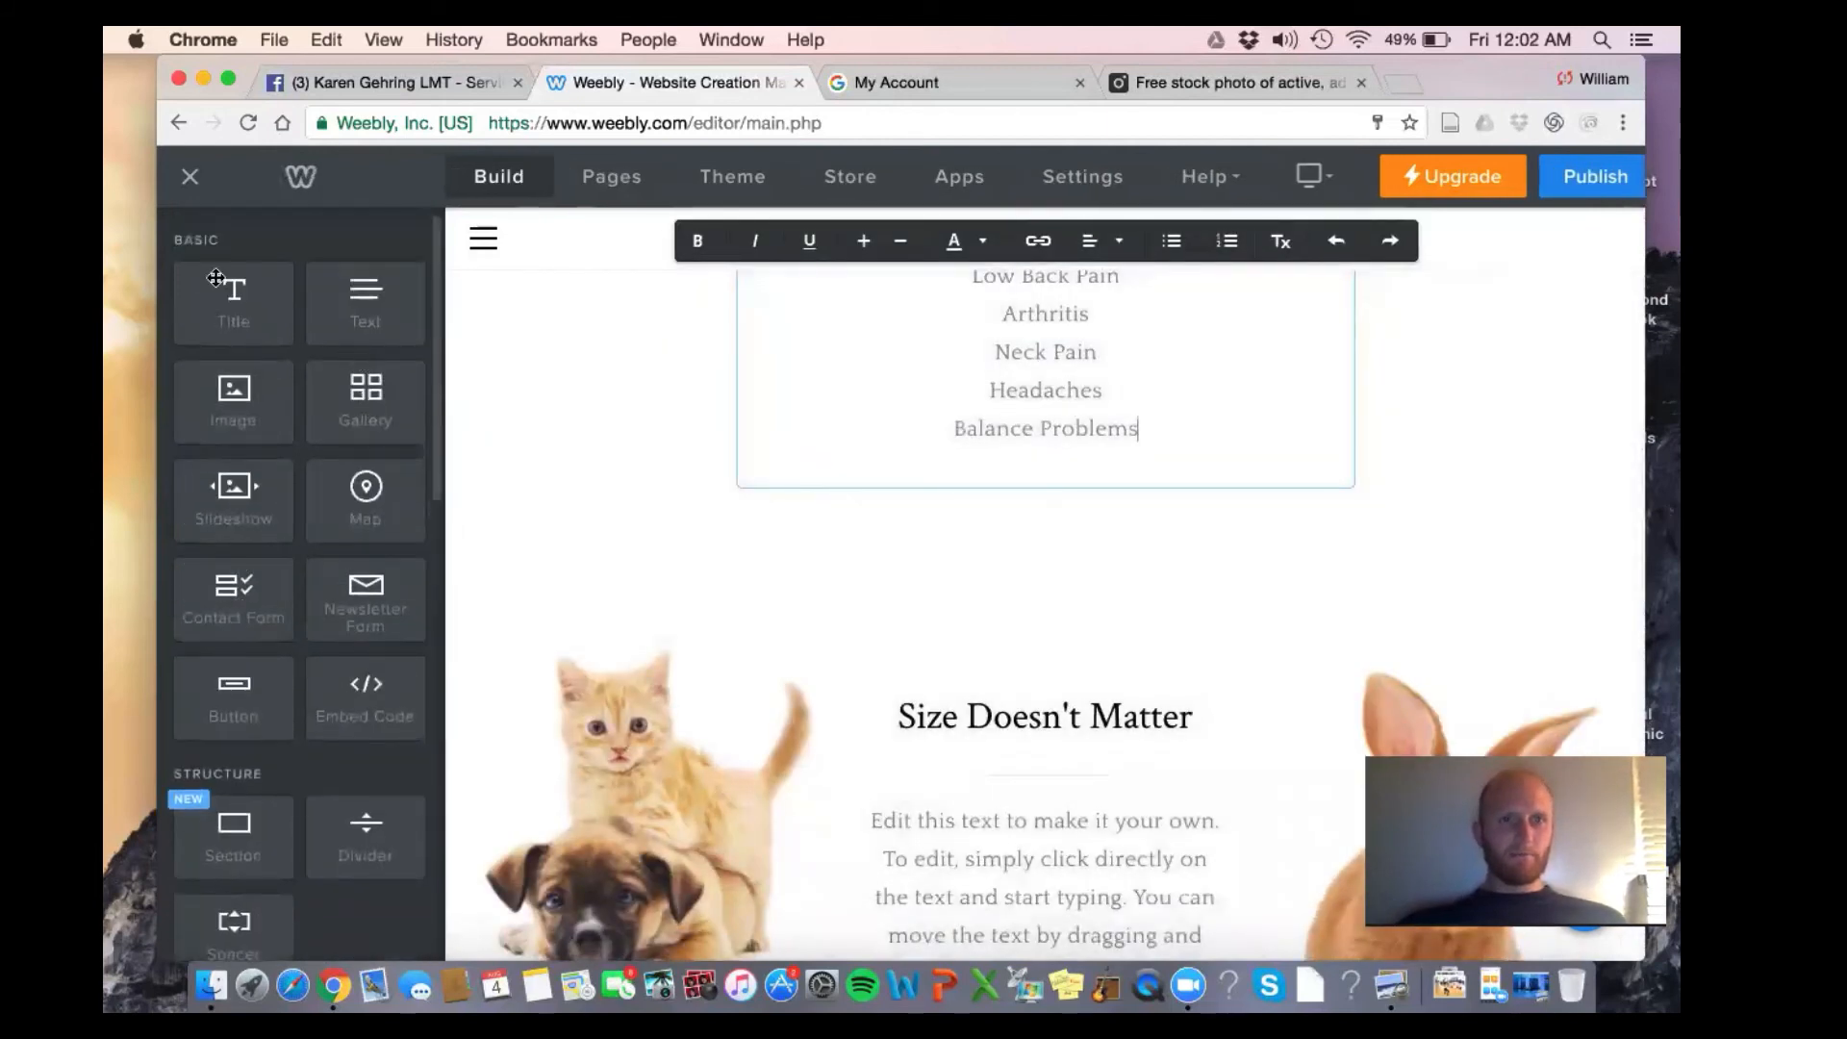
left_click_drag(230, 301, 1028, 500)
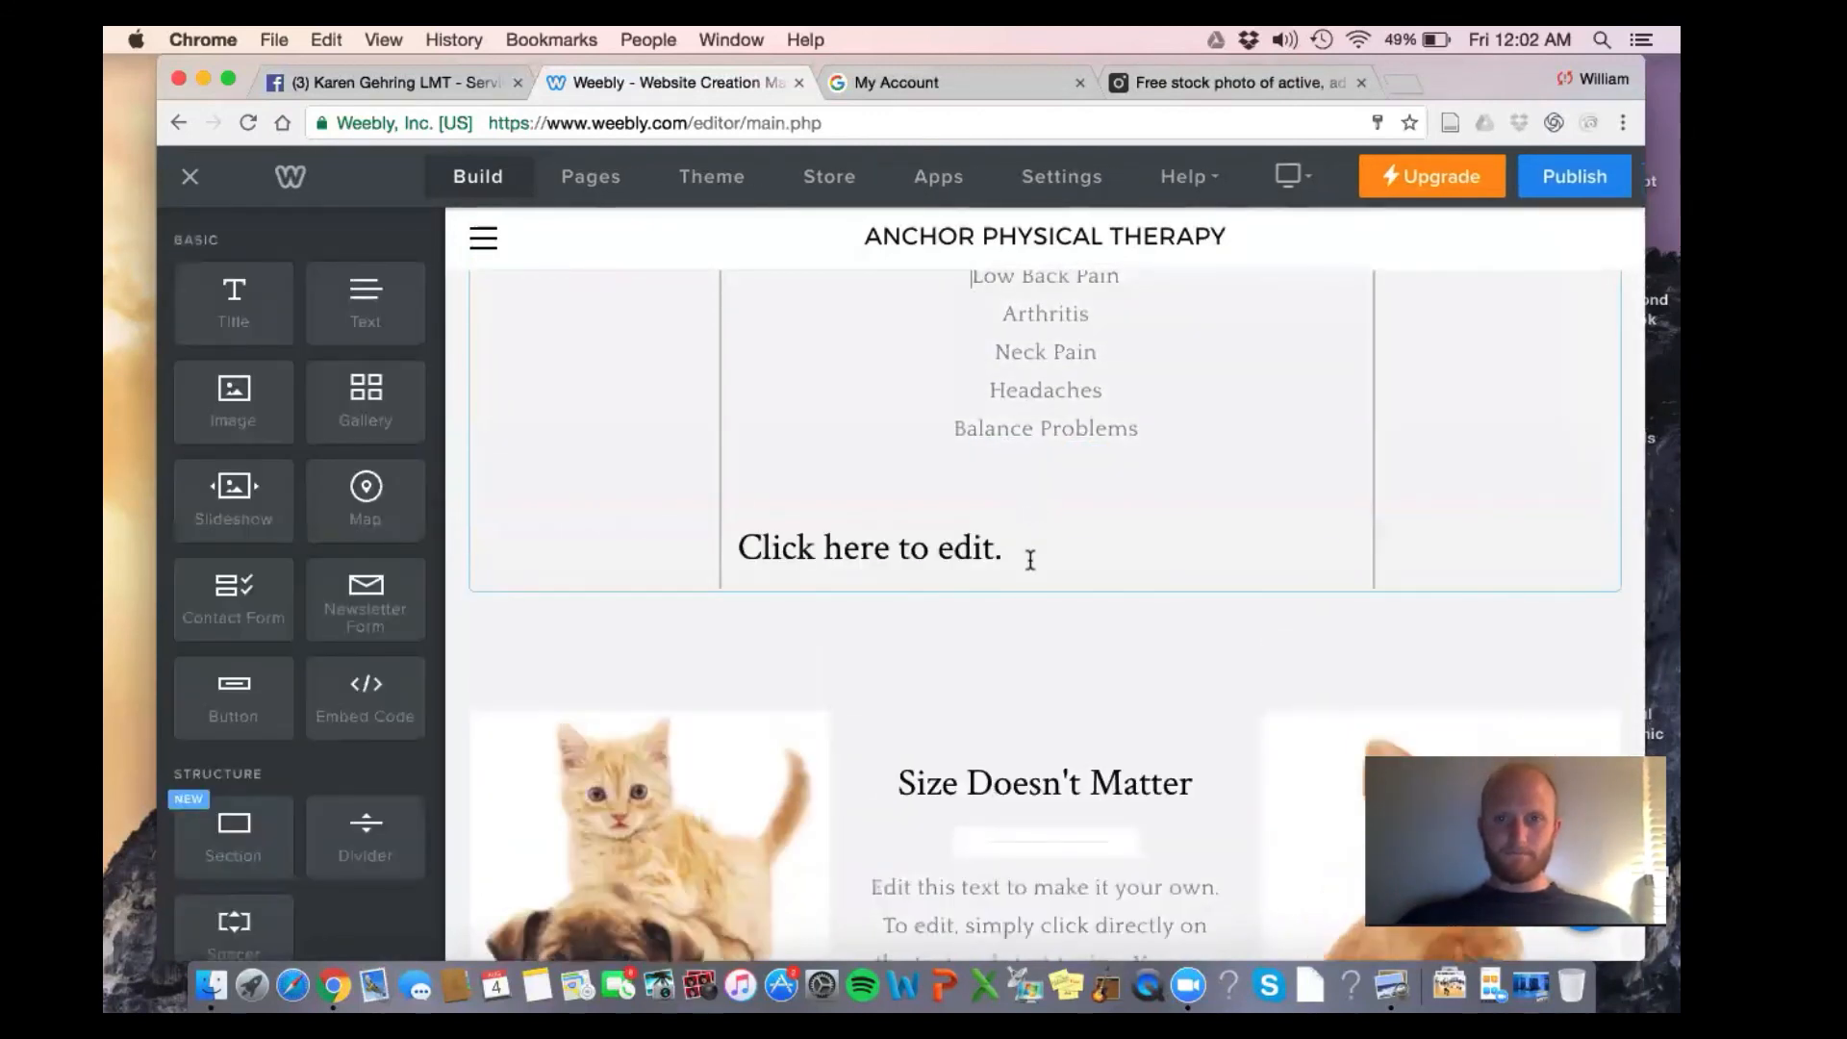
left_click(1027, 561)
type("WE")
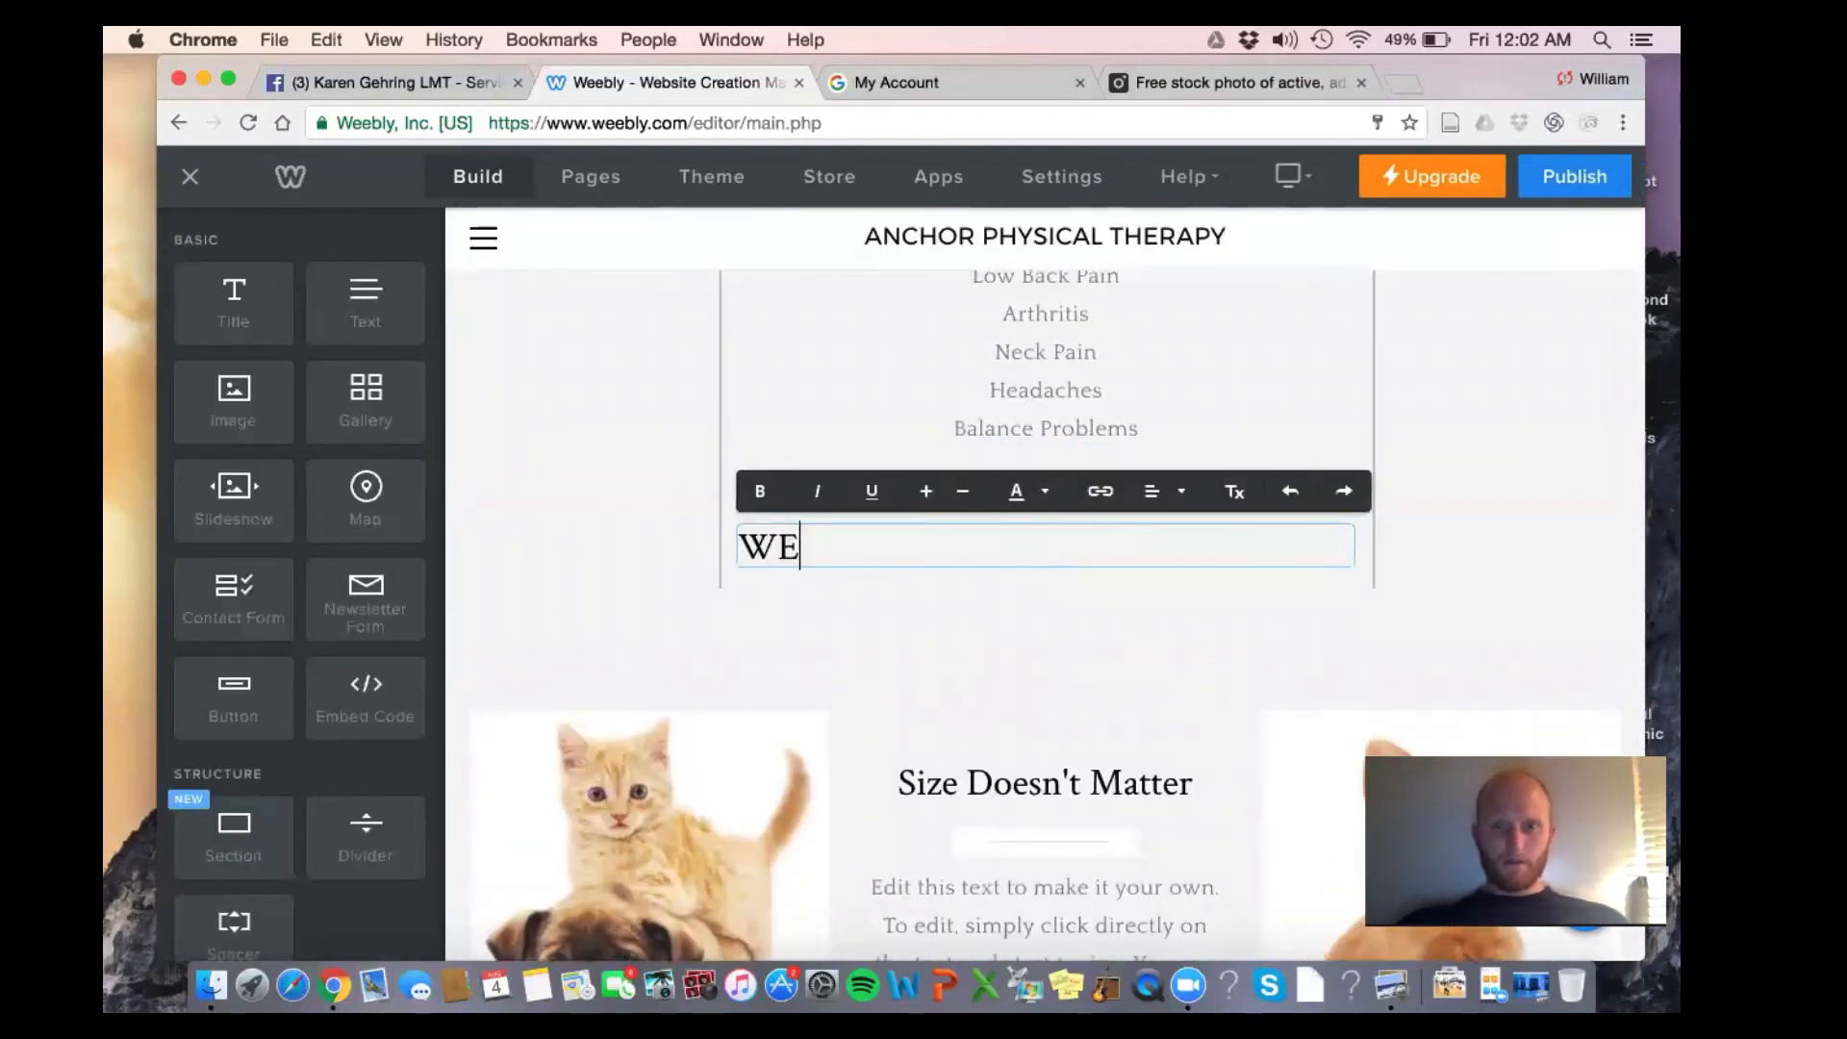
type("e H")
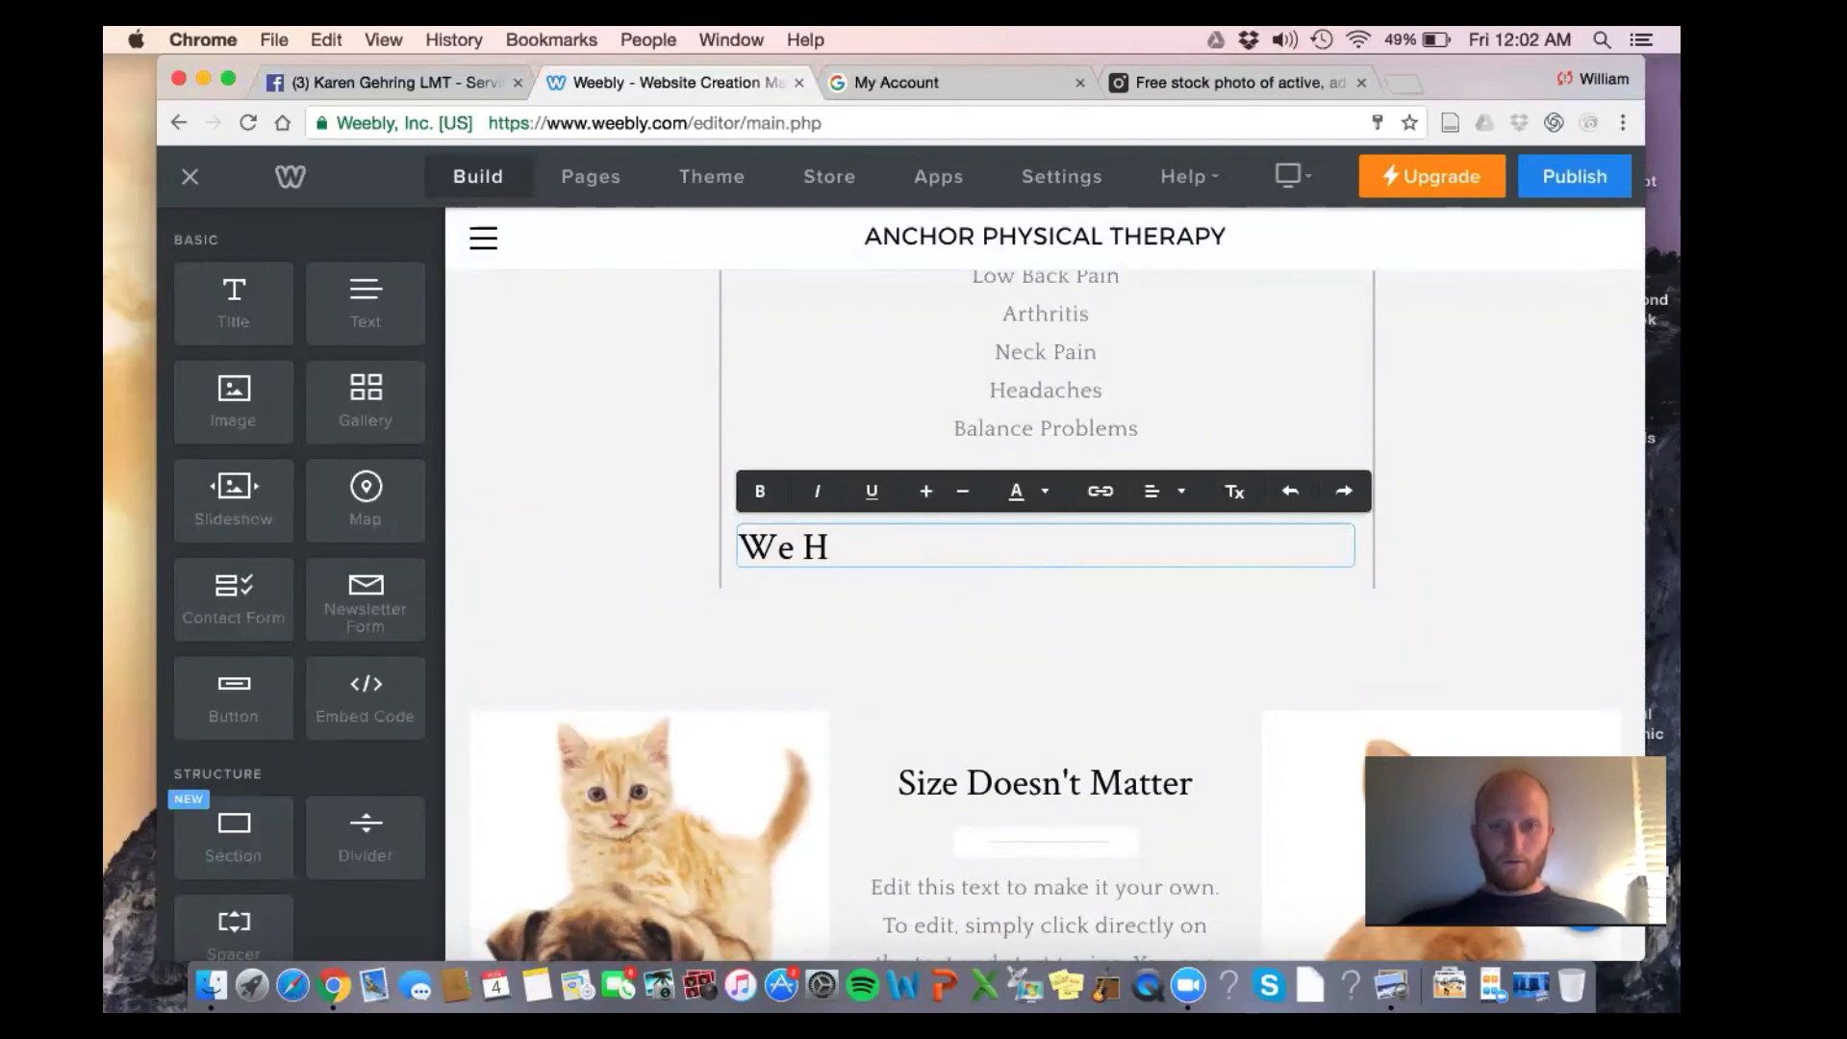
key("BackSpace")
type("Solve")
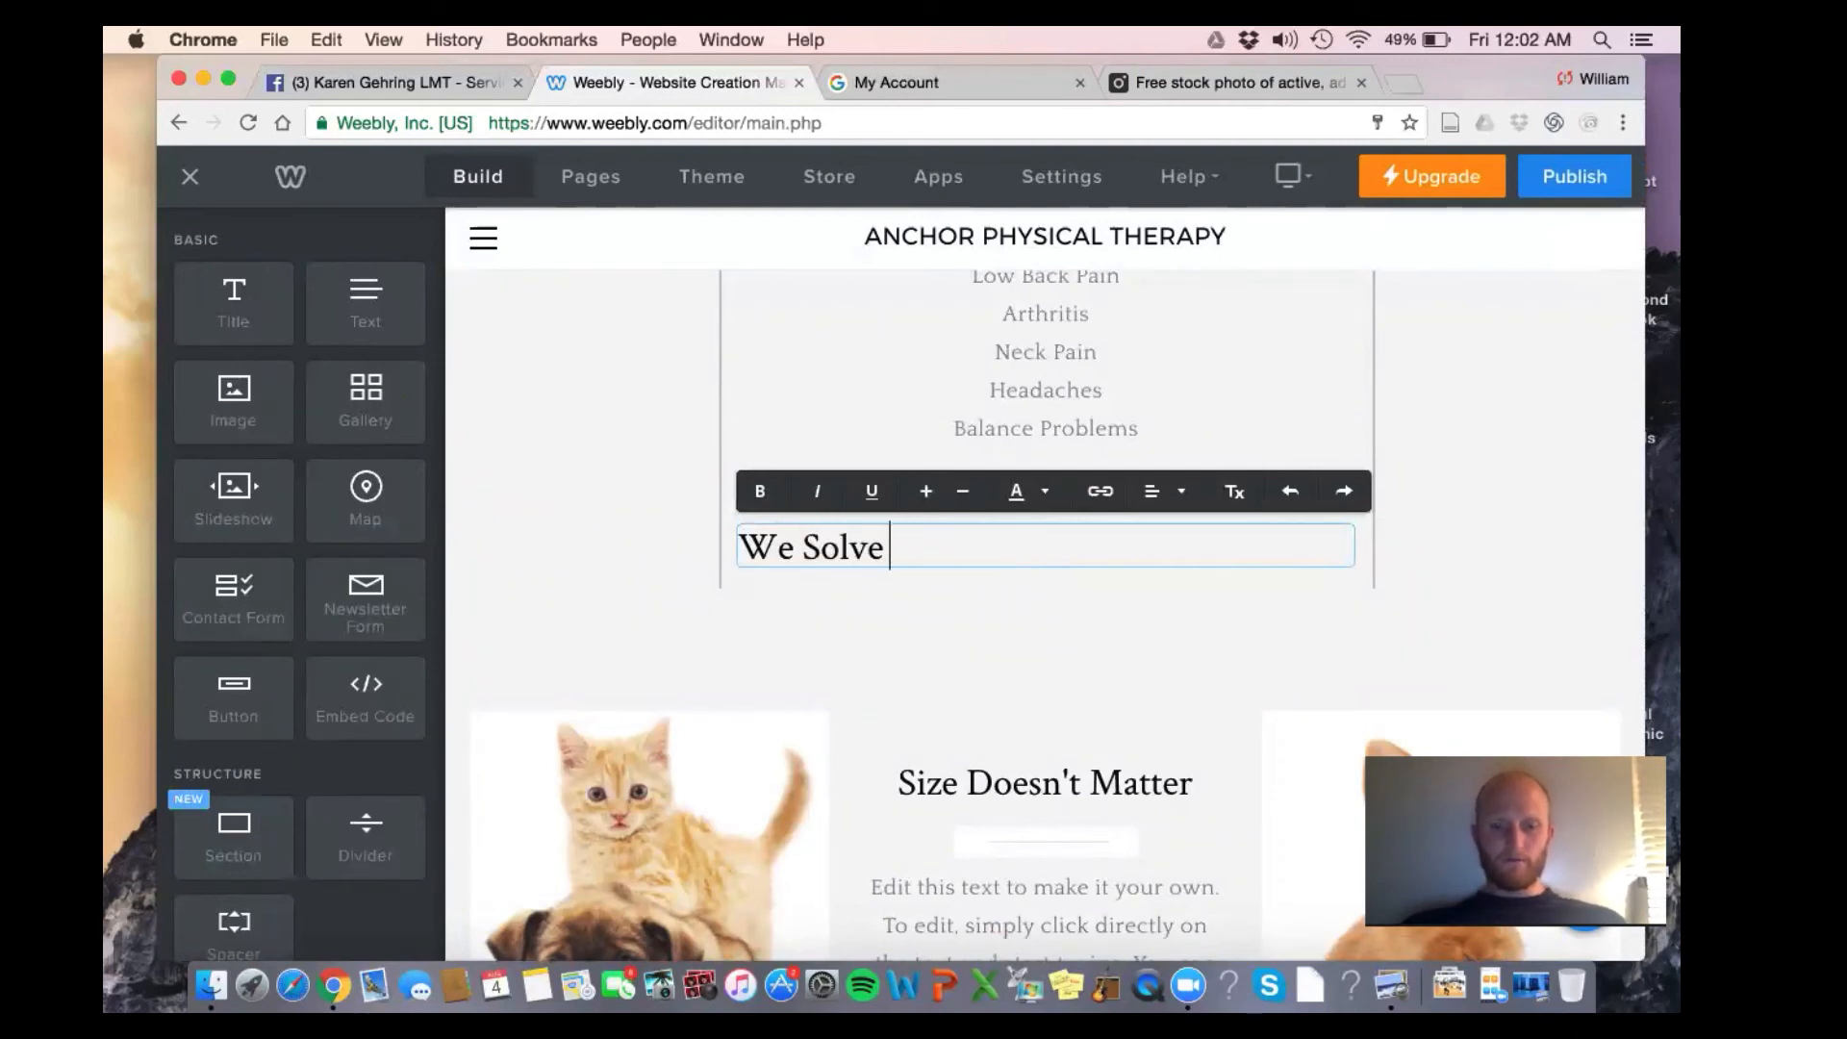
type(" Problems AT")
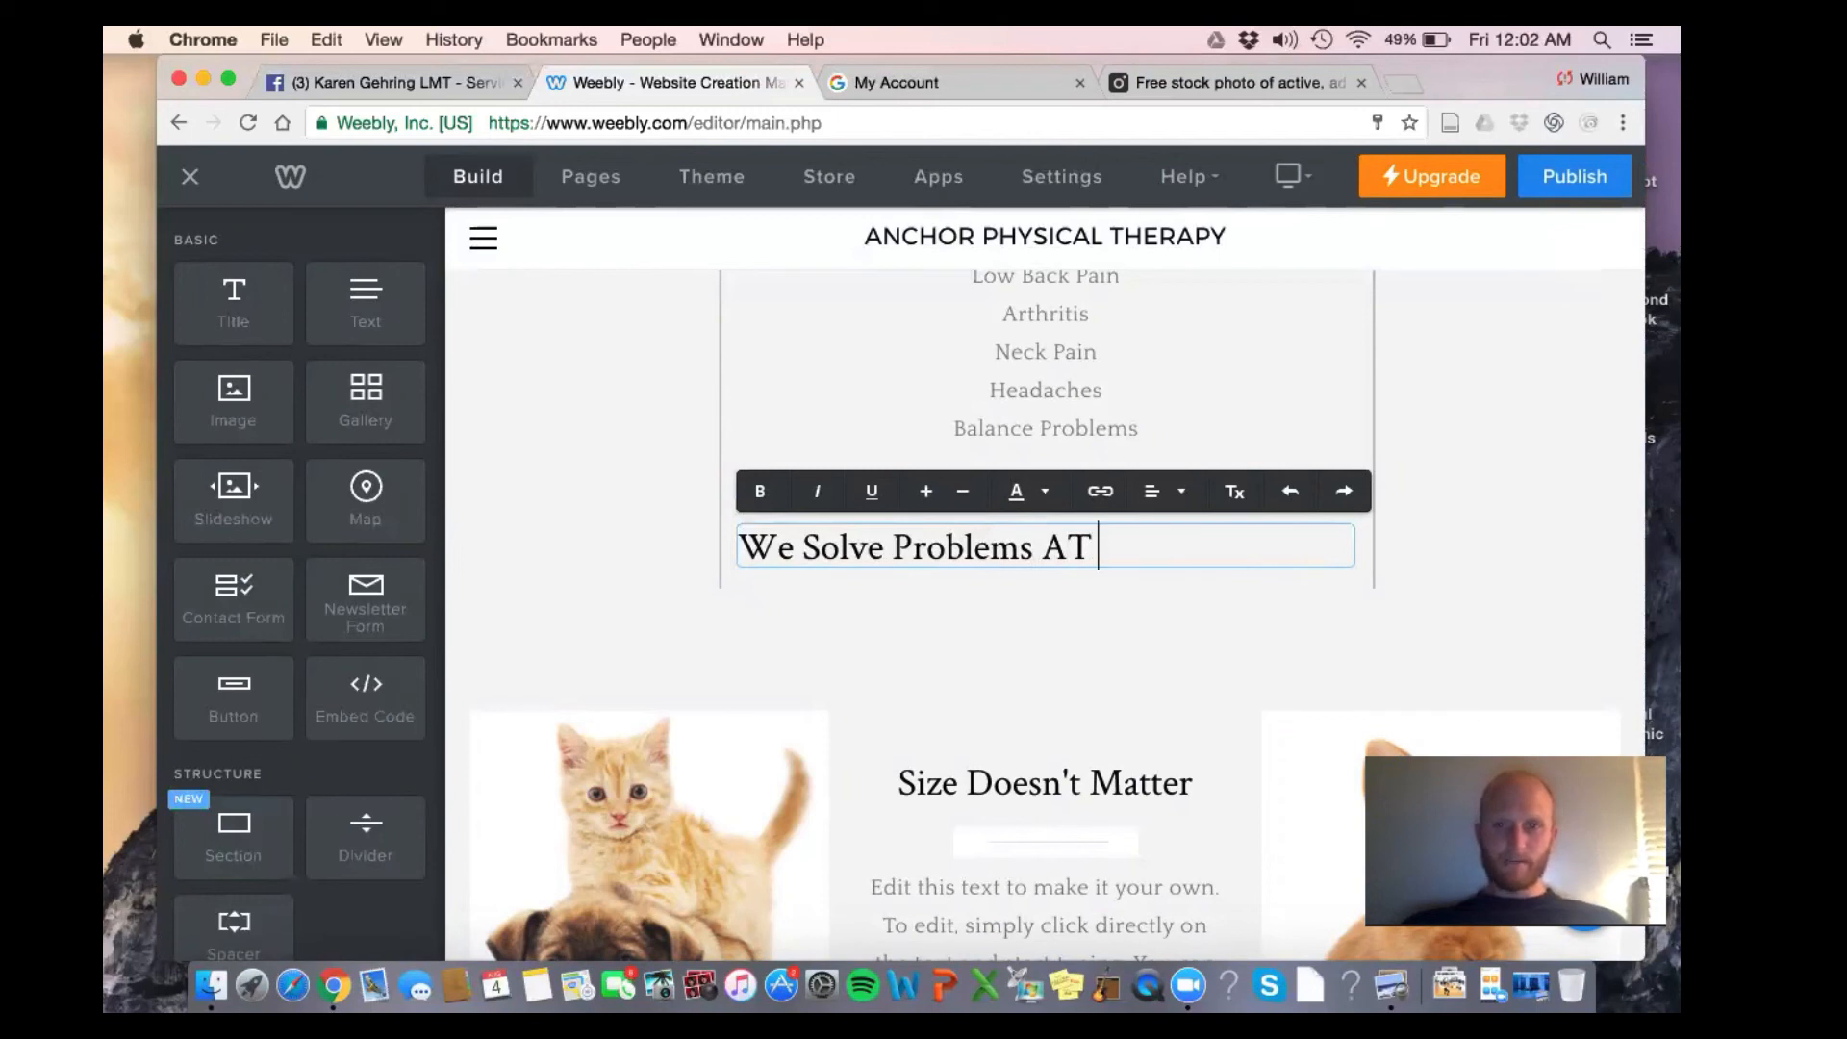
type(" Anchor P")
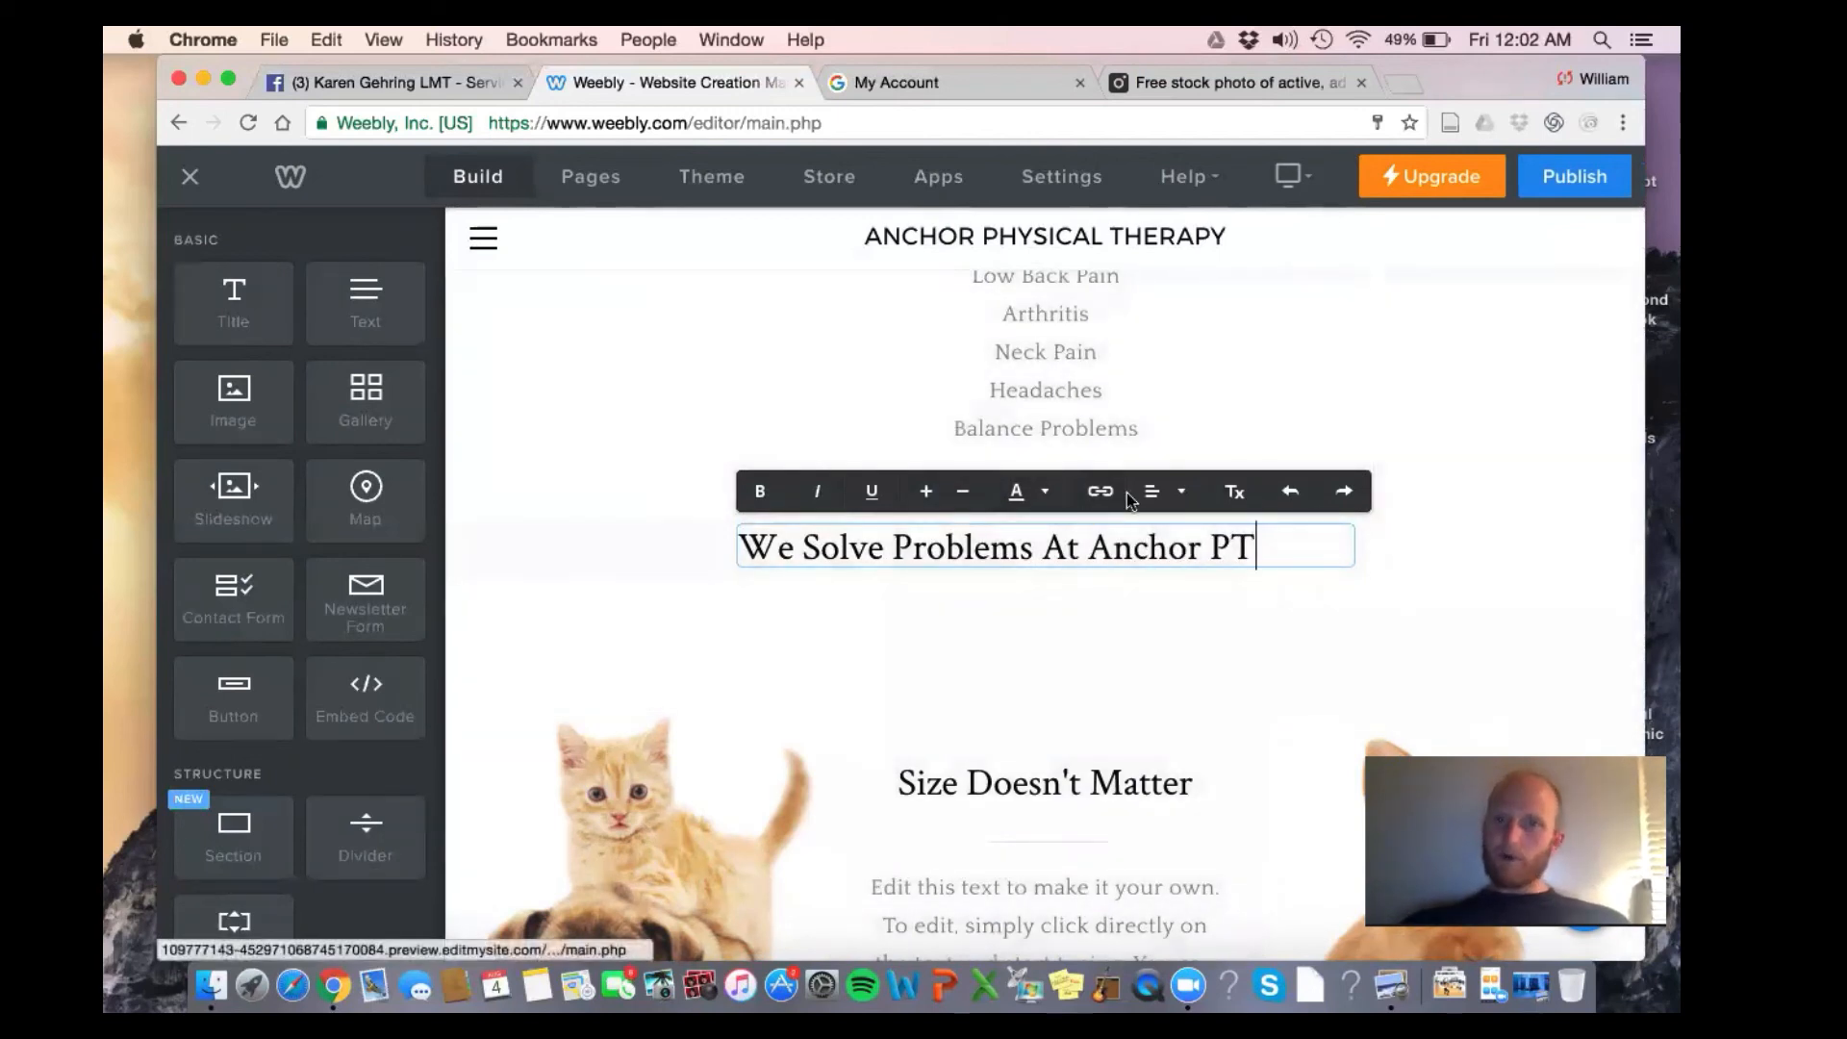
Centre, bold and enlarge the heading, and insert 'Your' before Problems
left_click(1166, 491)
left_click(1167, 573)
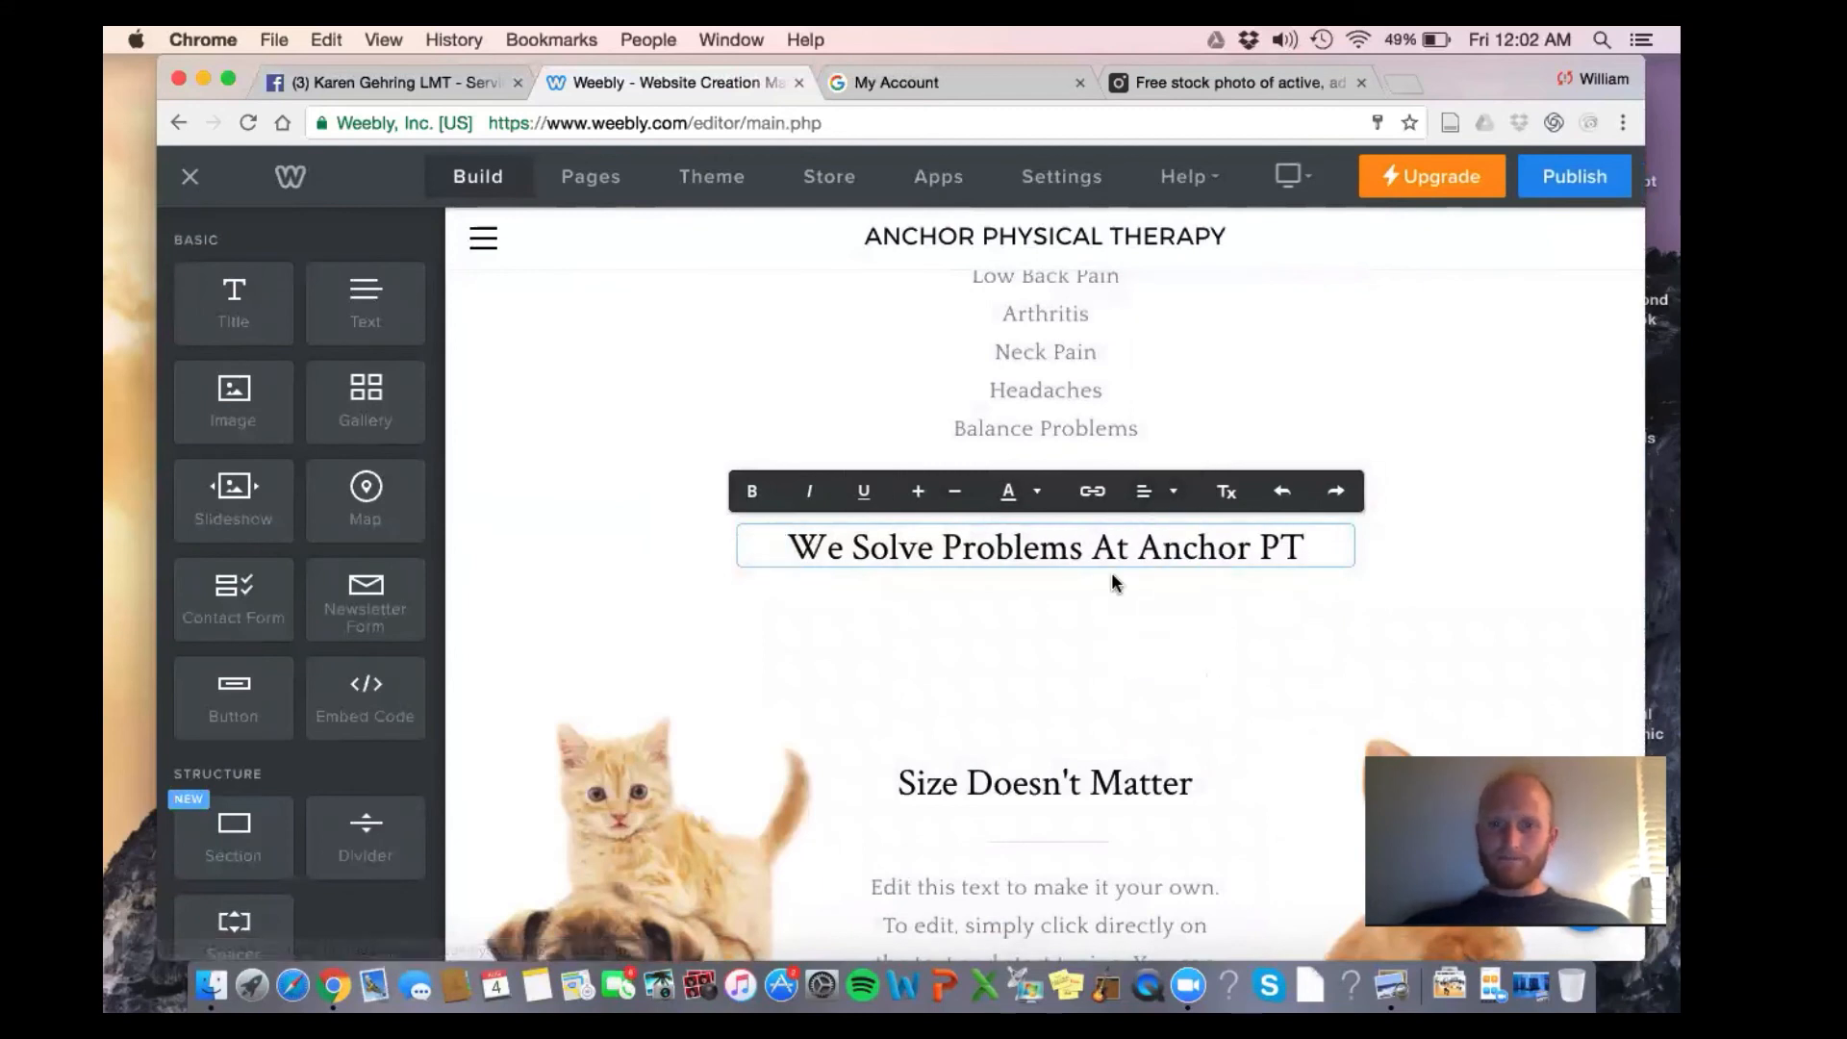
triple_click(962, 546)
left_click(752, 492)
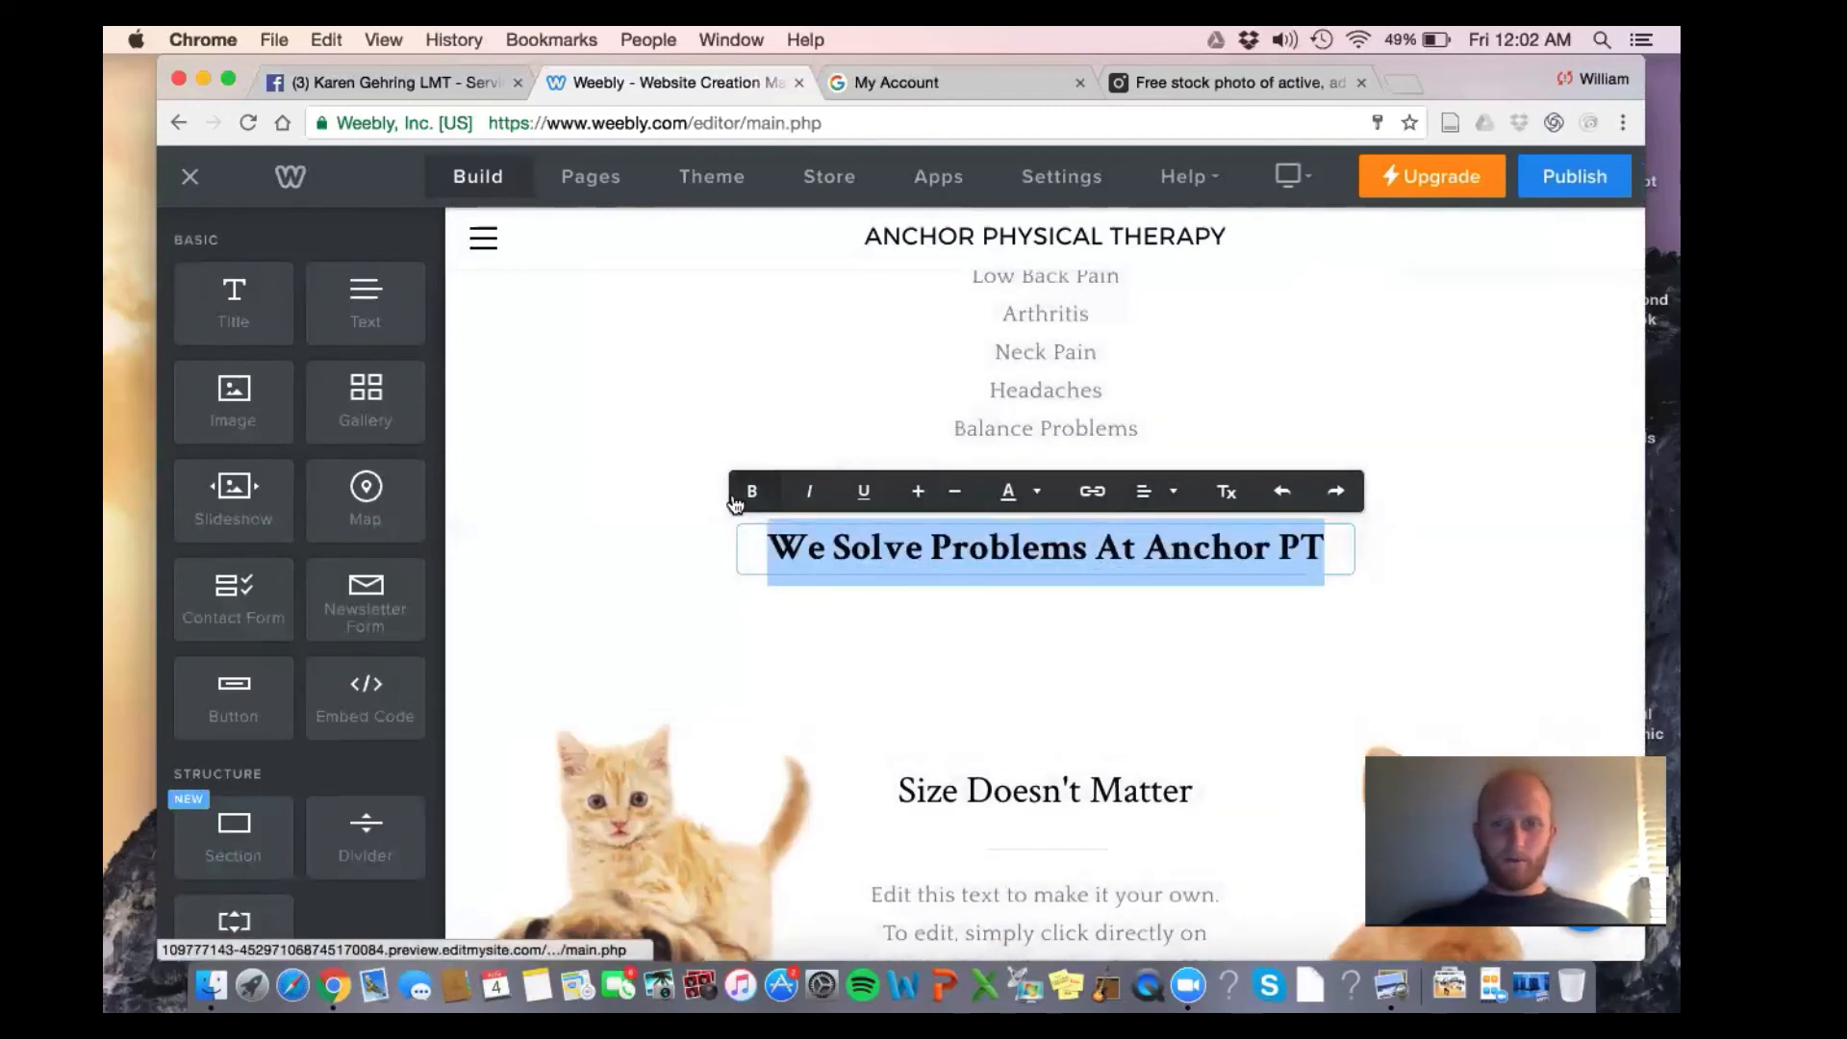
left_click(919, 493)
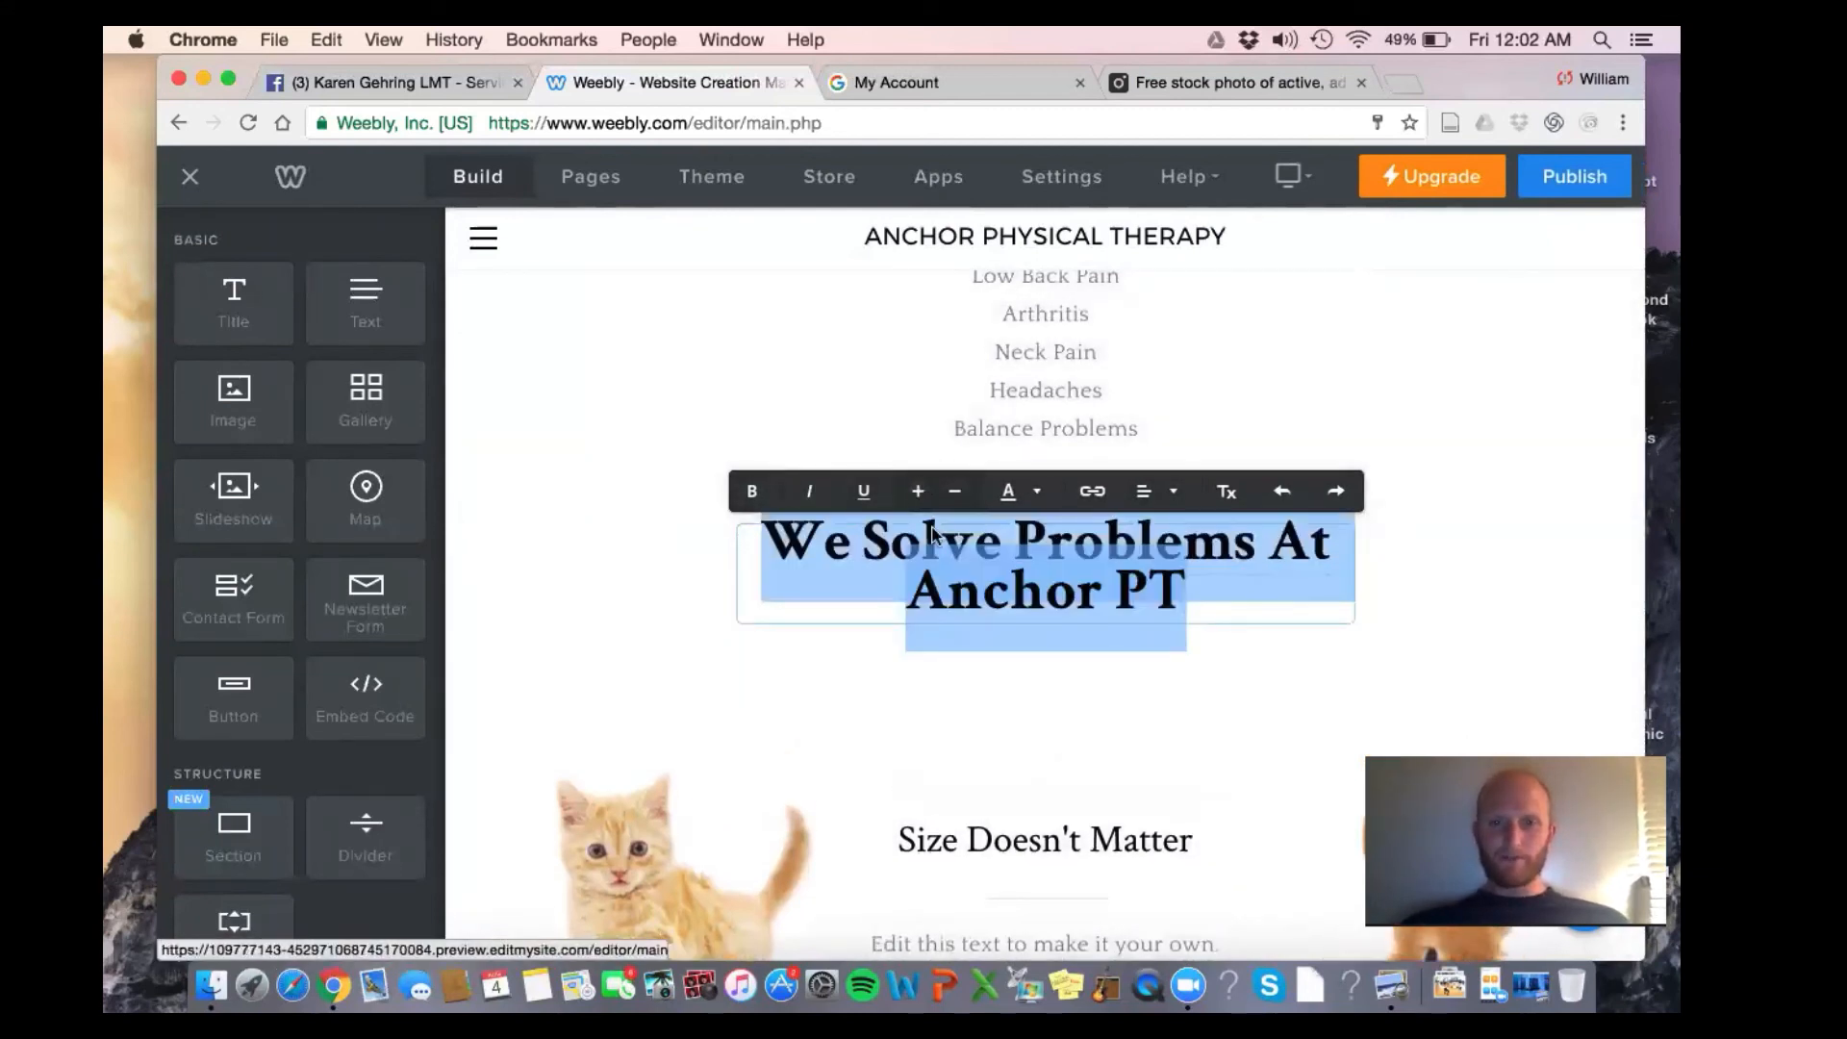
left_click(967, 727)
scroll(1453, 462, "down", 1)
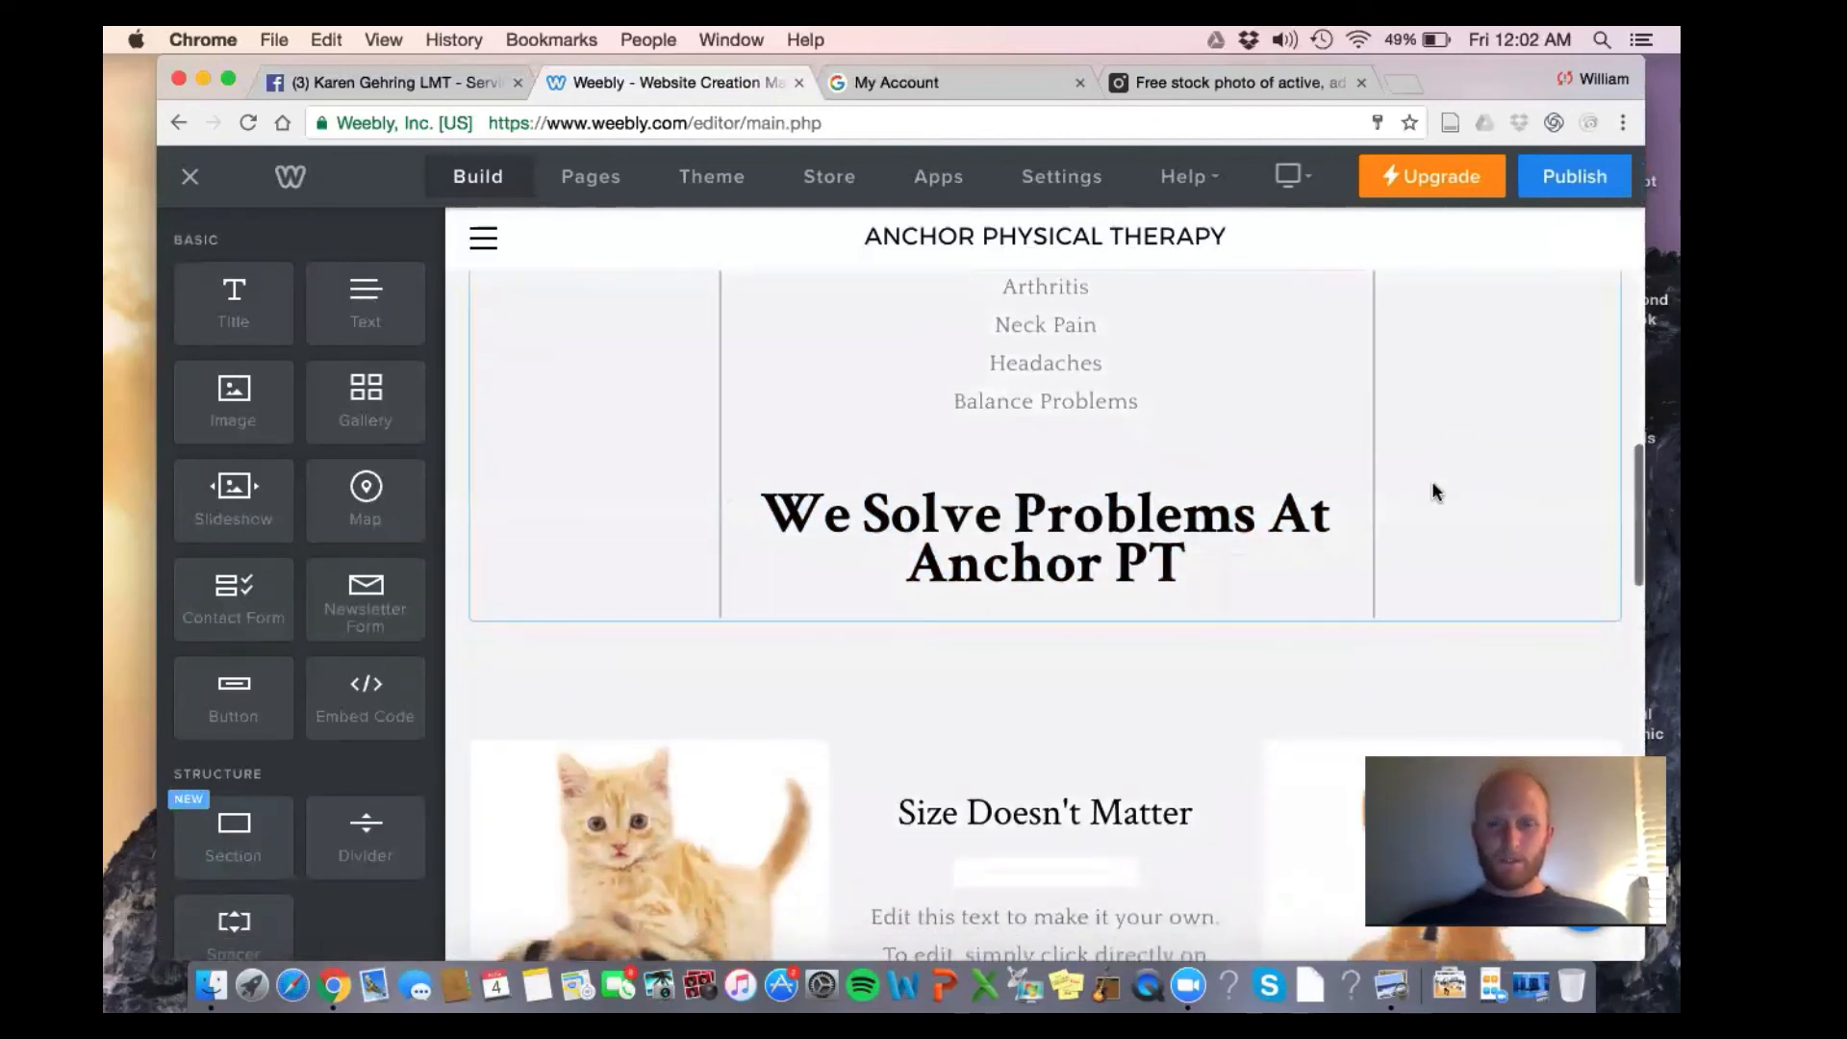
left_click(1020, 544)
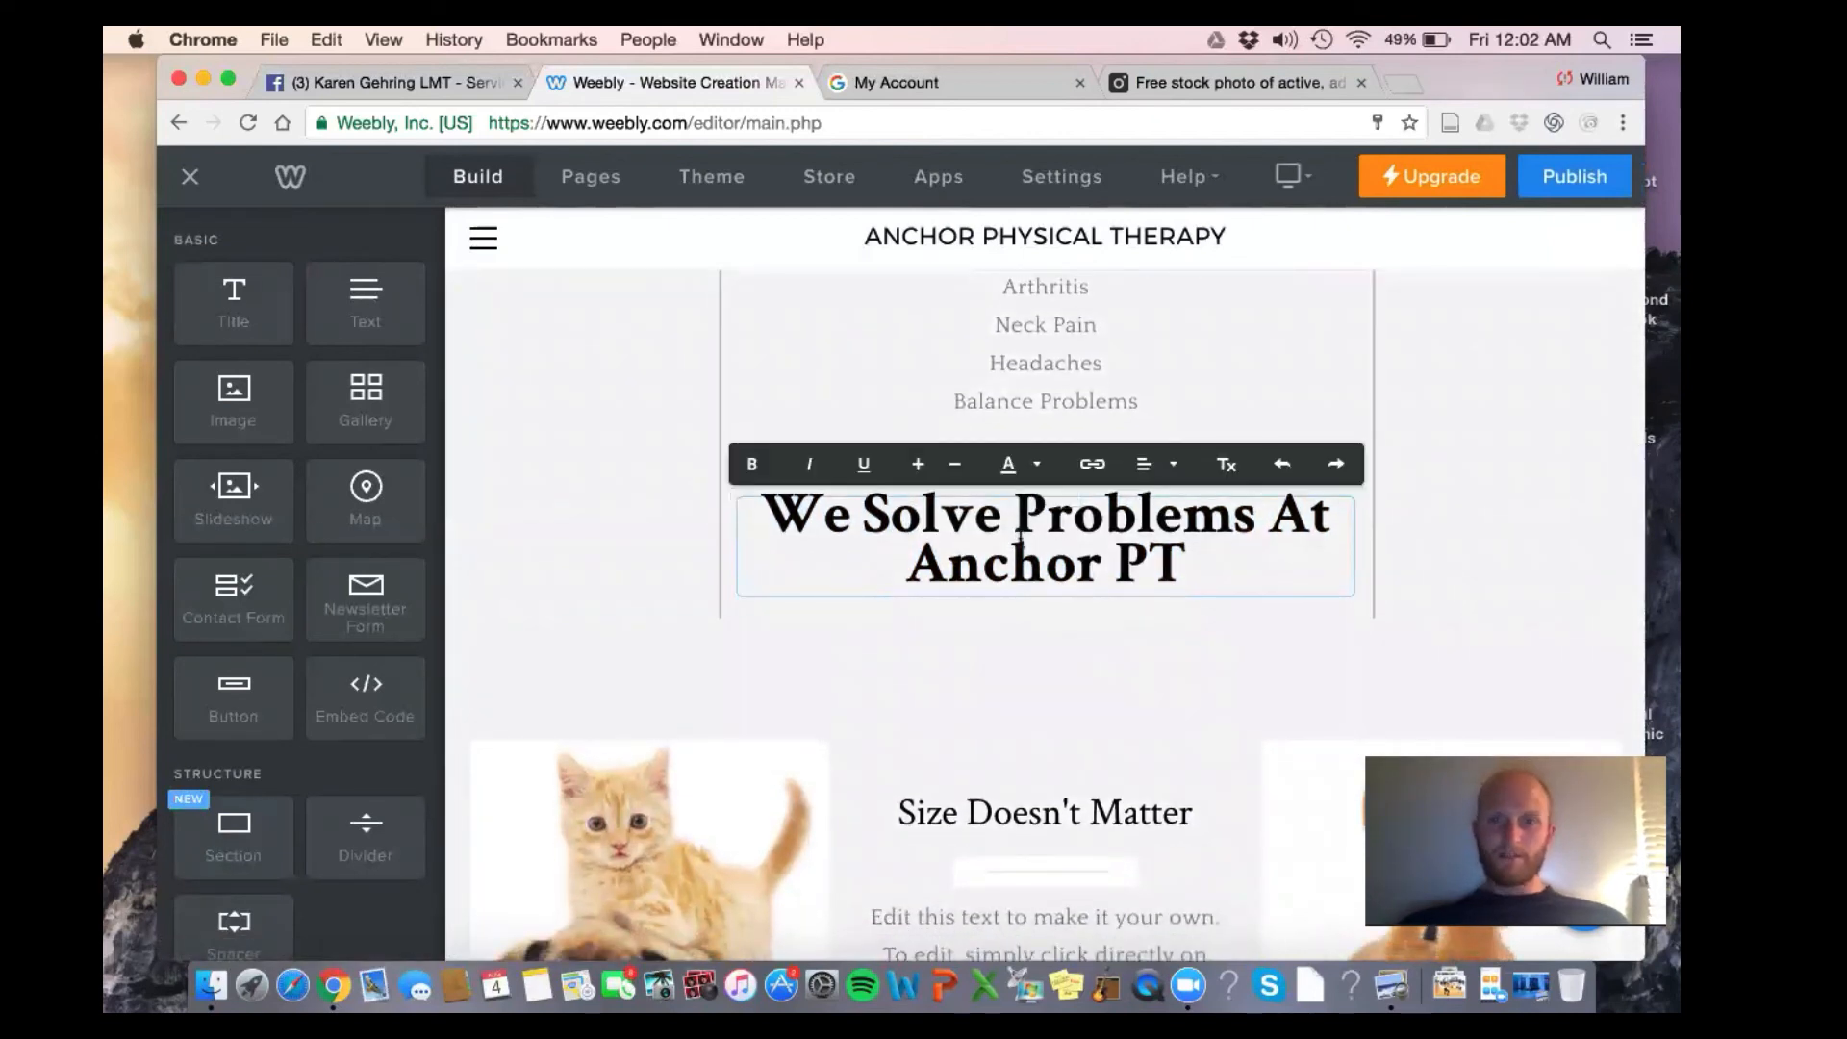
left_click(1016, 507)
type("Your")
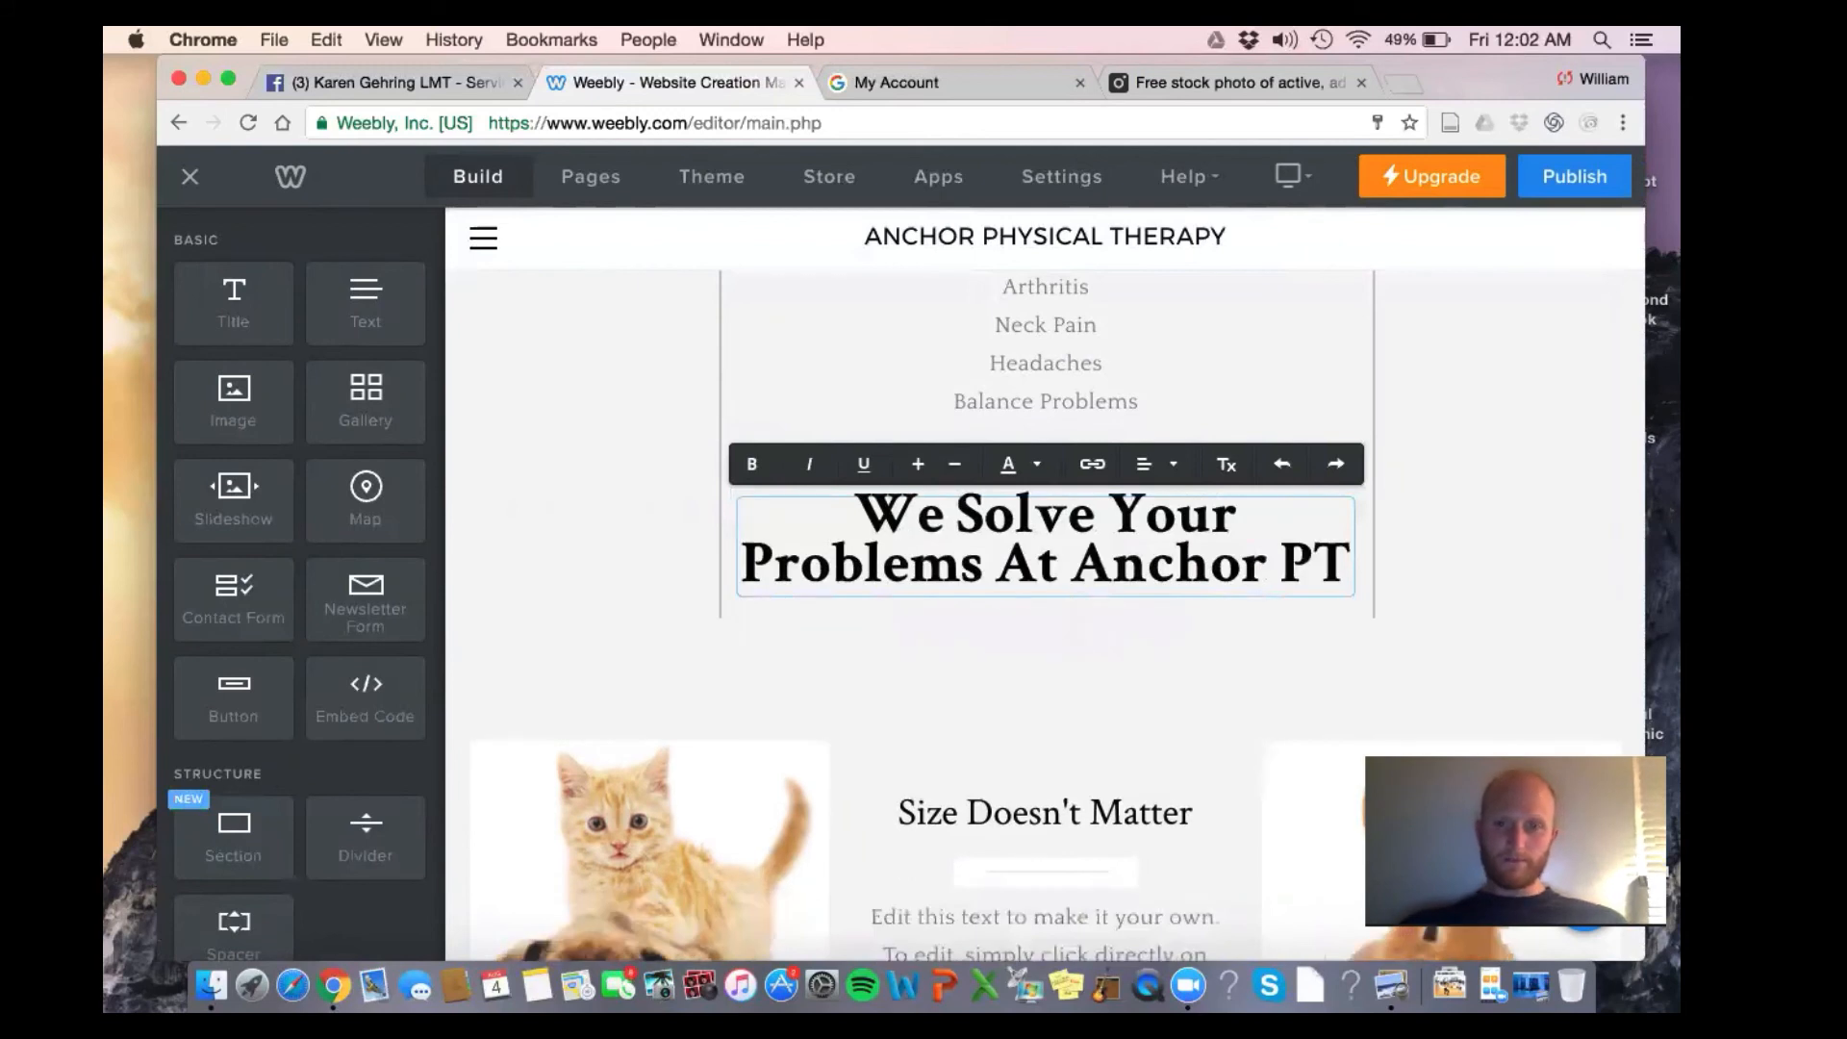
Colour the whole heading blue (#123ed3)
left_click(1070, 645)
triple_click(1205, 569)
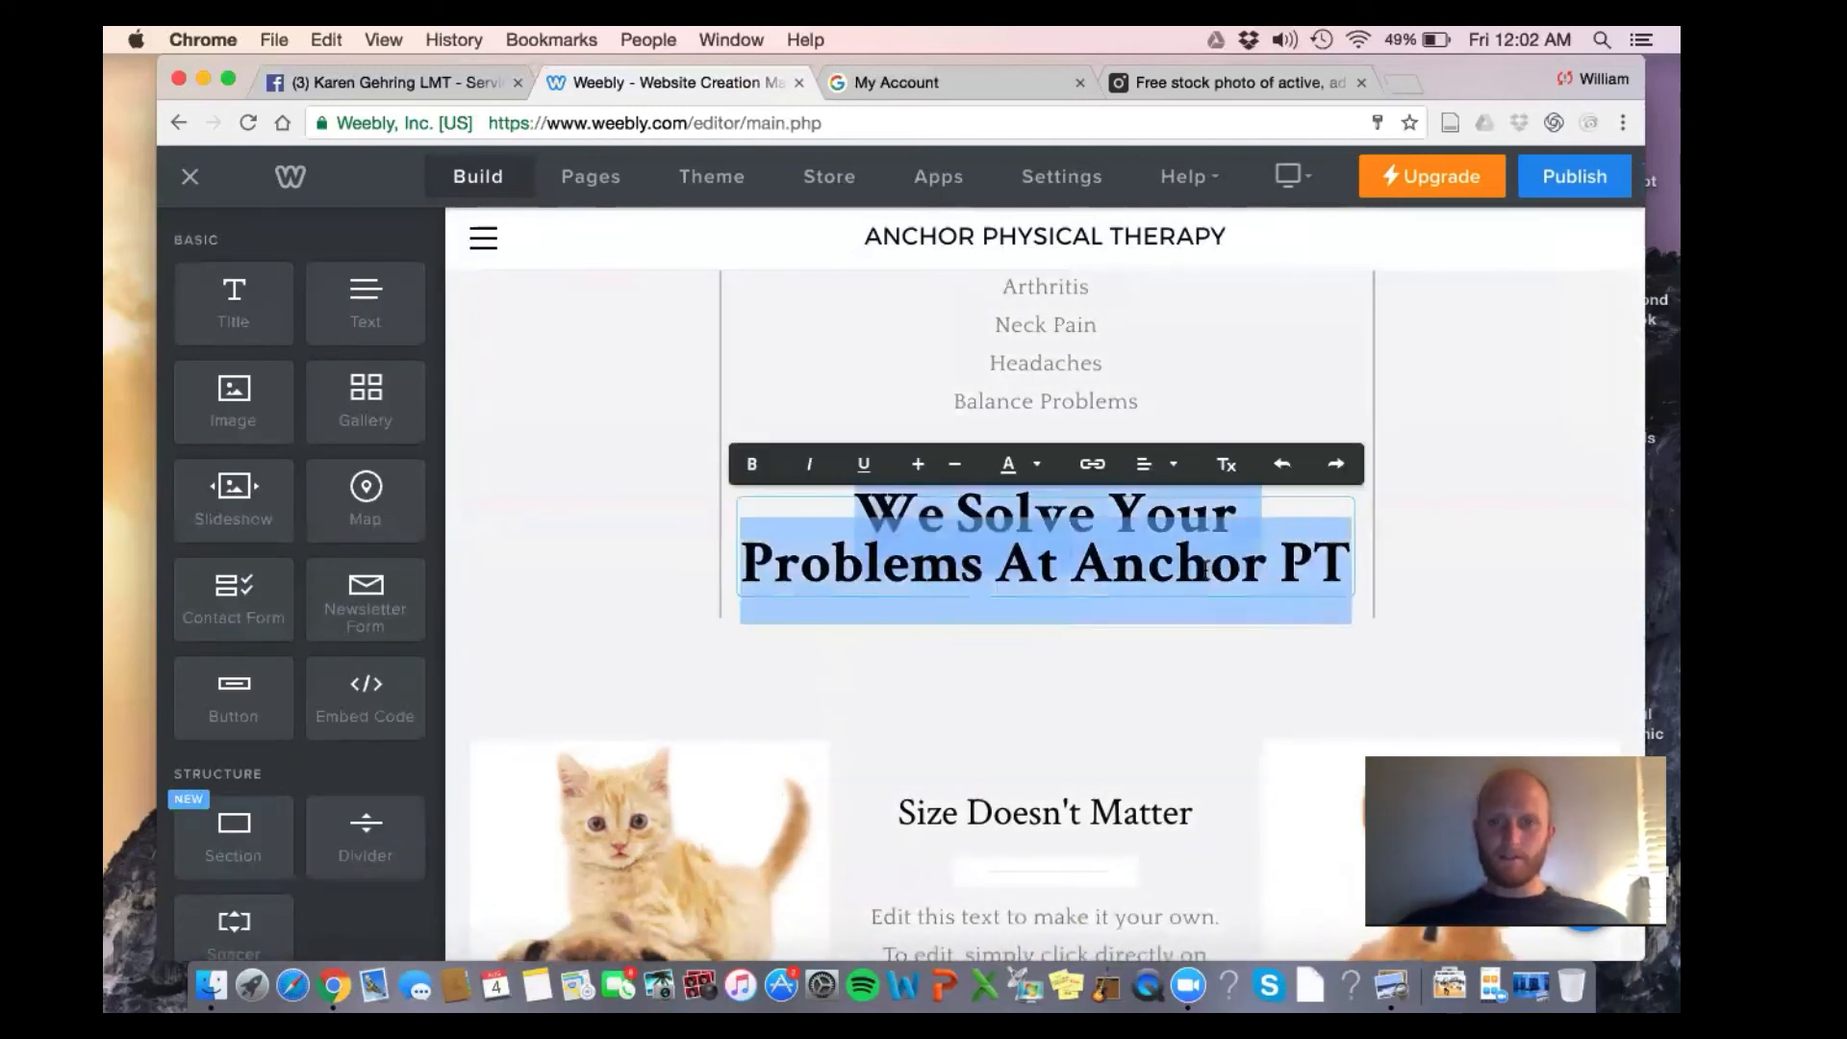
left_click(1010, 464)
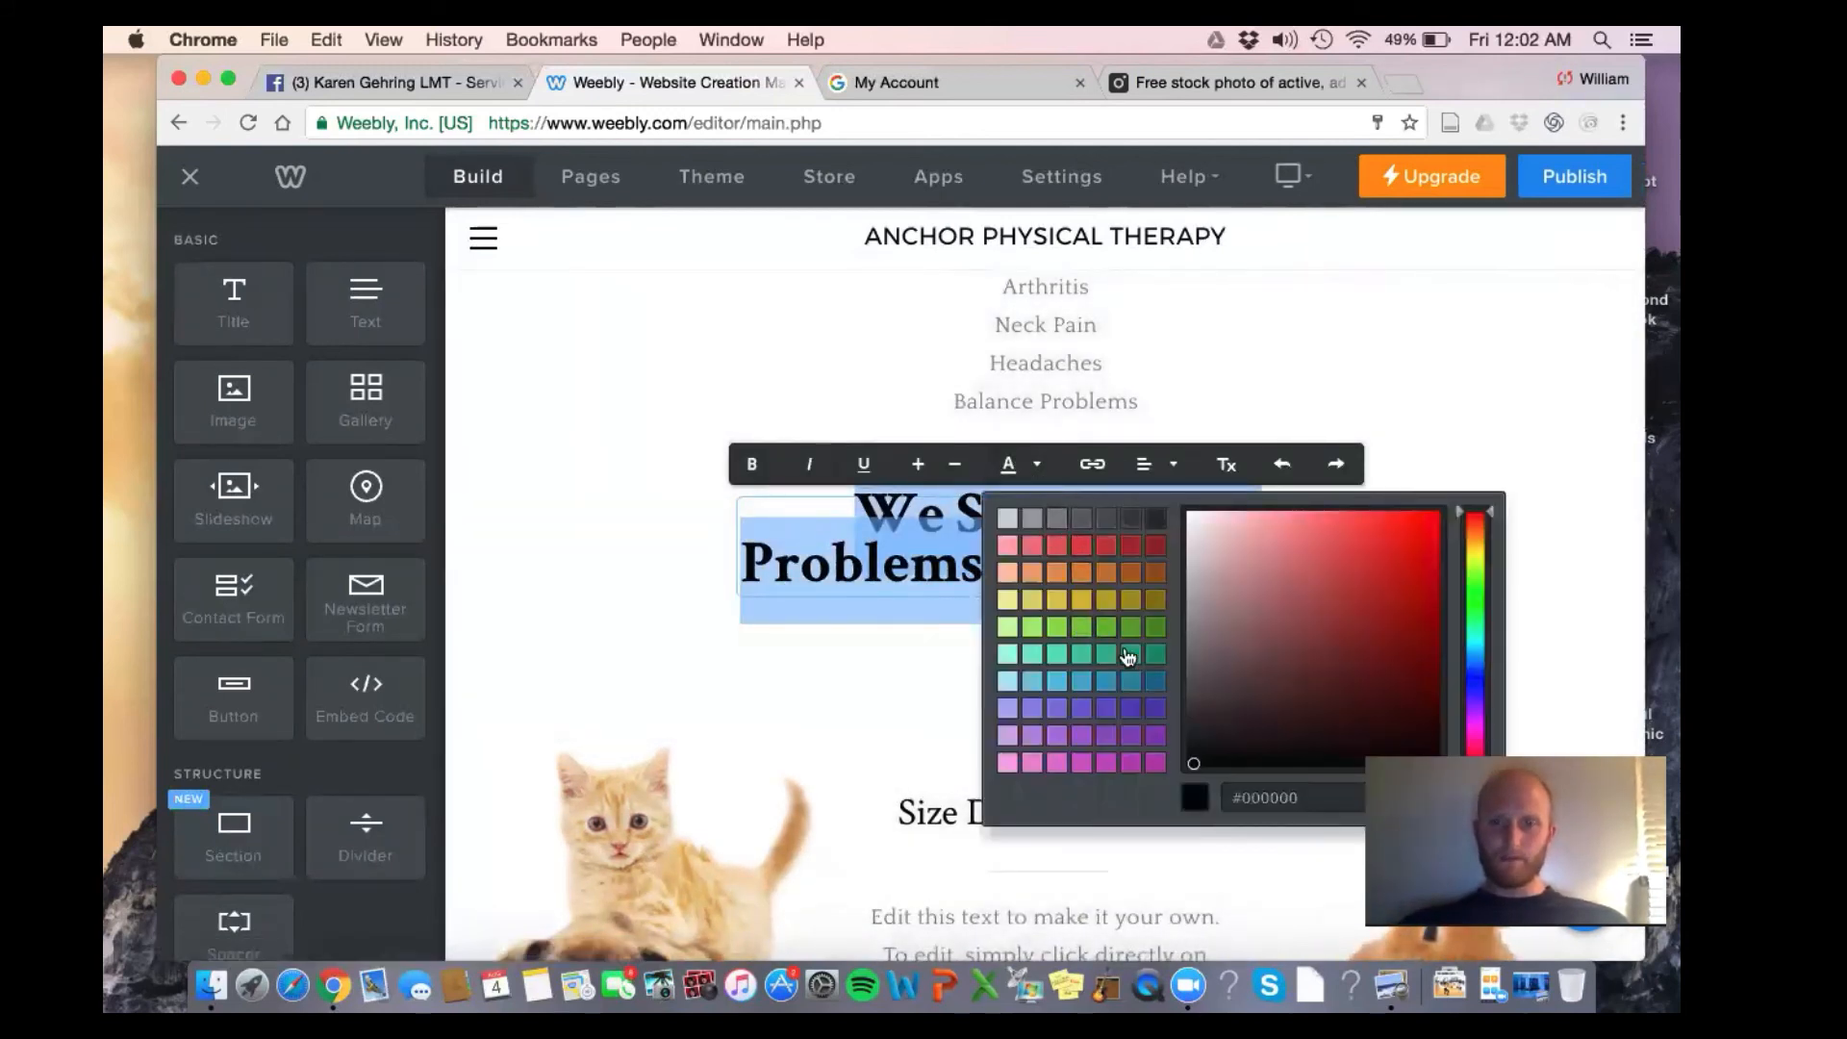
left_click(1480, 672)
left_click_drag(1195, 770, 1420, 561)
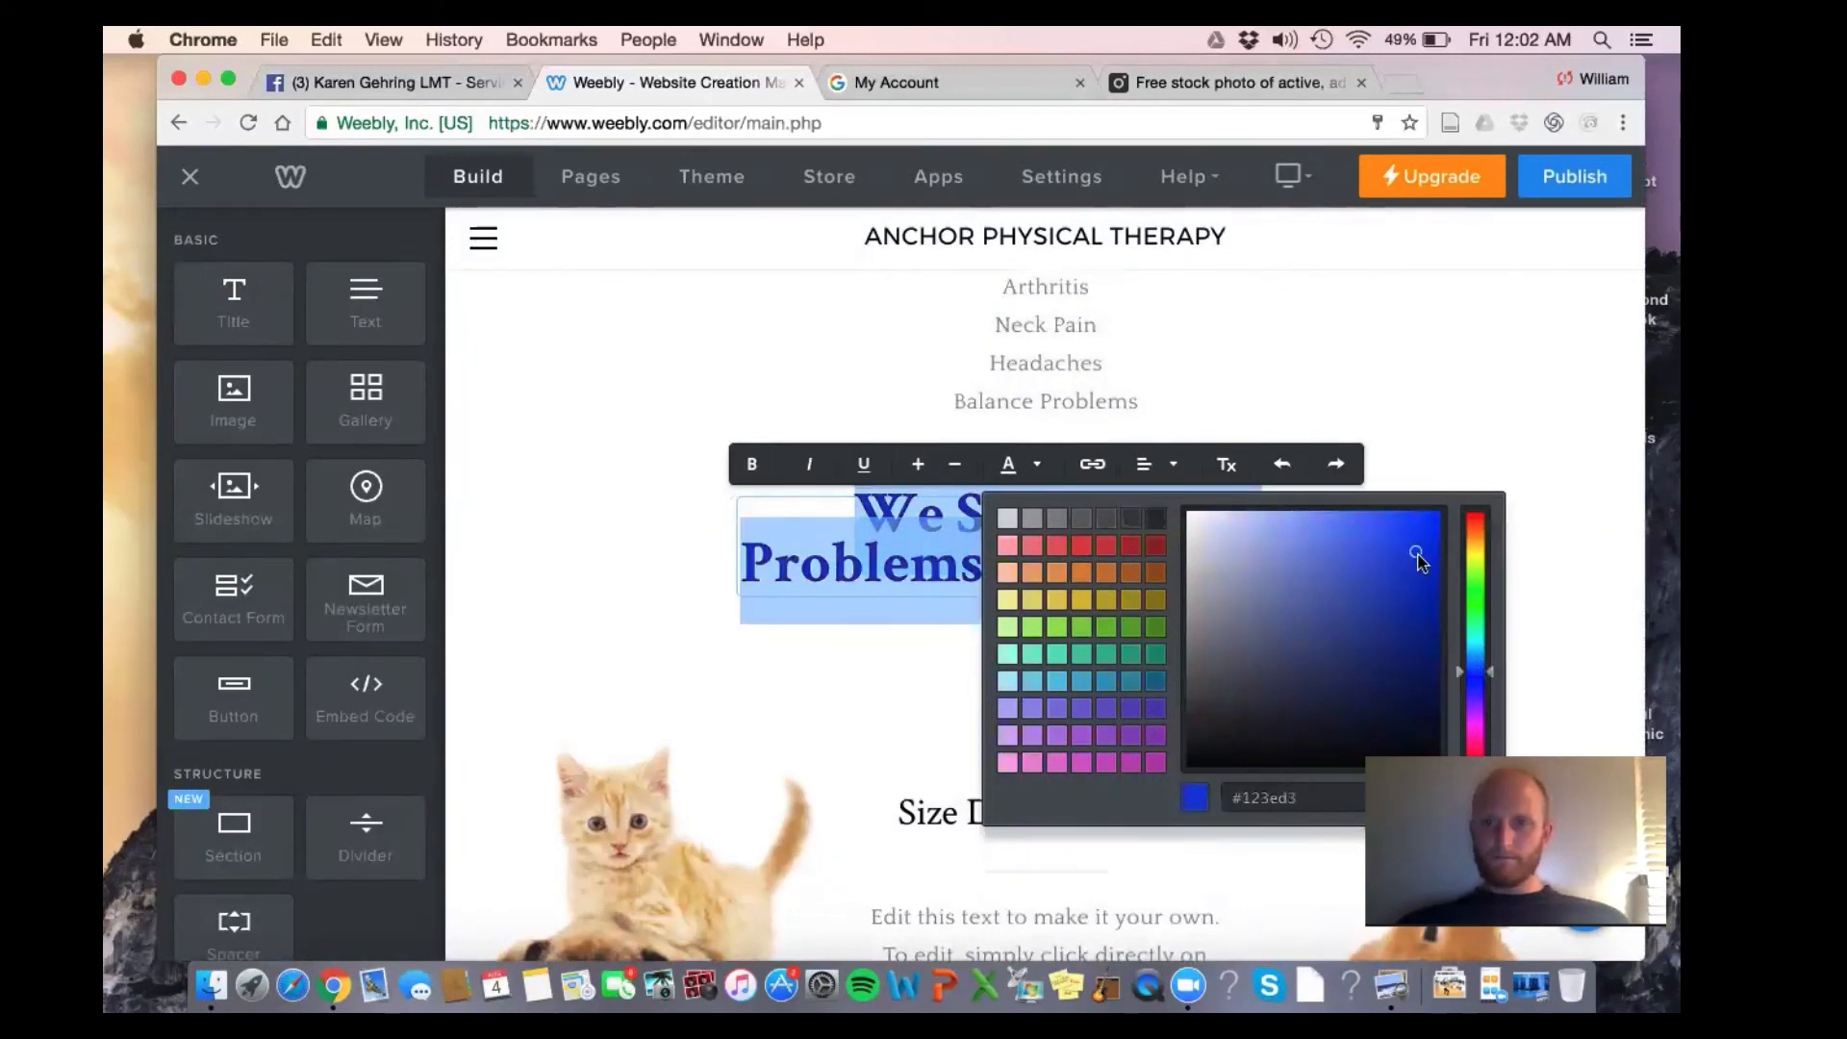
left_click(1448, 394)
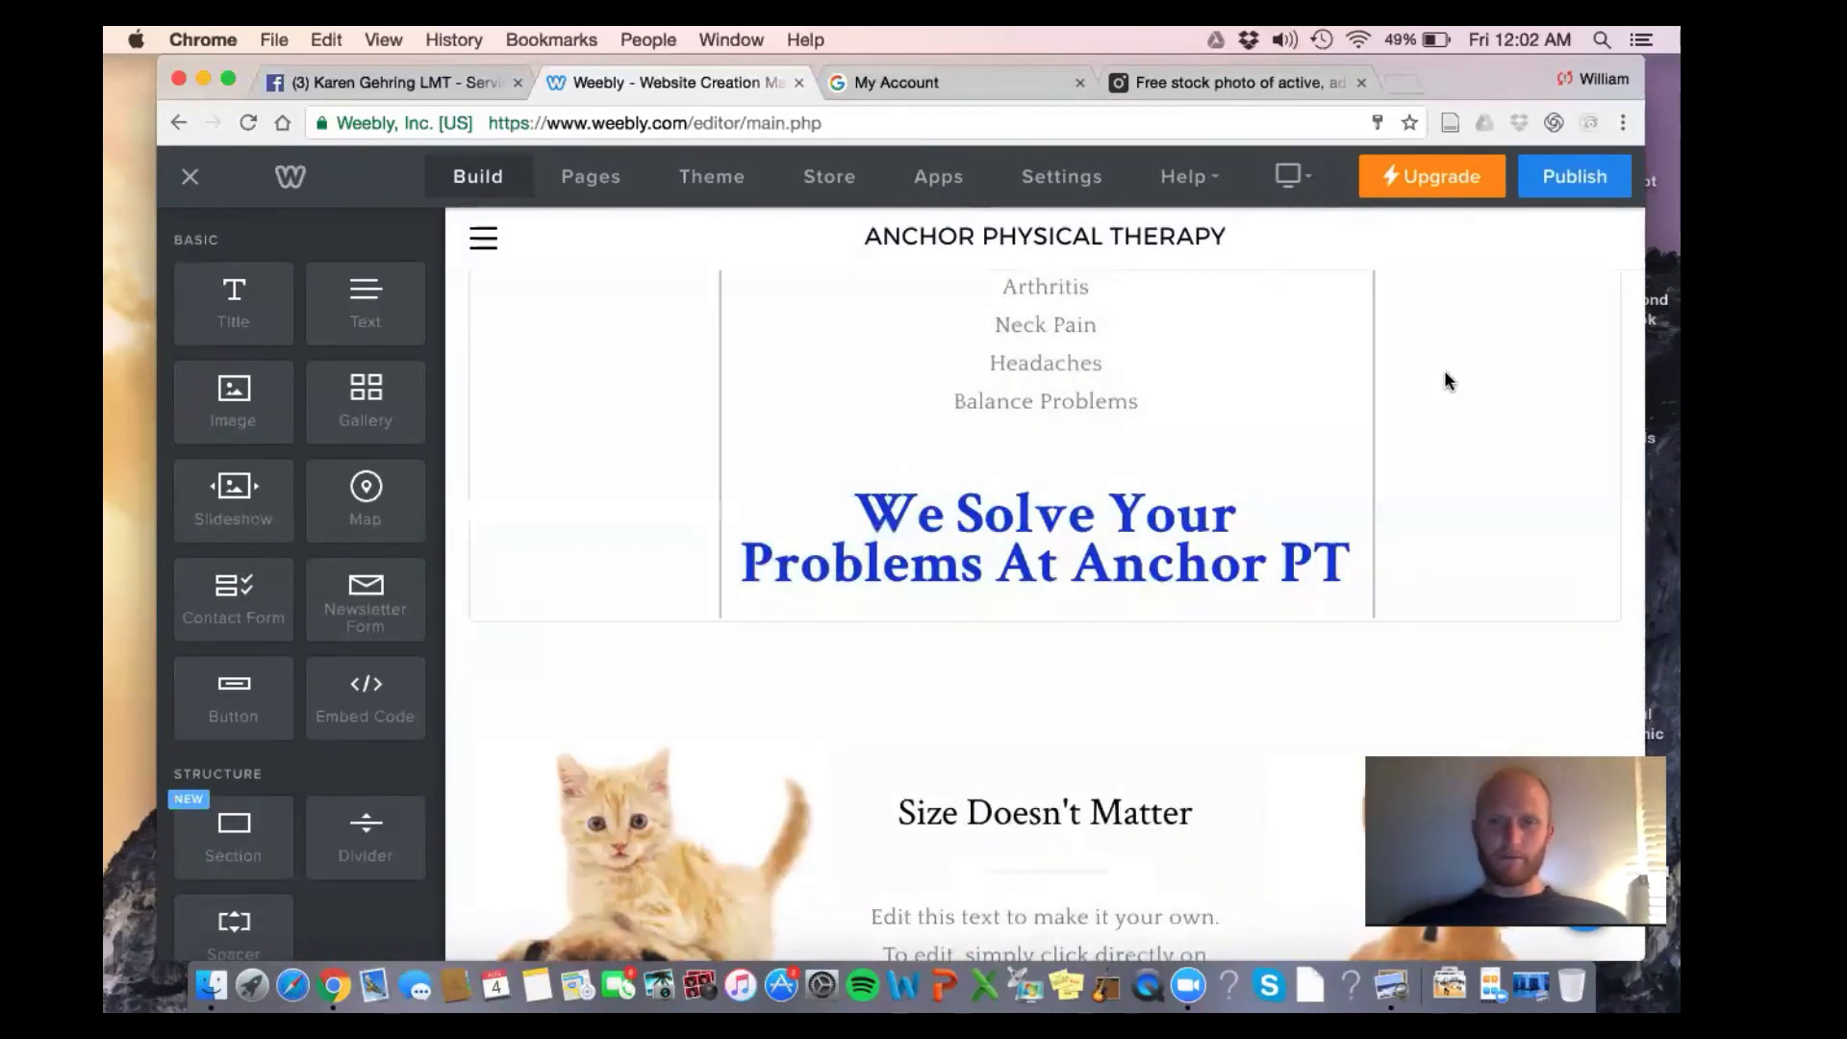
scroll(1448, 389, "down", 2)
Swap the kitten-and-puppy image for nick 2.jpg uploaded from the computer
scroll(1134, 705, "down", 4)
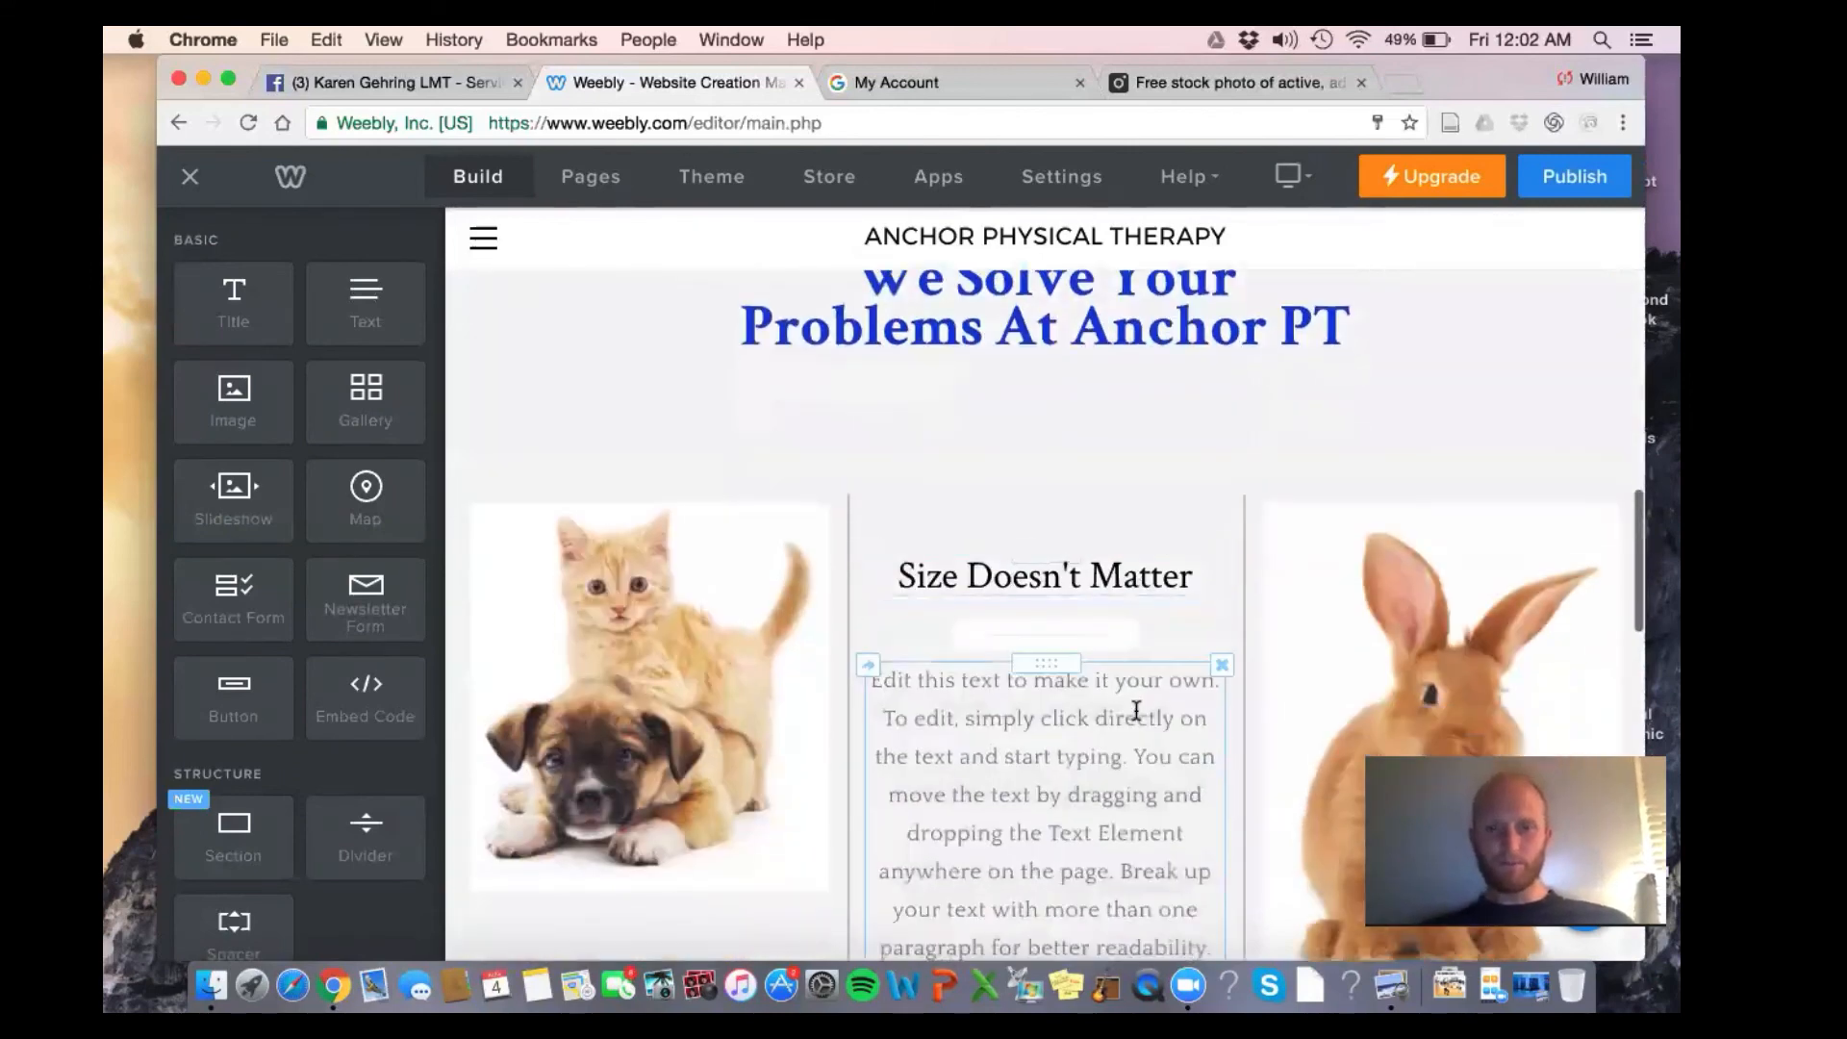
left_click(766, 620)
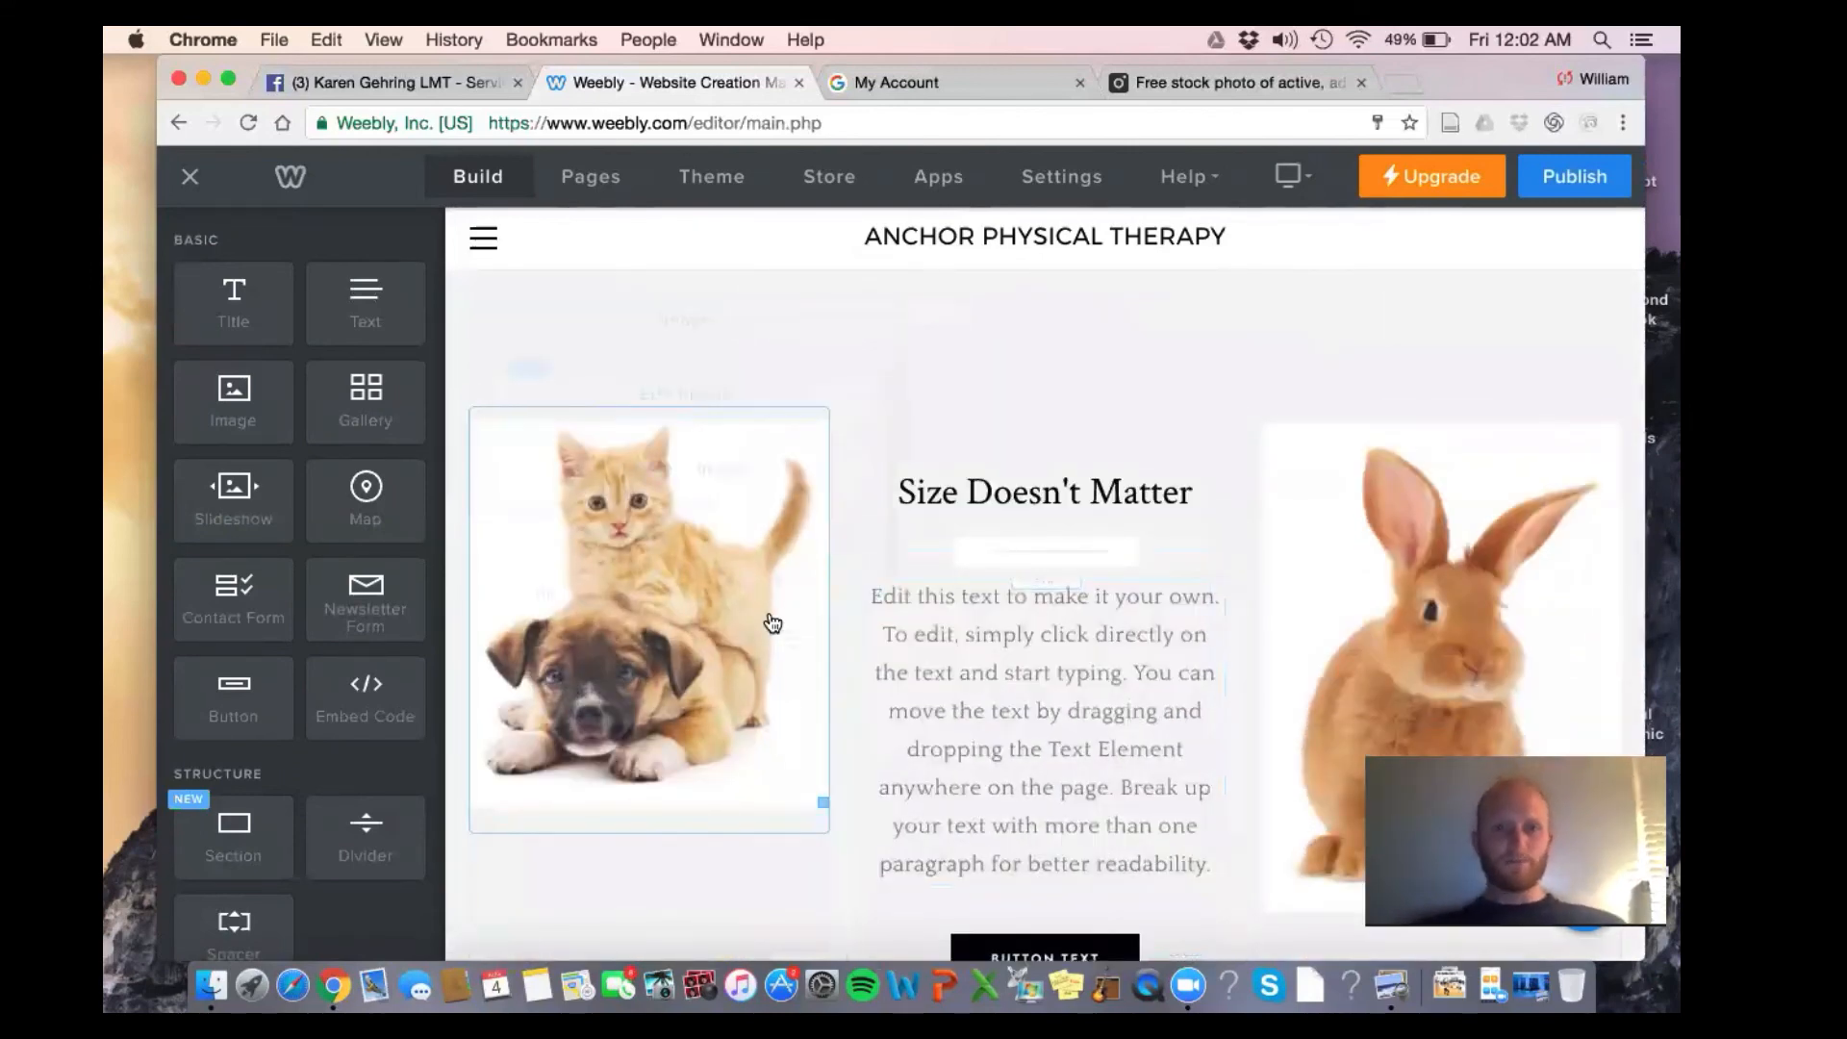
left_click(659, 408)
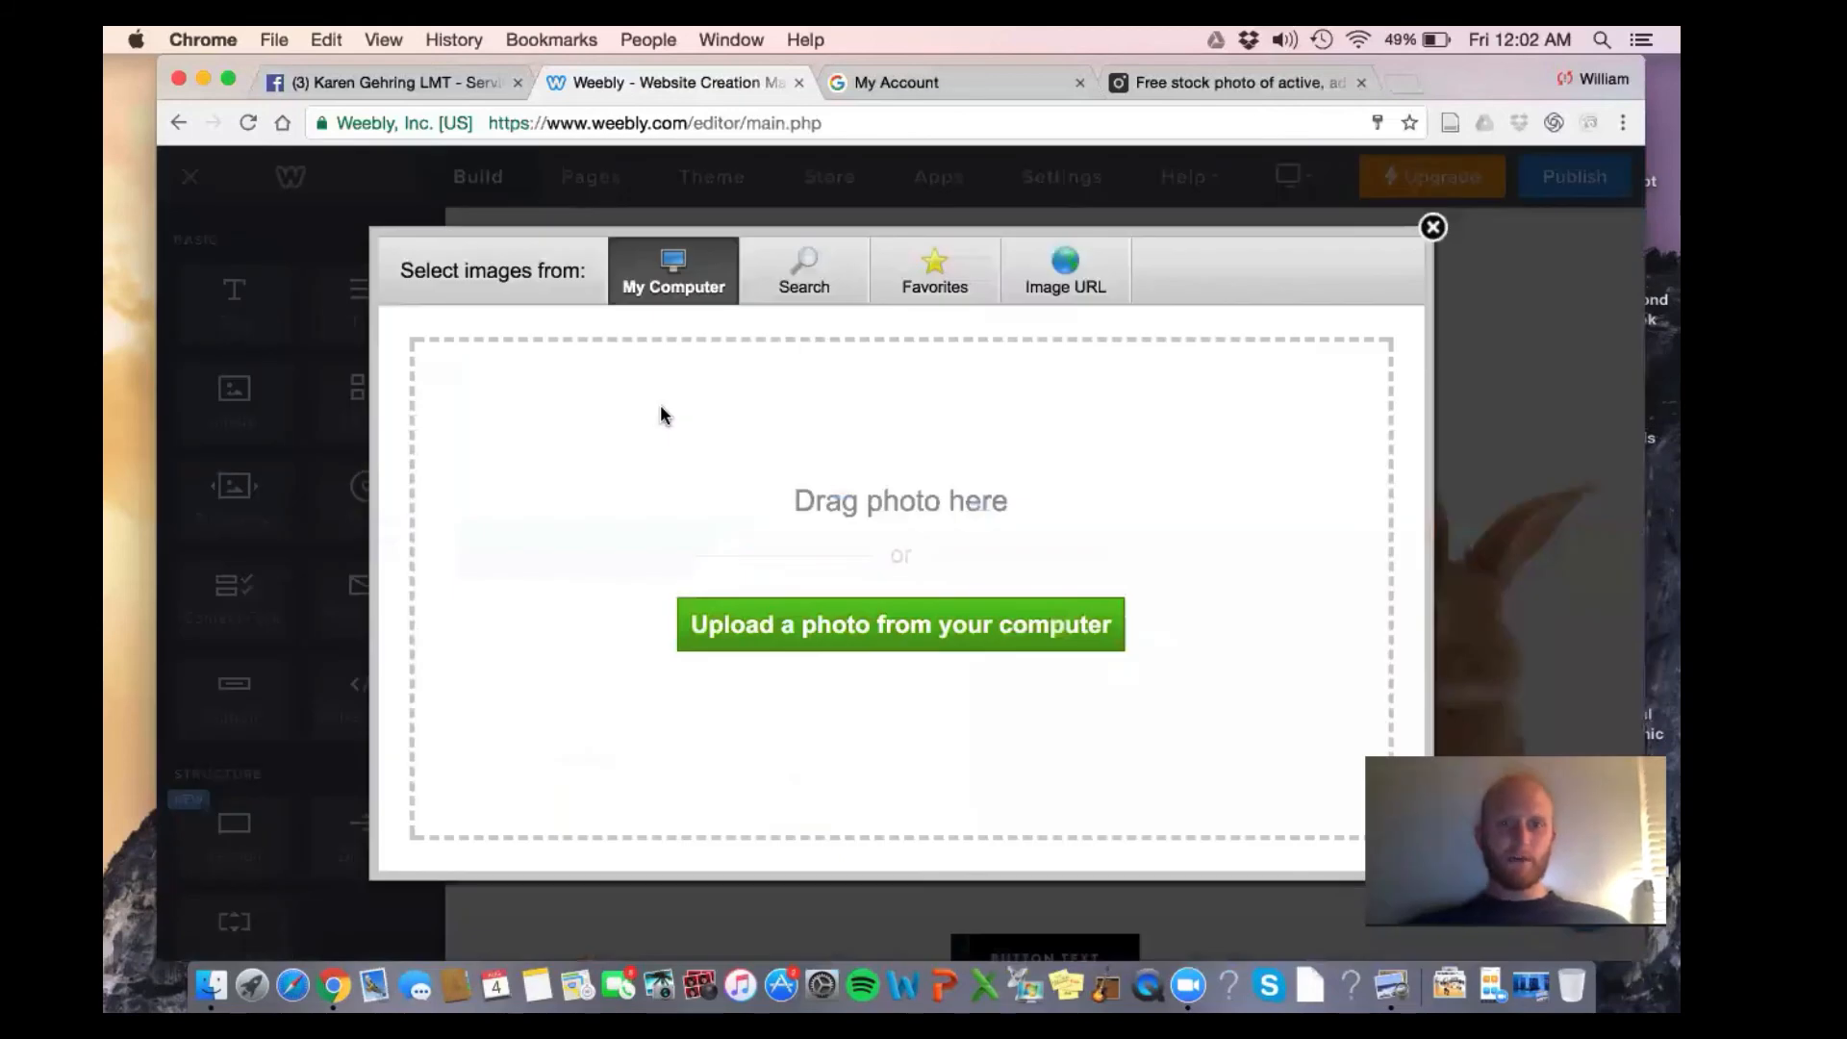
left_click(943, 640)
scroll(763, 491, "down", 2)
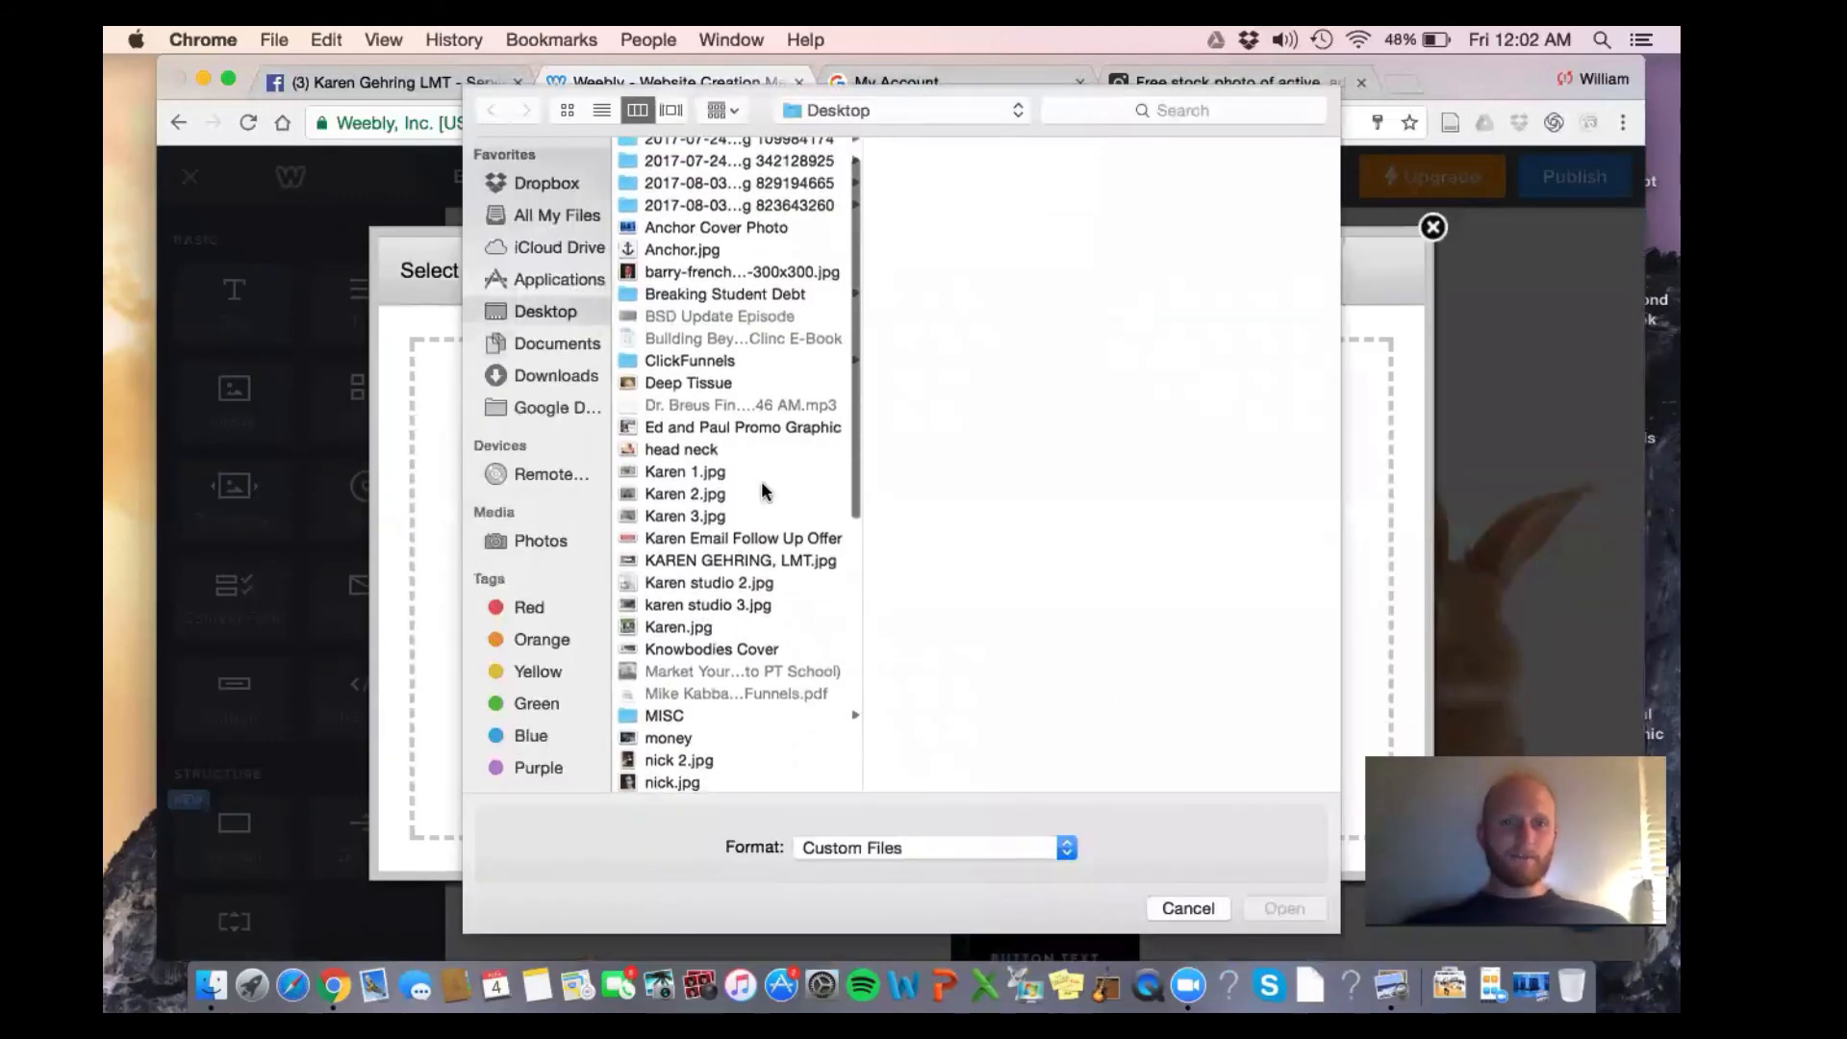
scroll(763, 490, "down", 5)
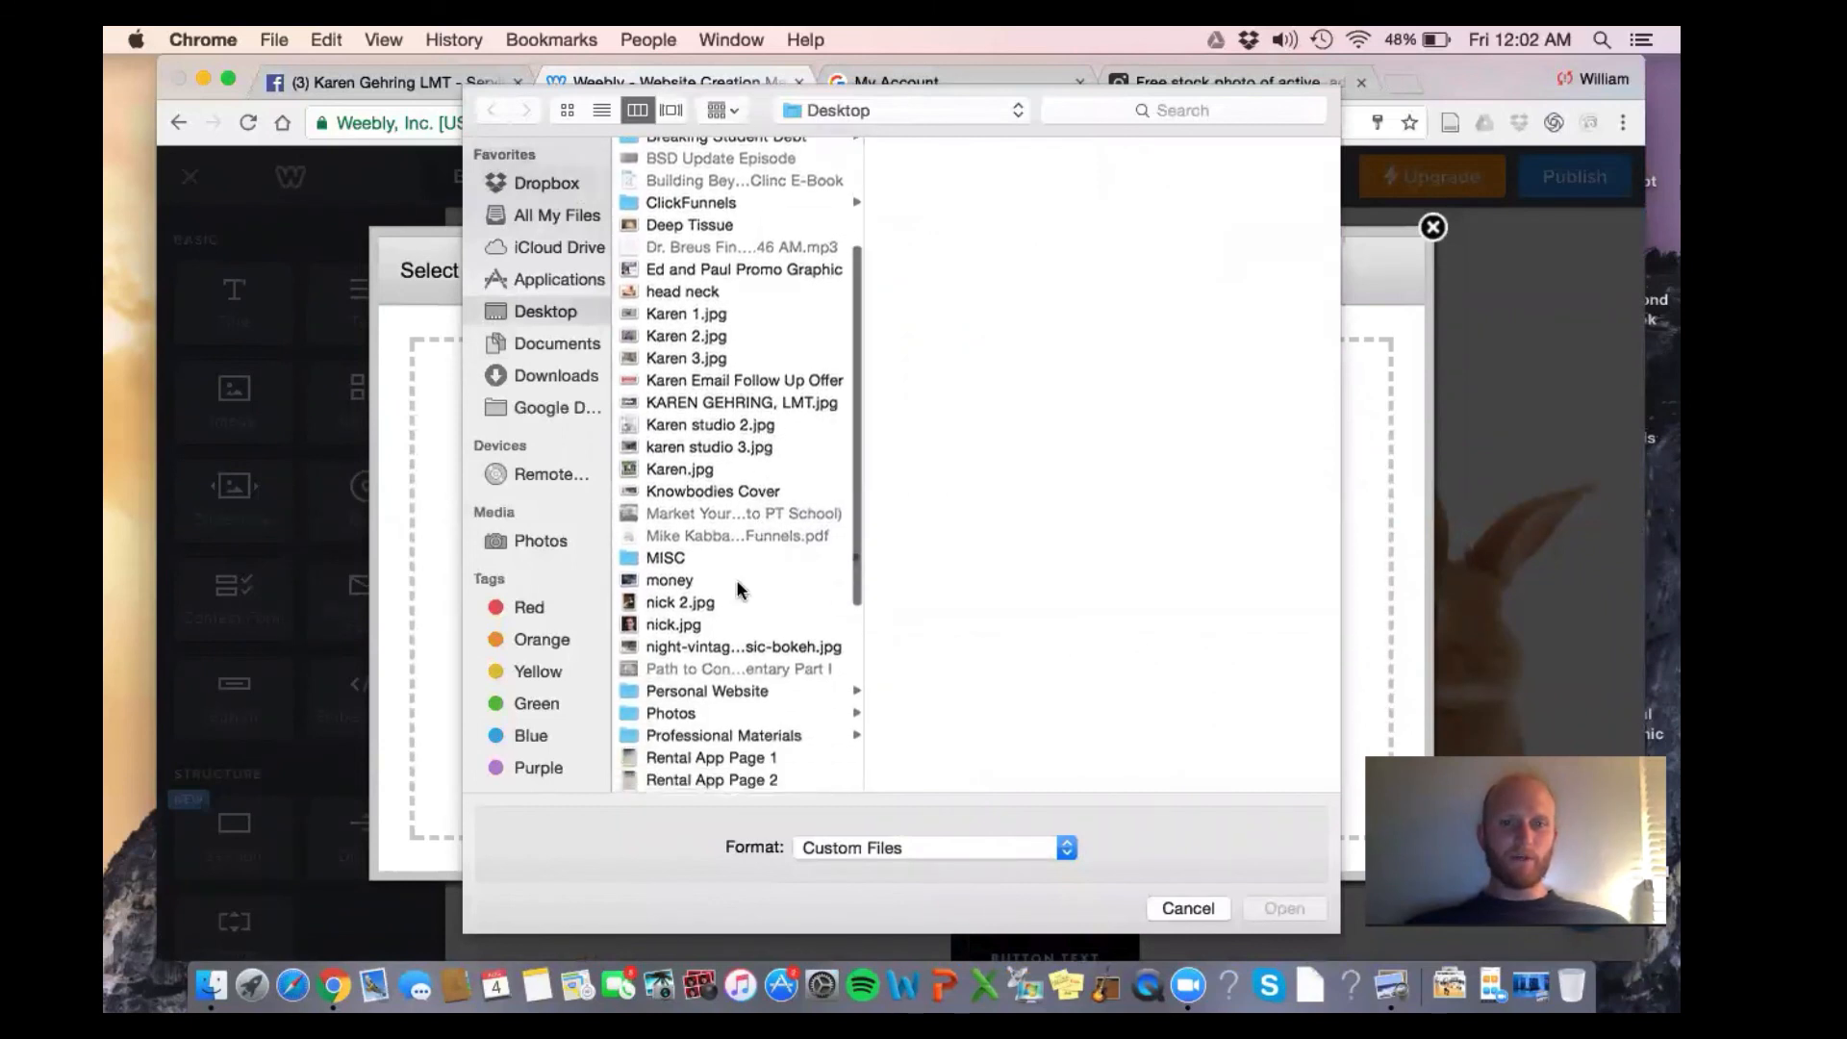
scroll(724, 577, "down", 3)
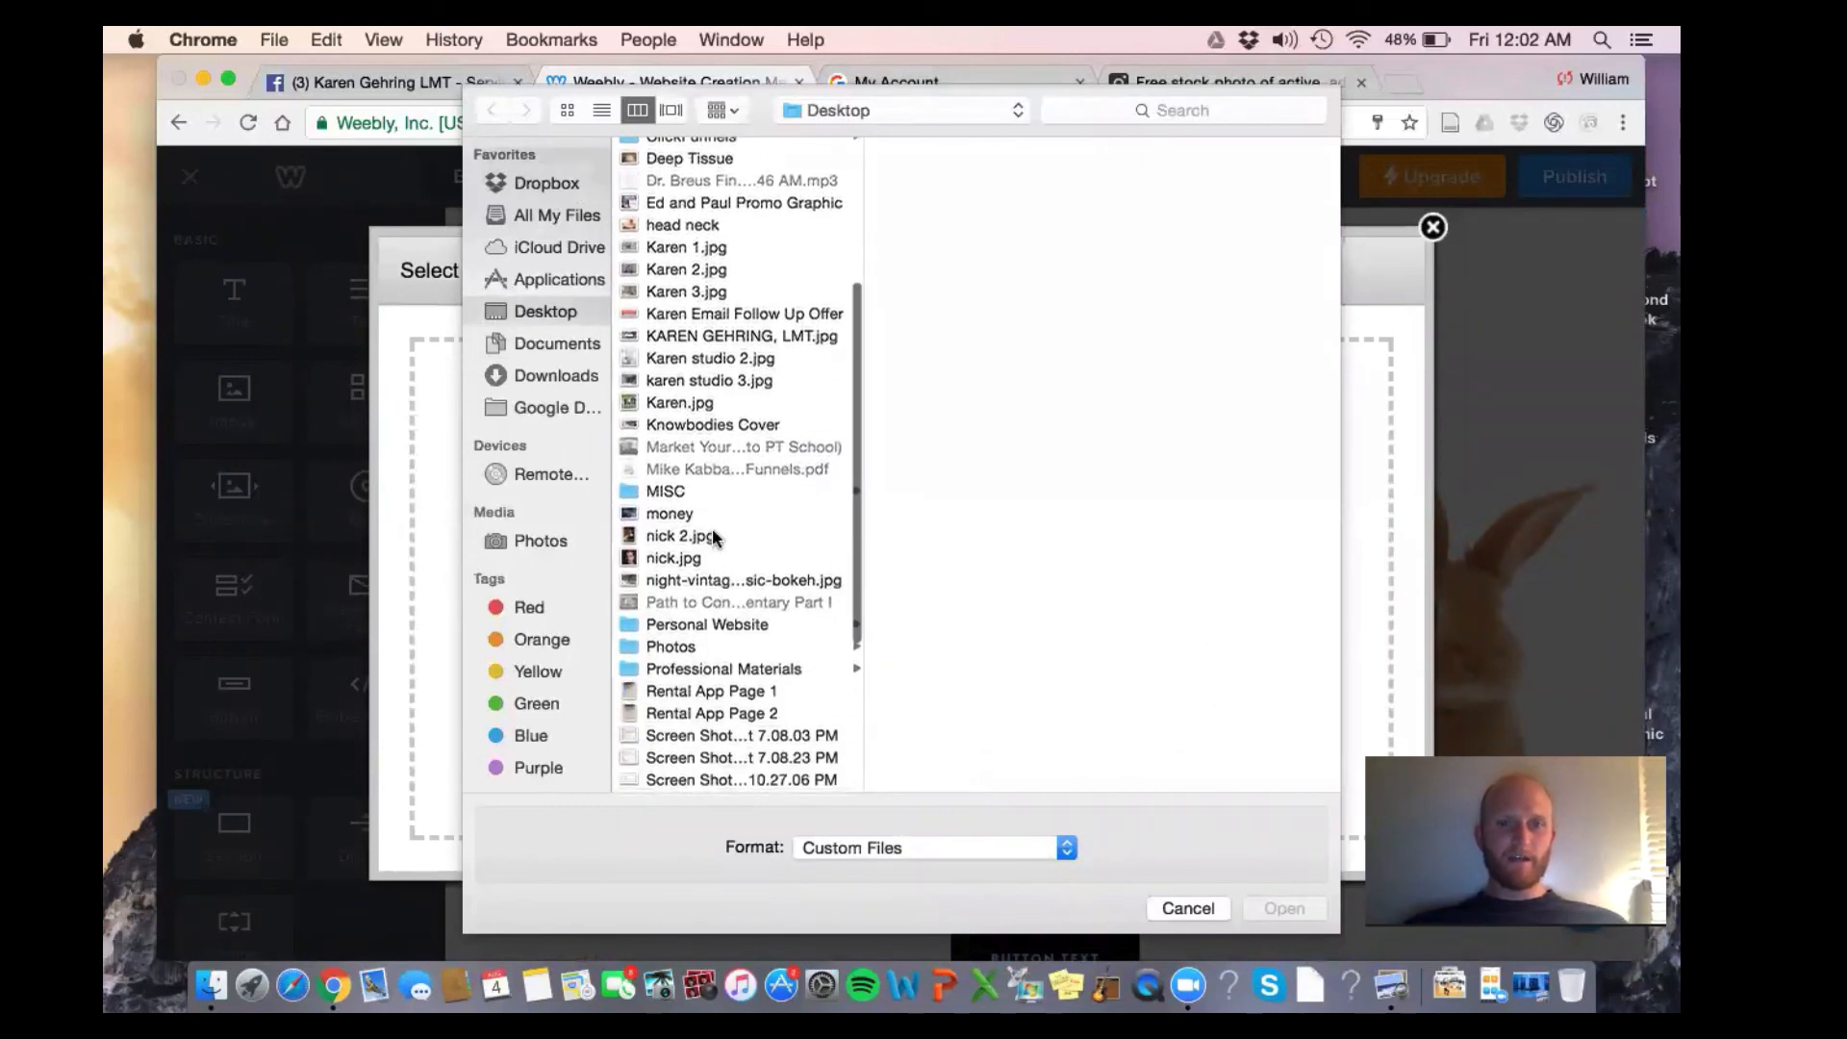
left_click(712, 536)
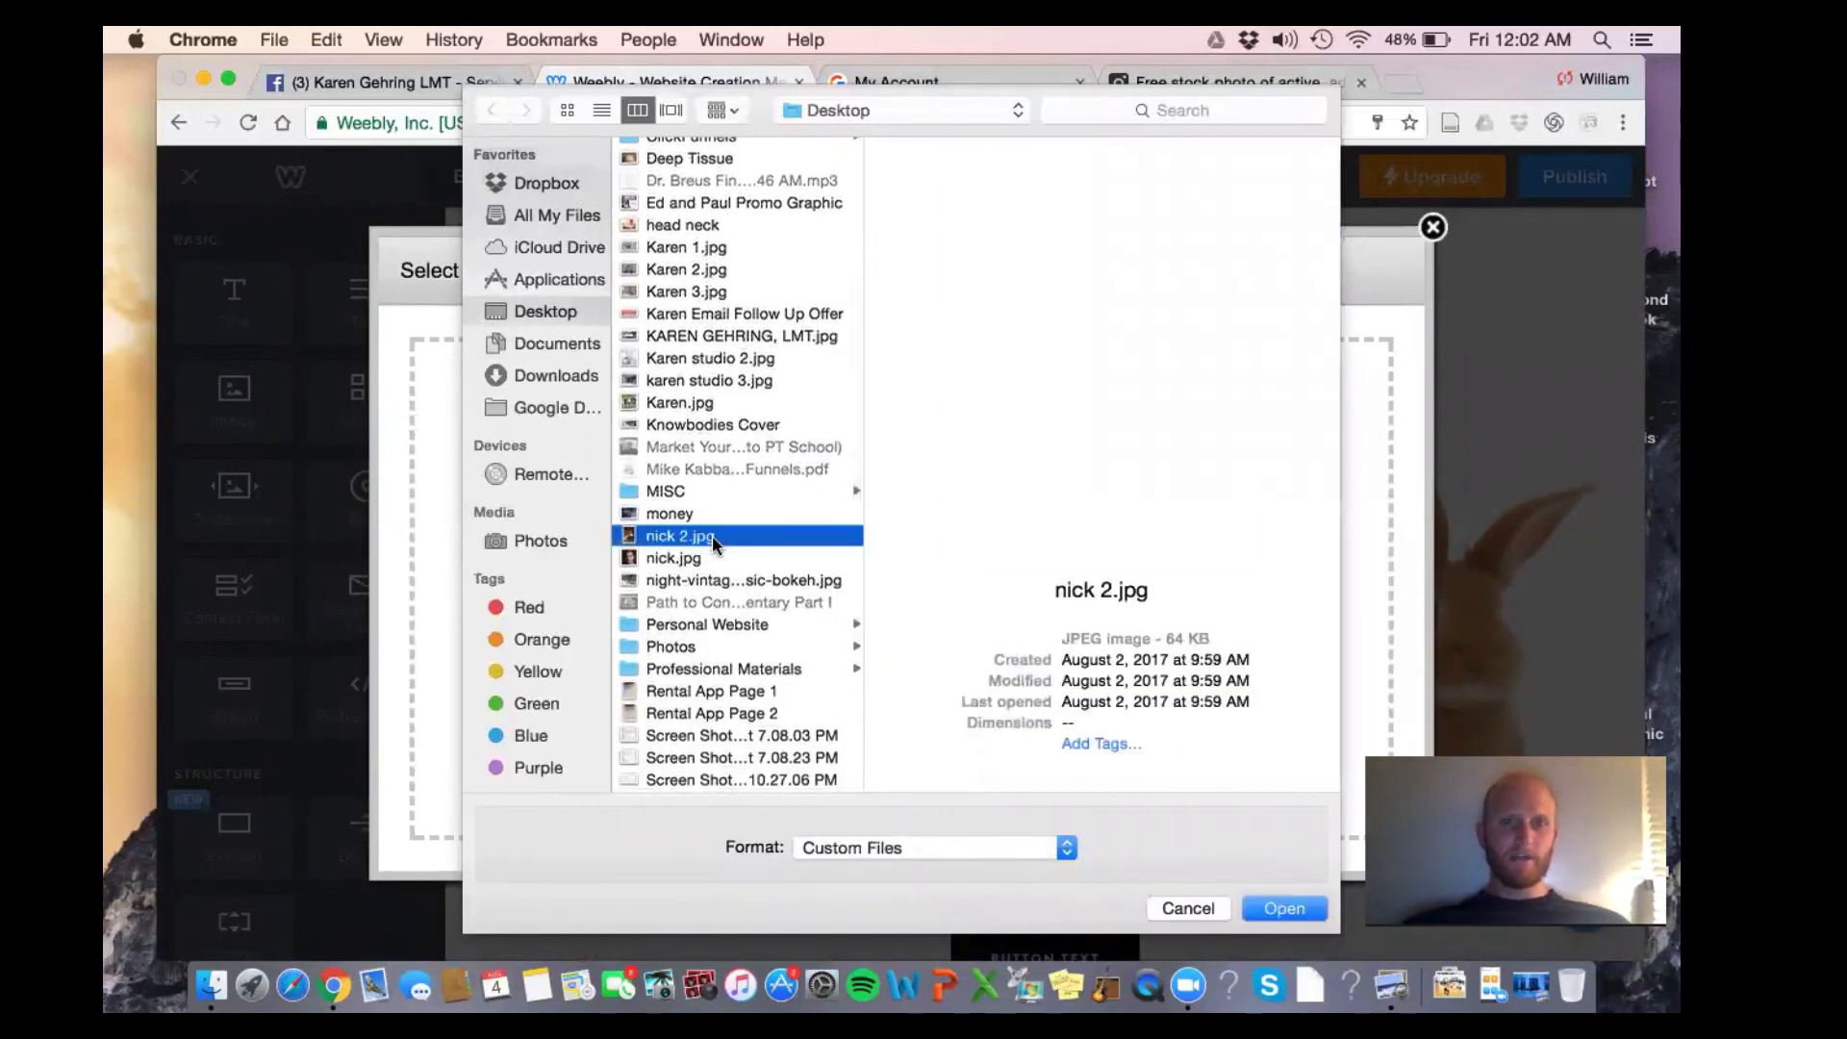
key("Return")
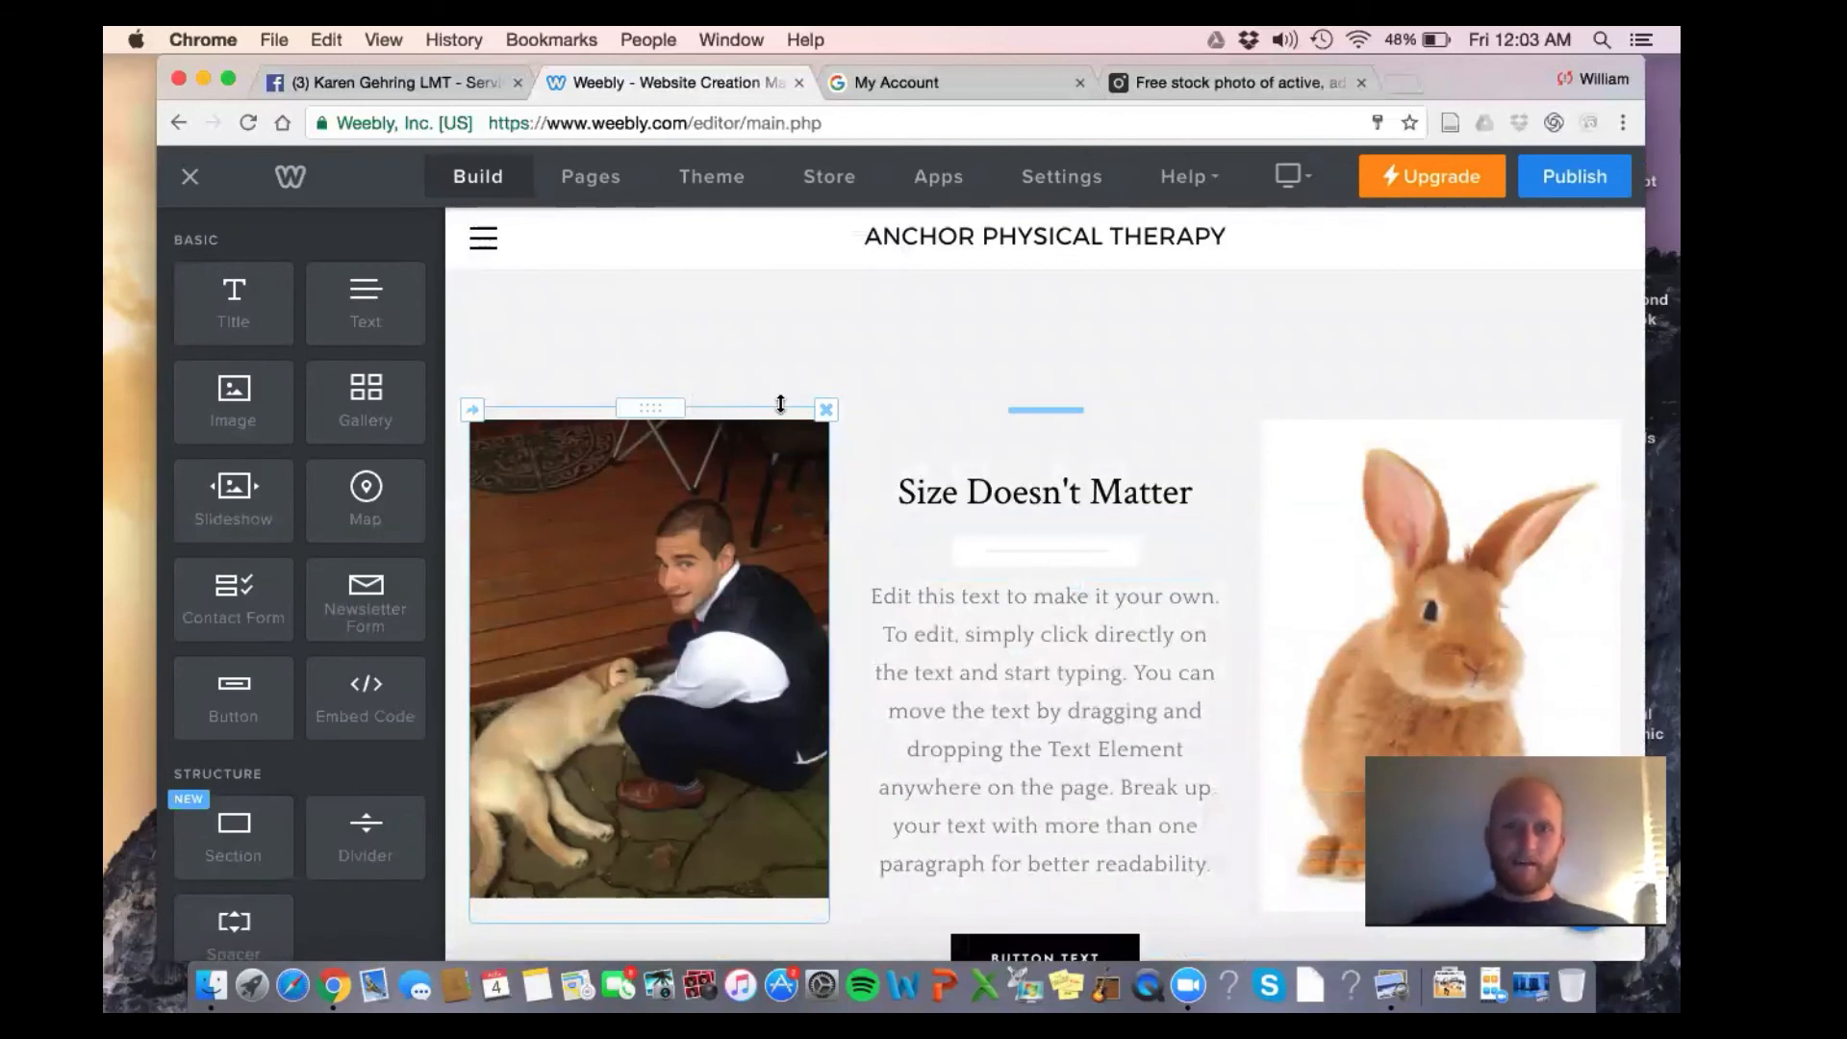
Replace the 'Size Doesn't Matter' title with a 'Meet Dr.' heading naming the doctor, and select the placeholder paragraph
left_click(952, 487)
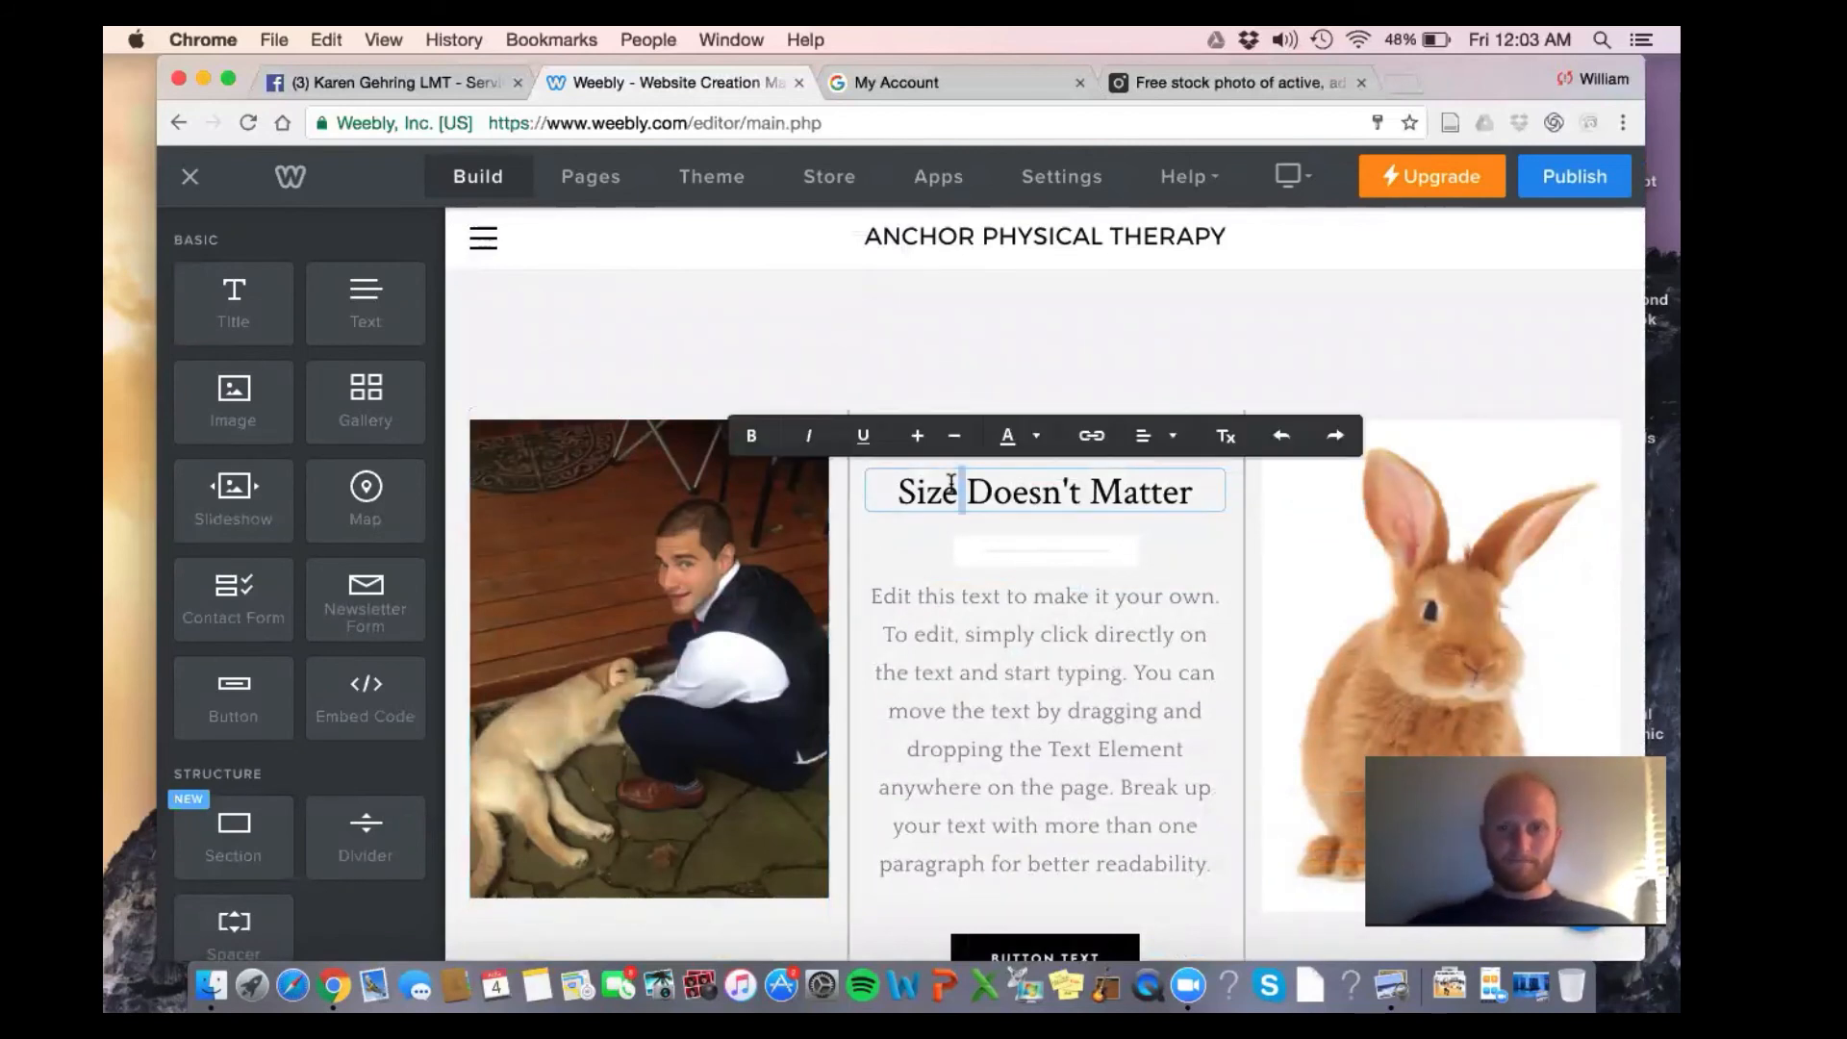
triple_click(952, 484)
type("Meet Dr.")
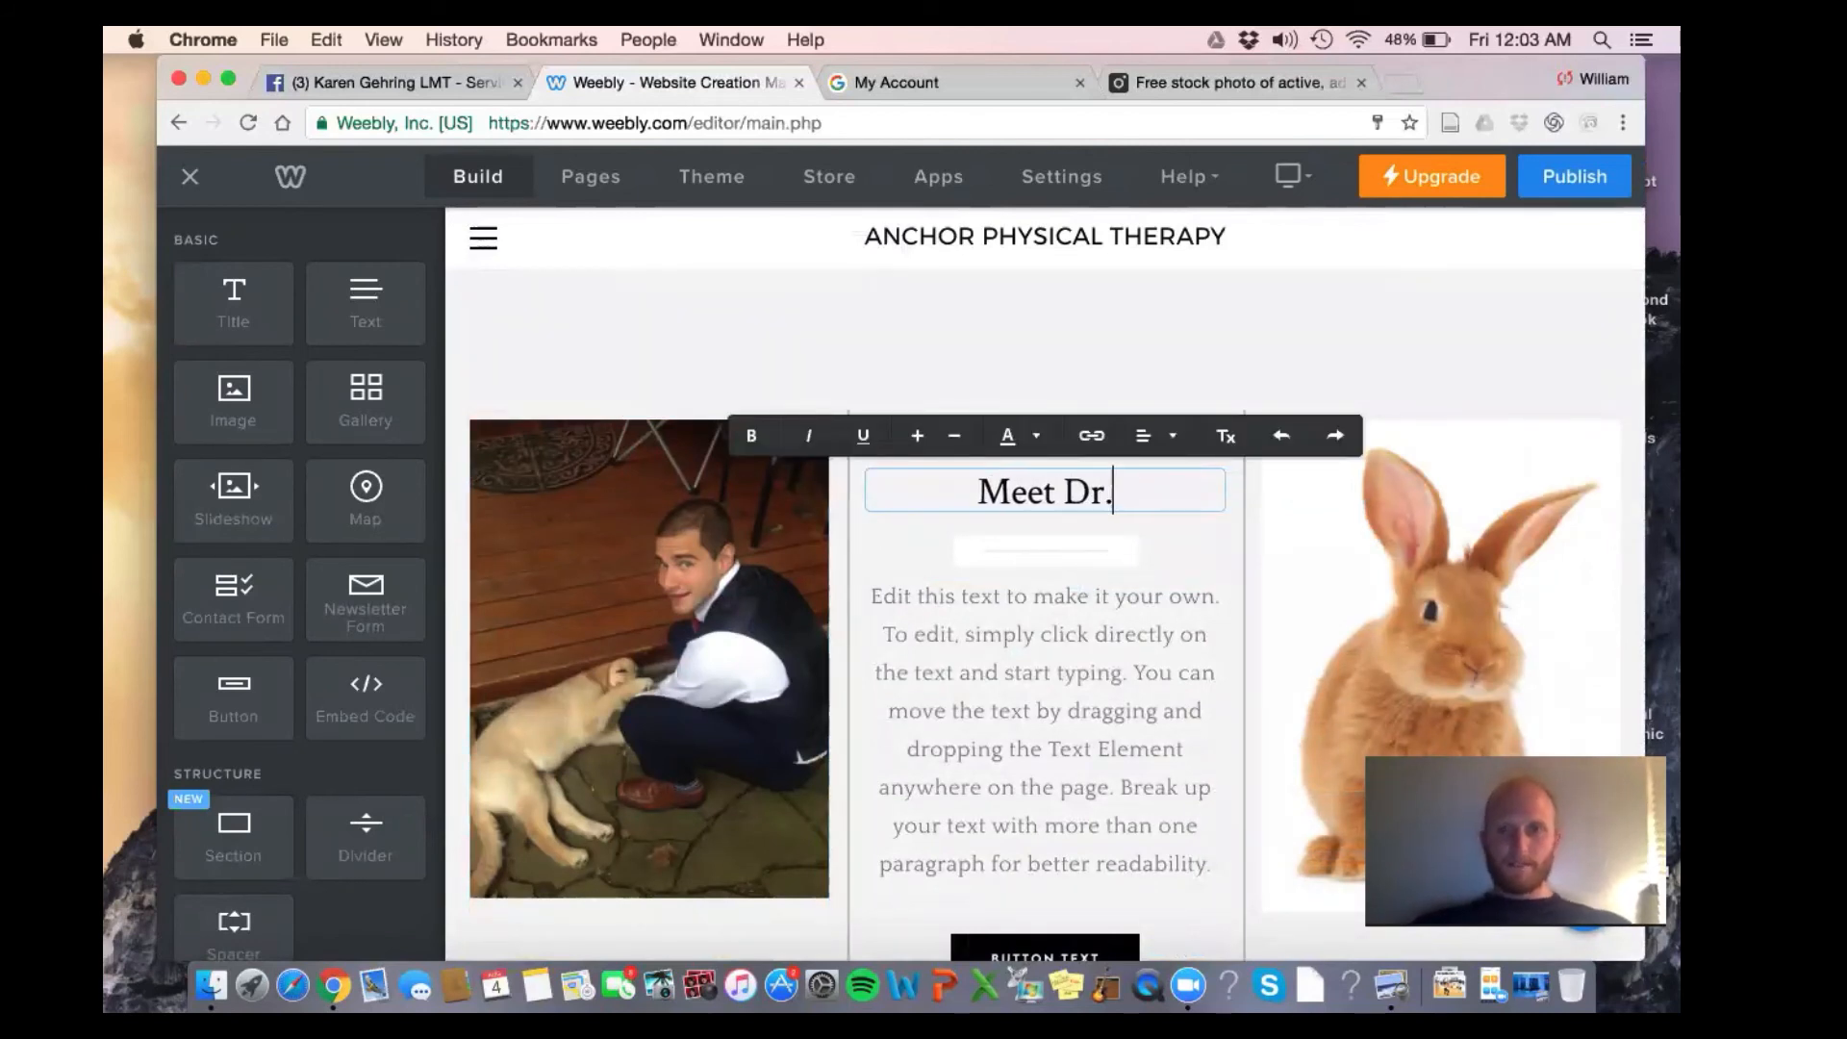
type(" Nick")
left_click(1040, 745)
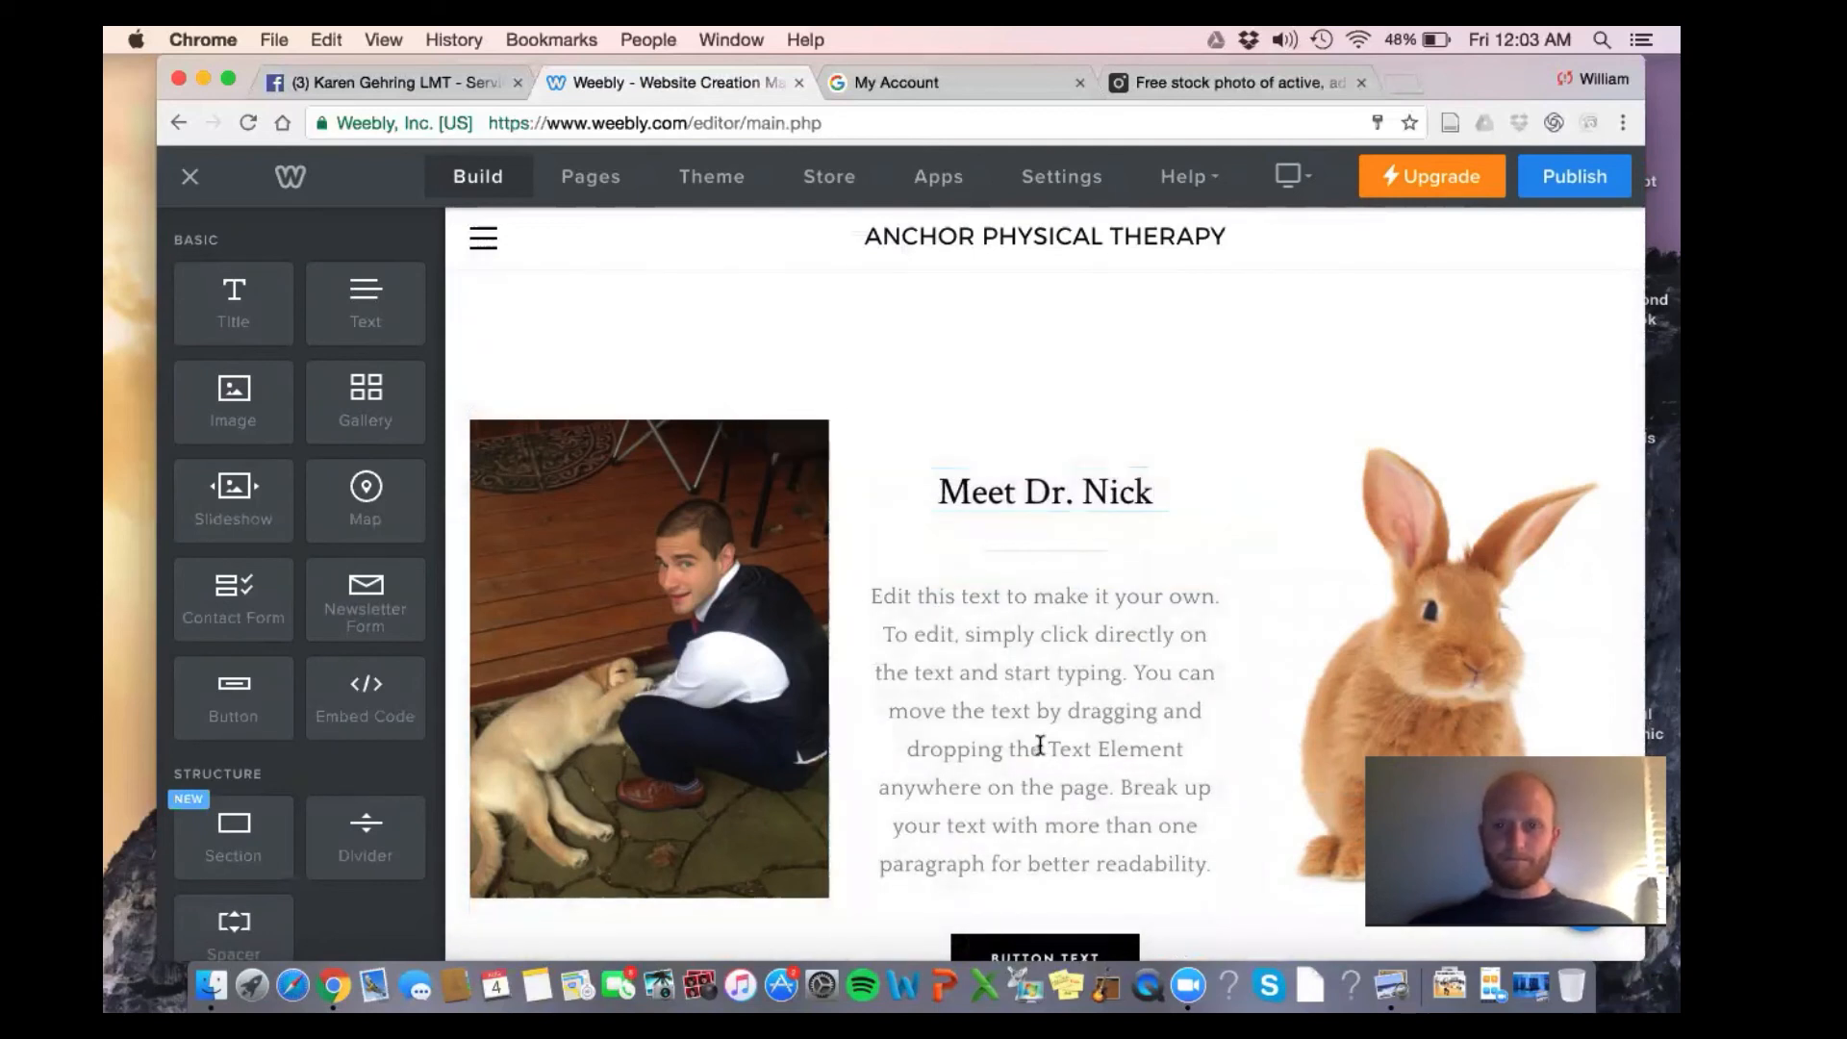
triple_click(1039, 745)
Type the bio: Doctor of Physical Therapy, 4 months' experience in Philadelphia, courses in manual therapy and myofascial release
type("Nick")
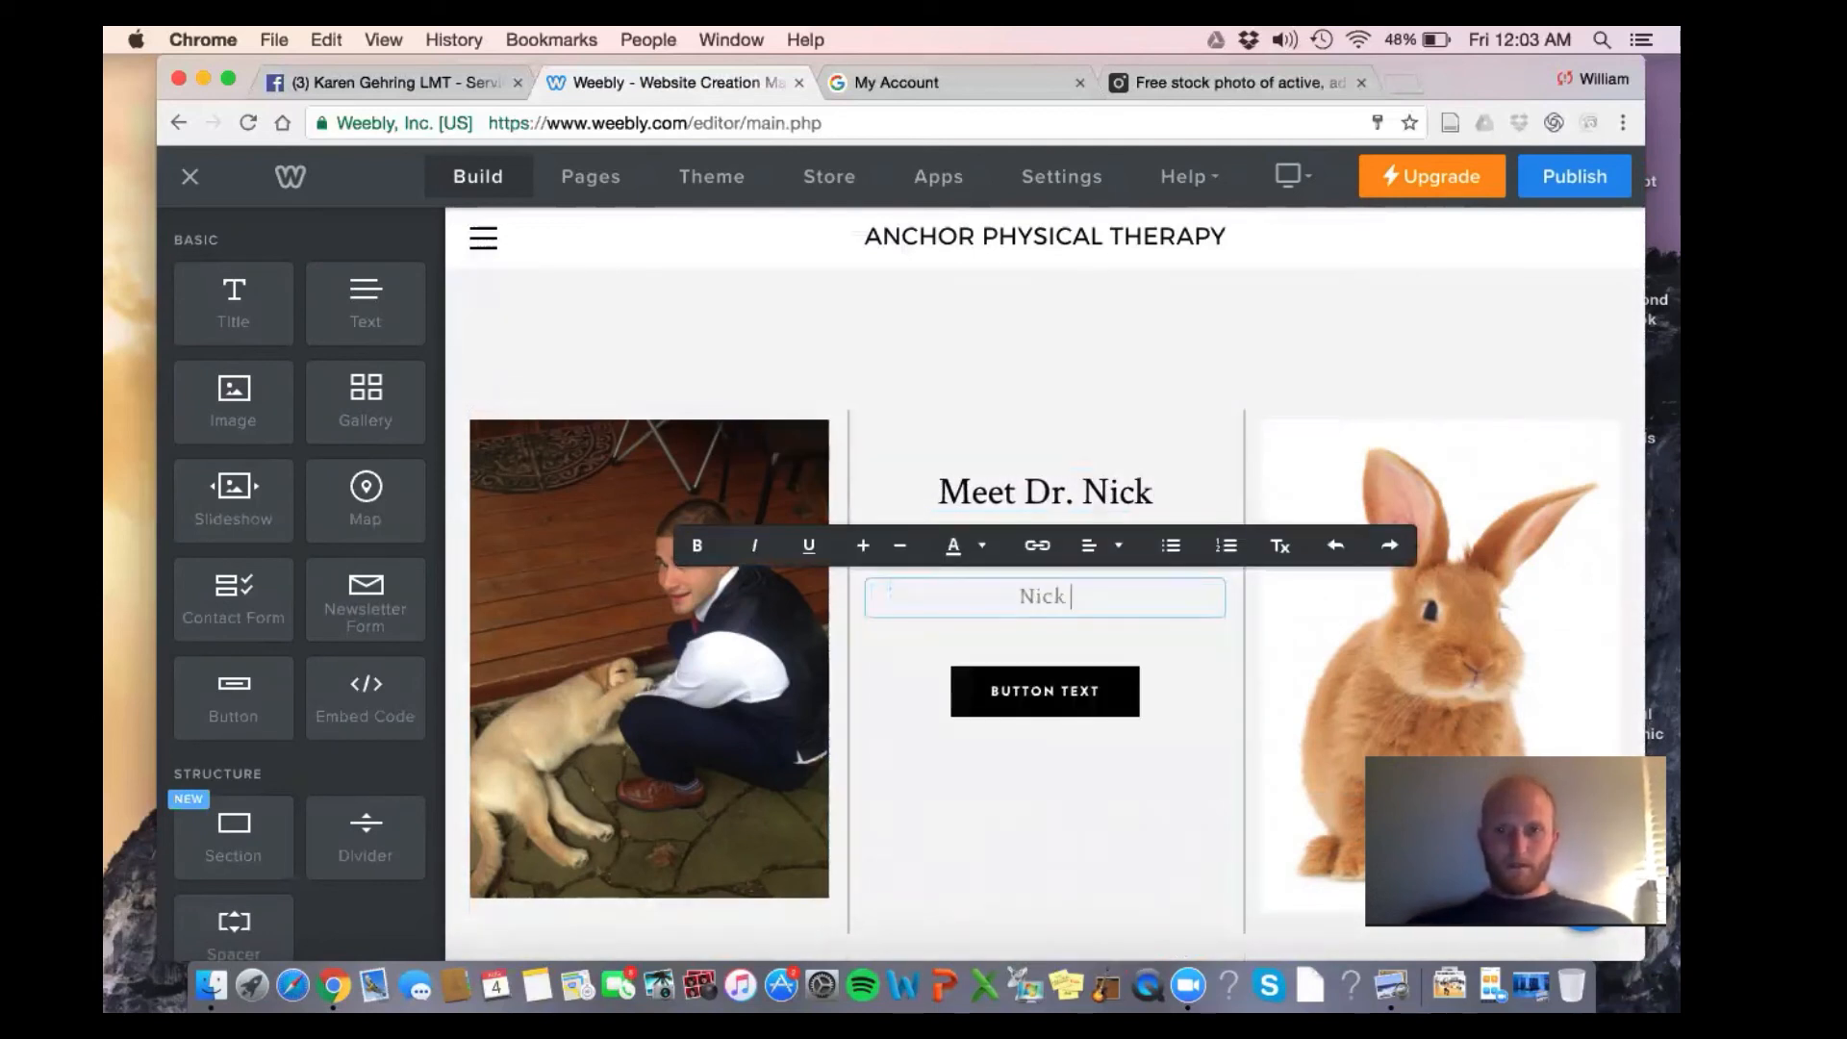
type(" is a wo")
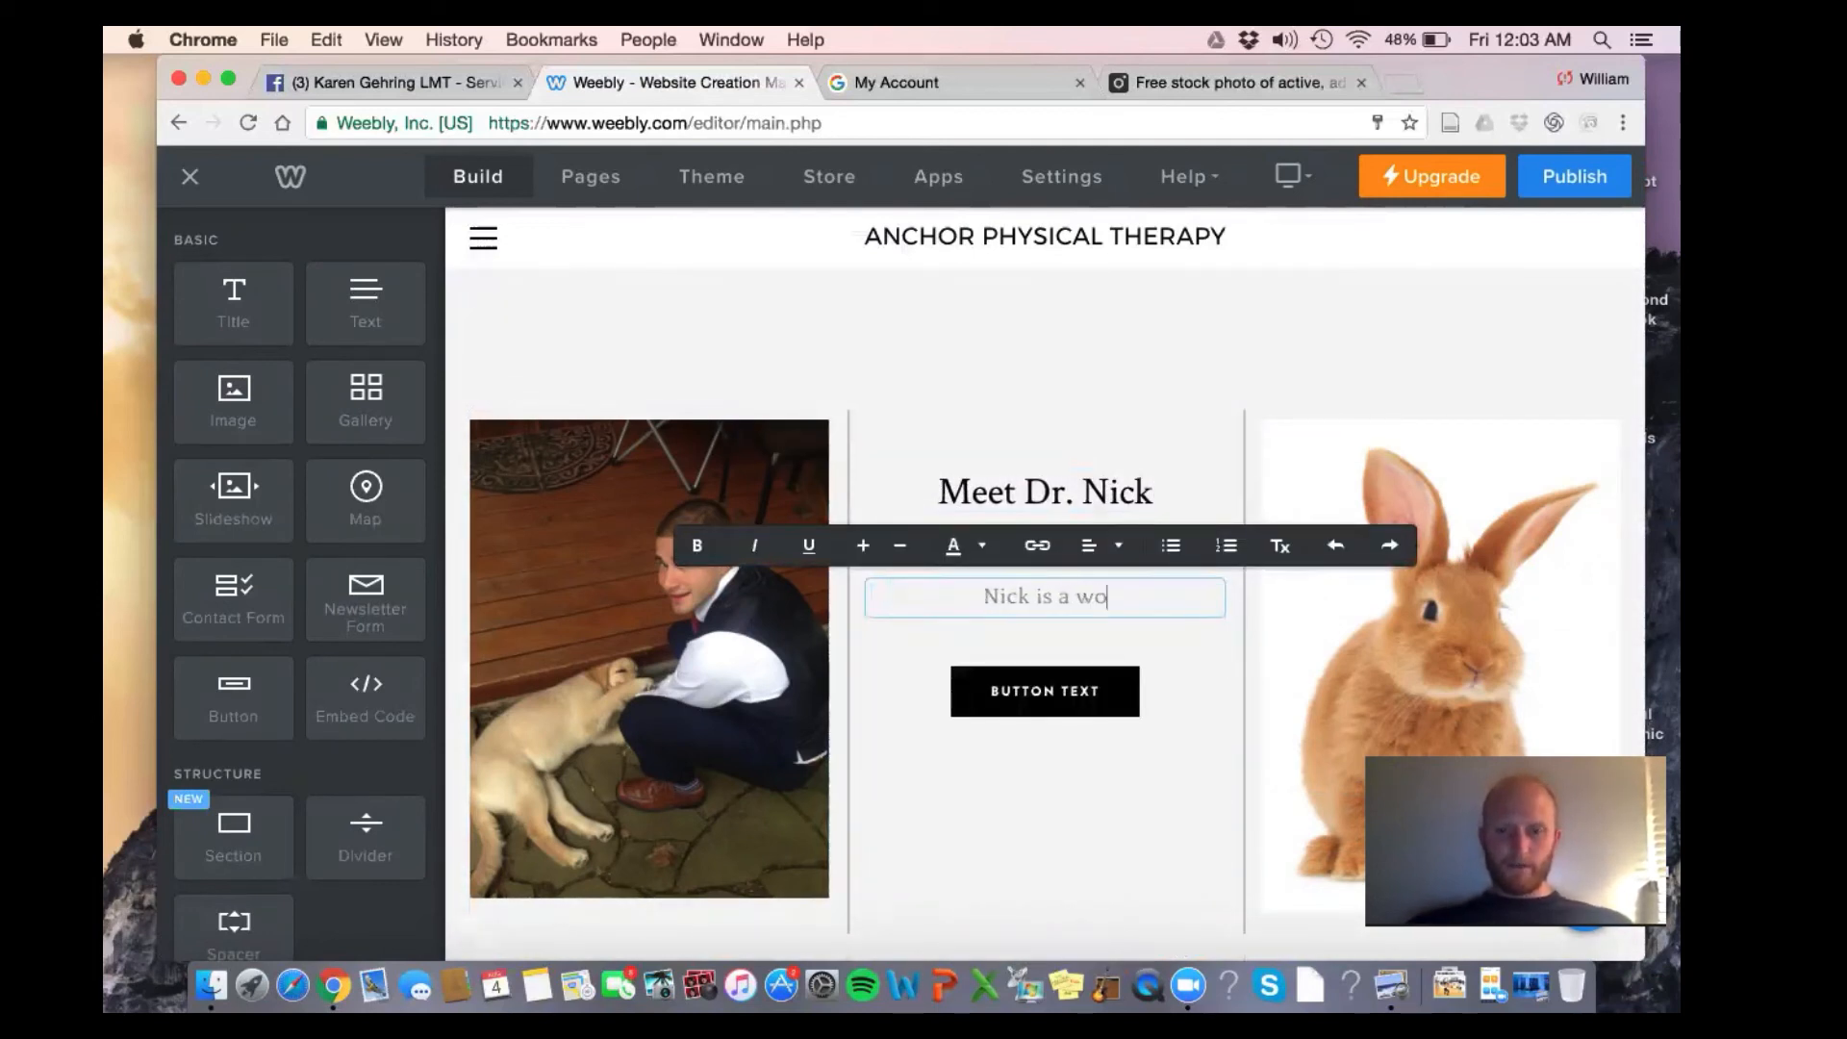
type("rld-renowned ph")
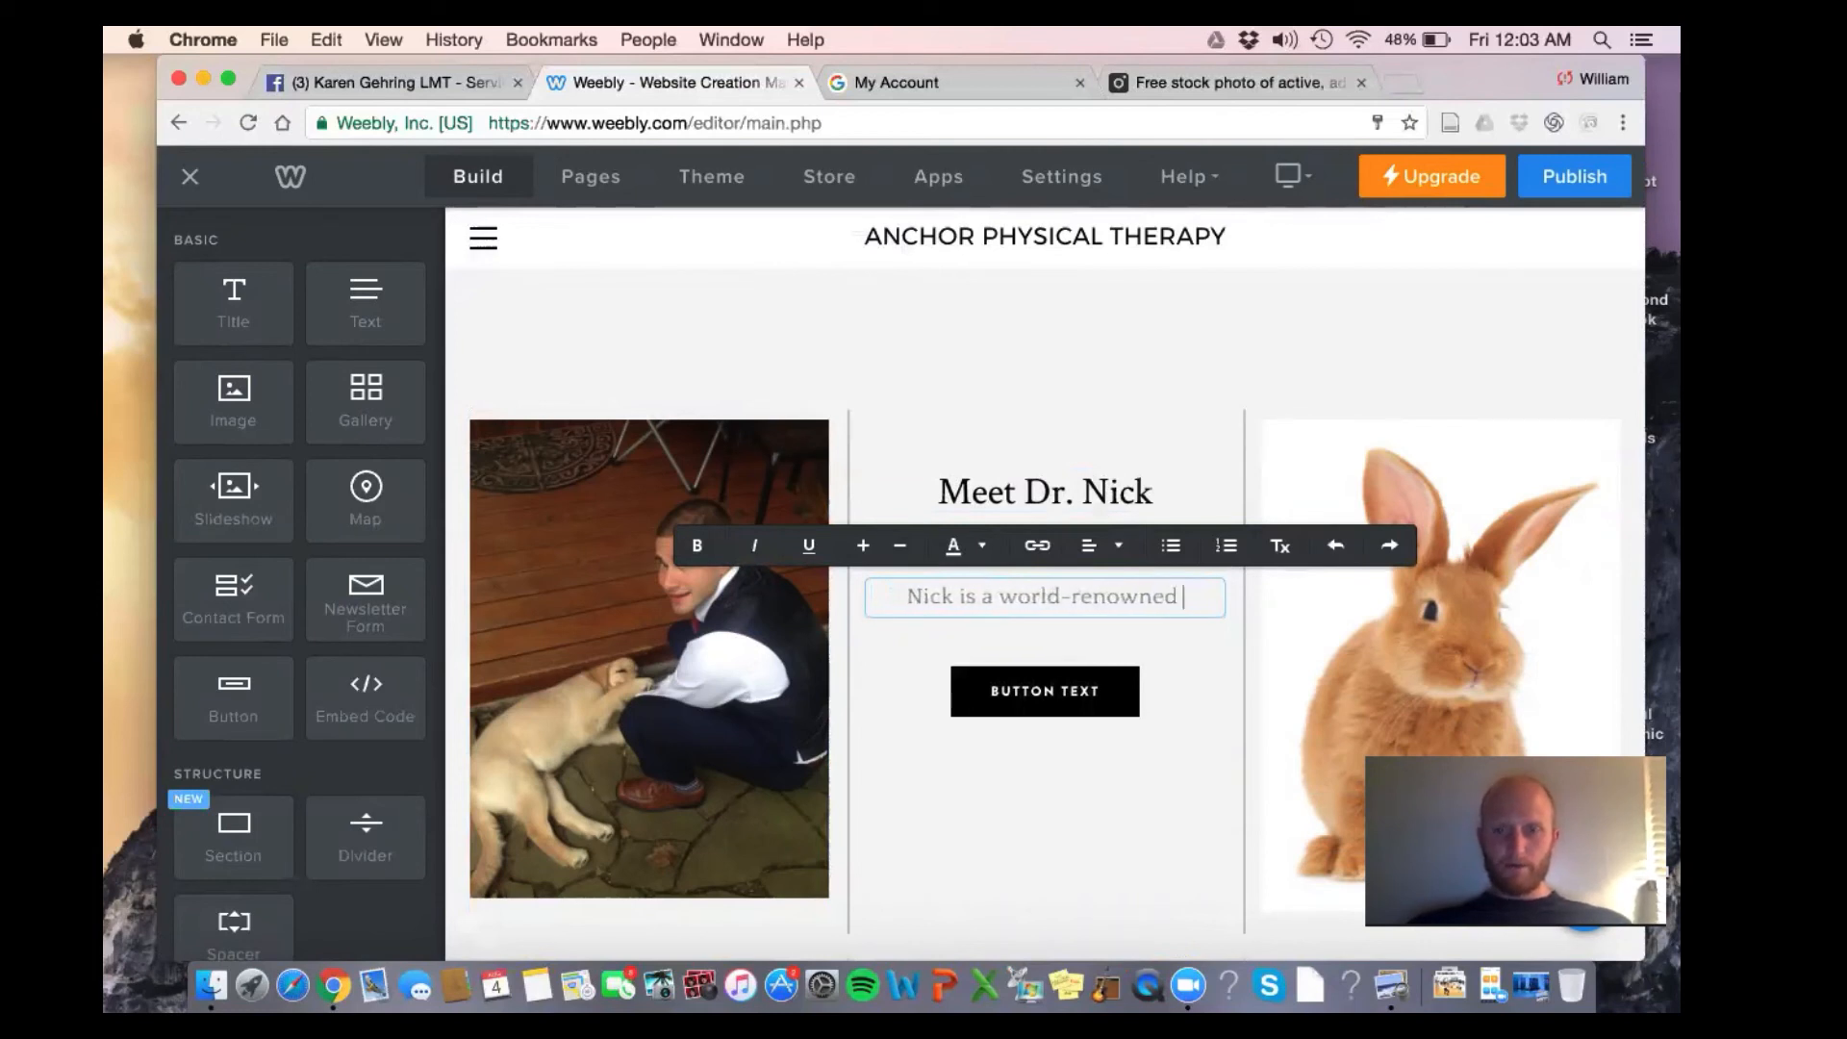
key("BackSpace")
key("BackSpace")
type("Physical Ther")
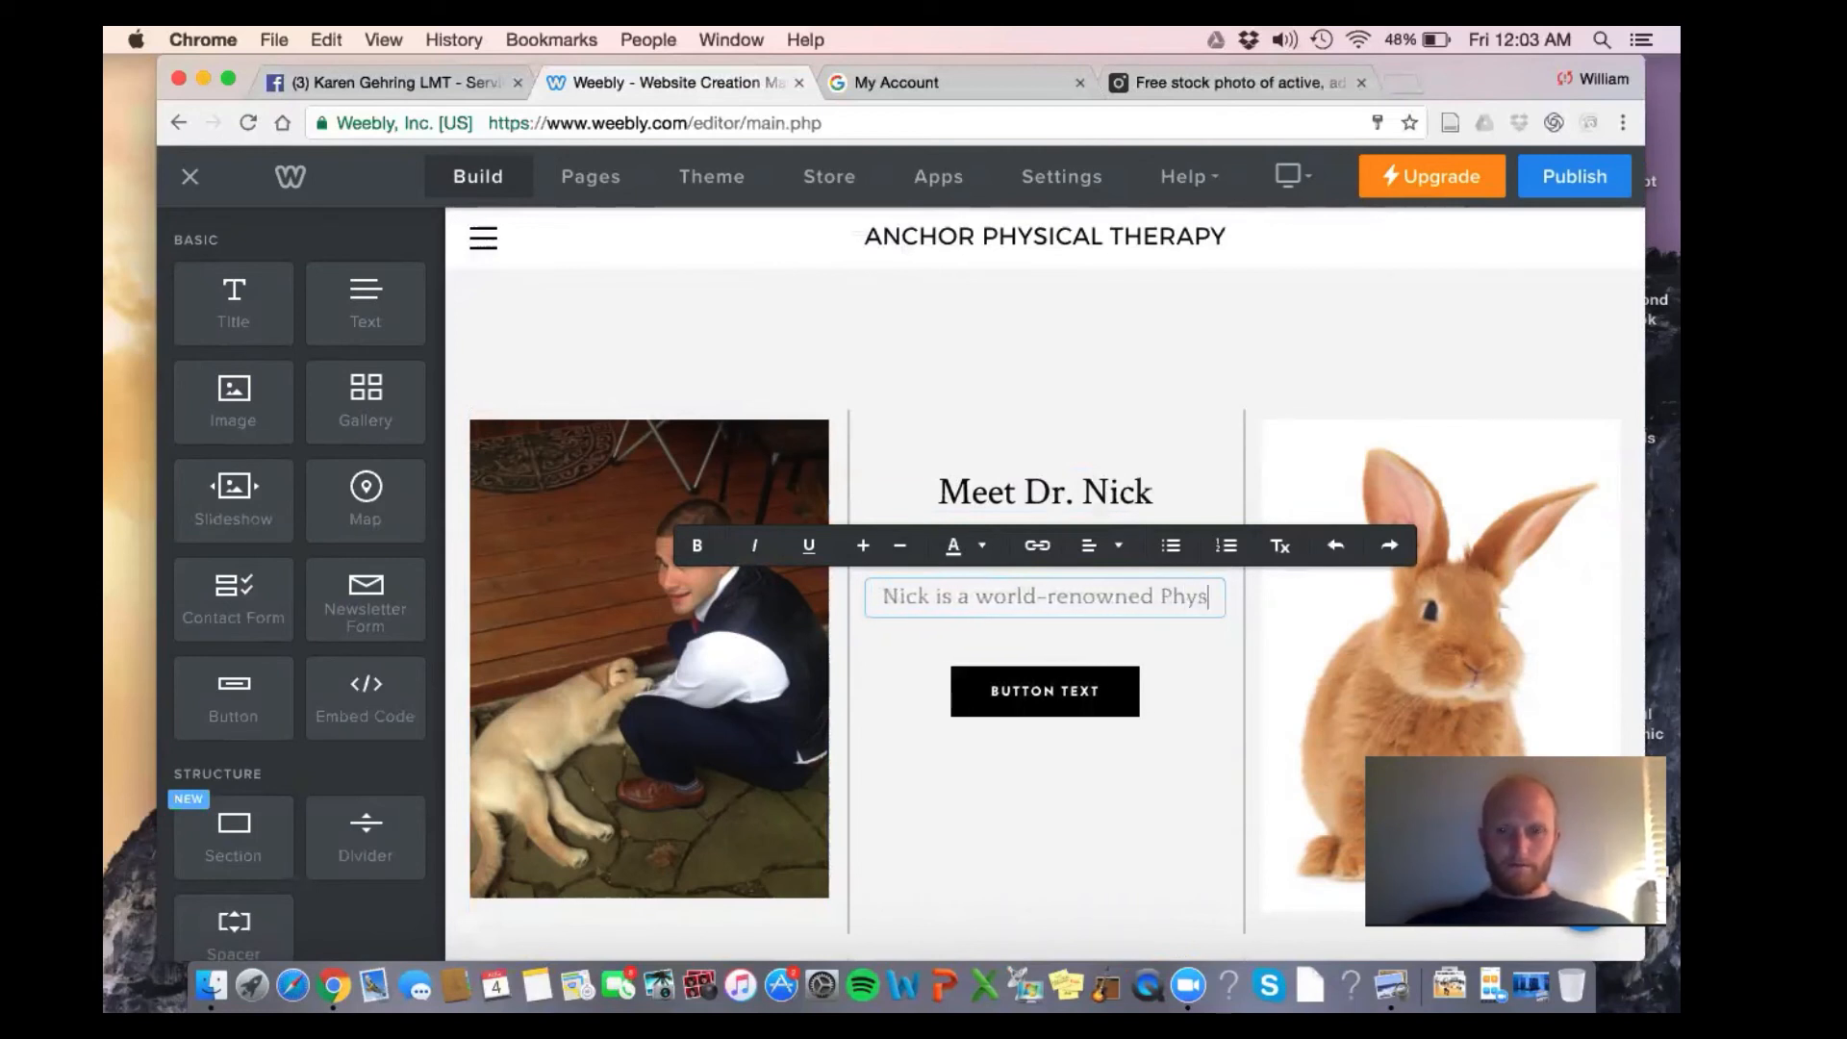
key("BackSpace")
key("BackSpace")
key("BackSpace")
key("BackSpace")
key("BackSpace")
key("BackSpace")
key("BackSpace")
key("BackSpace")
key("BackSpace")
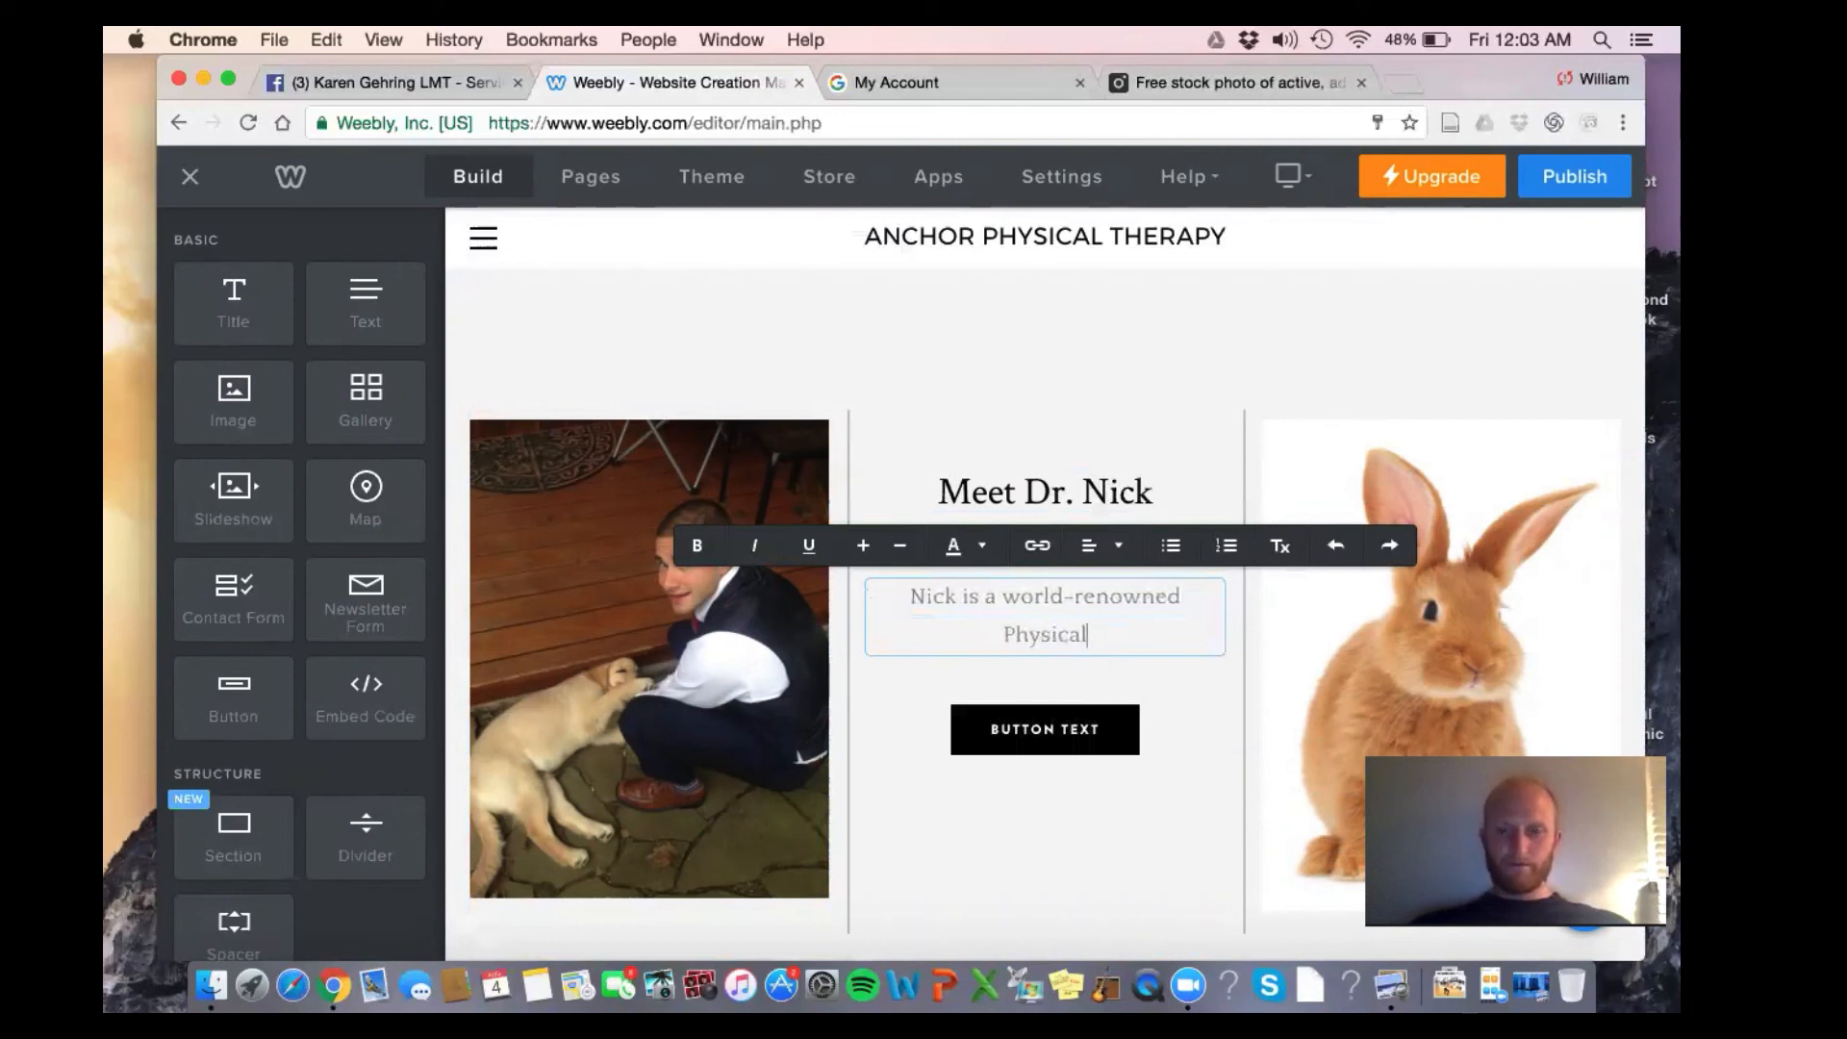
type("ic")
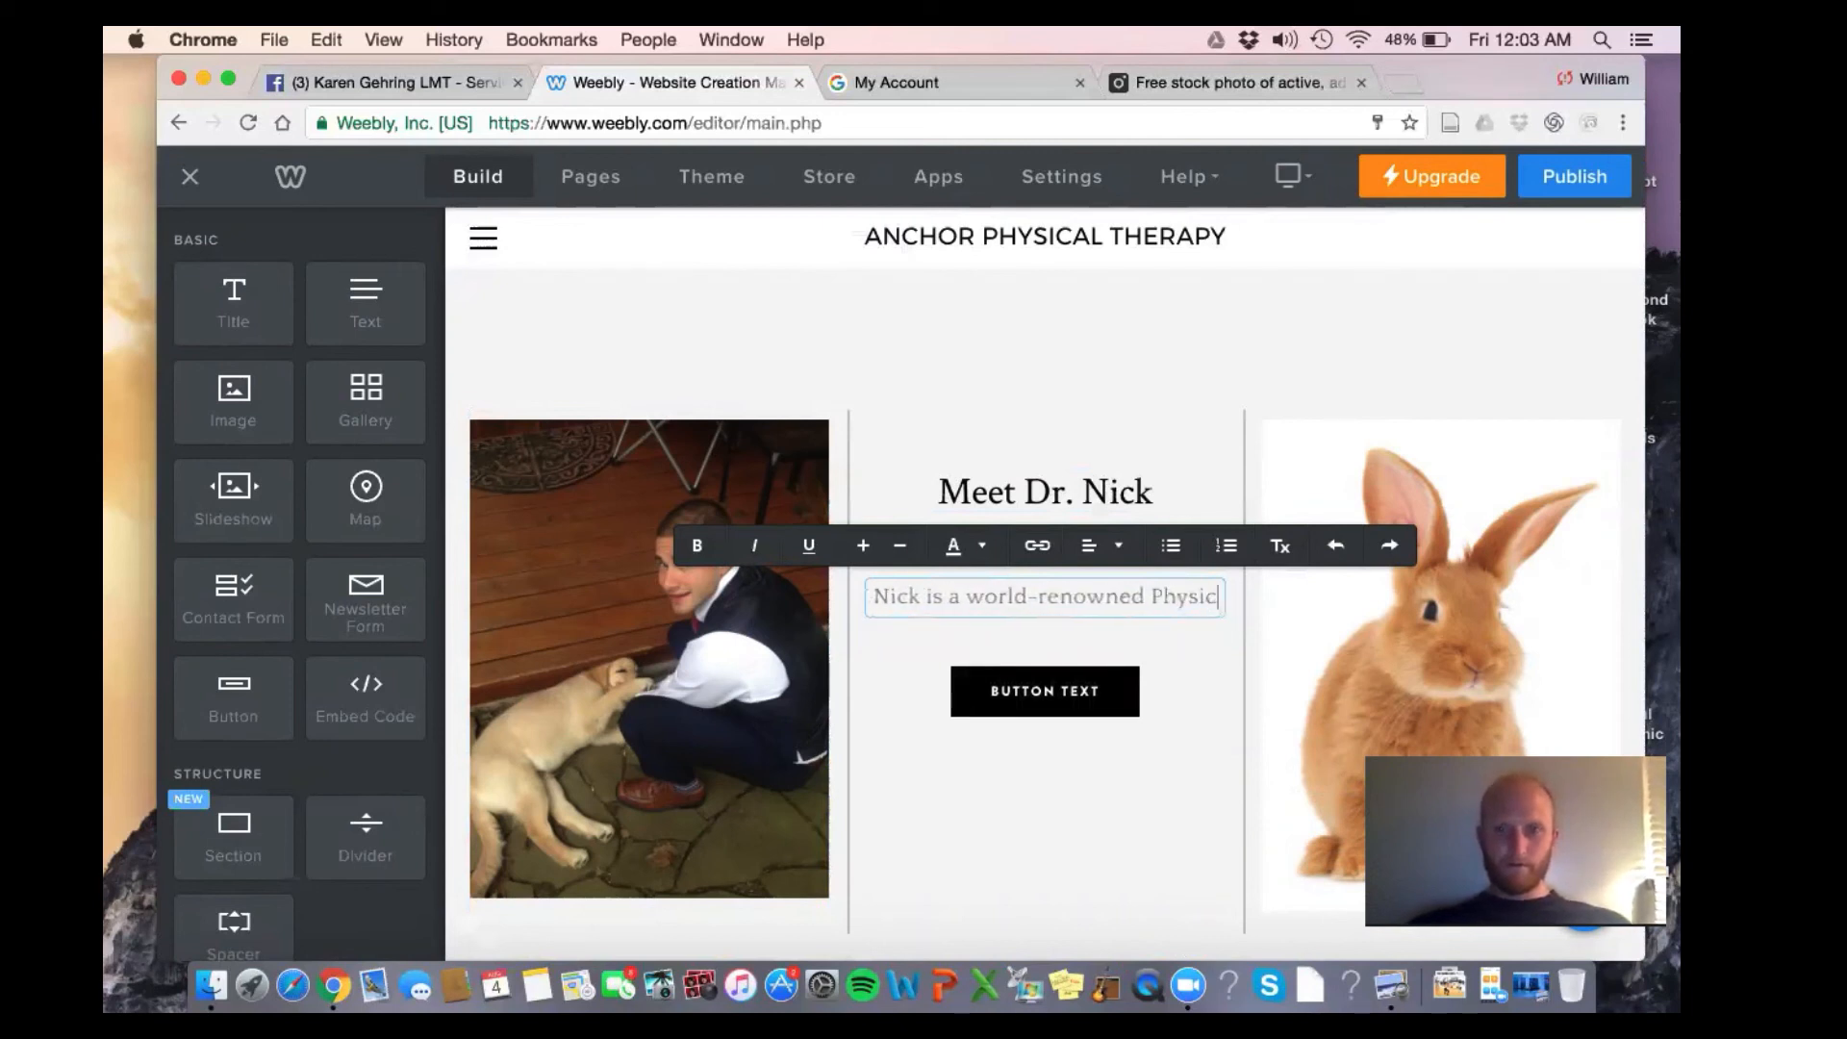
key("BackSpace")
key("BackSpace")
key("BackSpace")
key("BackSpace")
key("BackSpace")
key("BackSpace")
type("Doc")
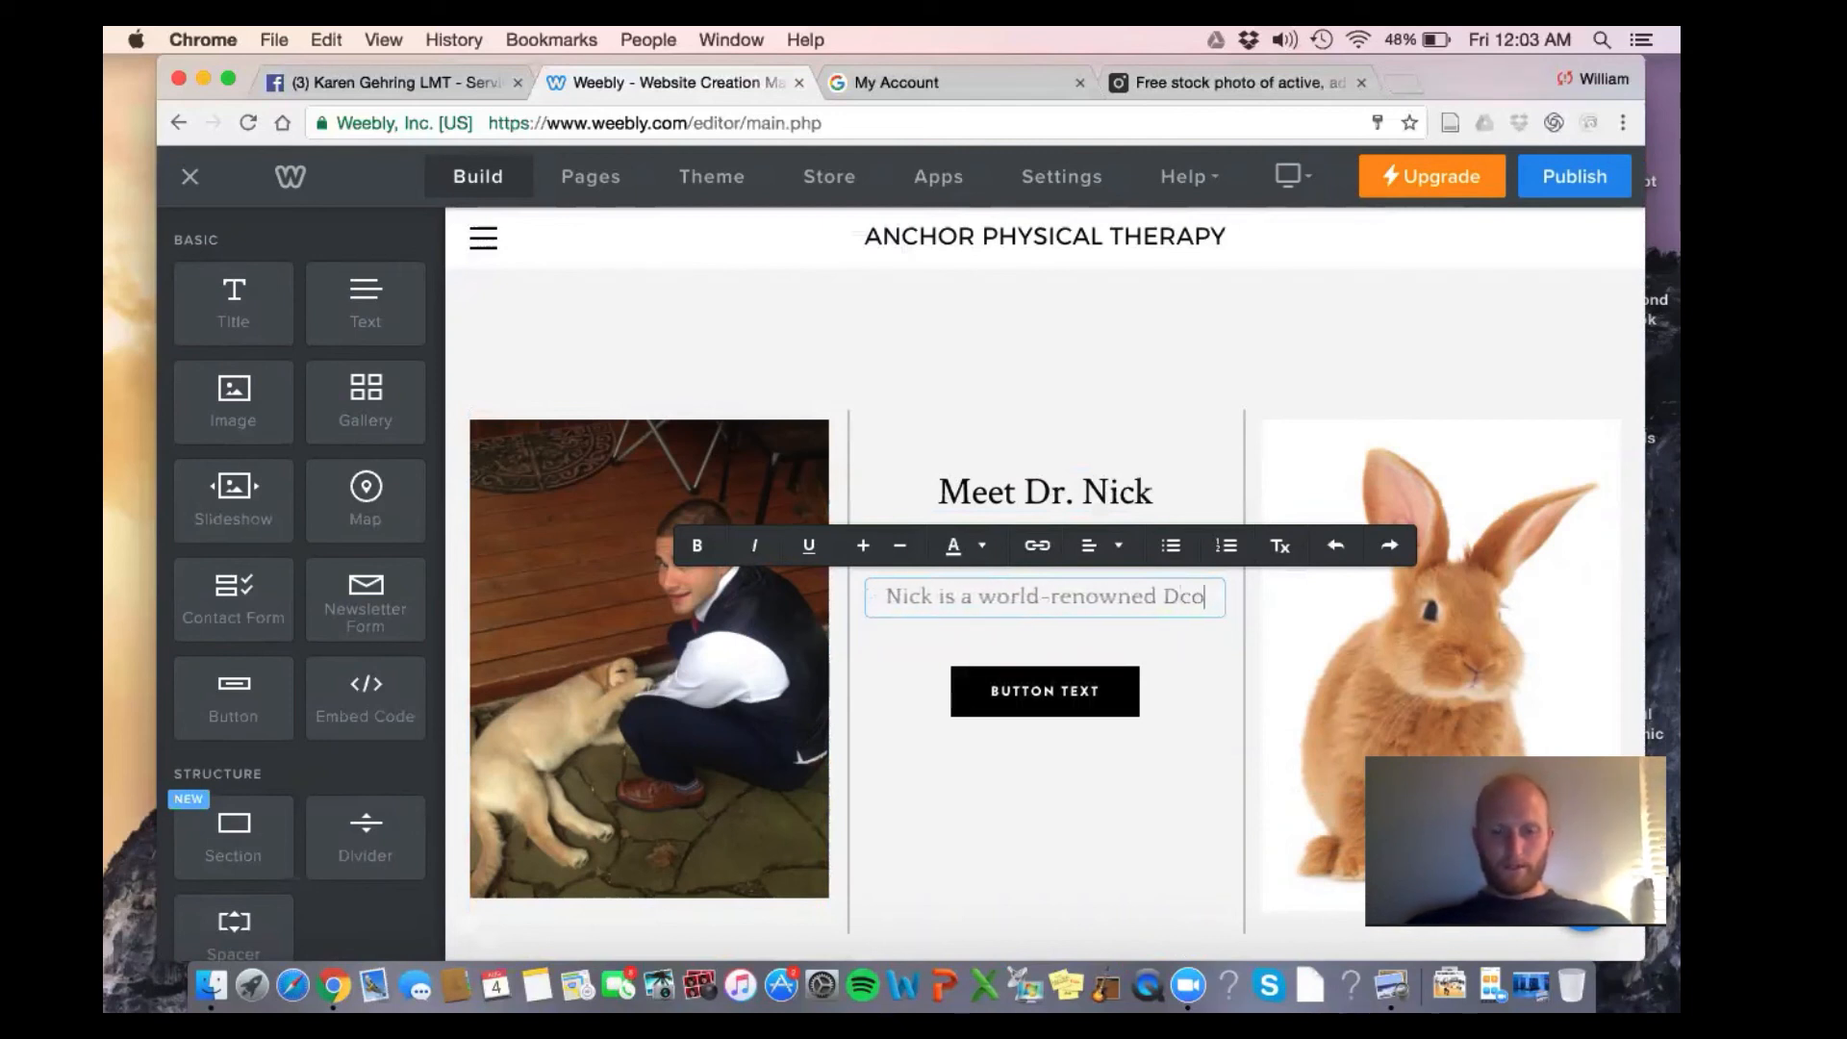
key("BackSpace")
key("BackSpace")
type("octor of Physical Therapy wi")
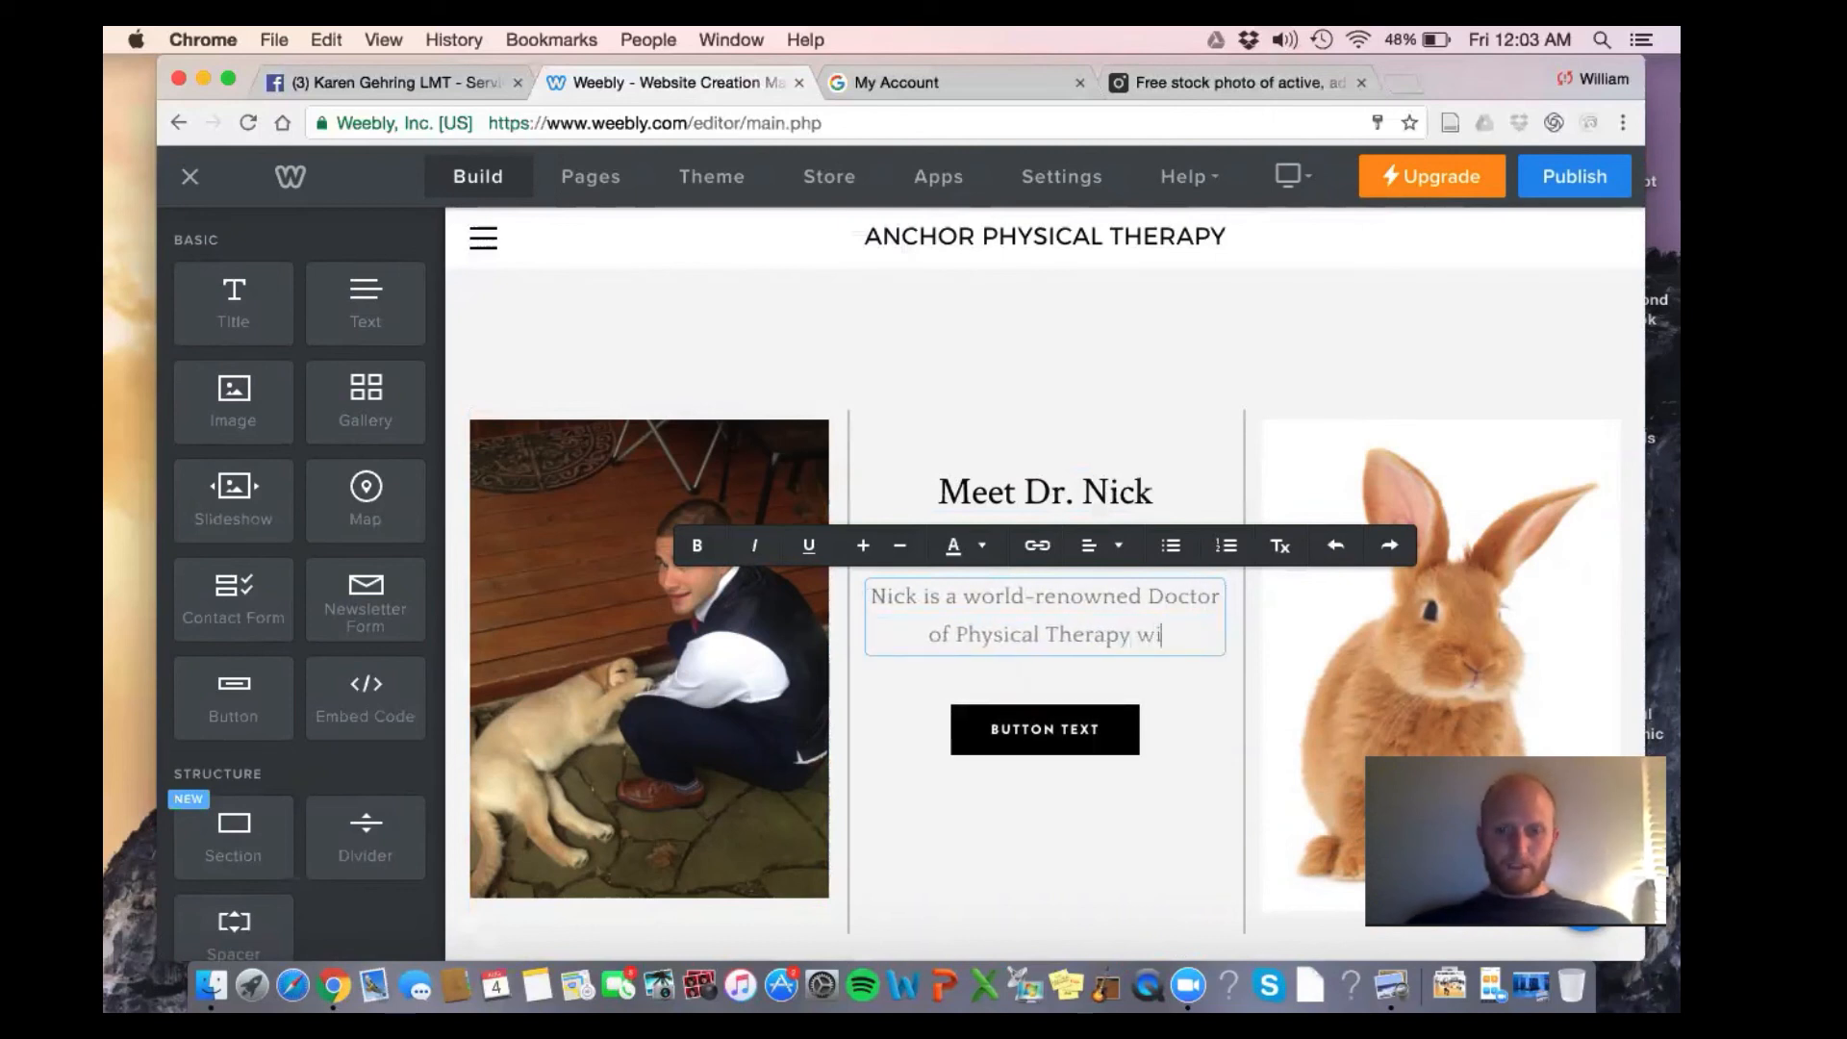
type("th 4 mo")
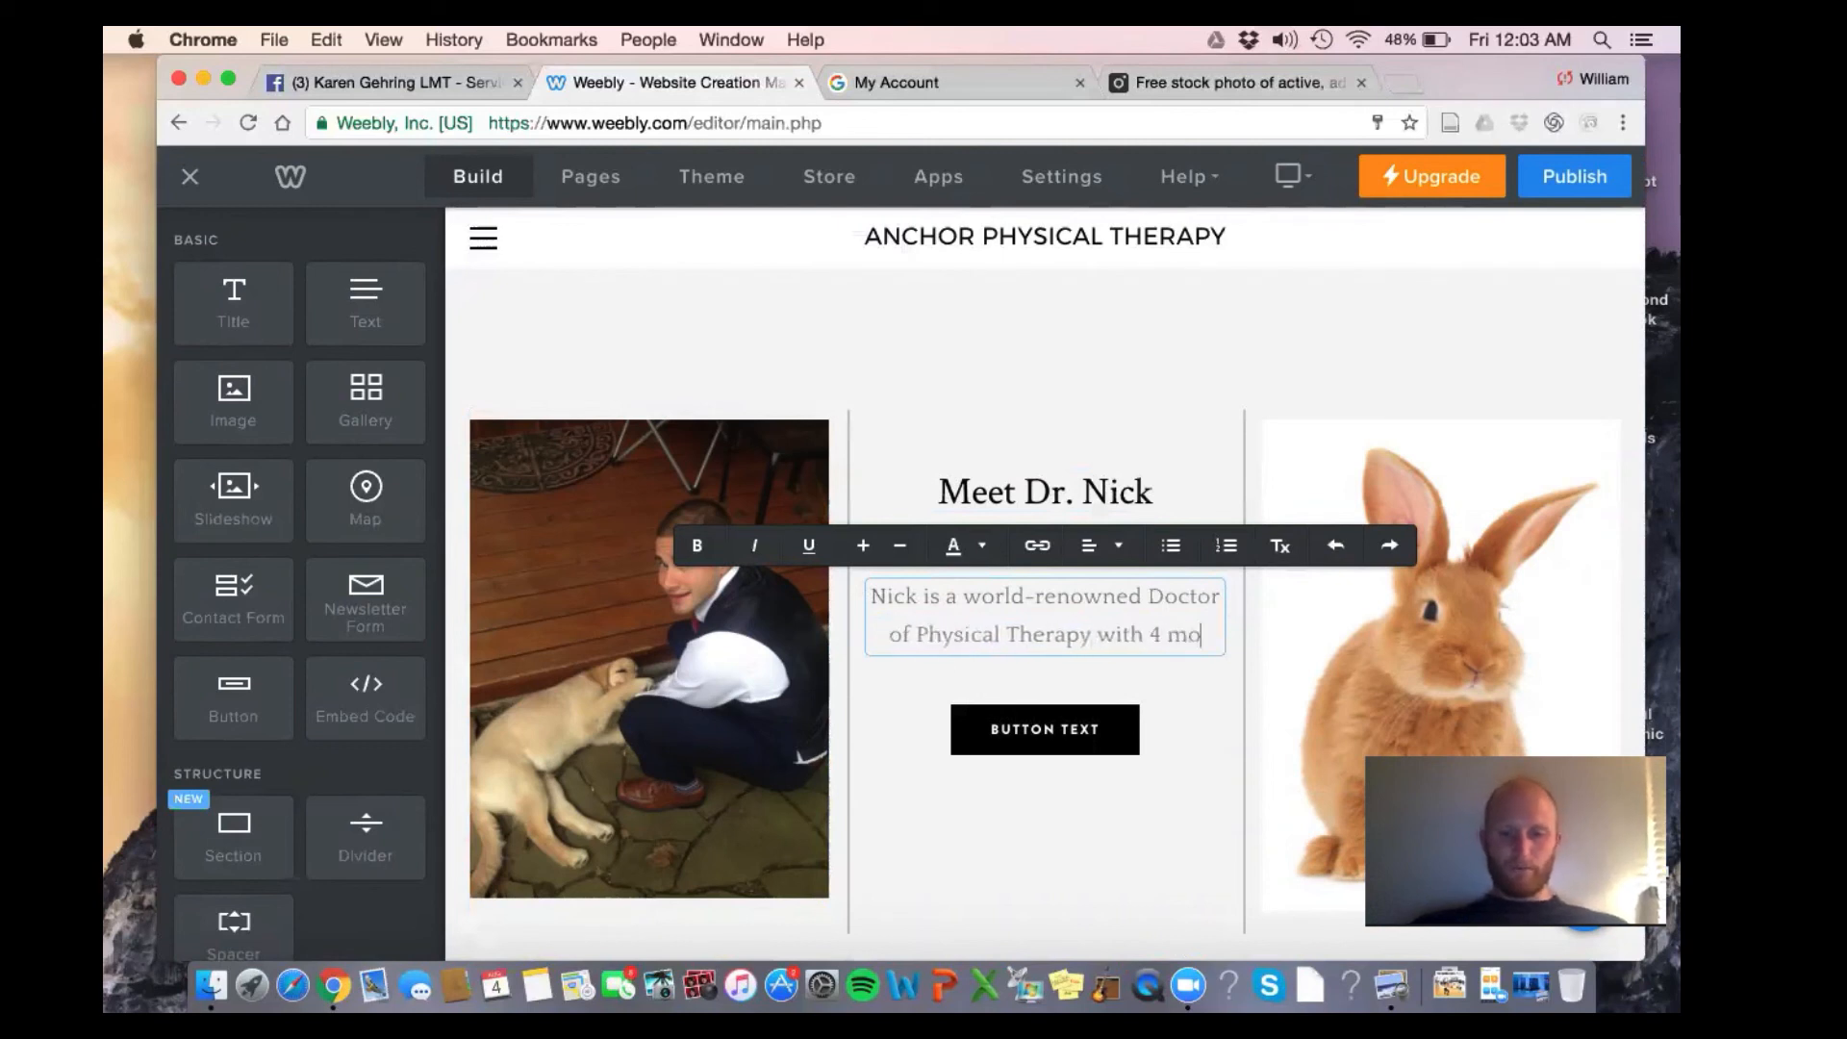
type("nths of e")
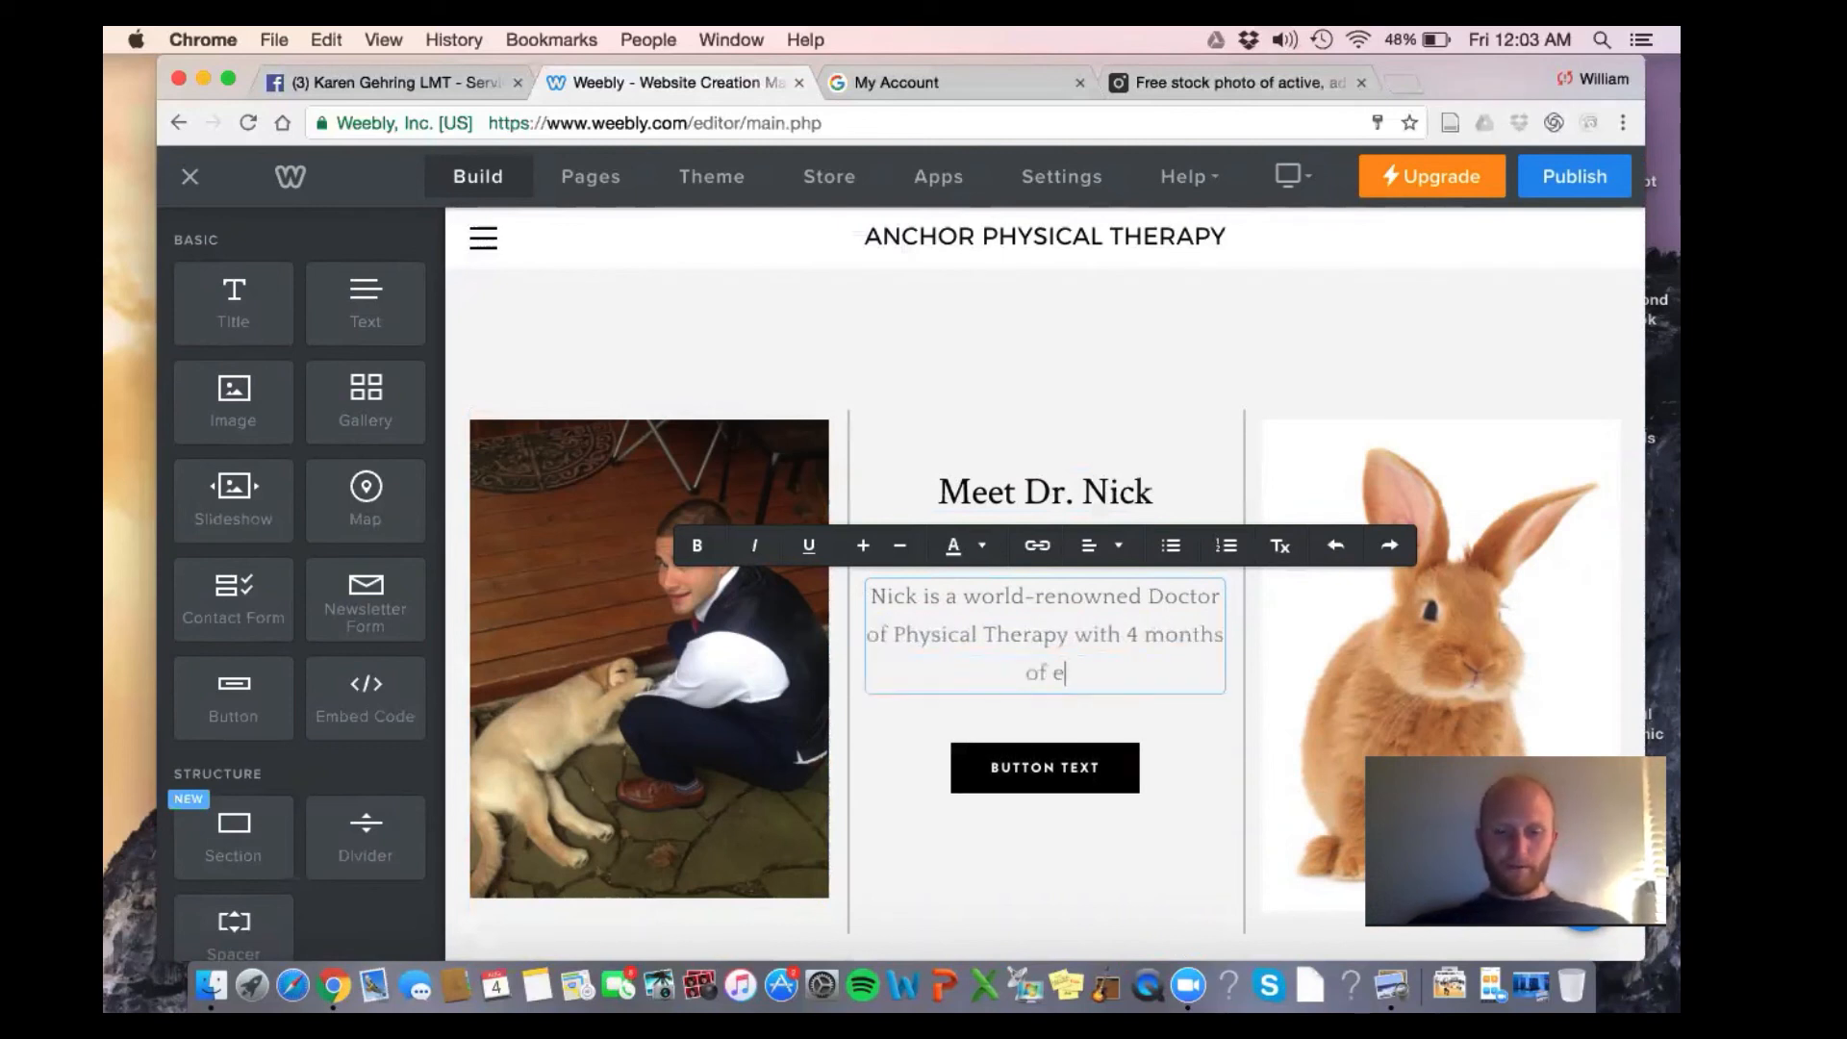
type("xperience")
type("ing in")
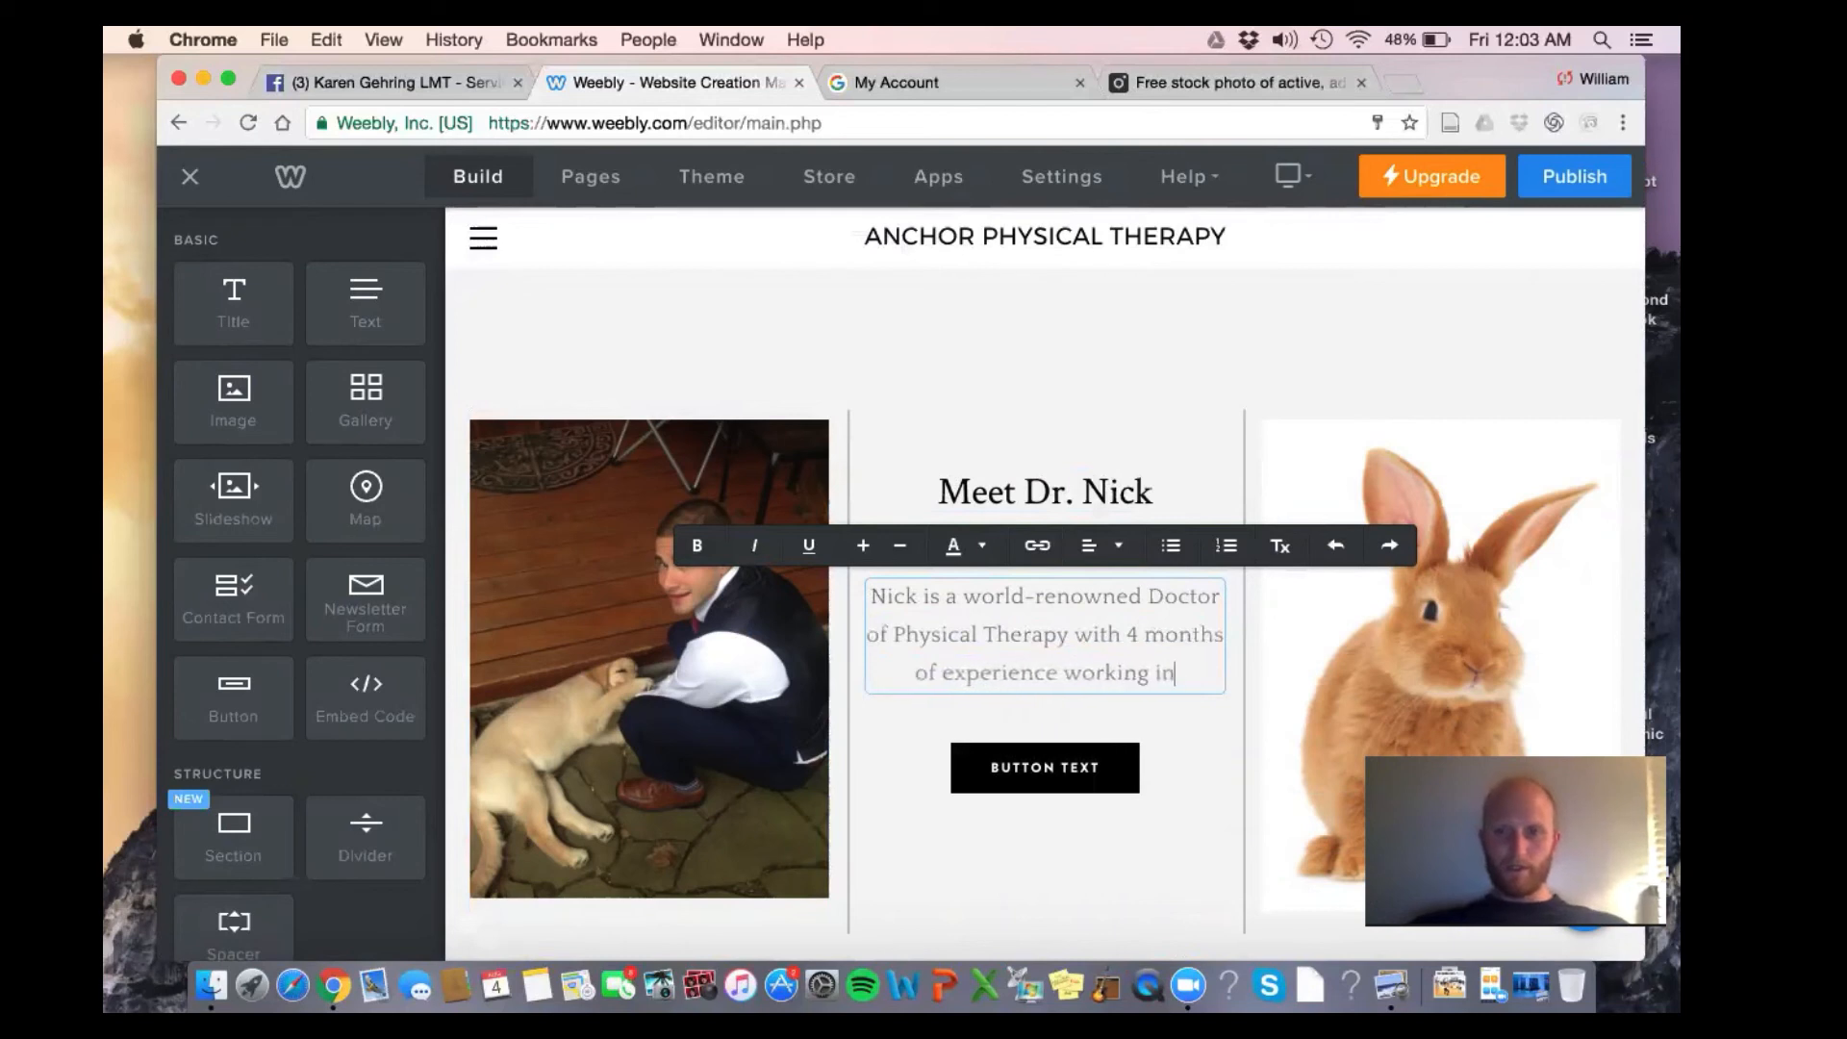
type(" the Philaed")
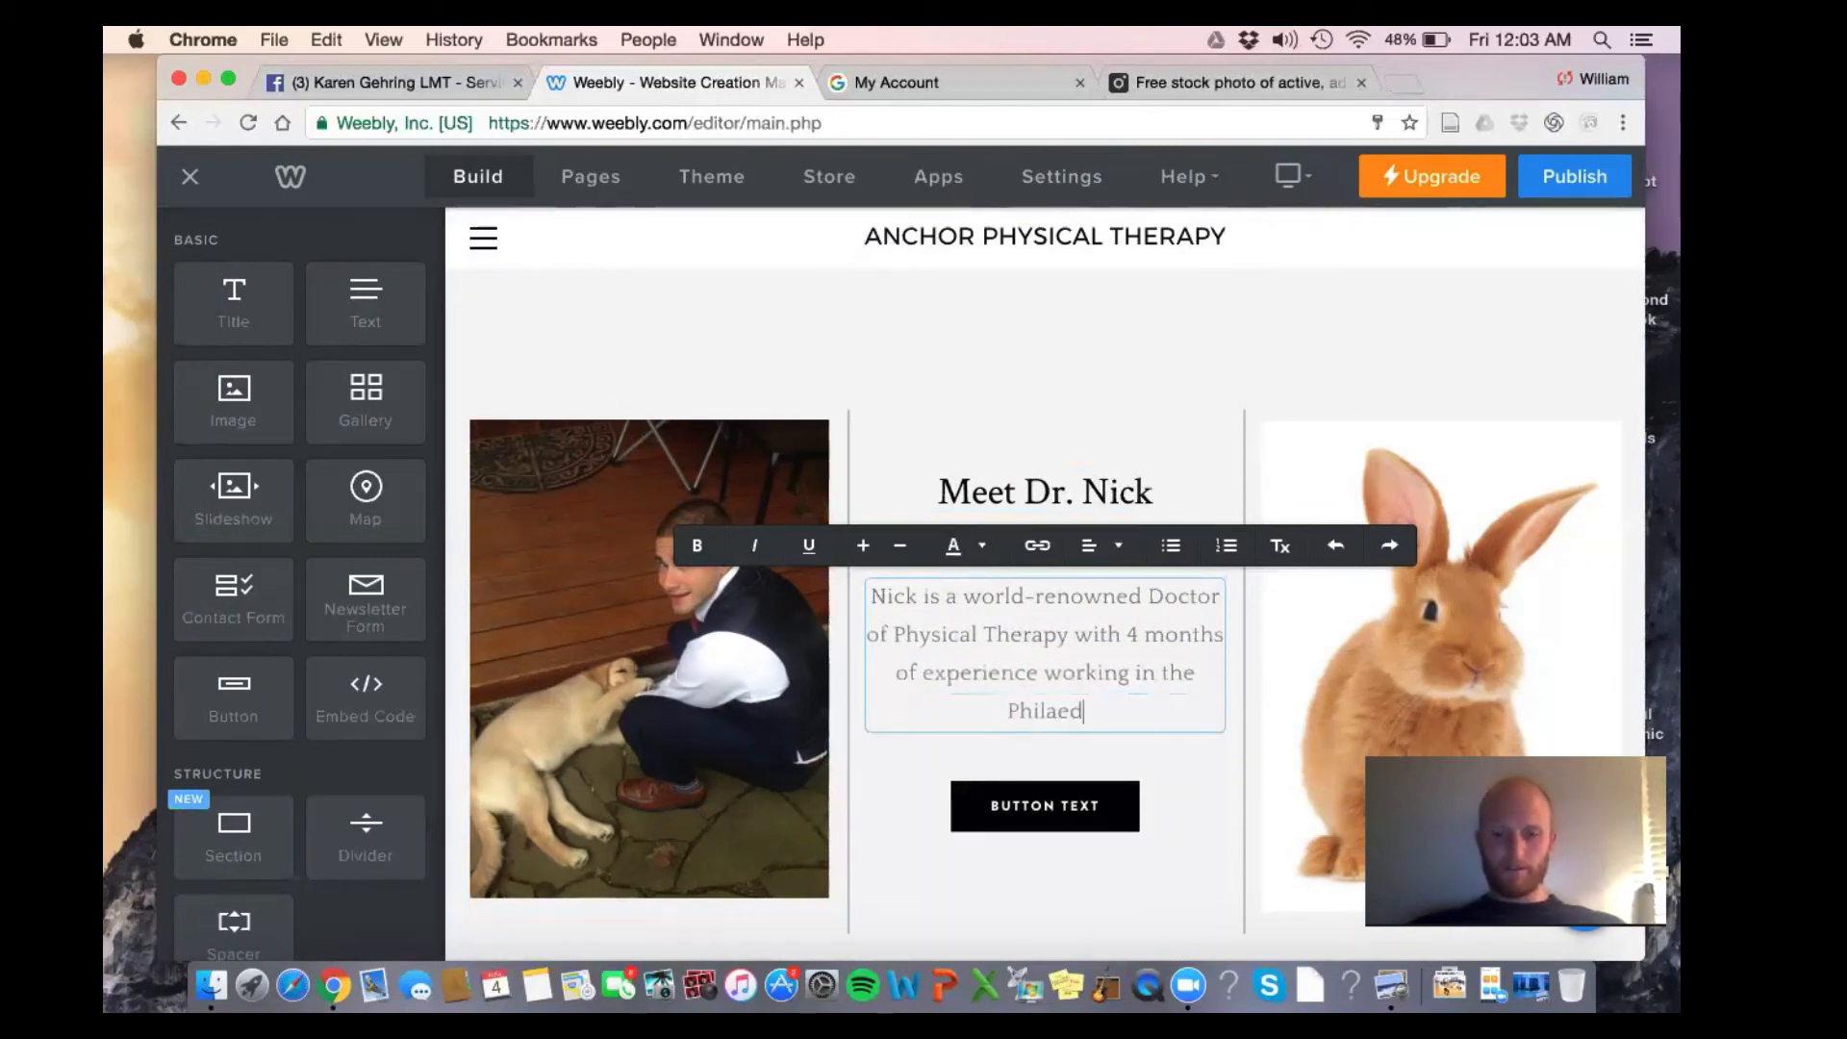
type("elp")
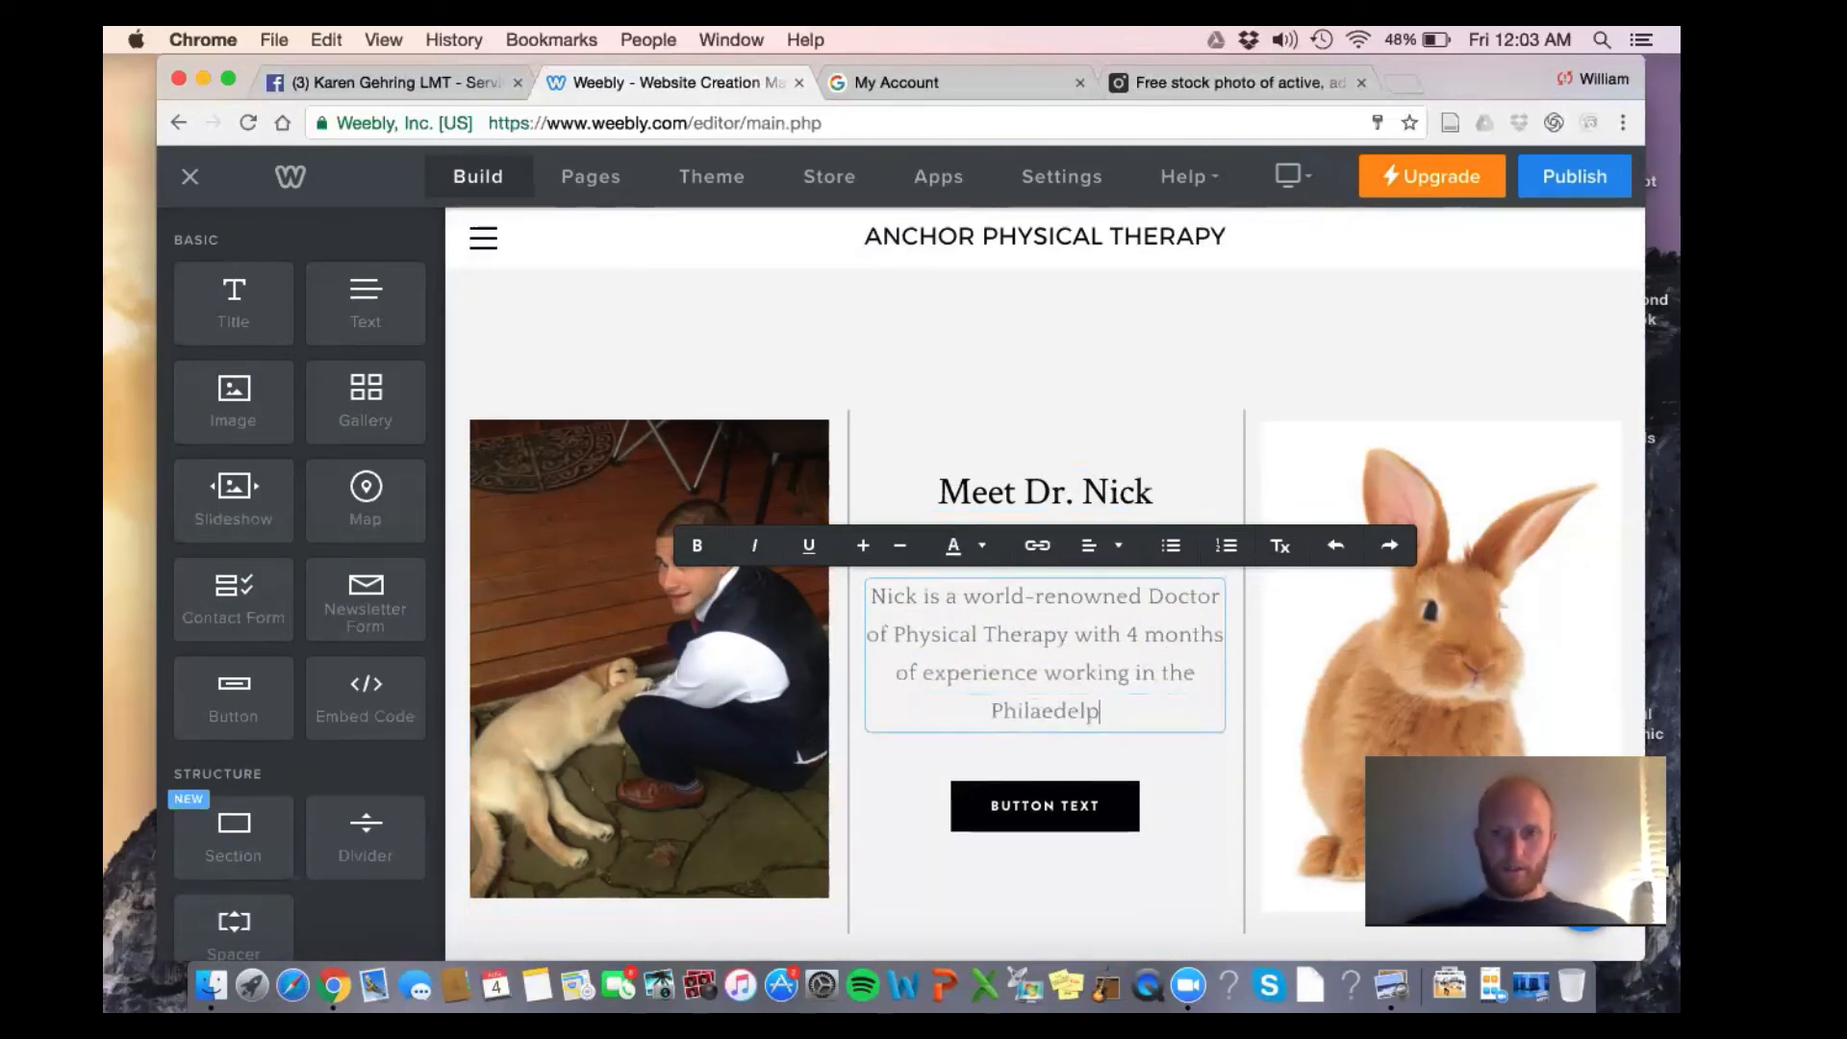
type("hia are")
key("BackSpace")
key("BackSpace")
key("BackSpace")
key("BackSpace")
key("BackSpace")
key("BackSpace")
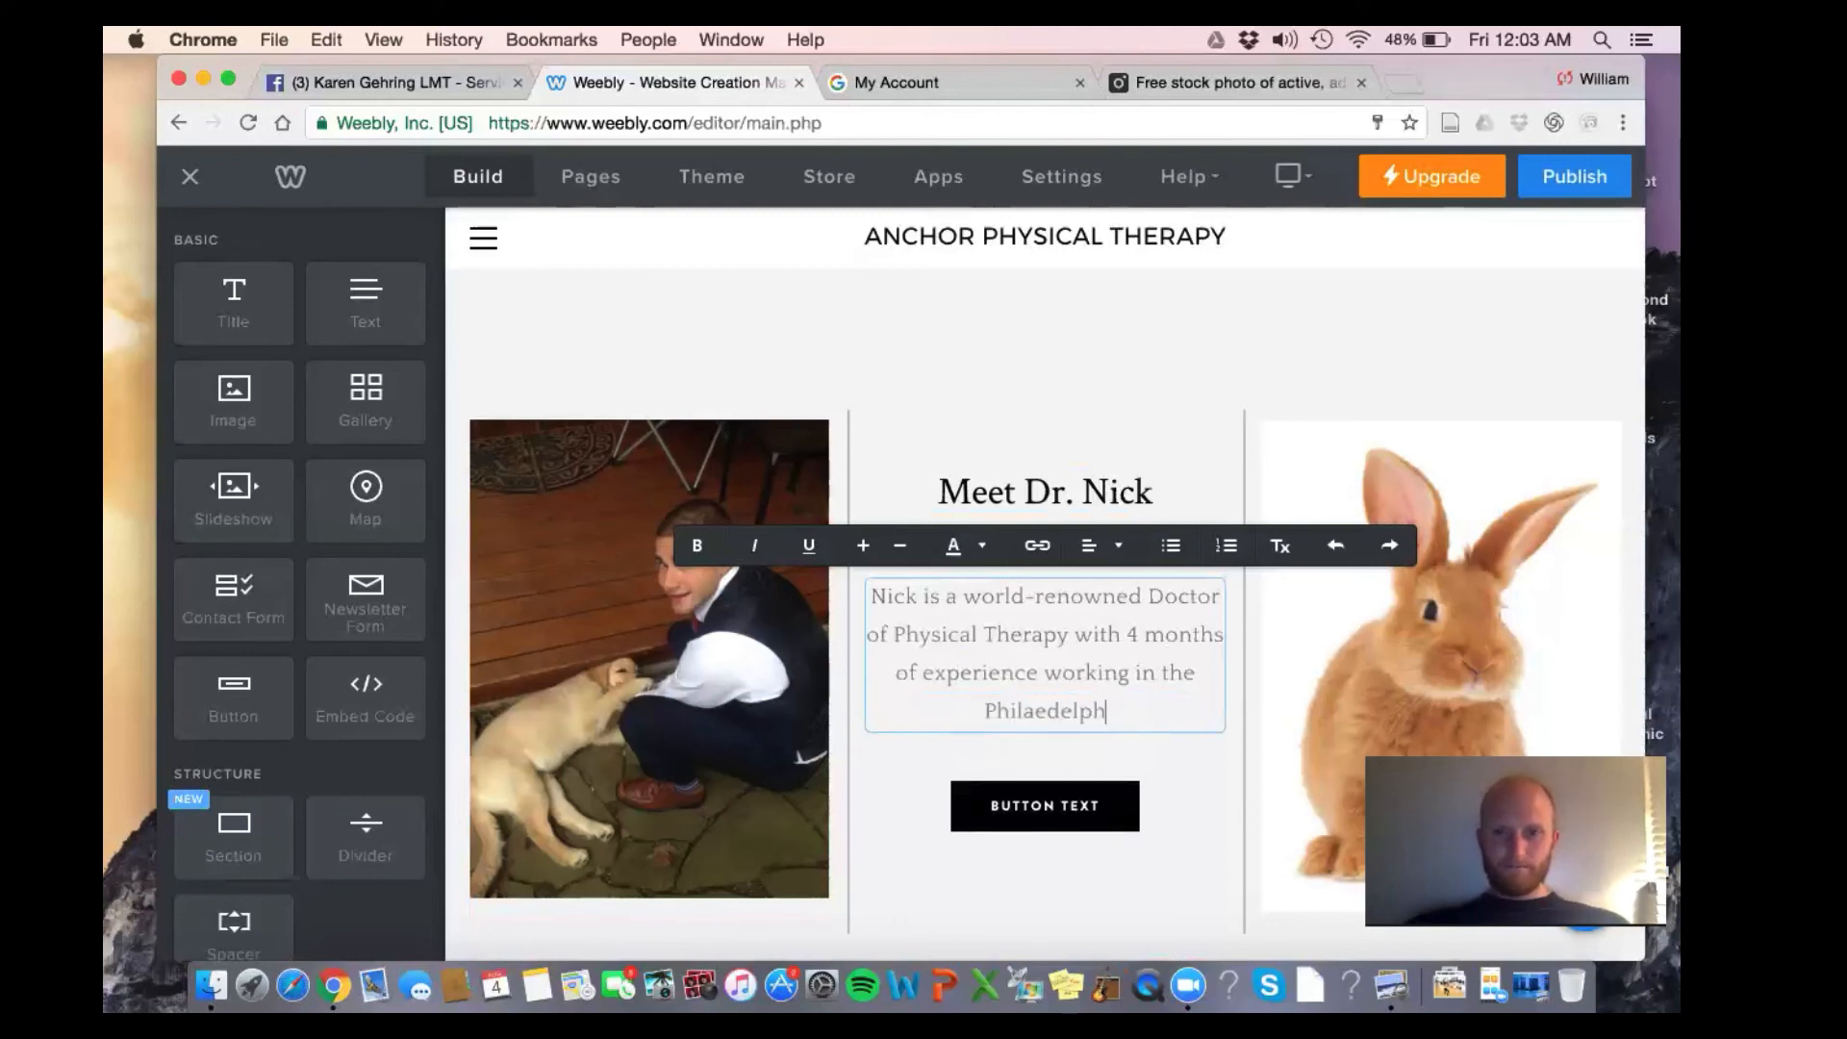
key("BackSpace")
type("d")
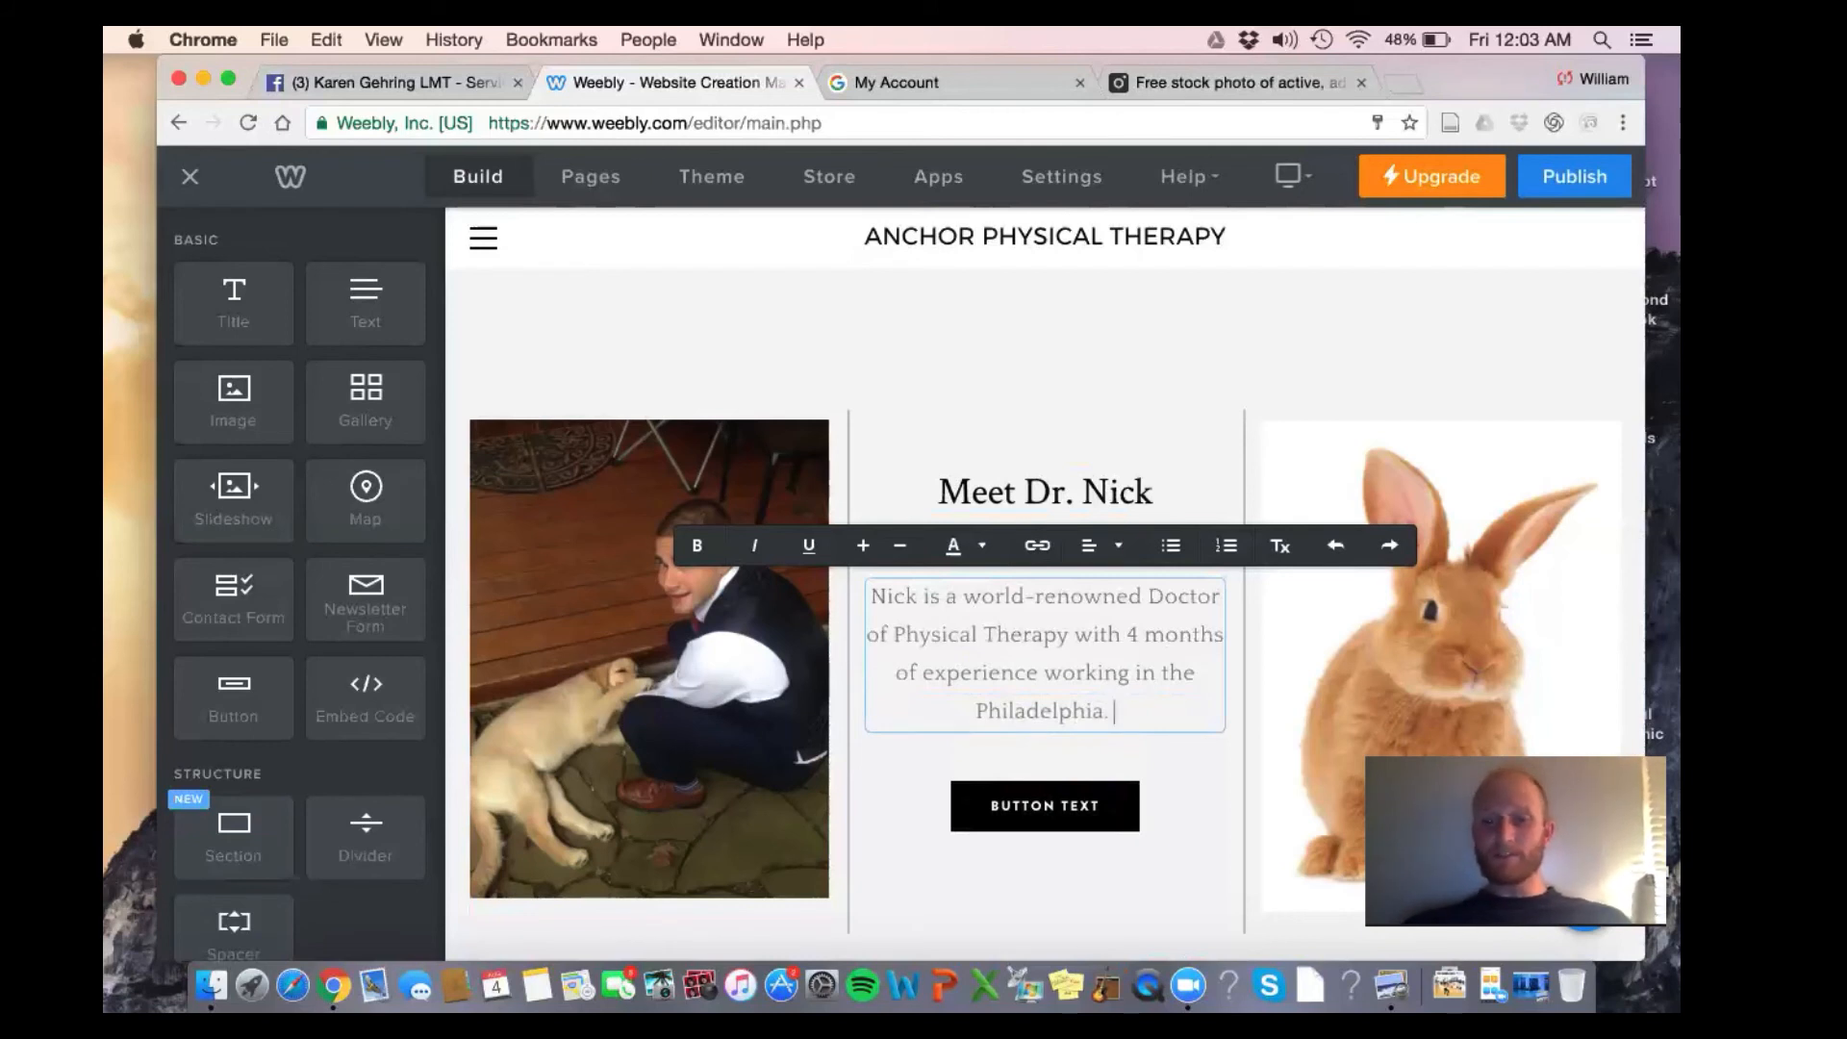
type("Nick has")
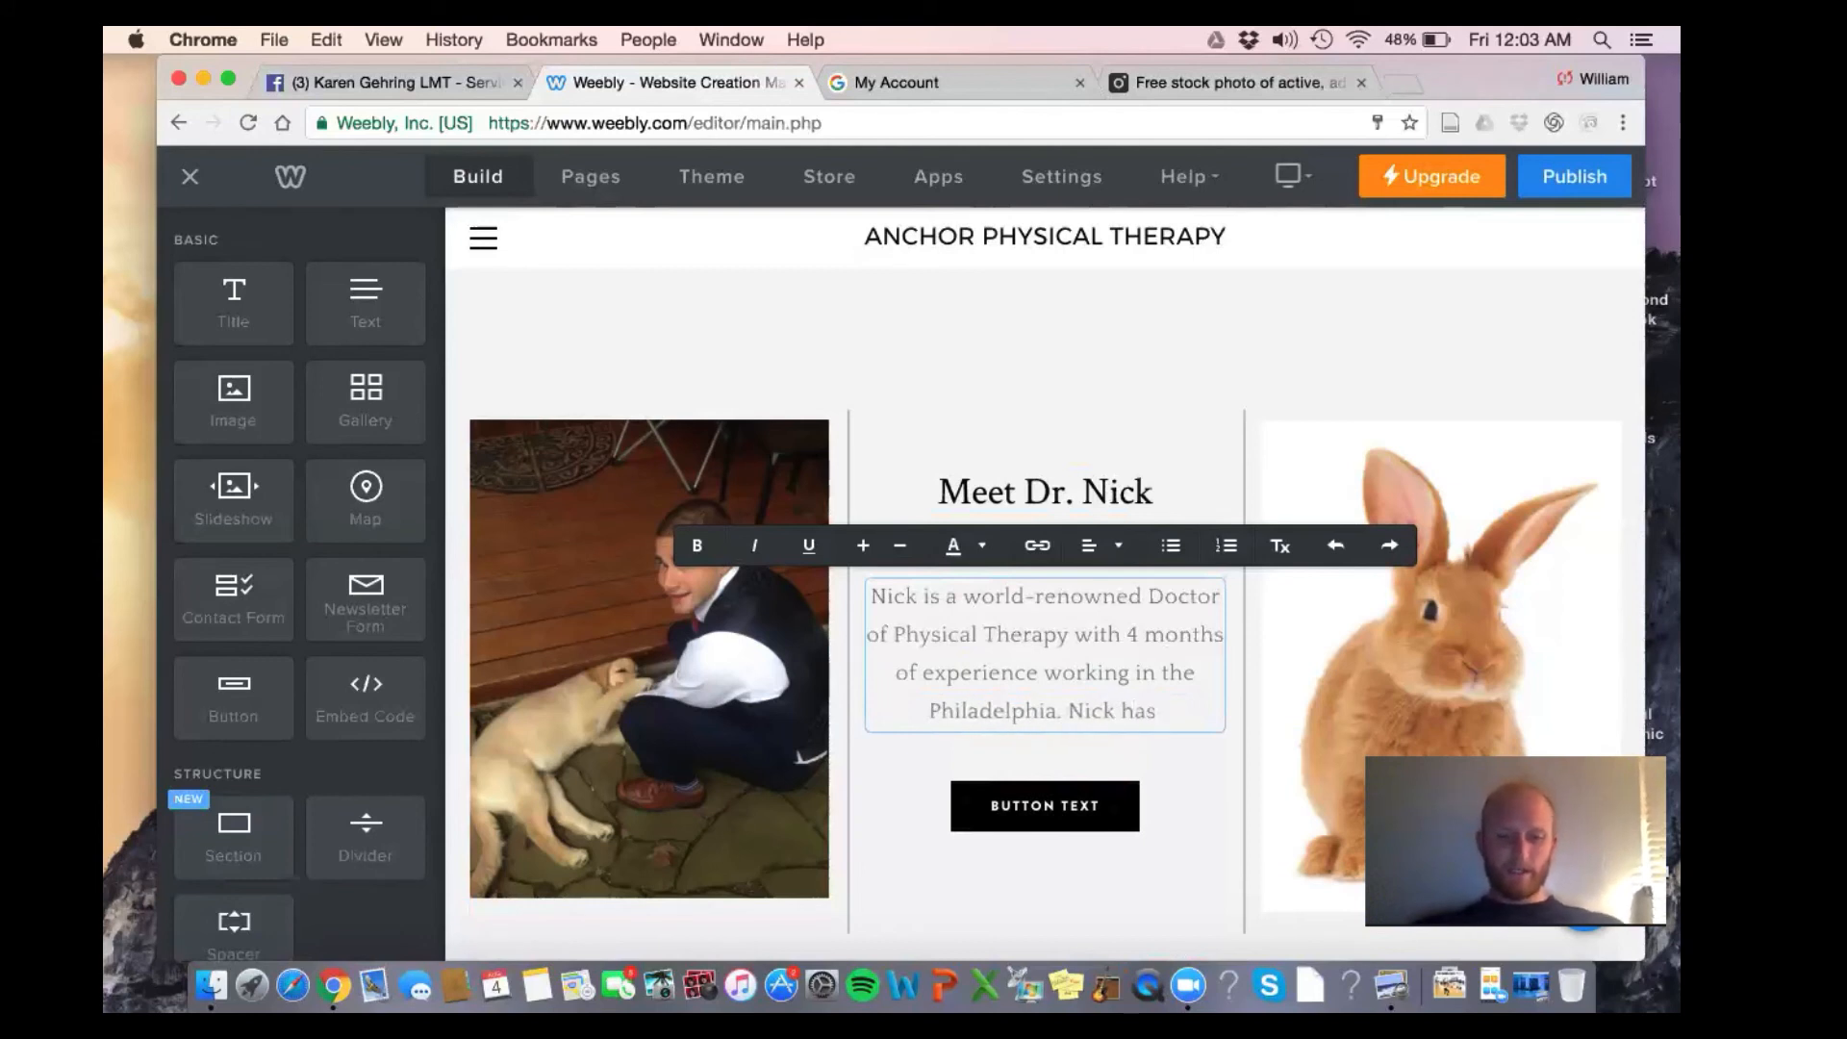
type(" taken va")
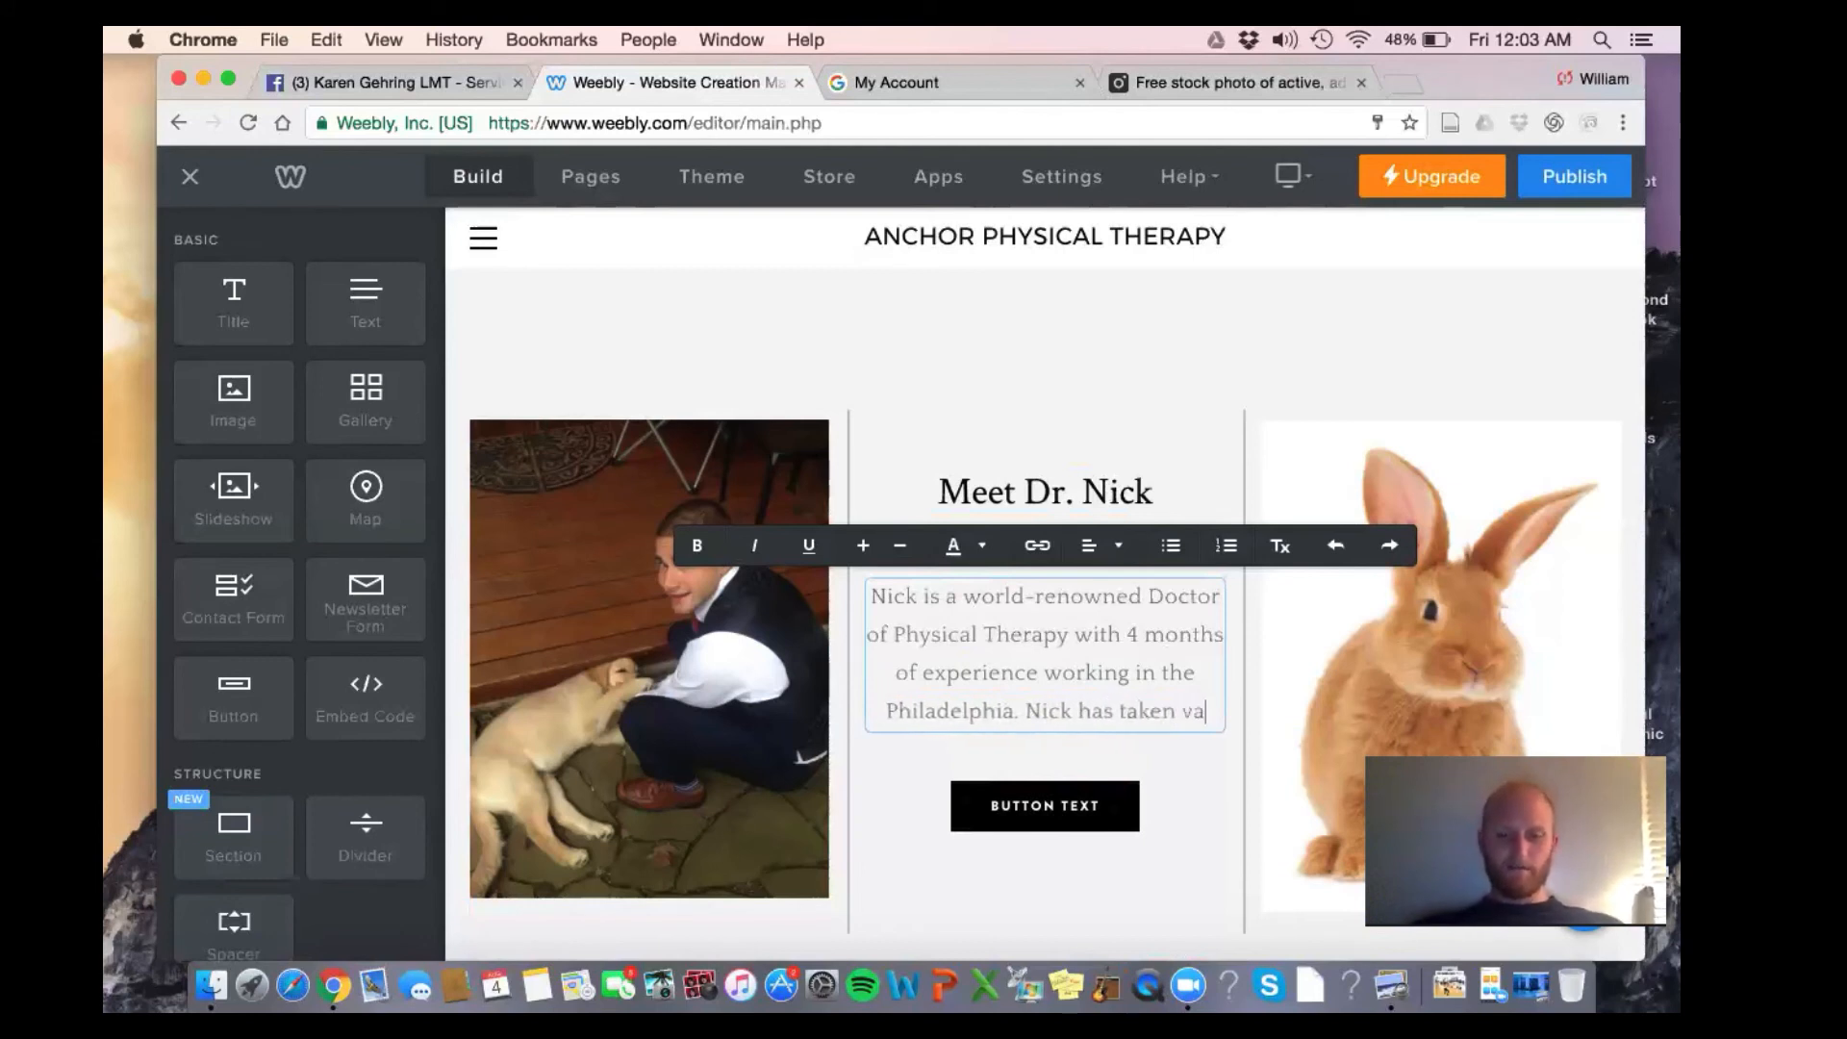
type("st amounts")
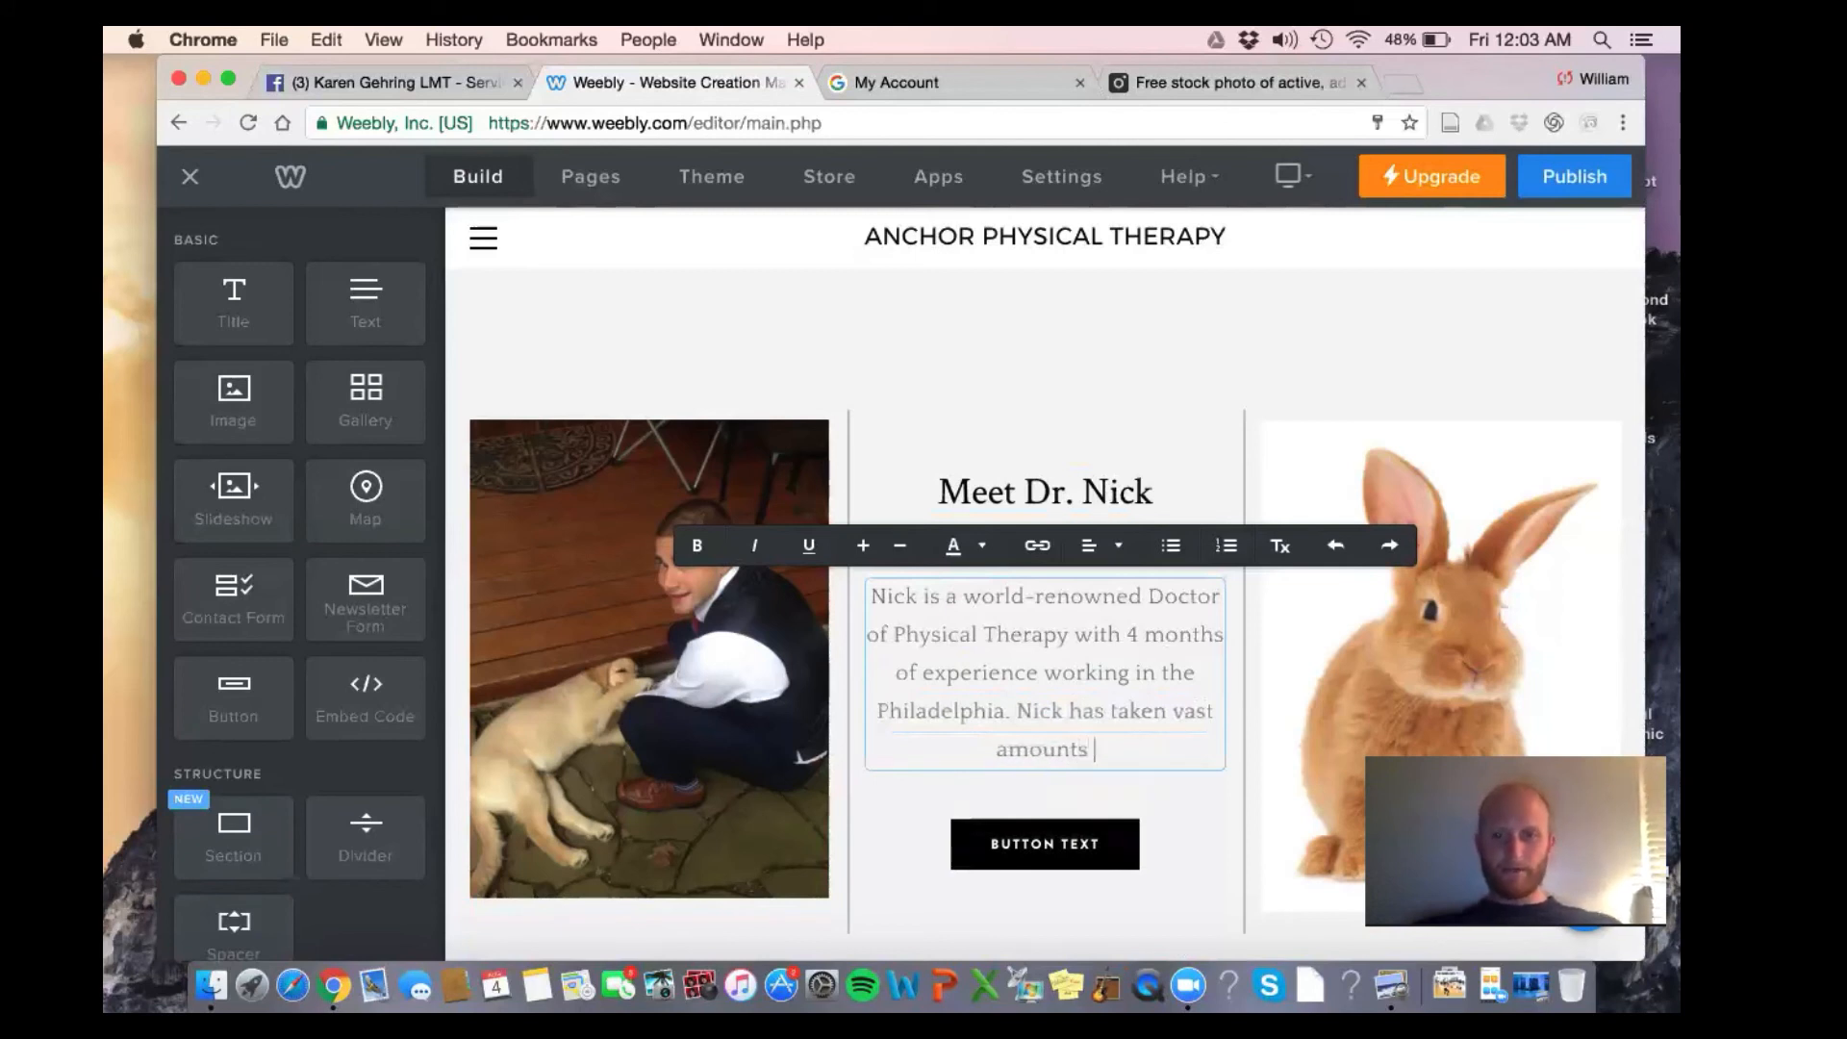
type(" of courses in manual therapy and")
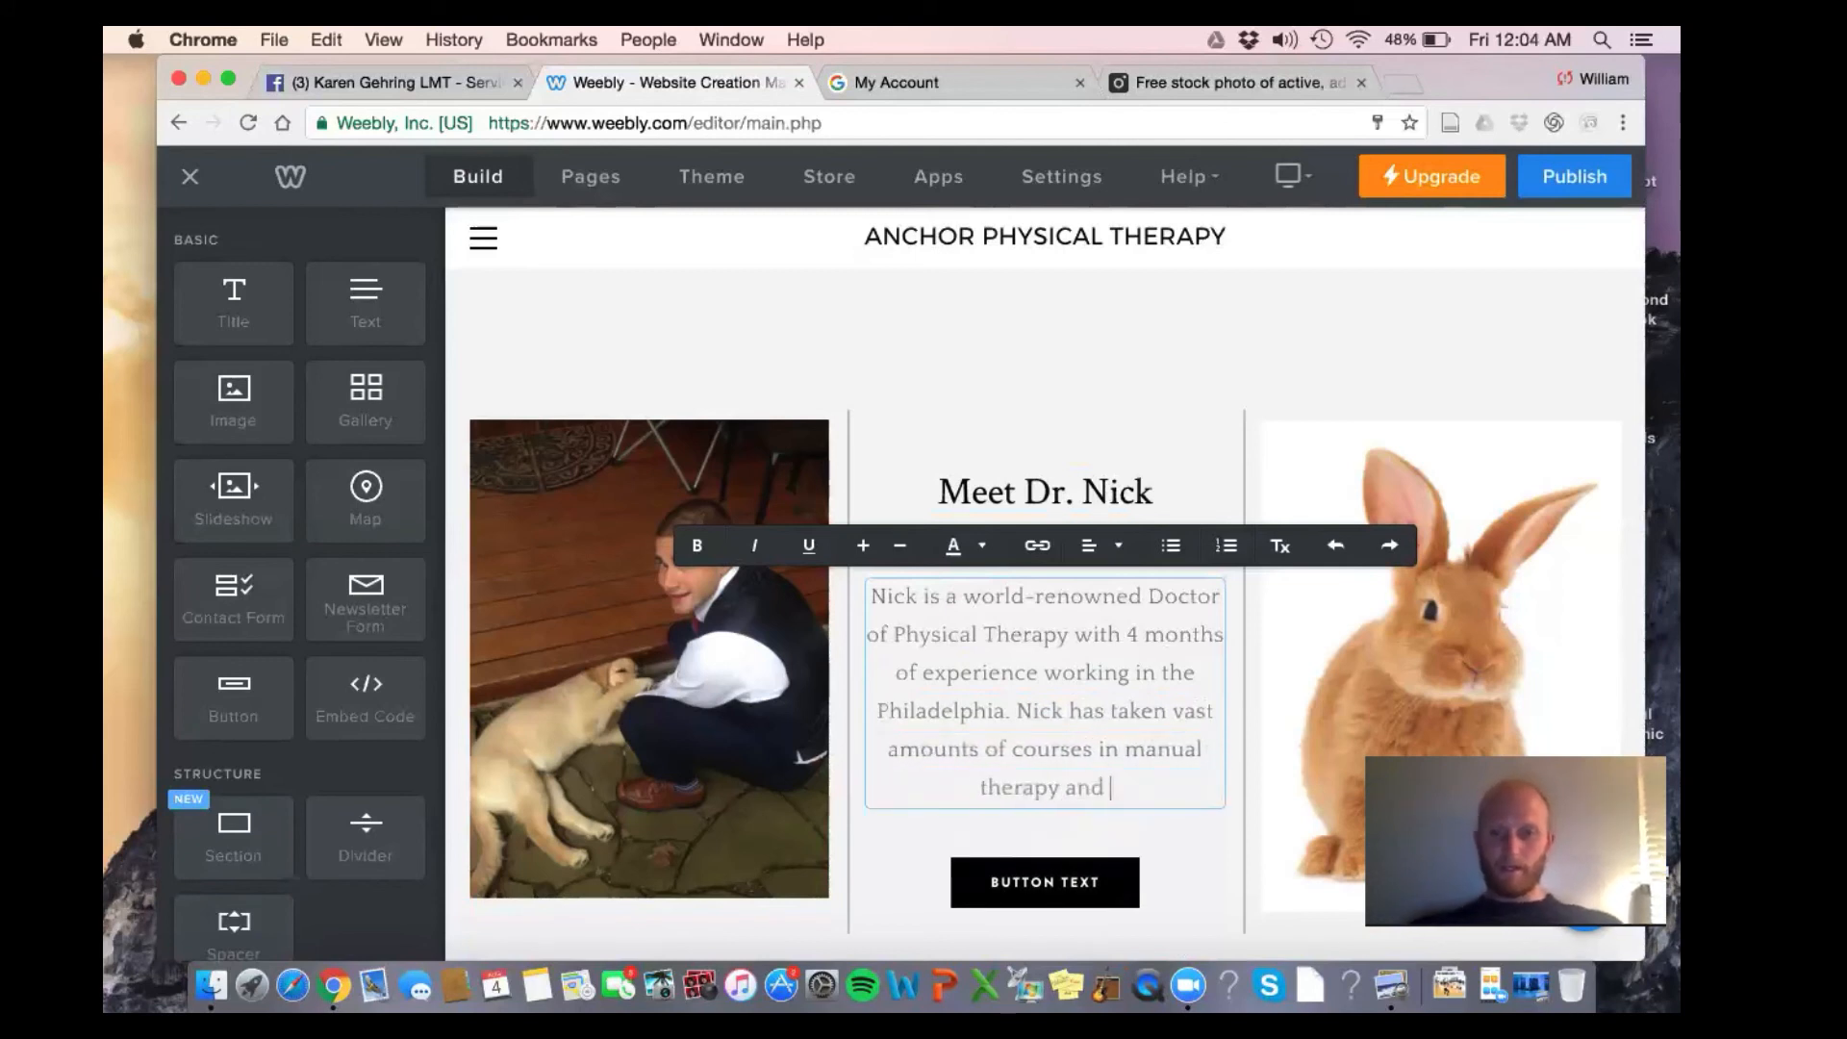
type(" myofascial")
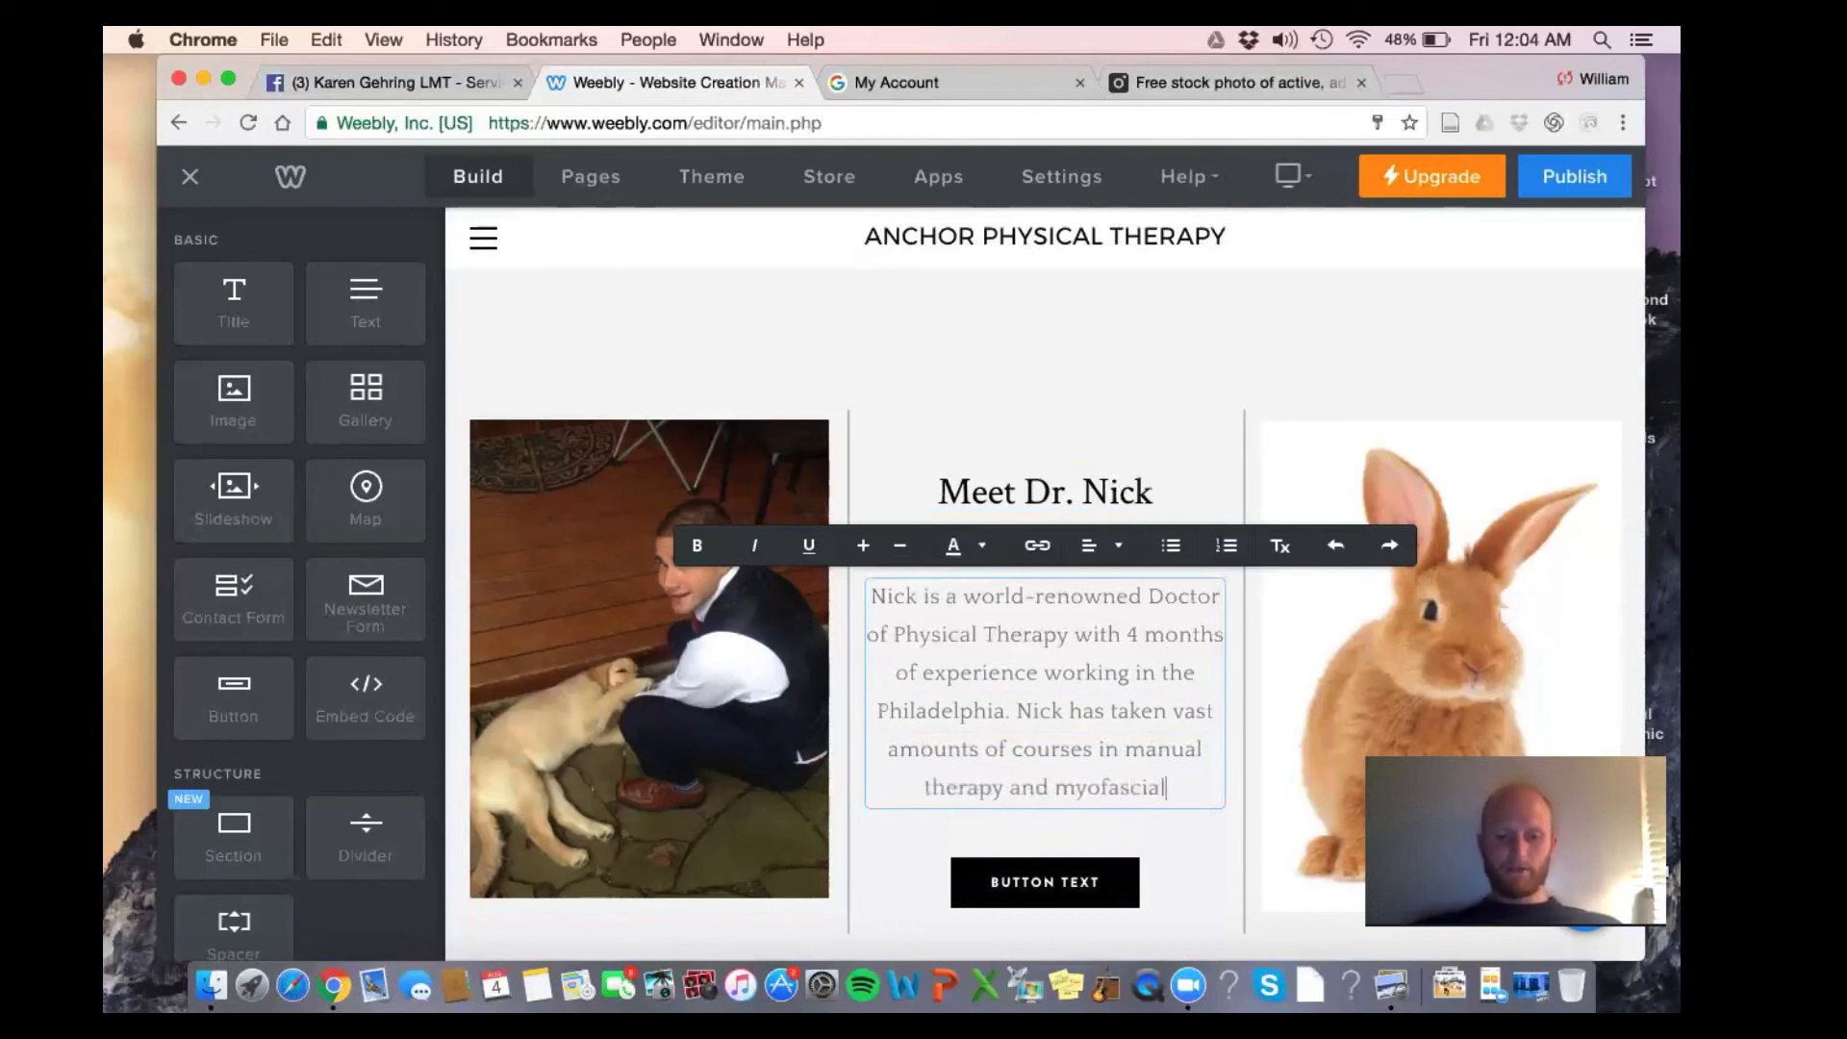
type(" release.")
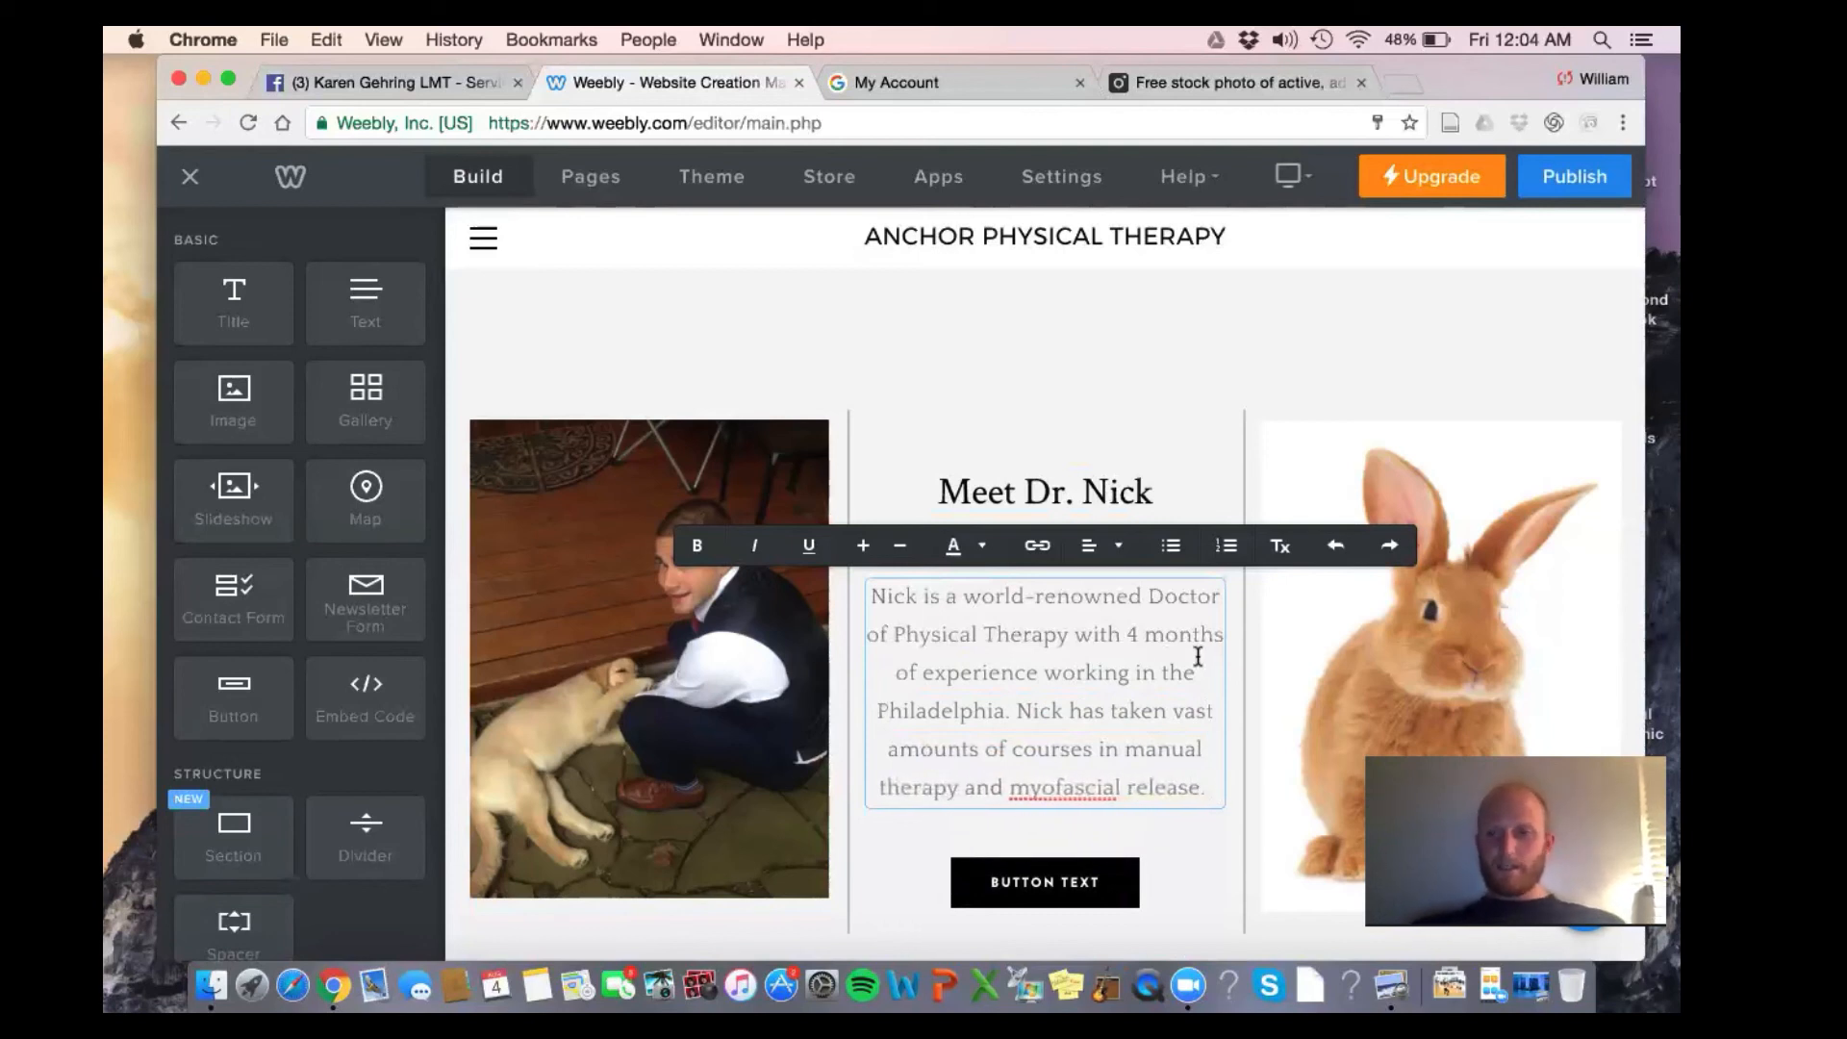
Leave the bio text and delete the rabbit image to its right
left_click(1422, 578)
left_click(1424, 581)
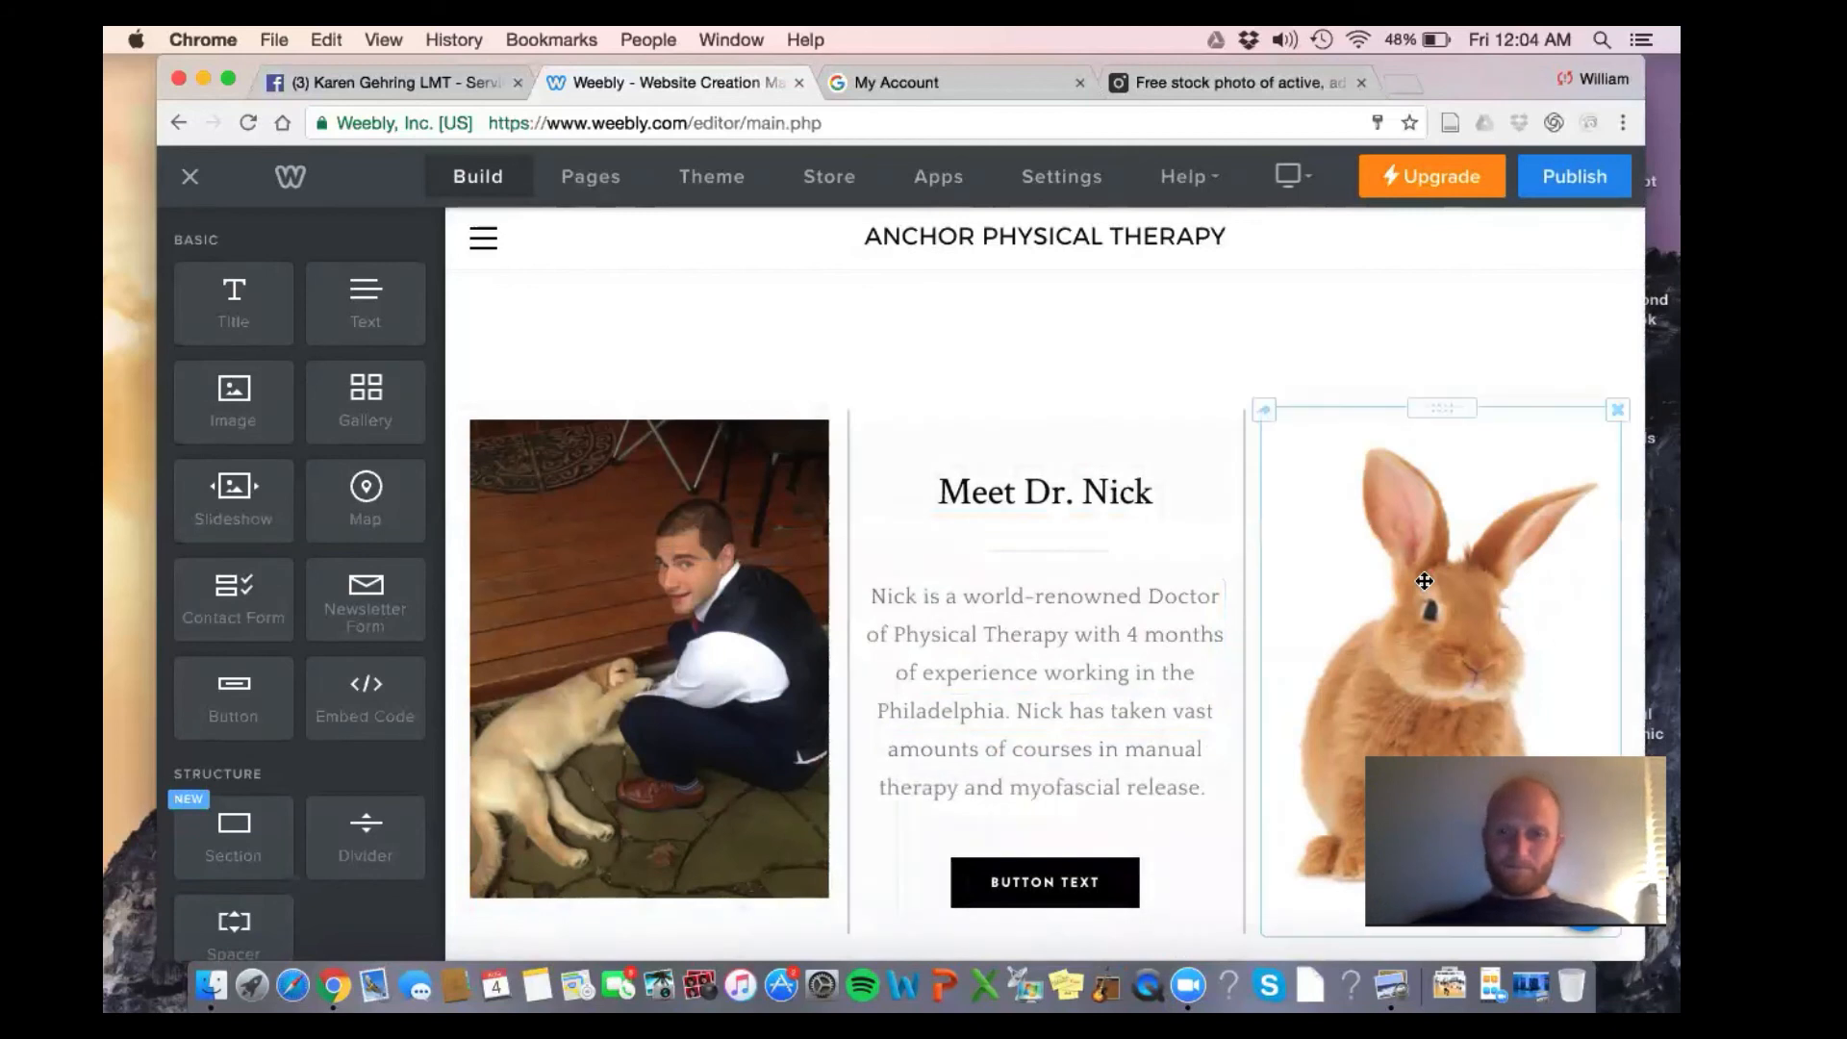
left_click(1100, 342)
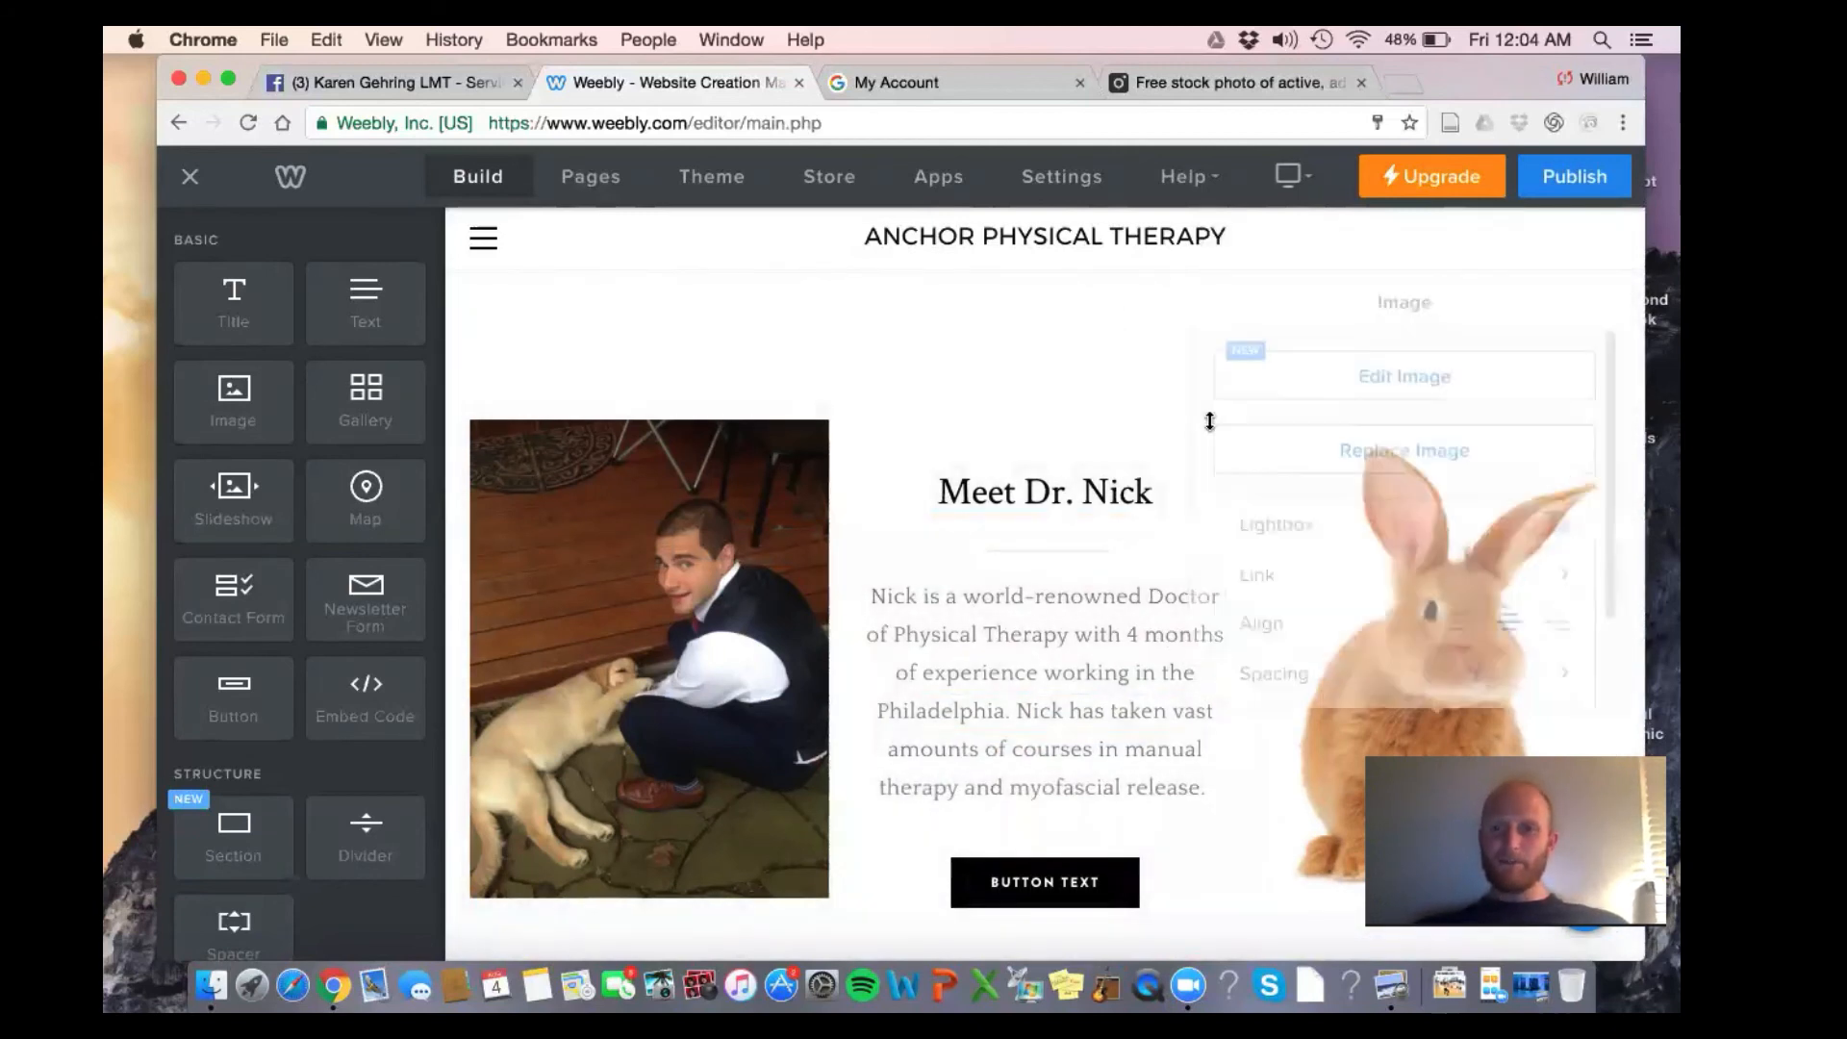
left_click(1616, 412)
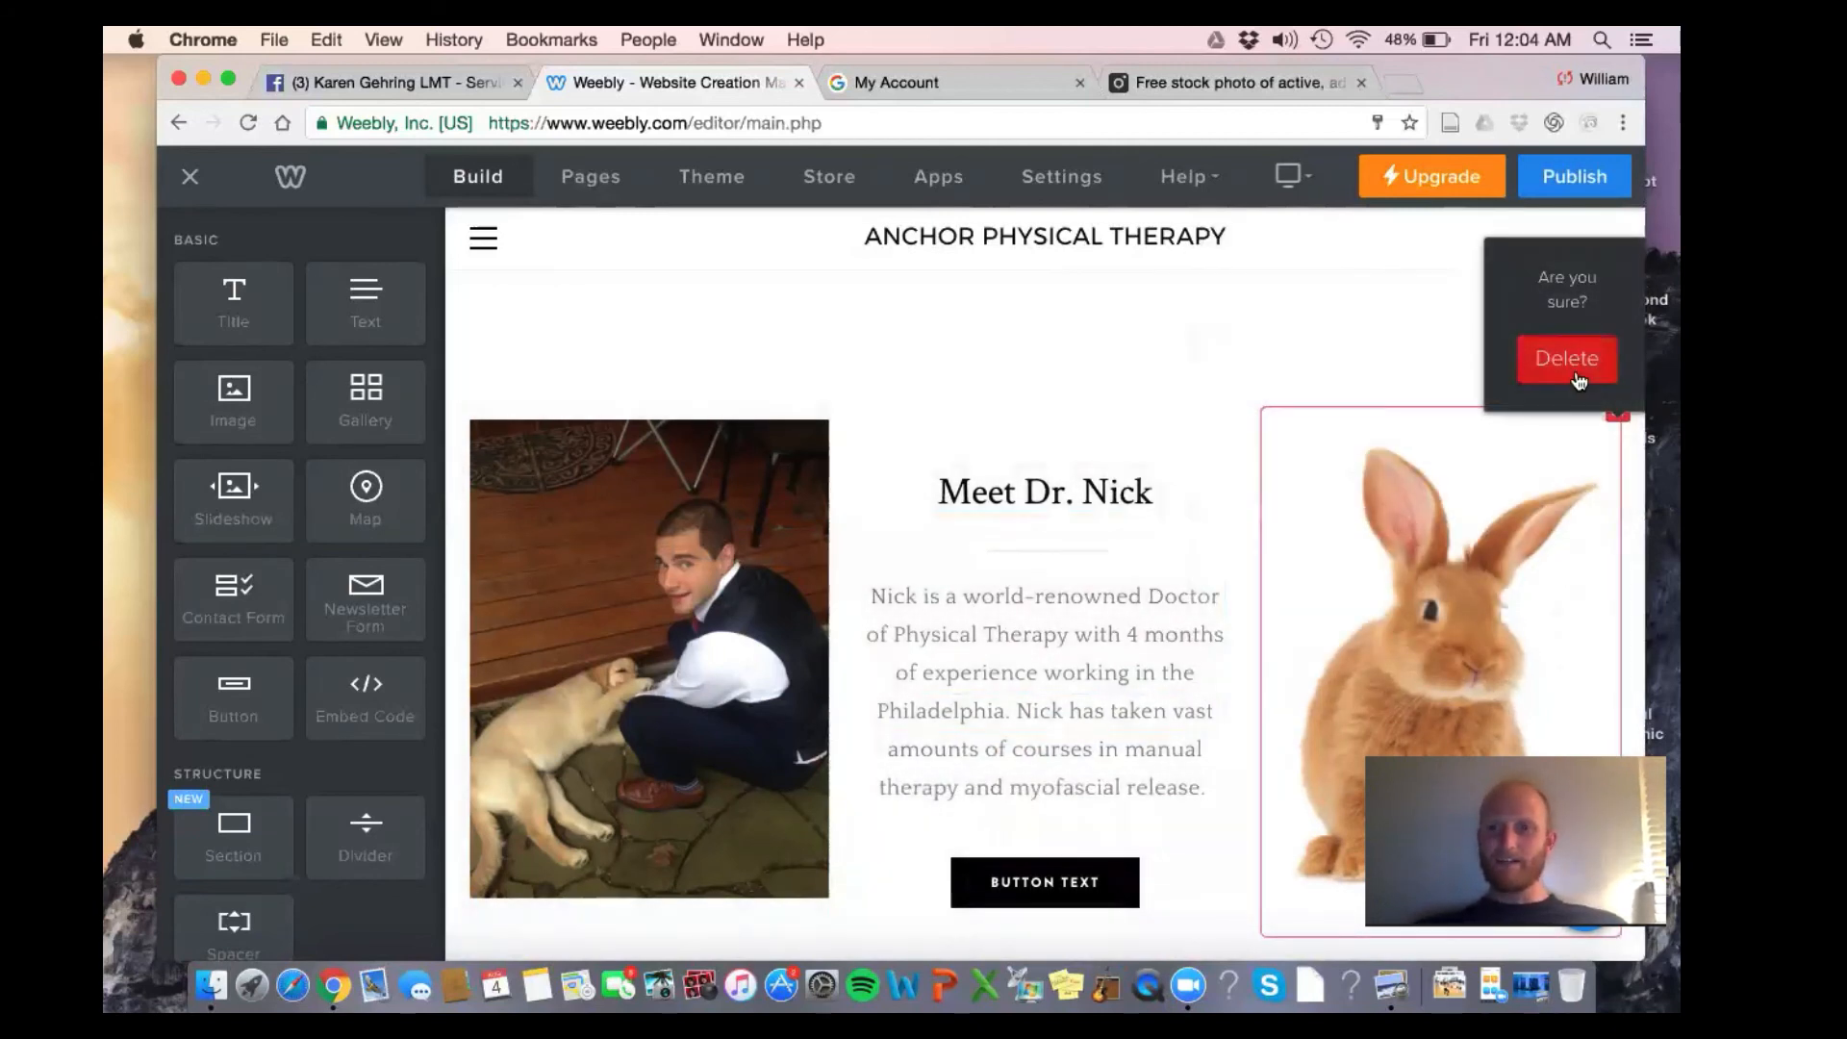
left_click(1573, 370)
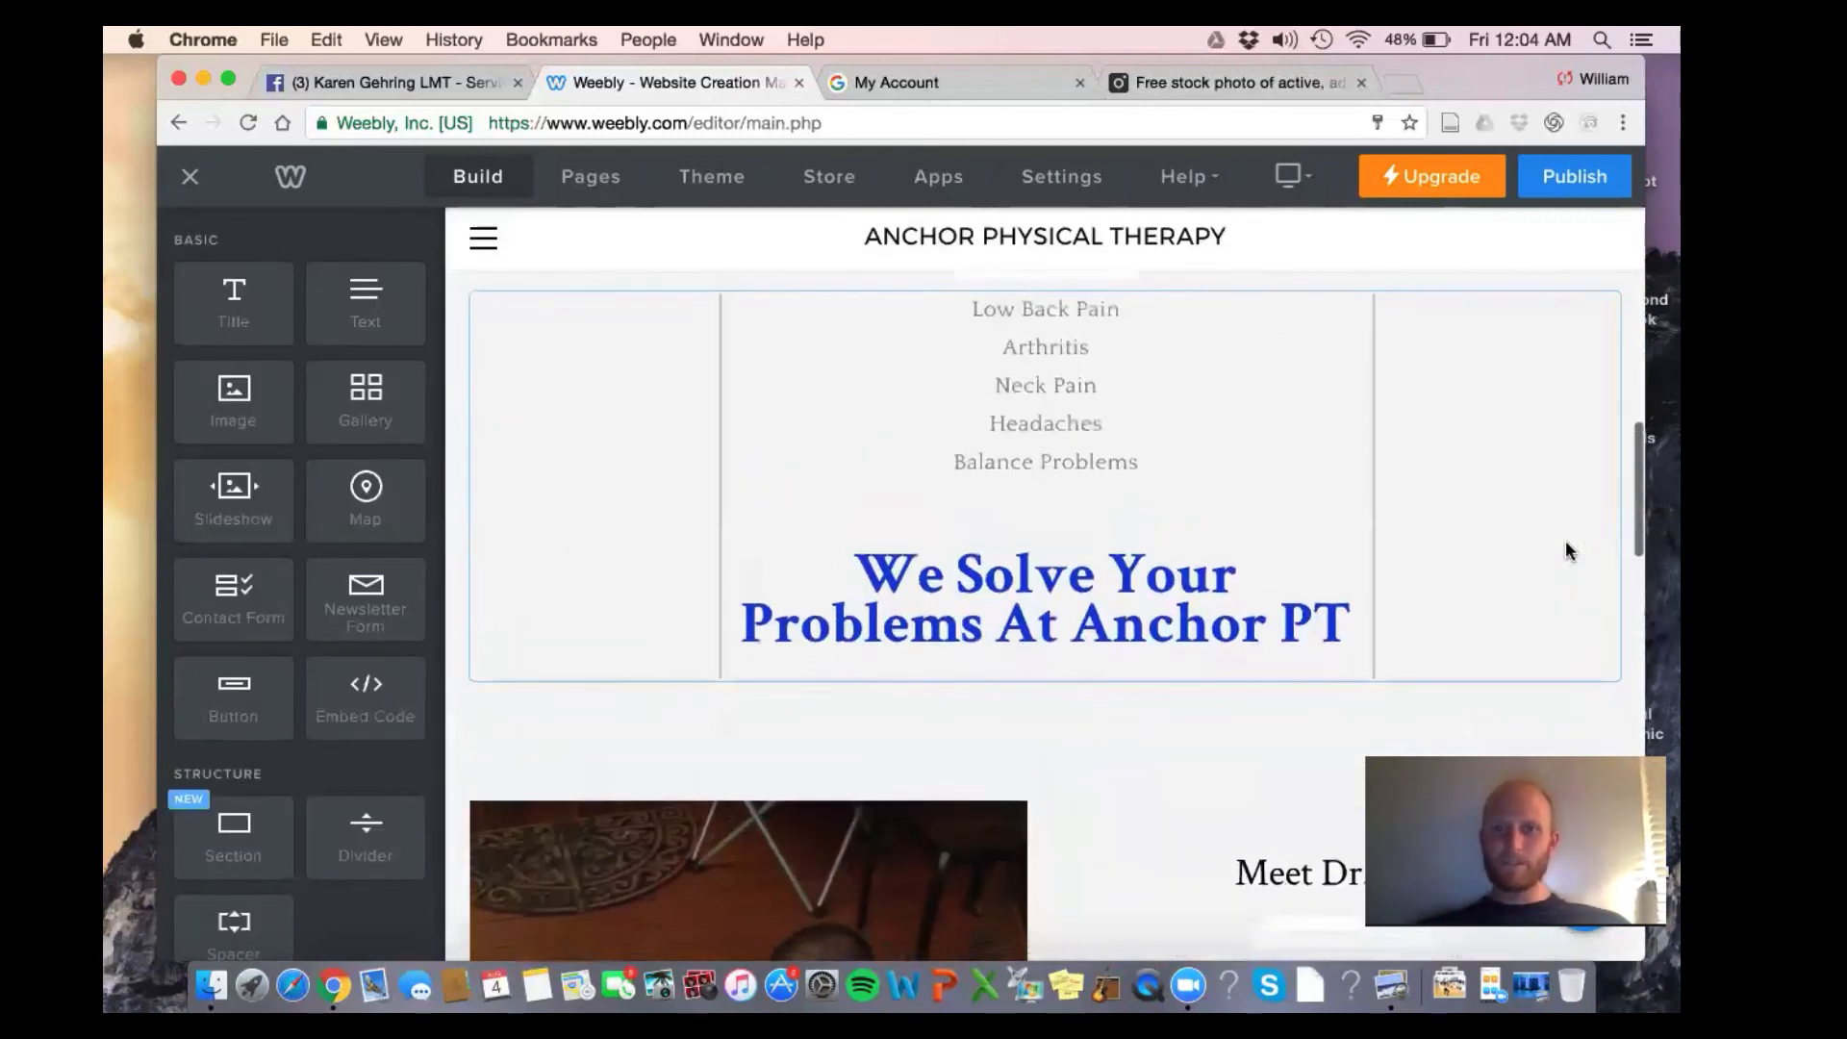
scroll(1566, 551, "down", 10)
Check the button's Style and Link options, then clear its default Button Text label
left_click(1430, 556)
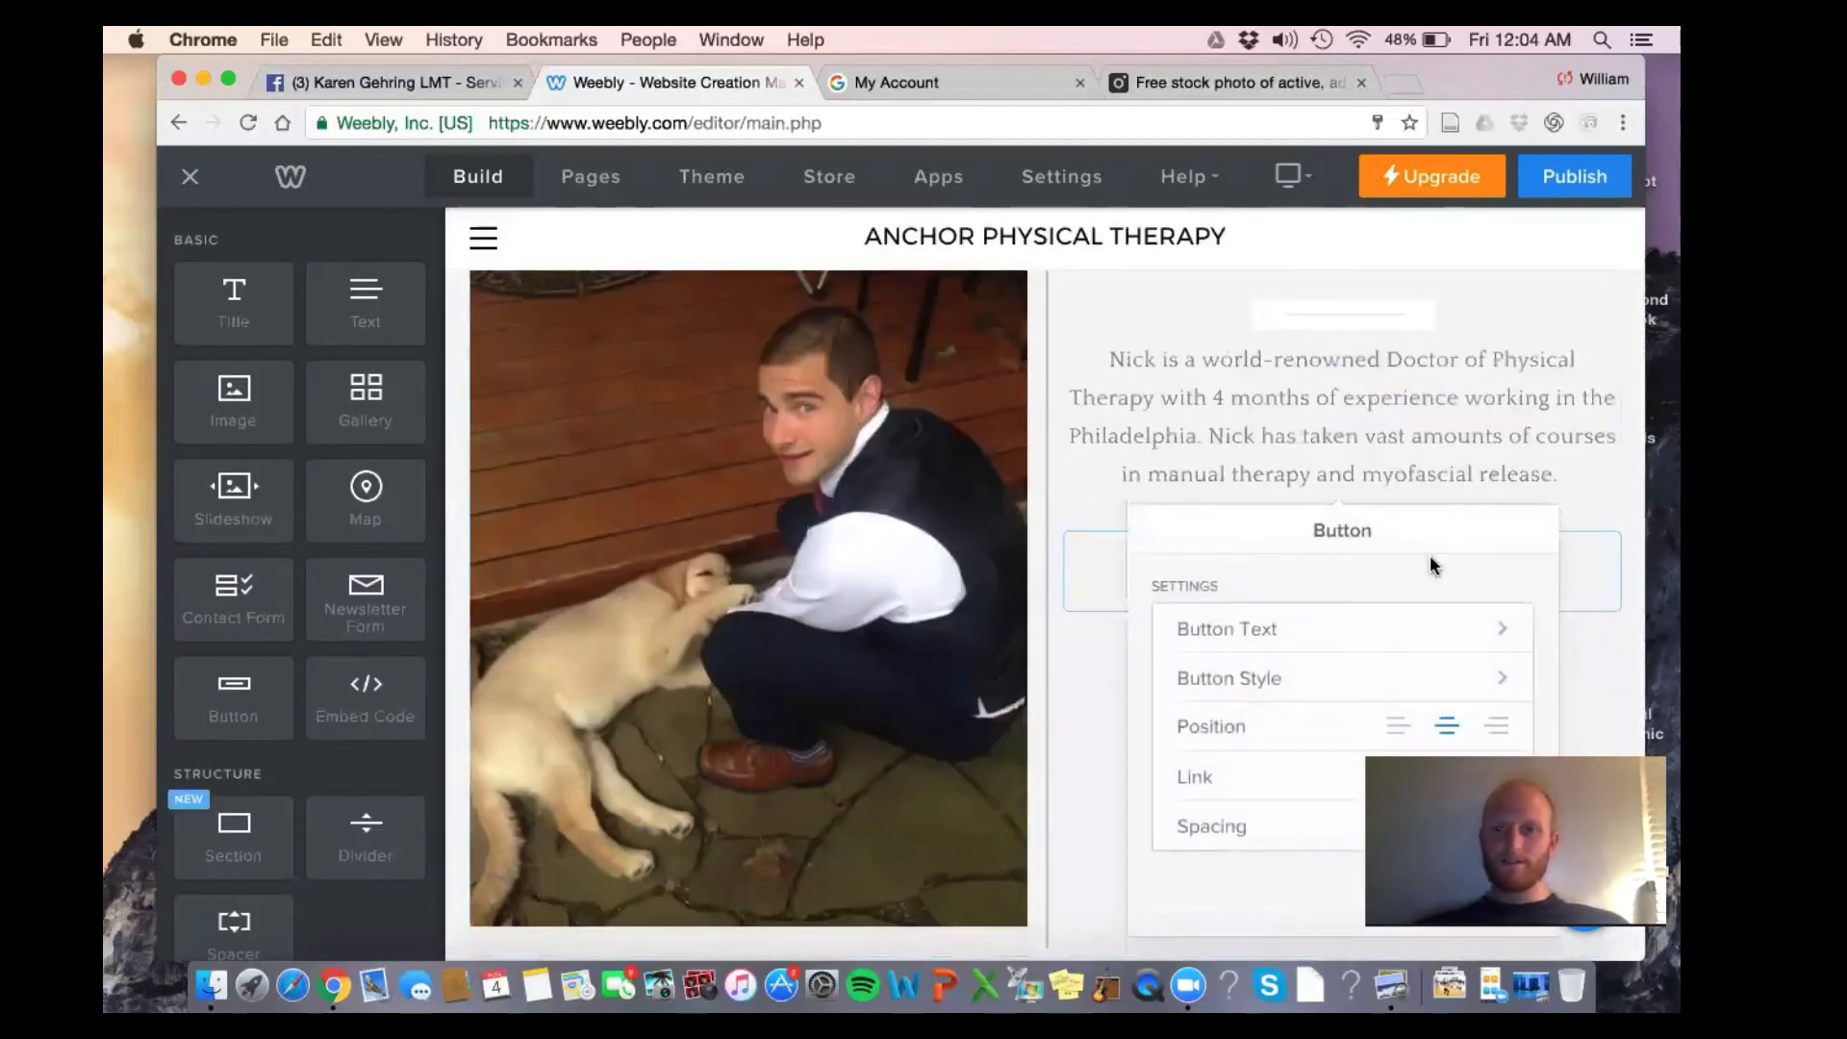
left_click(1334, 683)
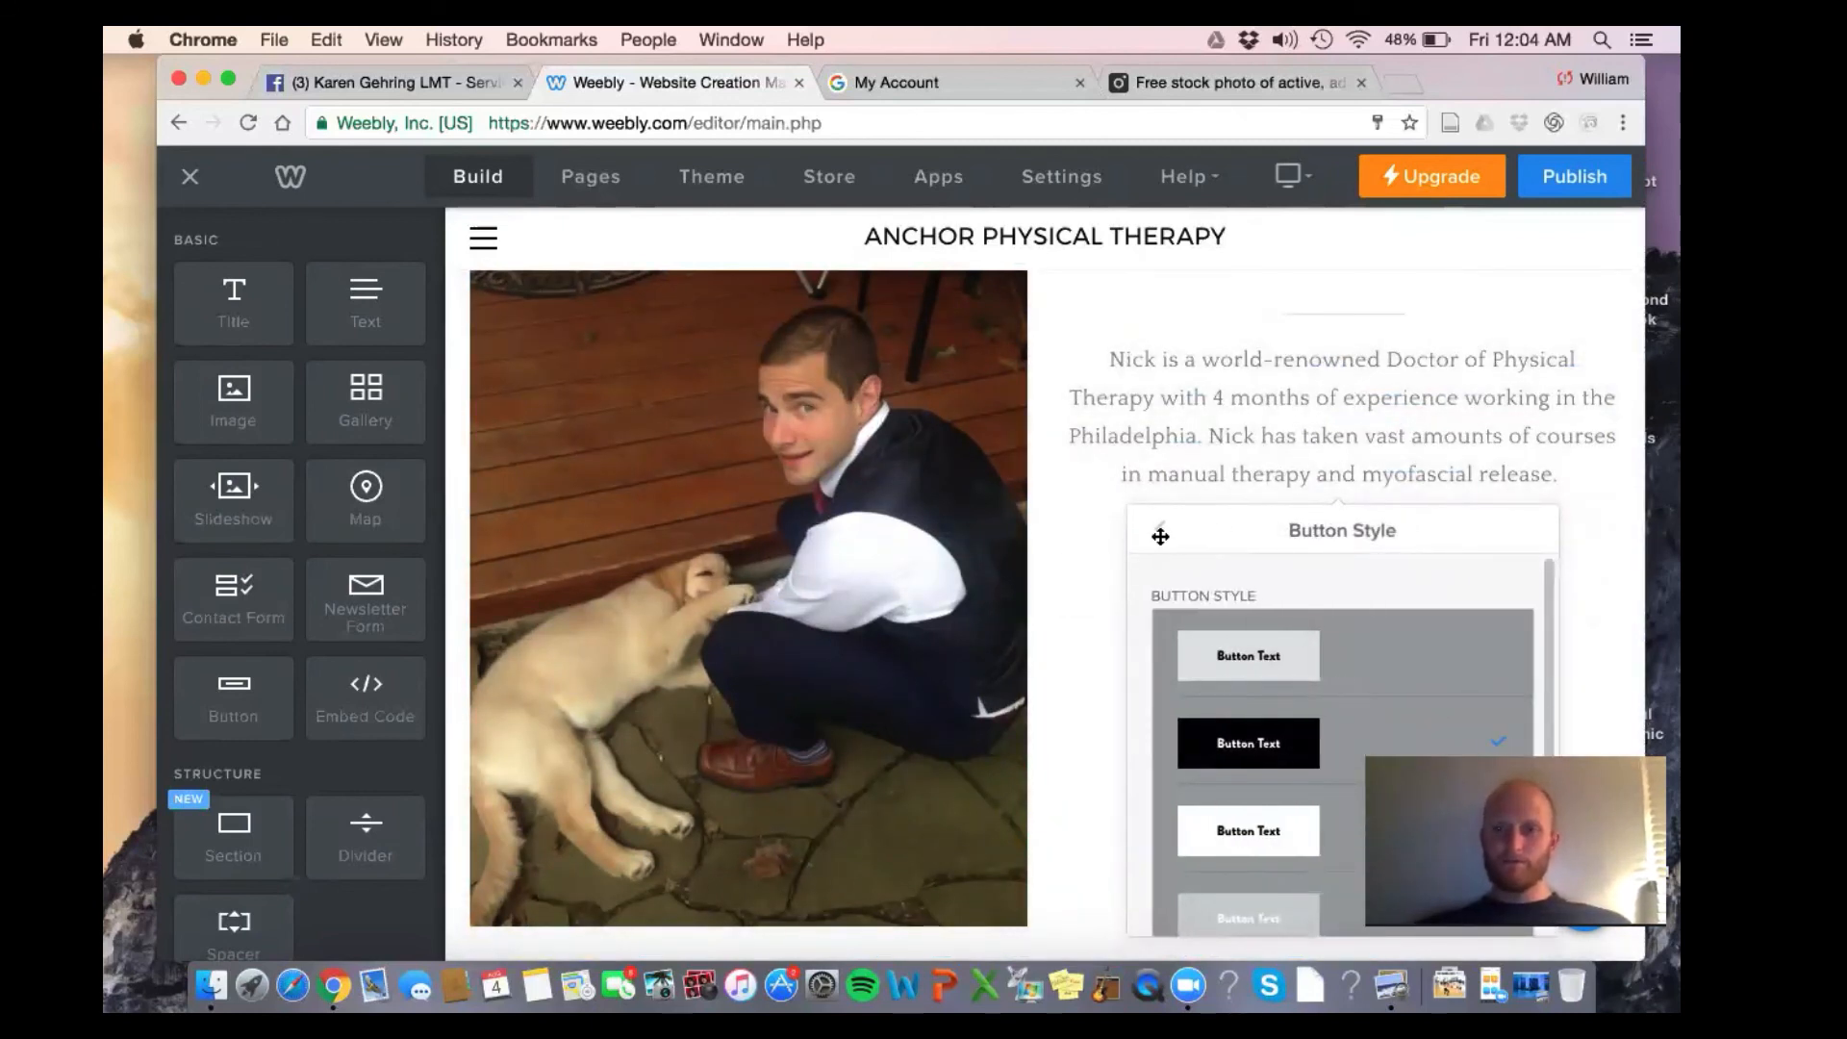
left_click(1160, 536)
left_click(1287, 781)
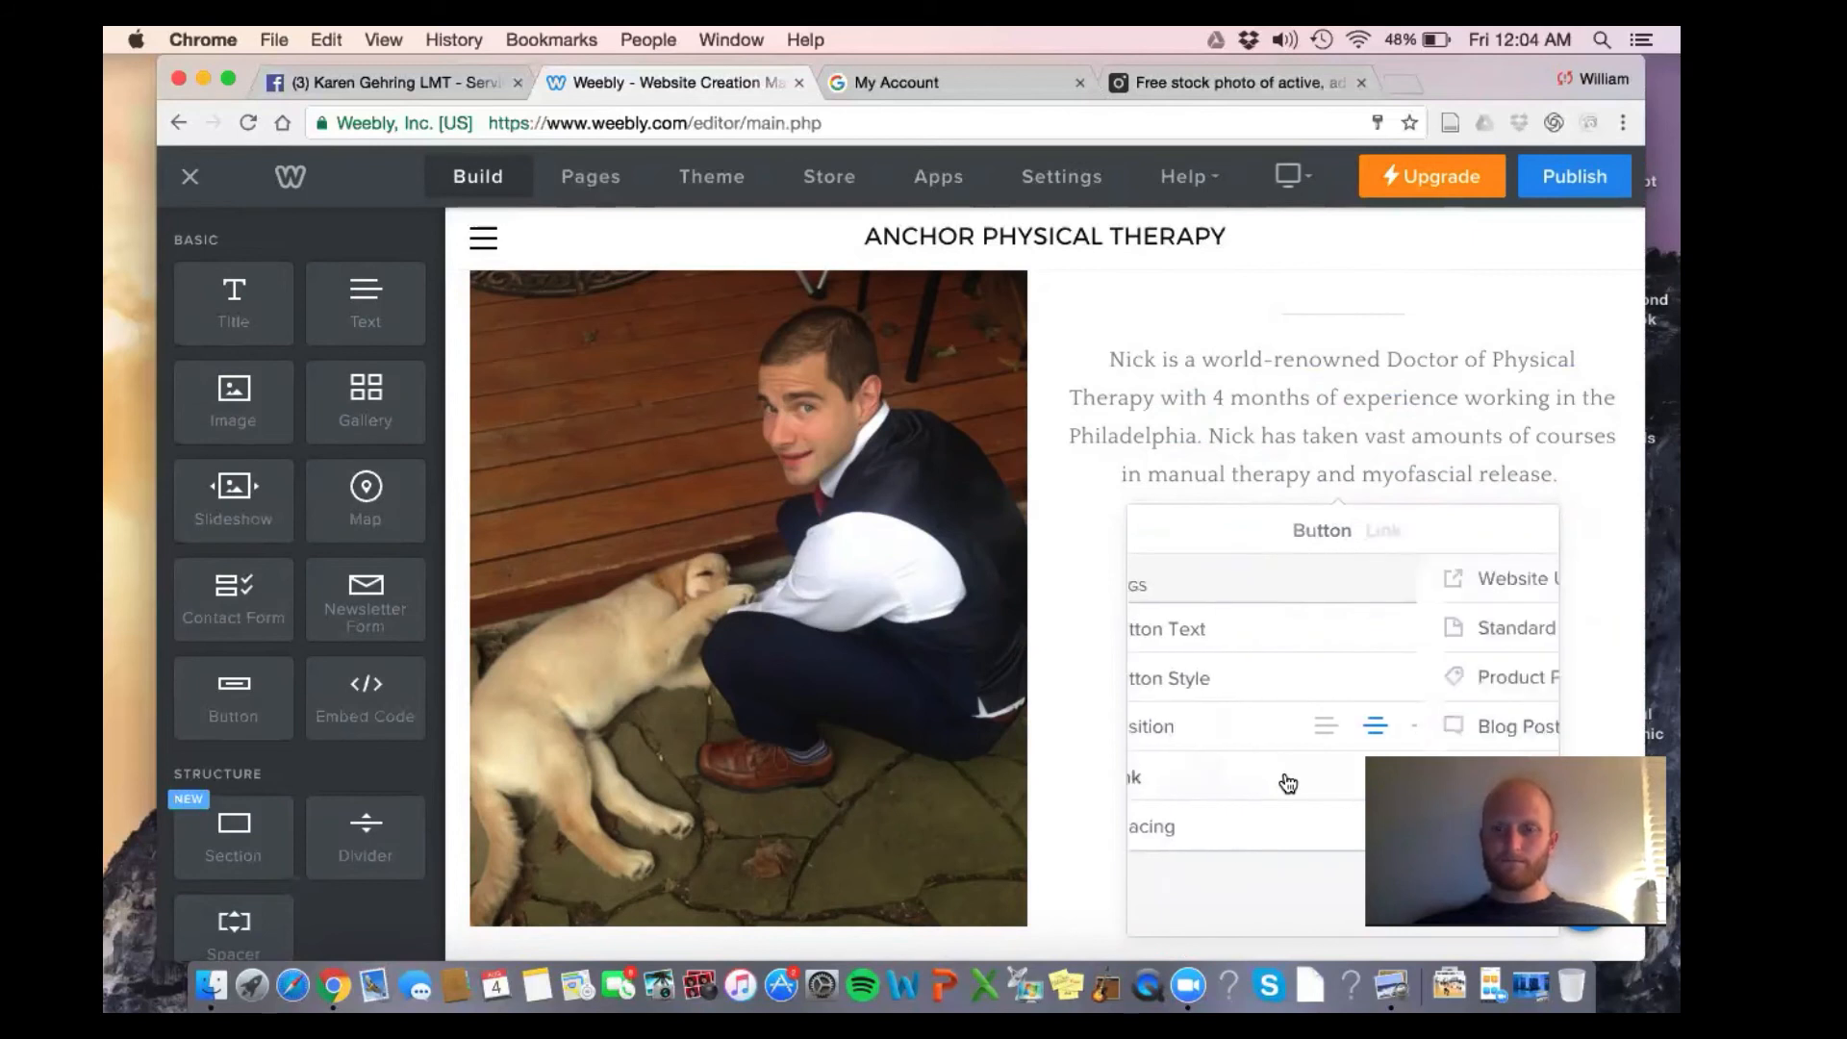
left_click(1157, 532)
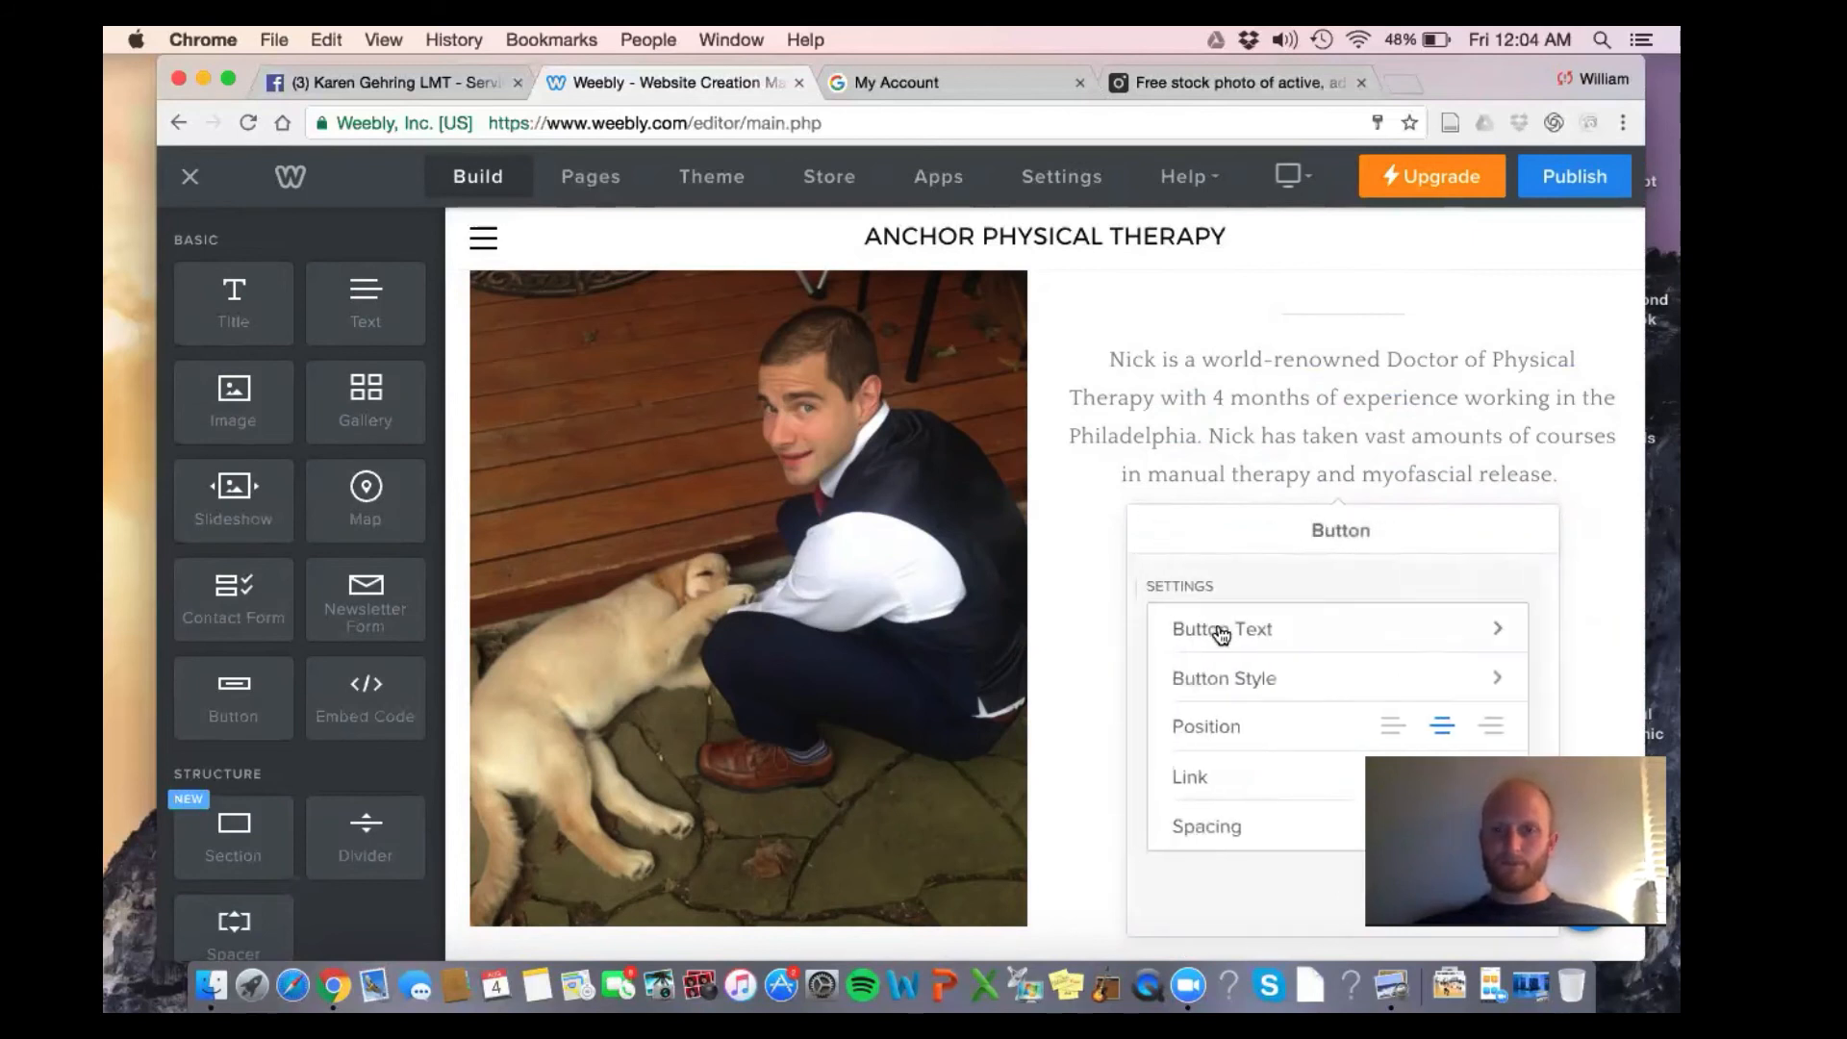
left_click(1224, 637)
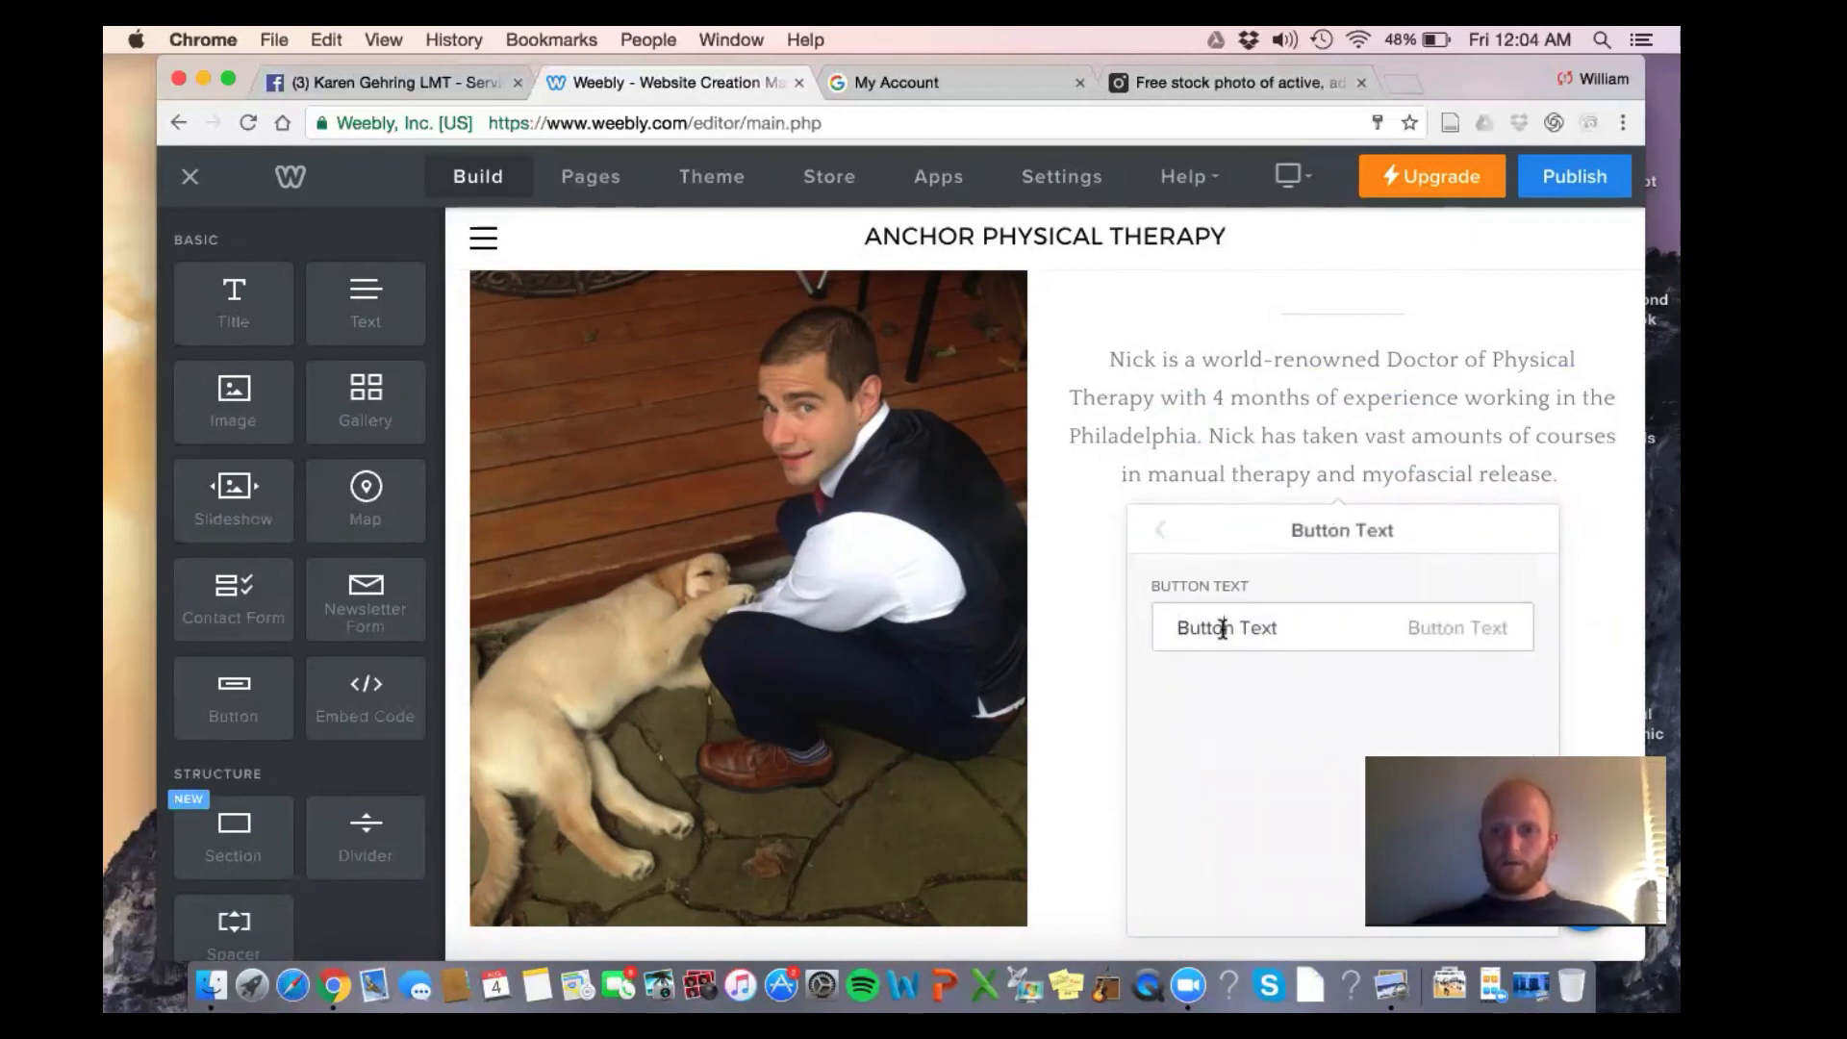
triple_click(1221, 629)
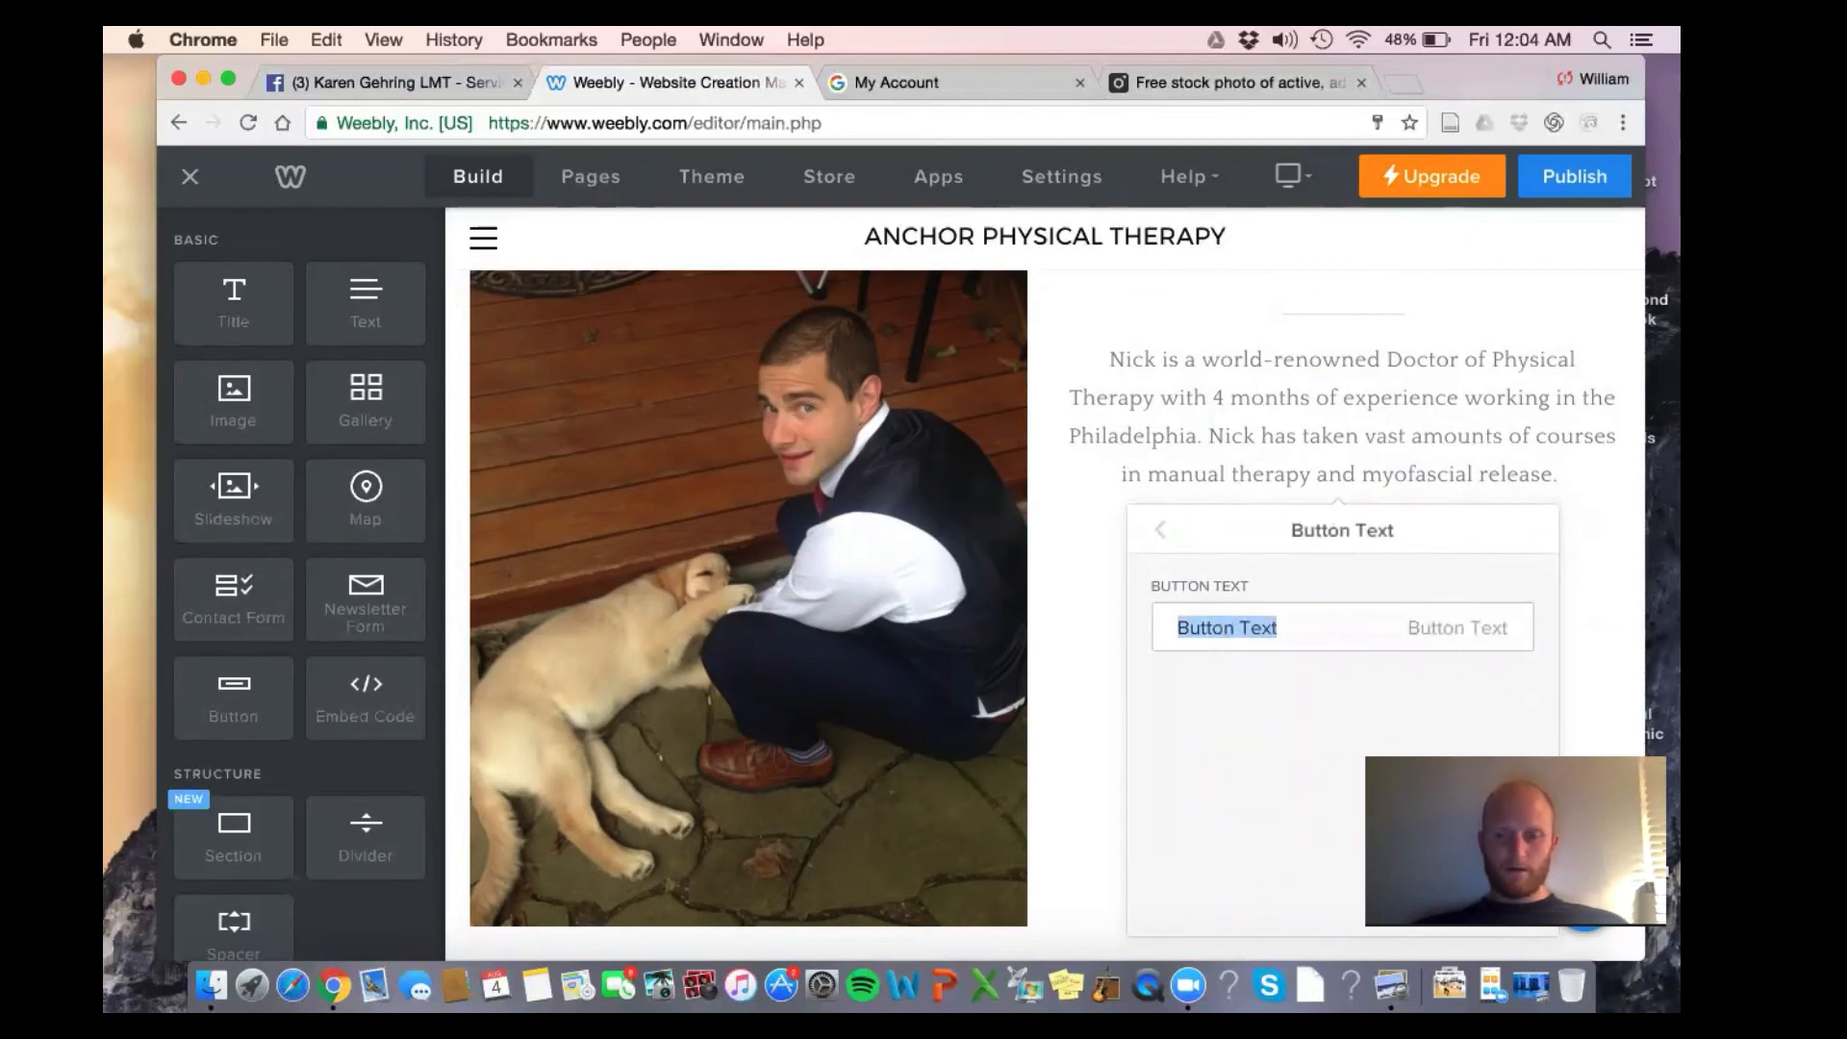
type("Sig")
key("BackSpace")
key("BackSpace")
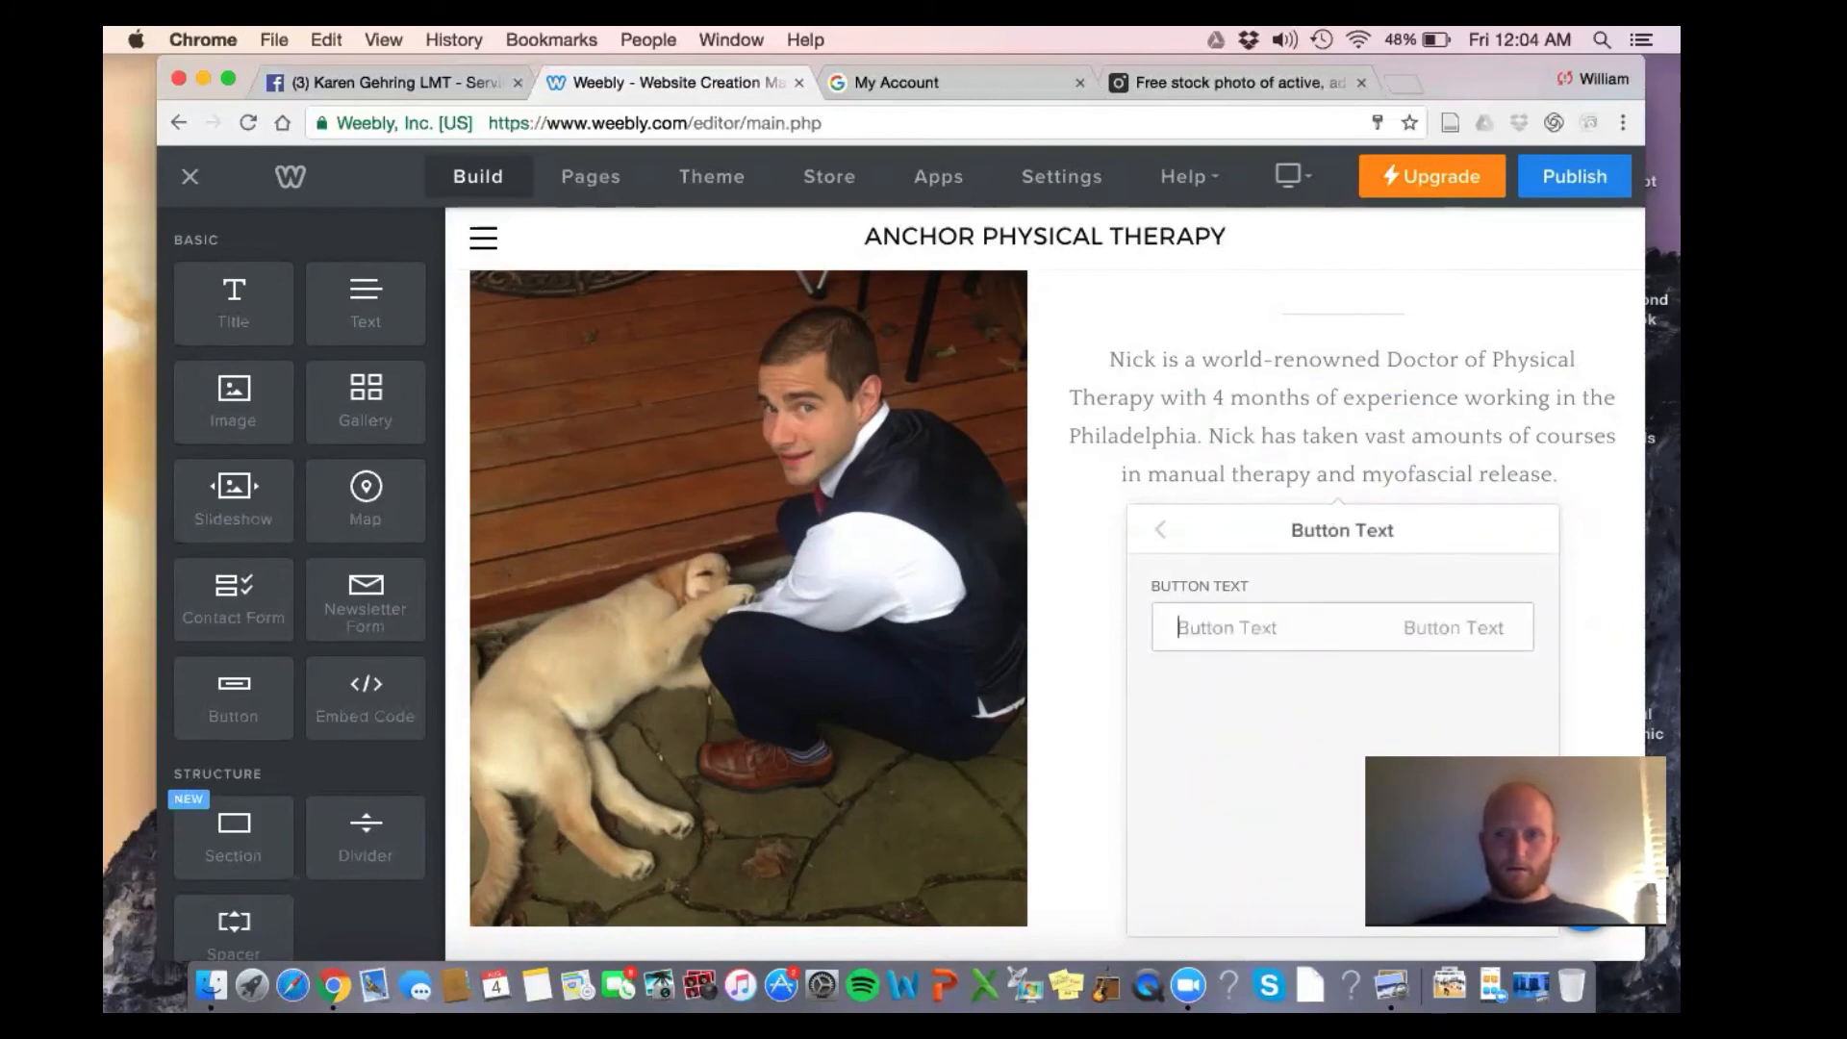
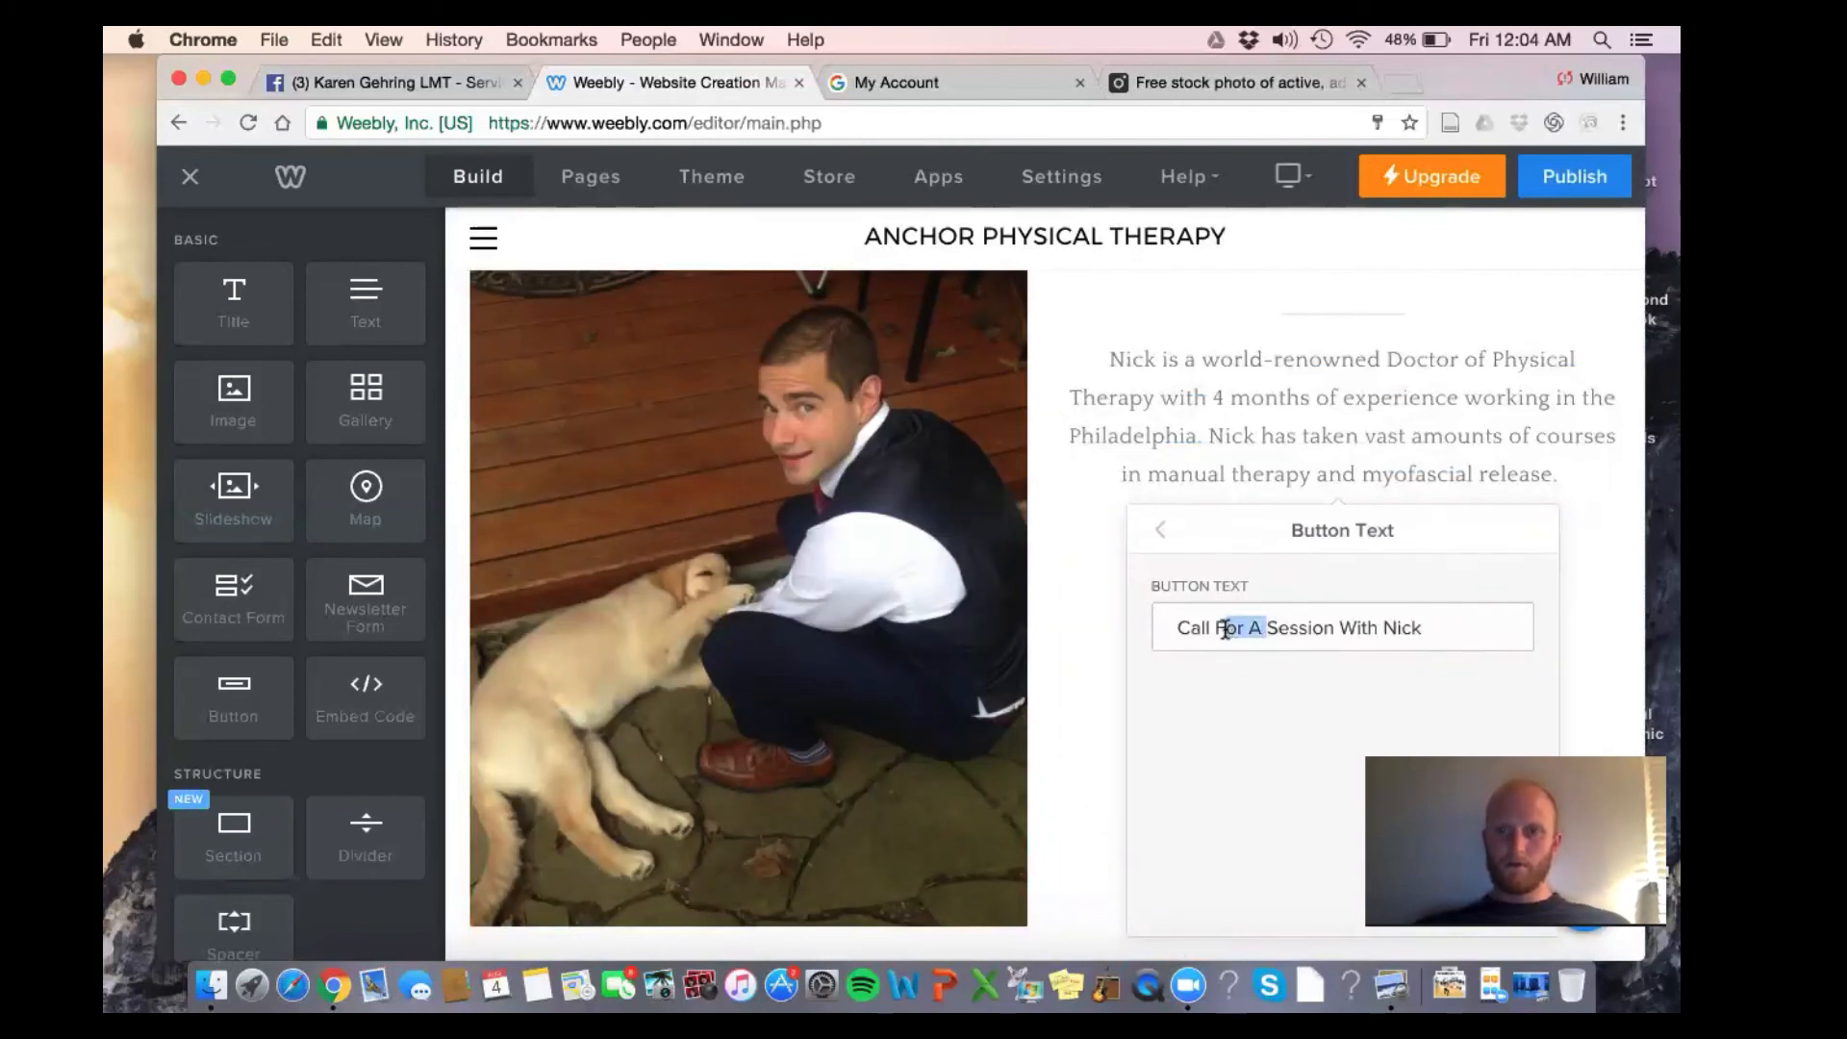
Finish the button label so it reads 'Call To Book A Session With Nick'
type("To Book A")
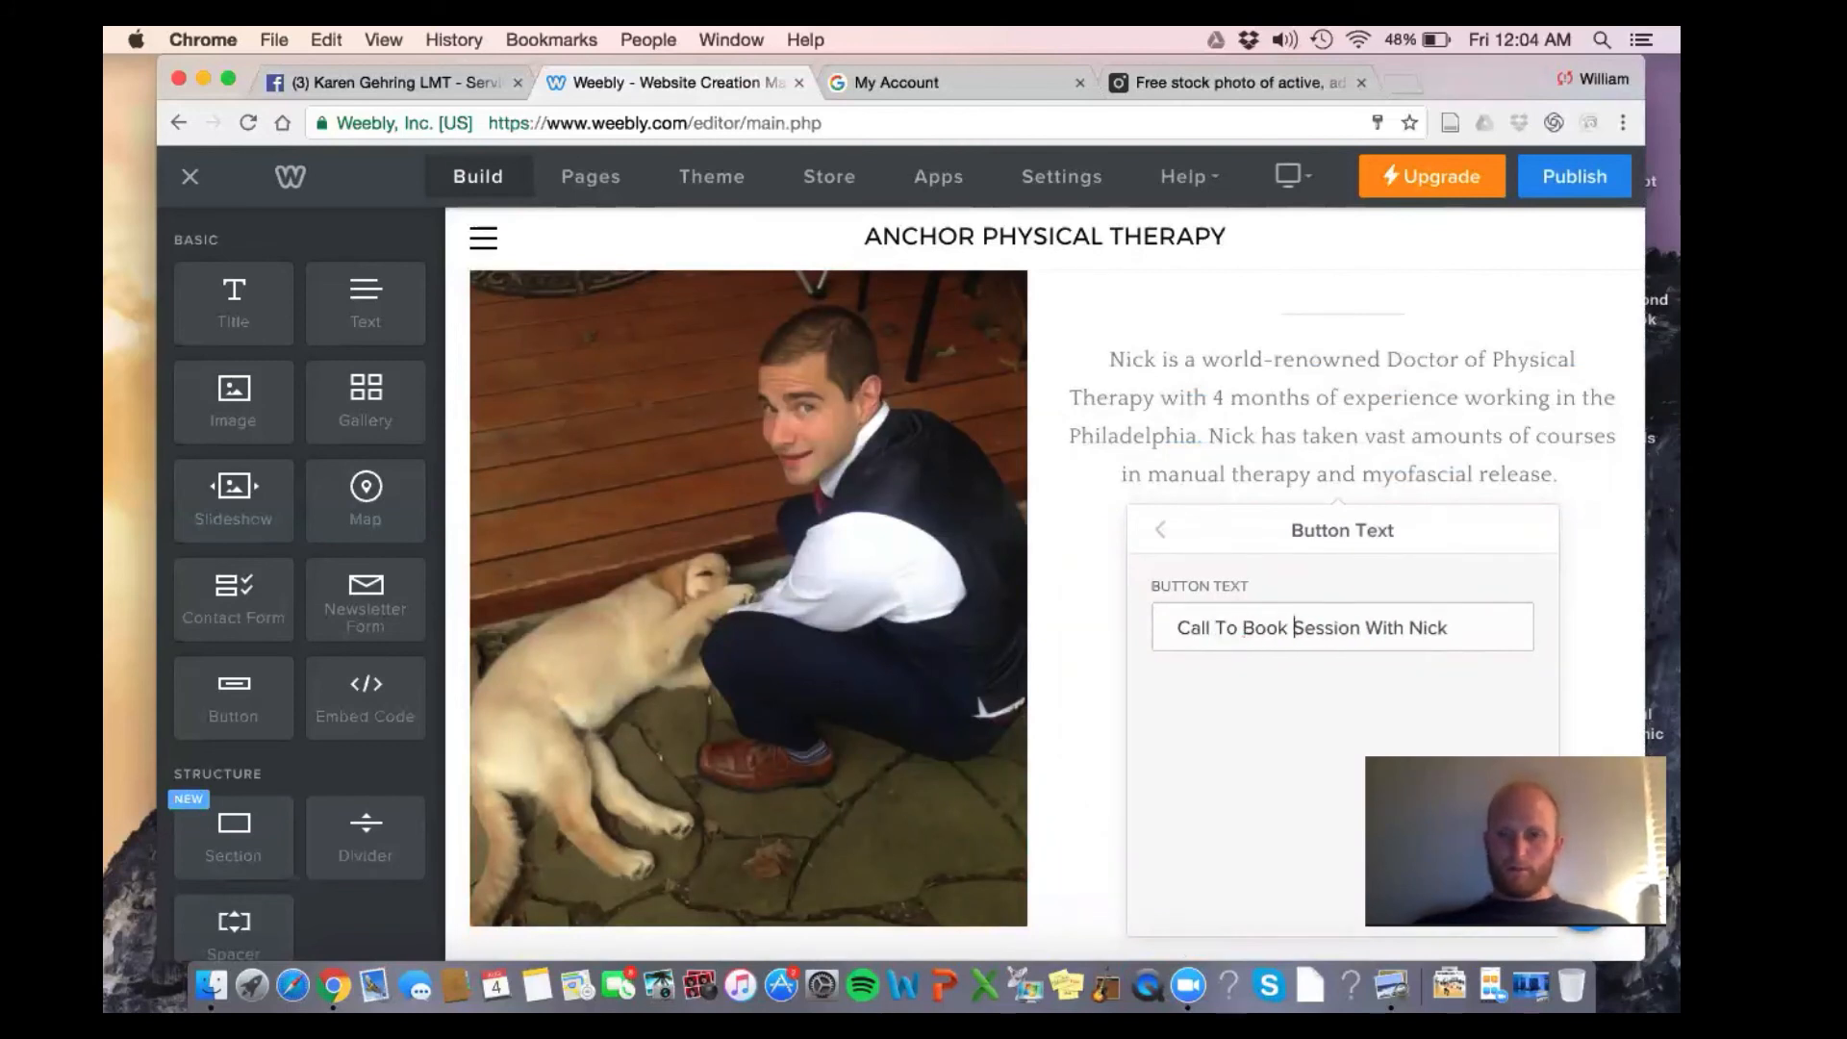
left_click(1545, 296)
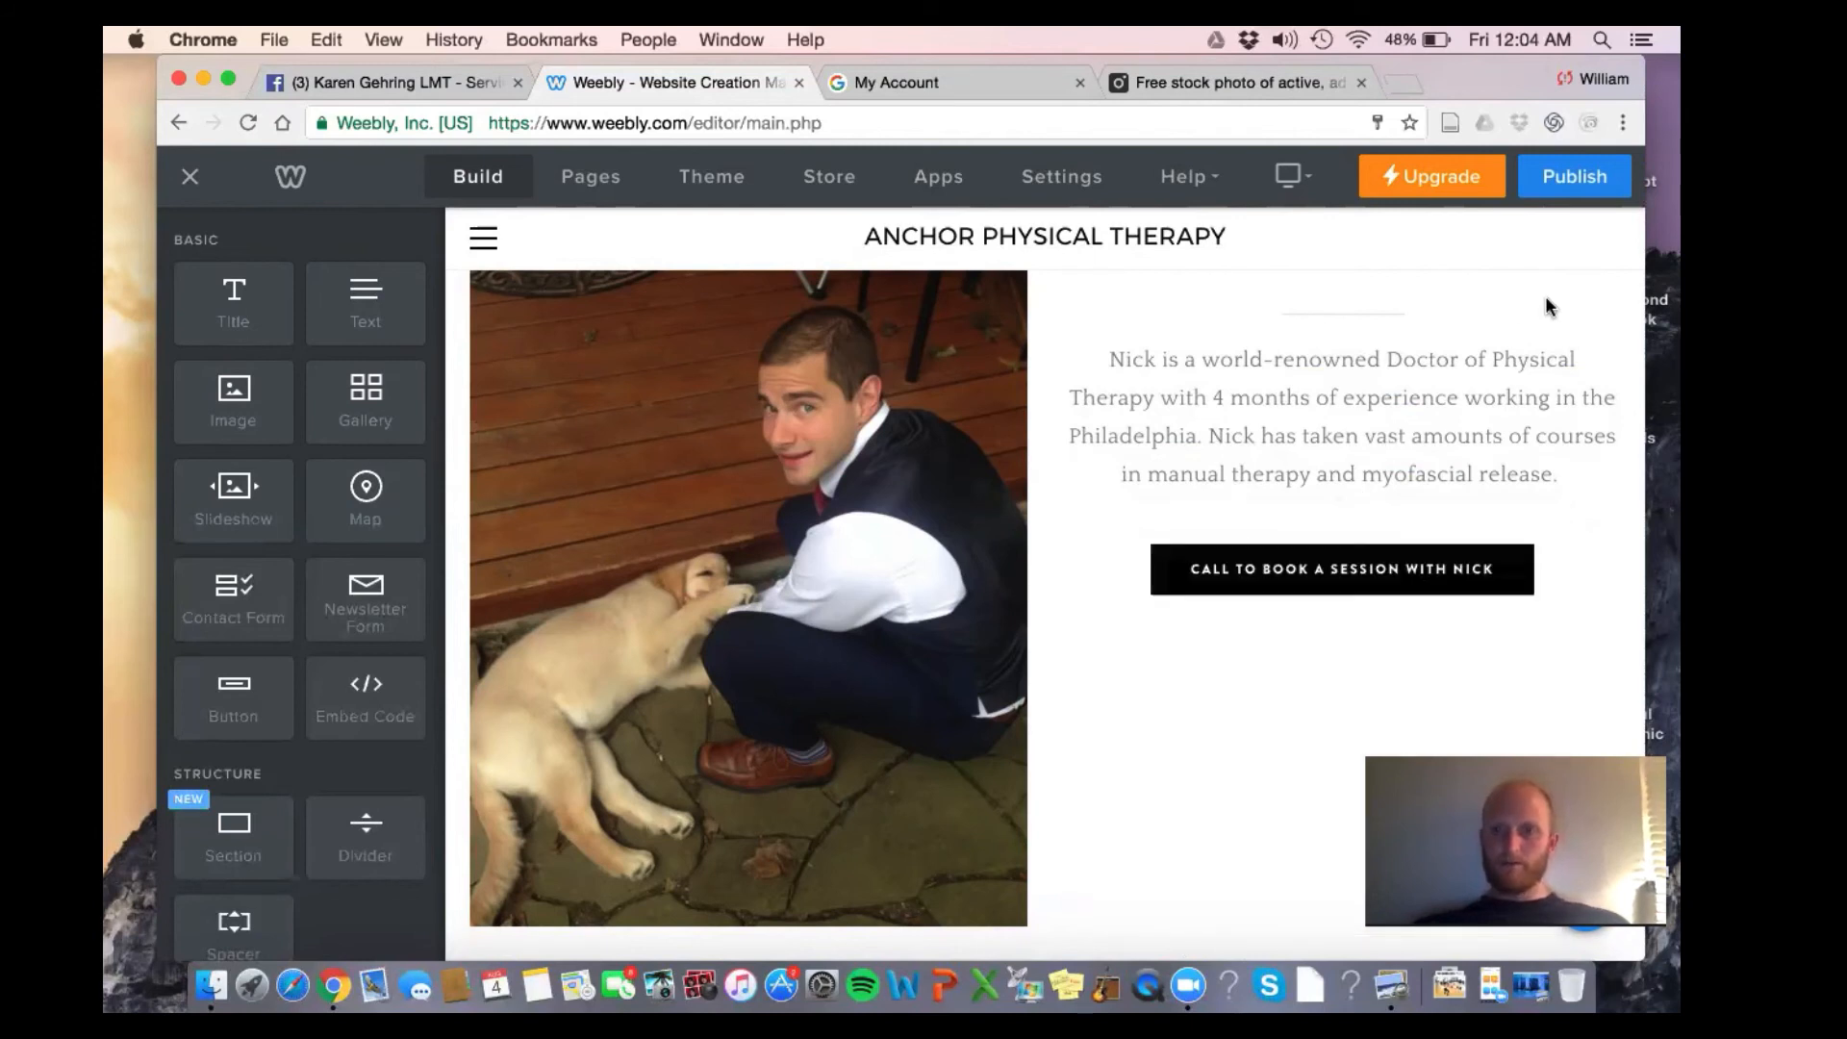
scroll(1510, 352, "down", 1)
scroll(1424, 484, "down", 2)
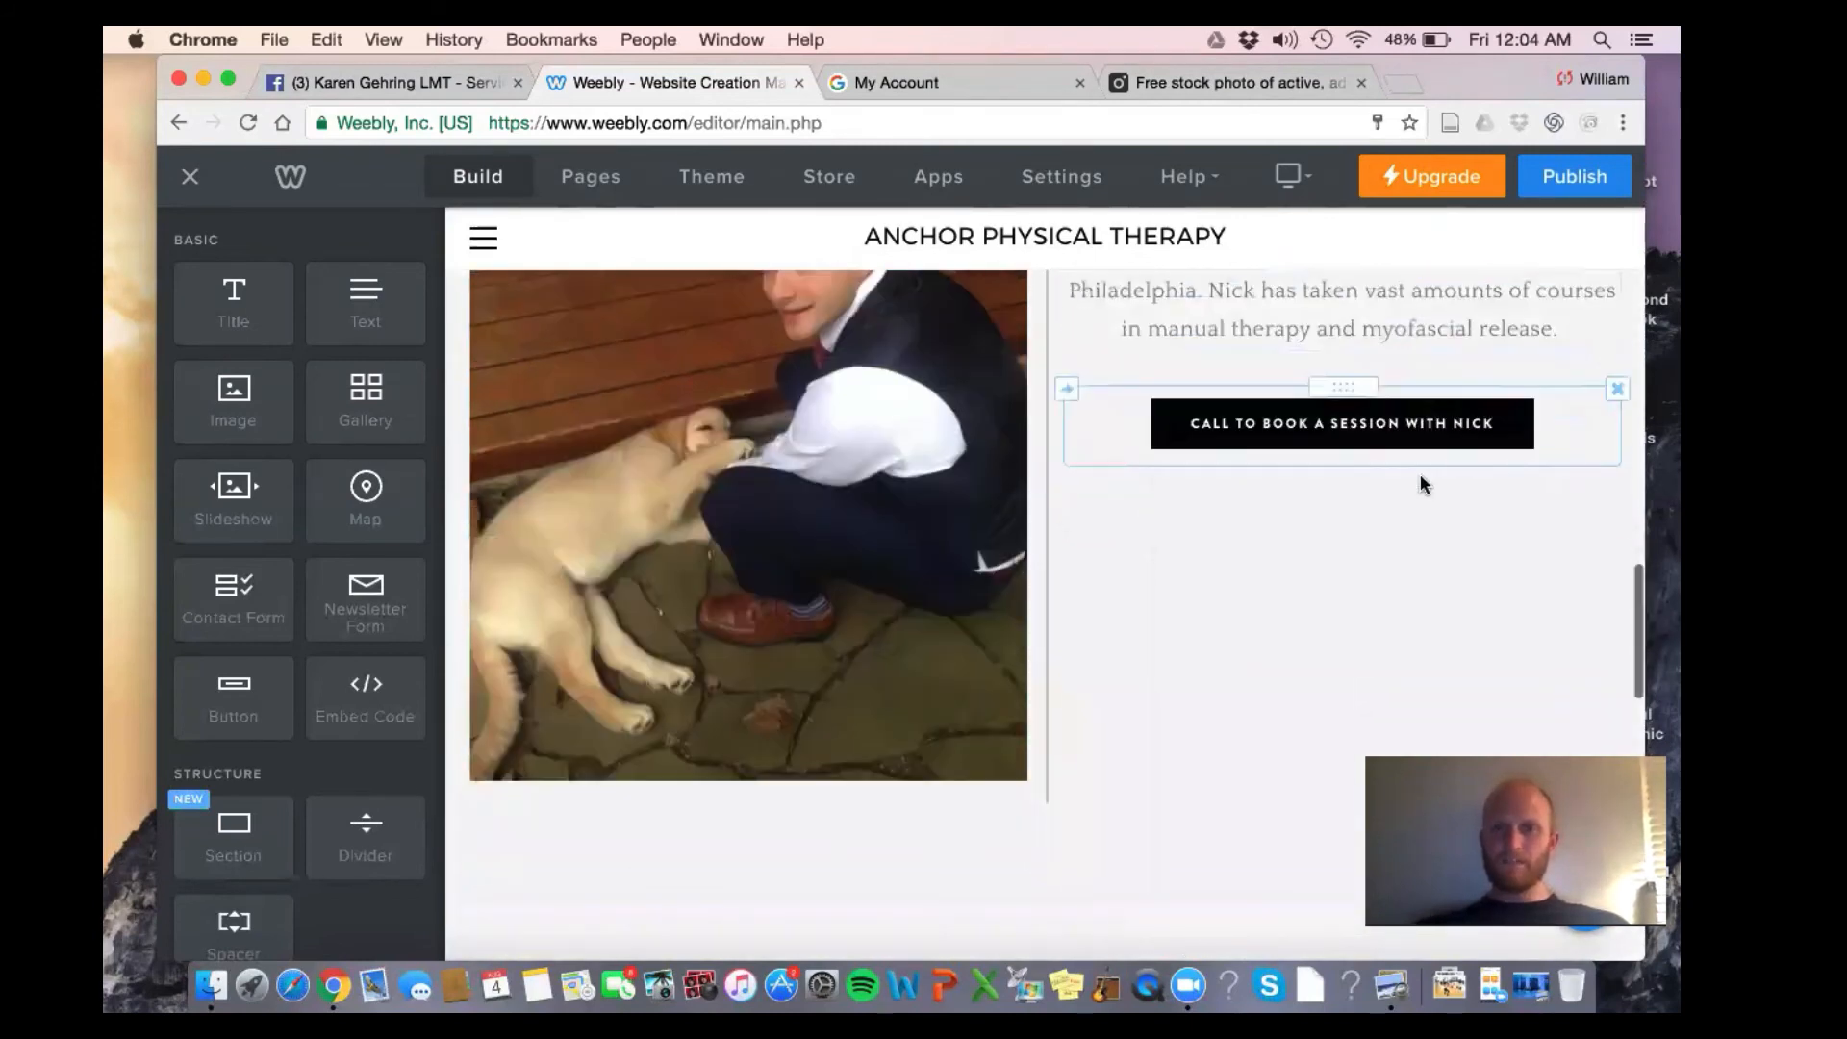
Link the call-to-book button to the site's Contact page
left_click(1385, 428)
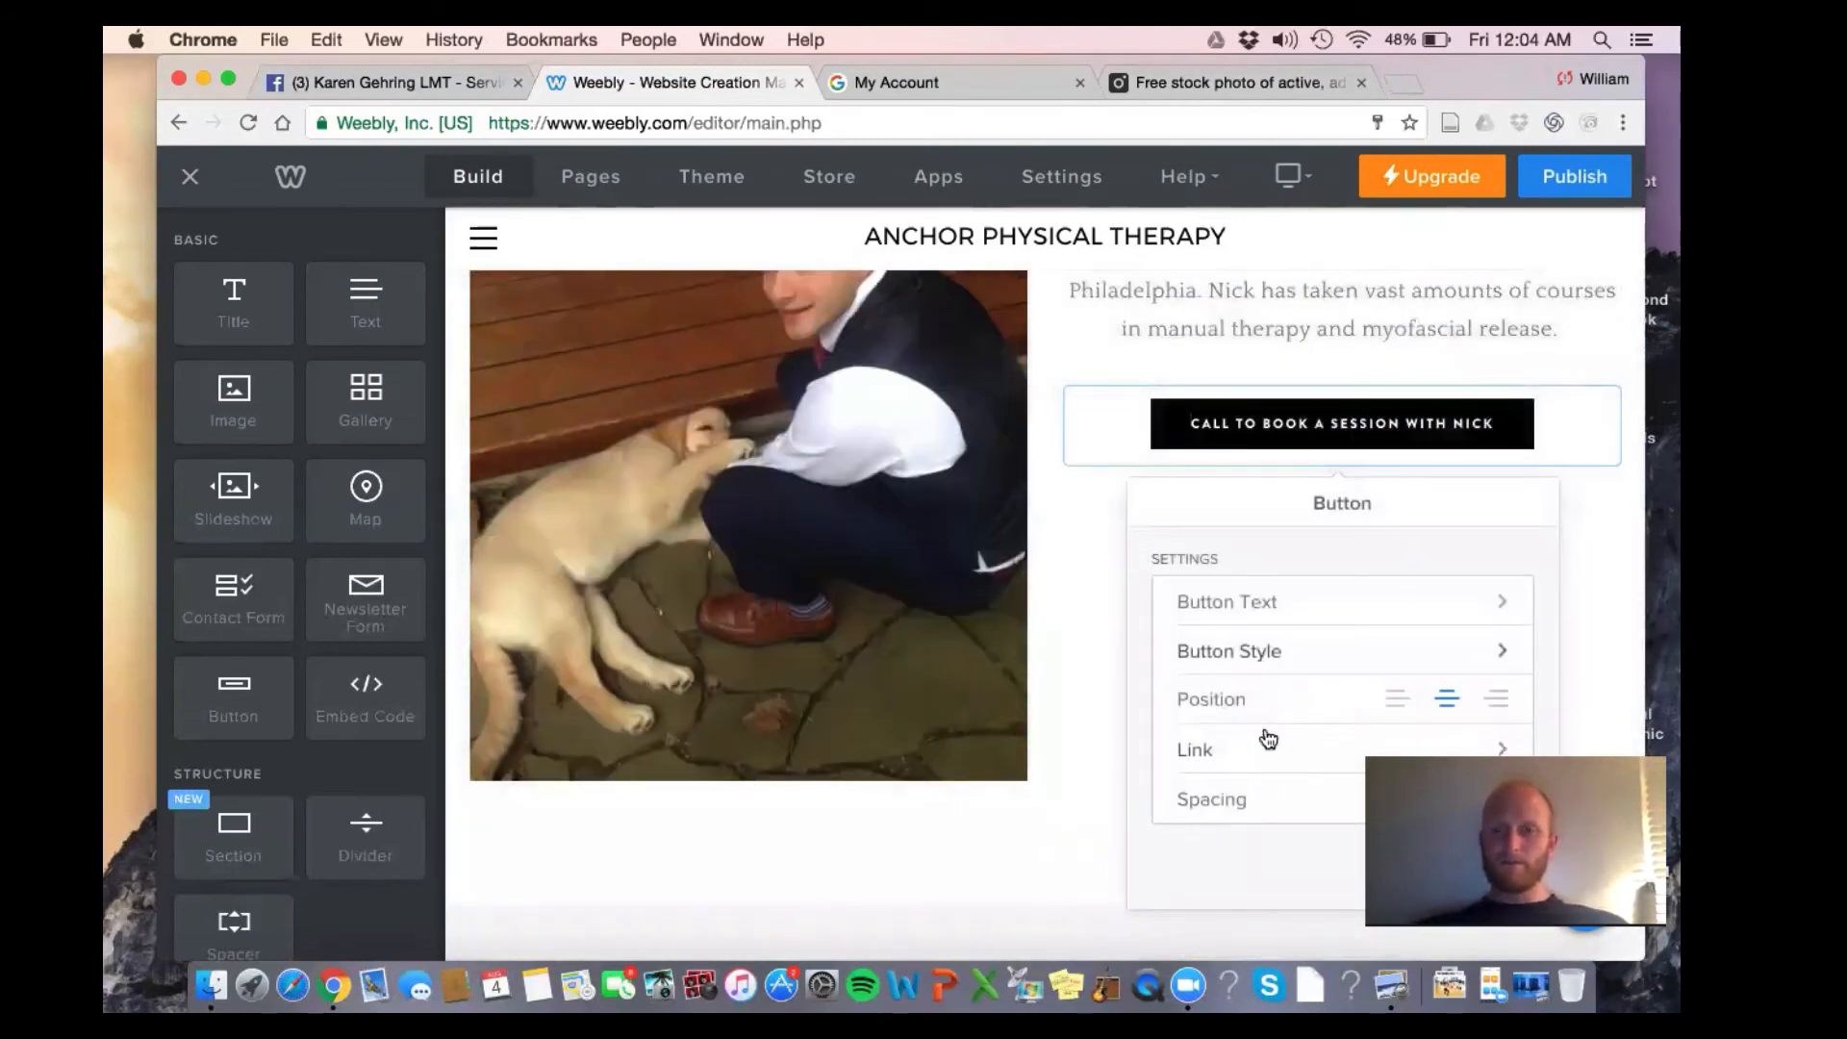
left_click(1268, 753)
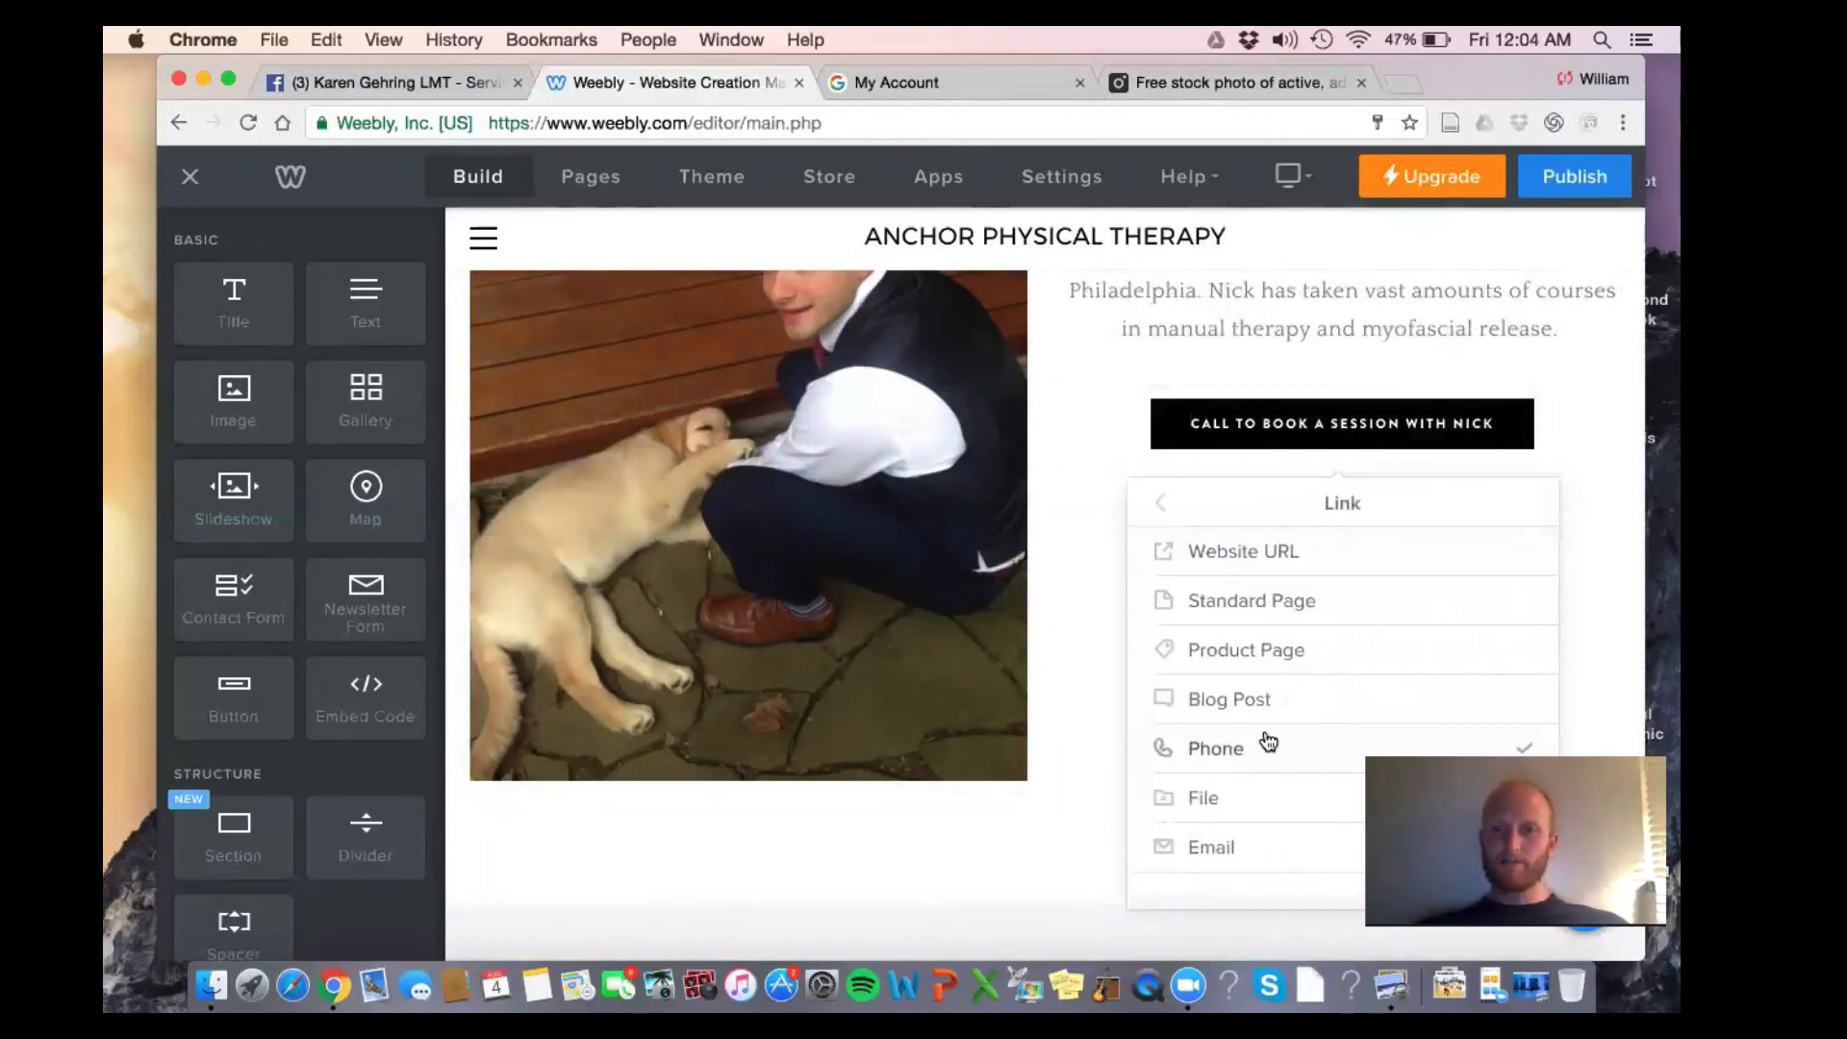
left_click(1234, 597)
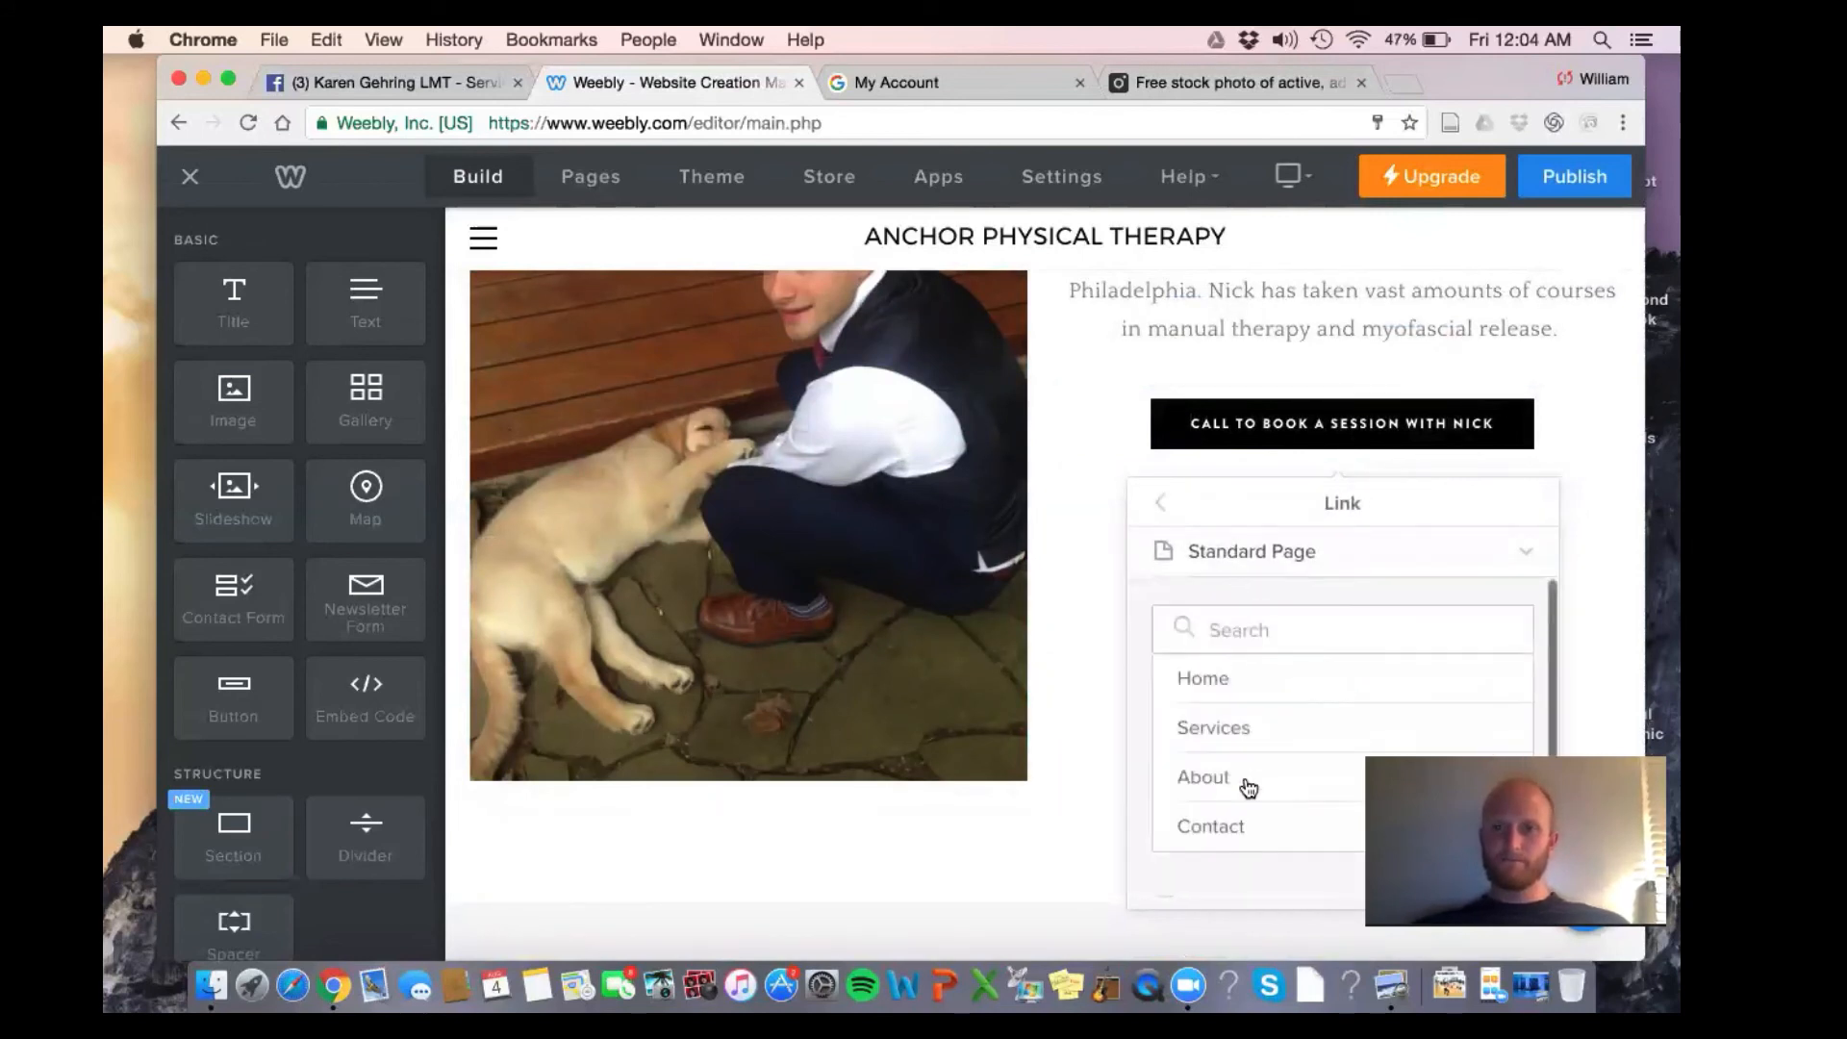
left_click(1210, 826)
left_click(1052, 740)
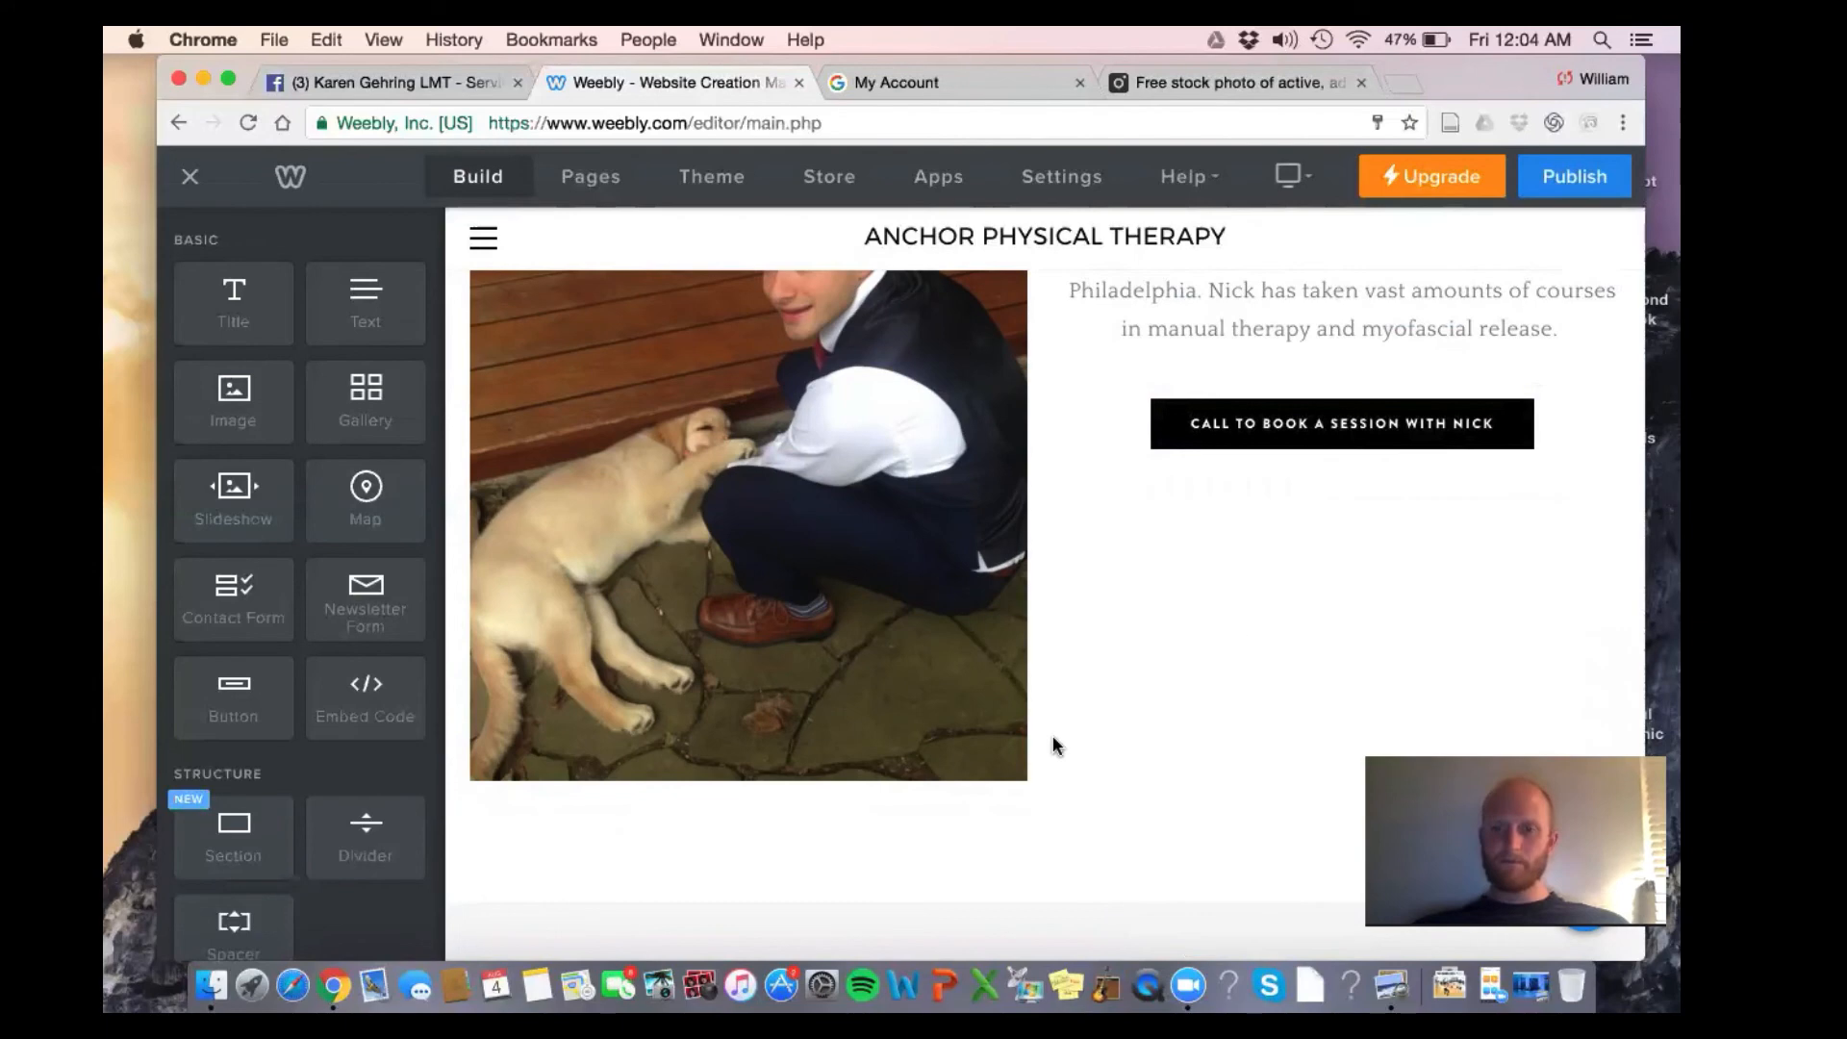
scroll(1053, 741, "down", 3)
scroll(1053, 741, "down", 2)
scroll(1052, 741, "up", 10)
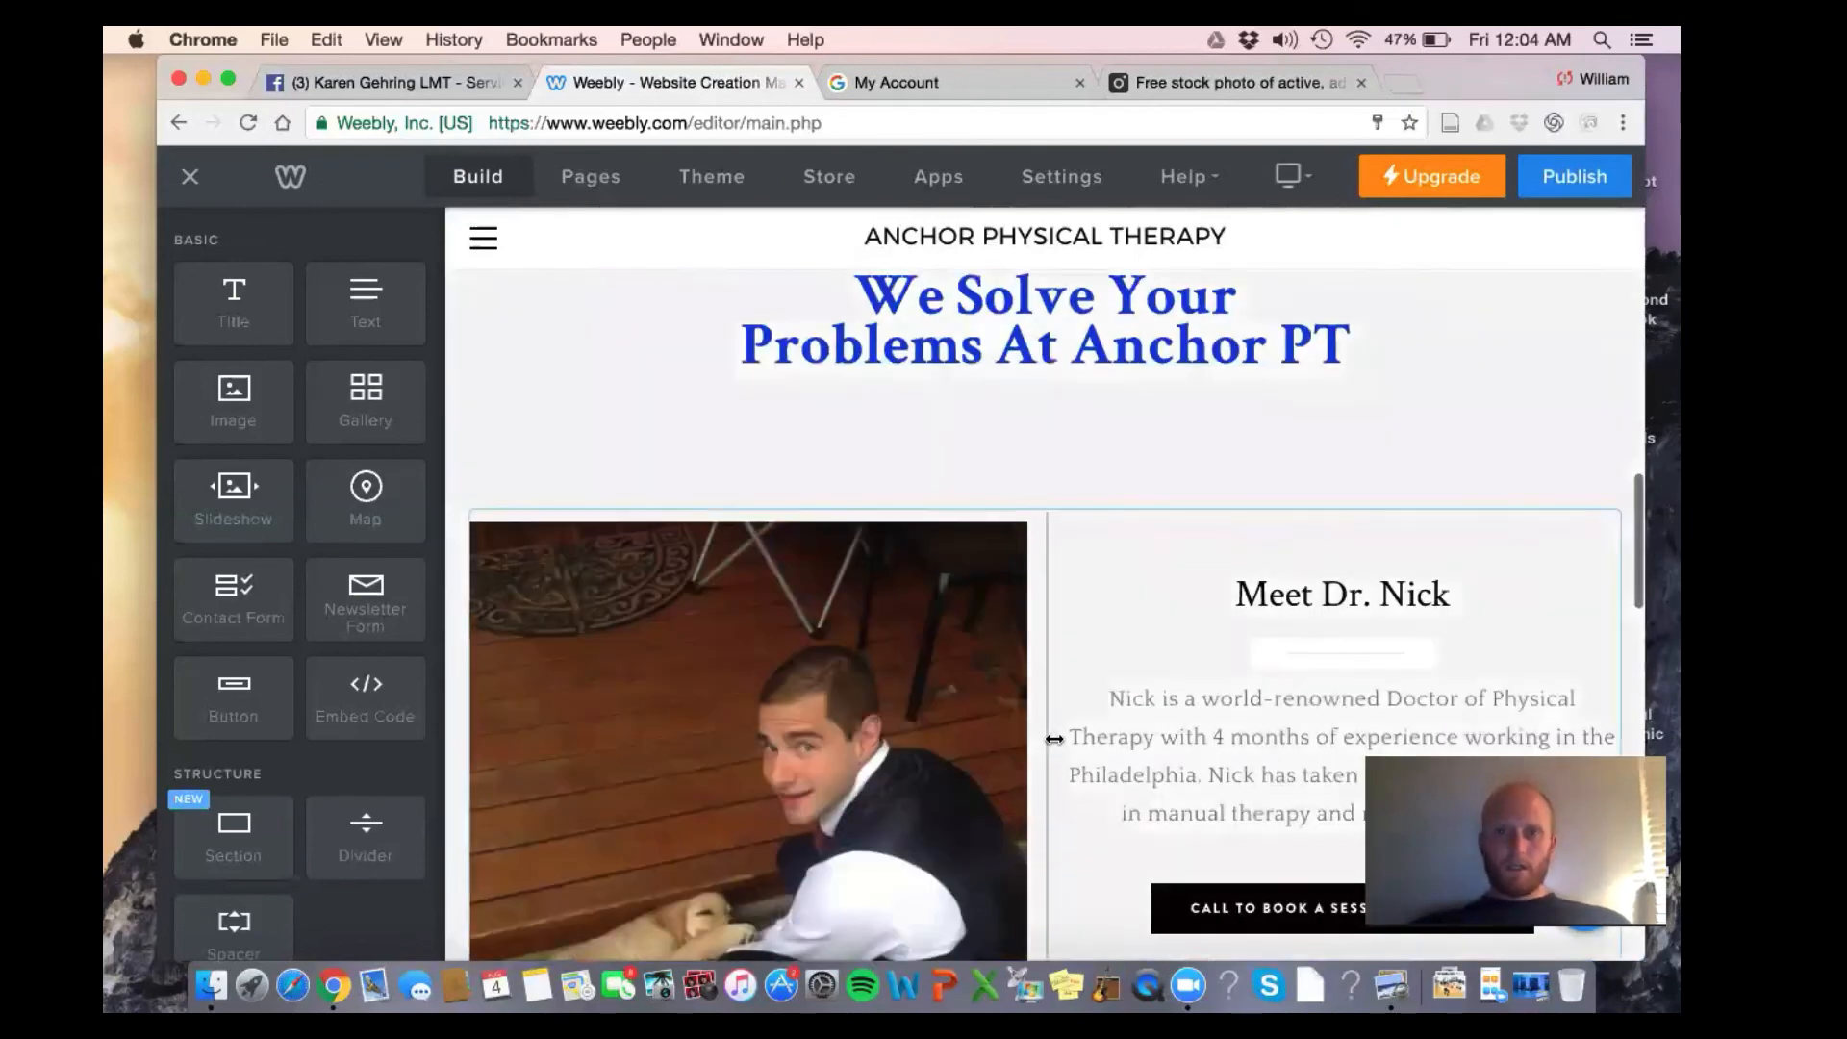
scroll(1052, 739, "up", 5)
scroll(1052, 739, "down", 10)
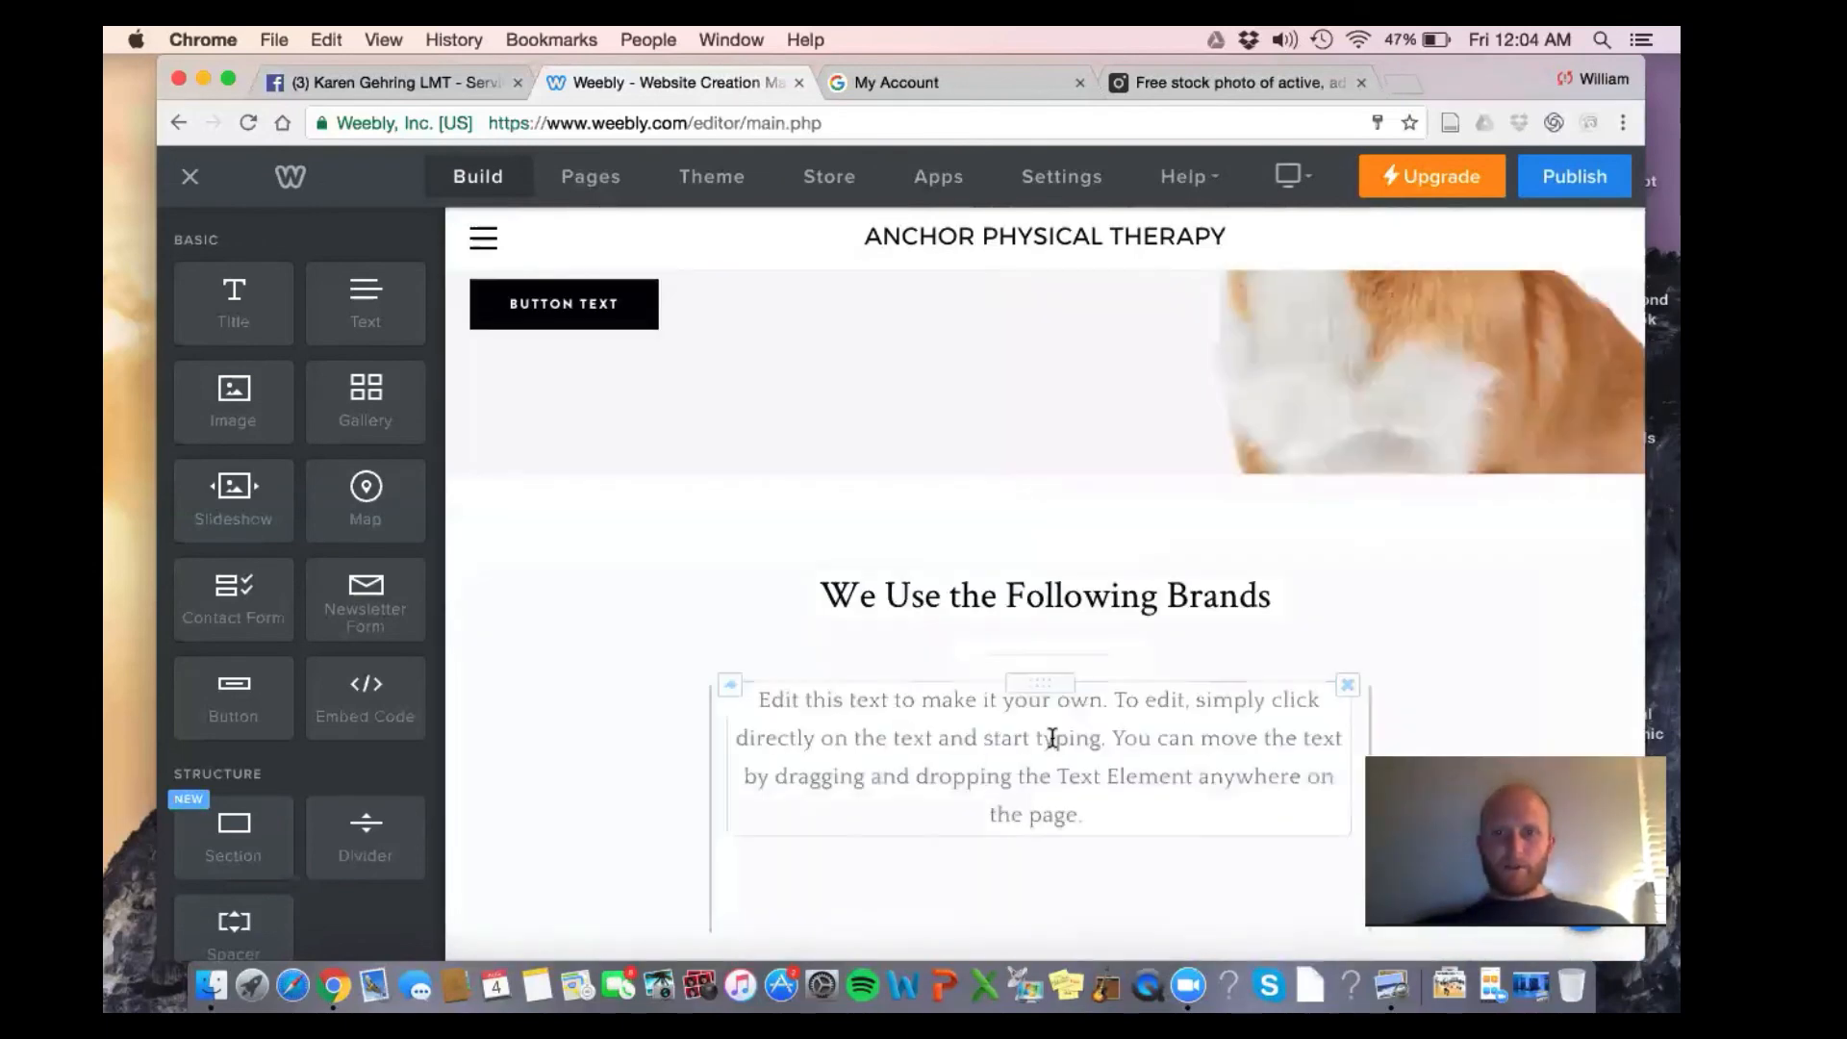
scroll(1052, 737, "up", 3)
scroll(1052, 737, "up", 5)
scroll(1052, 722, "up", 2)
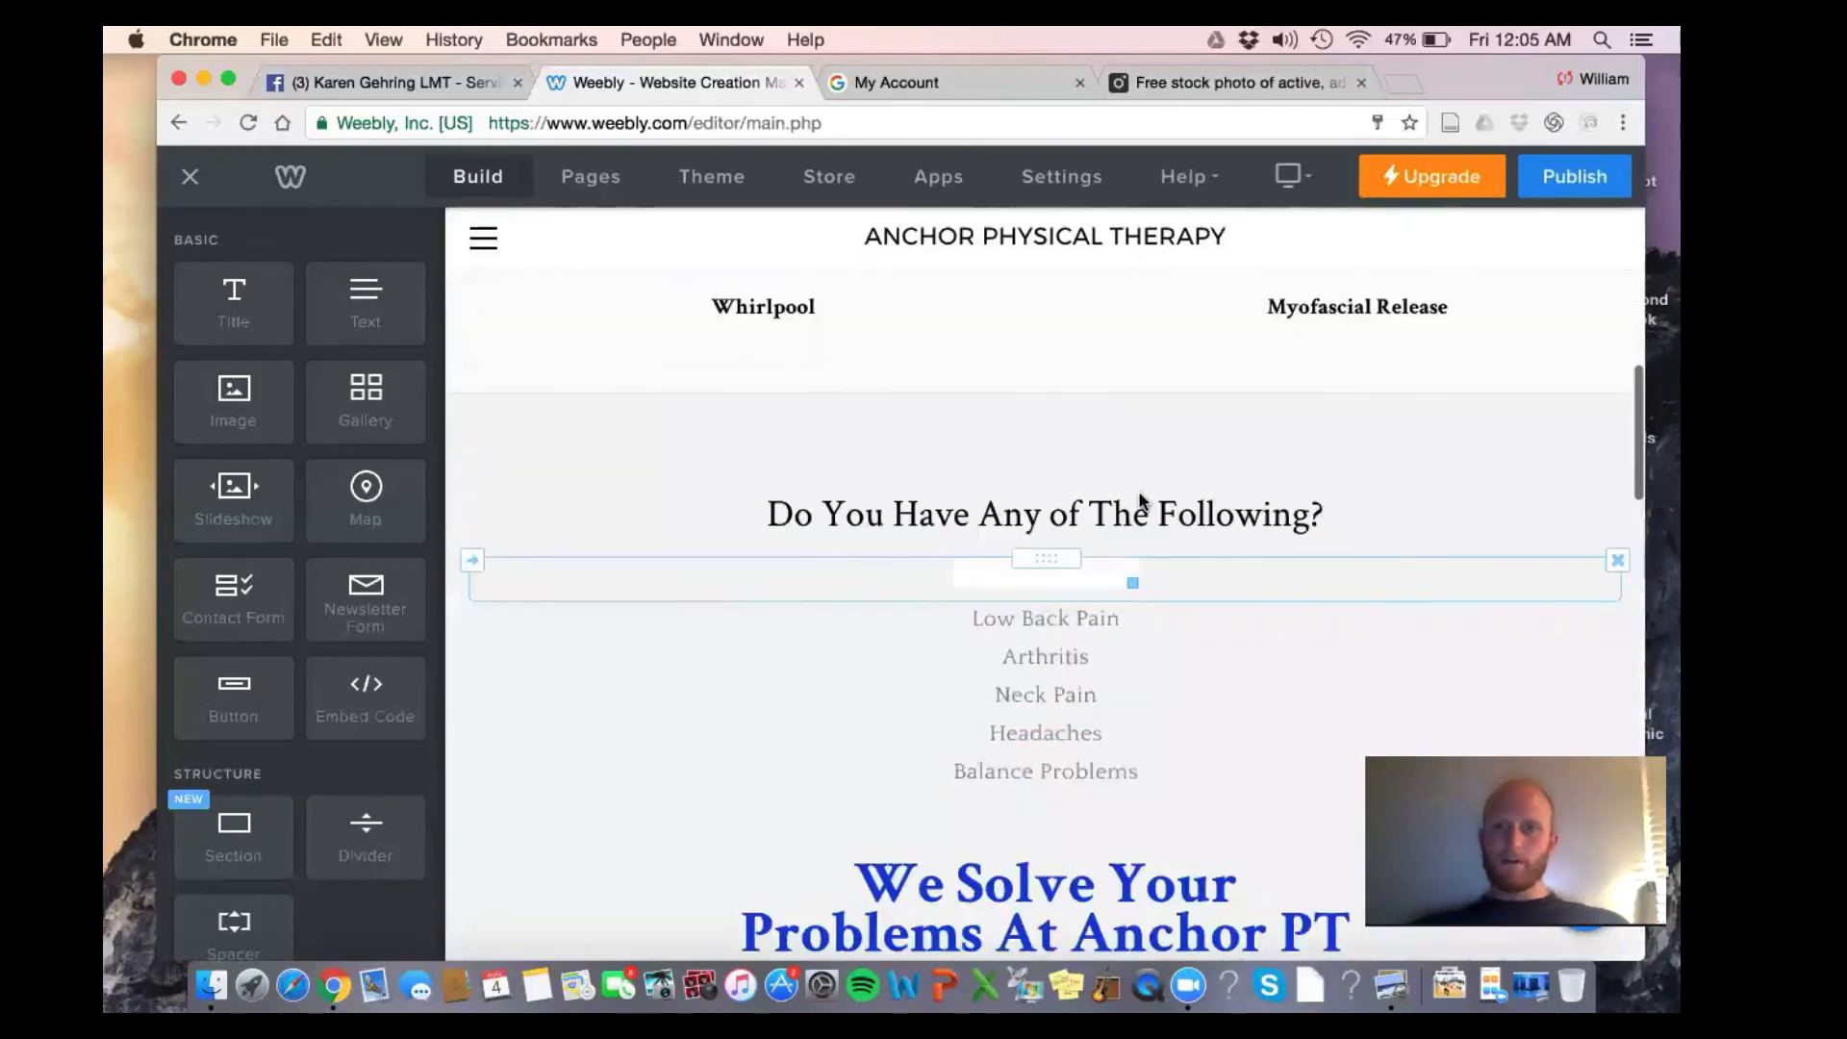
scroll(1190, 438, "up", 3)
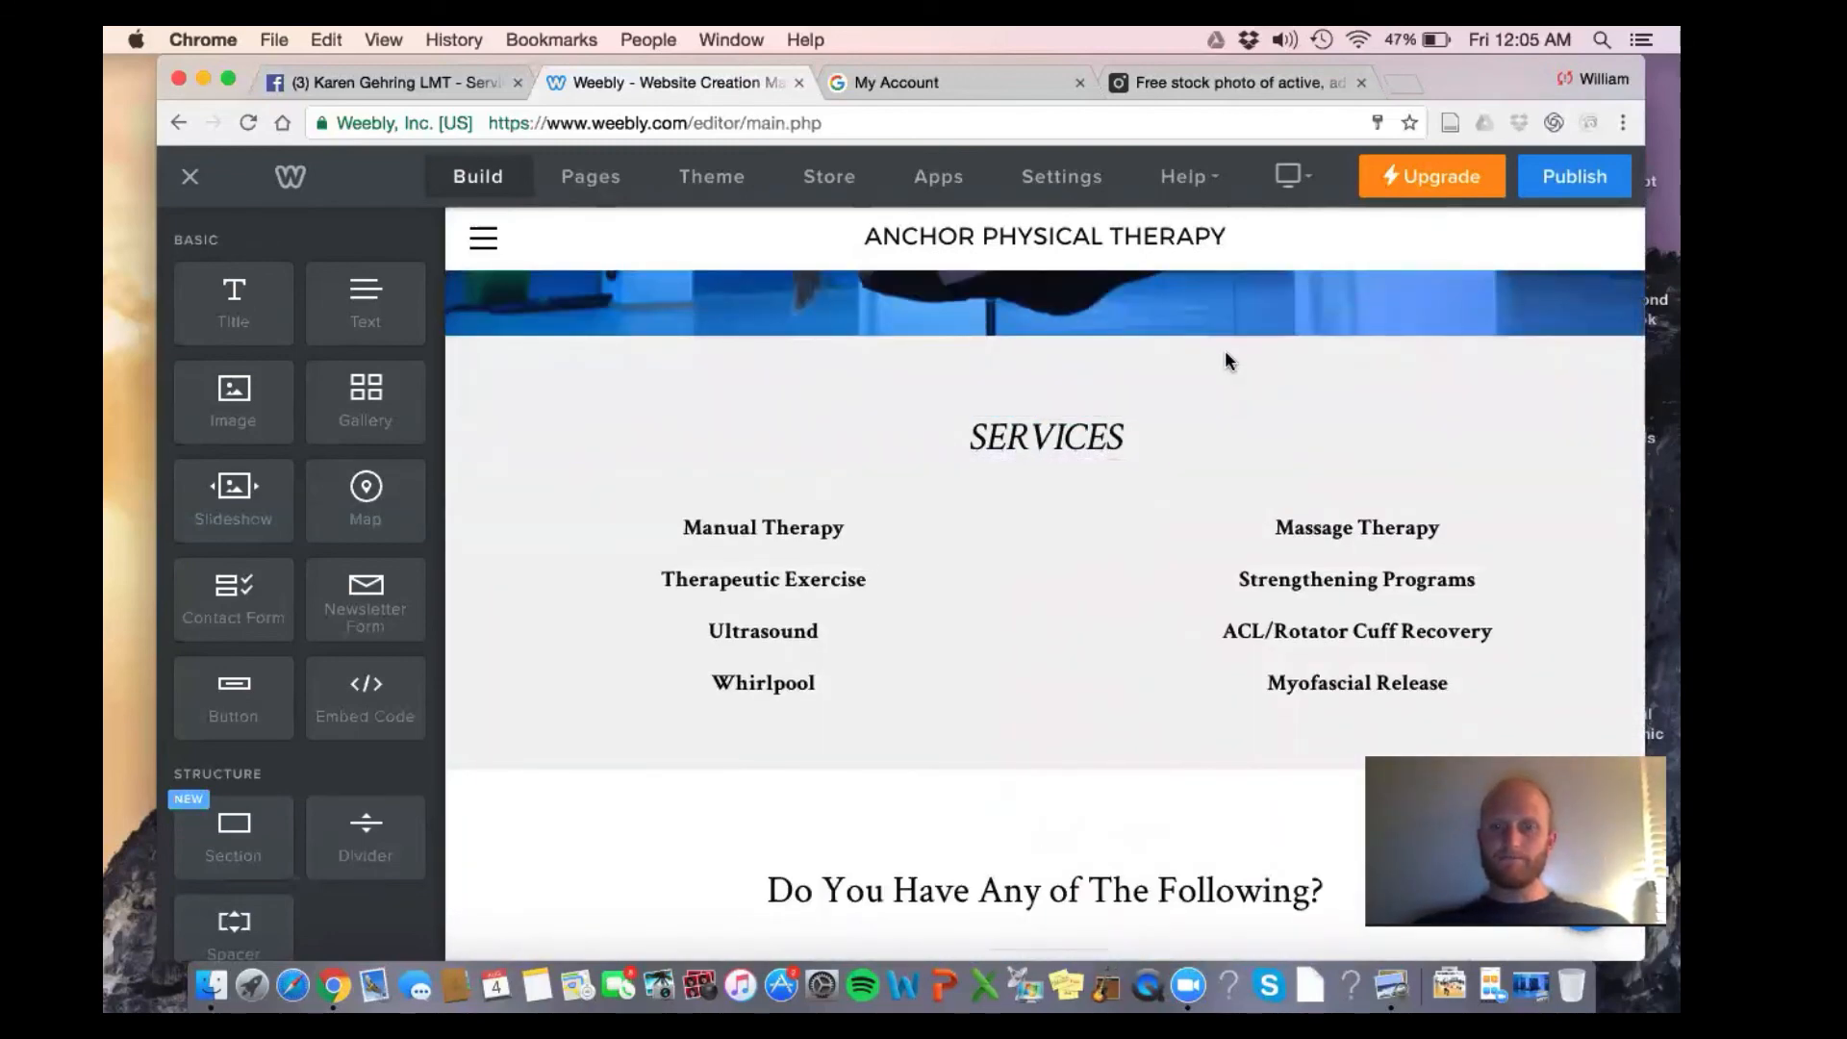
scroll(1225, 357, "down", 5)
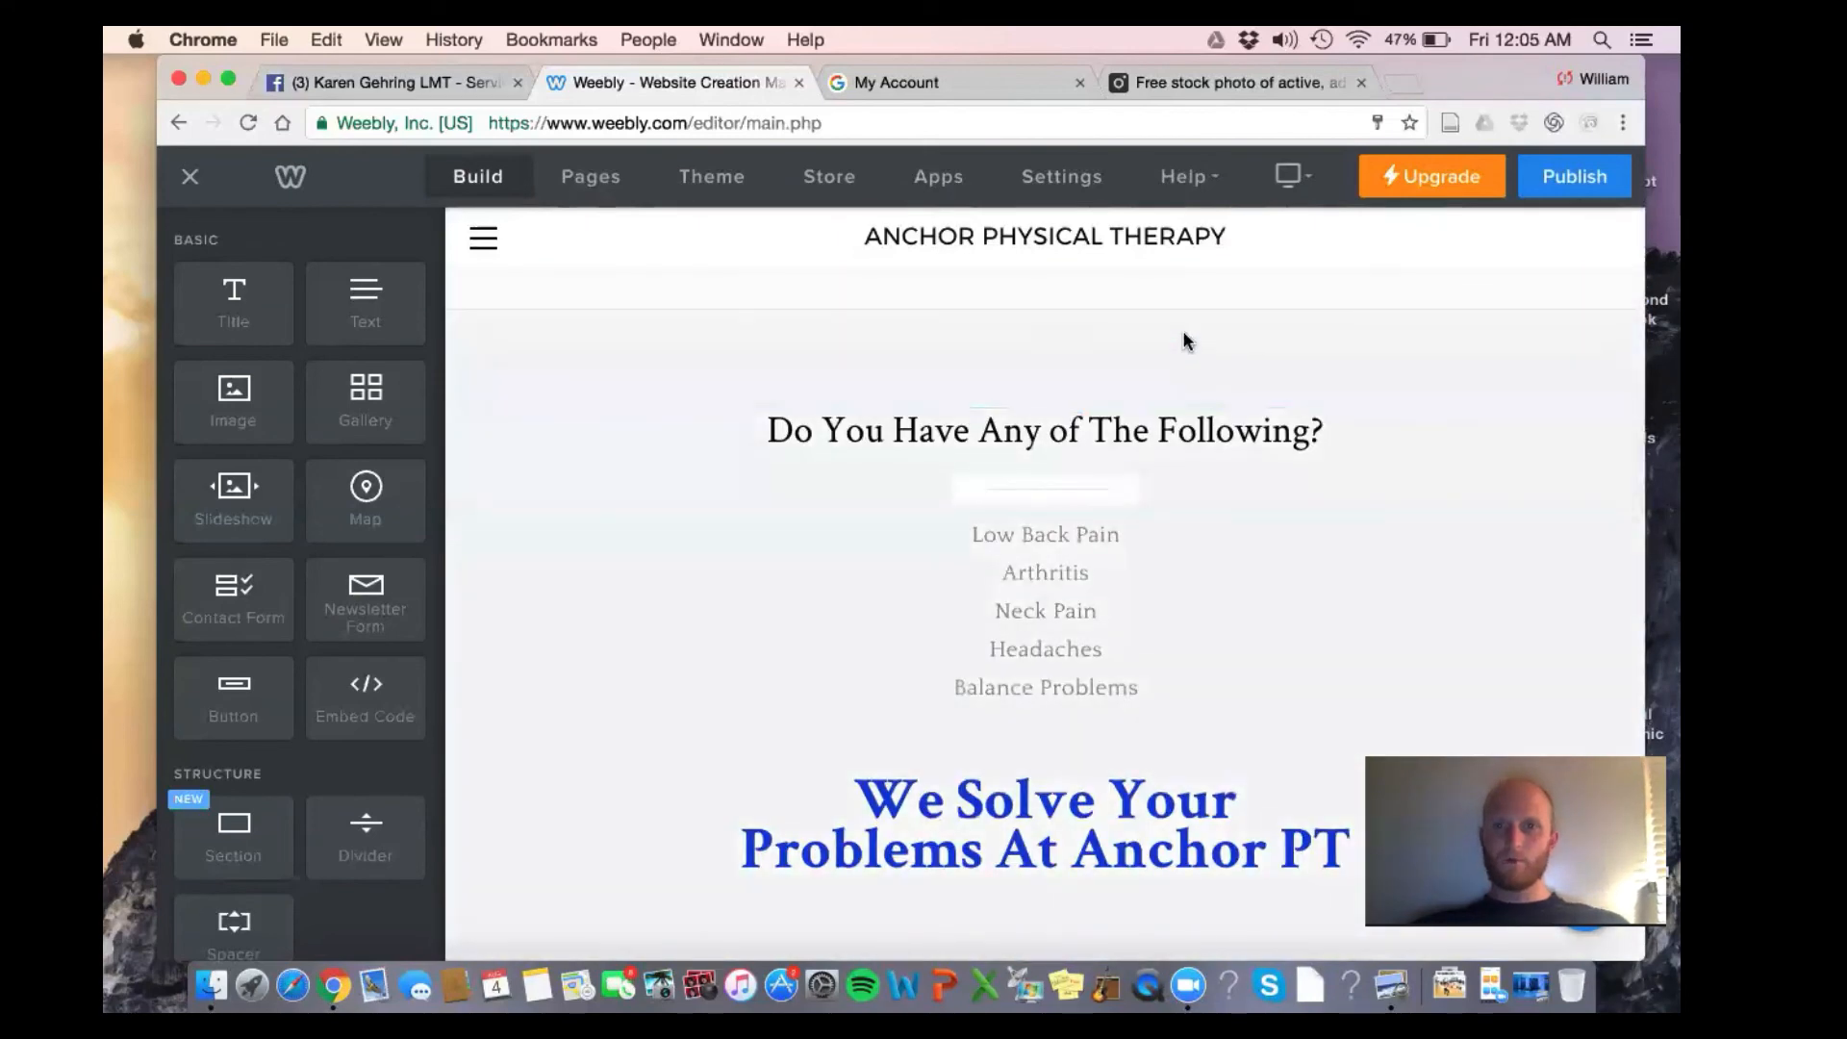
scroll(1187, 340, "up", 4)
Give the symptoms section a solid light blue (#7ca8f6) background
left_click(952, 620)
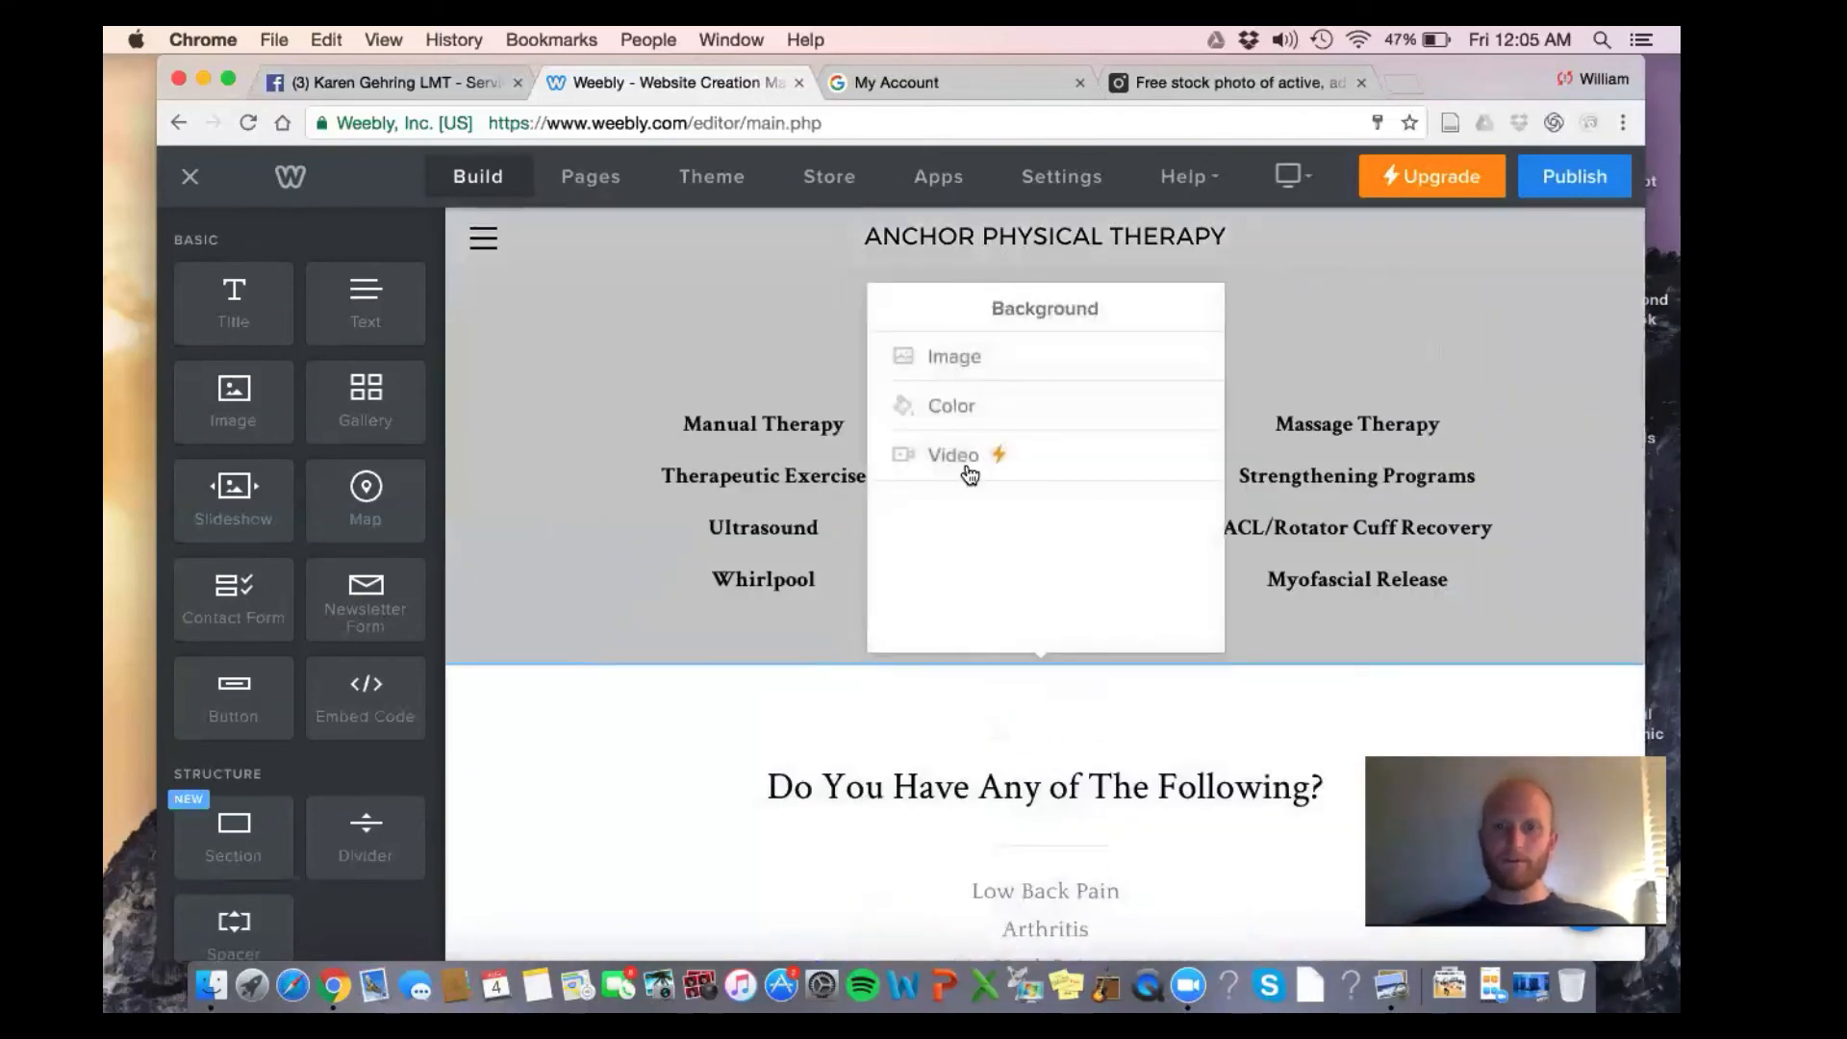
left_click(966, 403)
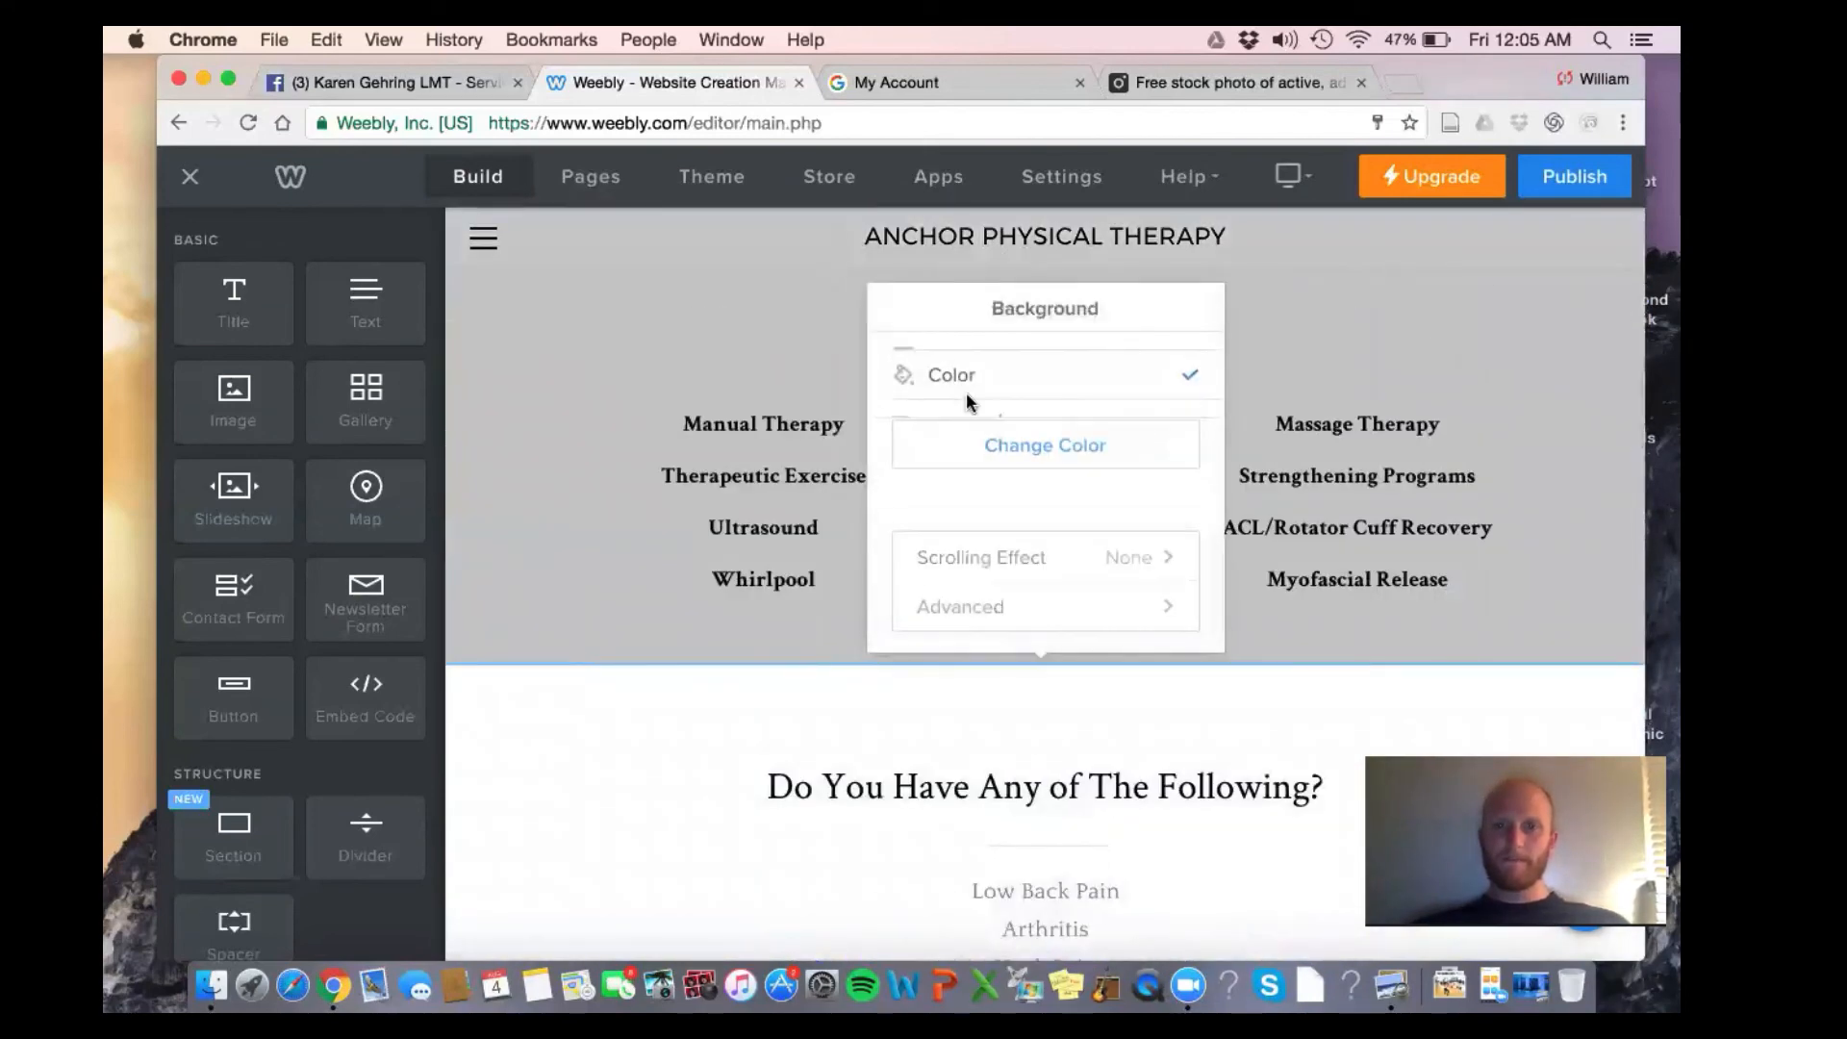
left_click(1012, 464)
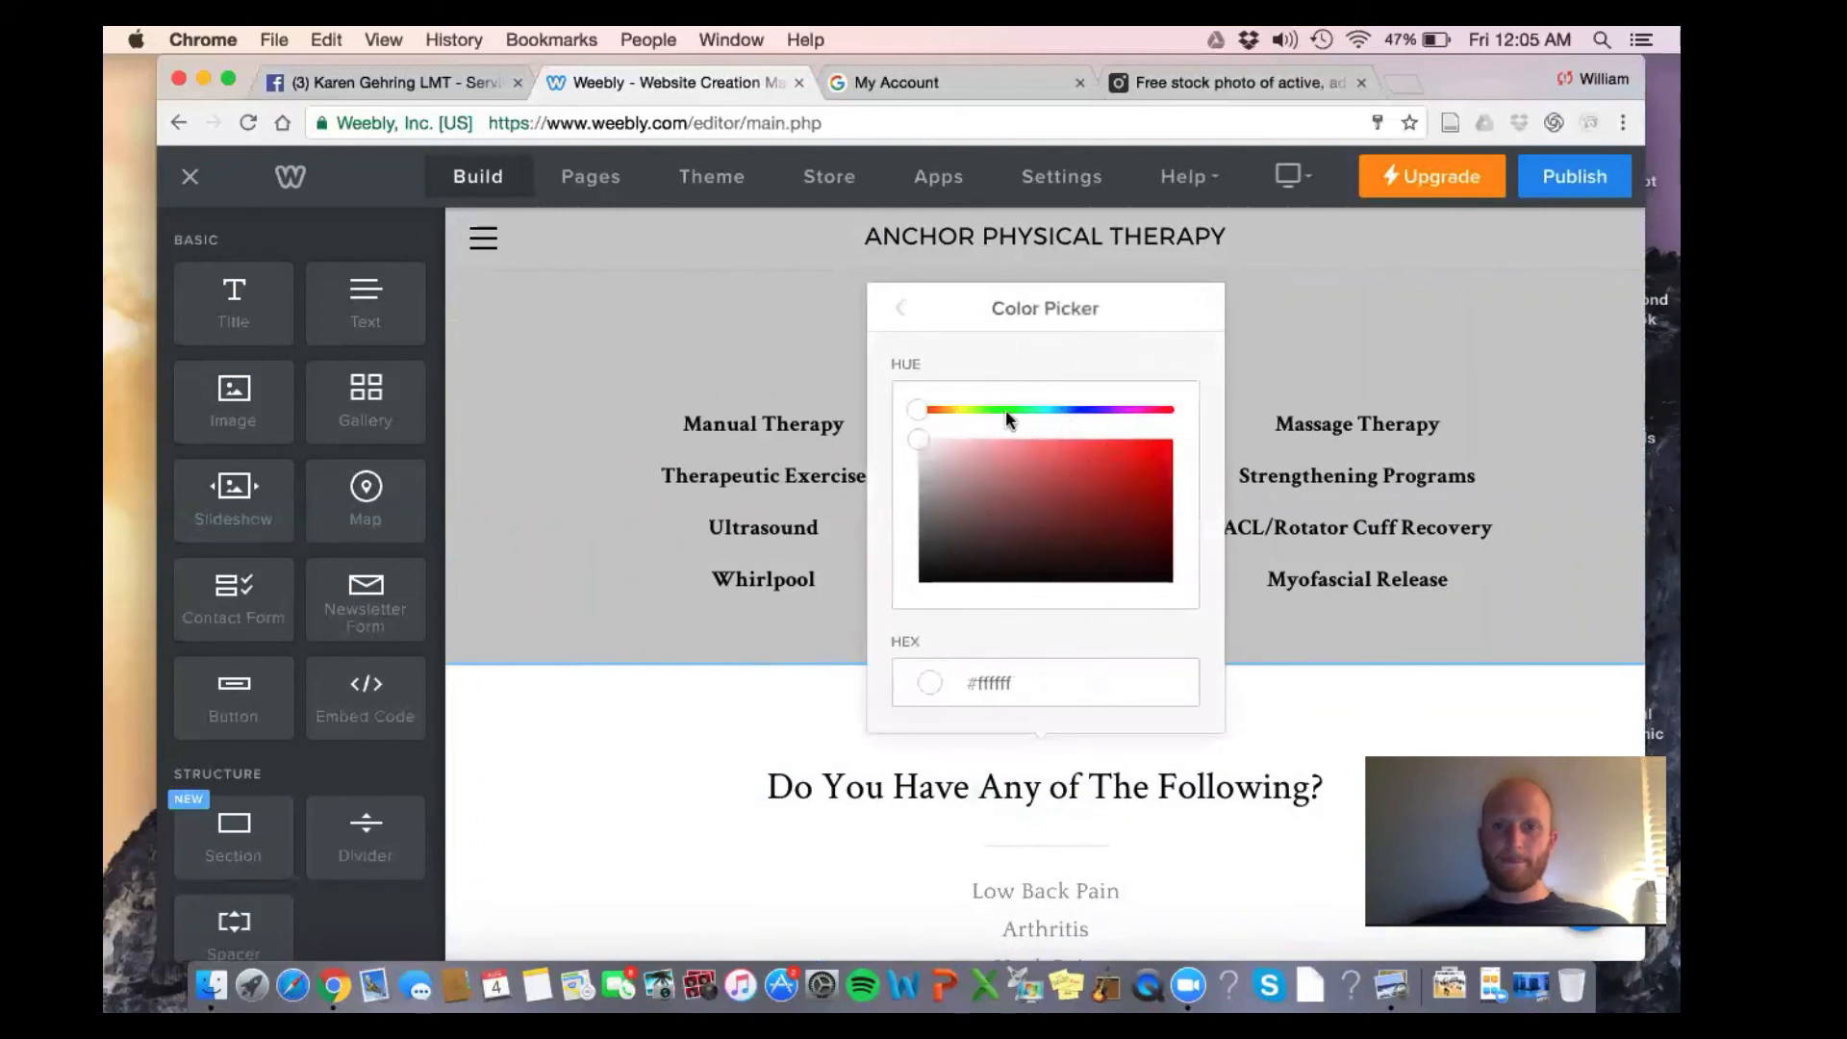
left_click(1086, 412)
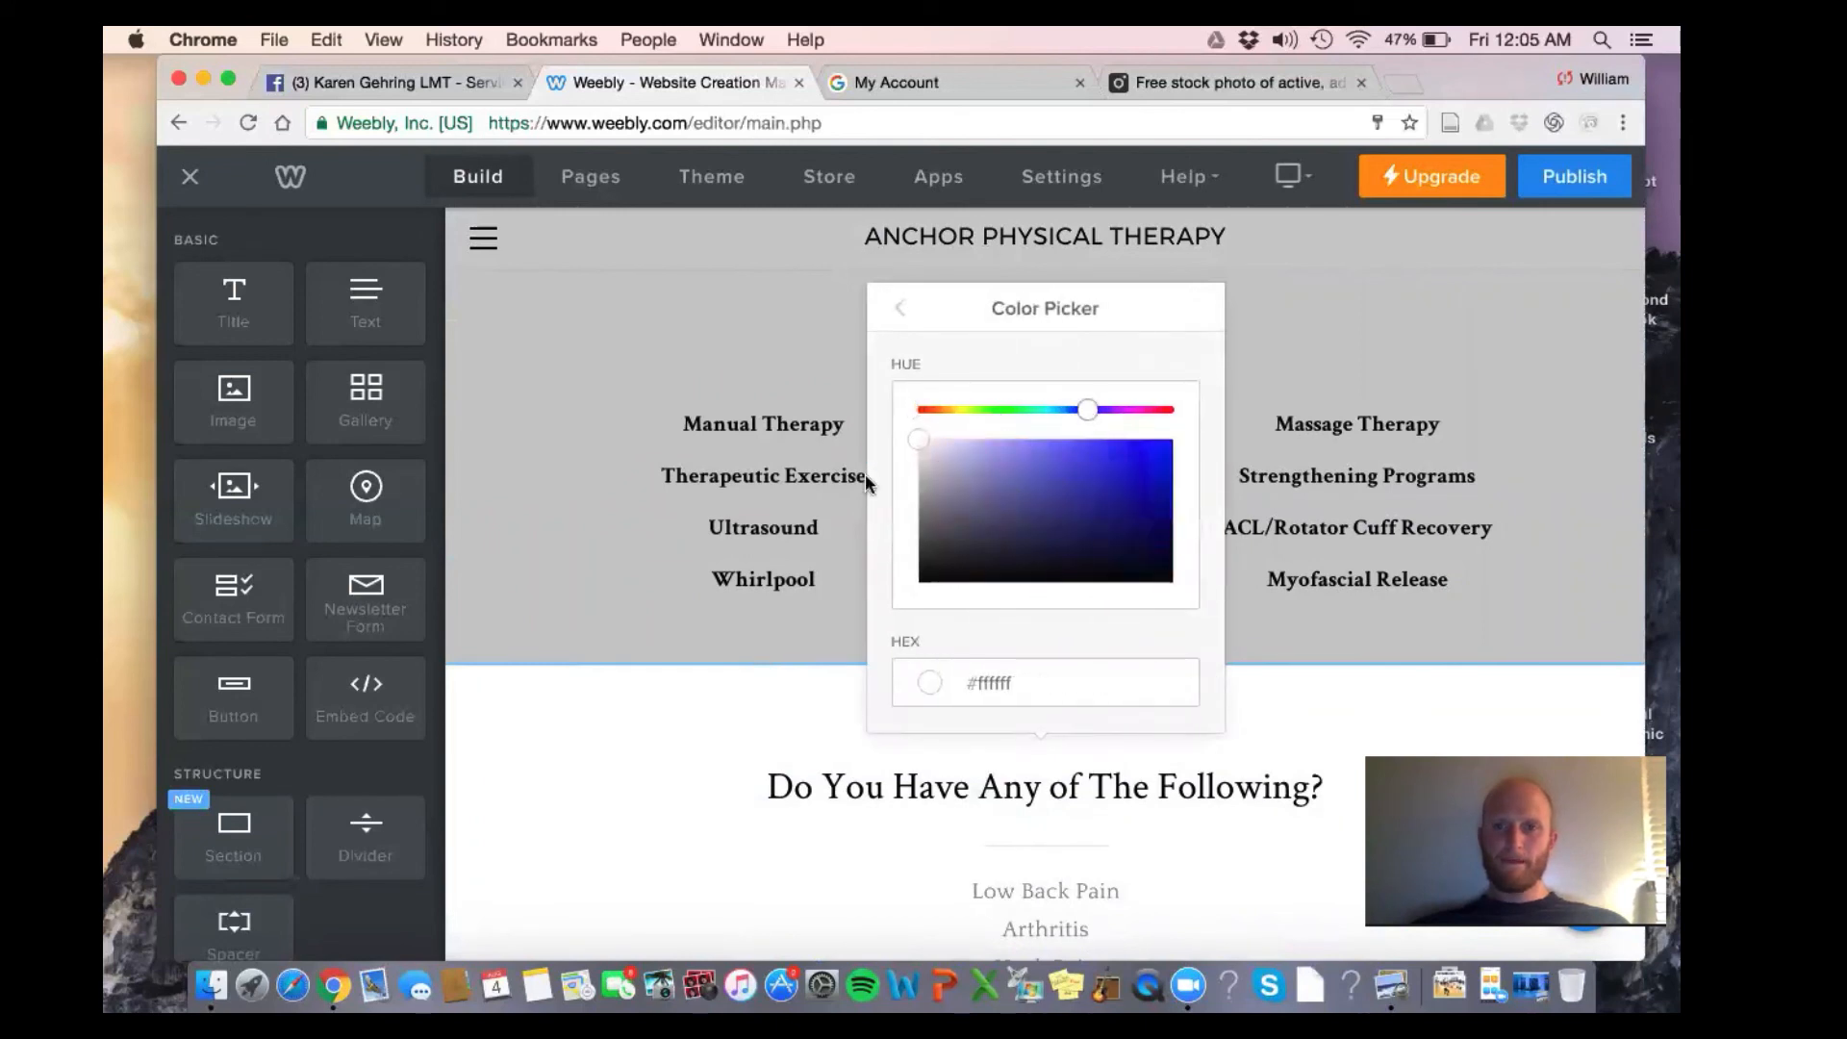
left_click_drag(922, 442, 1045, 455)
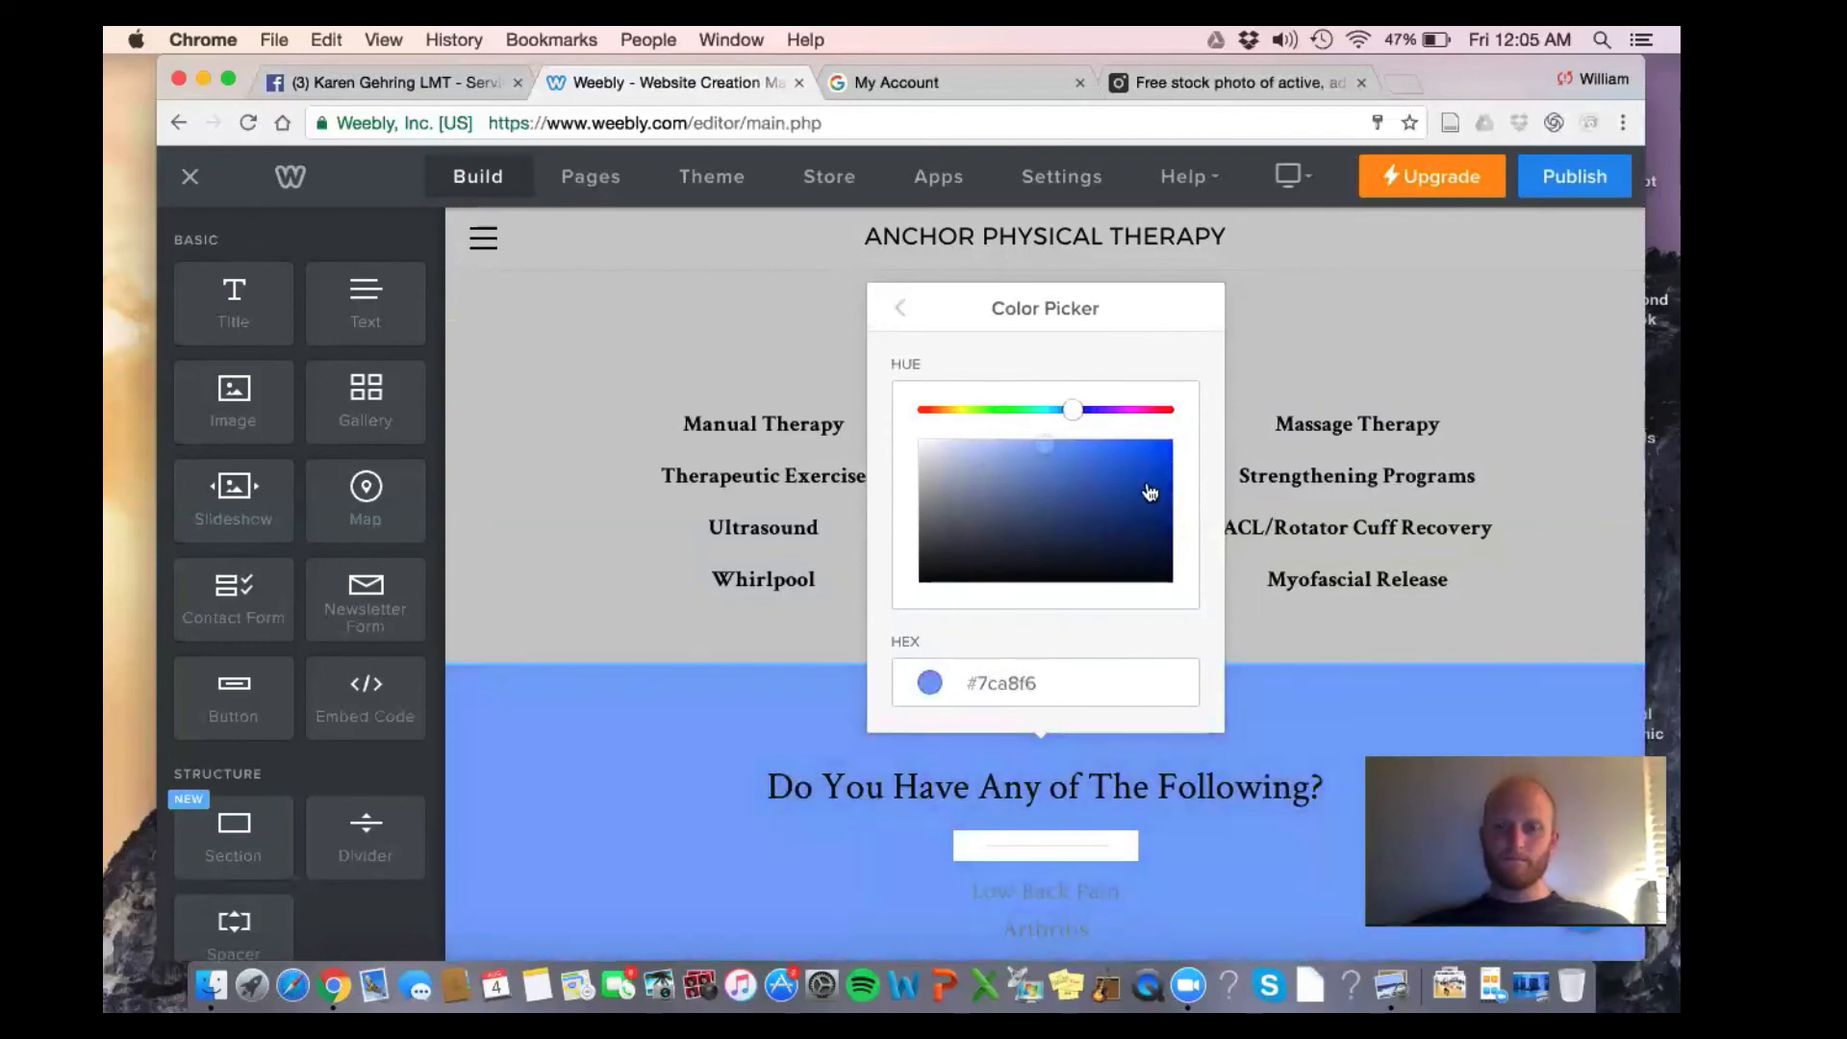
left_click(1449, 637)
Turn all five lines of the symptoms list white
scroll(1451, 645, "down", 3)
left_click(1106, 729)
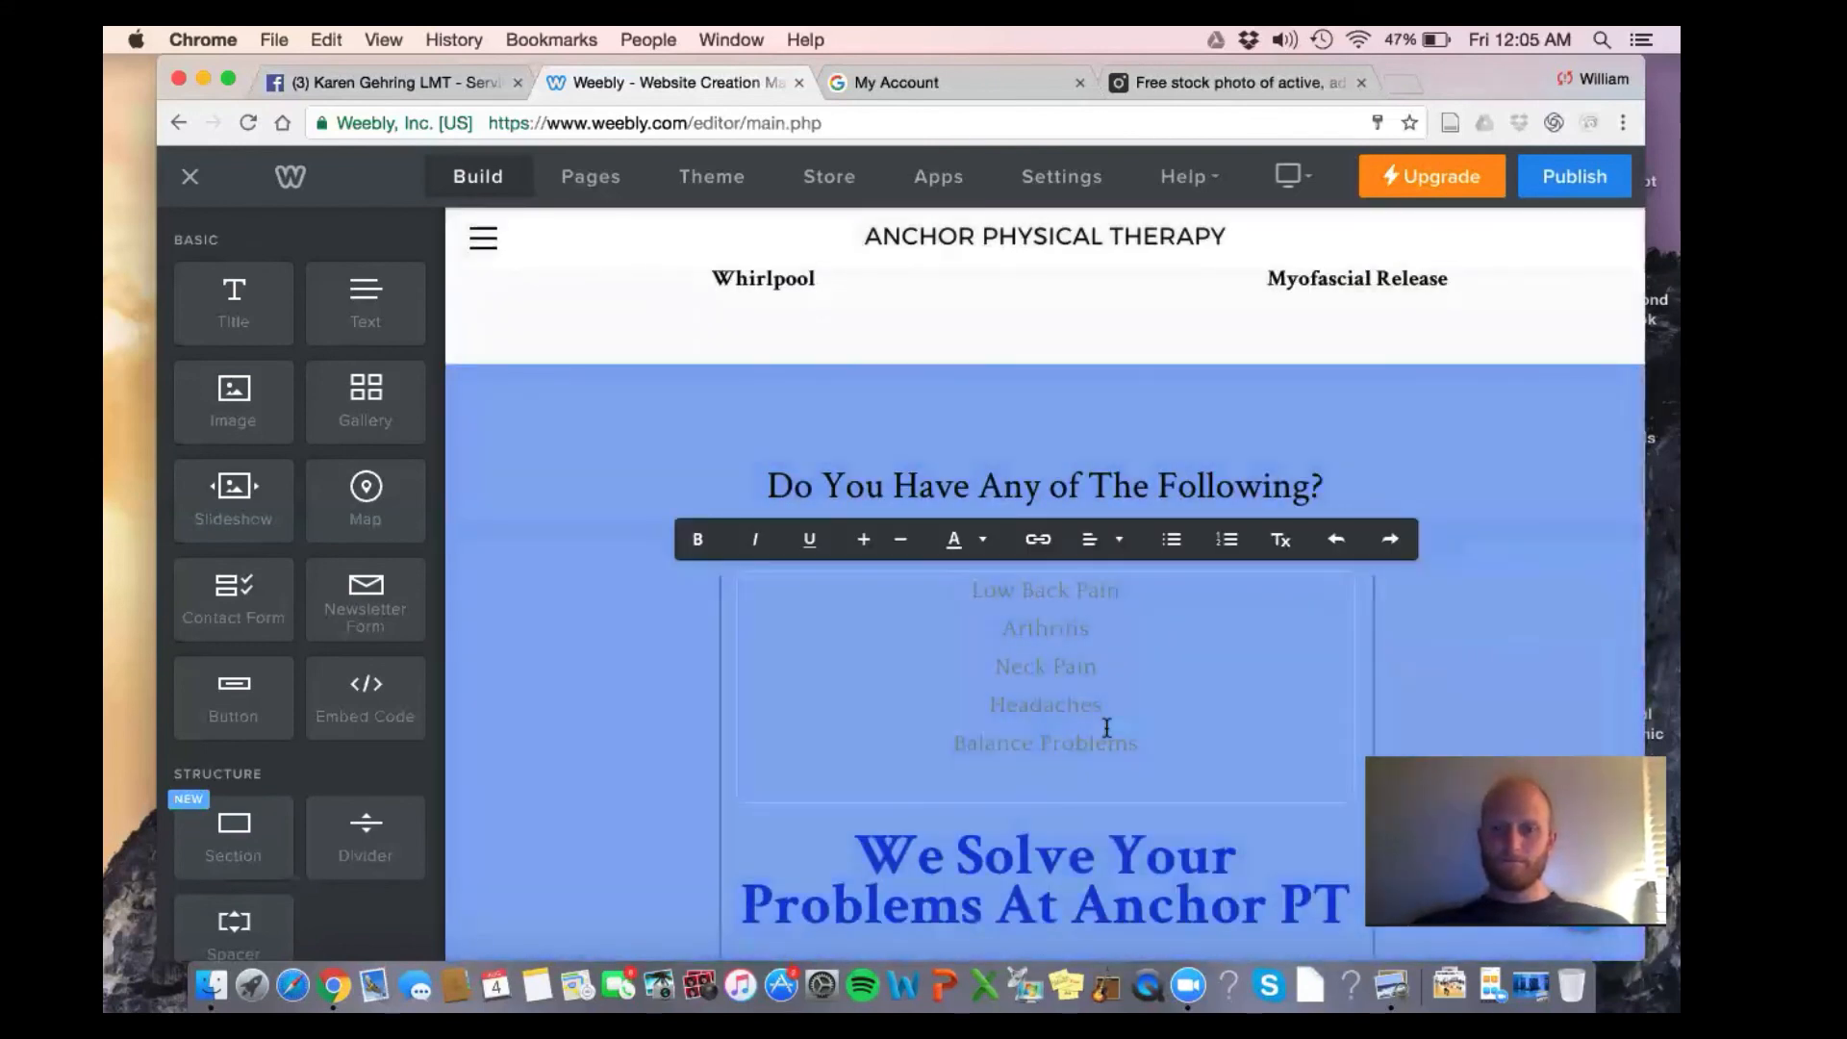
left_click_drag(1158, 742, 962, 589)
left_click(984, 544)
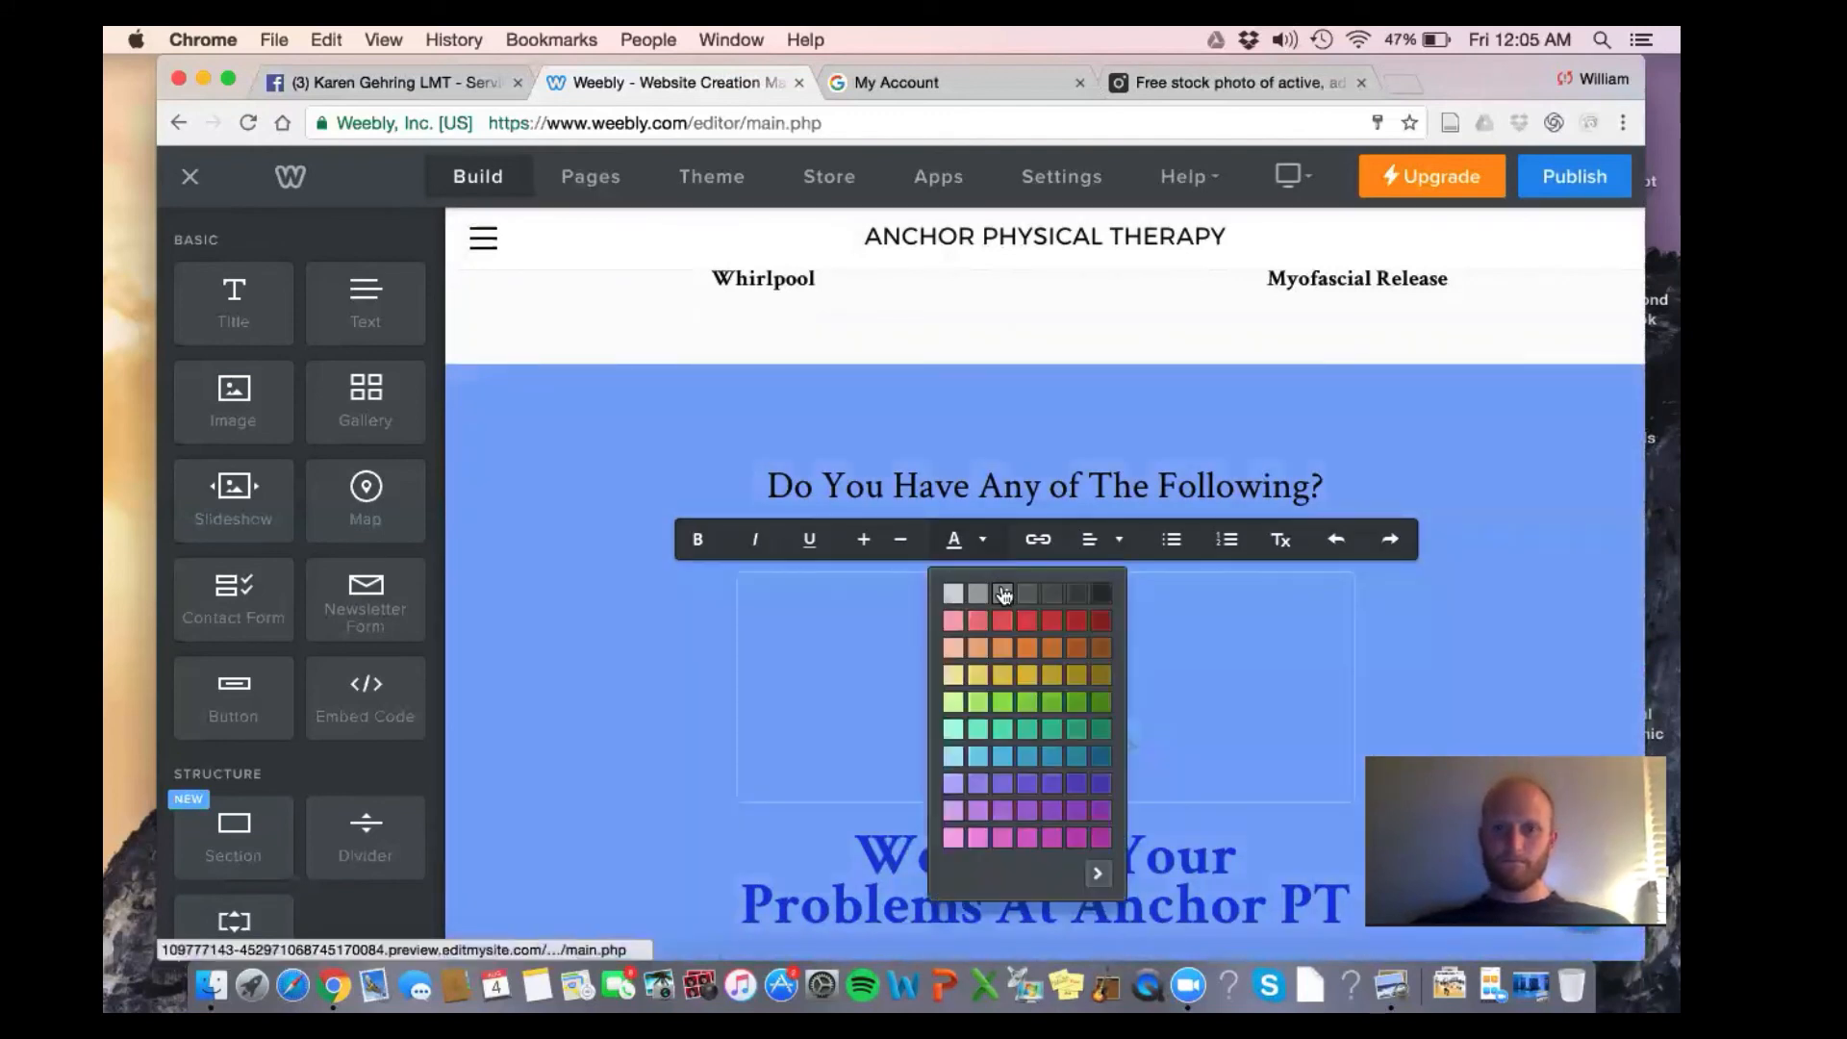
left_click(1097, 873)
left_click_drag(1133, 713, 1130, 589)
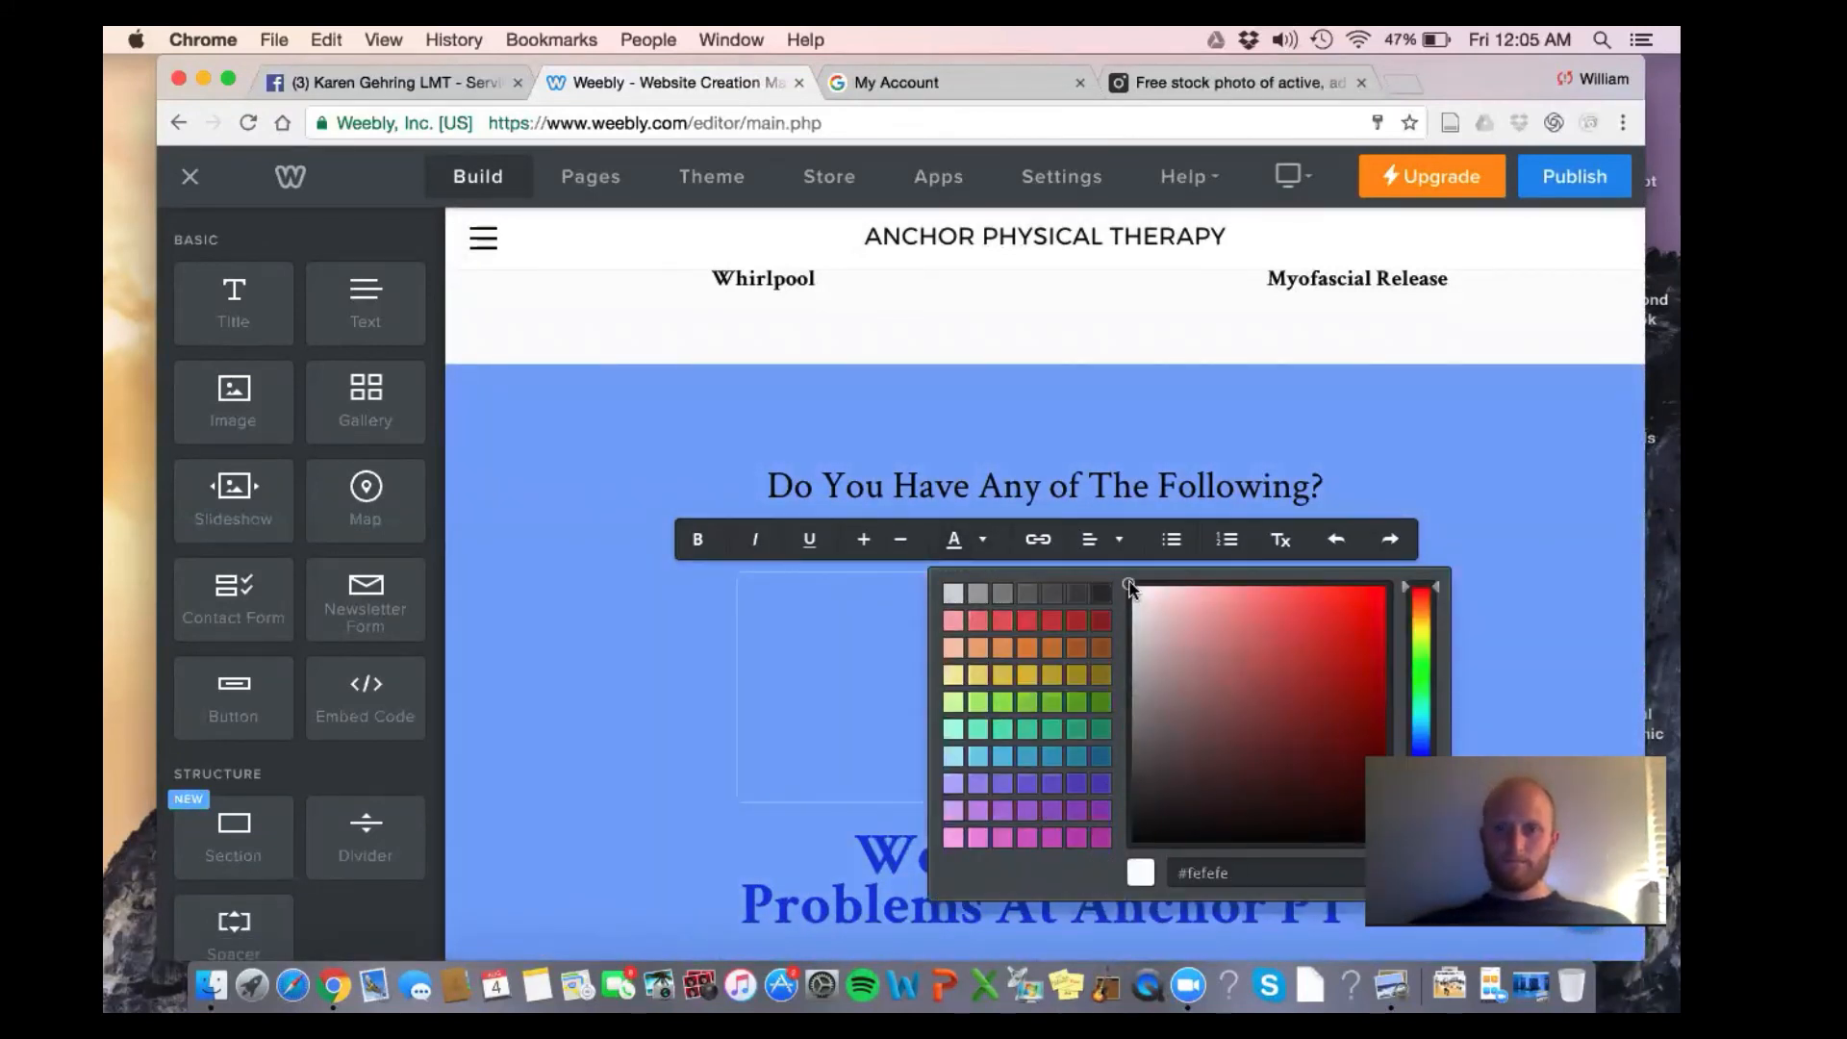
left_click(1389, 433)
scroll(1389, 433, "down", 1)
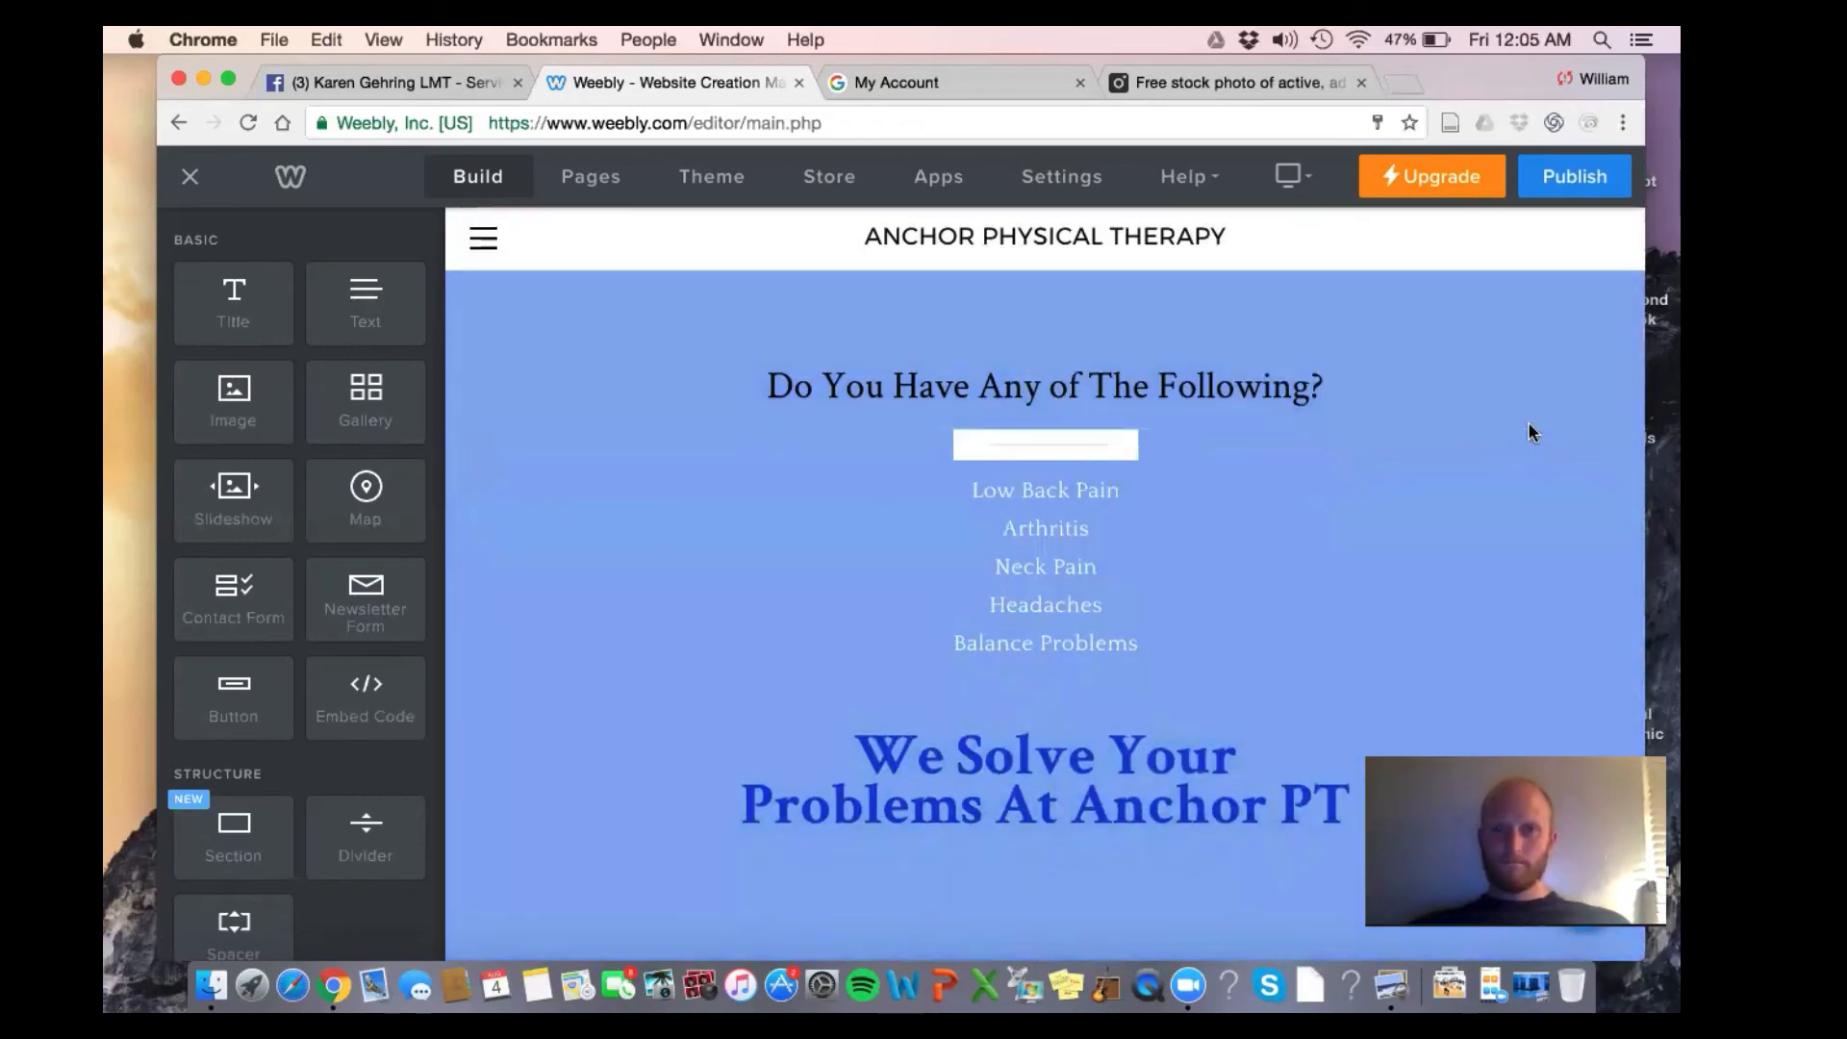
Delete the divider under the symptoms heading
scroll(1601, 417, "up", 4)
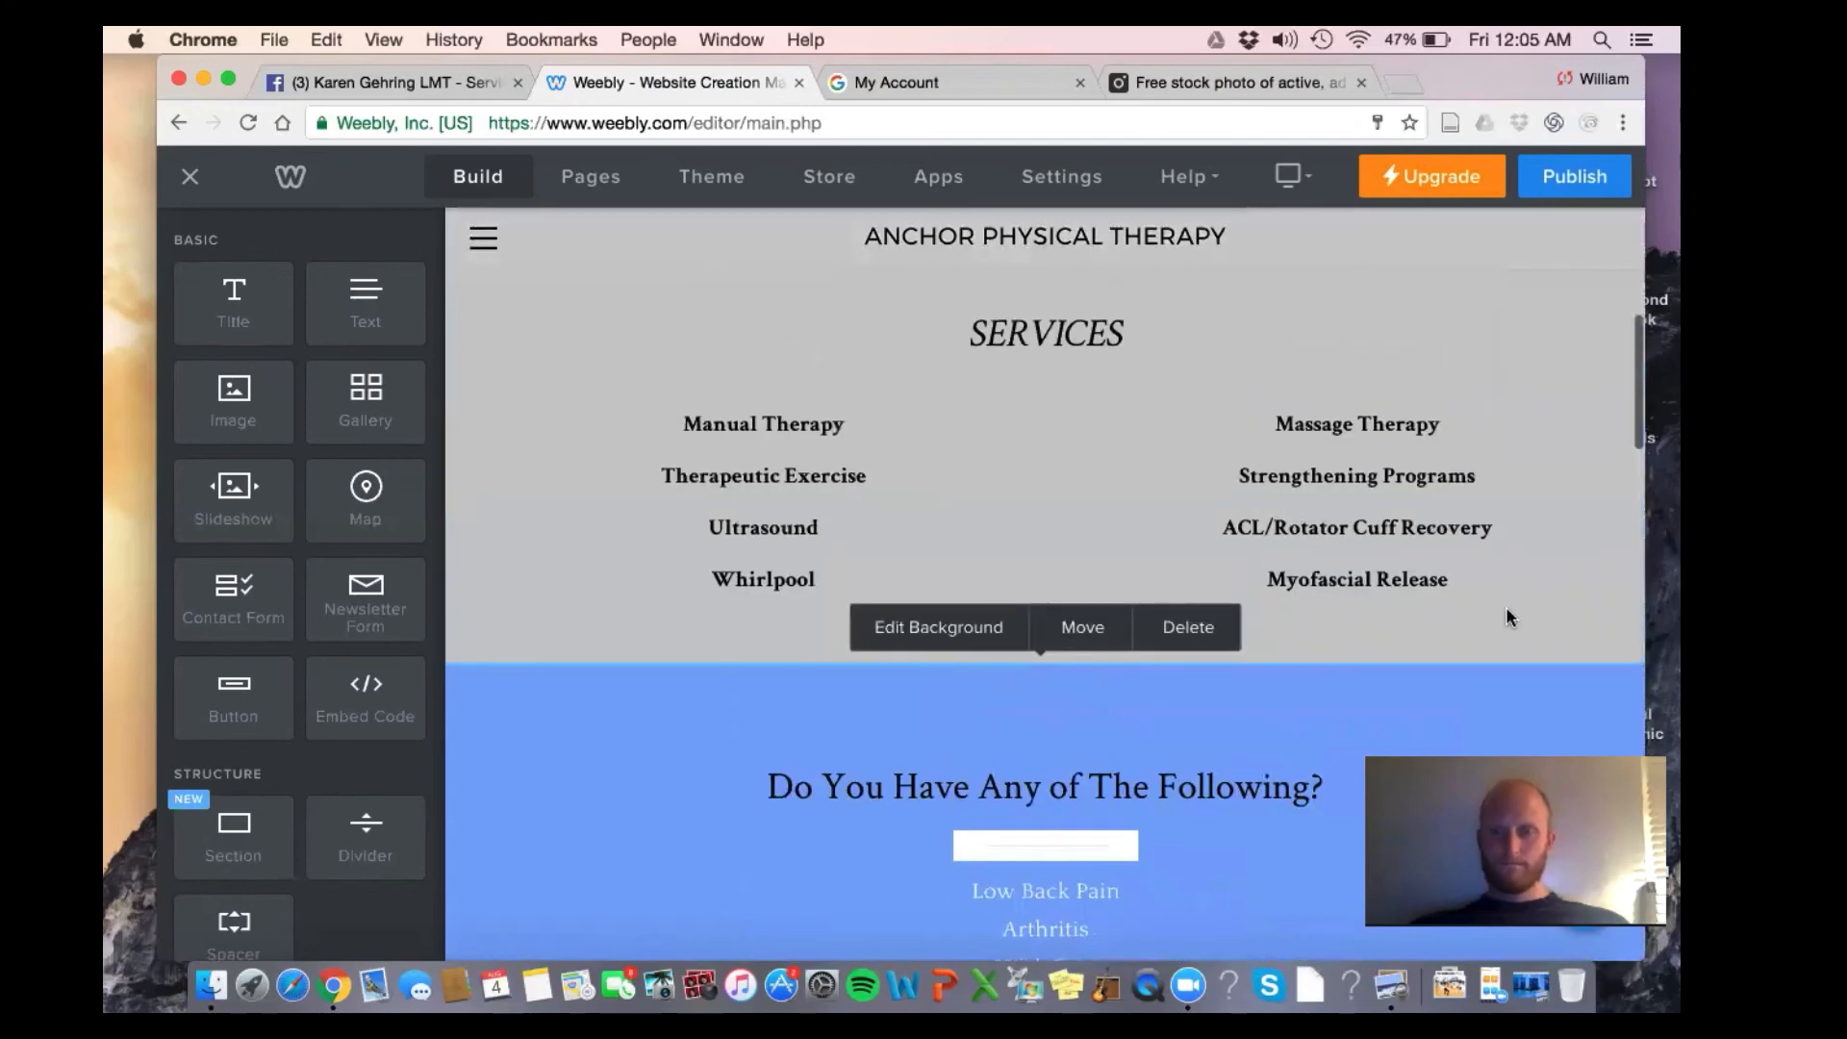
scroll(1504, 606, "down", 2)
scroll(1470, 431, "down", 1)
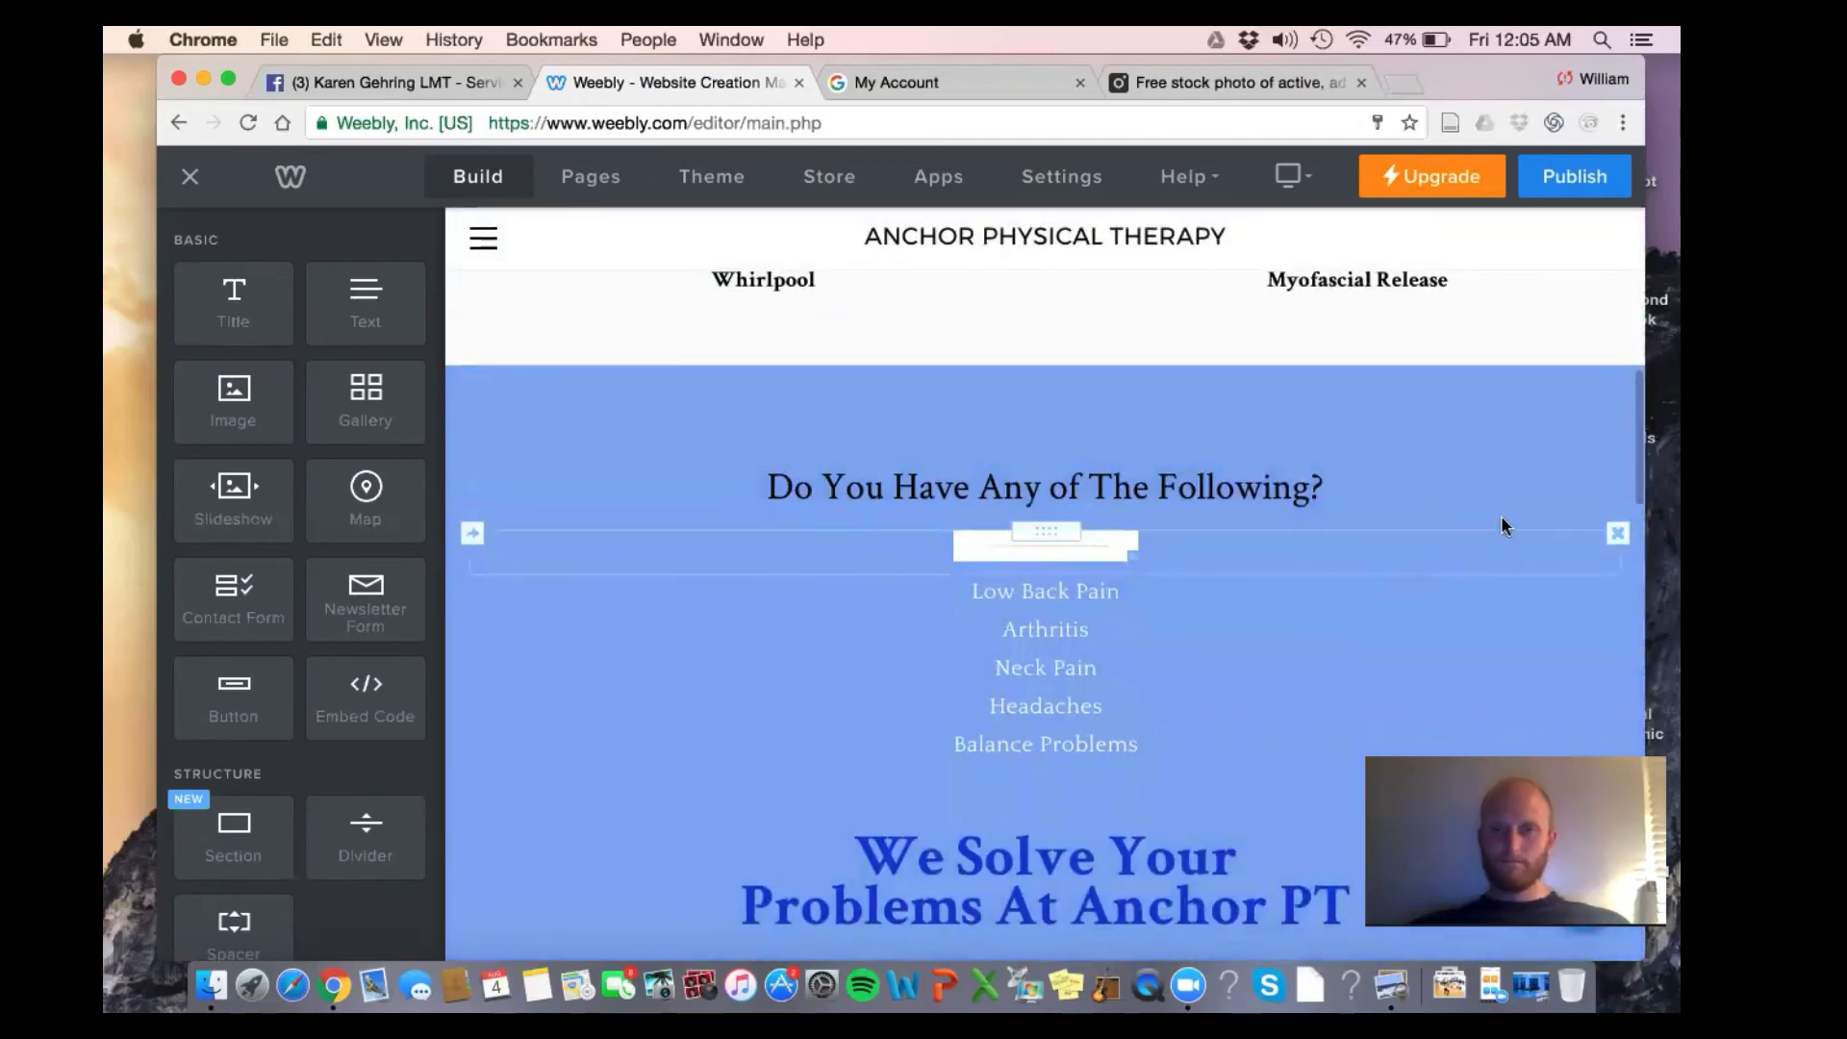
left_click(1619, 535)
left_click(1577, 484)
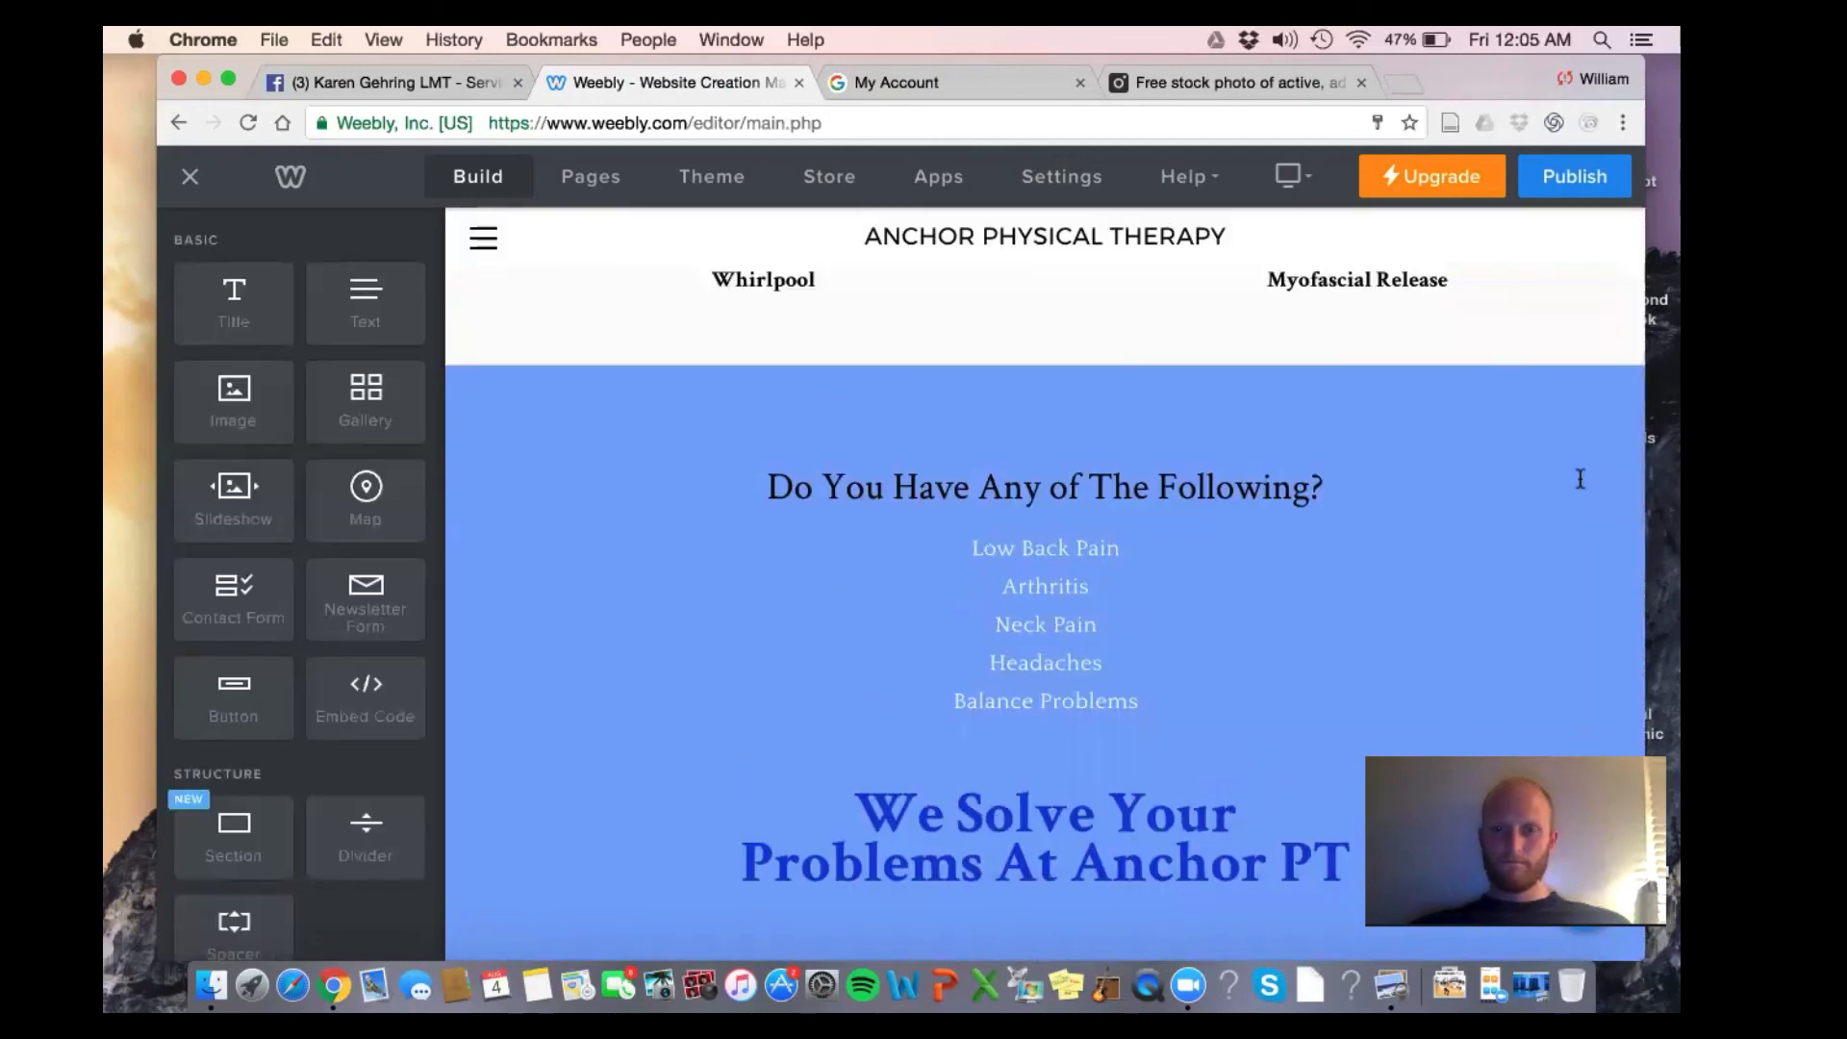
Move the 'We Solve Your Problems At Anchor PT' title above the symptoms heading and make it white
scroll(1578, 479, "down", 1)
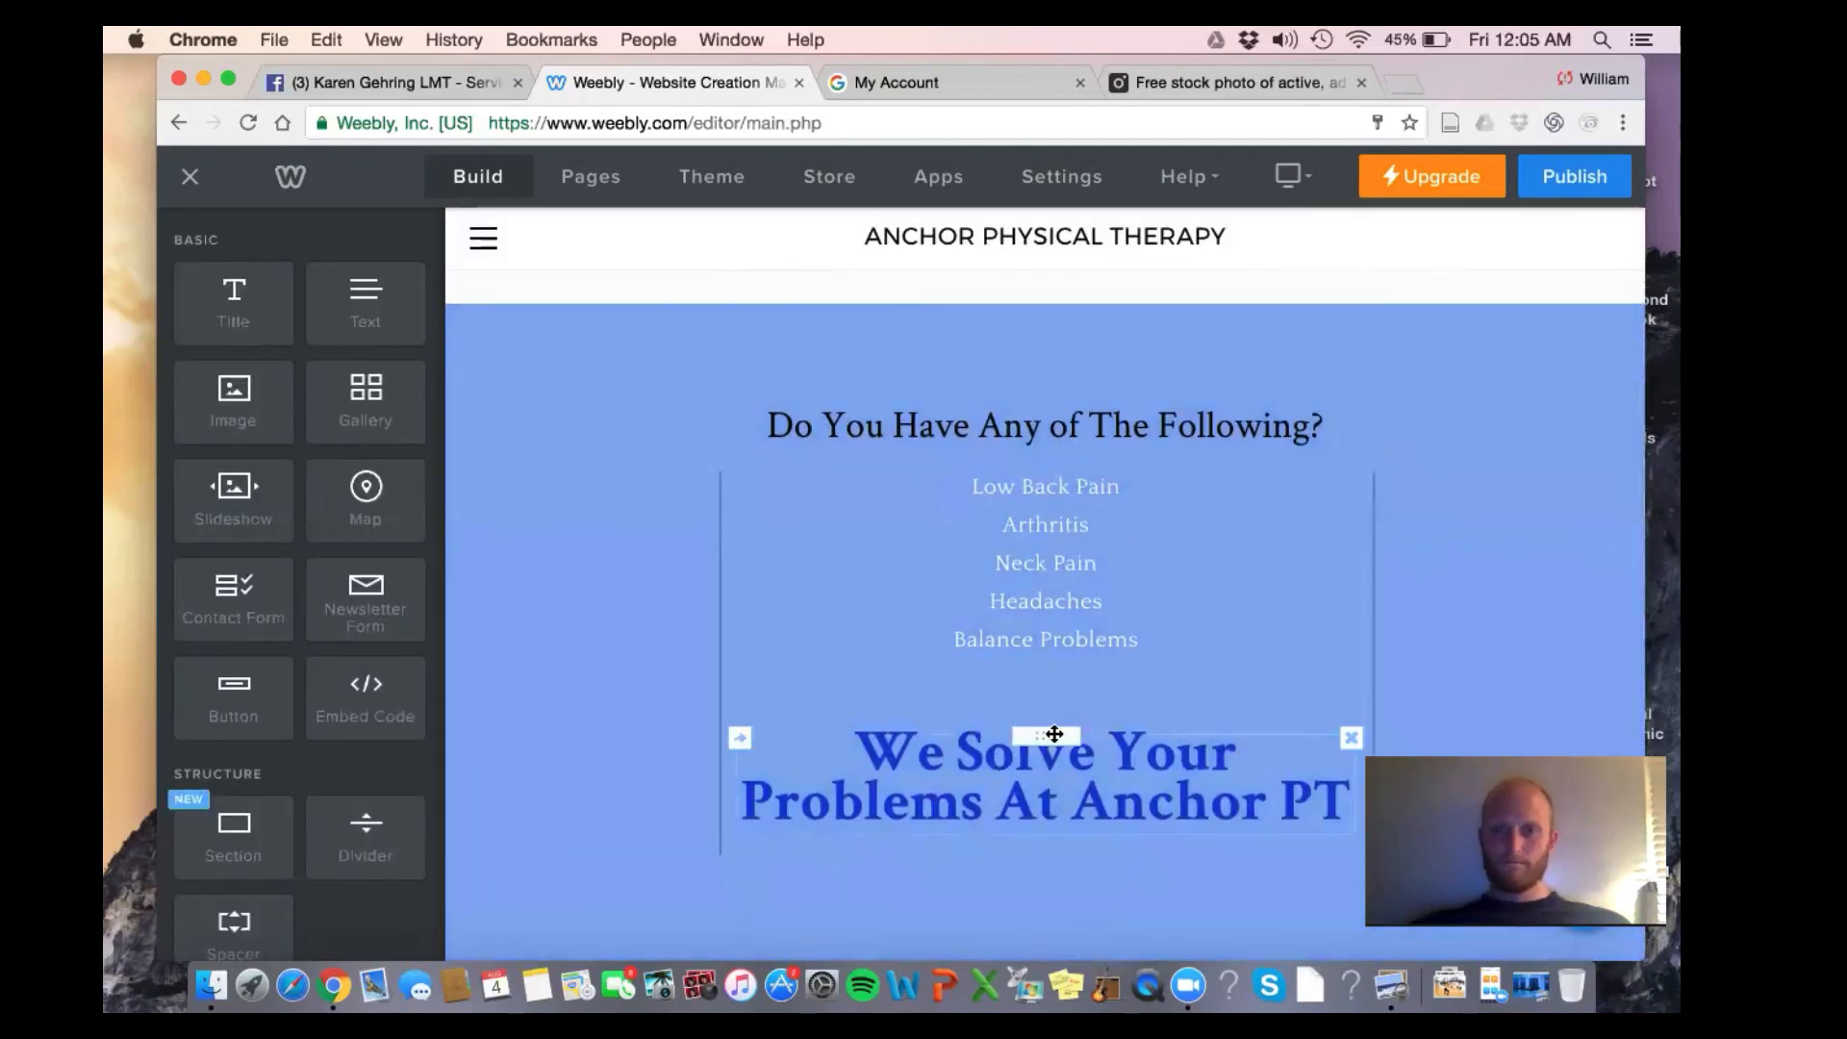
left_click_drag(1054, 734, 1054, 340)
left_click(1092, 368)
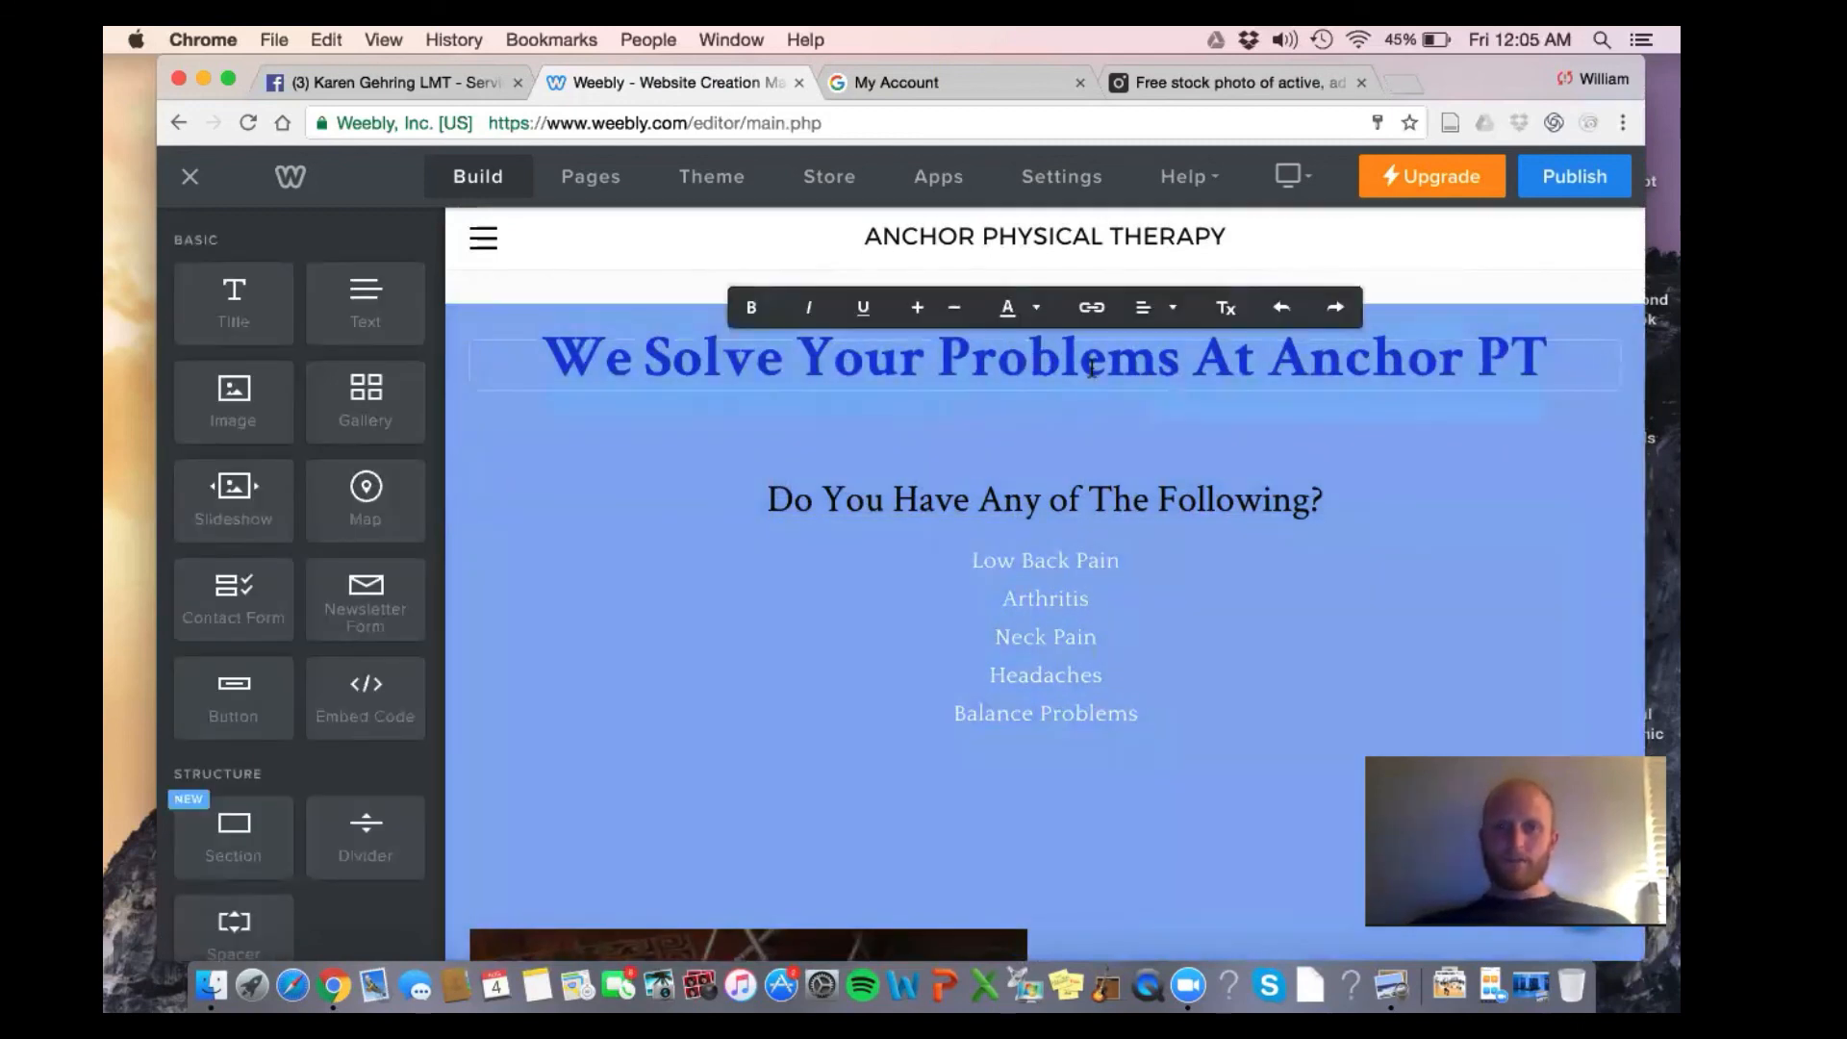
left_click(1023, 309)
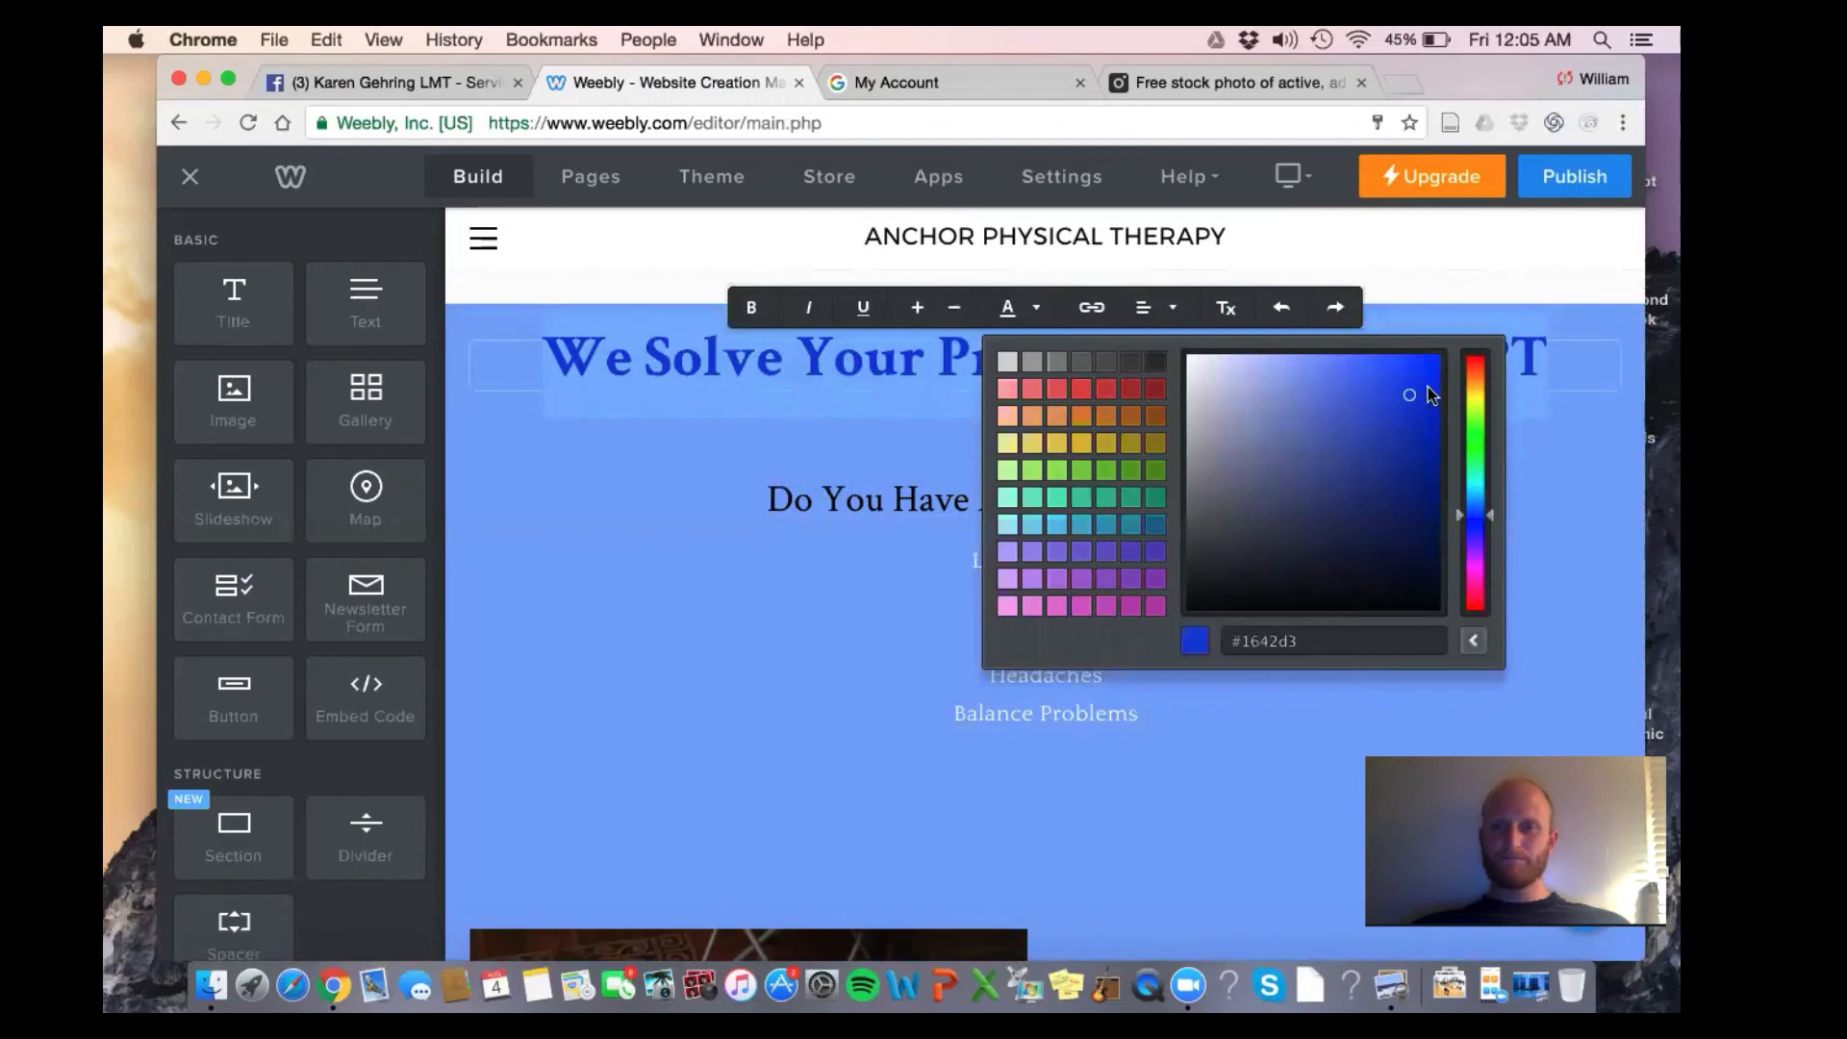
left_click_drag(1410, 397, 1158, 353)
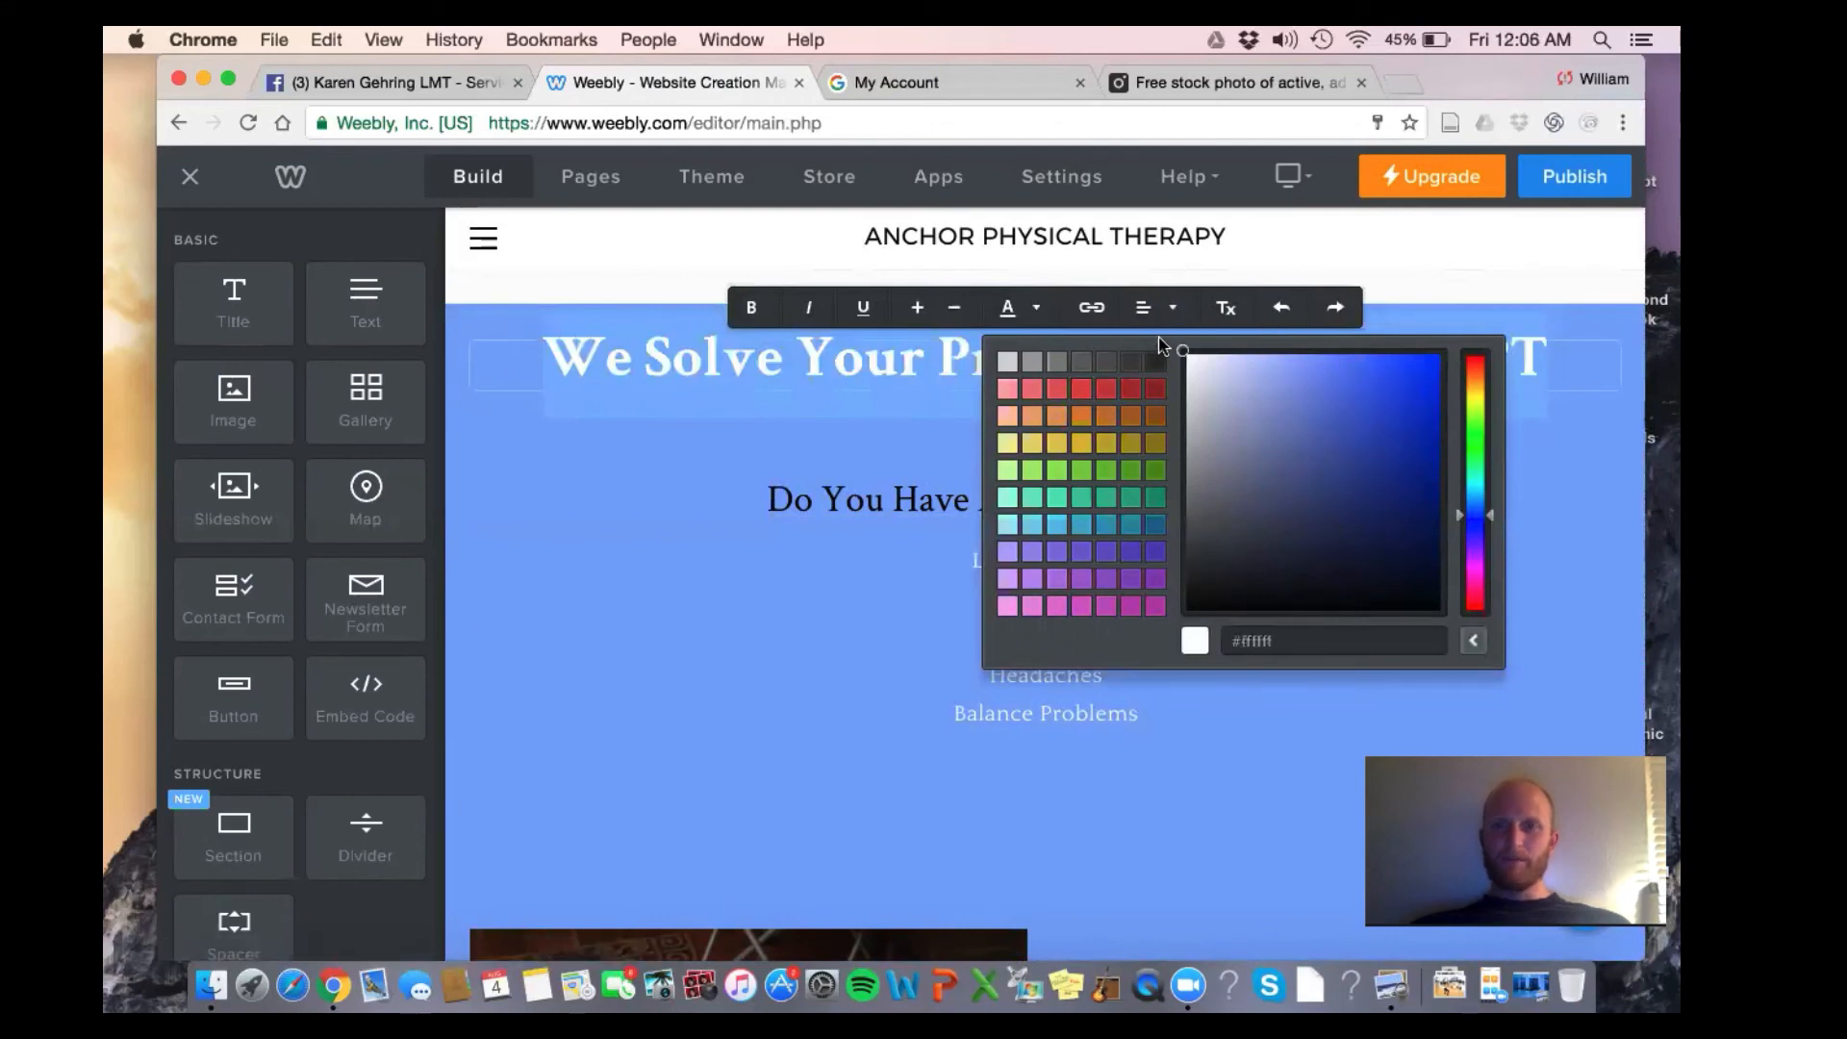
left_click(1480, 252)
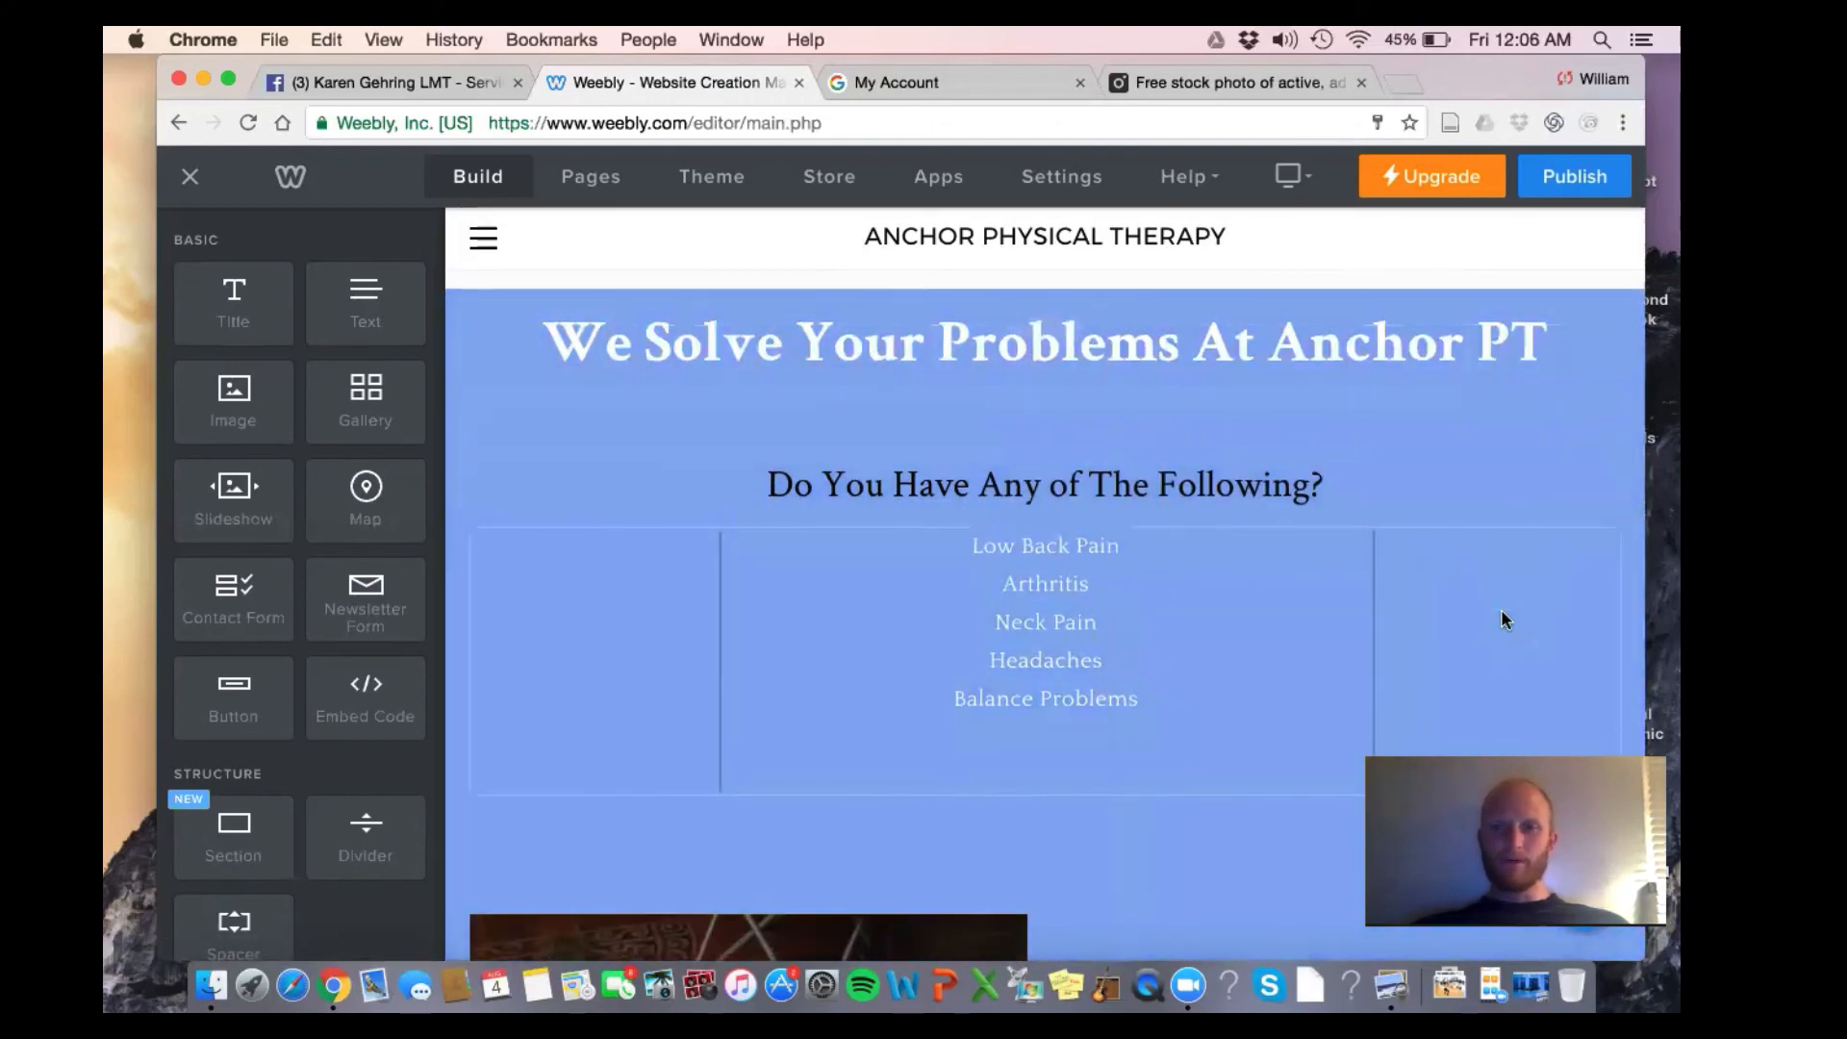
scroll(1503, 619, "down", 10)
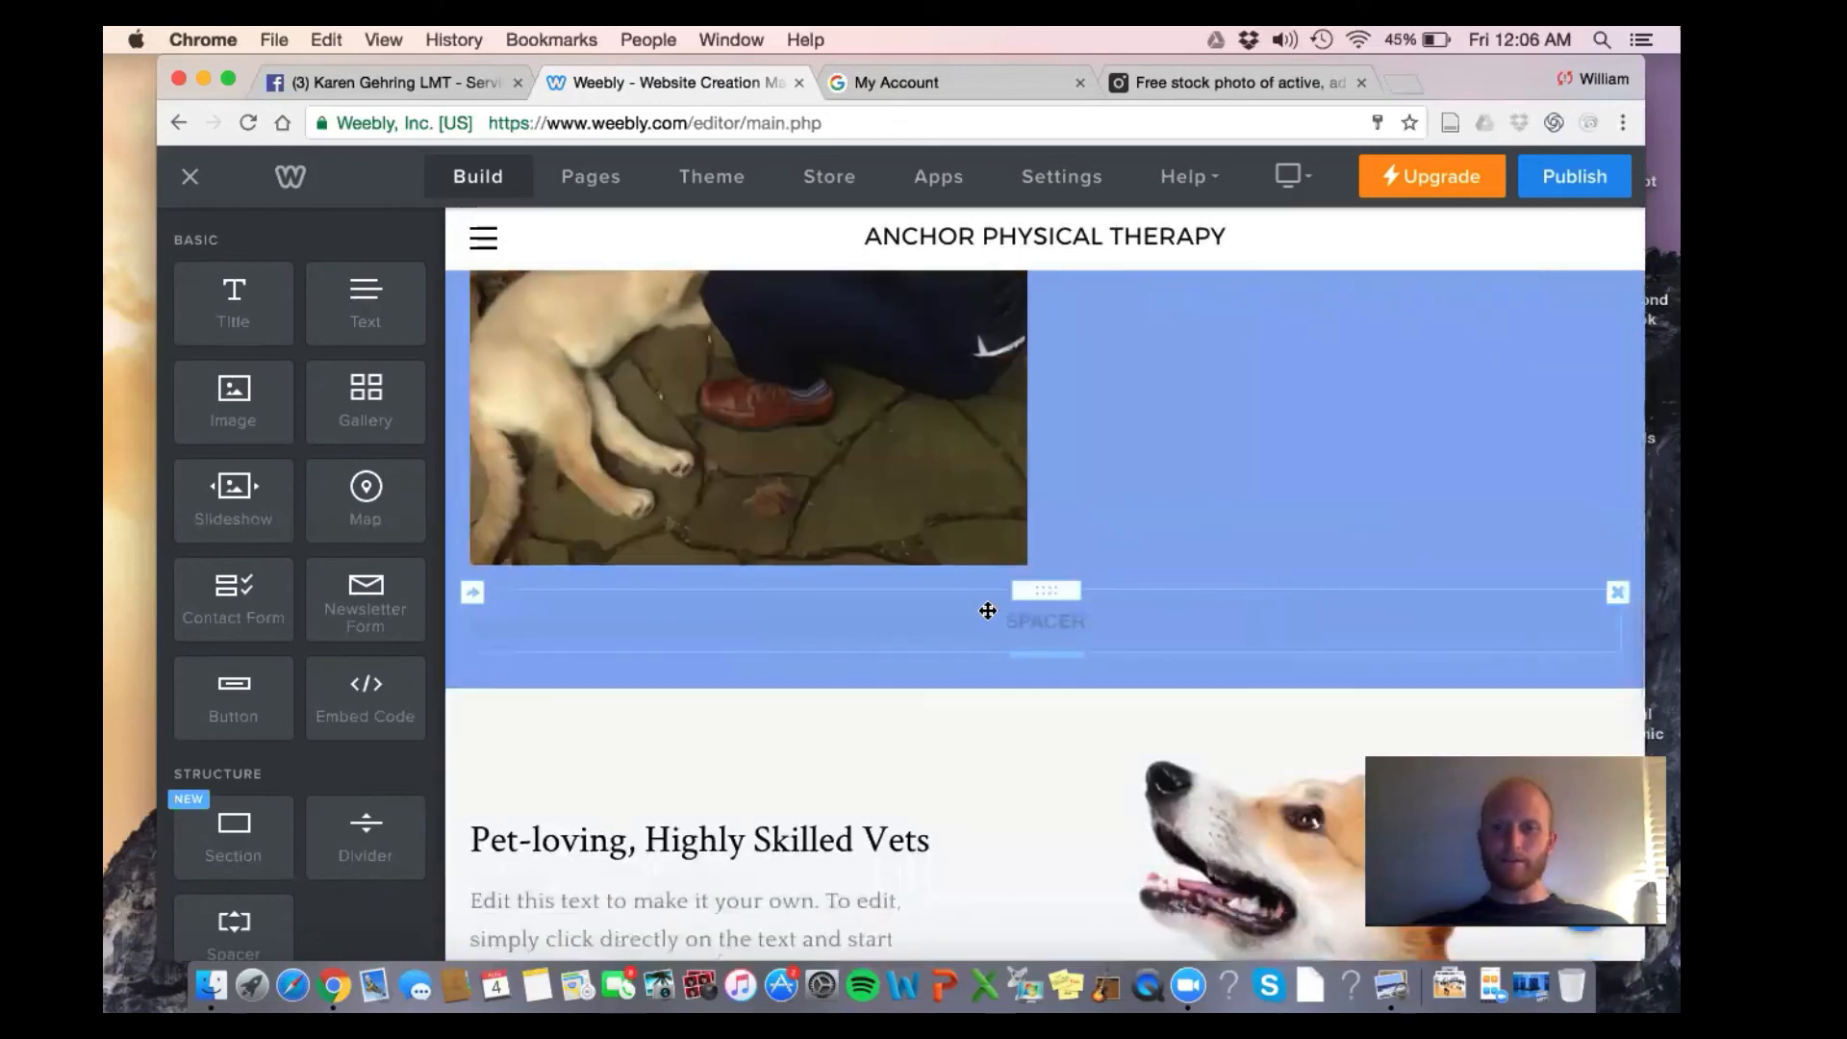
Change the symptoms section's background from blue to white
scroll(1044, 676, "up", 10)
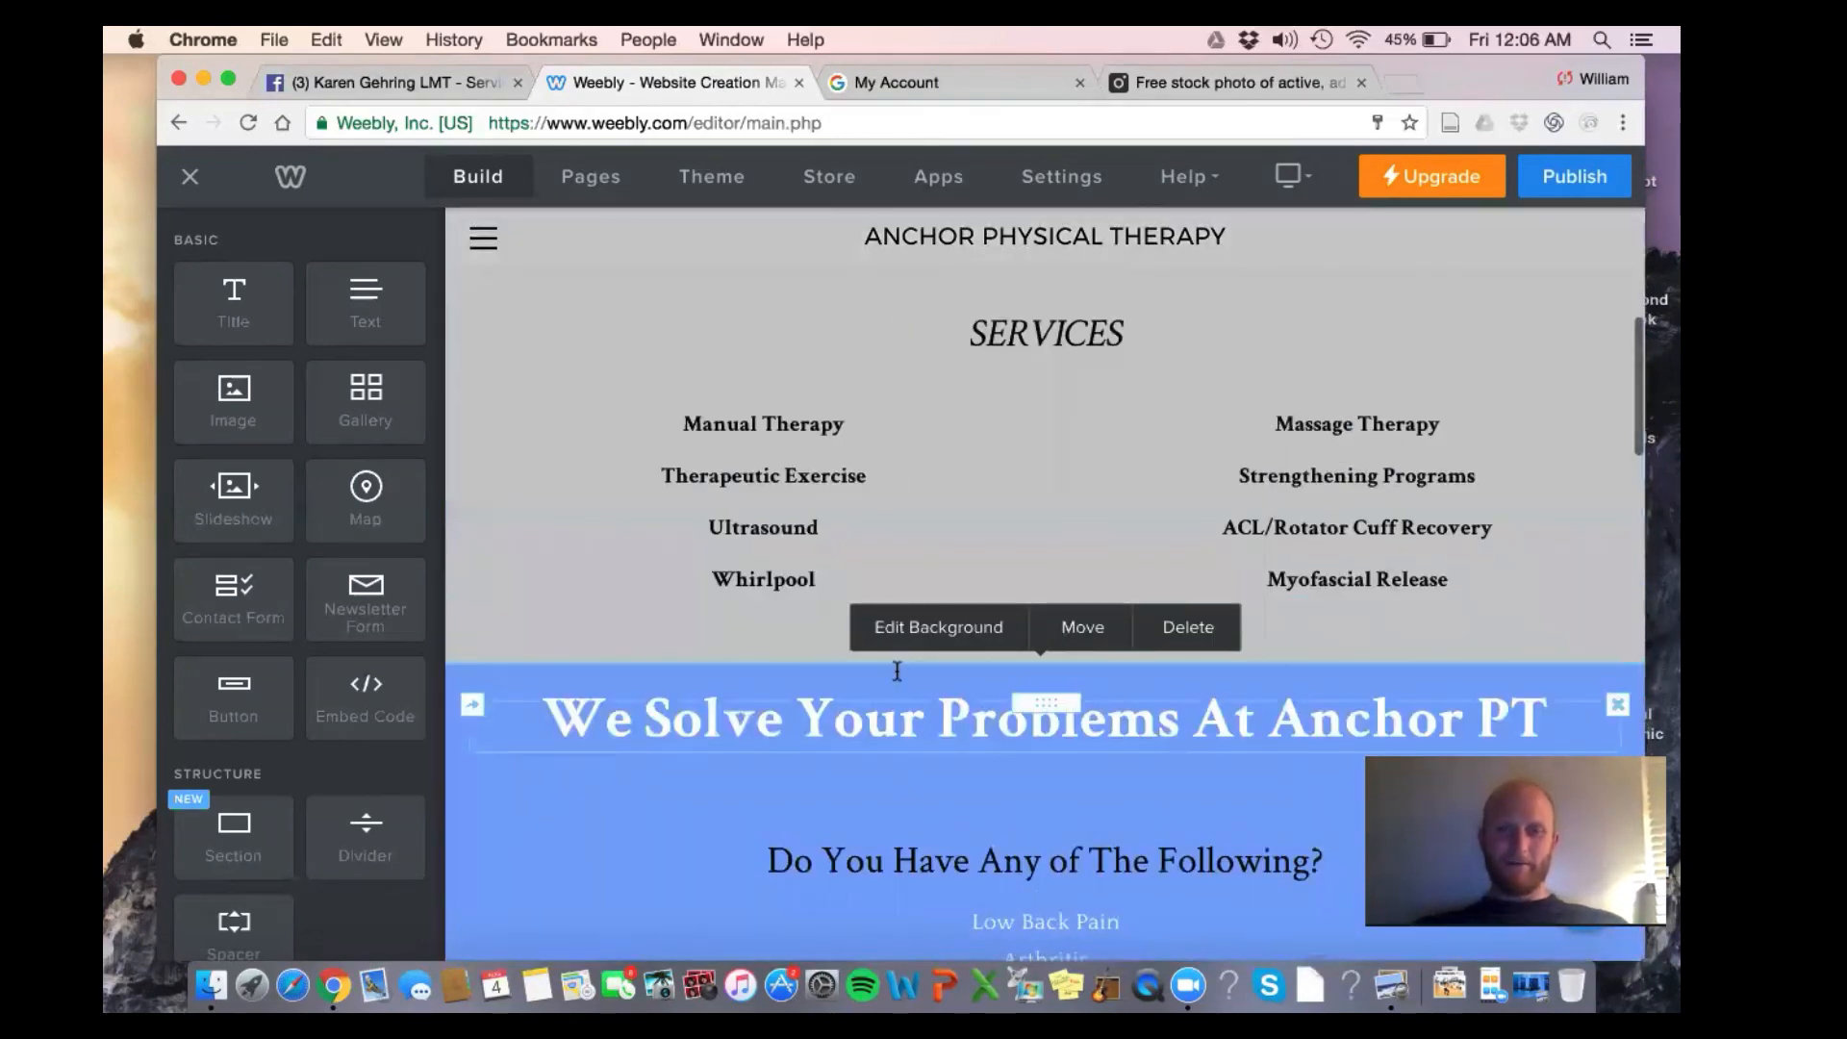
left_click(959, 637)
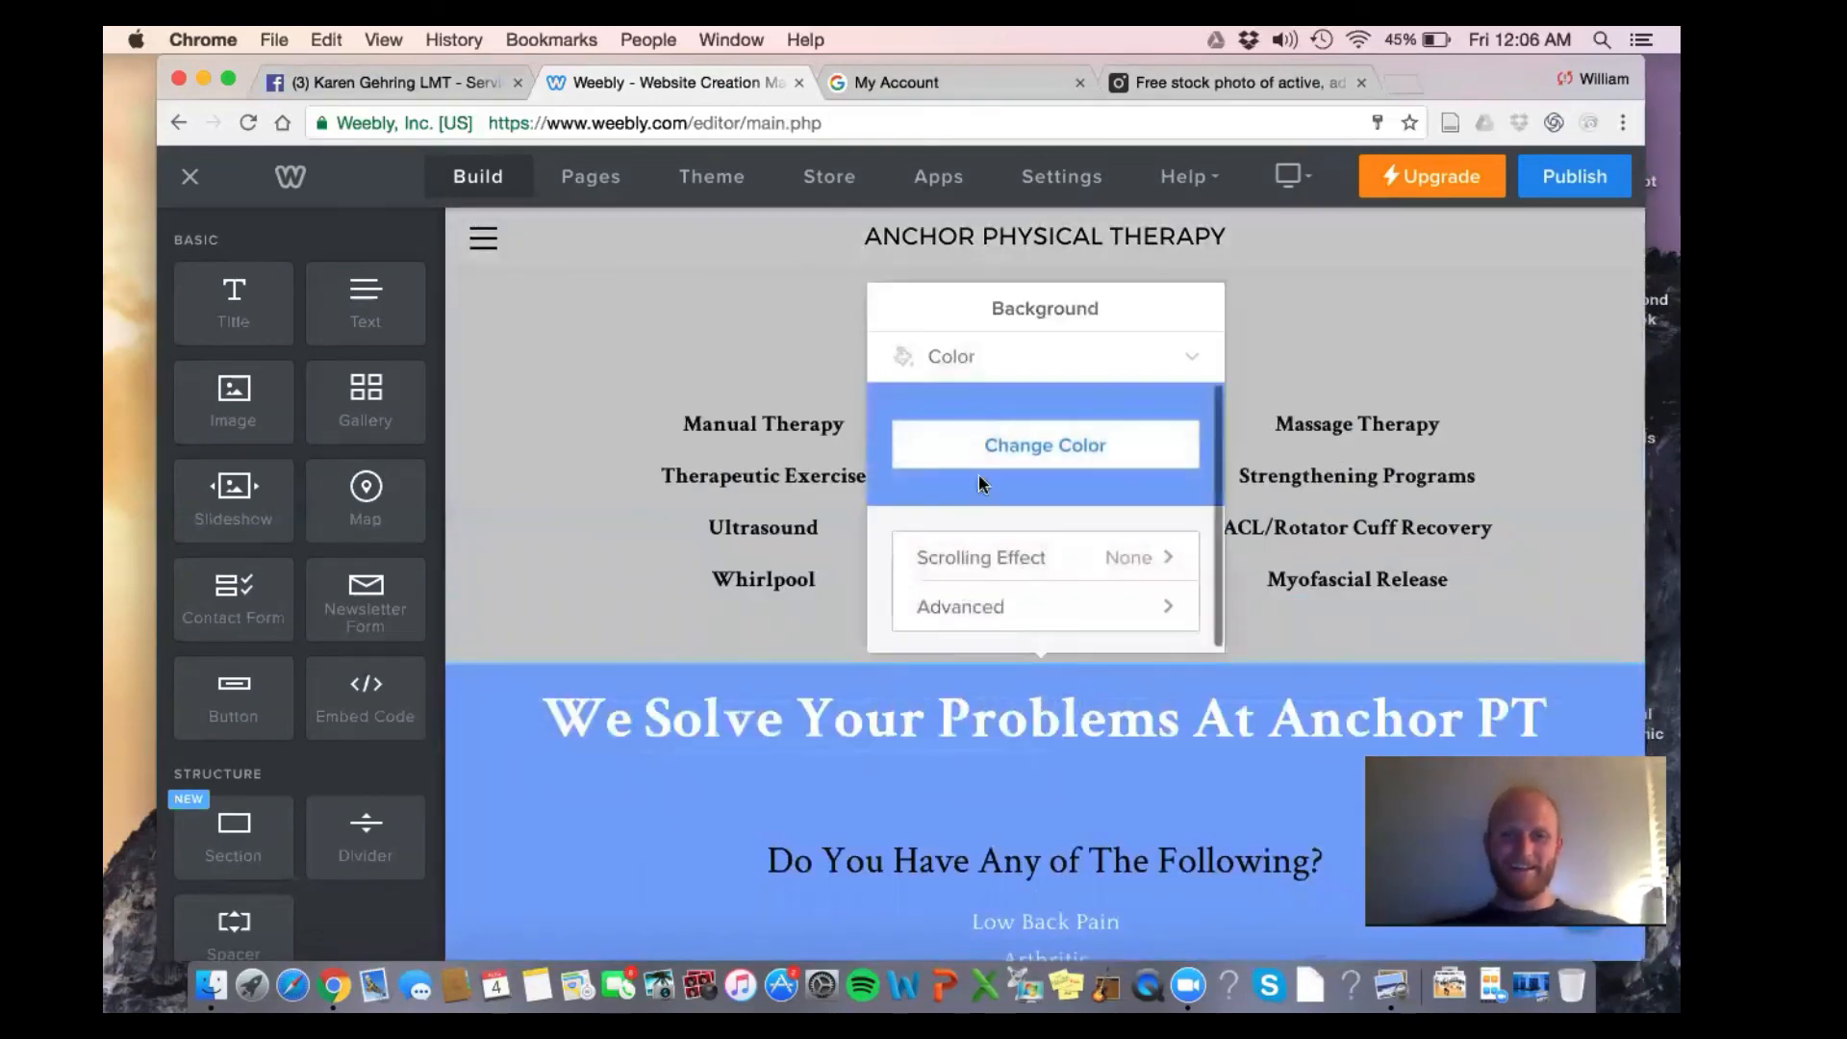
left_click(990, 445)
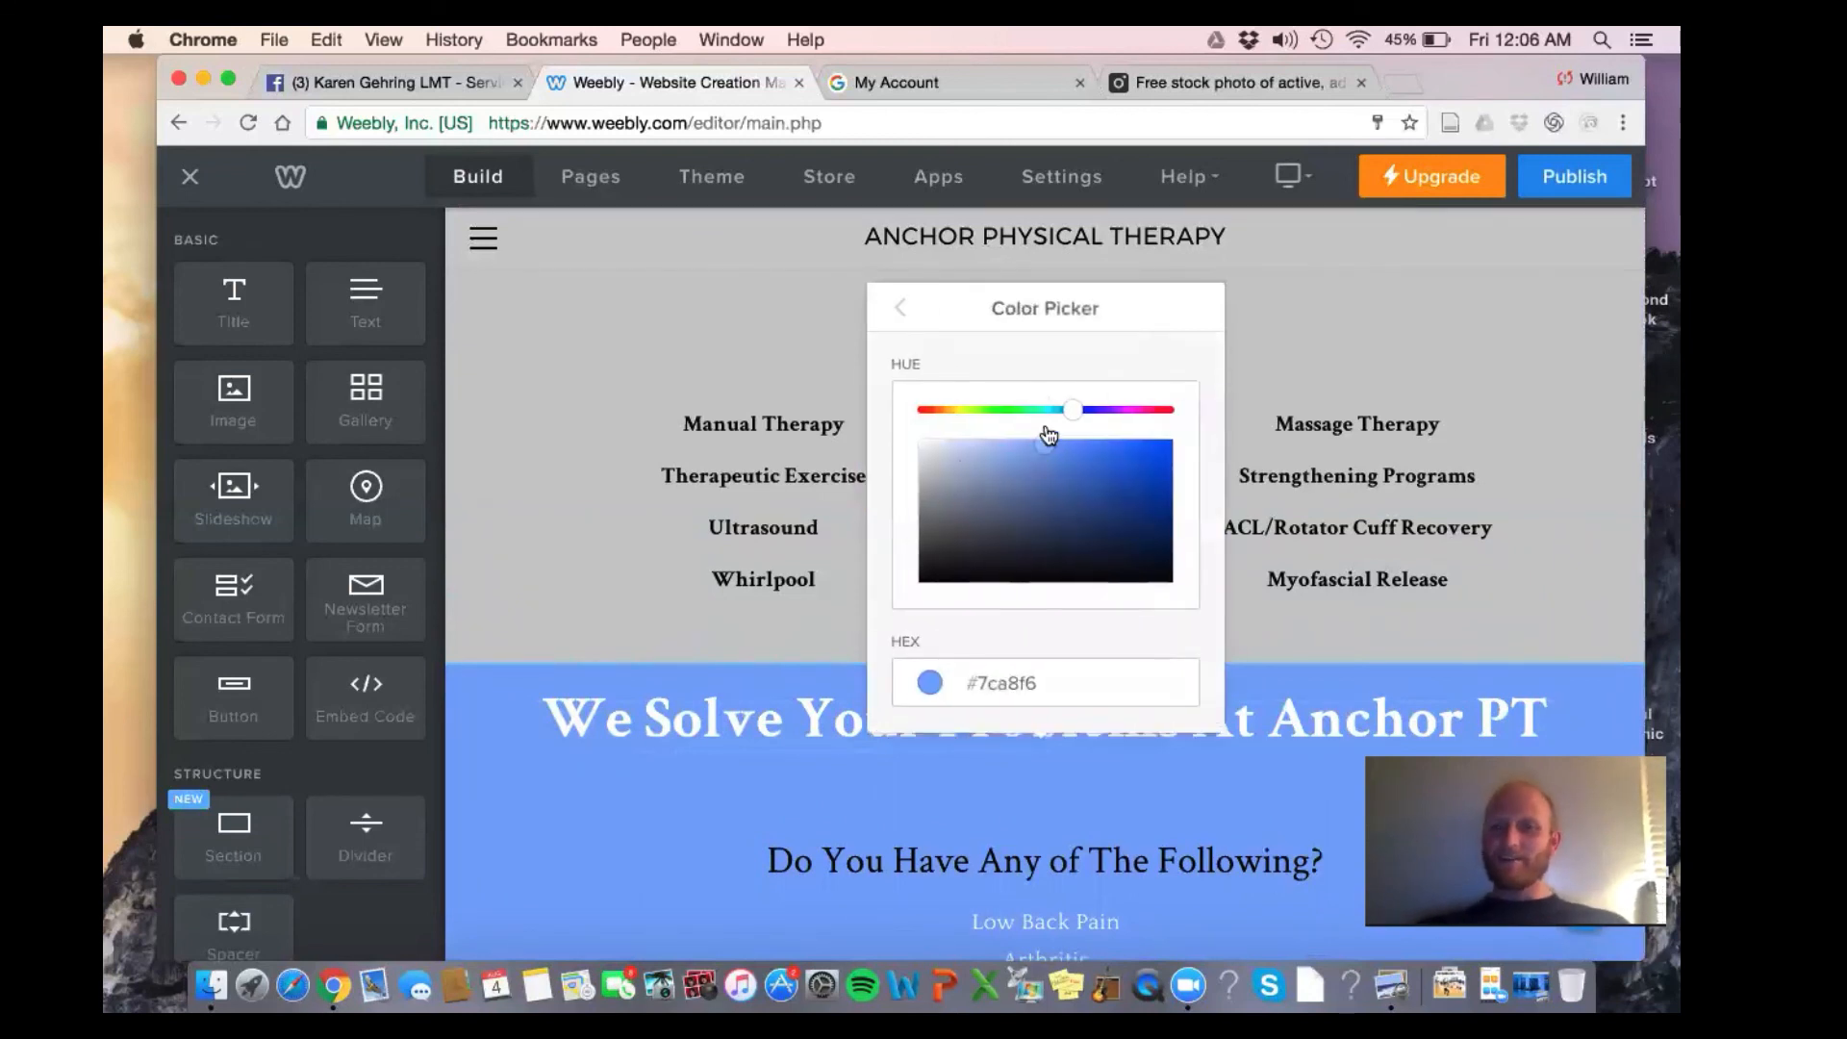
left_click_drag(1046, 444, 921, 679)
left_click_drag(900, 576, 877, 496)
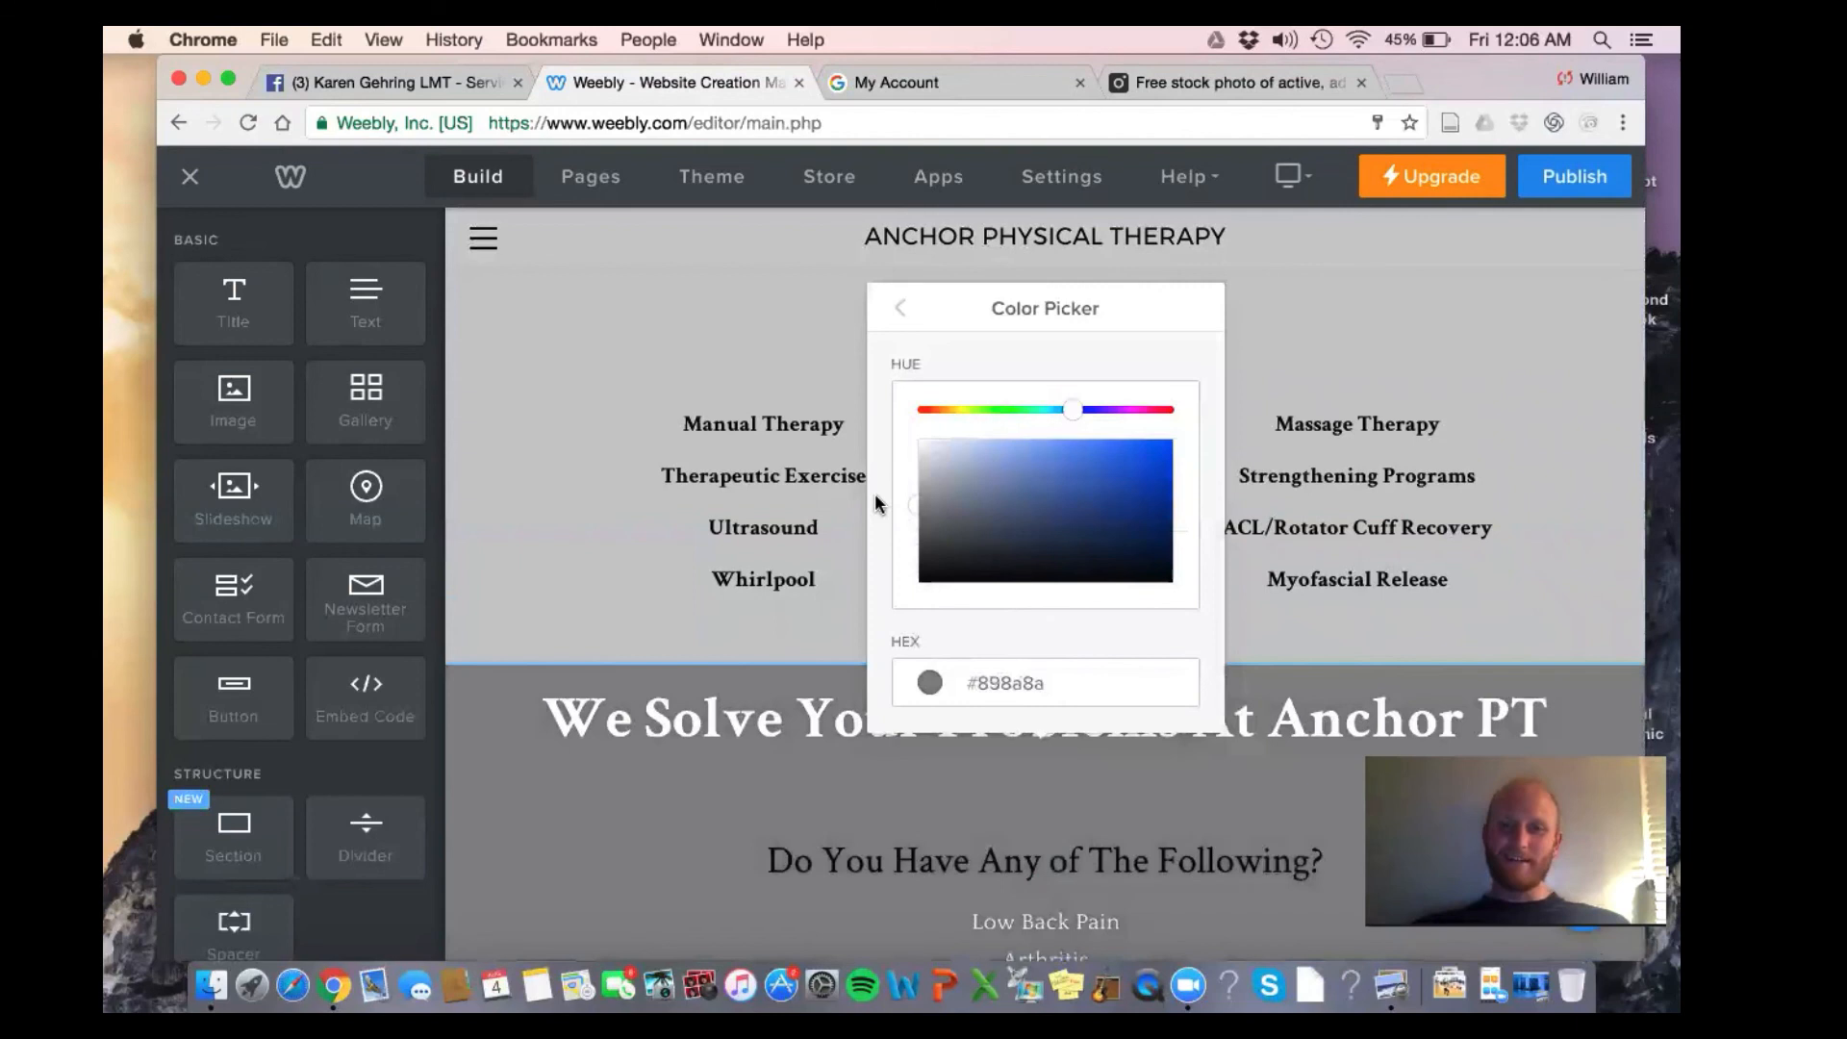
left_click(861, 423)
Make the conditions list text, from Balance Problems upward, black
scroll(544, 568, "down", 3)
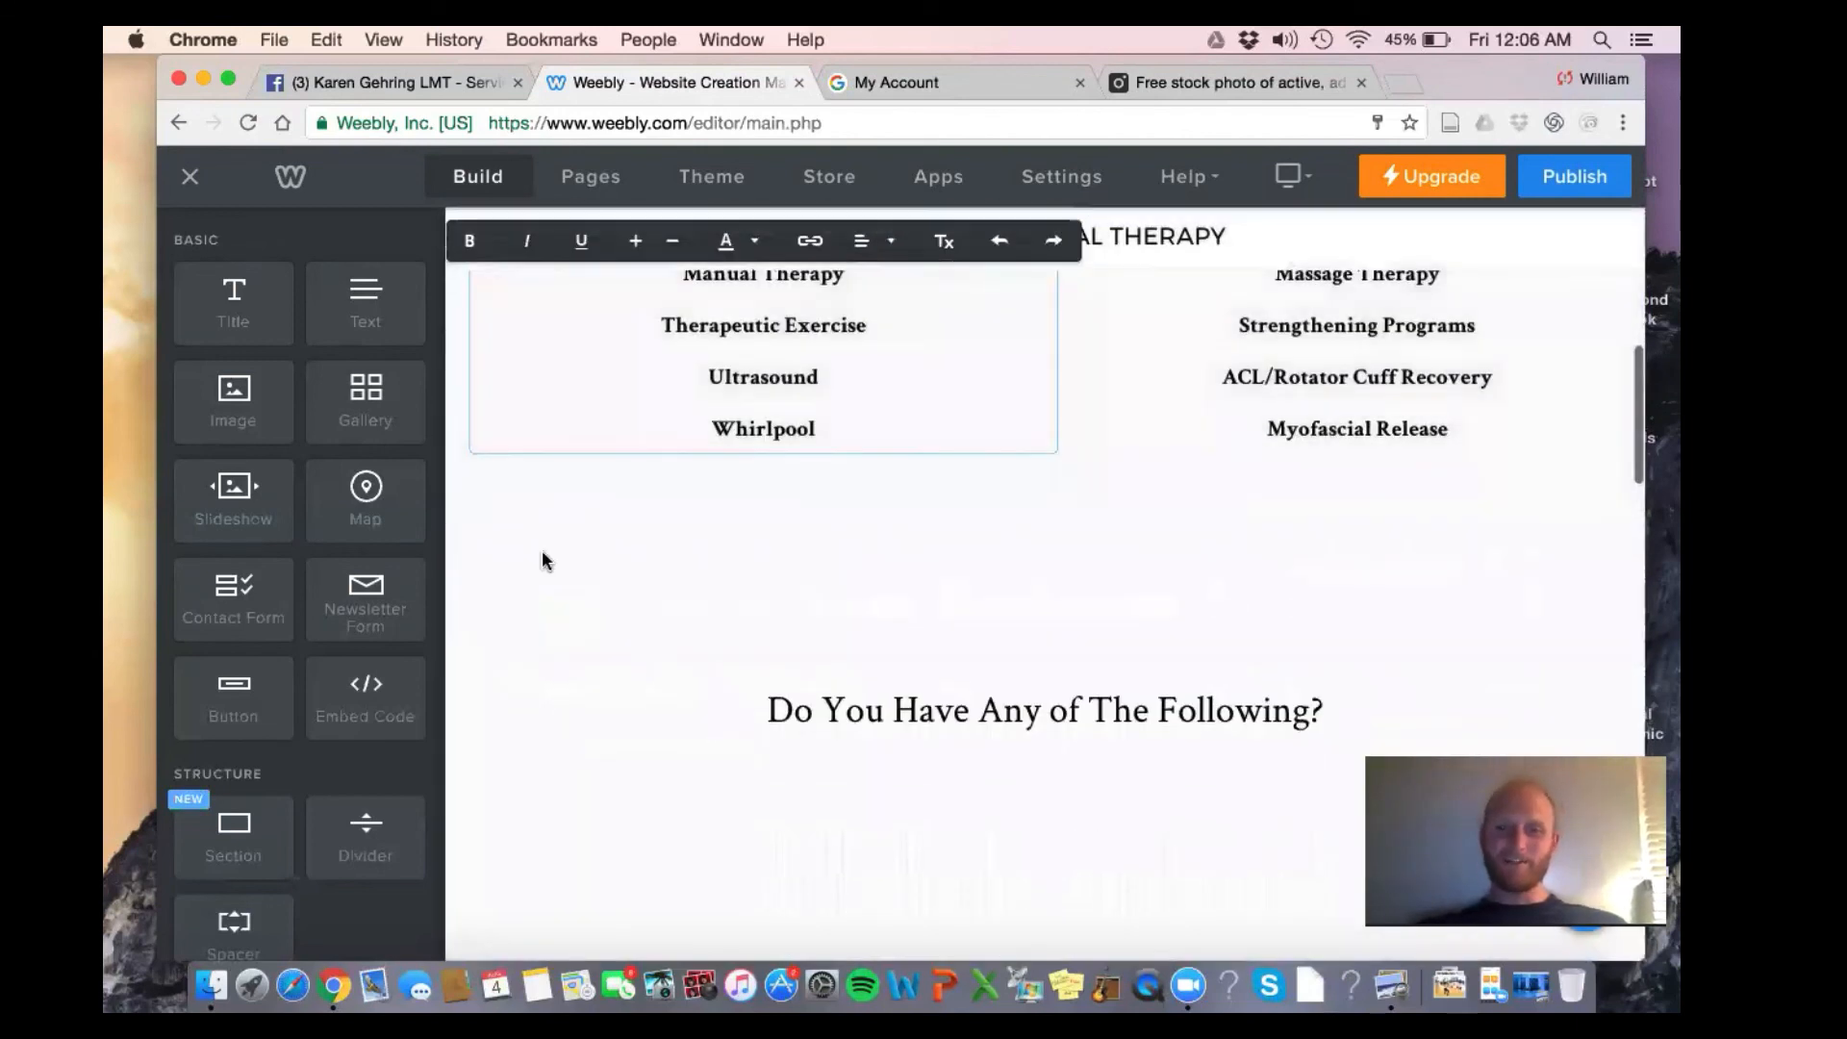
scroll(541, 561, "down", 4)
triple_click(943, 522)
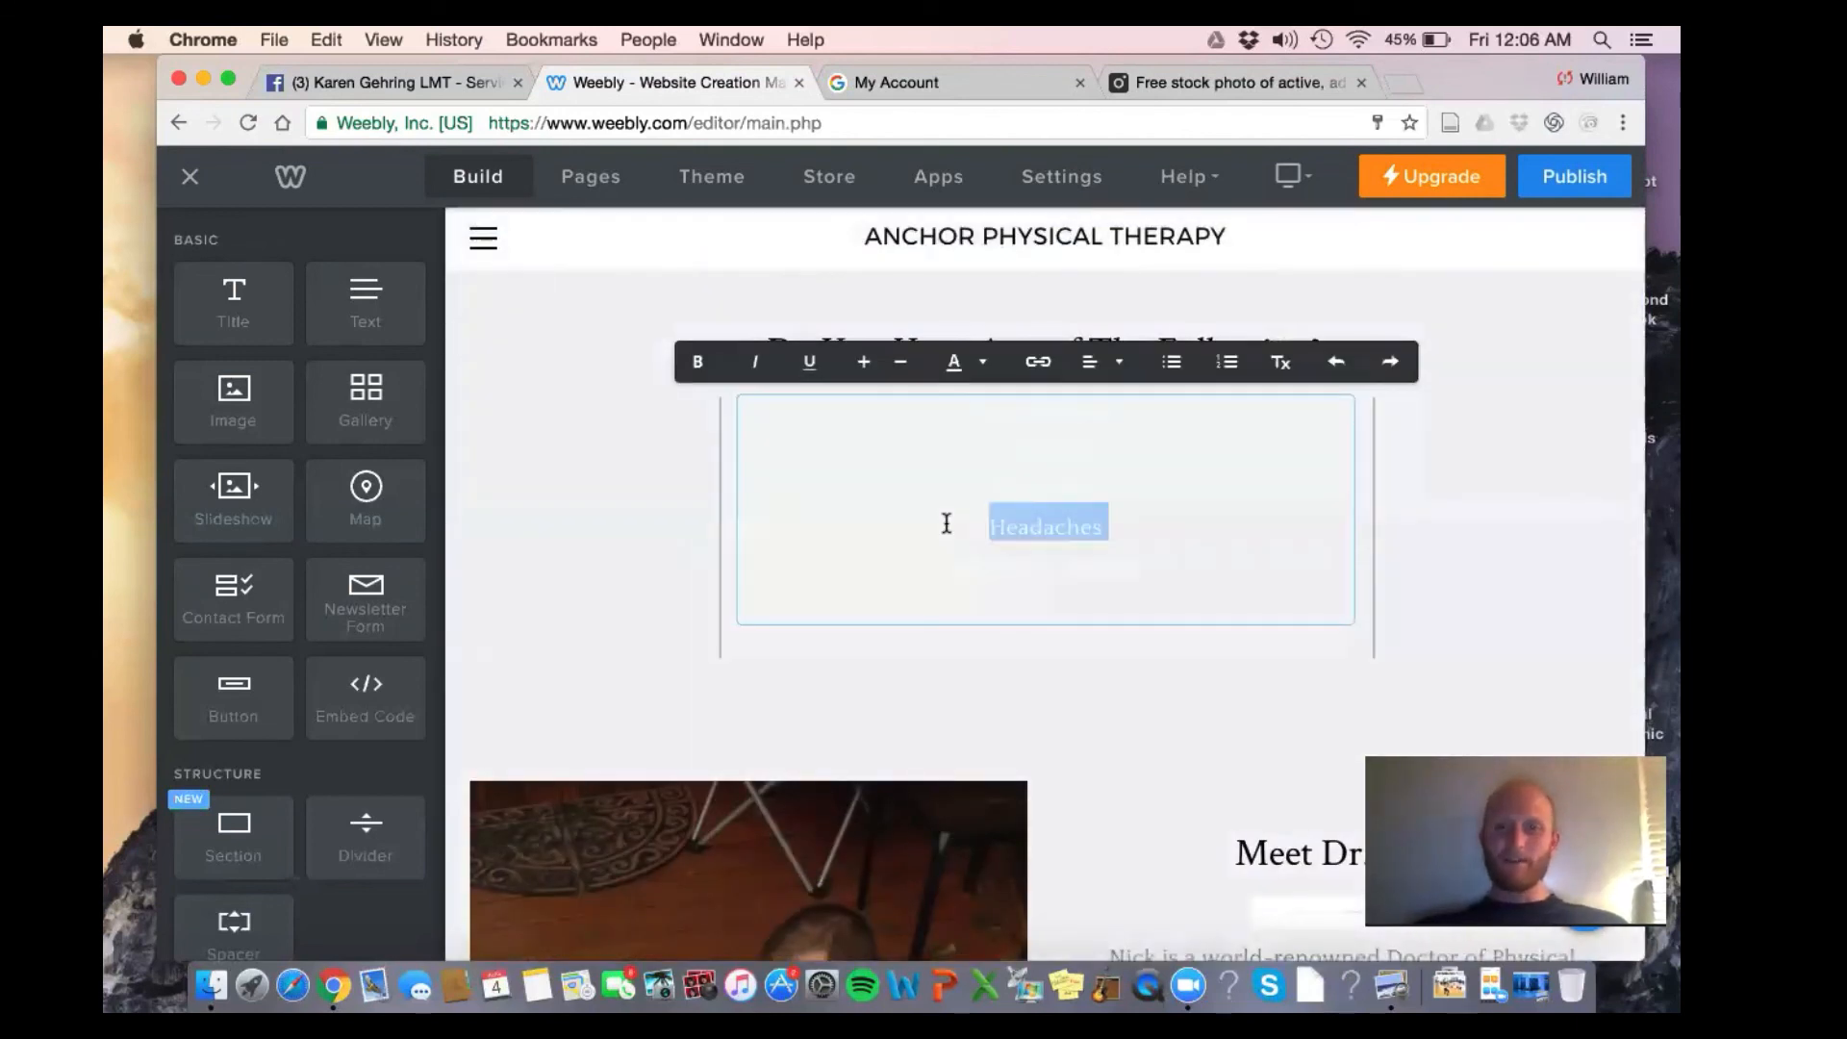
triple_click(1242, 561)
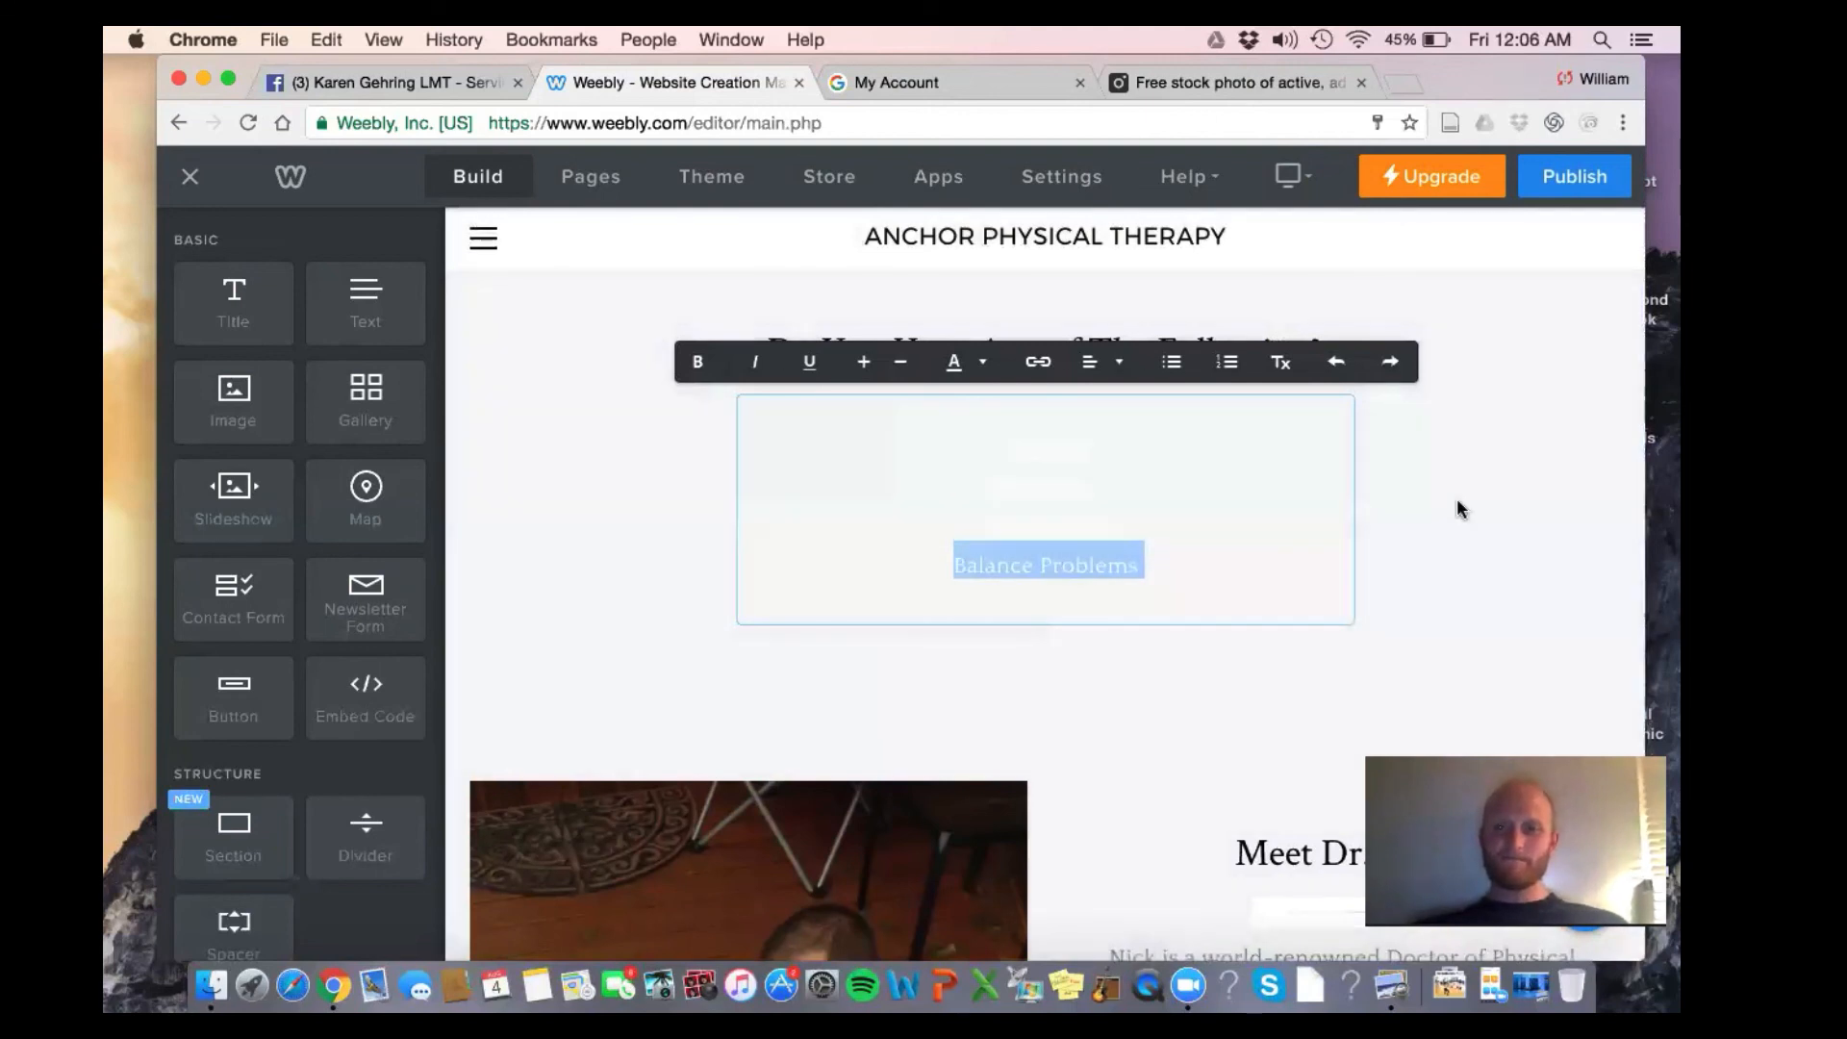
left_click(1174, 590)
left_click_drag(1174, 590, 1005, 409)
left_click(979, 363)
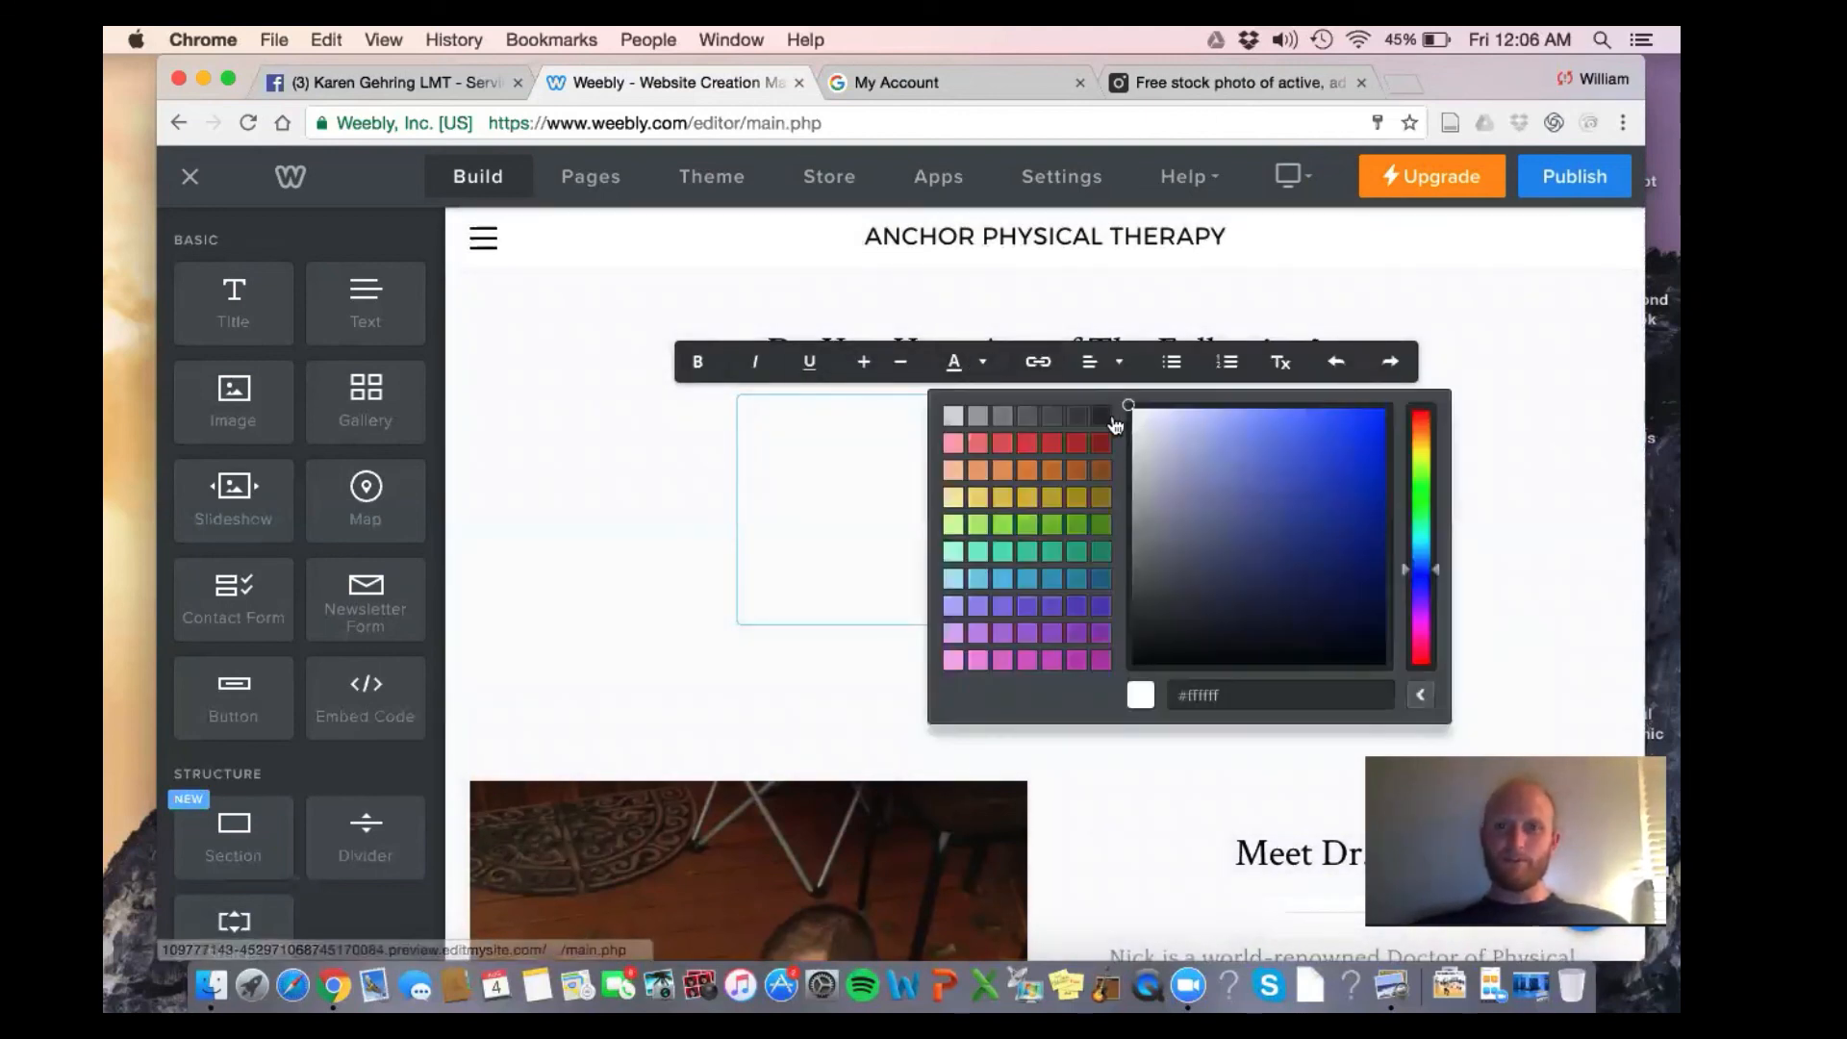
left_click(630, 668)
Remove the spacer and the 'We Use the Following Brands' heading
scroll(701, 610, "down", 3)
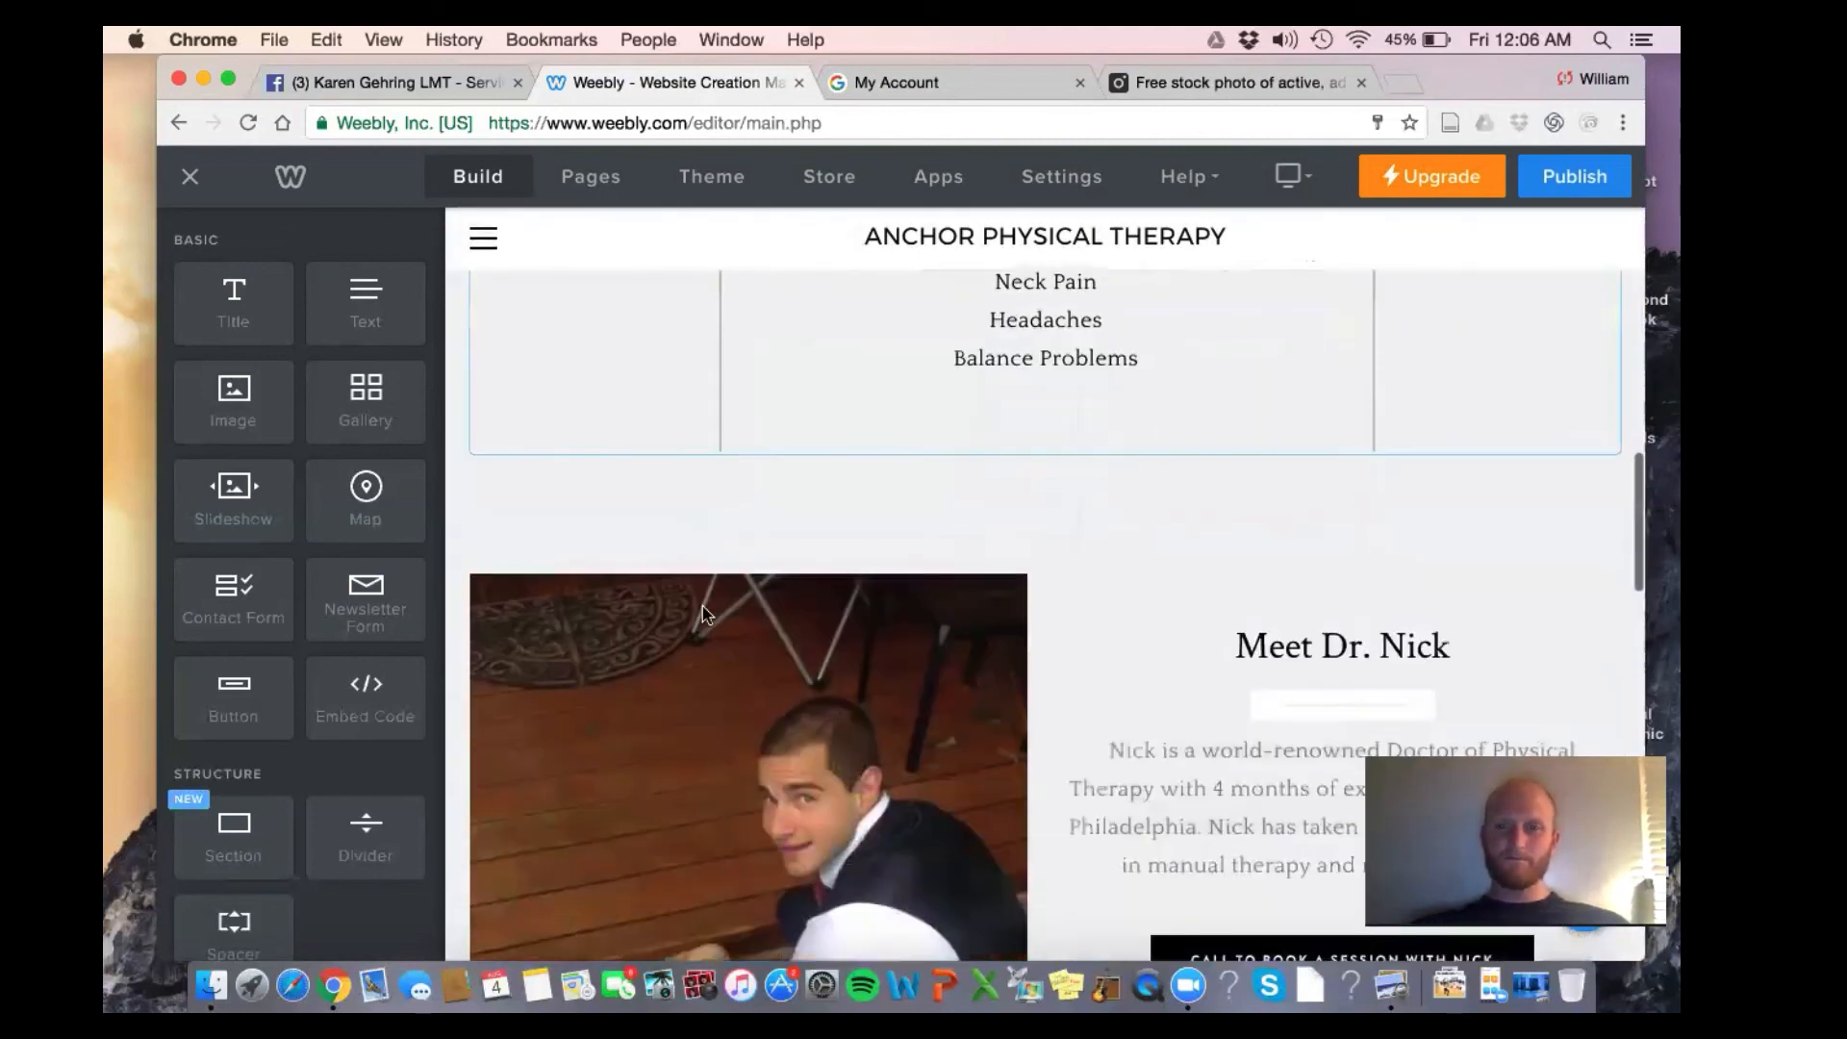
scroll(703, 606, "down", 1)
scroll(1138, 549, "down", 4)
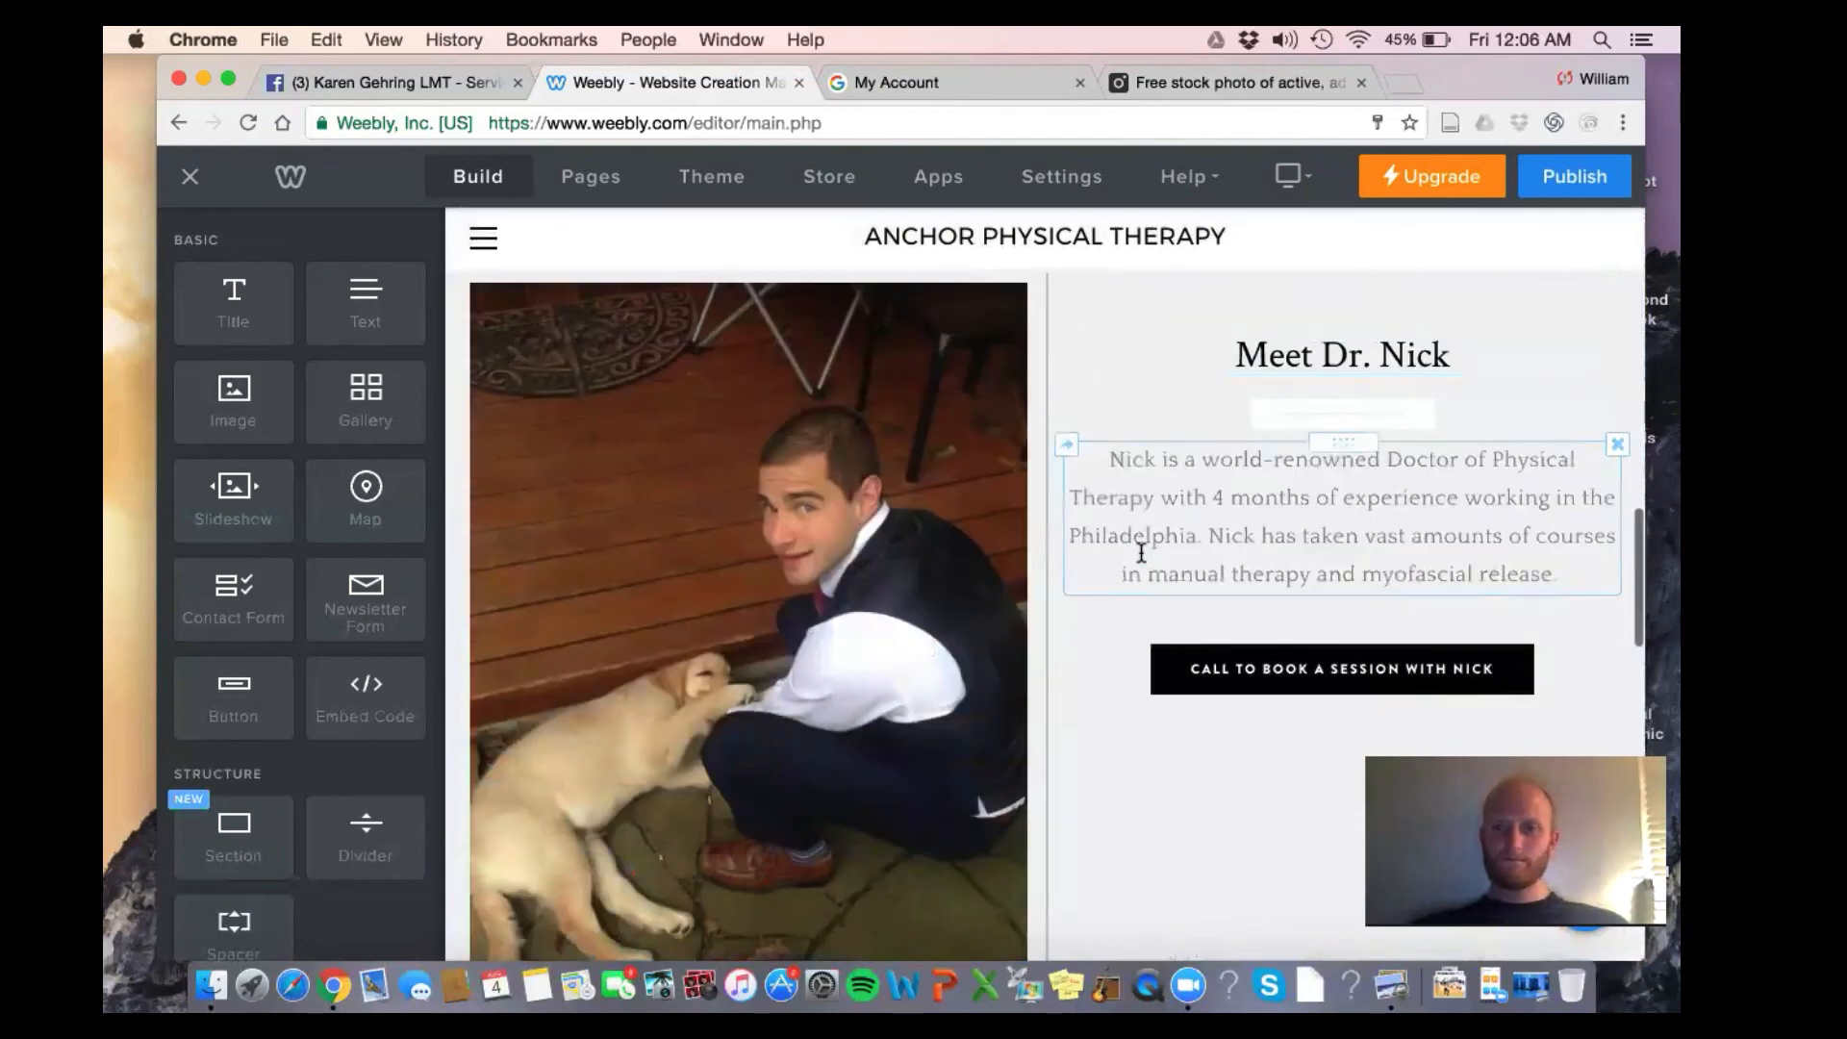
scroll(1141, 551, "down", 8)
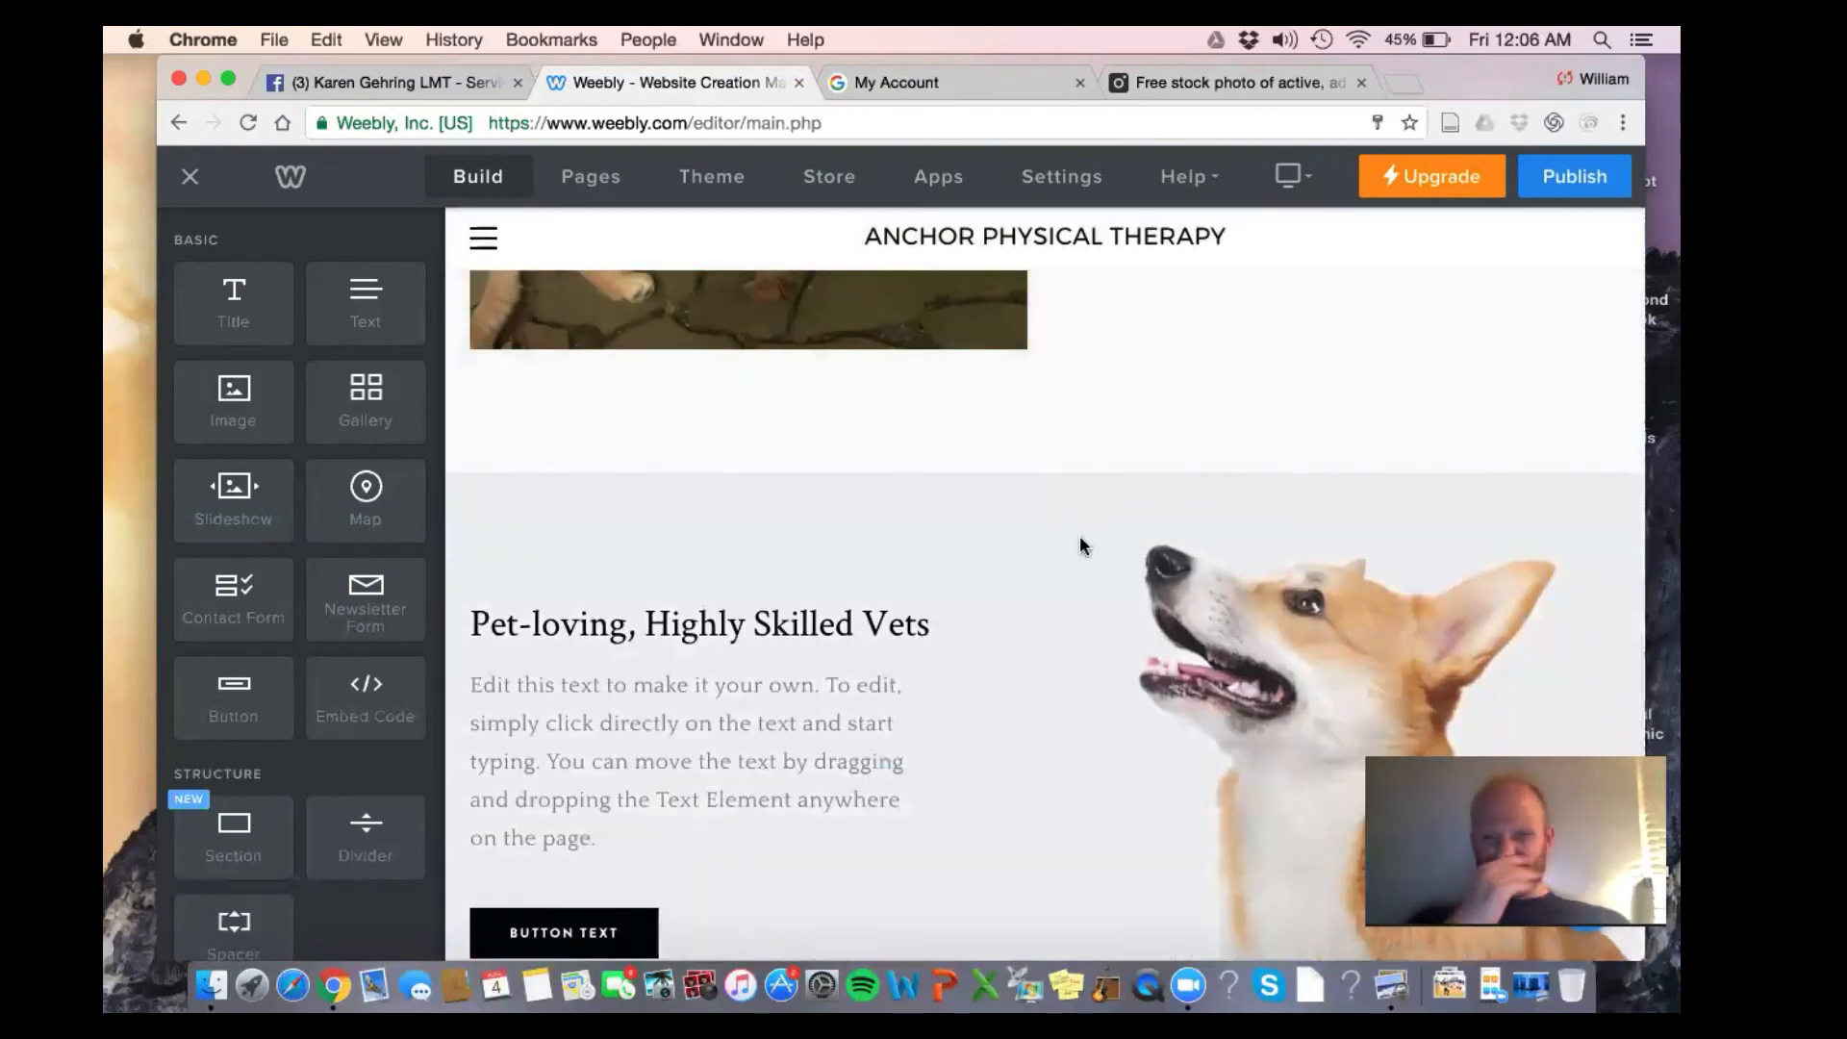
scroll(1079, 535, "down", 10)
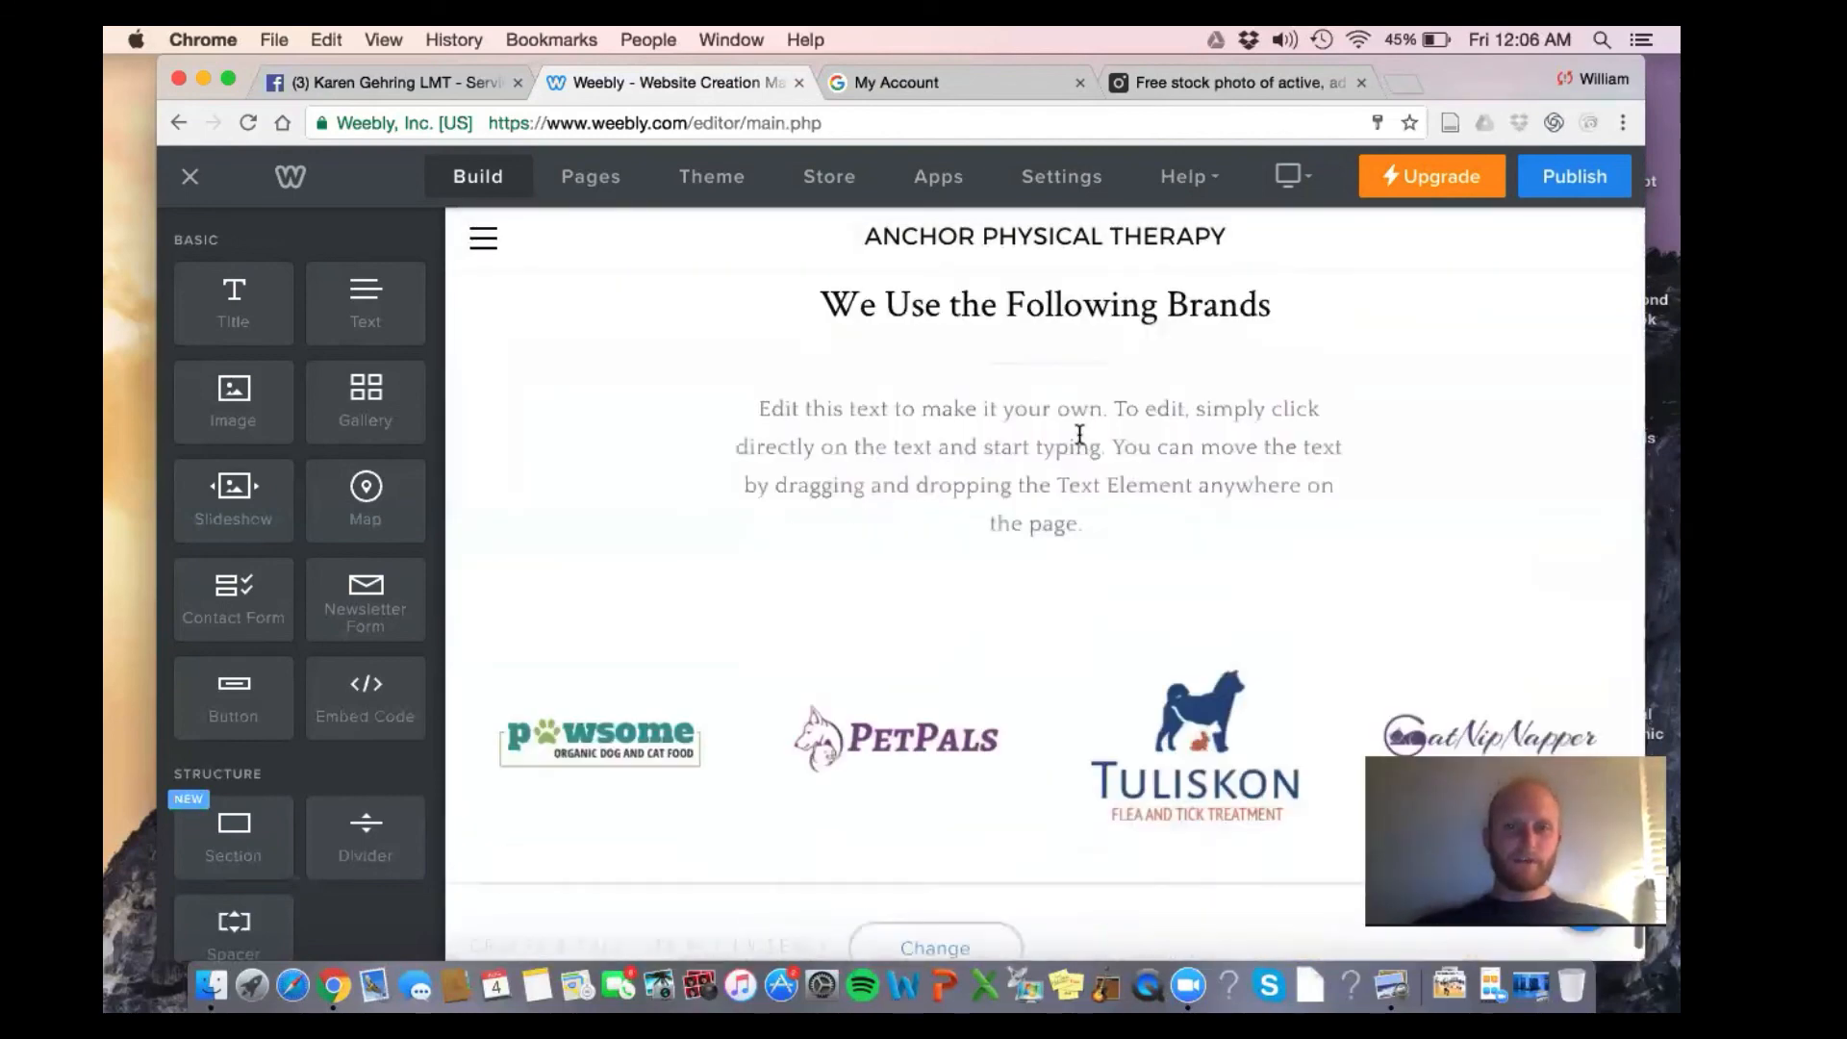
scroll(1076, 431, "up", 2)
scroll(1076, 431, "down", 2)
scroll(1076, 431, "up", 2)
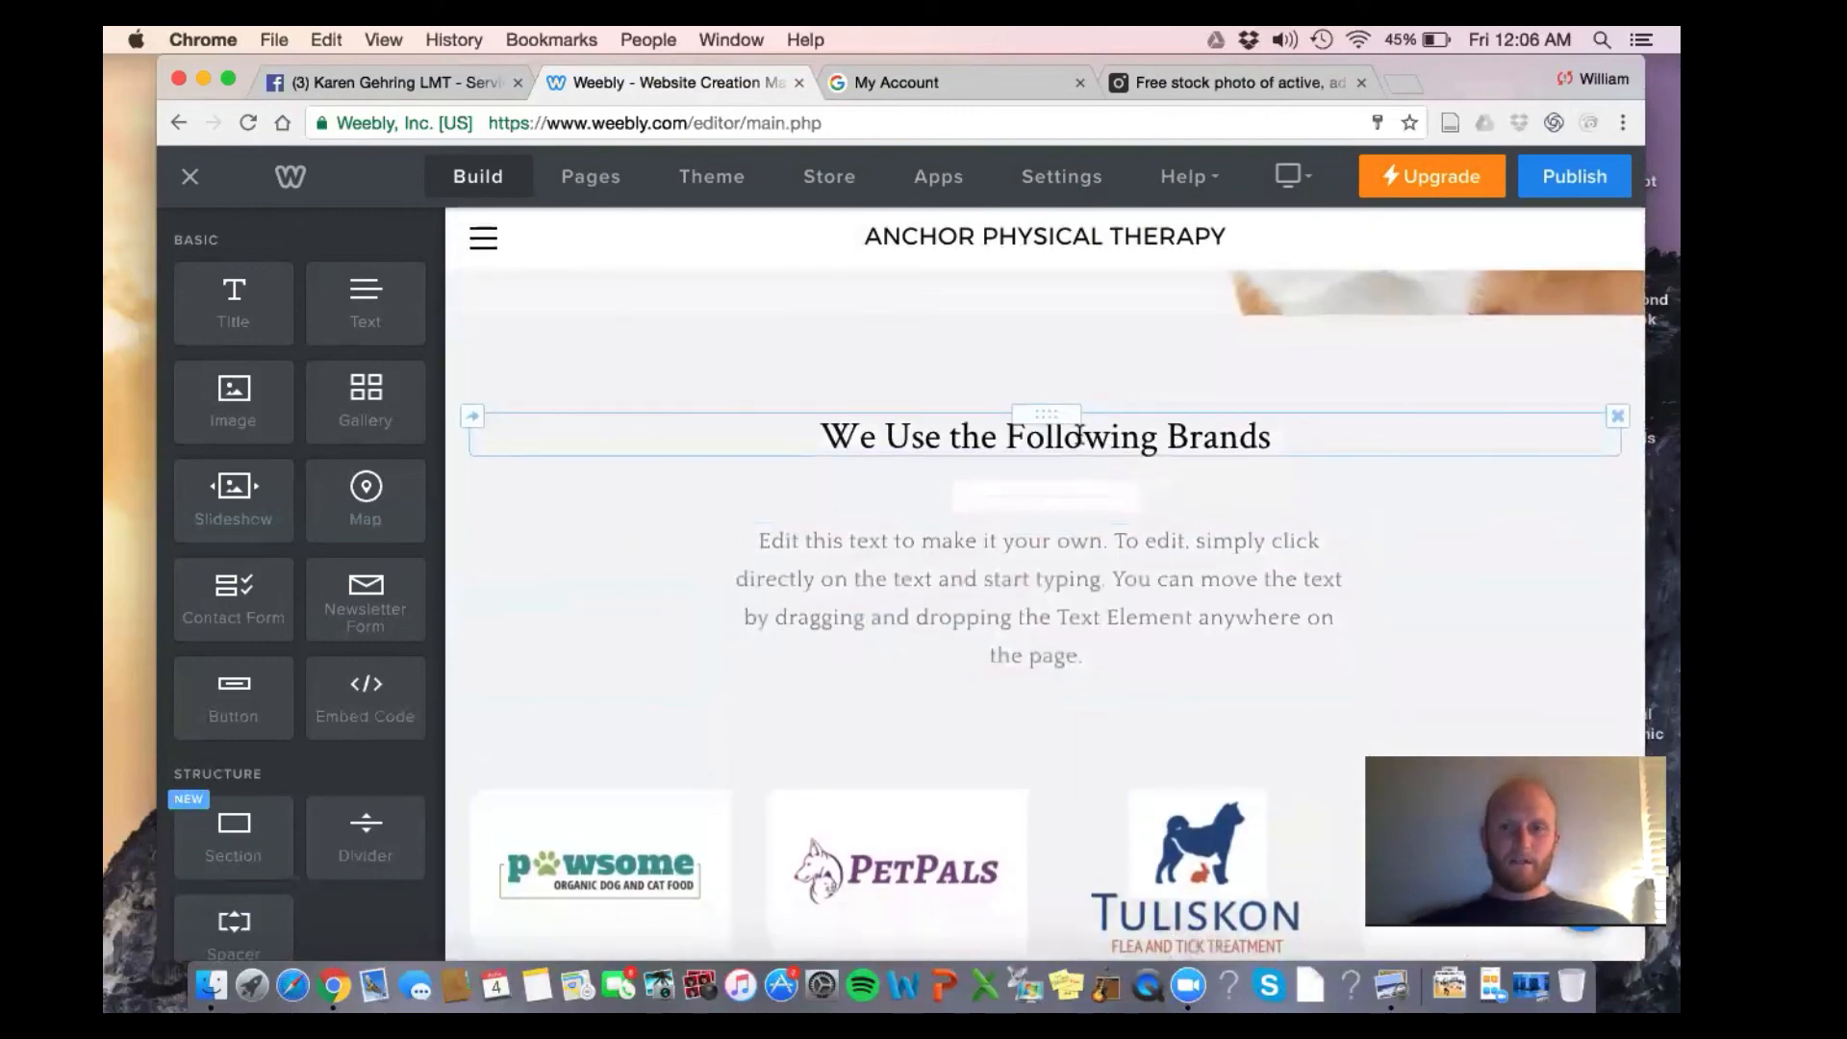
scroll(1077, 438, "down", 2)
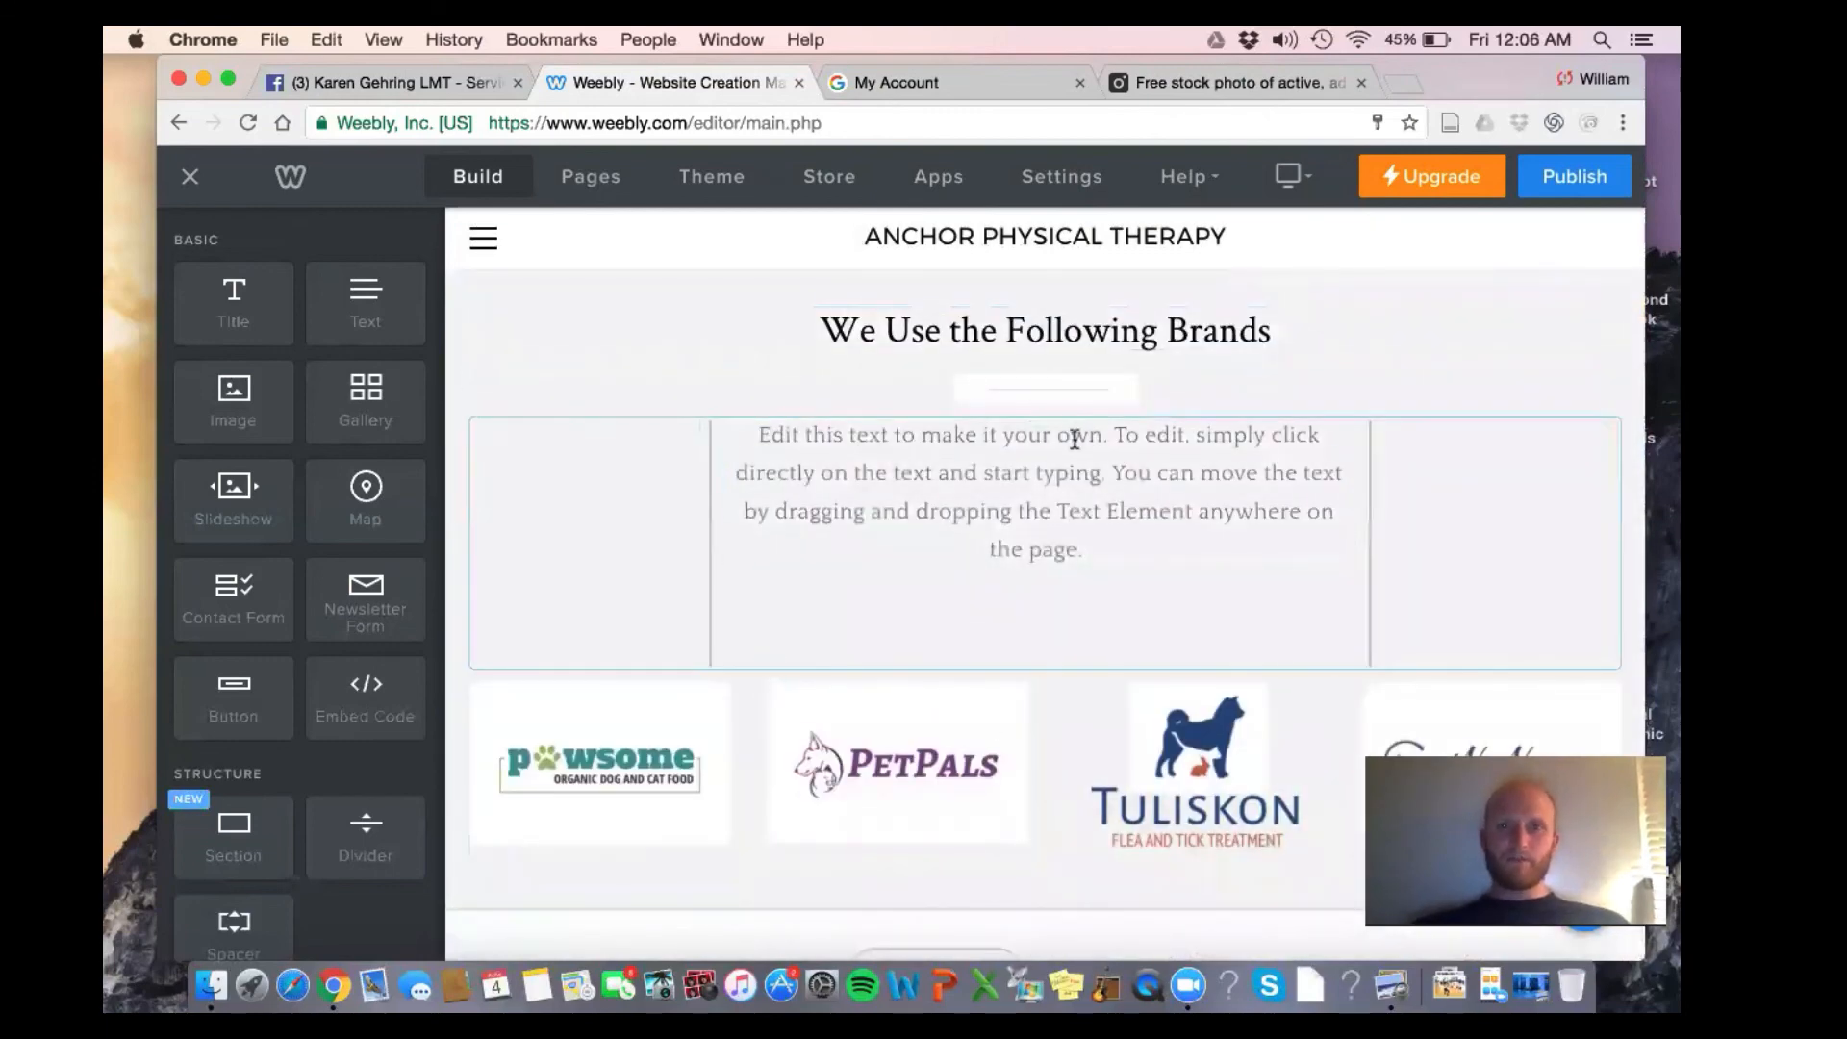
scroll(1317, 553, "up", 3)
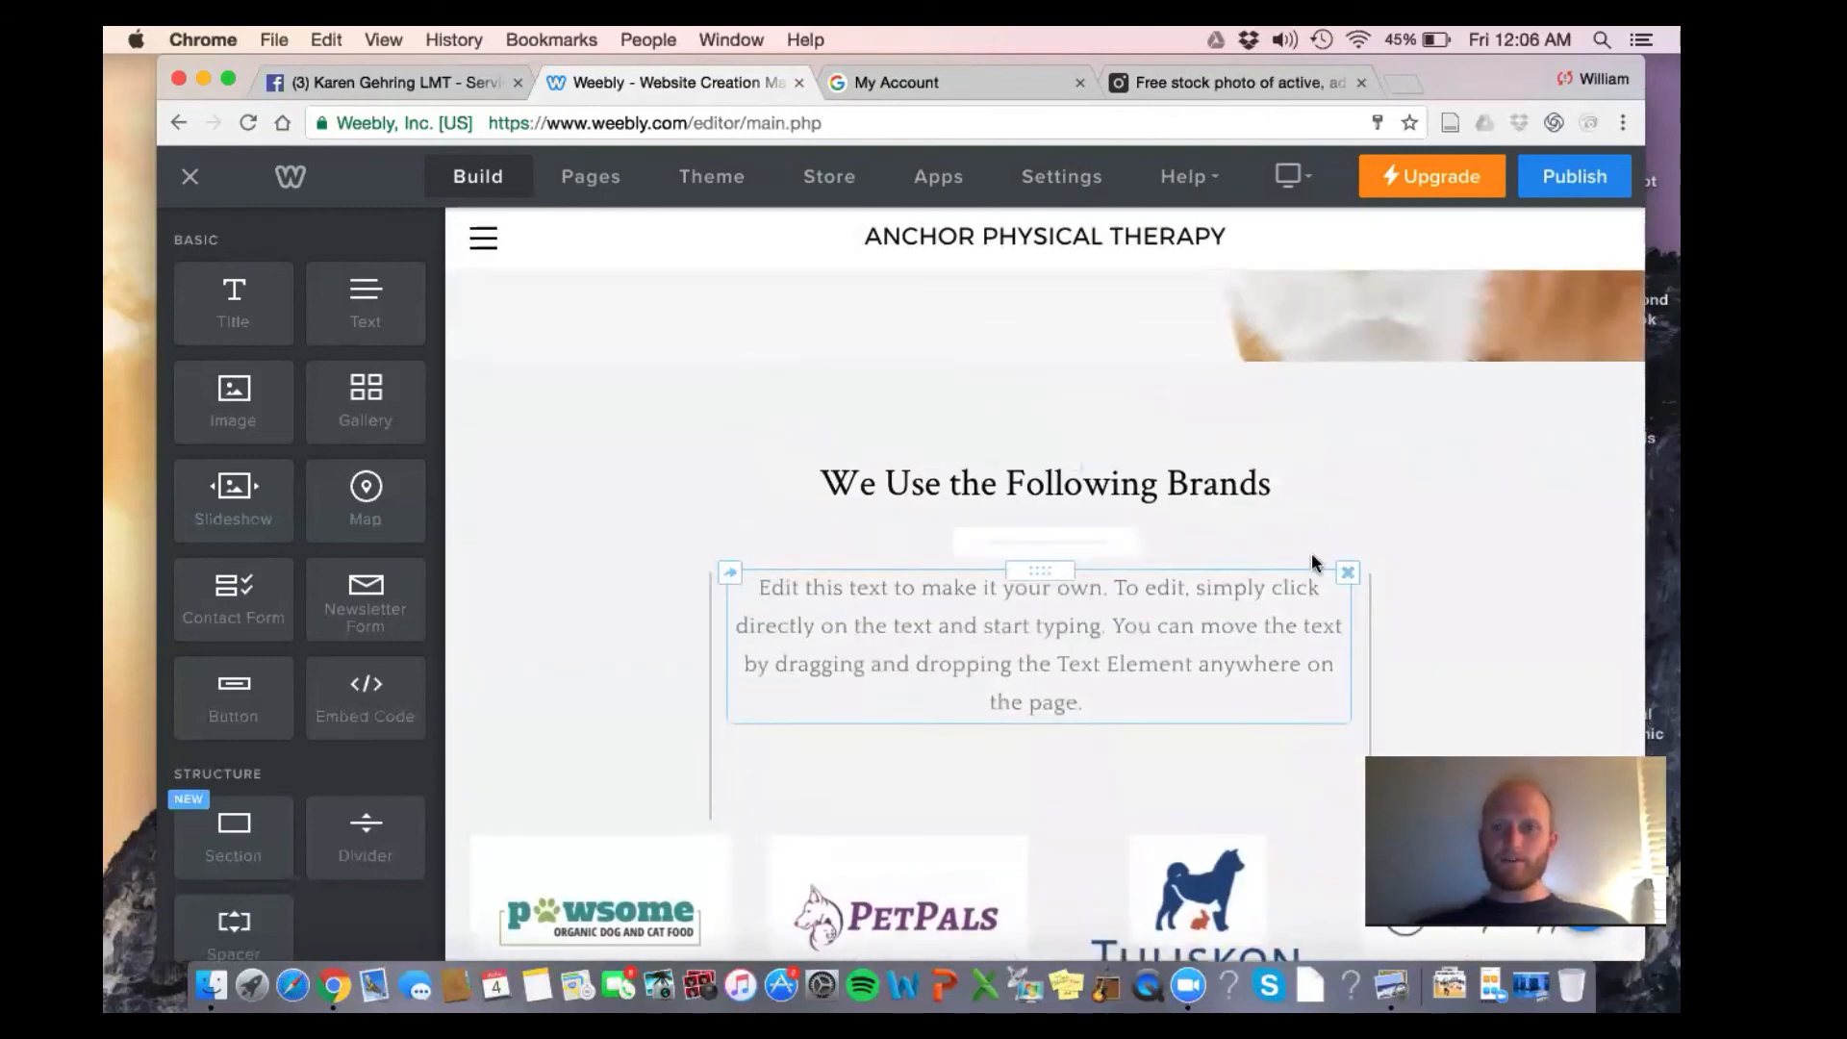
left_click(1619, 401)
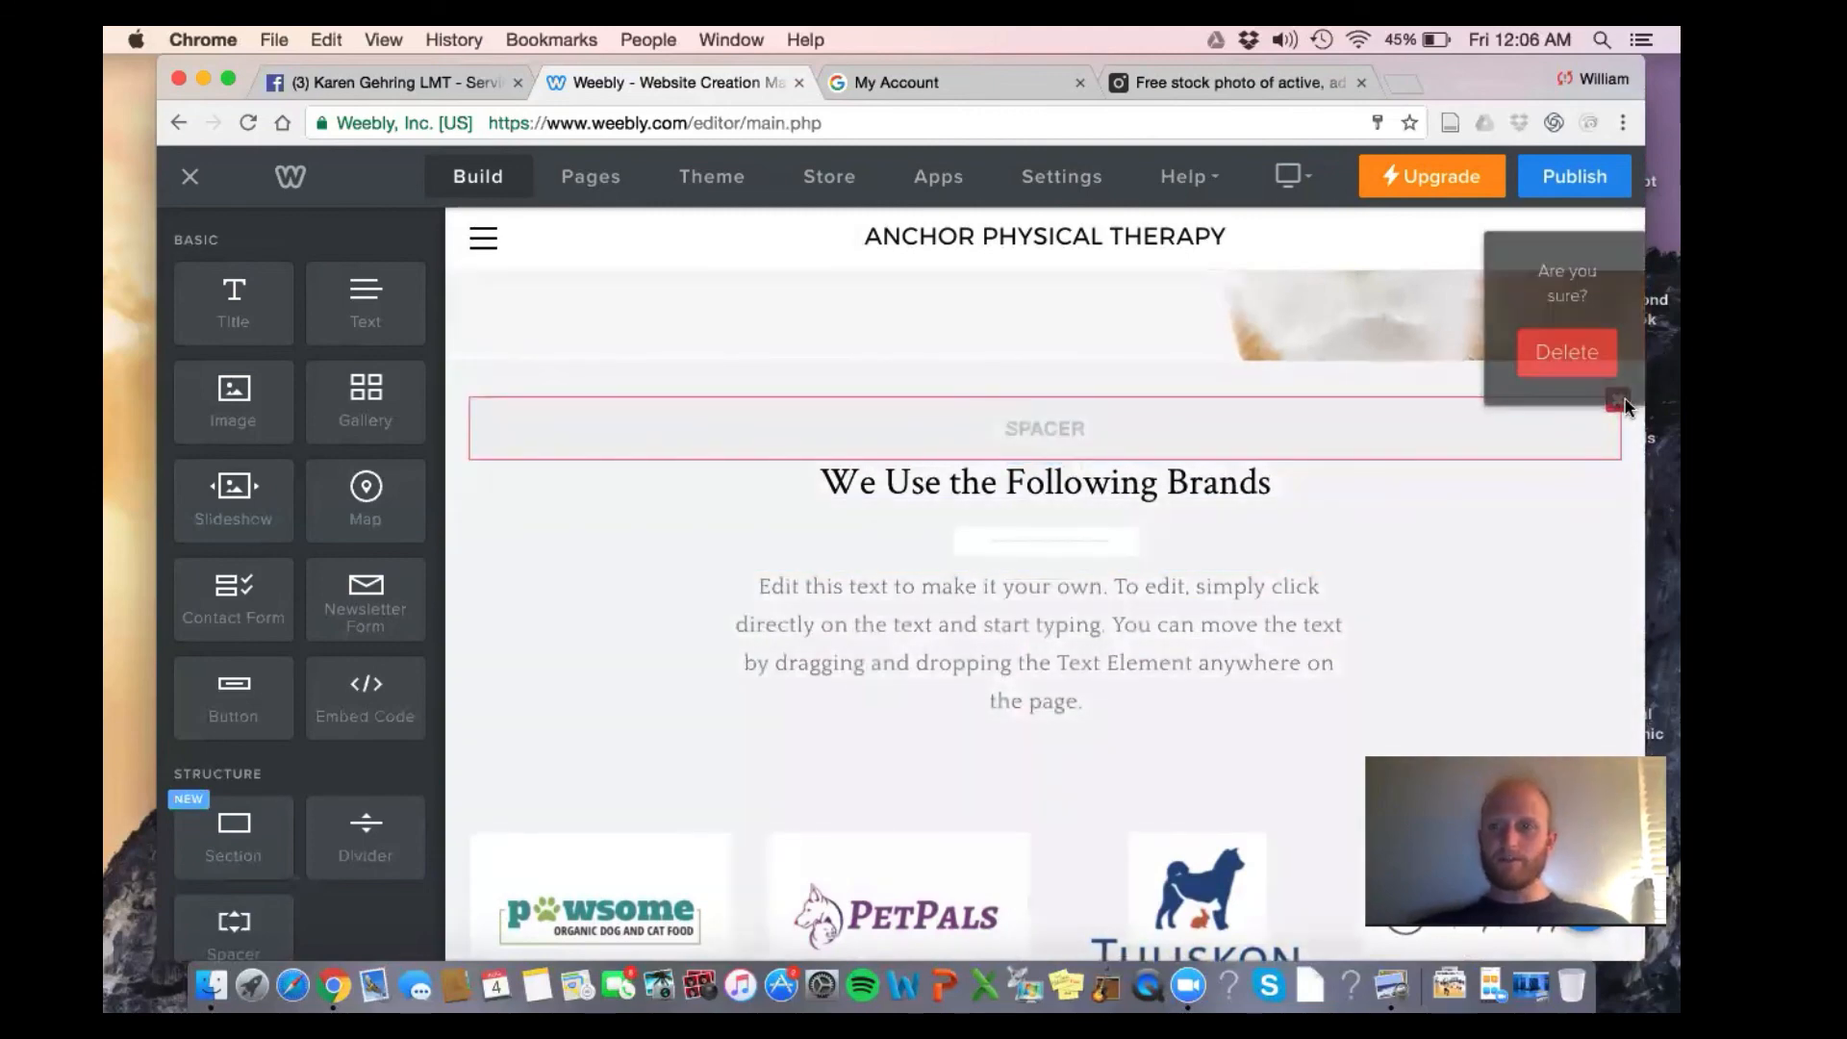
left_click(1560, 350)
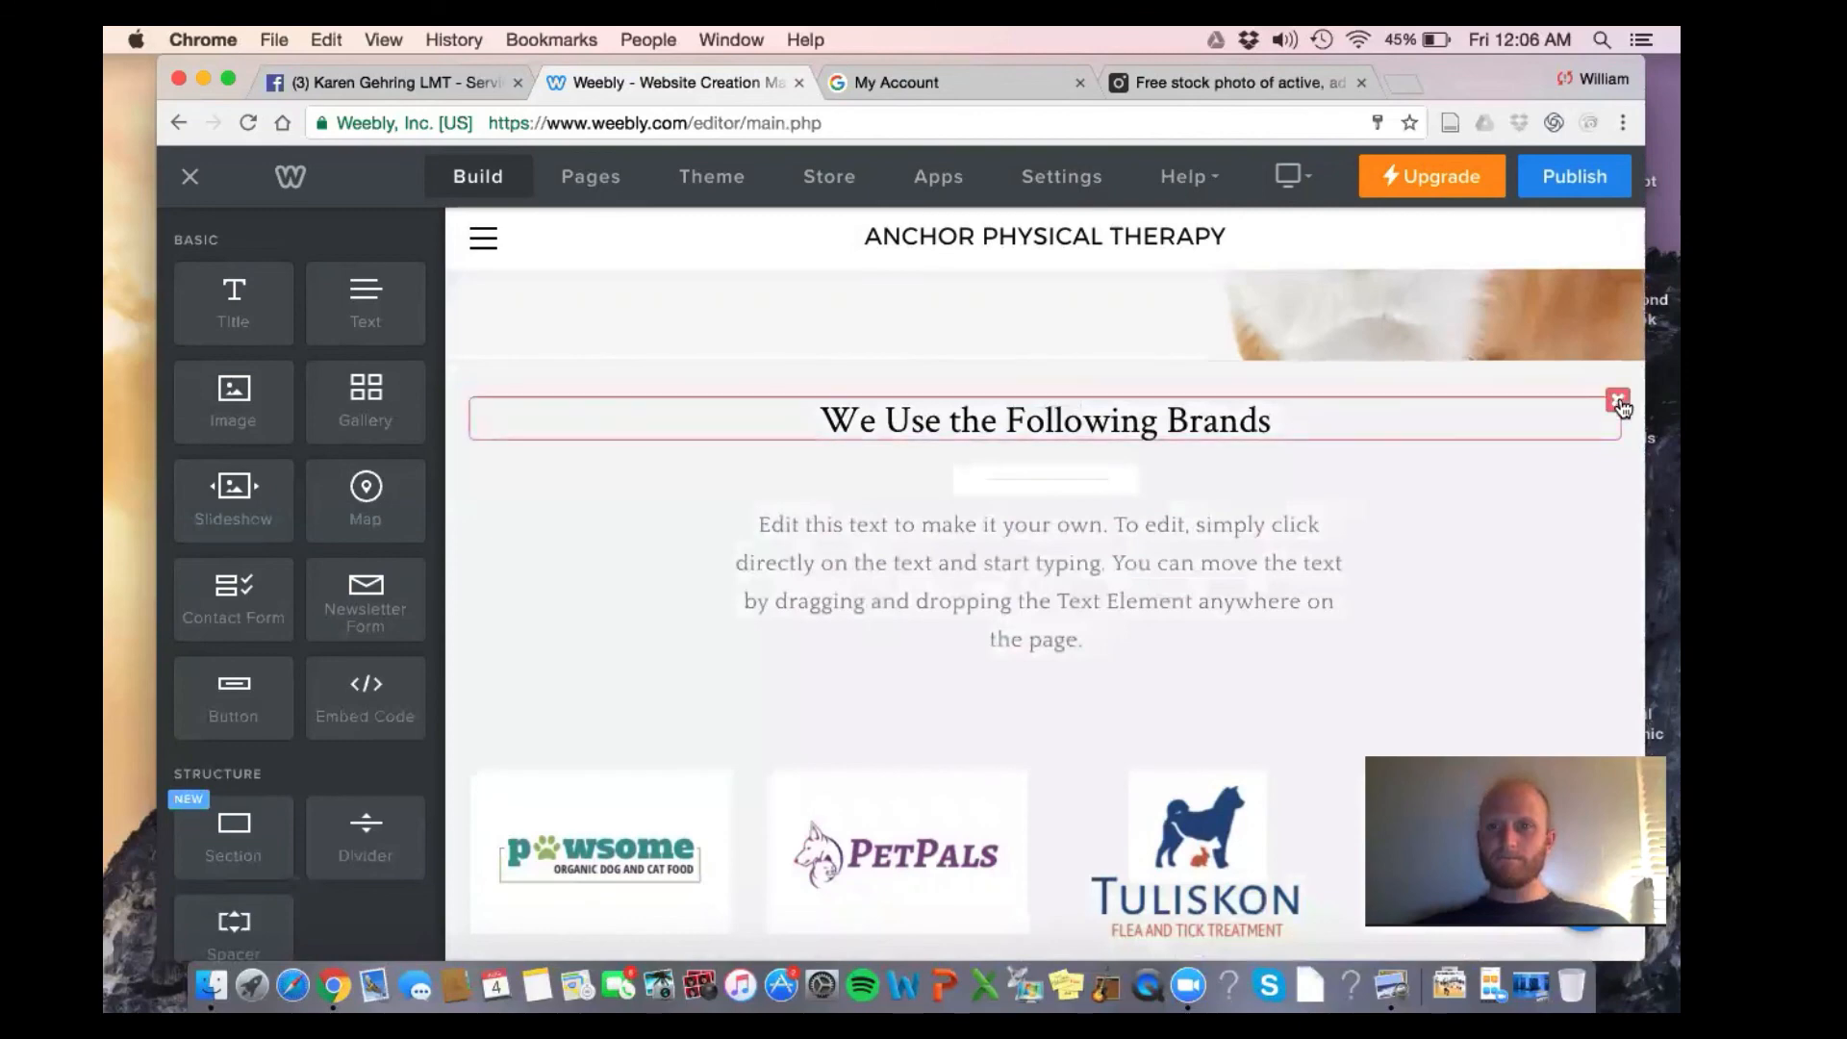
left_click(1618, 401)
left_click(1568, 350)
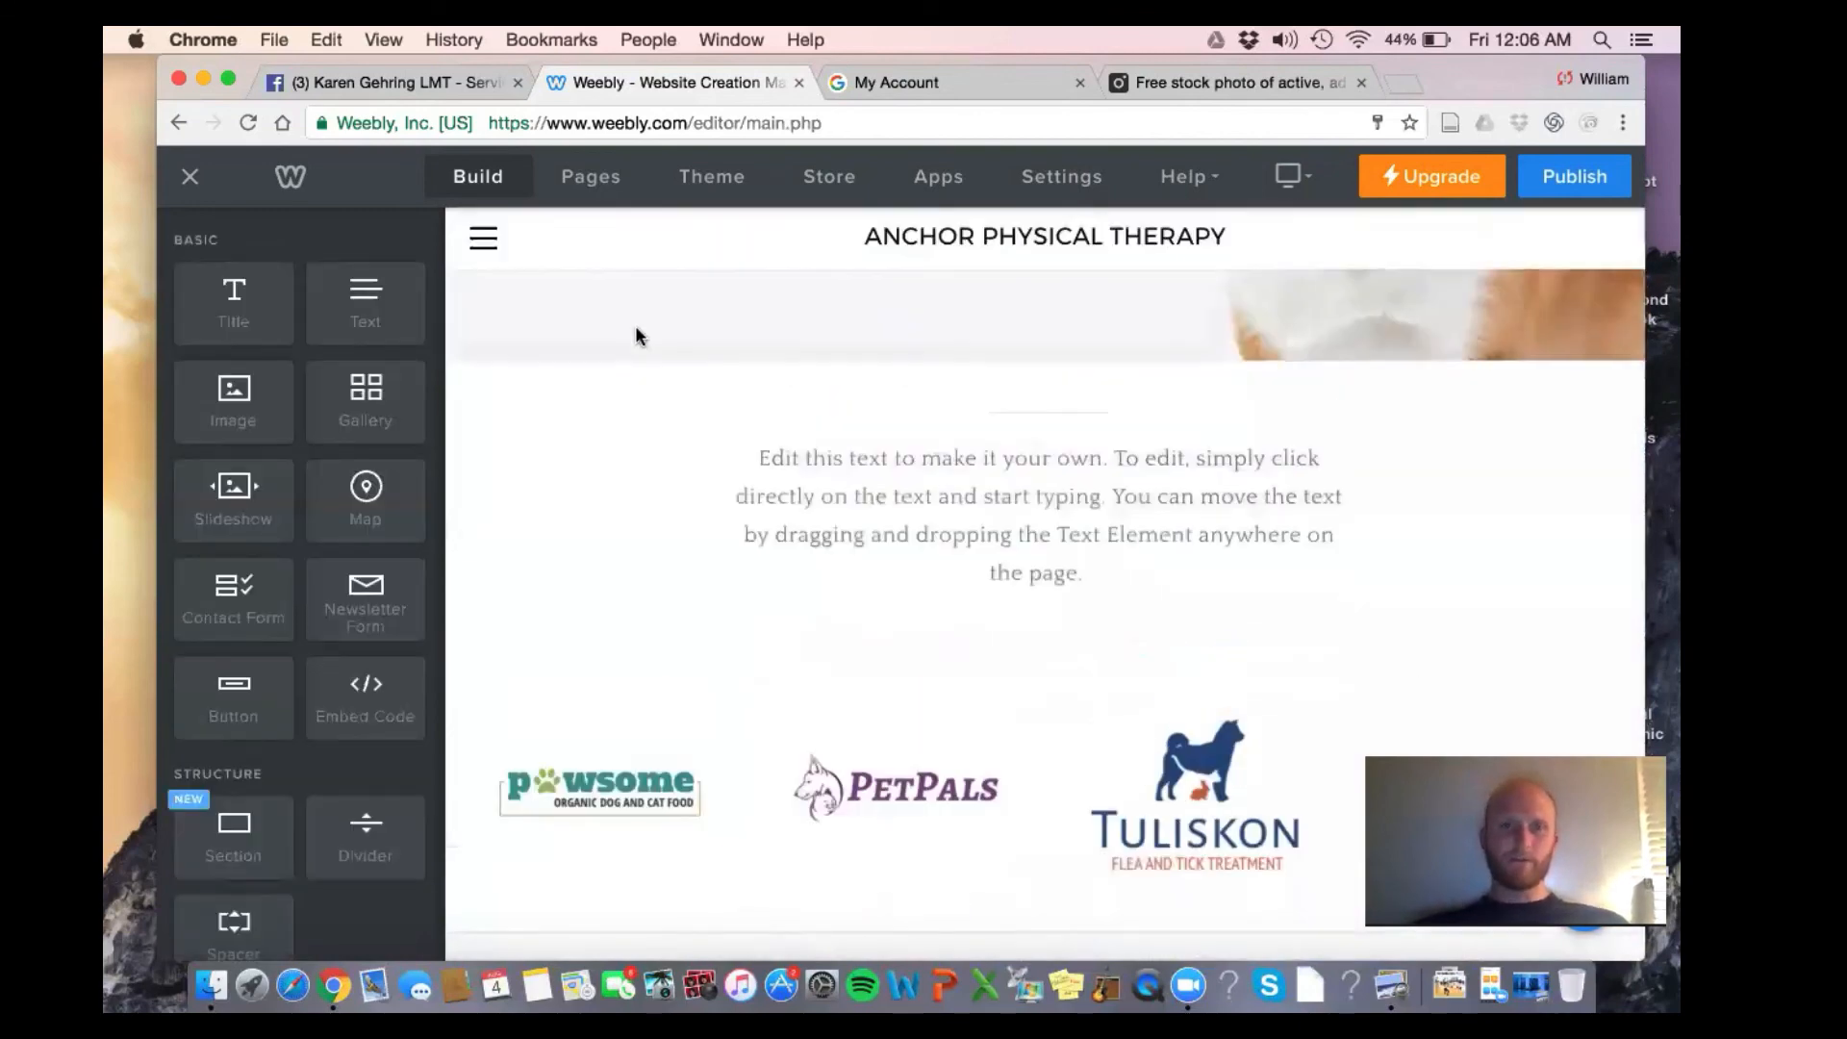
Delete the brands section and the Pet-loving, Highly Skilled Vets section
left_click(621, 365)
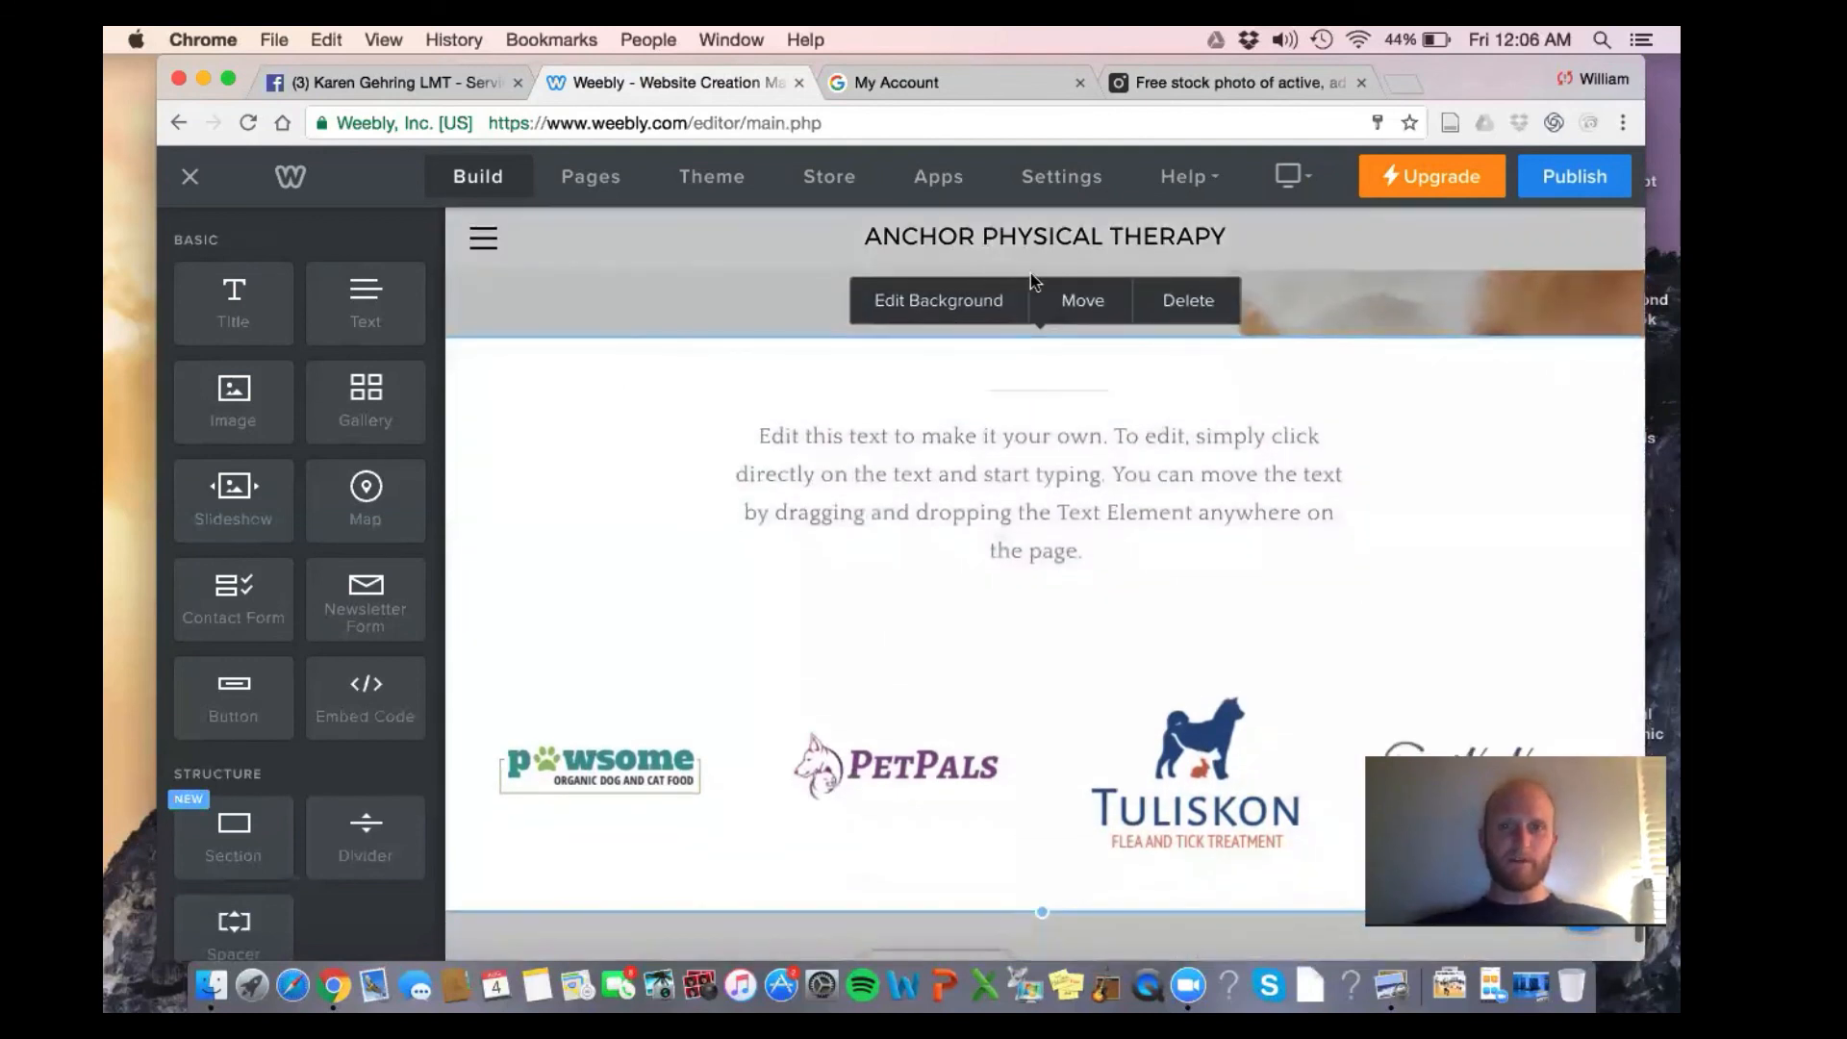
left_click(1188, 302)
left_click(1157, 642)
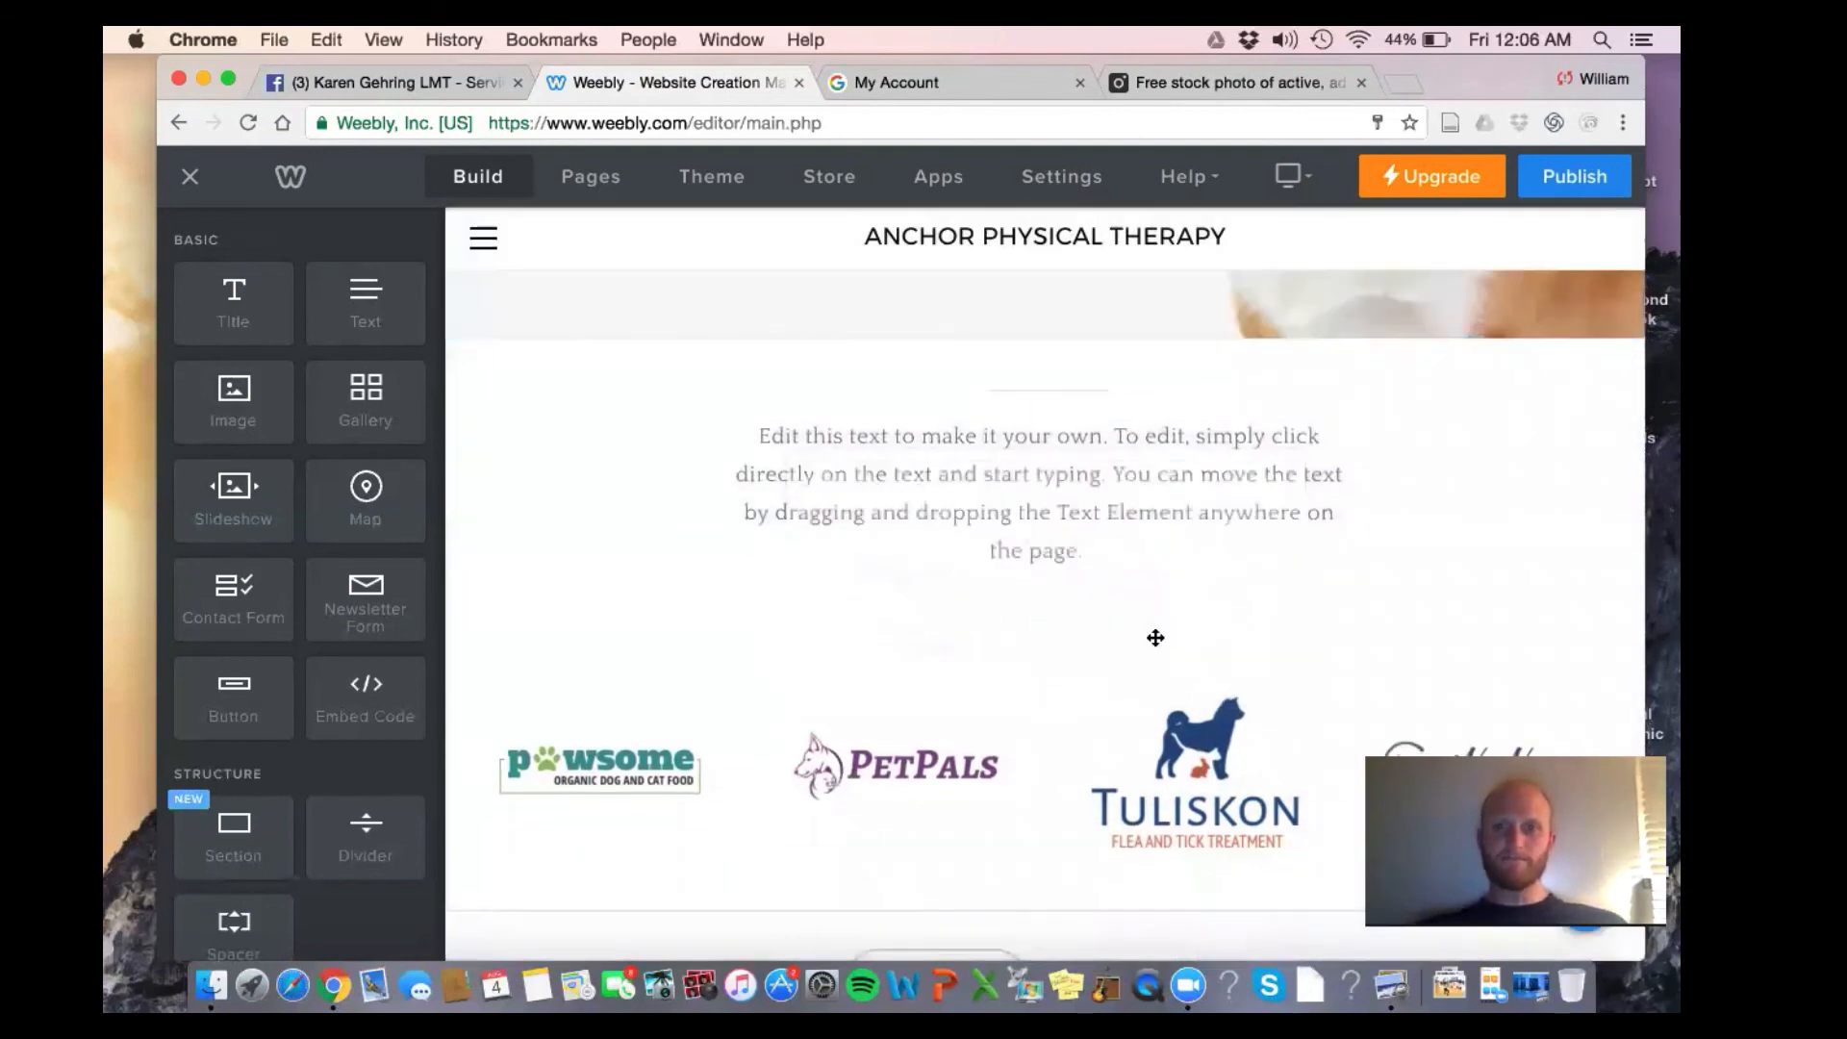
scroll(1155, 638, "up", 10)
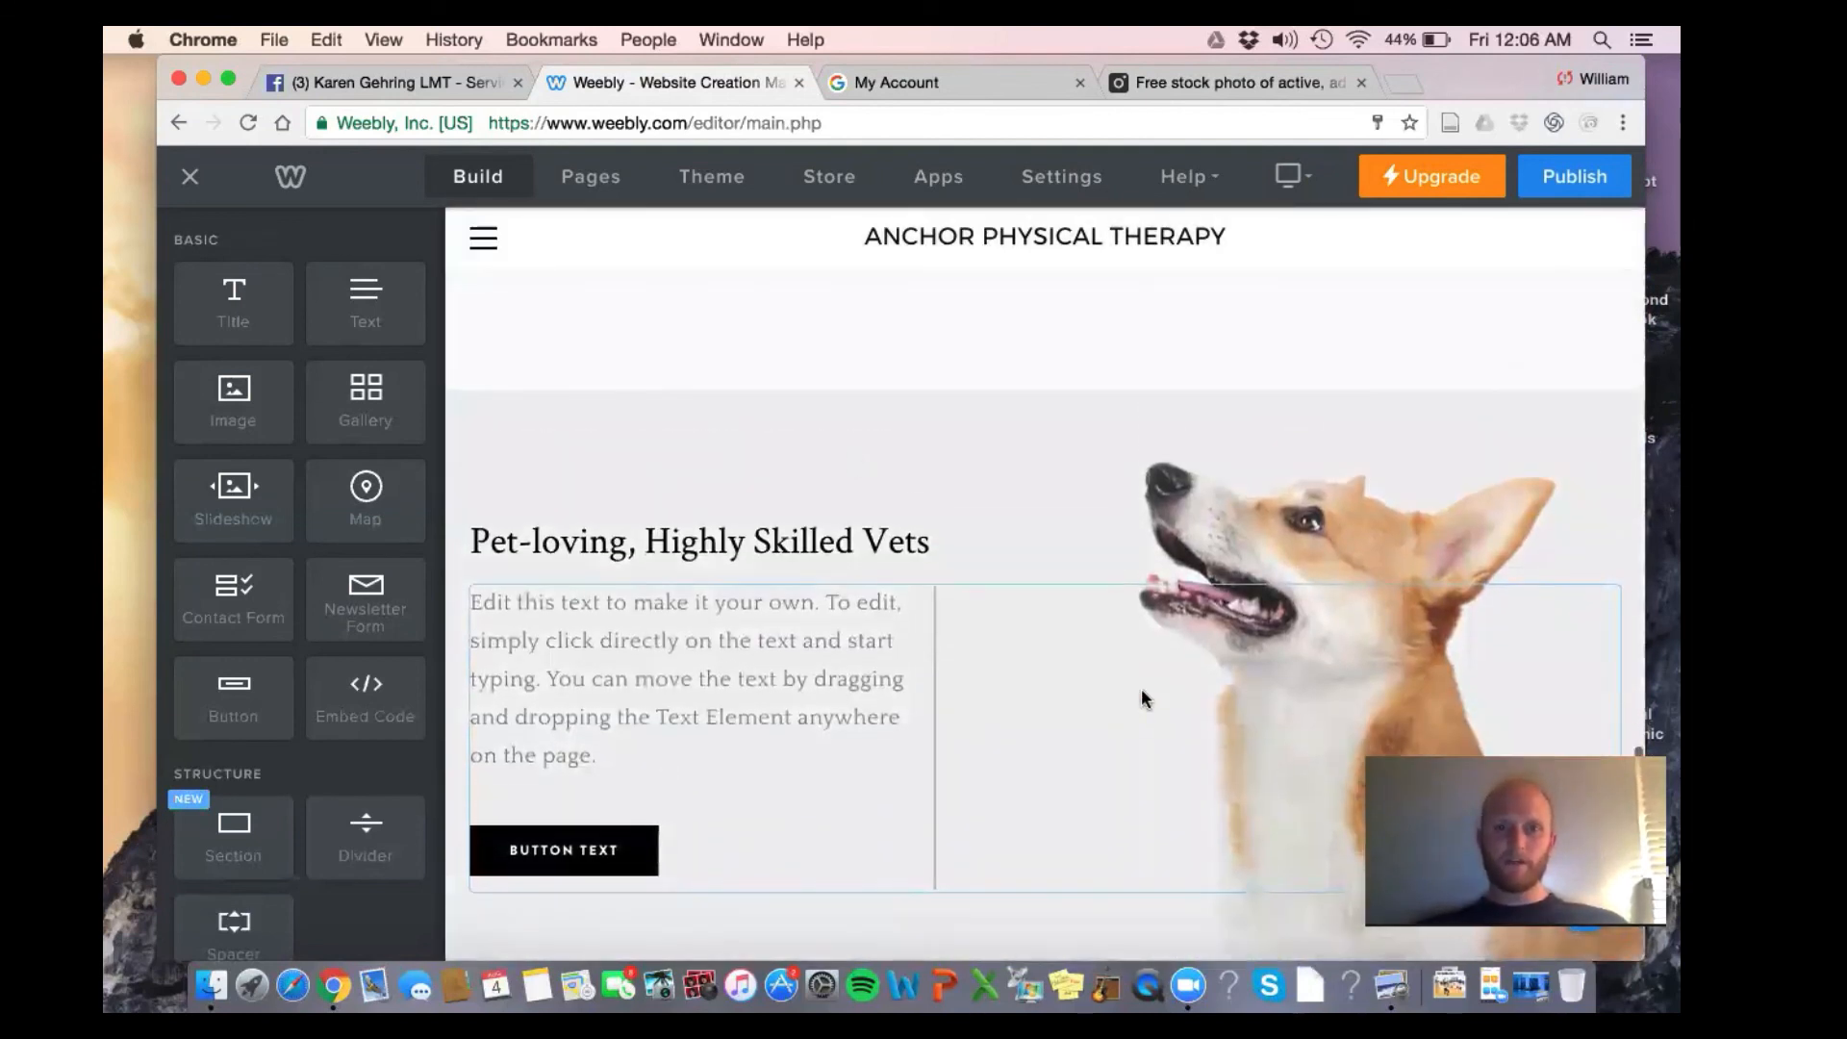
scroll(845, 454, "down", 2)
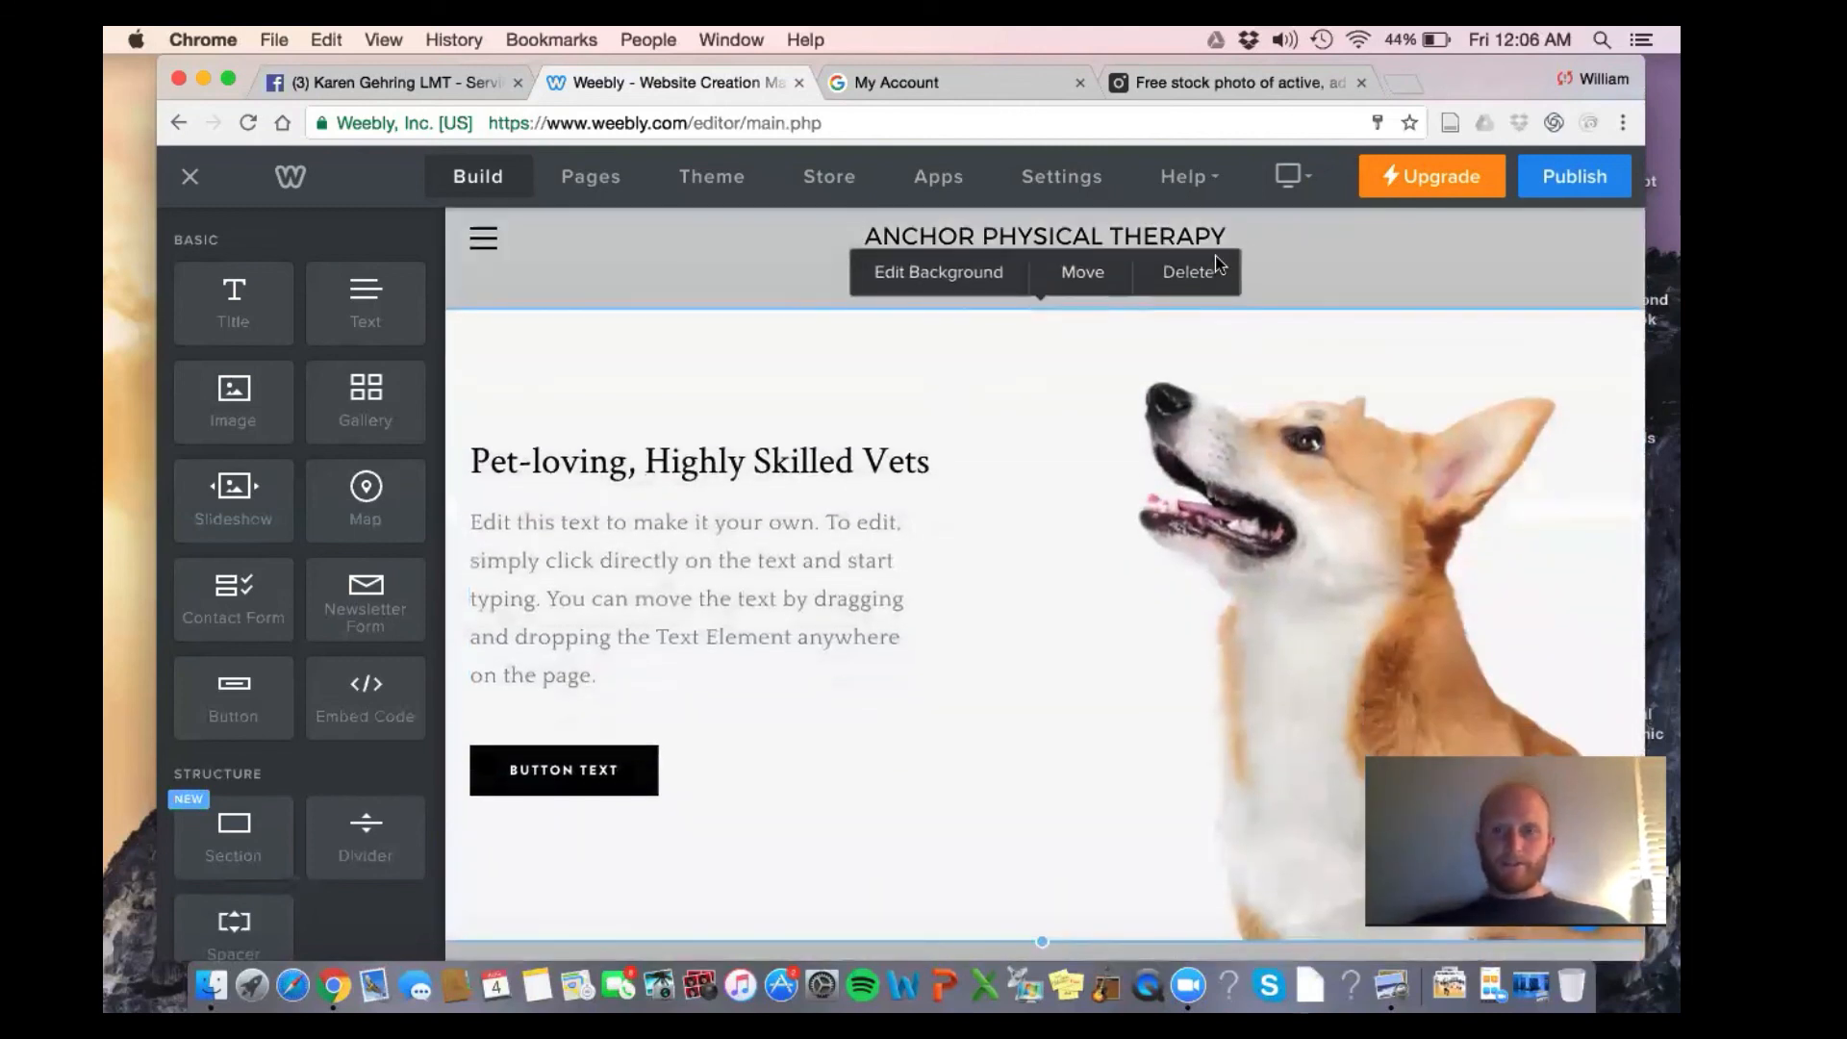
left_click(1223, 273)
left_click(1141, 625)
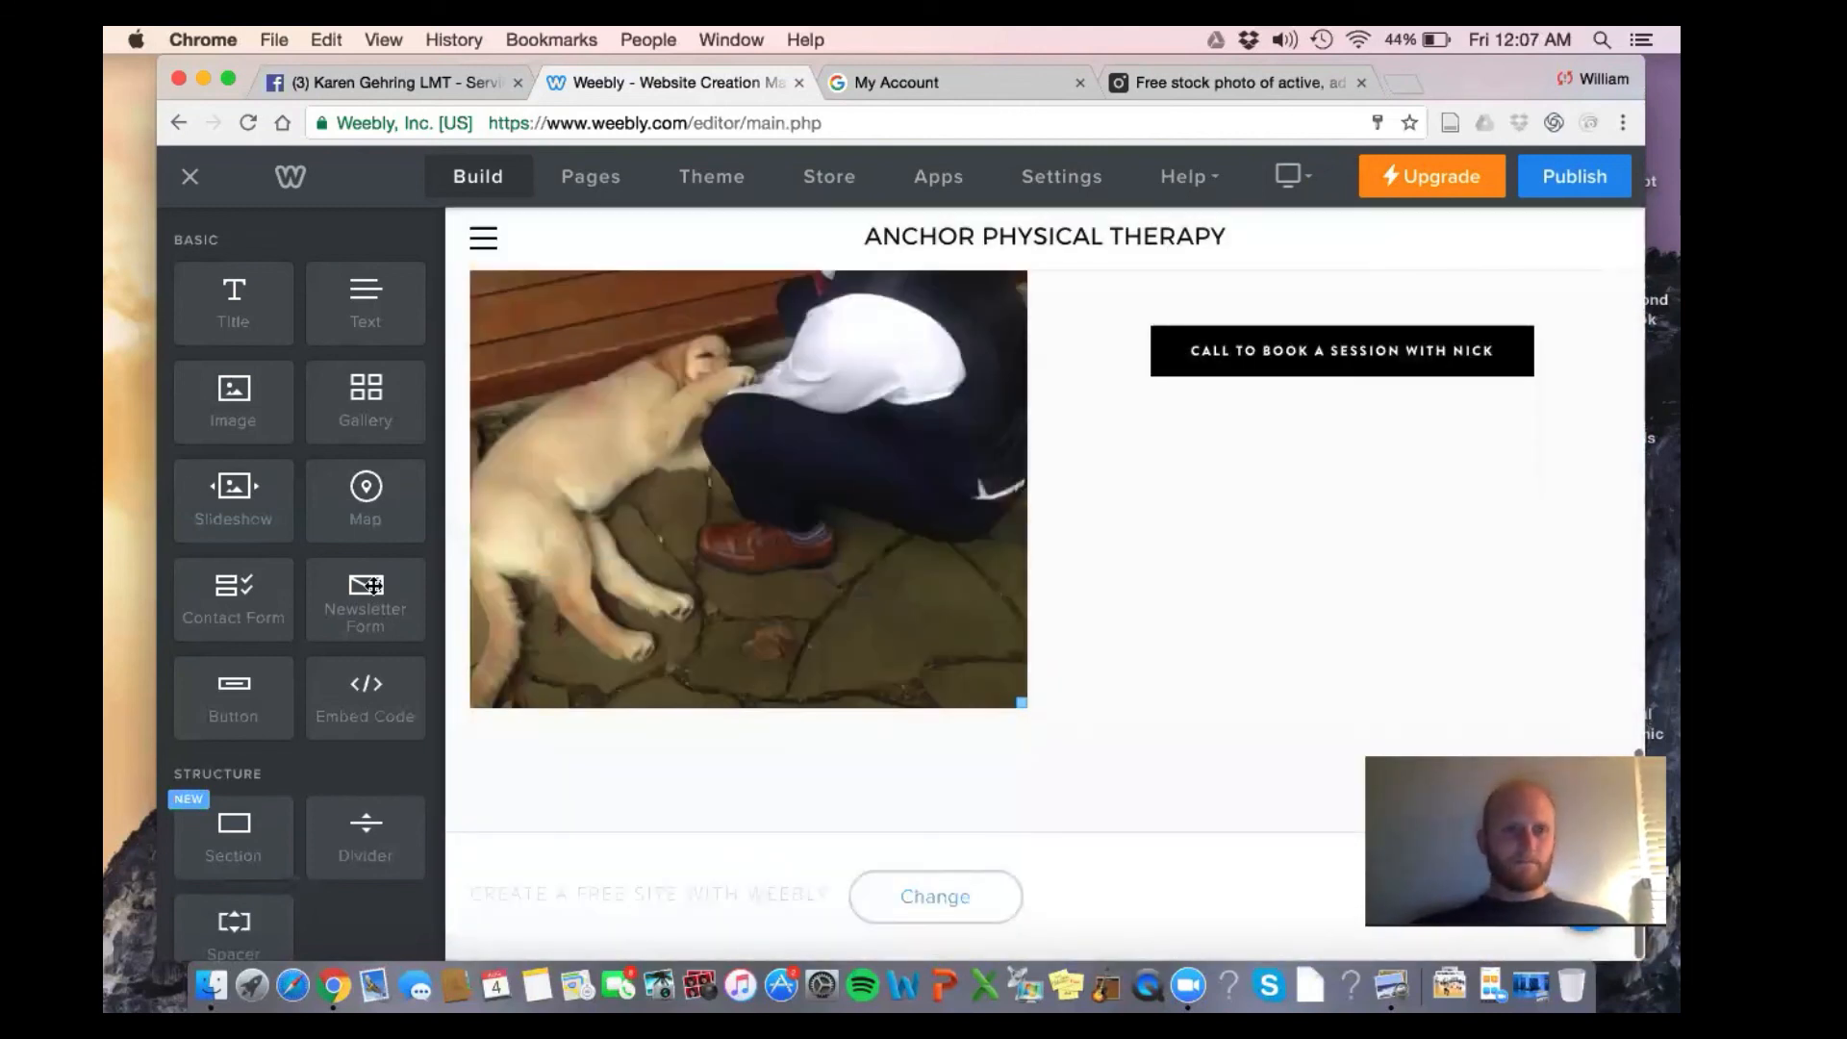
Add a section below the Dr. Nick photo using the Contact category's Contact Us layout with form and map
scroll(267, 481, "down", 4)
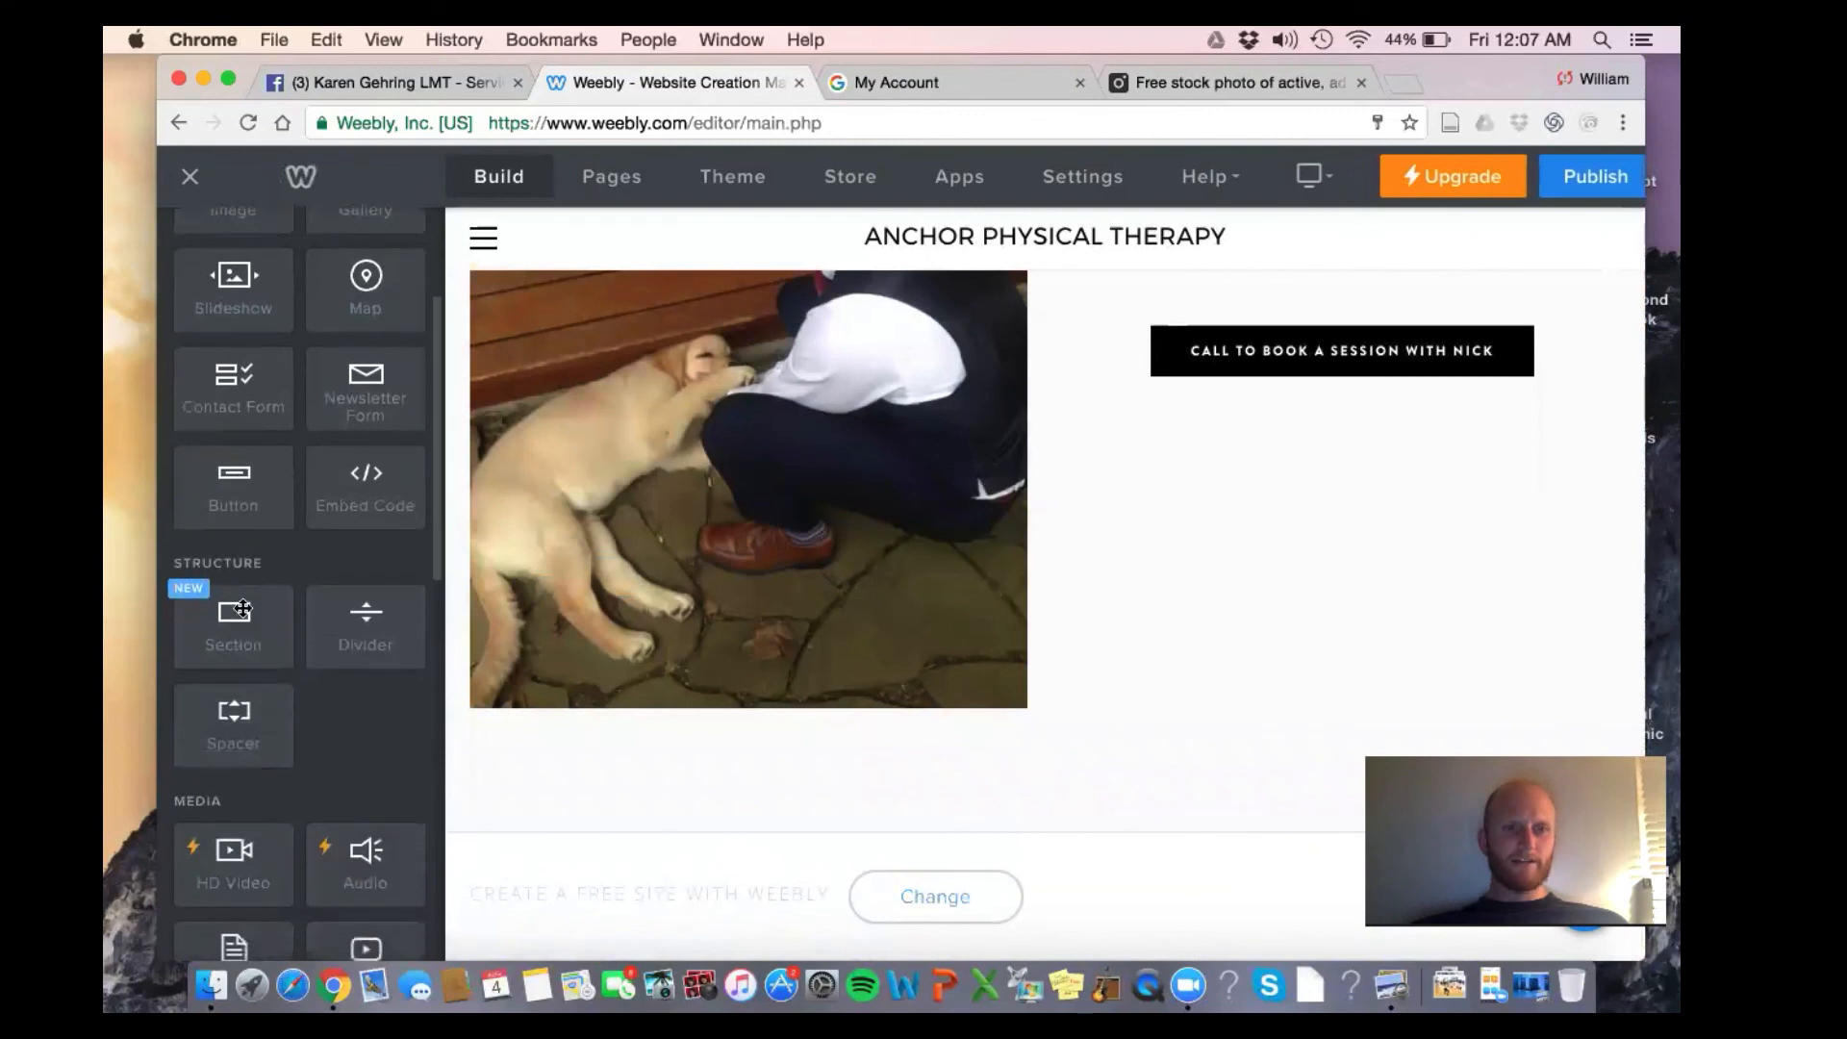
left_click_drag(234, 630, 903, 746)
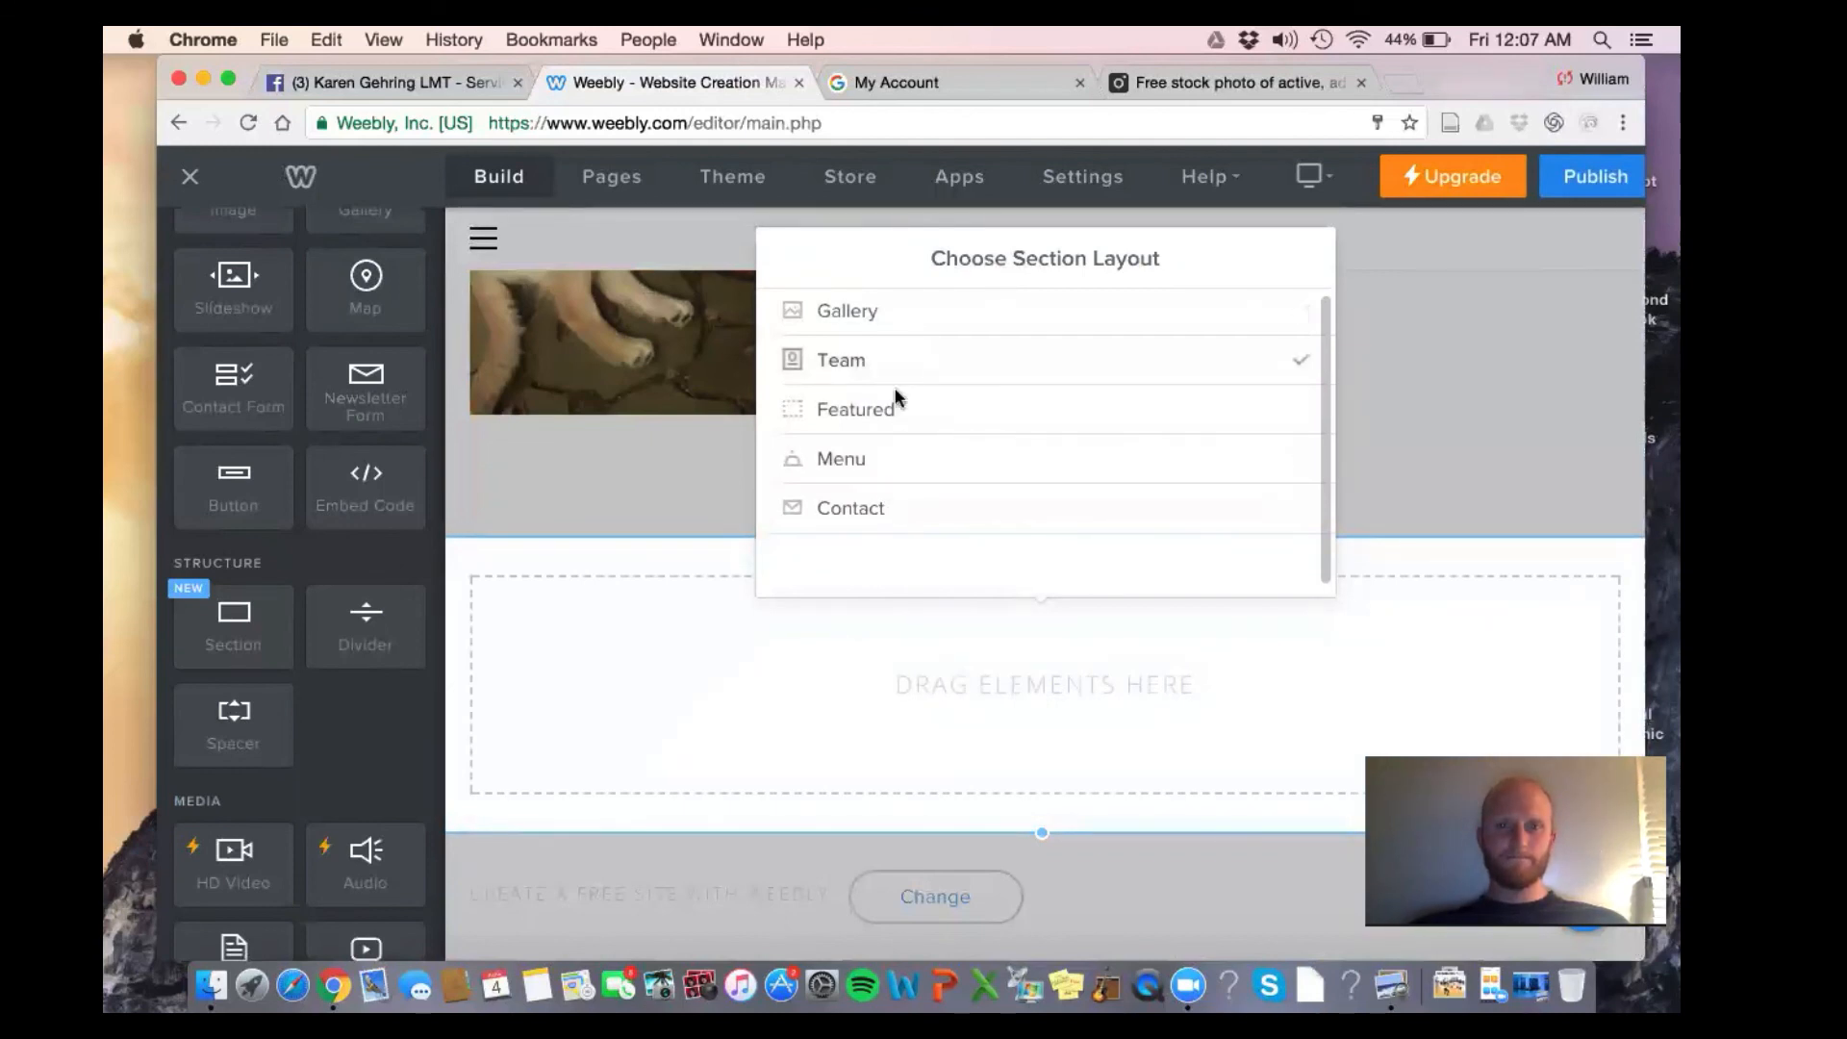
left_click(897, 435)
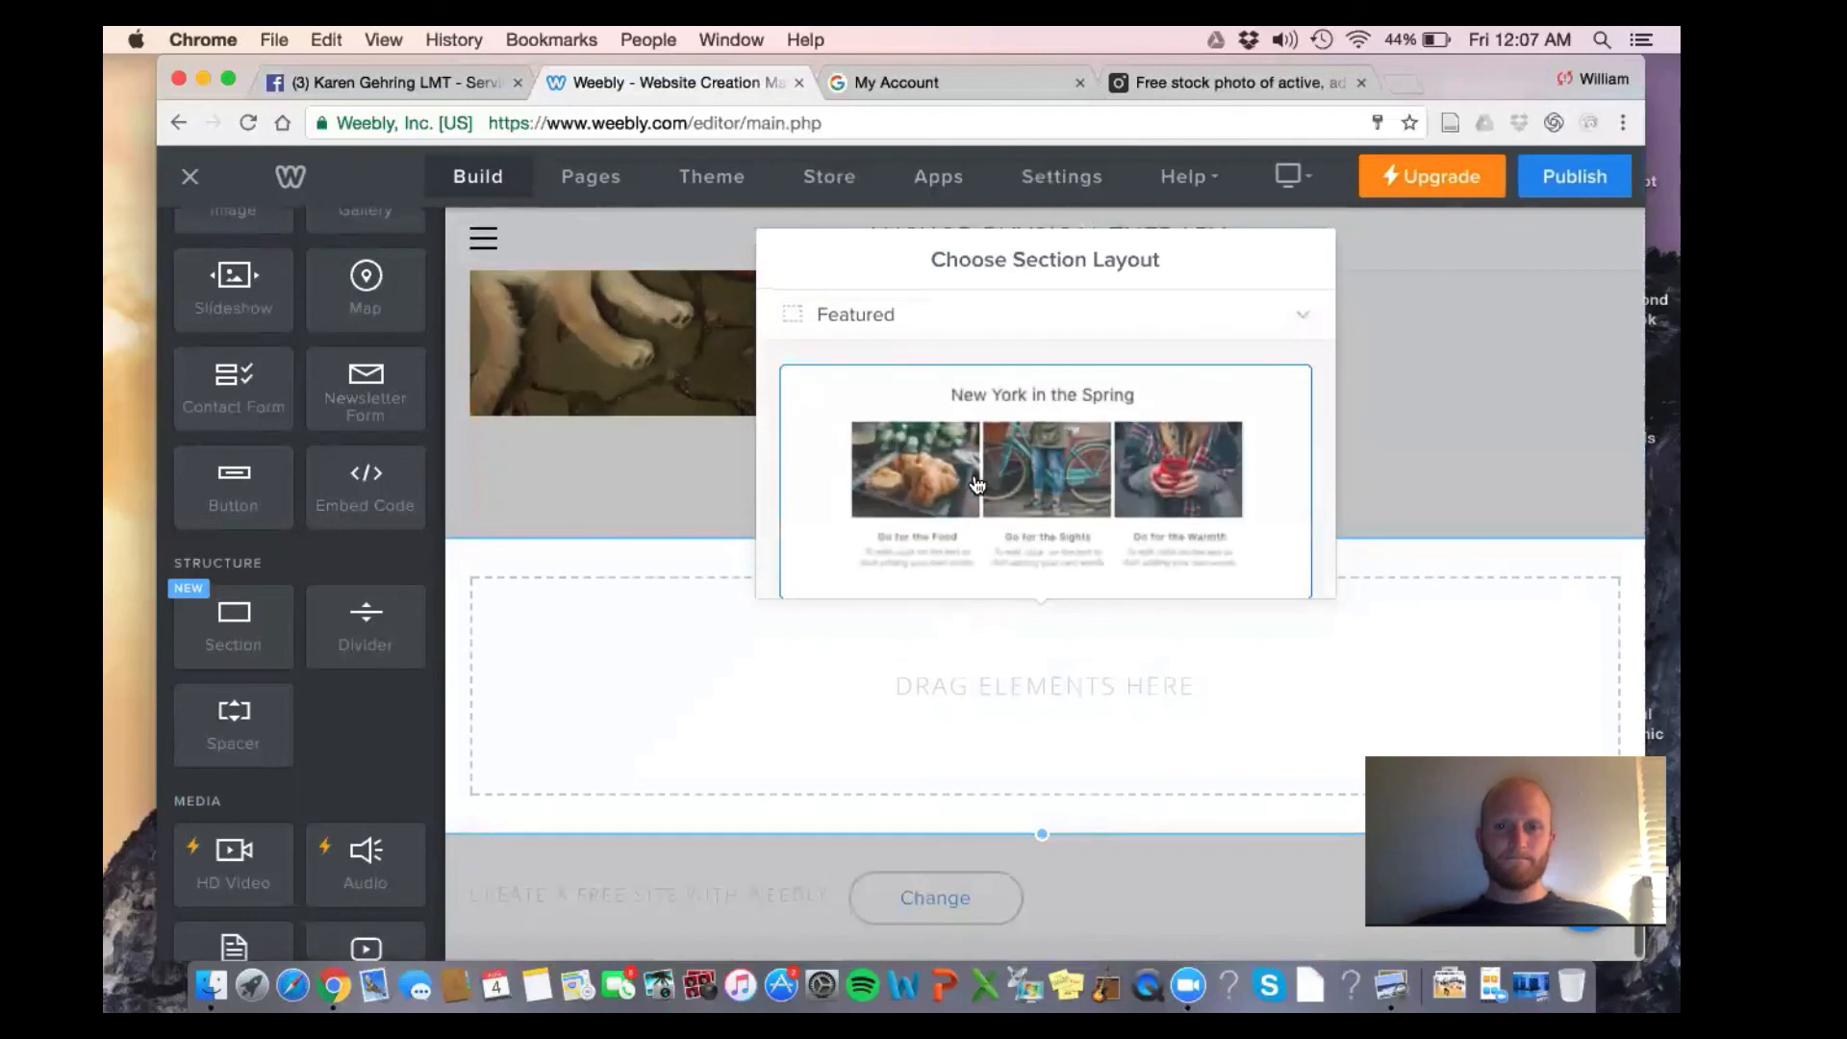
scroll(961, 538, "down", 4)
scroll(977, 483, "up", 5)
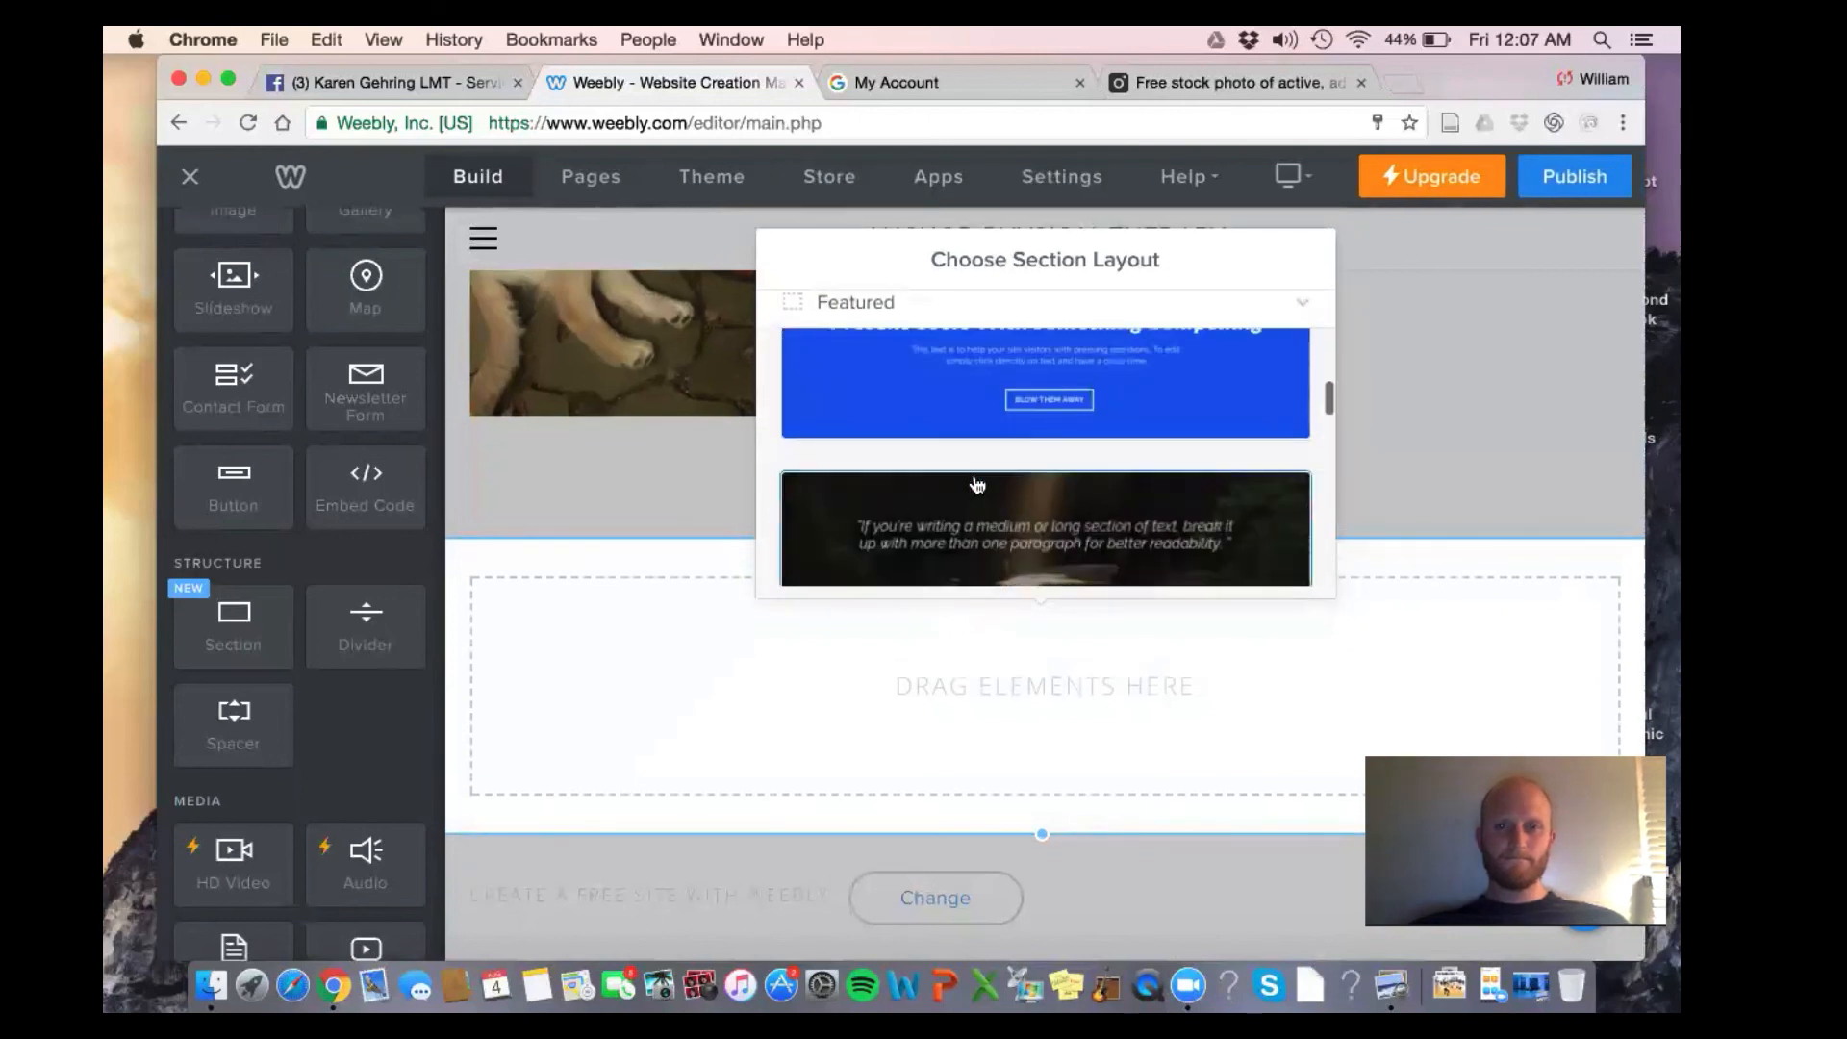
scroll(978, 484, "down", 4)
scroll(978, 484, "down", 2)
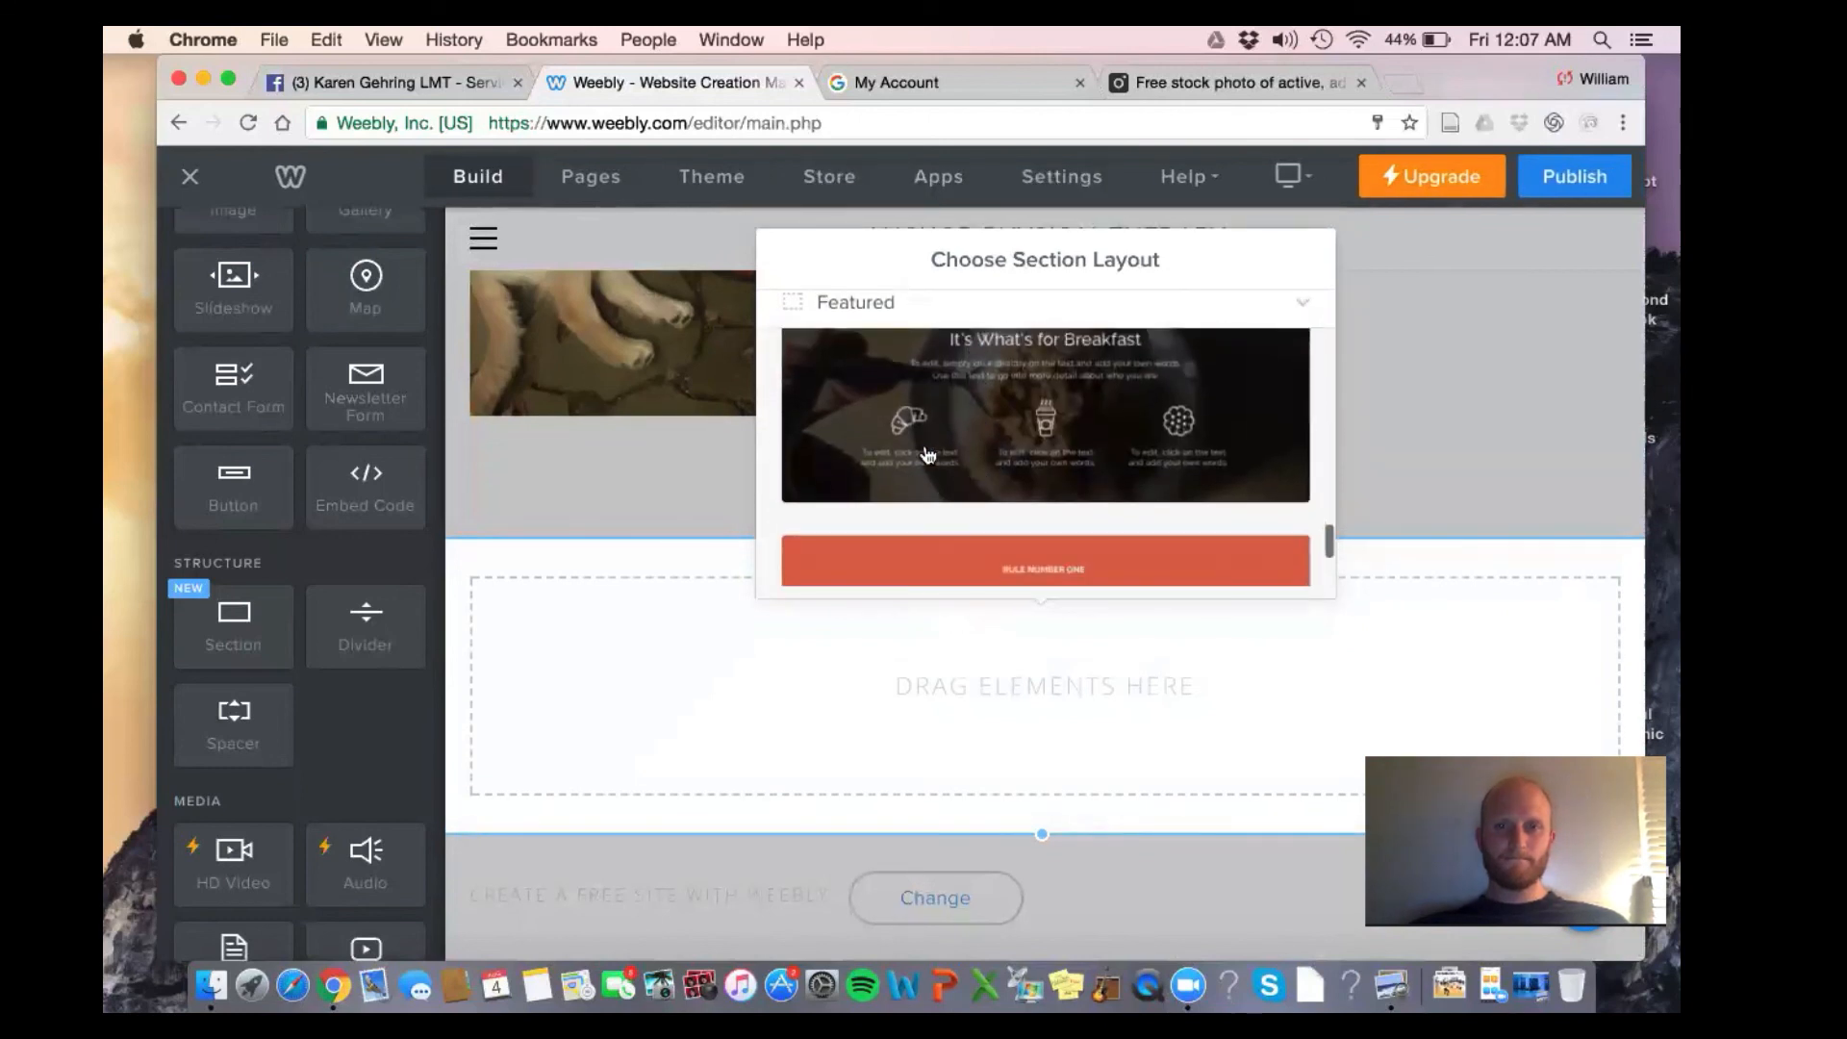
left_click(979, 317)
left_click(954, 516)
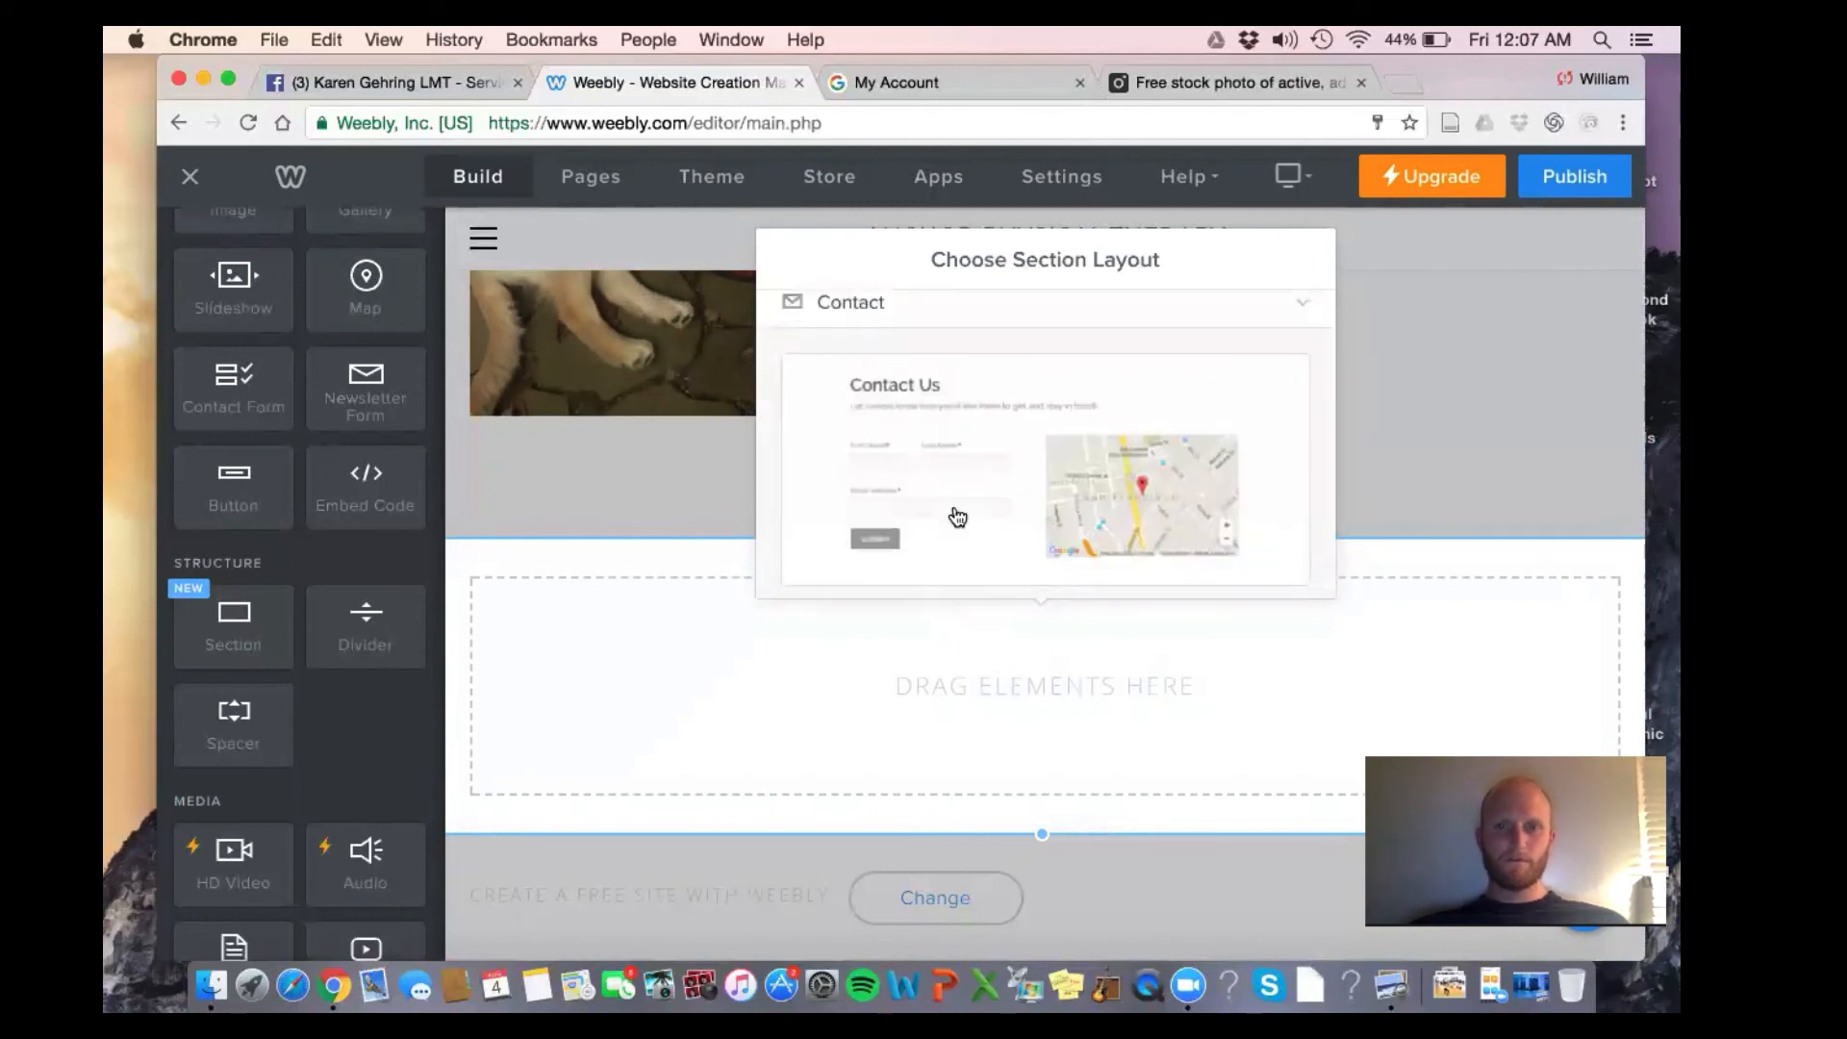
left_click(1122, 460)
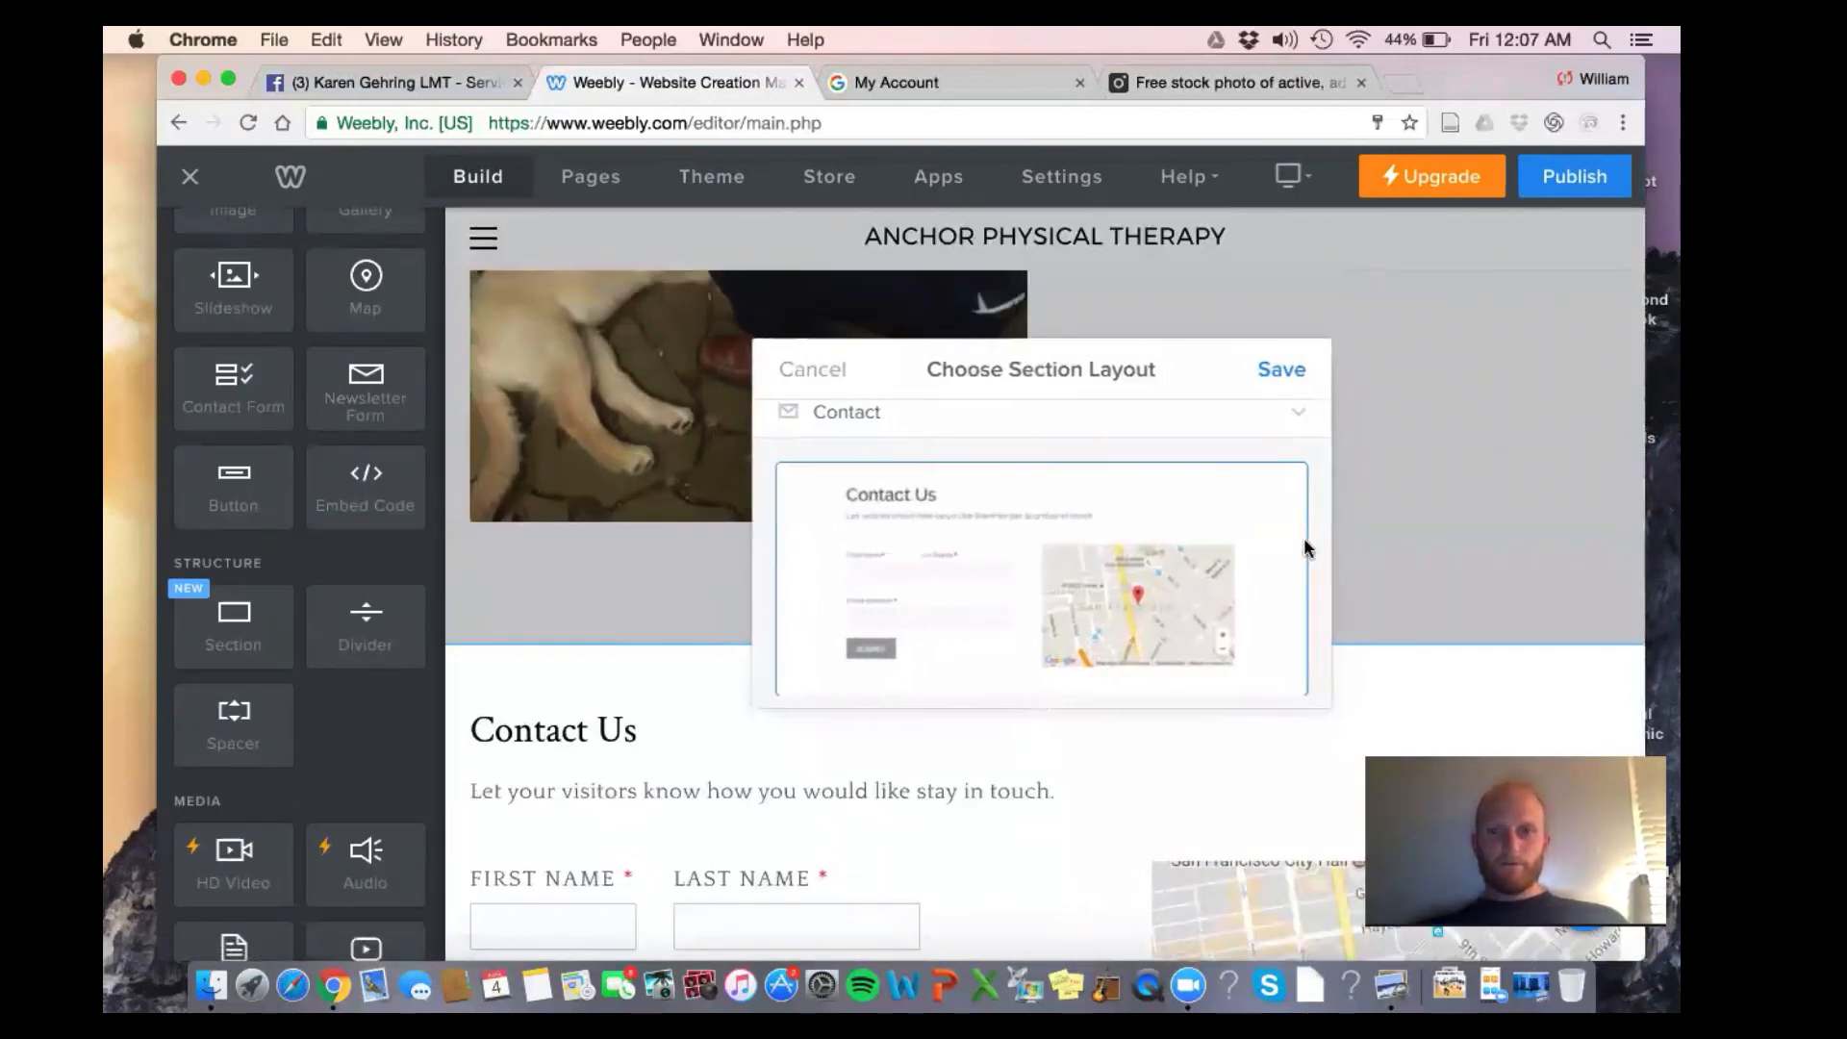
Retitle the new section's Contact Us heading to 'Call To Book A Session With Nick'
left_click(1295, 379)
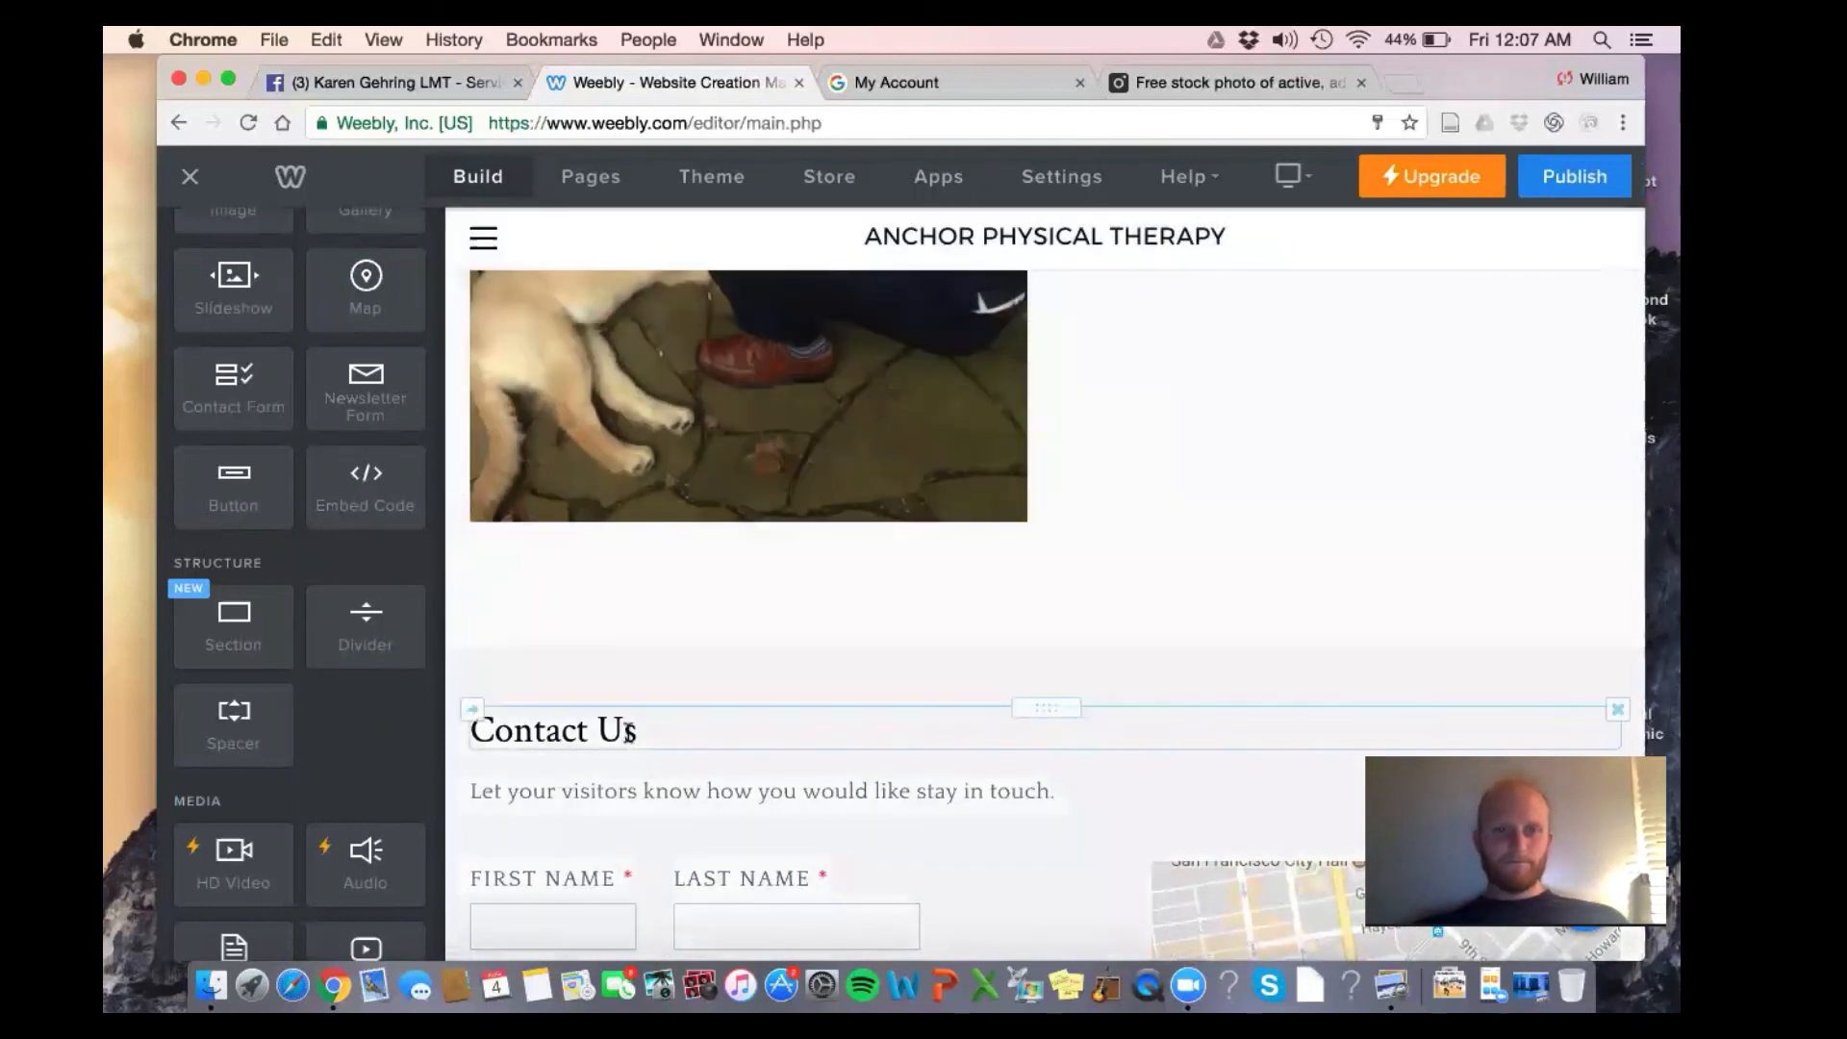
triple_click(628, 734)
type("Call To ")
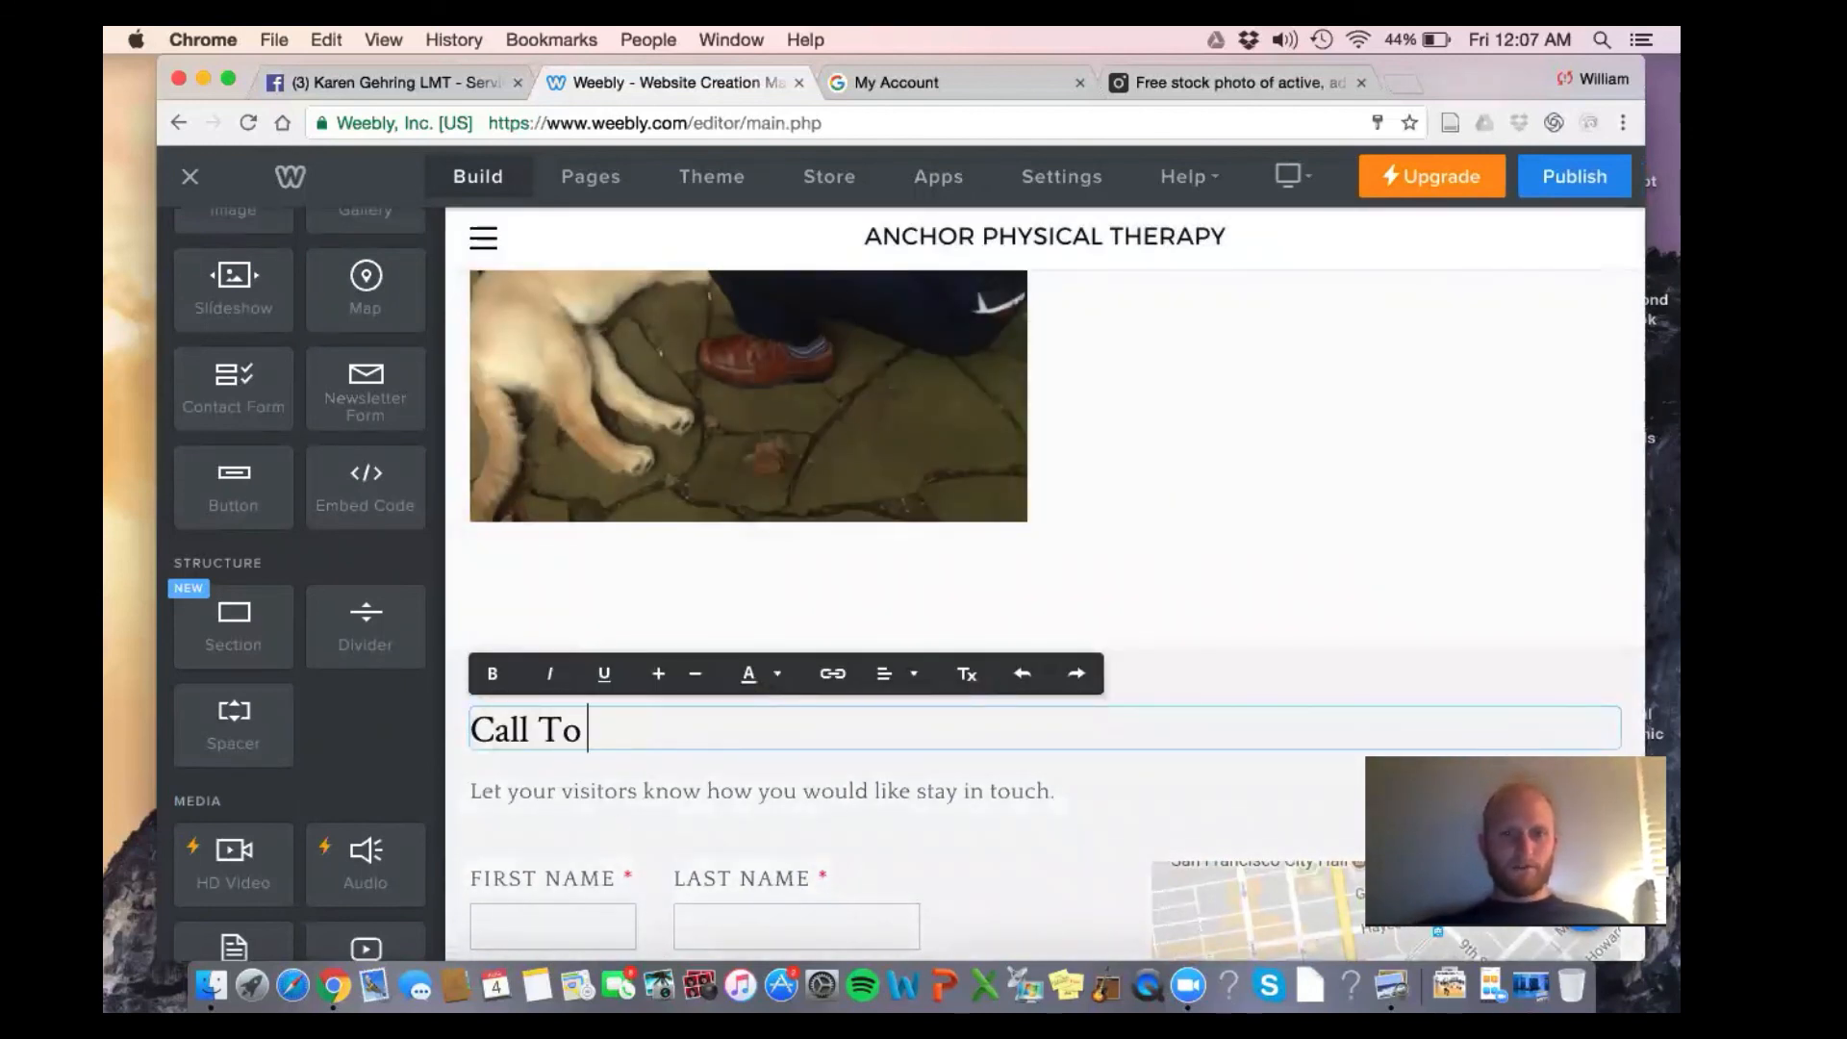
type("Book ")
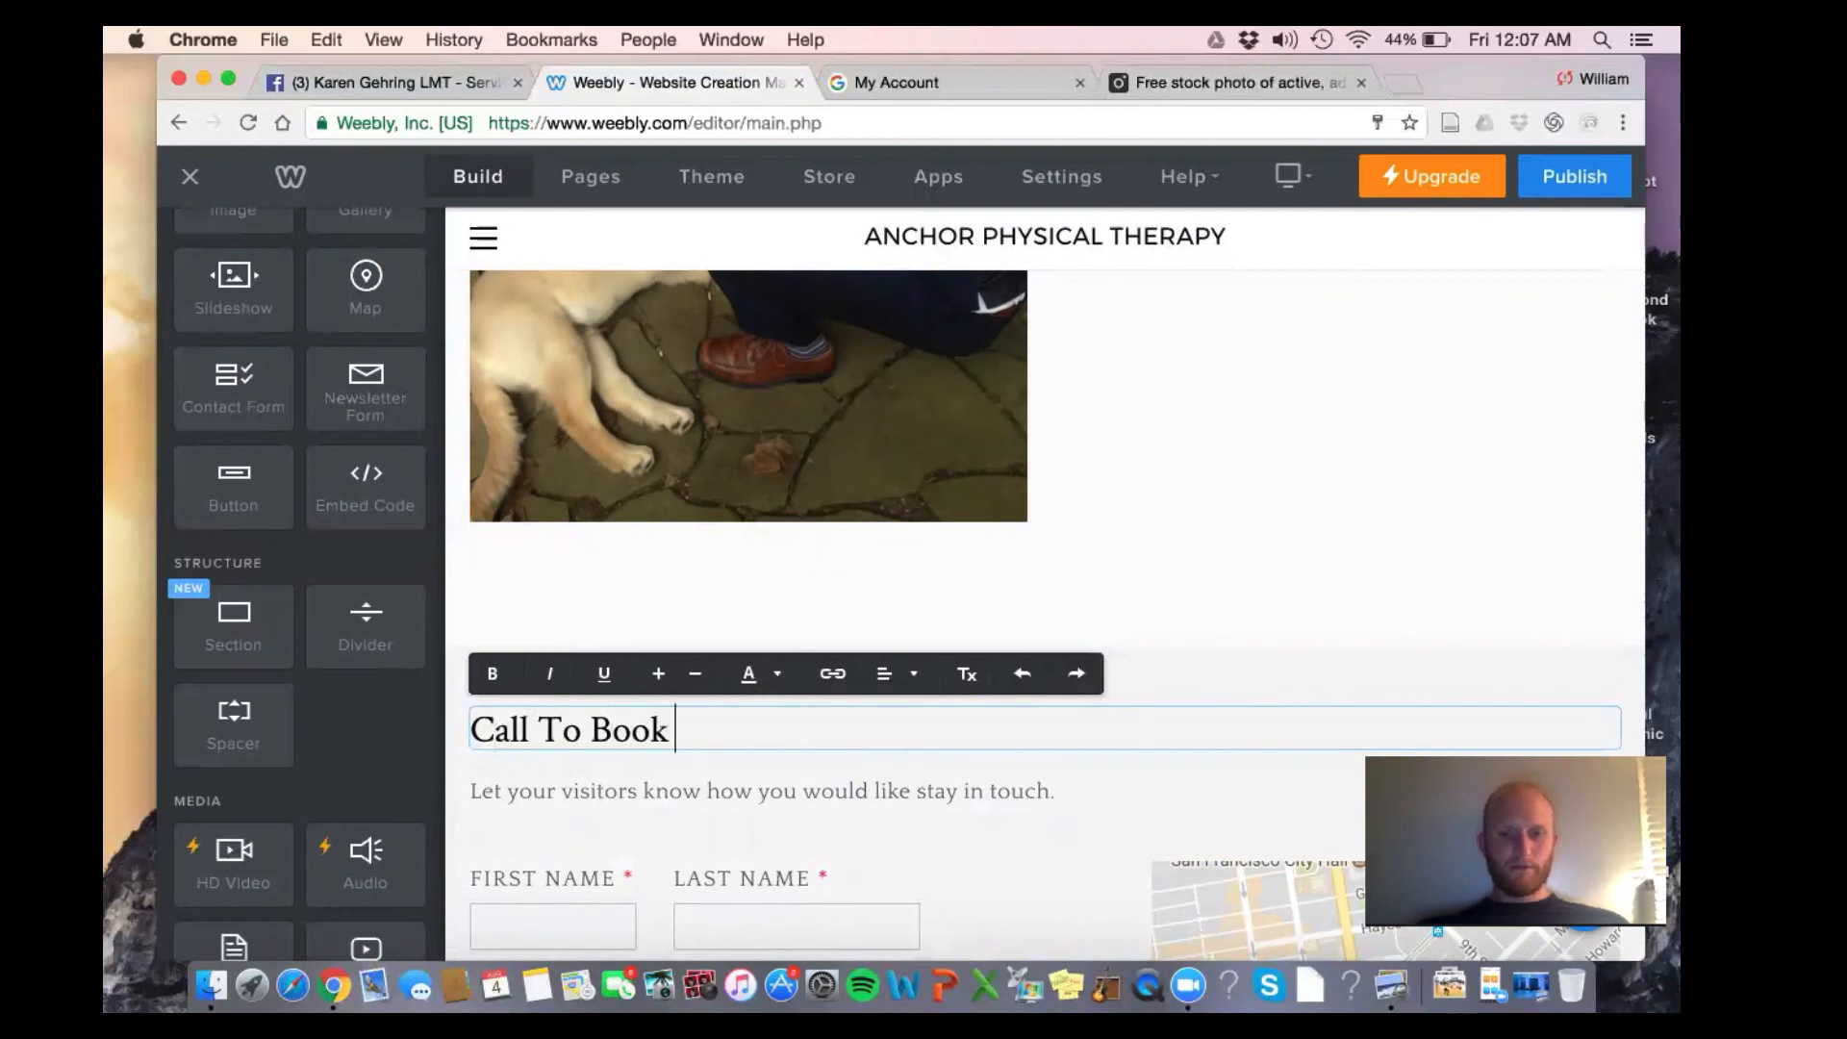
type("A Session With Nick")
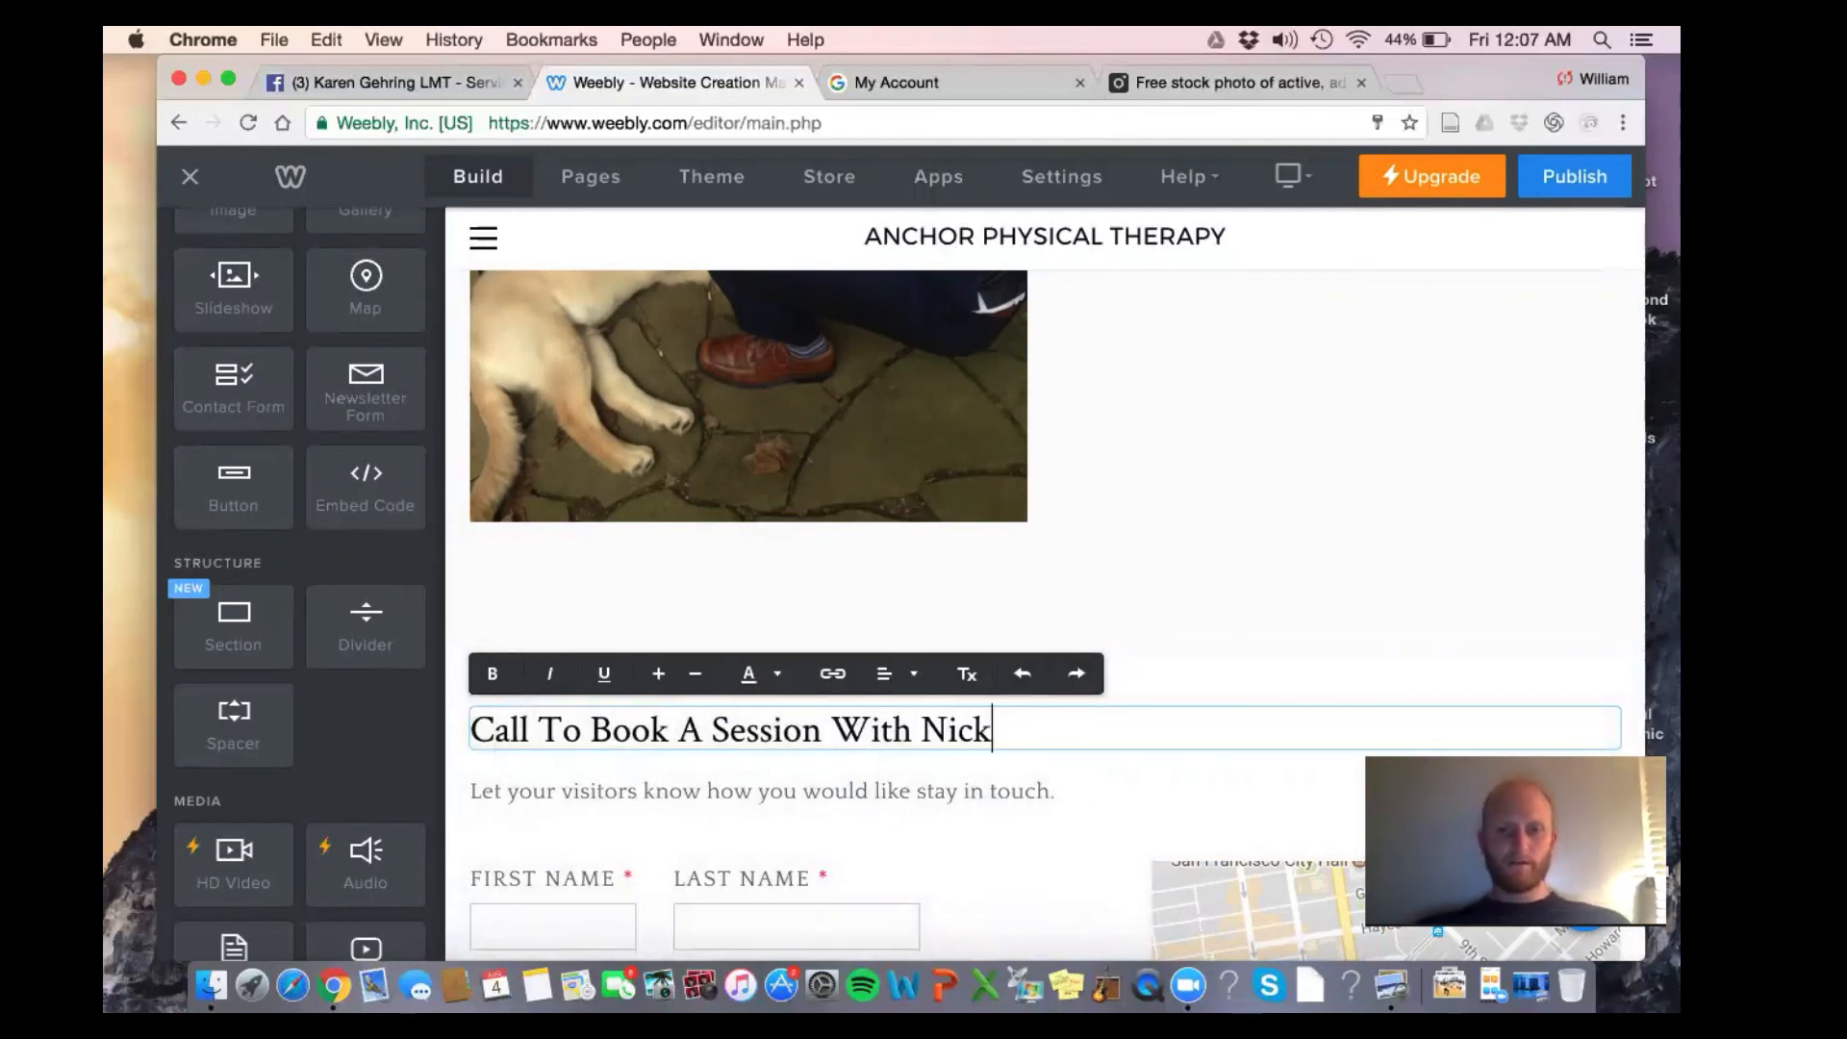
scroll(708, 573, "down", 3)
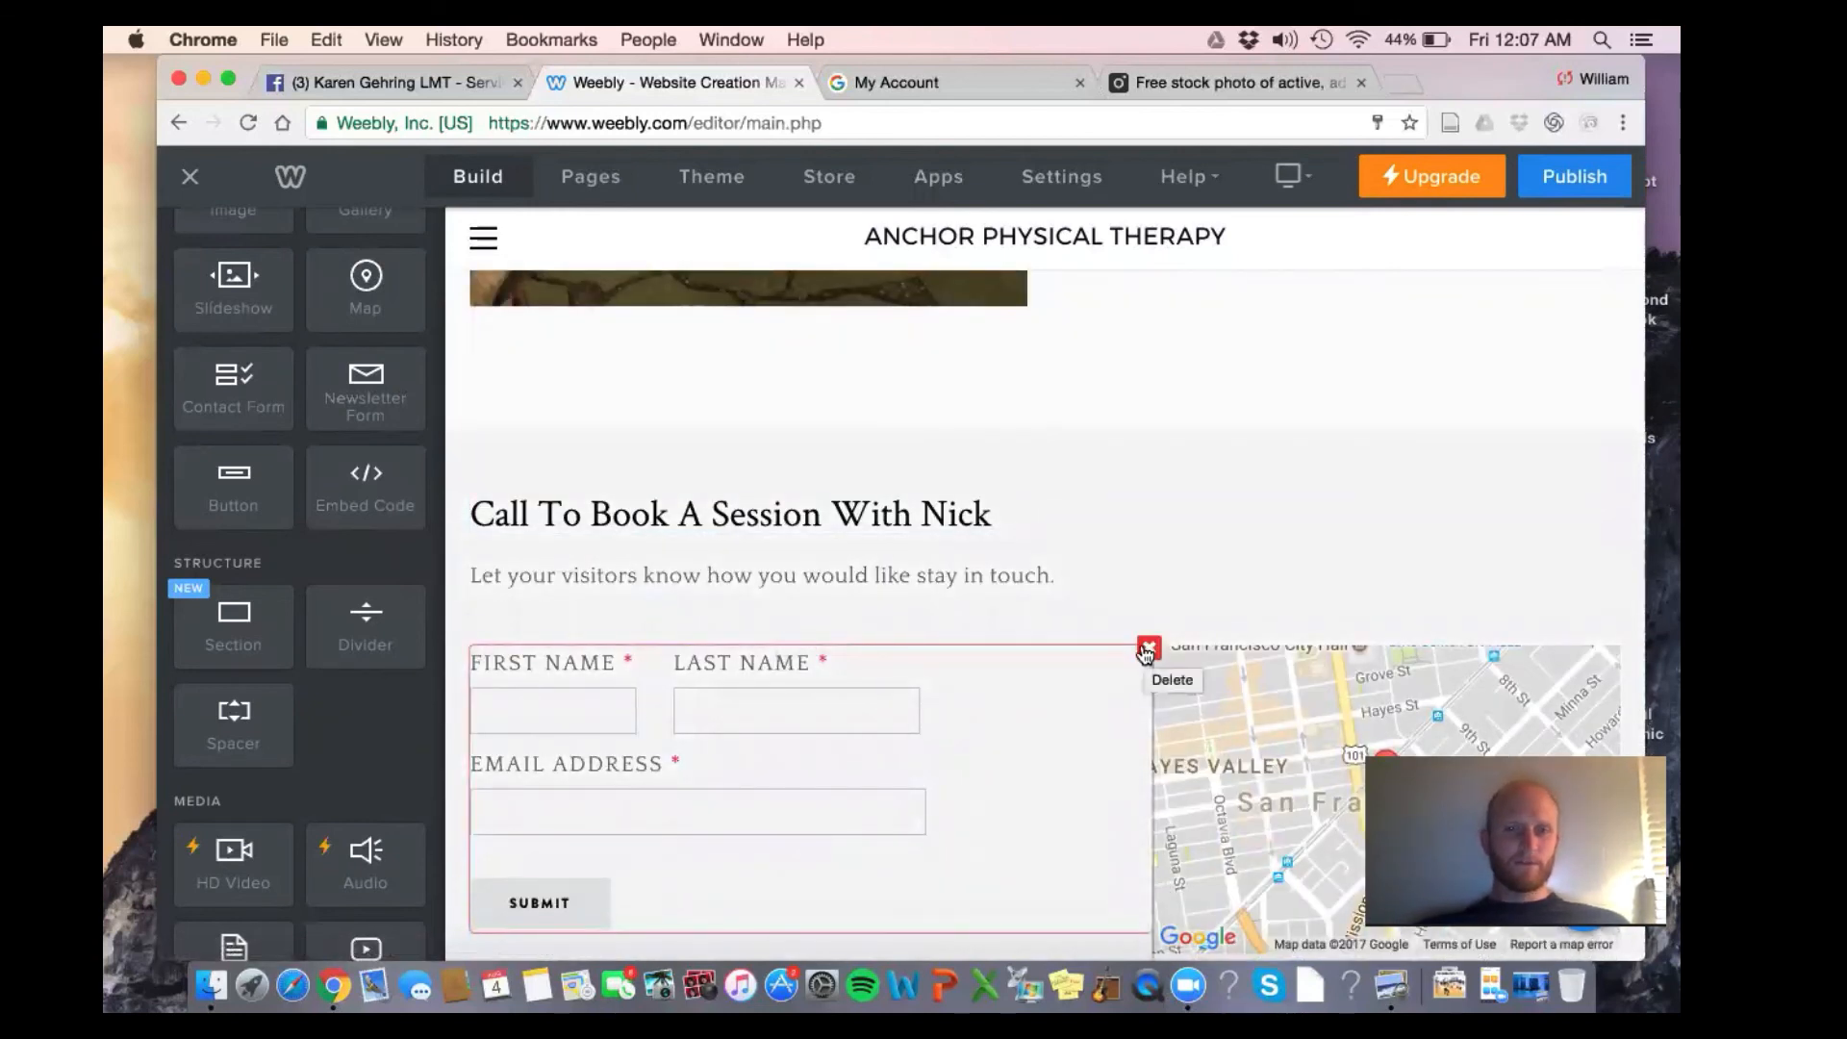
Replace the placeholder subtitle with a 'Call us at' phone line in black text
left_click(931, 577)
triple_click(933, 577)
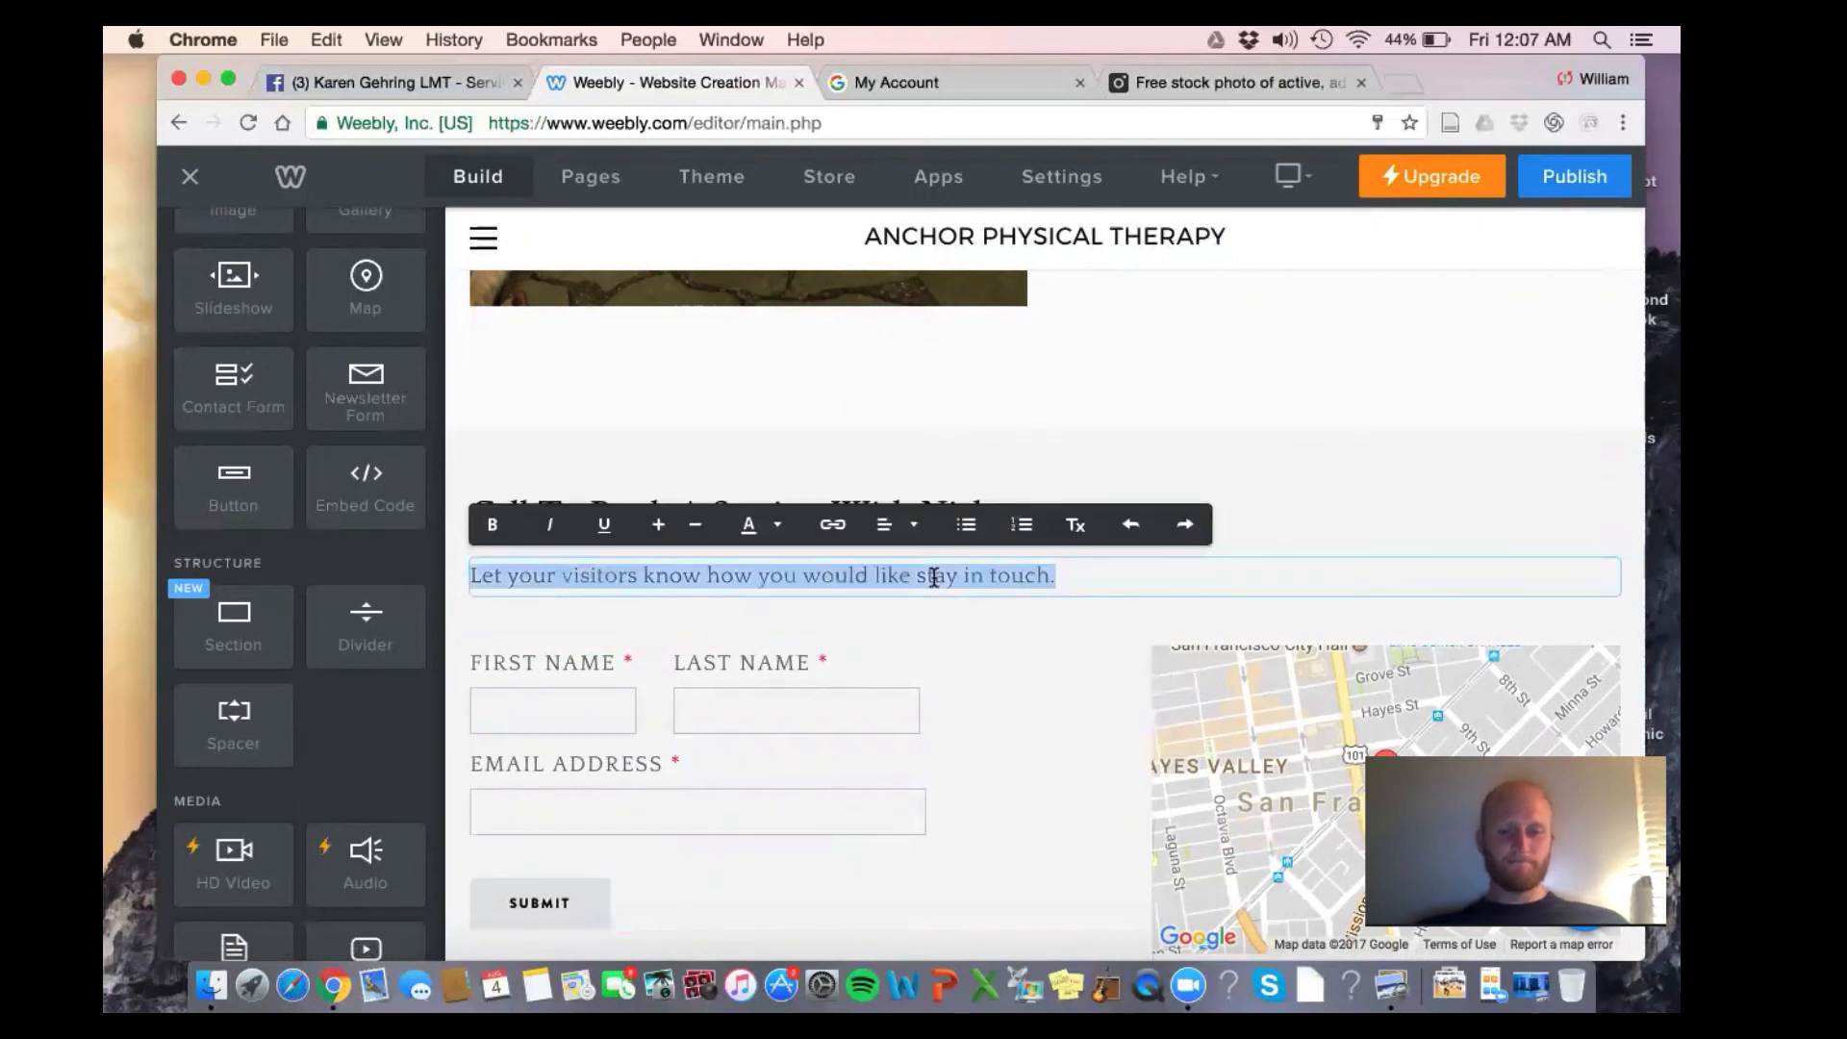
type("E")
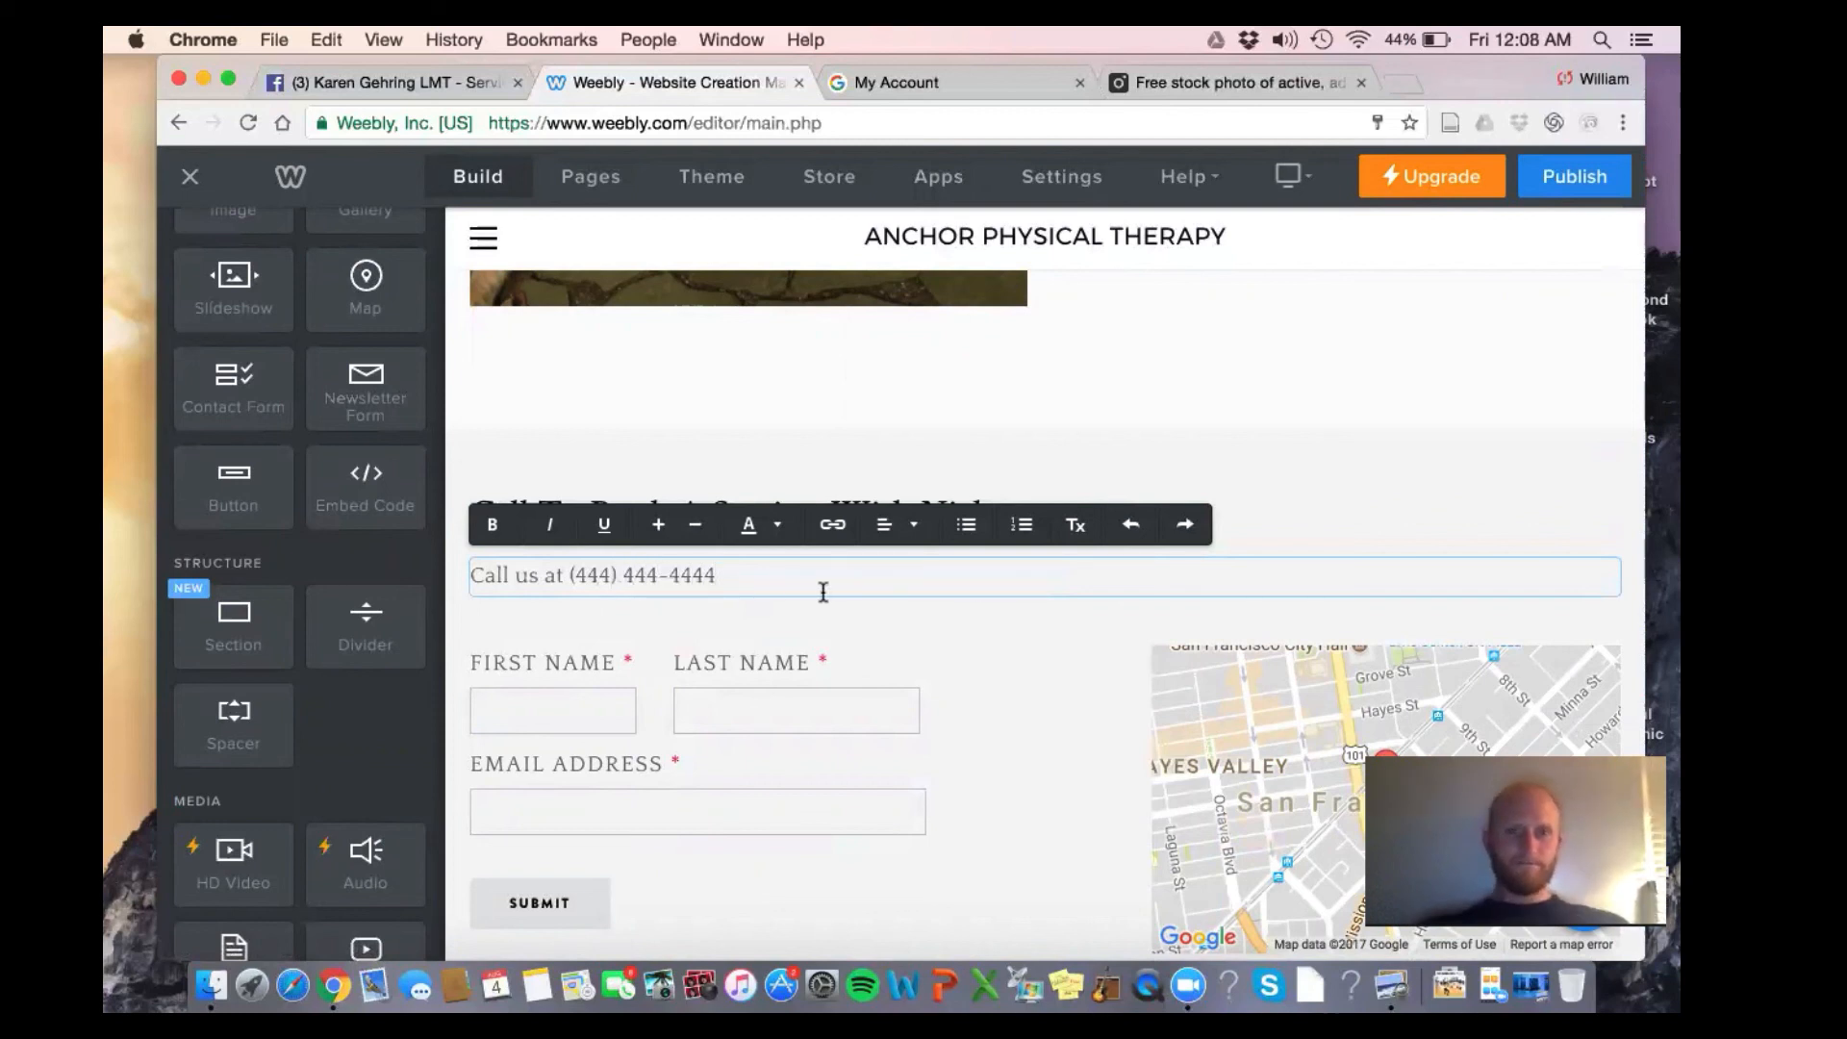
left_click_drag(786, 584, 458, 575)
left_click(777, 525)
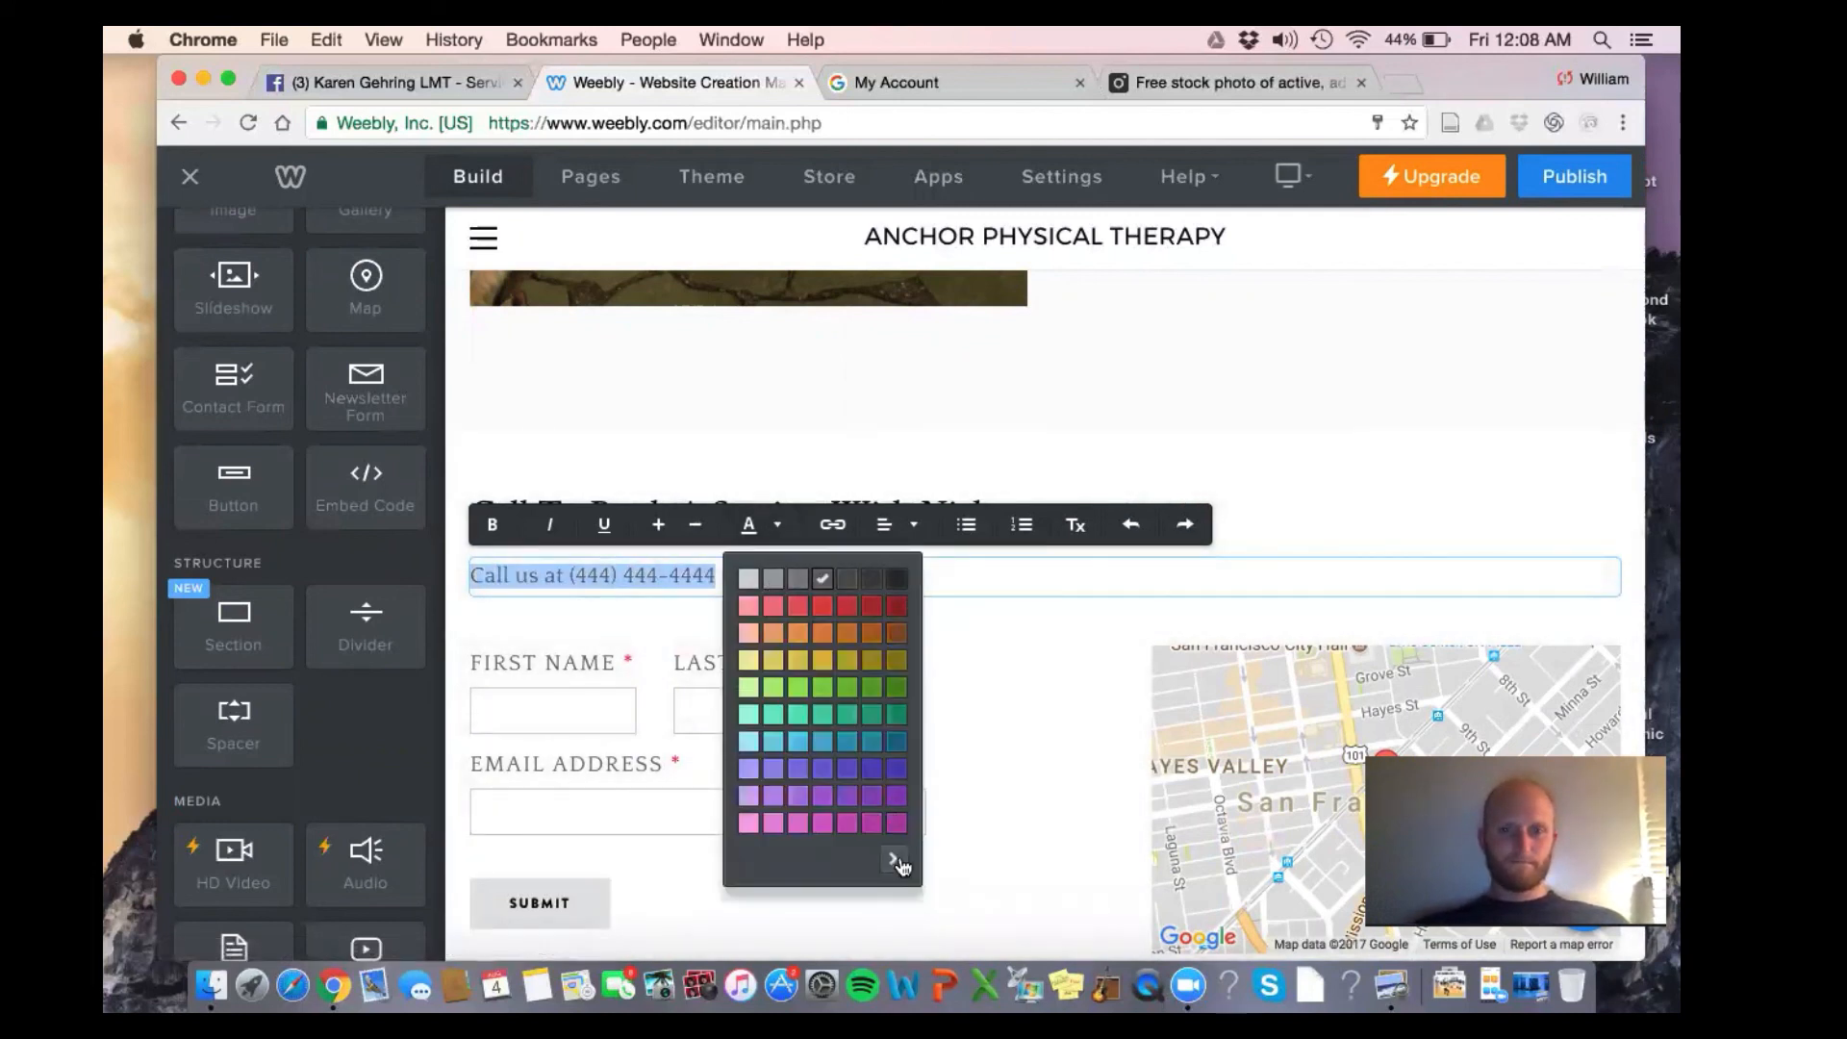
left_click(894, 858)
left_click_drag(926, 731, 926, 825)
left_click(625, 646)
Colour just the phone number in the call line red
left_click(731, 577)
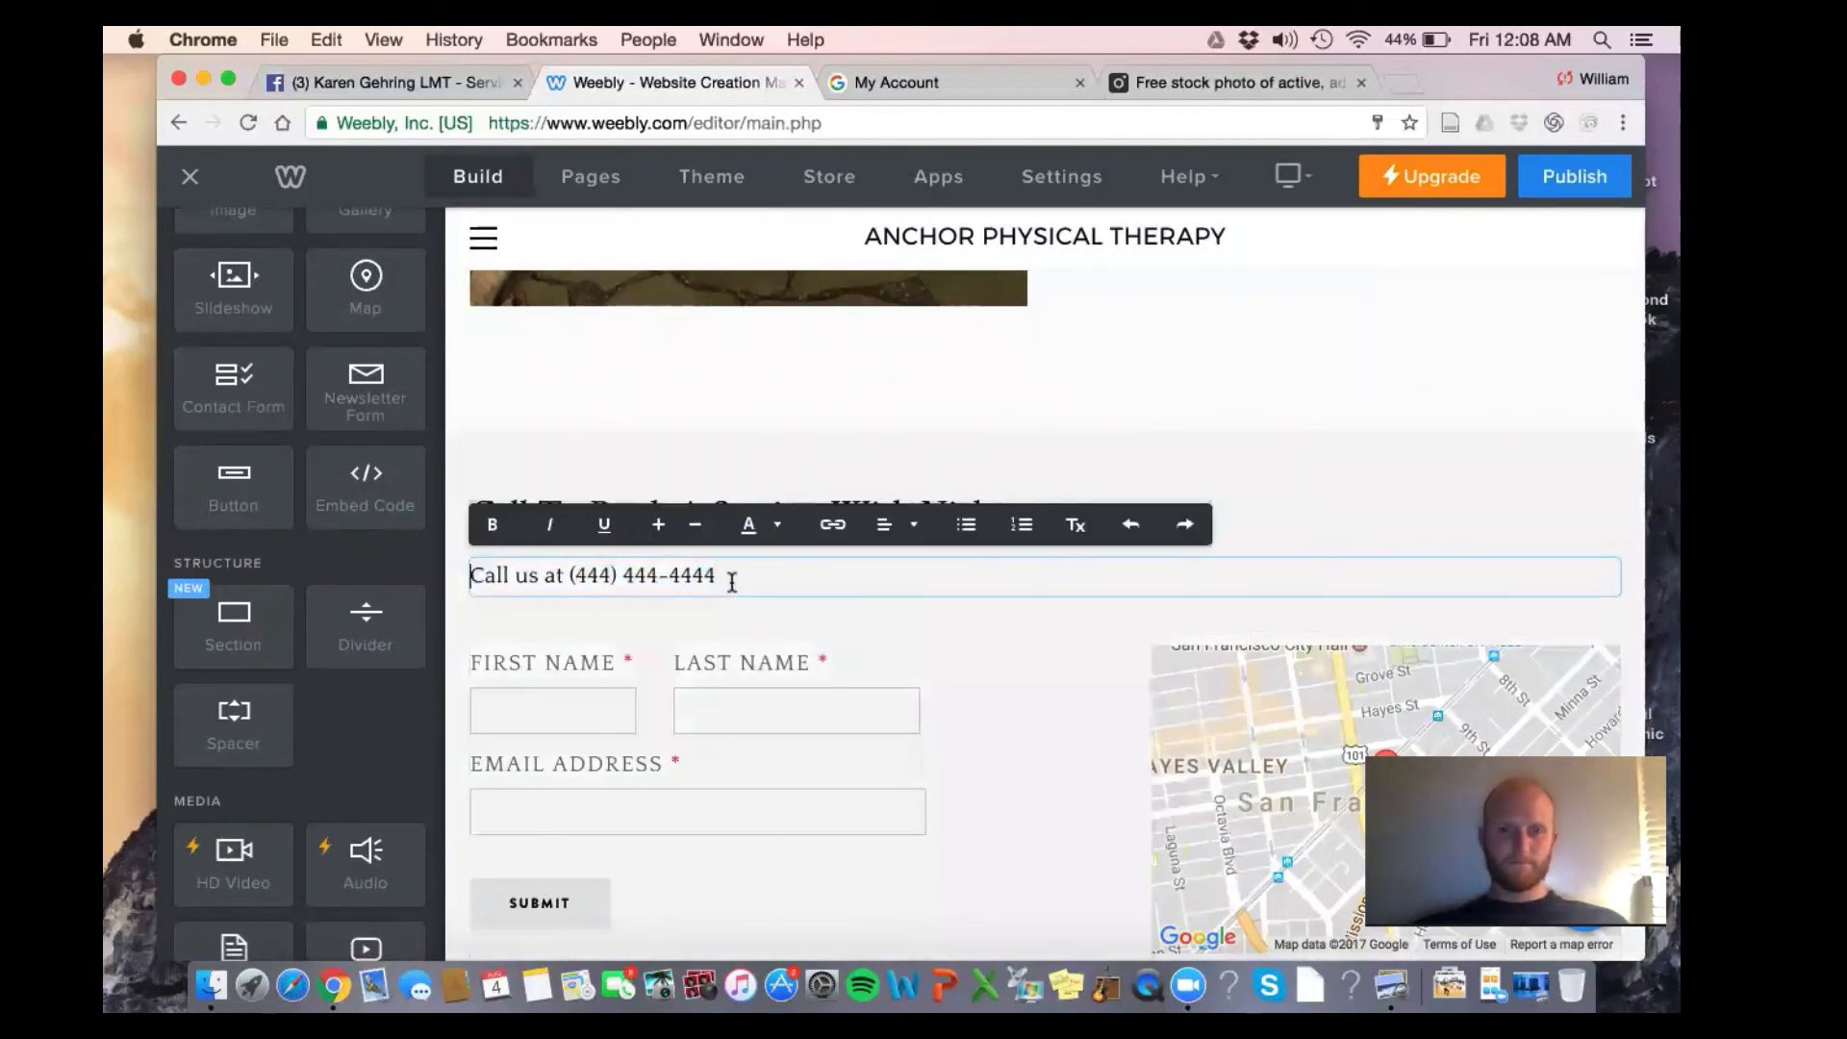
left_click_drag(729, 577, 579, 585)
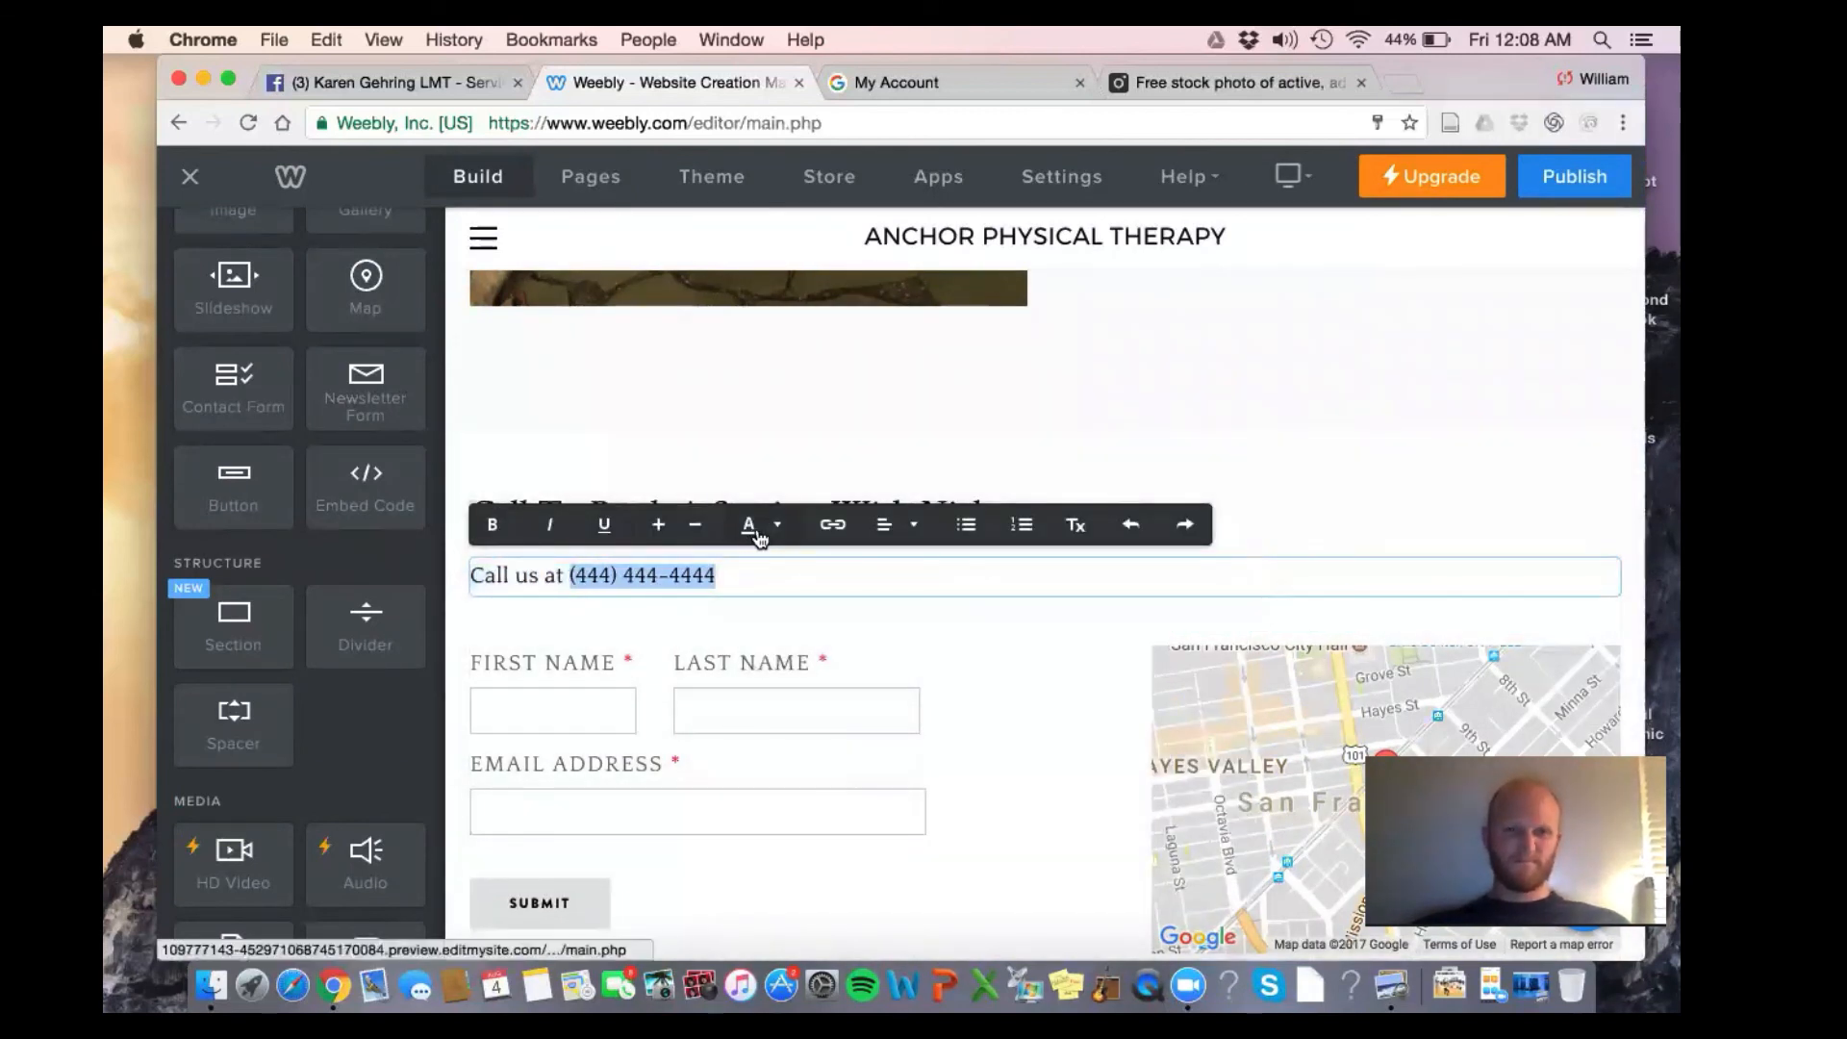
left_click(756, 532)
left_click(873, 608)
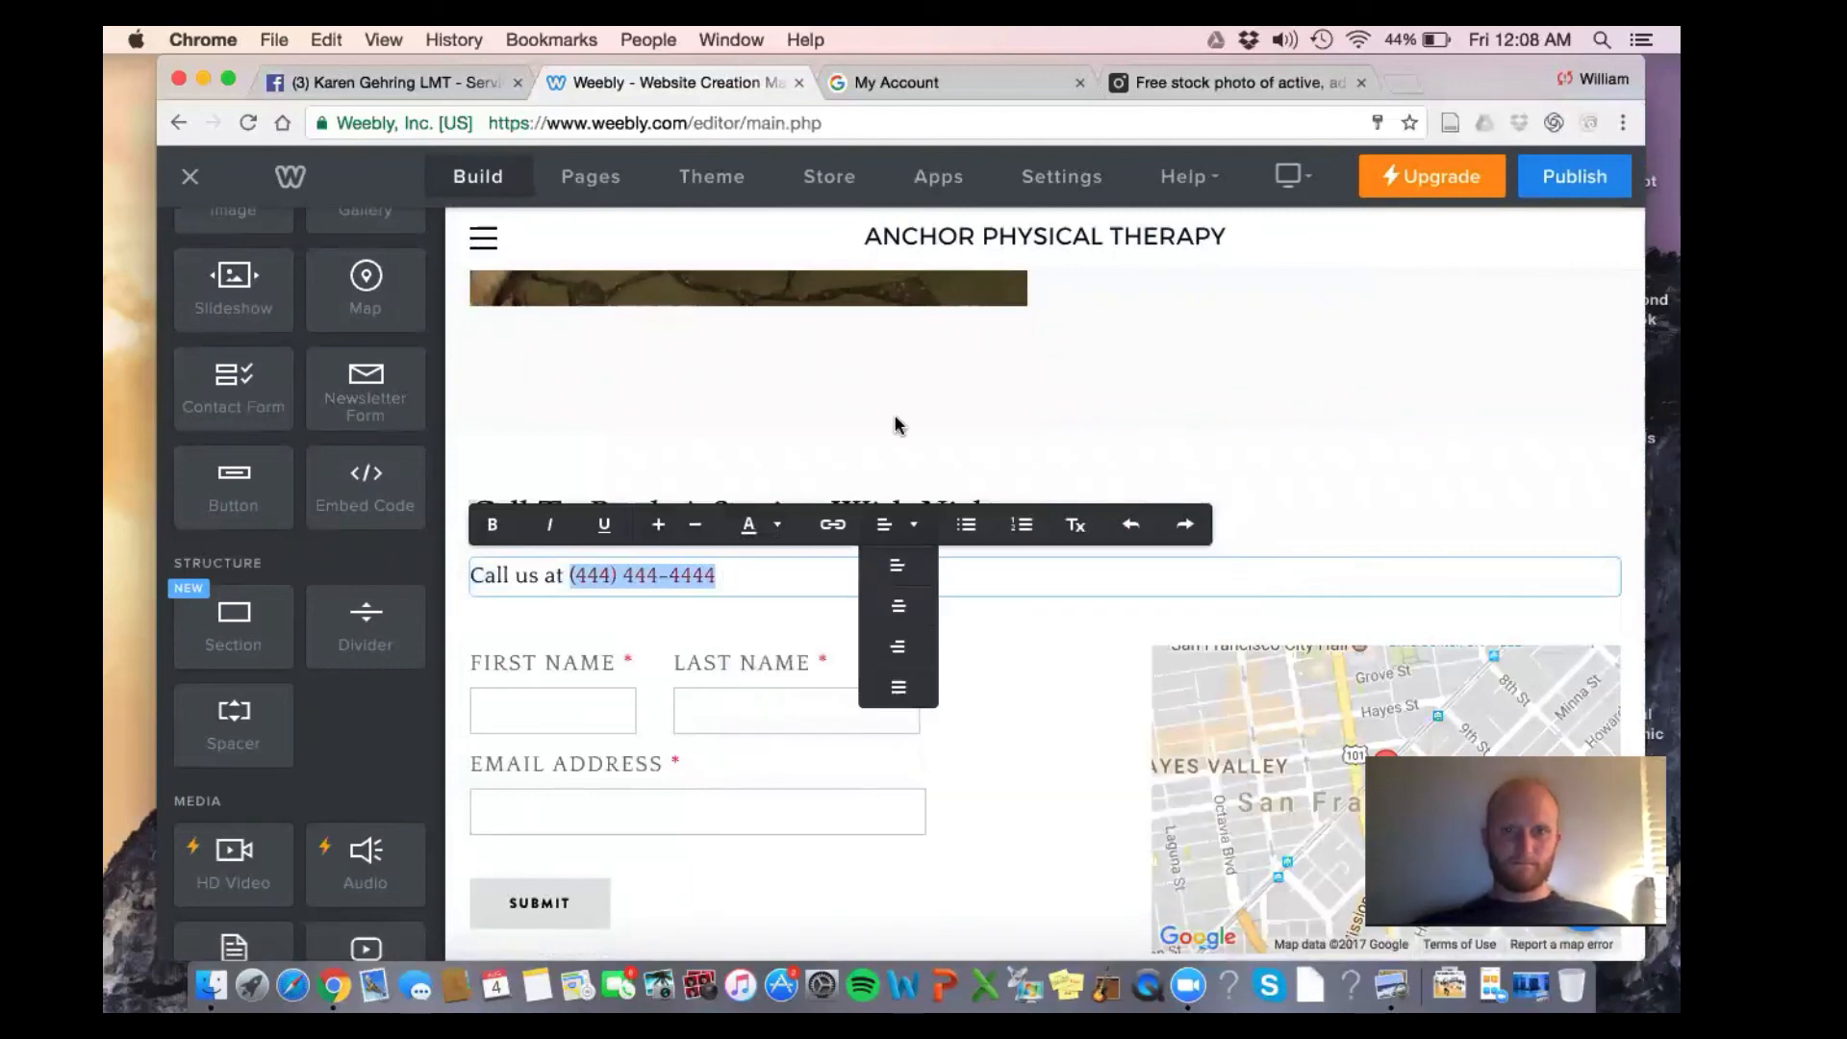
left_click(777, 528)
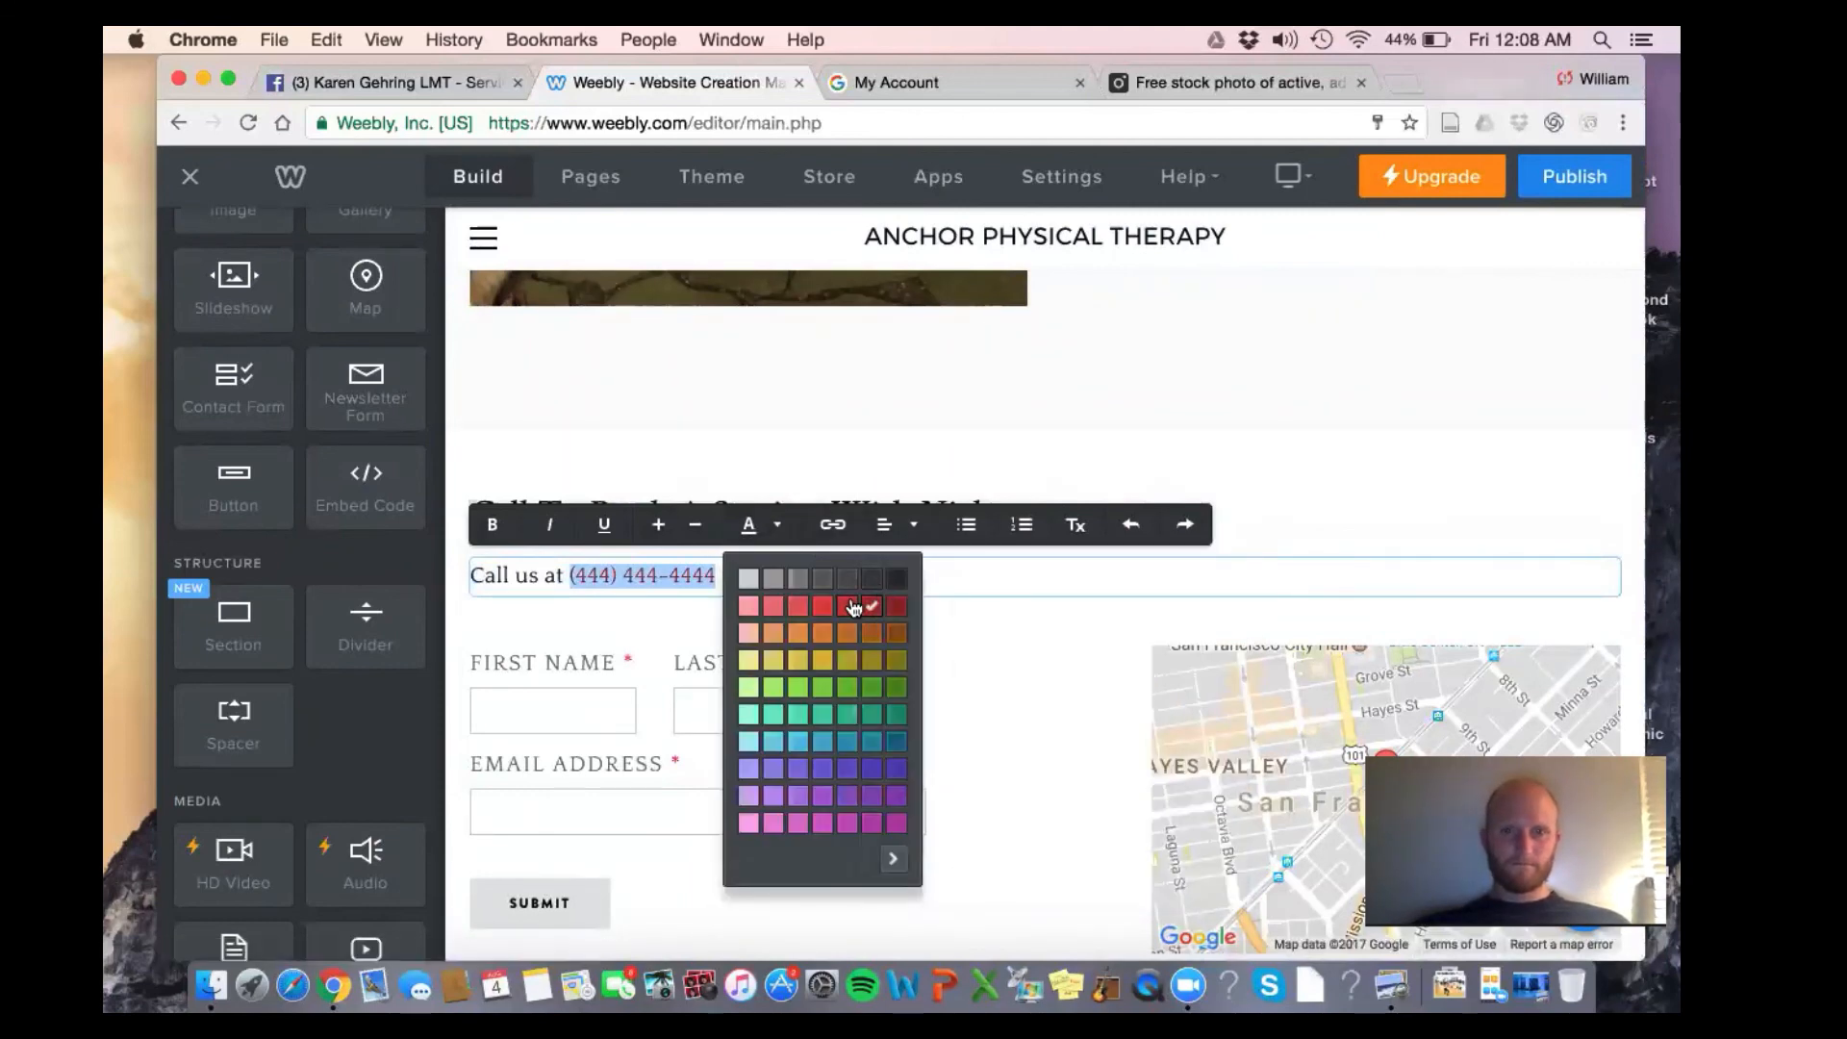
left_click(857, 602)
left_click(871, 475)
scroll(872, 475, "down", 2)
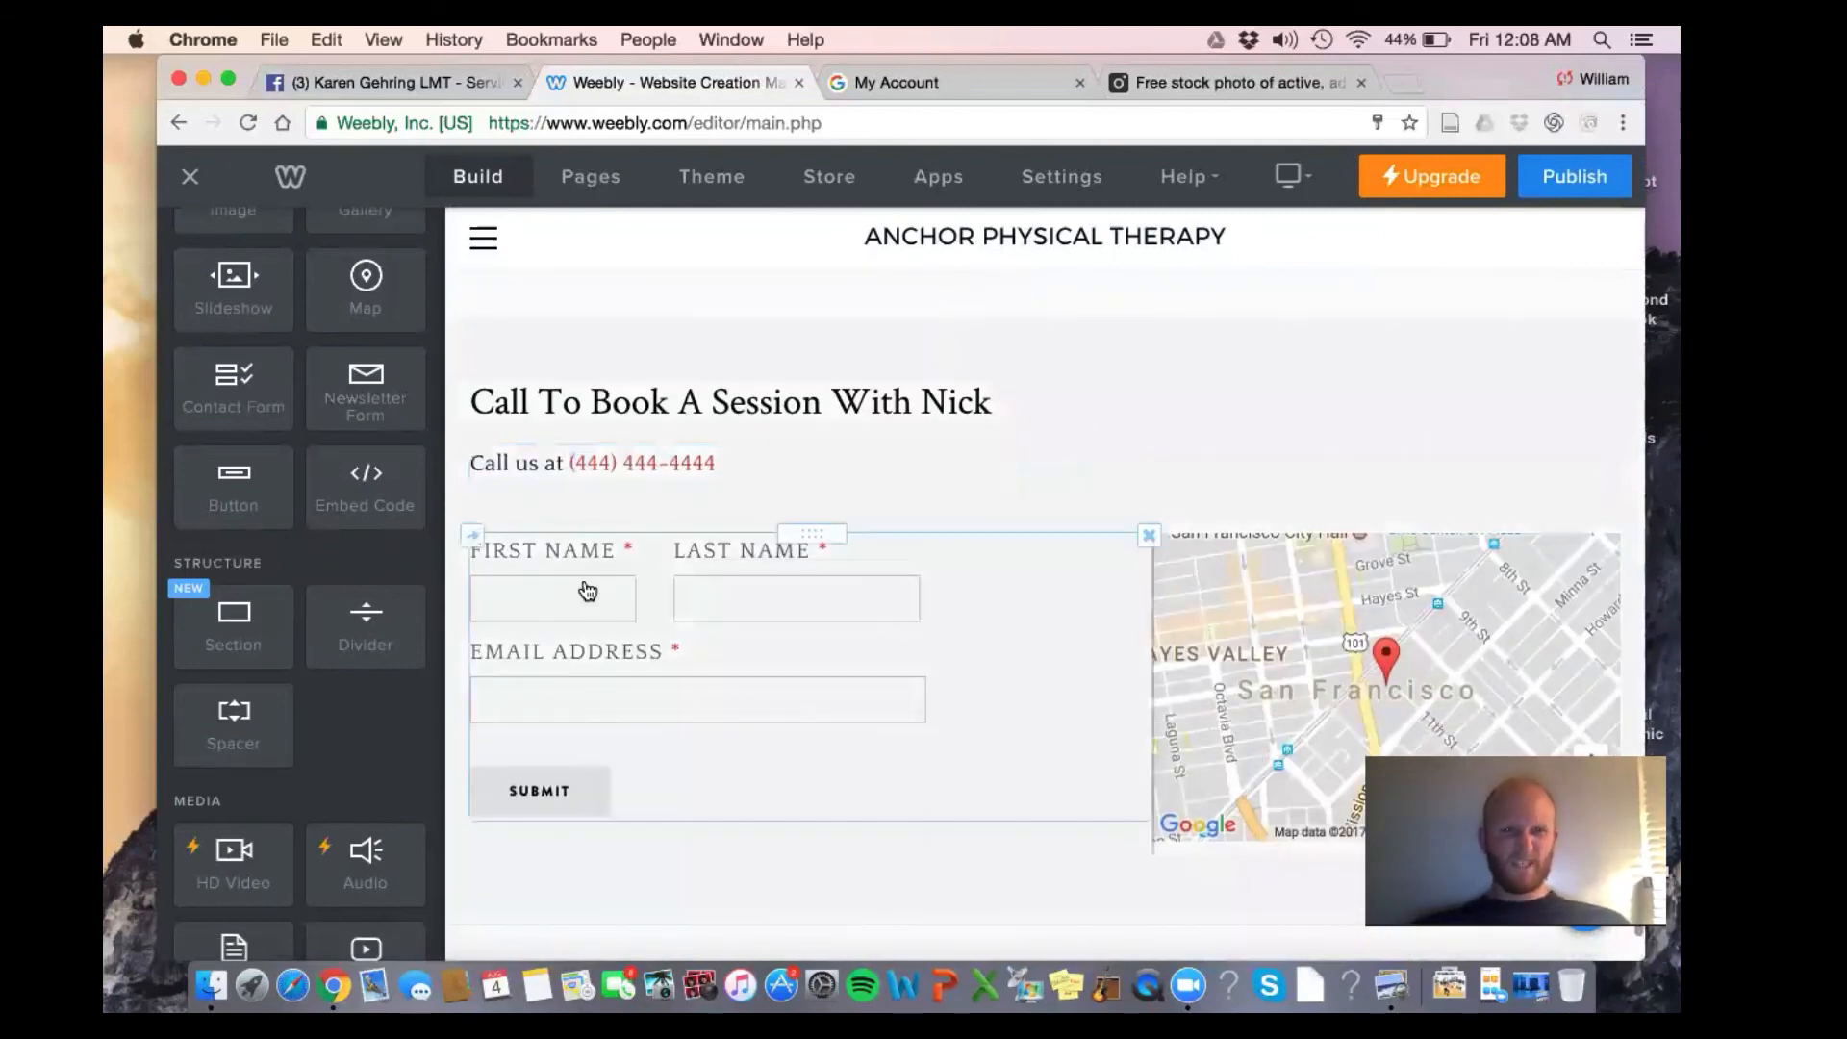
left_click(737, 466)
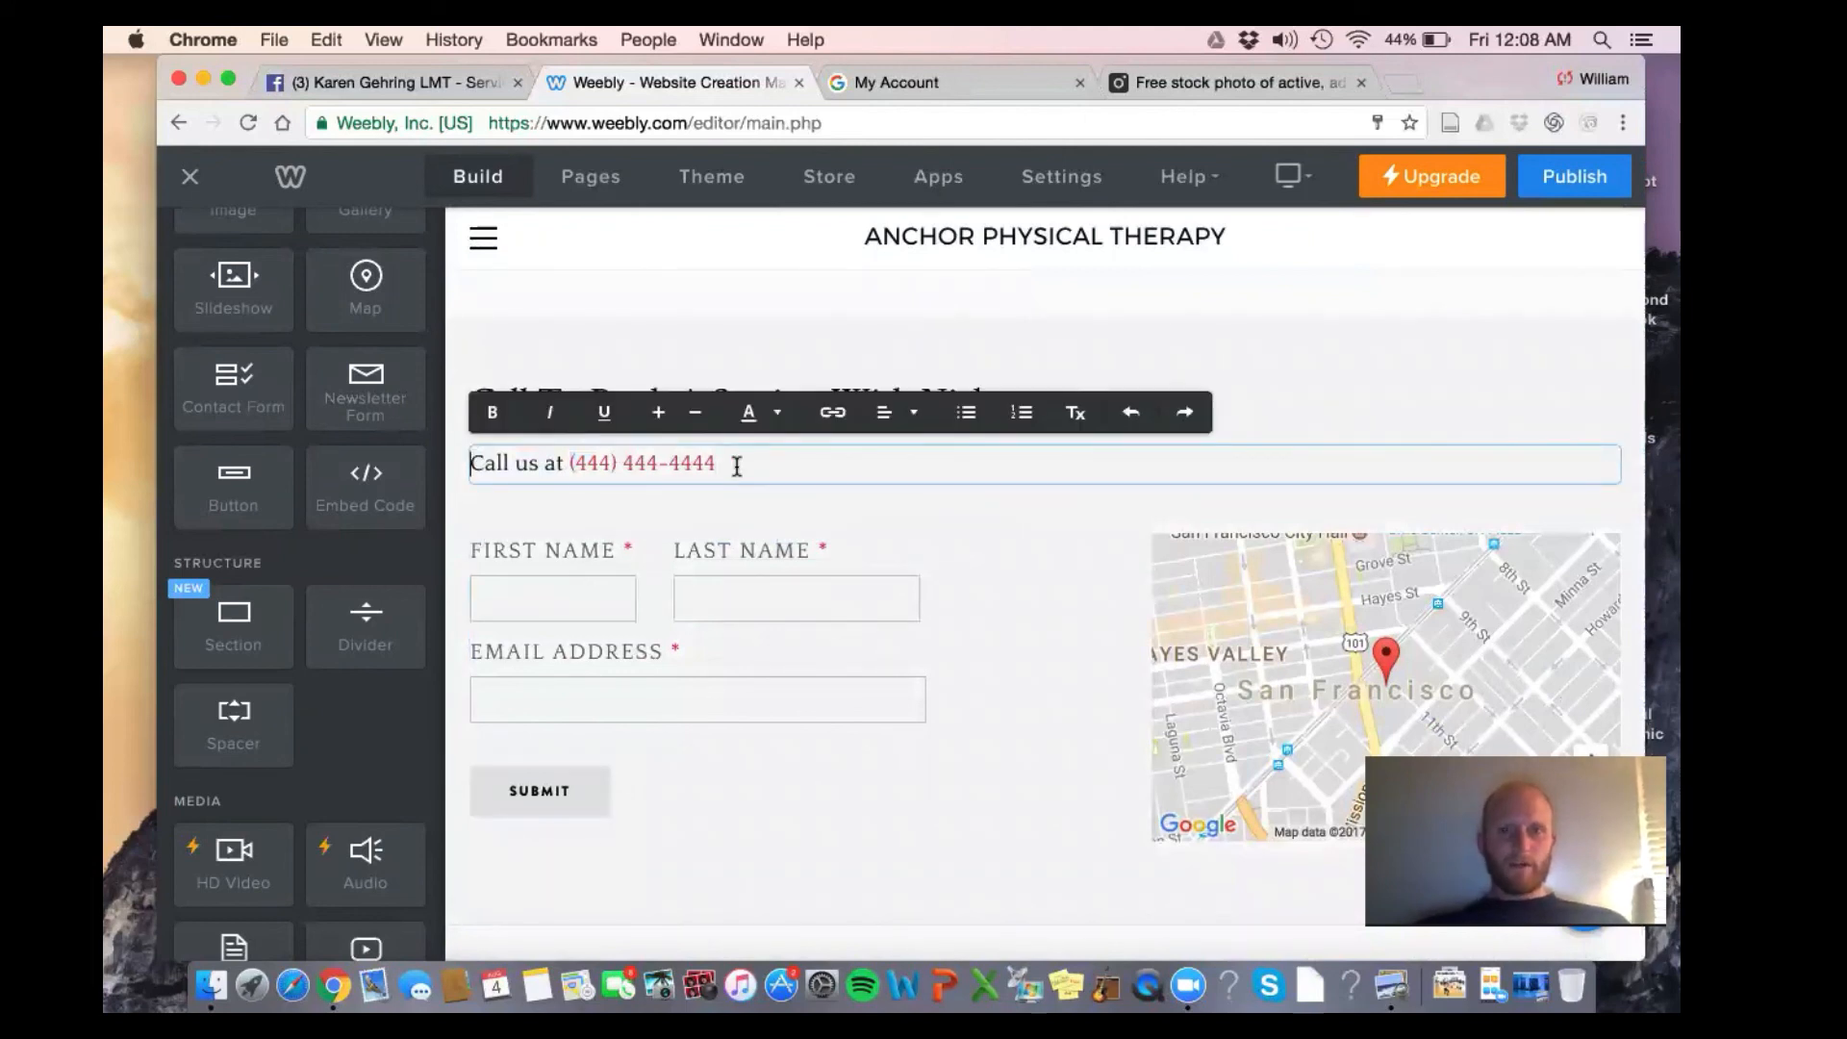
Add a dark grey line: 'Or email us through the contact form below and we will reach out to you within 24 hours.'
key("Return")
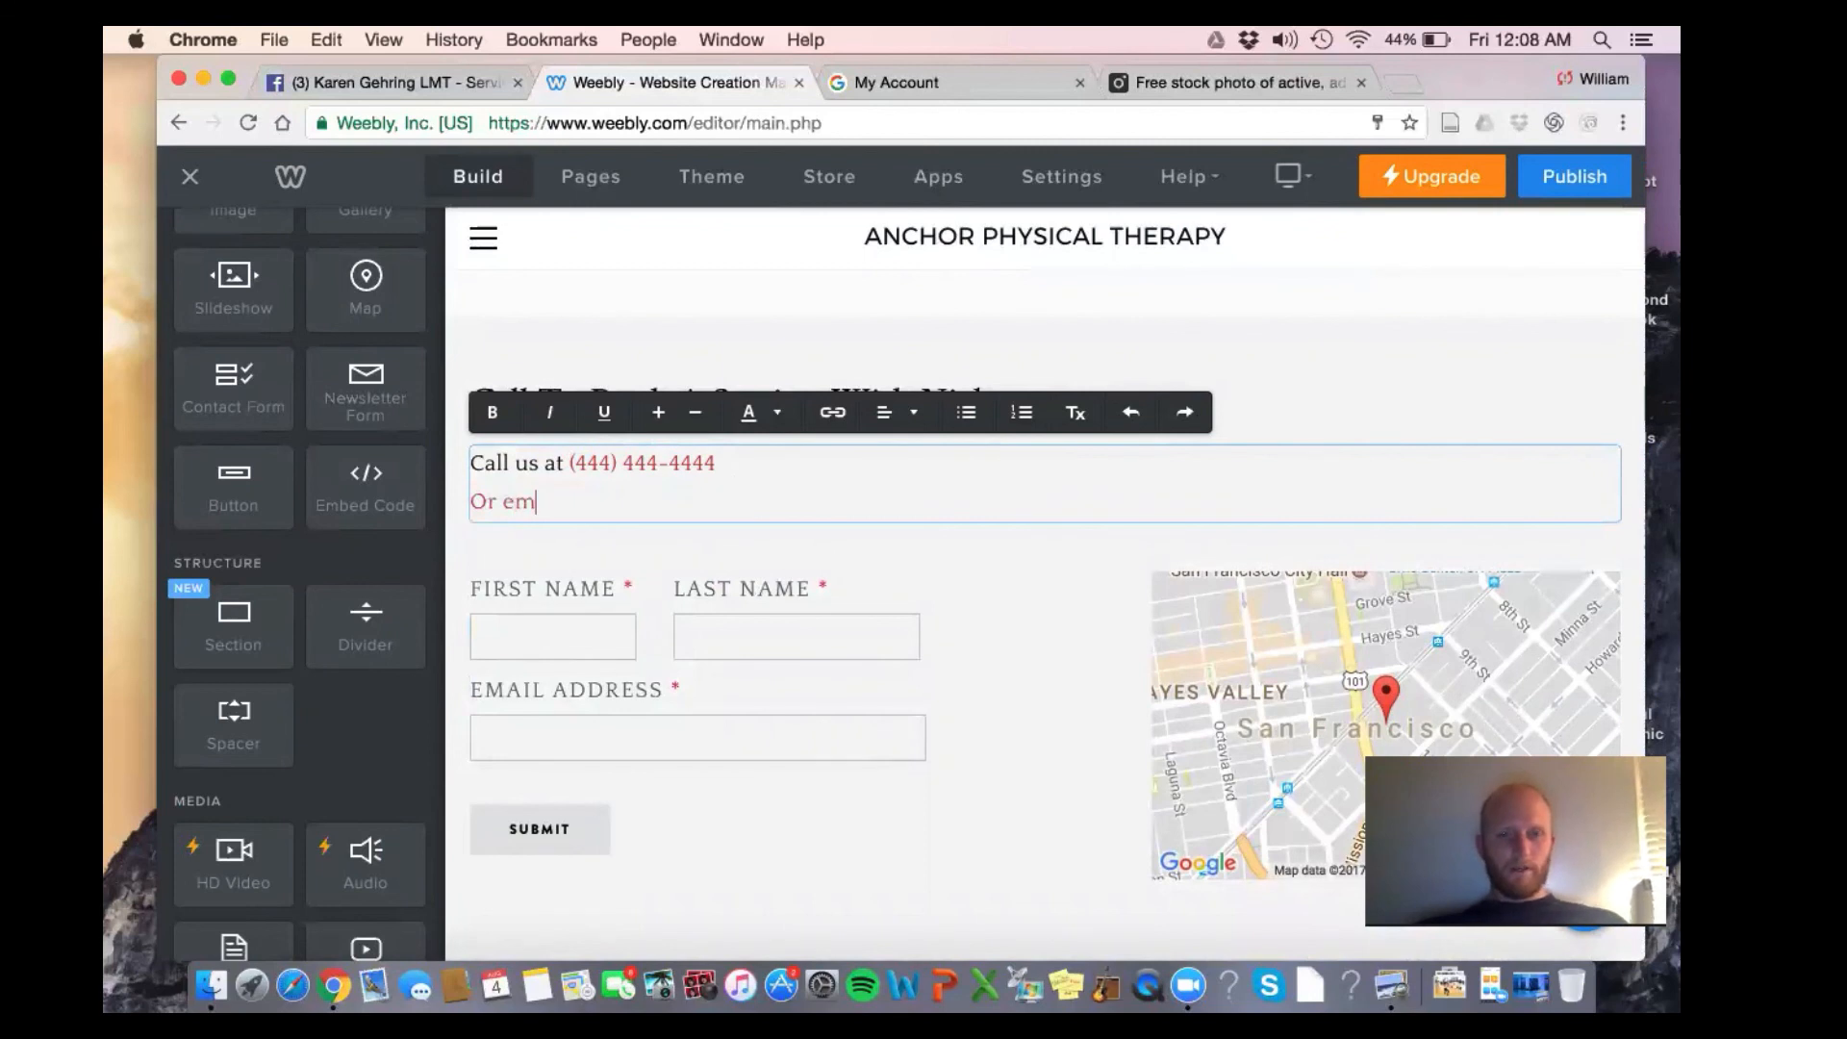
type("Or email us")
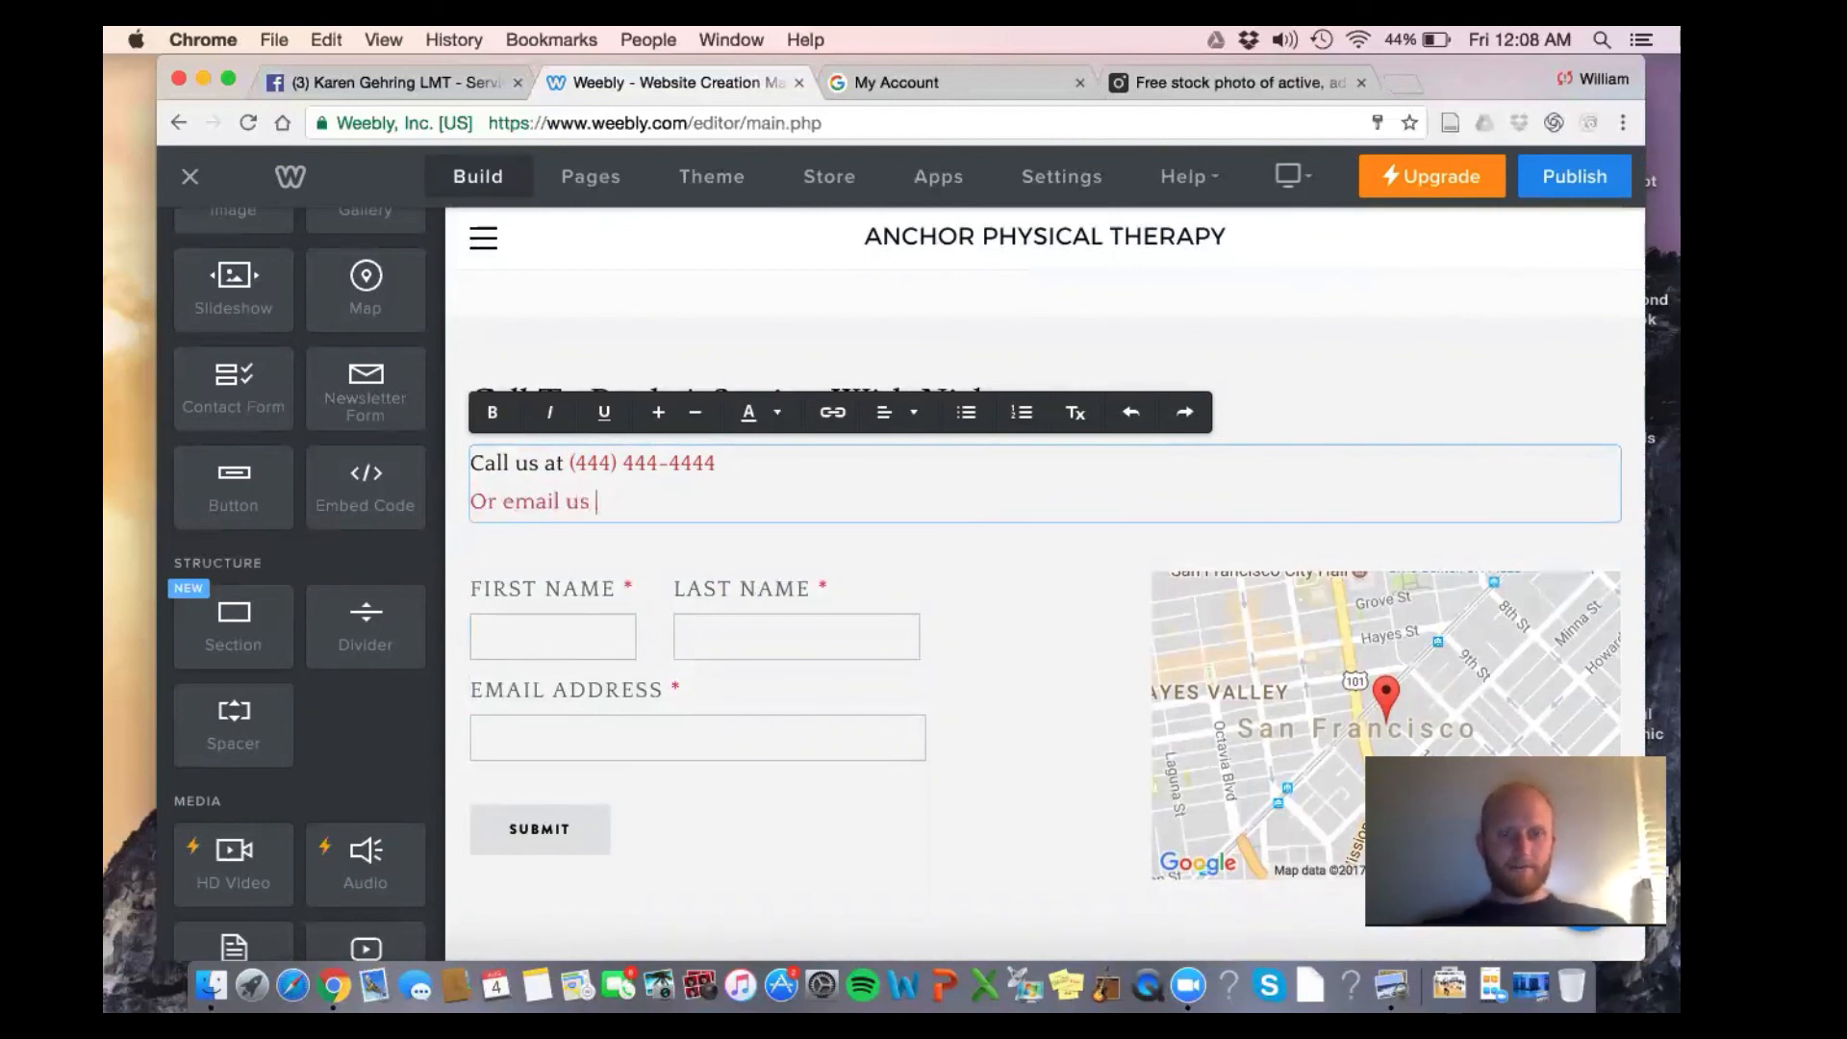
type(" through ")
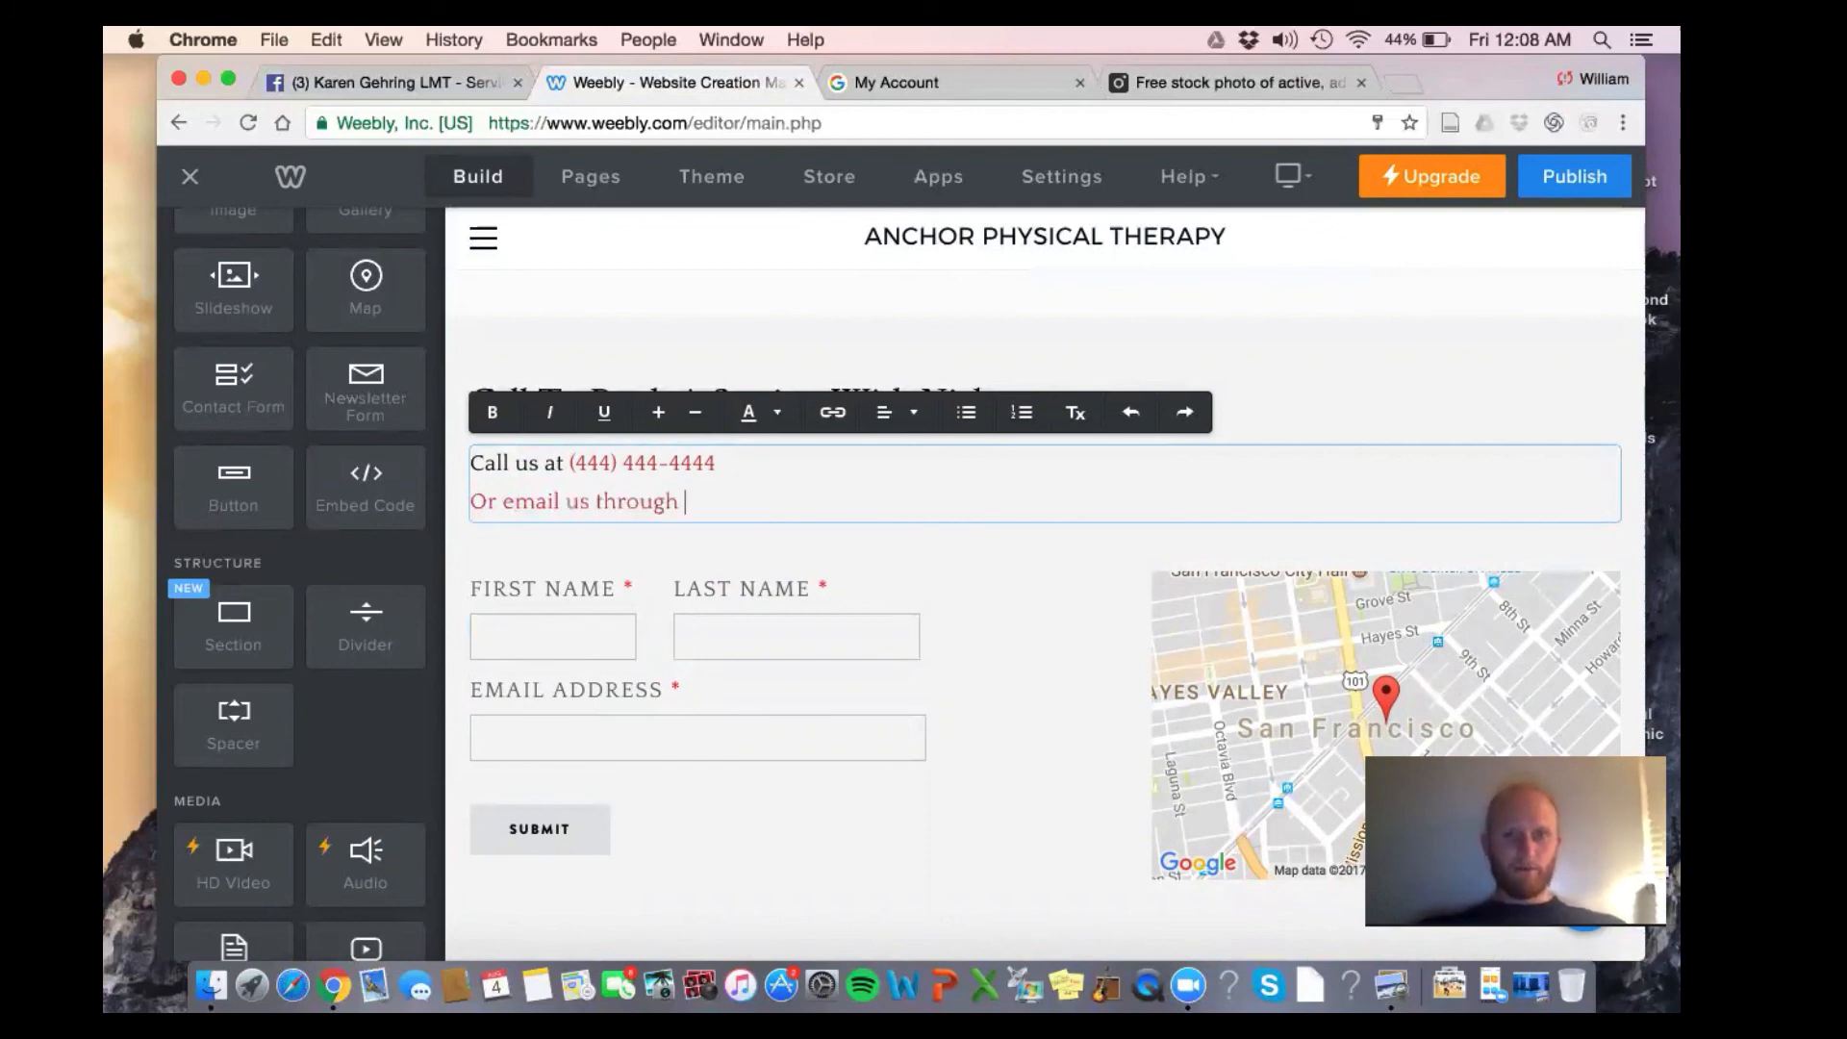
type("the contact fo")
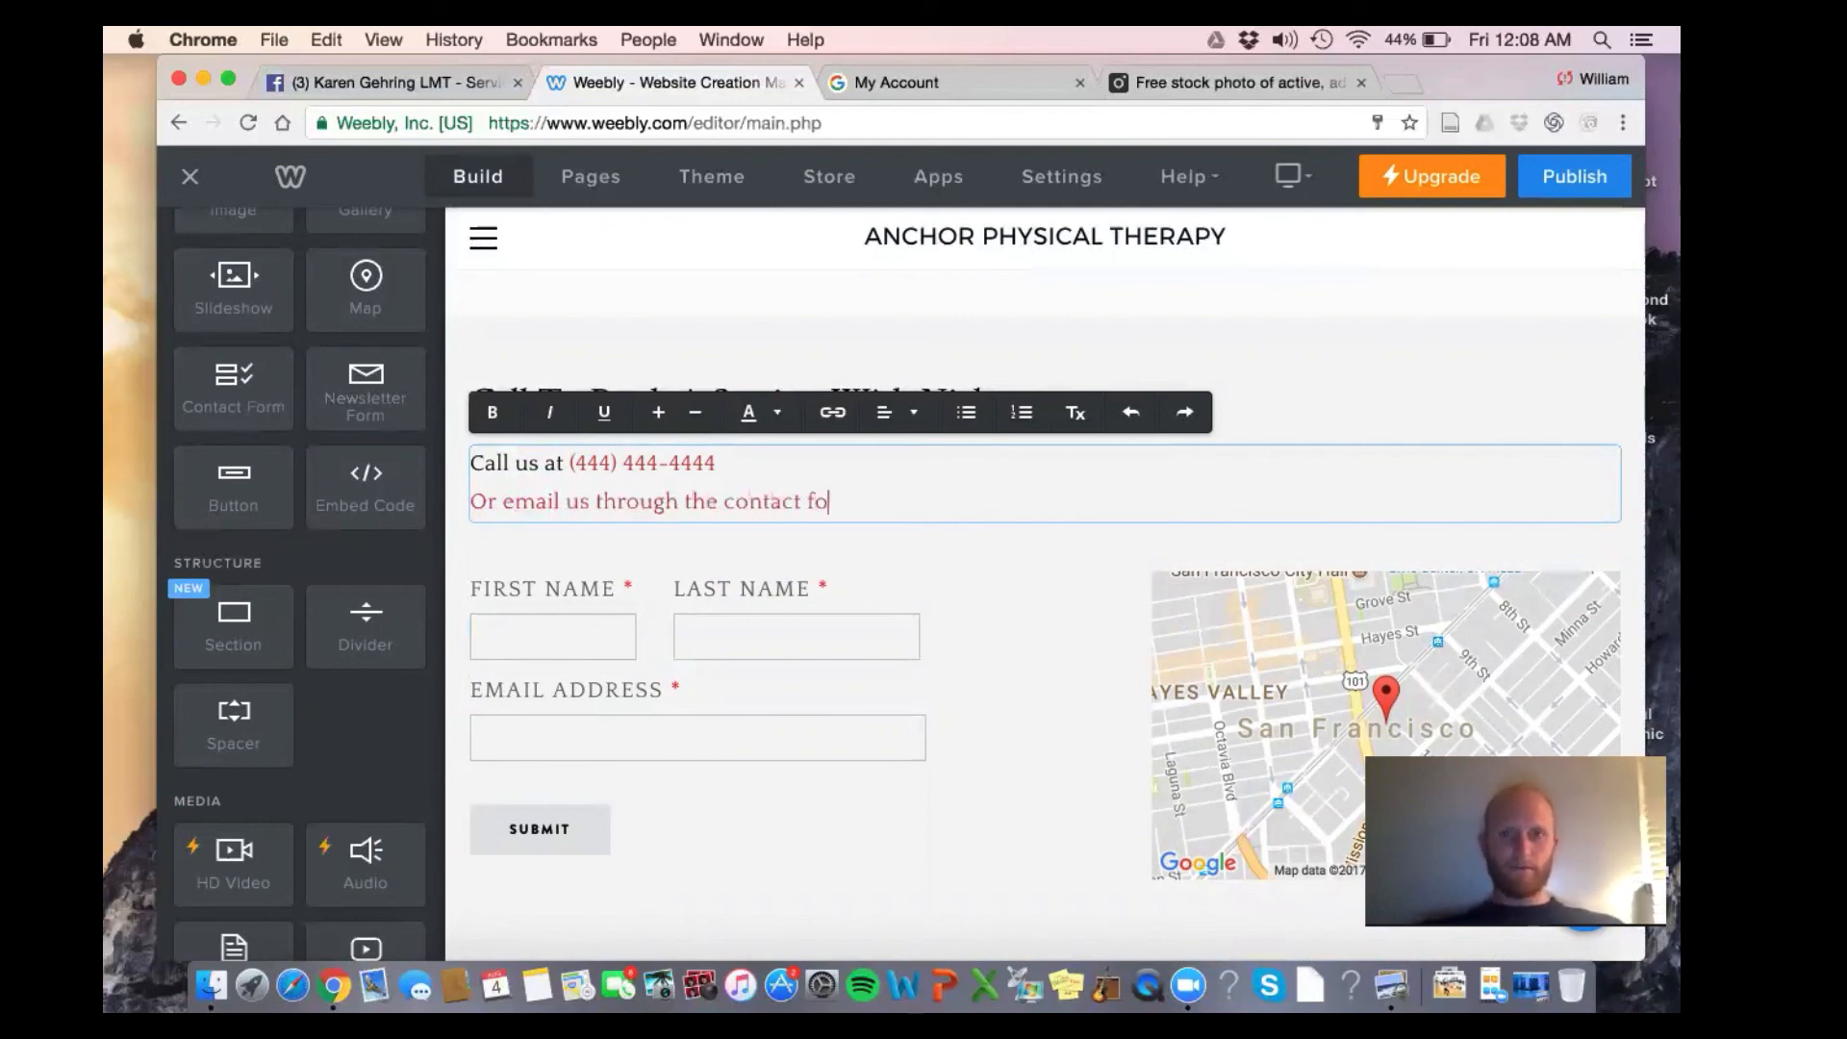
type("rm below and we will rea")
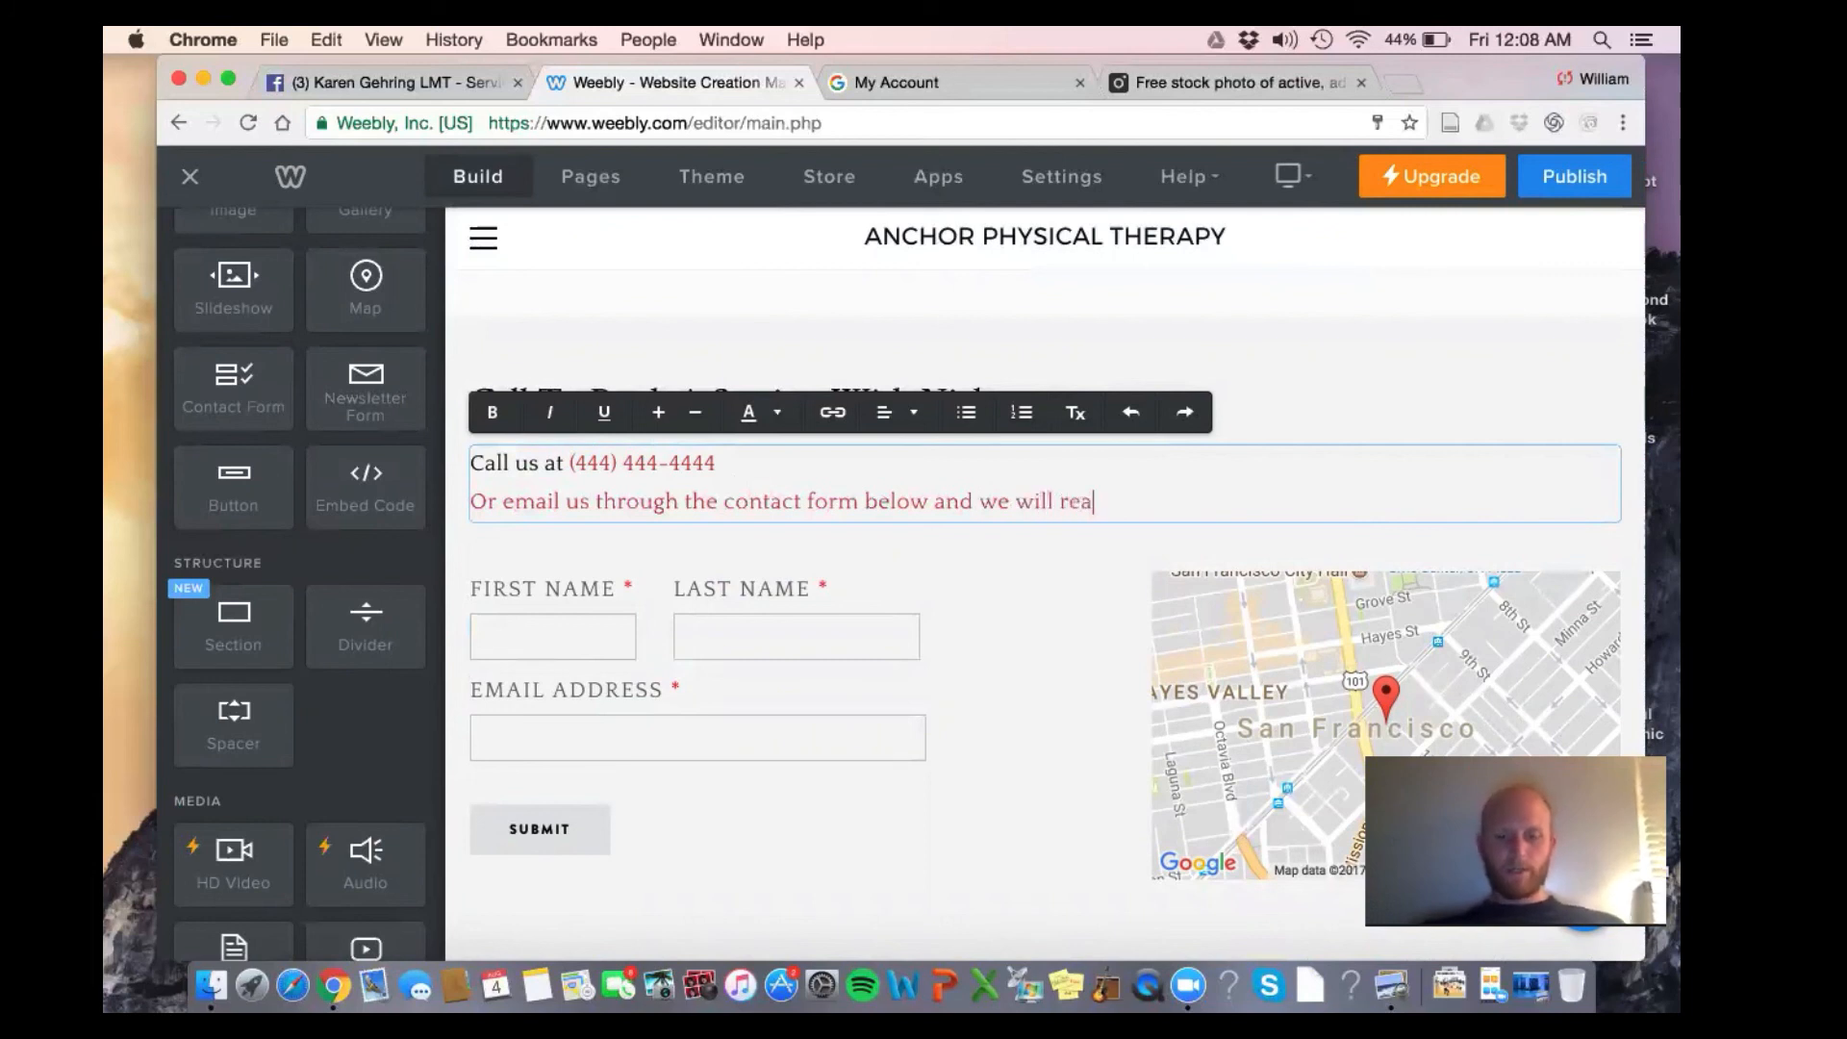
type("ch out to you w")
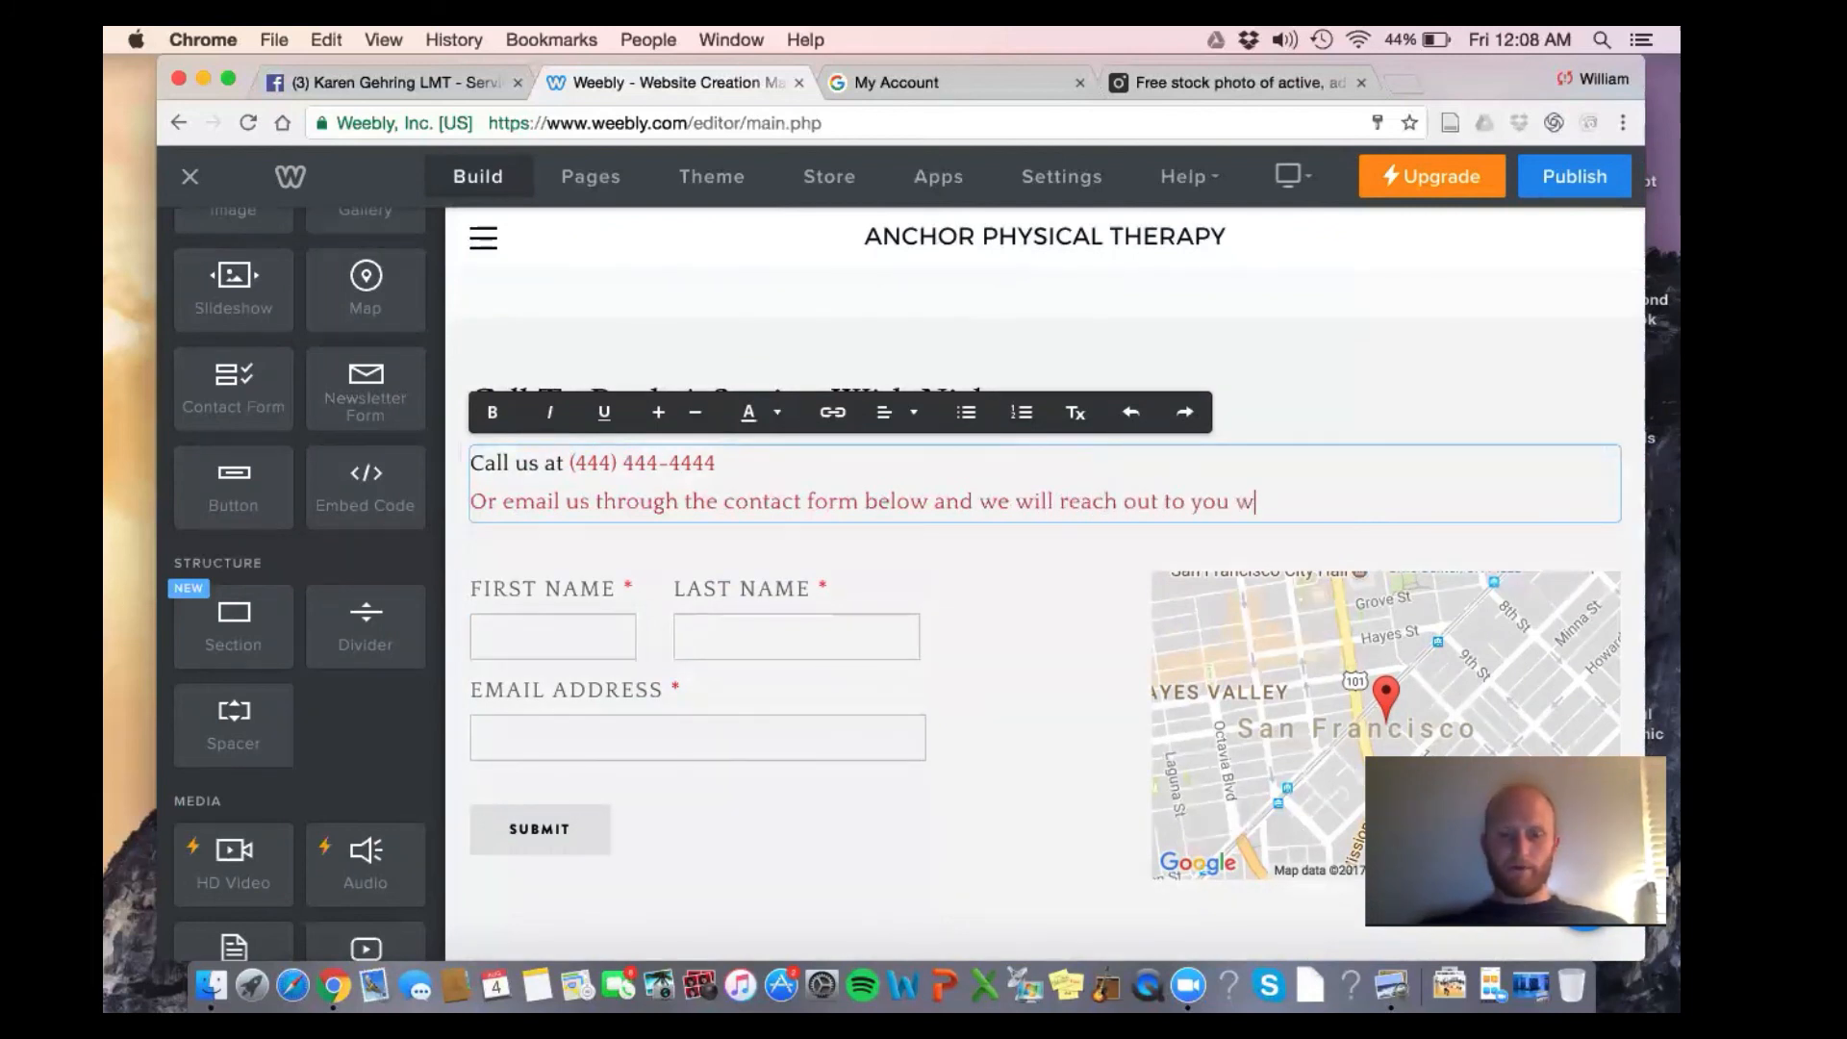
type("ithin 24 hours")
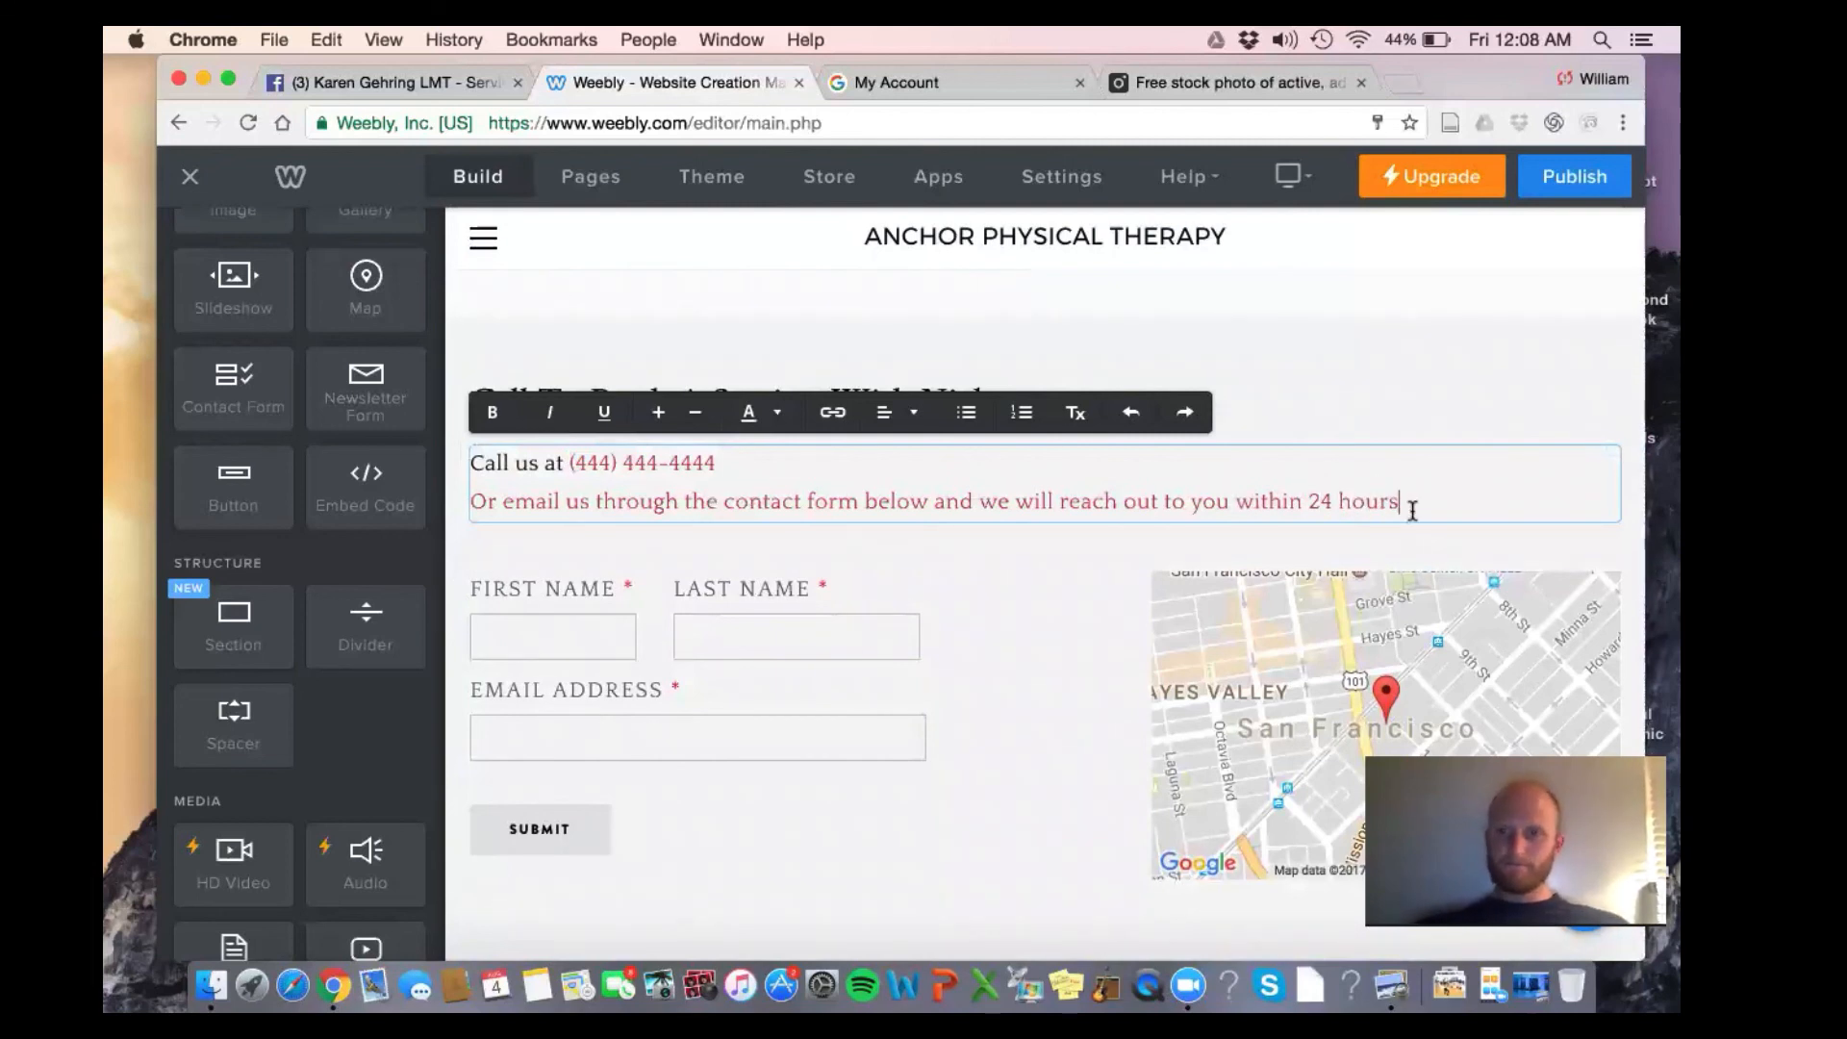
triple_click(471, 486)
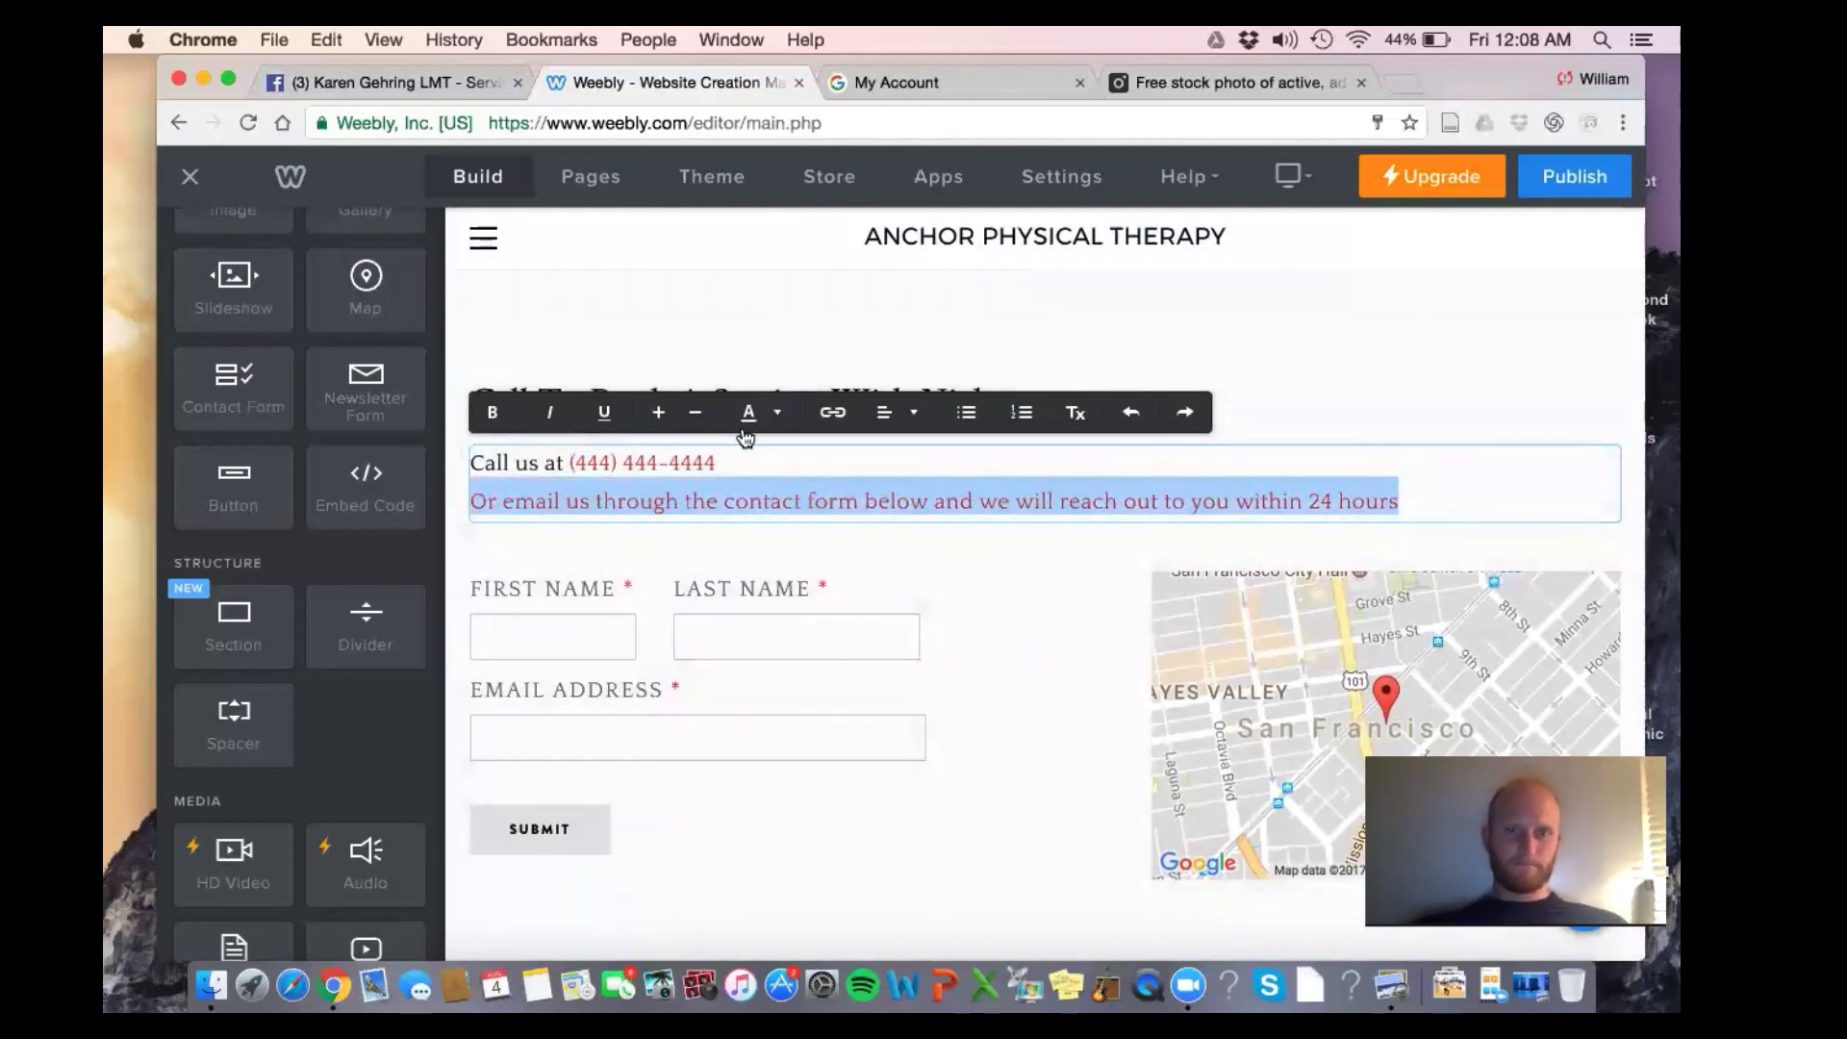
left_click(748, 414)
left_click(893, 463)
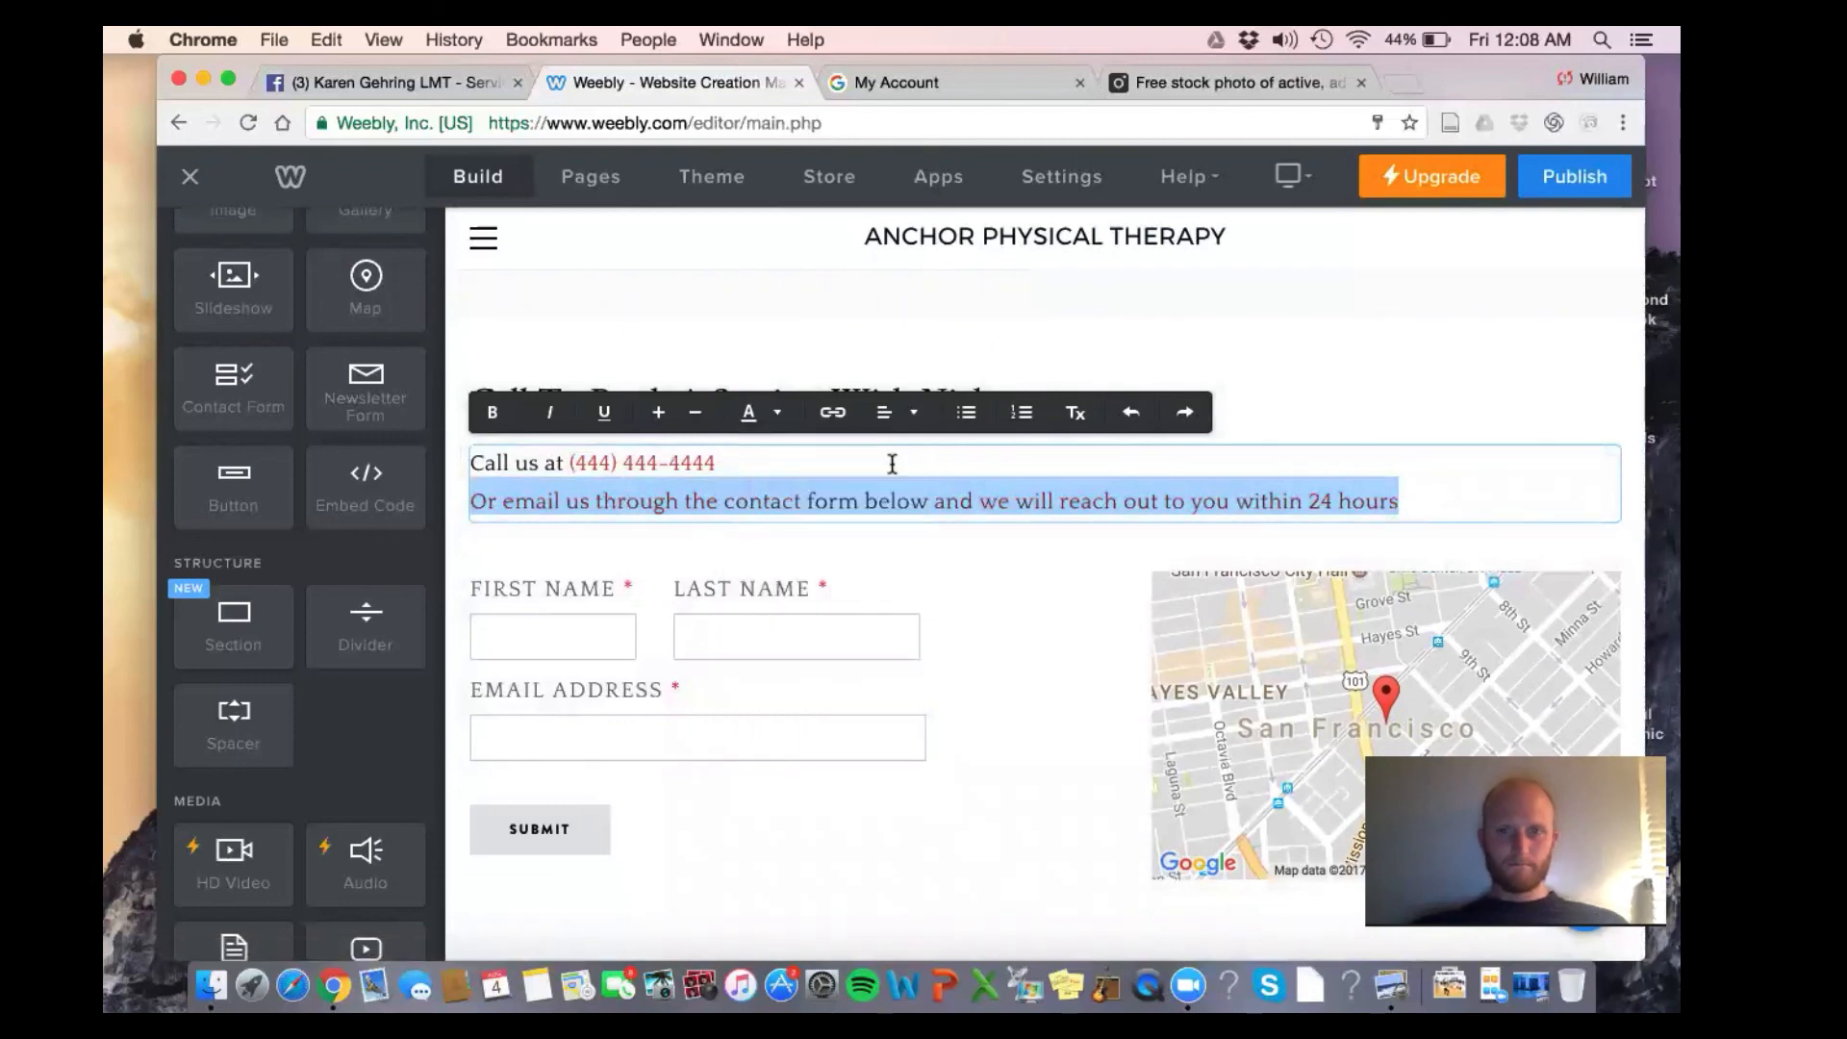
left_click(902, 559)
scroll(900, 558, "down", 3)
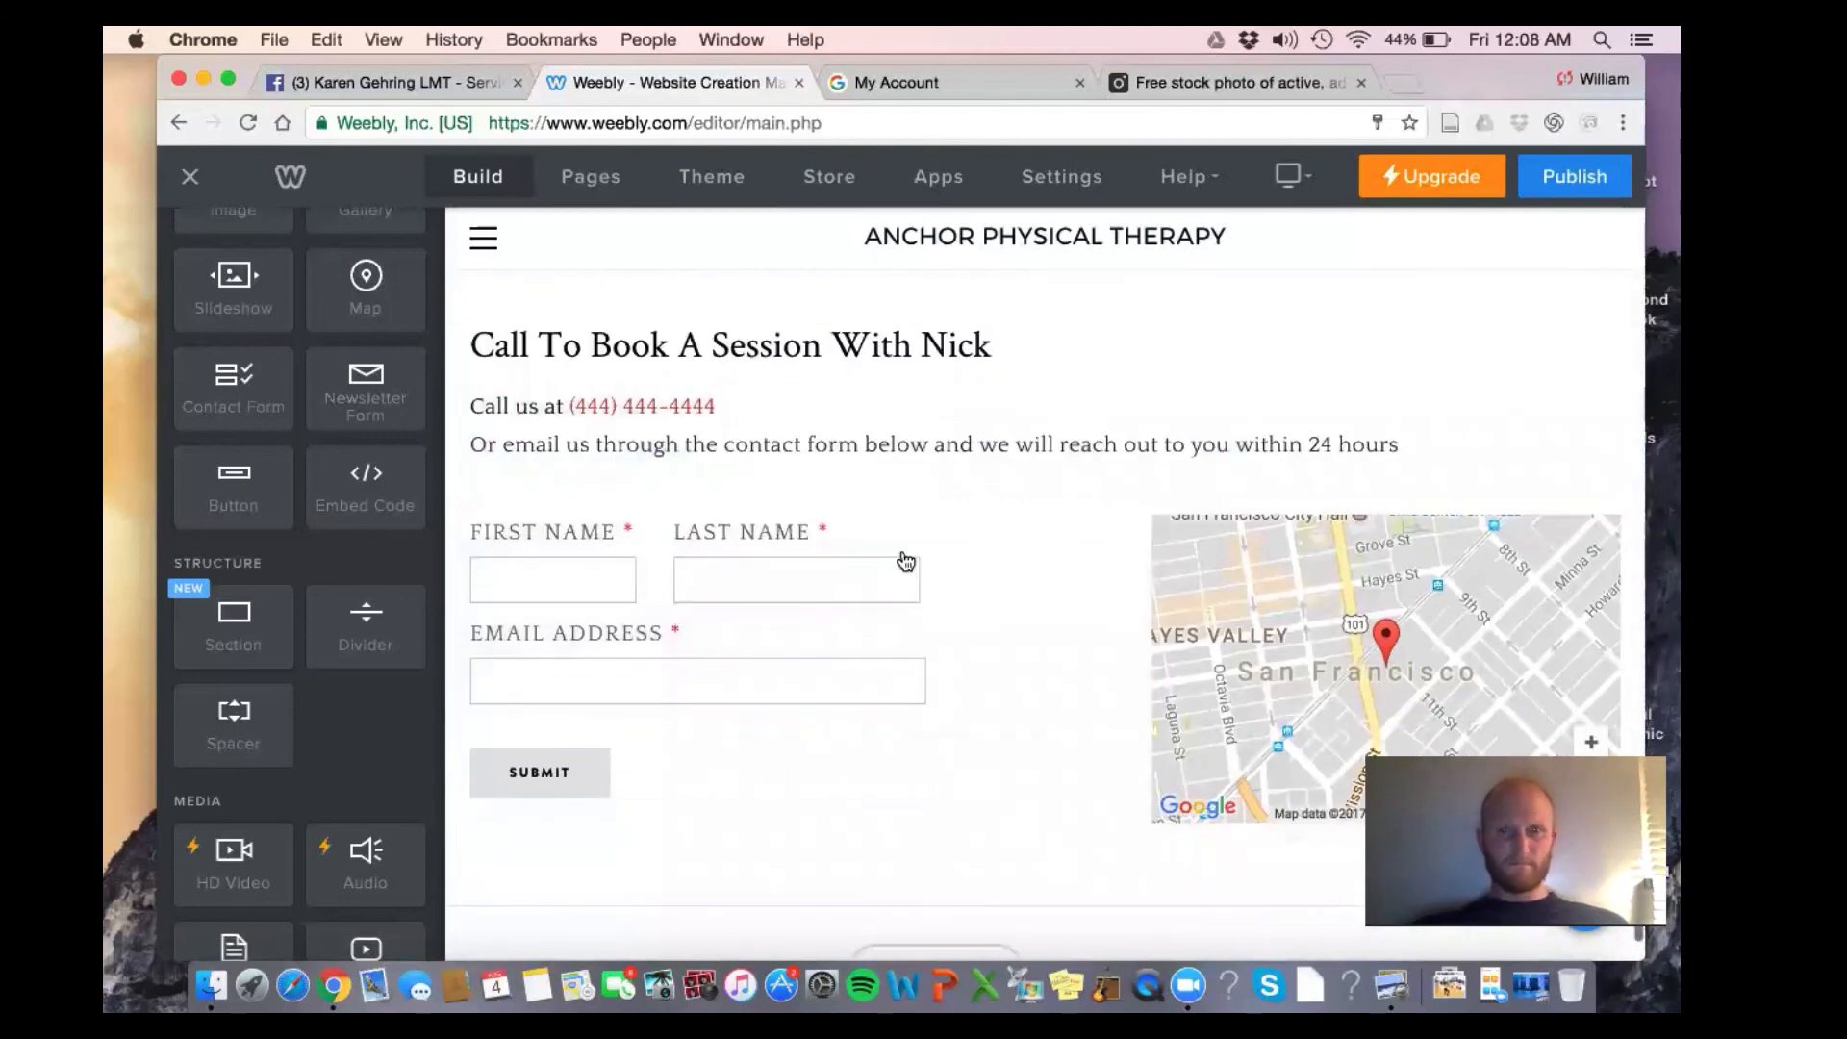
Set the map's address to Exton, PA, replacing the interim Philadelphia entry
left_click(1240, 568)
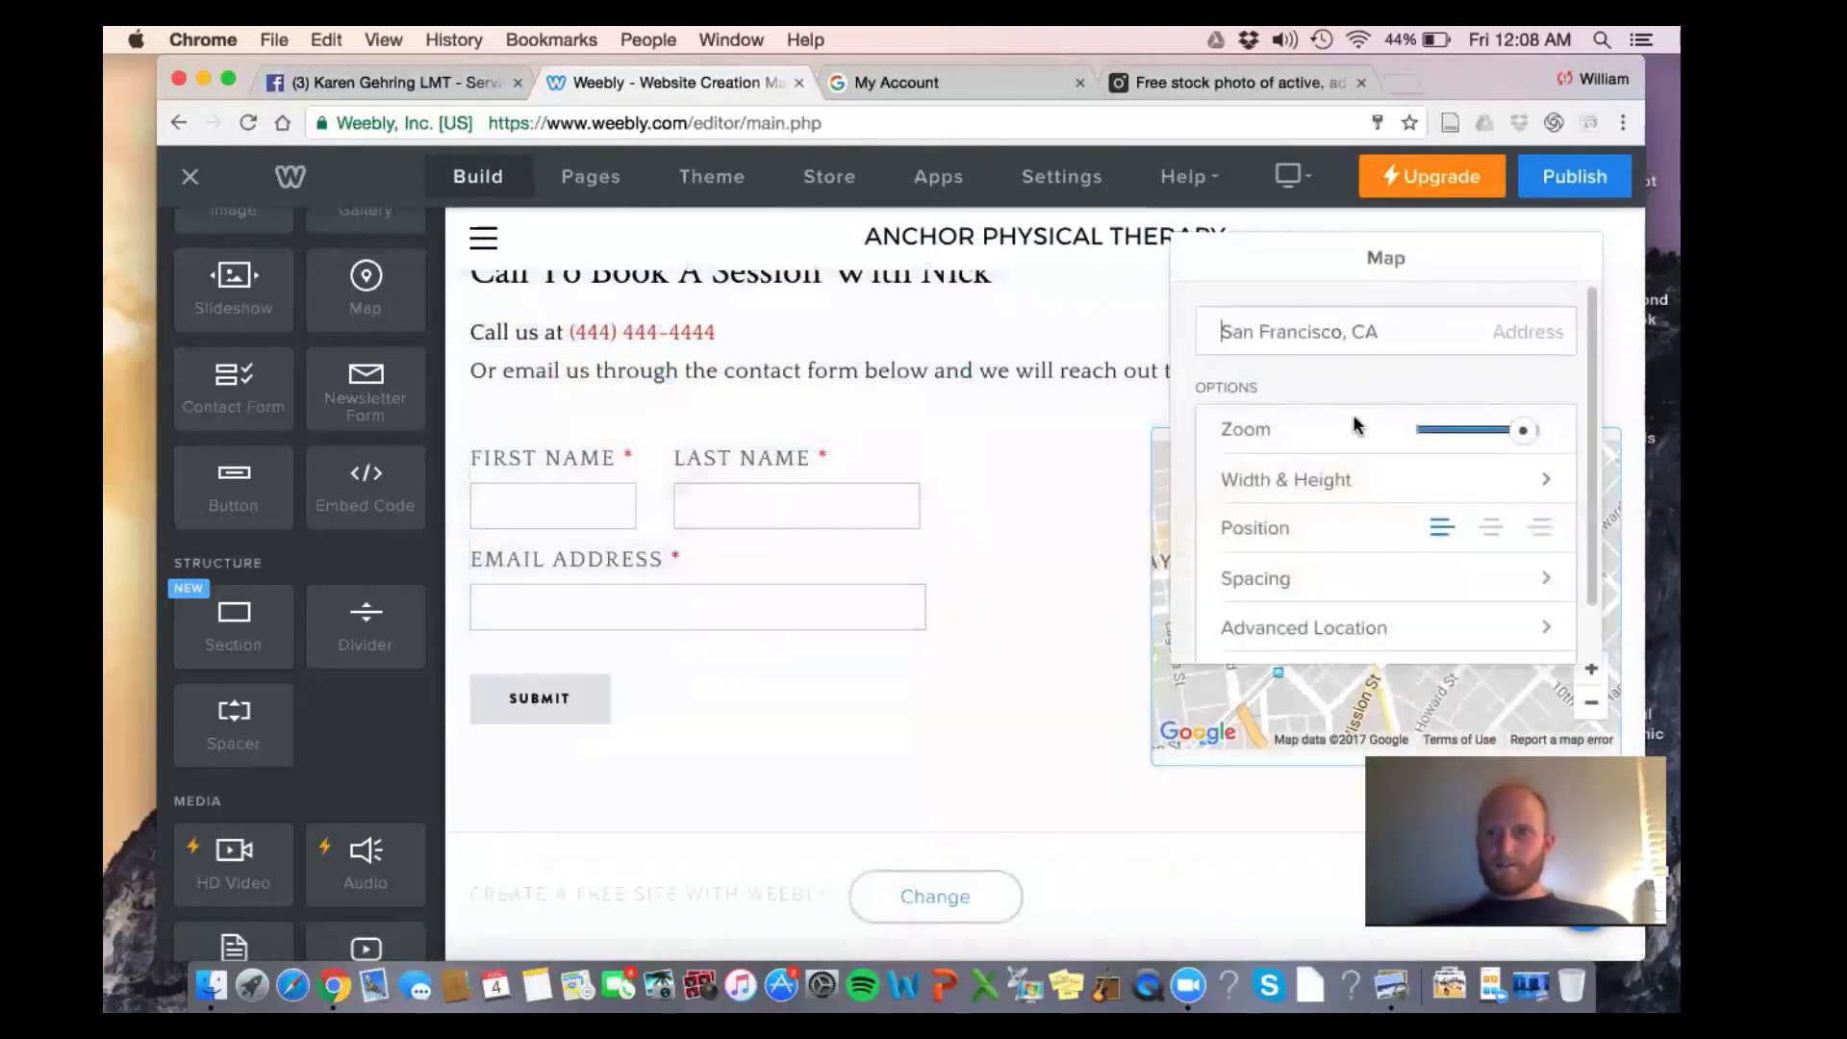
triple_click(1364, 330)
type("philadelphia, pa")
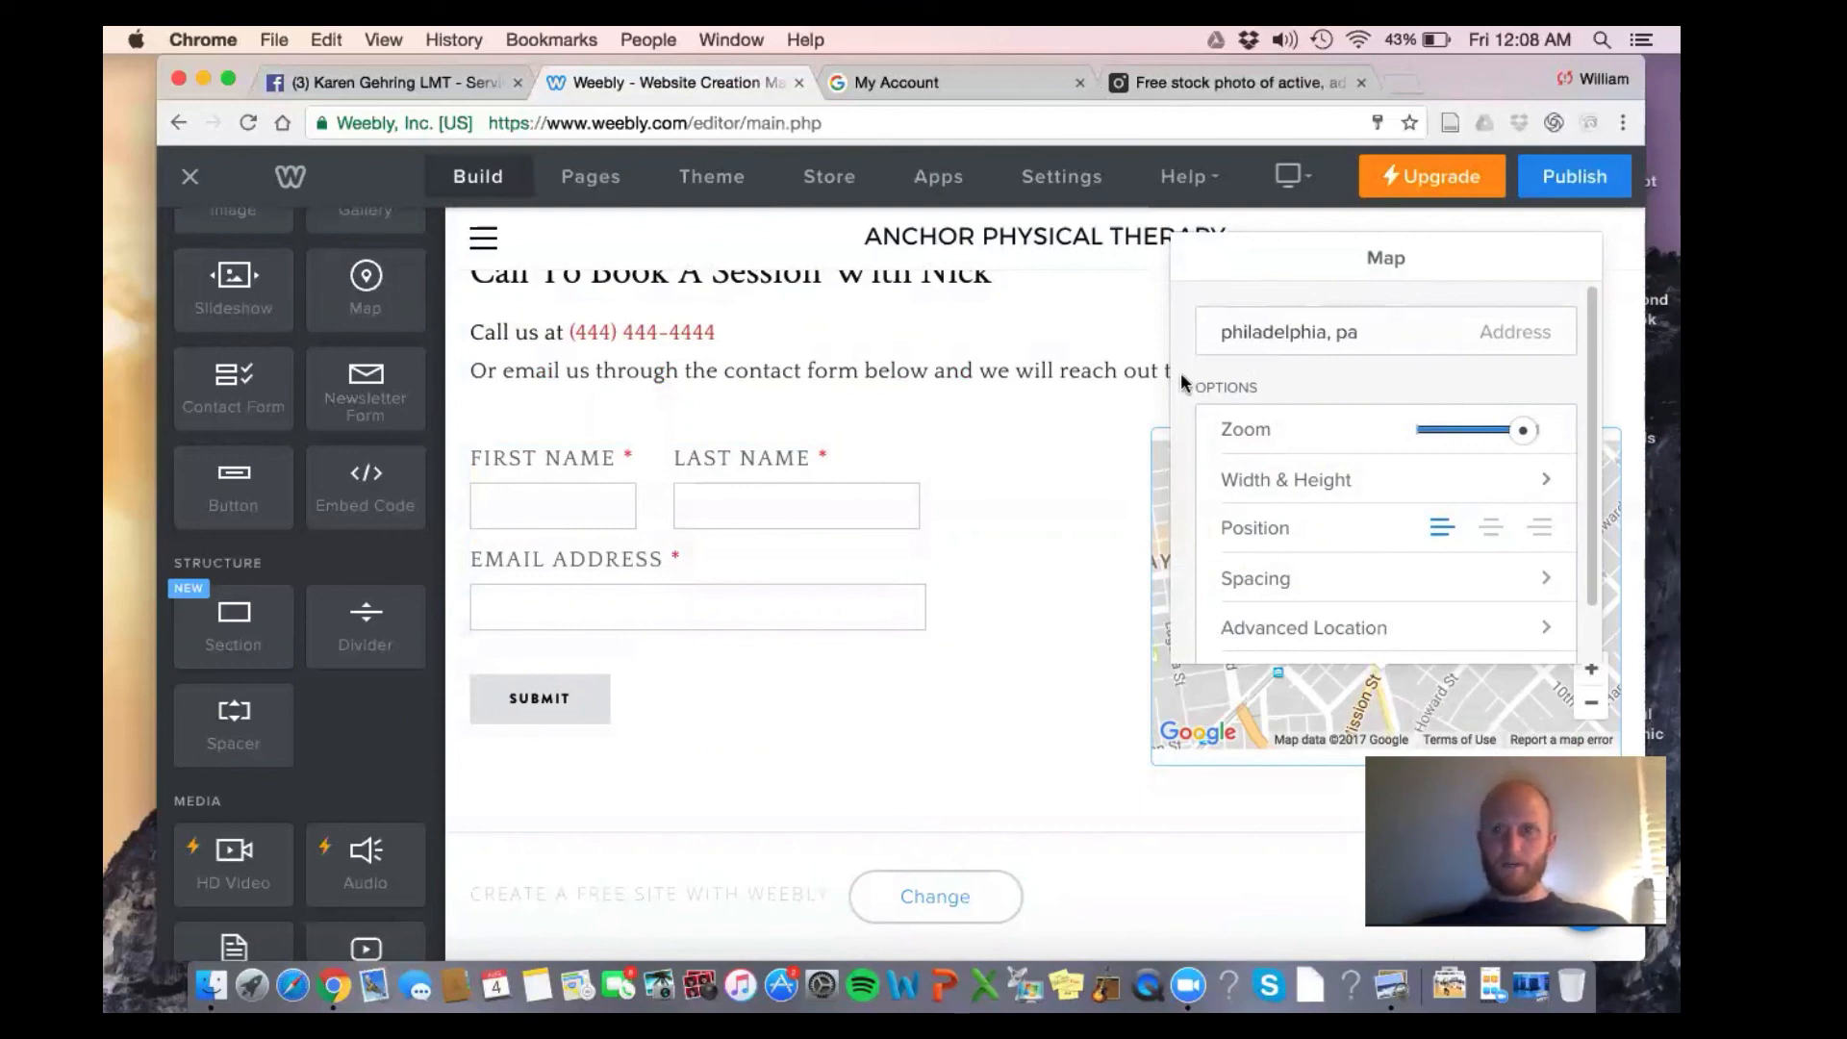
left_click(1260, 310)
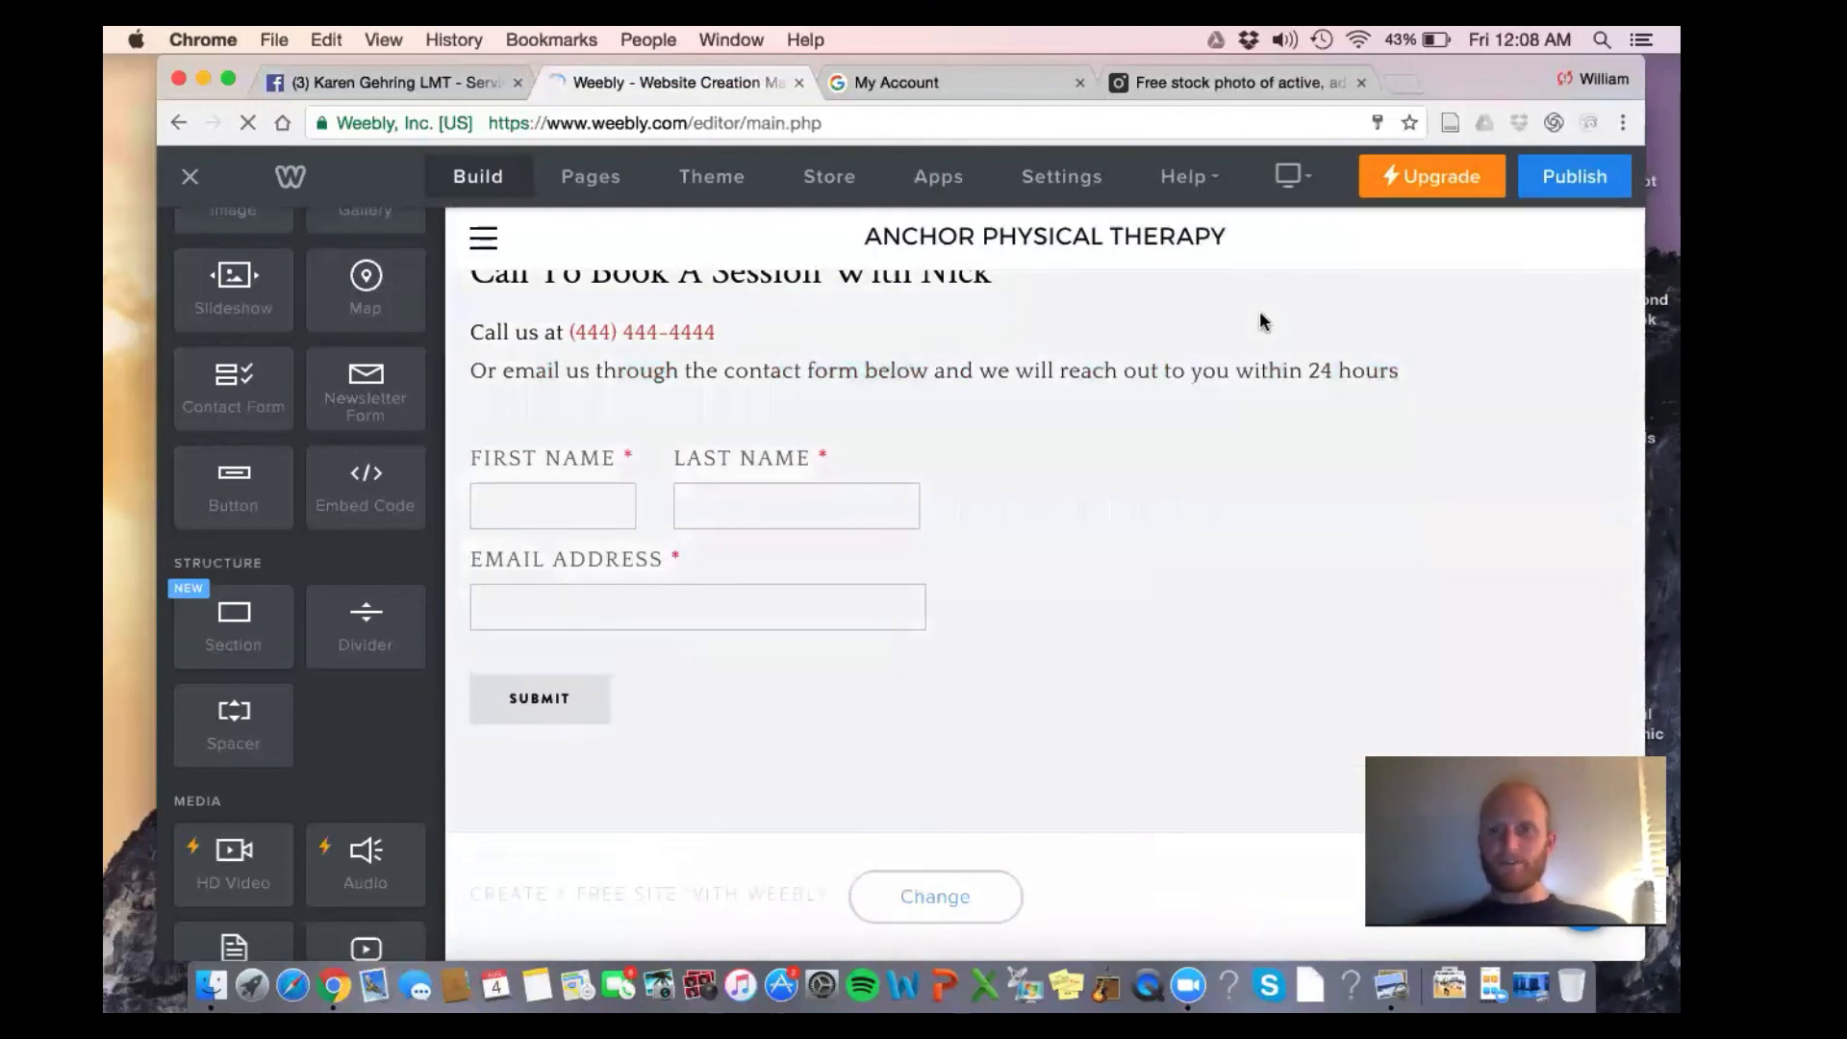
left_click(1389, 585)
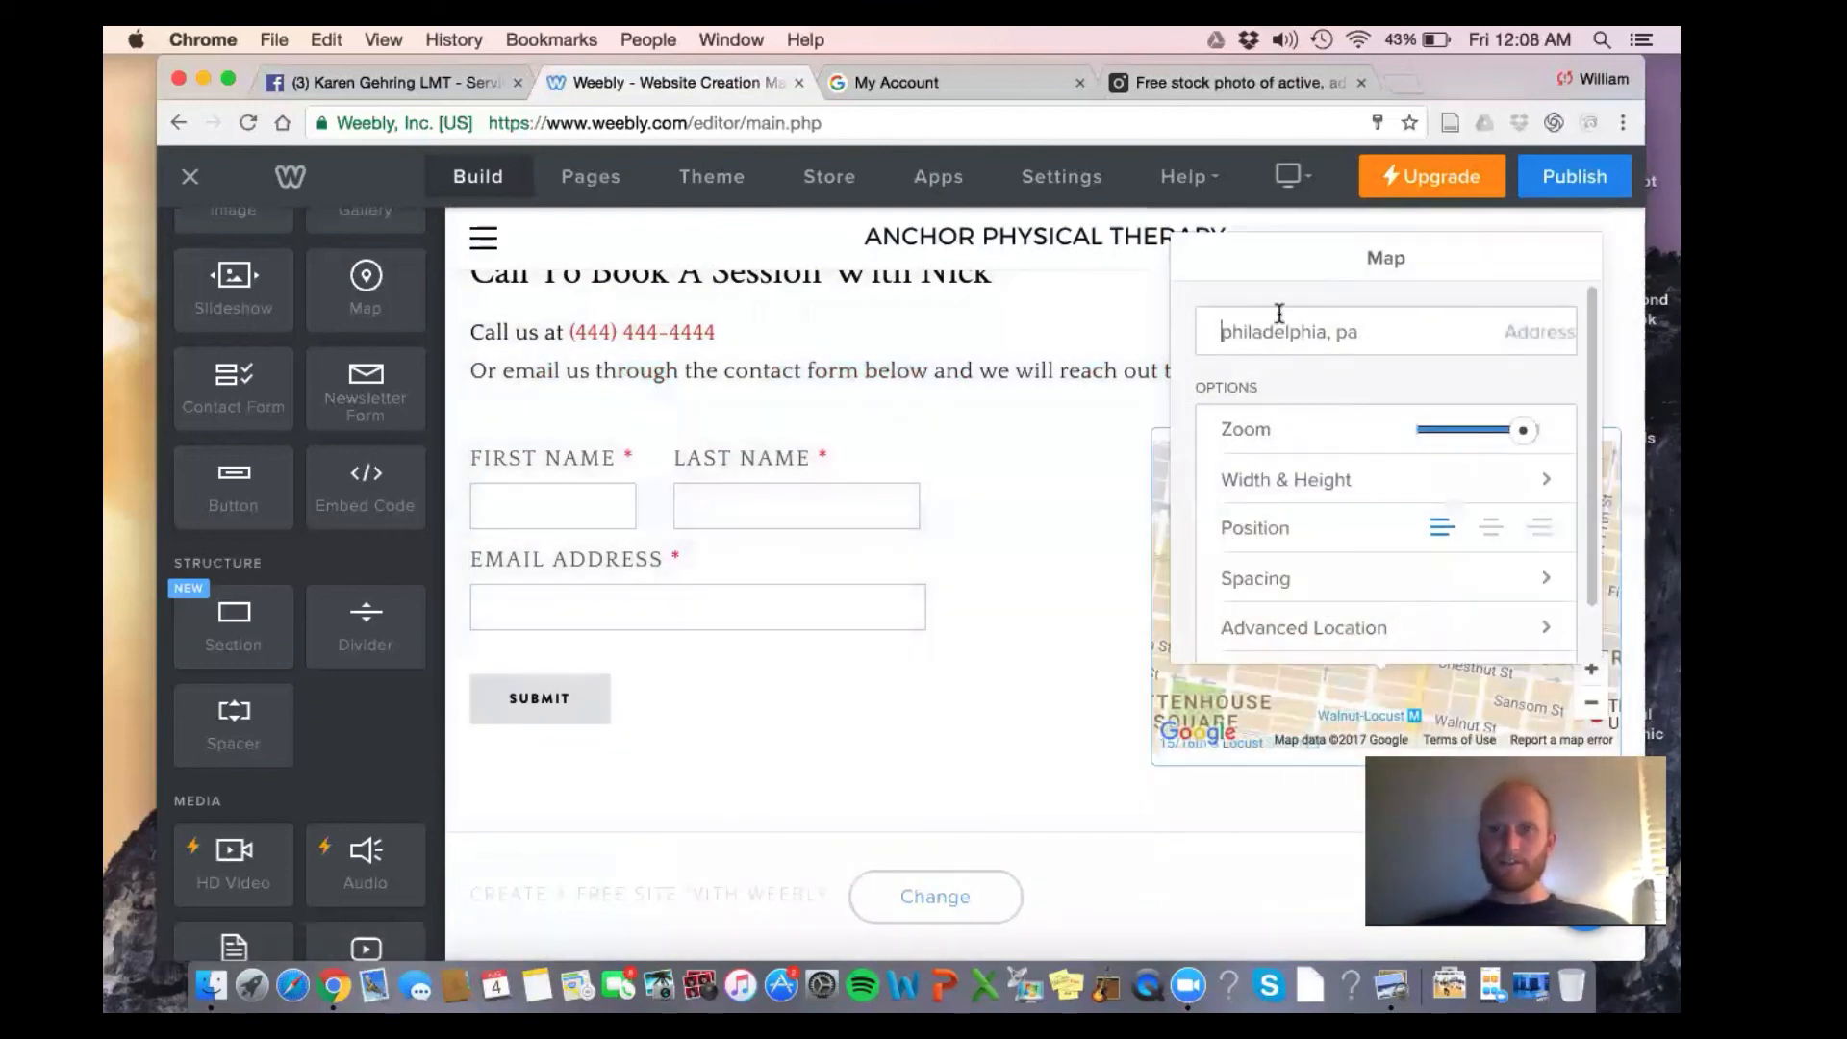
triple_click(1281, 325)
type("exton,")
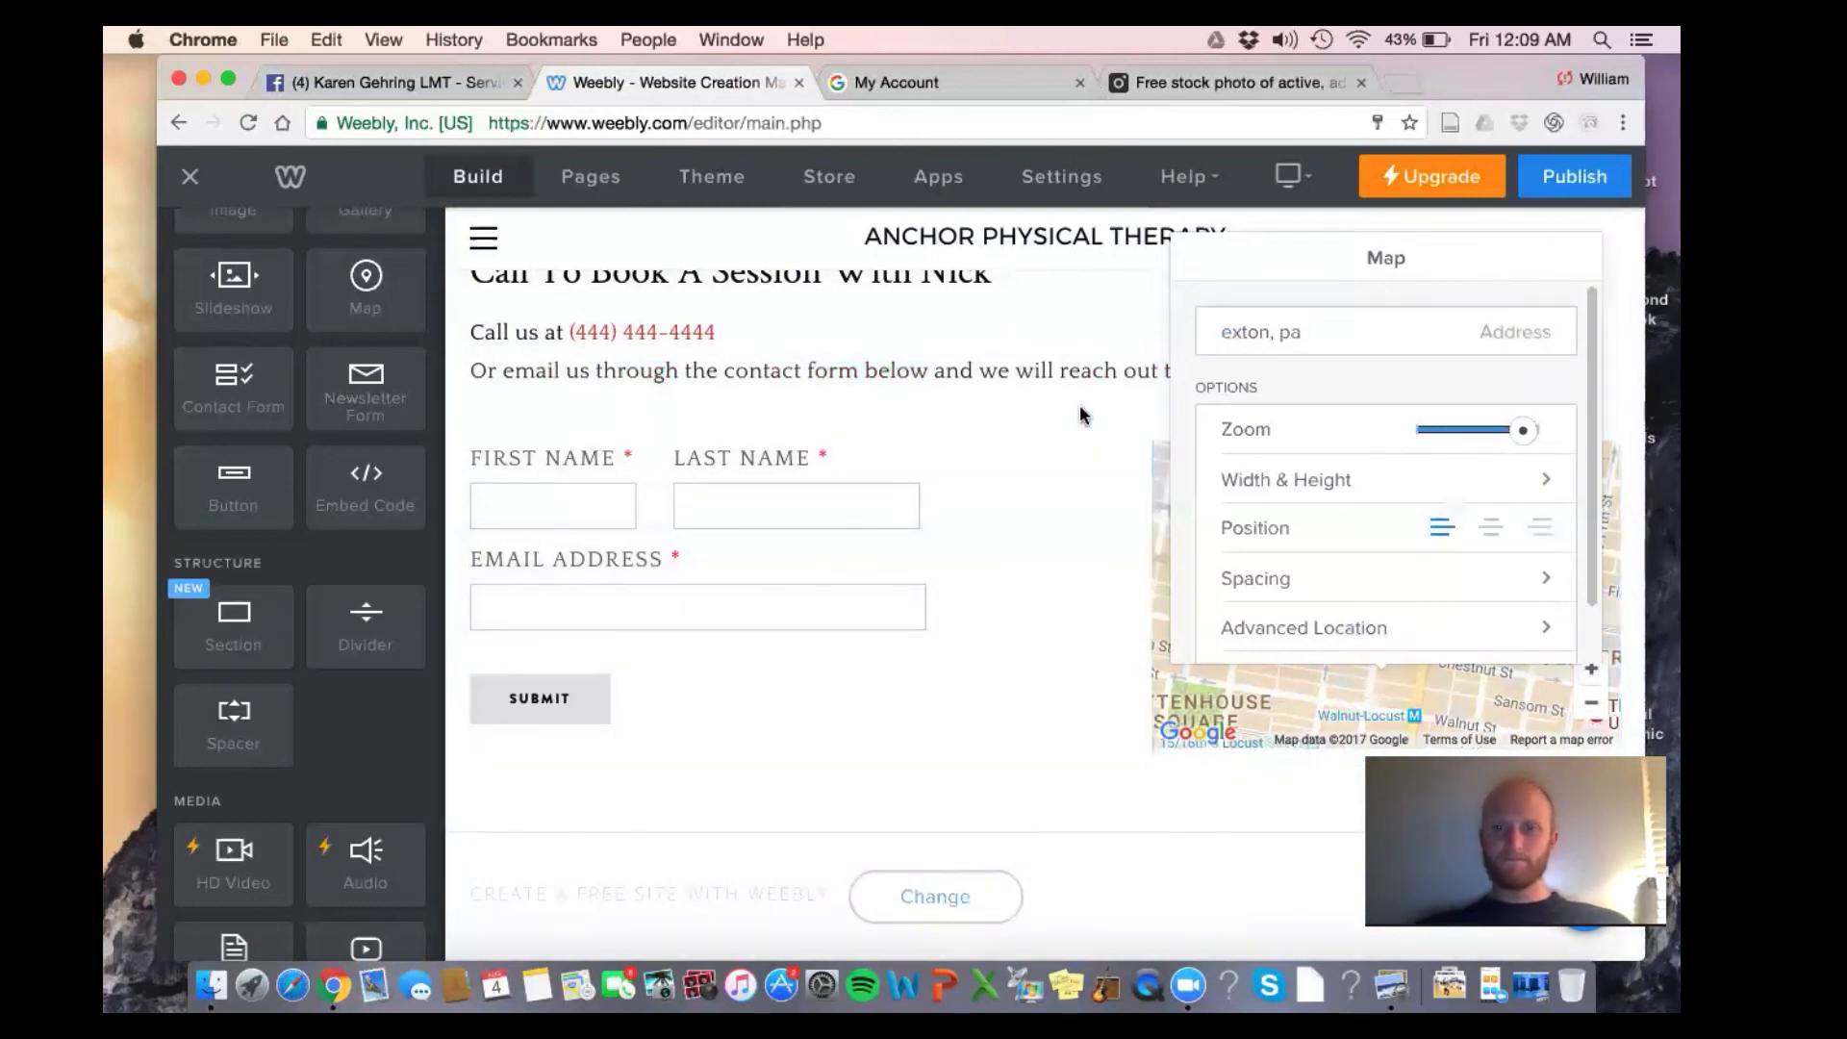
left_click(1081, 409)
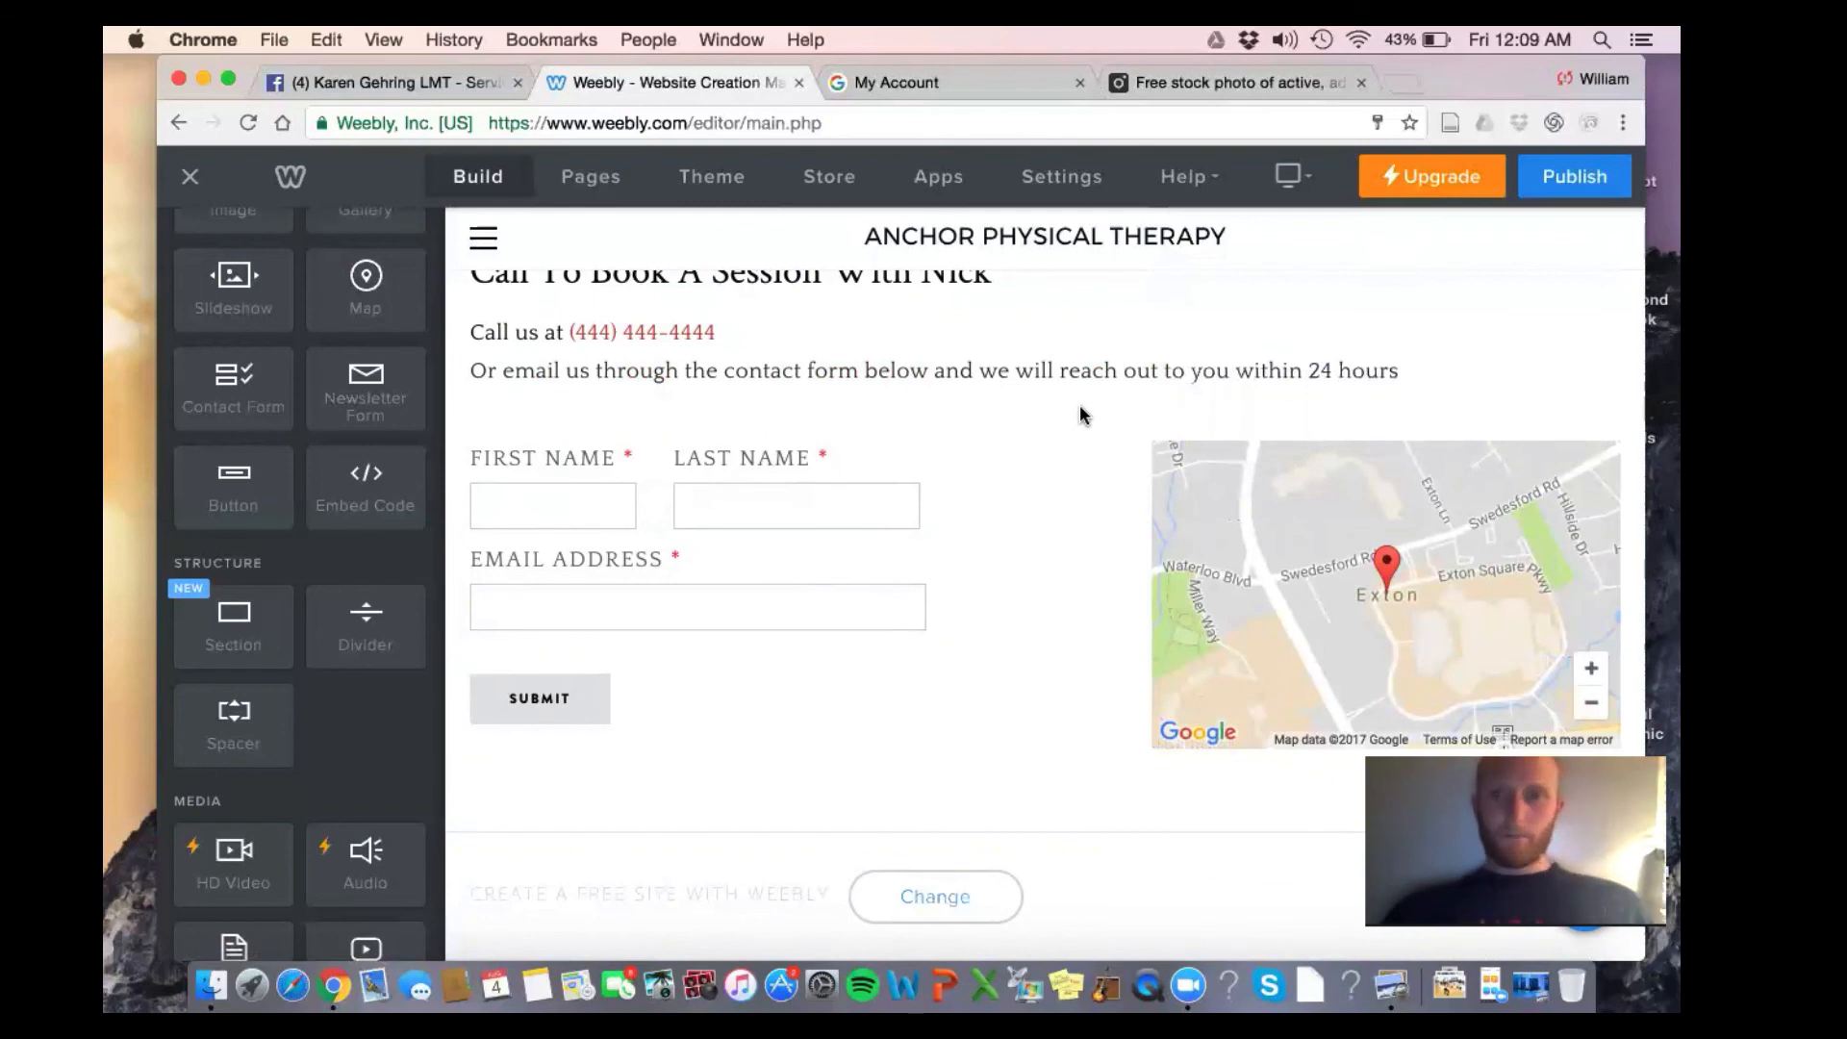
scroll(1079, 404, "up", 2)
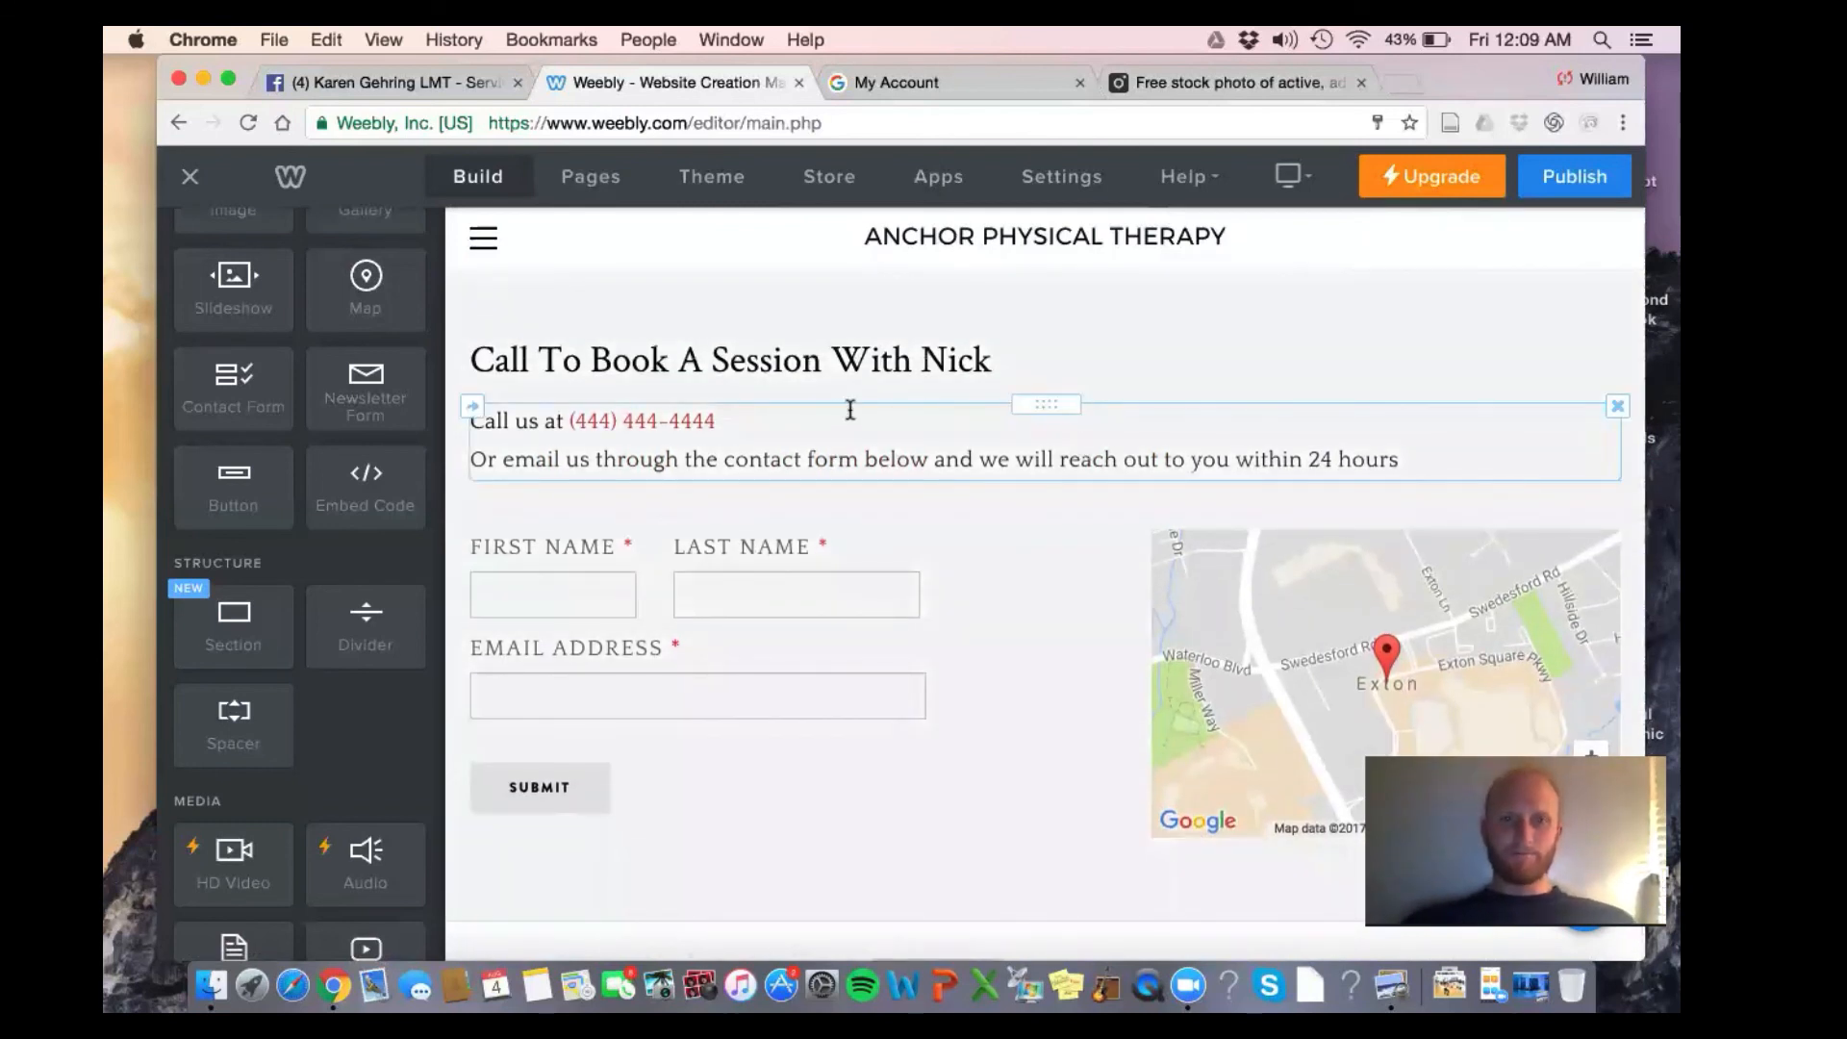
Add the lines 'Stop in and see us at', '123 Main Street' and 'Exton, PA' below the phone number
scroll(903, 626, "down", 1)
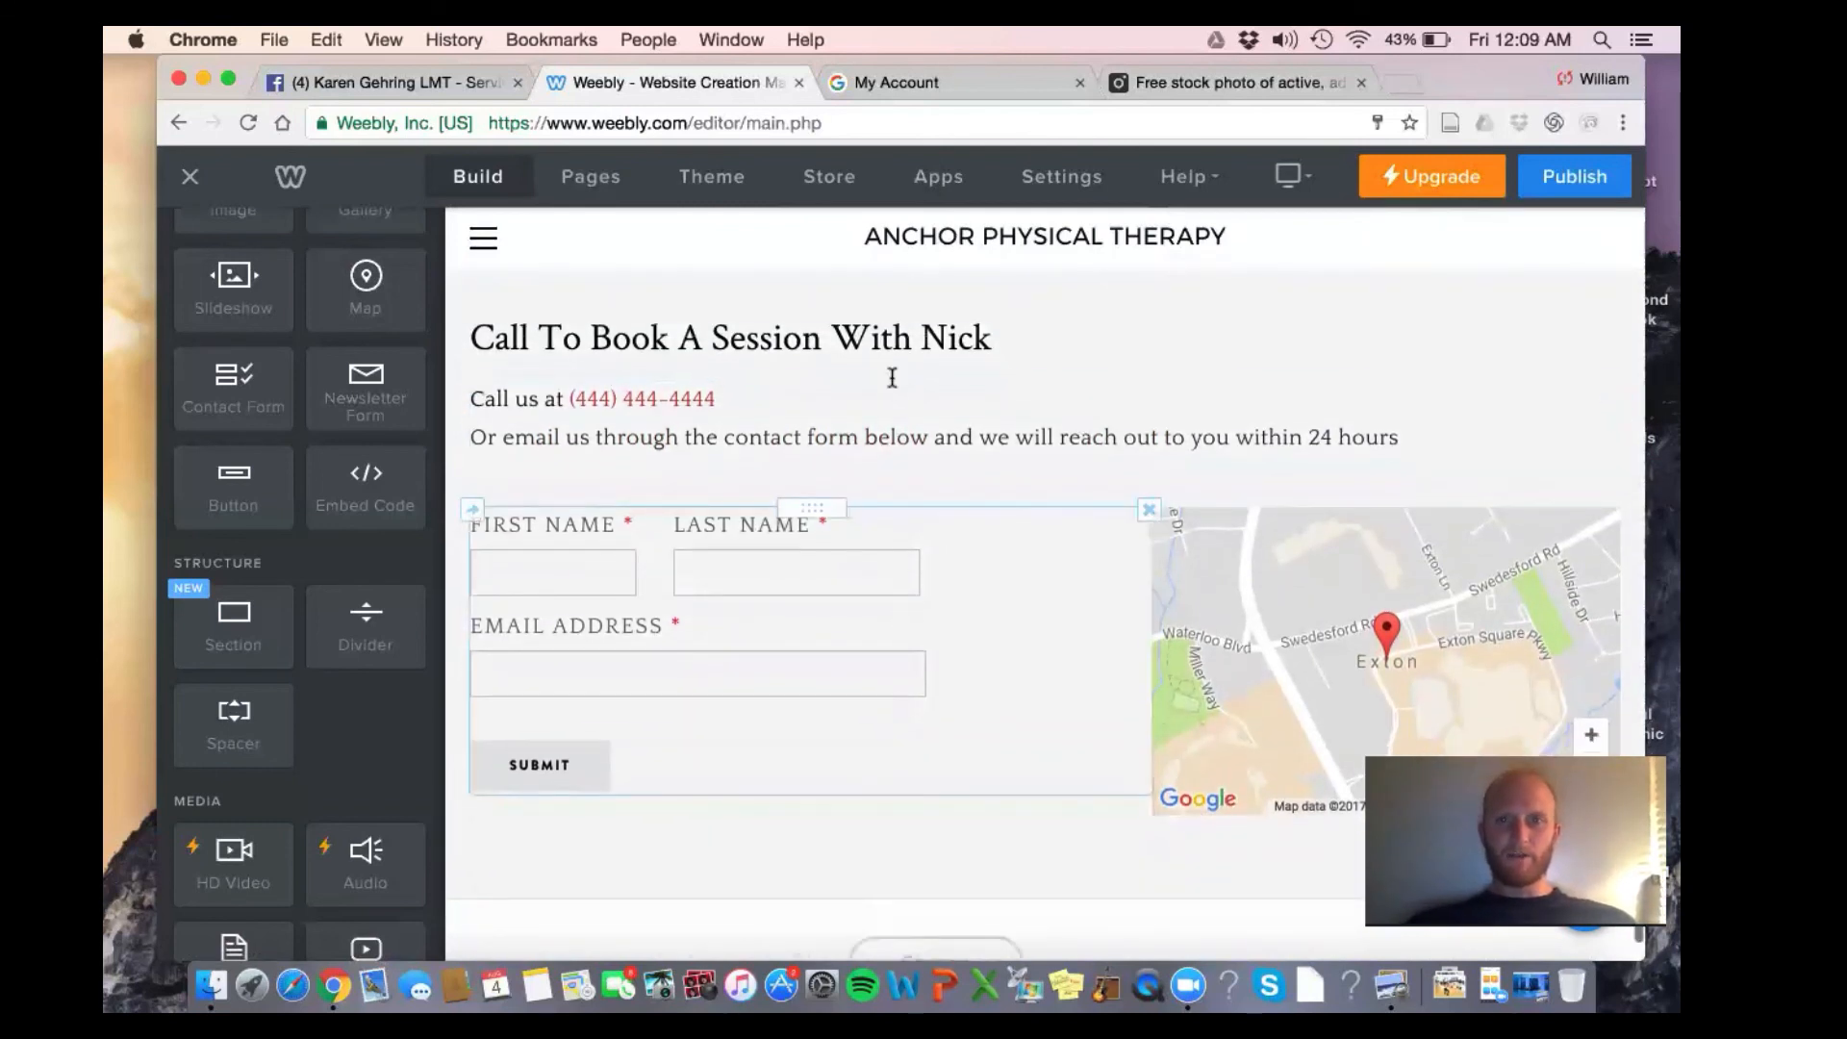
left_click(874, 399)
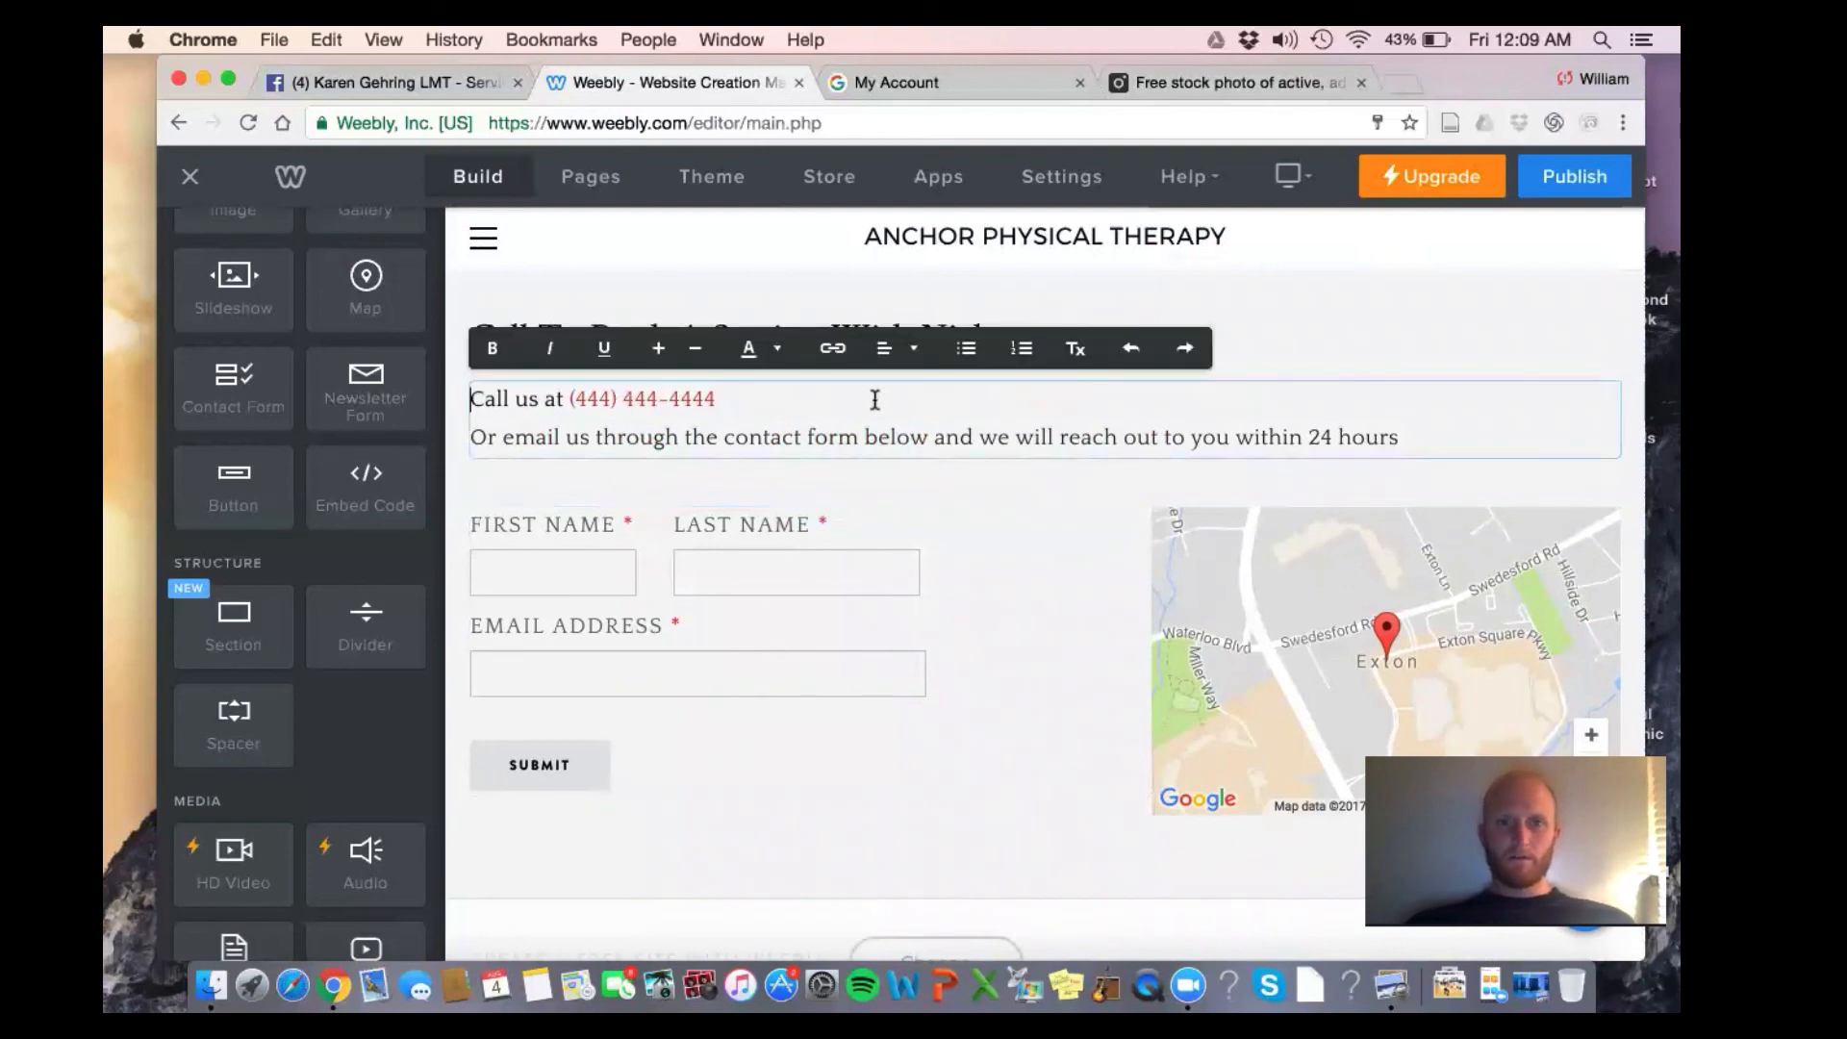
key("Return")
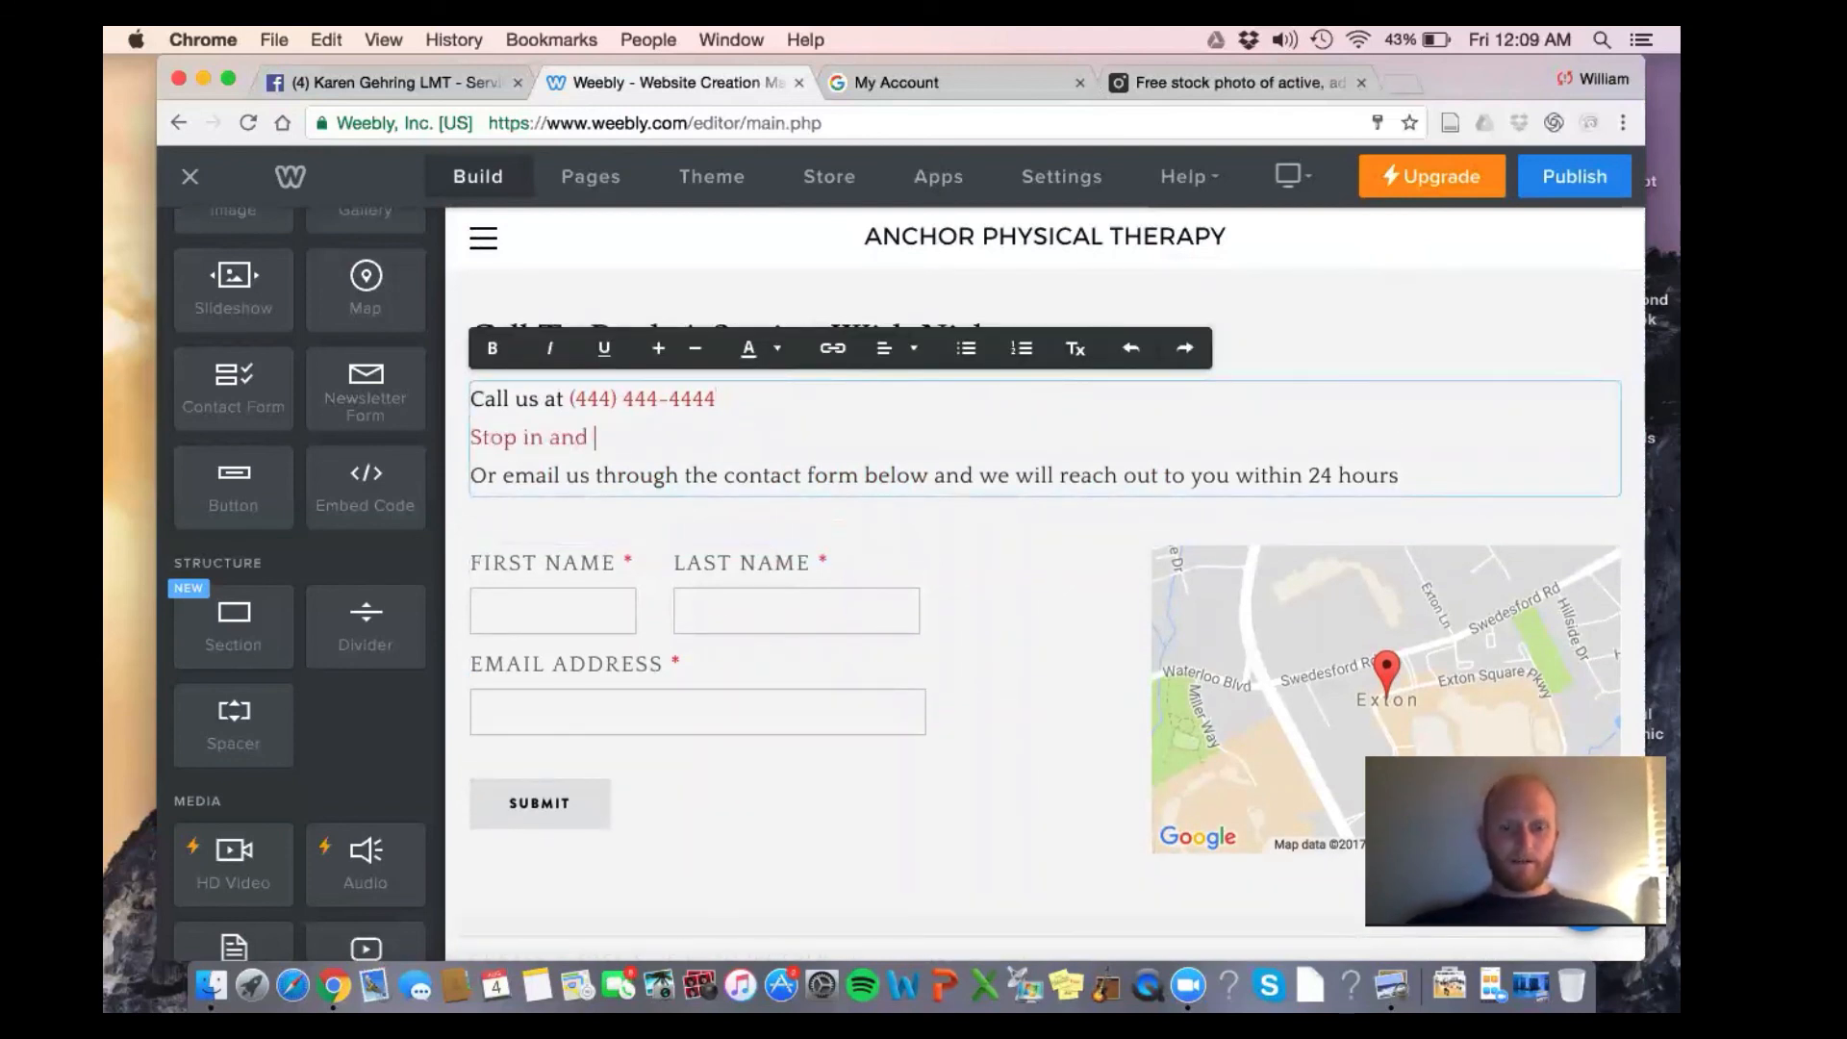
type("Stop in and see us at")
key("Return")
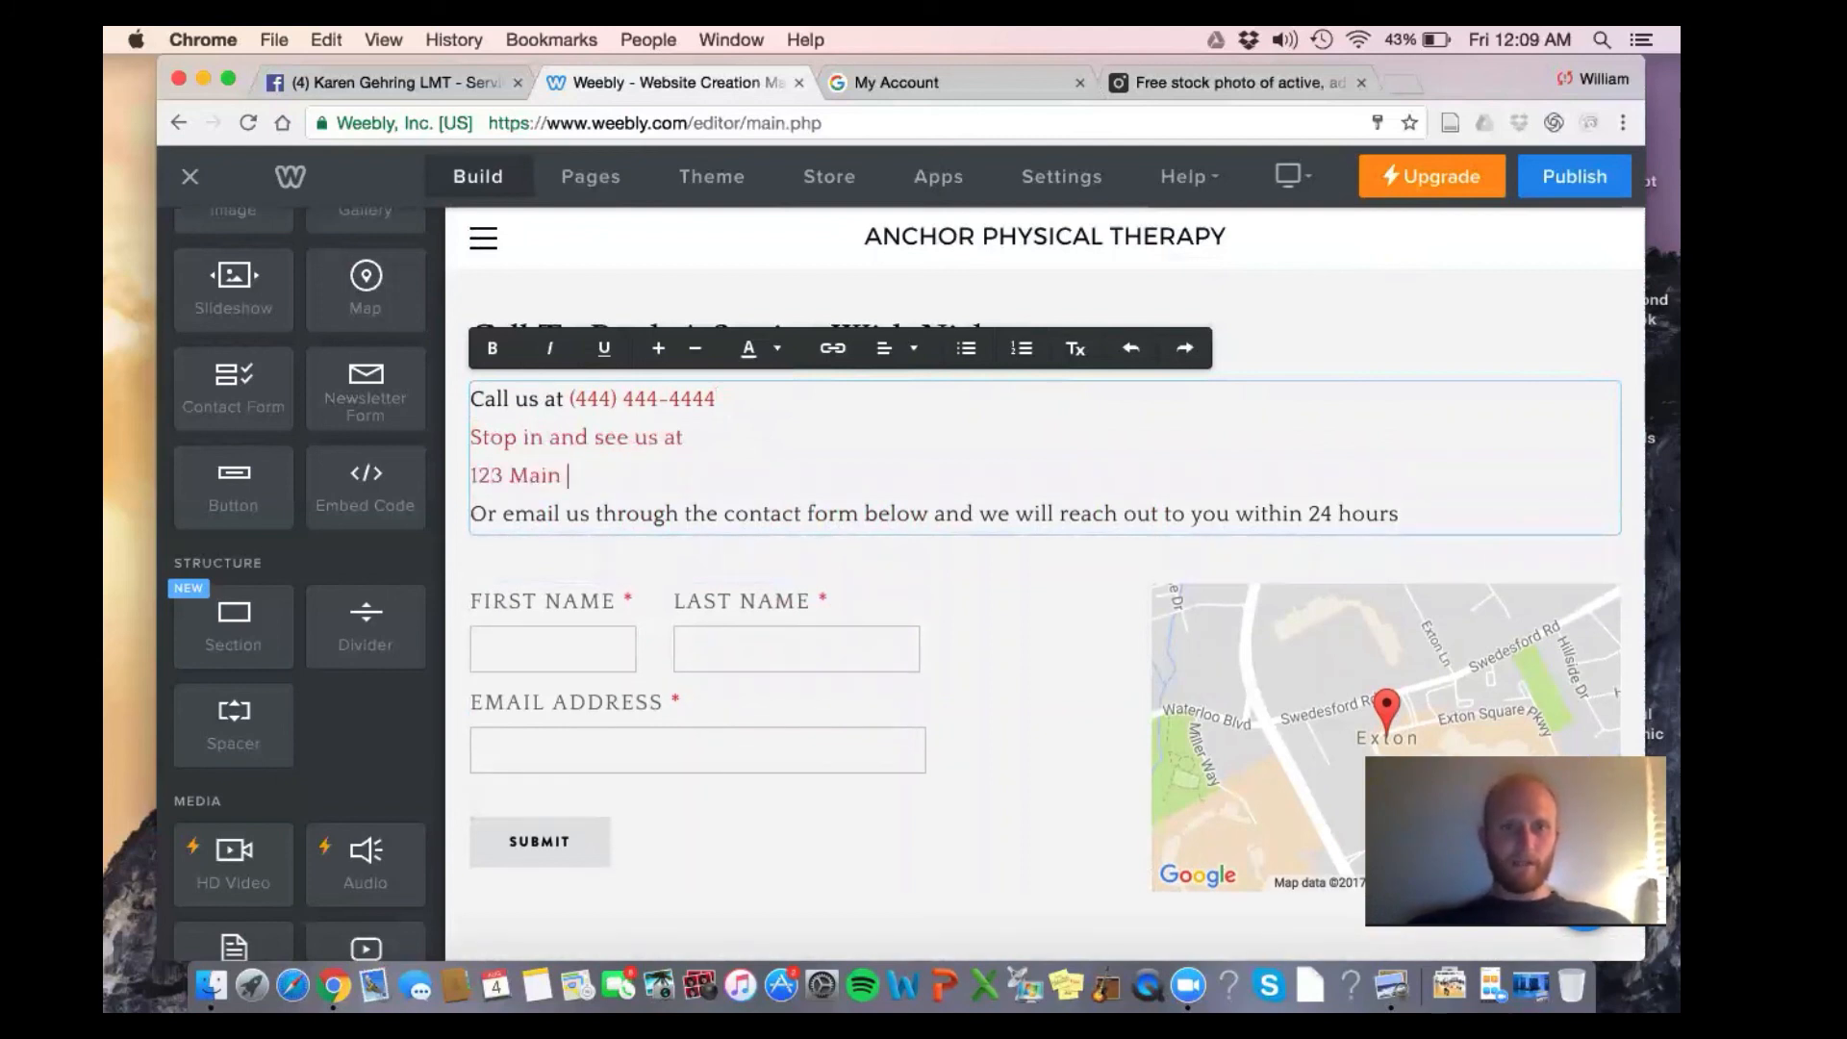
type("123 Main Stree")
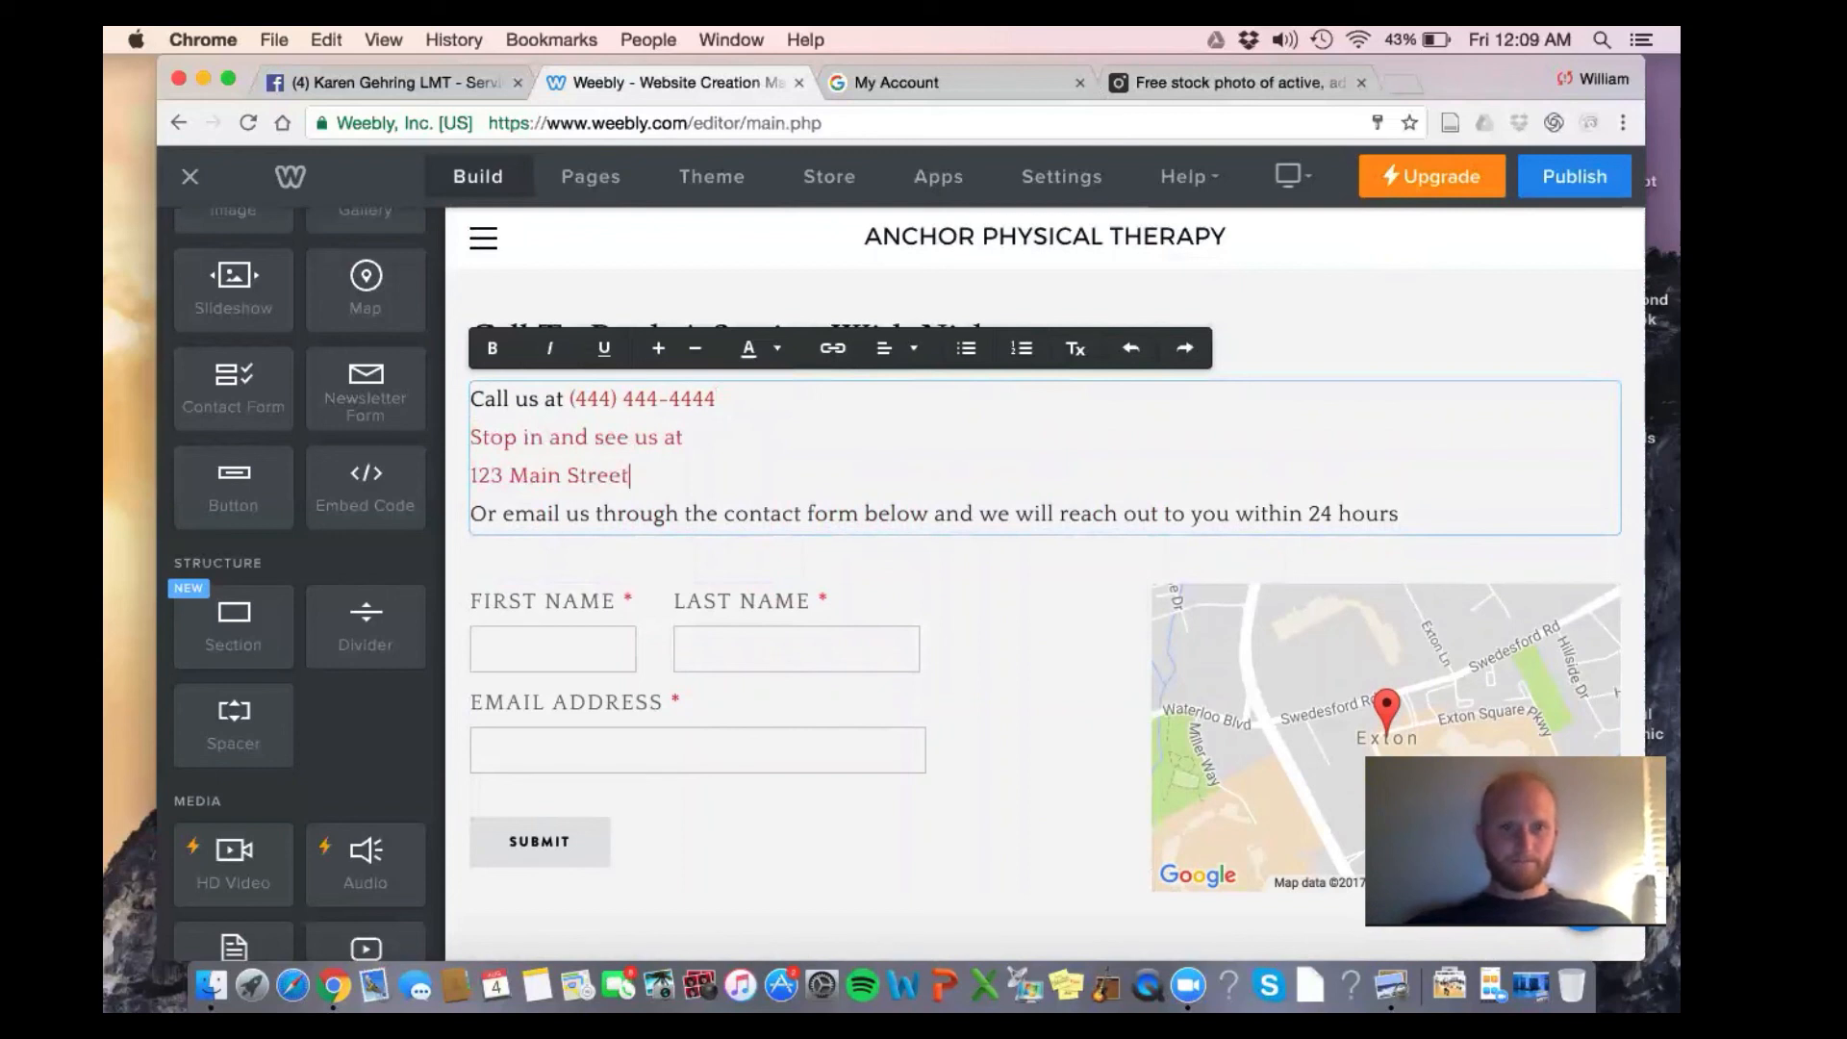
type("t")
key("Return")
type("Exton, PA")
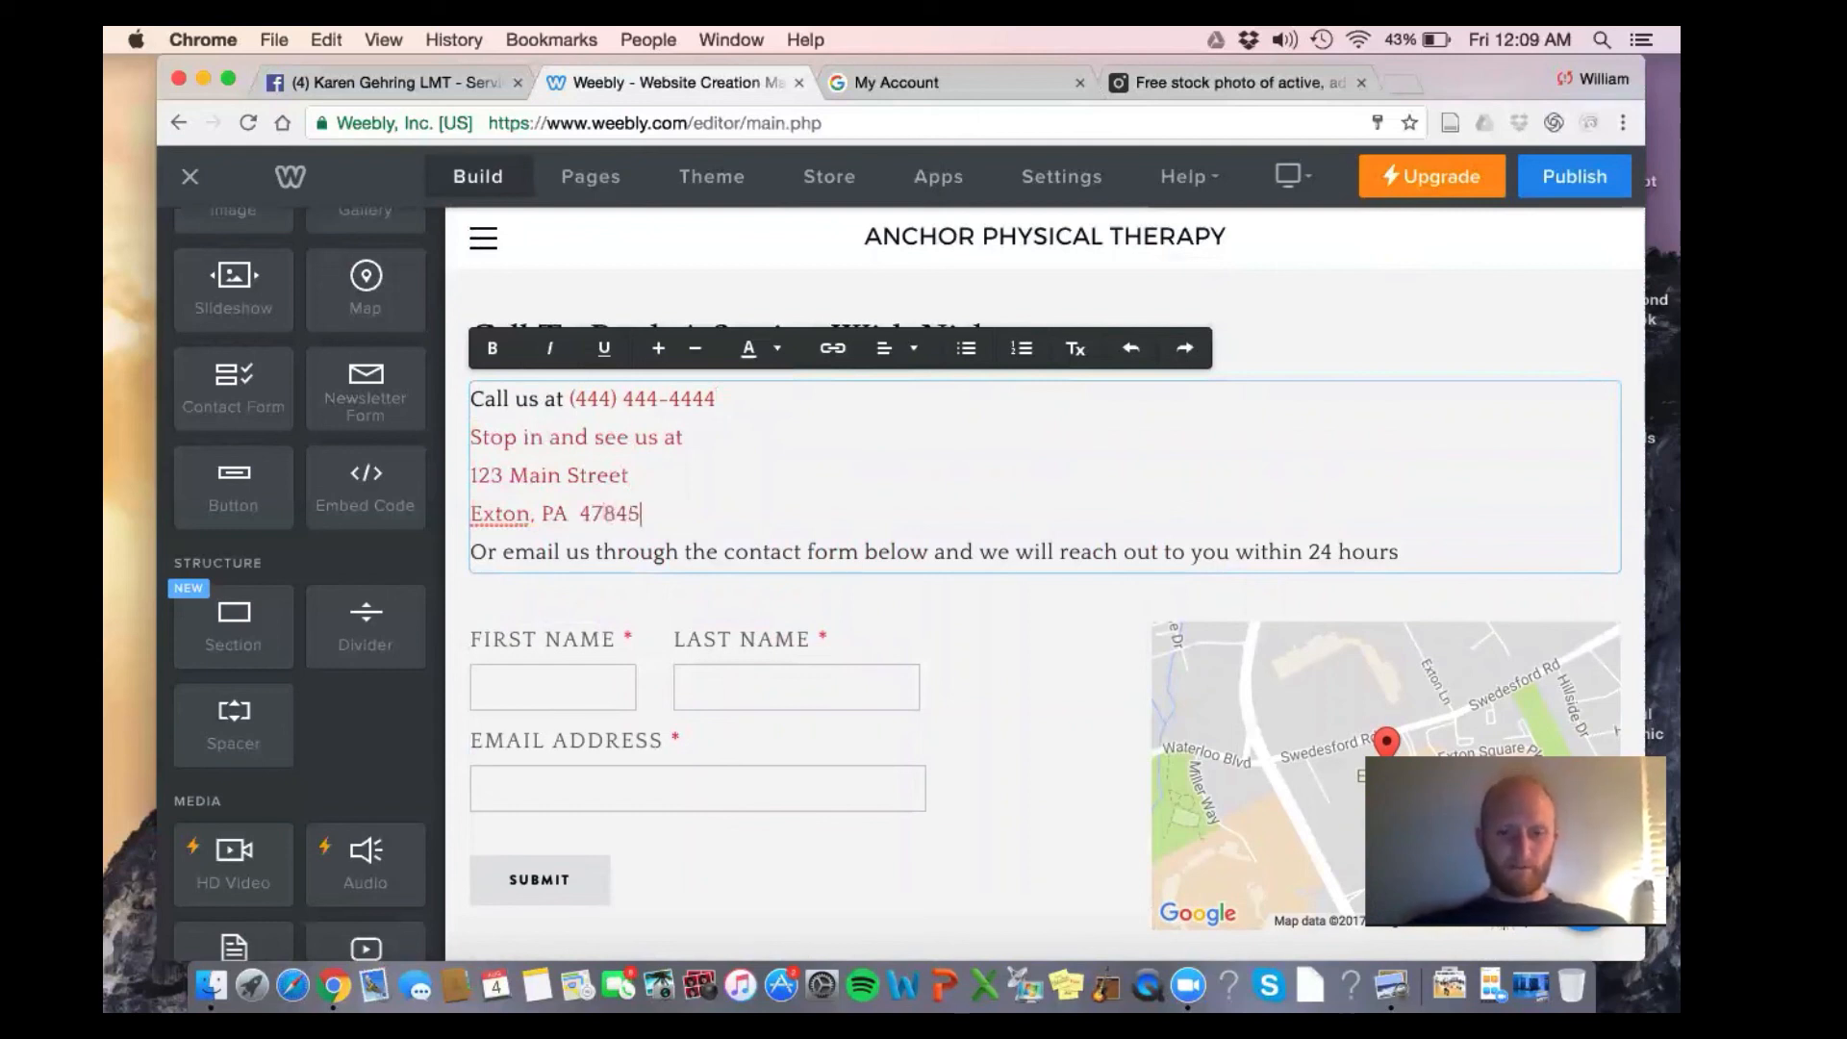
Colour the new address lines black with the custom colour picker
left_click_drag(635, 515, 465, 435)
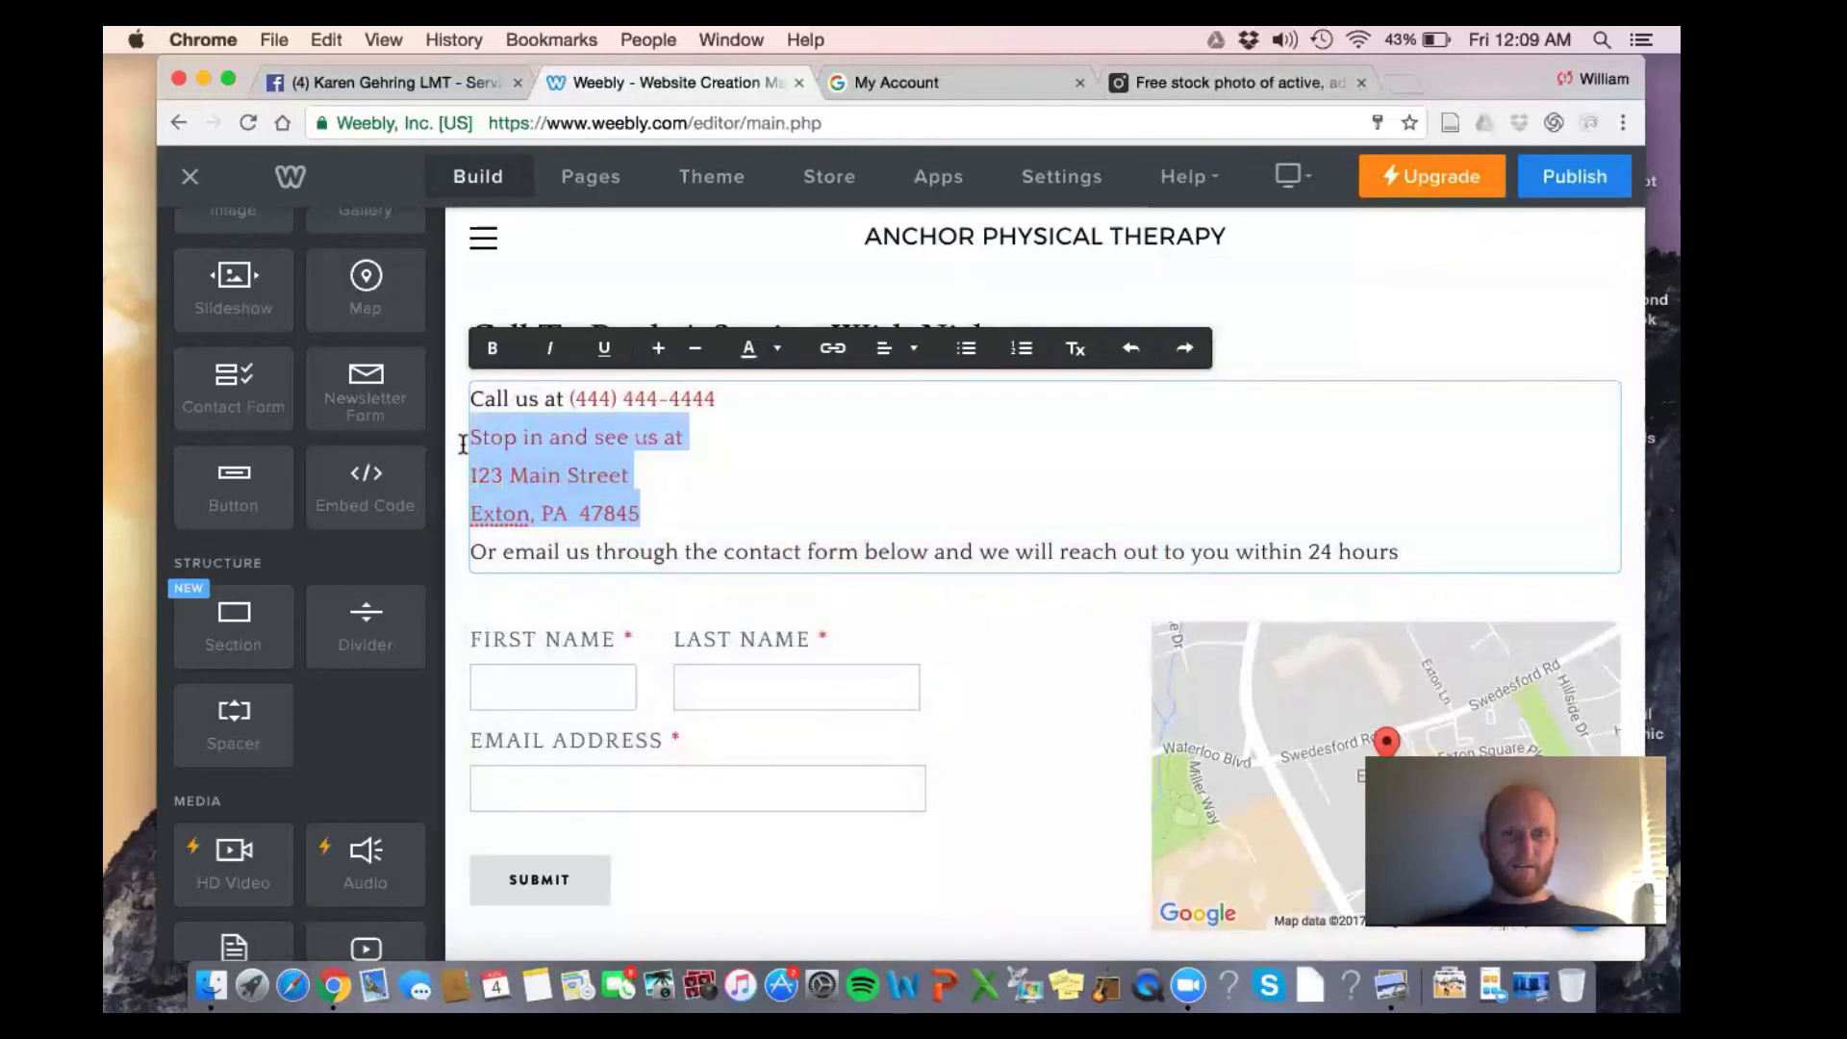
left_click(777, 348)
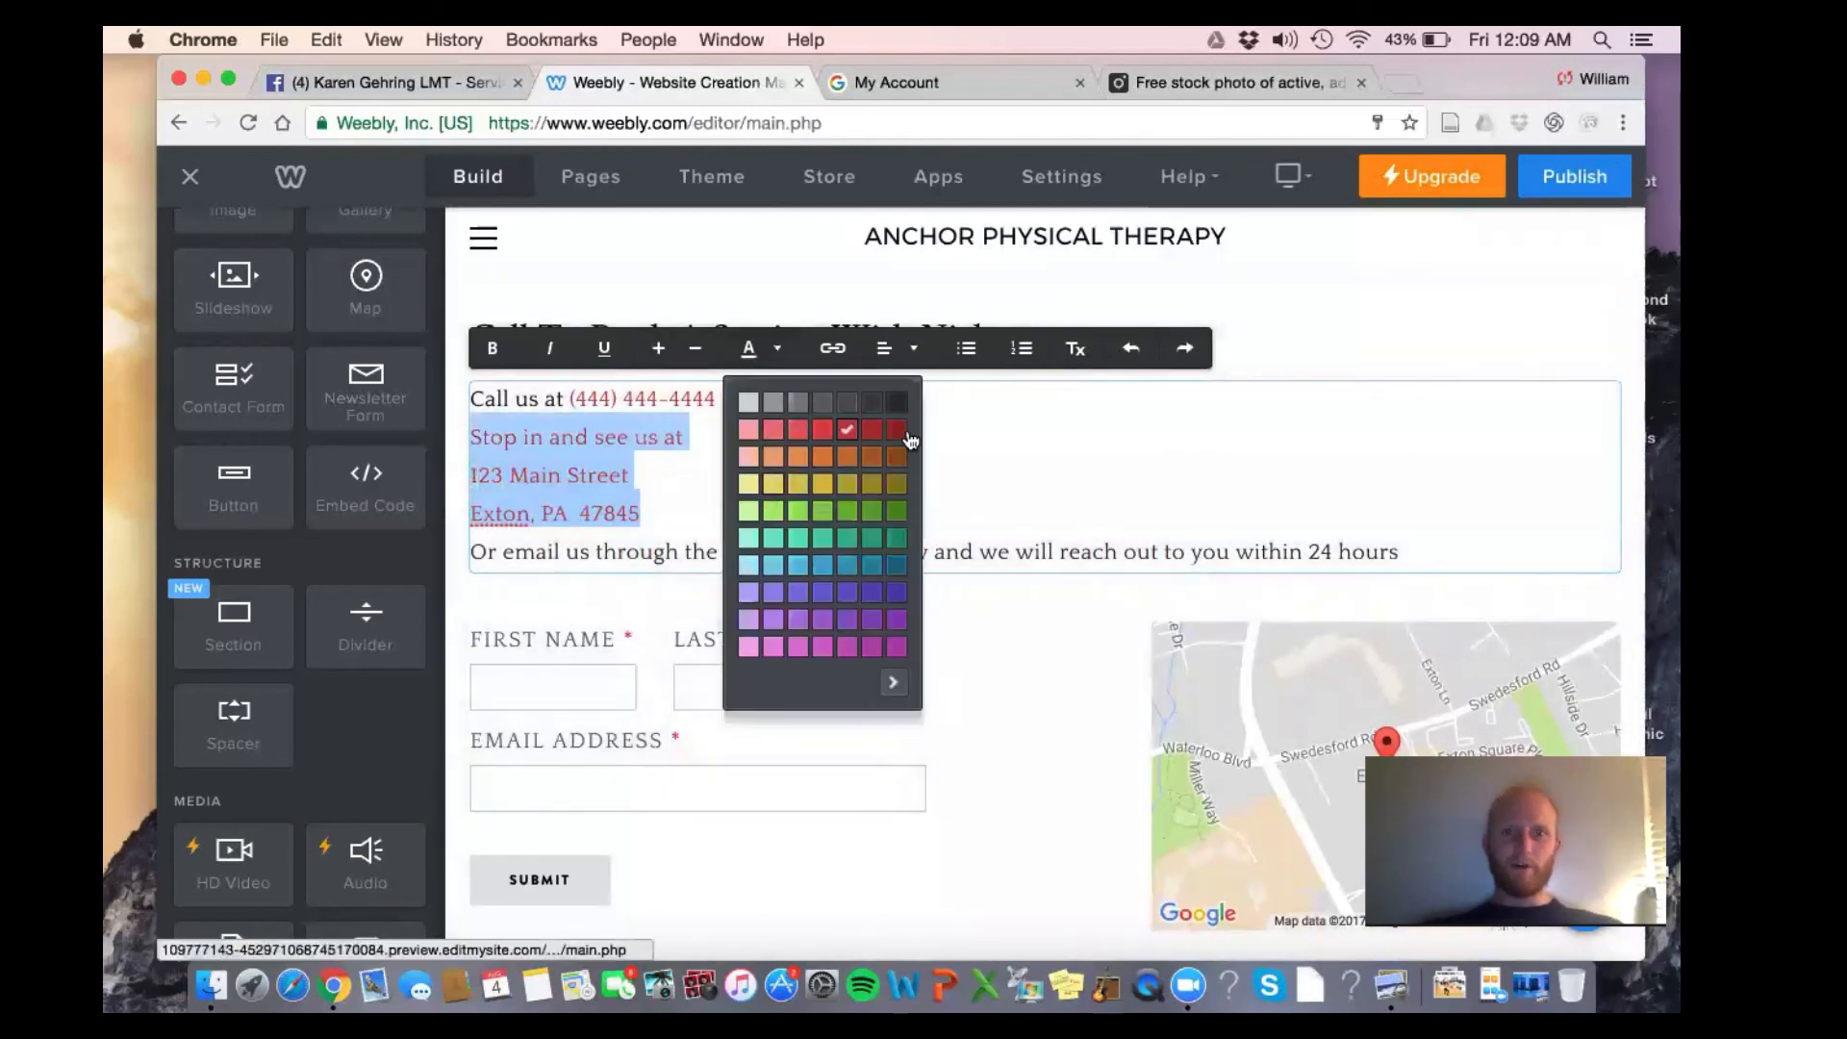
left_click(892, 683)
left_click_drag(1103, 458, 919, 658)
left_click(1564, 265)
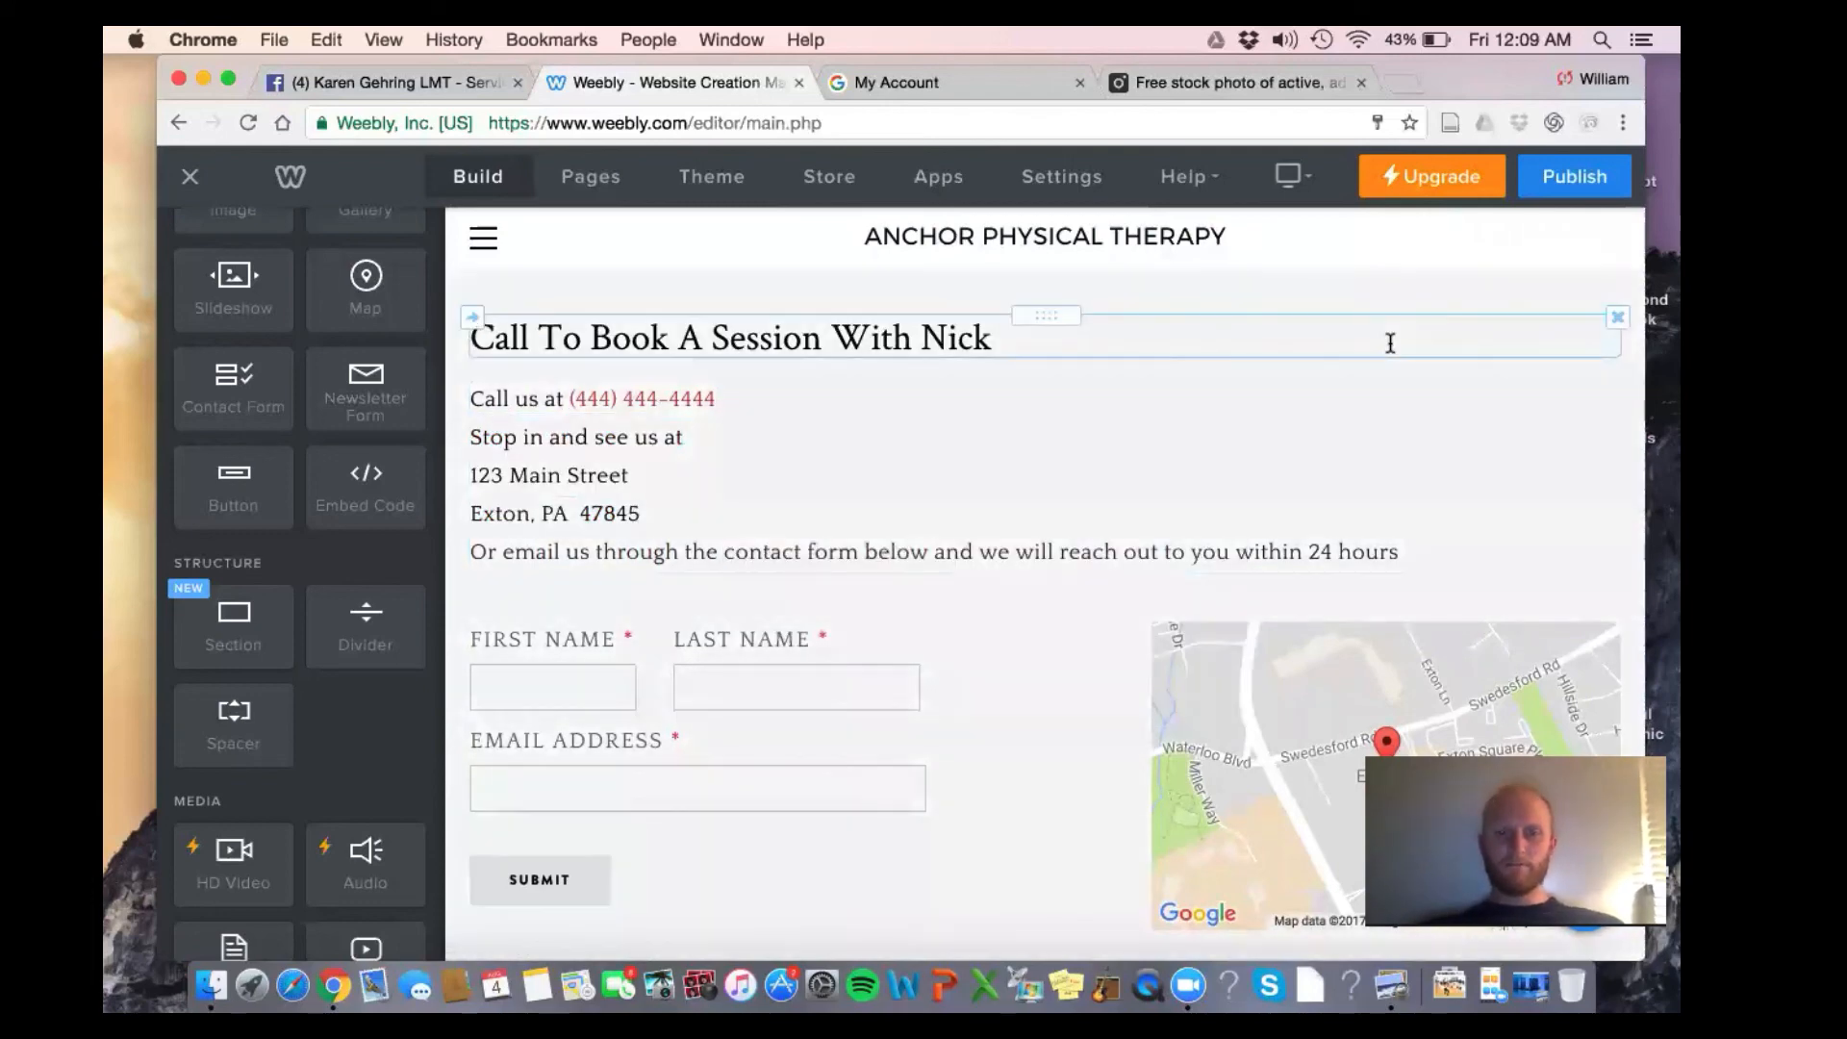
Publish the Anchor PT site, keeping the free anchorphysicaltherapypittsburgh weebly.com subdomain
scroll(1390, 344, "up", 15)
scroll(1395, 384, "down", 3)
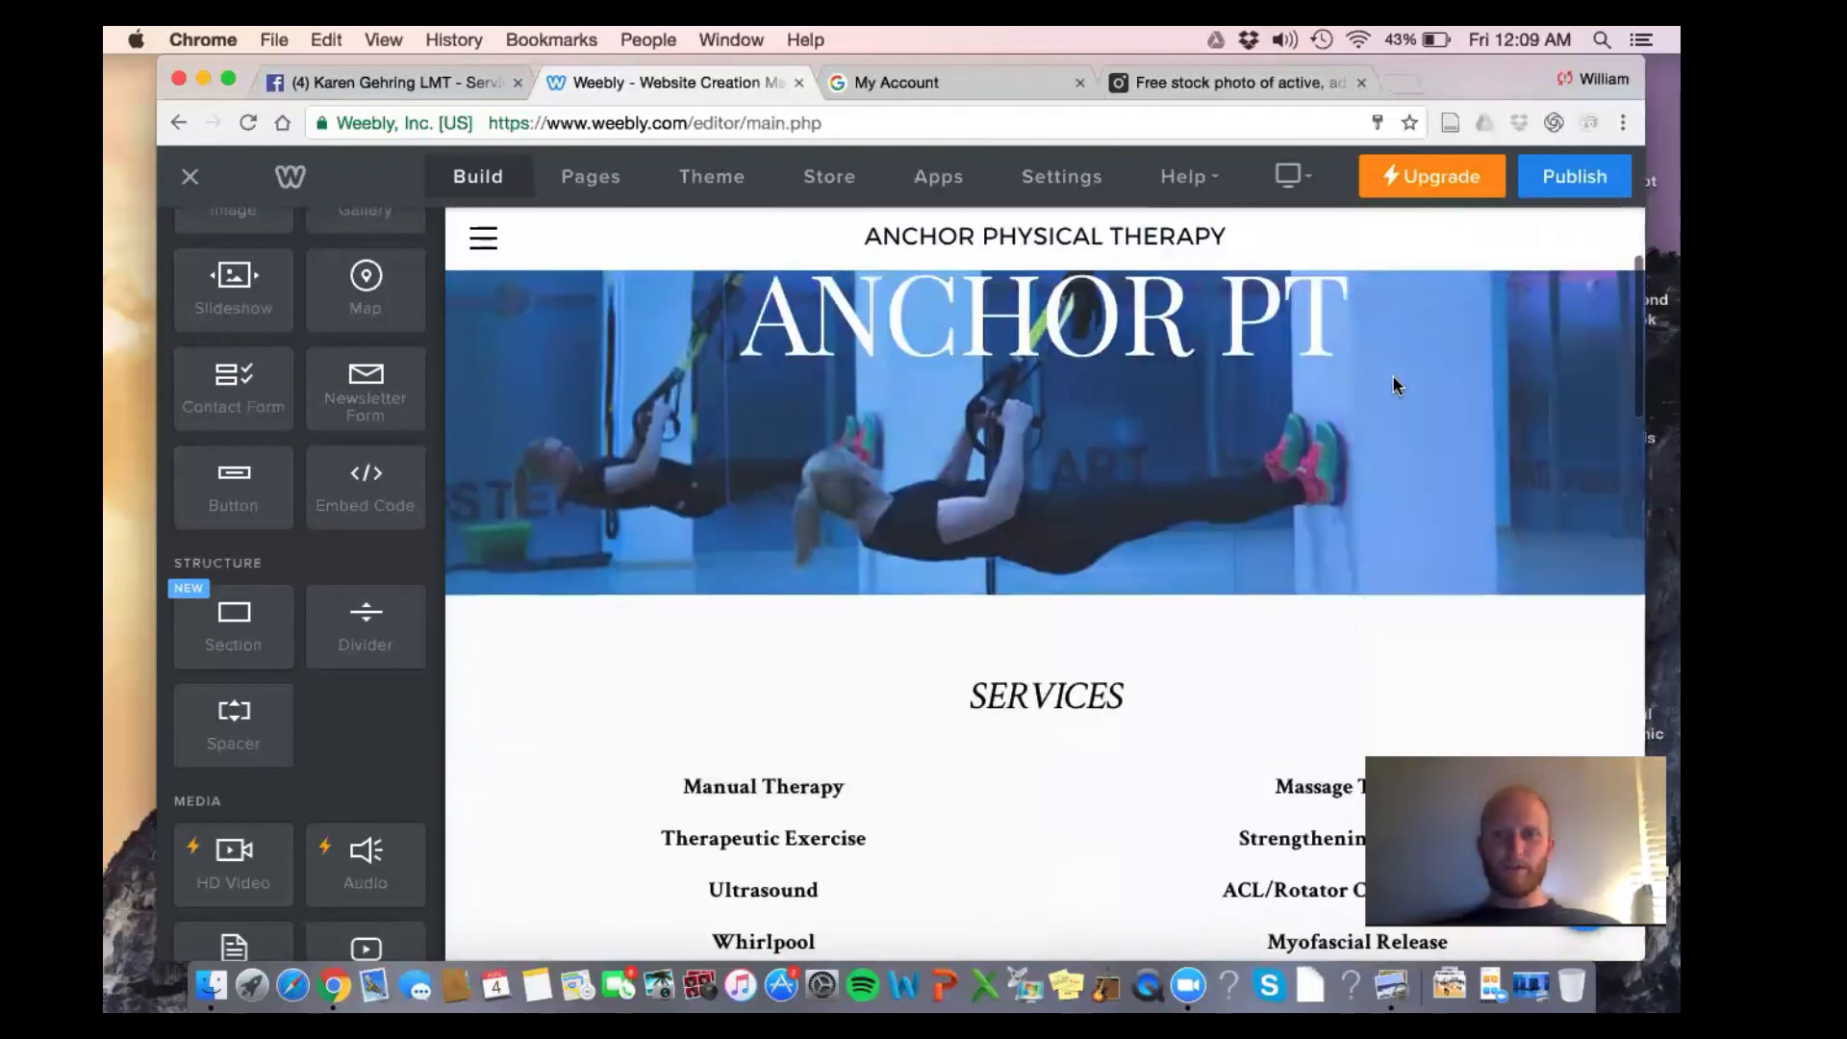
scroll(1395, 384, "up", 3)
scroll(1394, 381, "down", 7)
scroll(1394, 383, "up", 8)
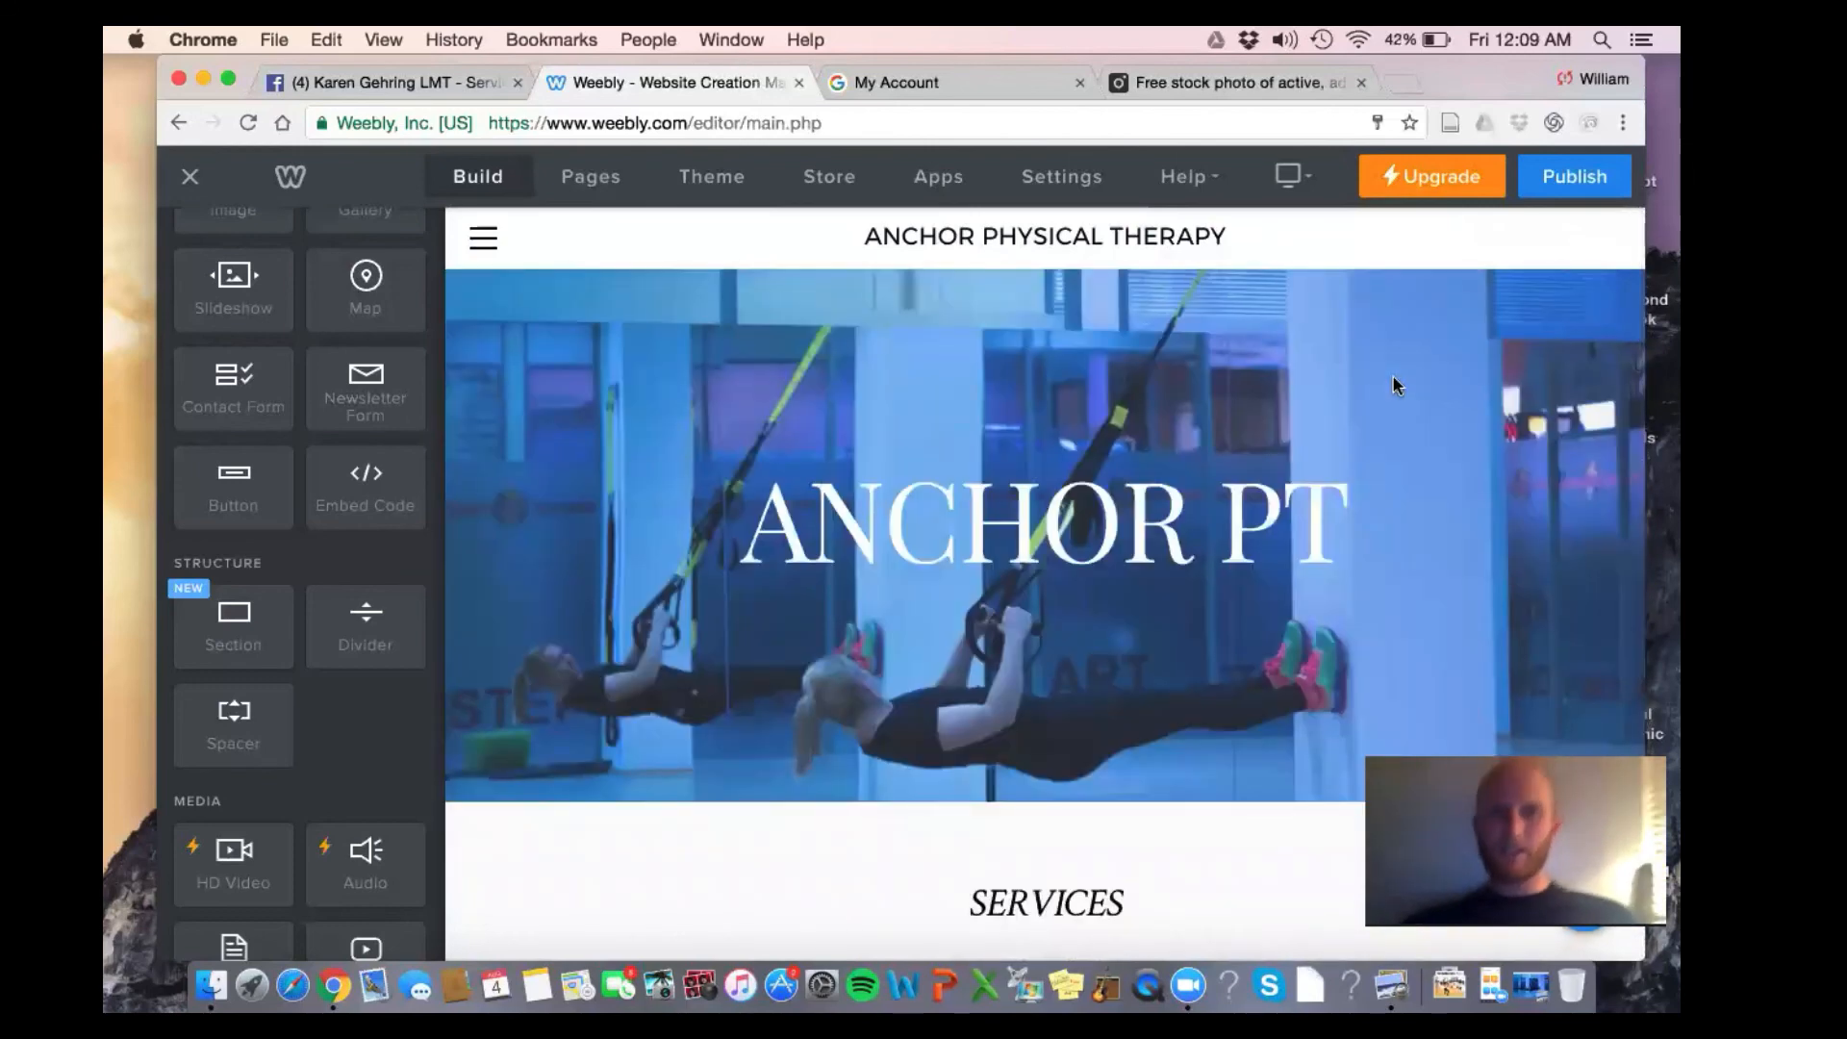
scroll(1394, 383, "down", 1)
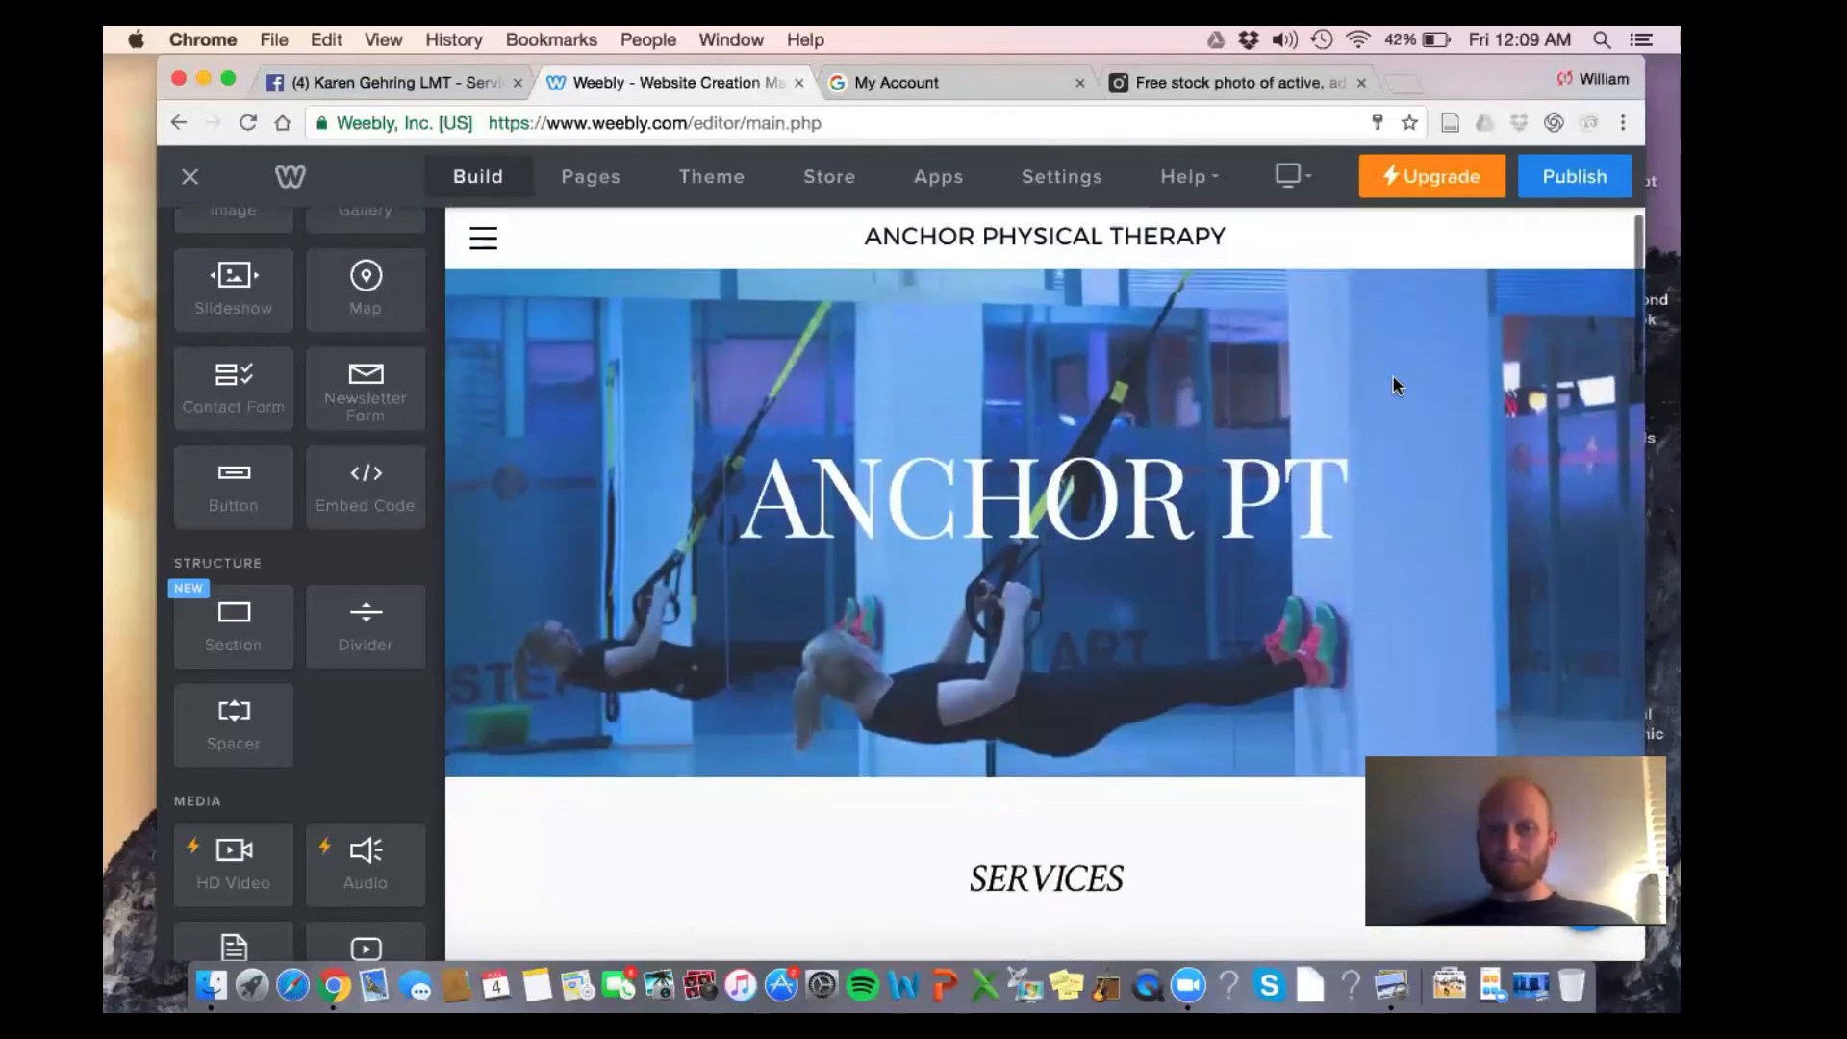
left_click(1574, 176)
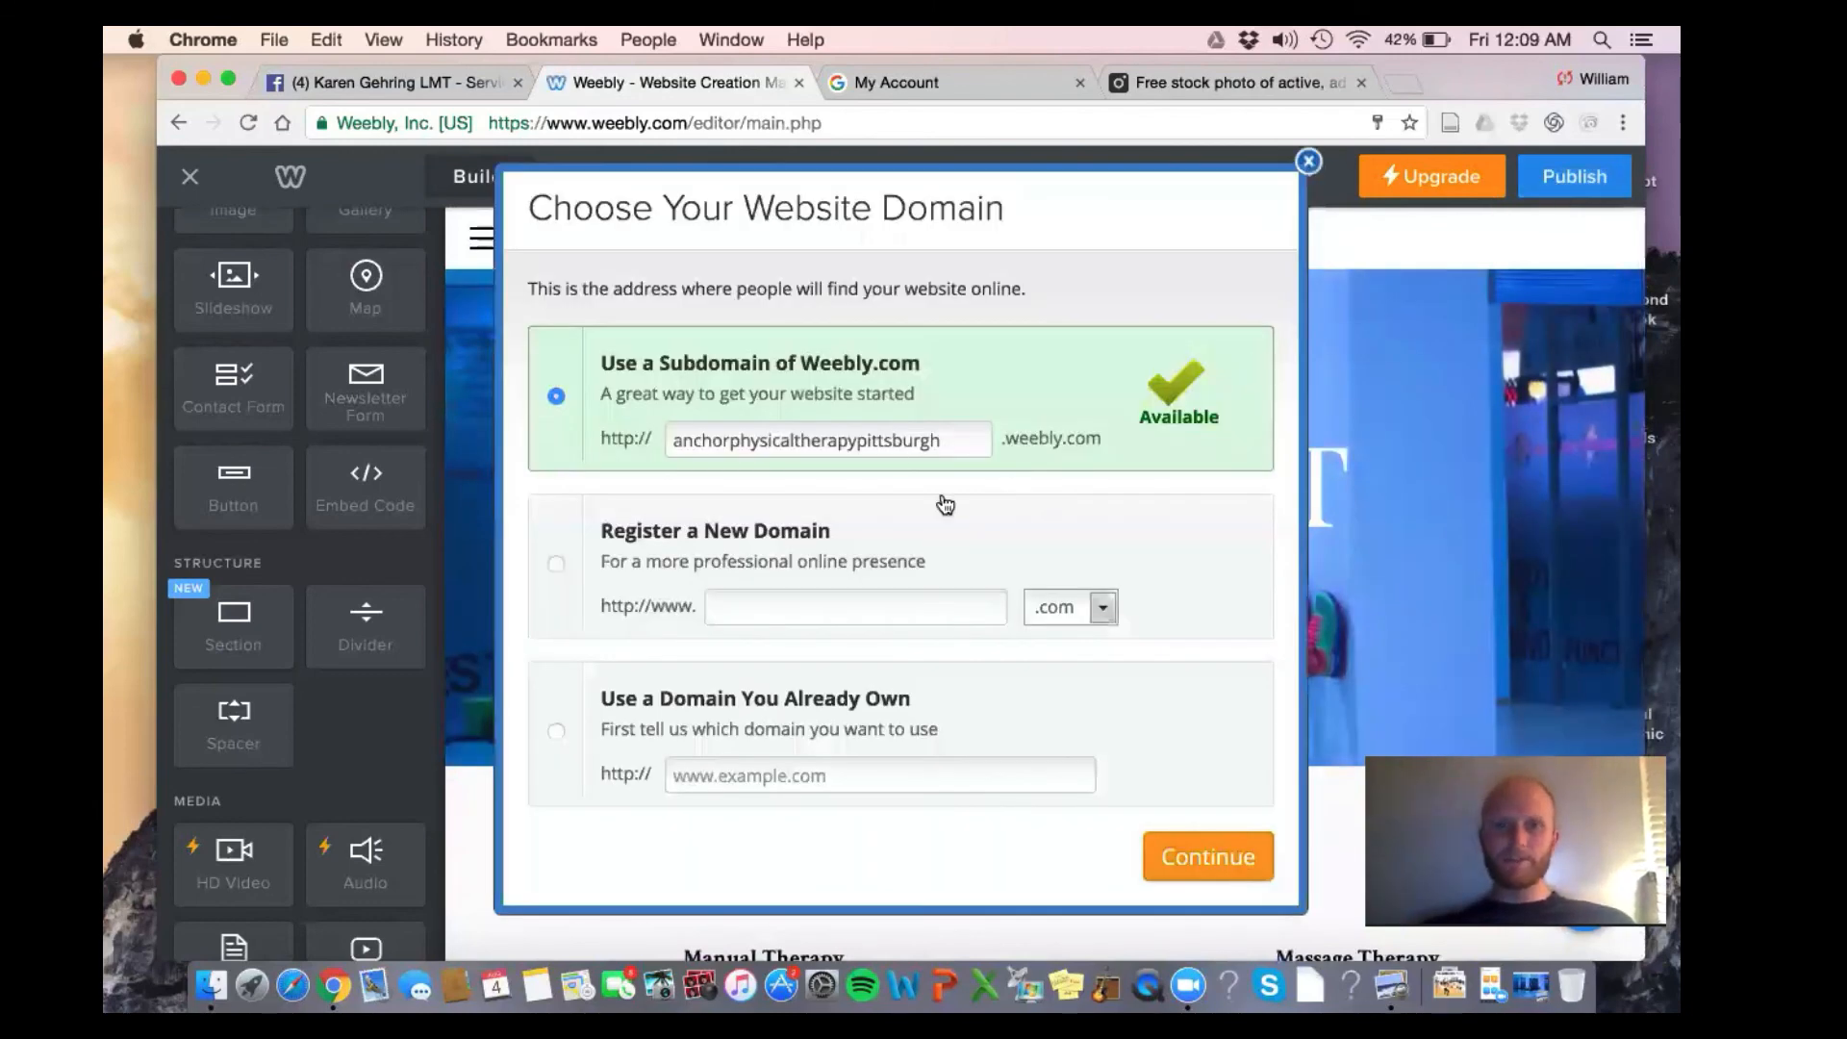
left_click(1224, 881)
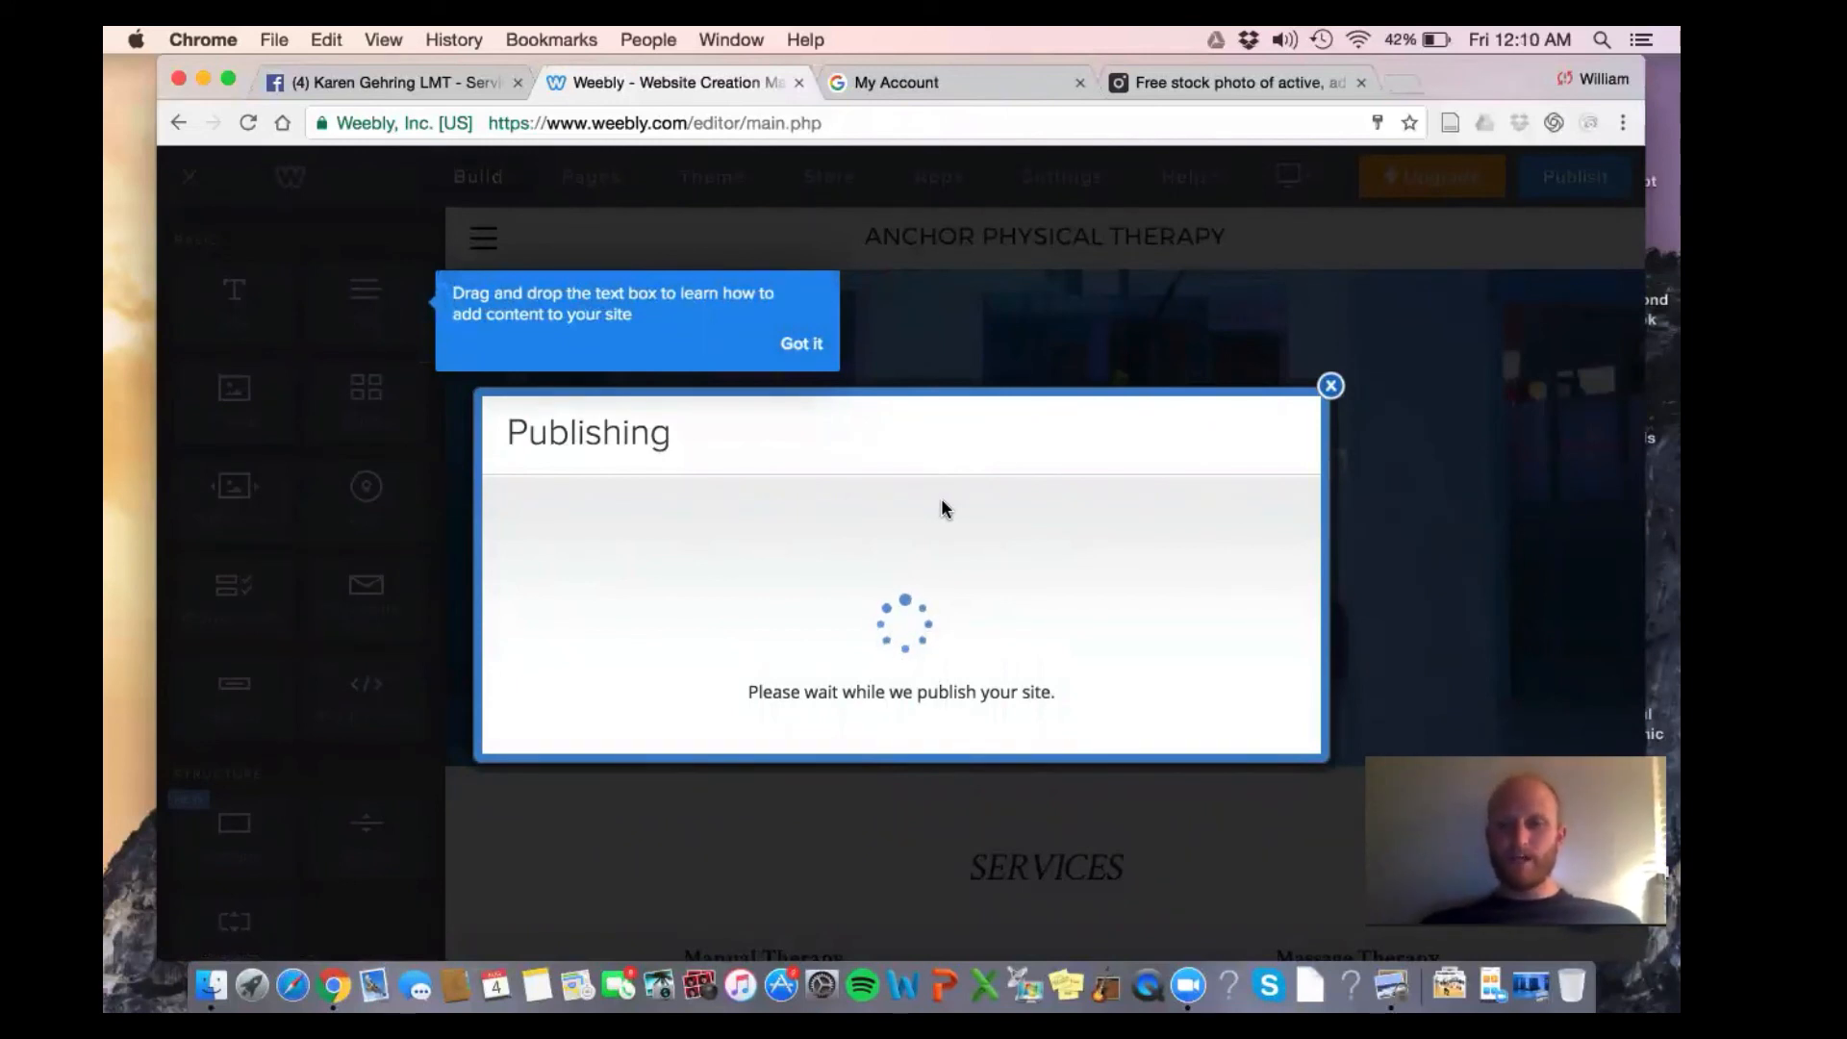
Open the live published site and scroll through it
left_click(1019, 386)
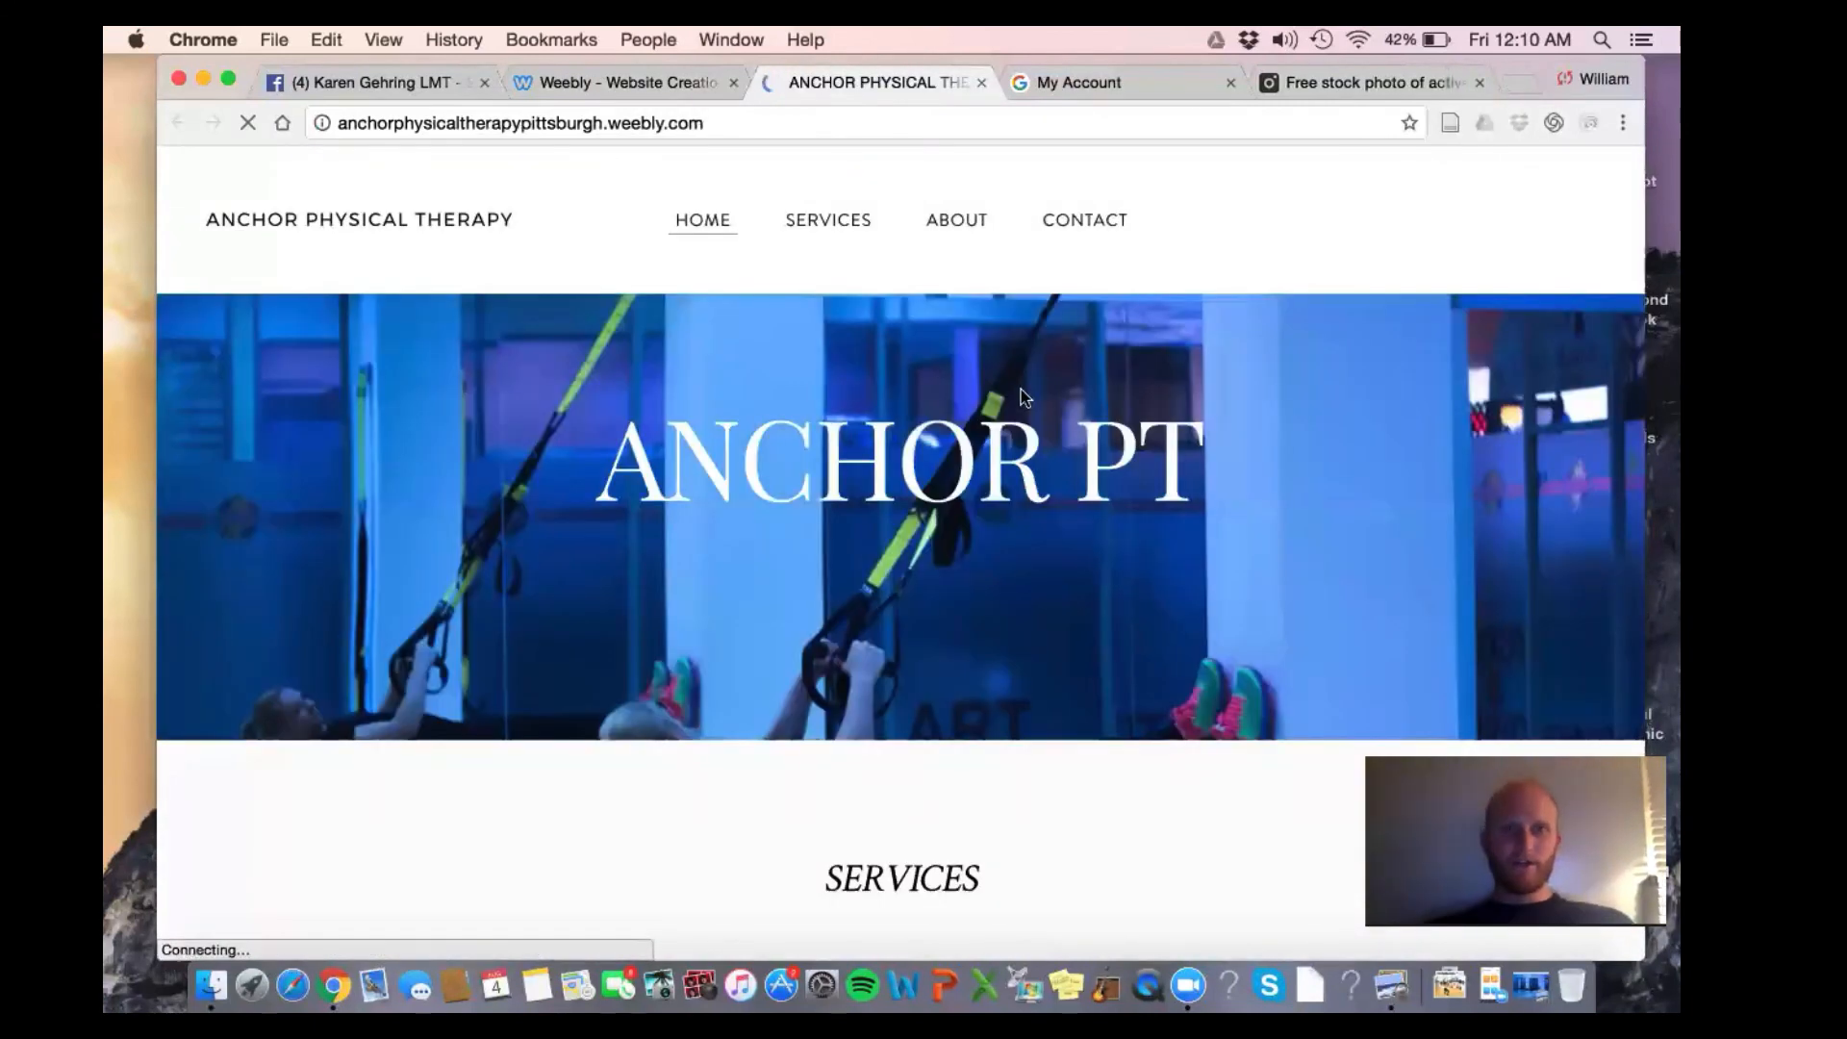
scroll(1042, 520, "down", 2)
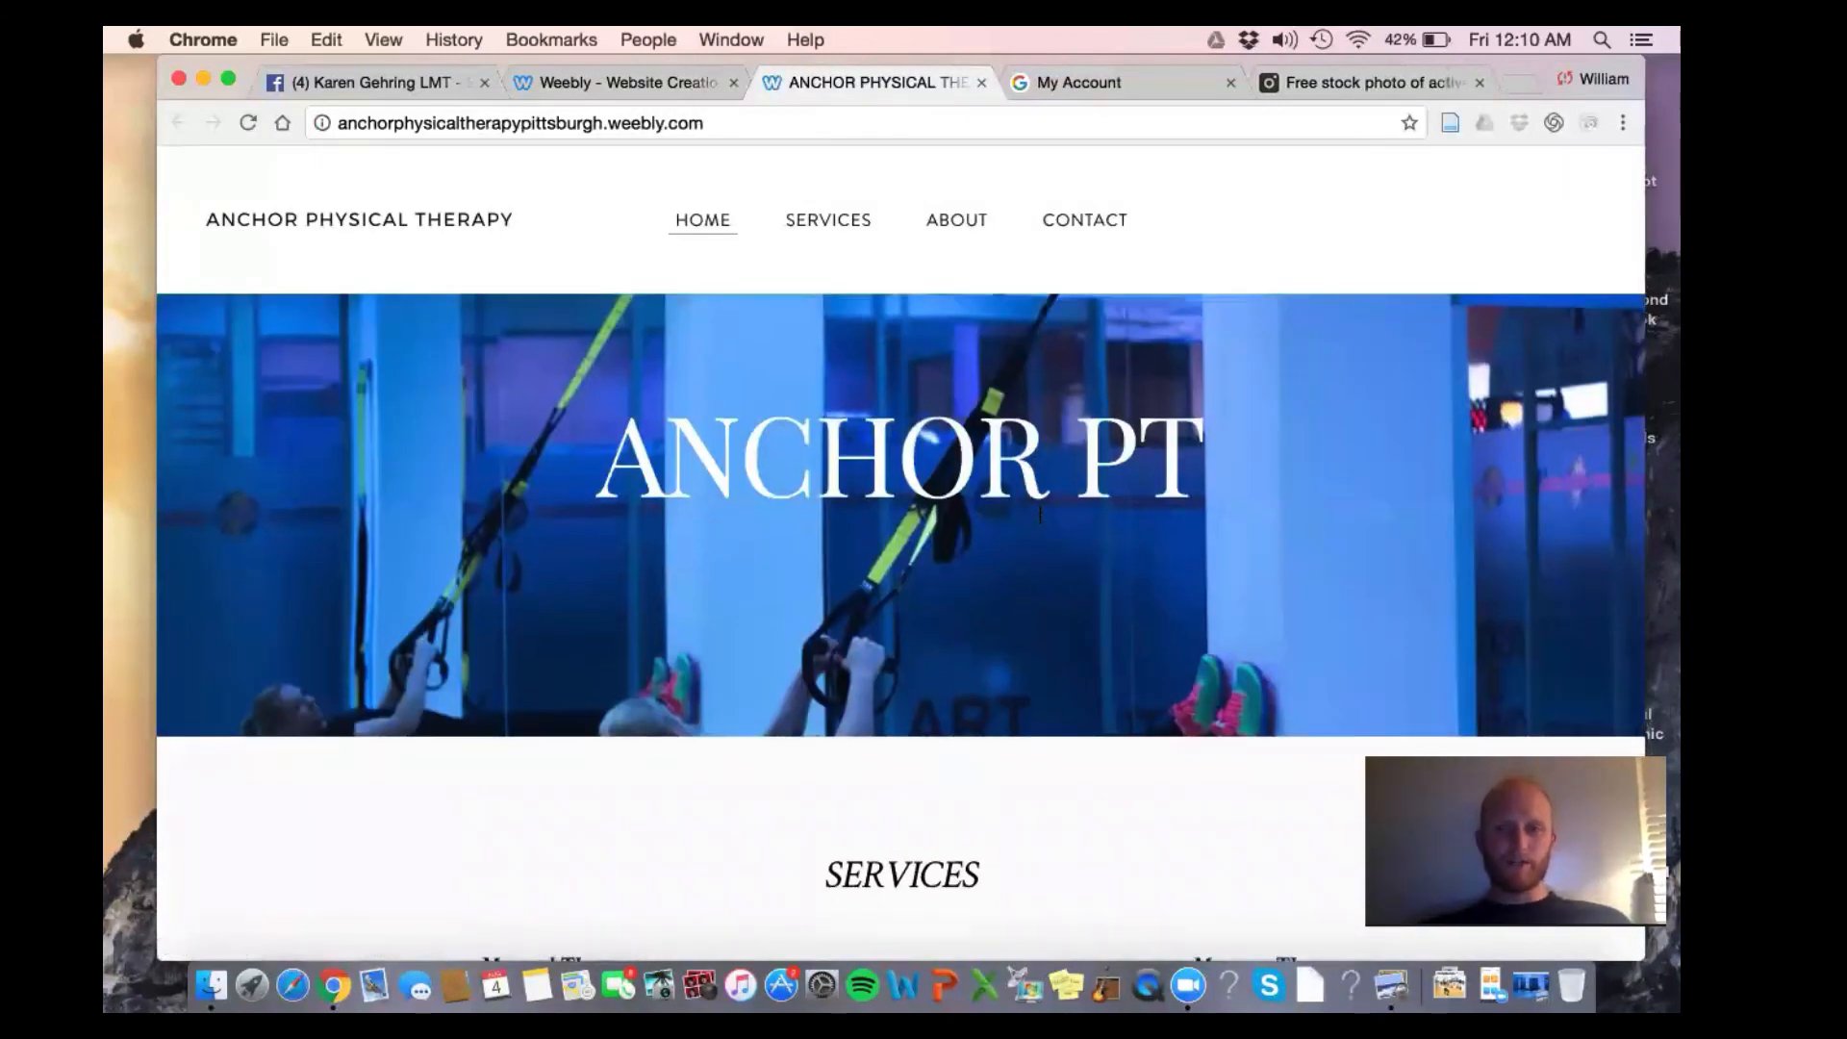
scroll(1041, 522, "down", 10)
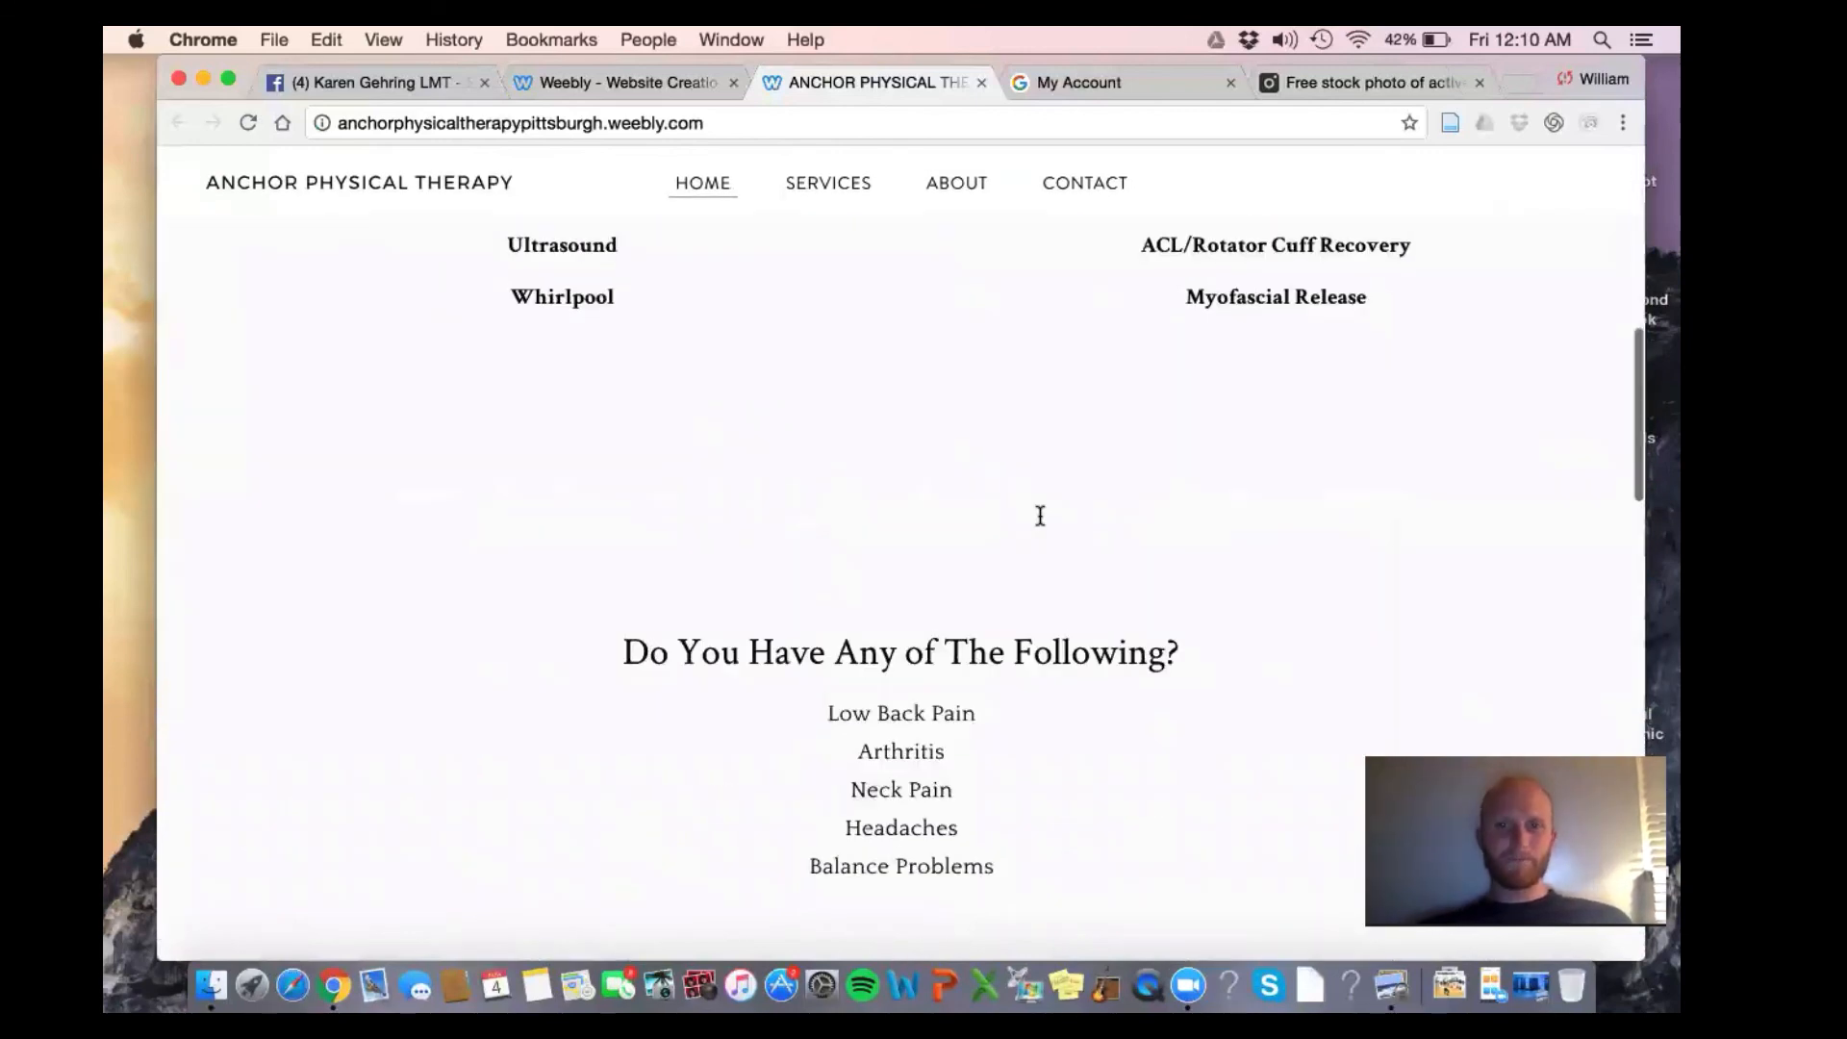
scroll(1042, 523, "up", 3)
scroll(1019, 474, "down", 10)
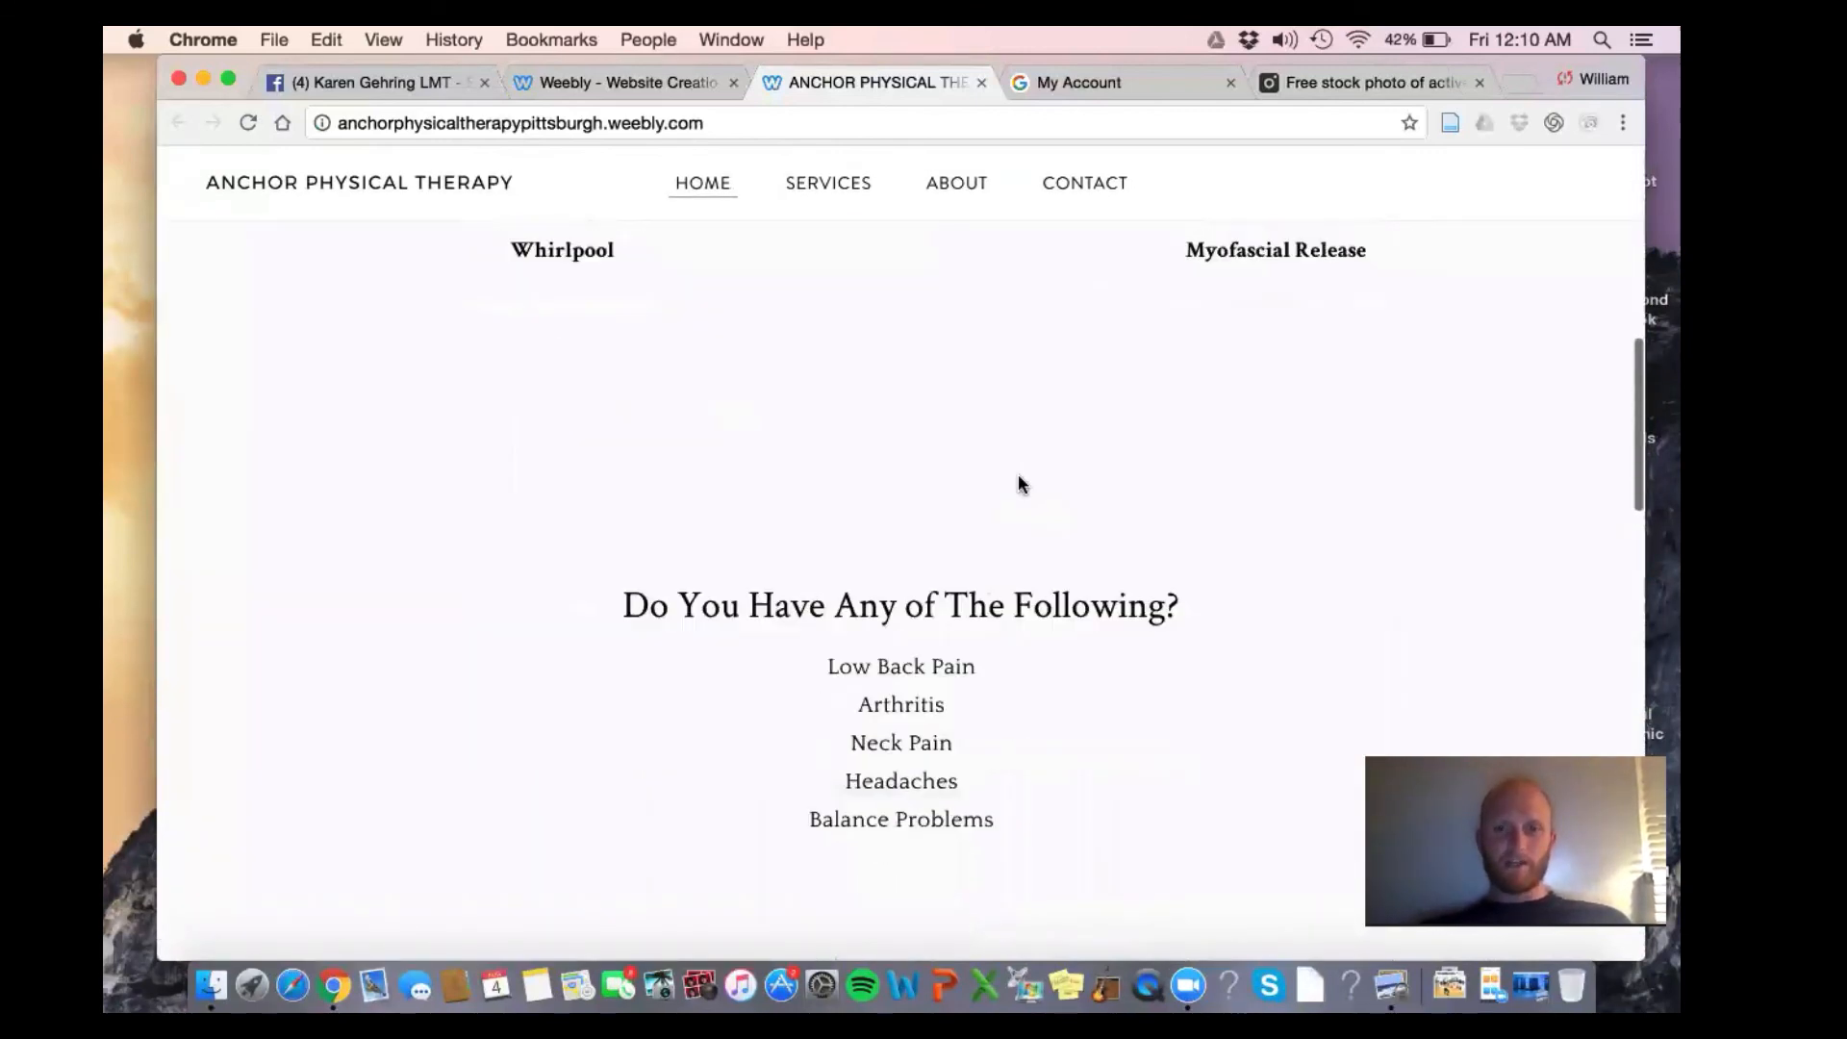
scroll(1022, 481, "down", 5)
scroll(1018, 475, "down", 6)
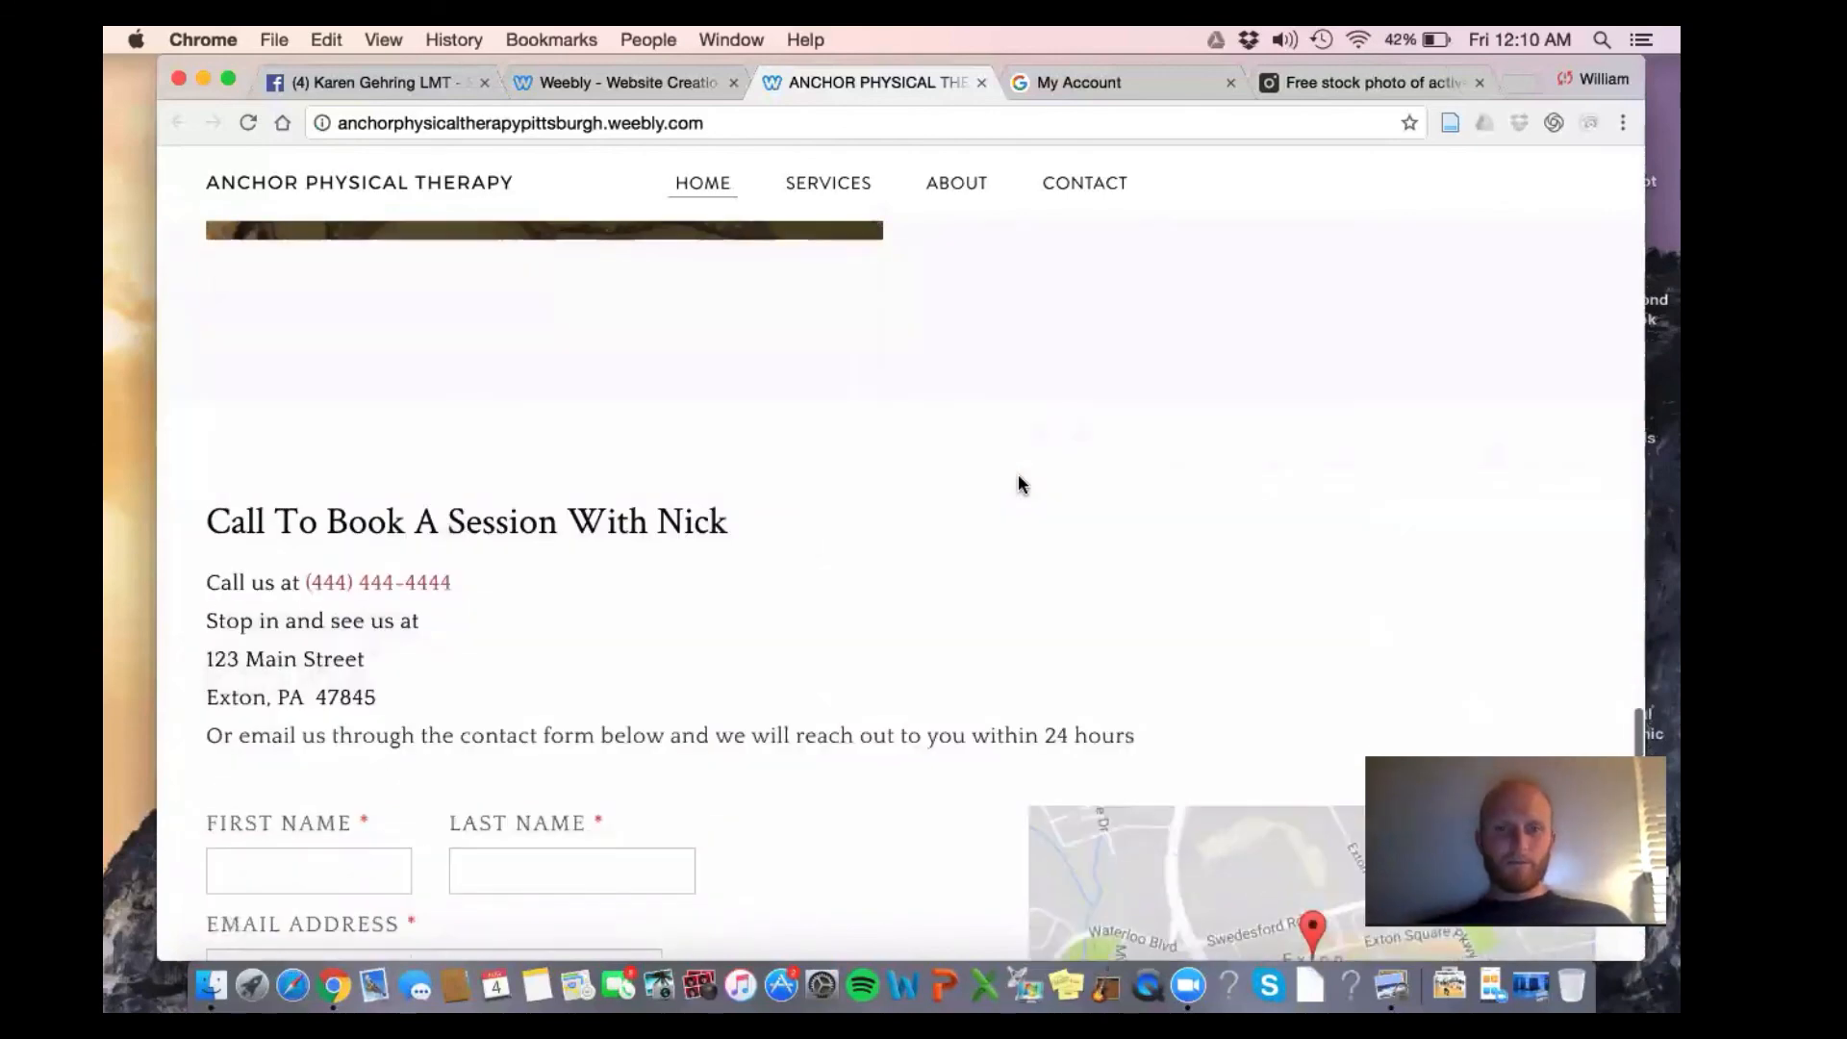
scroll(1022, 404, "up", 5)
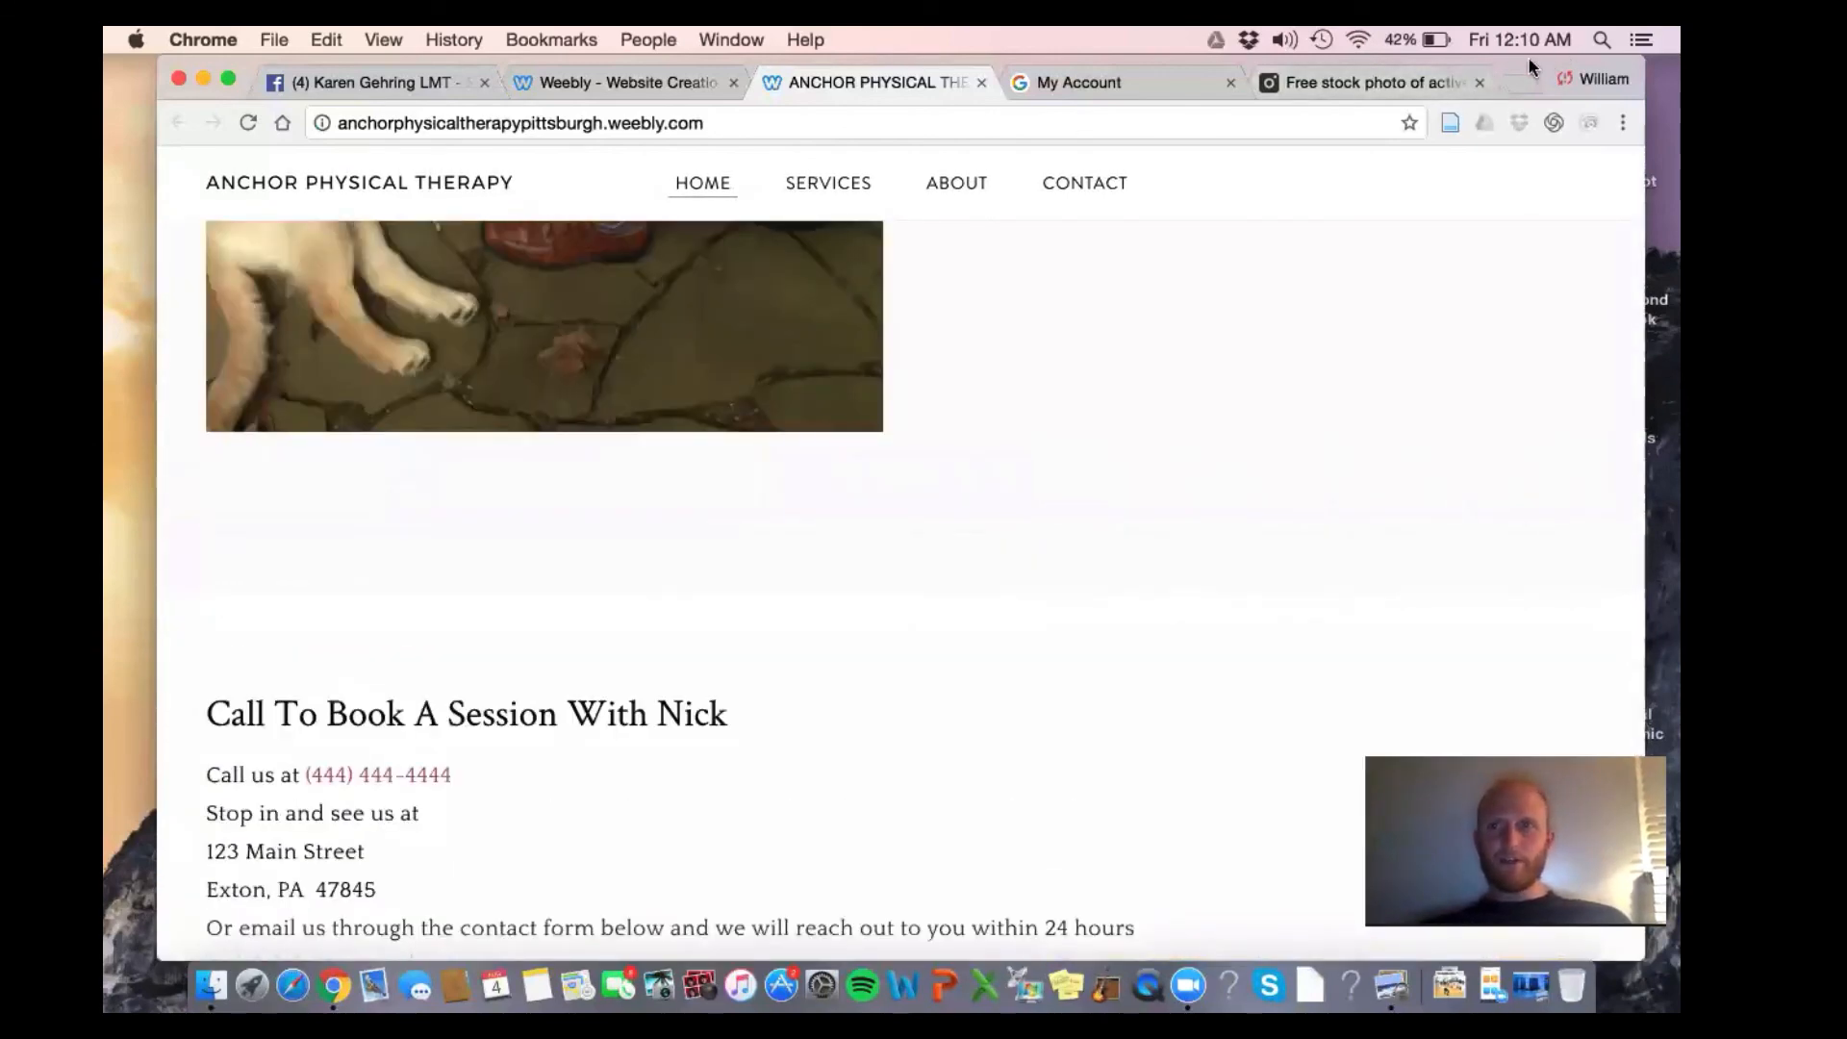
left_click_drag(1527, 69, 1532, 200)
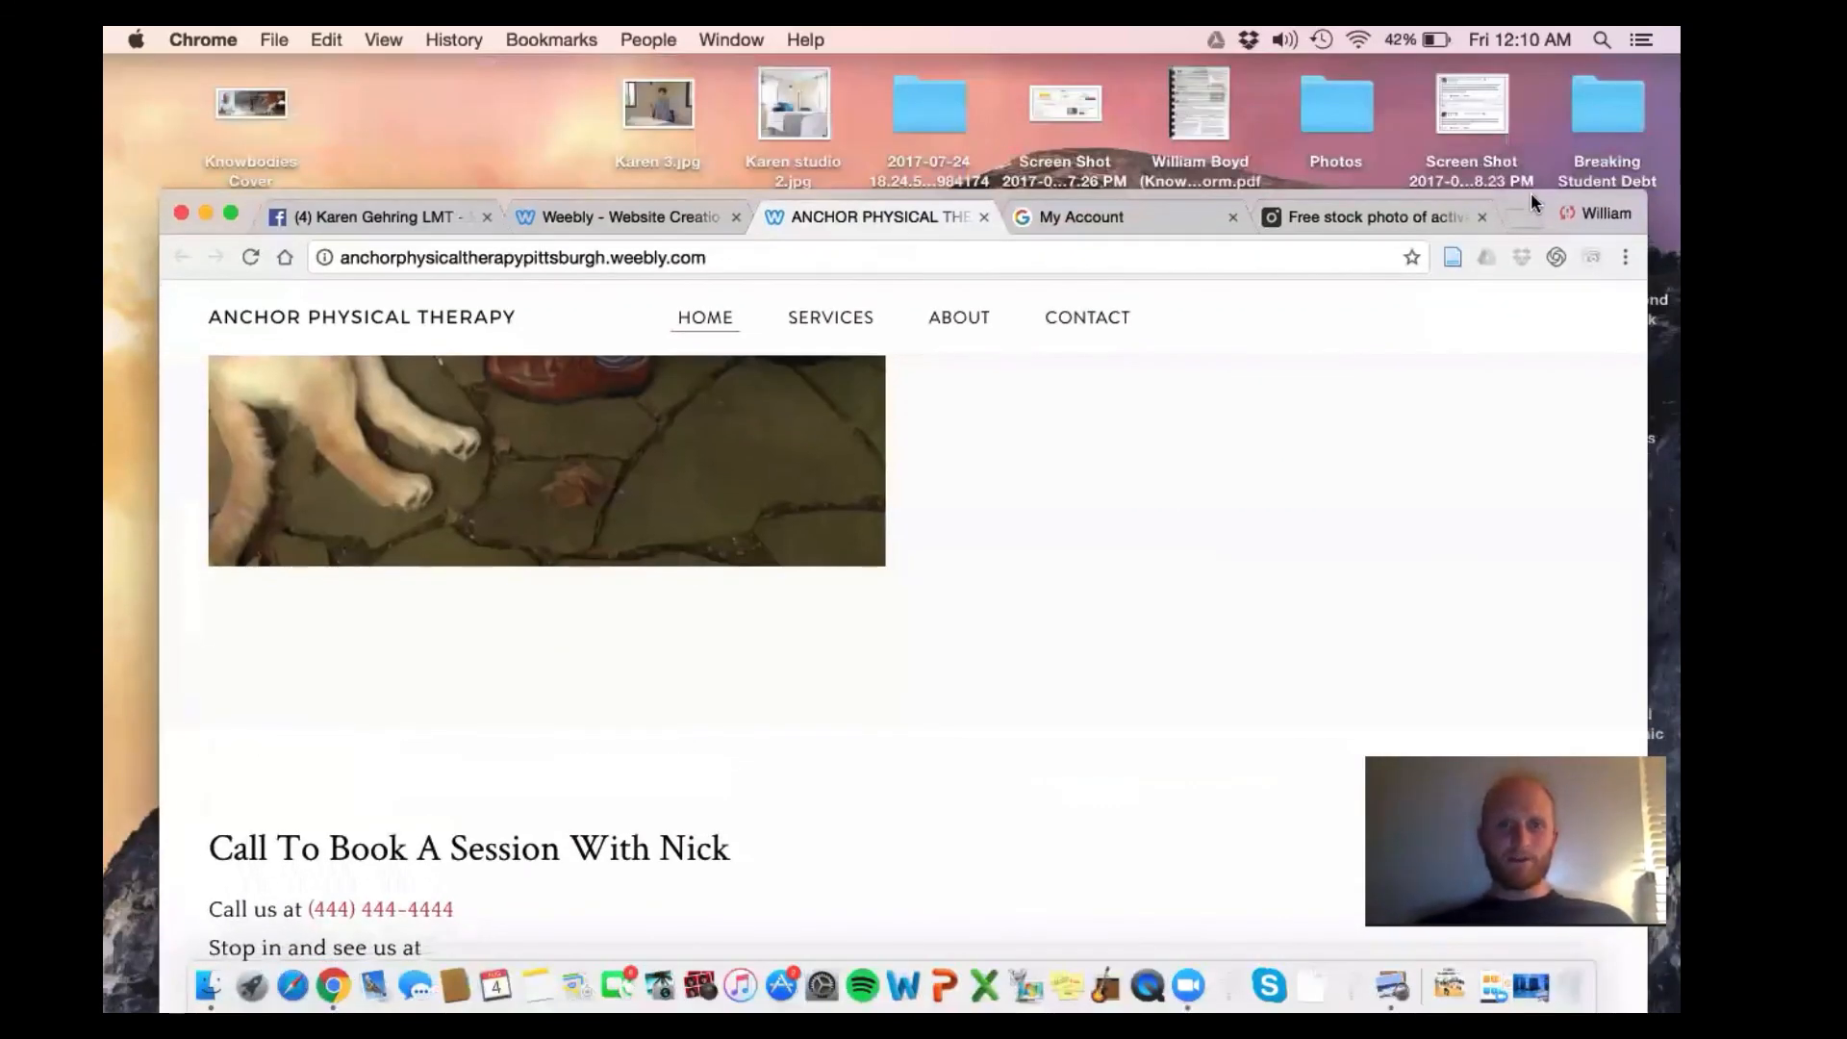
Load the old anchor-physicaltherapy.com site in another tab, then return to the Weebly editor
left_click(1089, 219)
left_click(1056, 257)
type("an")
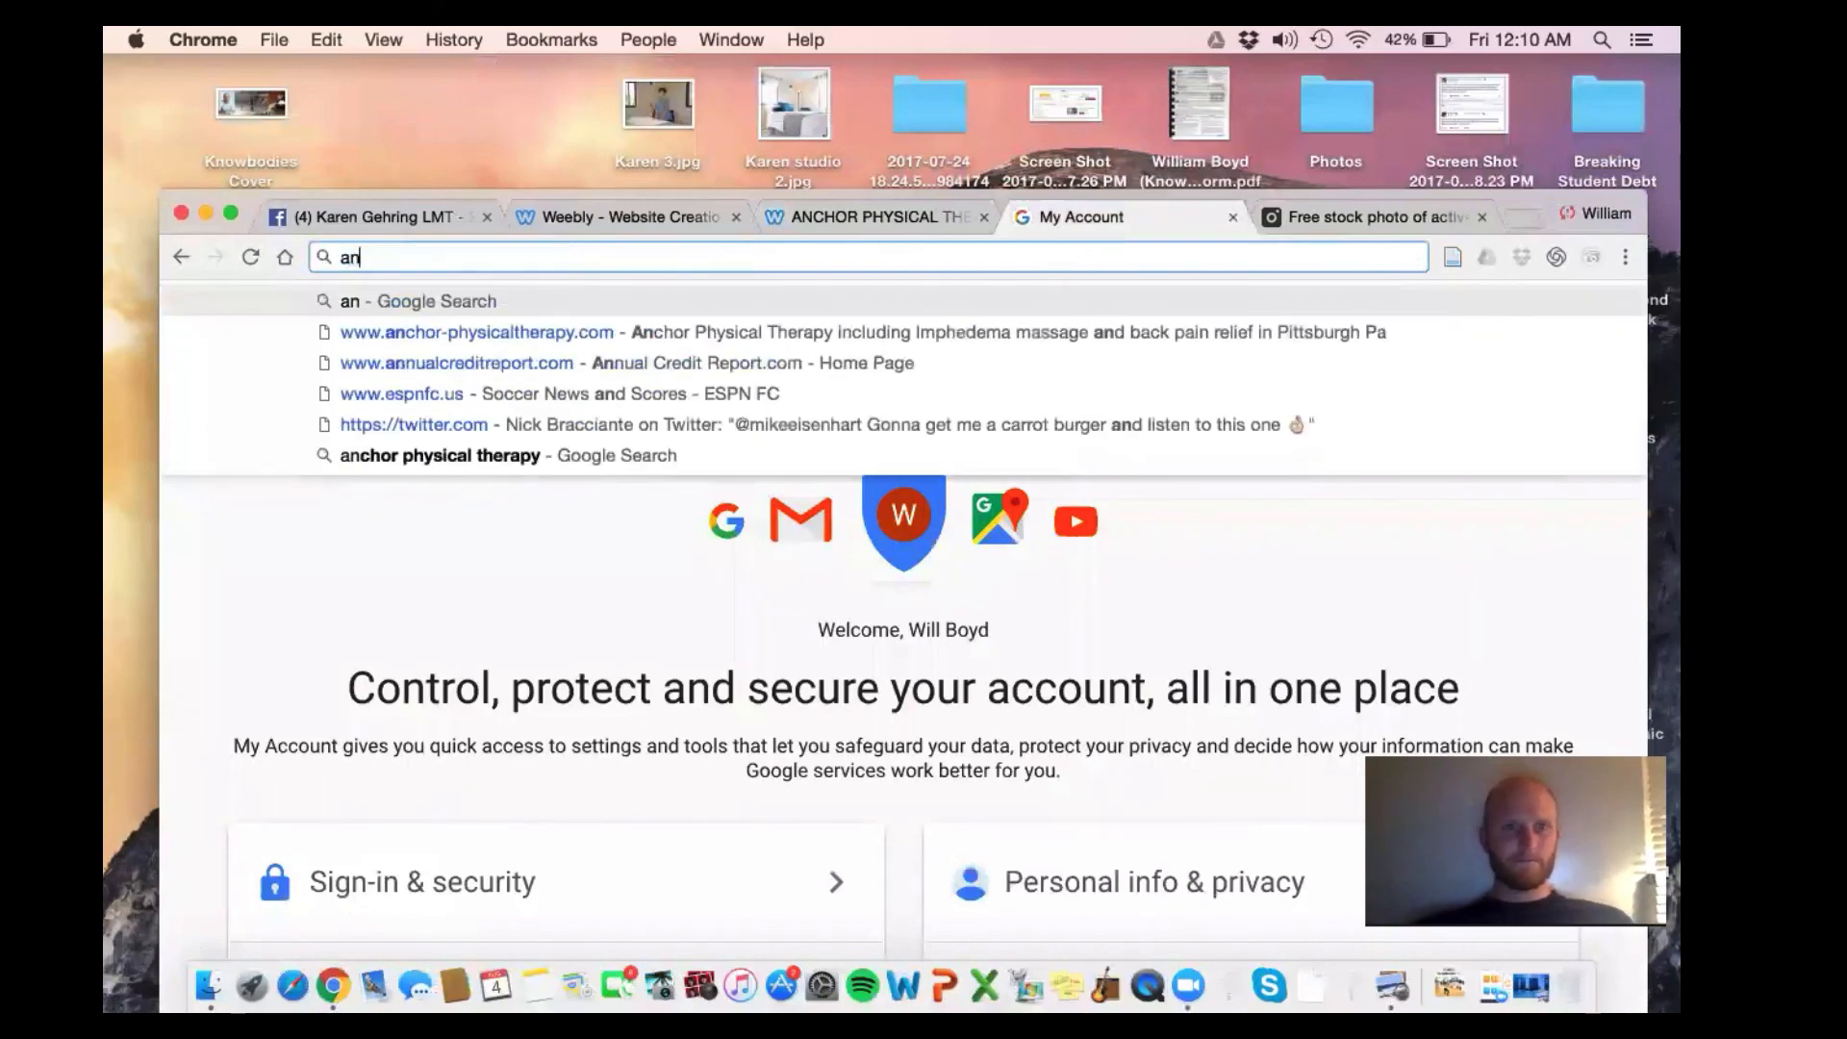
type("chor-physicaltherapy.com")
key("Return")
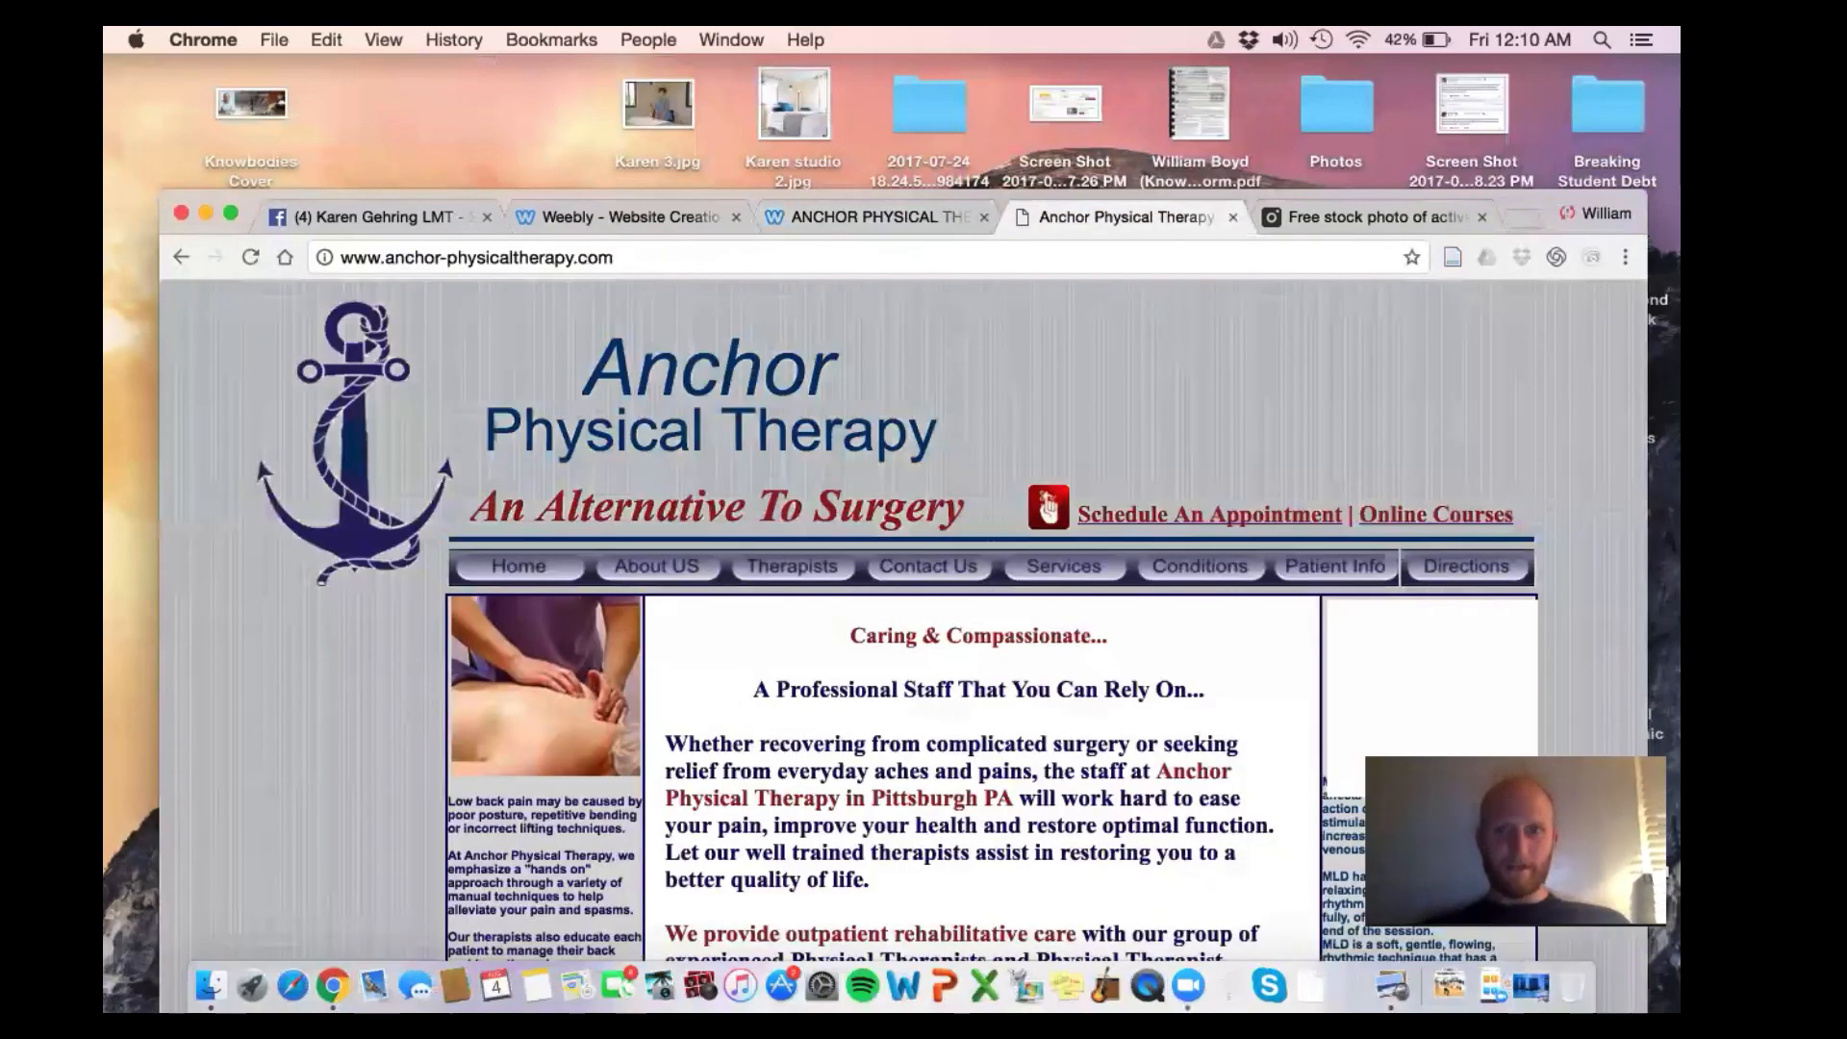
left_click(821, 217)
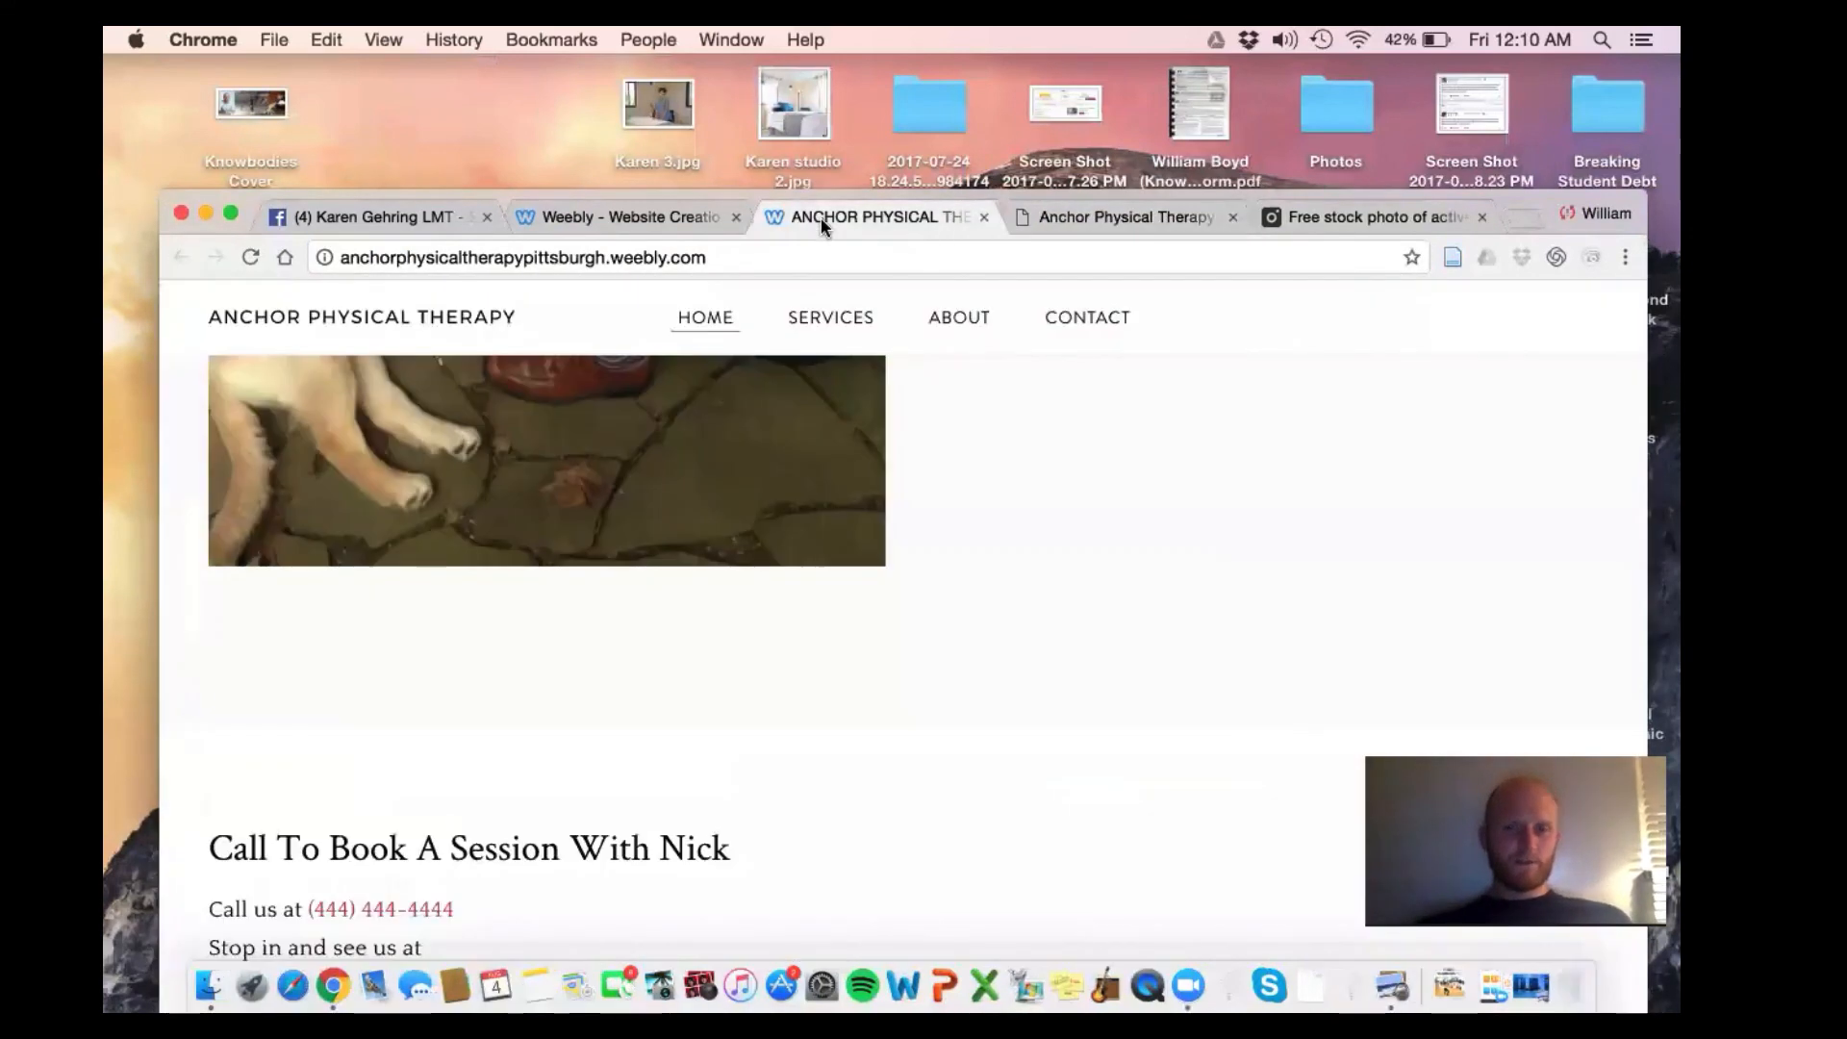
scroll(751, 565, "up", 15)
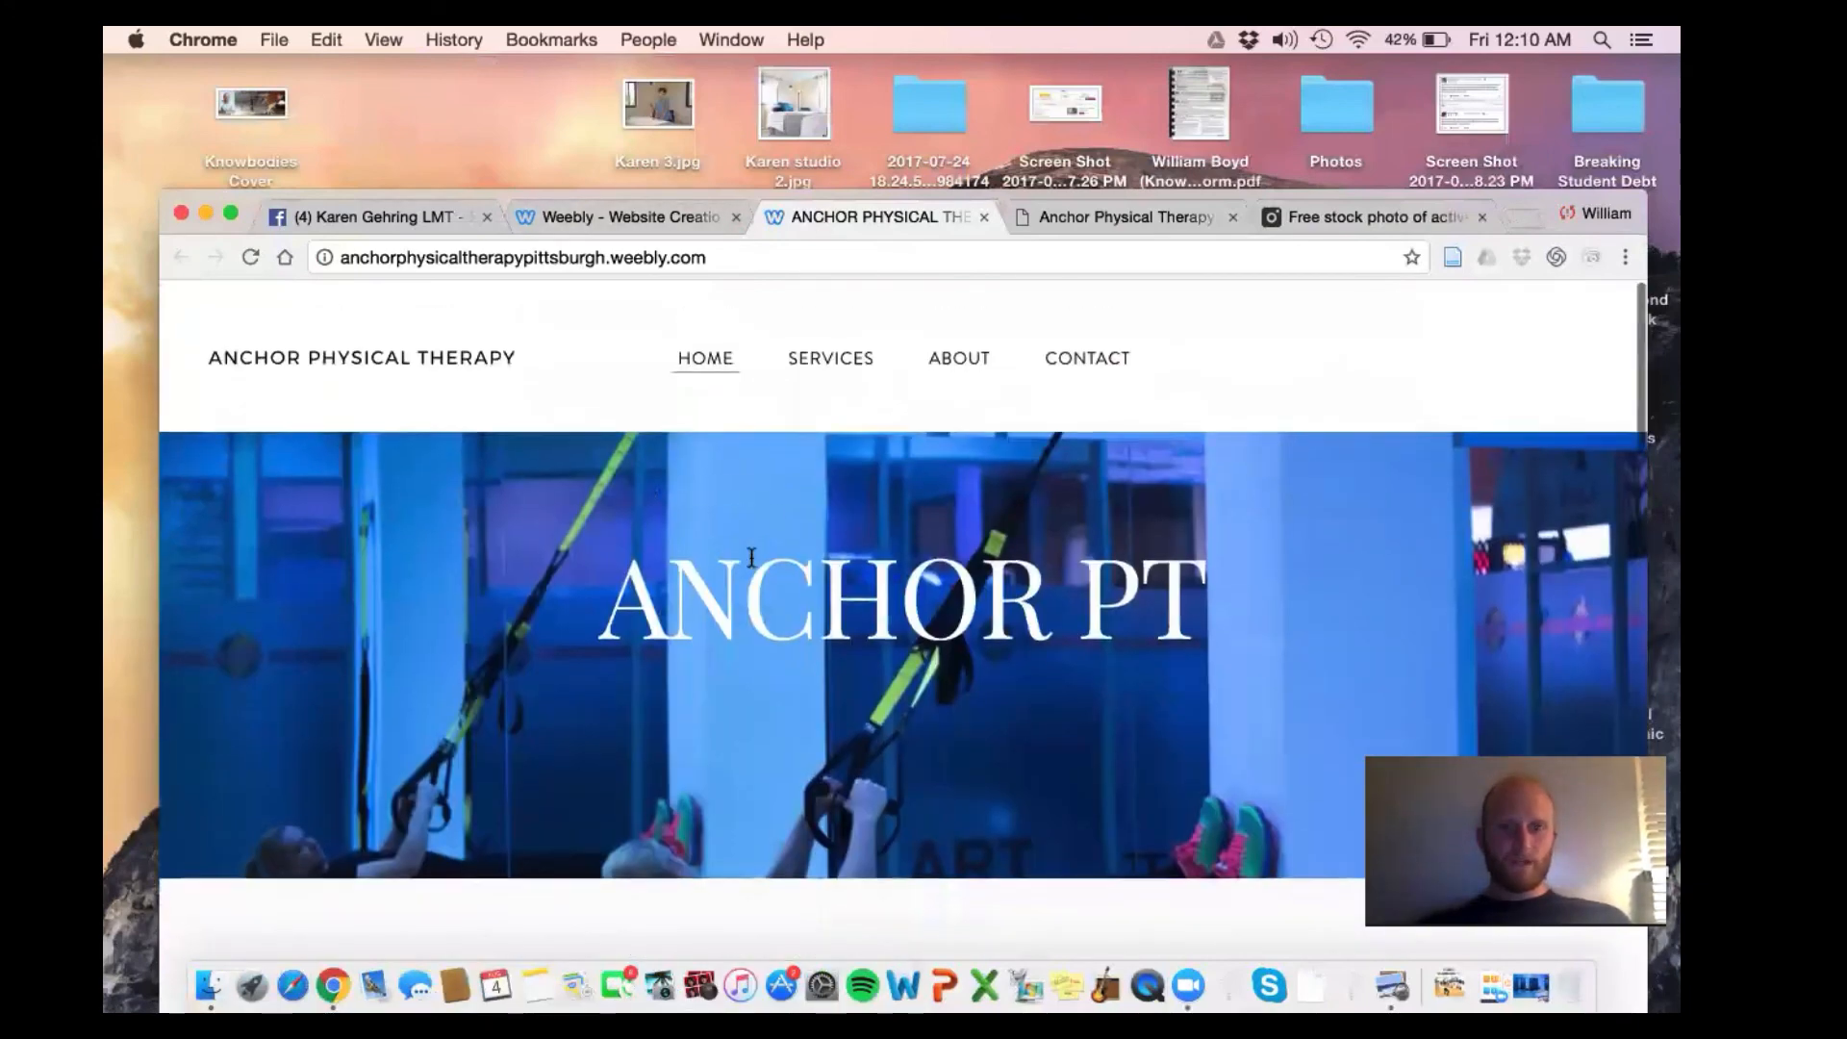
scroll(673, 404, "down", 2)
left_click(569, 218)
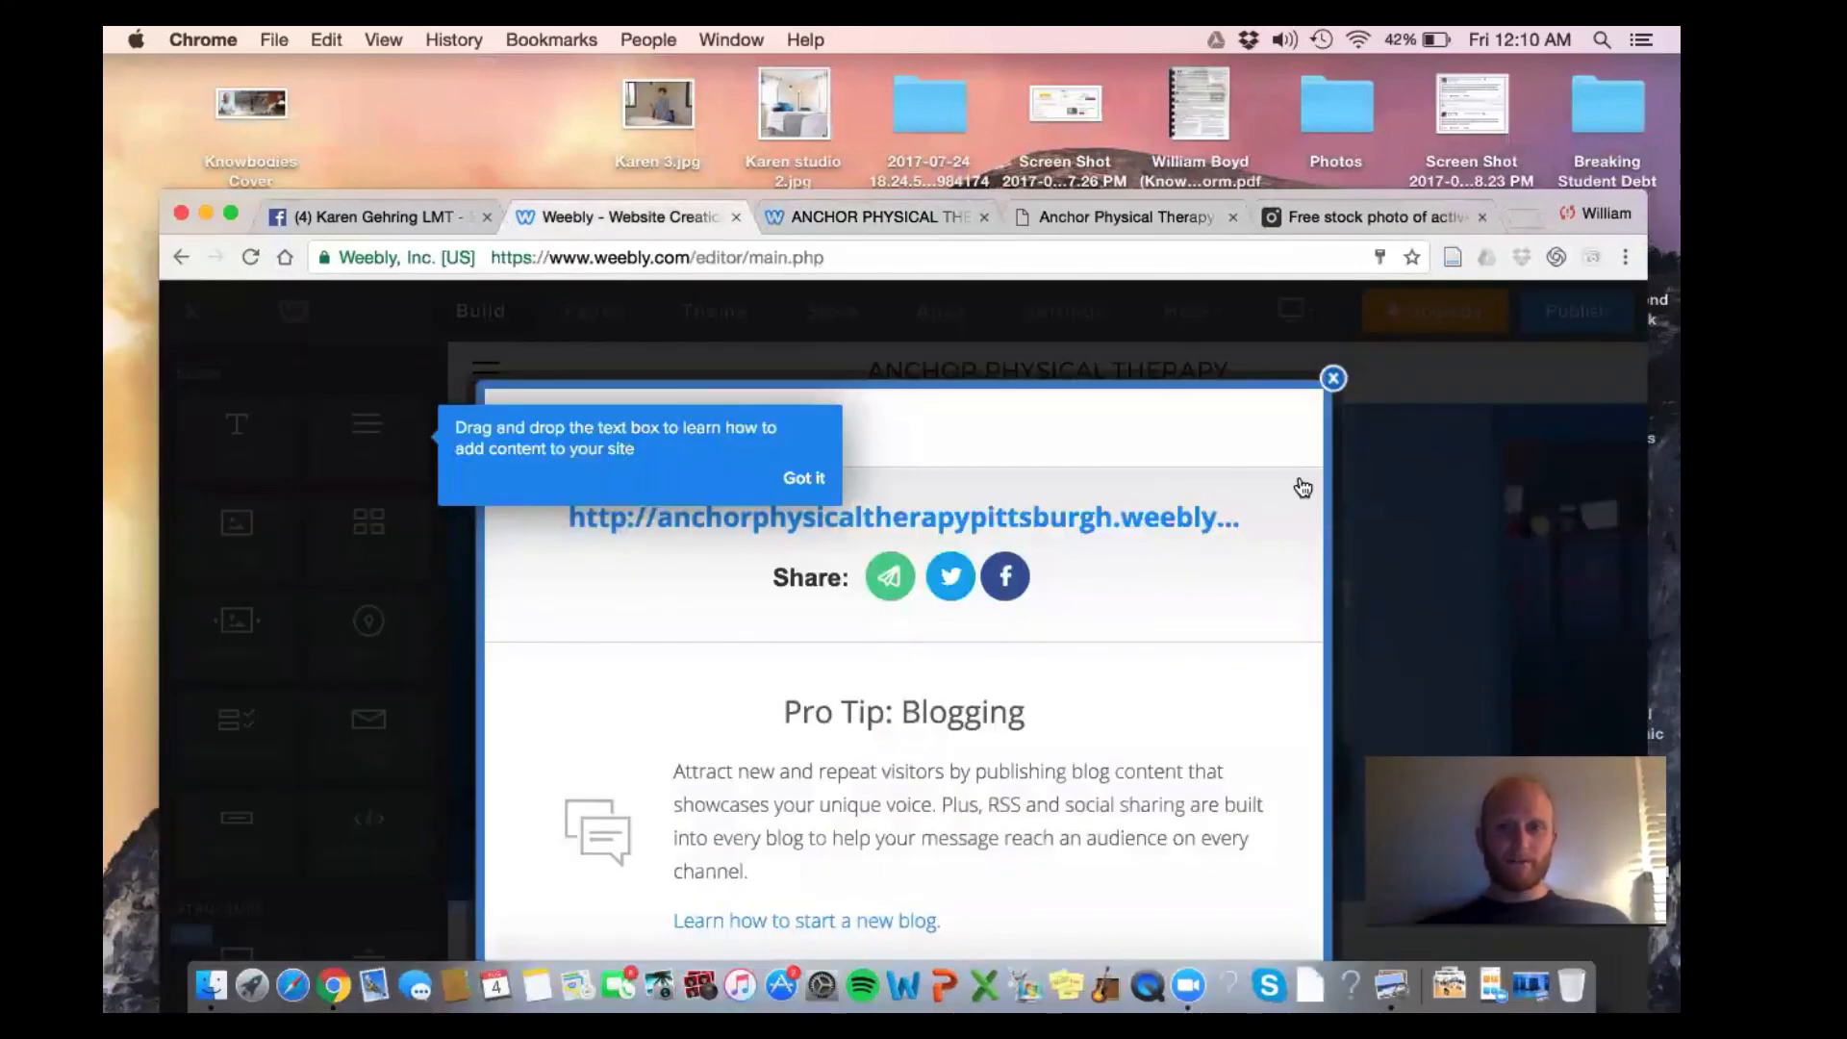
Dismiss the publishing tip, make the hero text box taller and republish the site
left_click(1333, 379)
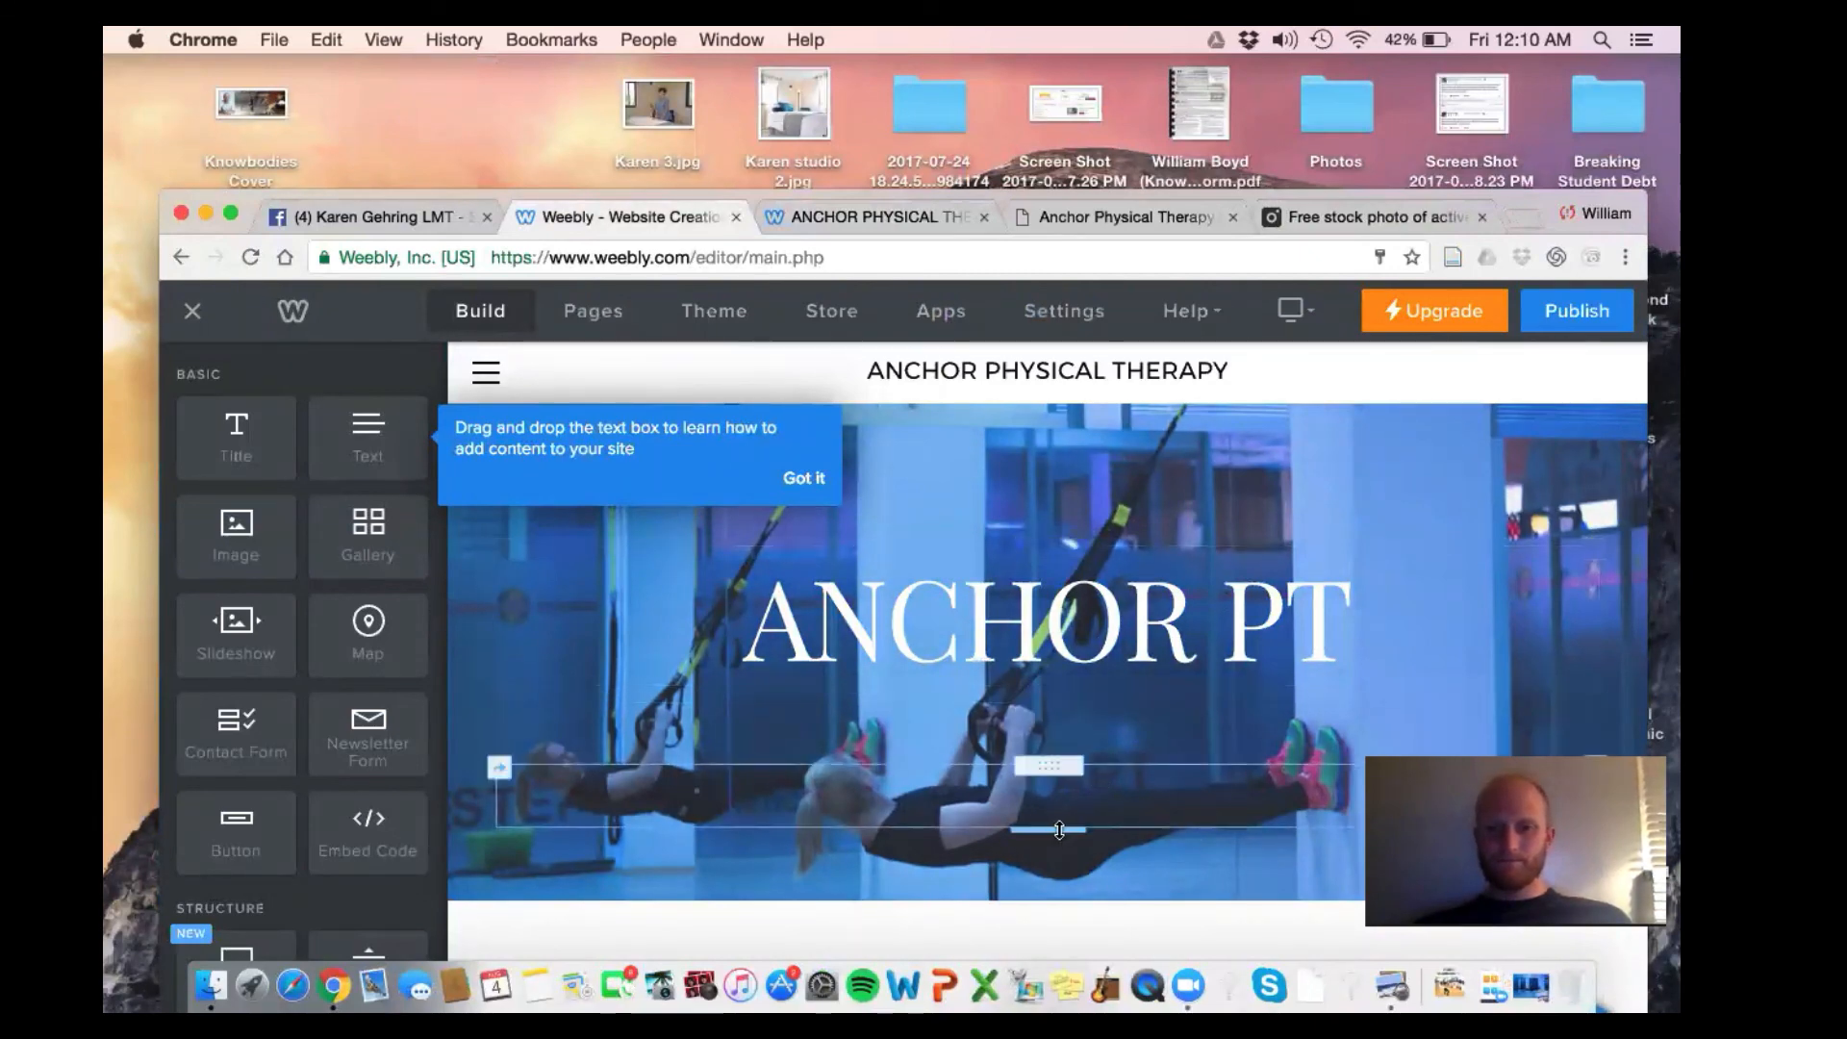
left_click_drag(1059, 830, 1063, 877)
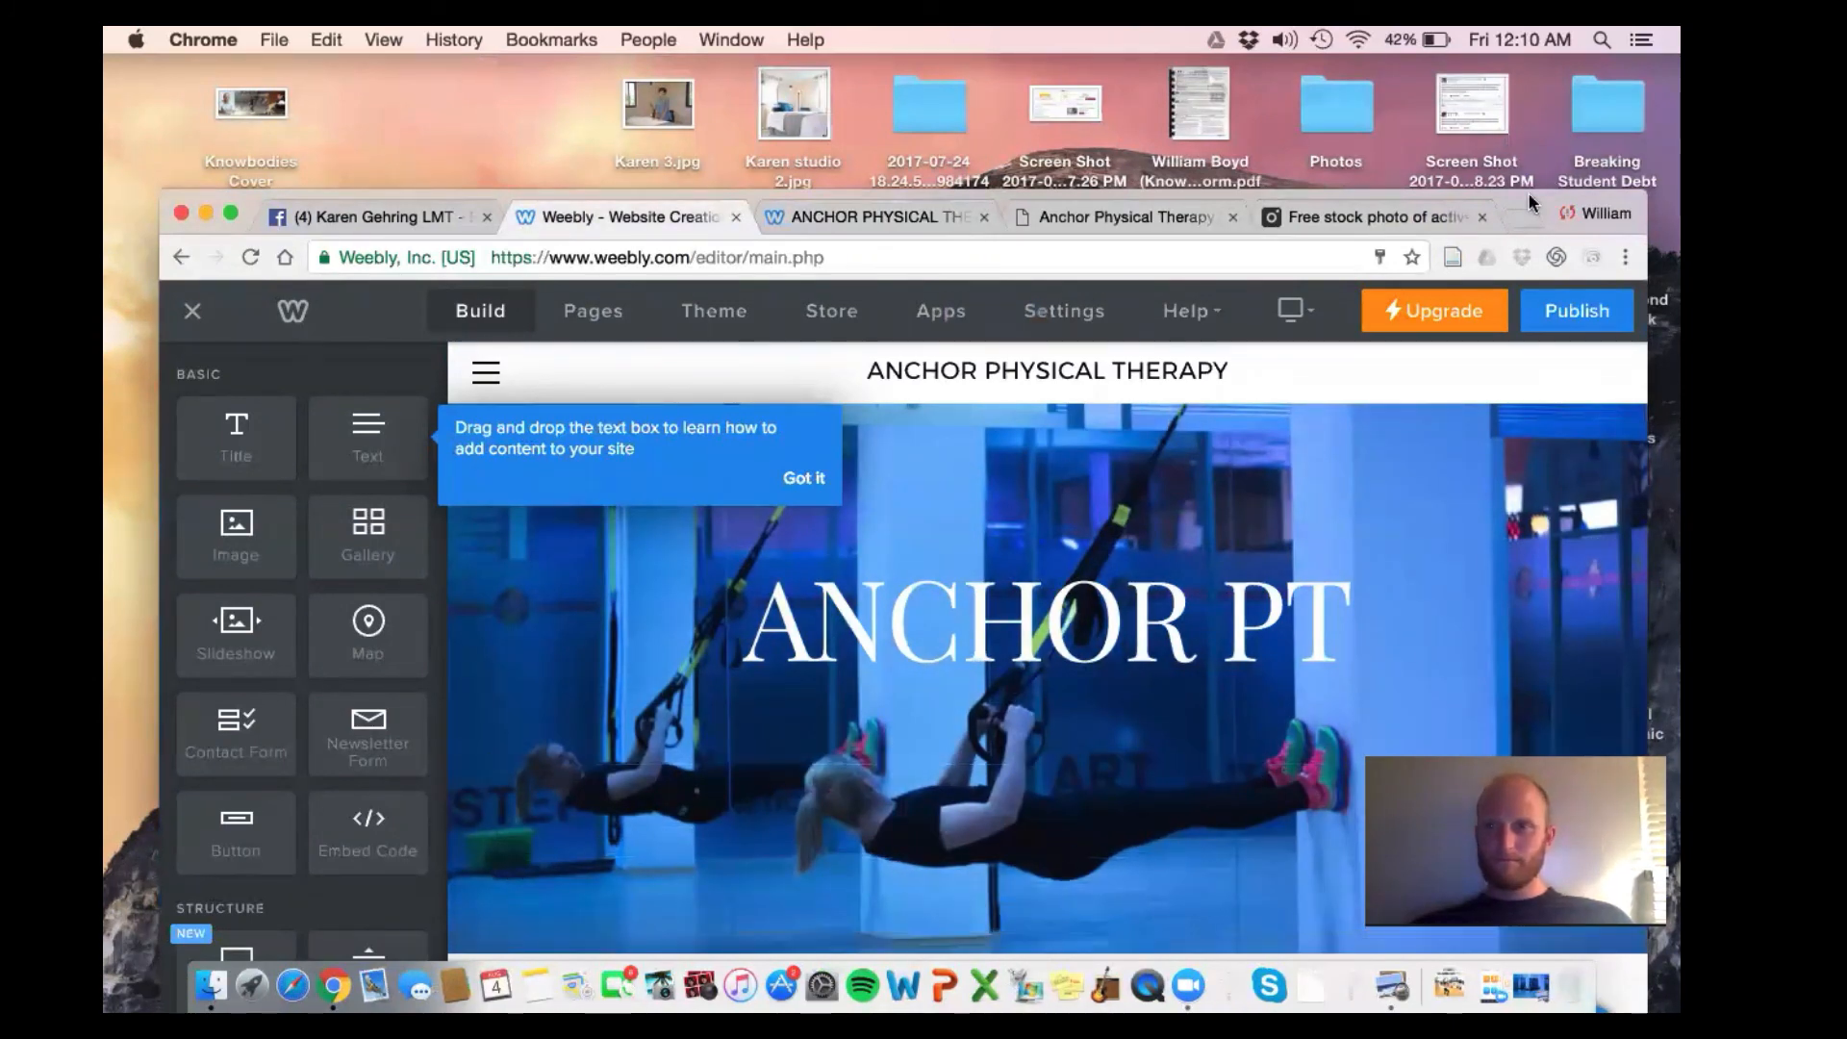
left_click_drag(1531, 205, 1460, 122)
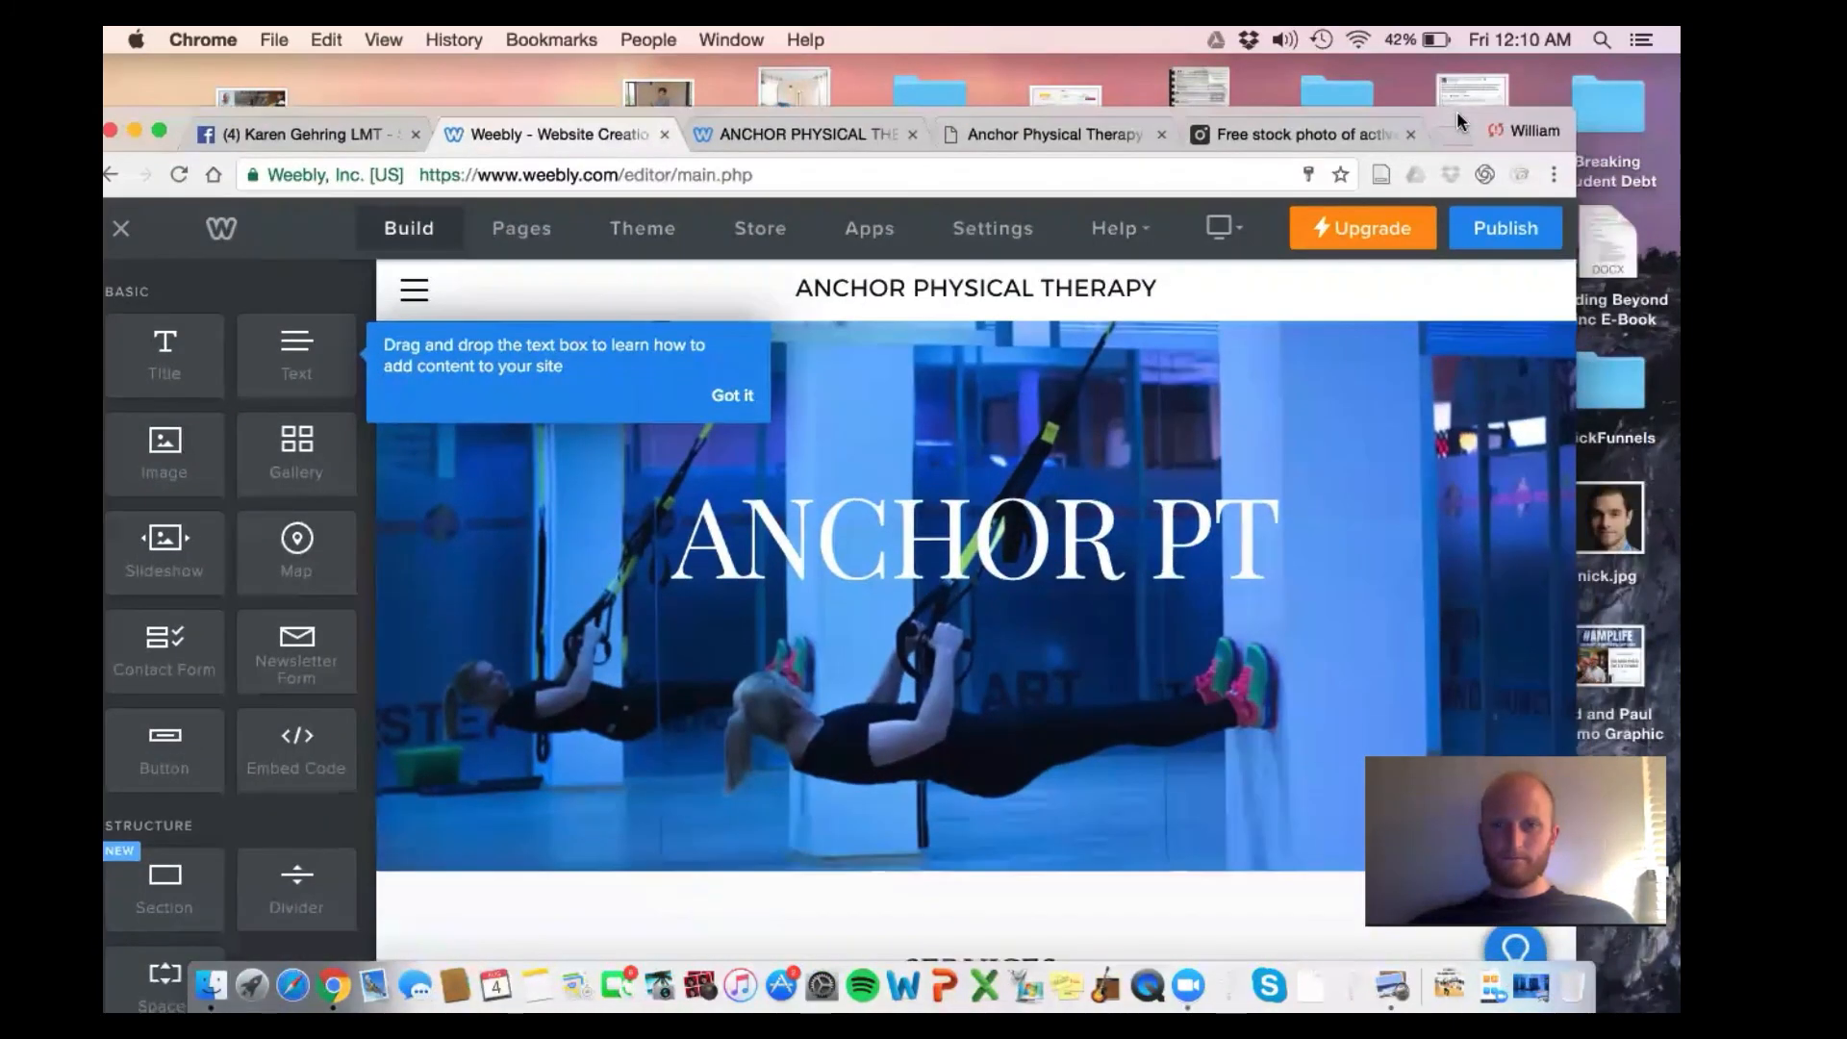
left_click(1466, 246)
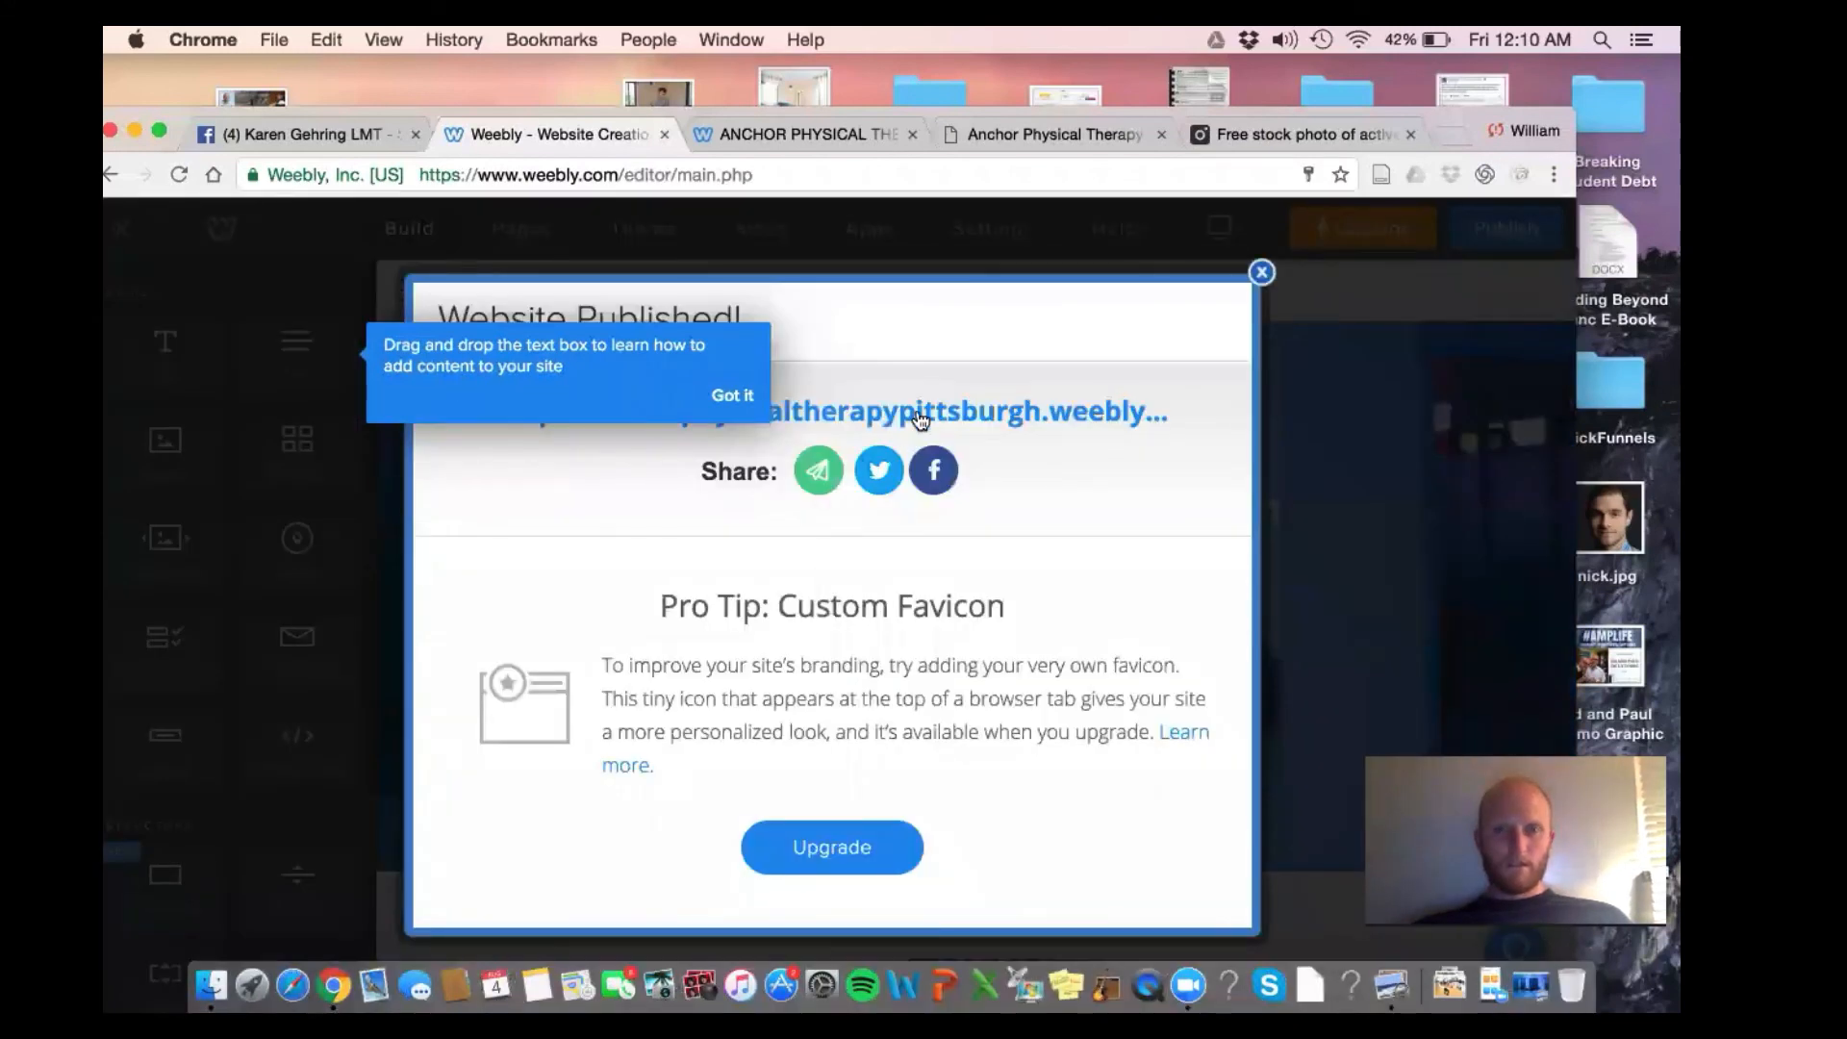
View the live site in a new tab, close that tab and dismiss the Website Published message
left_click(921, 415)
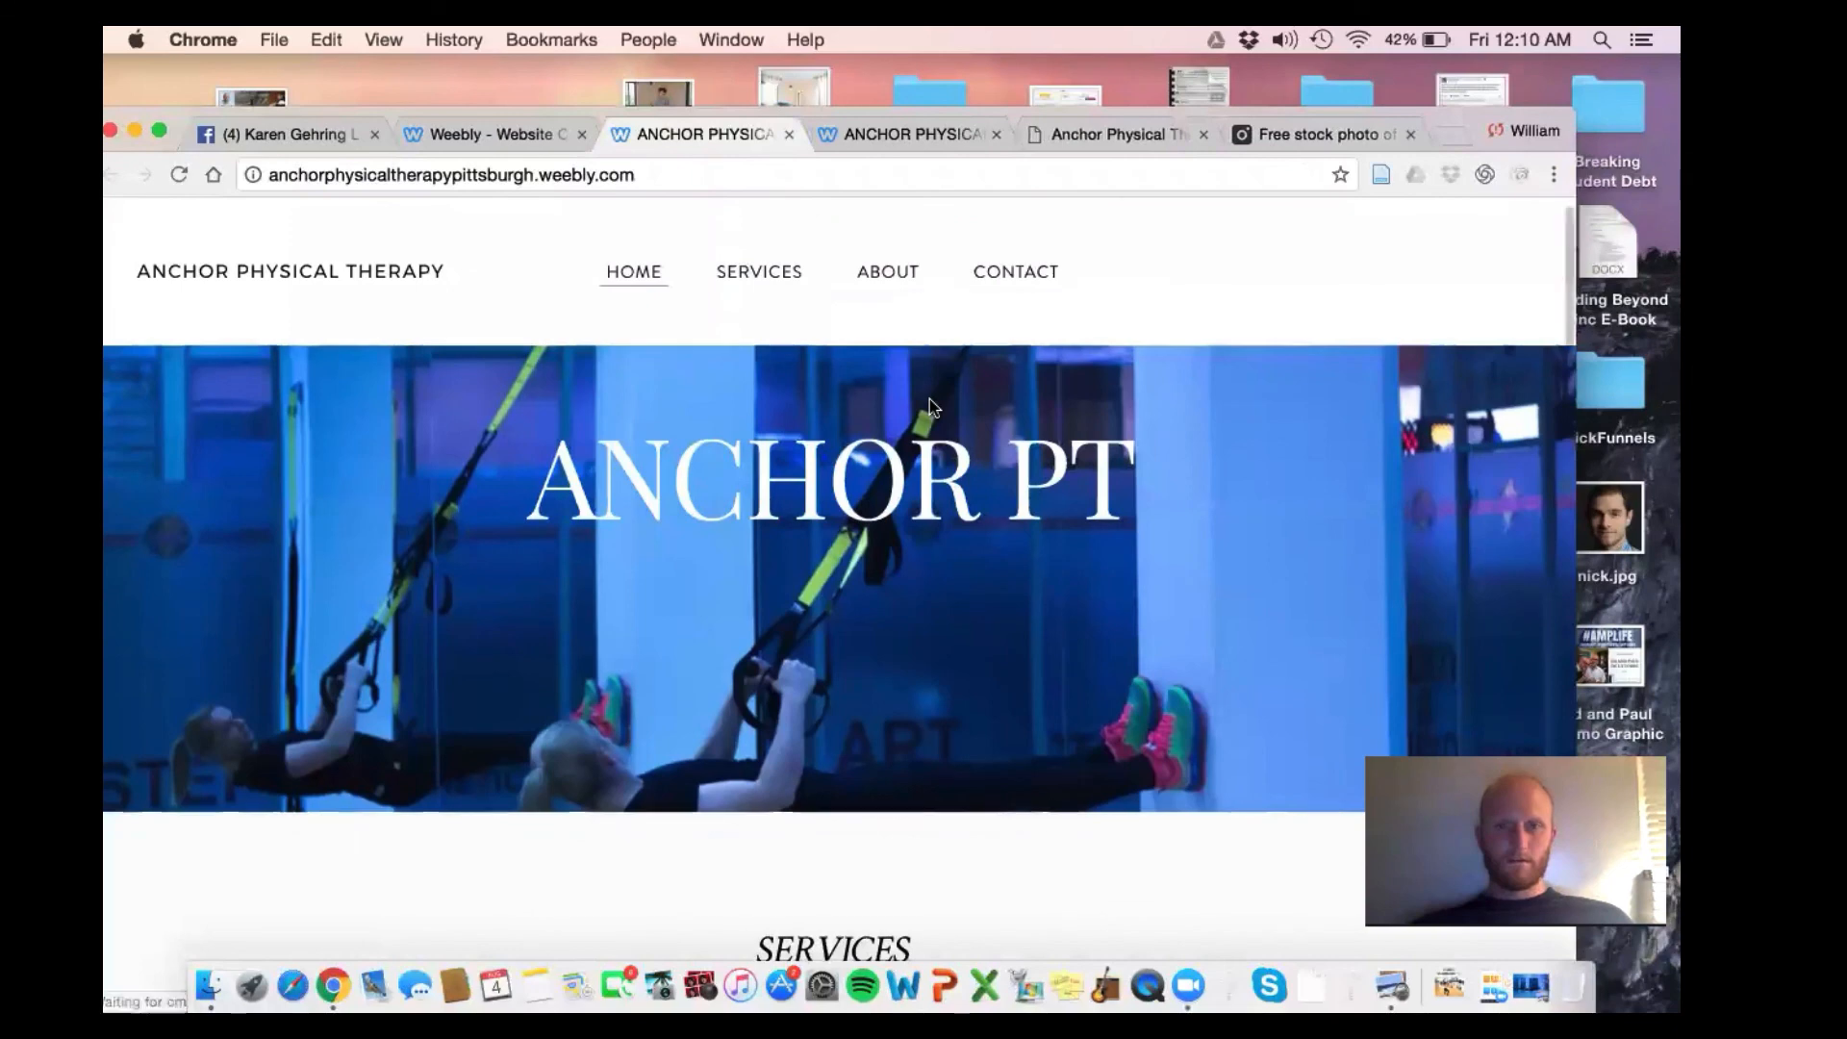
scroll(930, 400, "down", 1)
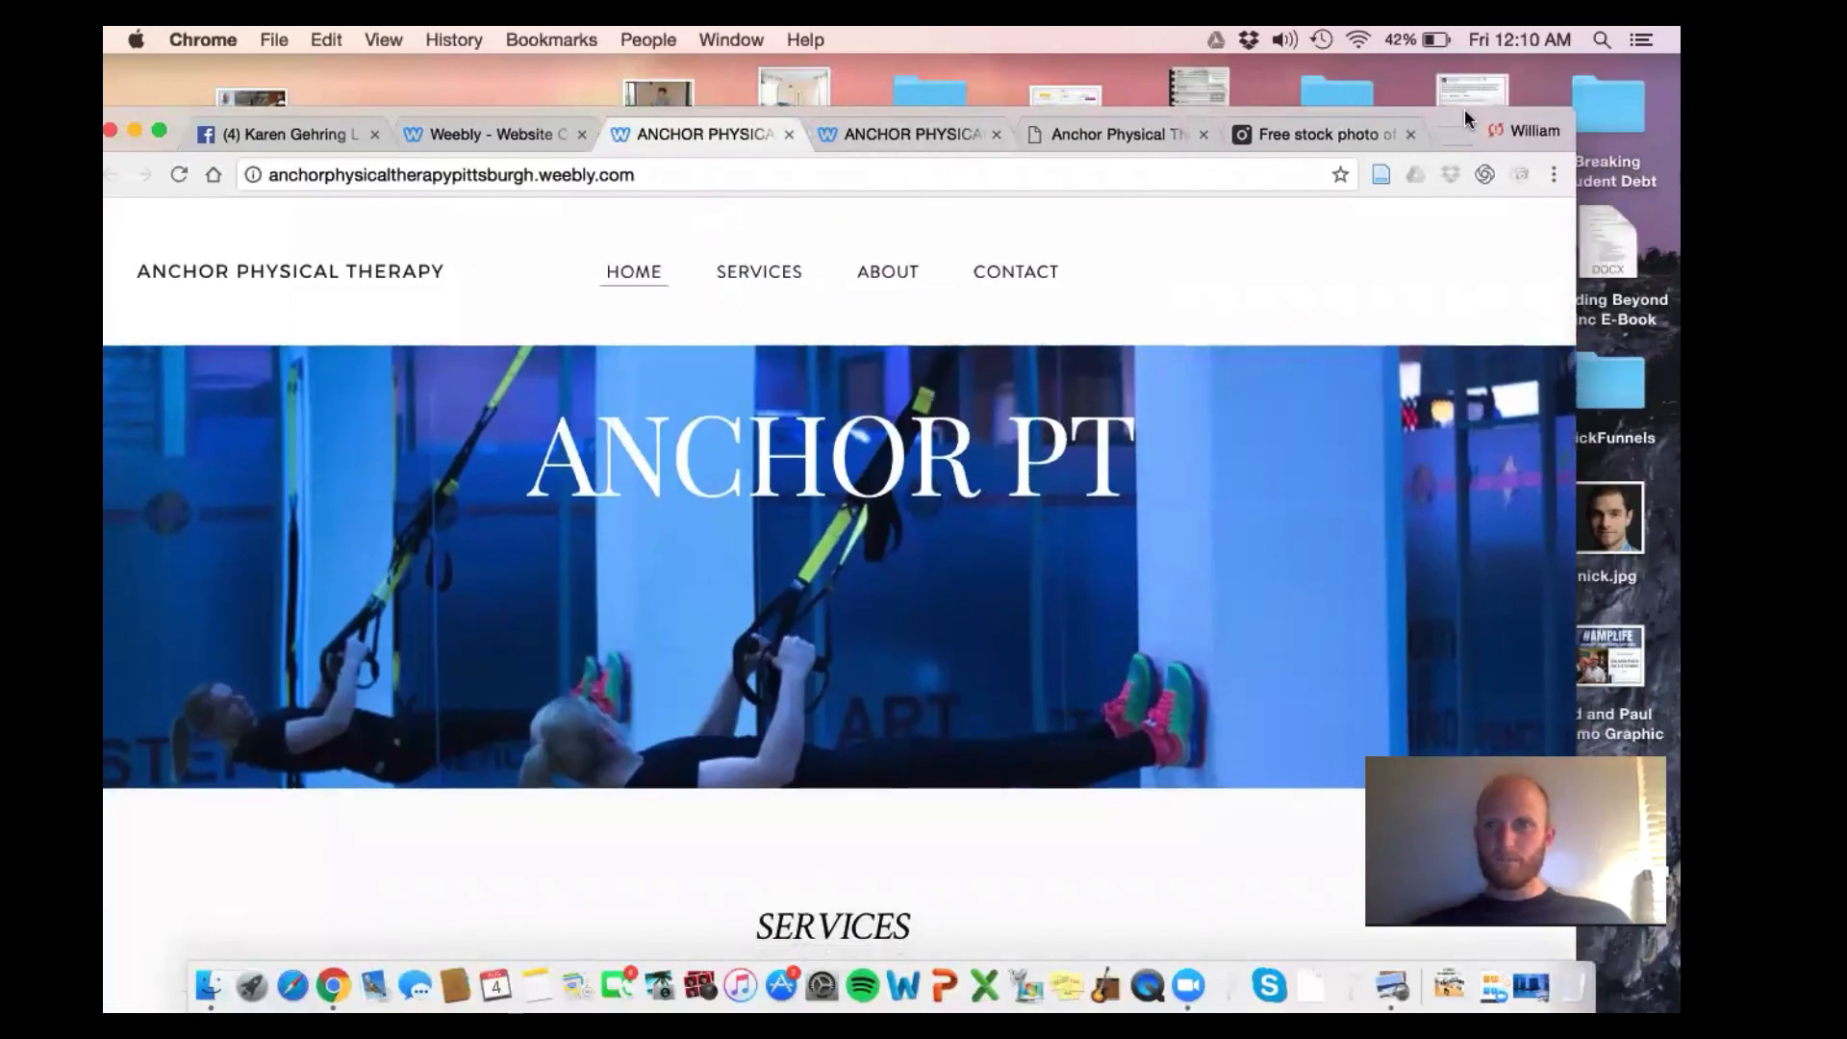
left_click_drag(1464, 110, 1539, 218)
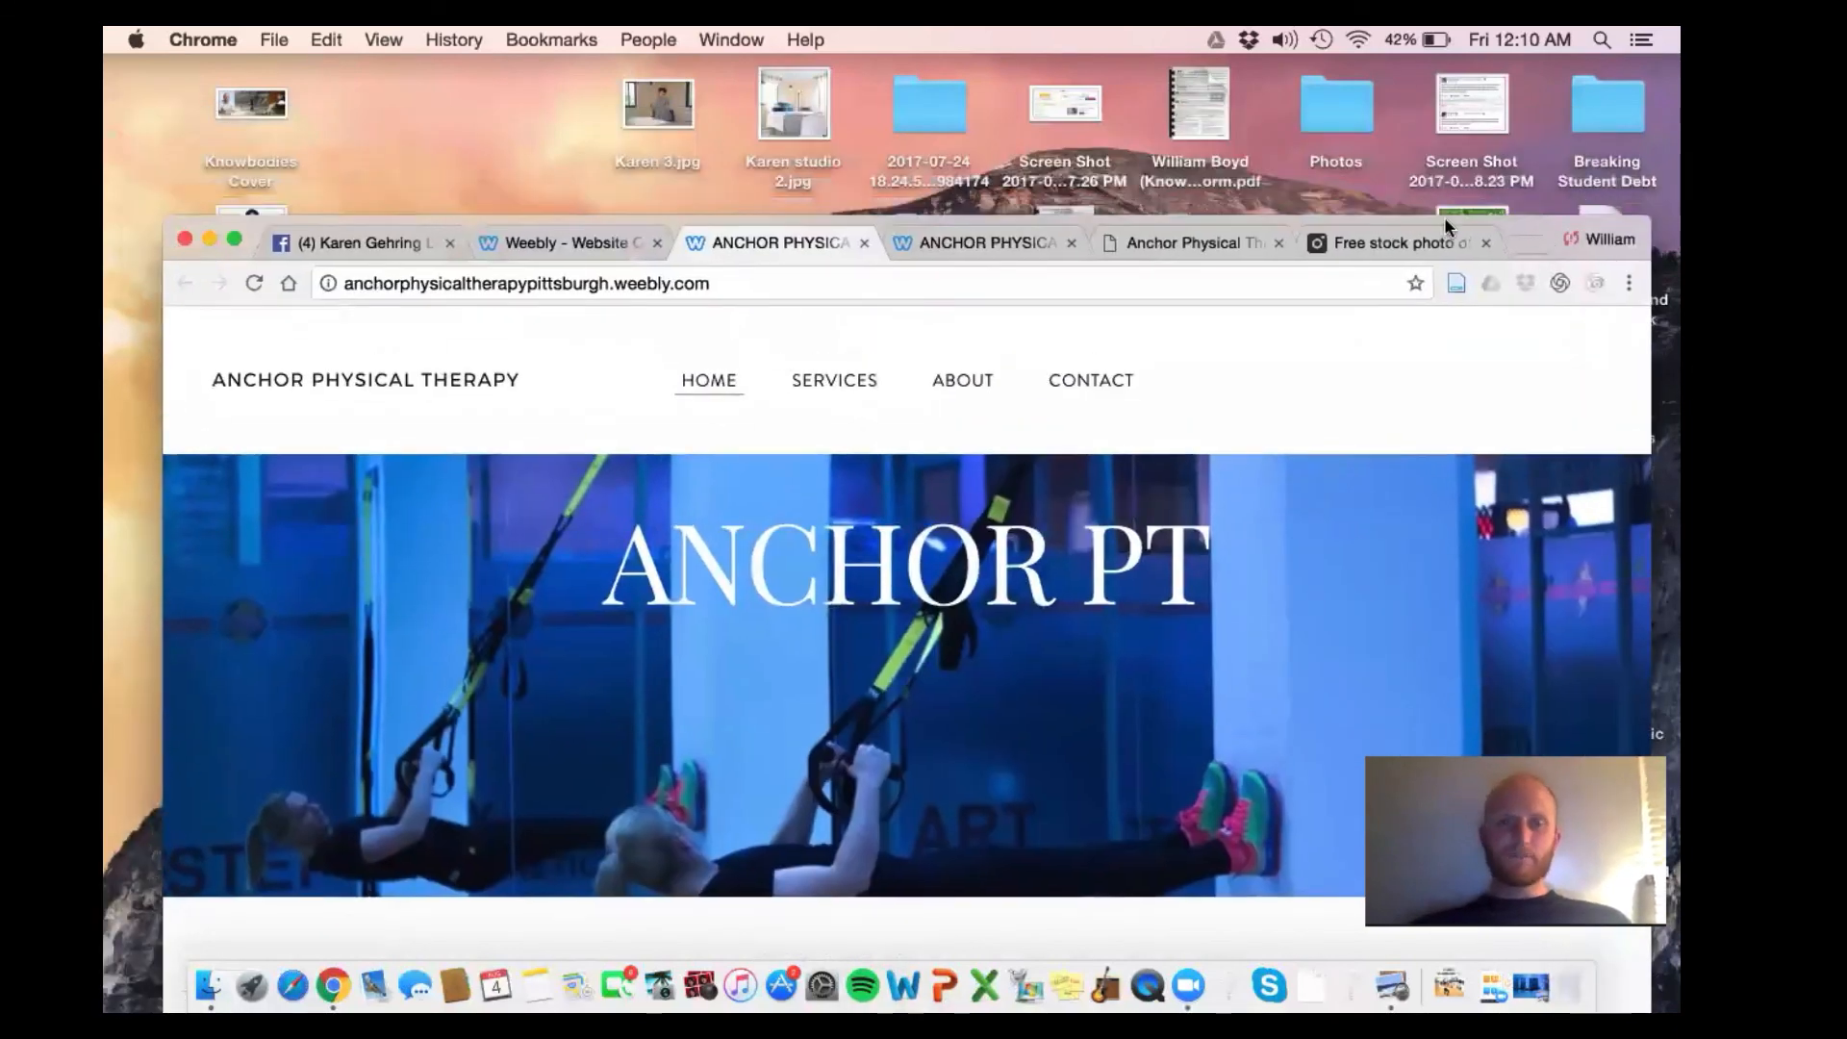
left_click(863, 243)
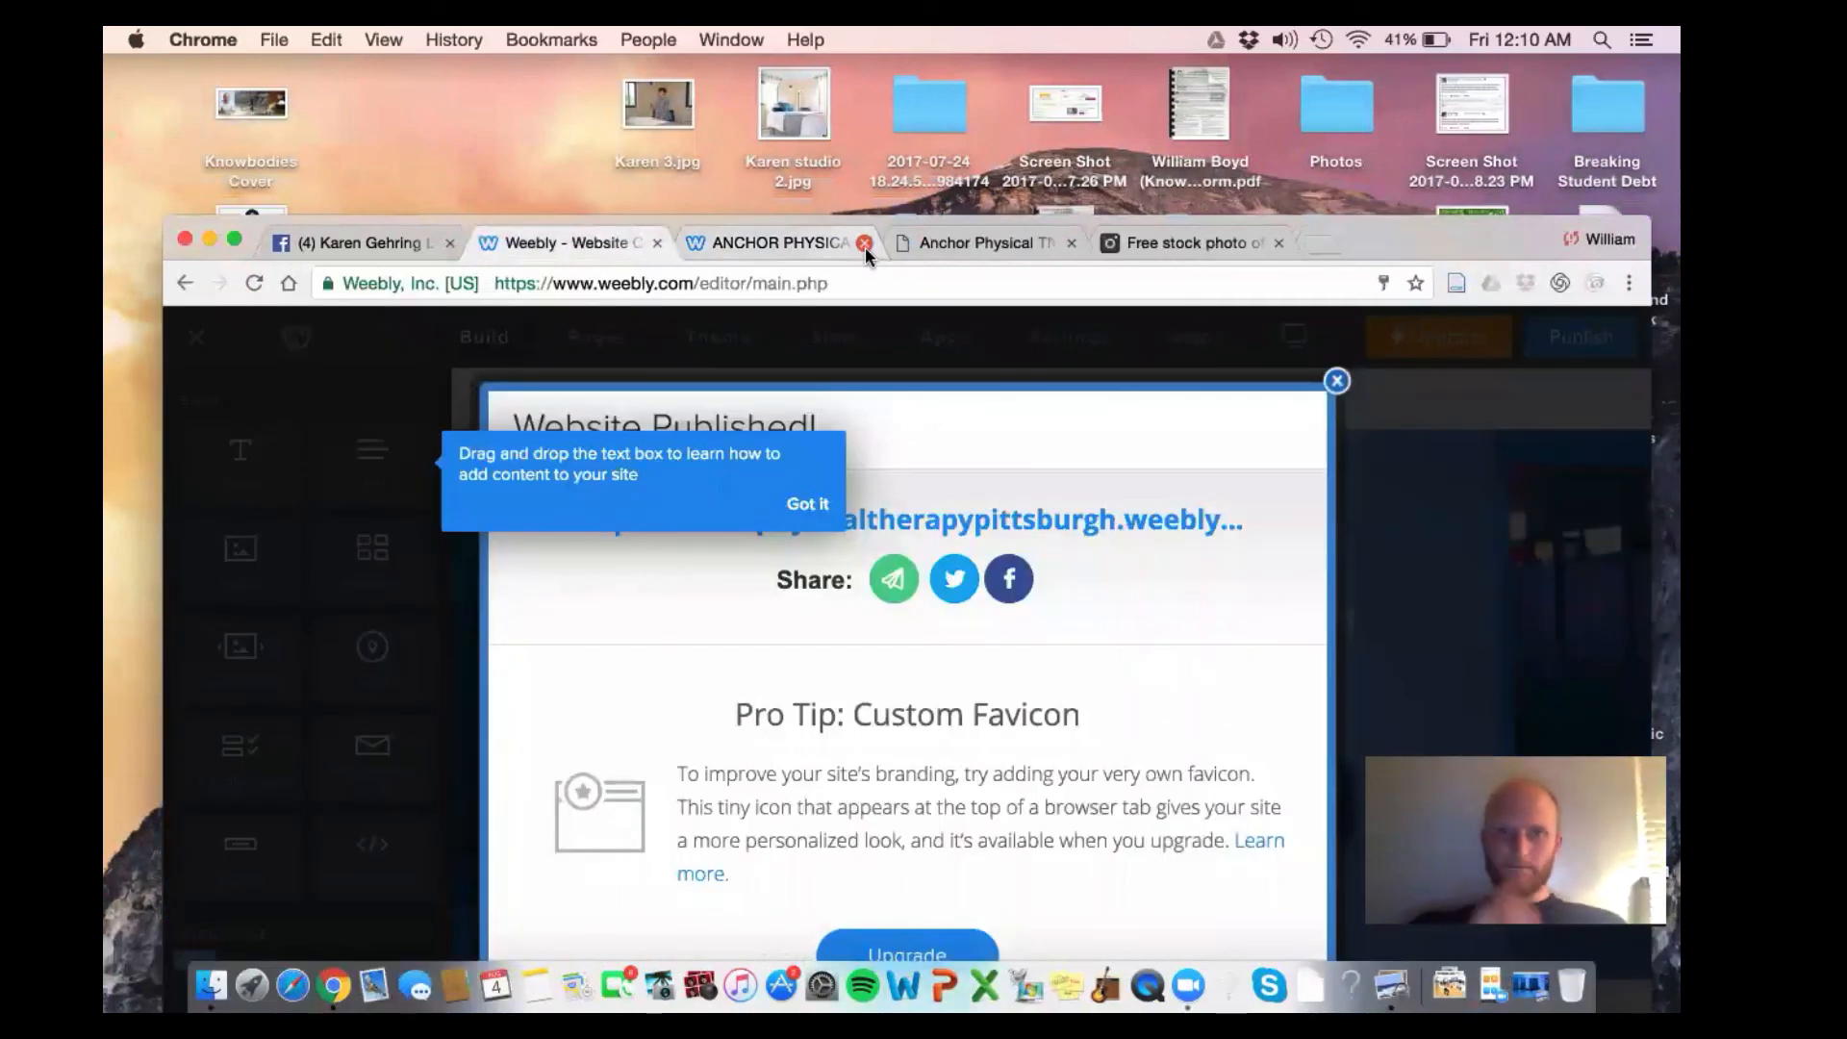
left_click(1336, 381)
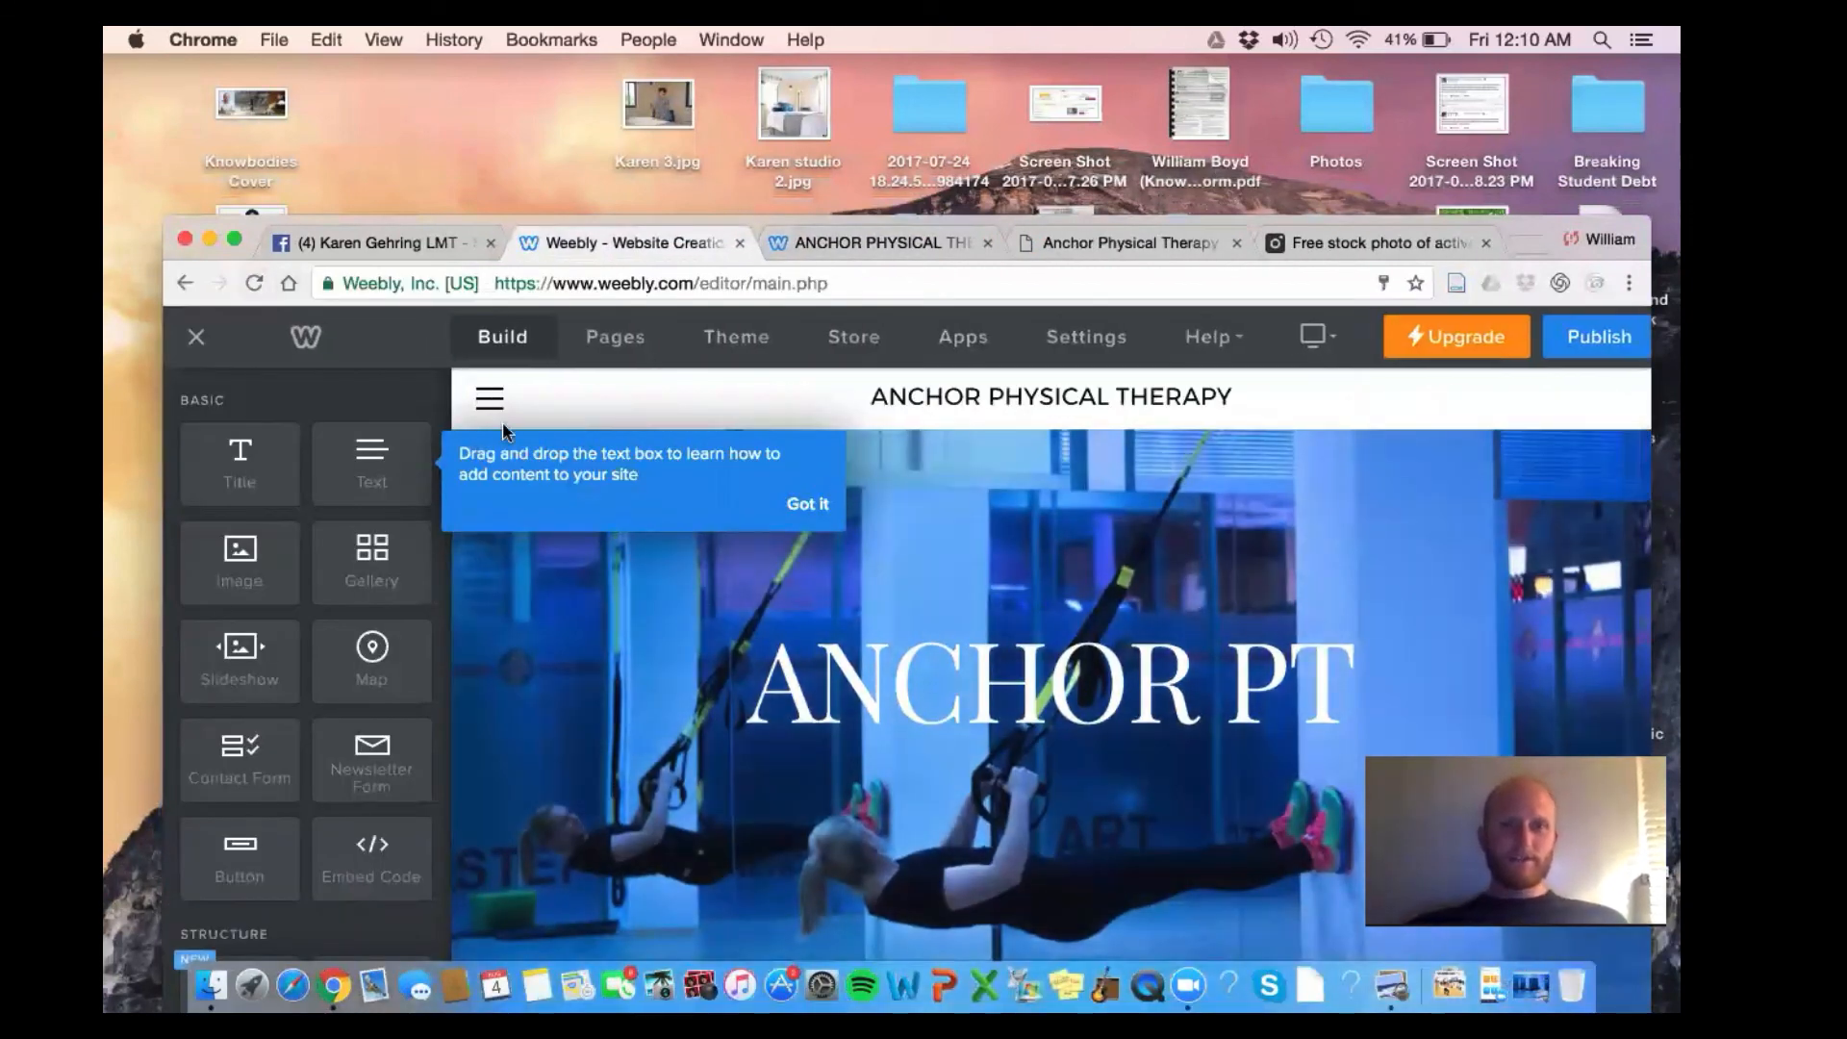
Go to the Services page
left_click(491, 397)
left_click(1038, 495)
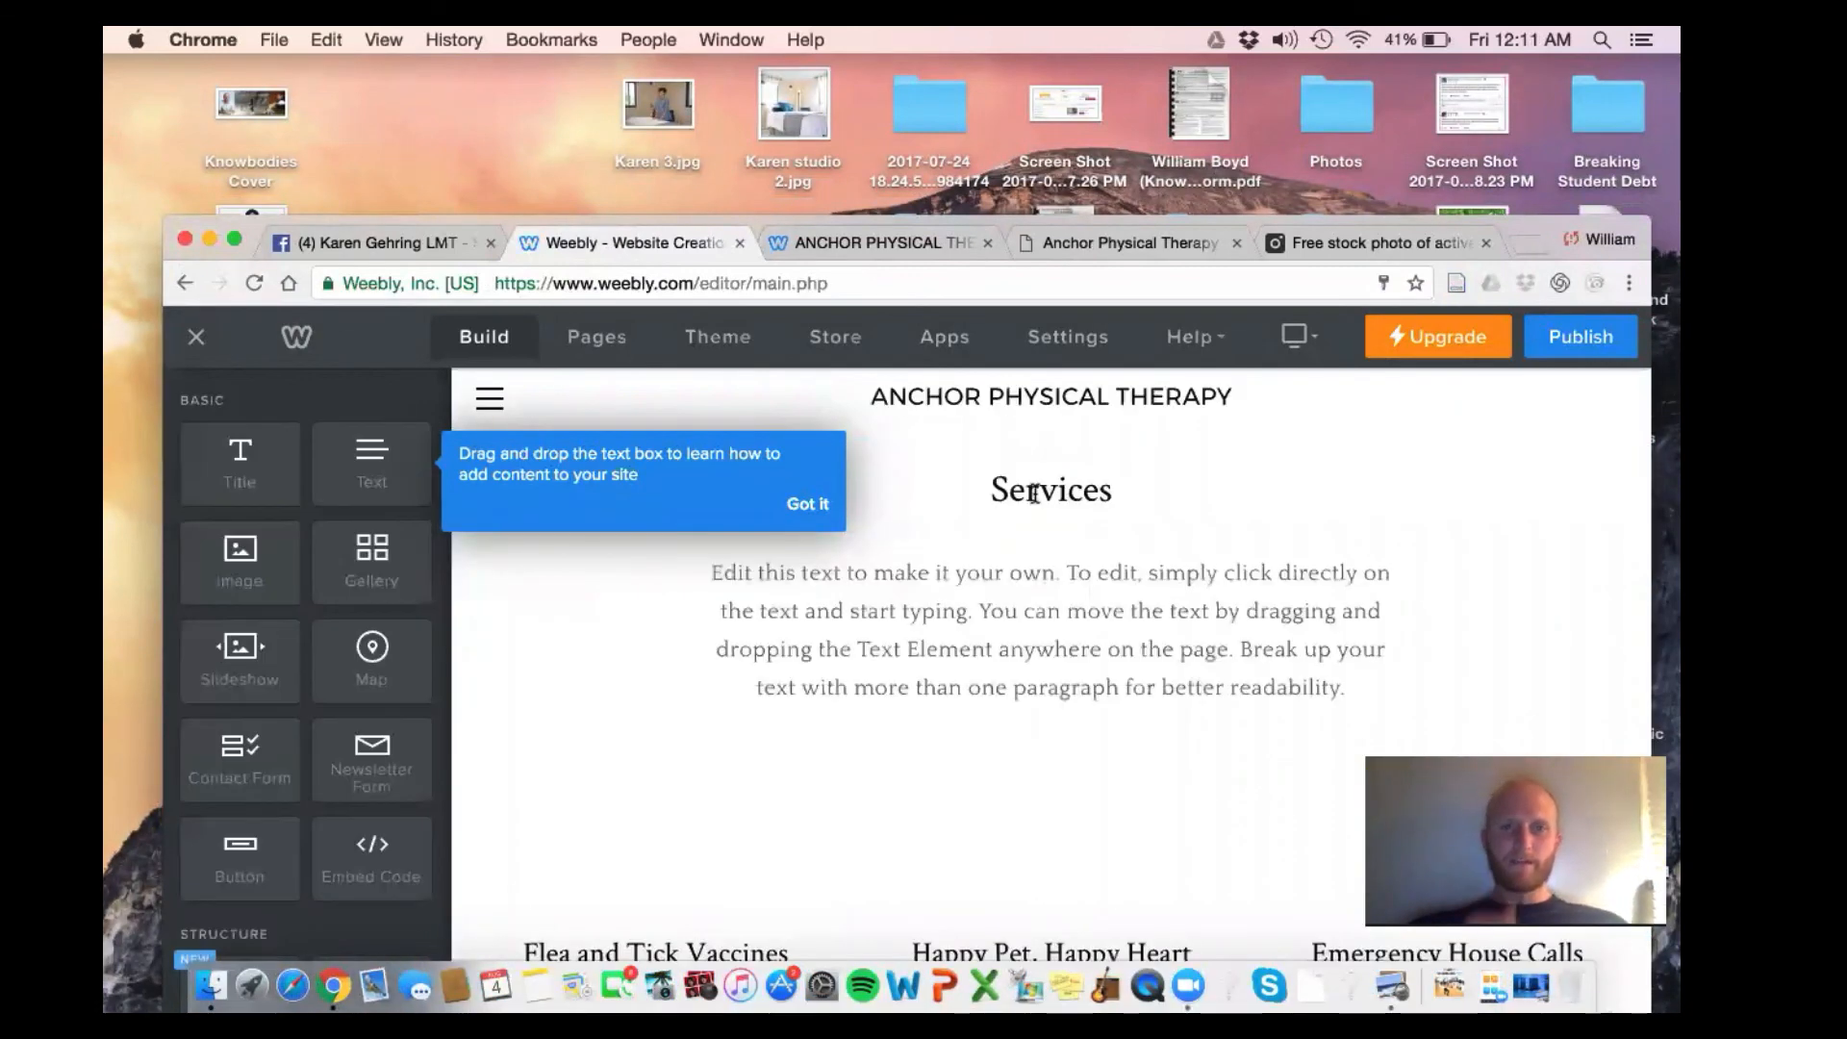
scroll(1035, 493, "down", 5)
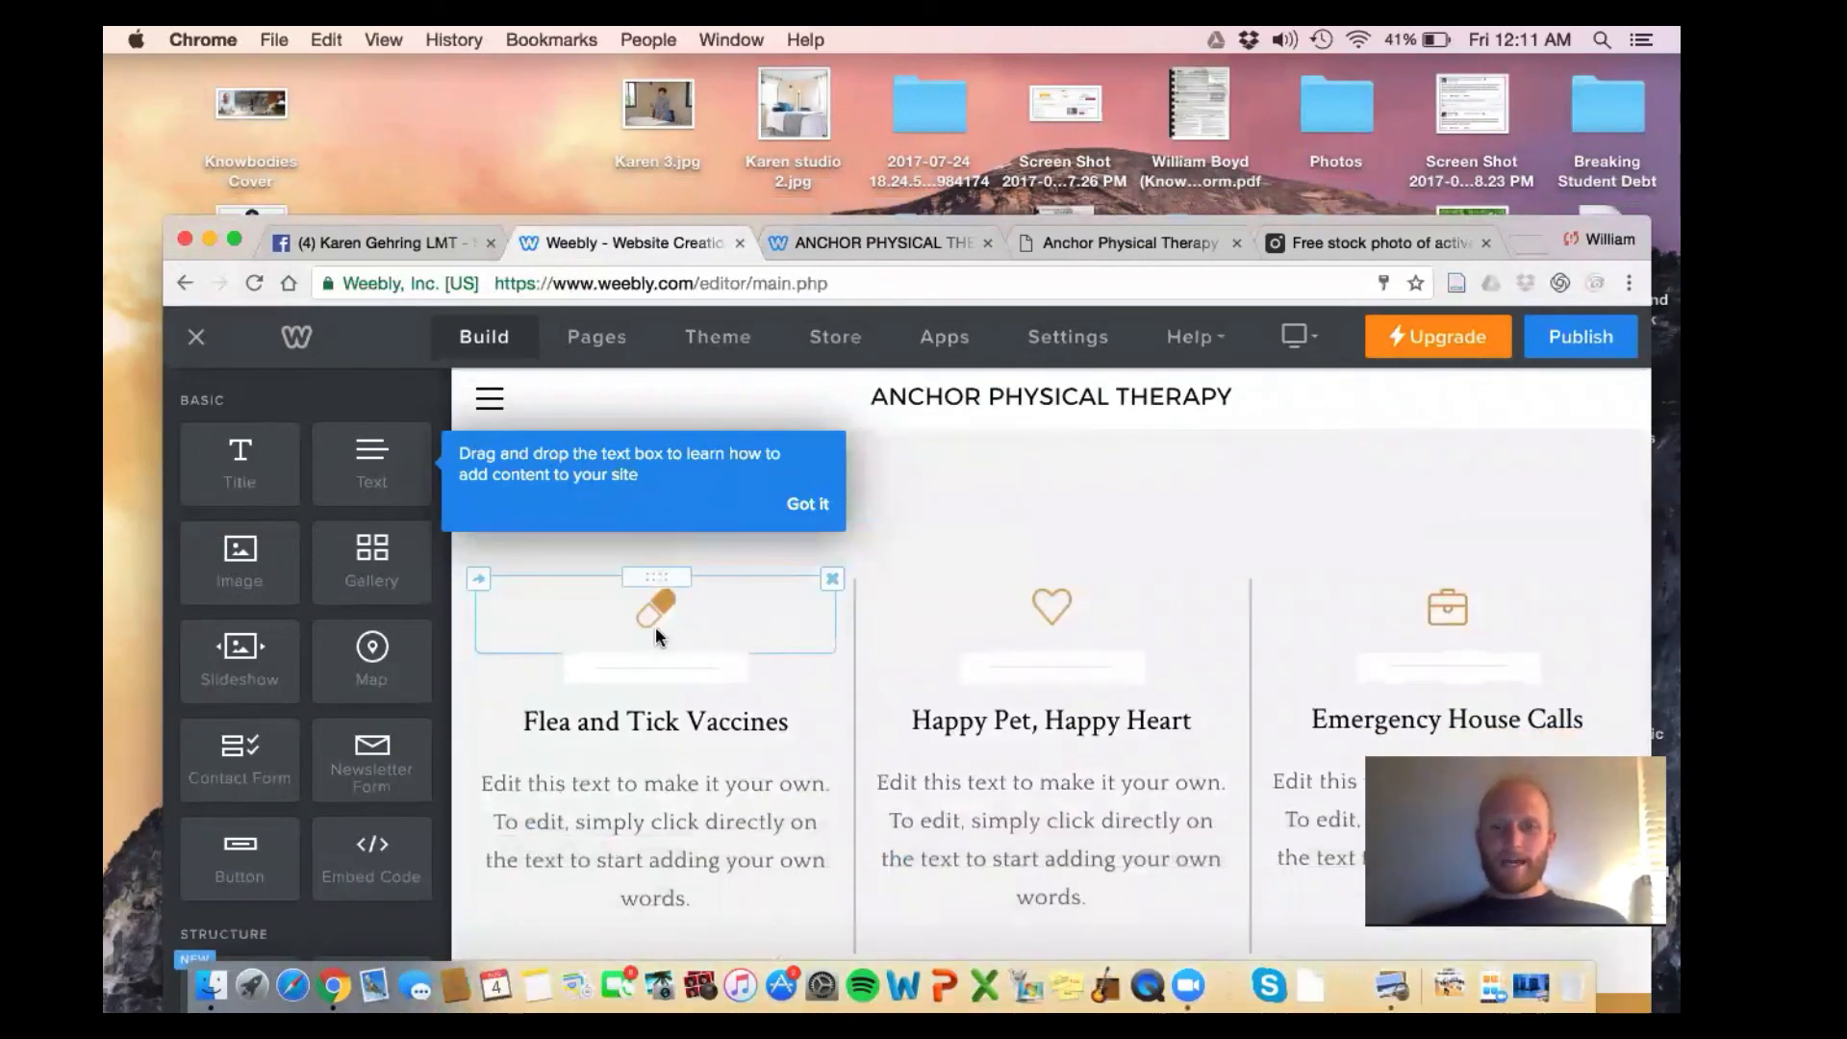
scroll(656, 632, "down", 3)
scroll(655, 636, "up", 6)
scroll(655, 626, "down", 2)
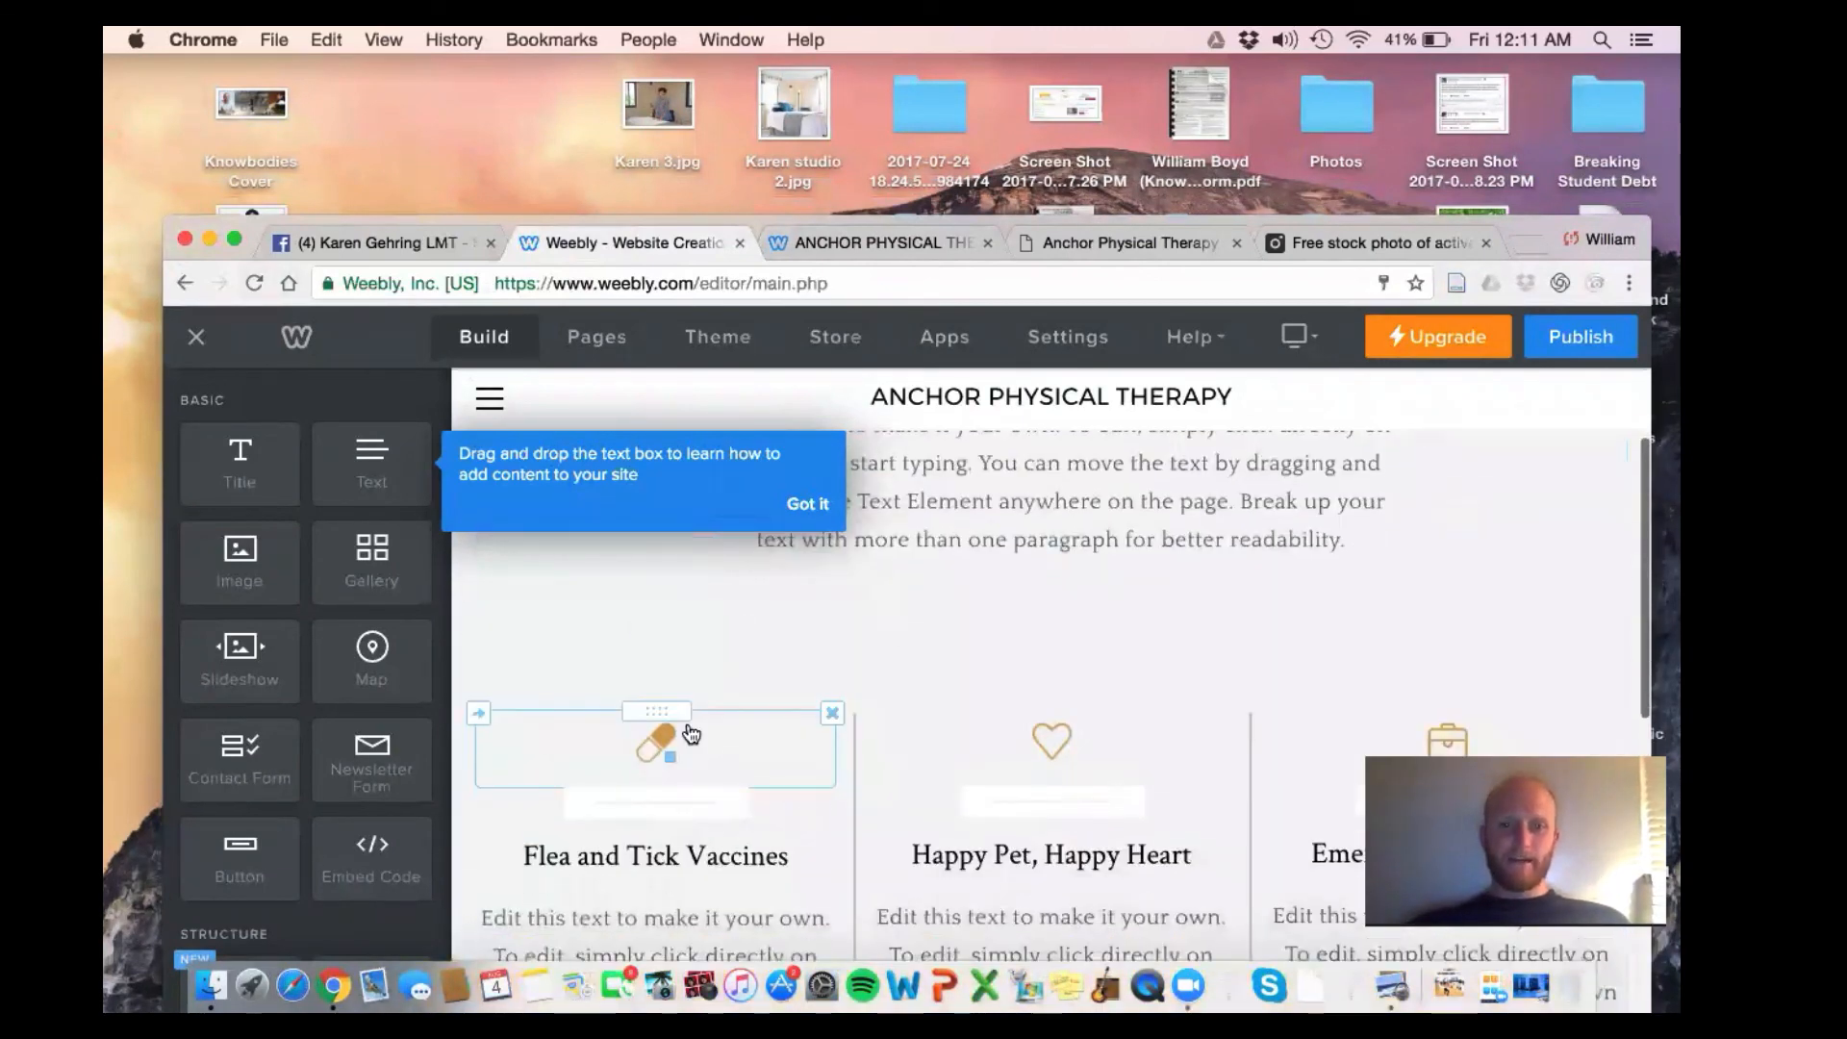
Replace the first column's pill icon with the uploaded 'head neck' photo
left_click(652, 739)
left_click(790, 500)
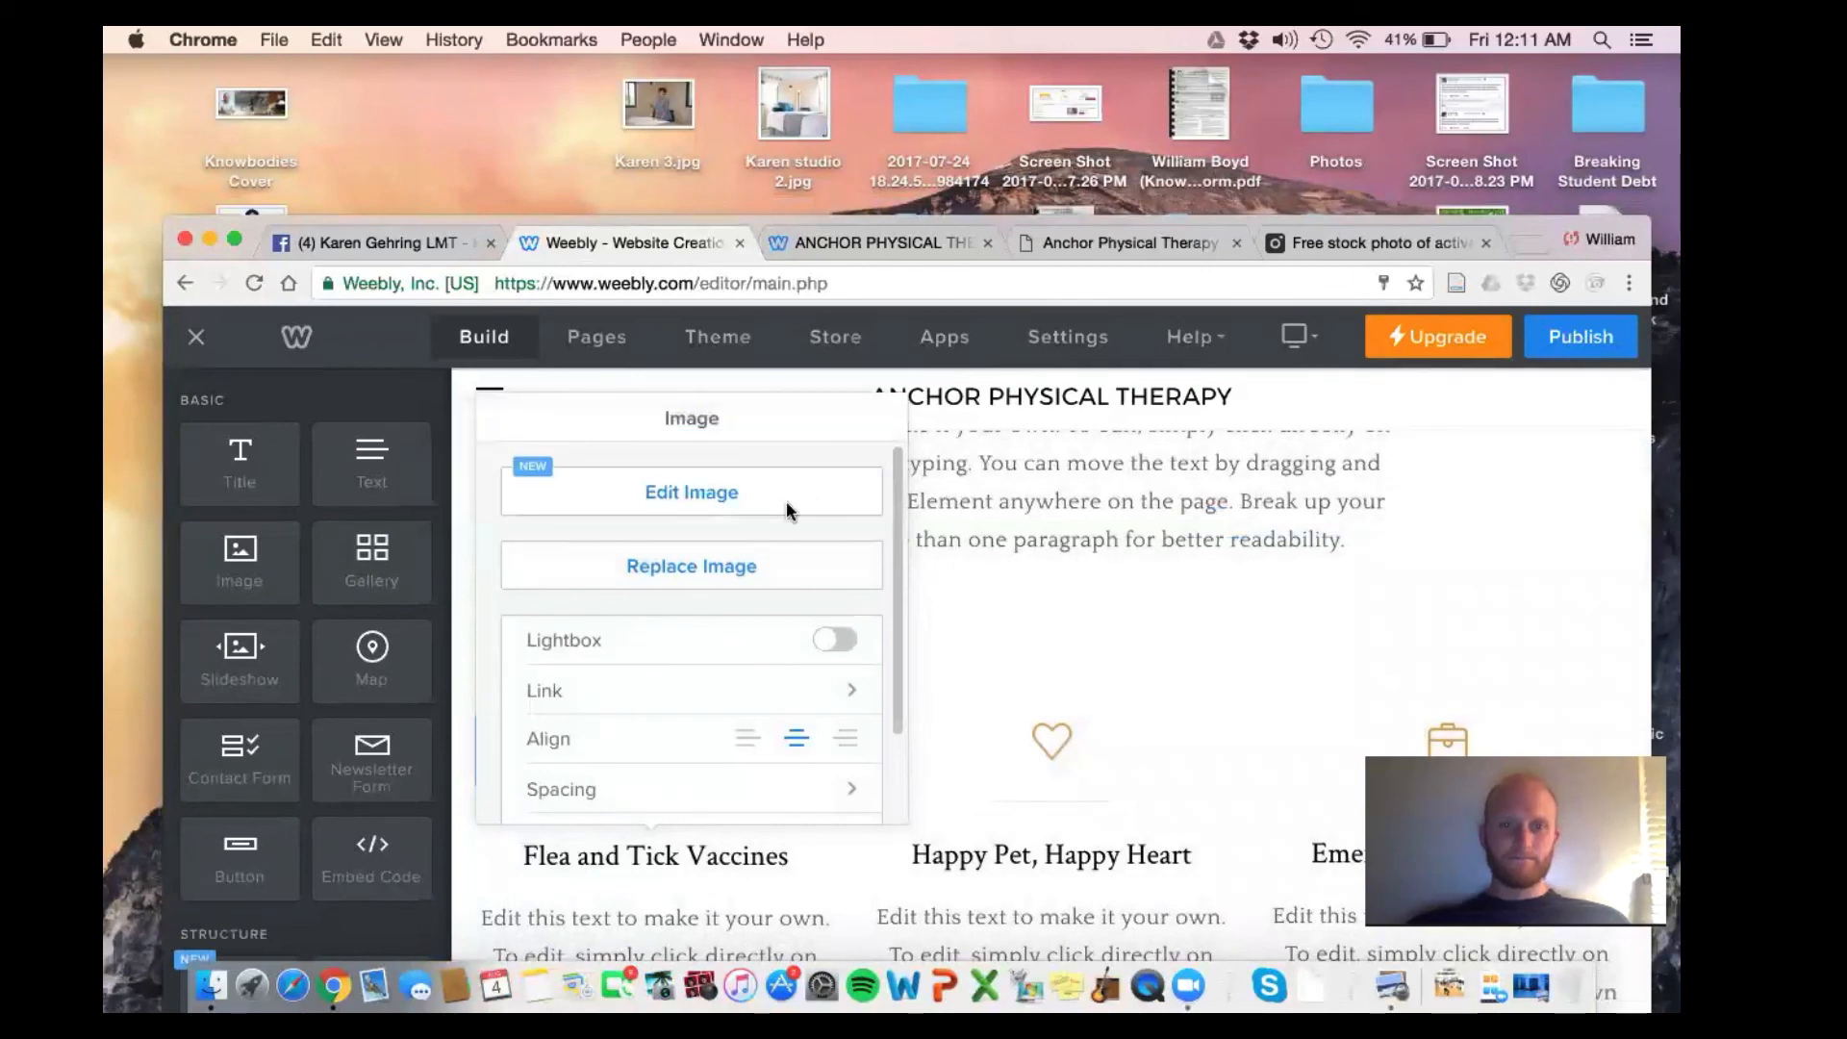
left_click(727, 504)
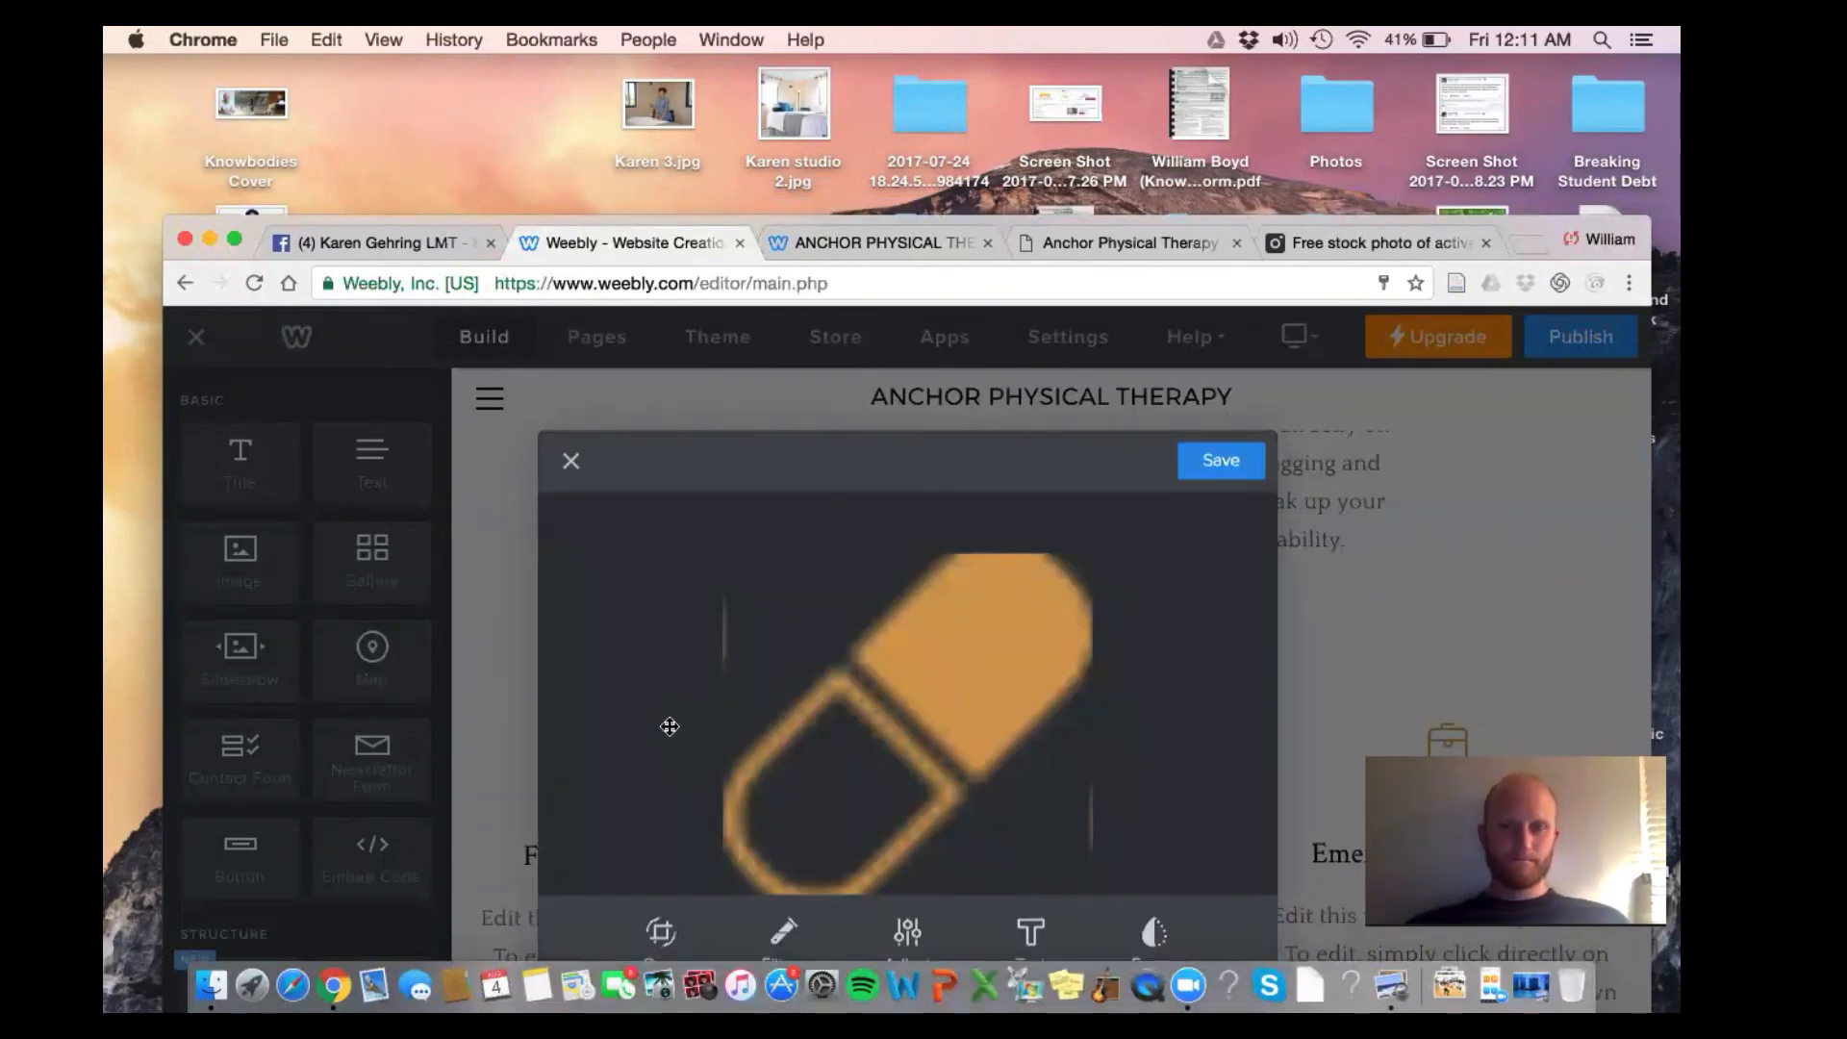
key("Escape")
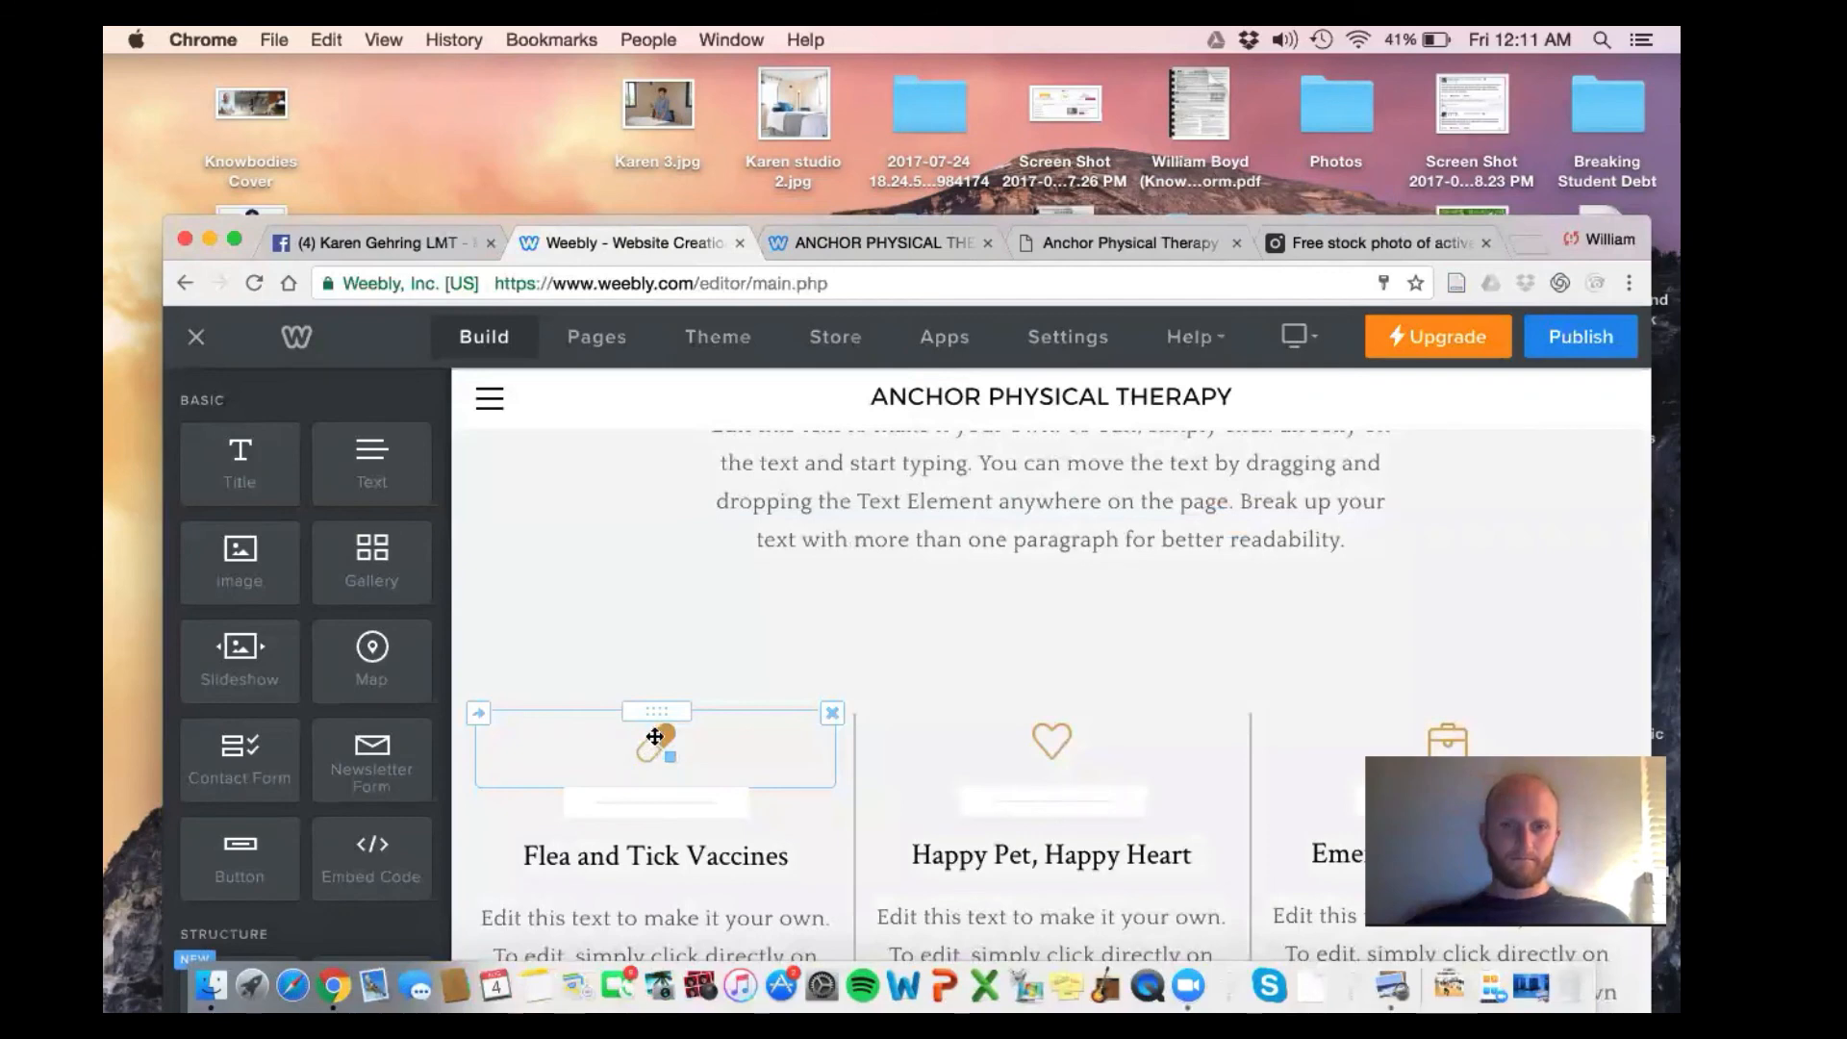
left_click(654, 737)
left_click(681, 584)
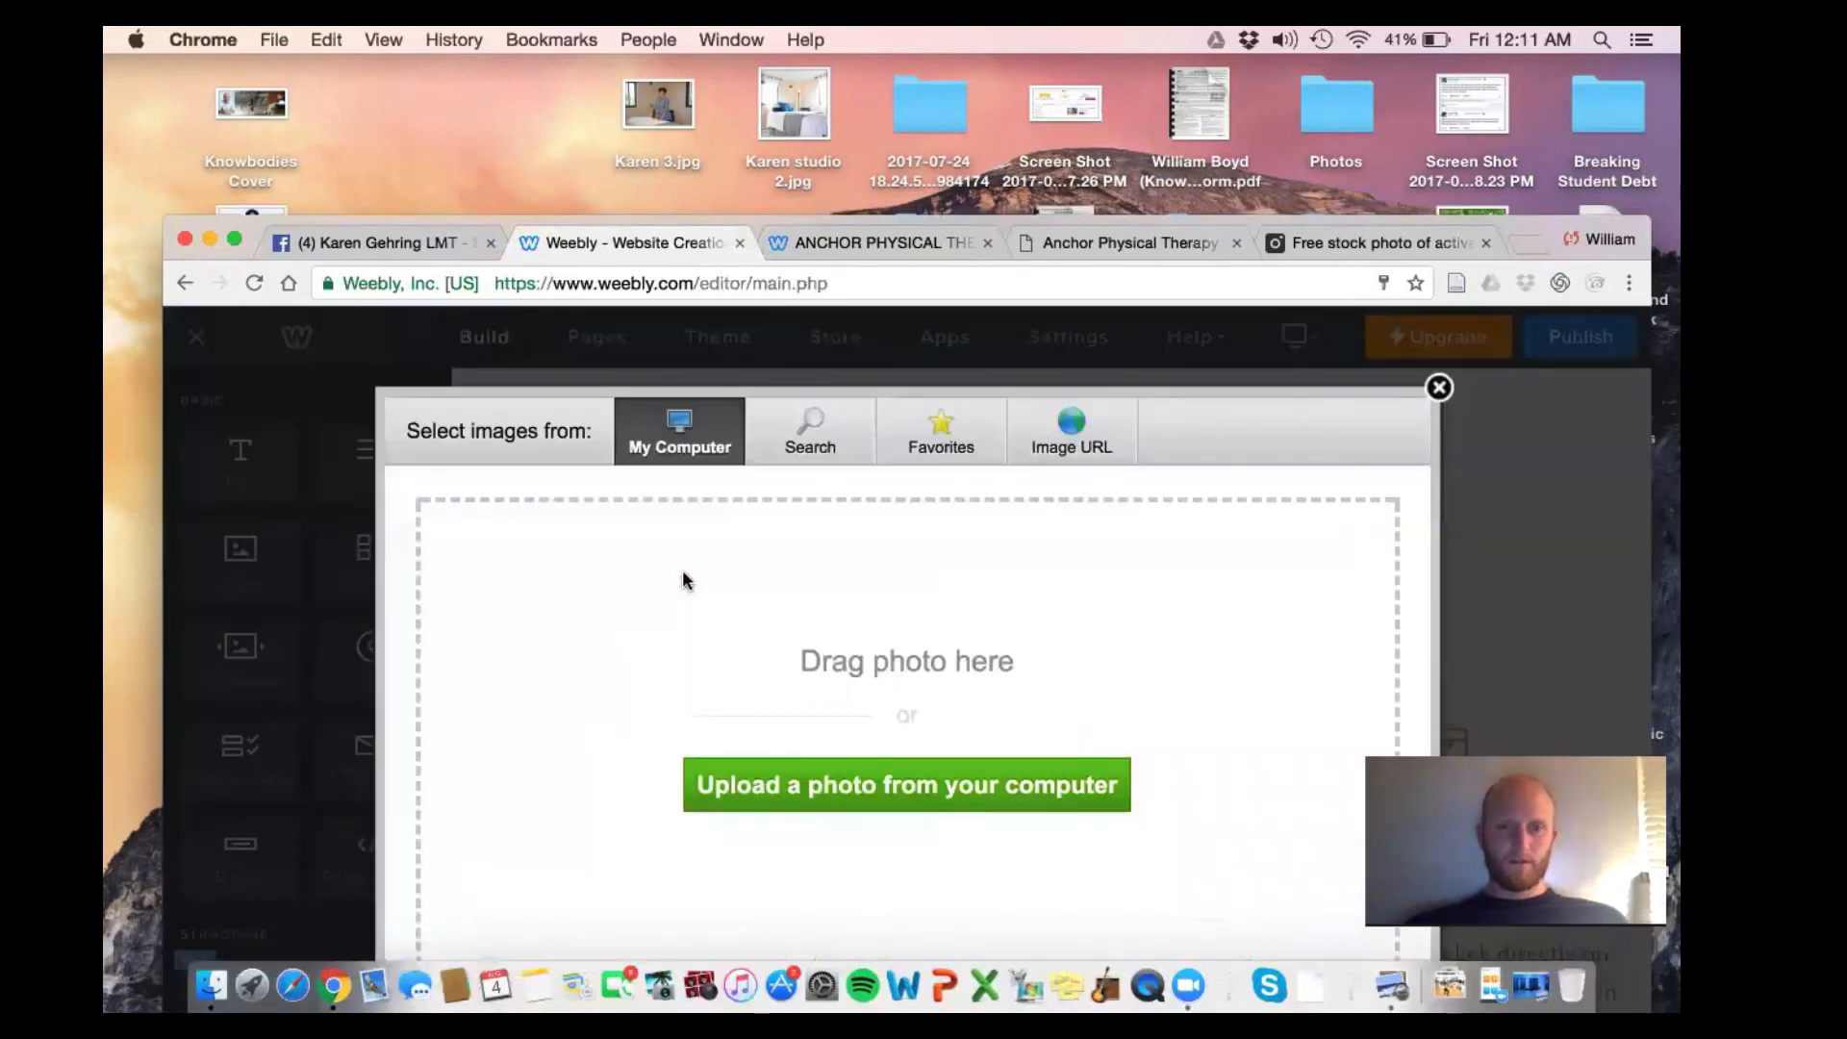
left_click(808, 784)
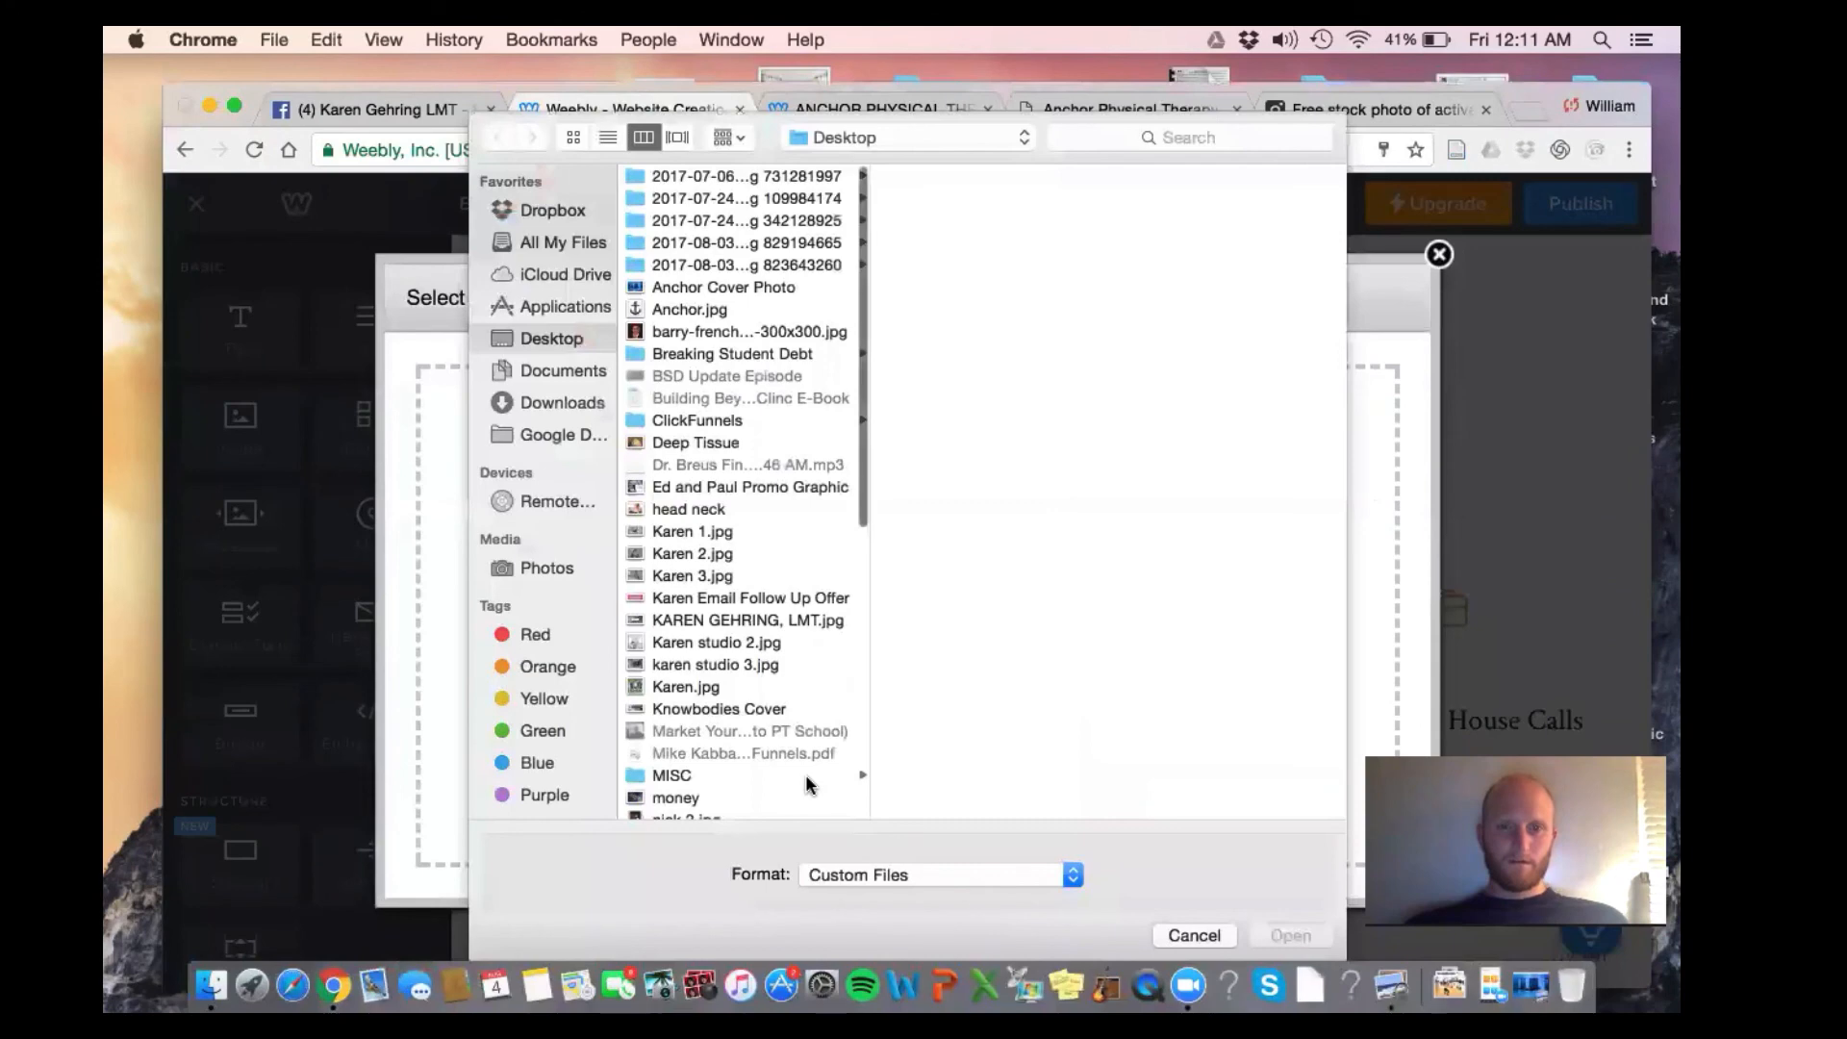
left_click(709, 510)
double_click(709, 510)
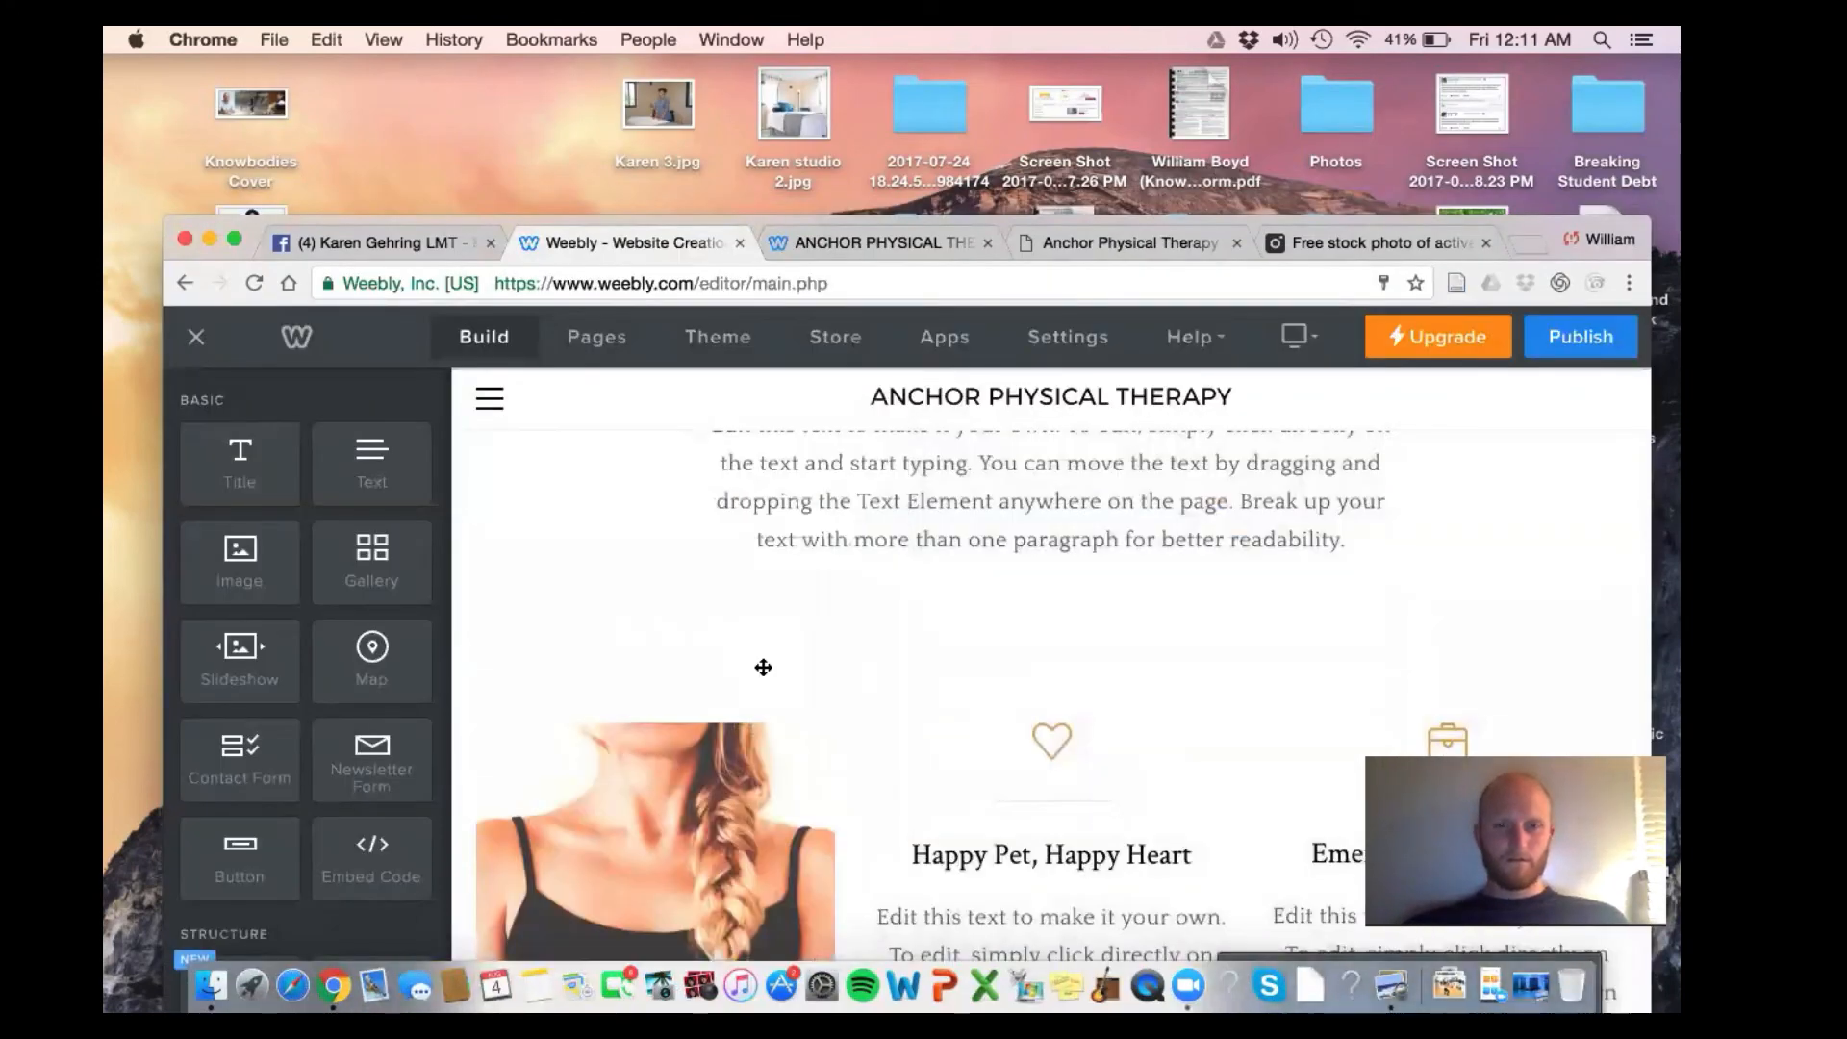
Retitle the first column 'Headache Relief Program' with the description 'We fix headaches..'
scroll(759, 664, "down", 5)
triple_click(692, 642)
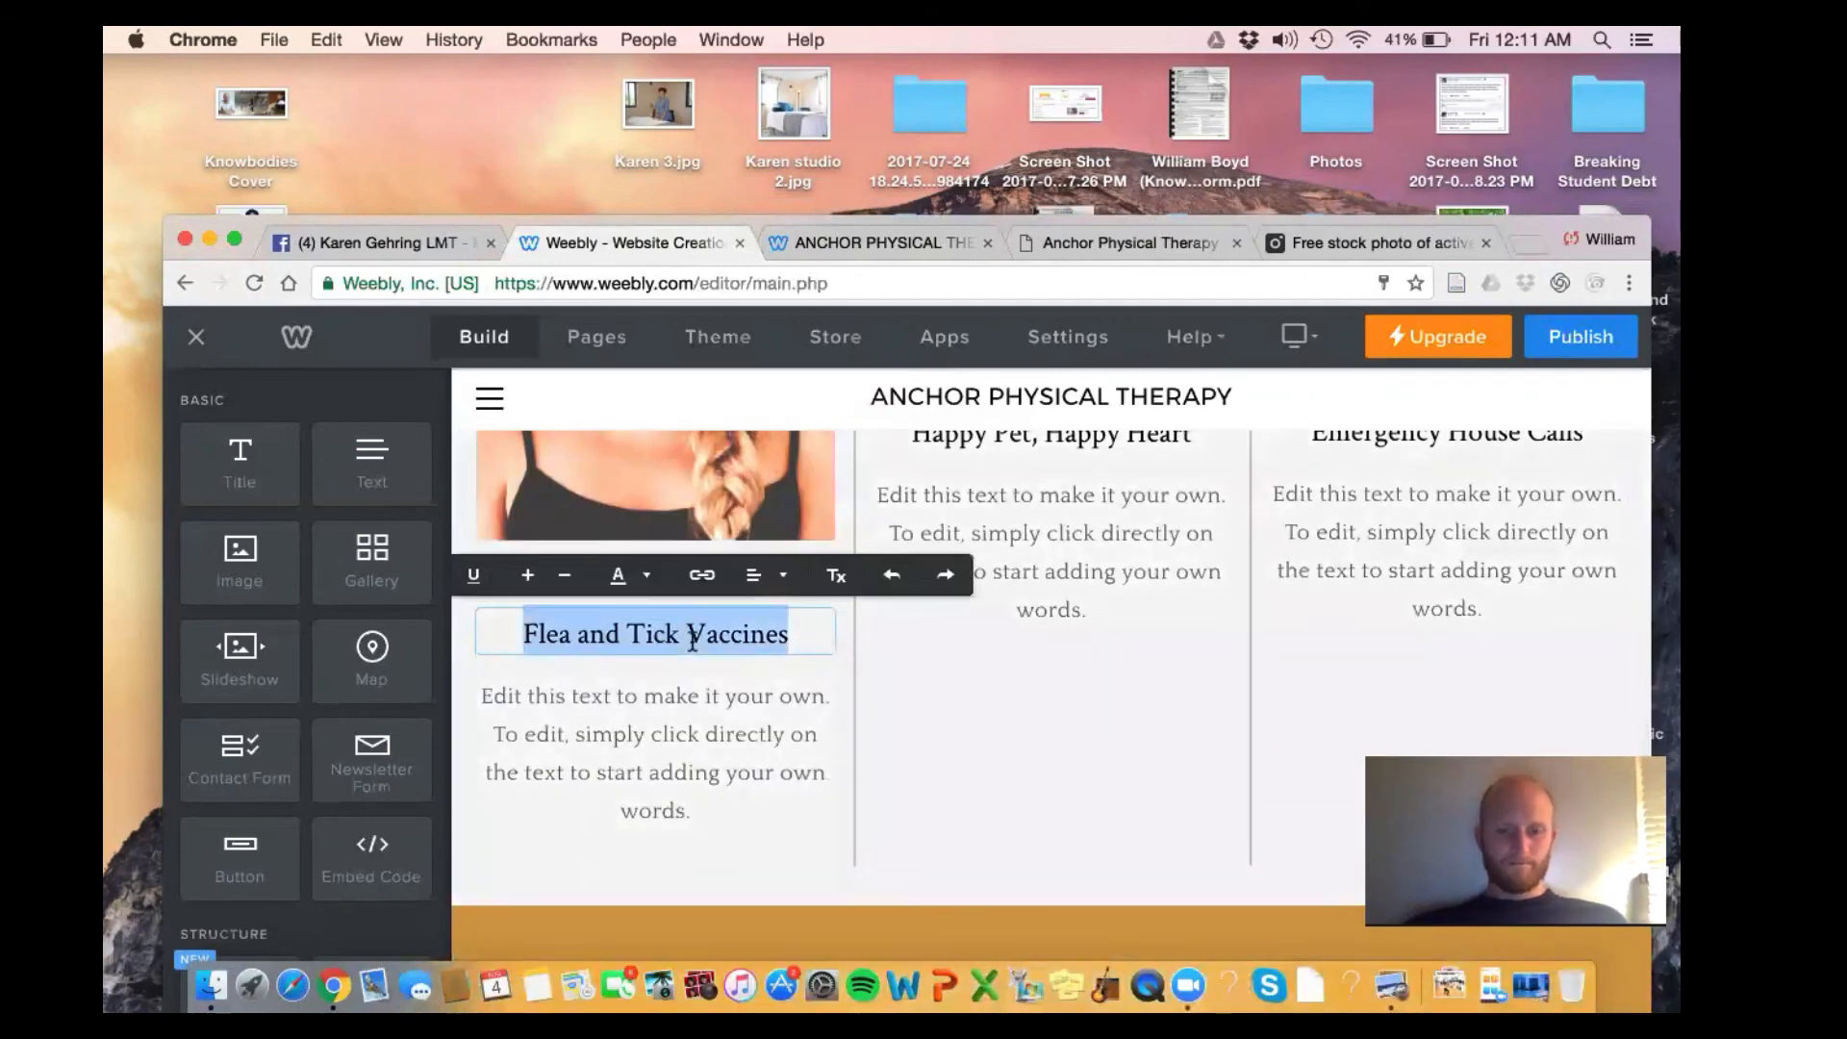
type("Headache")
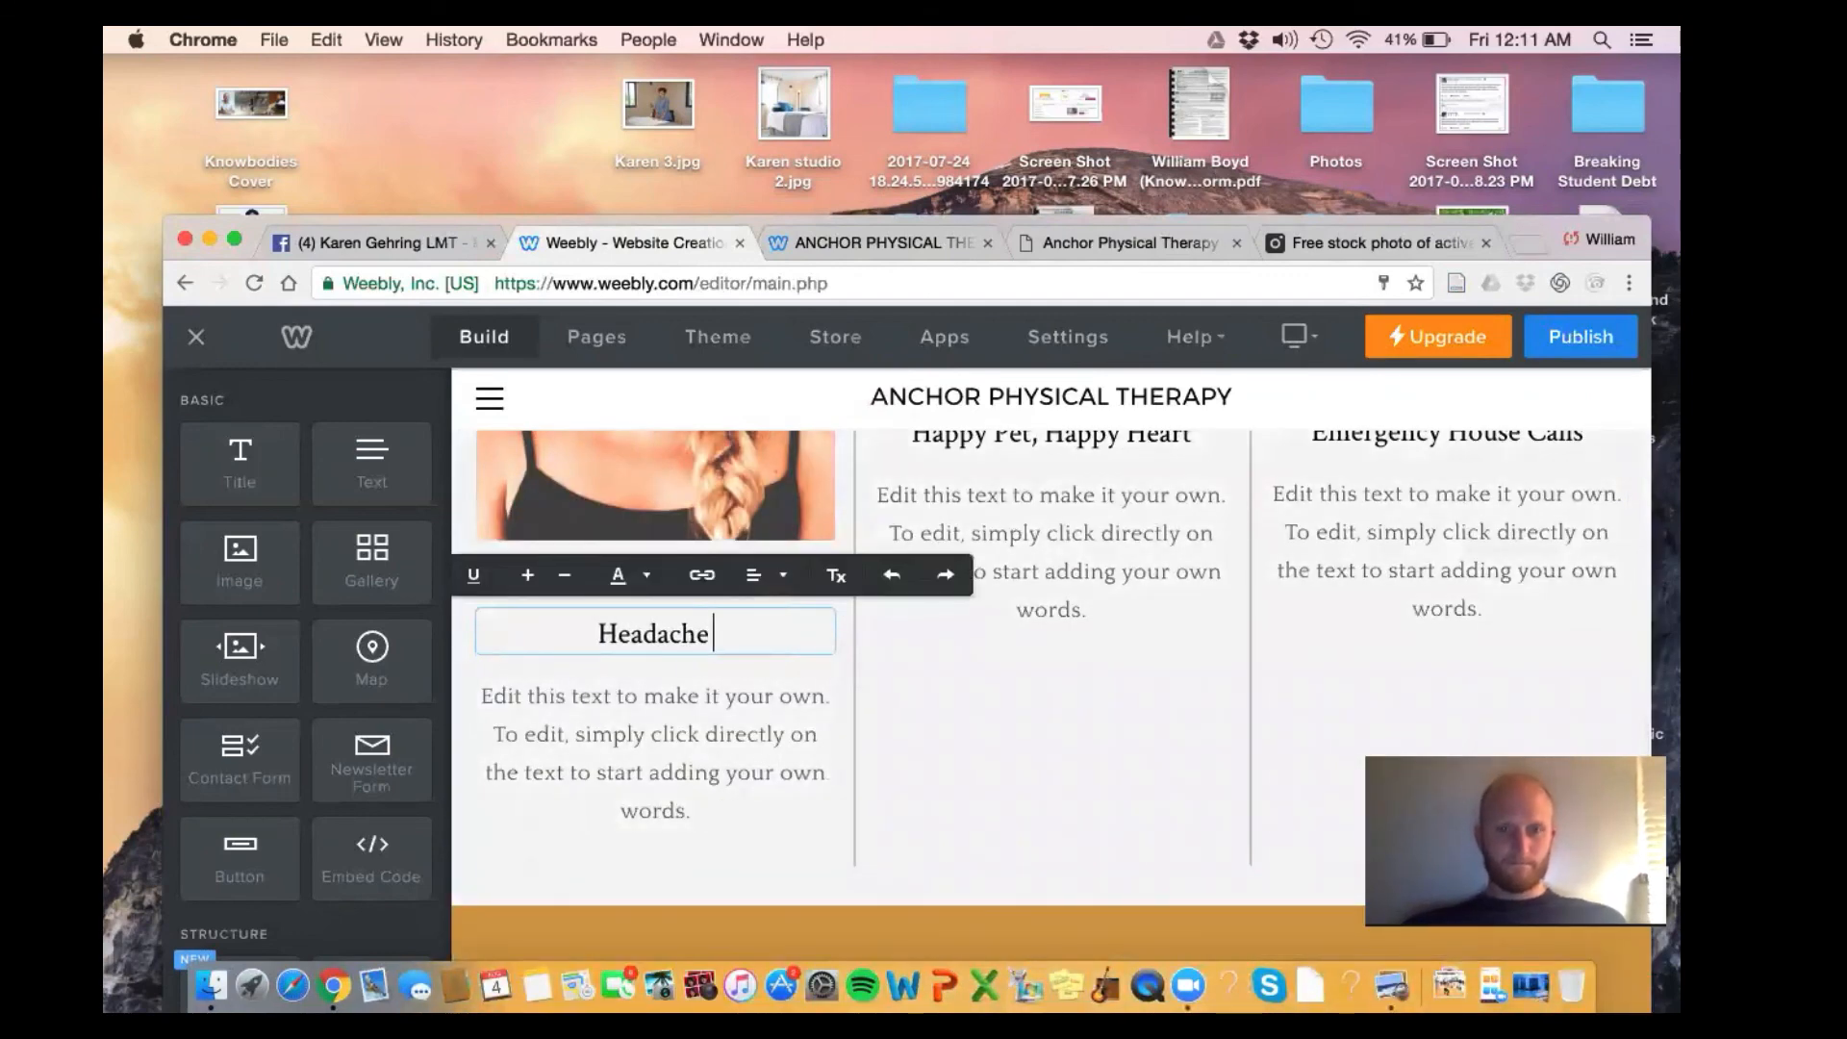
type(" Re")
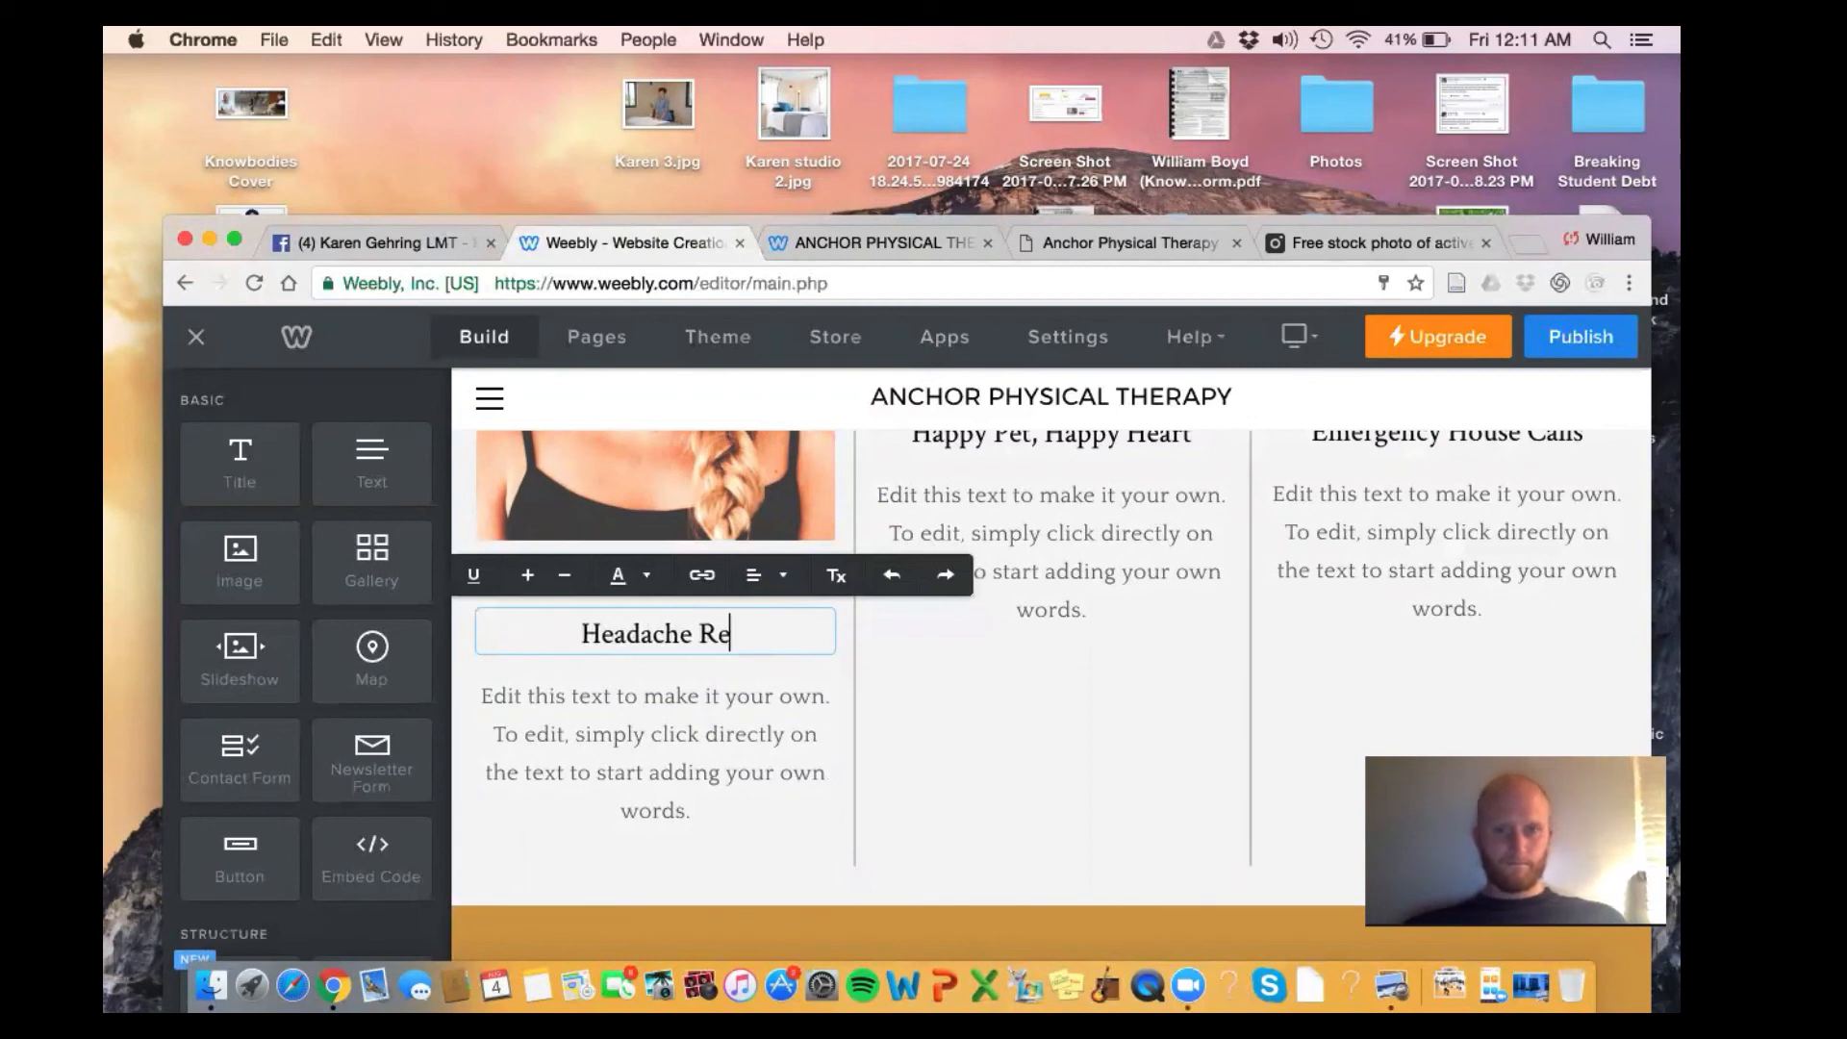
type("lief Program")
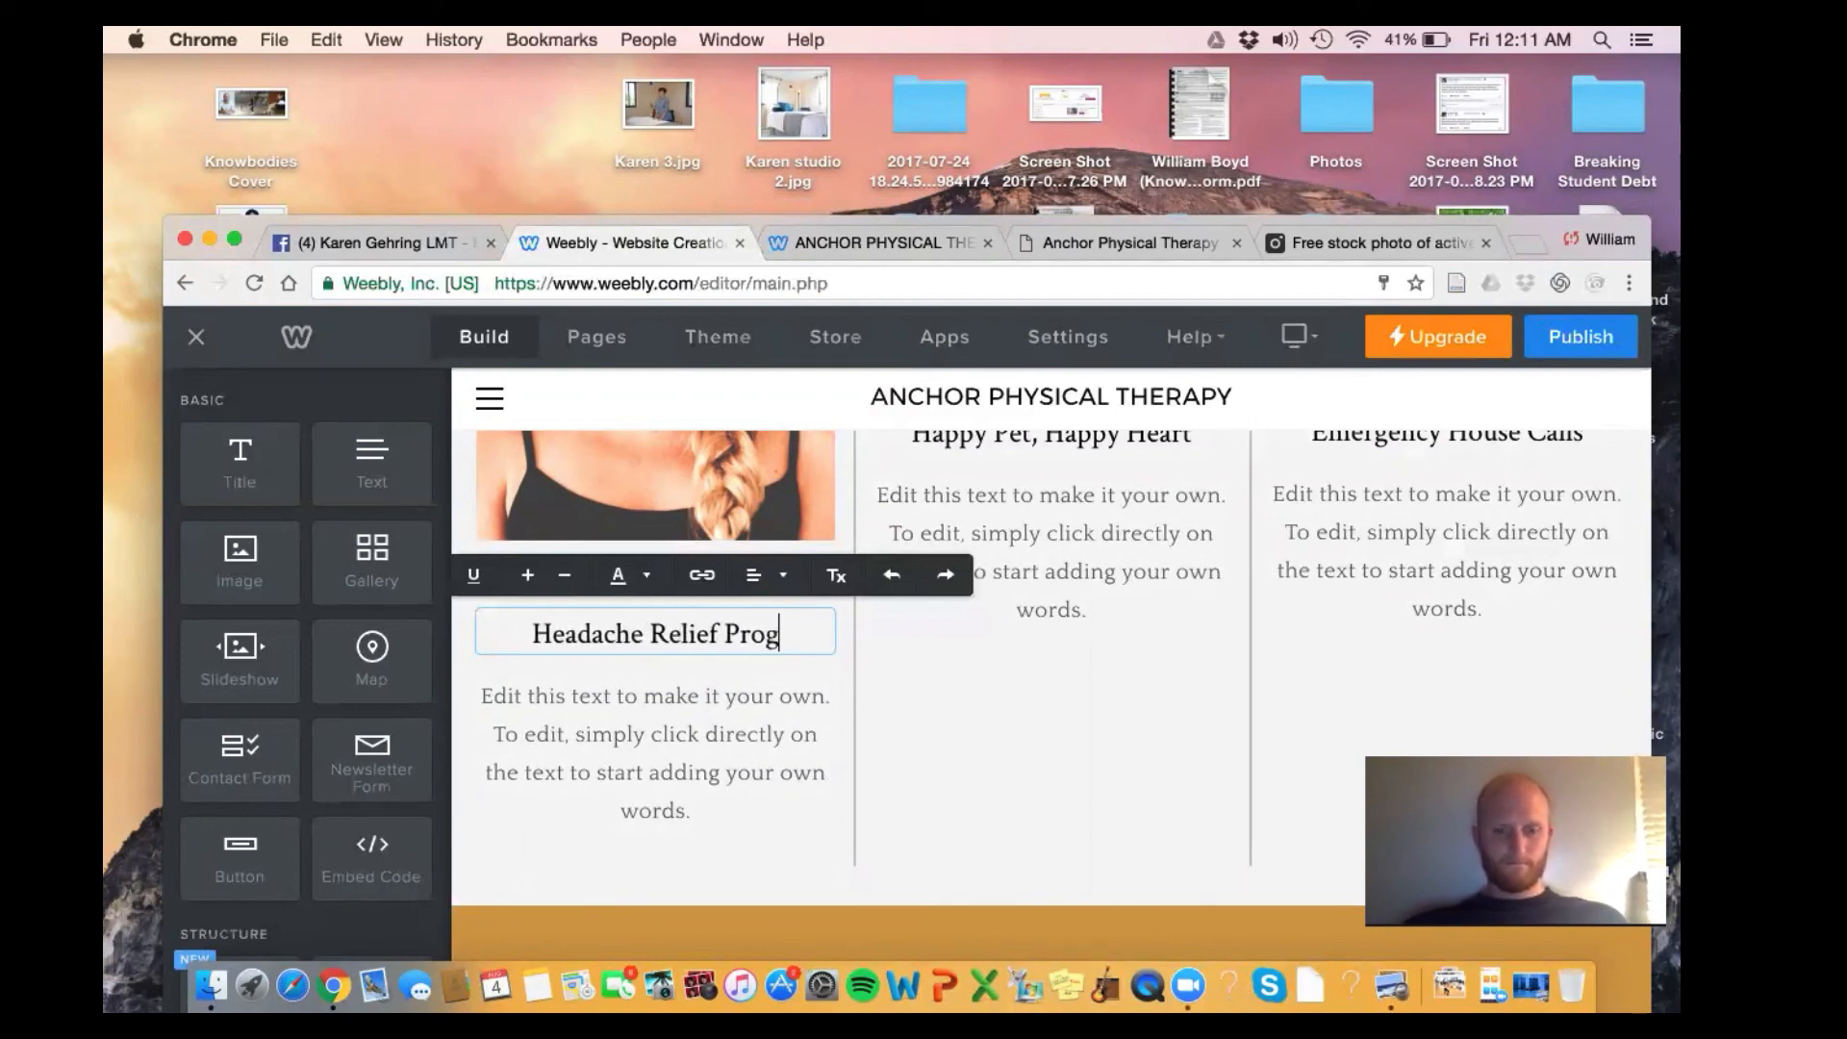
left_click(700, 762)
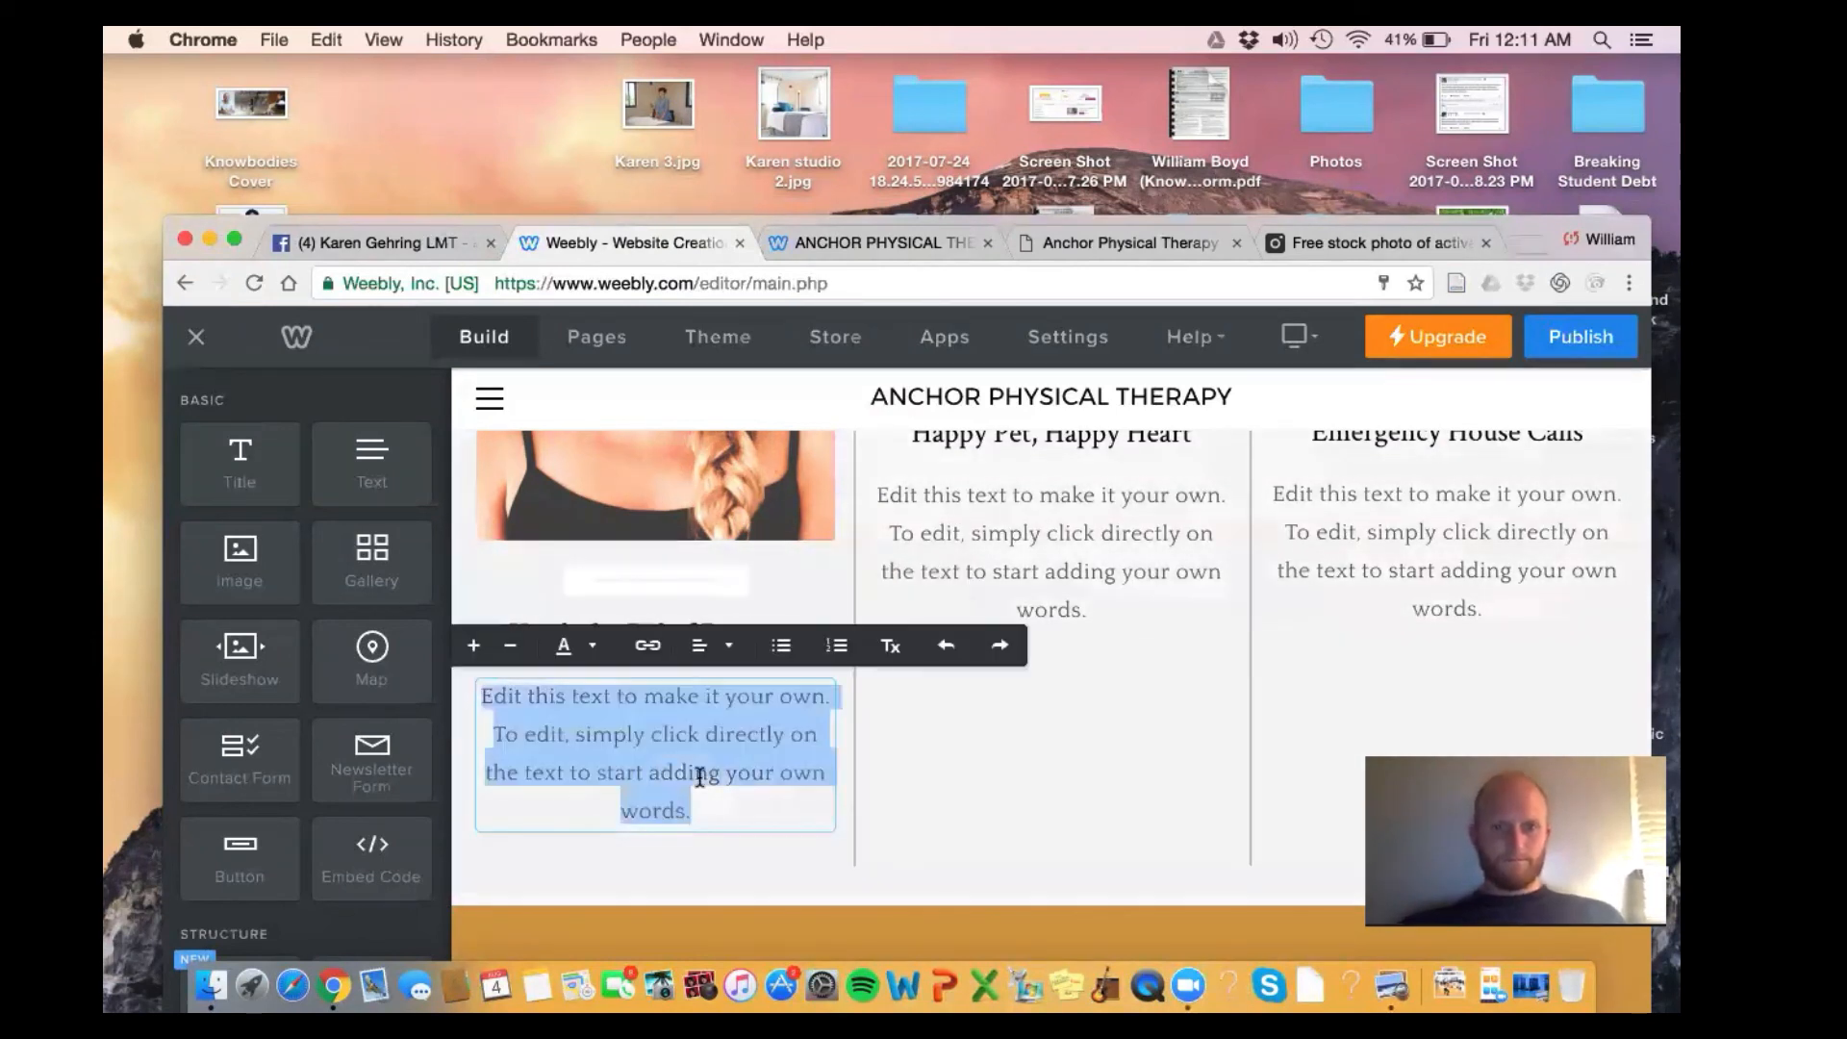
type("We fi")
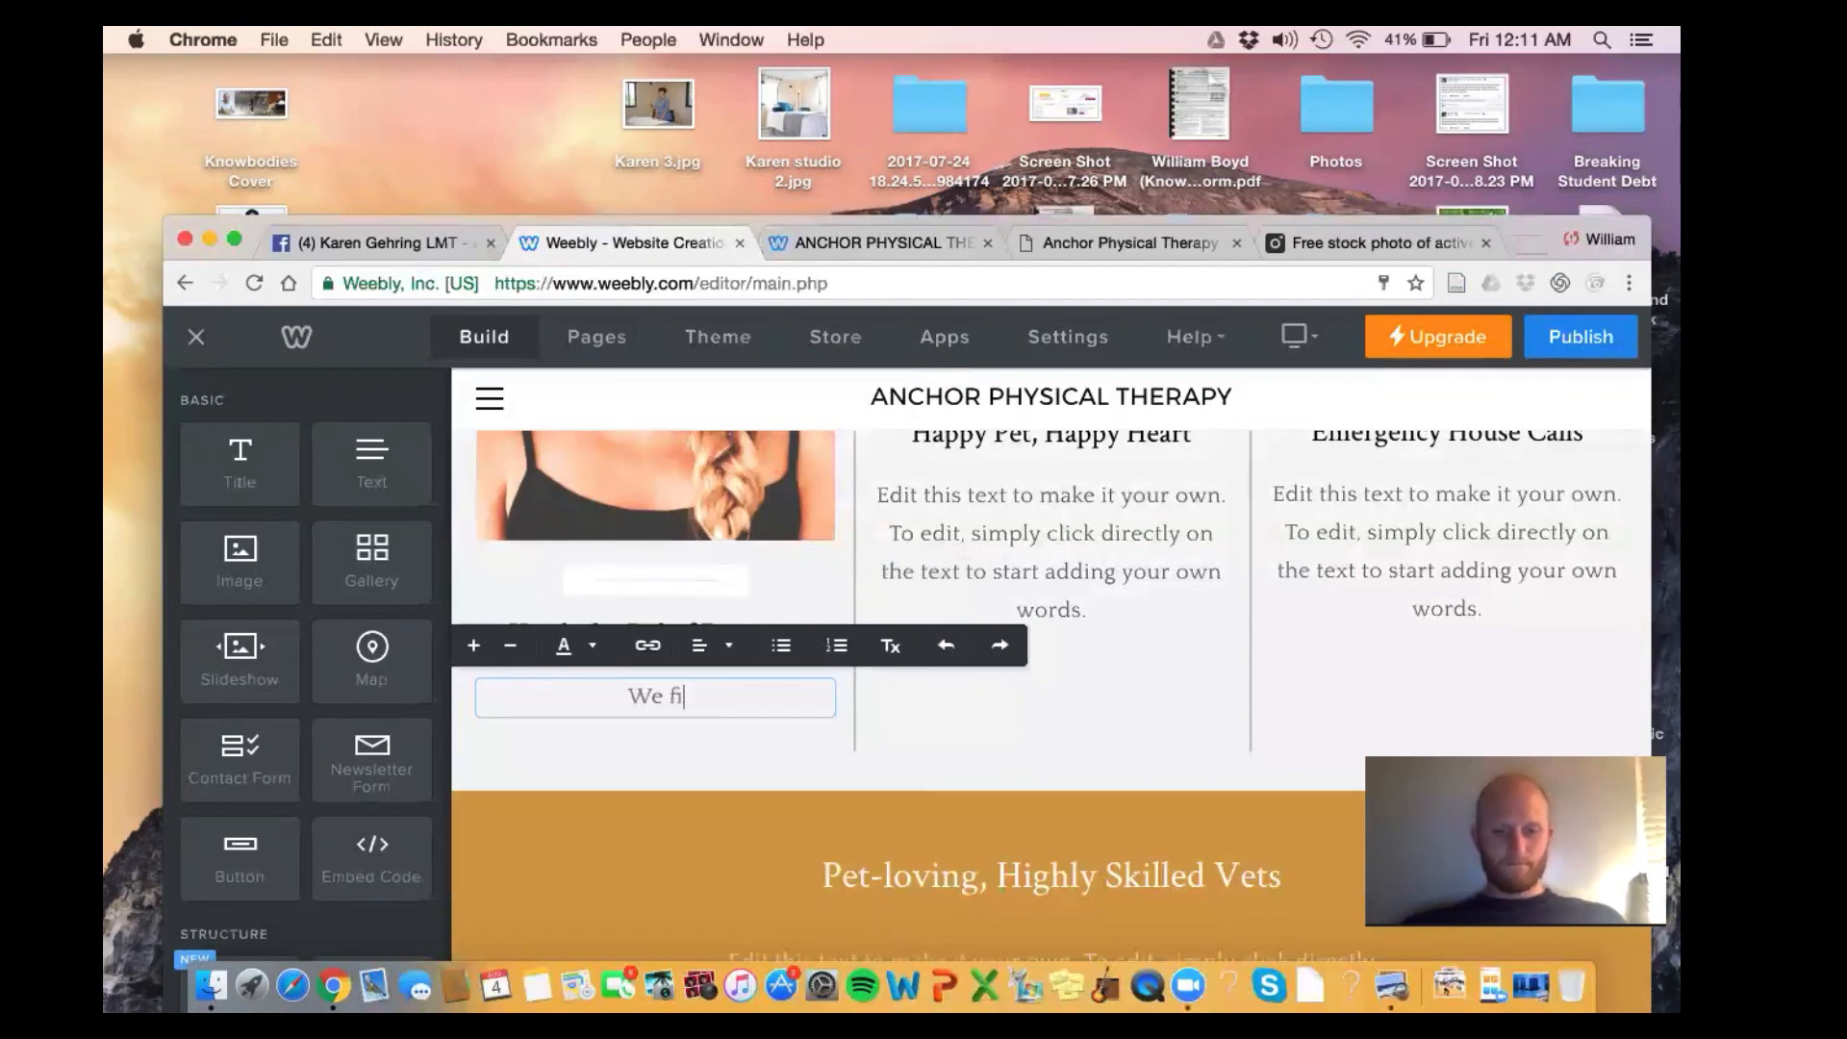
type("x he")
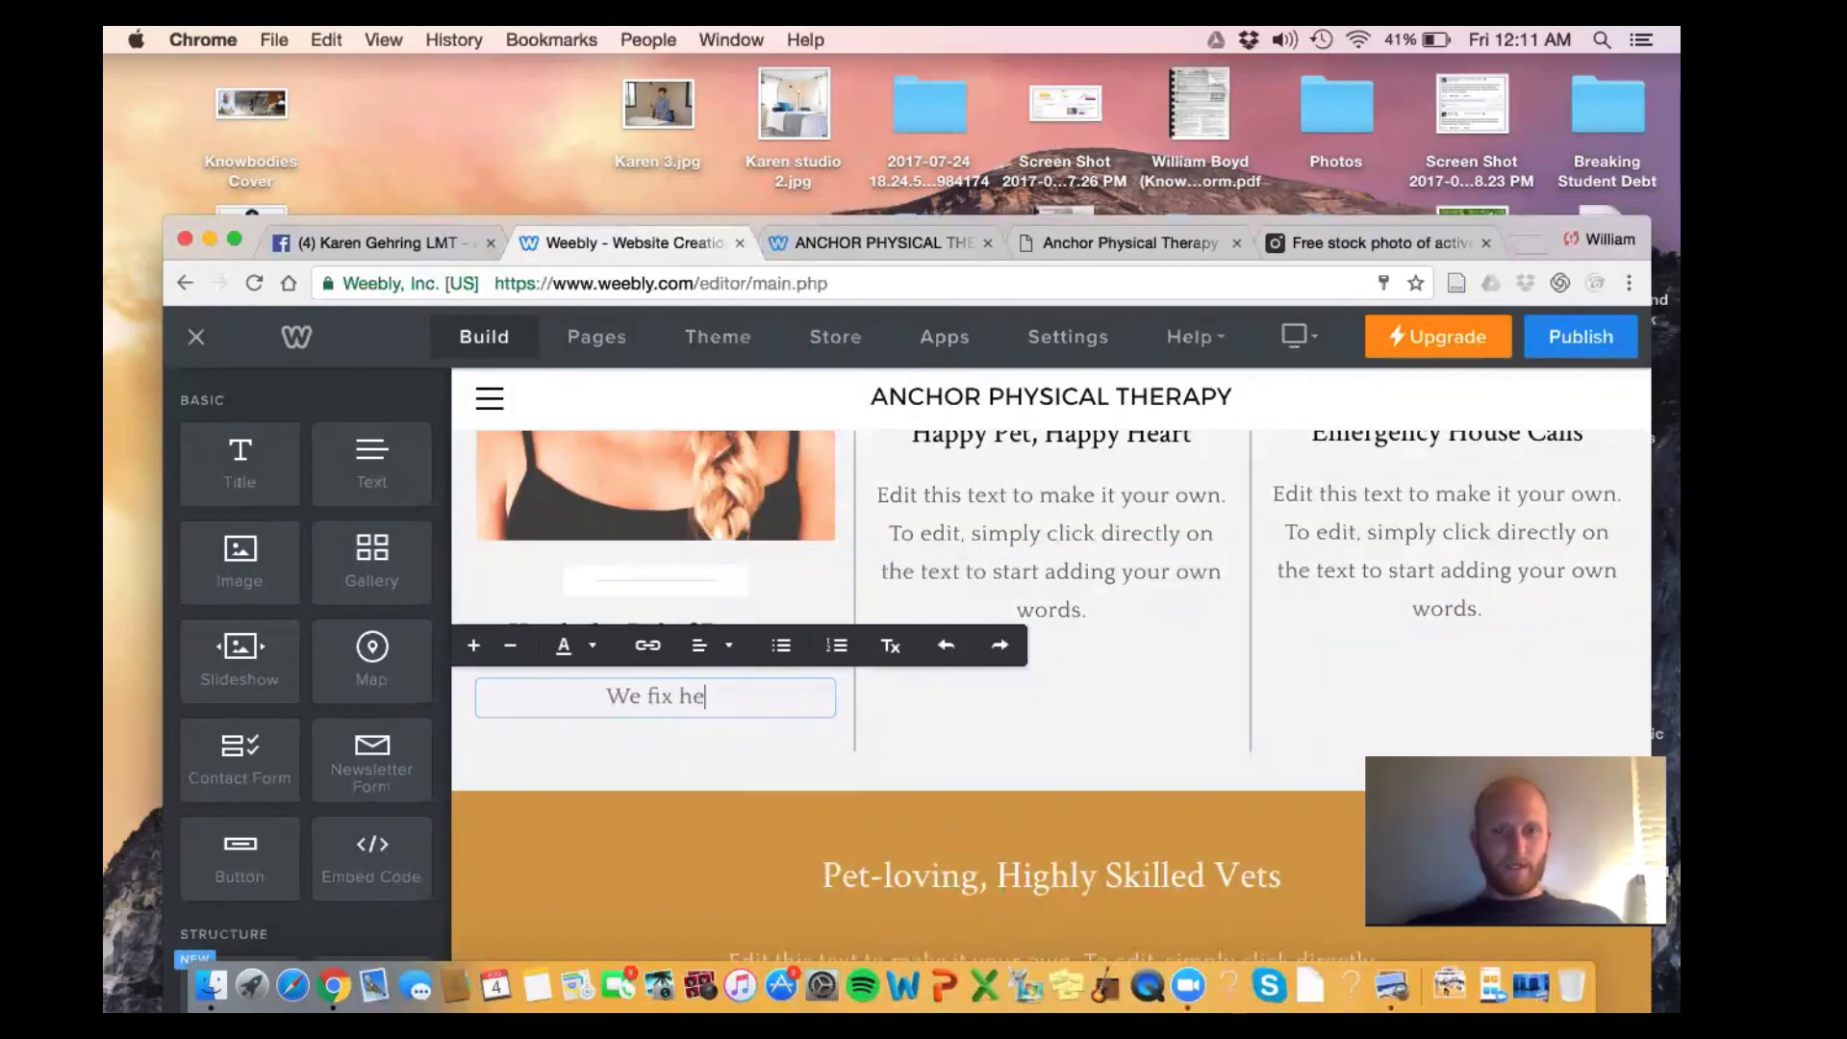
type("adaches...")
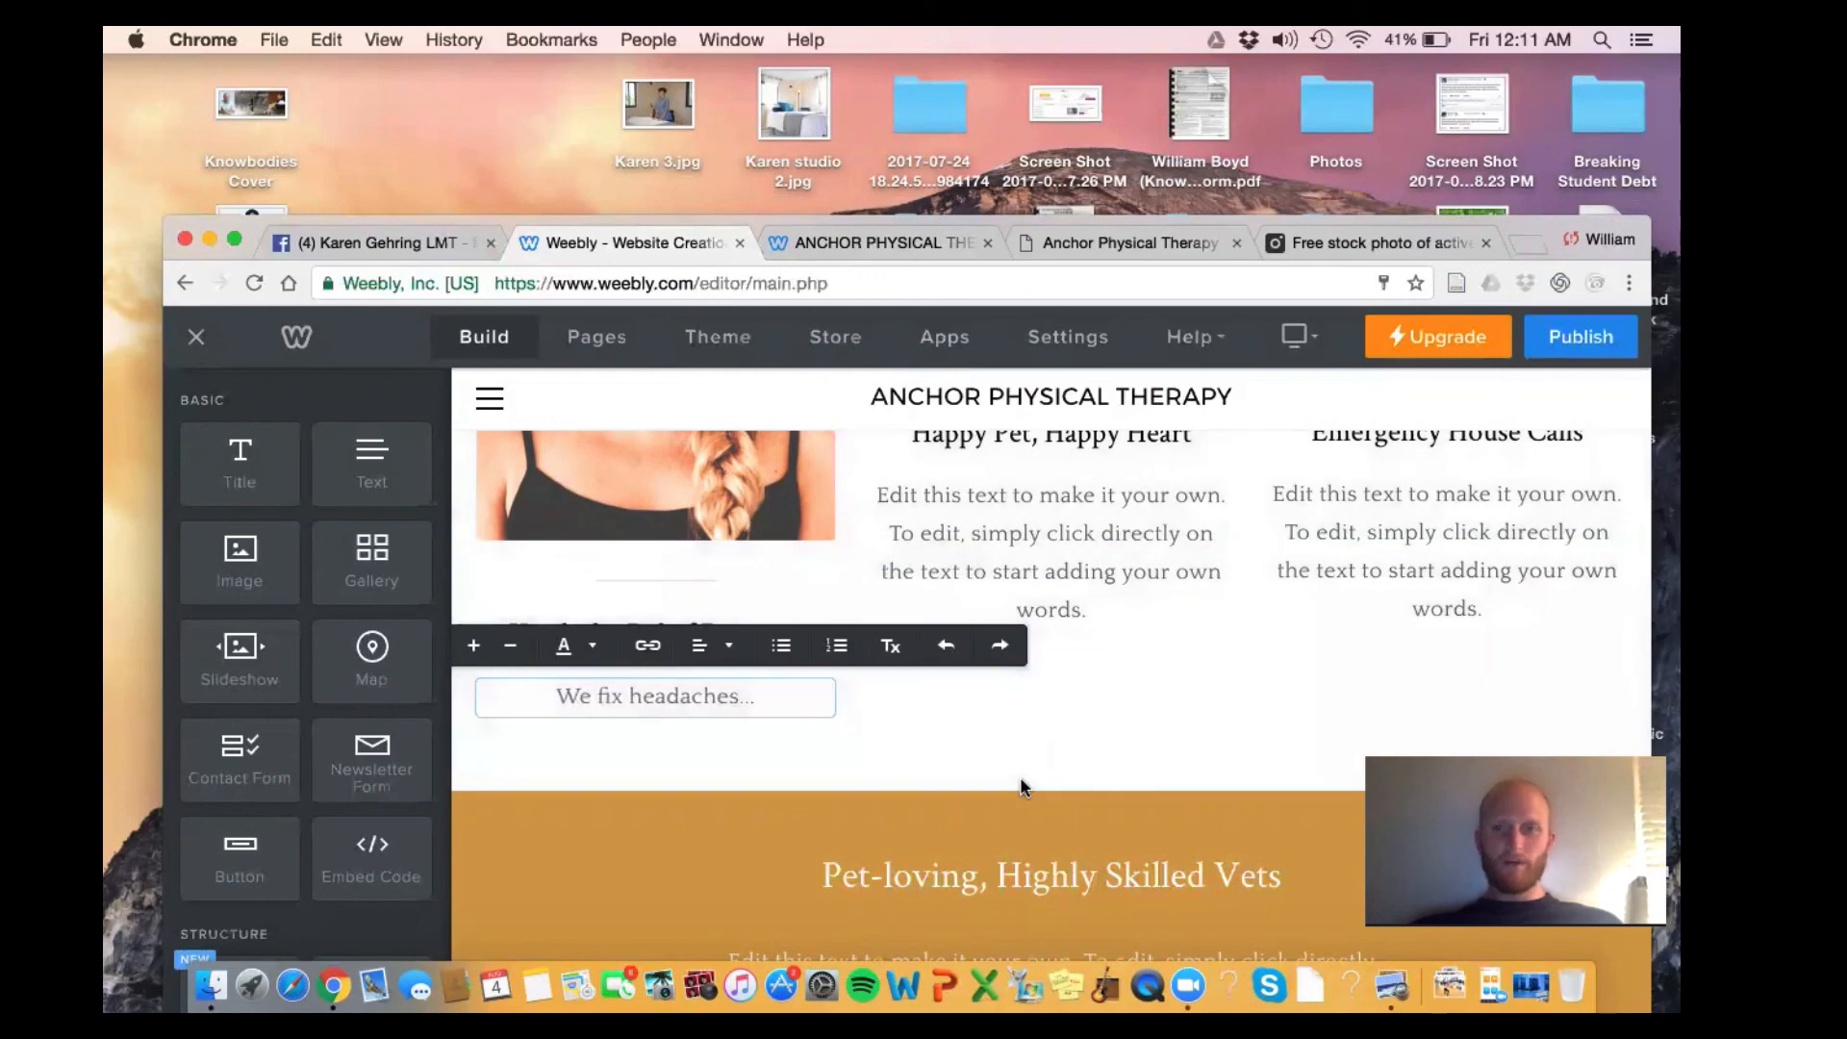
scroll(1023, 785, "up", 3)
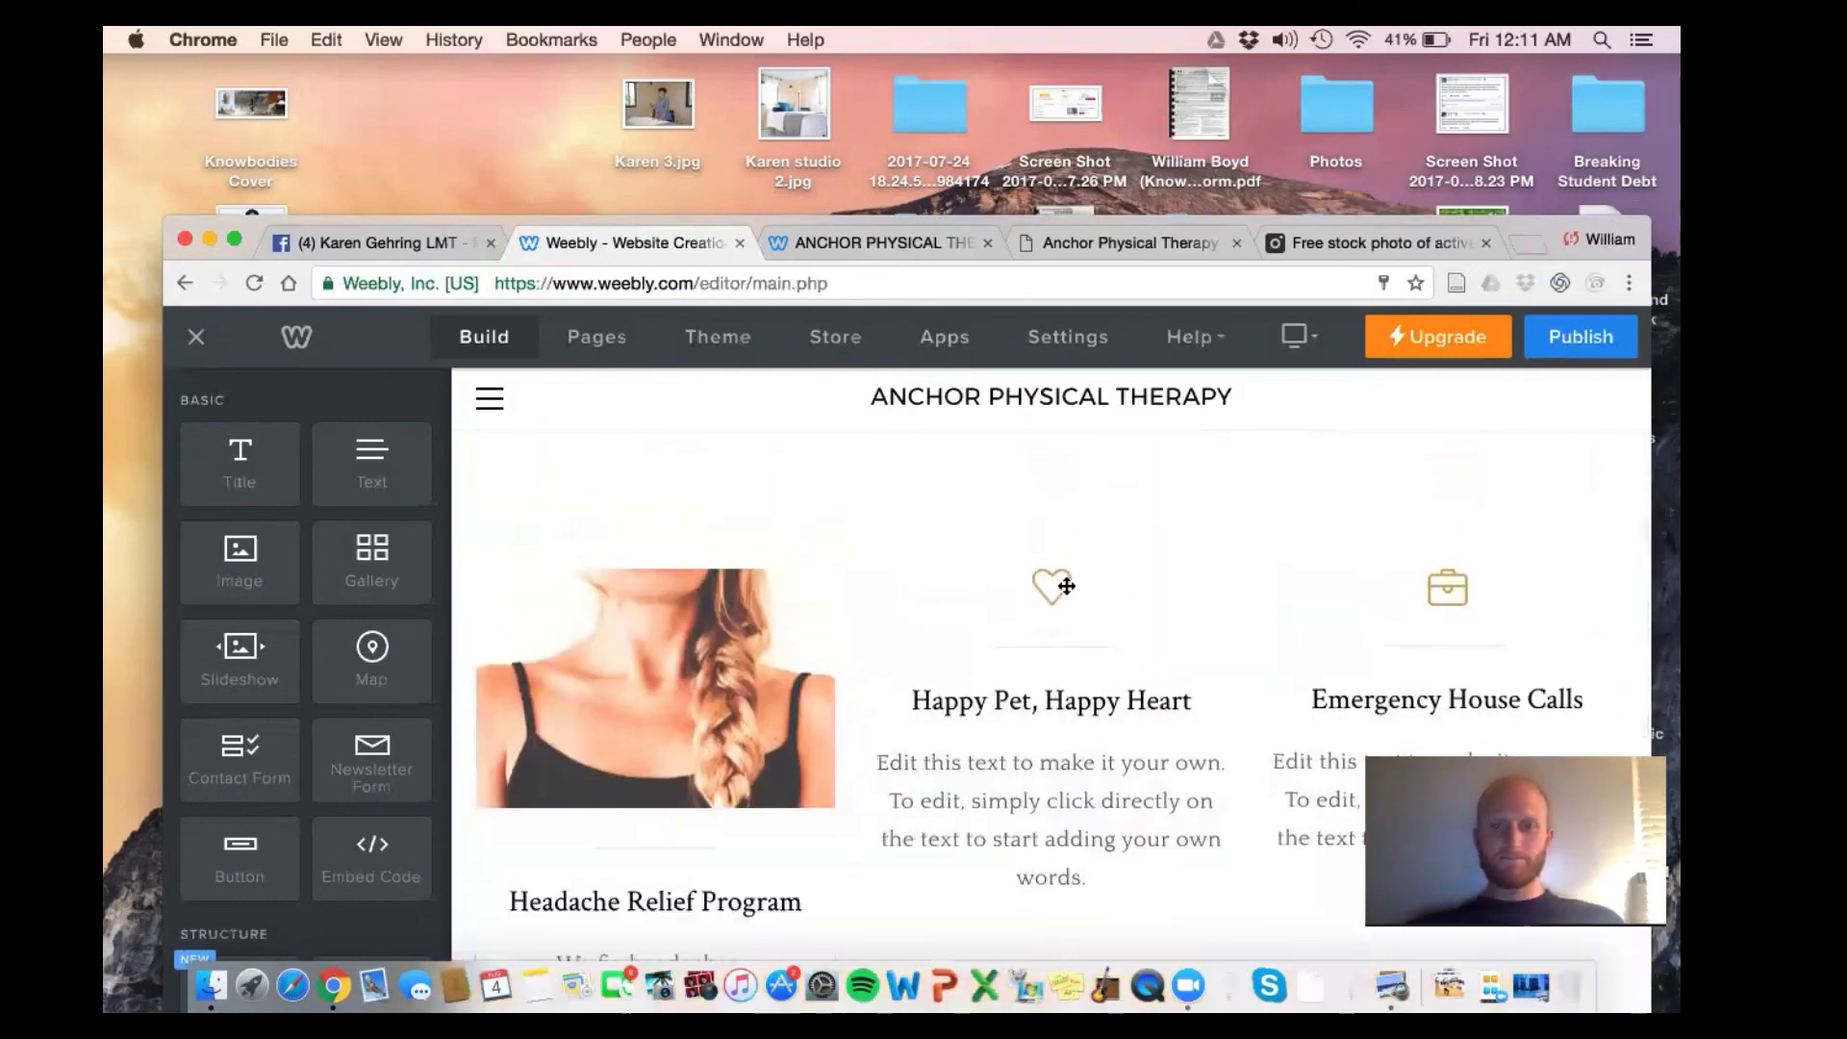
Replace the second column's heart icon with the uploaded Deep Tissue photo
left_click(1052, 587)
left_click(1024, 821)
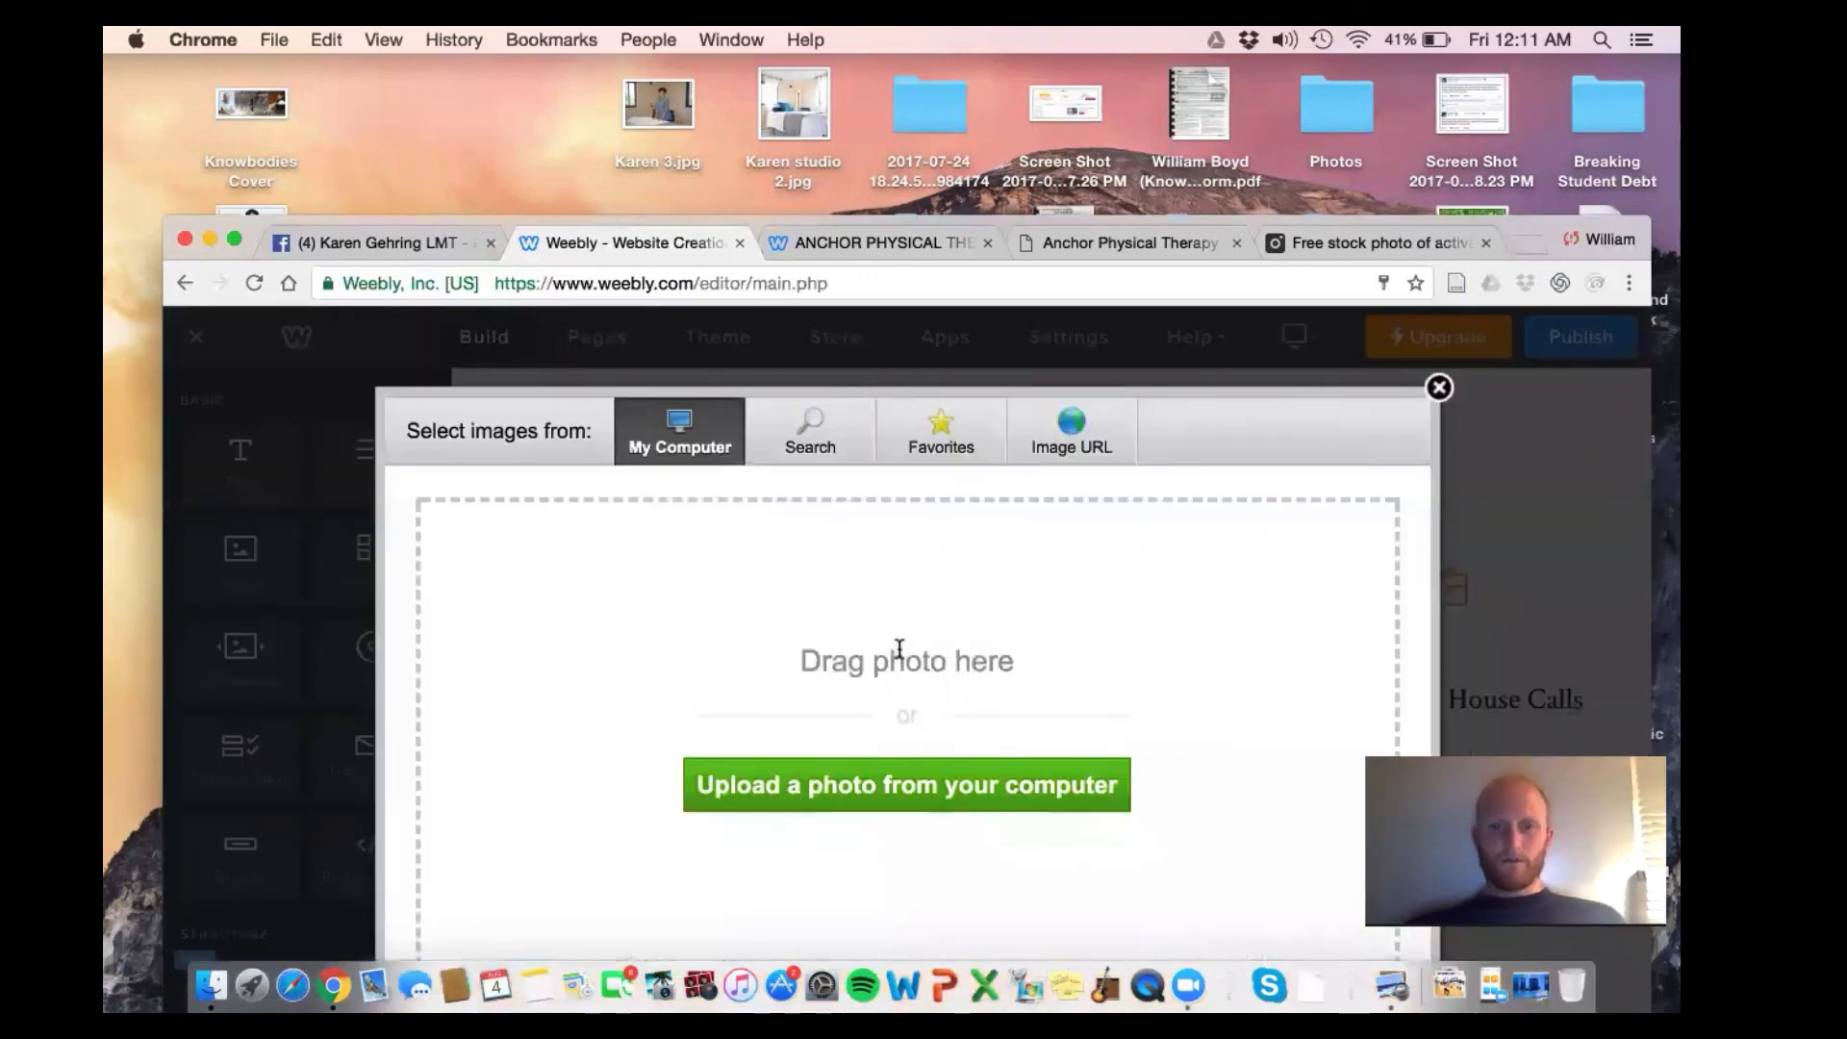
left_click(880, 781)
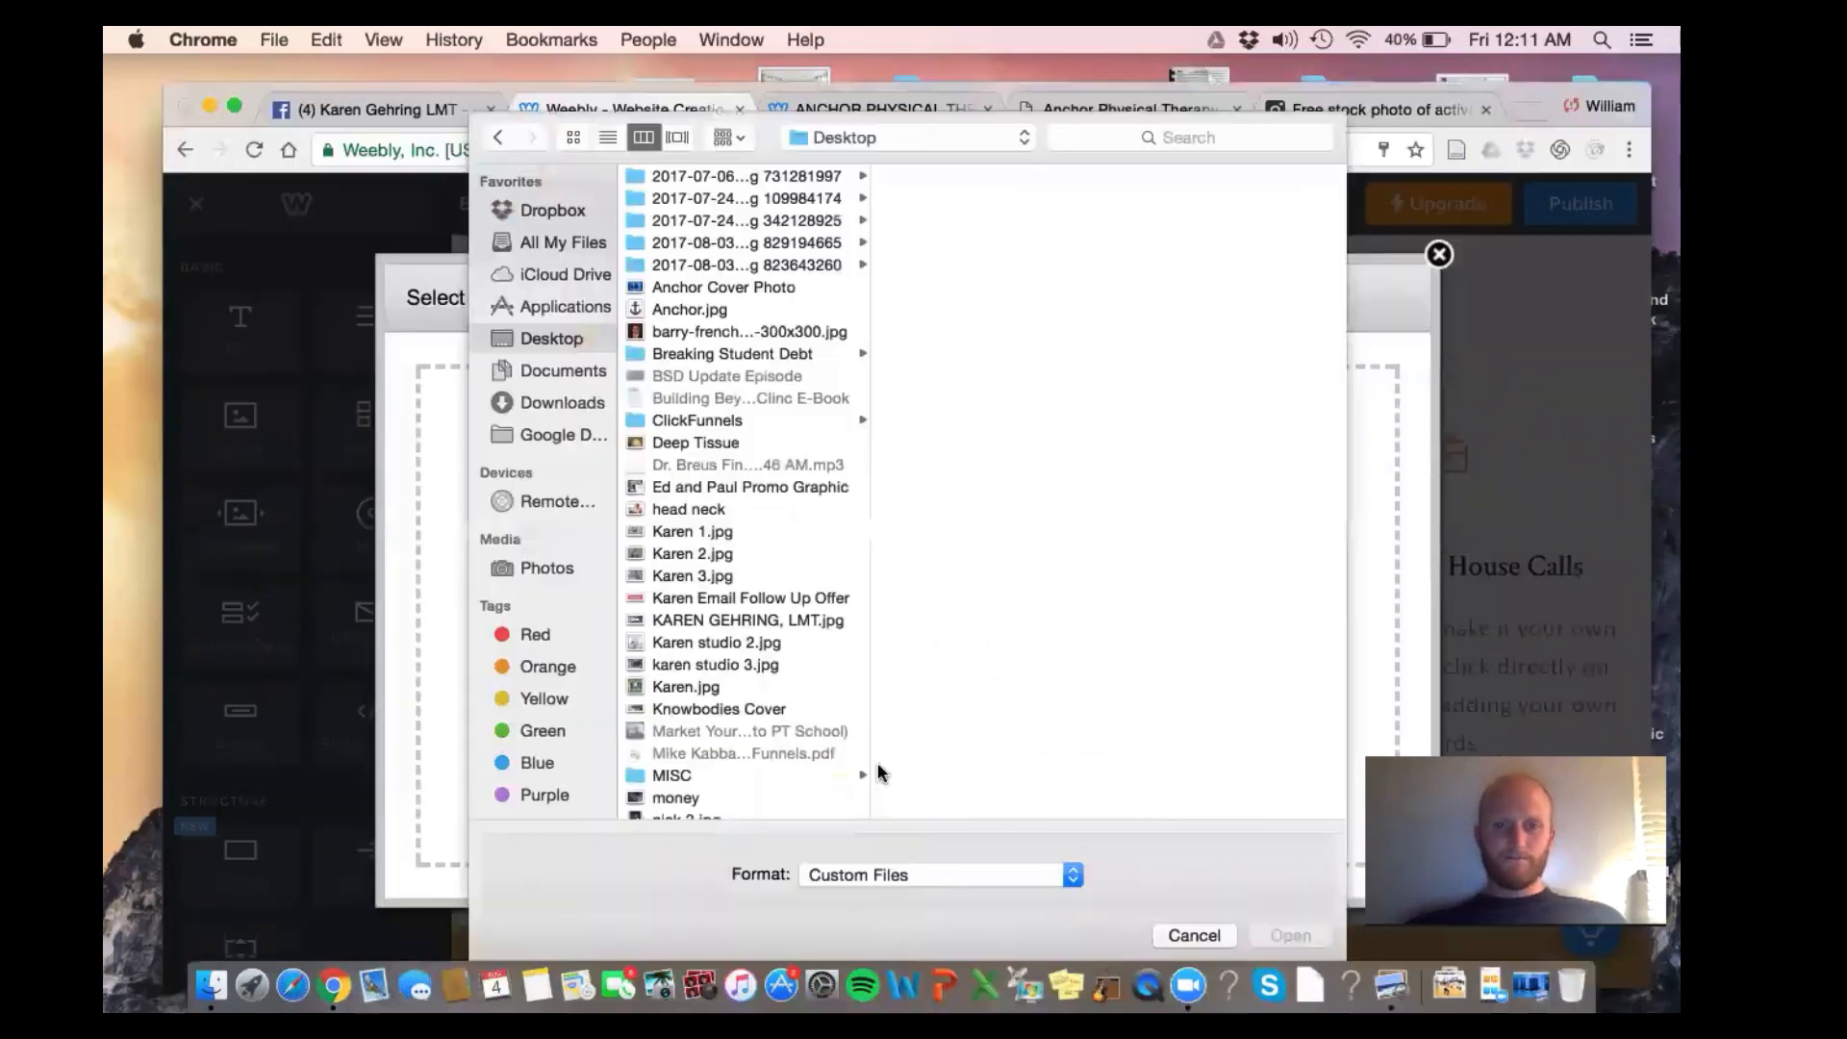
scroll(767, 562, "down", 1)
left_click(714, 426)
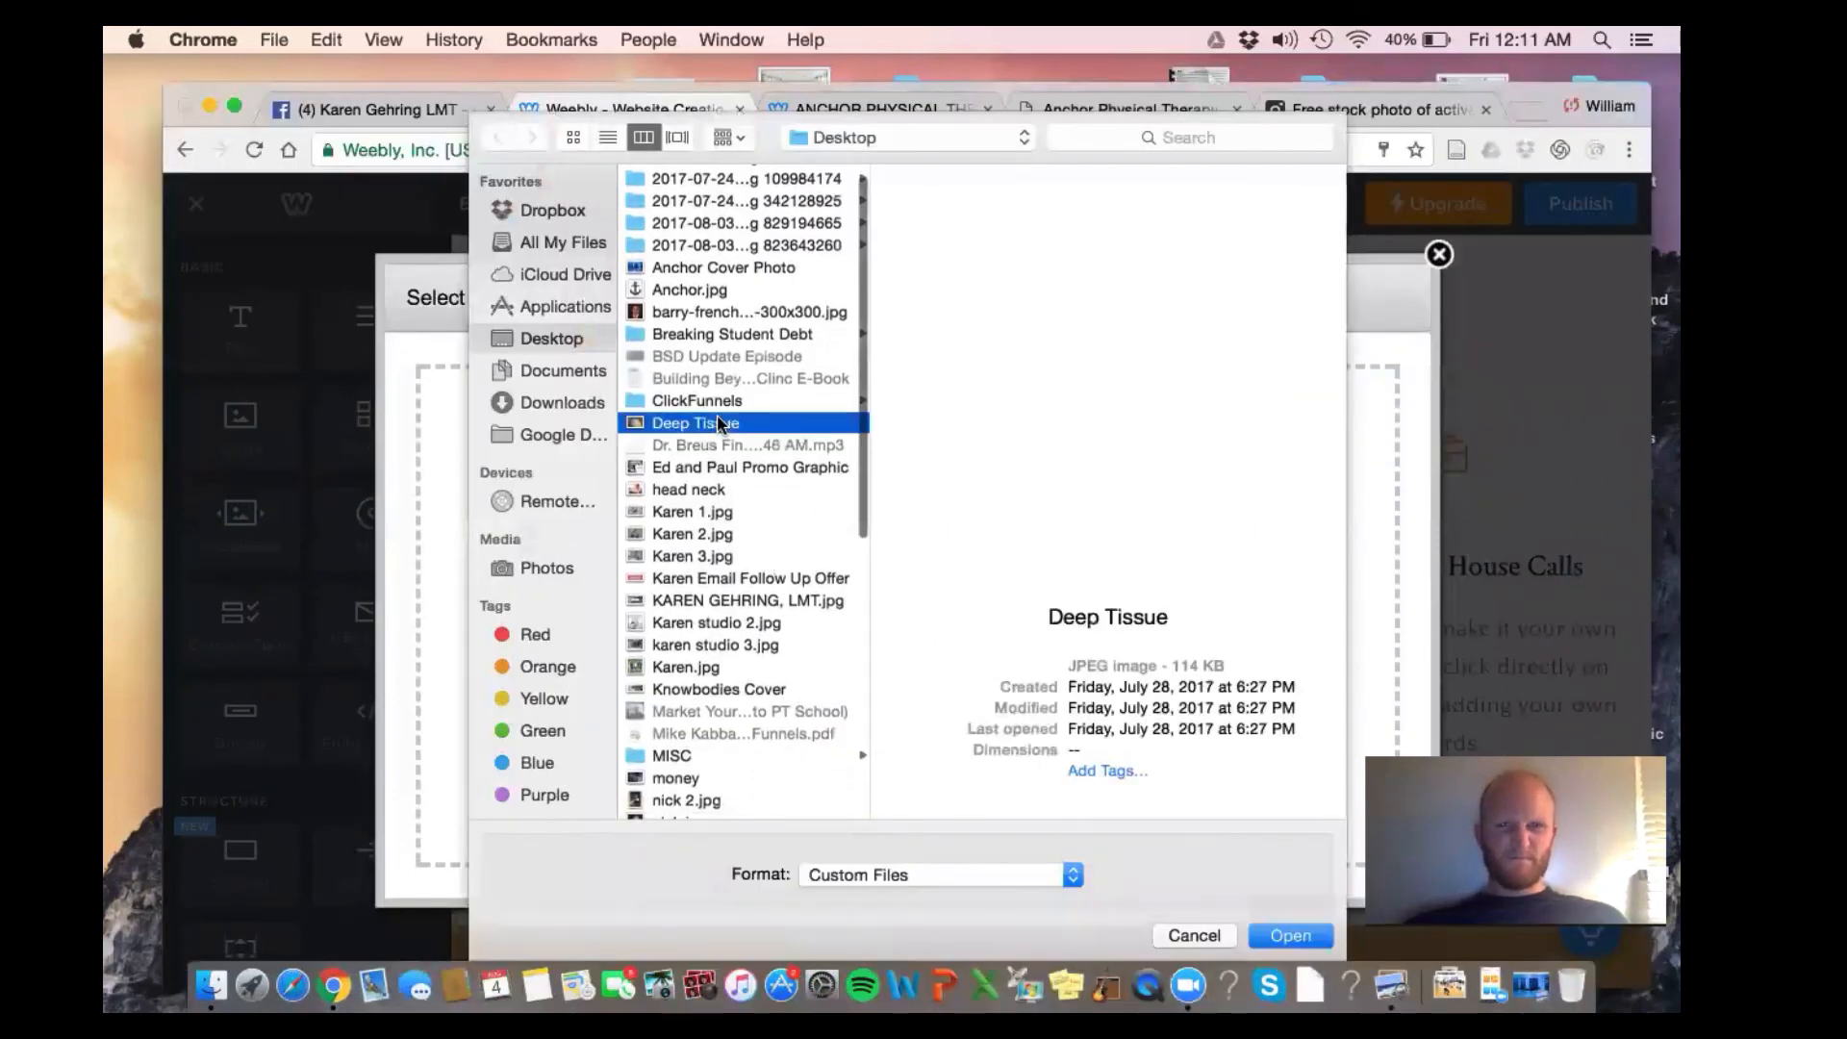
key("Return")
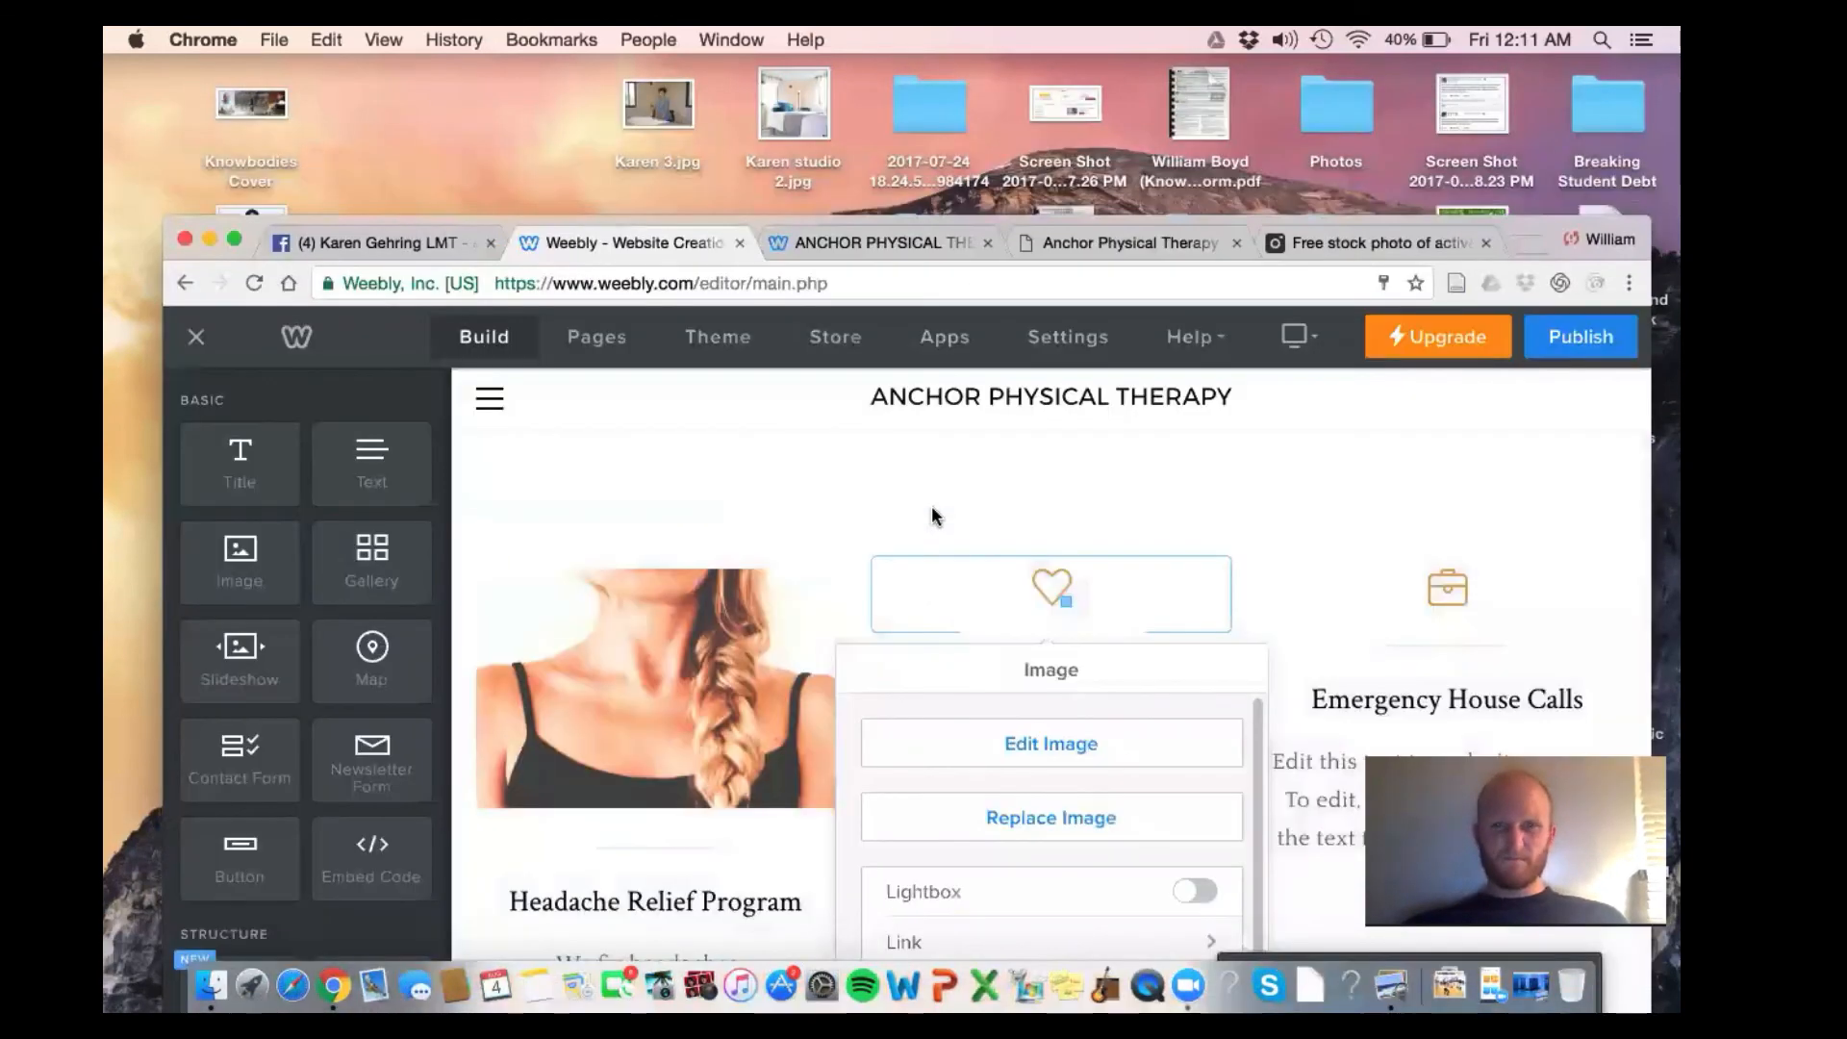
scroll(931, 492, "down", 5)
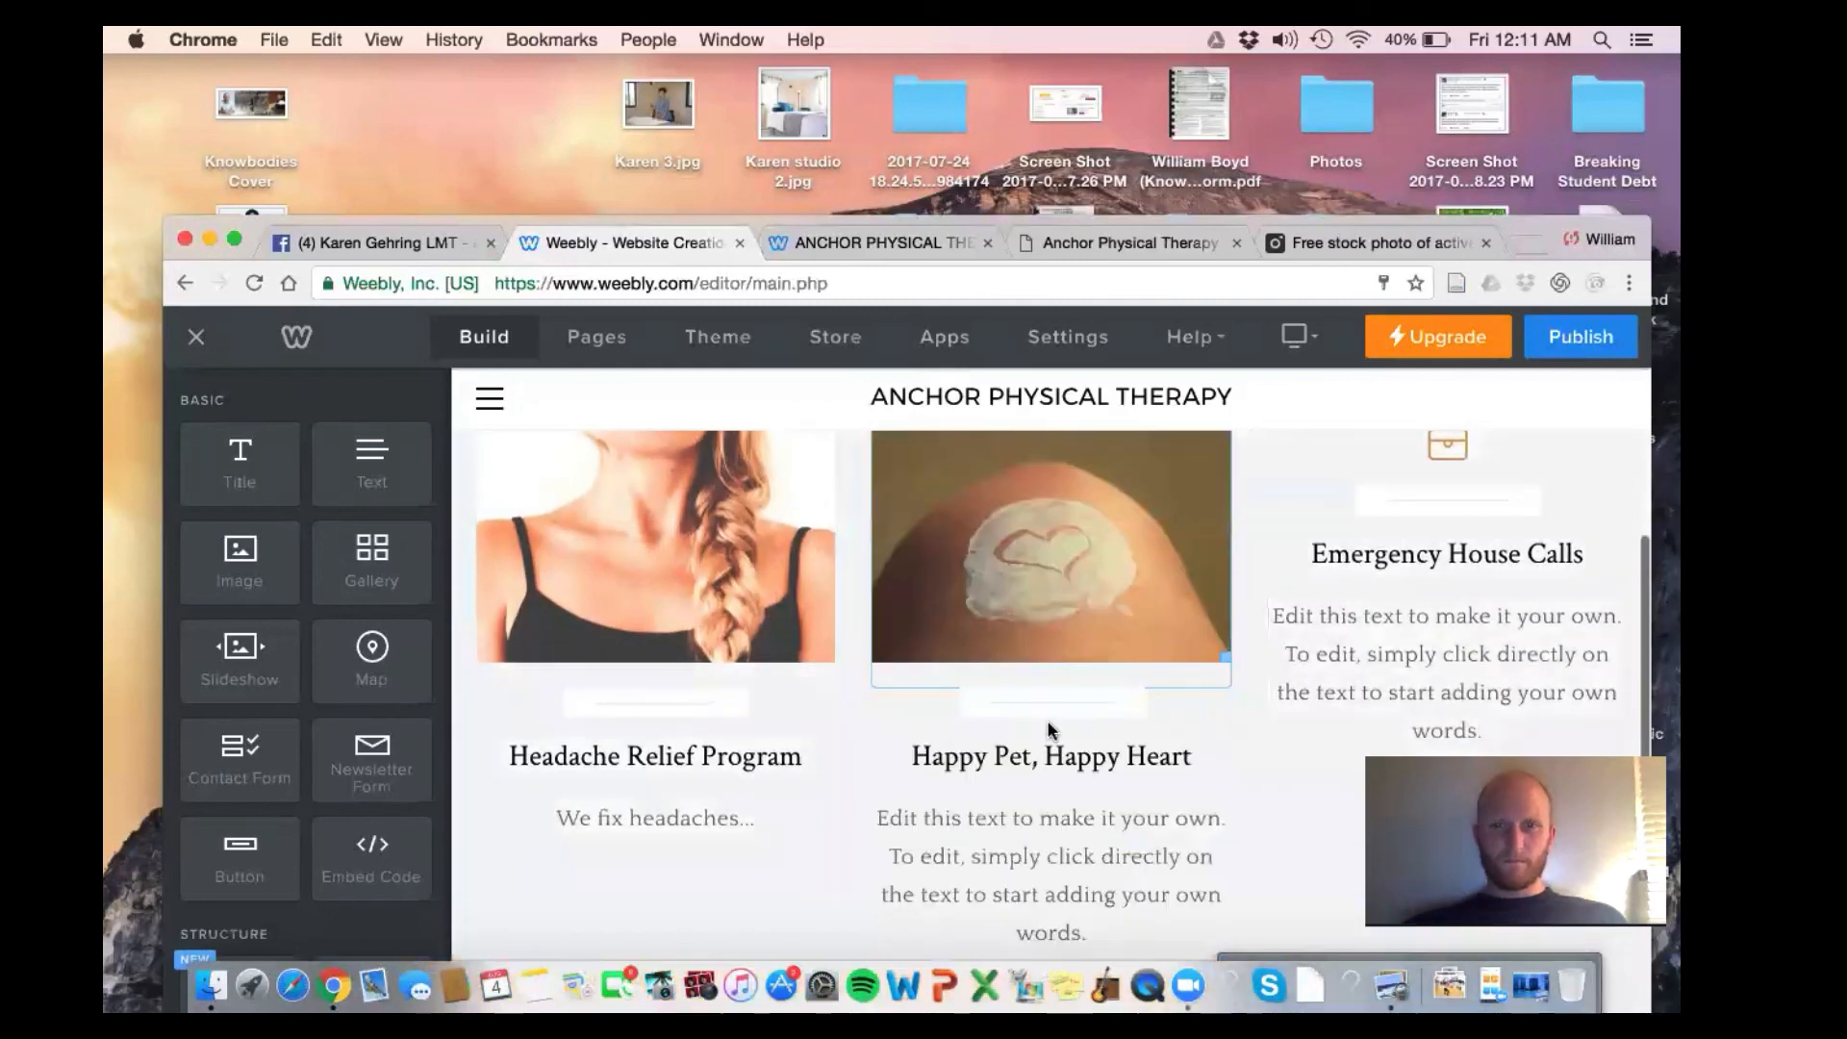
Retitle 'Happy Pet, Happy Heart' as 'Massage Therapy'
triple_click(1049, 746)
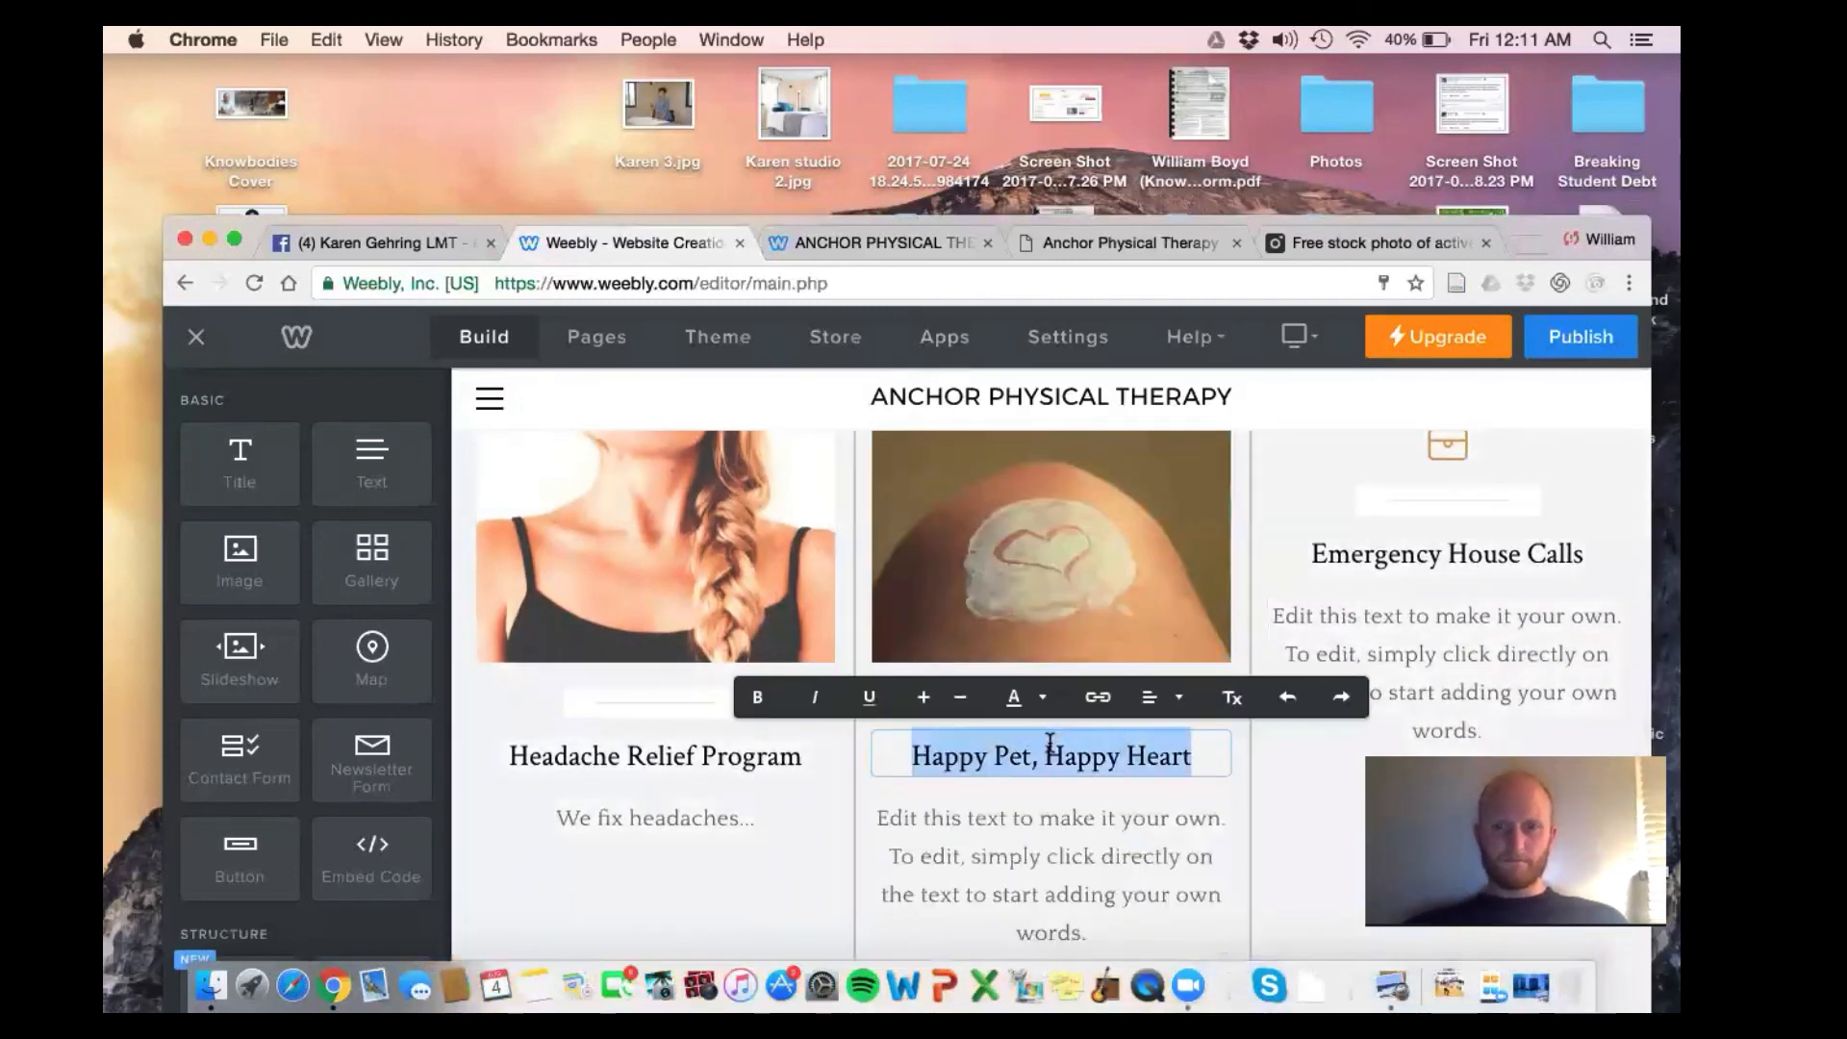
type("Massa")
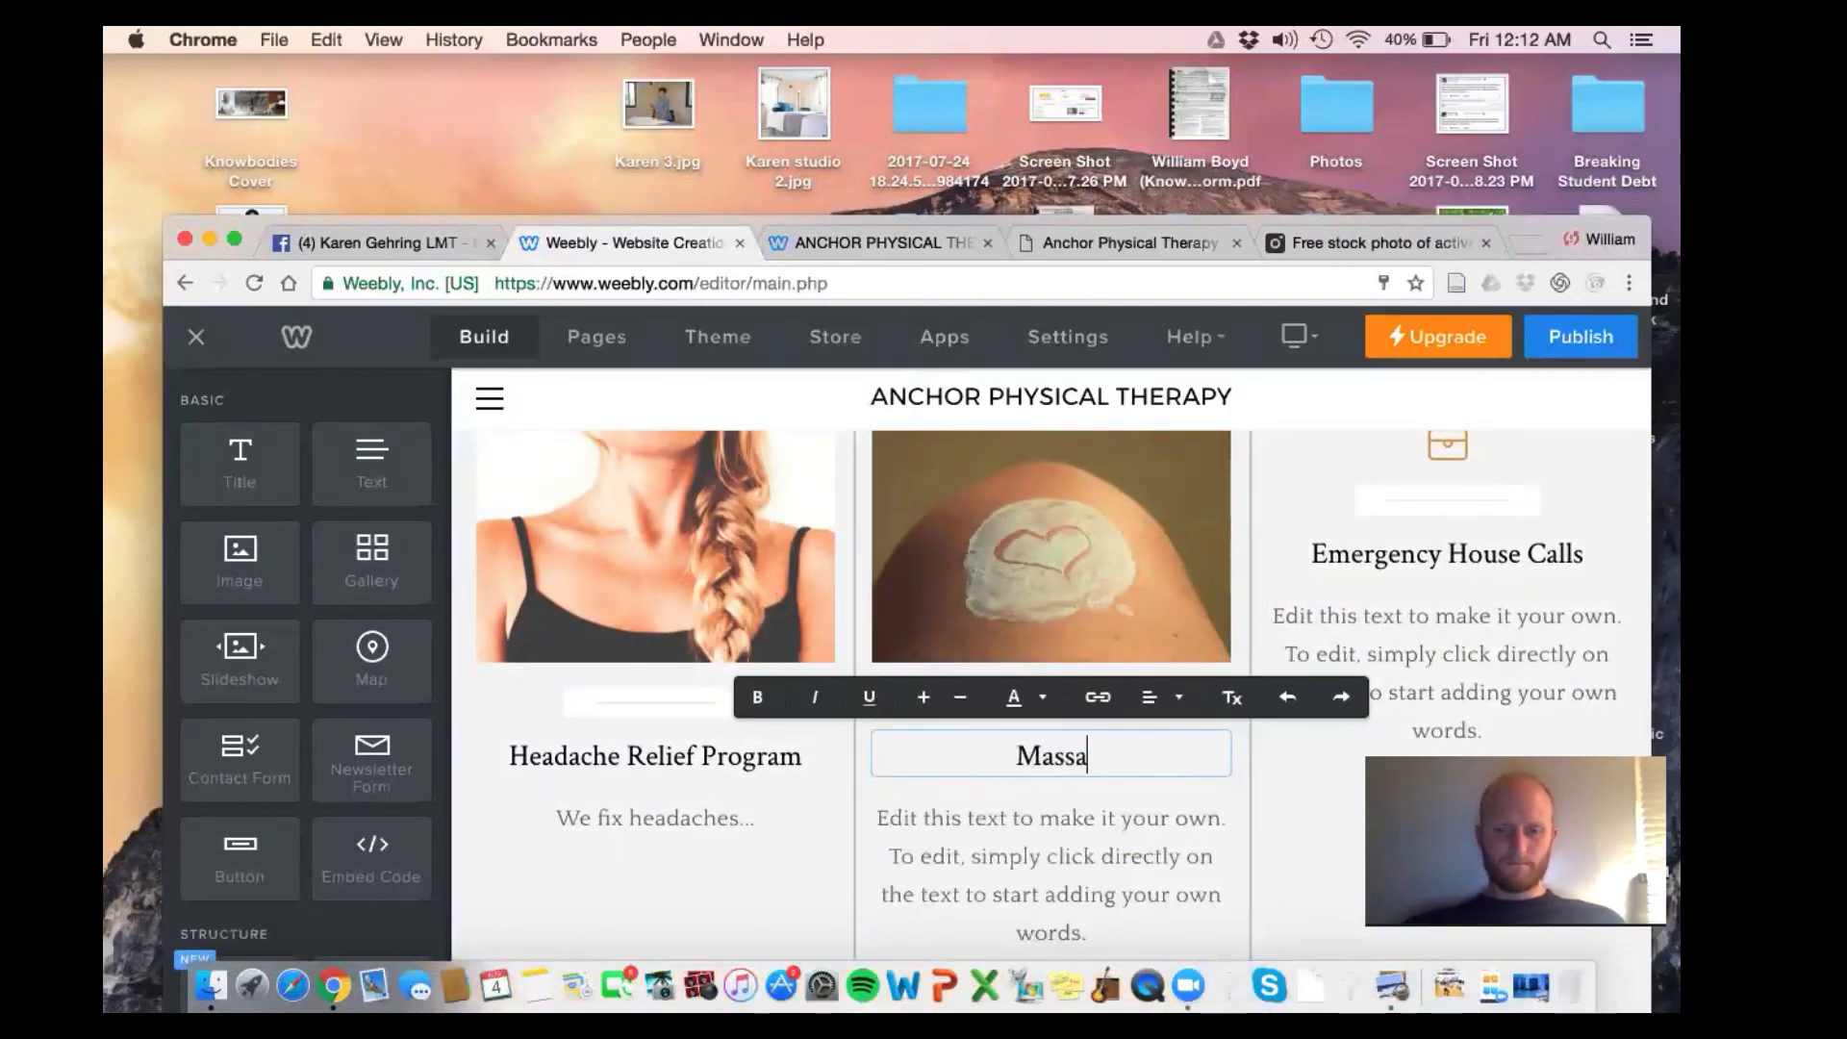
type("ge Therapy")
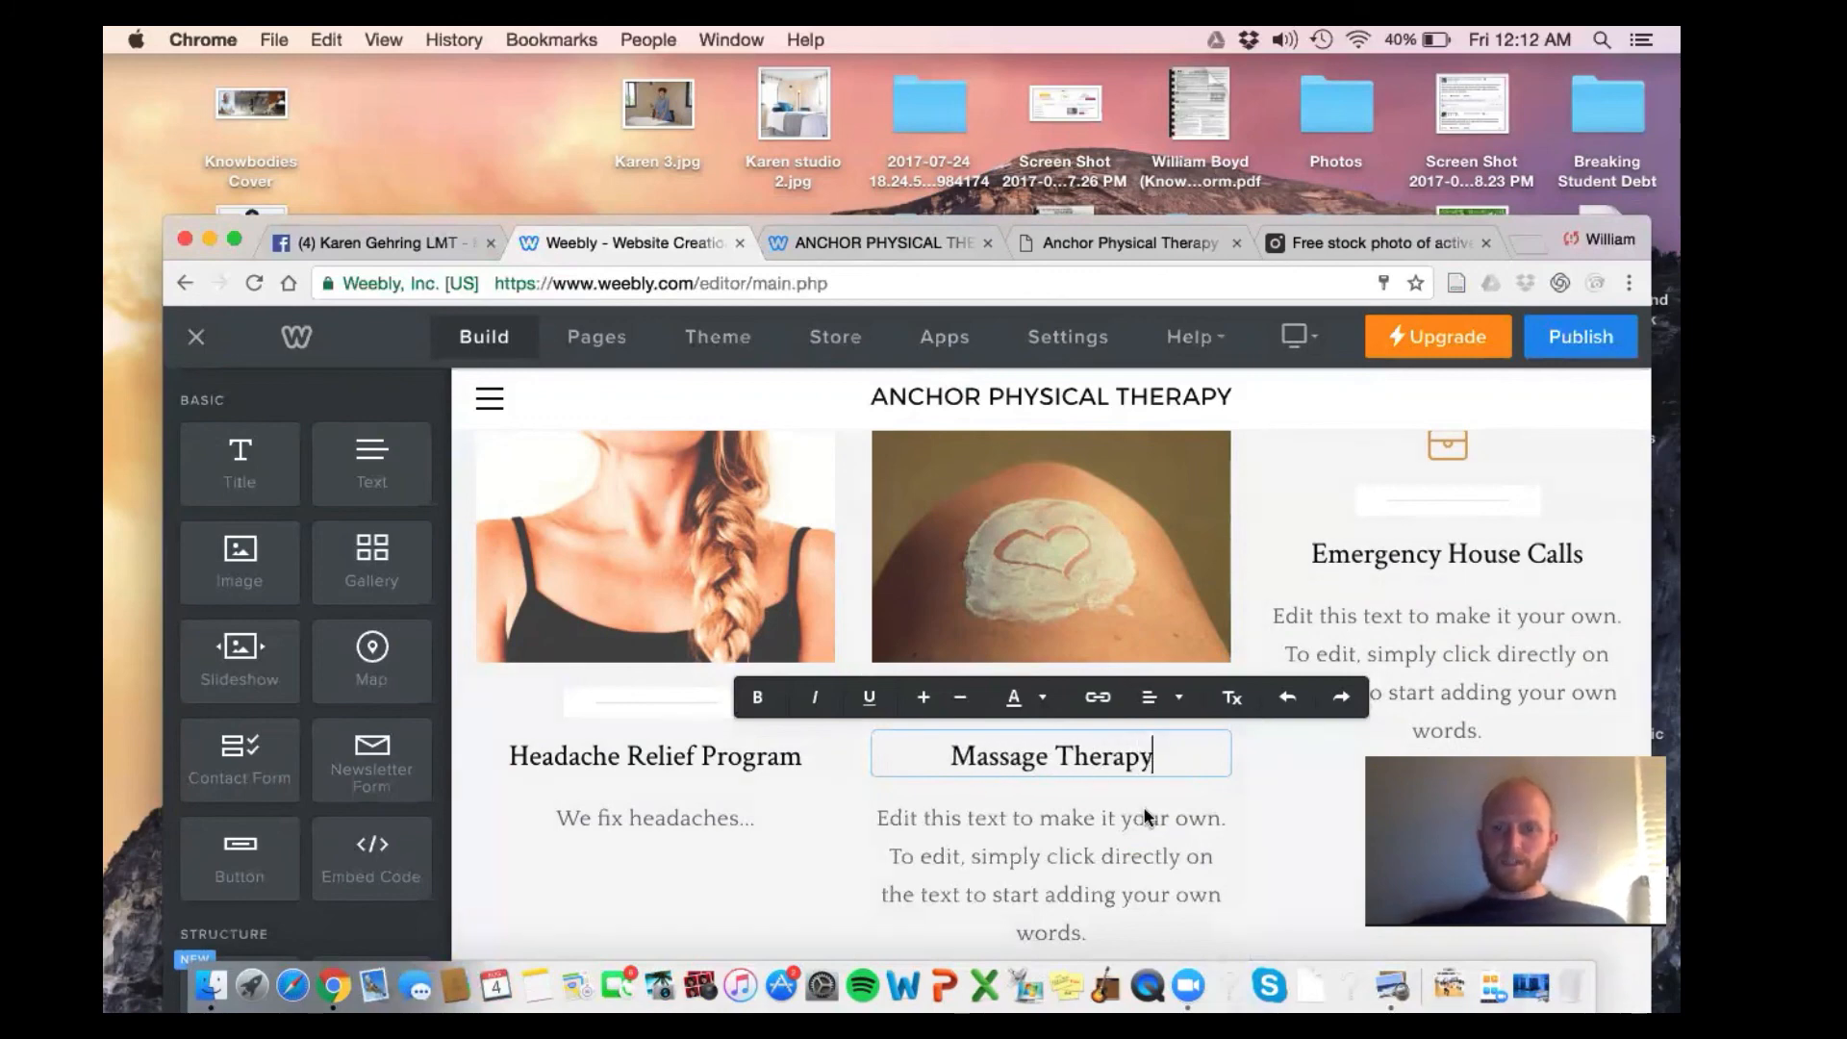
left_click(1250, 666)
scroll(1250, 667, "up", 3)
scroll(1442, 596, "down", 1)
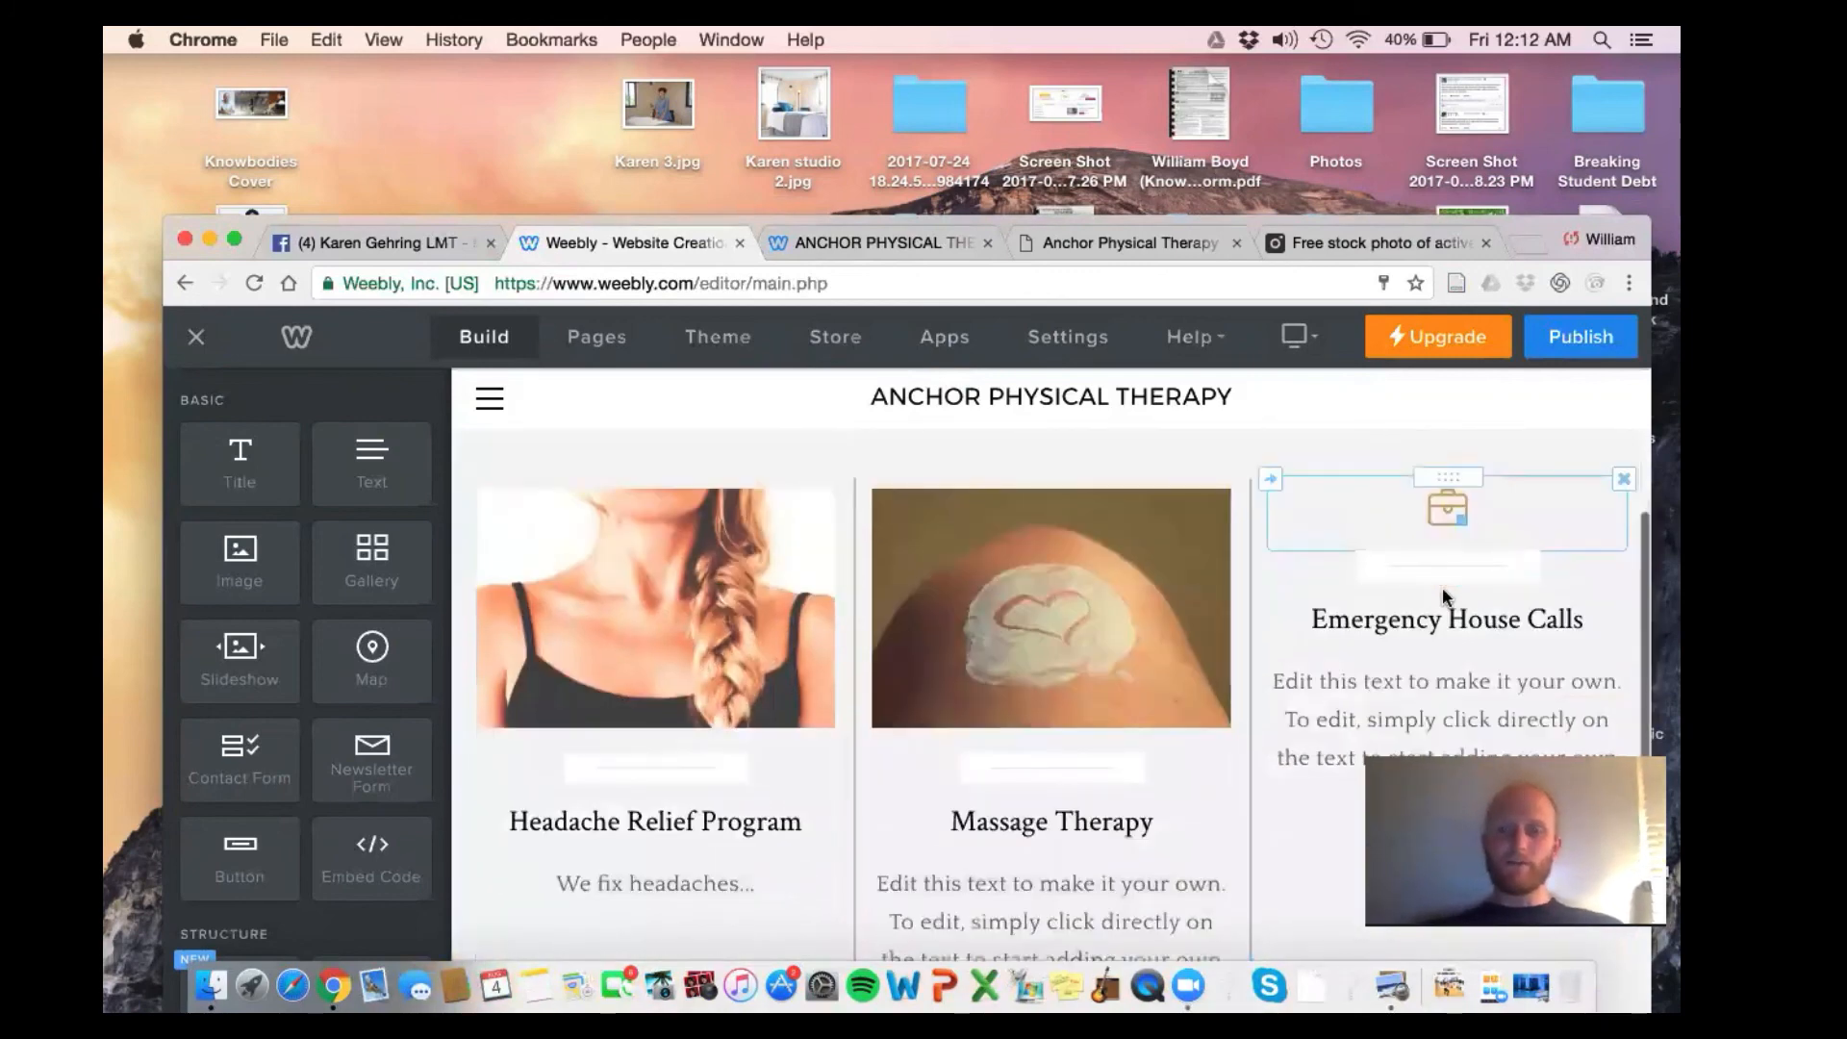
scroll(1443, 591, "down", 6)
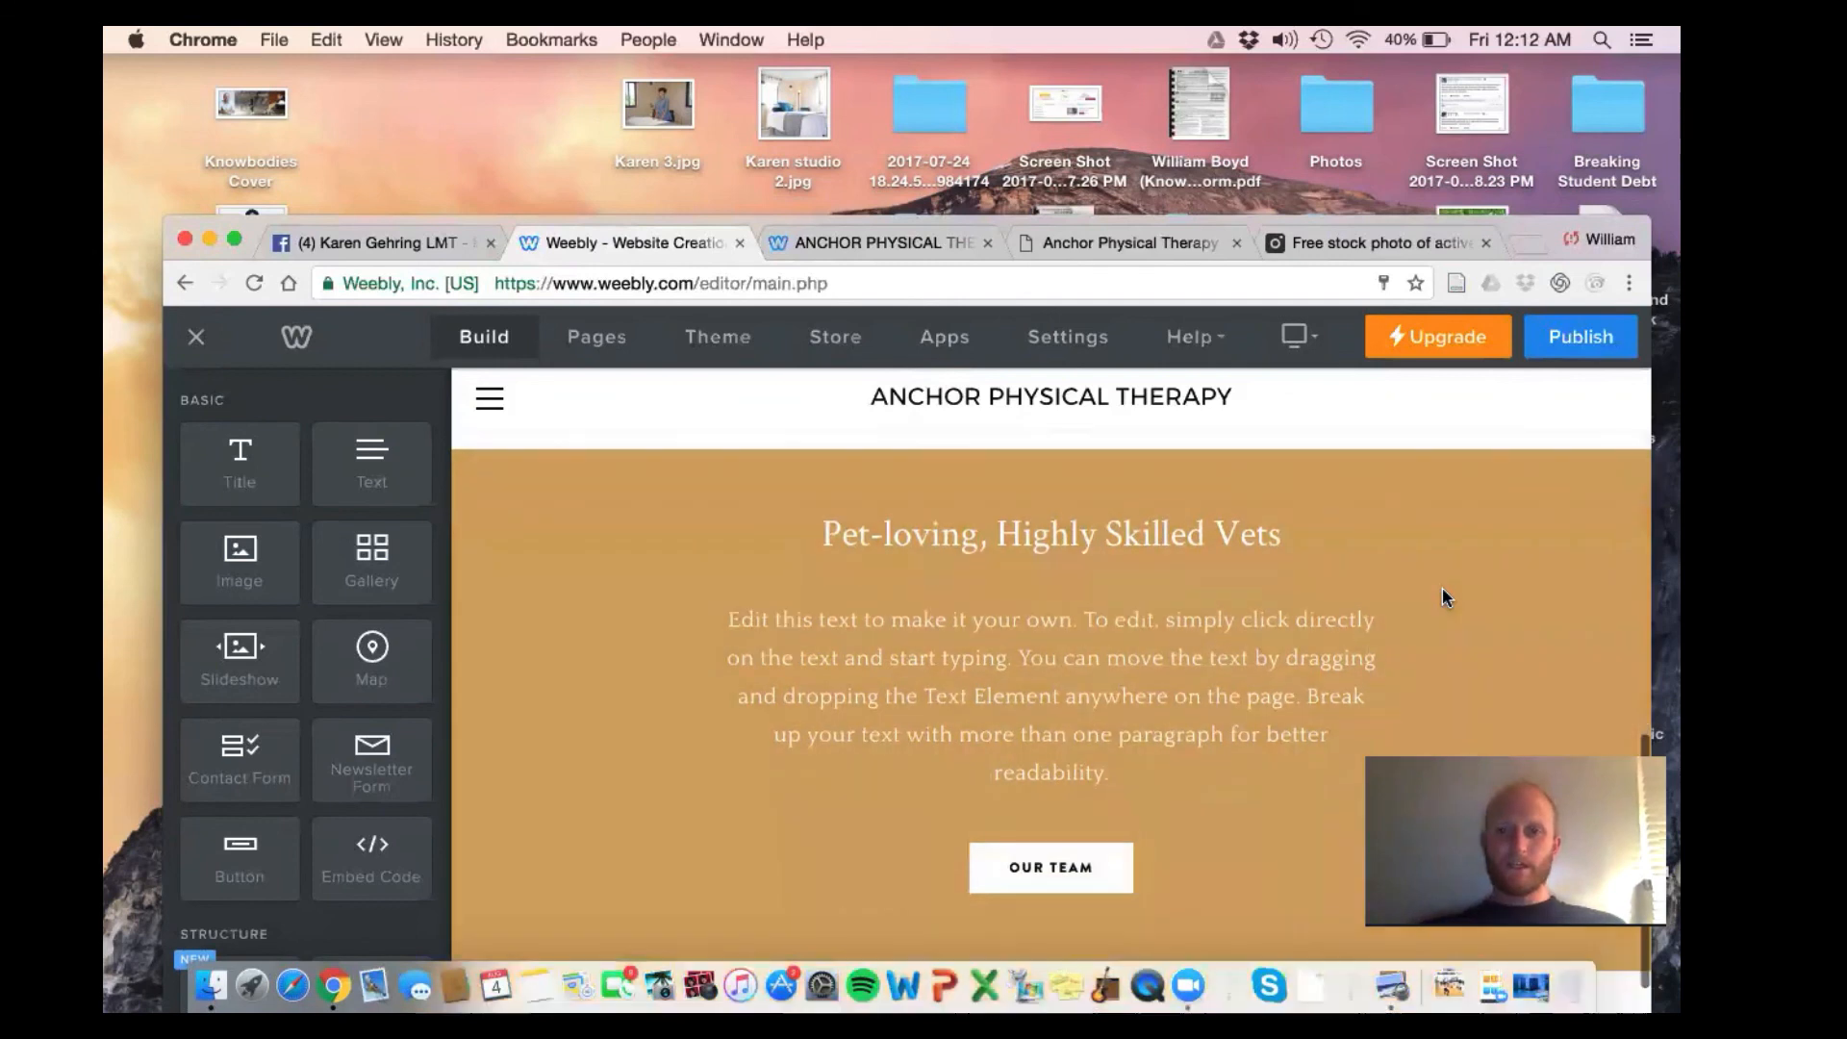
Replace the 'Pet-loving, Highly Skilled Vets' heading with 'What Our Patients Are Saying About Us'
double_click(1123, 525)
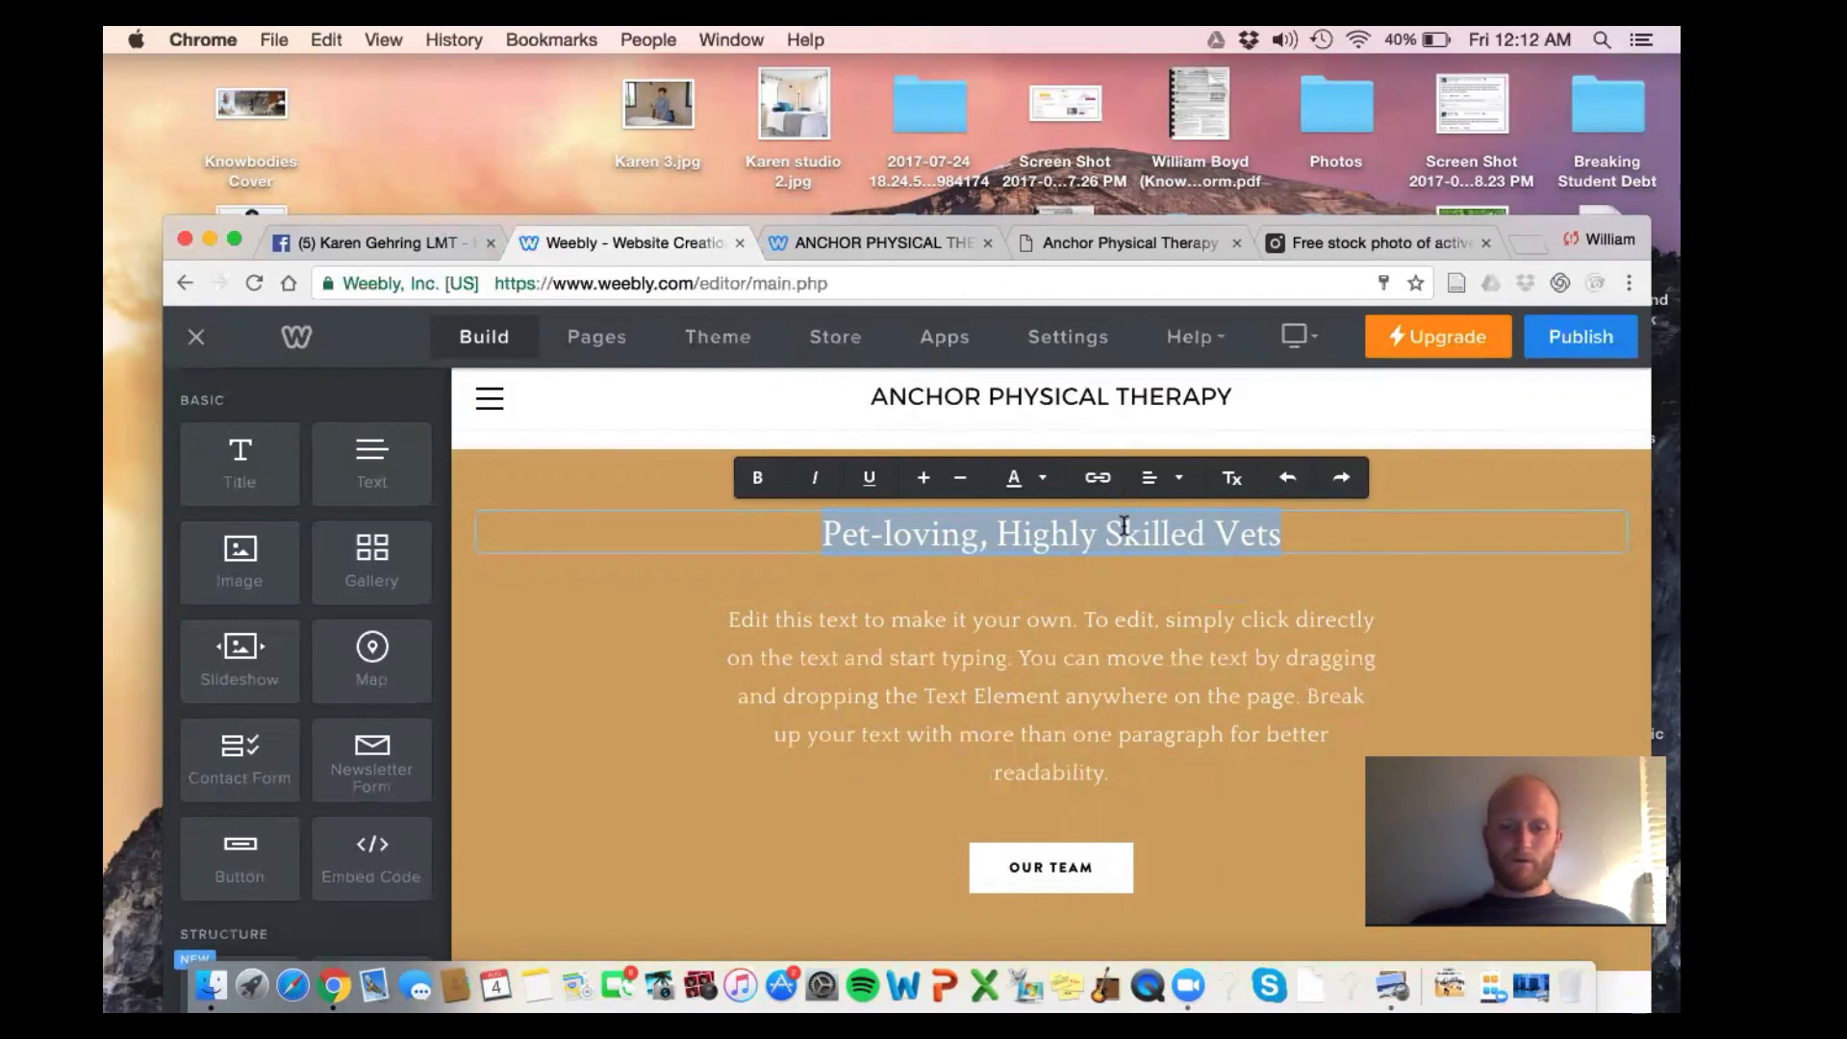
type("Patient Tes")
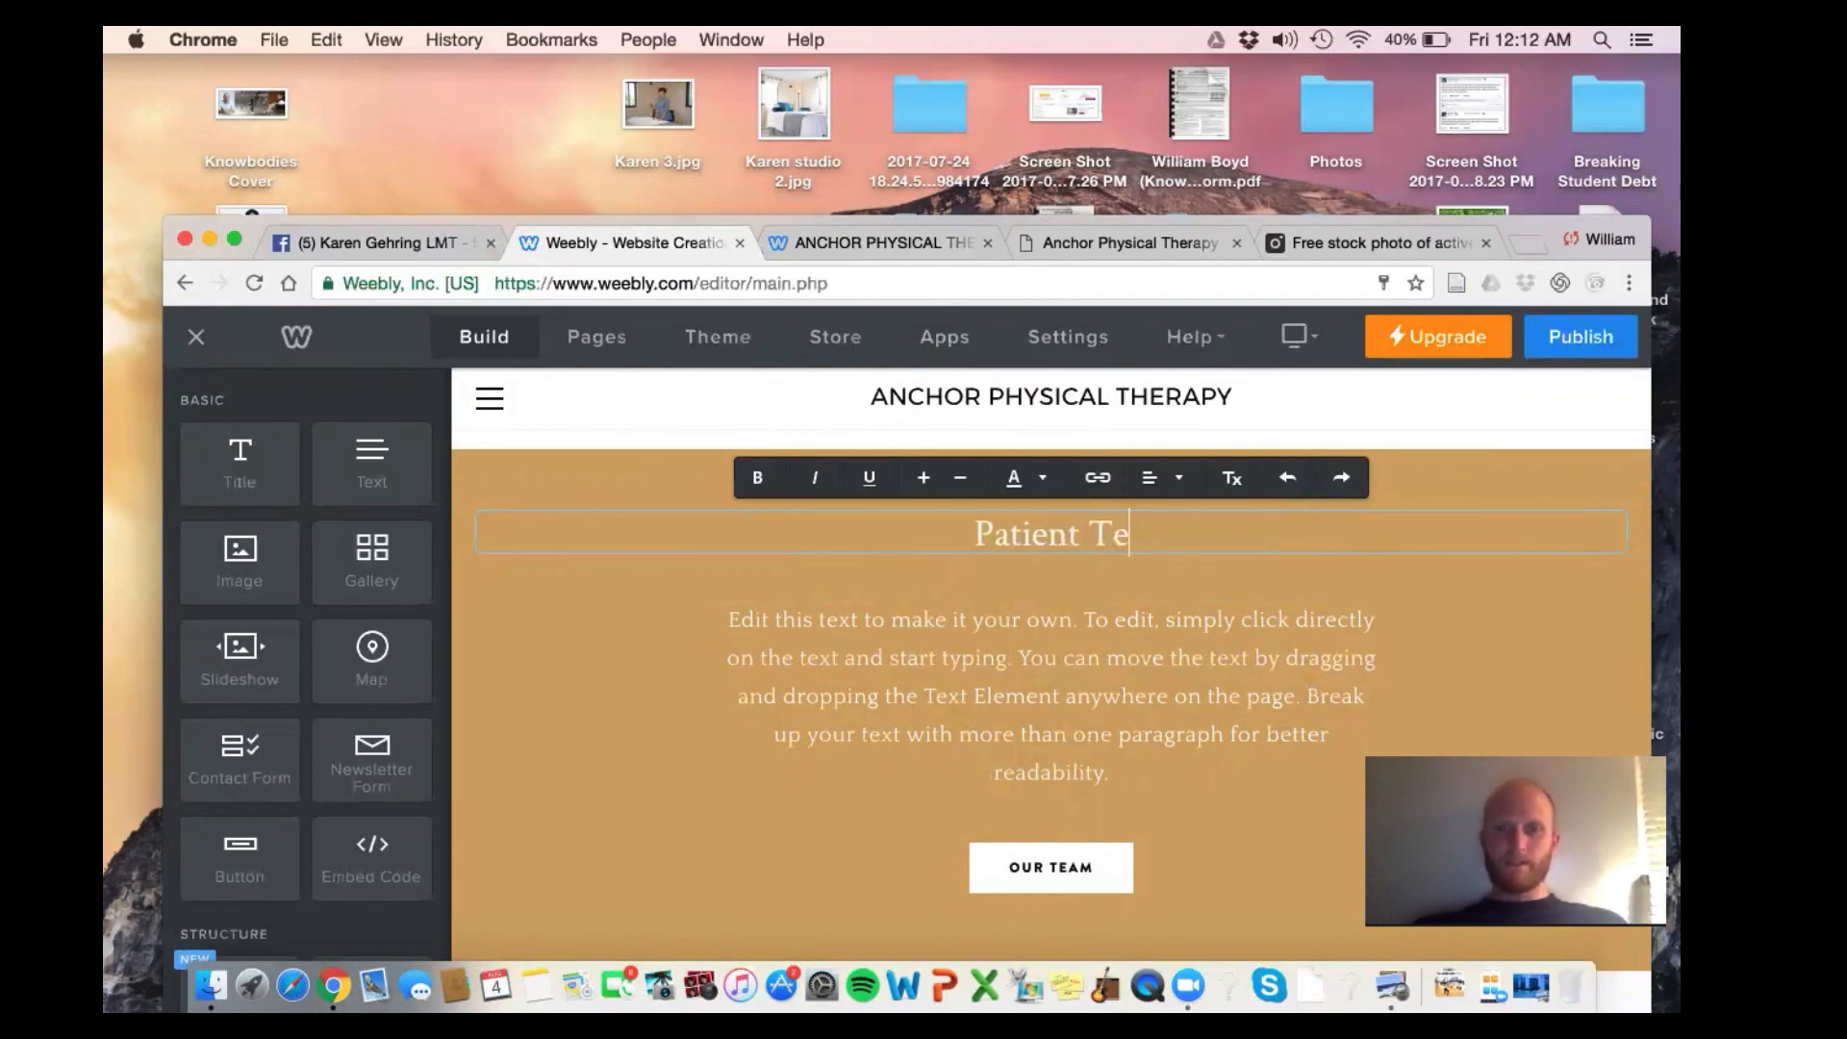
key("BackSpace")
key("BackSpace")
key("BackSpace")
key("BackSpace")
key("BackSpace")
key("BackSpace")
key("BackSpace")
key("BackSpace")
key("BackSpace")
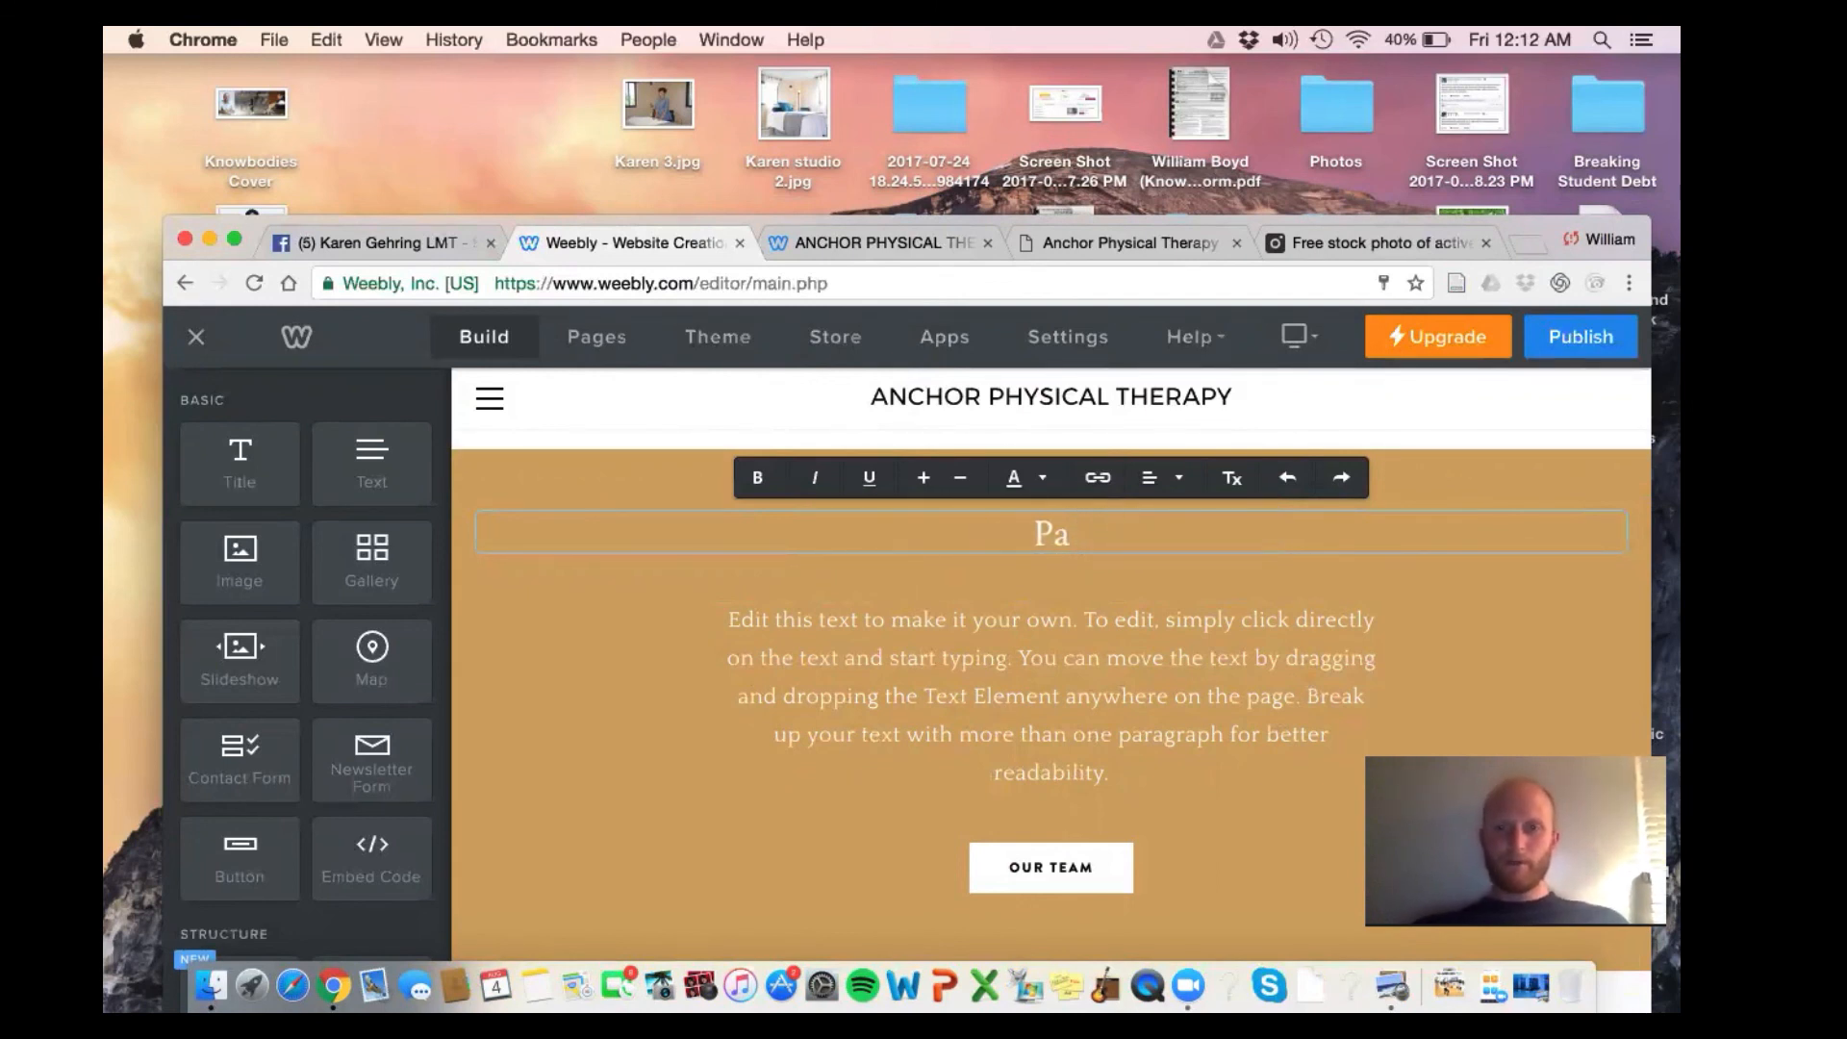
type("What Our P")
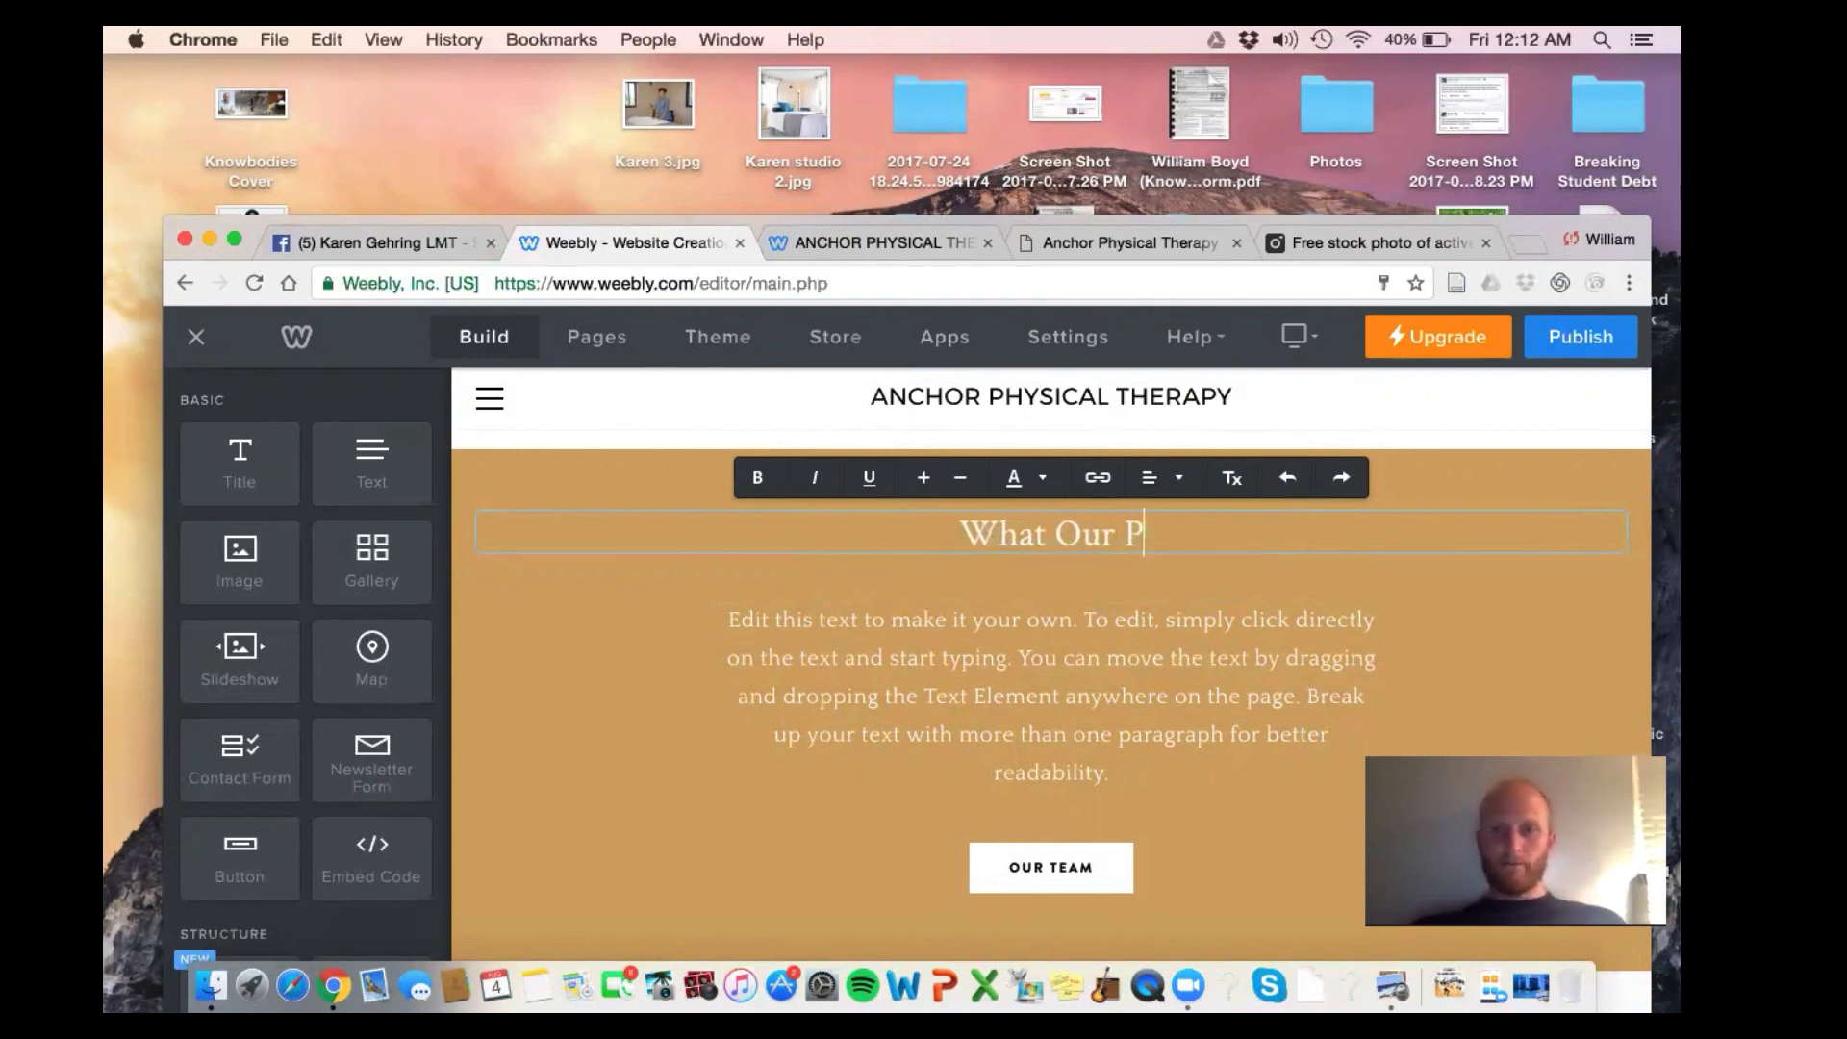
type("atients Are")
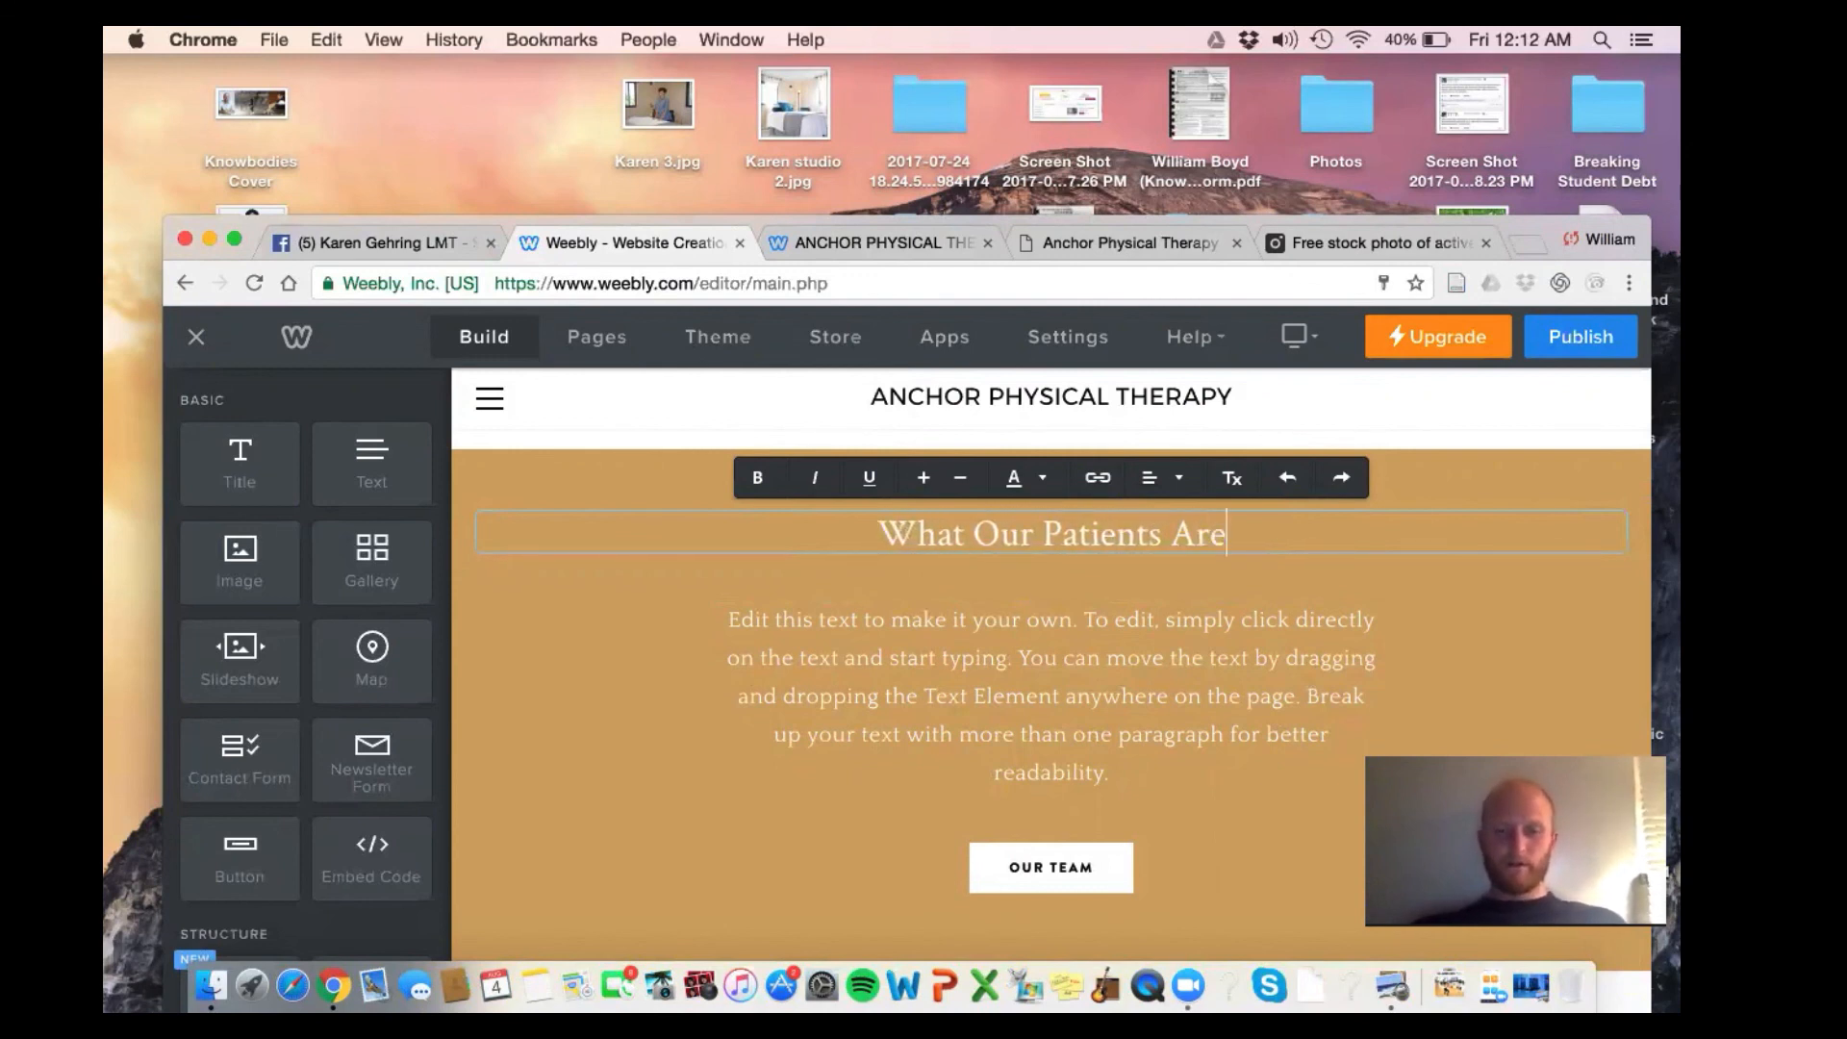
type(" Saying About Us")
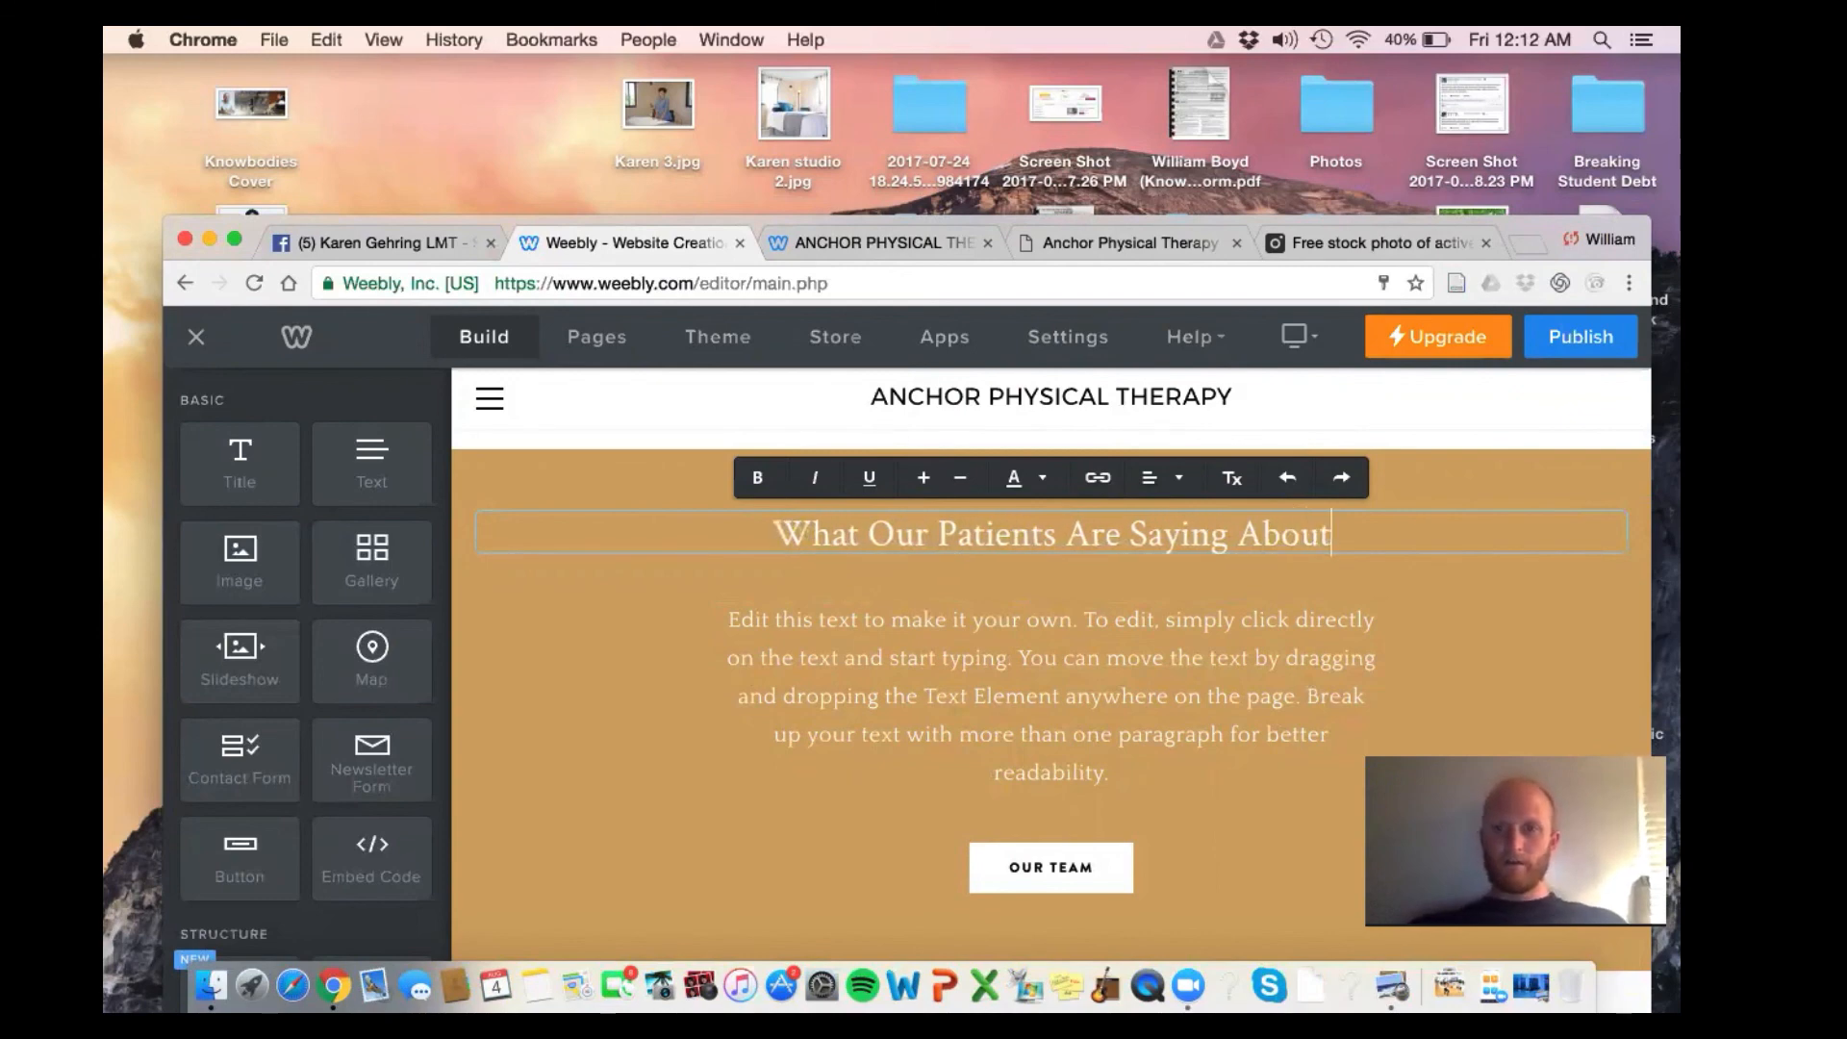
left_click(1123, 620)
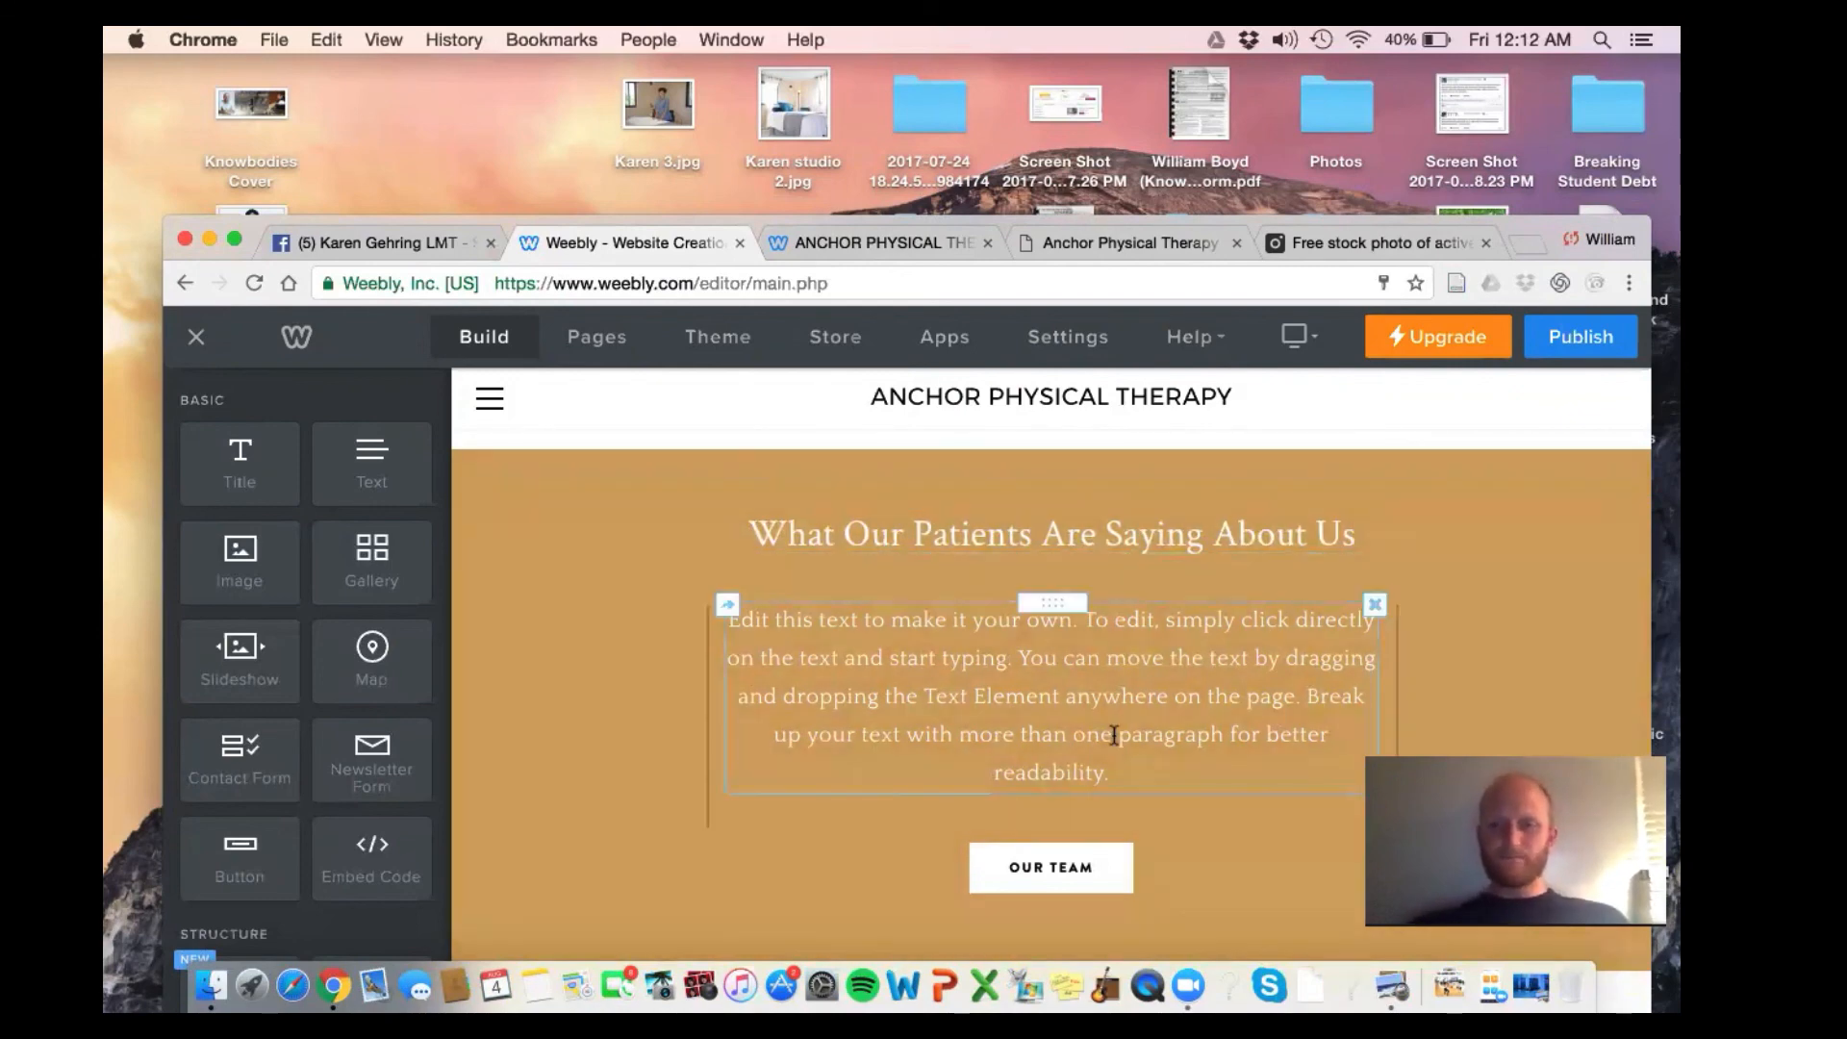
Add an image below the heading and upload the patient-reviews screenshot into it
left_click_drag(239, 558, 864, 604)
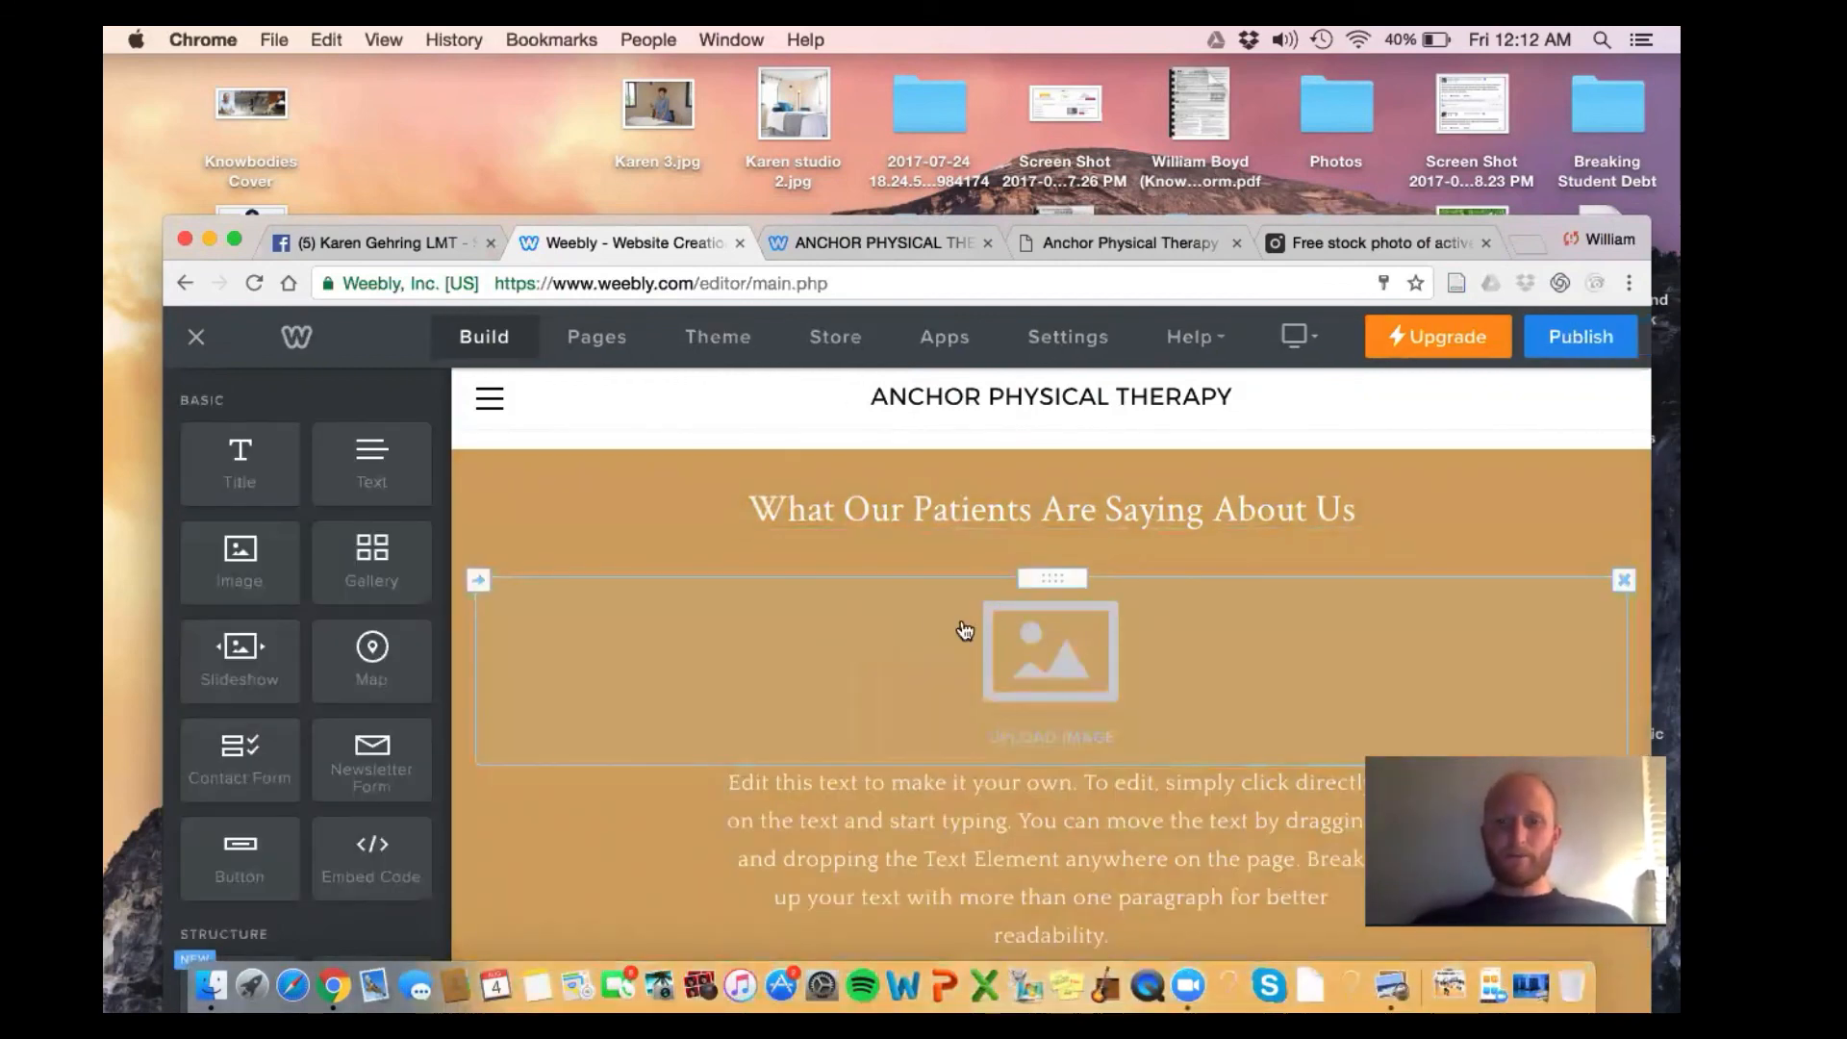
left_click(1016, 655)
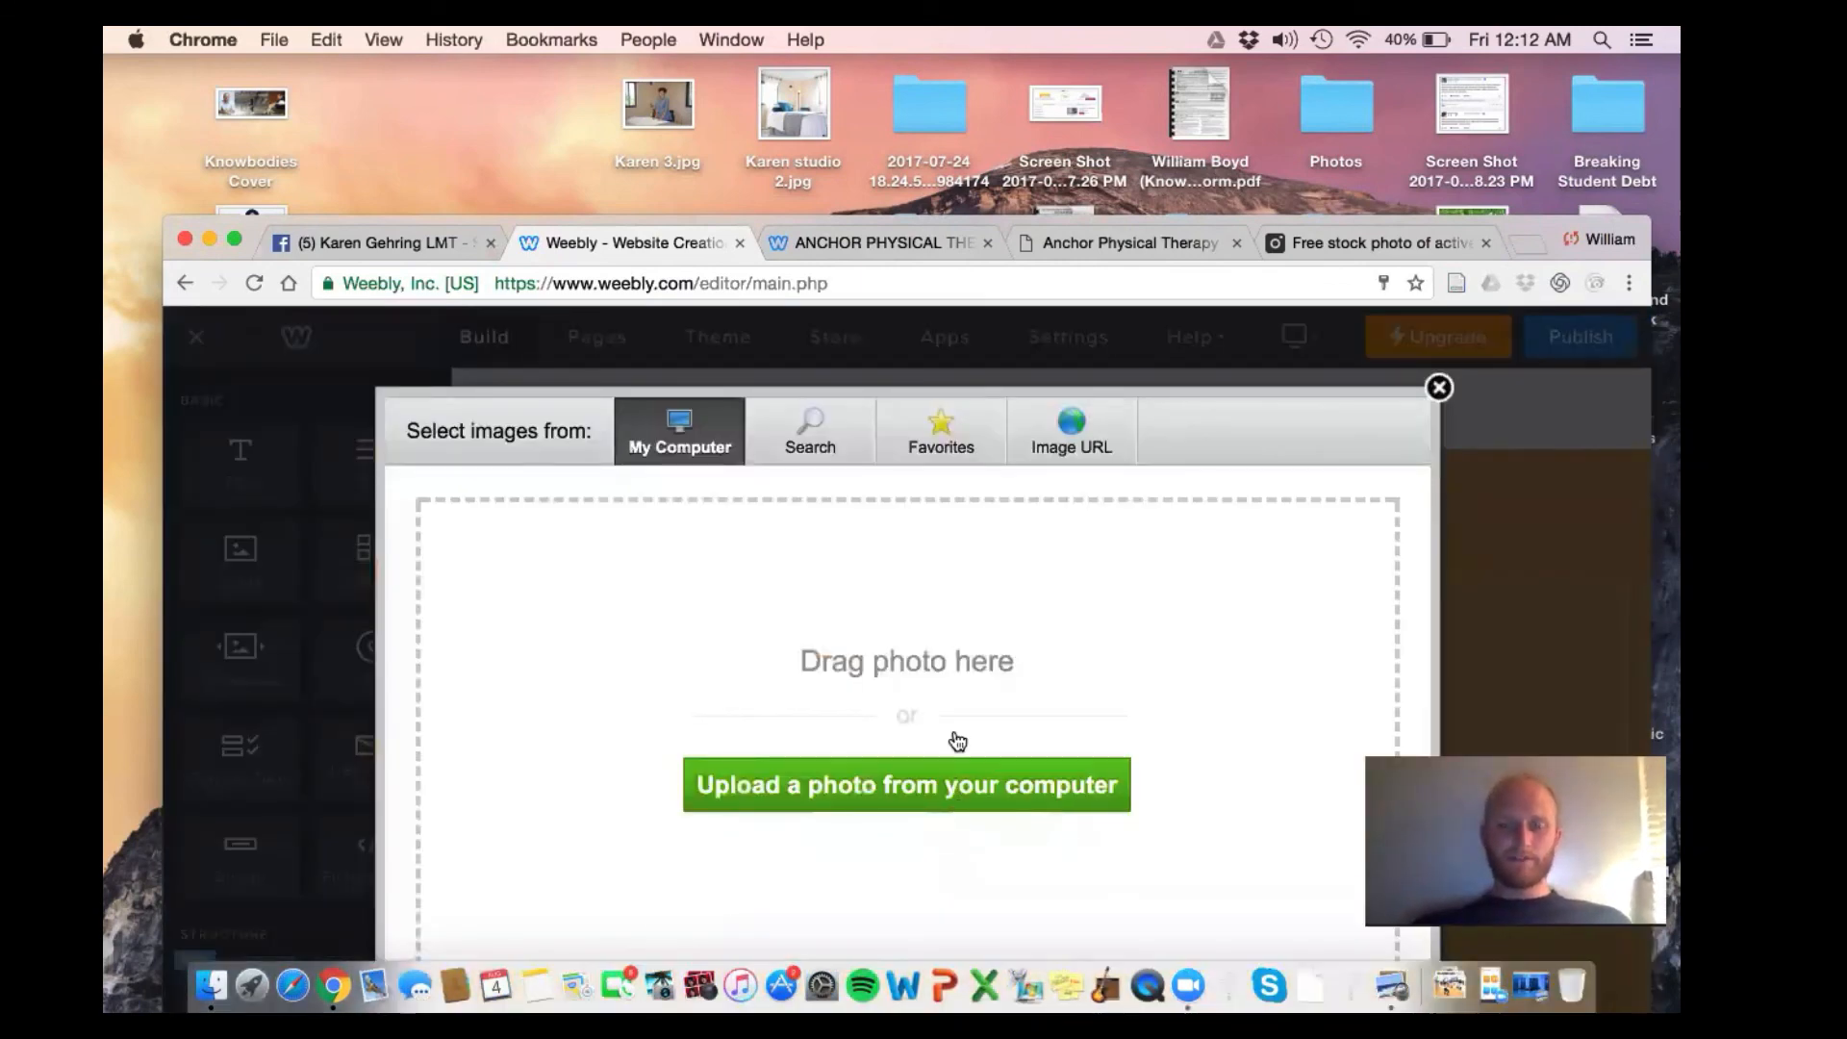
left_click(941, 644)
scroll(714, 539, "down", 5)
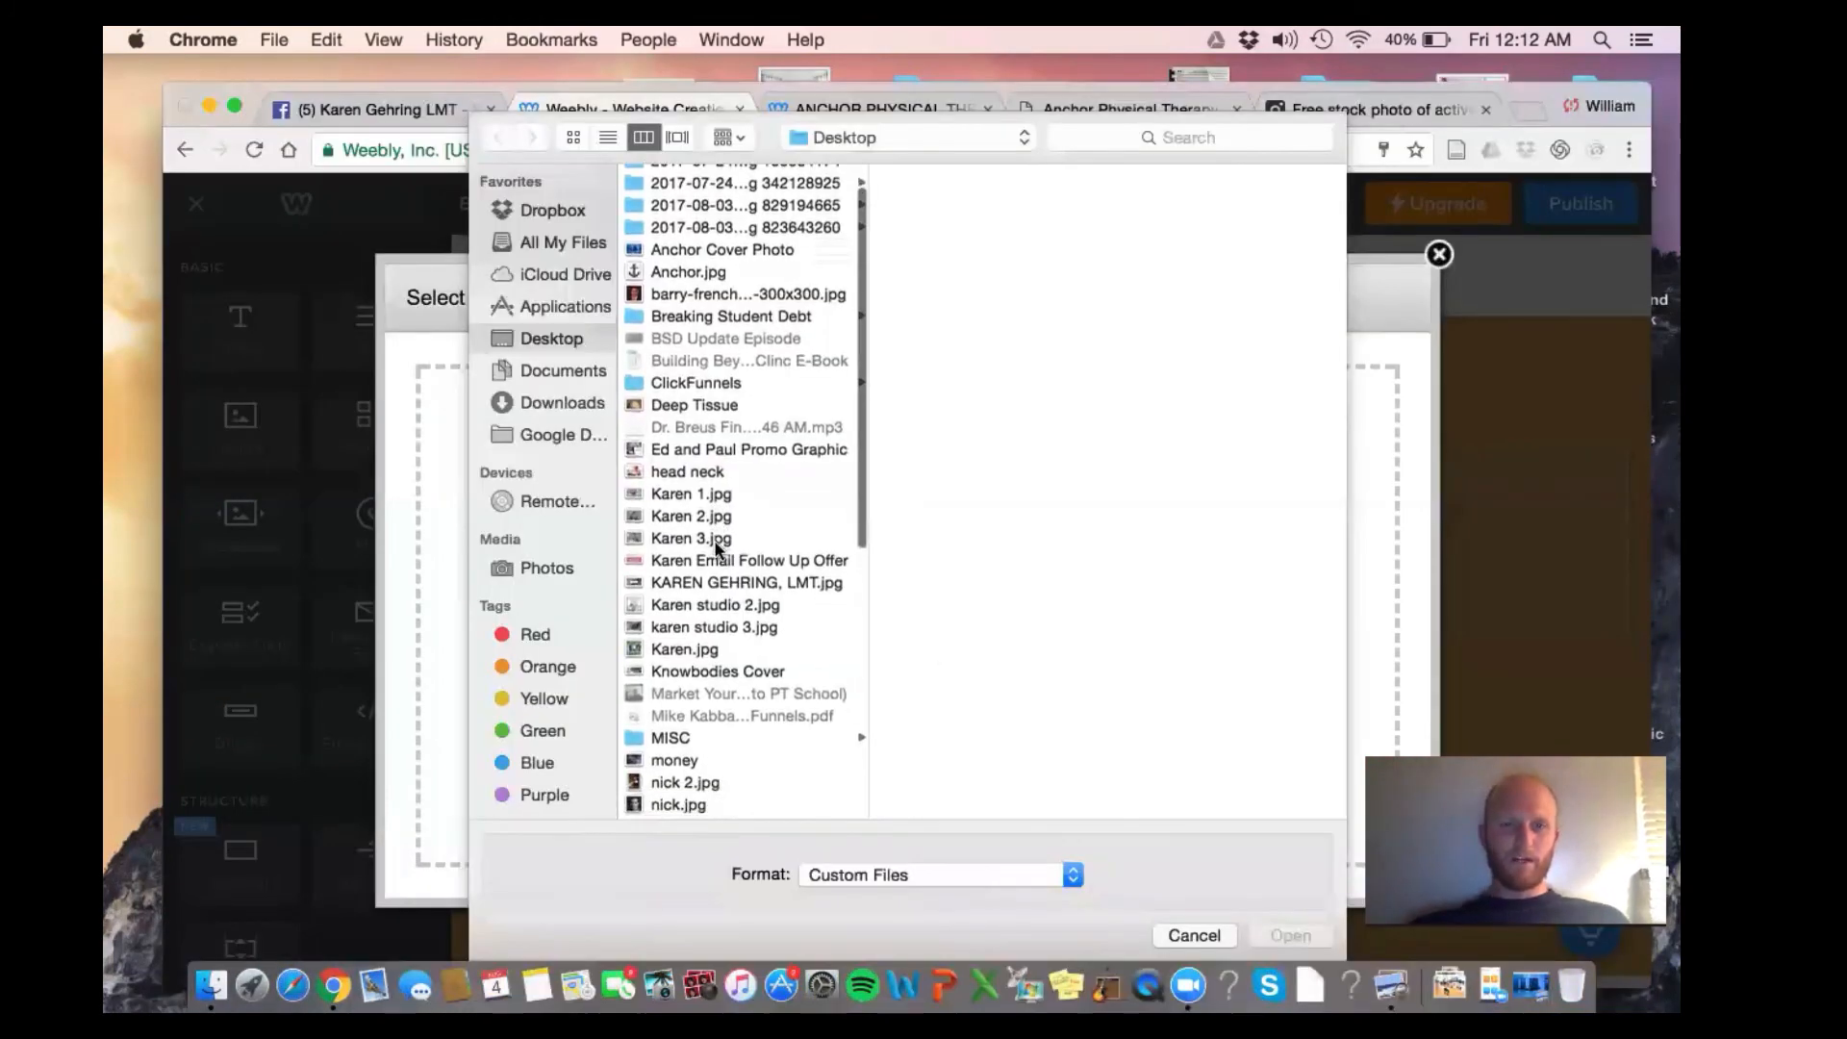
scroll(714, 539, "down", 3)
left_click(748, 762)
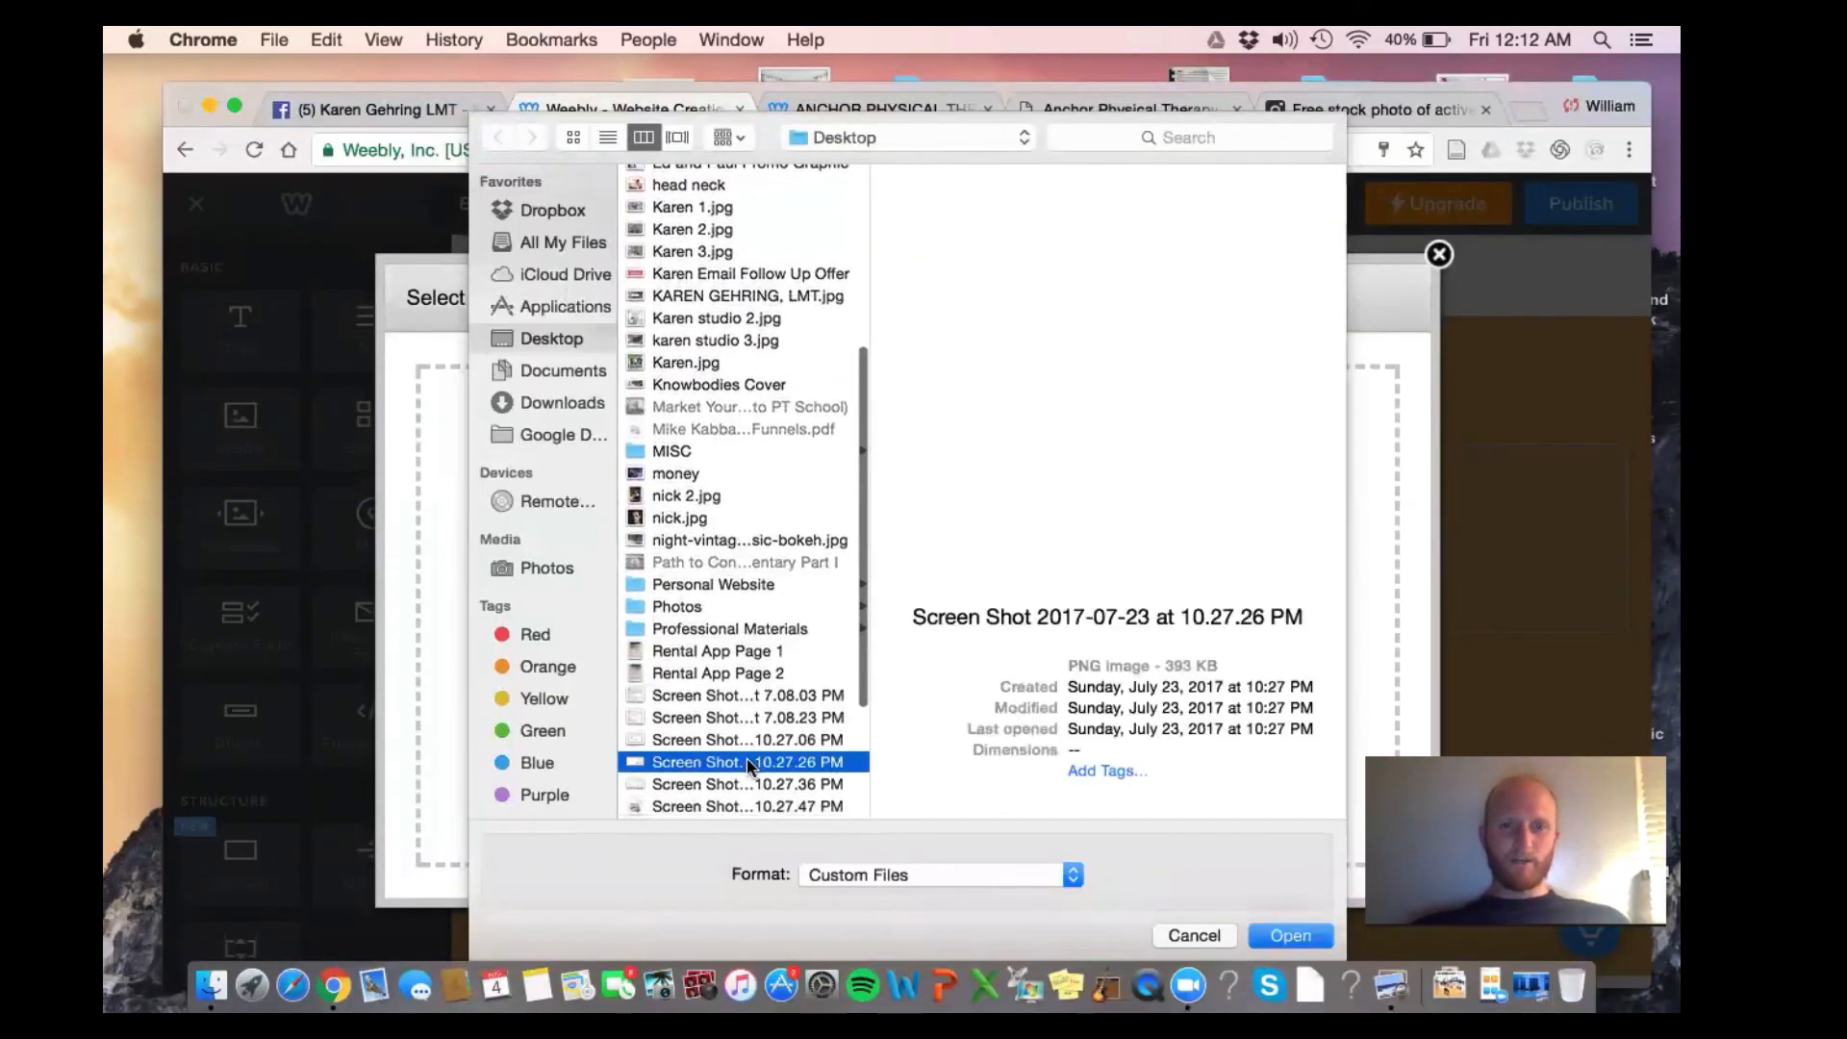
scroll(741, 750, "down", 1)
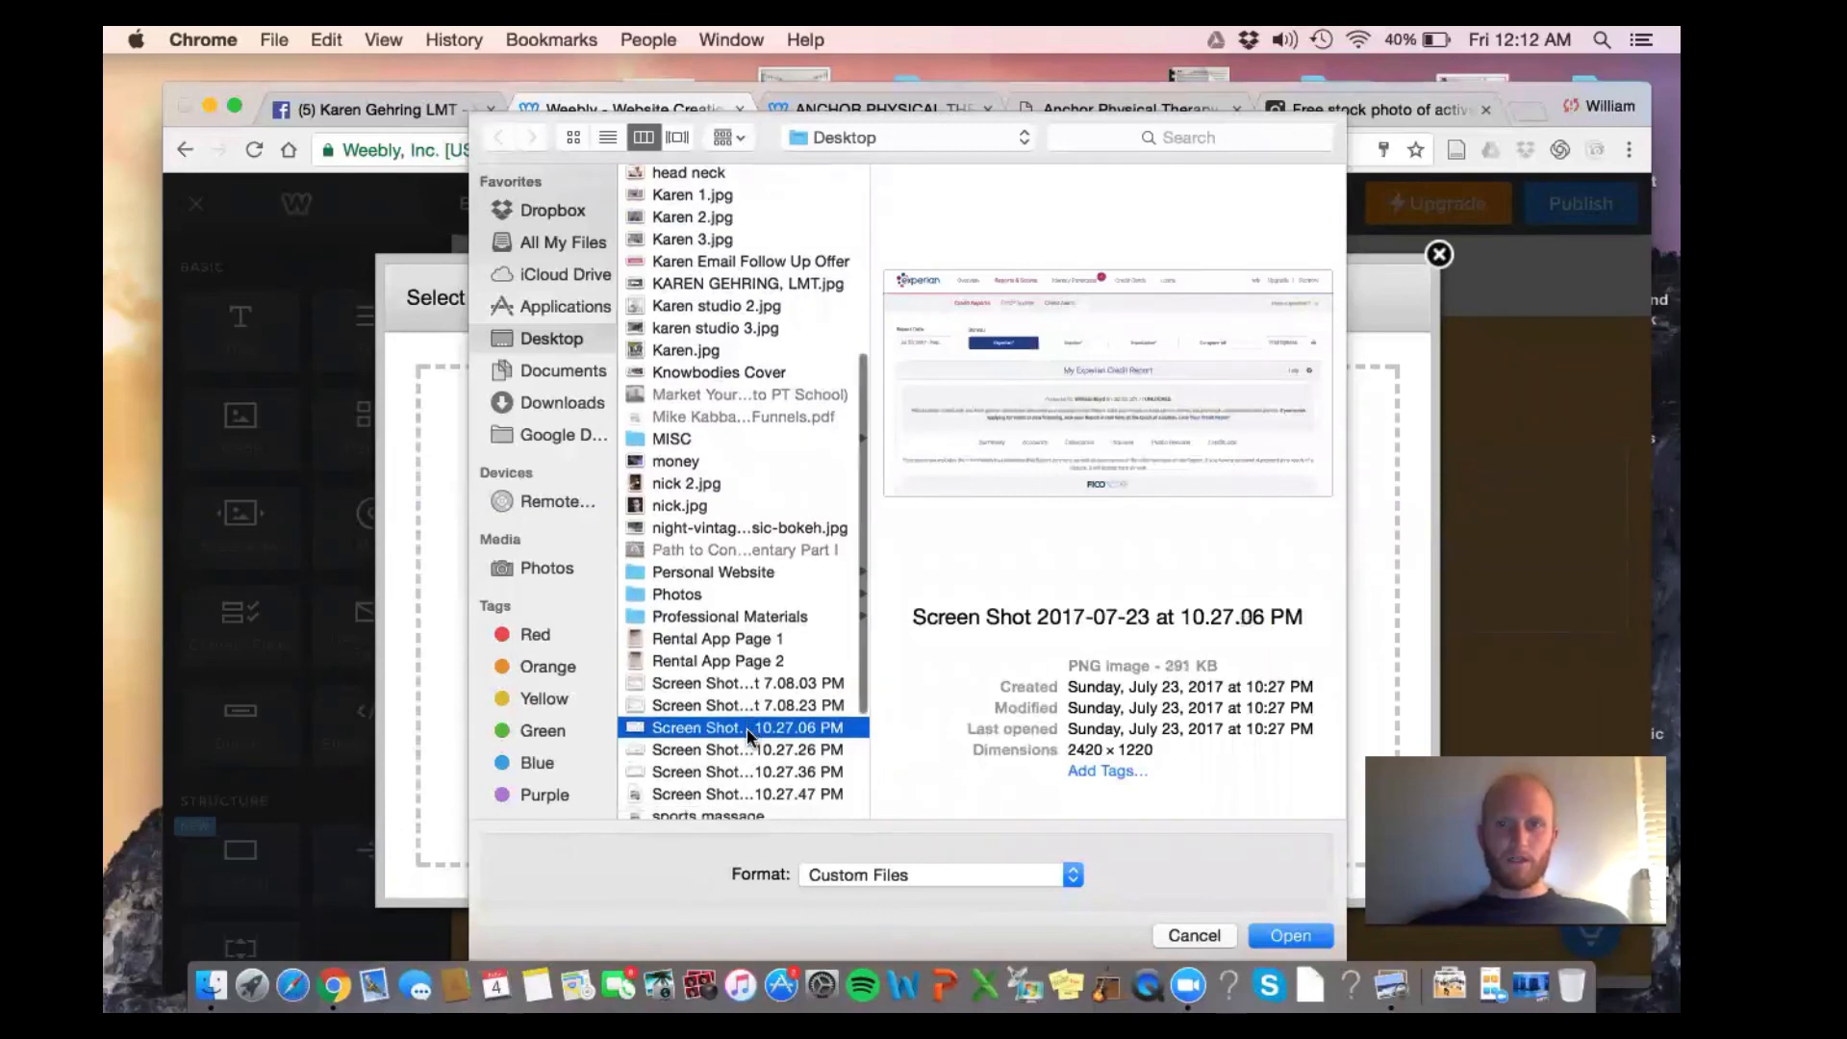
left_click(732, 766)
left_click(733, 678)
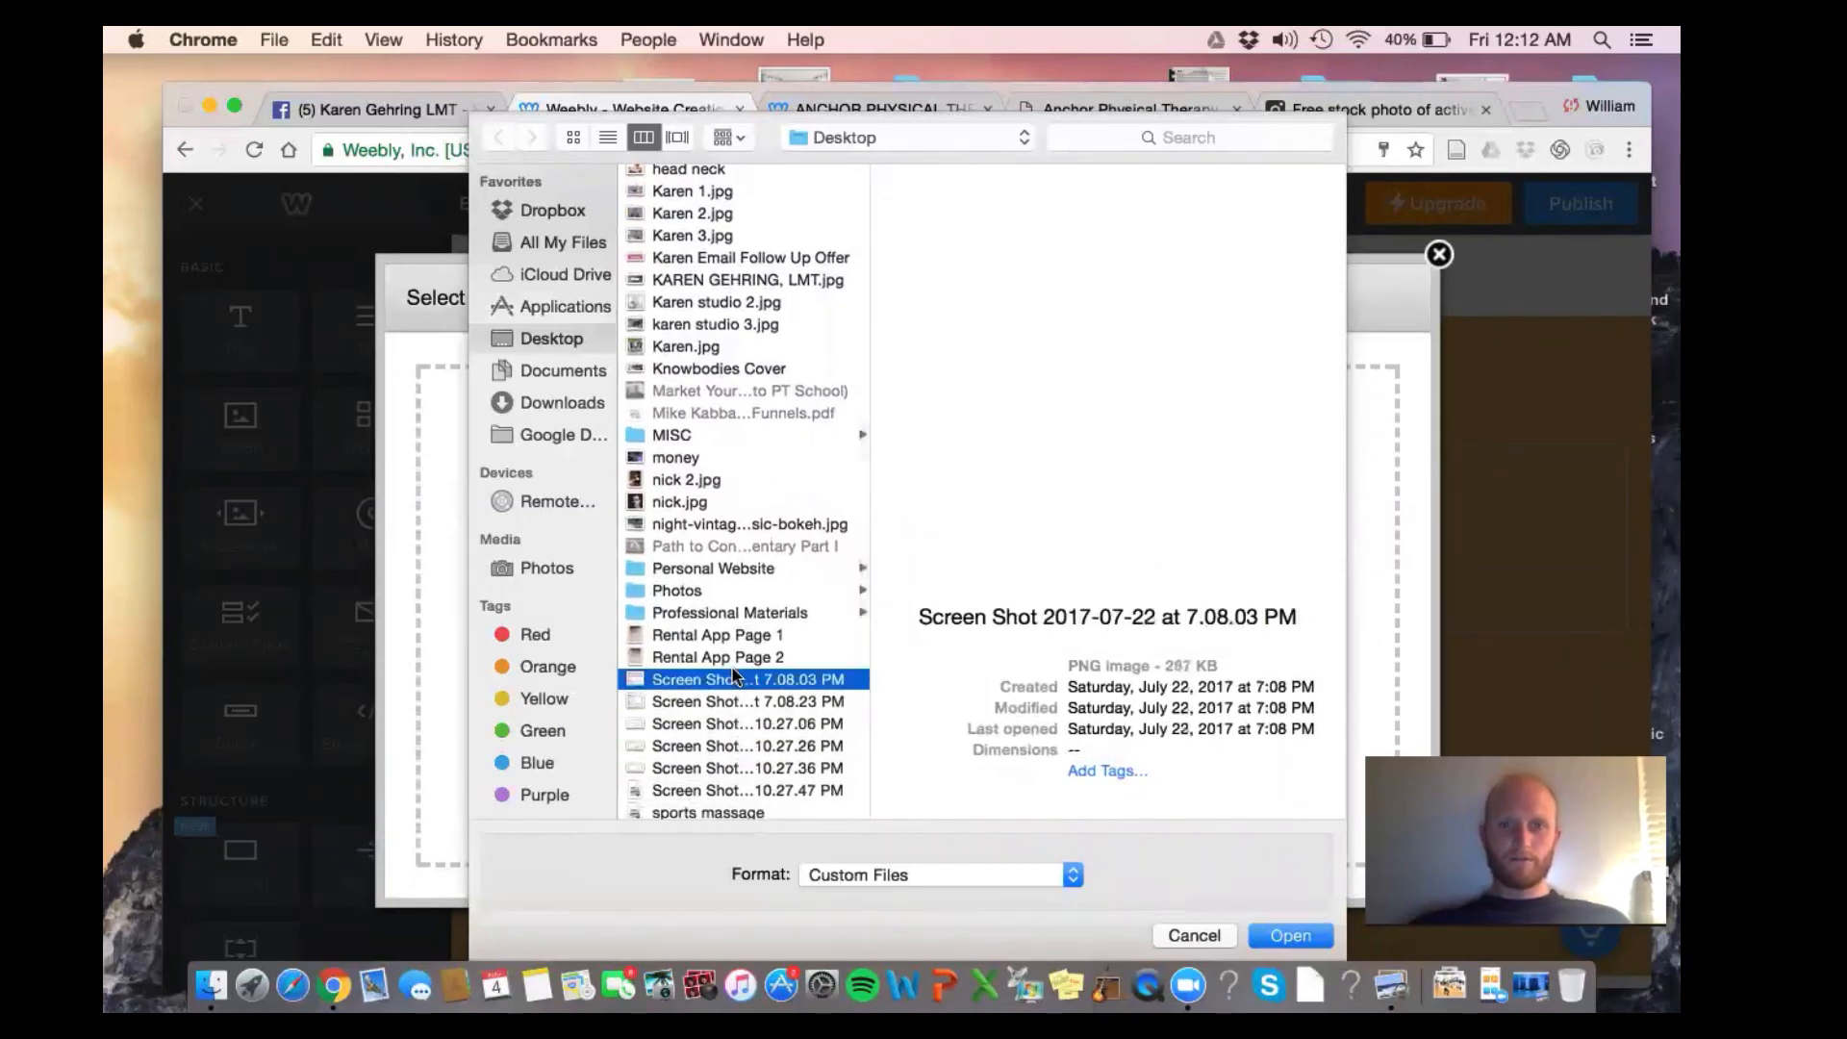
double_click(733, 679)
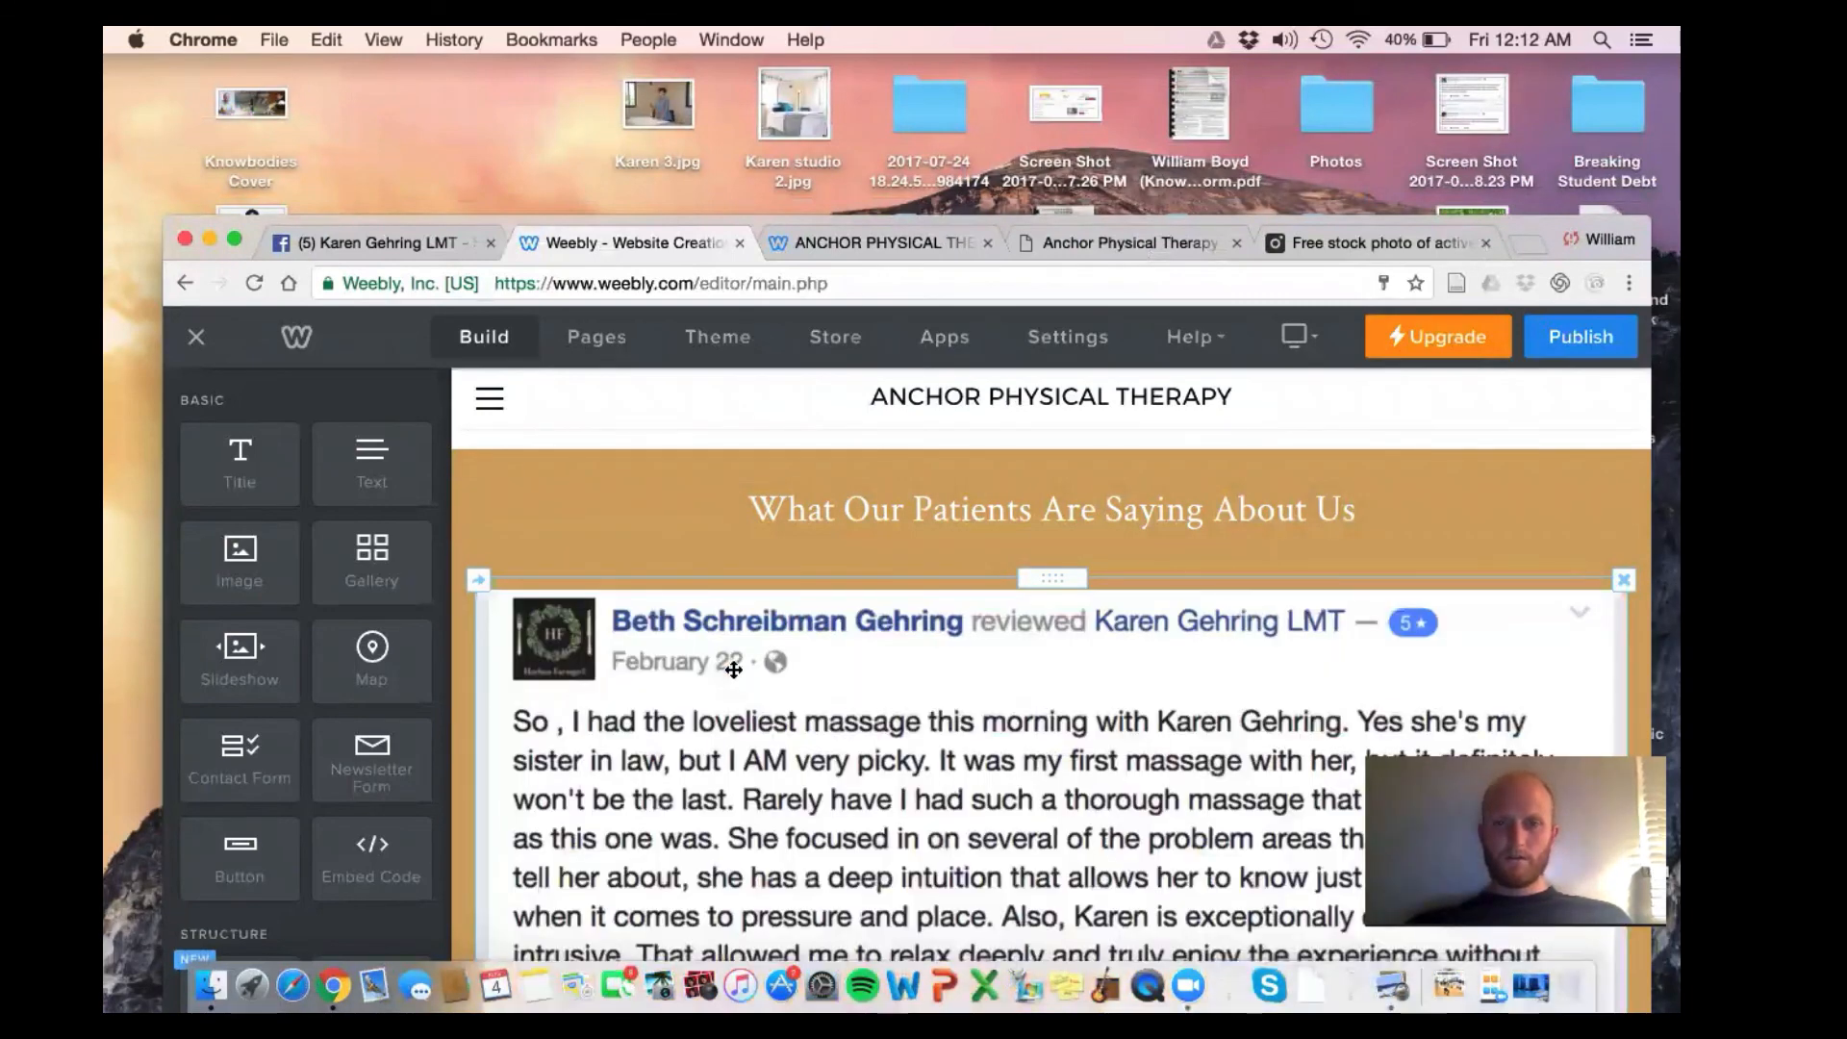
Add a second, empty image block beside the reviews screenshot
scroll(733, 670, "down", 5)
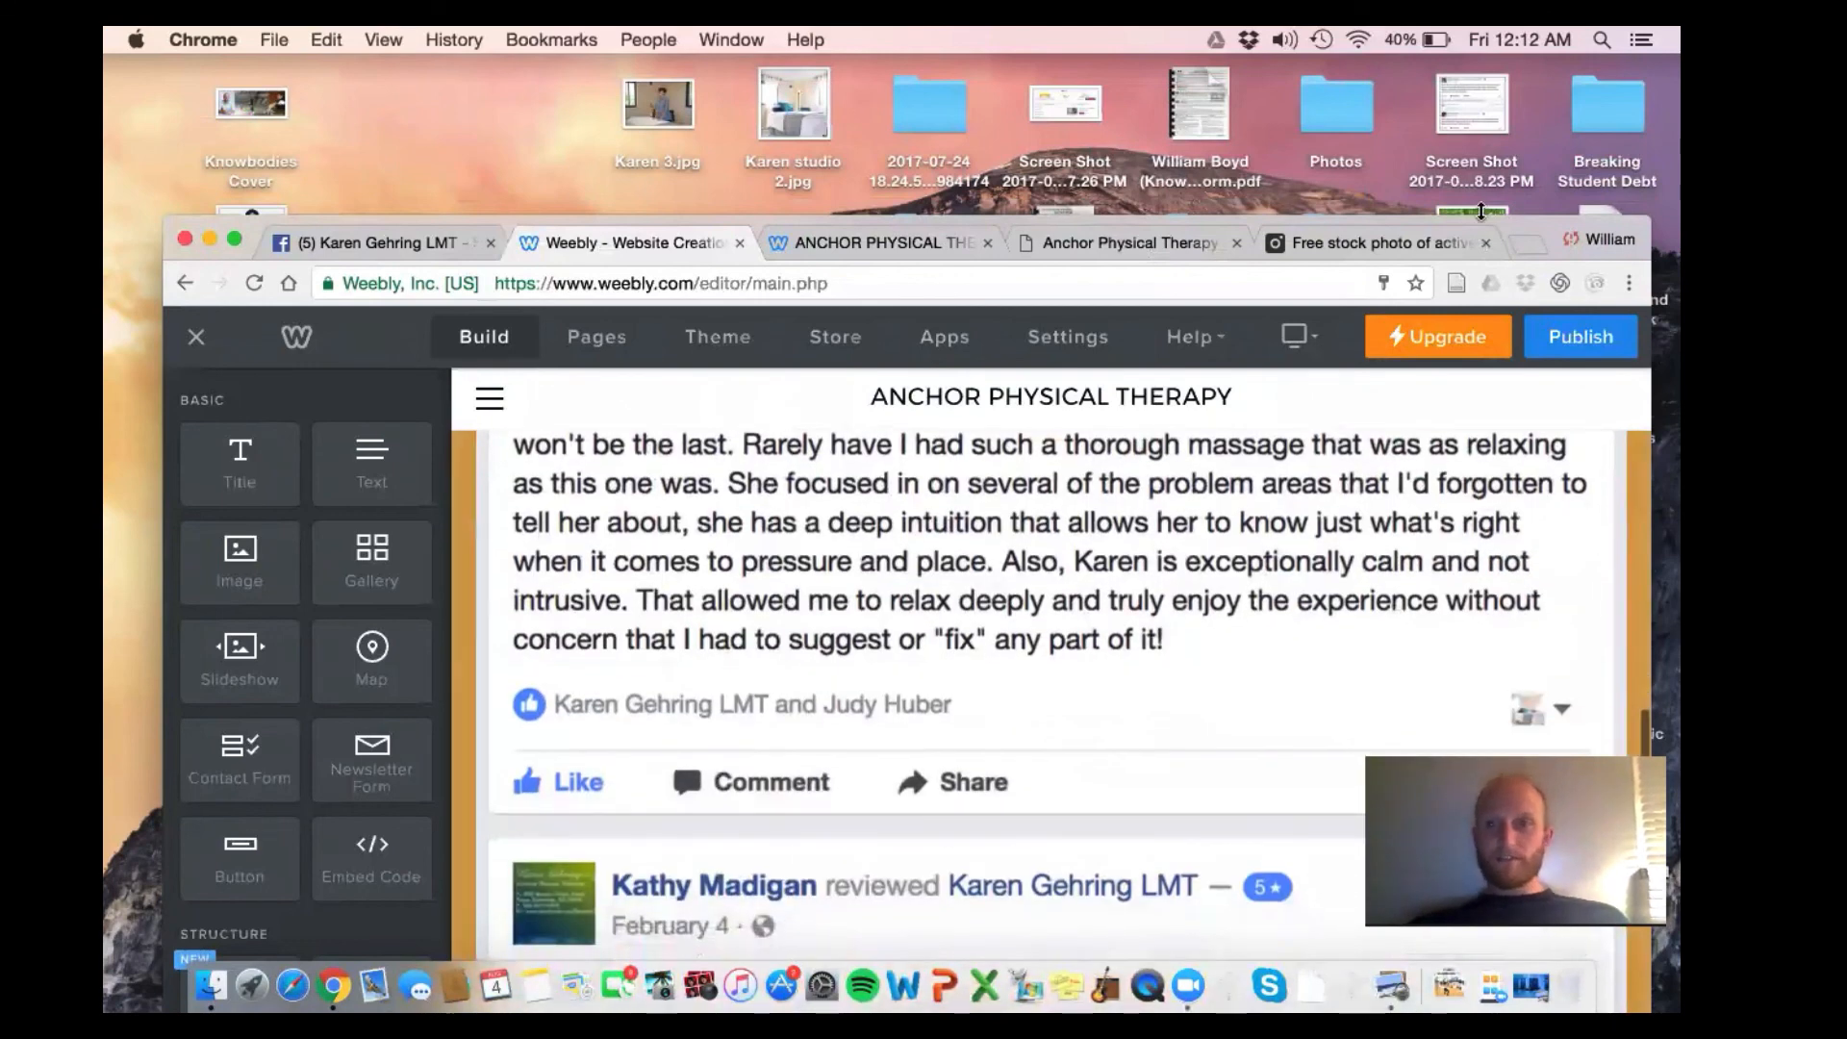
left_click_drag(1534, 228, 1424, 67)
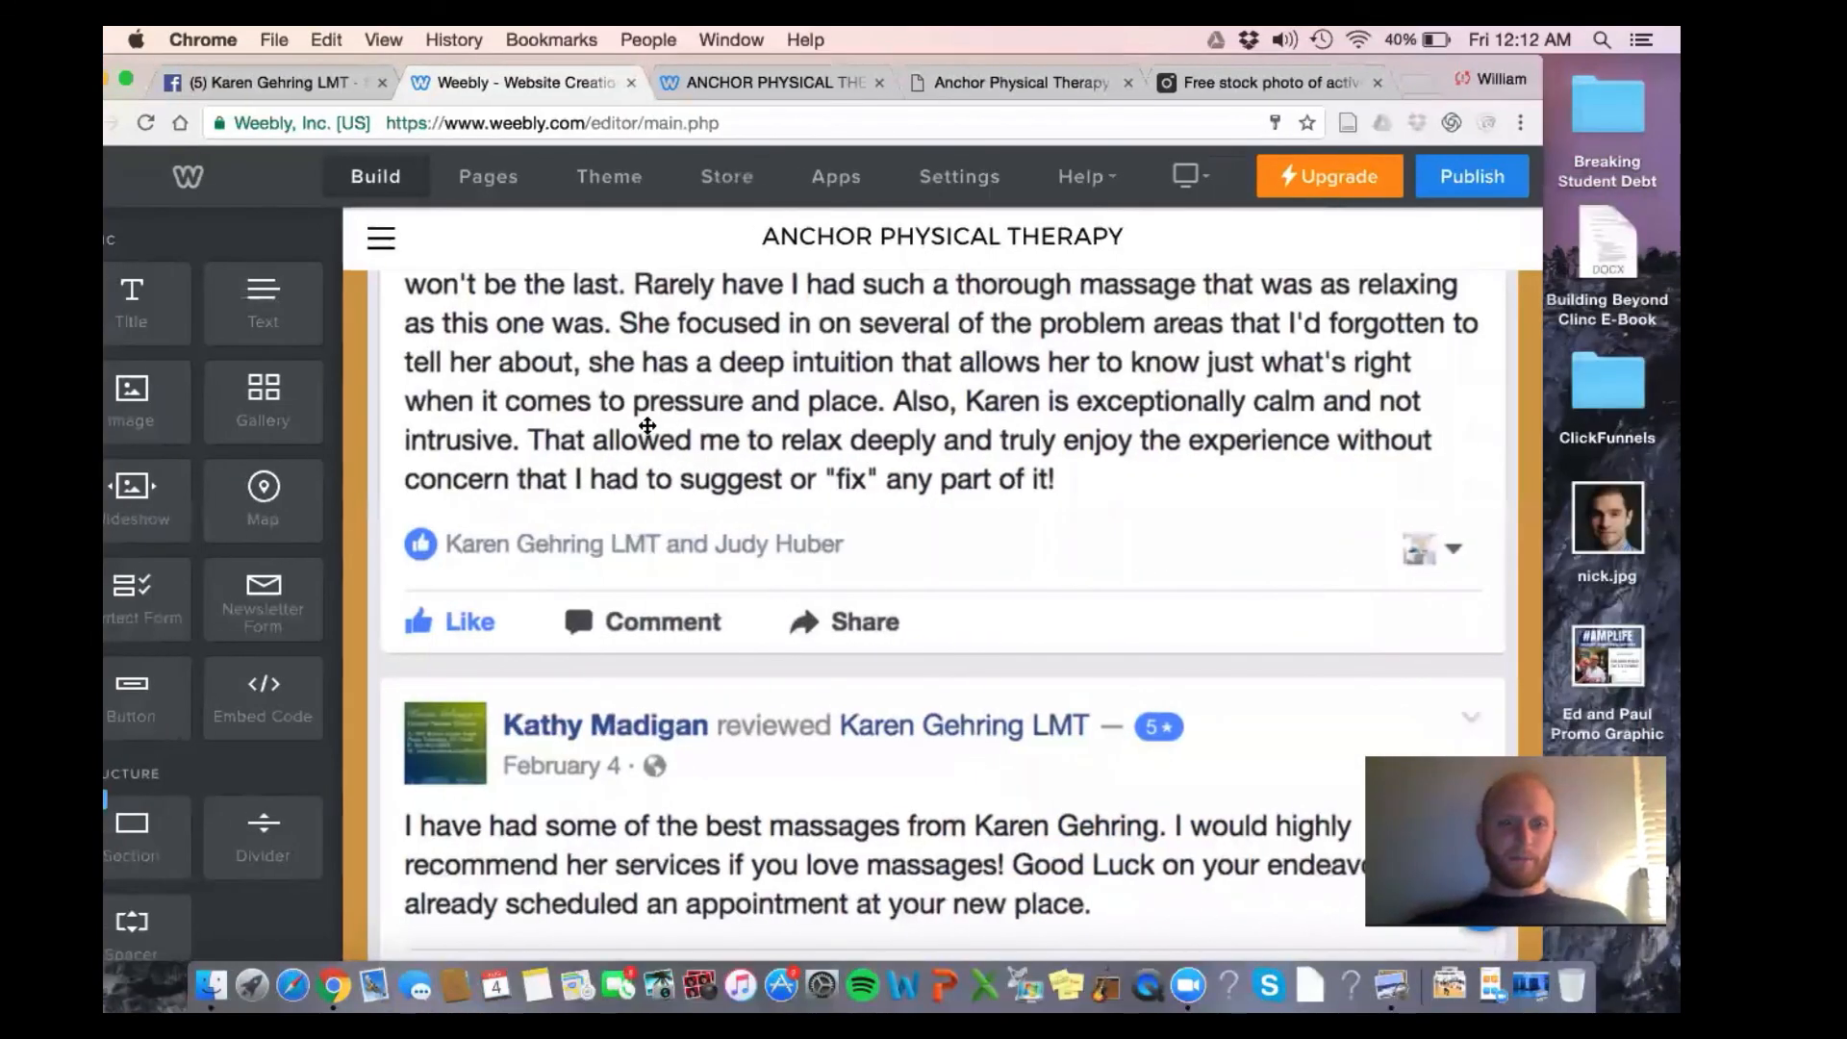
left_click_drag(139, 413, 1498, 406)
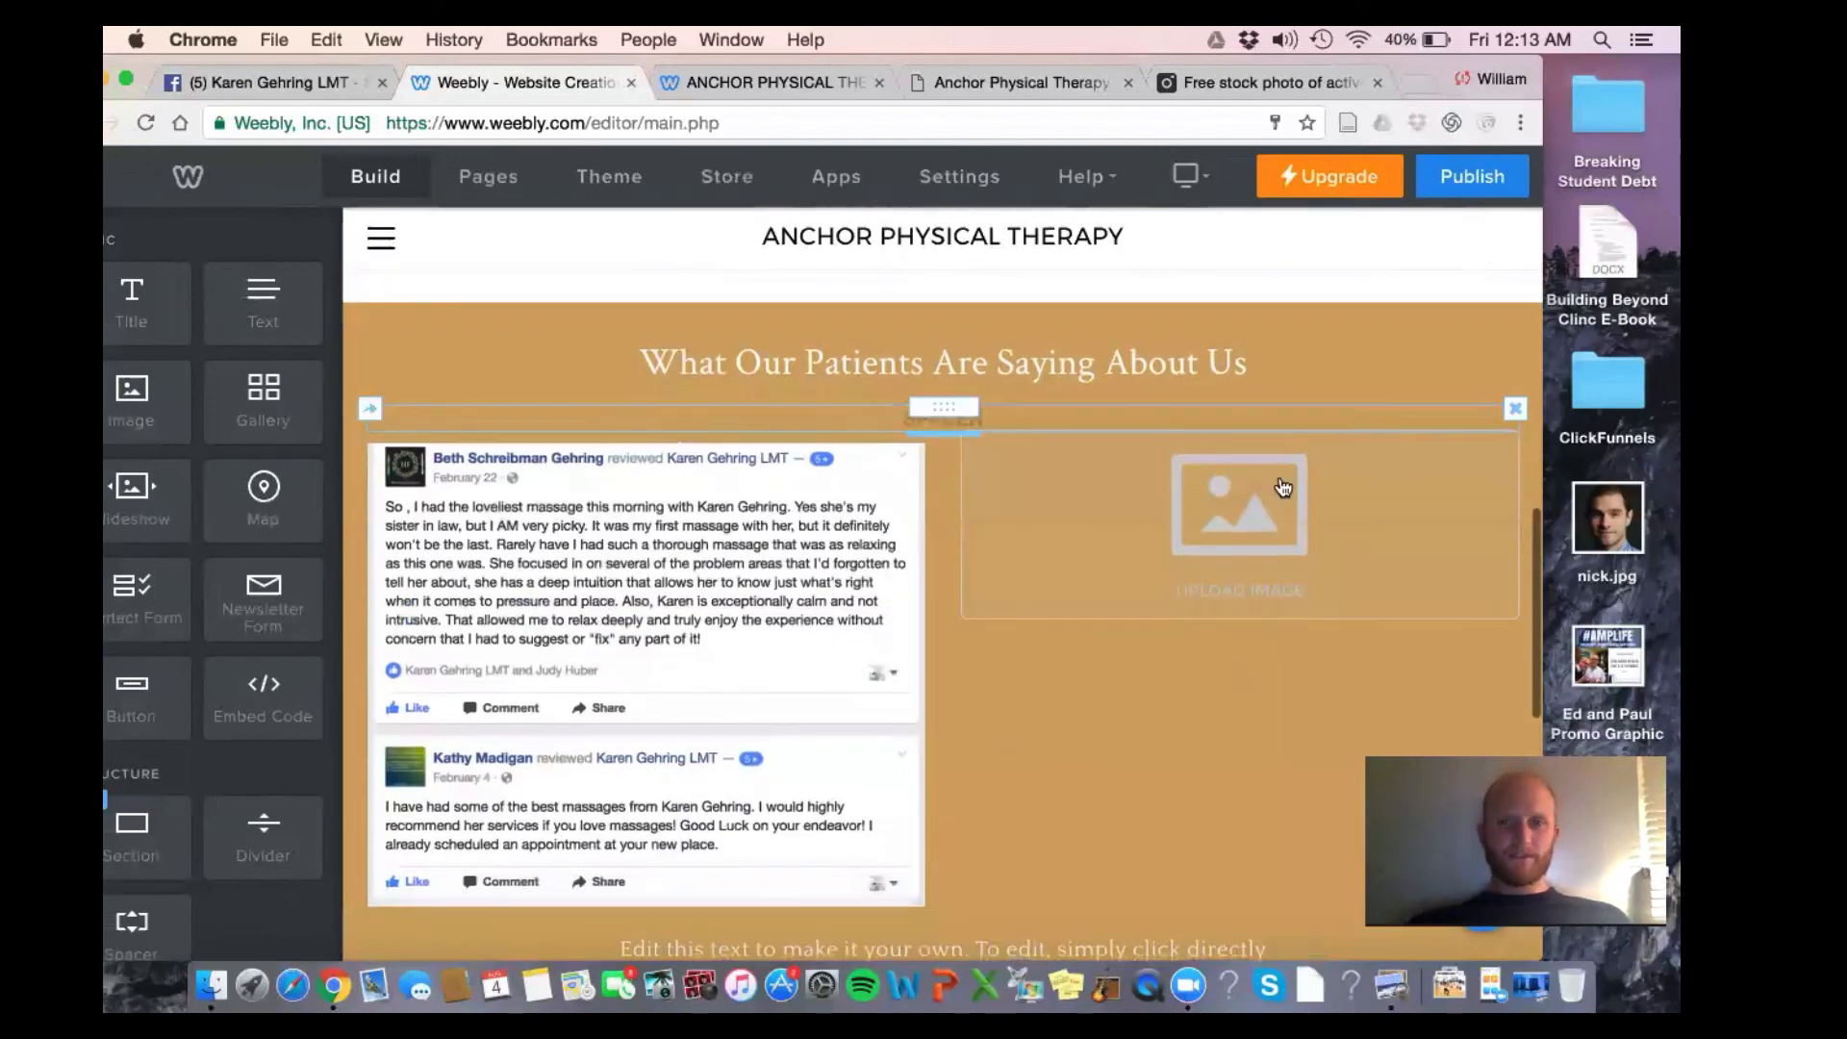
Upload the 7.08.23 PM review screenshot into the empty image slot
left_click(1255, 495)
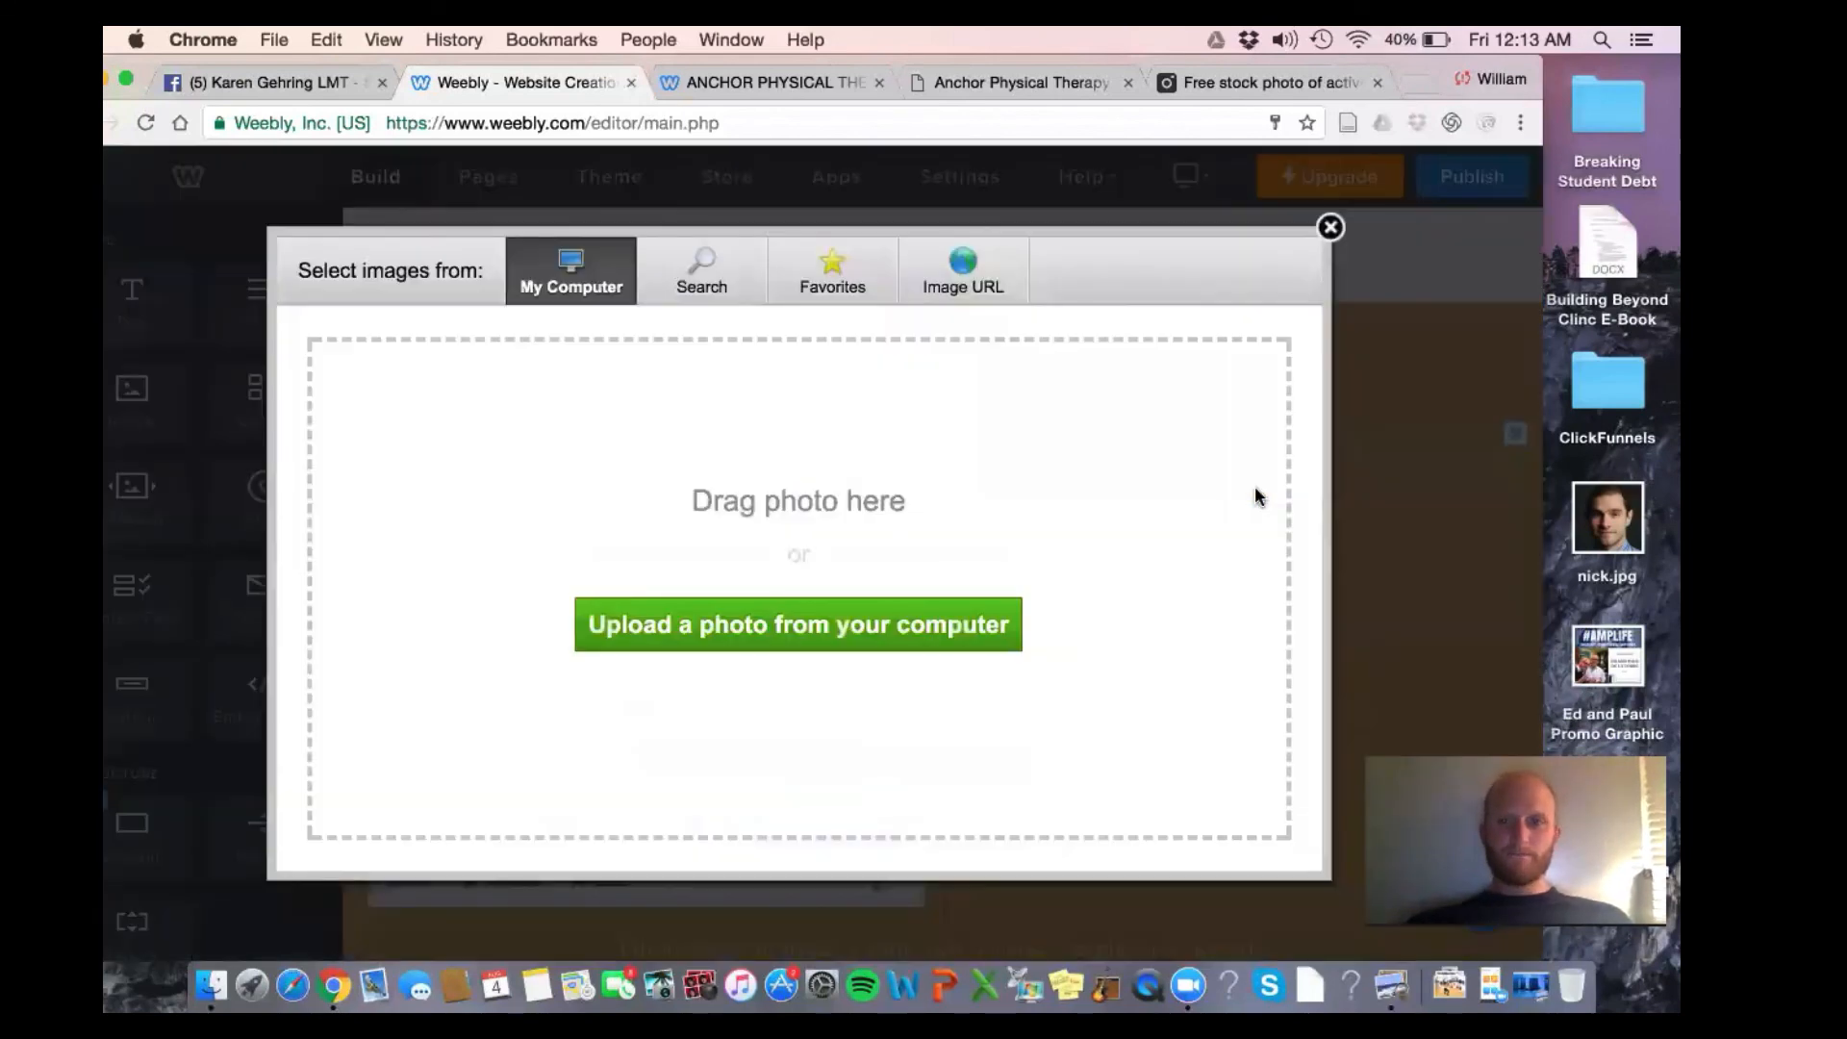
left_click(685, 609)
scroll(615, 500, "down", 10)
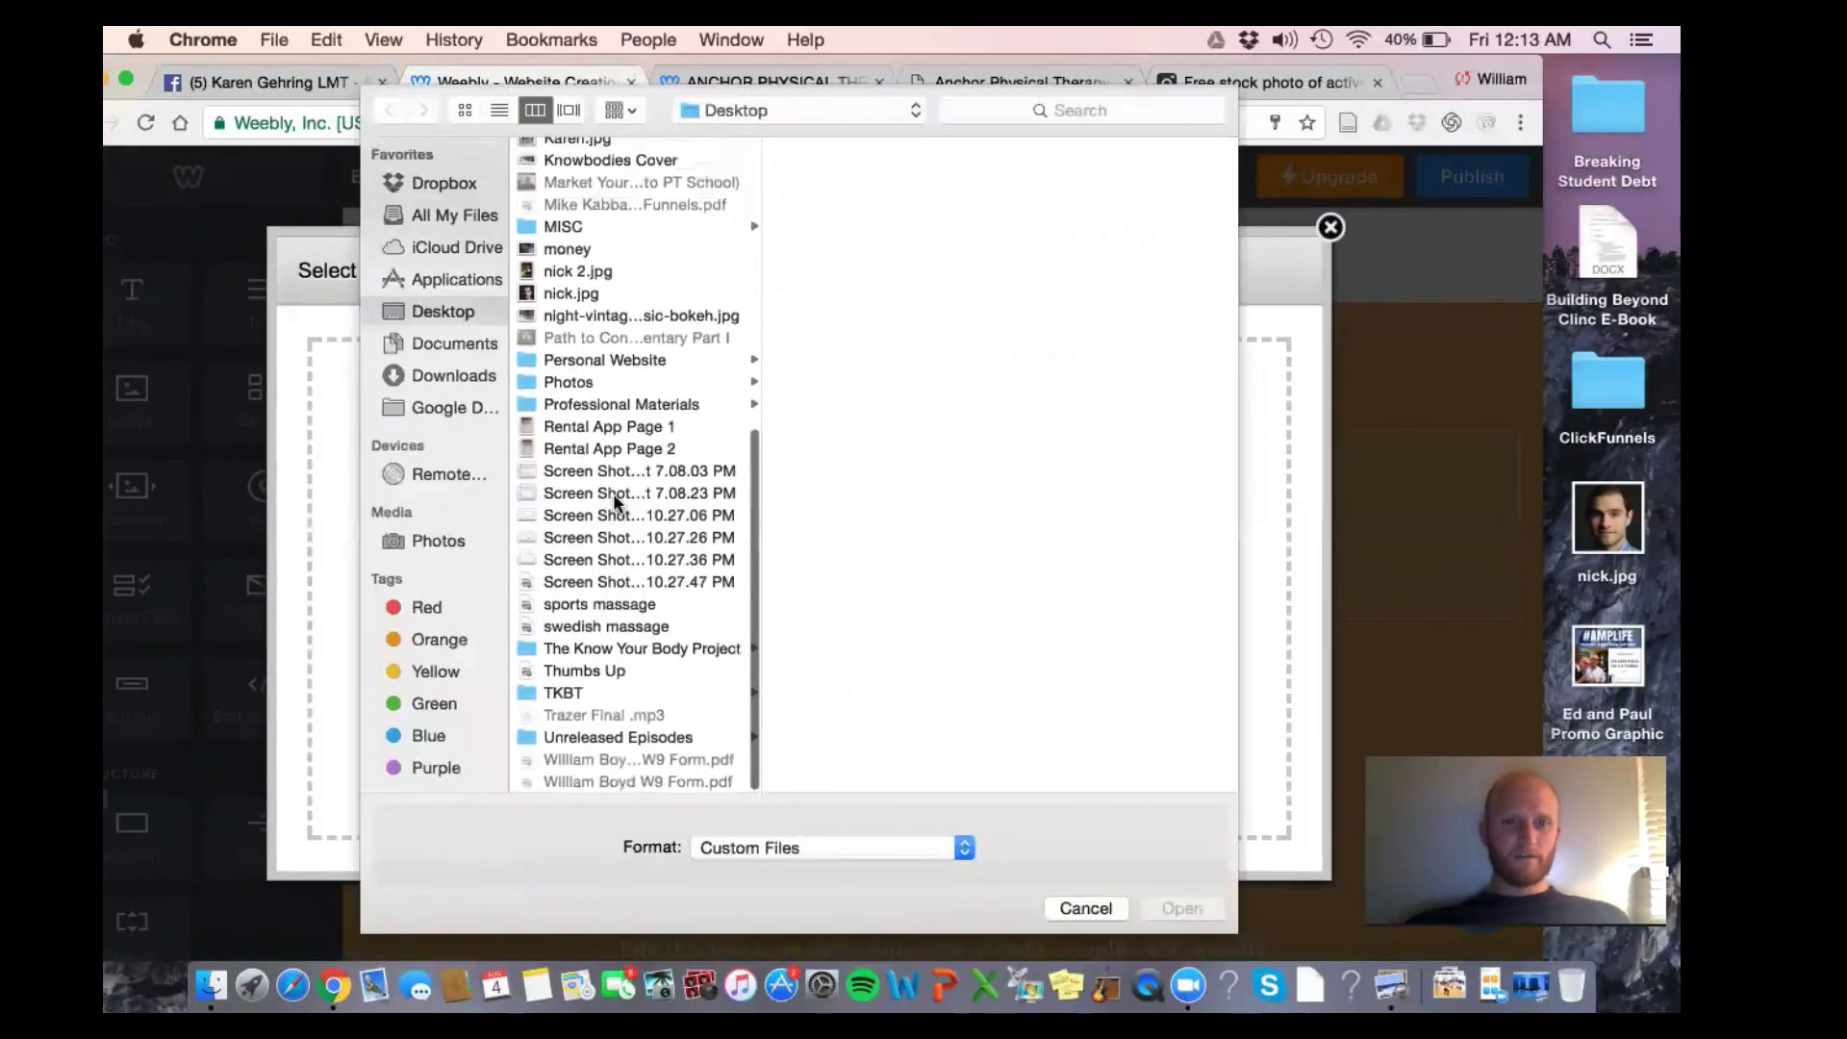
left_click(616, 495)
left_click(623, 456)
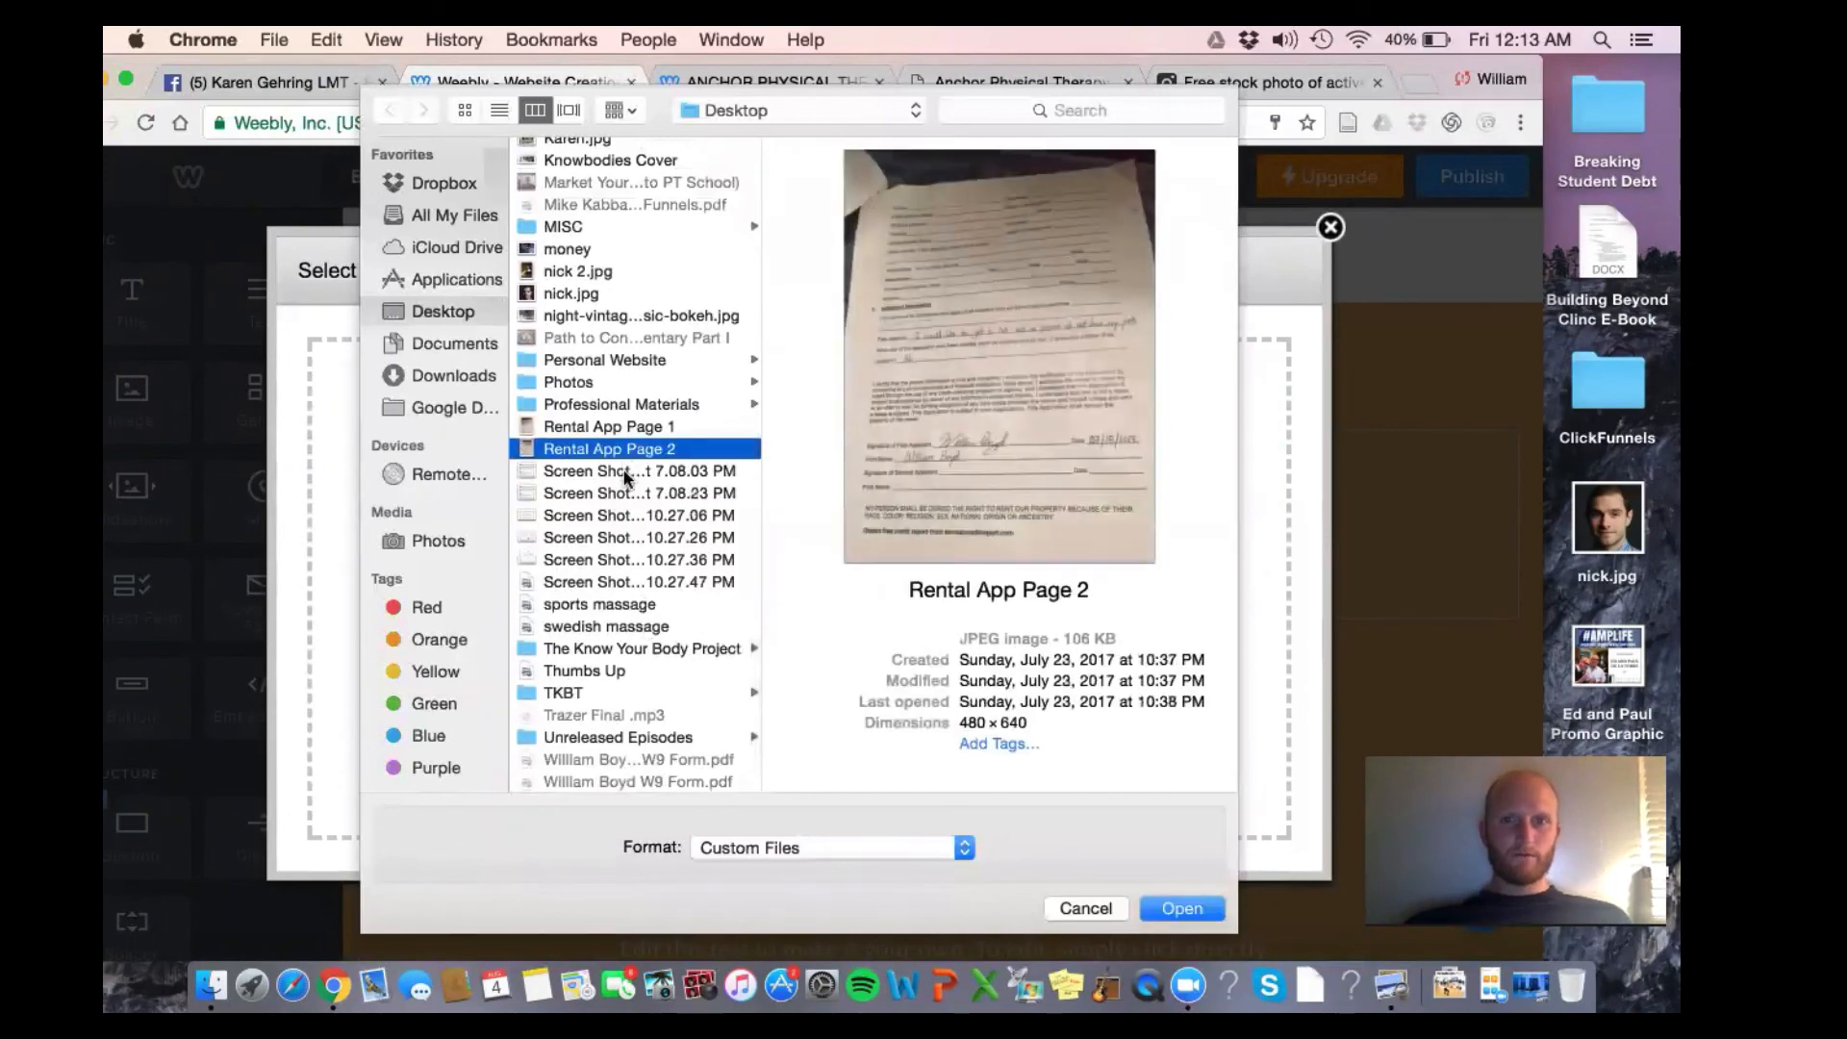
left_click(625, 491)
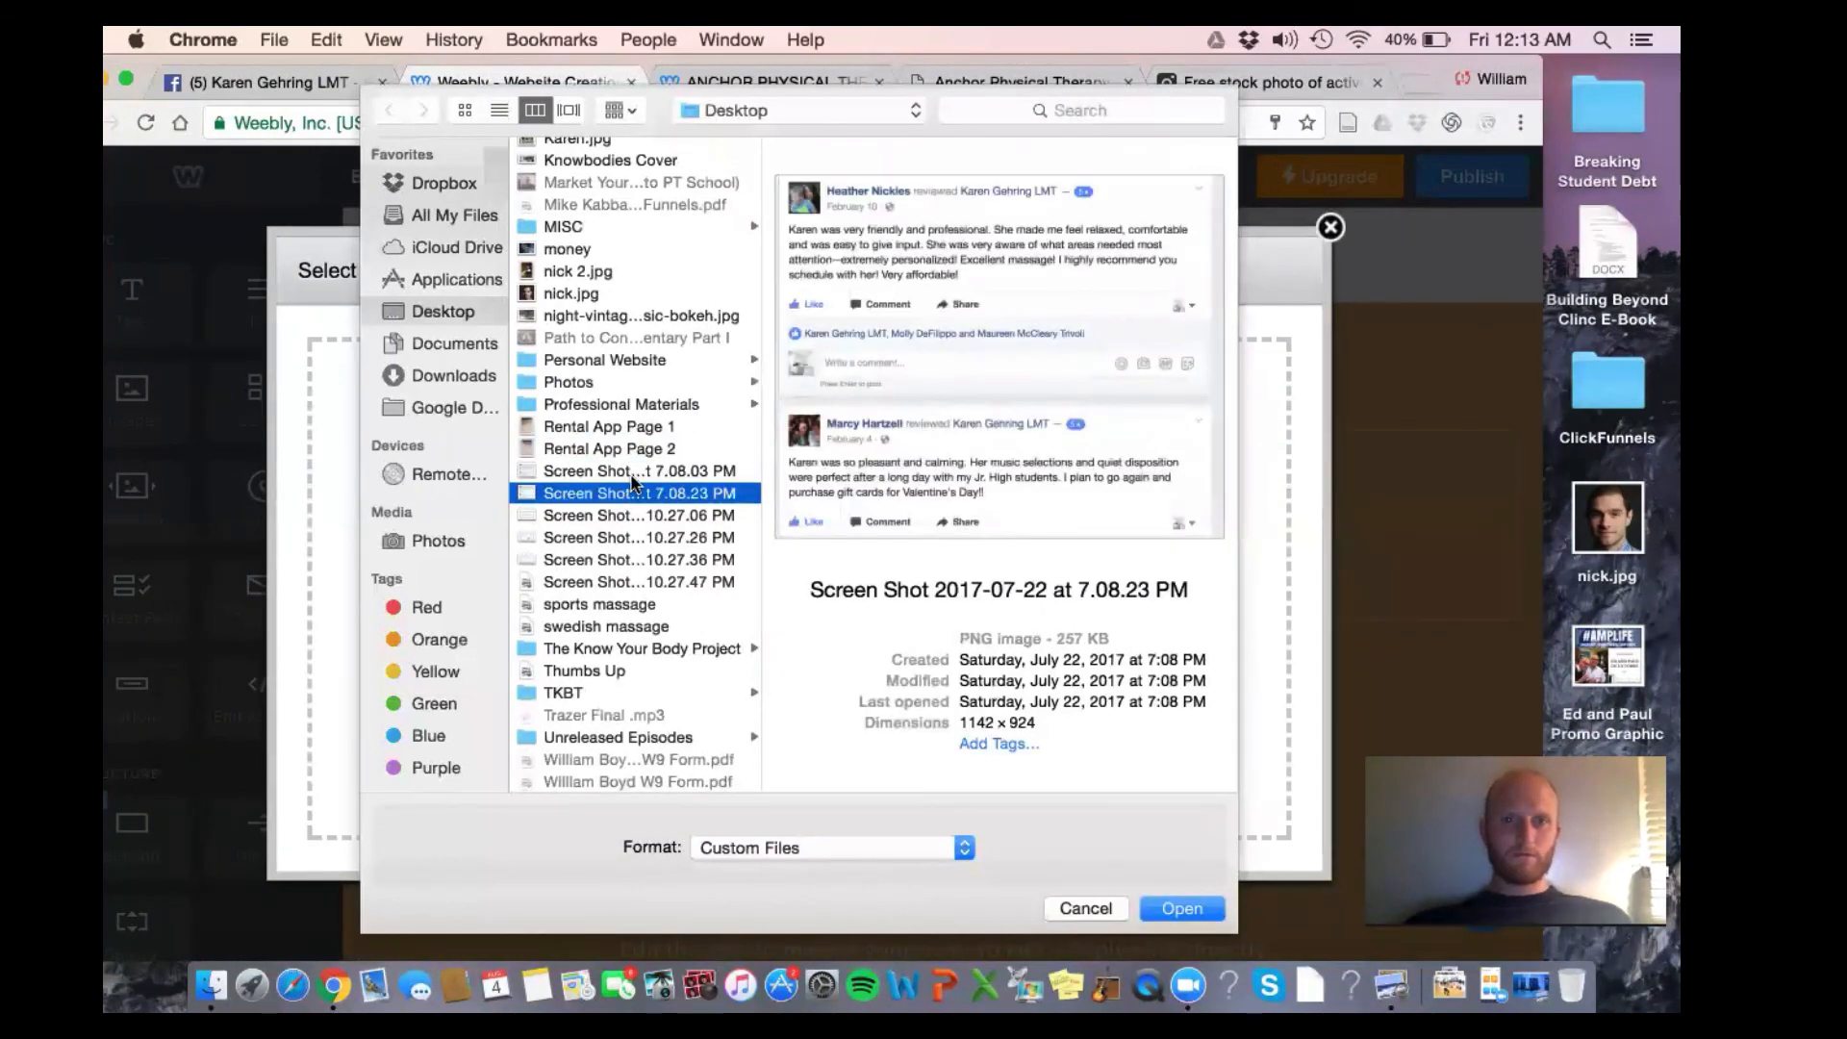
double_click(631, 486)
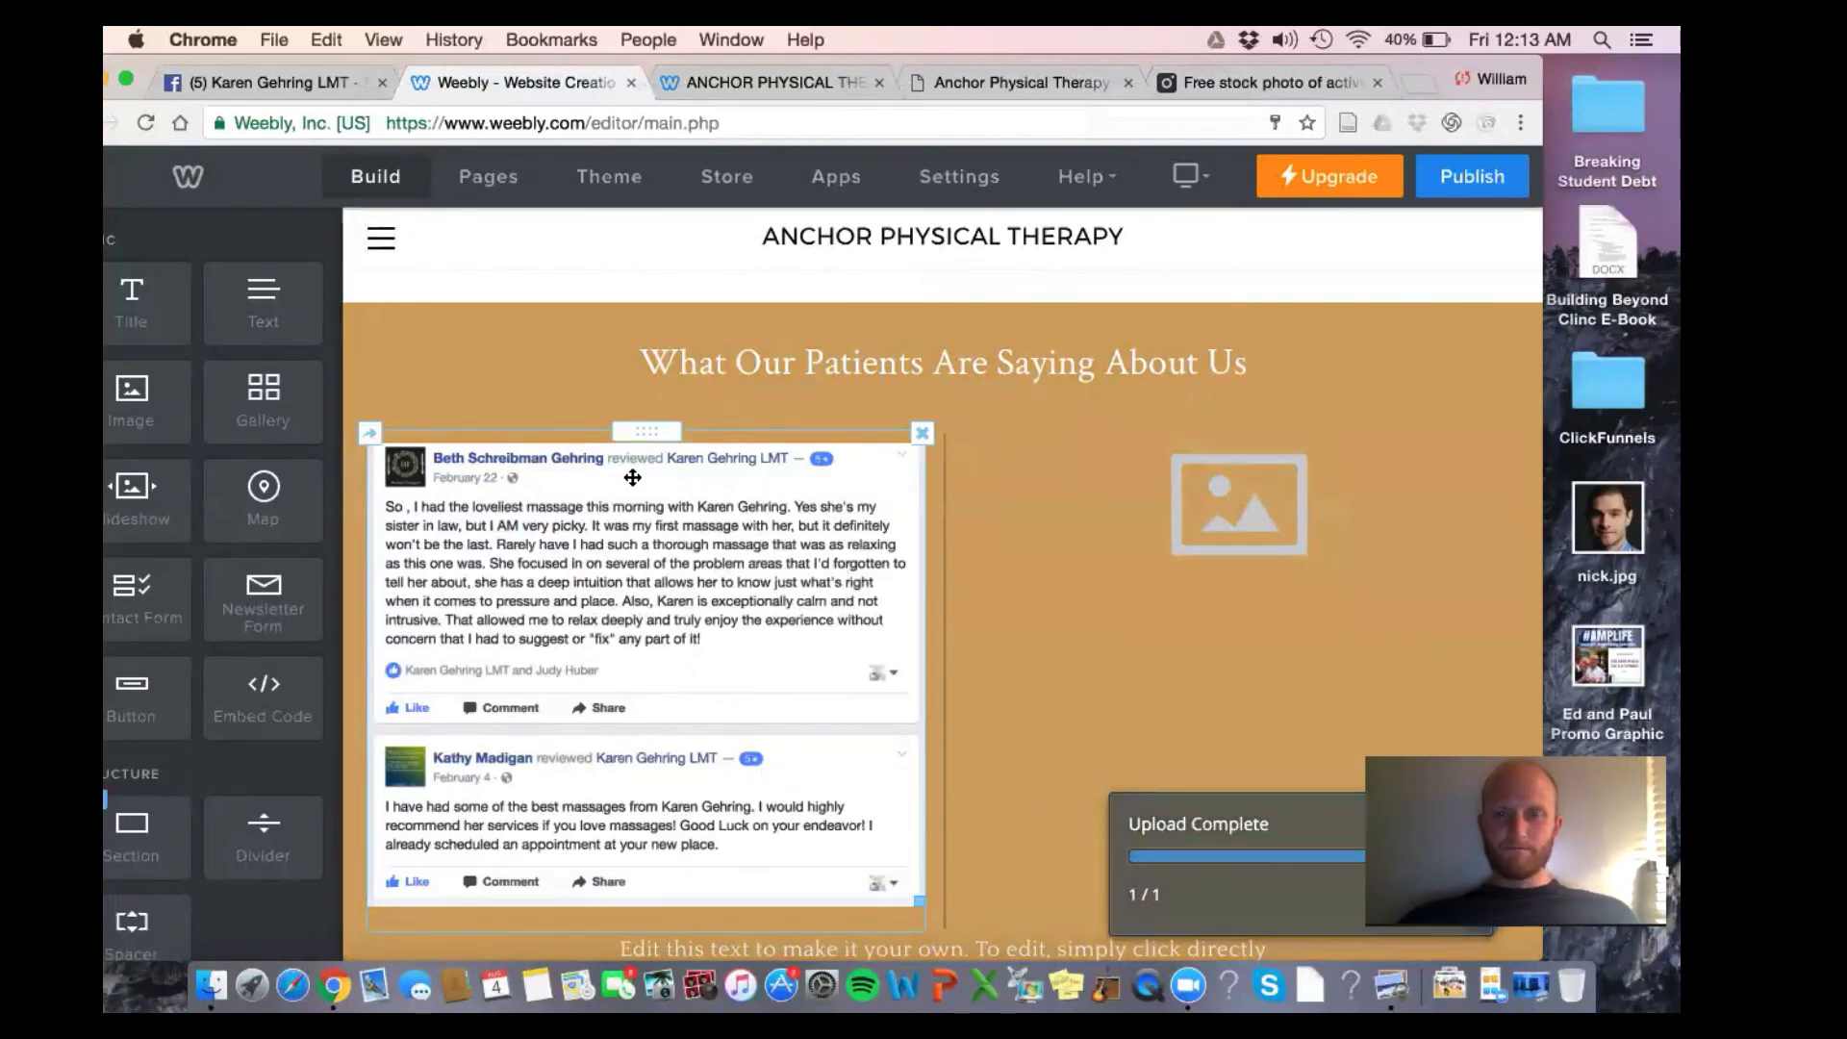
scroll(813, 696, "down", 5)
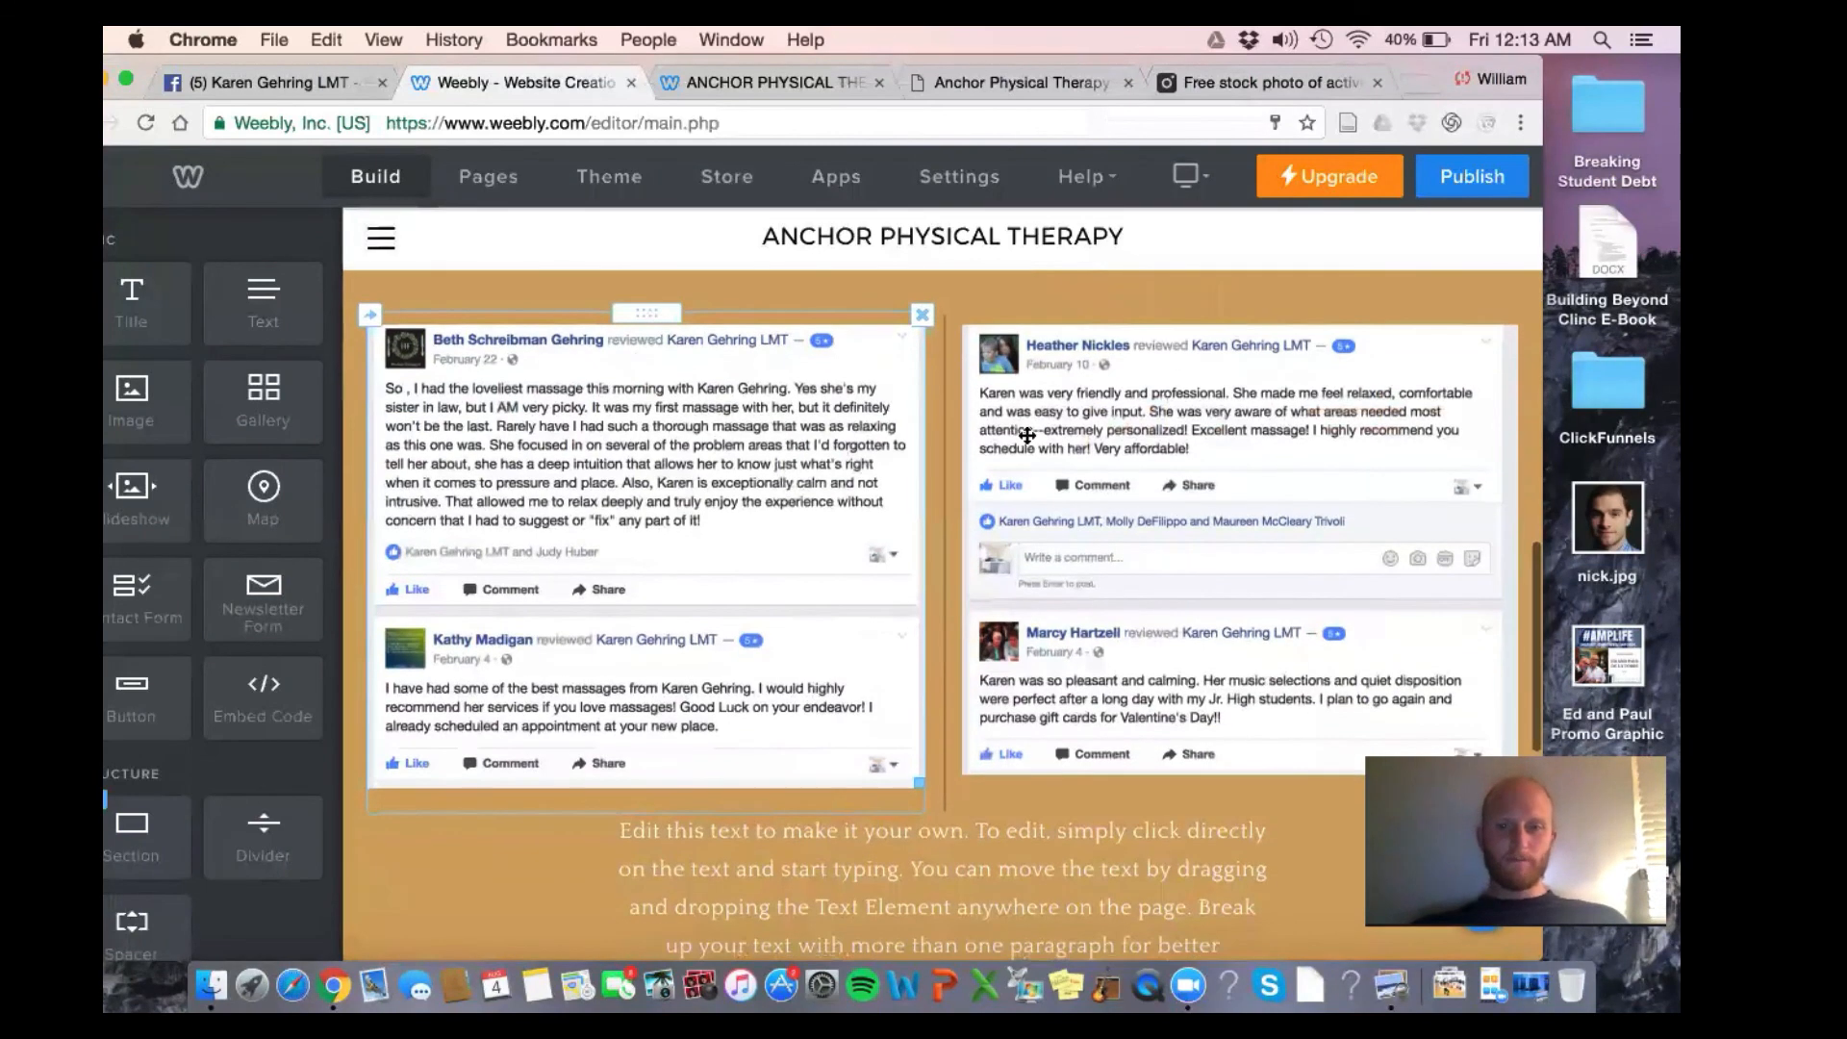
Change the paragraph below the reviews to 'Call Us Today To Book an Appointment'
left_click(1026, 733)
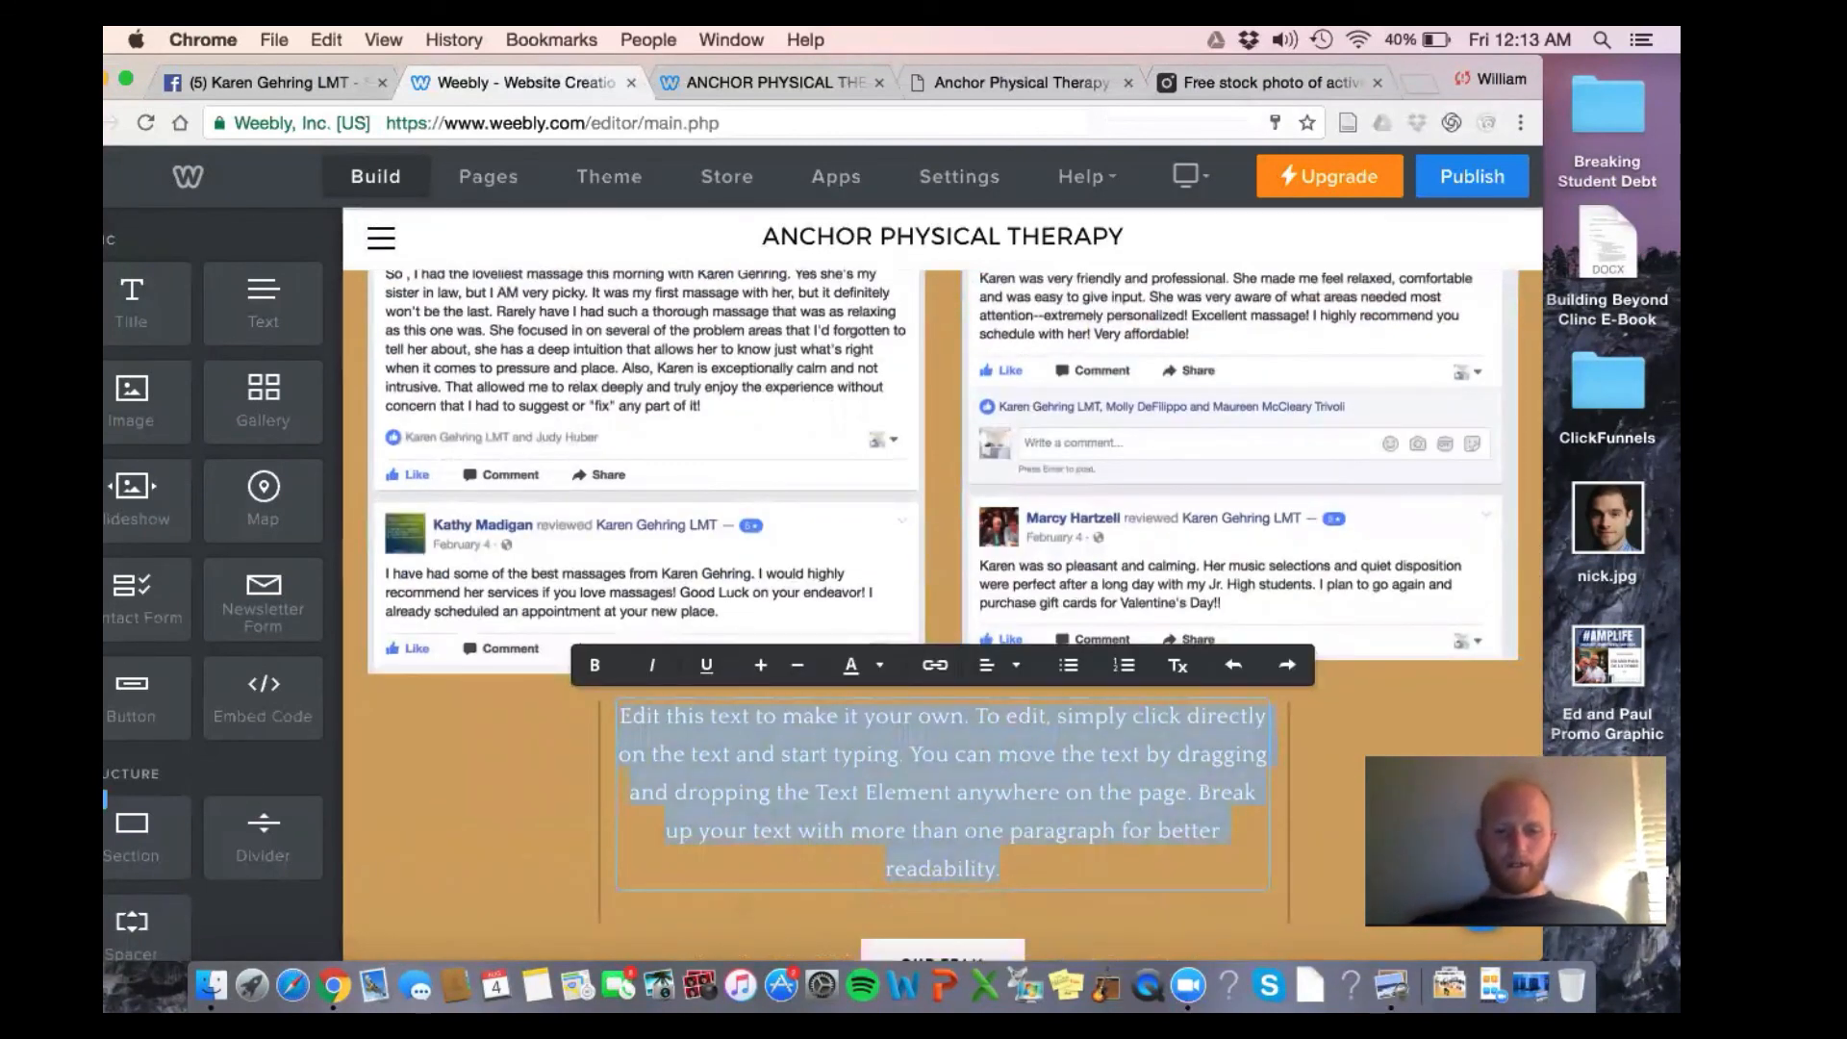
type("Call Us Today fo")
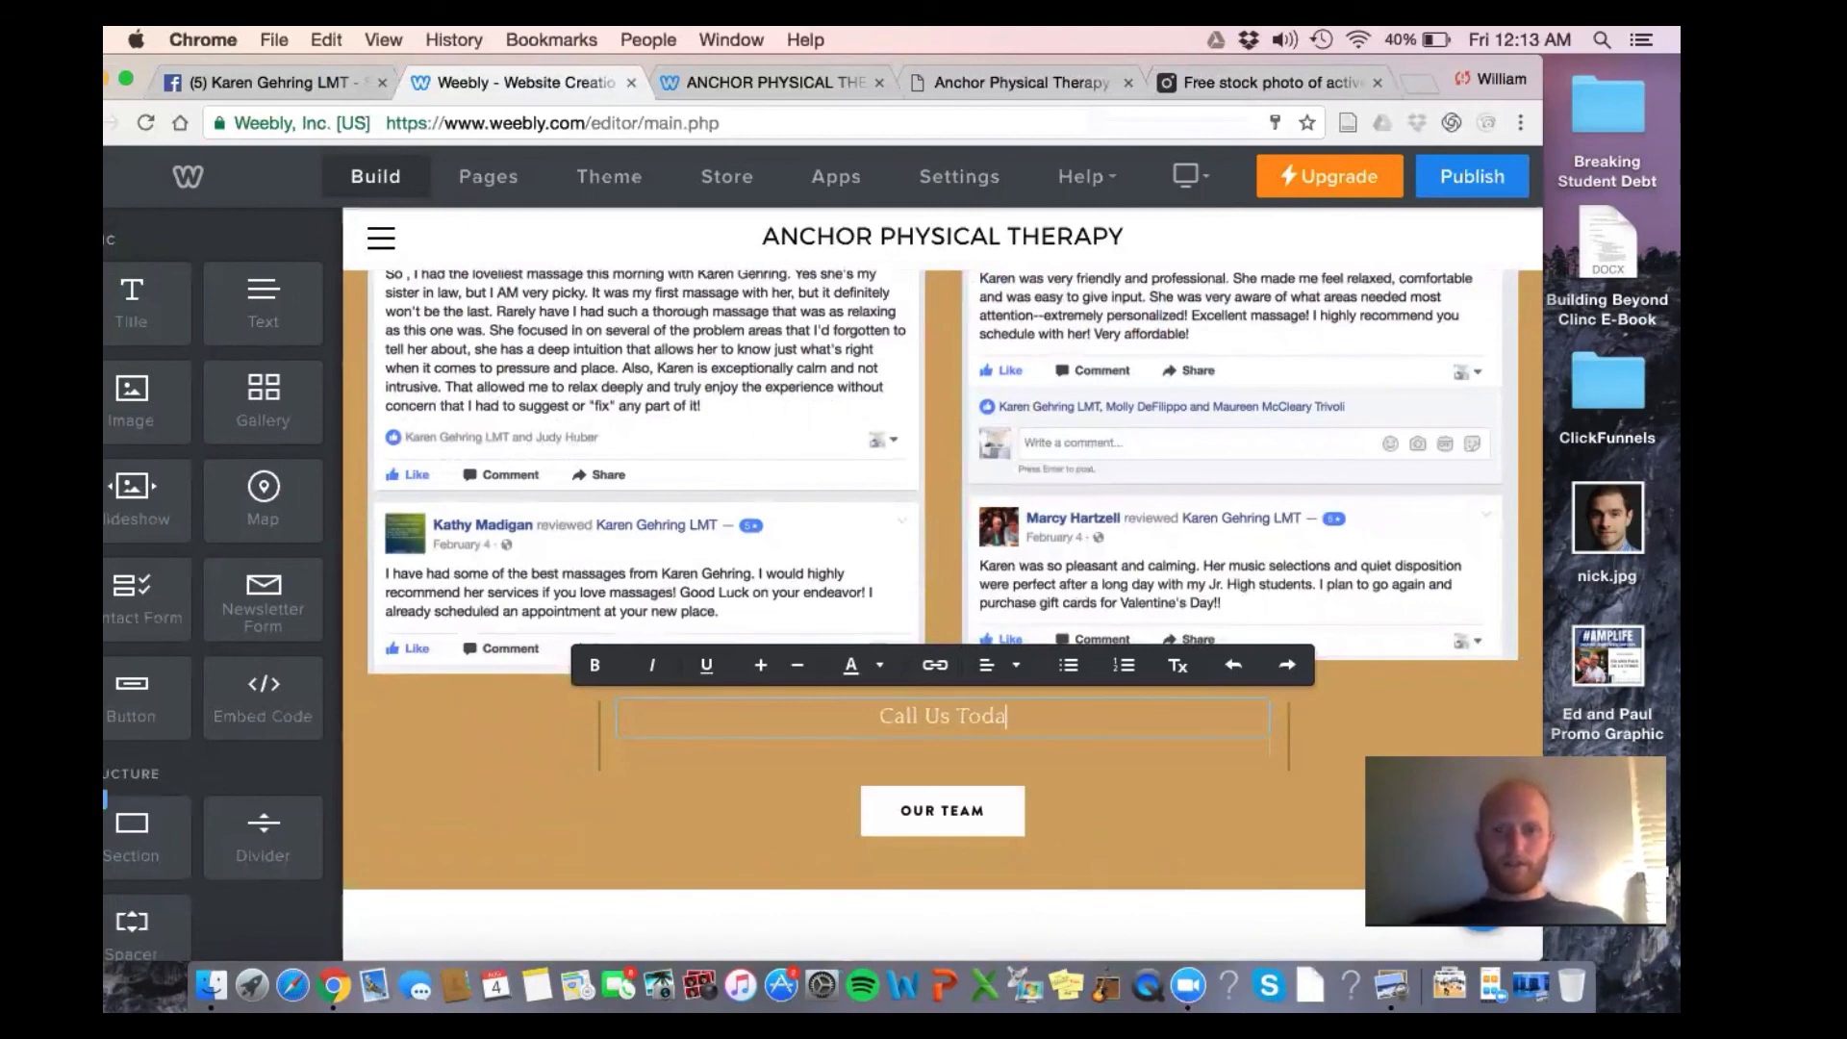
key("BackSpace")
key("BackSpace")
key("BackSpace")
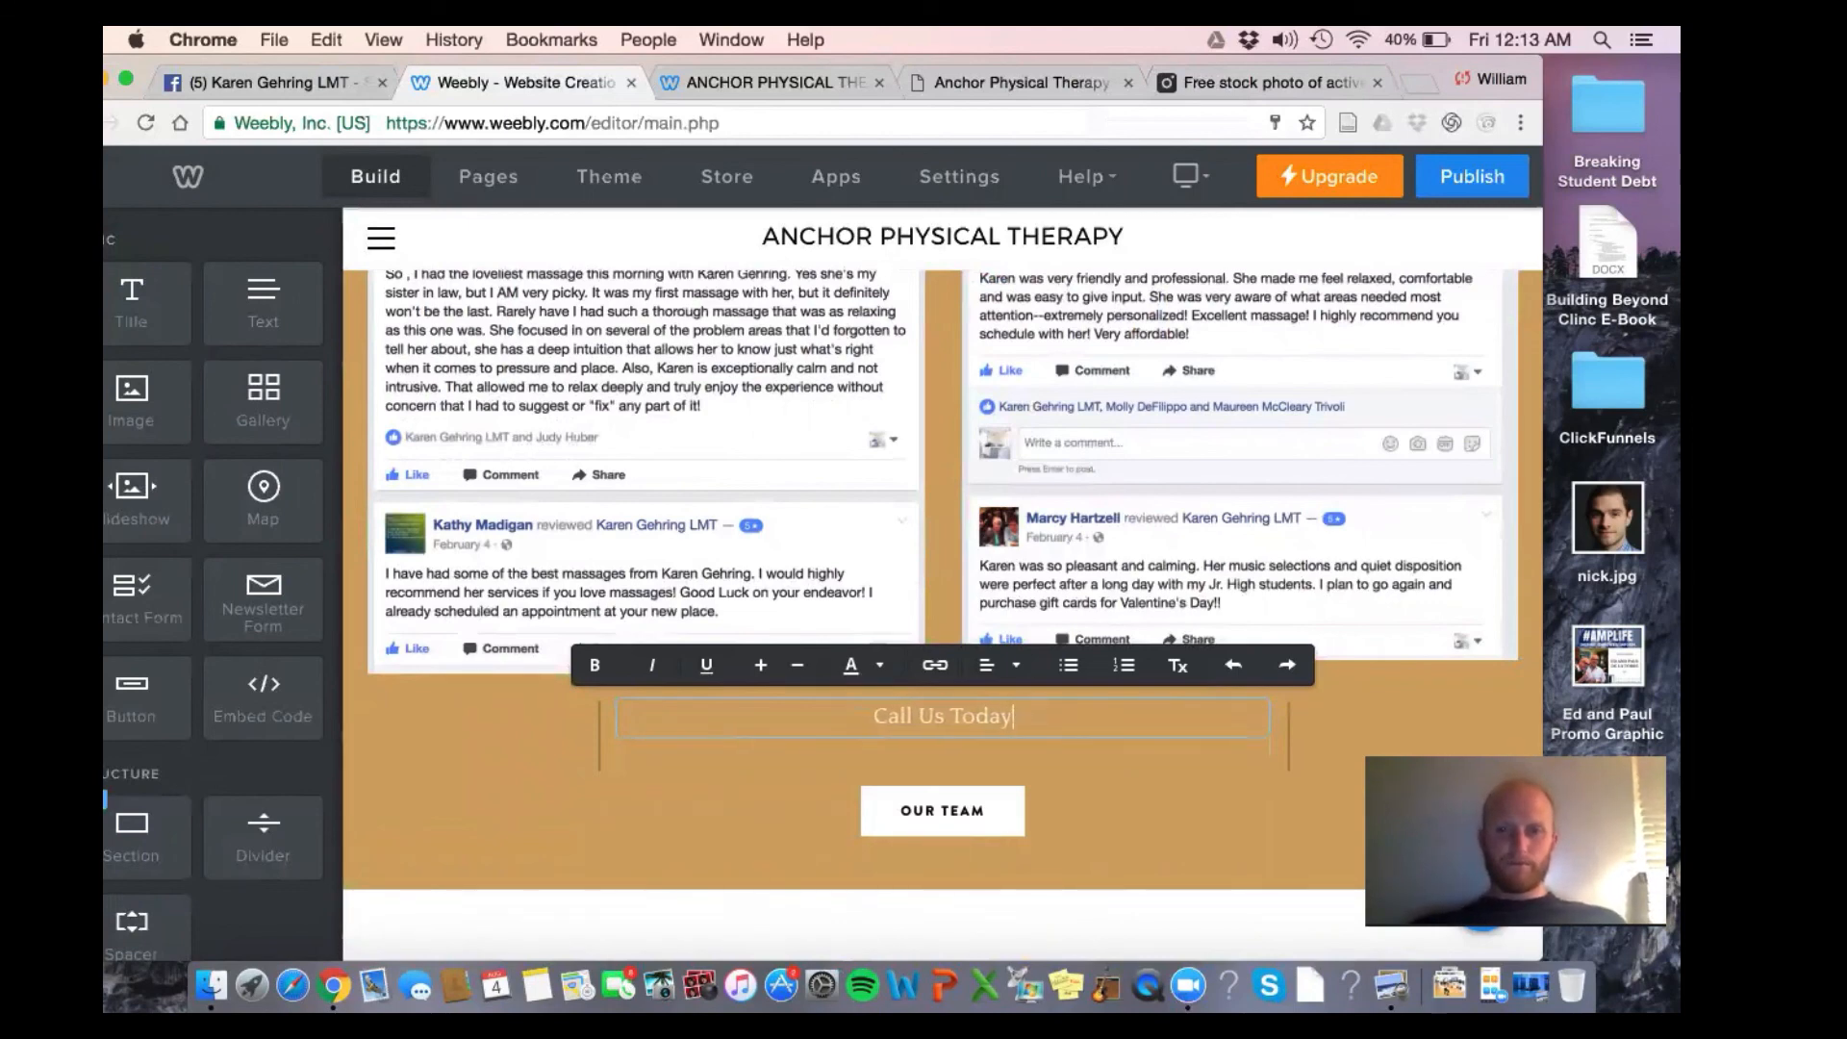
type("To ")
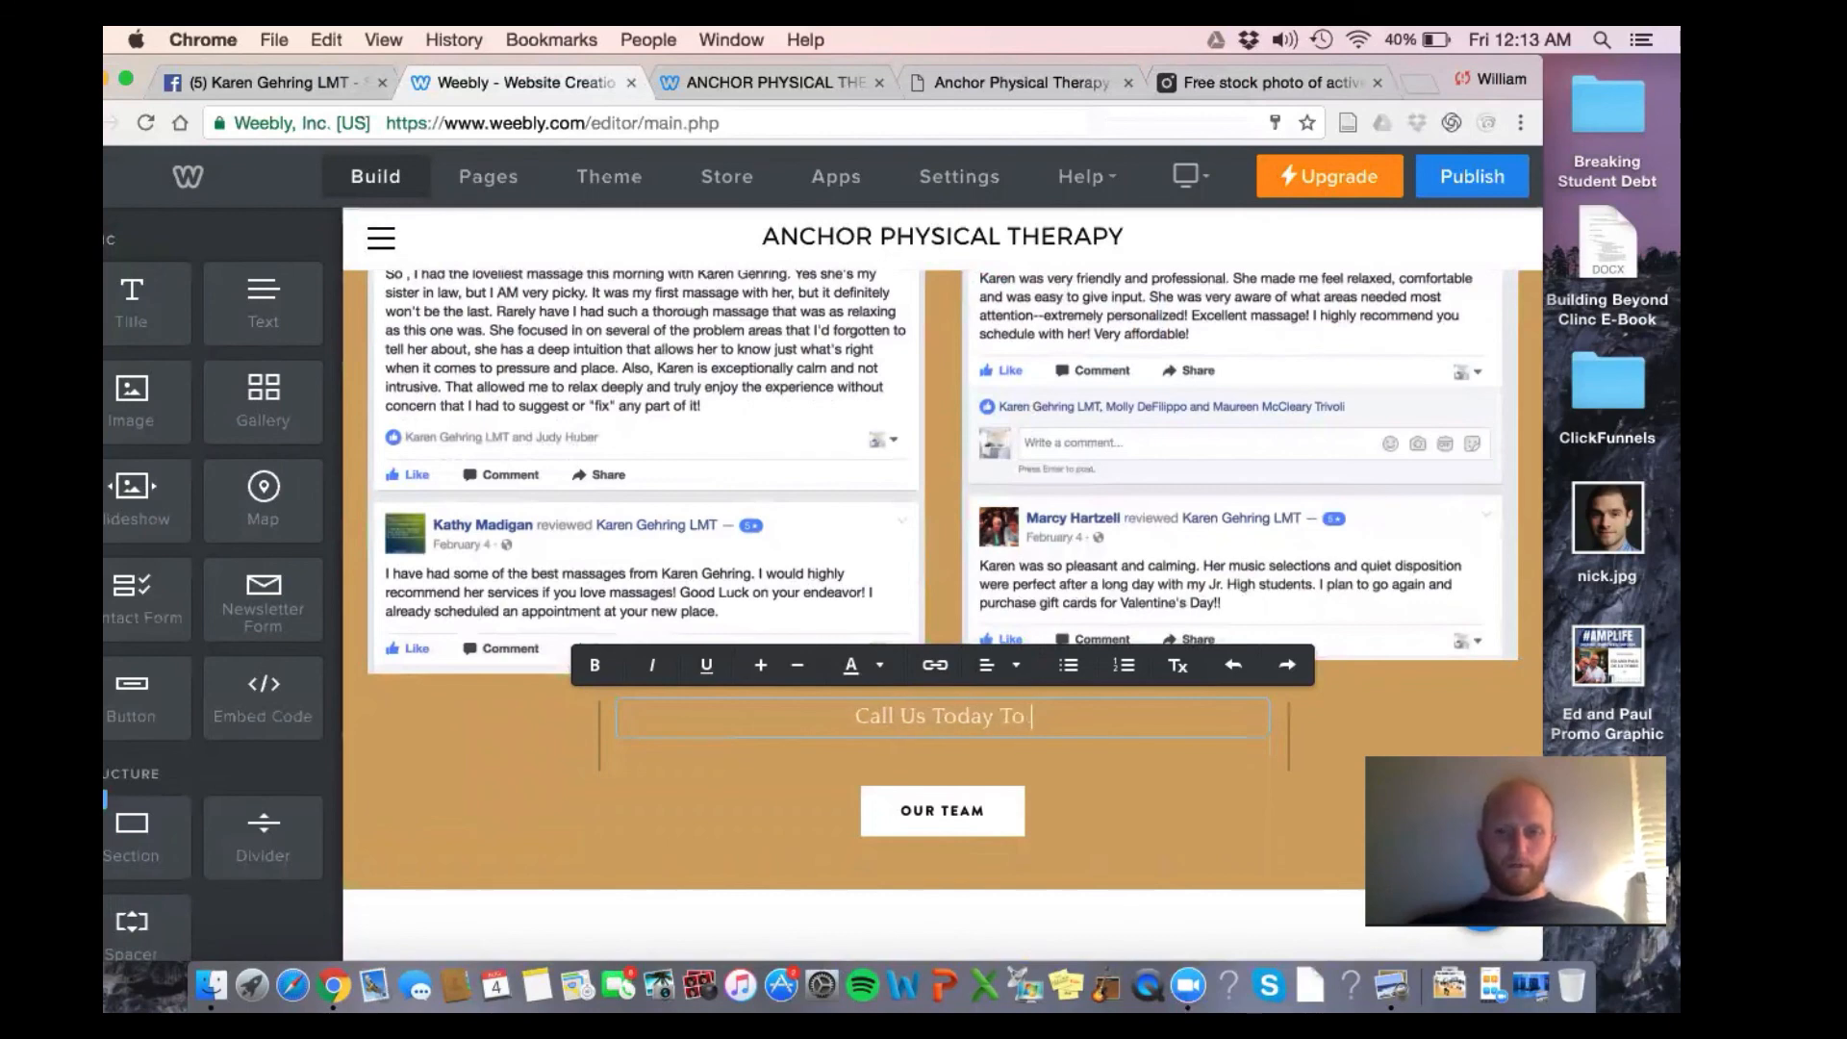
type("Book an Appointment")
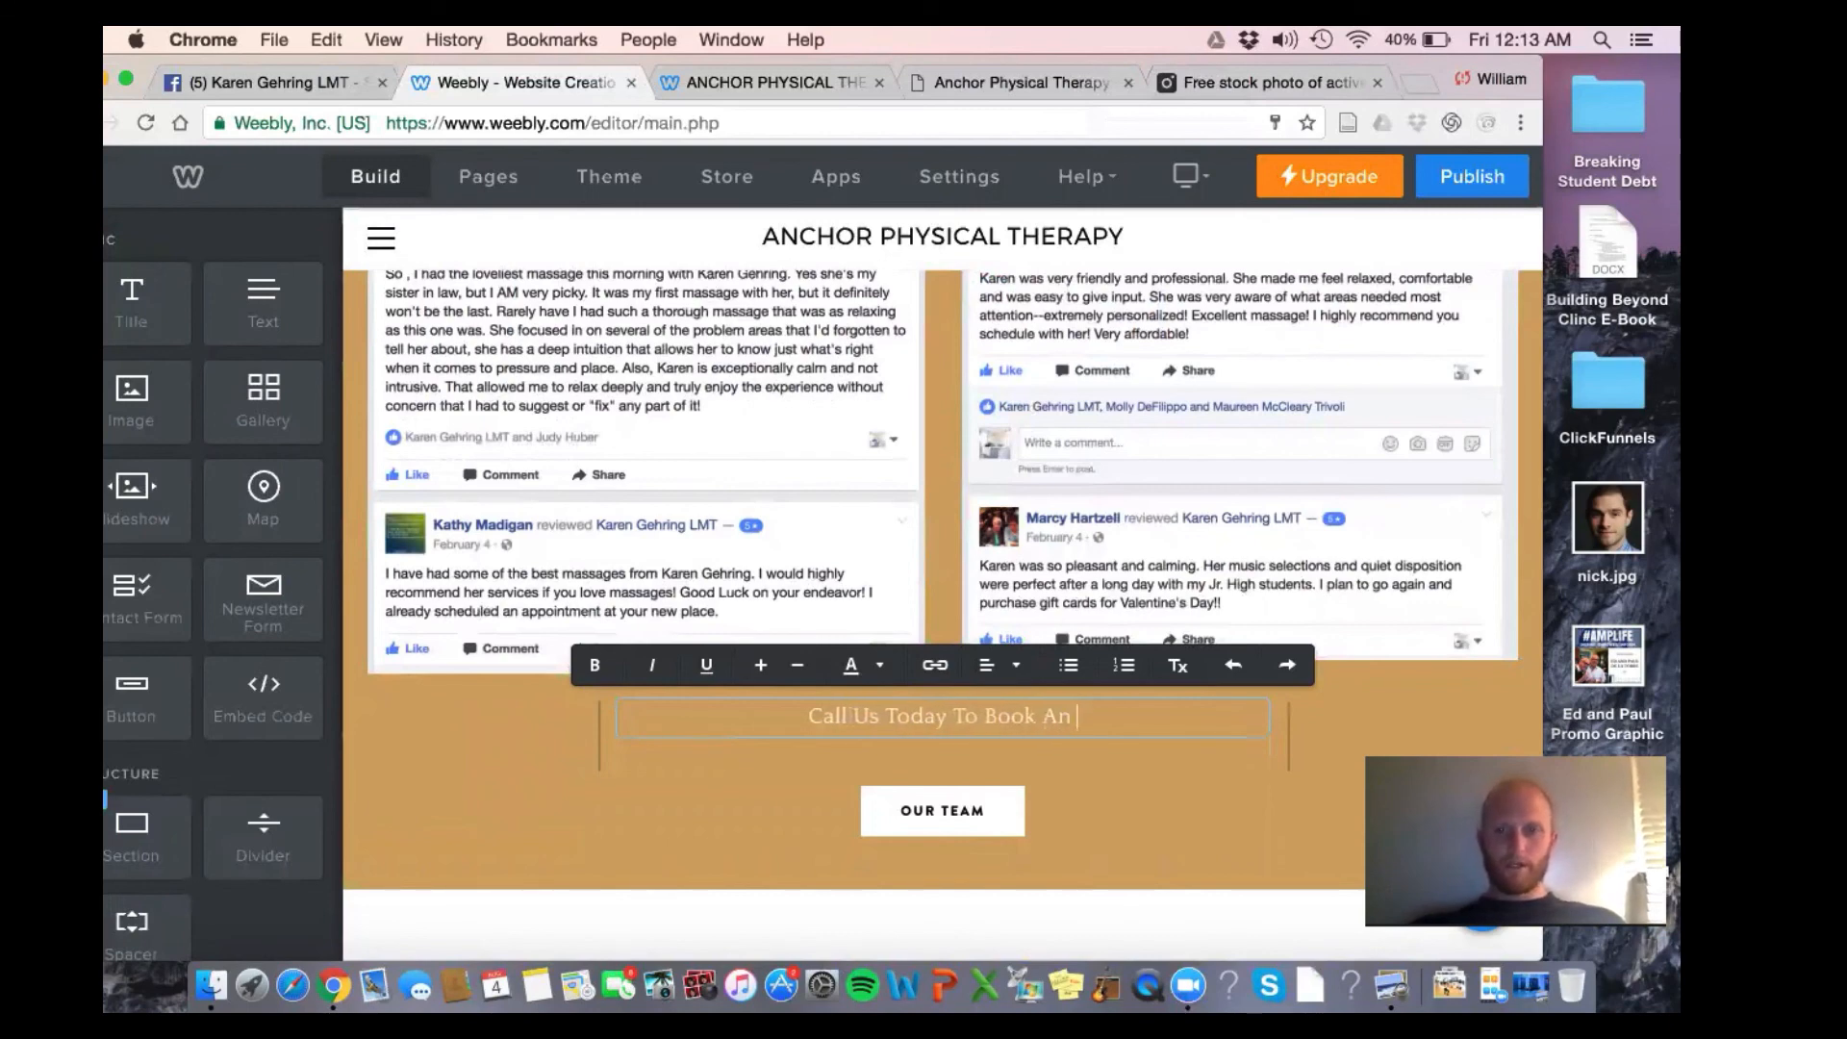
Relabel the OUR TEAM button 'Book Now'
left_click(969, 810)
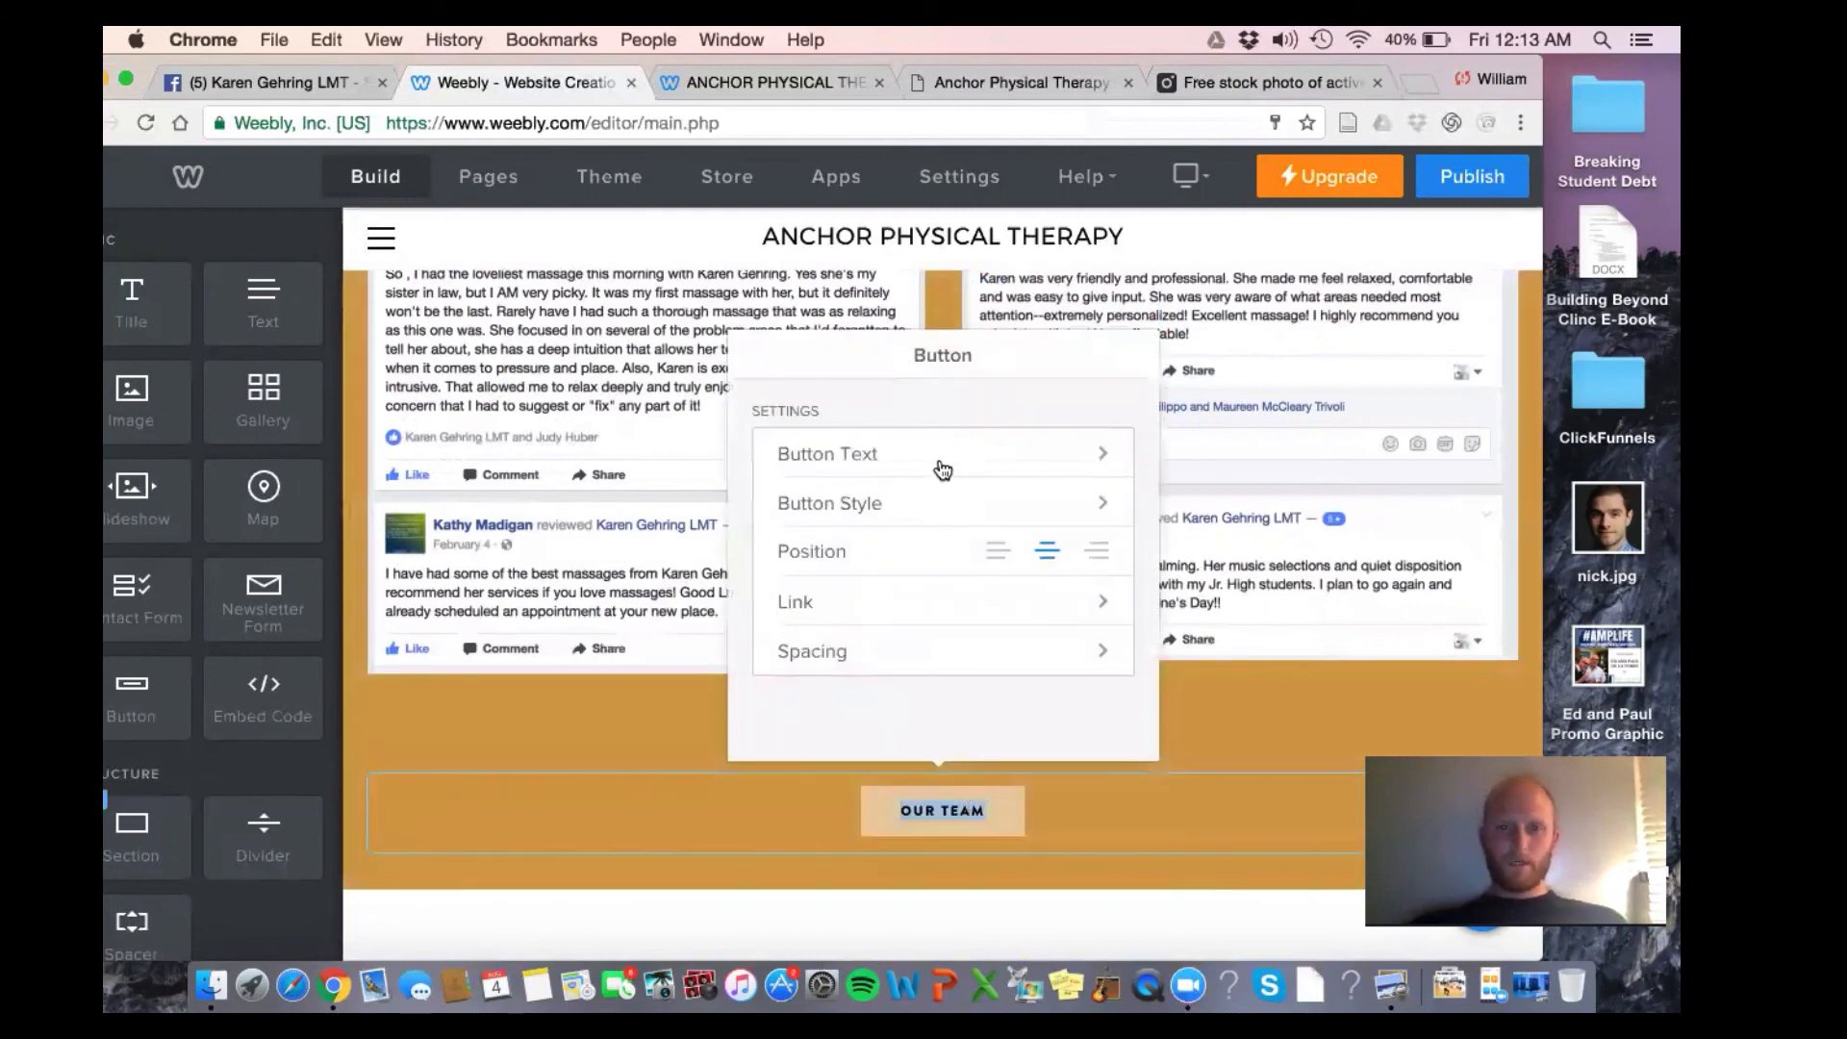
left_click(949, 474)
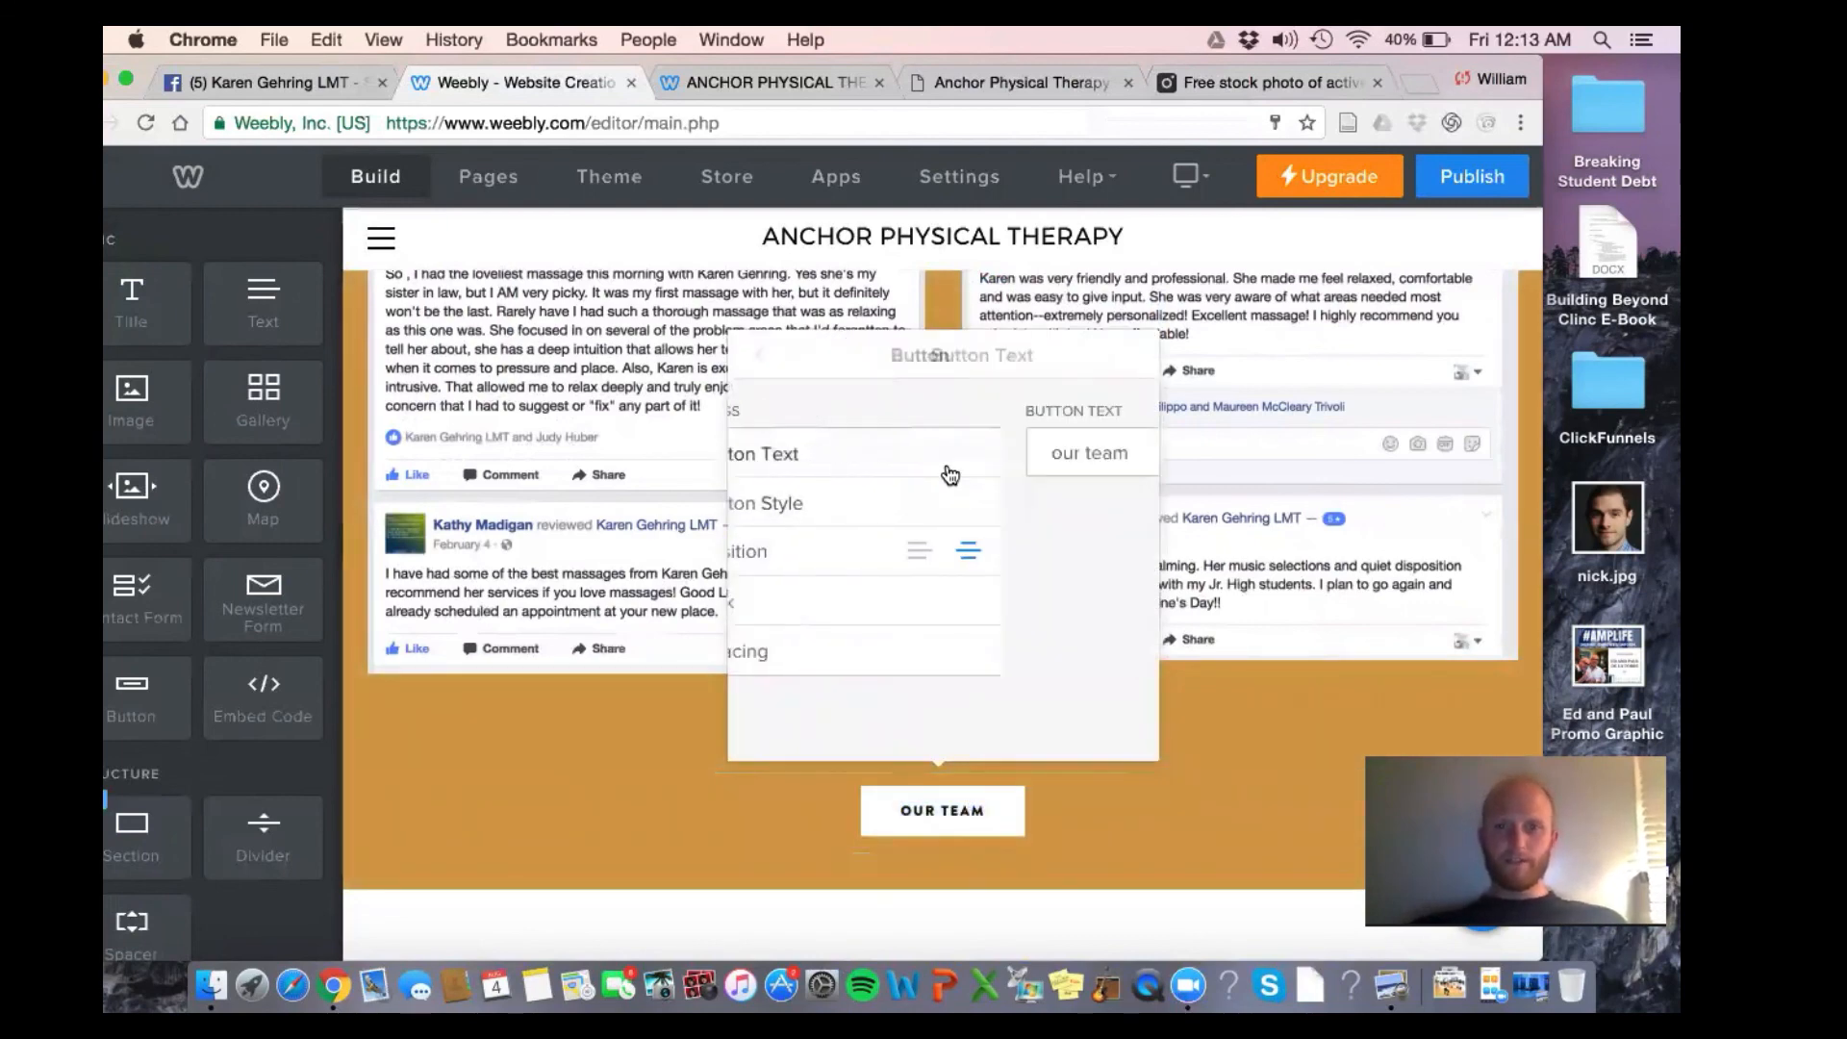
triple_click(929, 459)
type("Book Now")
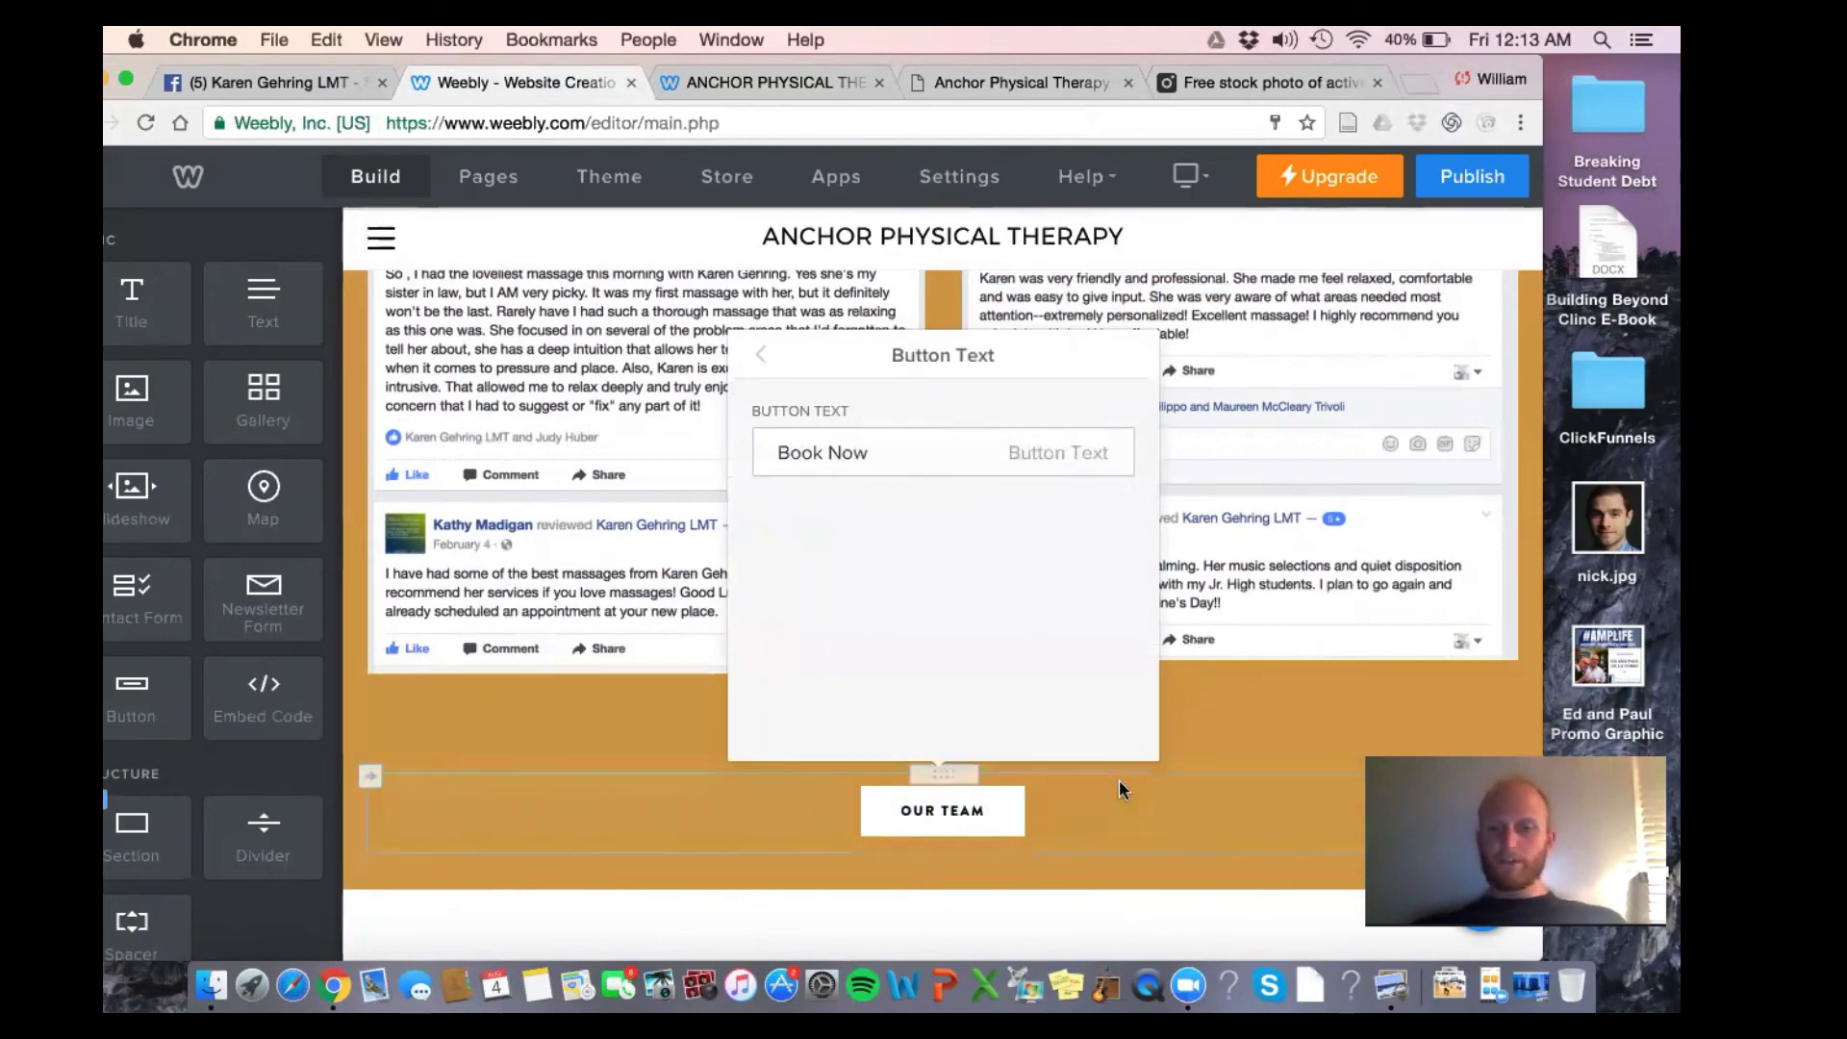
left_click(1251, 697)
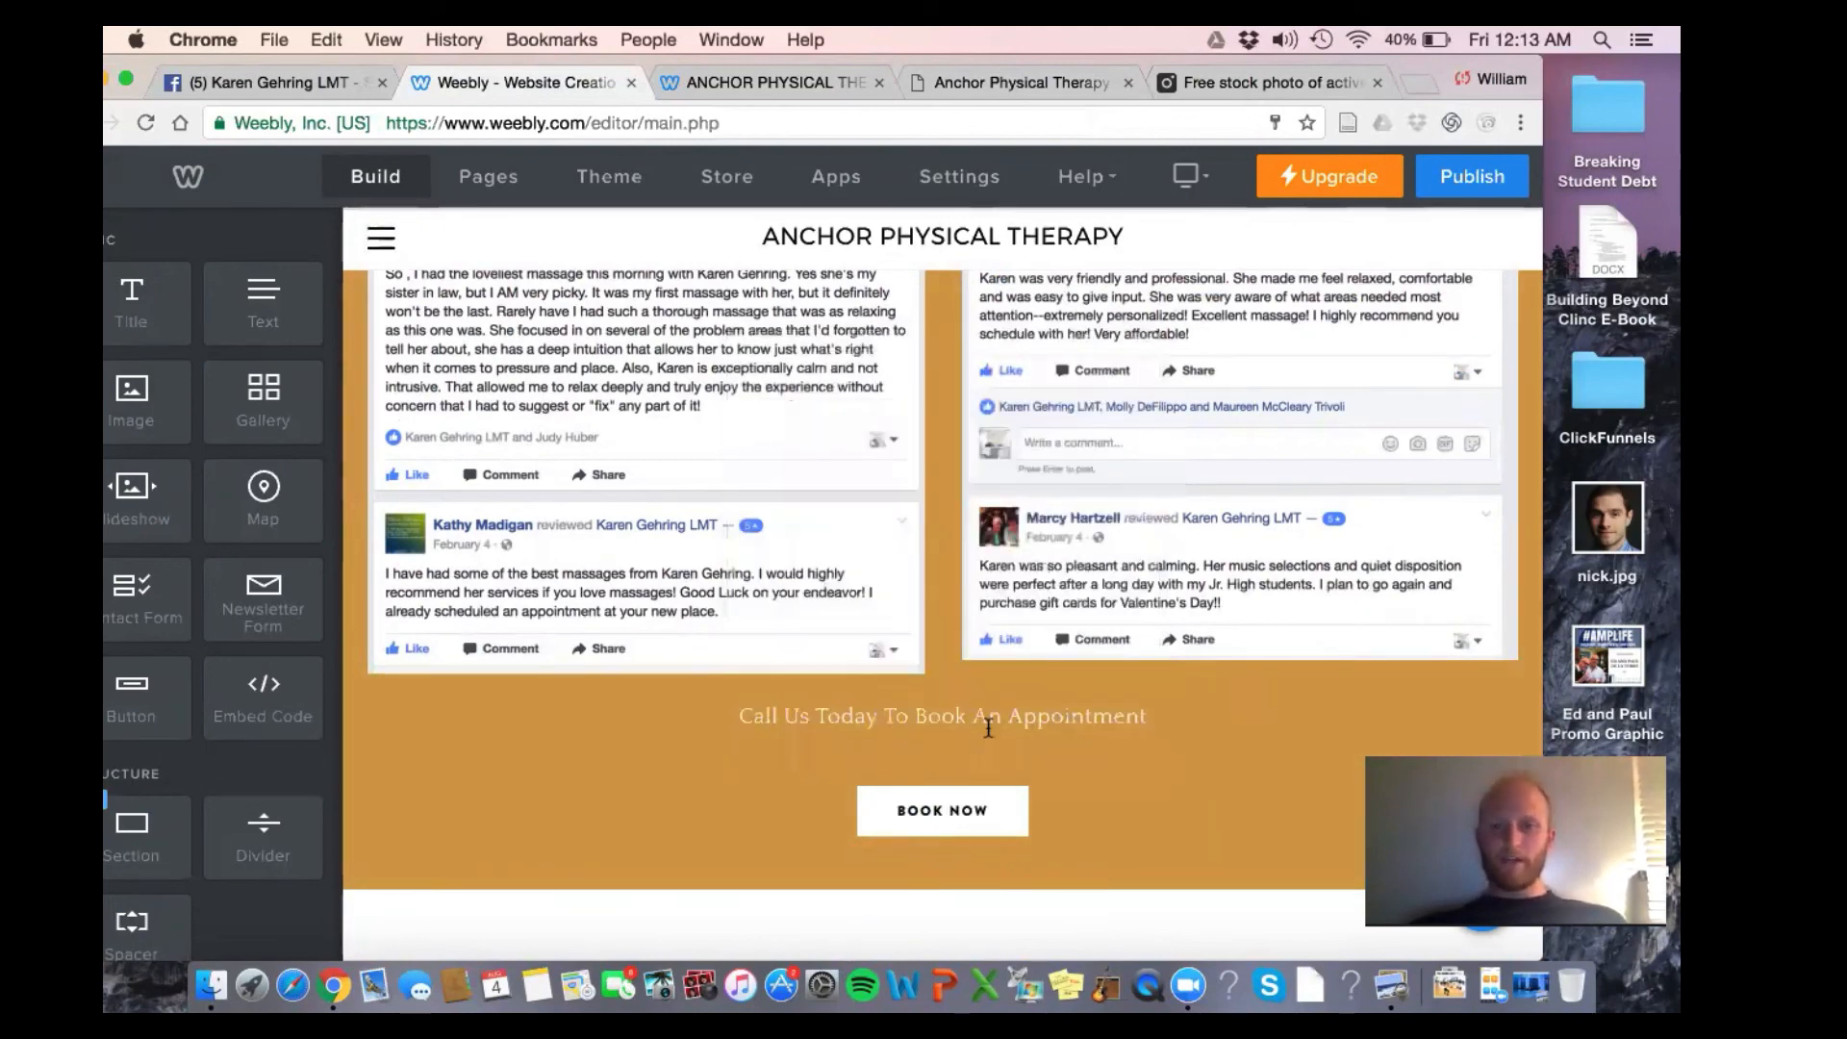
Delete the placeholder paragraph, the divider and the empty spacer beneath the Services heading
scroll(1155, 750, "up", 10)
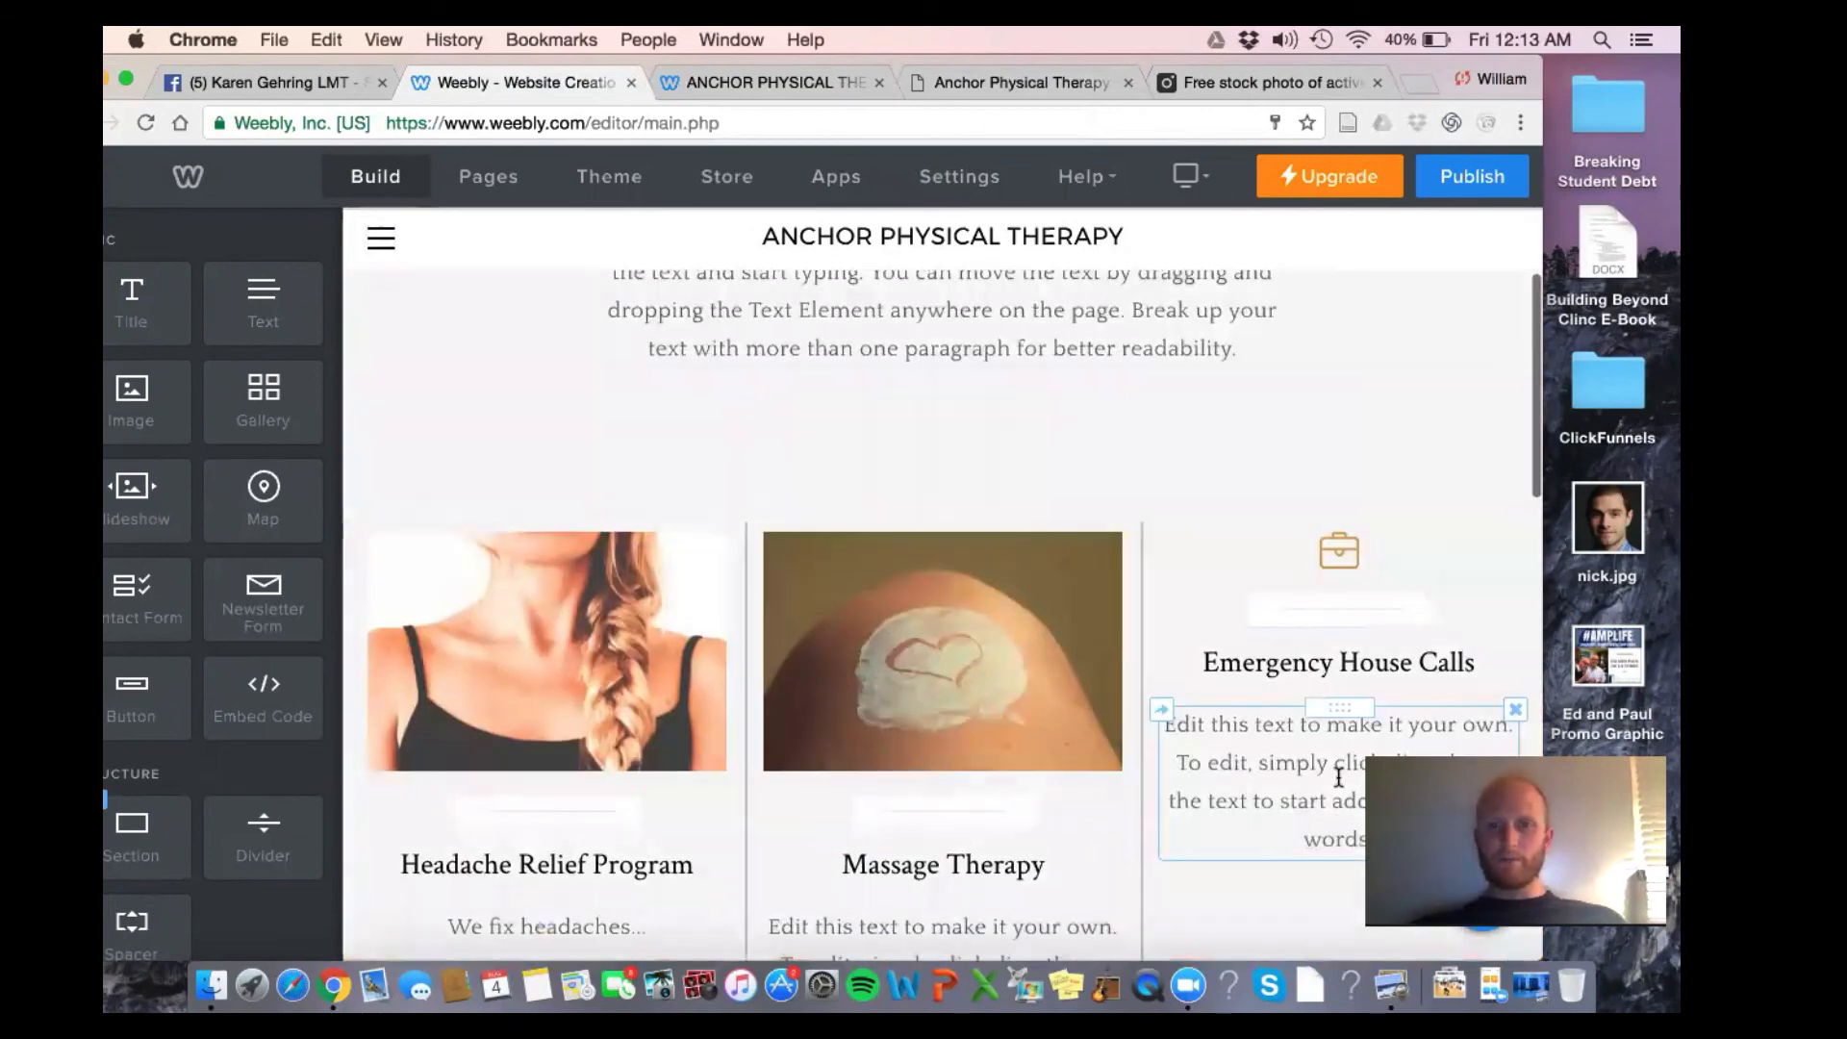
scroll(1338, 777, "up", 3)
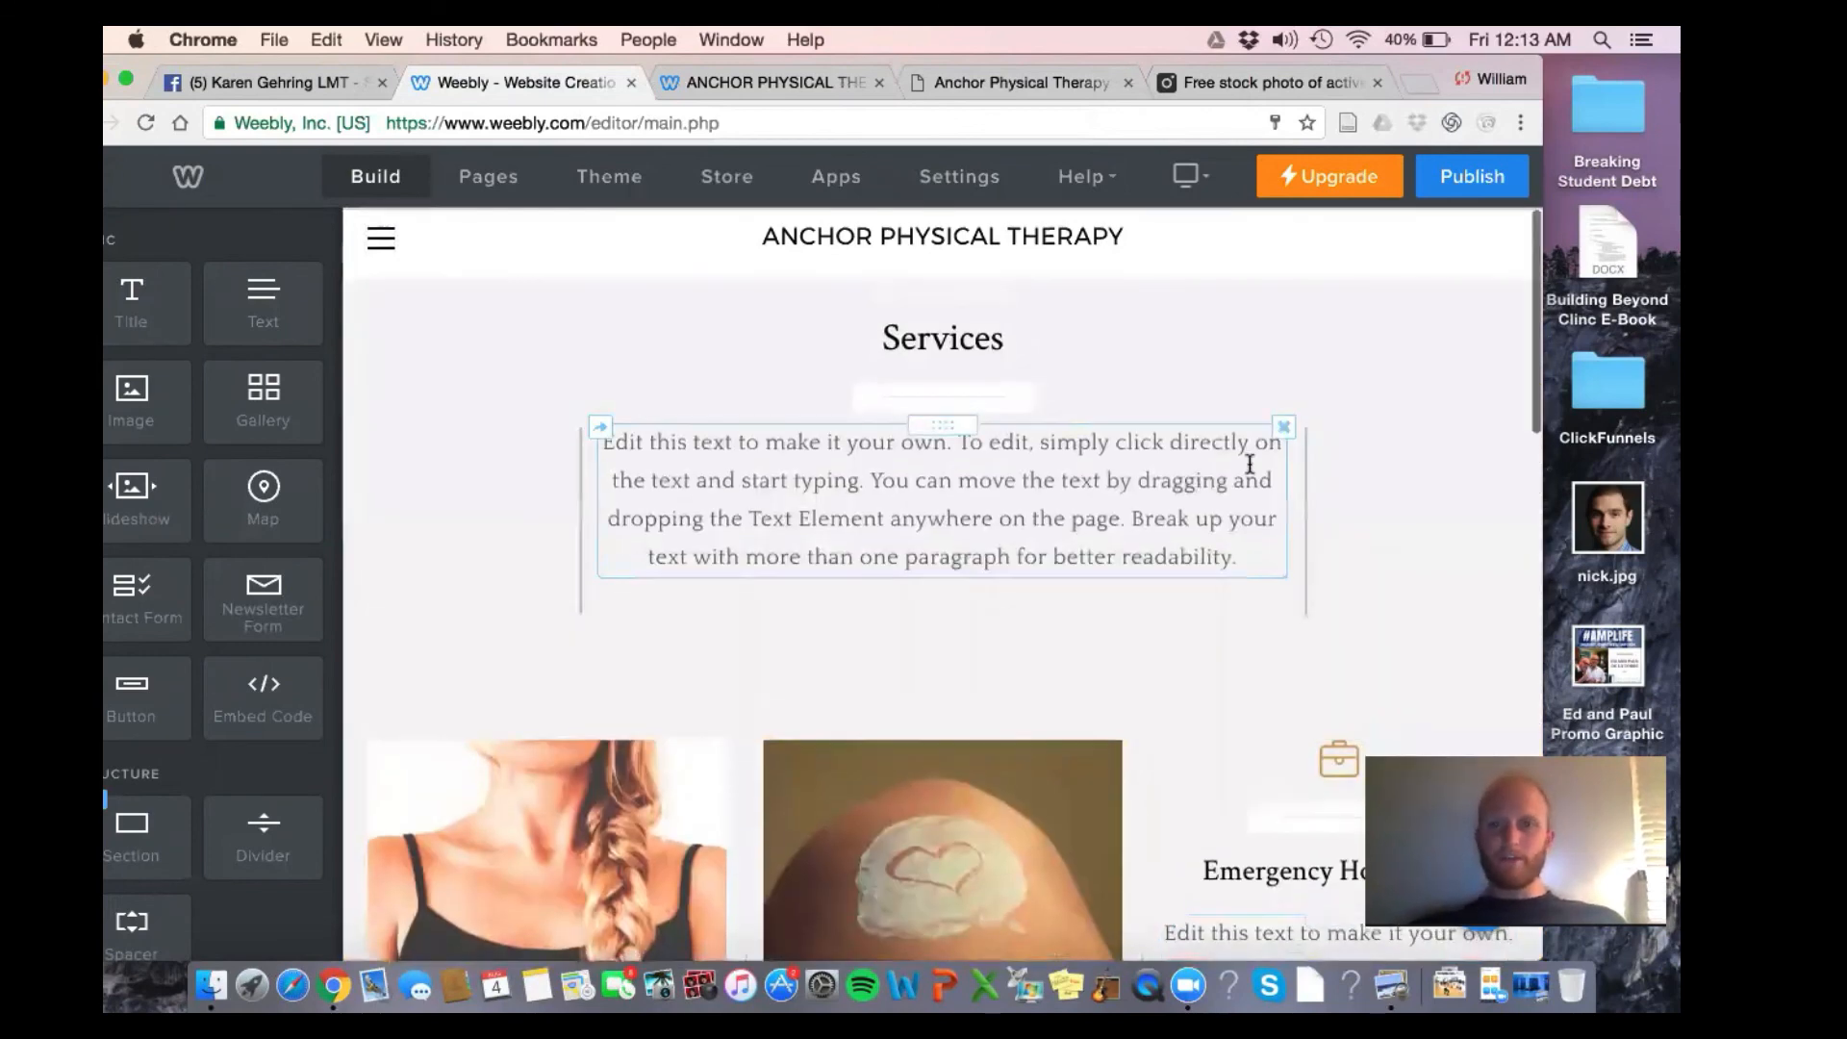
left_click(1283, 426)
left_click(1226, 350)
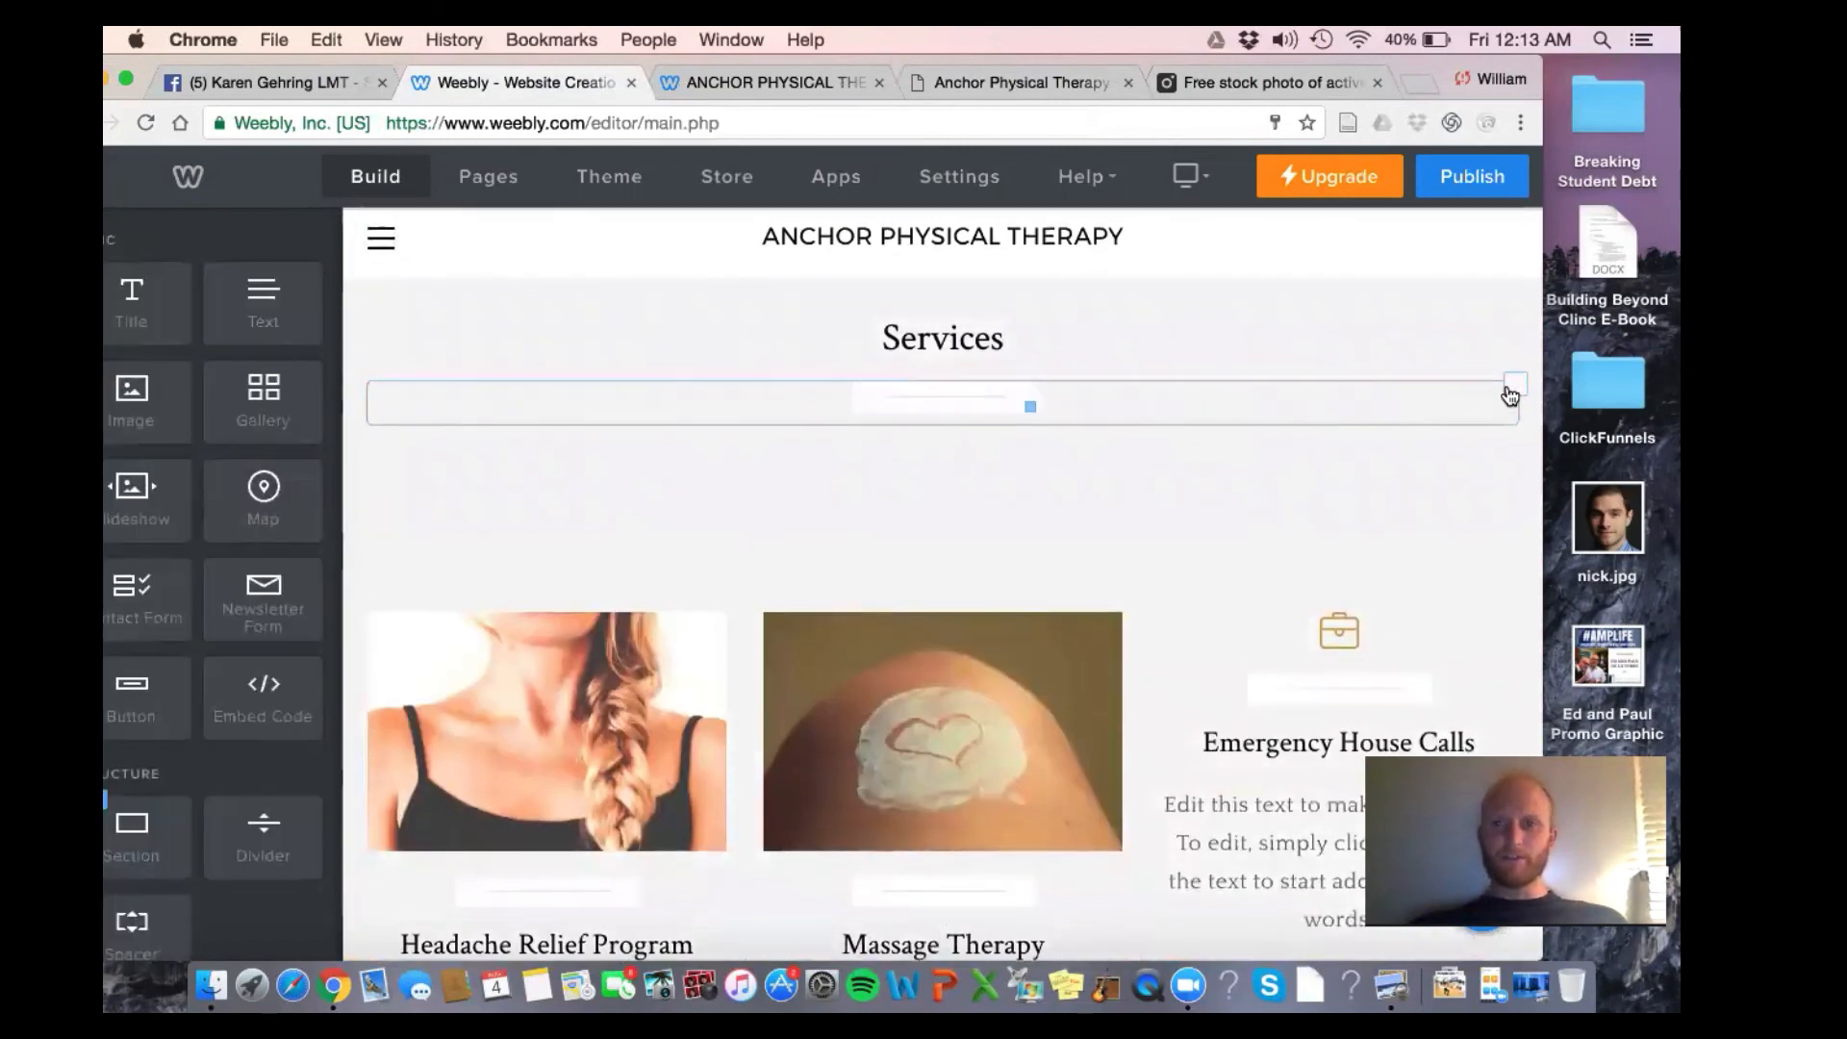
left_click(1511, 389)
left_click(1499, 336)
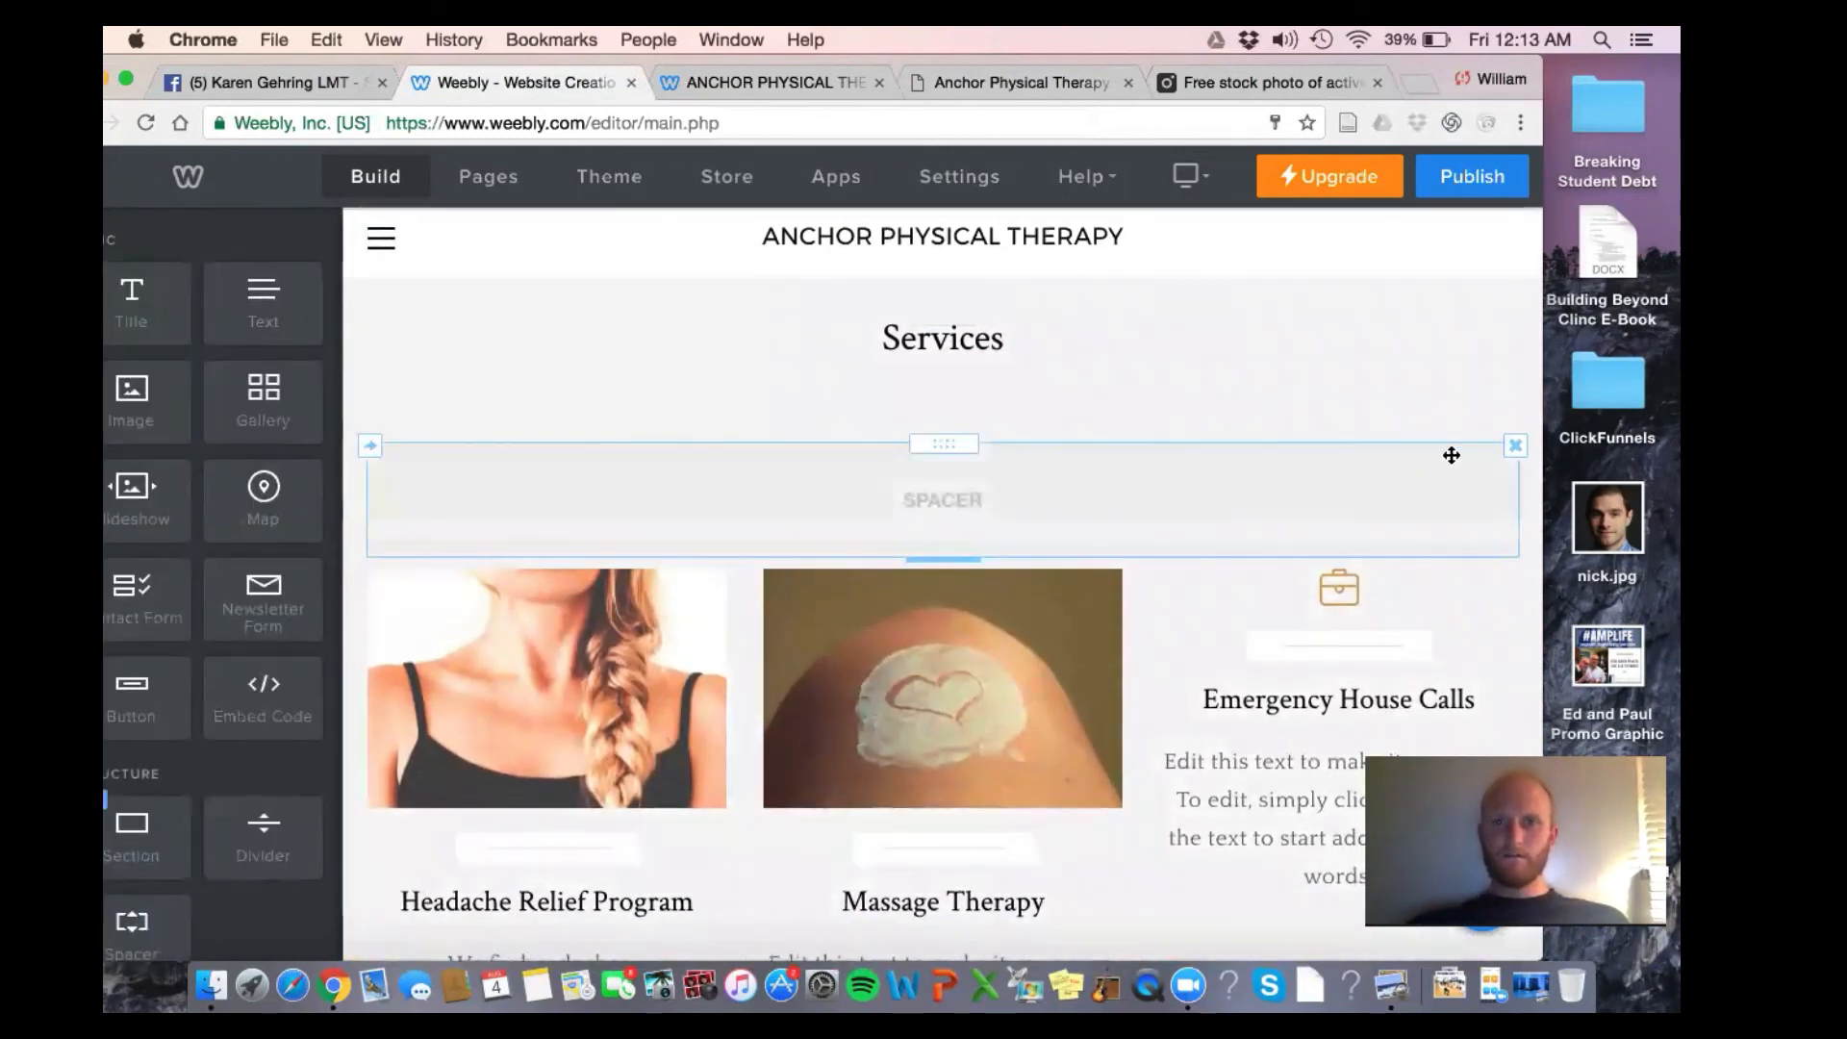
left_click(1515, 445)
left_click(1486, 408)
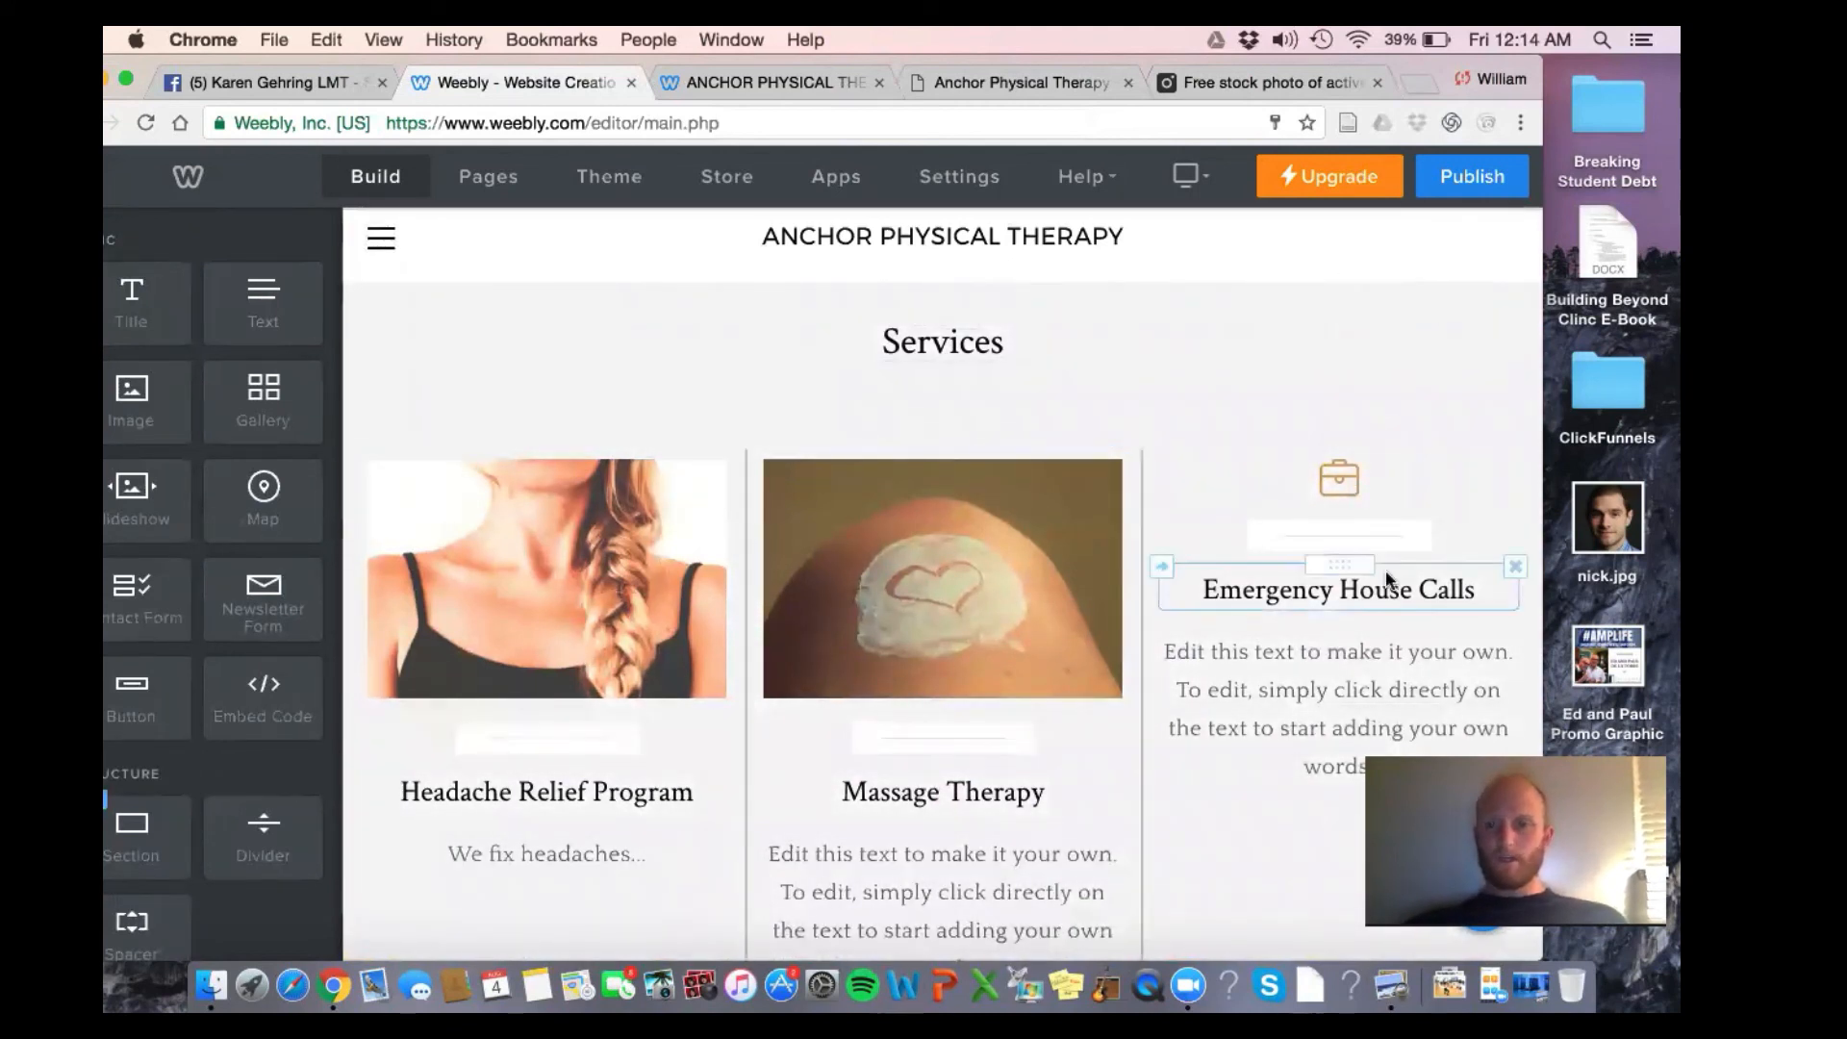
scroll(1390, 567, "down", 2)
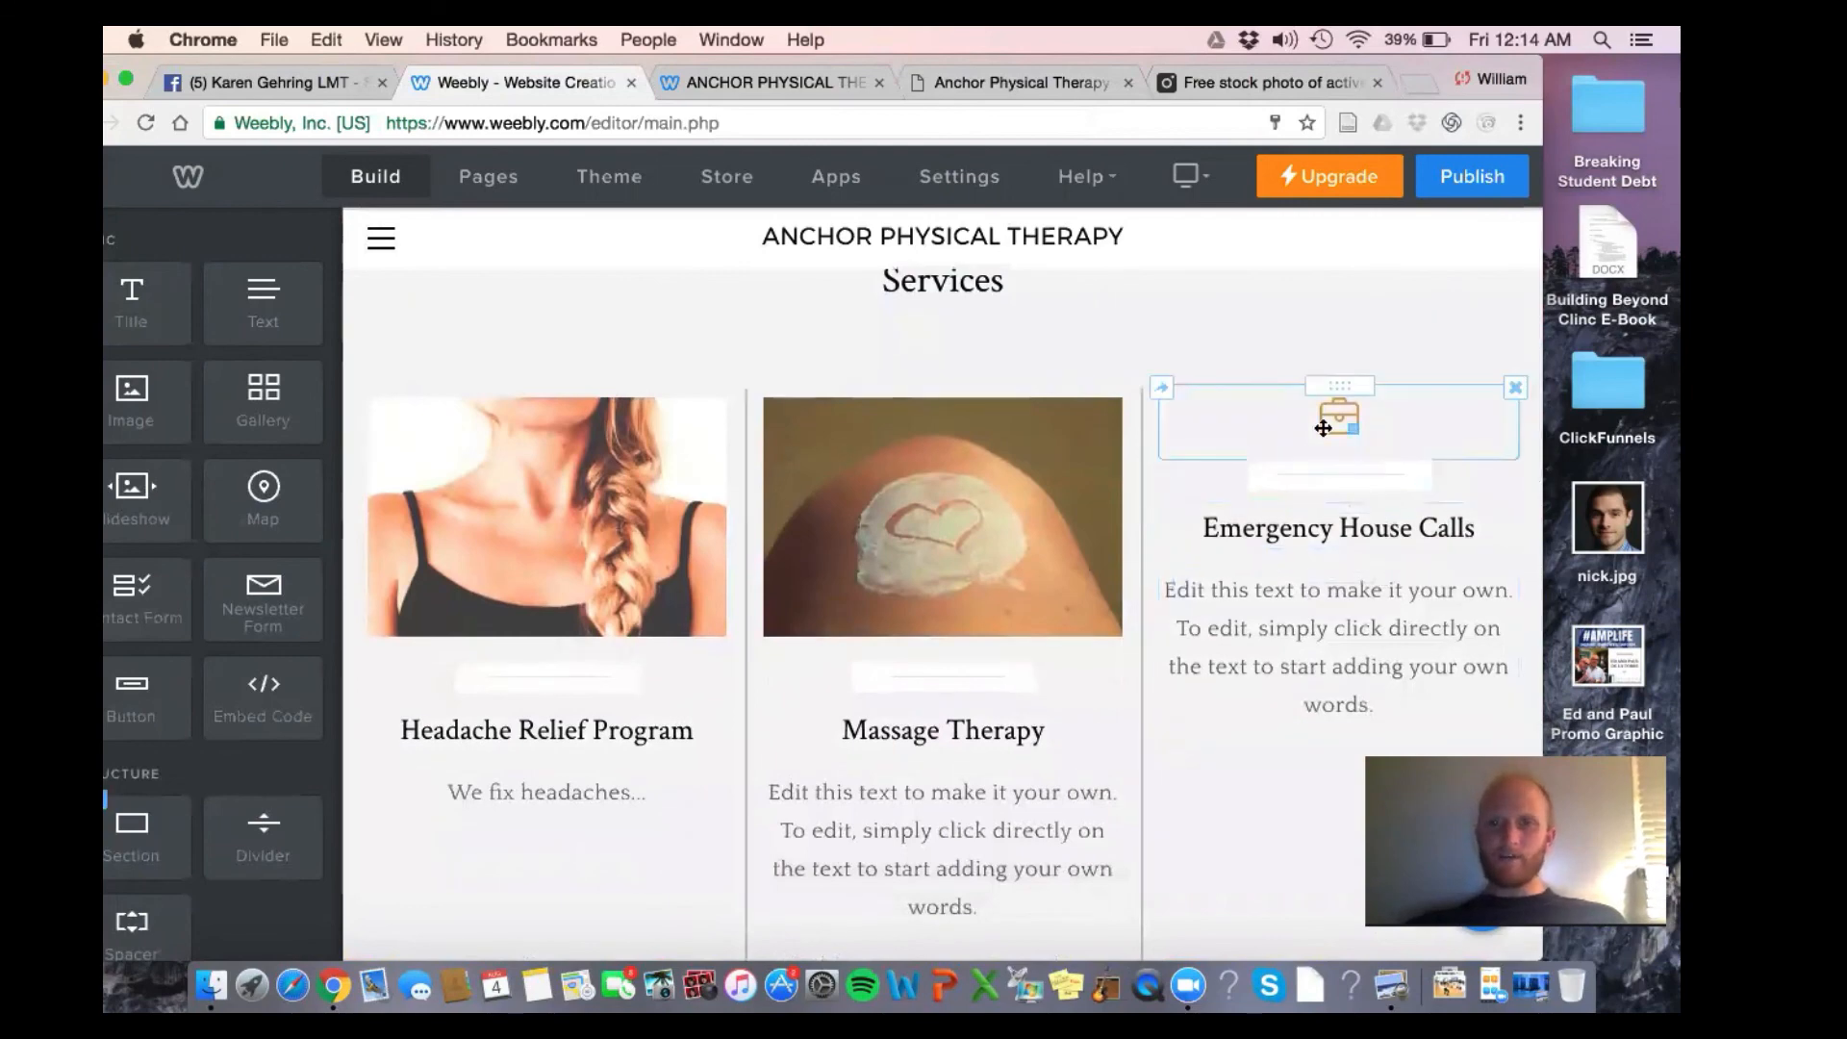
Replace the third service's briefcase icon with the uploaded sports massage photo
left_click(1323, 428)
left_click(1261, 646)
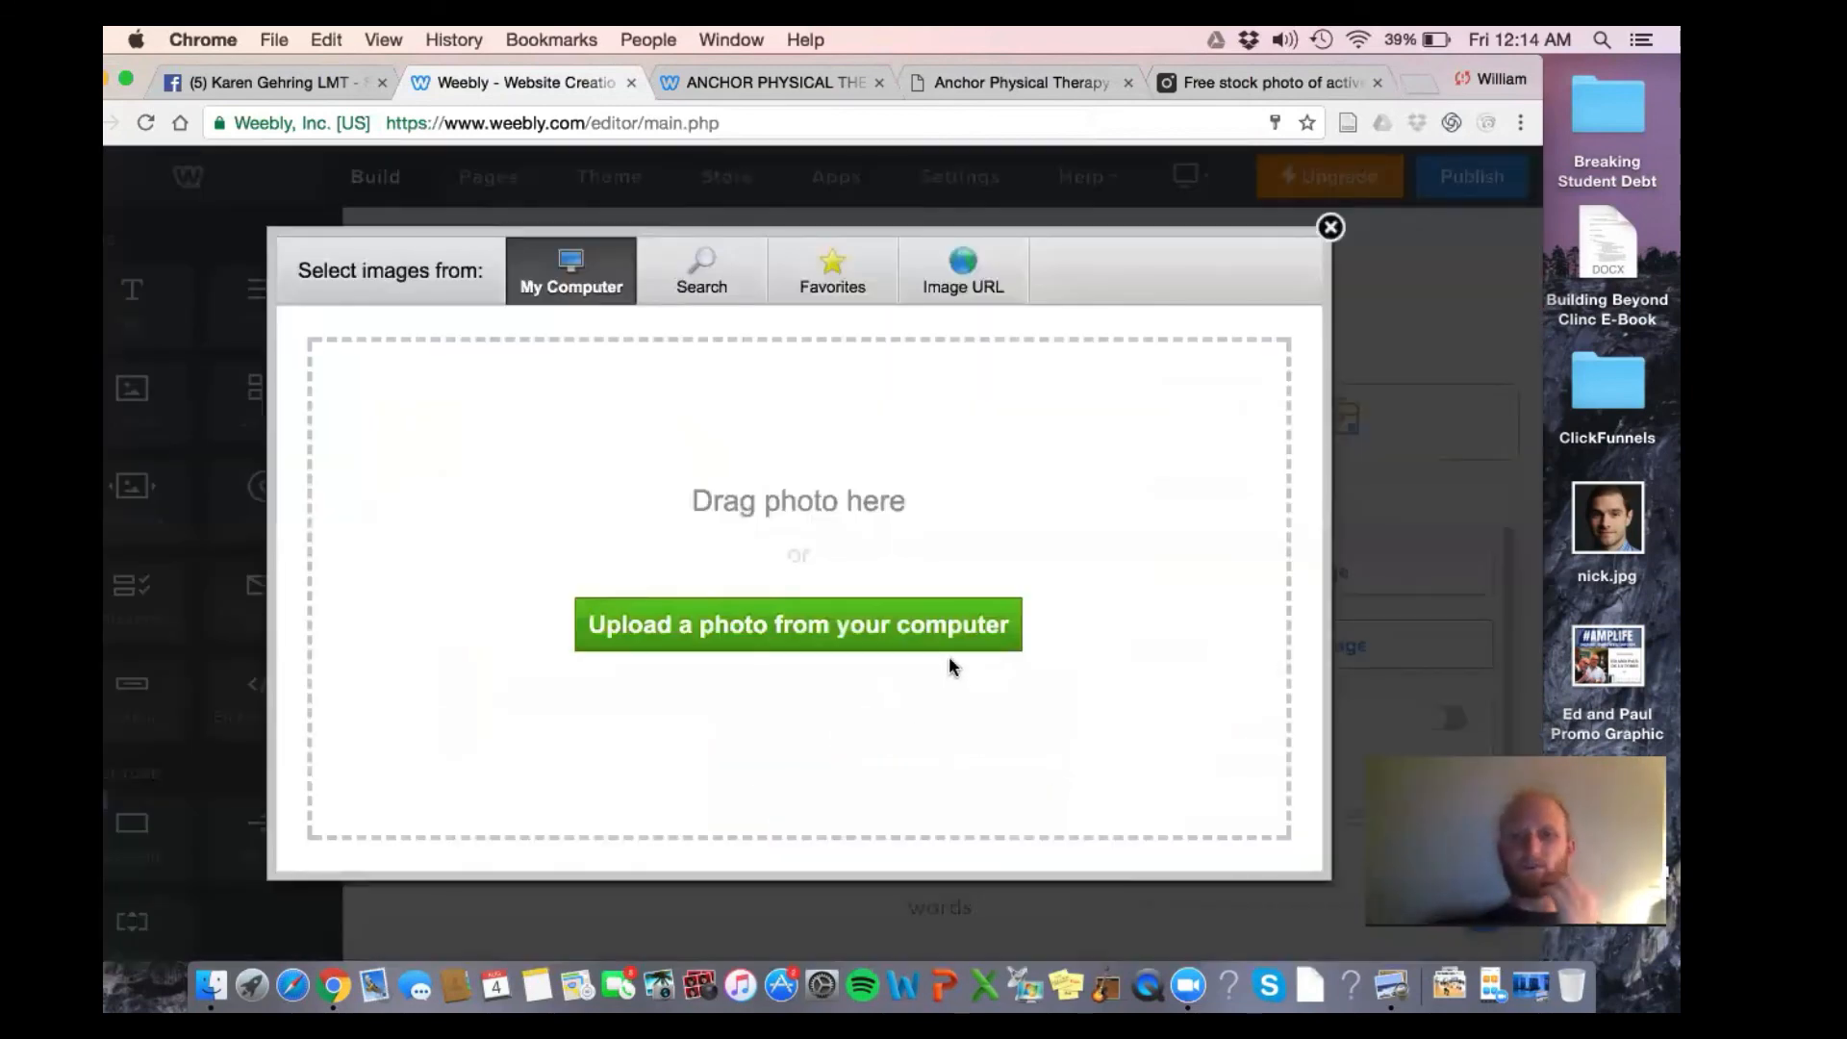
left_click(912, 614)
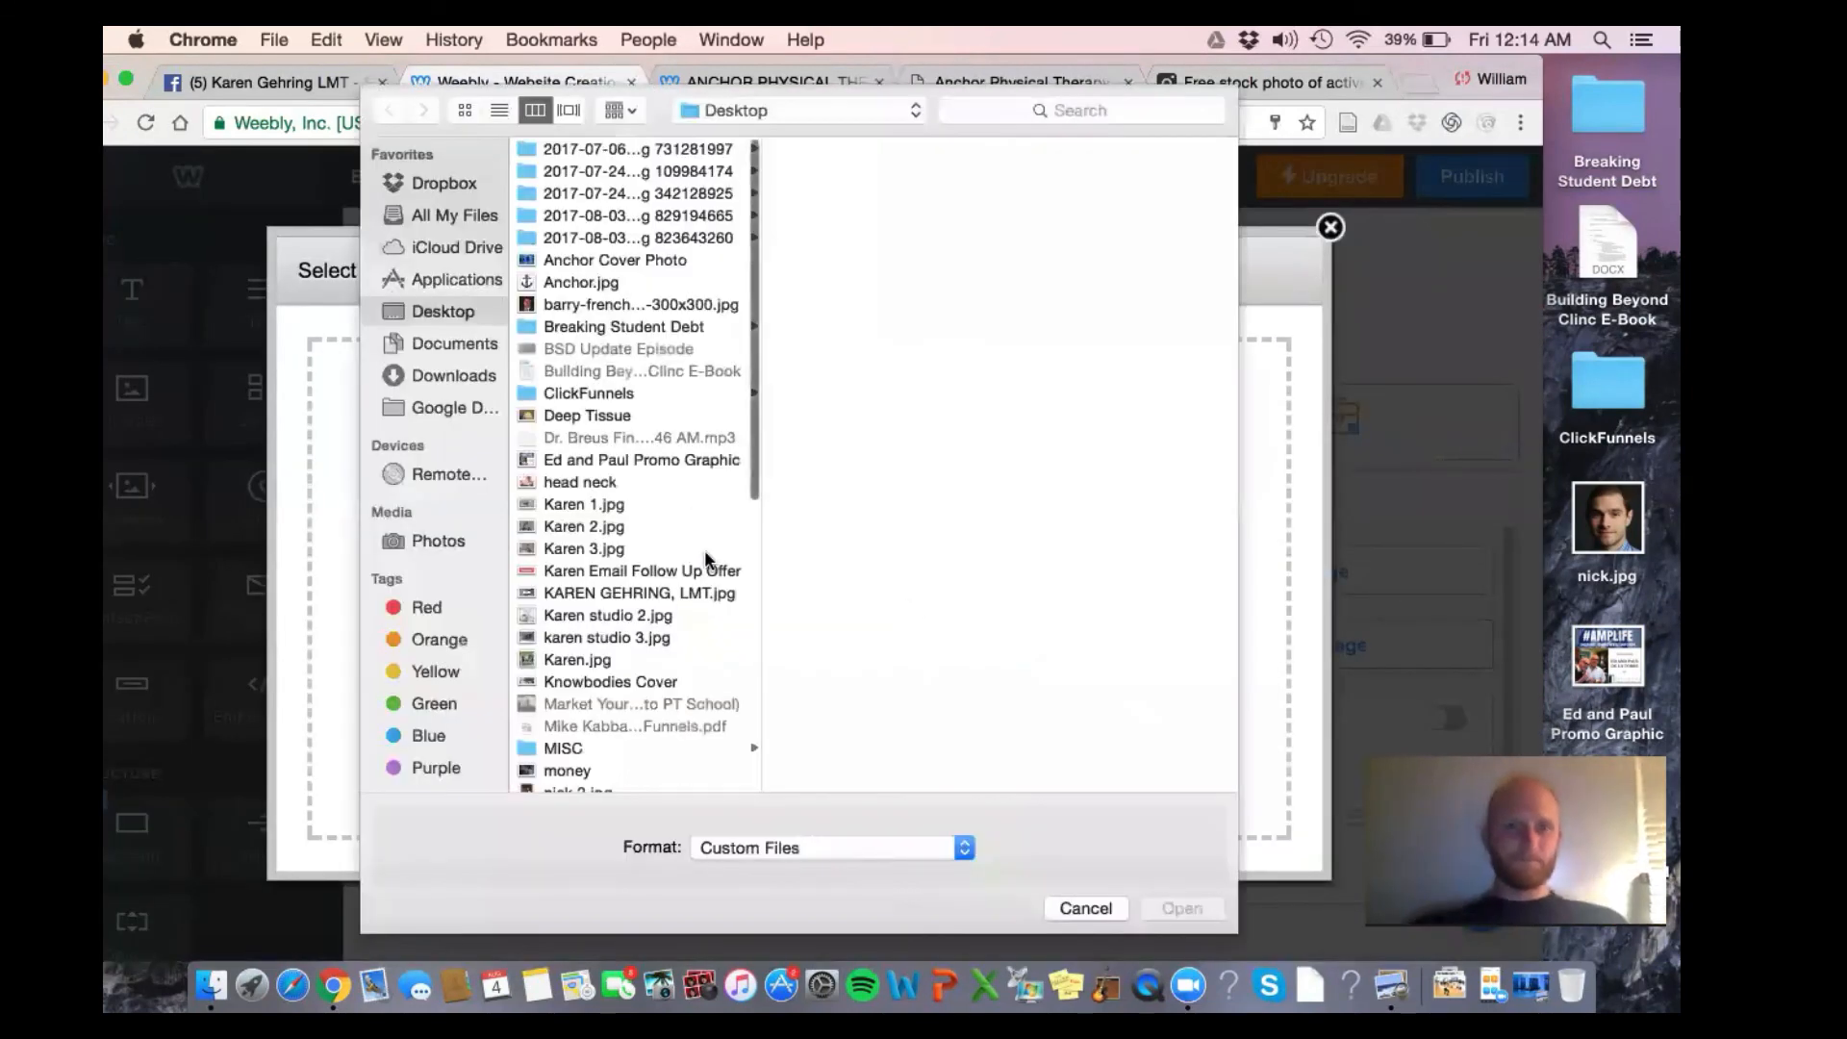
scroll(705, 553, "down", 3)
scroll(705, 556, "down", 10)
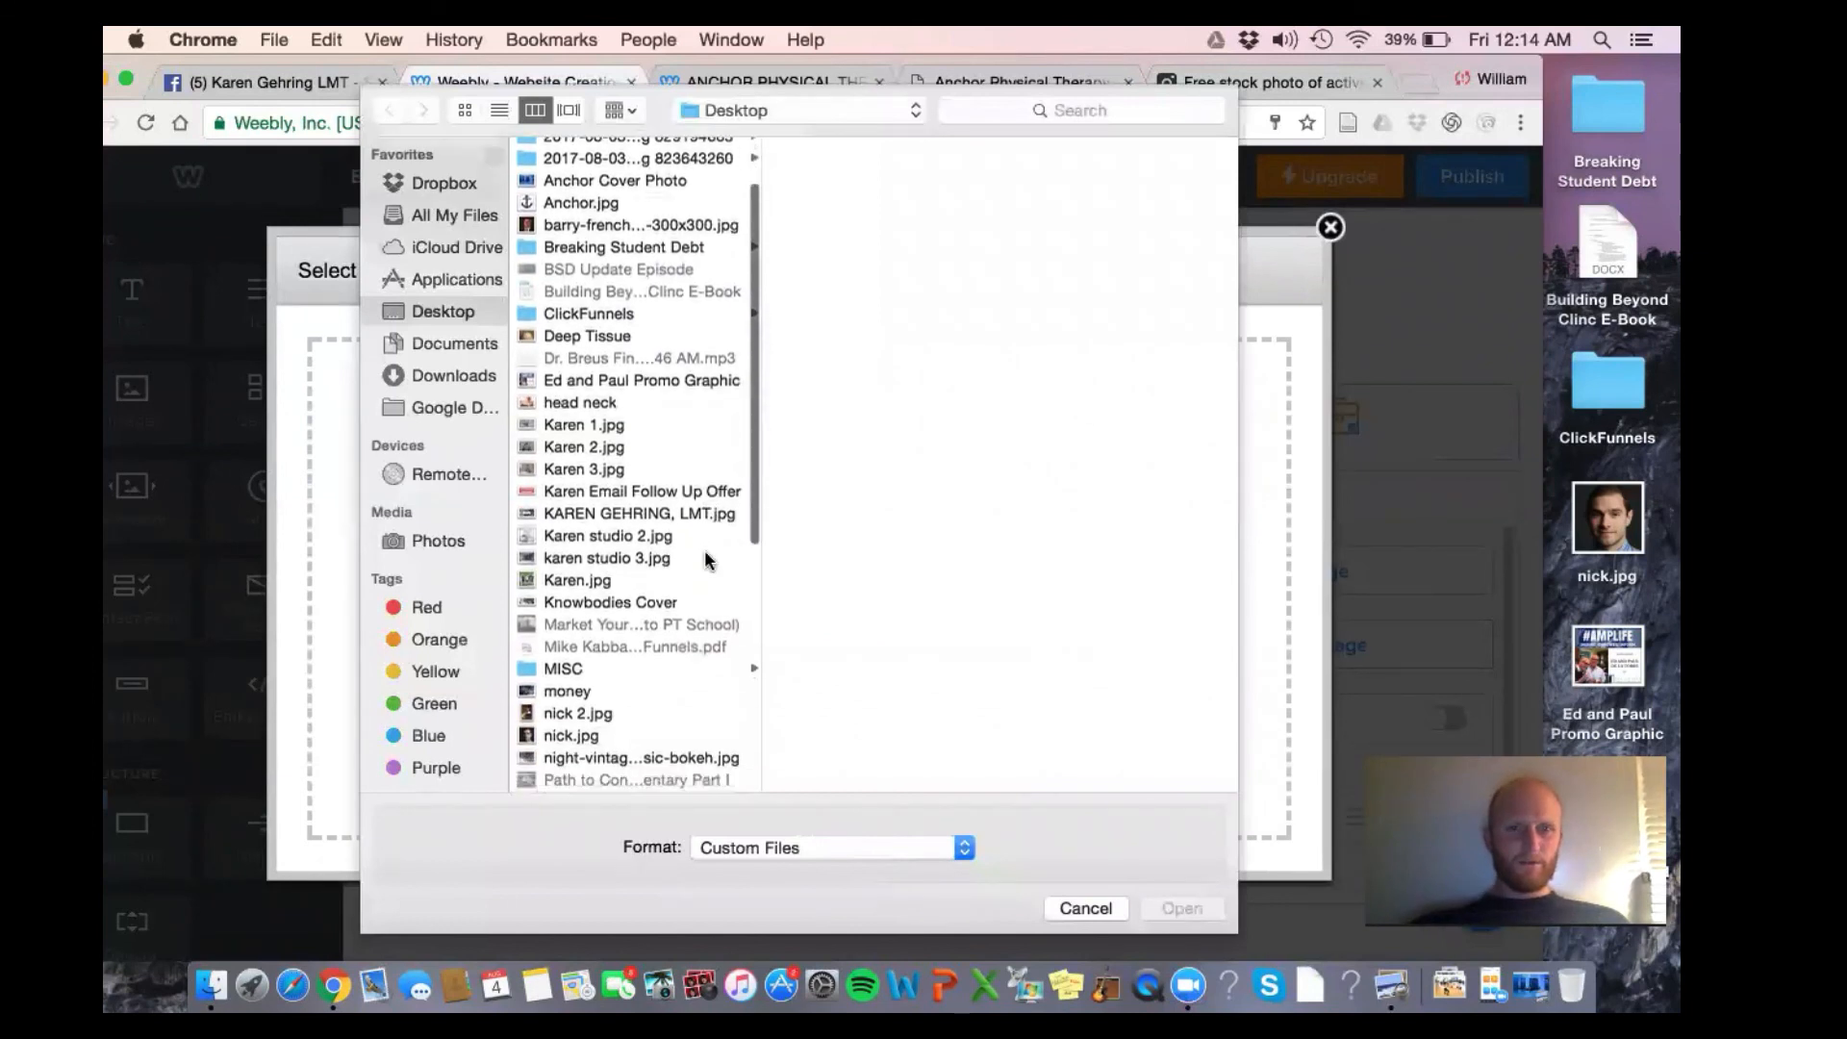
scroll(705, 558, "down", 5)
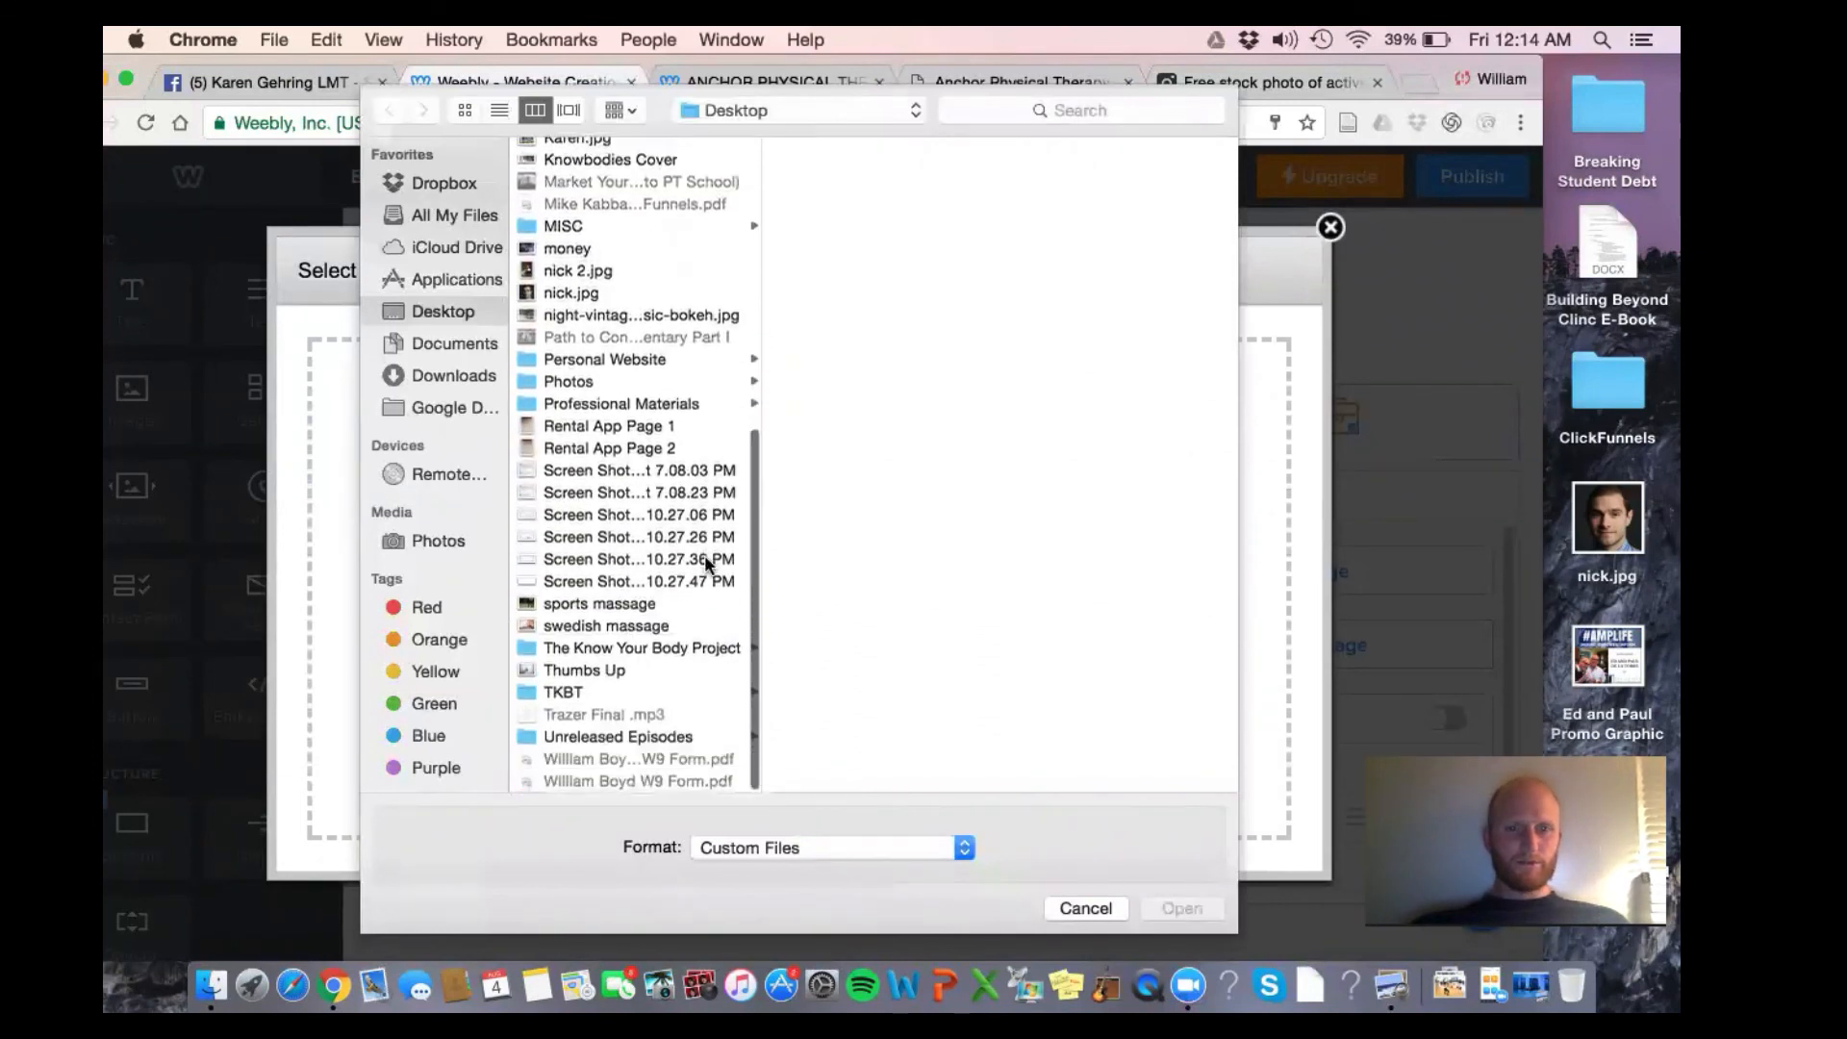
left_click(660, 627)
left_click(639, 604)
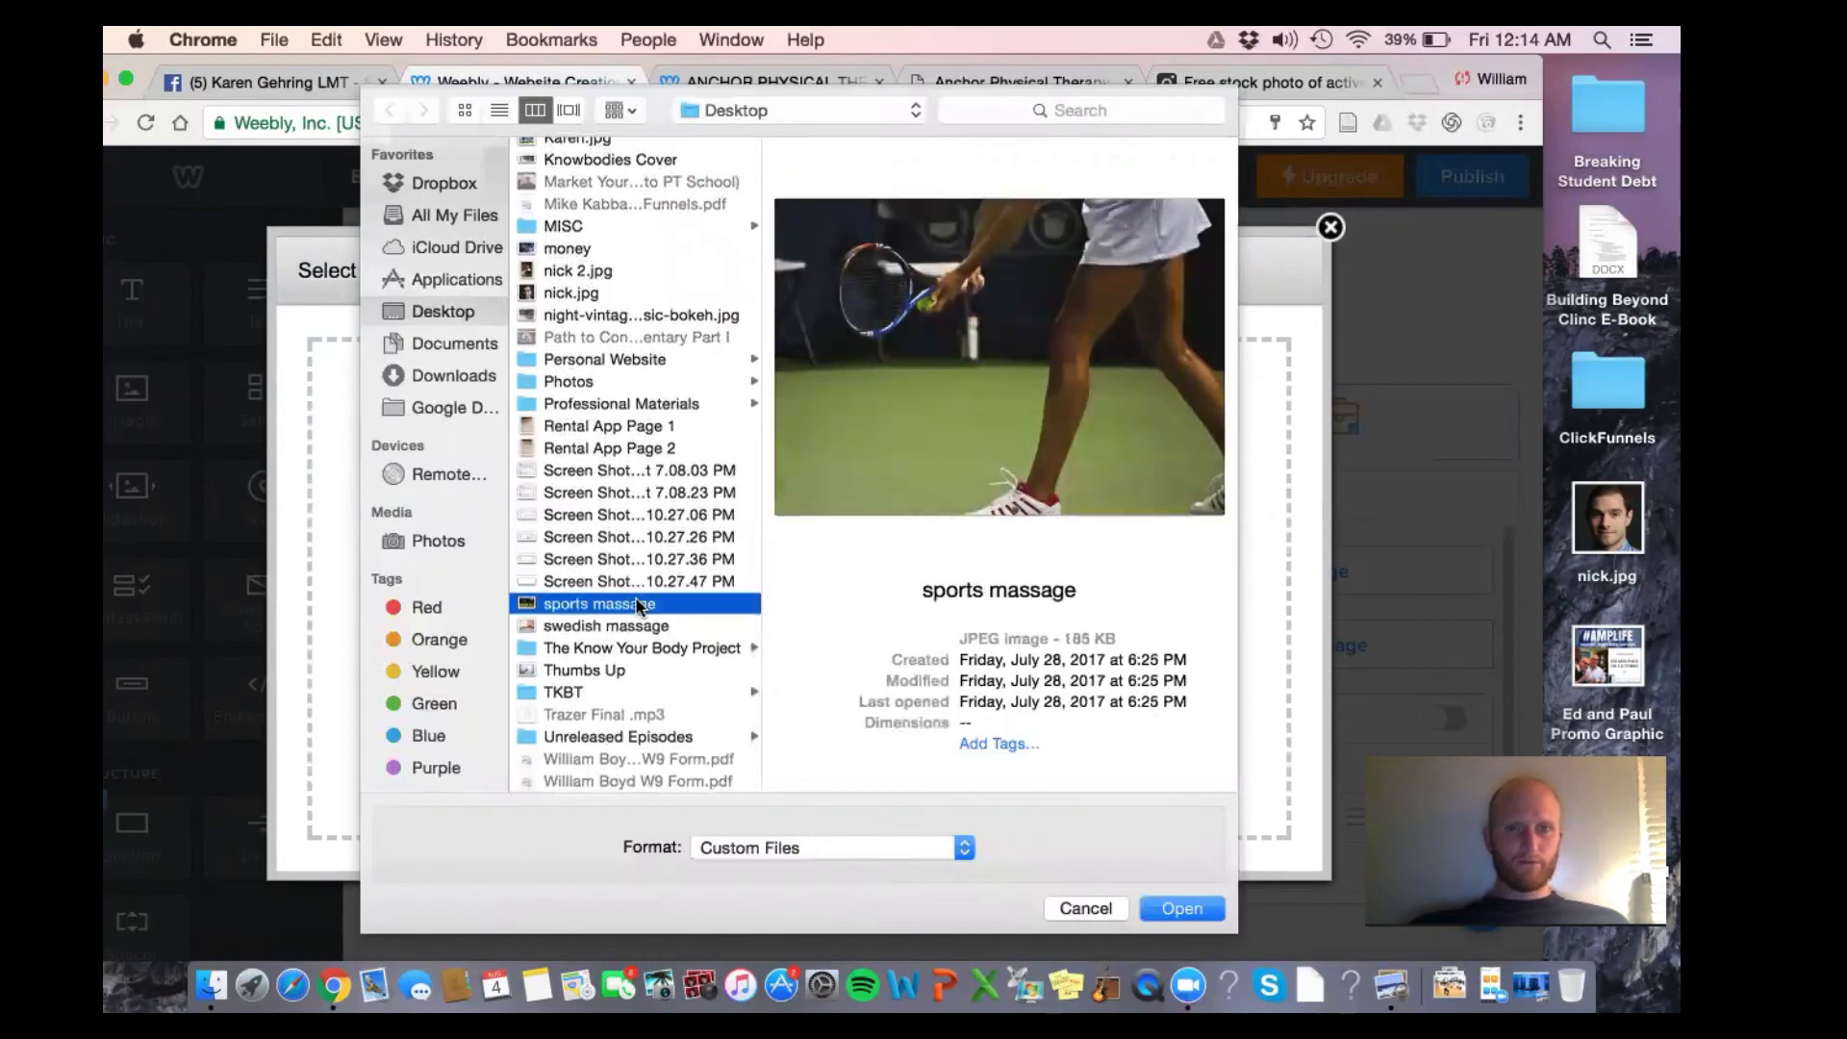
double_click(639, 606)
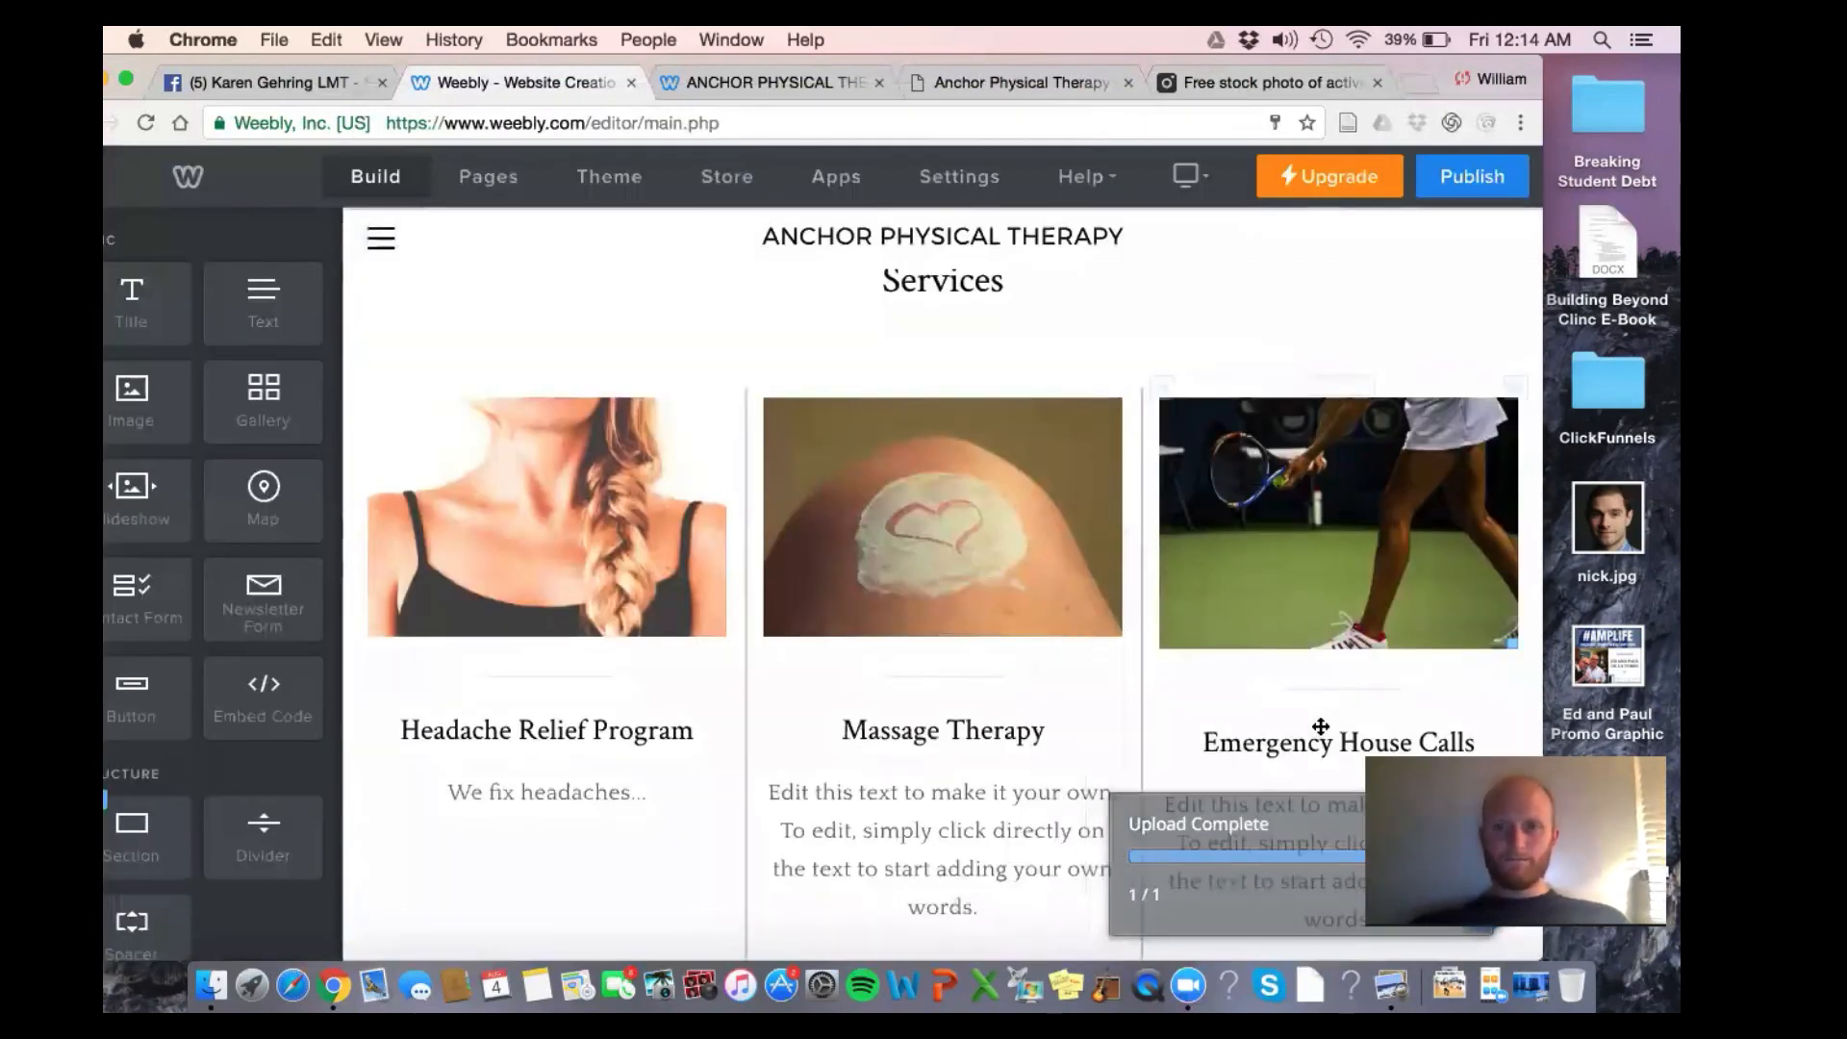
Retitle the third service from Emergency House Calls to Sports Performance
left_click(1320, 749)
triple_click(1320, 746)
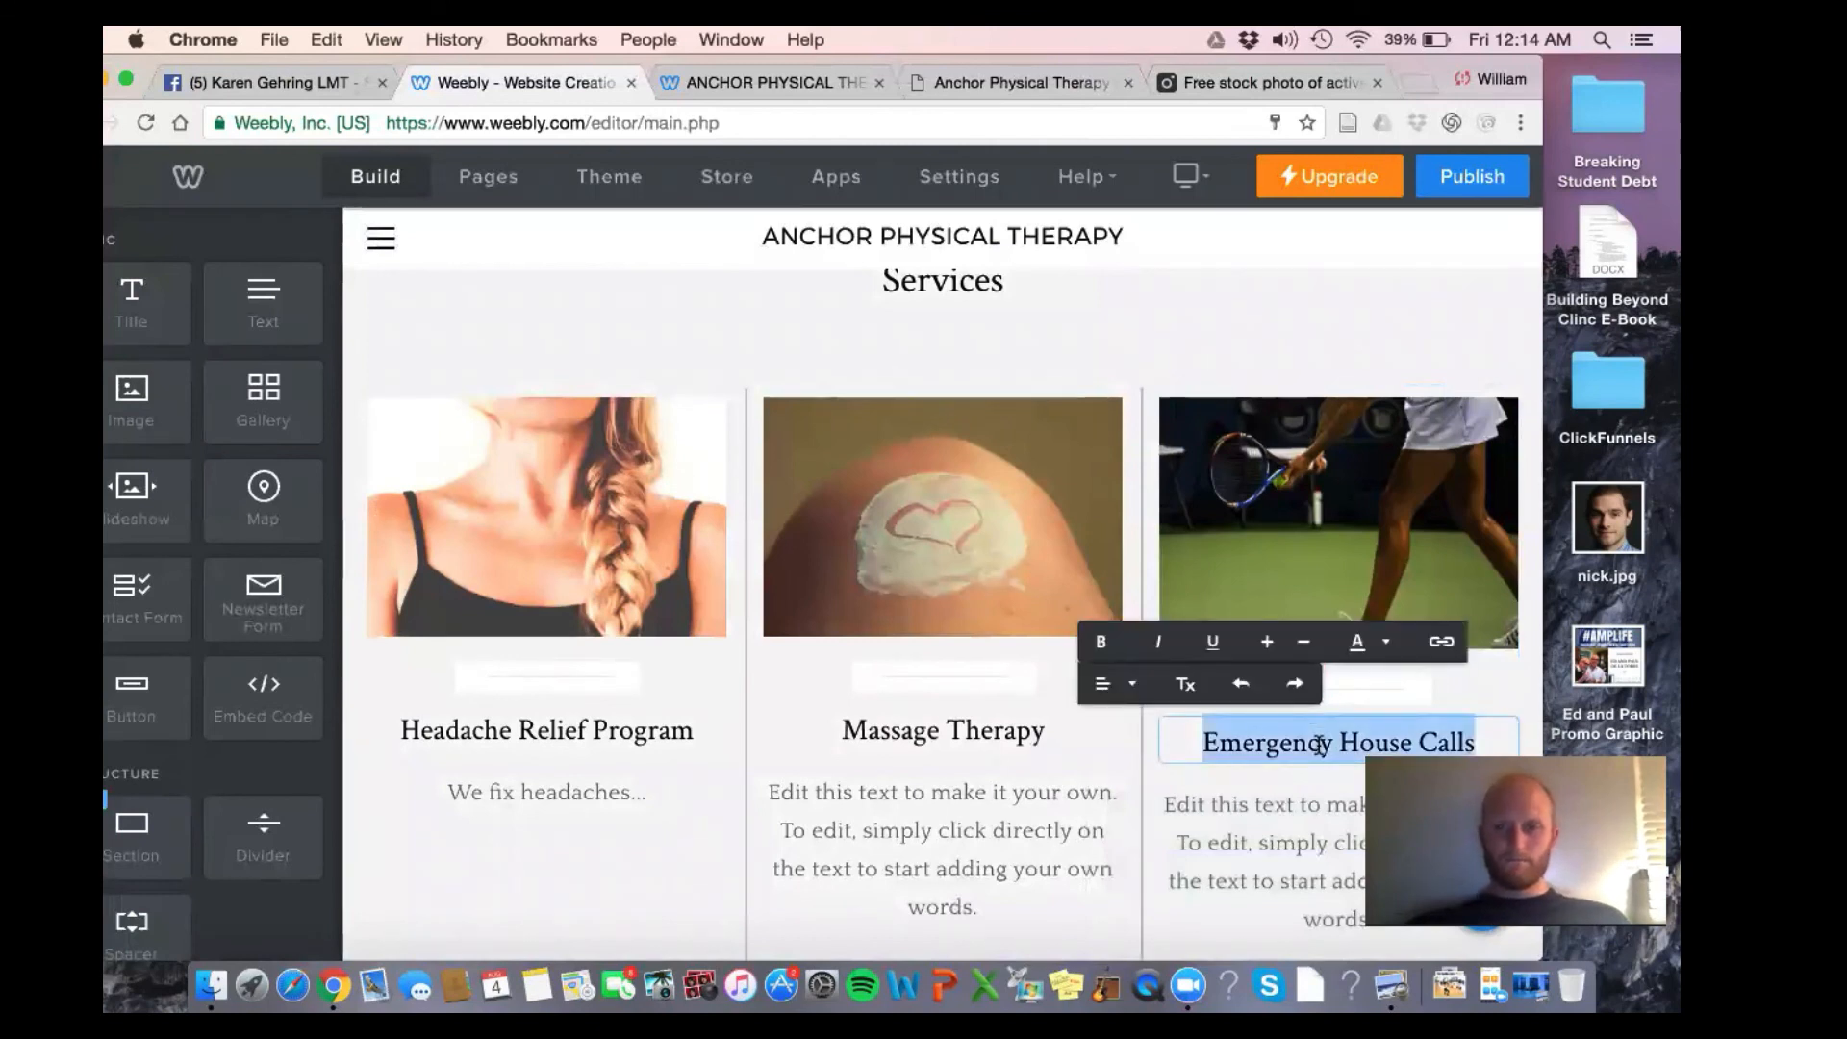
type("Sports")
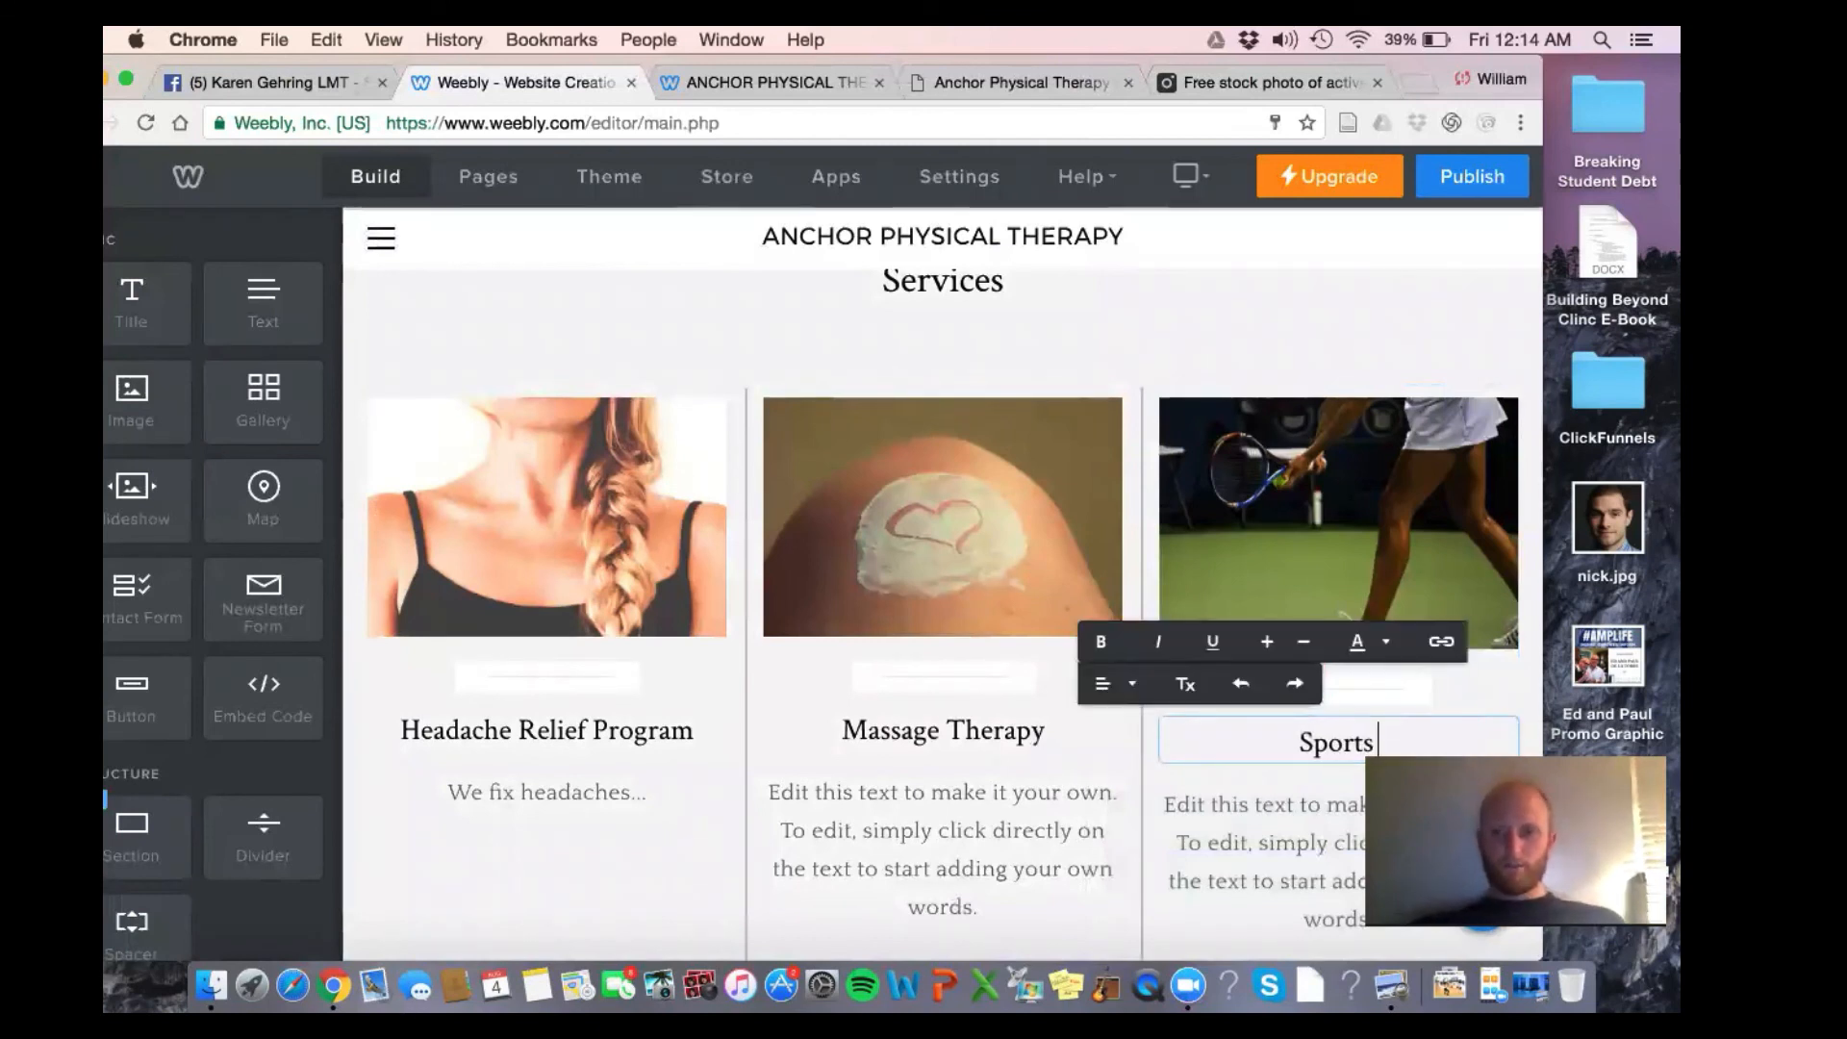
type(" Performance")
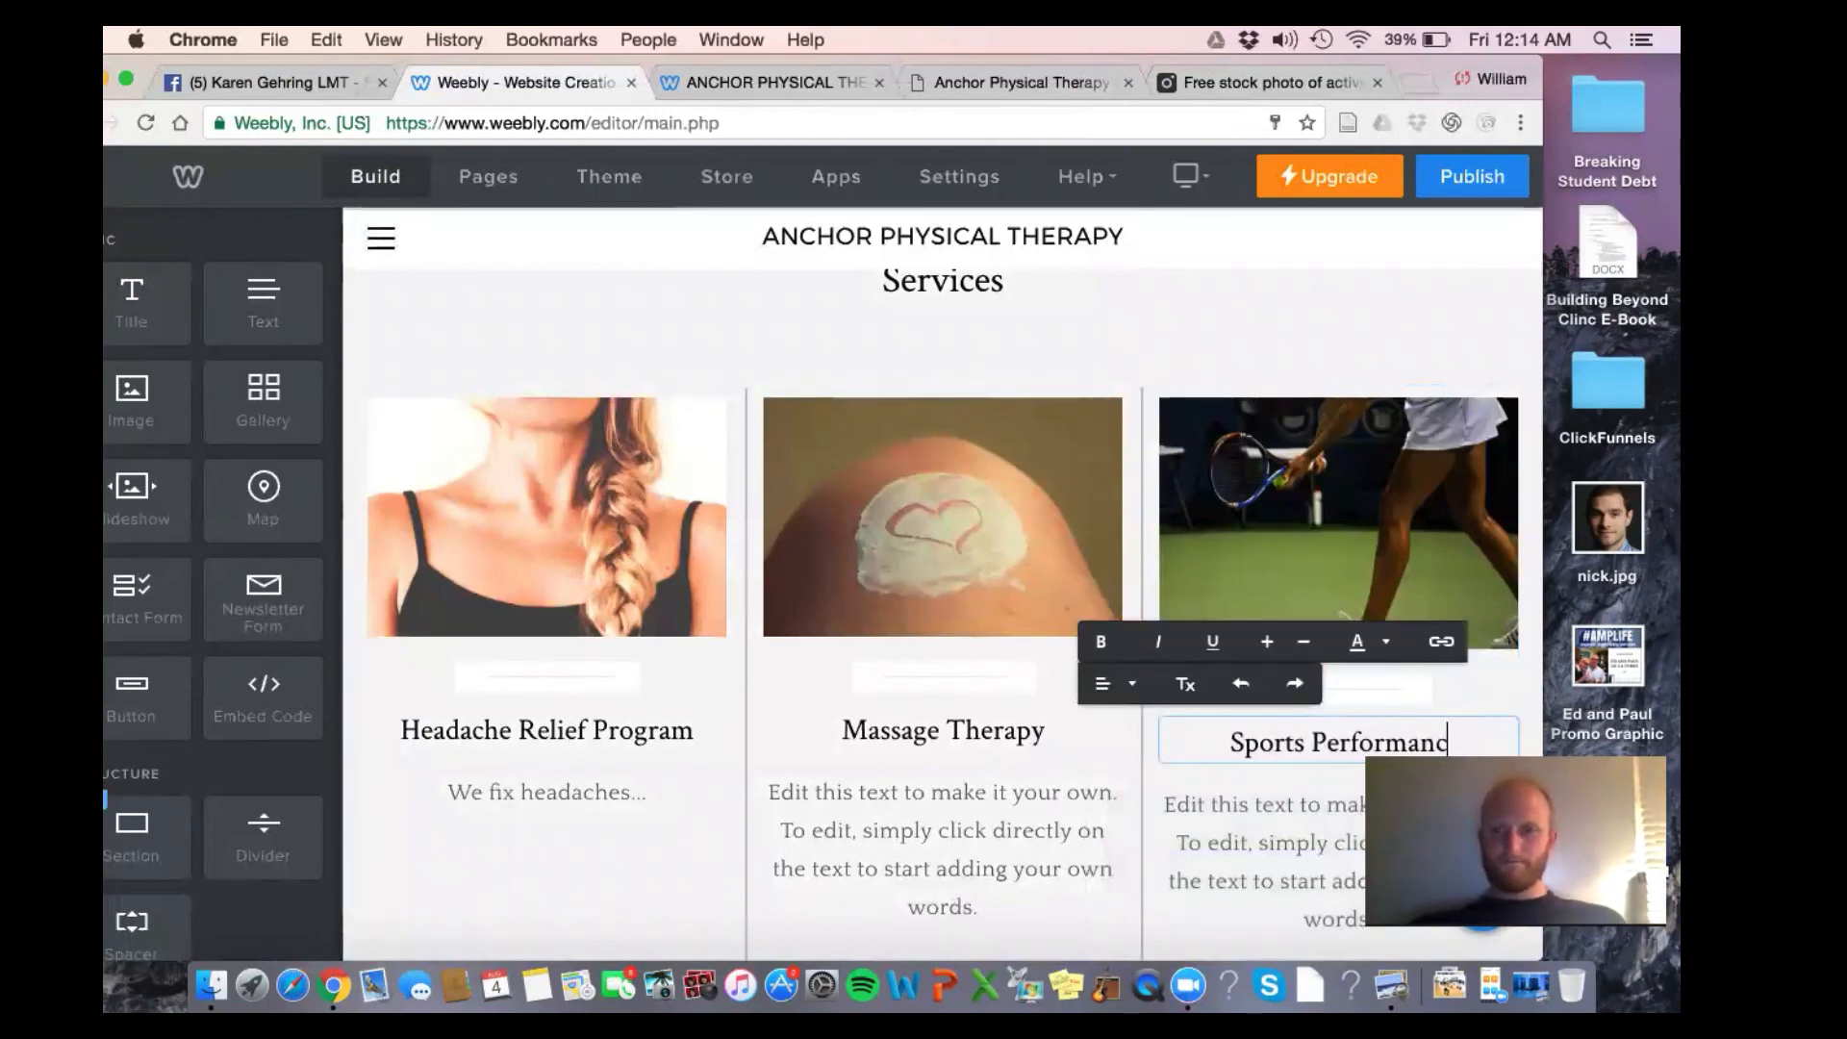
left_click(1362, 179)
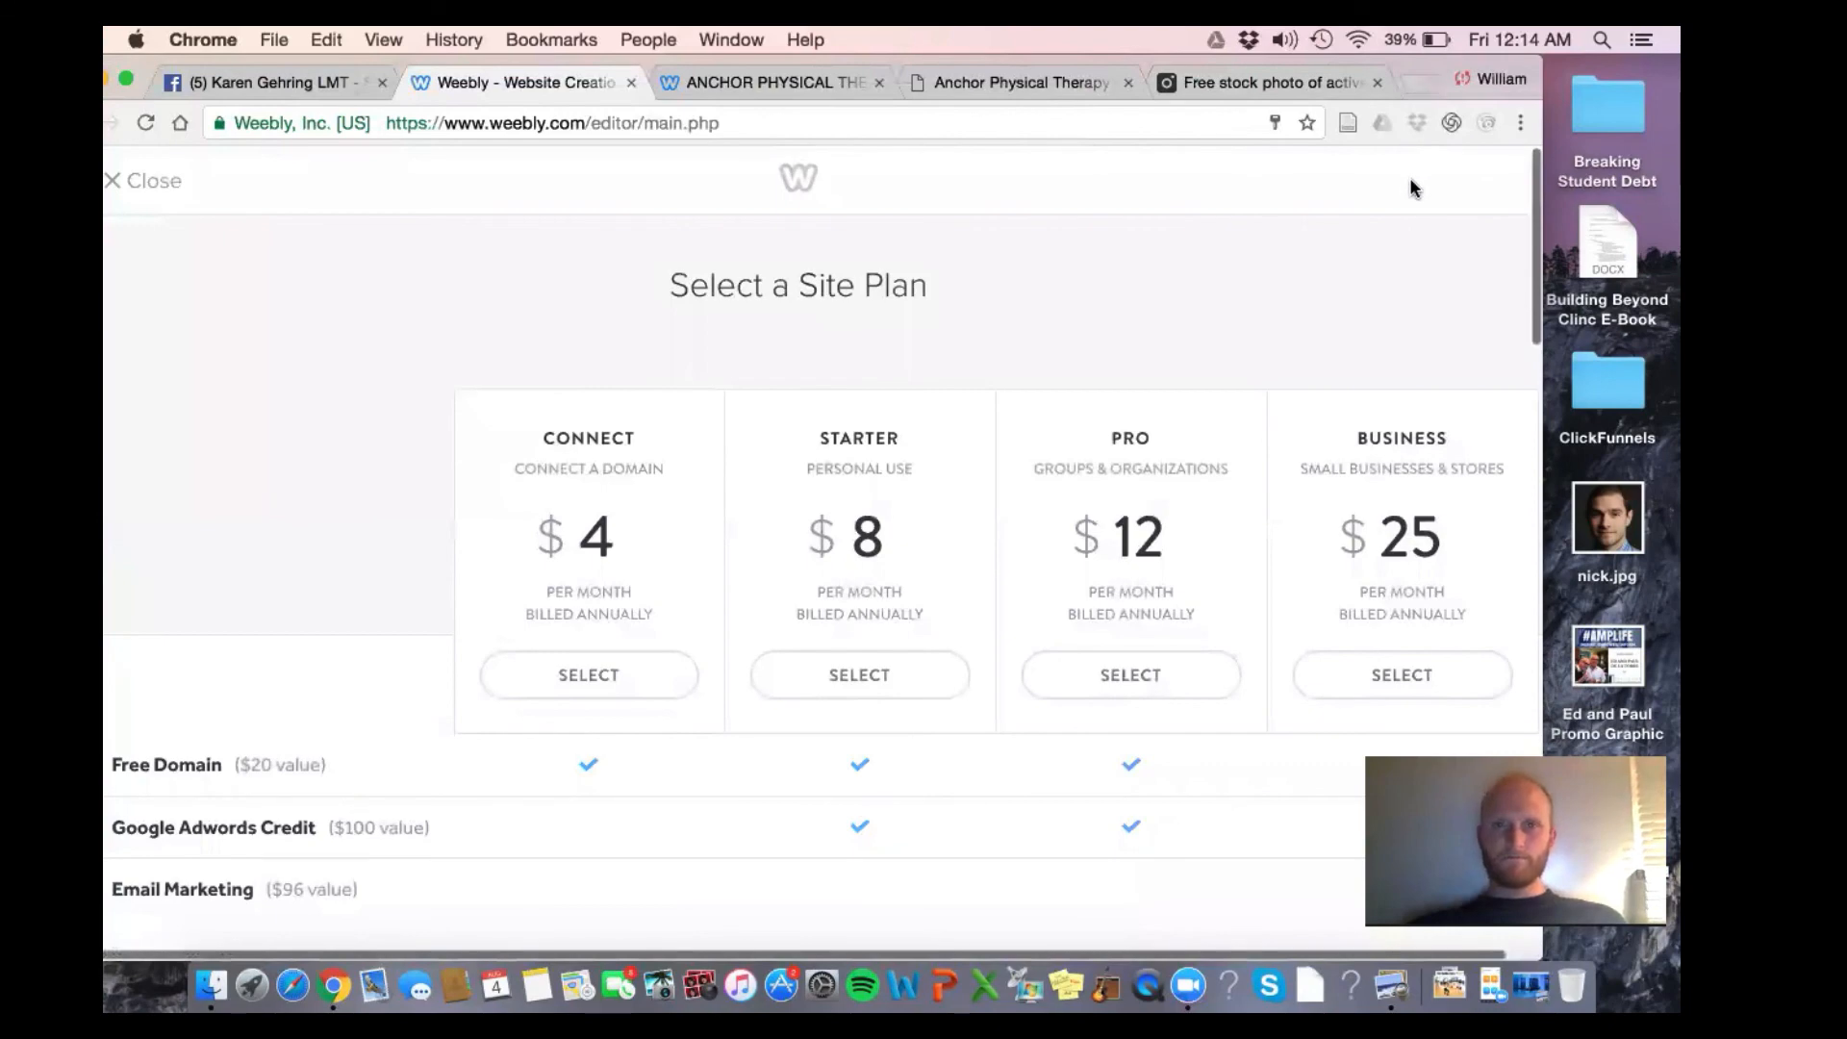
left_click_drag(1406, 60, 1414, 213)
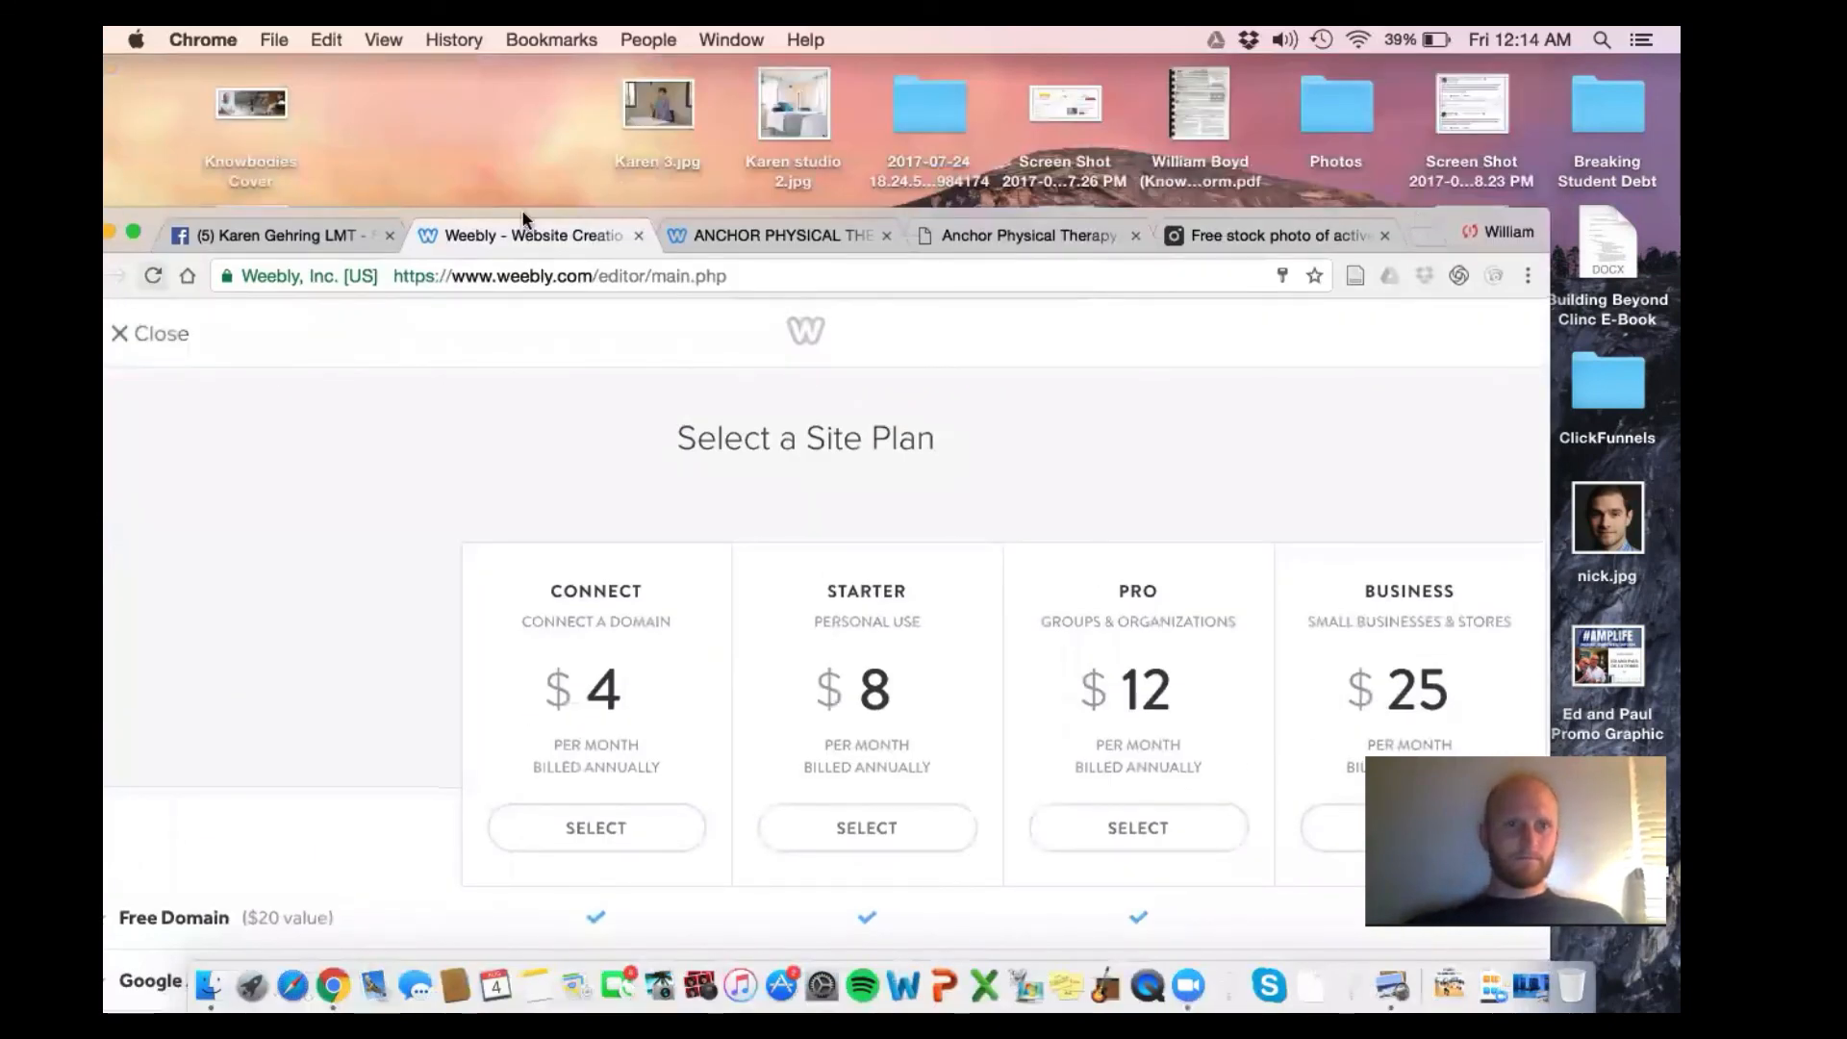
left_click_drag(771, 212, 801, 195)
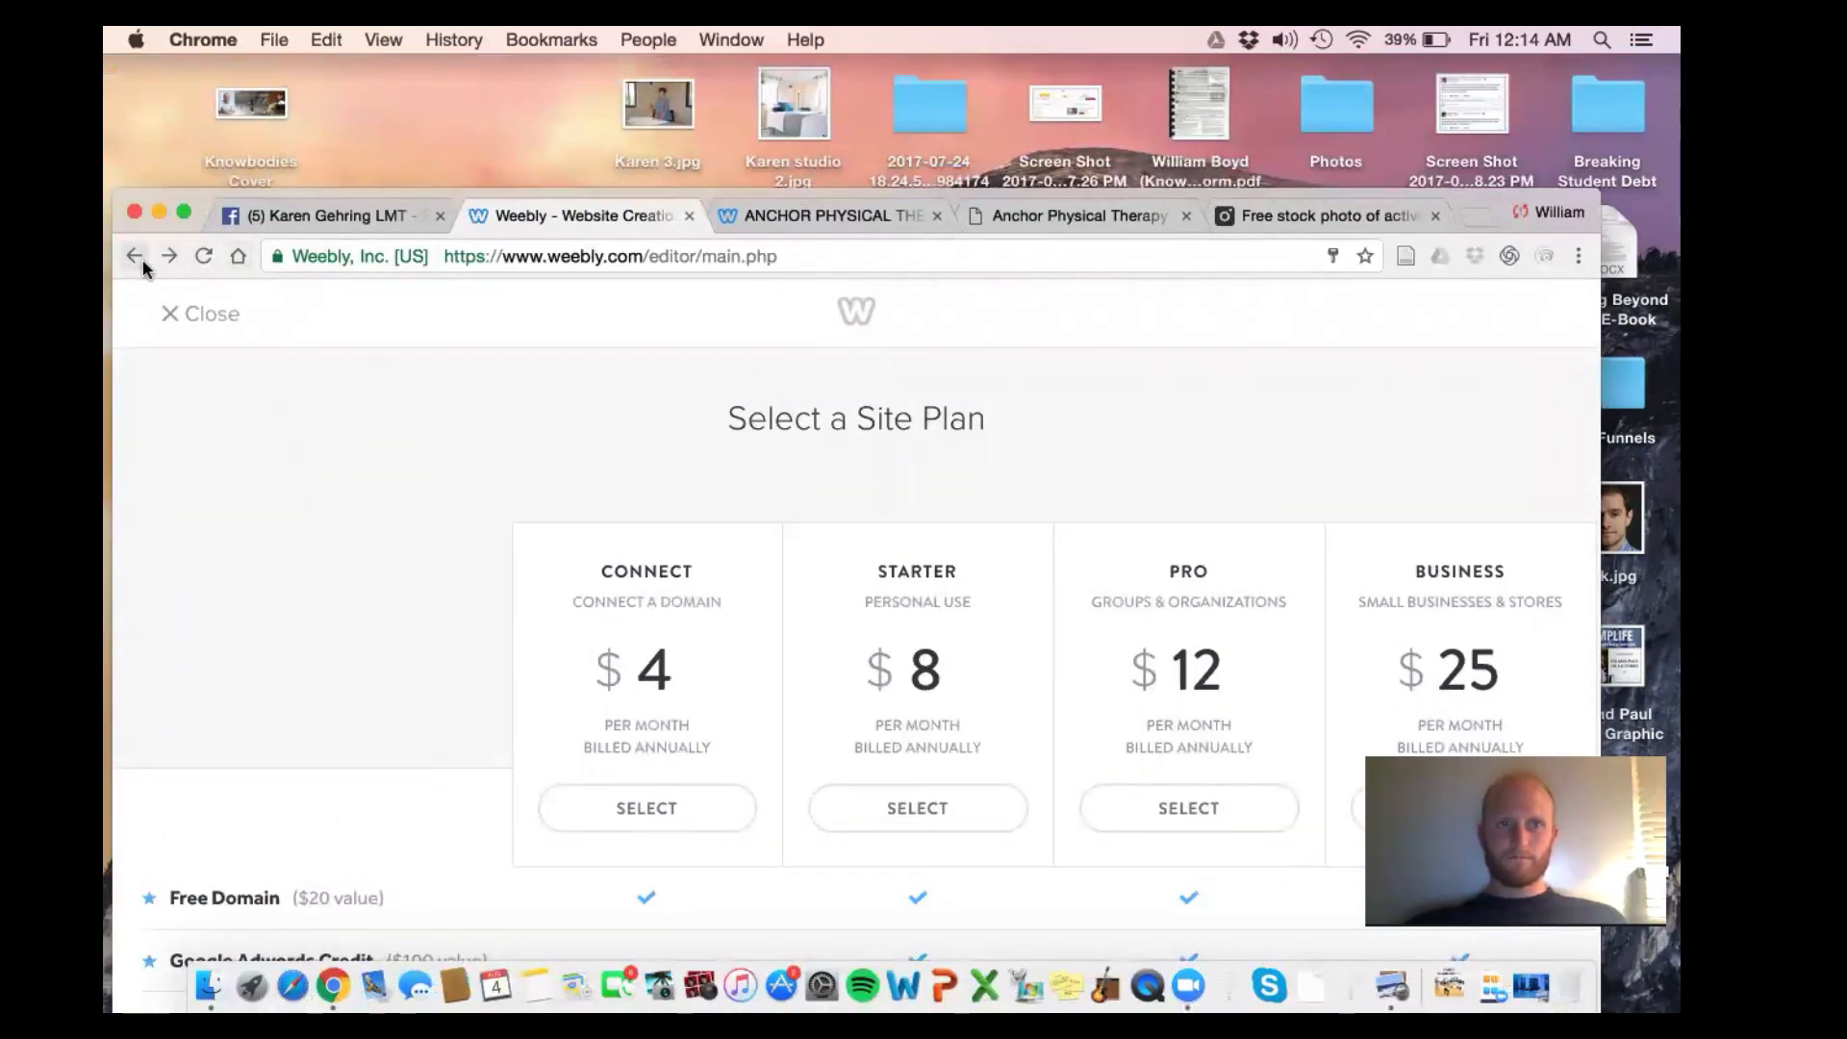
left_click(173, 313)
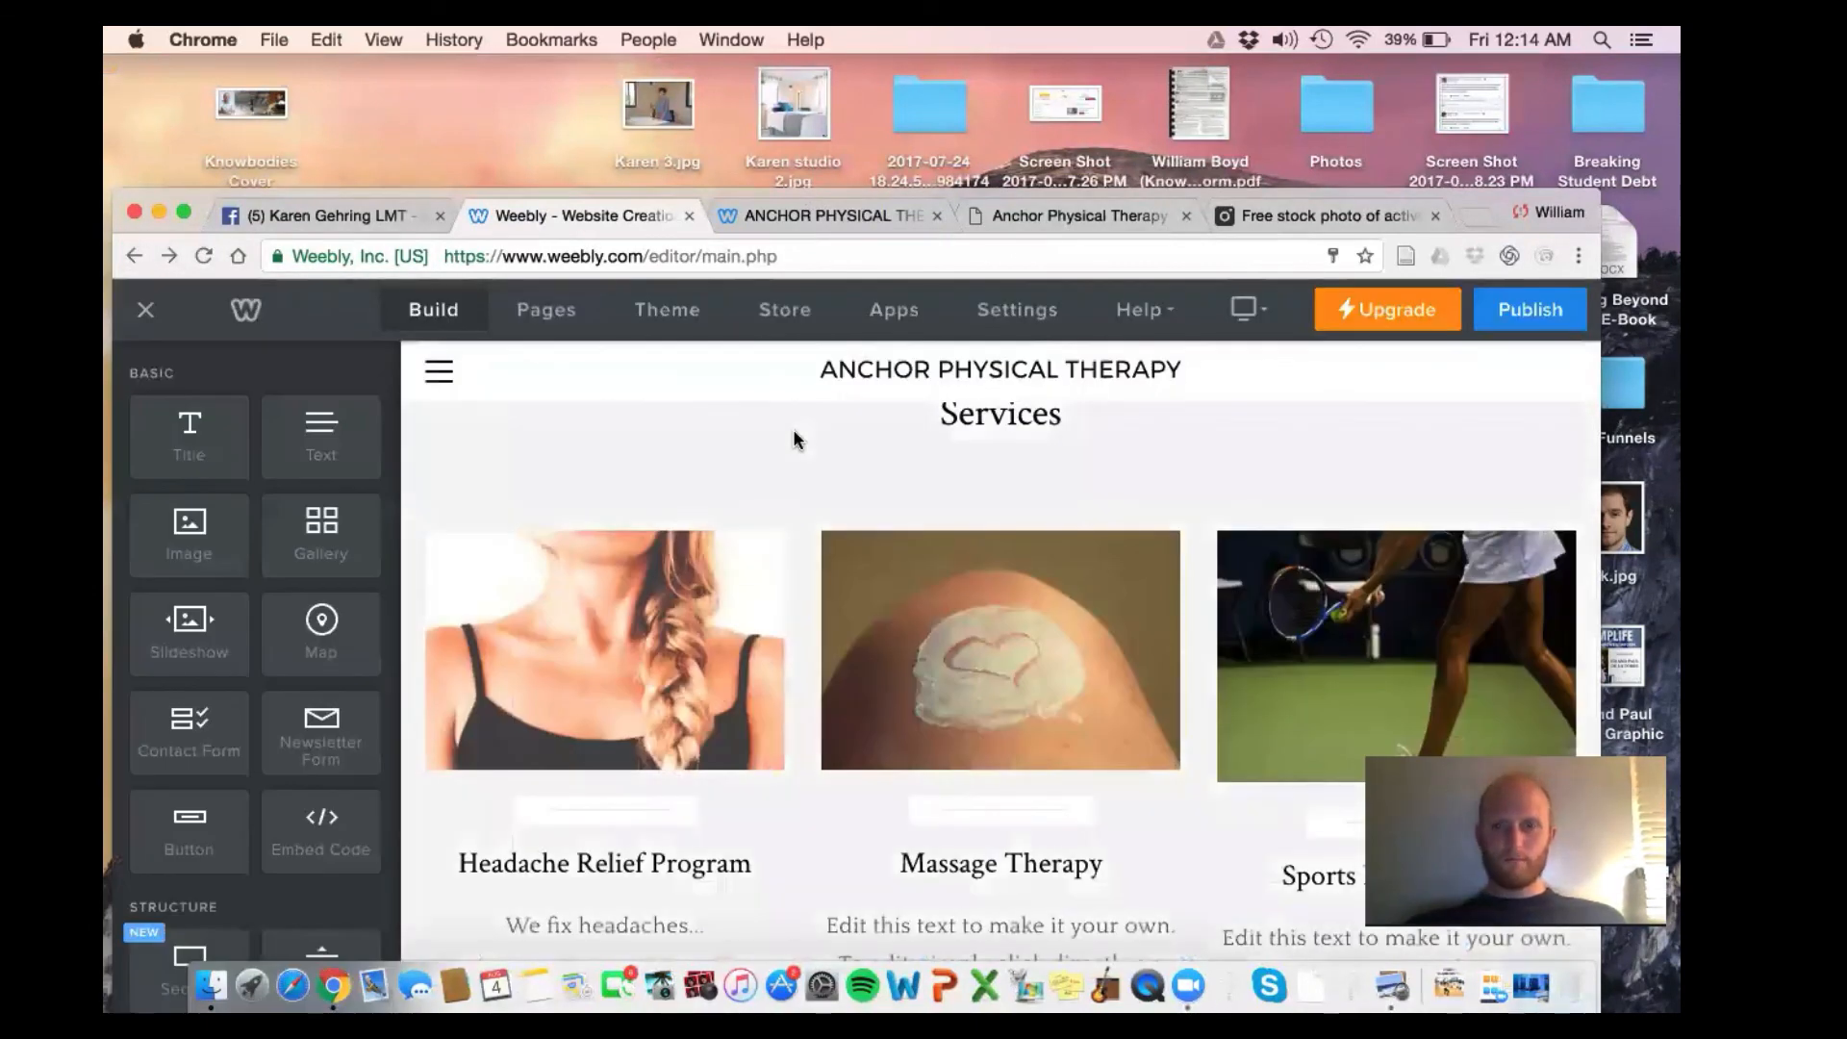
Look over the About page, then delete it from the site's Pages list
left_click(438, 371)
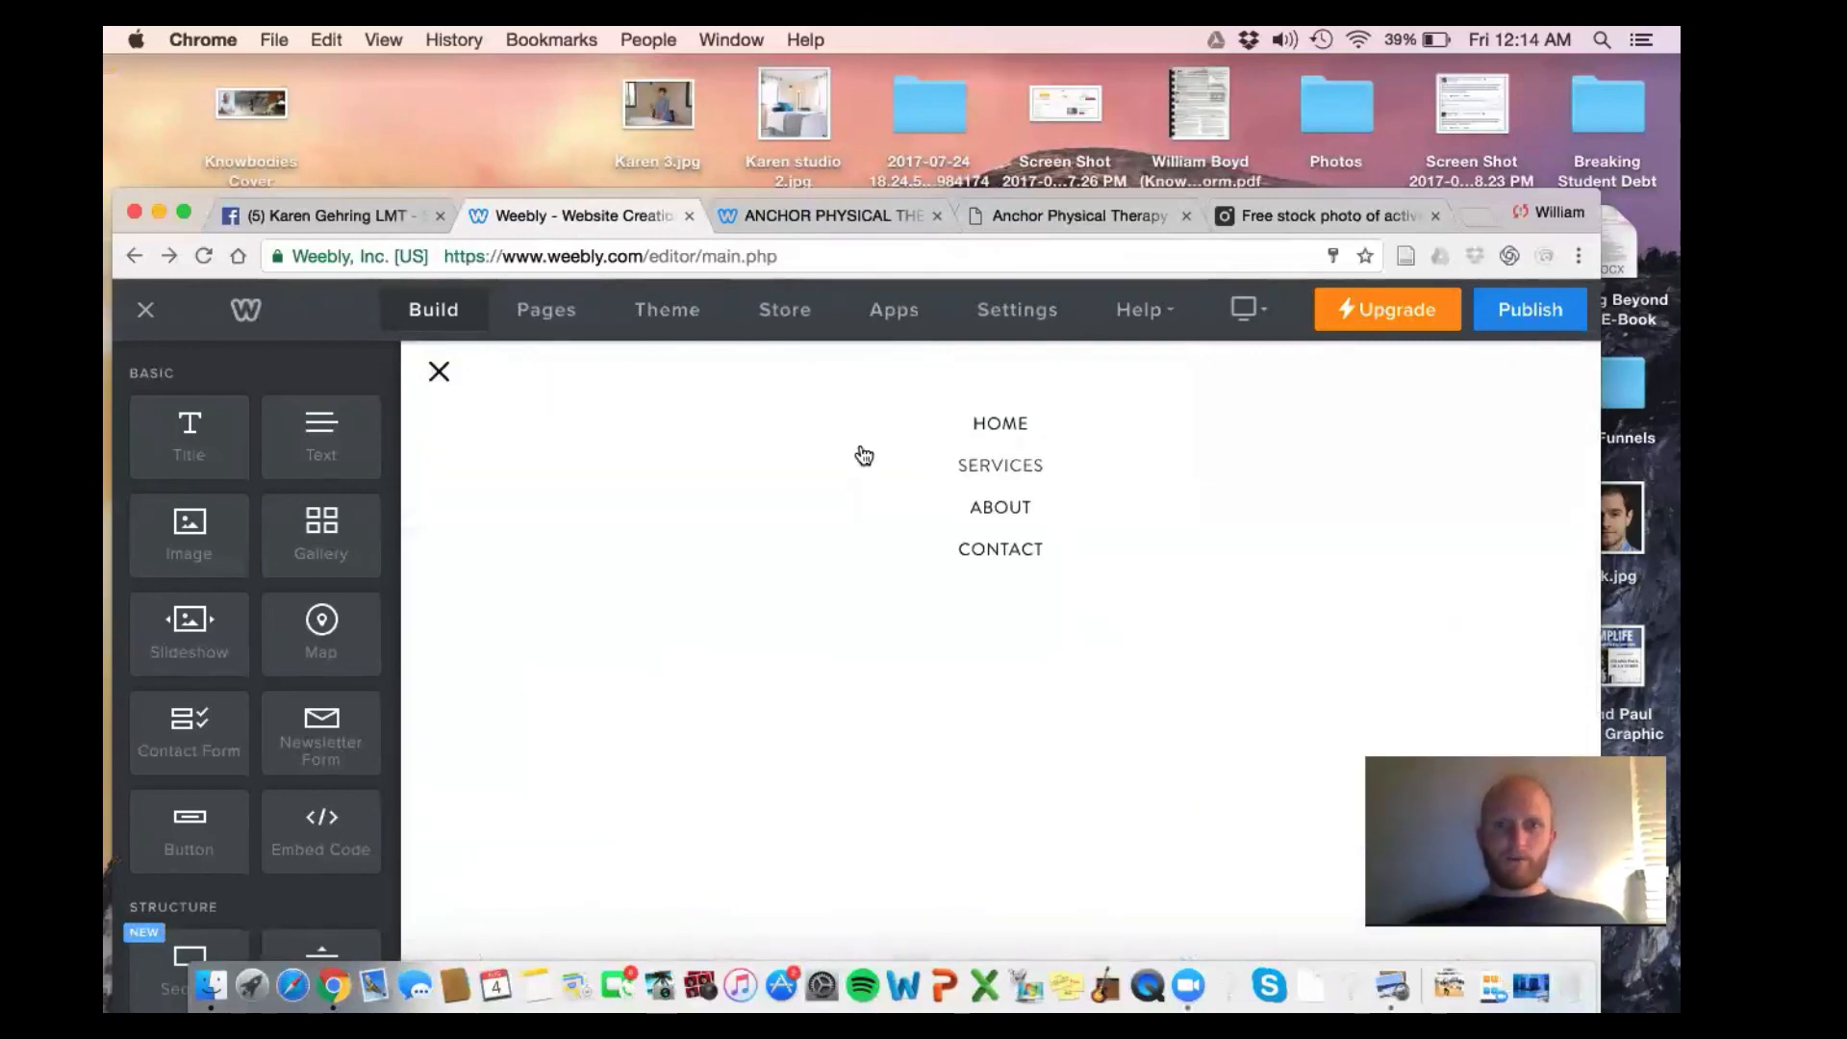
left_click(1003, 516)
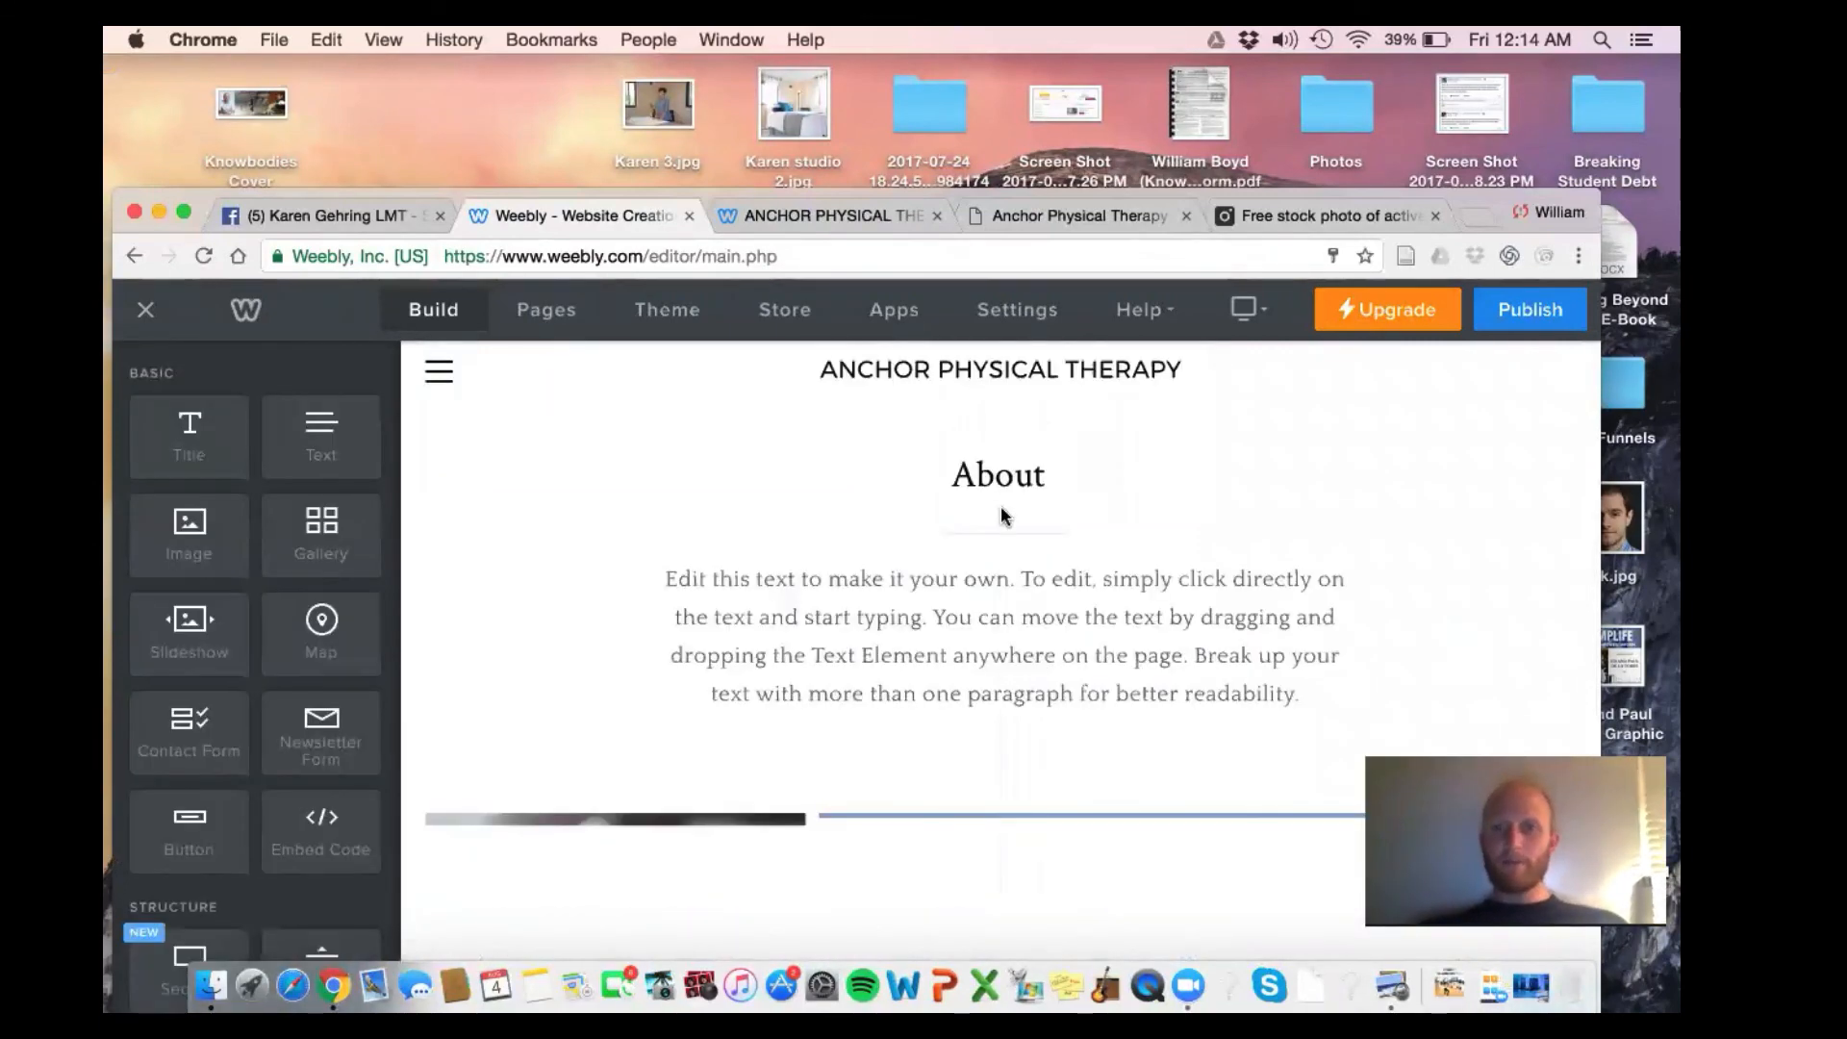
scroll(1000, 517, "down", 10)
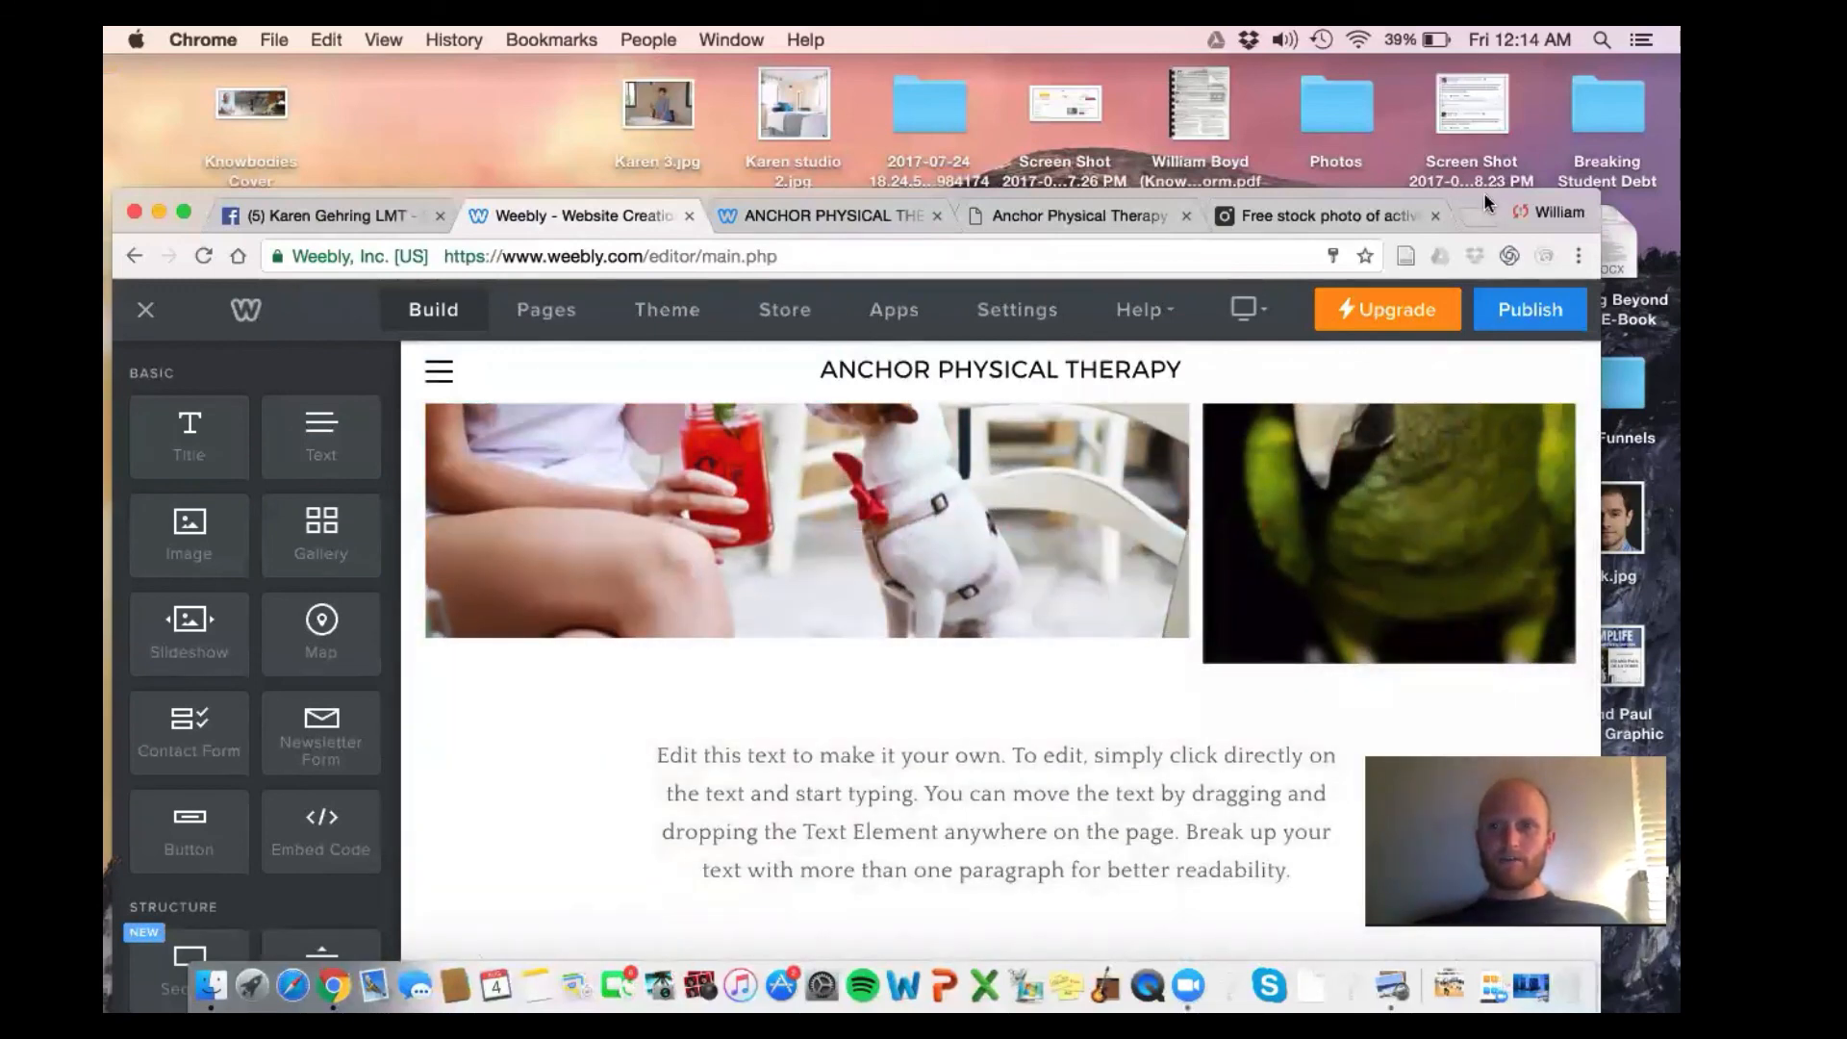
left_click_drag(1487, 202, 1489, 74)
scroll(1170, 465, "up", 8)
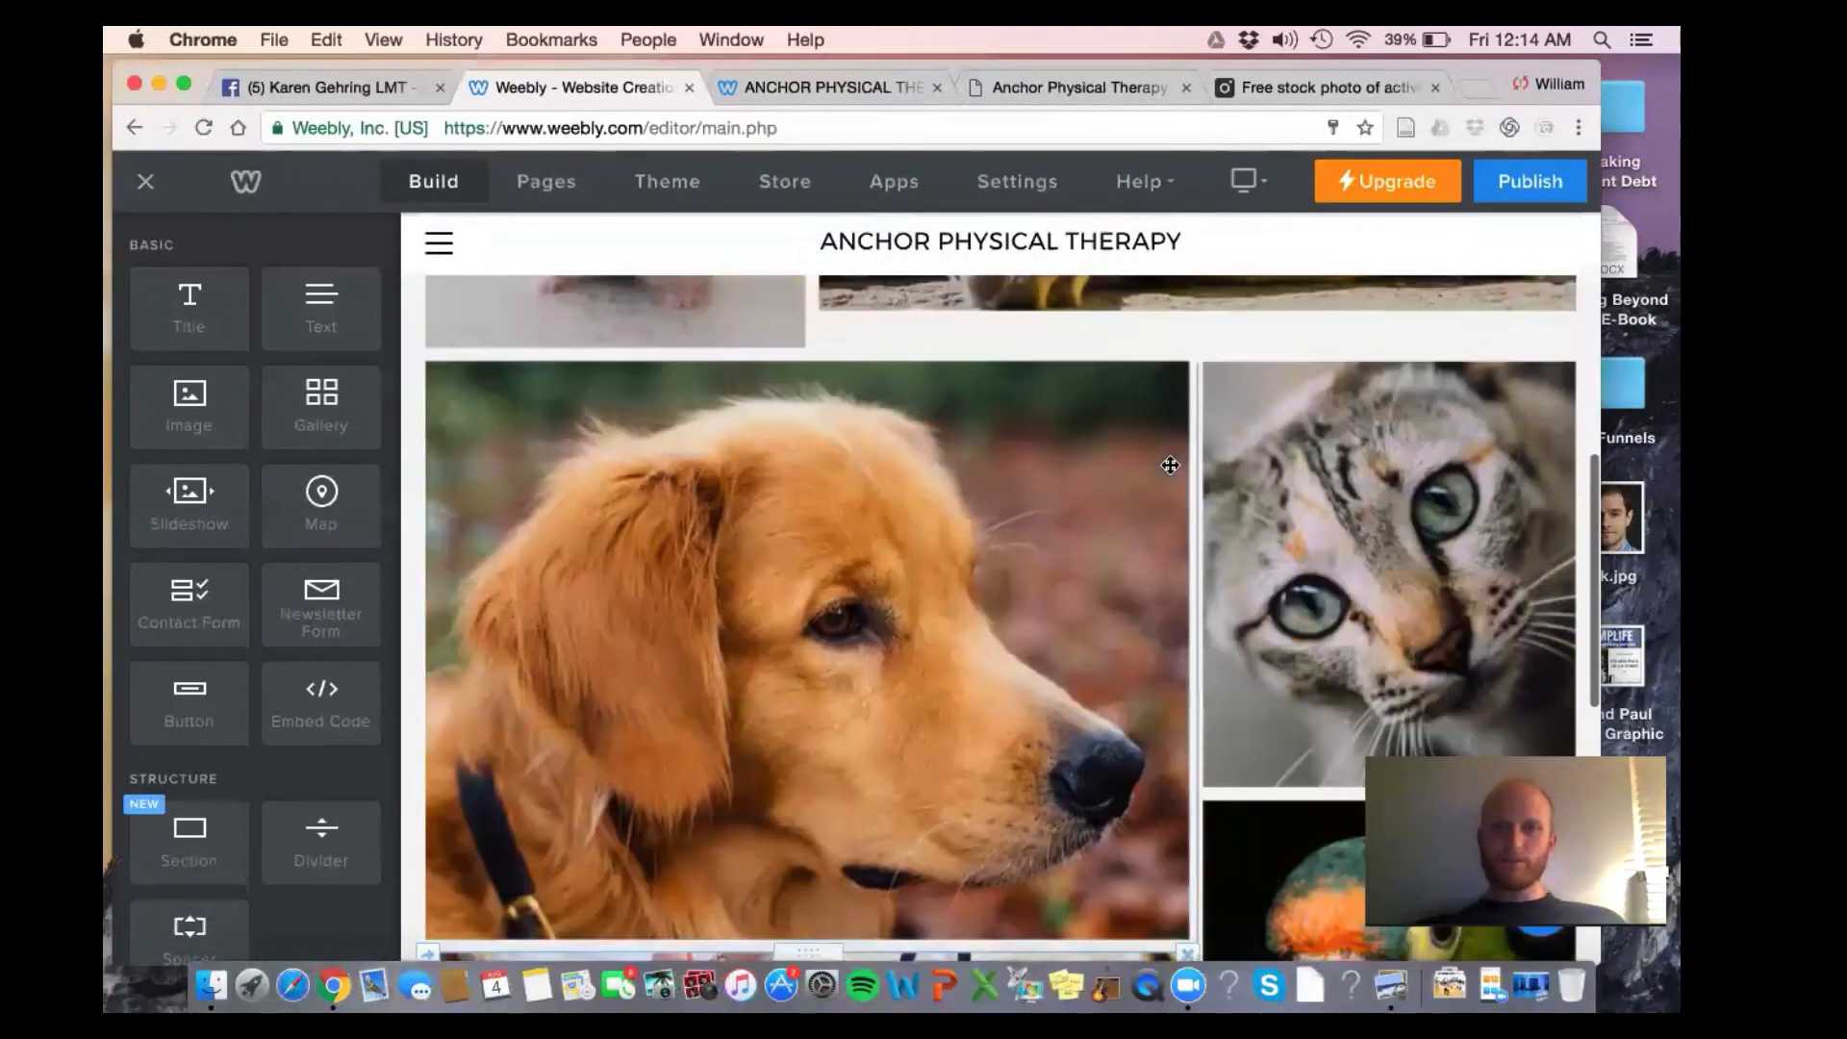
scroll(1170, 464, "up", 6)
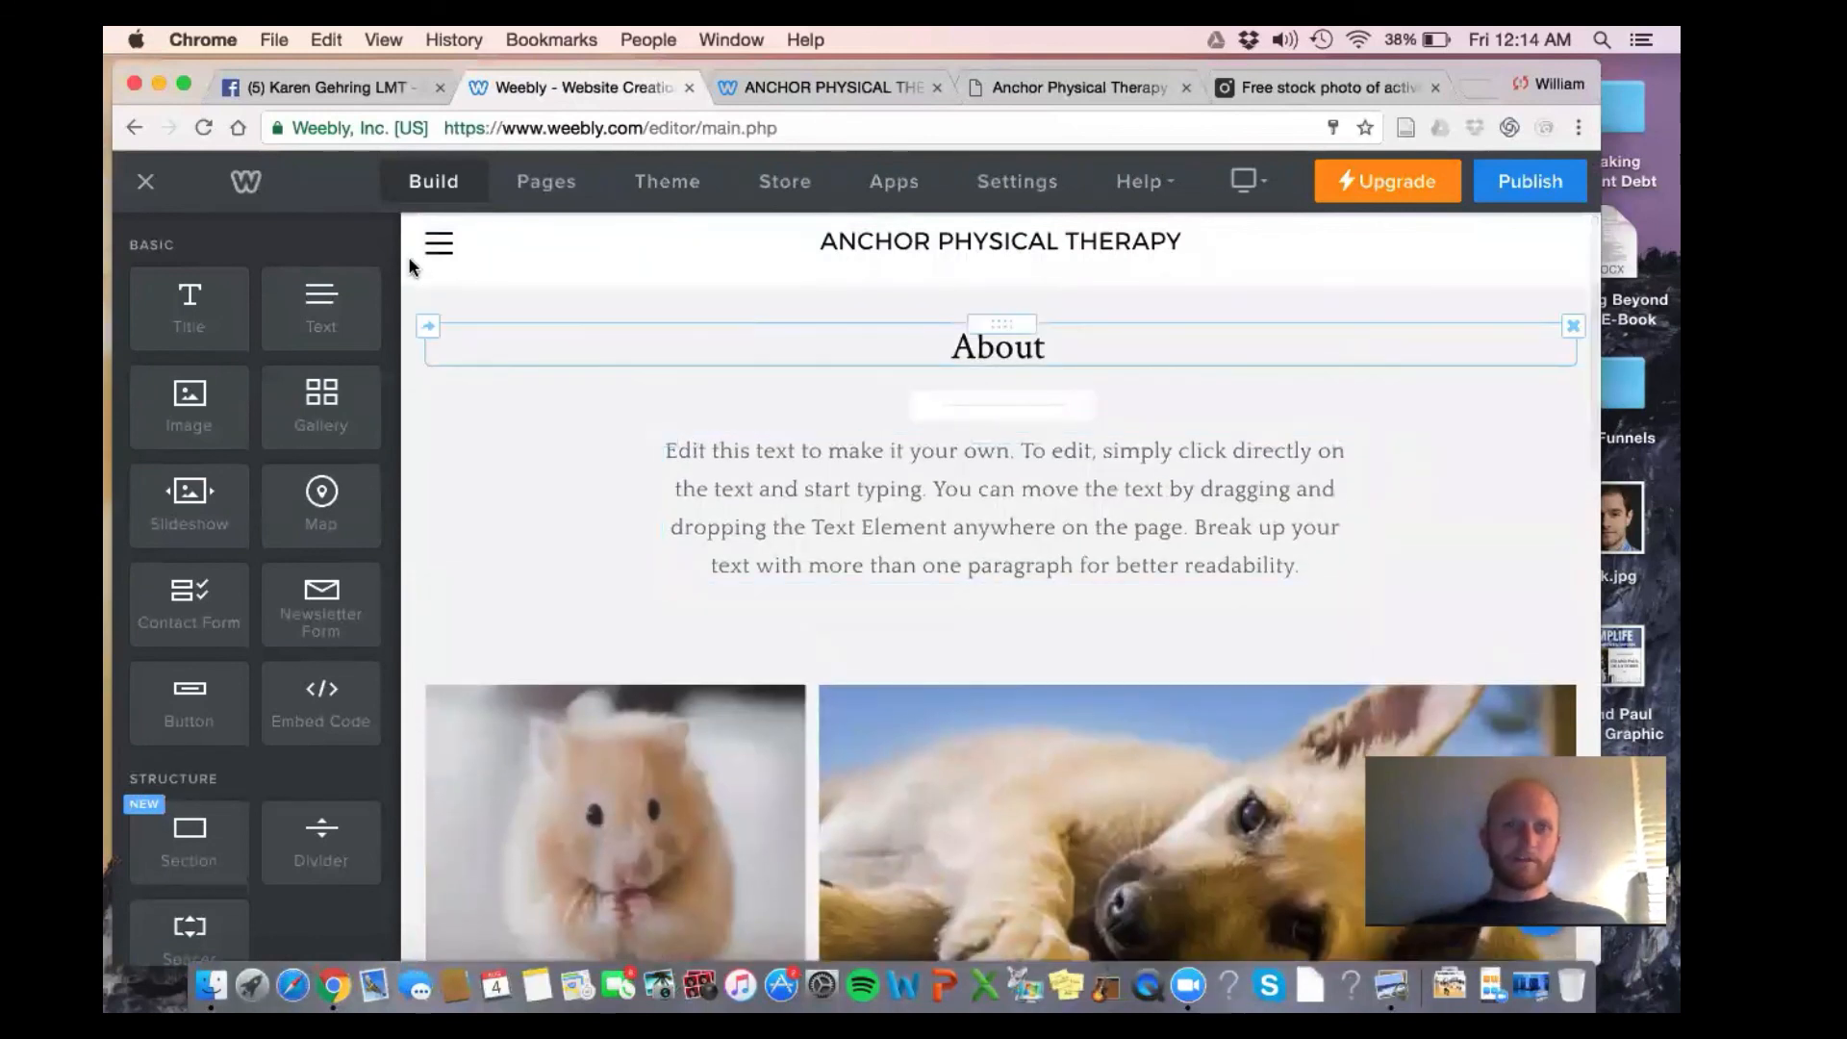
left_click(436, 248)
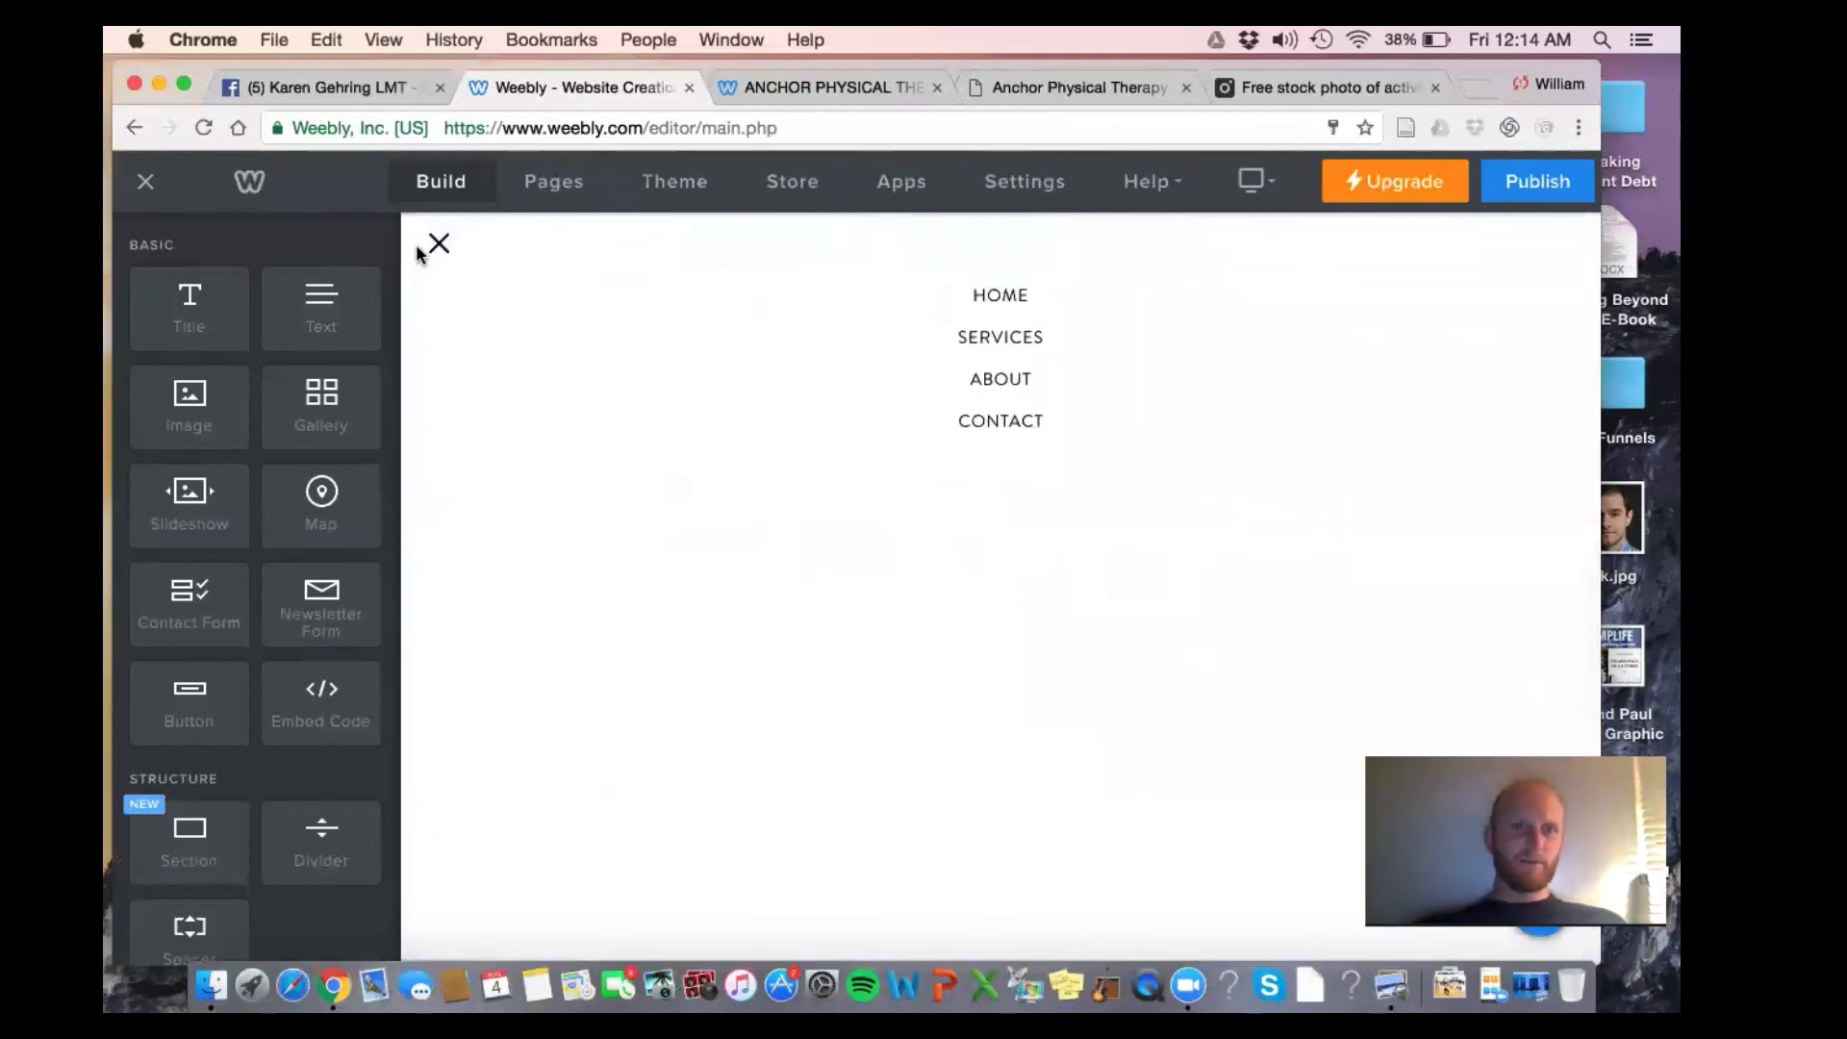
left_click(546, 181)
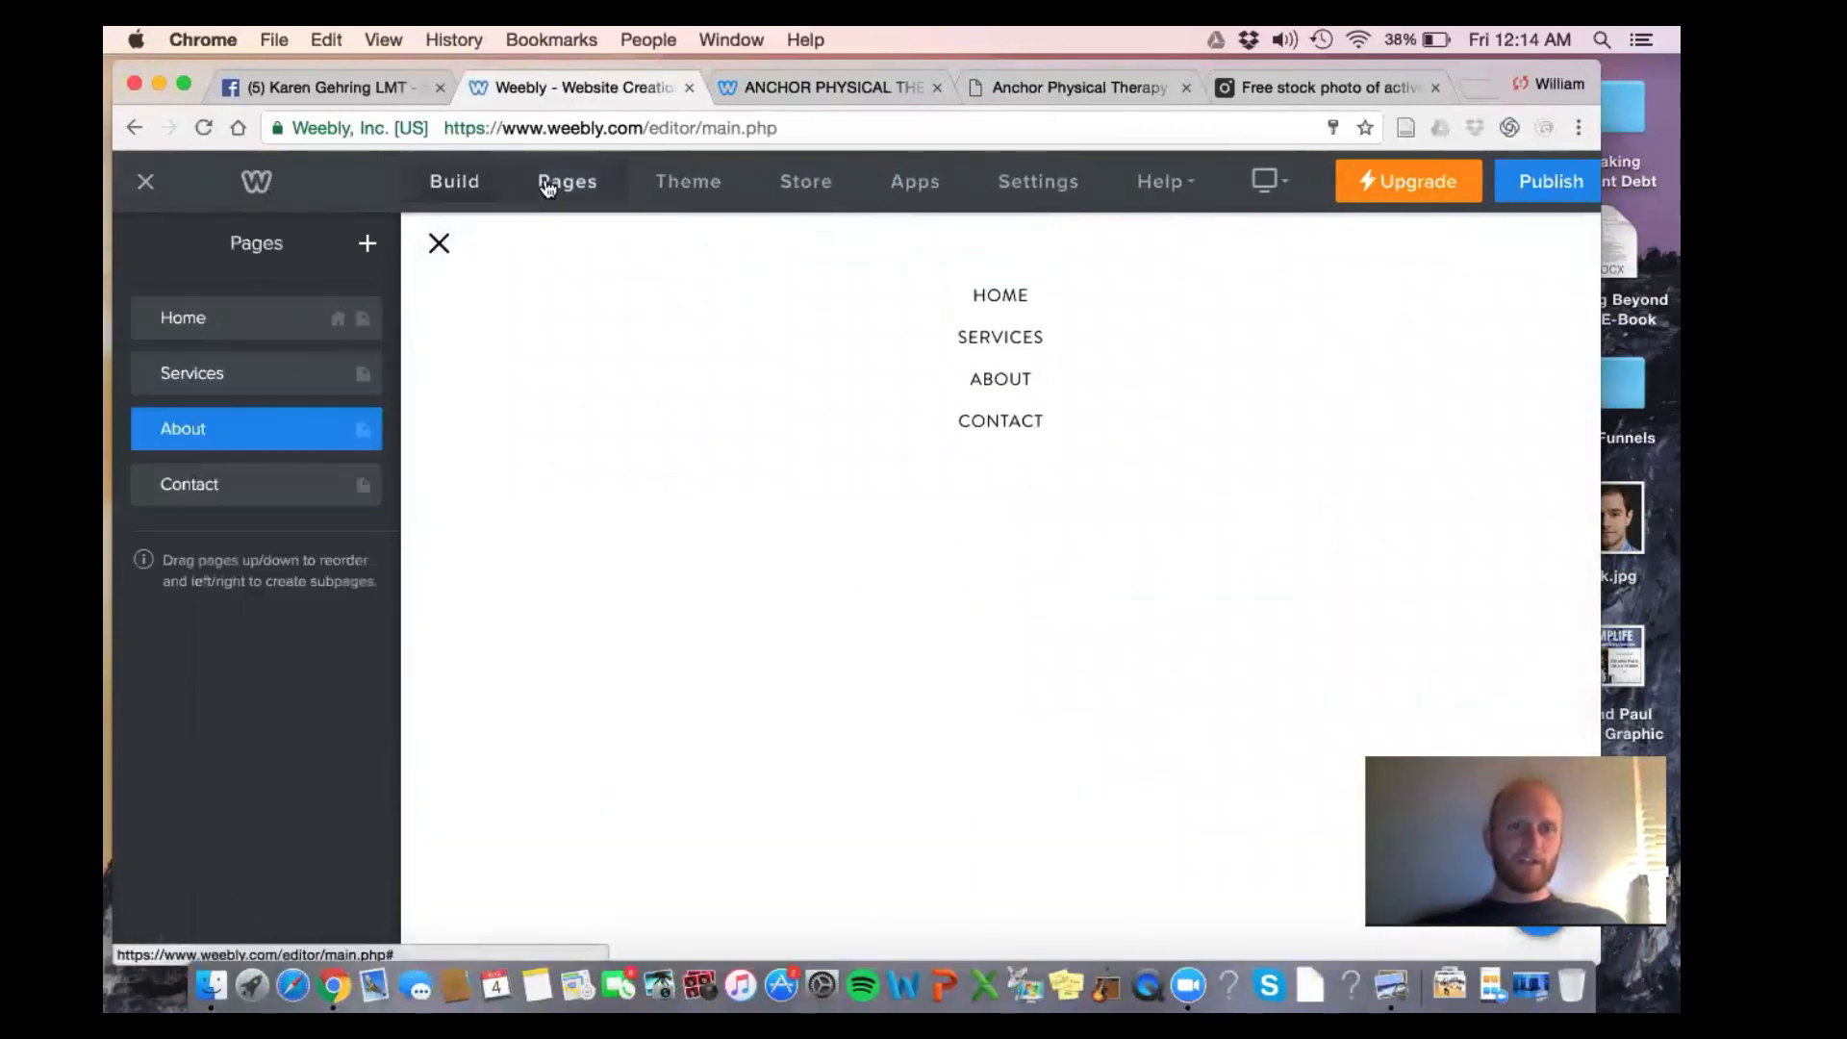
left_click(280, 429)
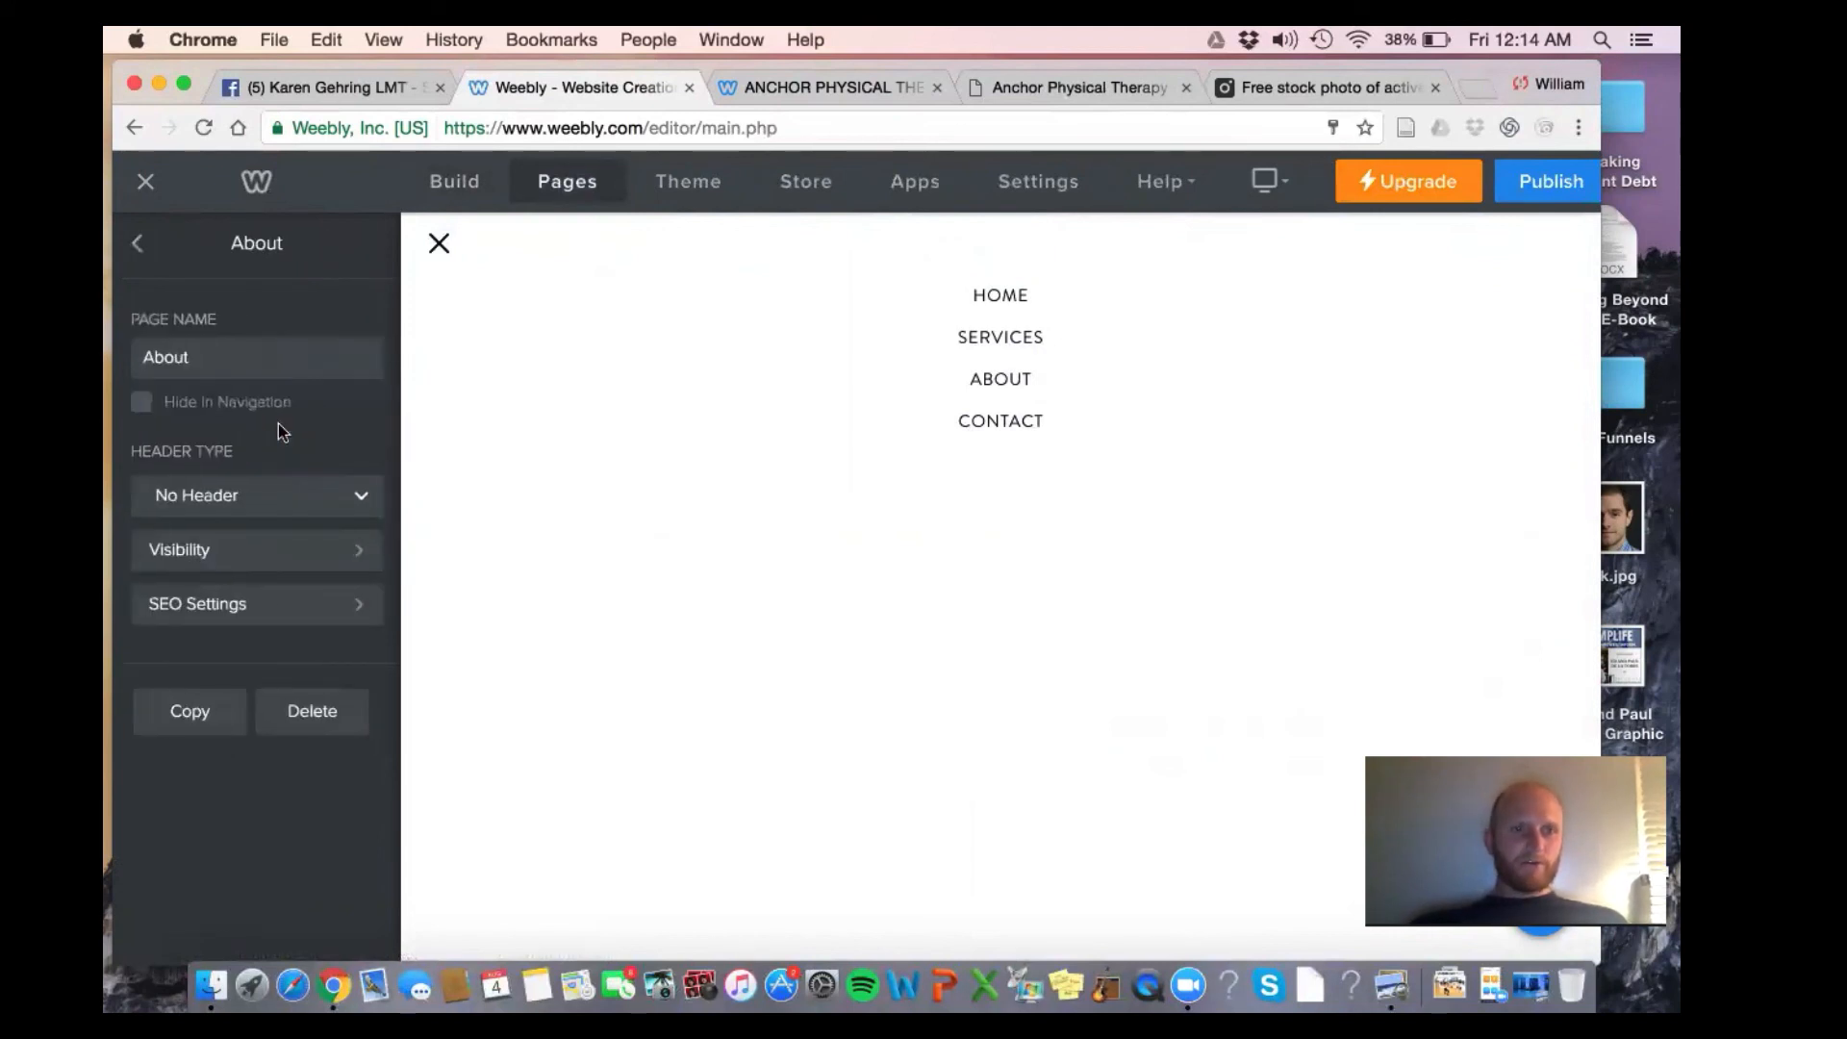
left_click(316, 714)
left_click(956, 598)
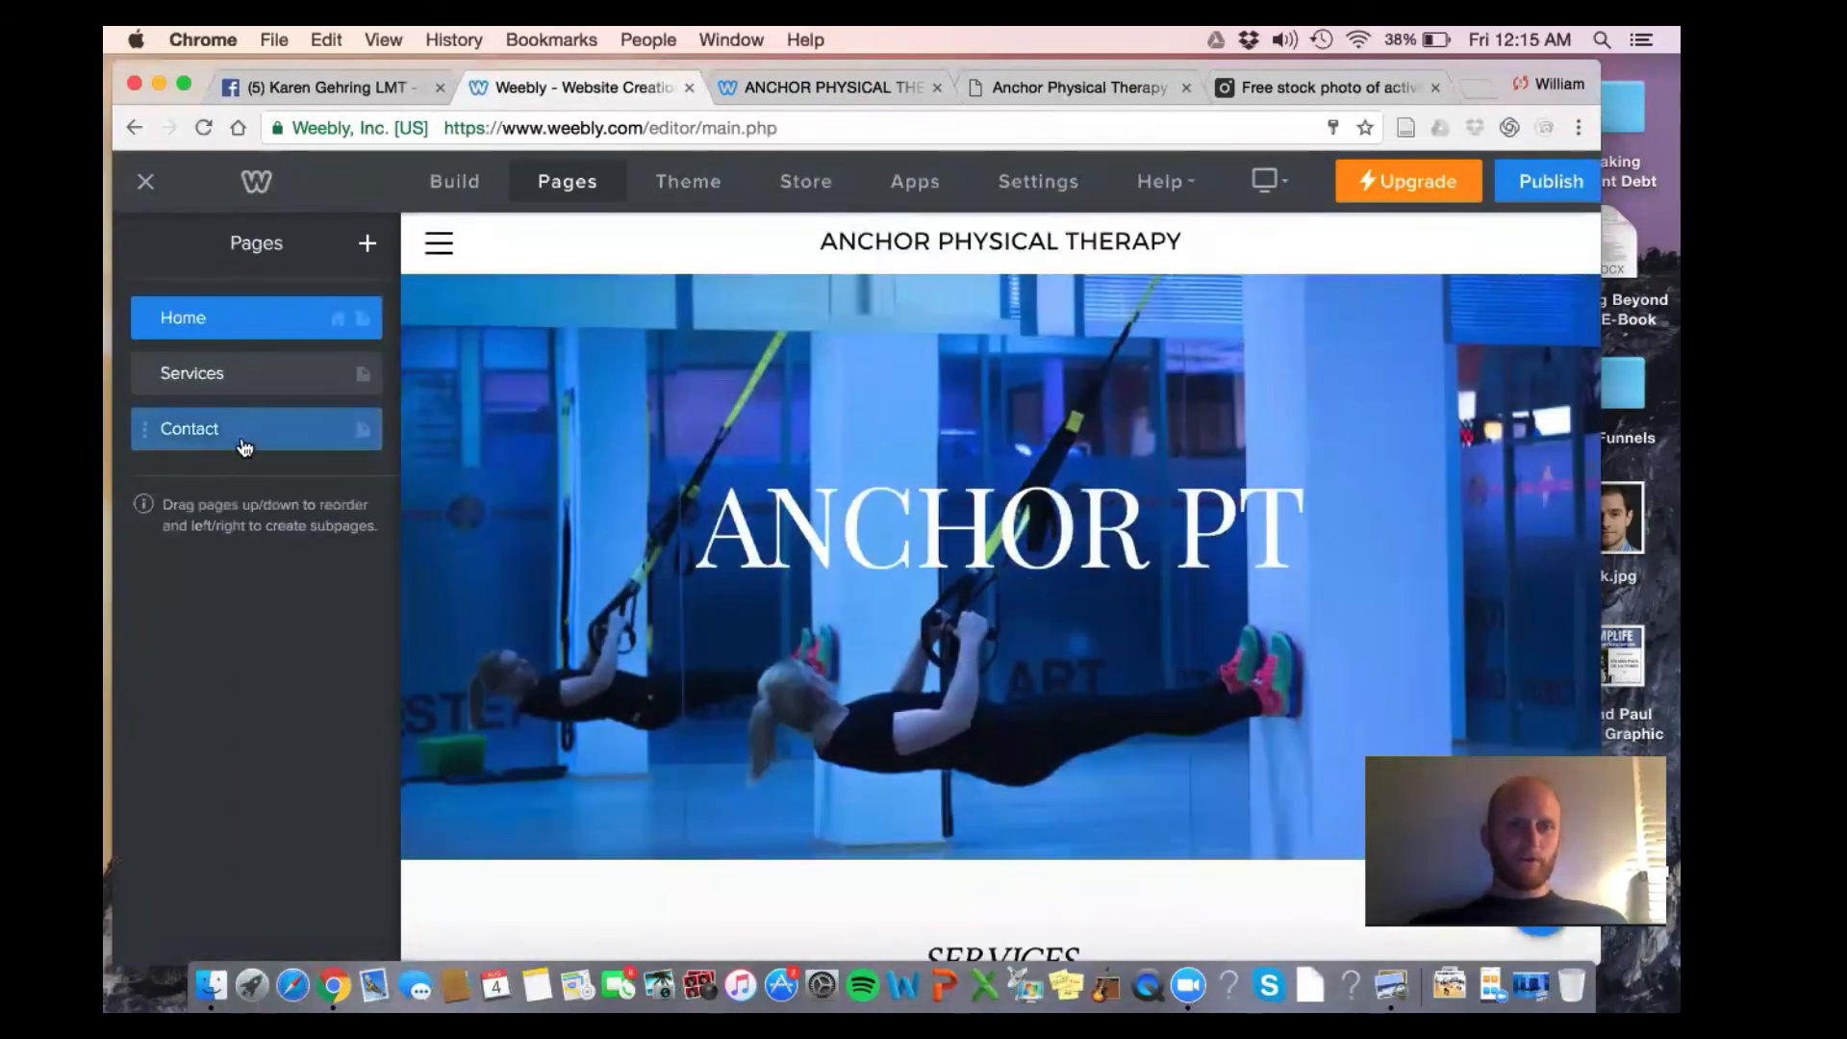
On the Contact page, replace the map's address with Exton, PA
left_click(245, 442)
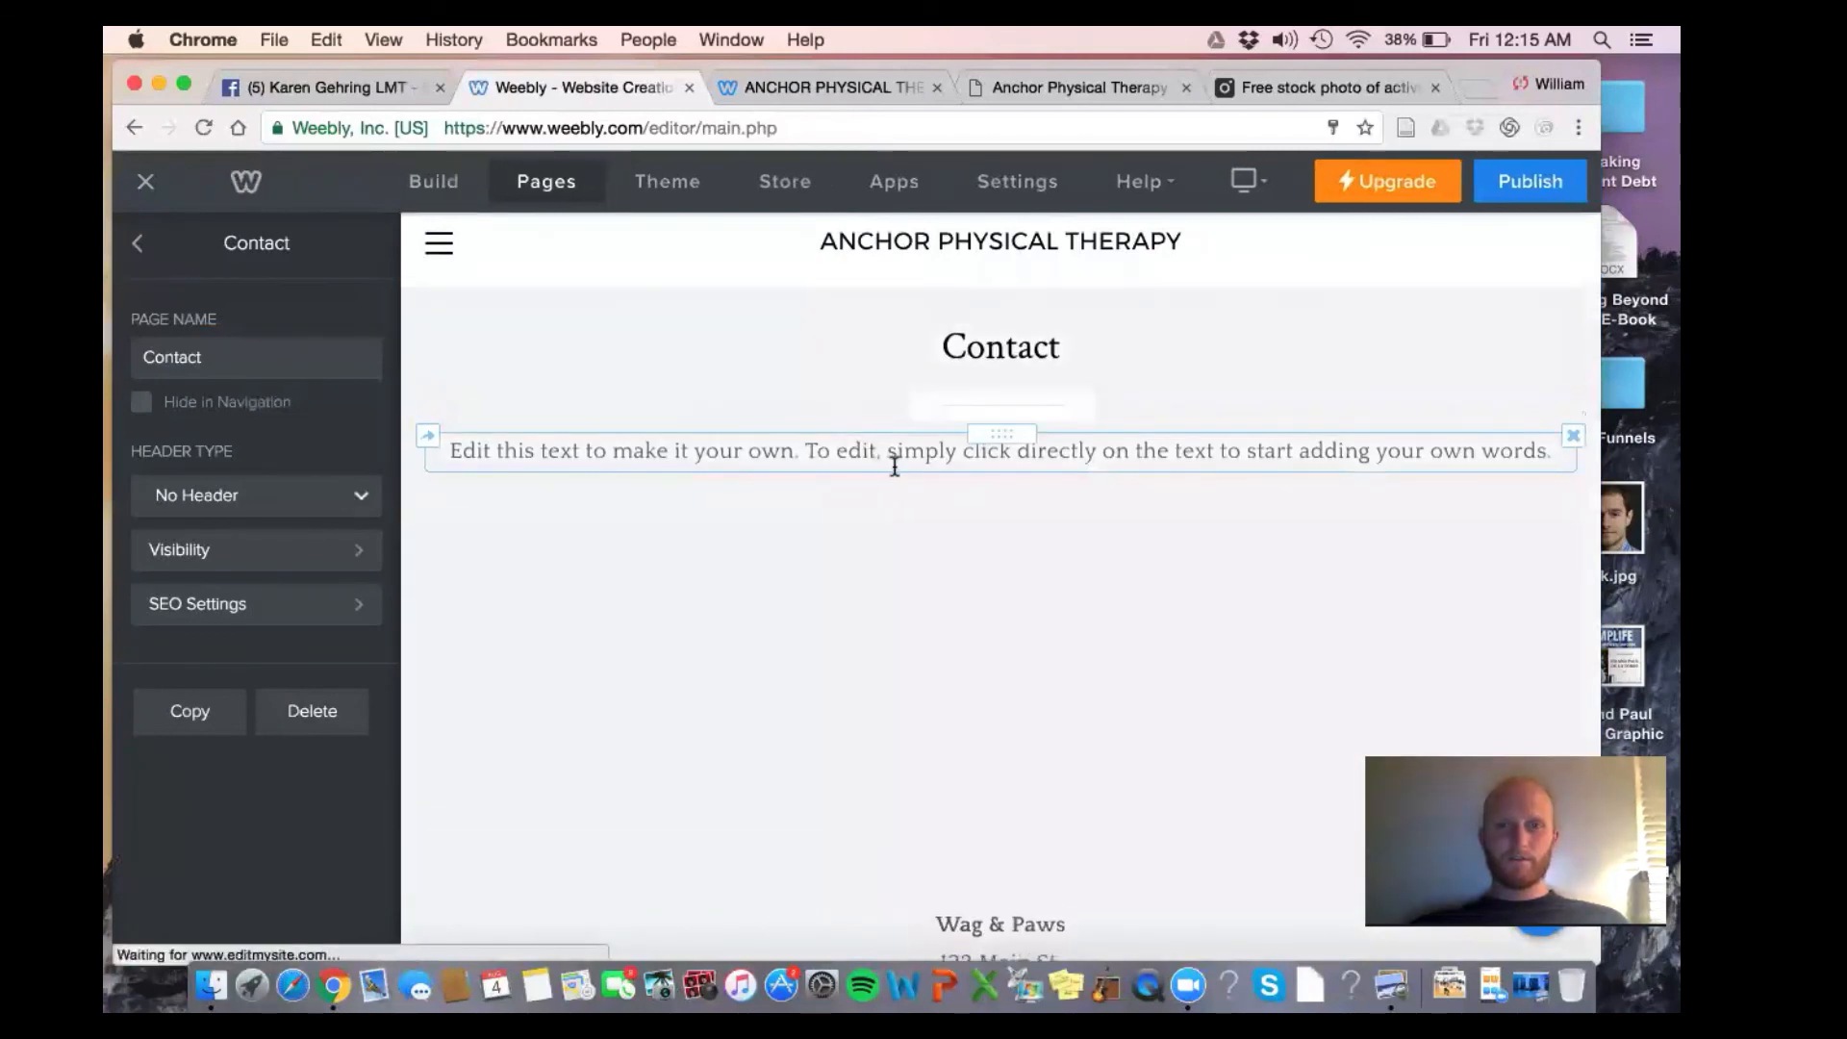
left_click(993, 647)
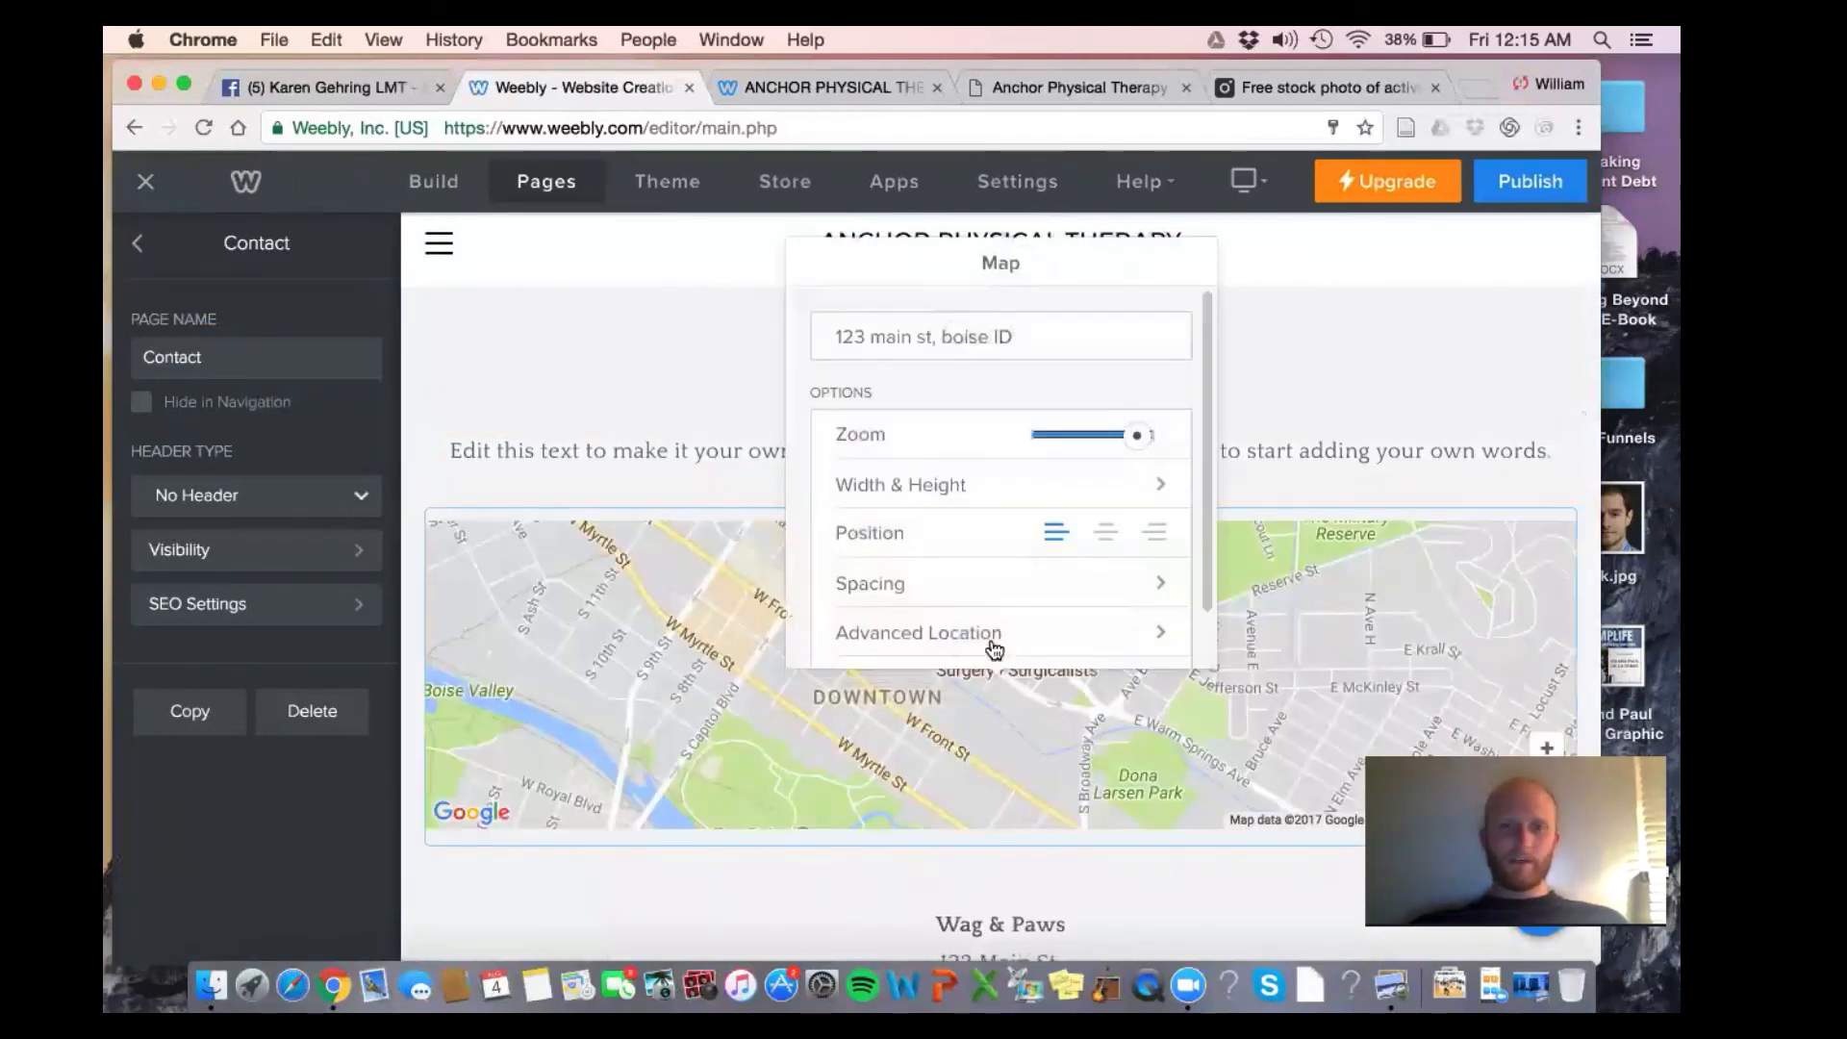
triple_click(960, 332)
type("exton, pa")
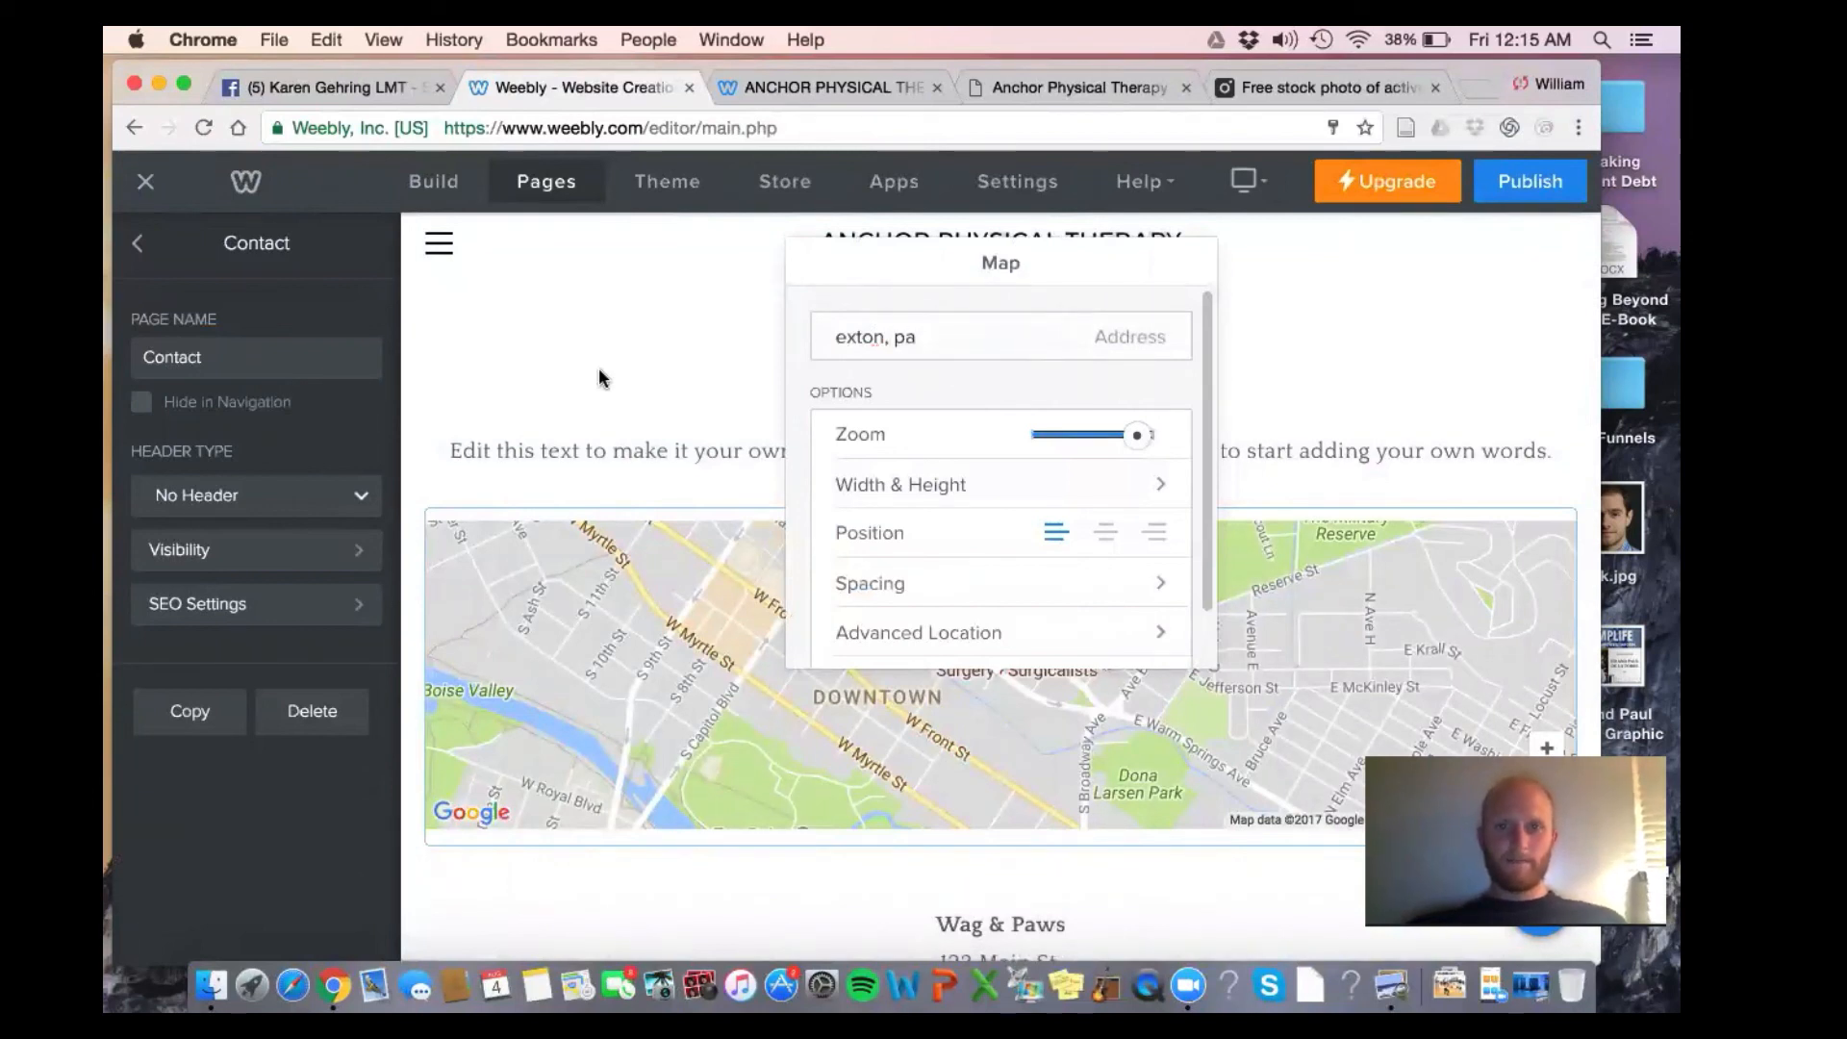
Replace the placeholder paragraph with BOOK YOUR APPOINTMENT NOW, CALL US AT and the phone number
triple_click(726, 449)
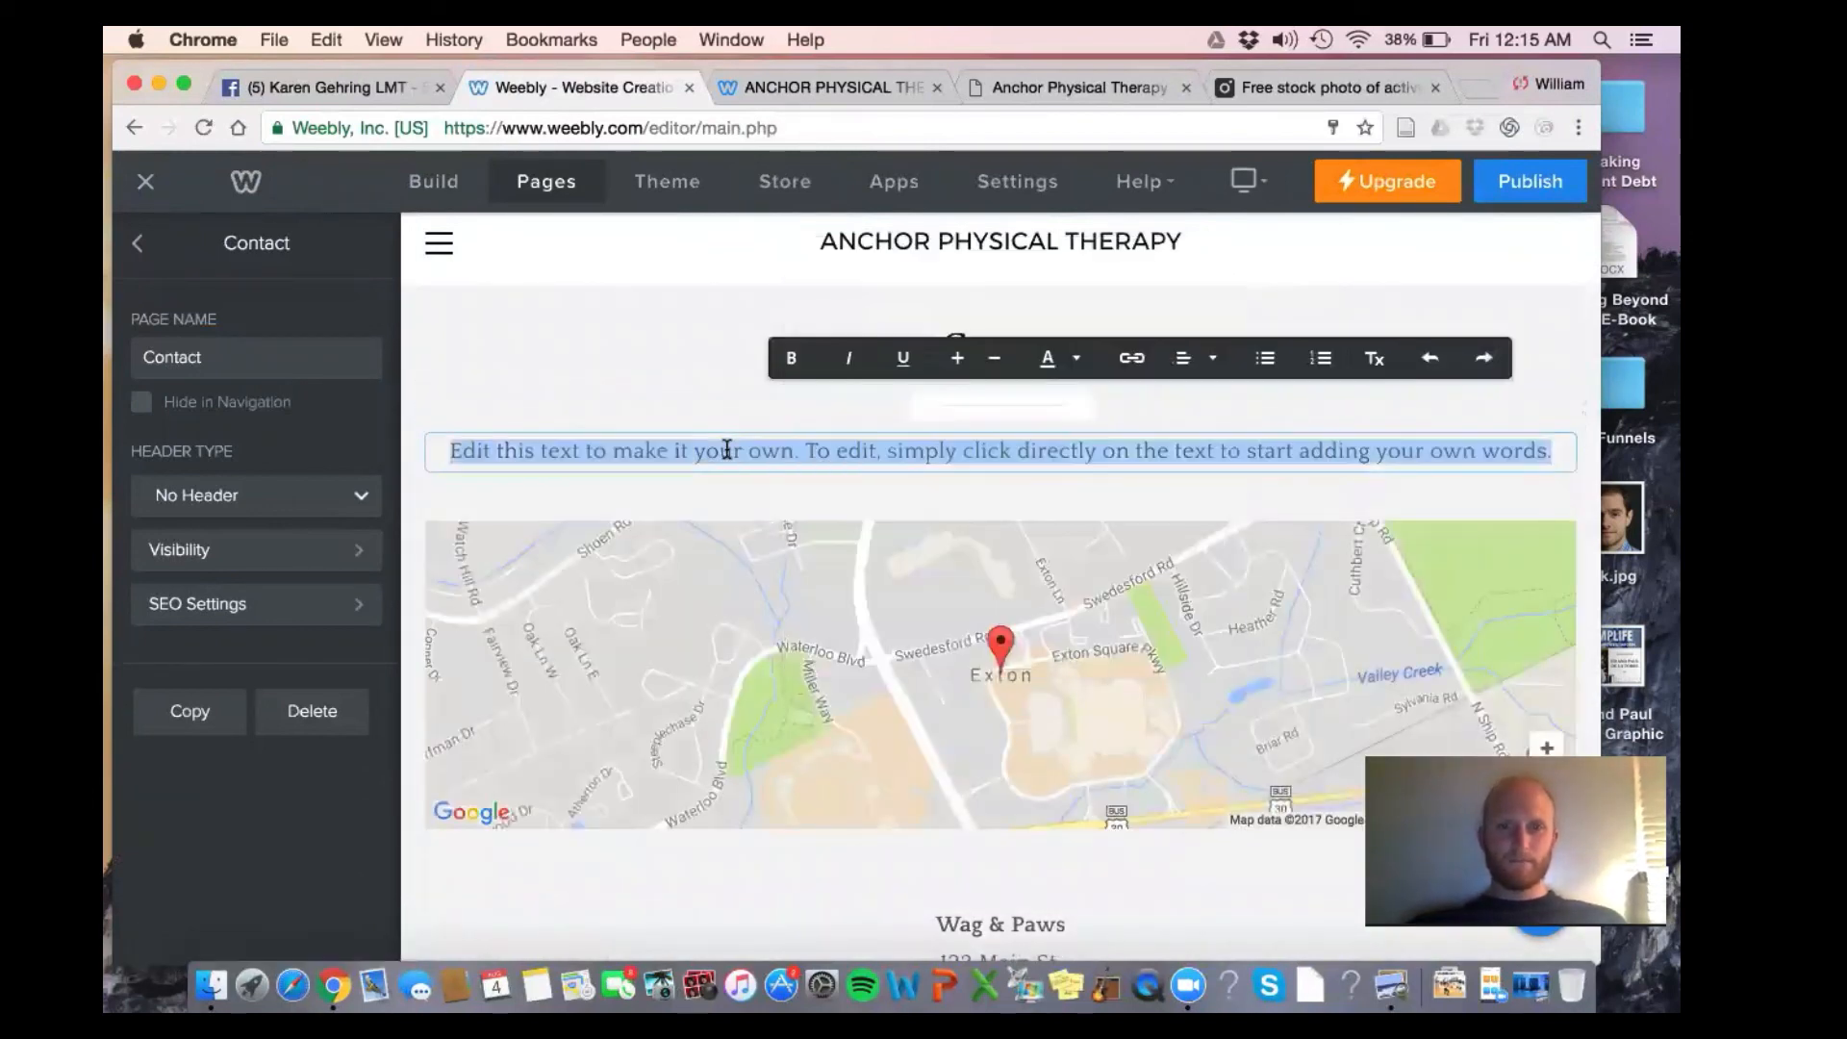
type("BOOK YOUR")
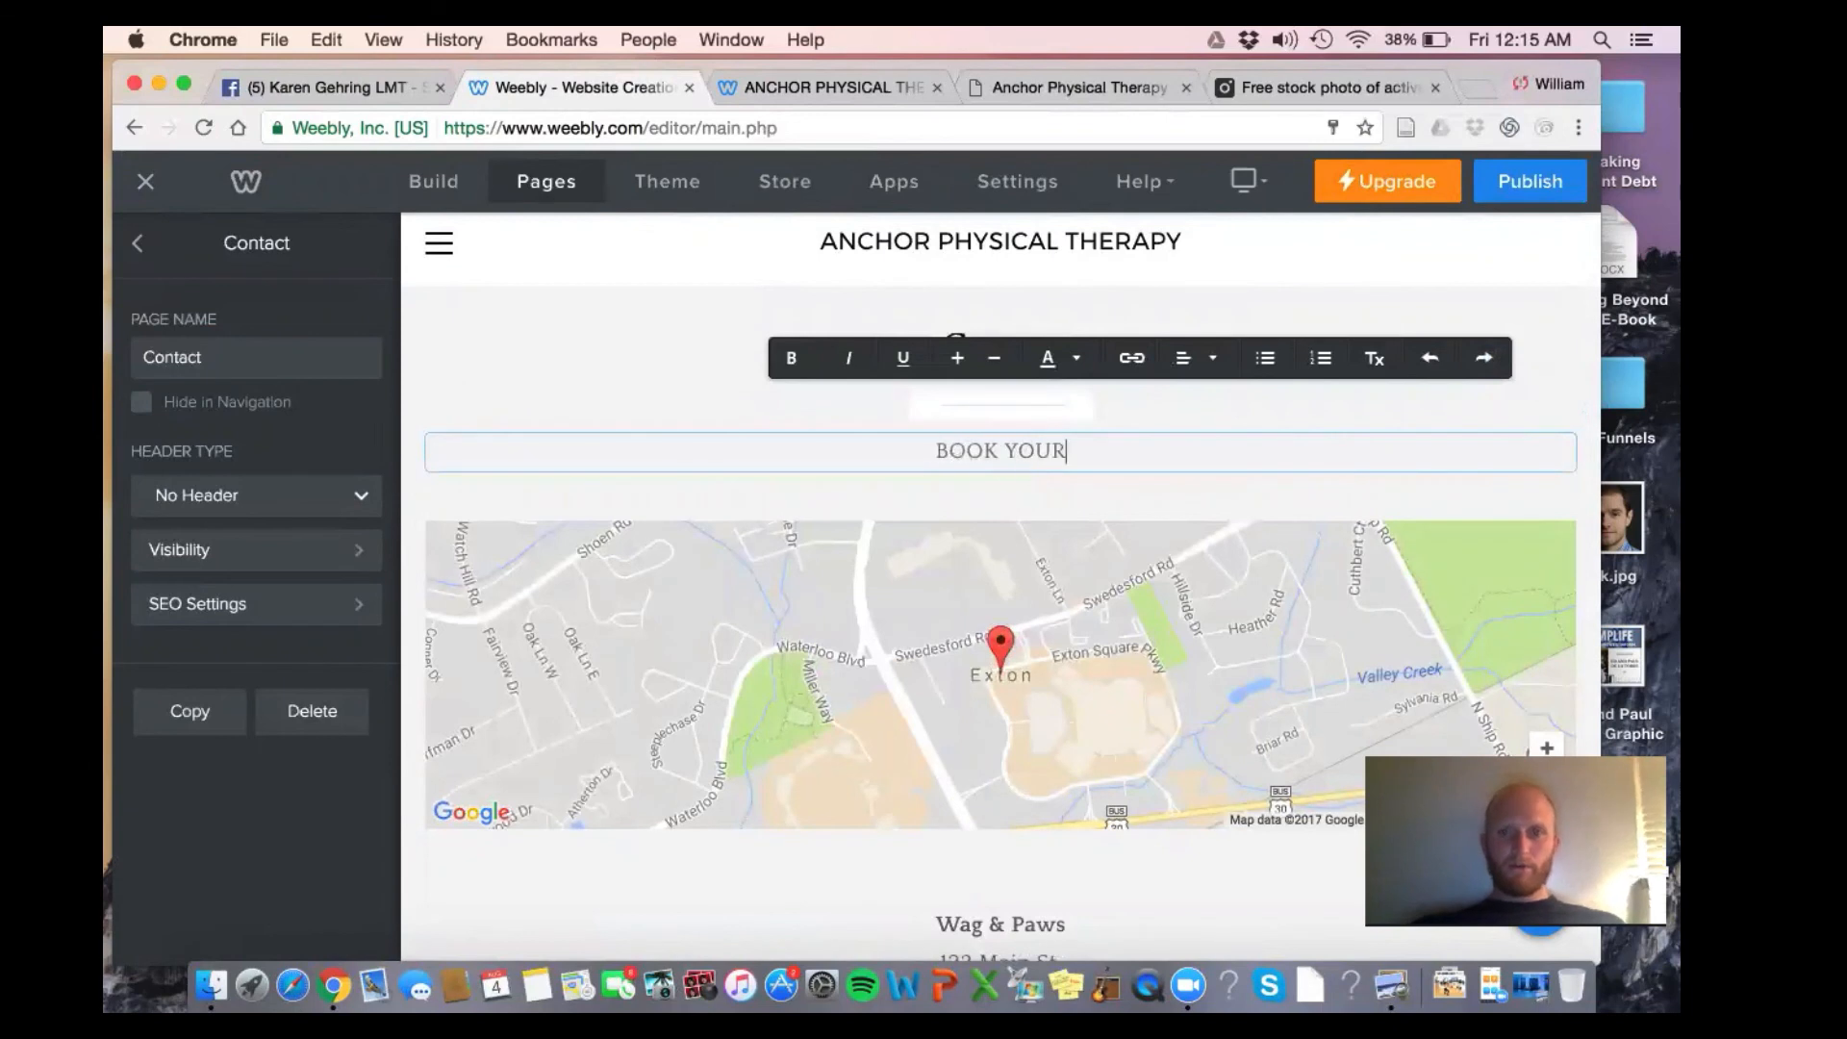
type(" APPOINT")
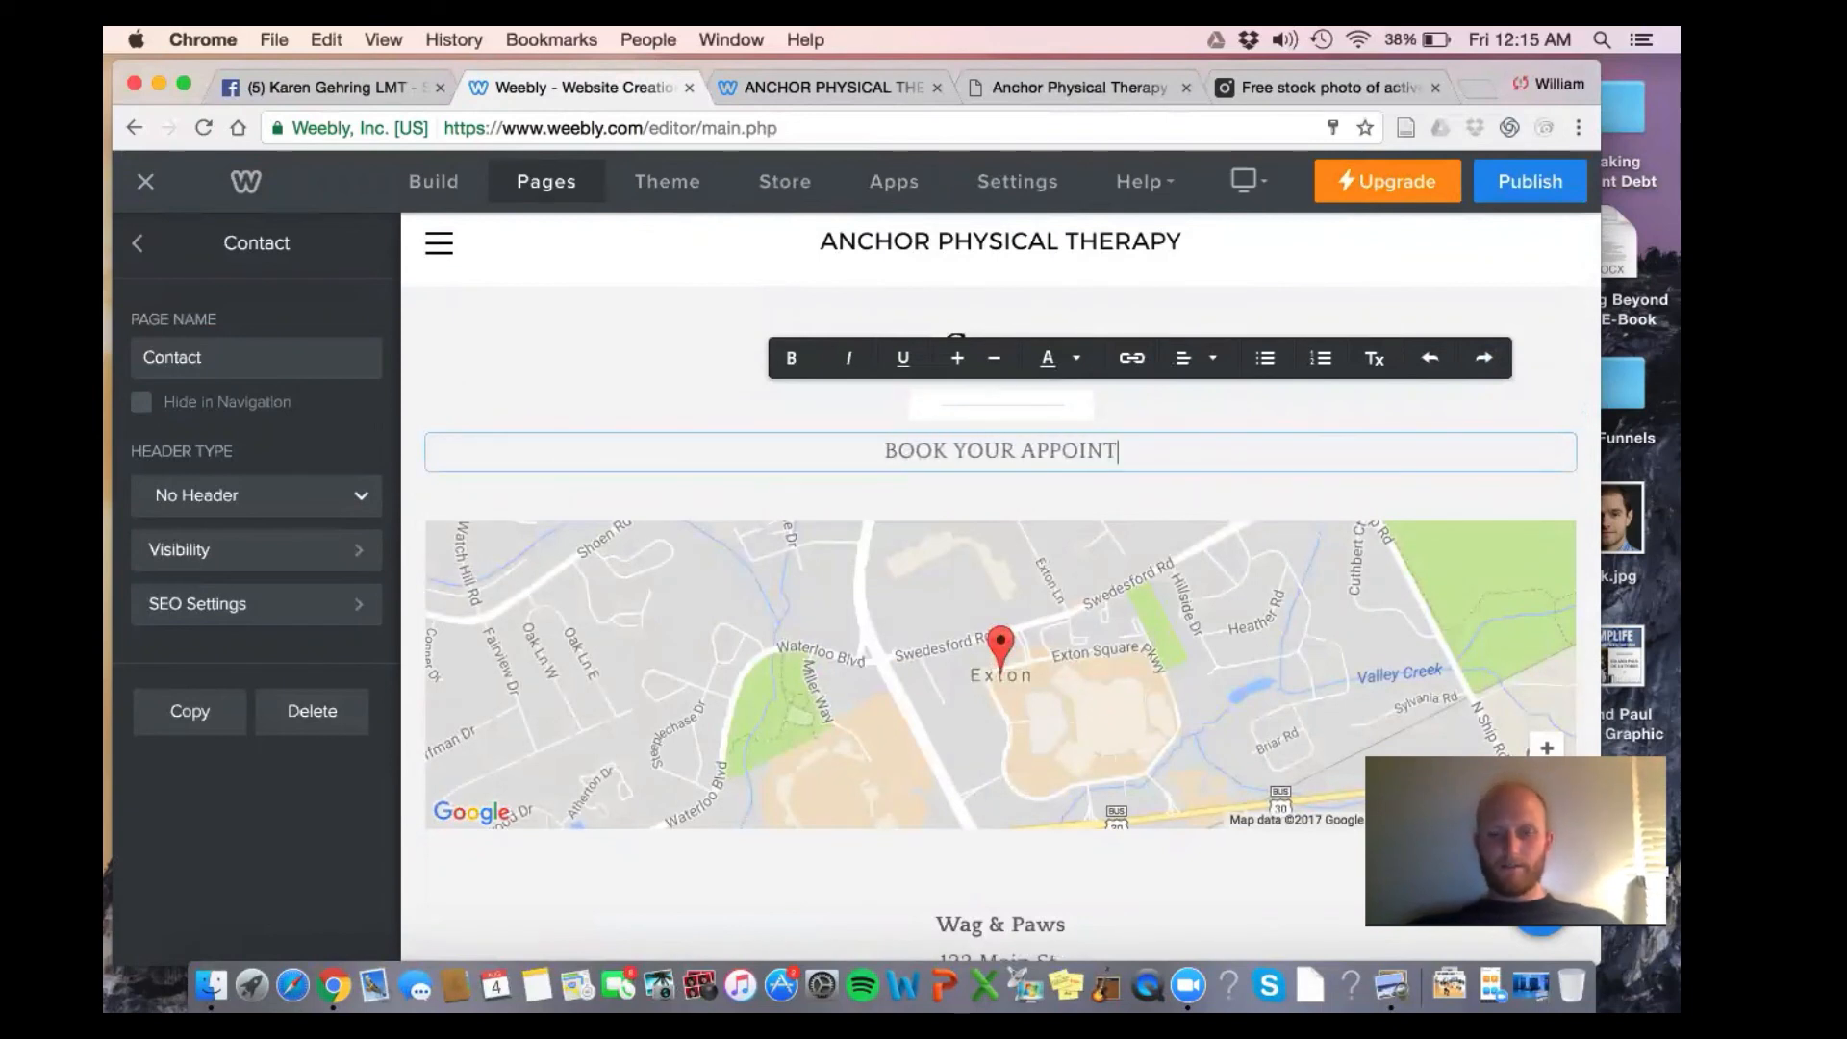
type("MENT NOW")
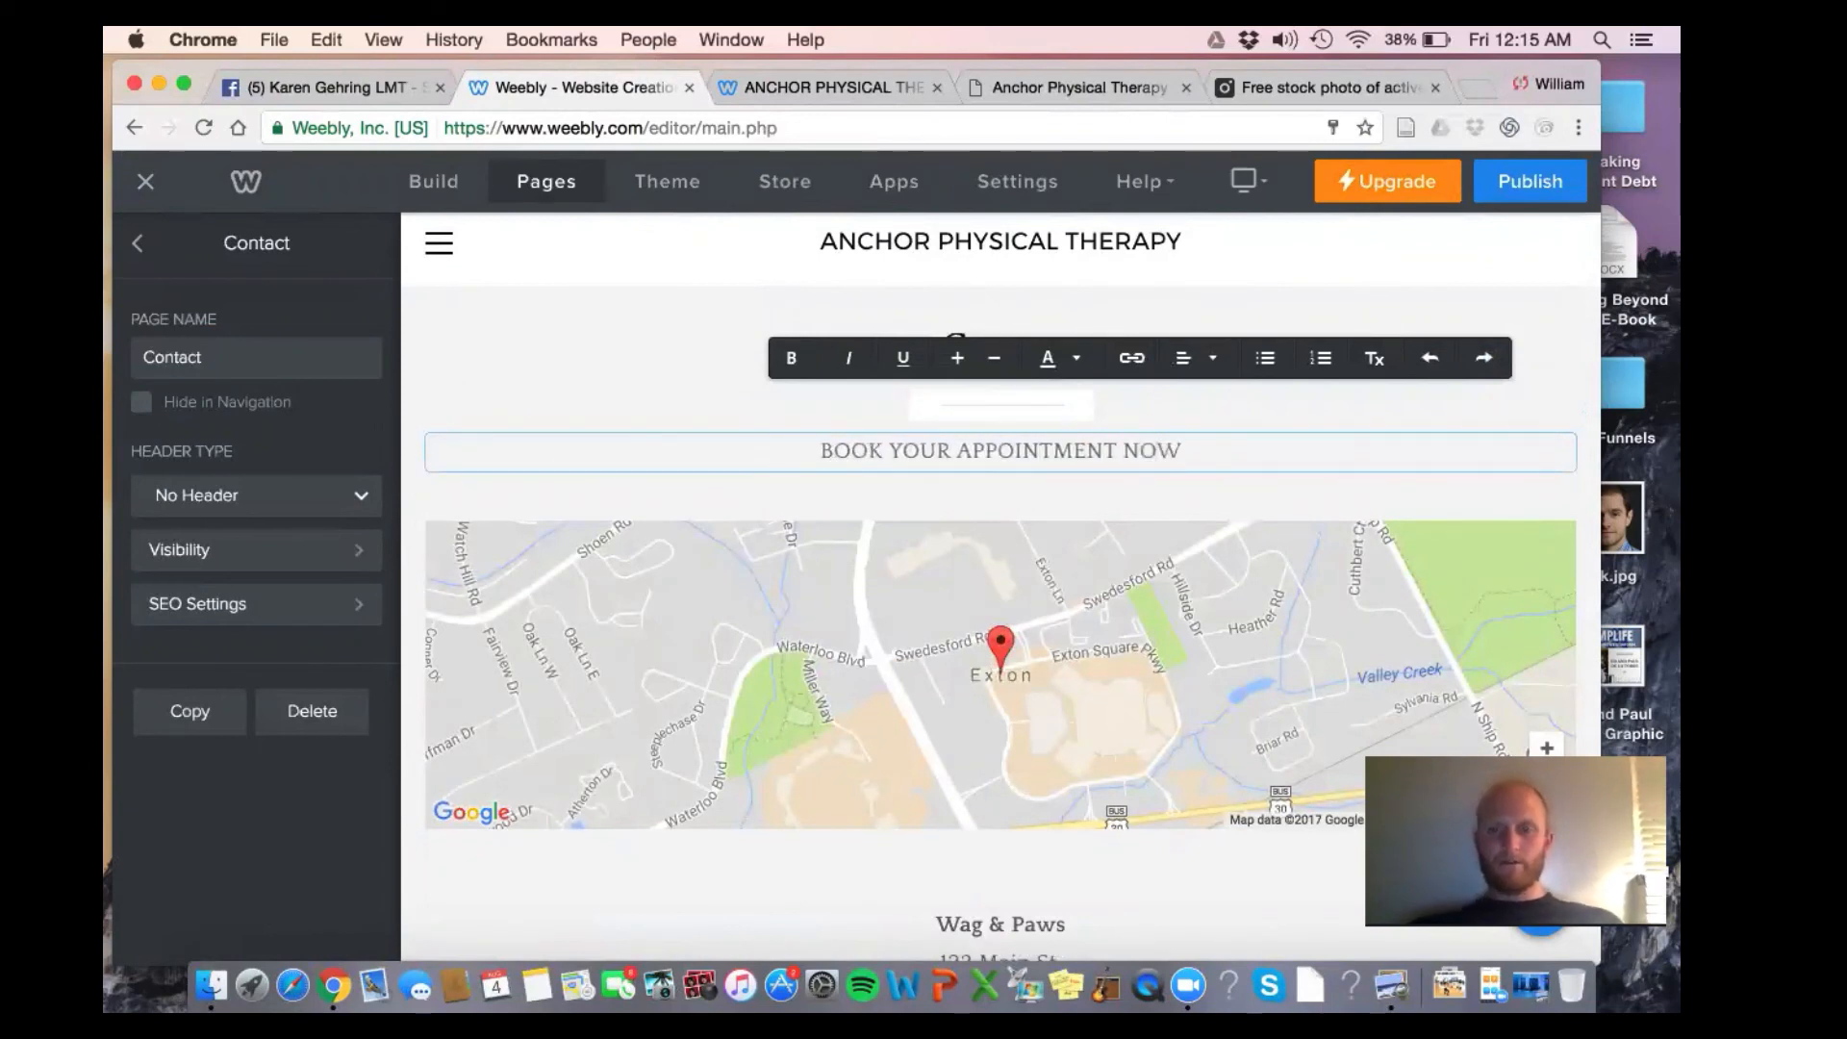
key("Return")
type("CALL")
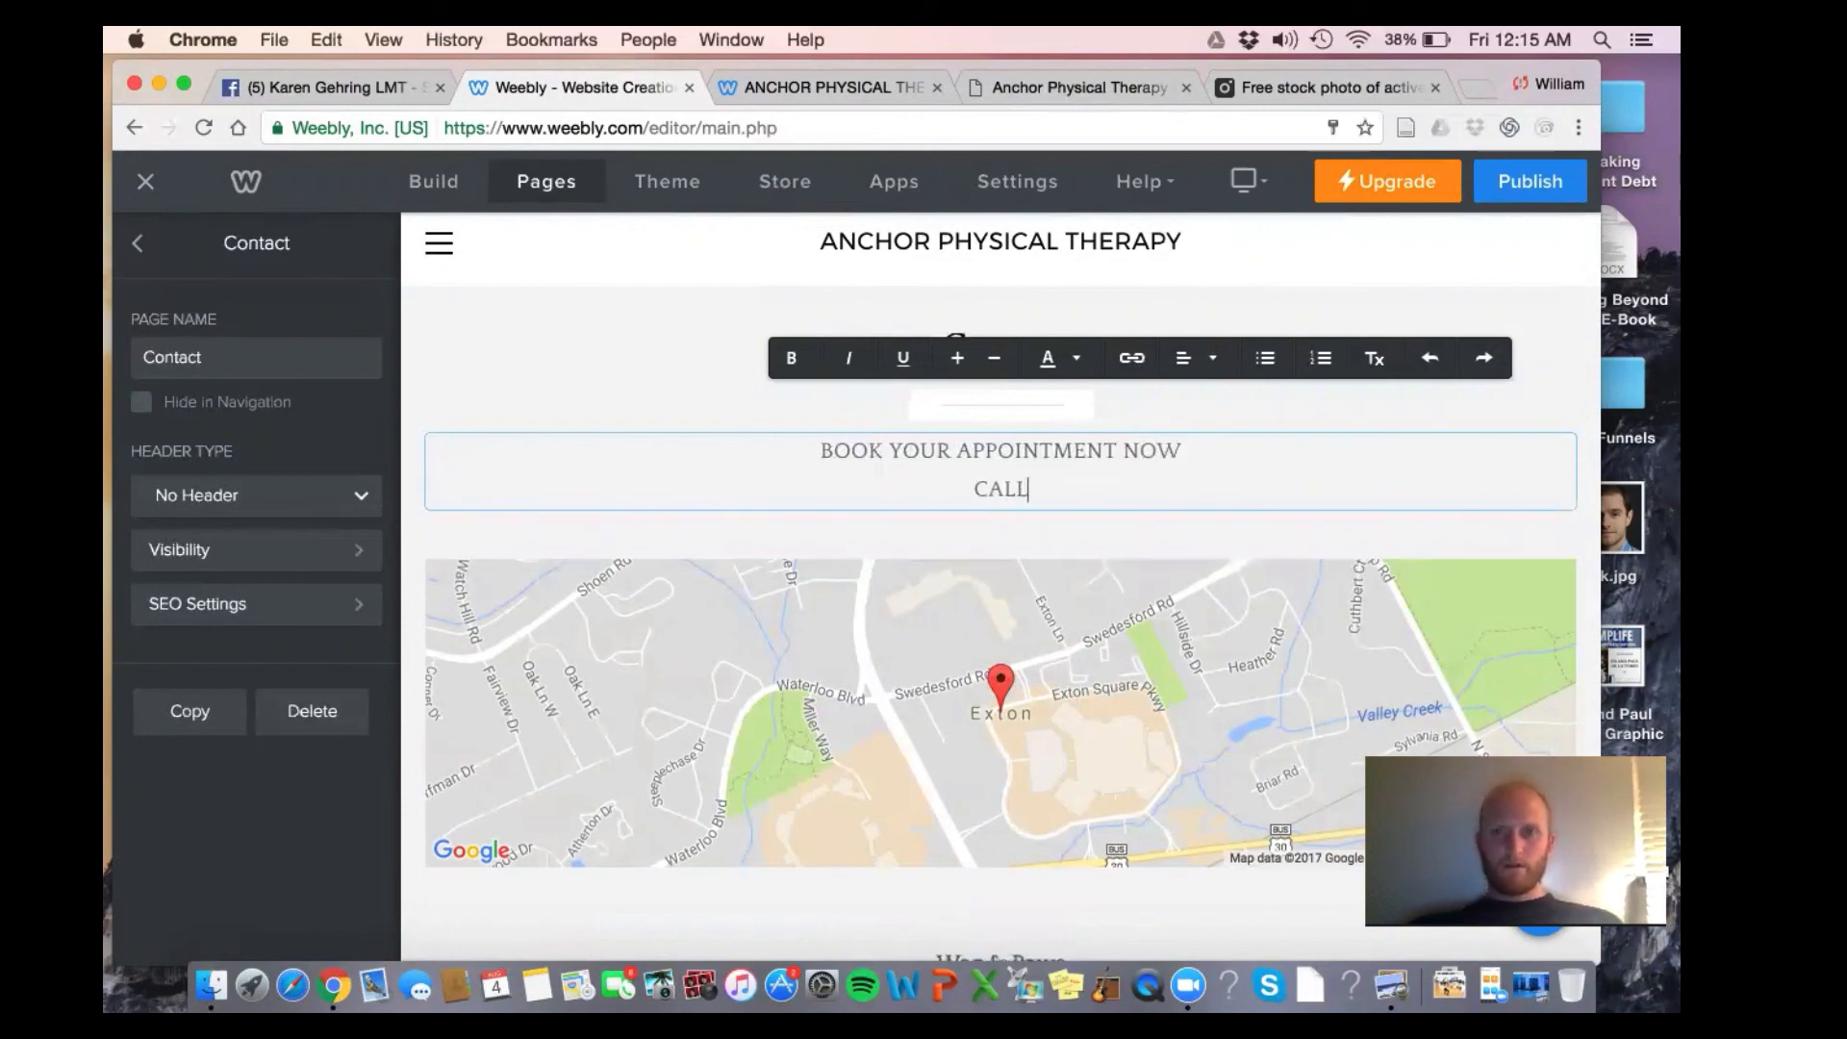
type(" US AT")
key("Return")
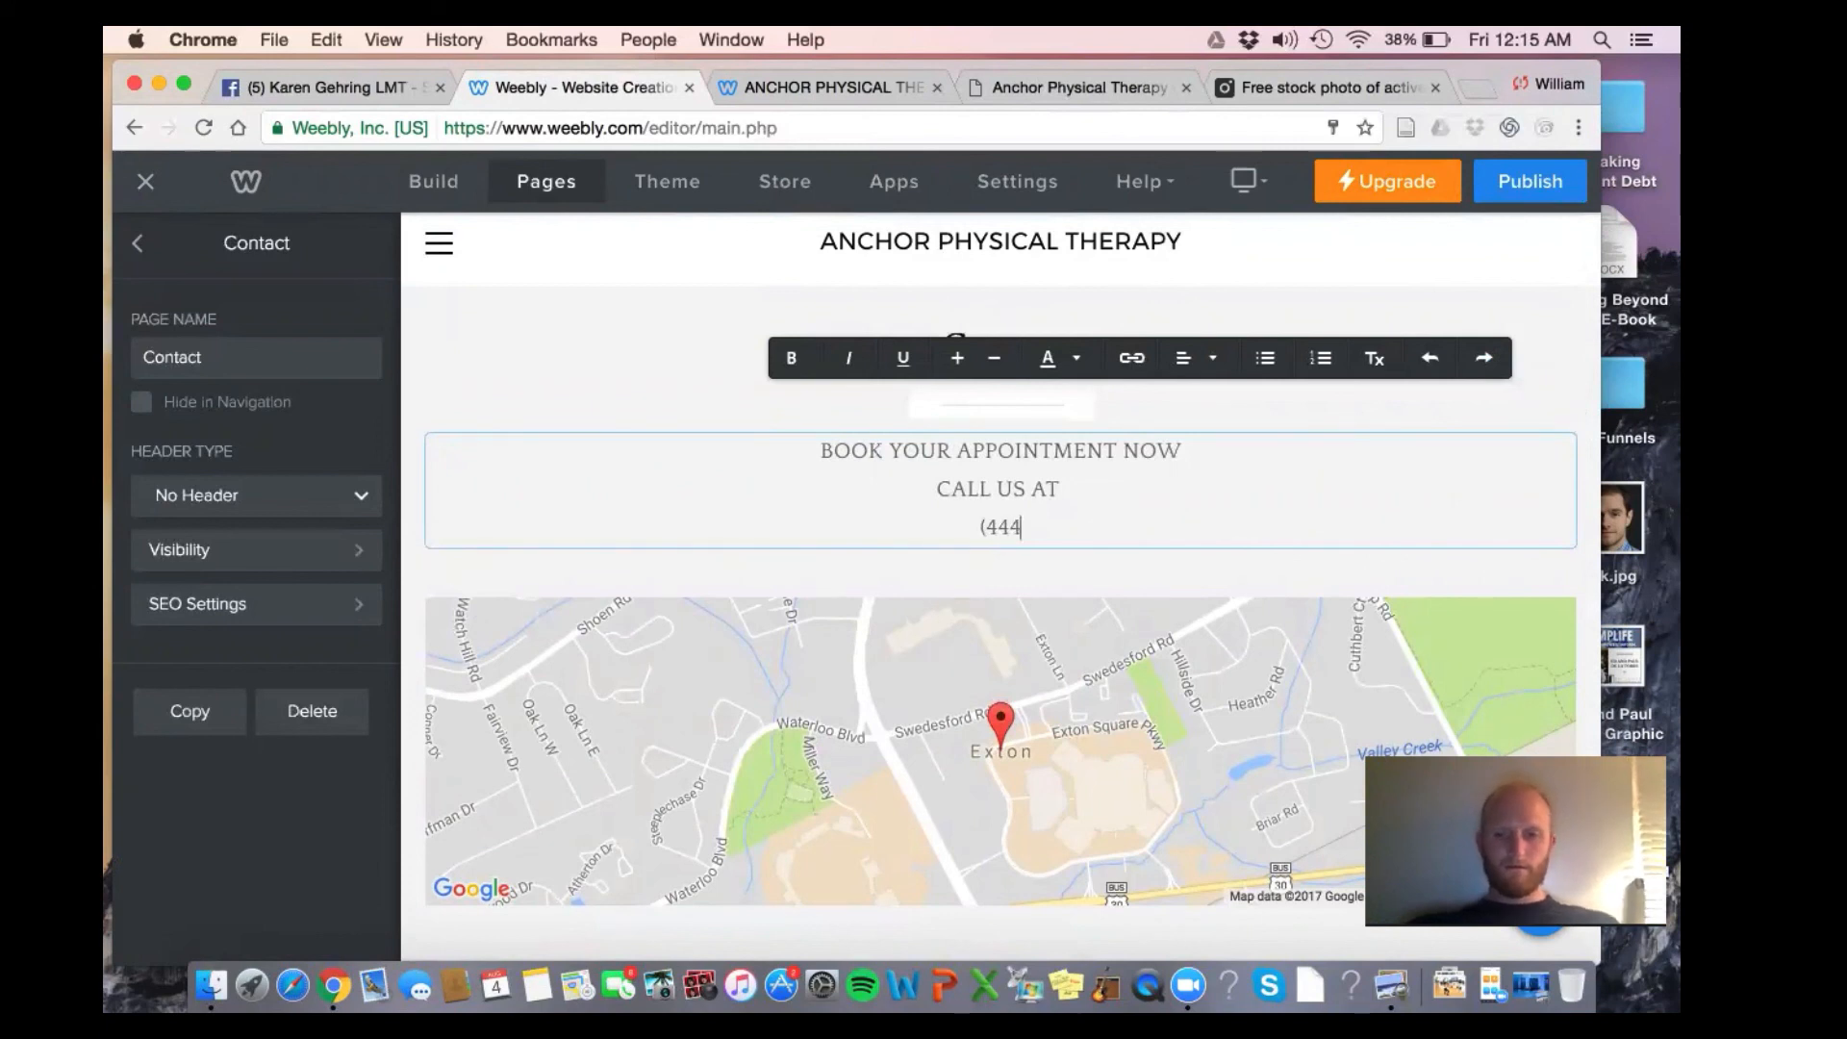
type("(444) 444")
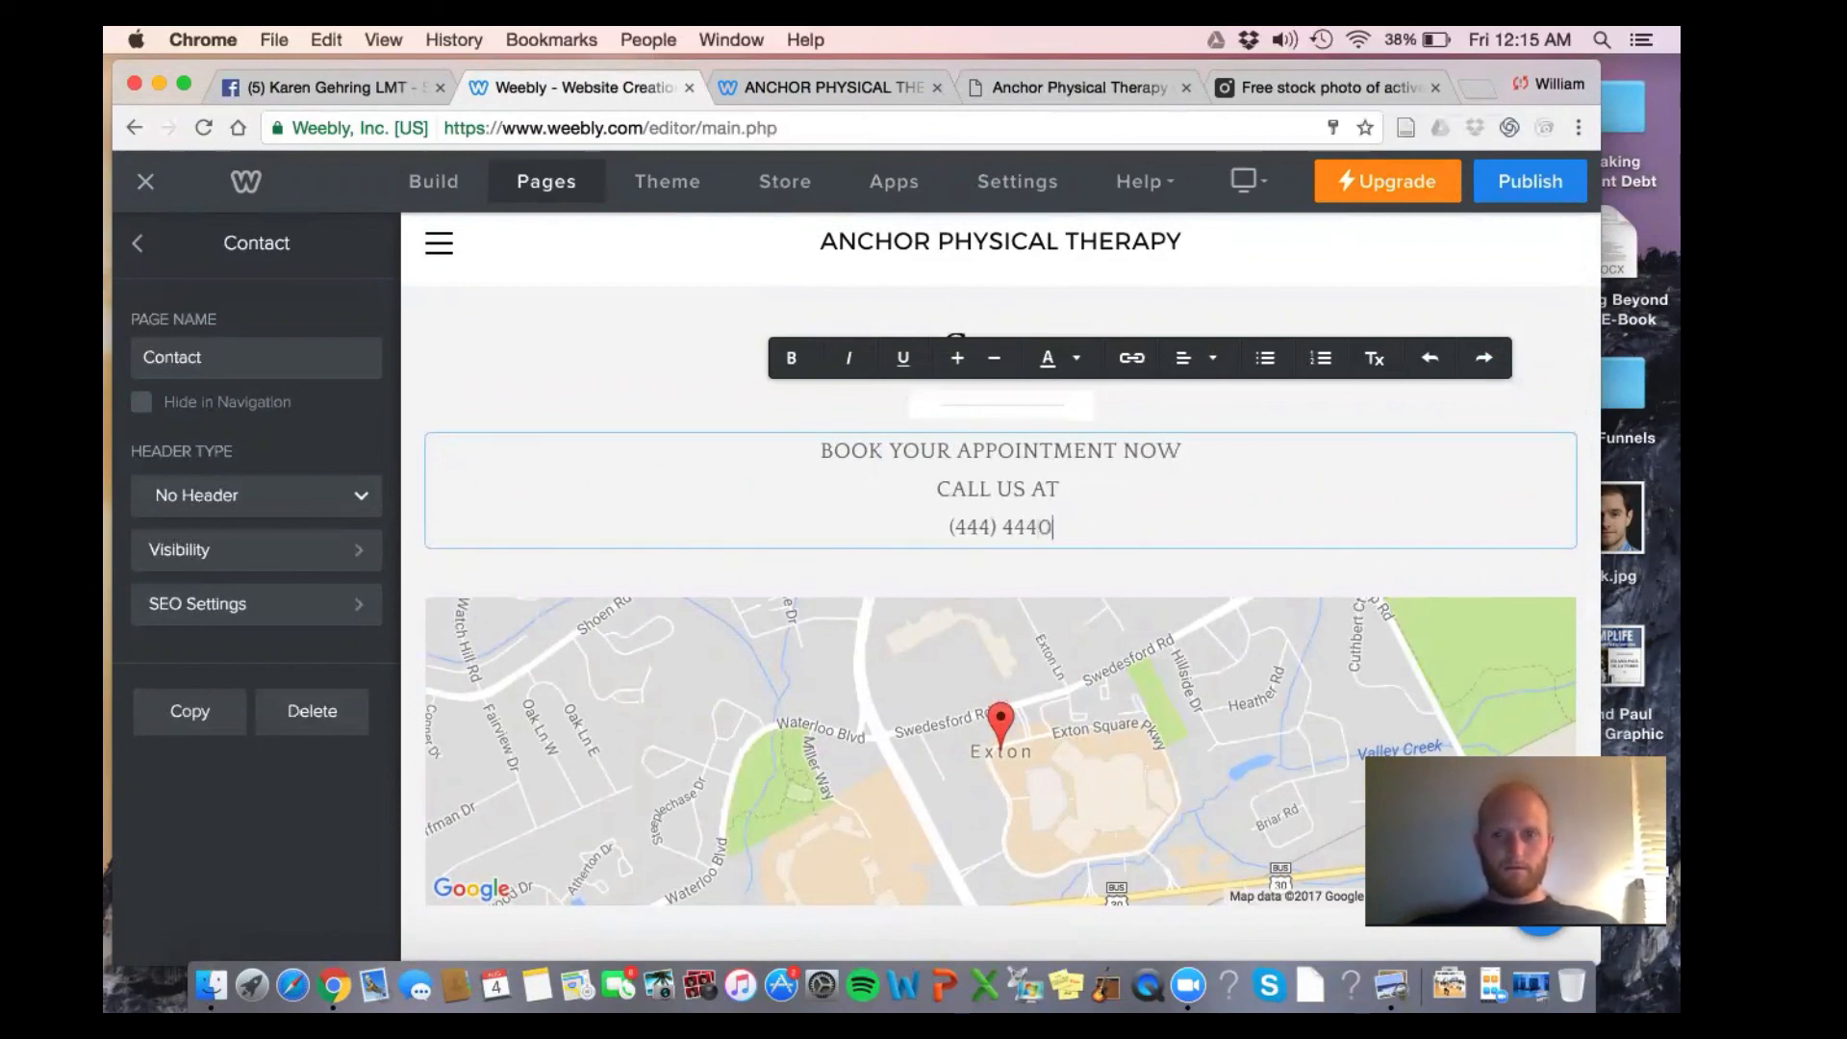
type("-4444")
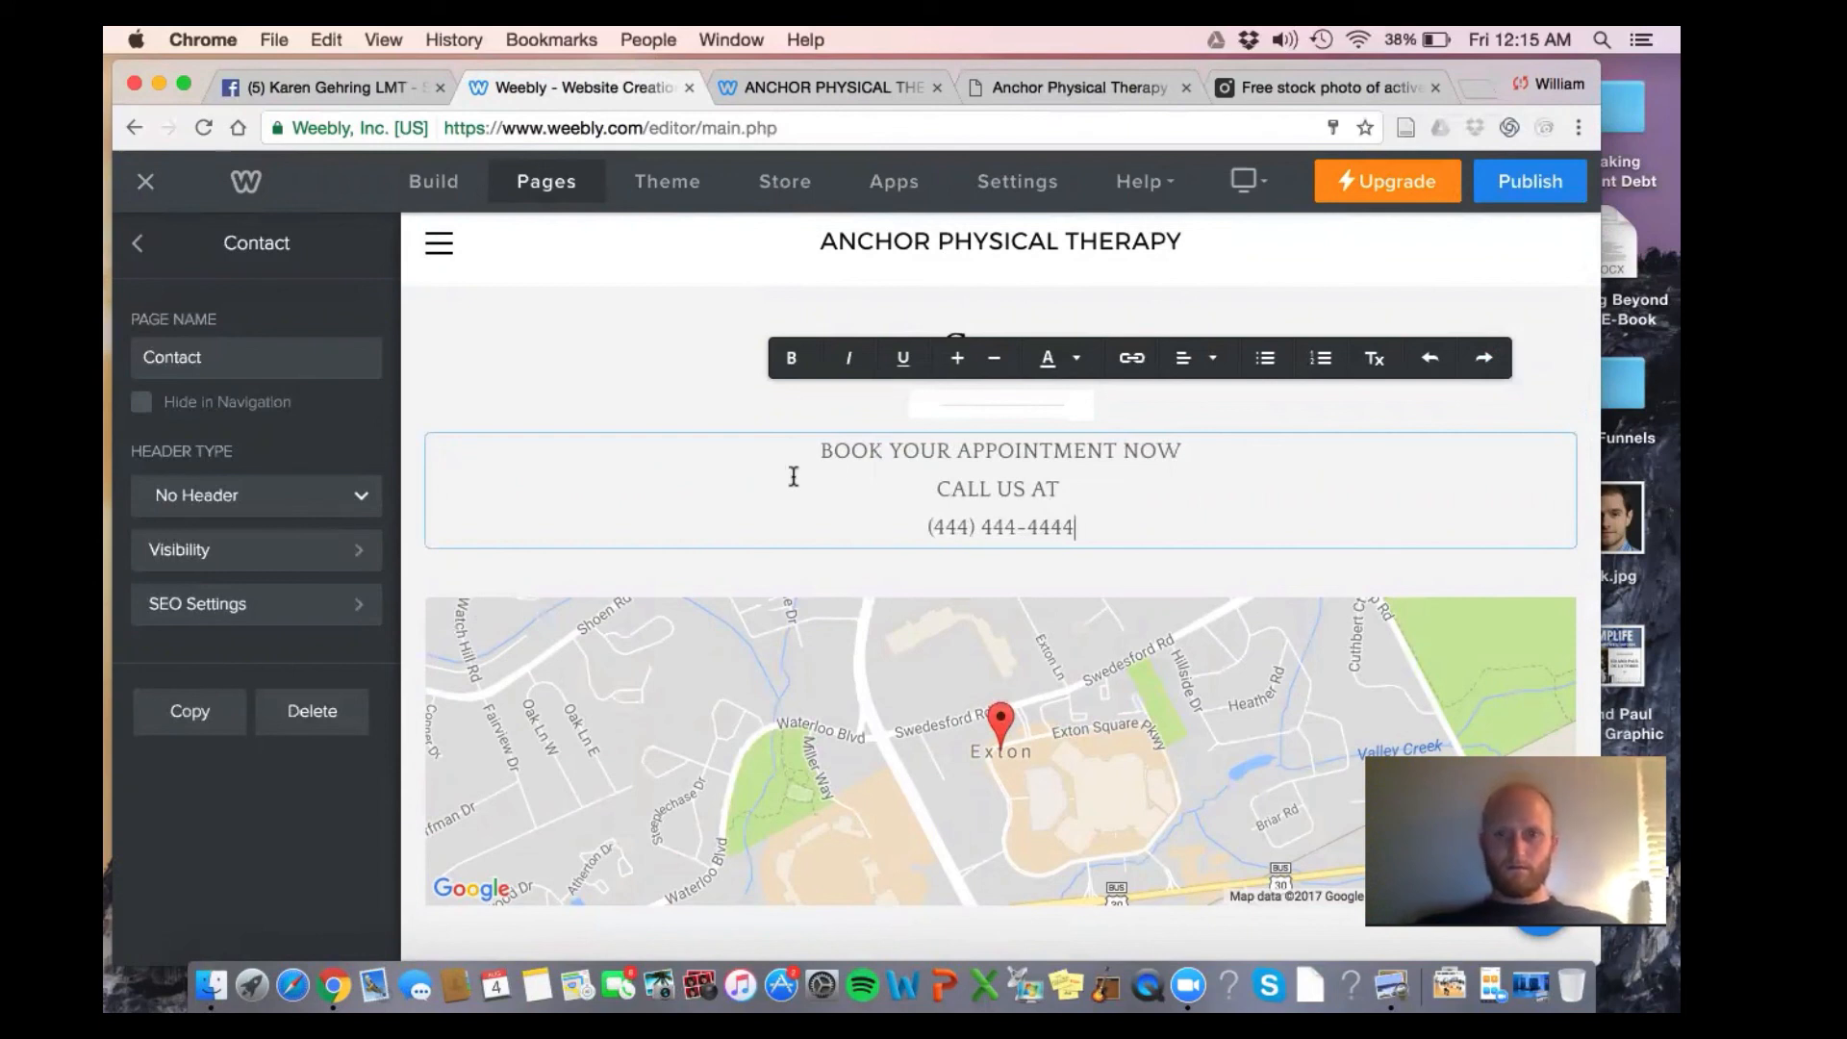
Make the phone number larger and red
left_click_drag(1092, 527, 926, 533)
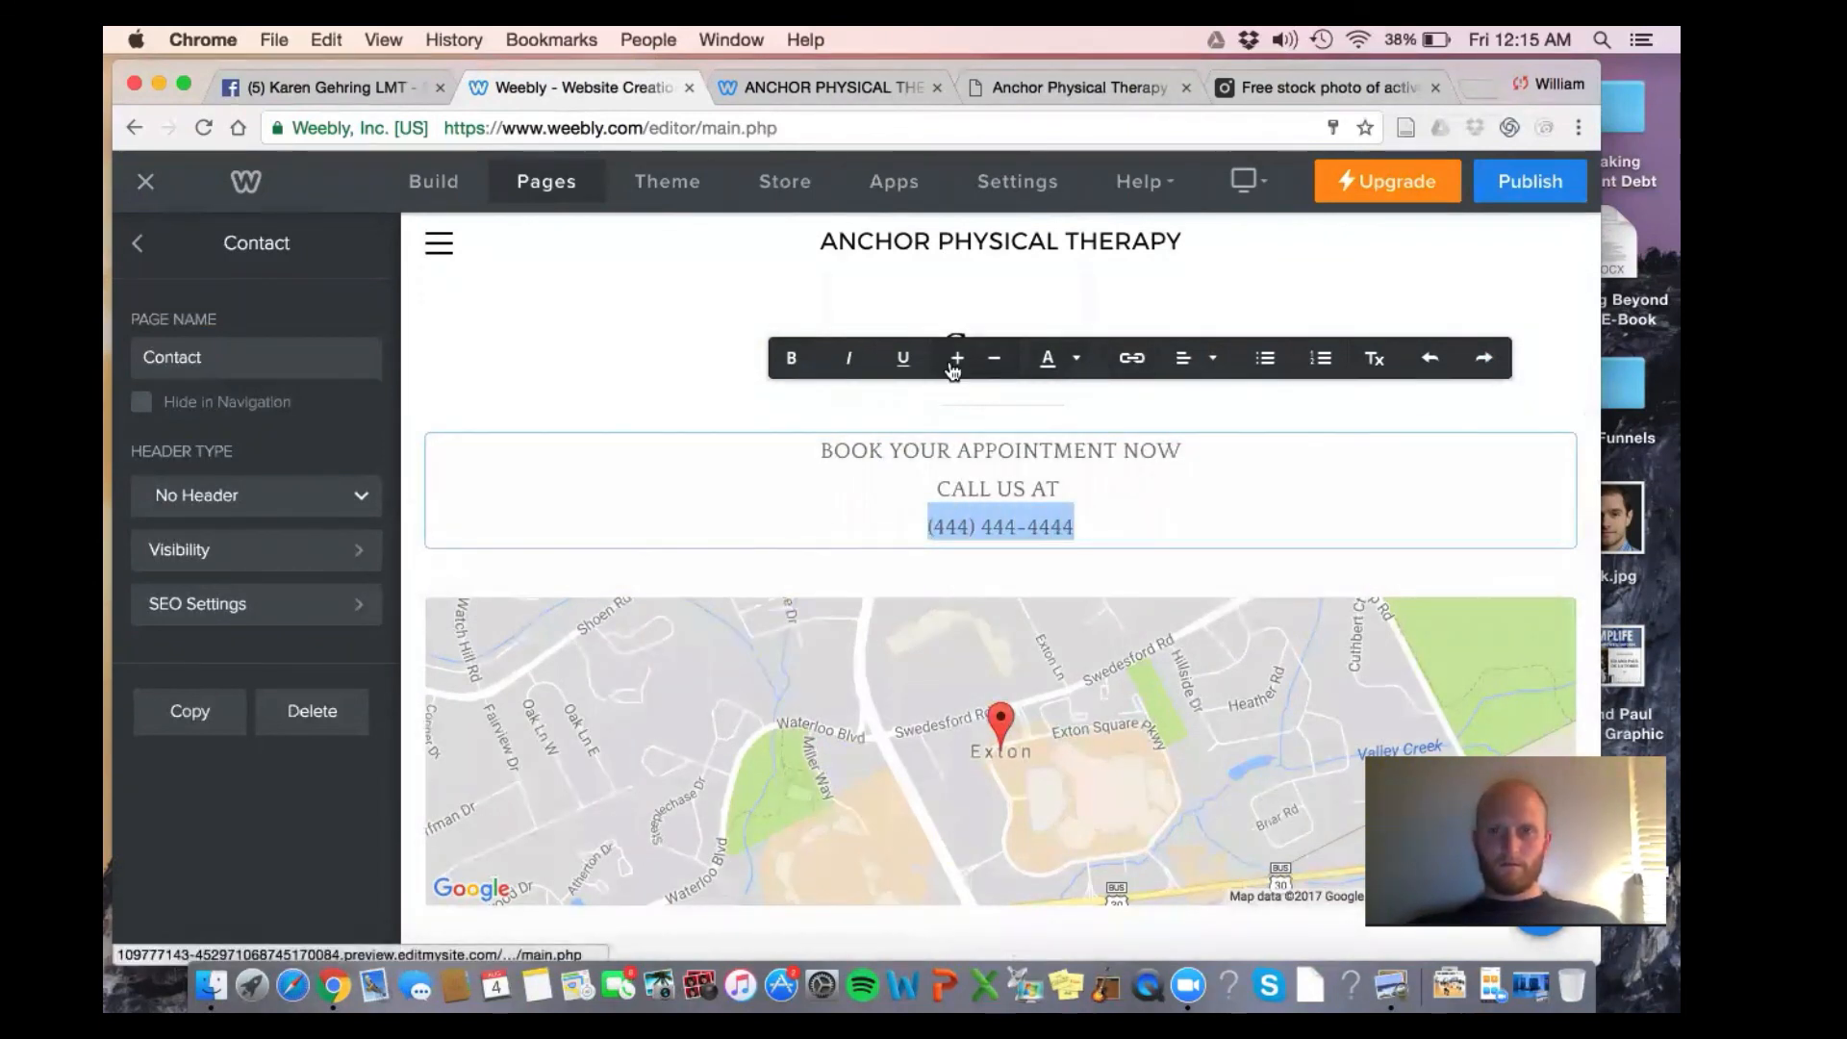
left_click(953, 368)
left_click(1064, 361)
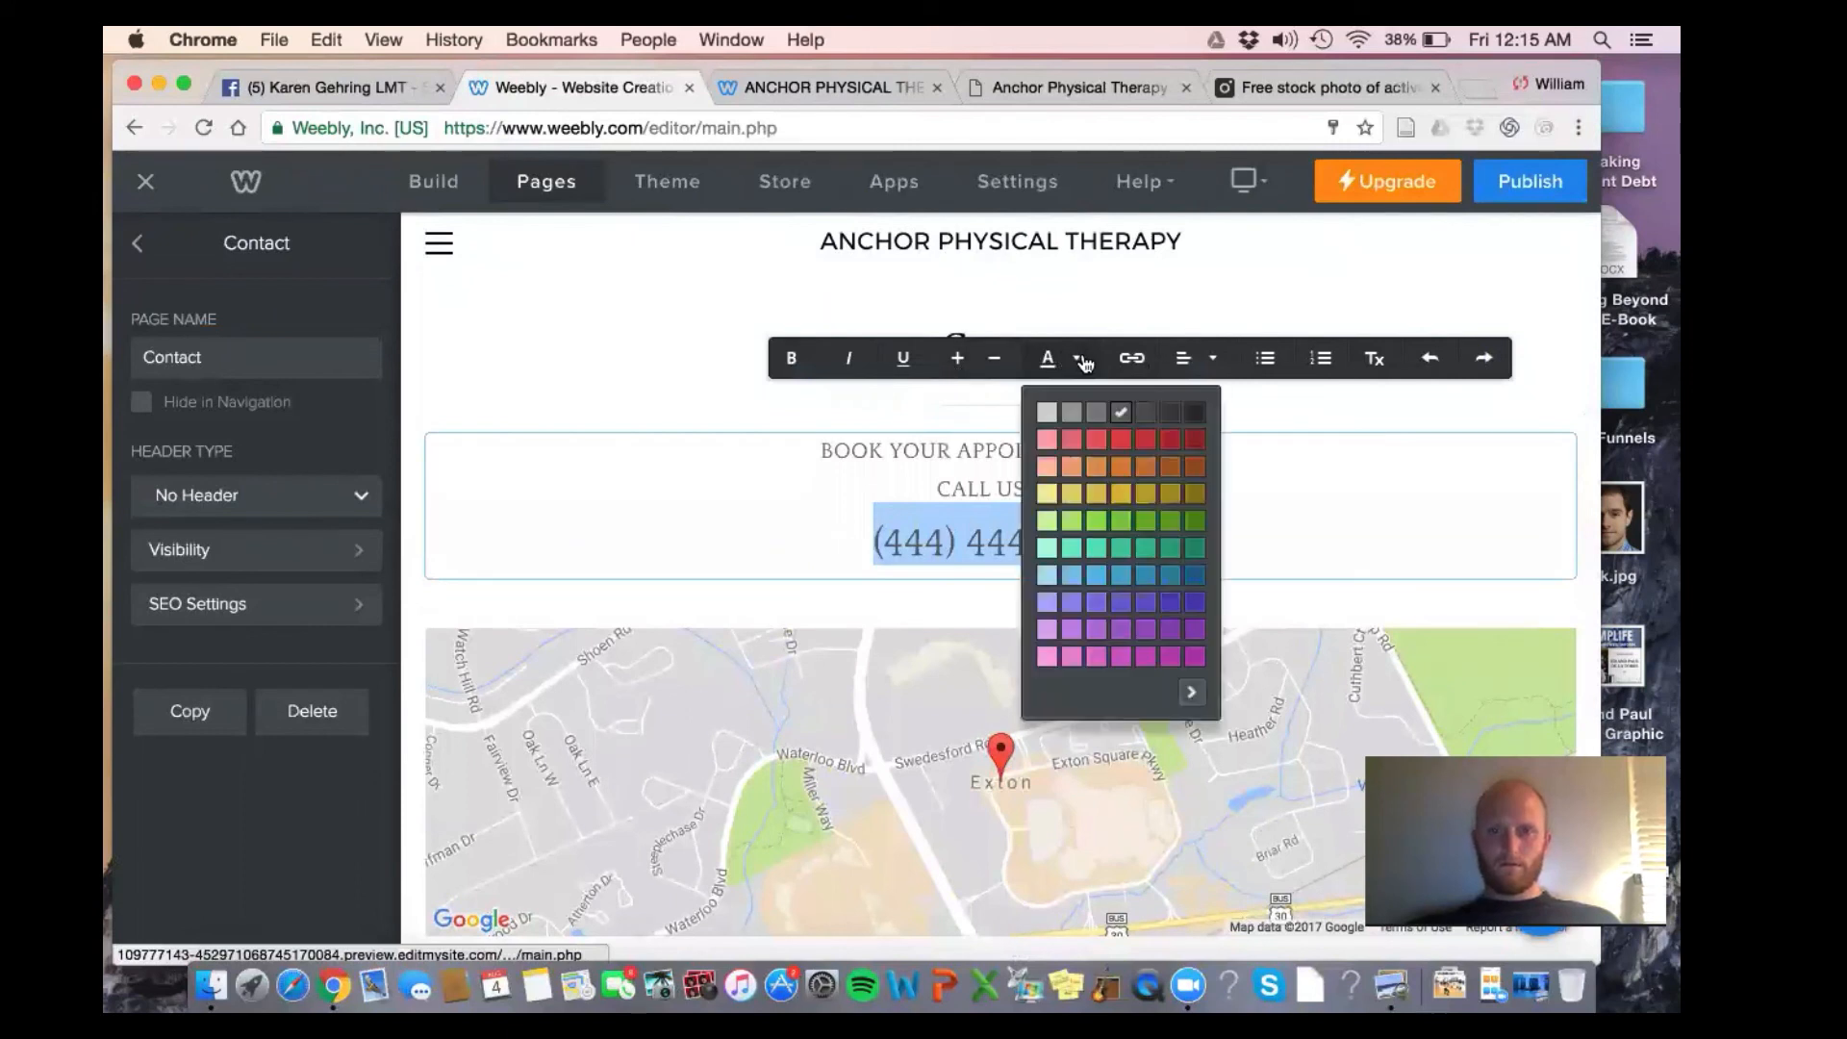
left_click(1145, 450)
Make CALL US AT bold, one size larger and pure black
triple_click(1046, 482)
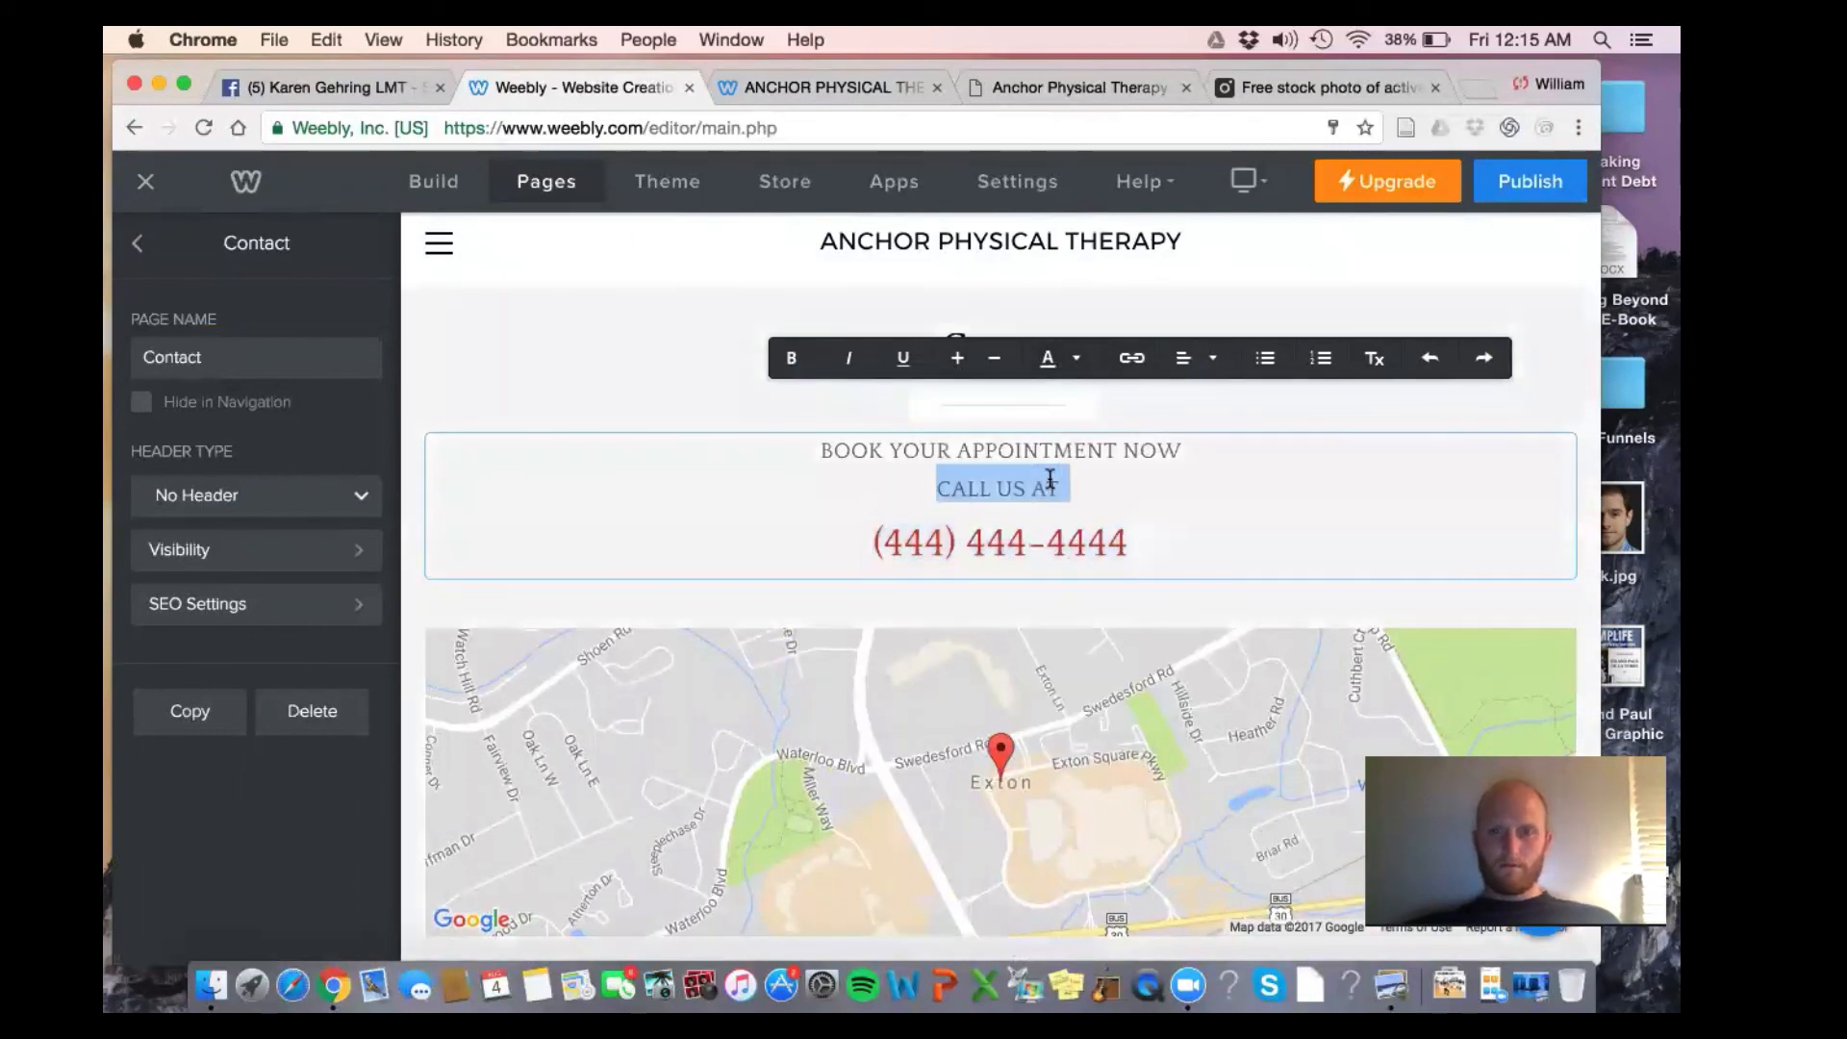
left_click(808, 361)
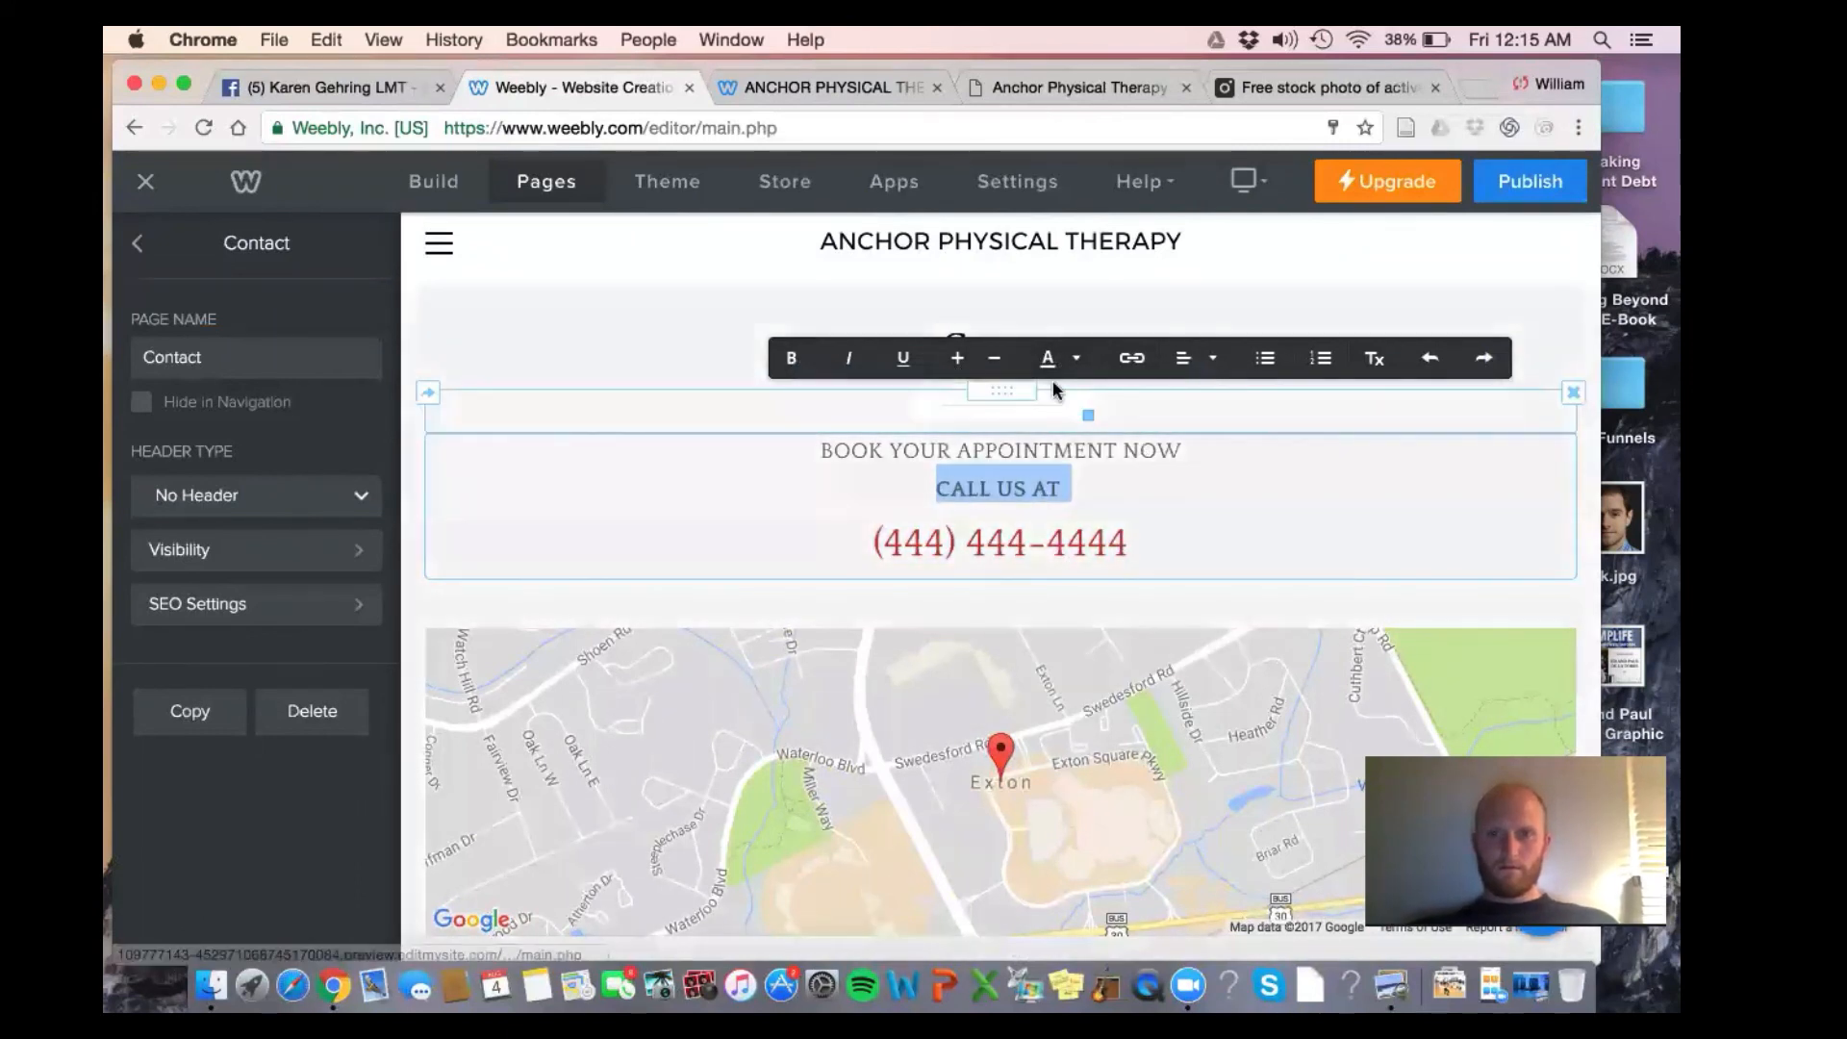
left_click(957, 360)
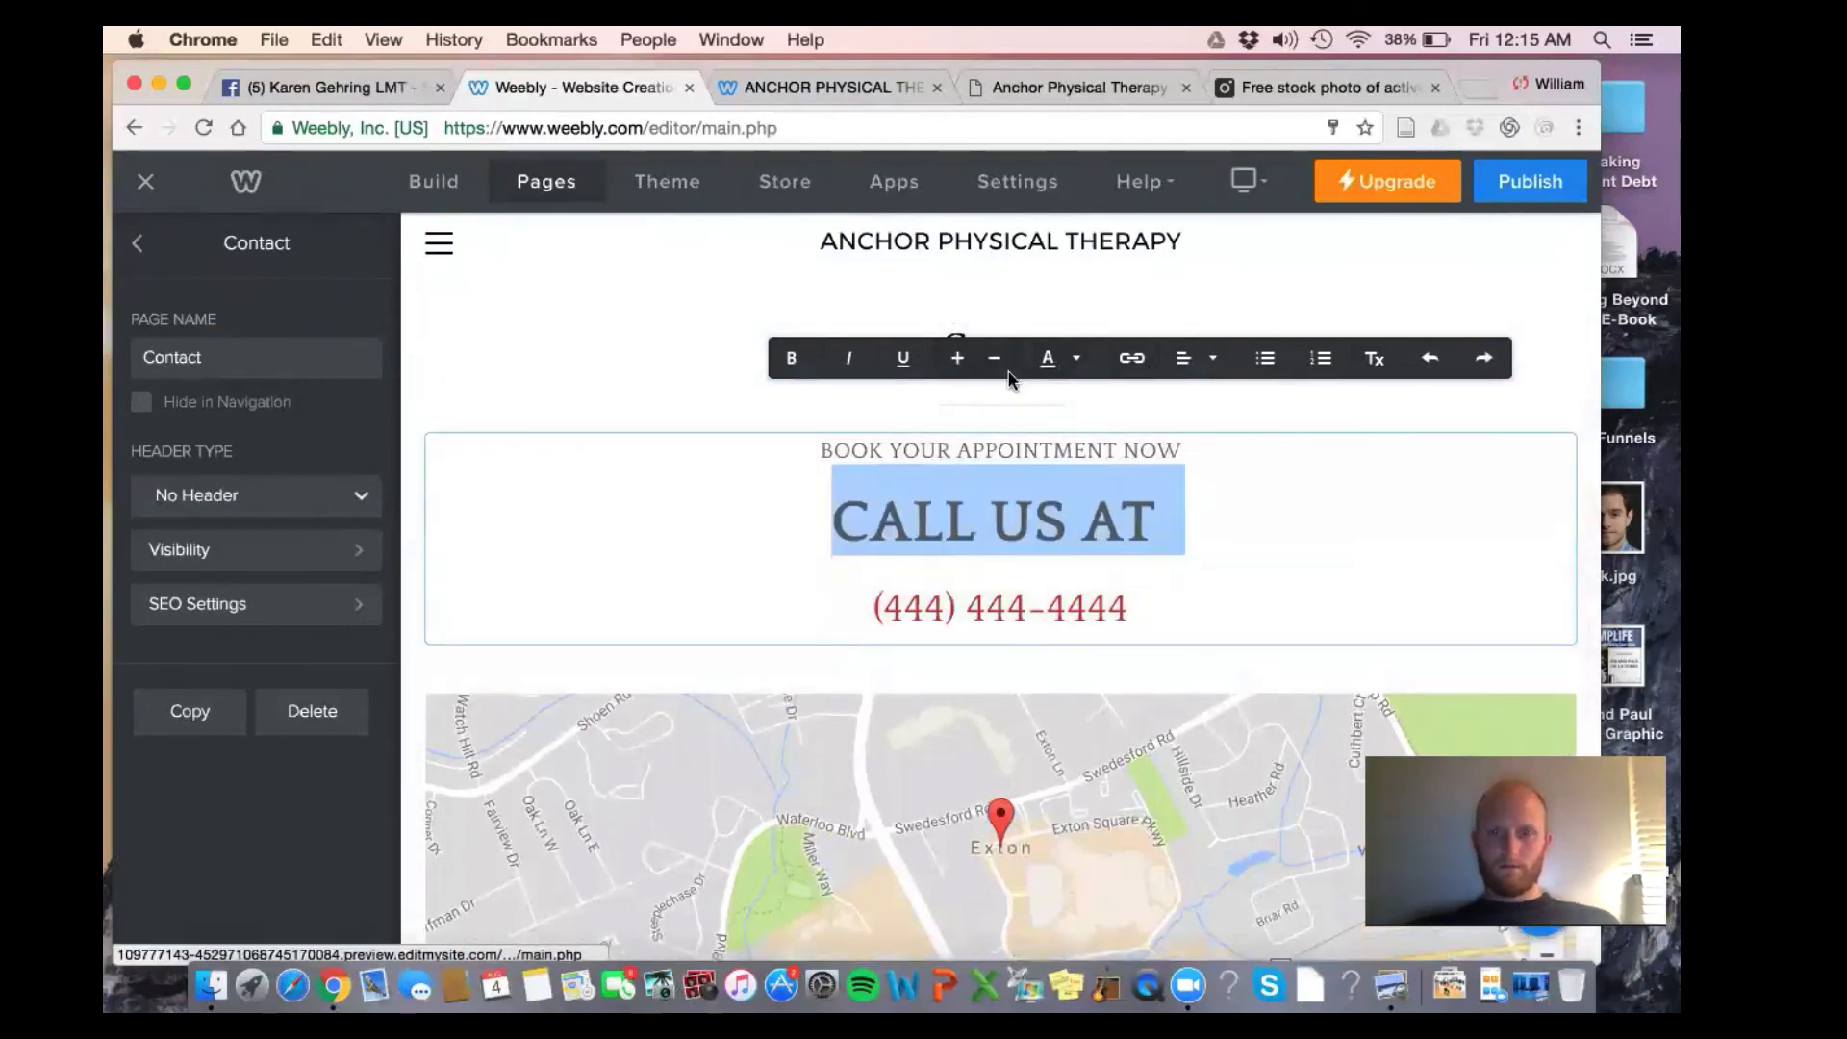
left_click(995, 364)
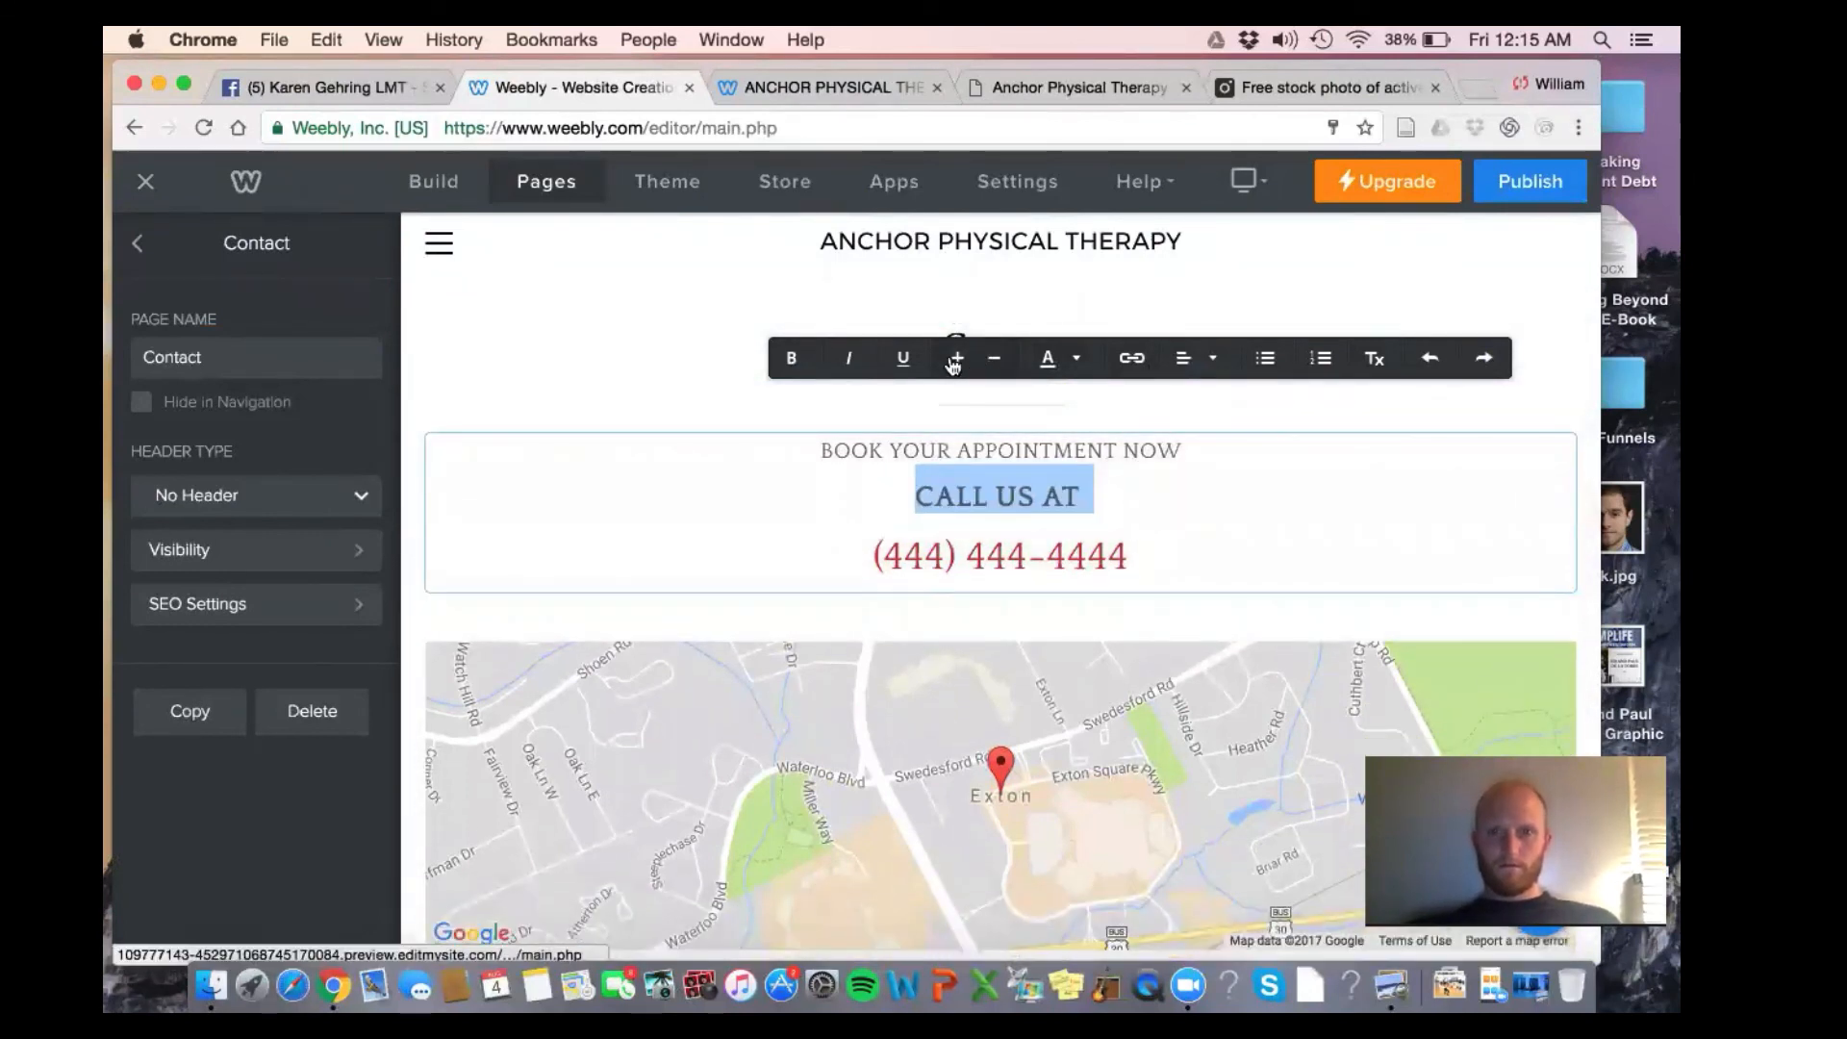
left_click(954, 359)
left_click(1071, 362)
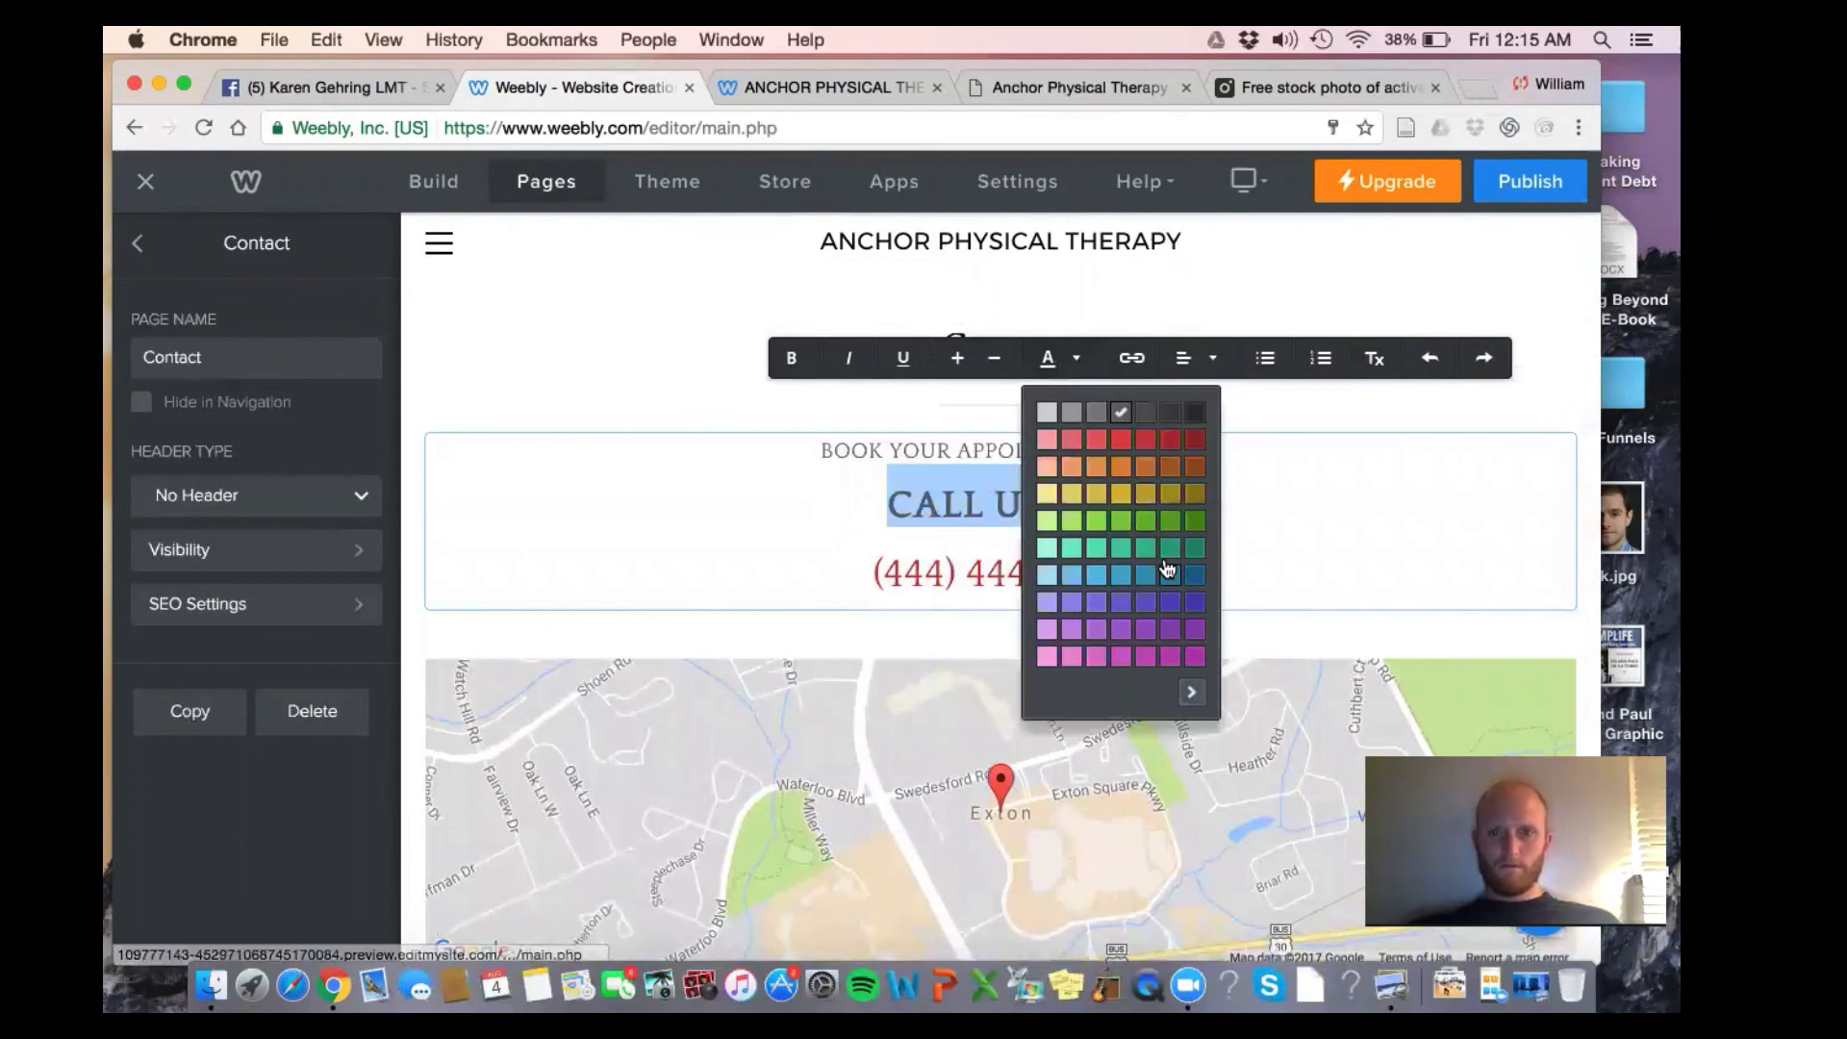
left_click(1203, 698)
left_click_drag(1222, 563, 1223, 669)
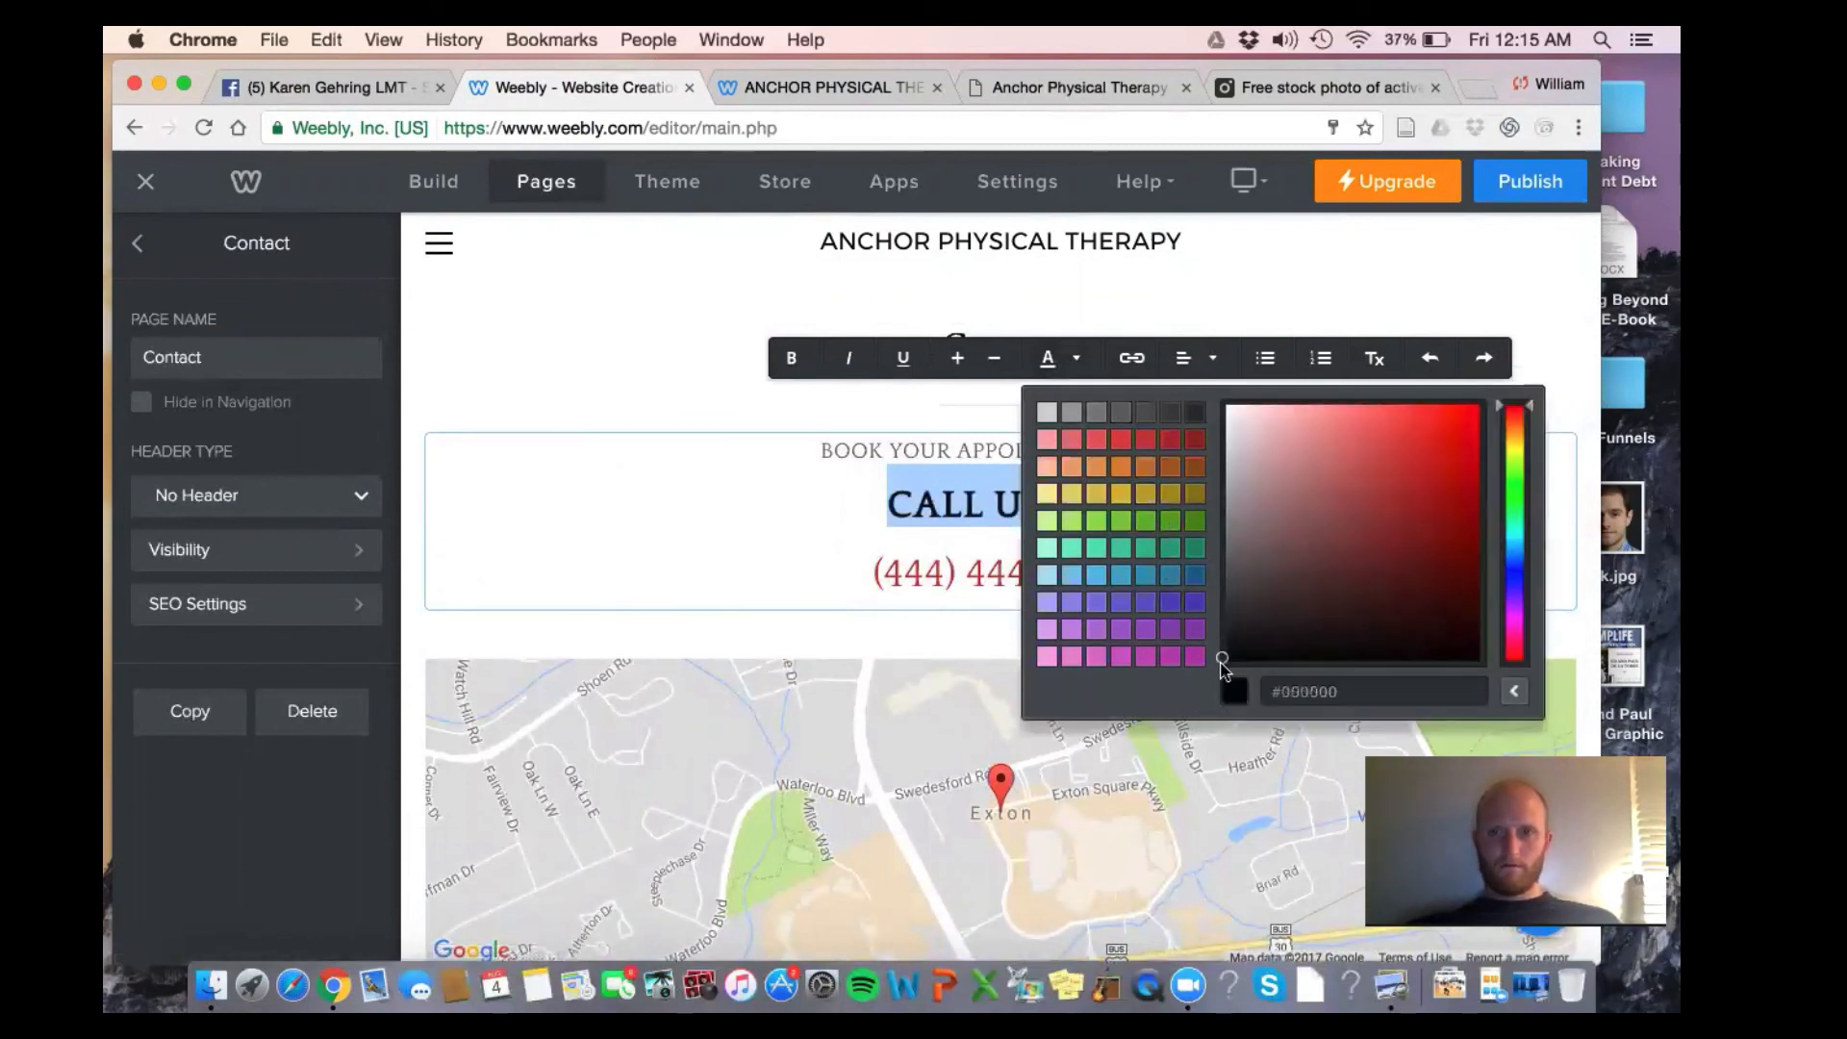
left_click(1396, 265)
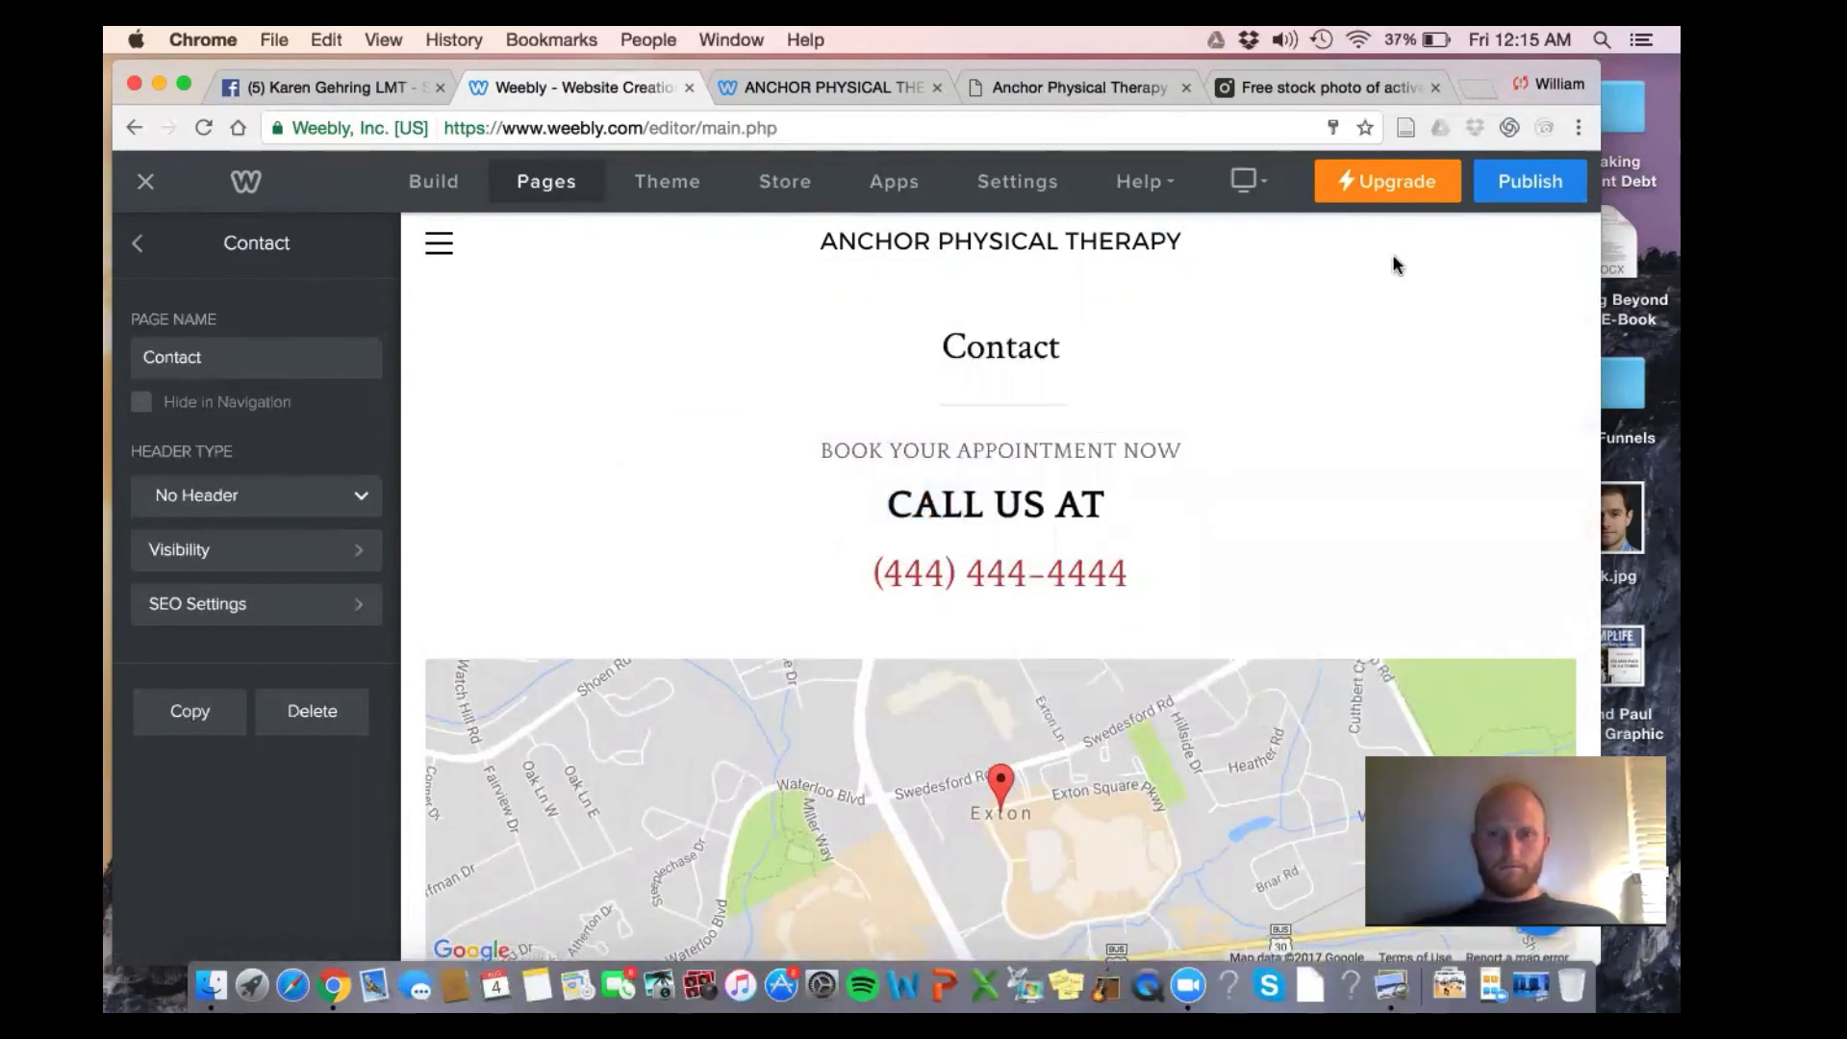
Check the colour options for the BOOK YOUR APPOINTMENT NOW line, leaving it unchanged
scroll(1396, 265, "down", 1)
triple_click(1115, 426)
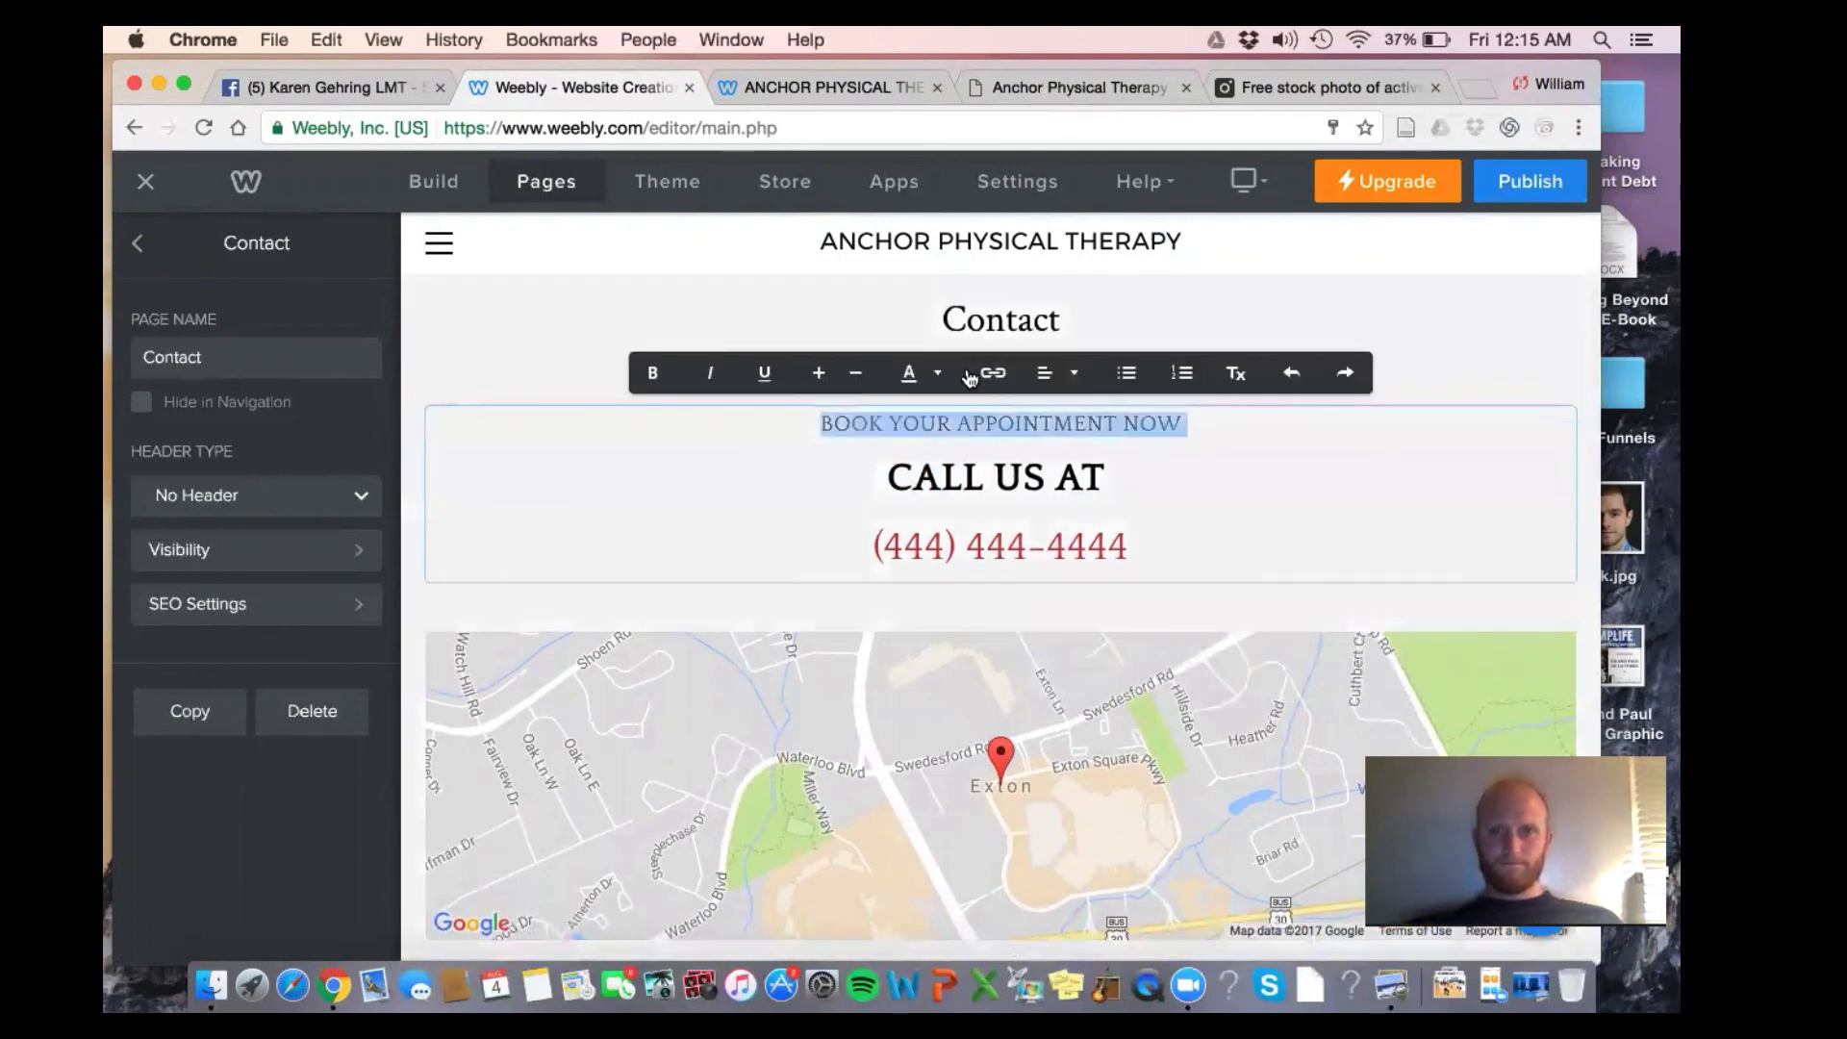
left_click(937, 374)
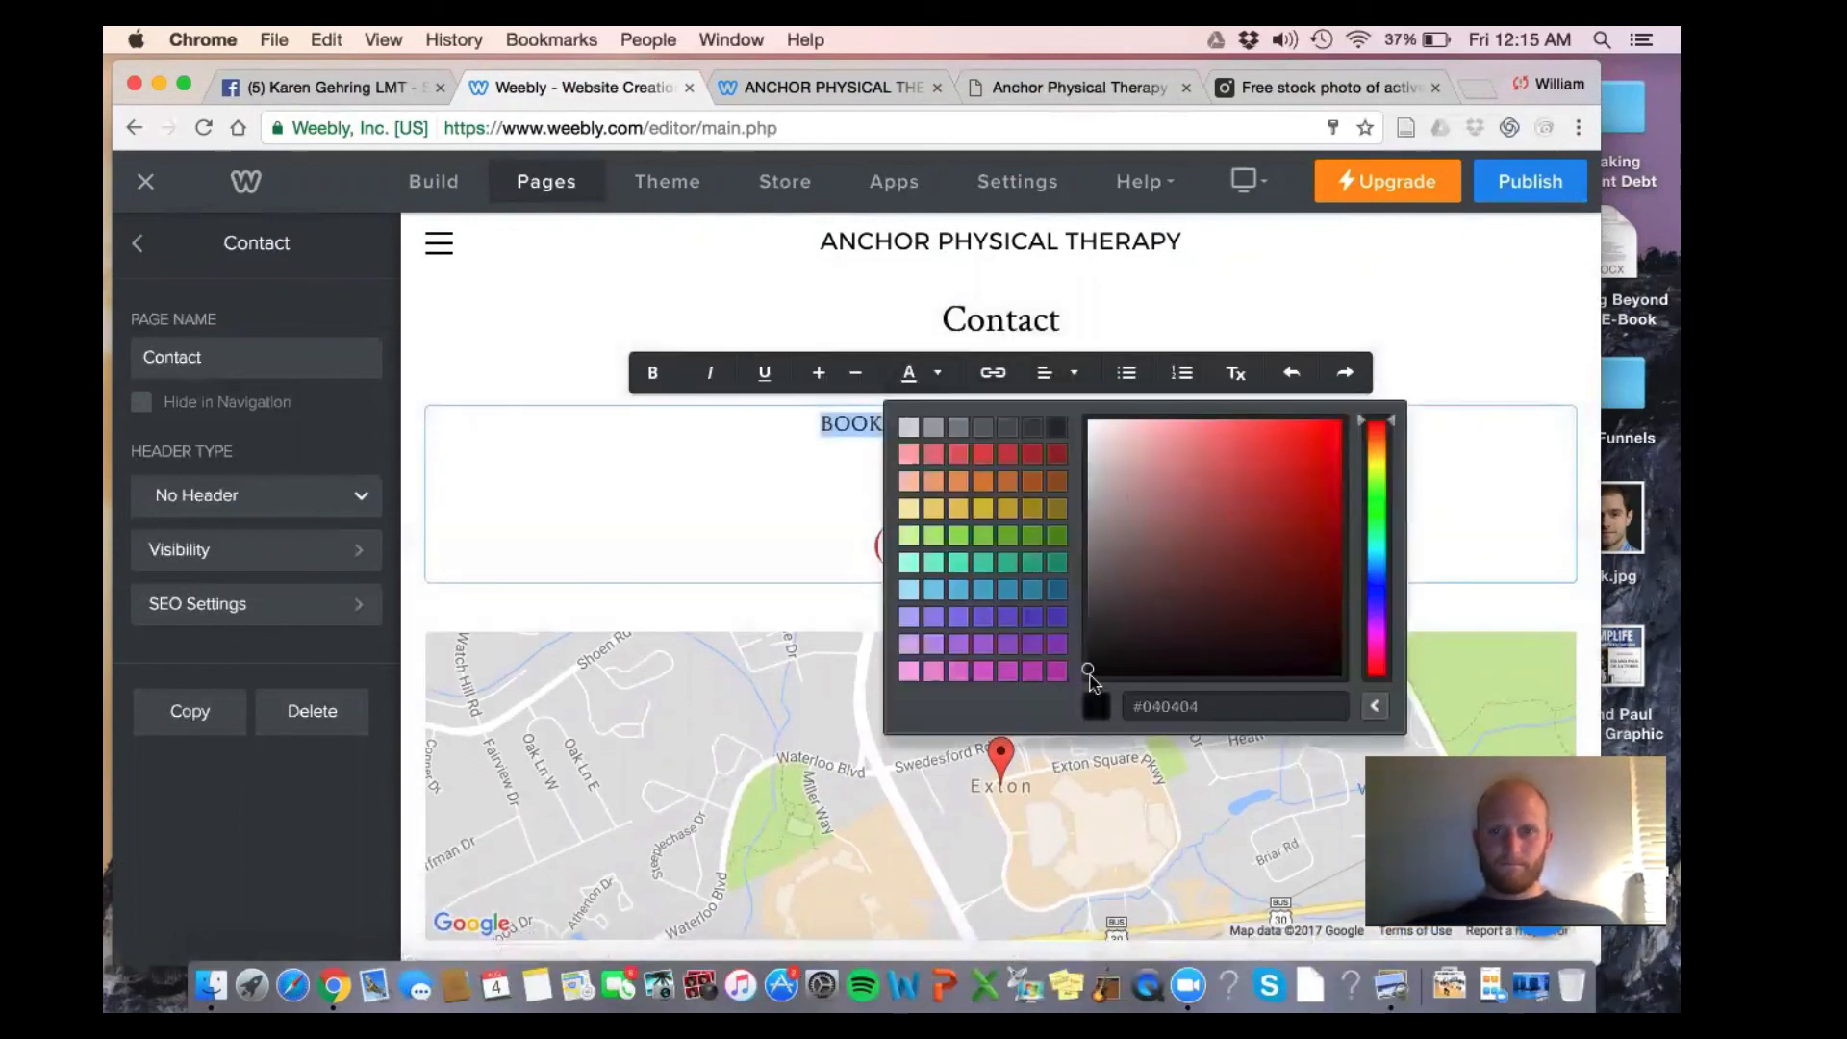
left_click(1385, 321)
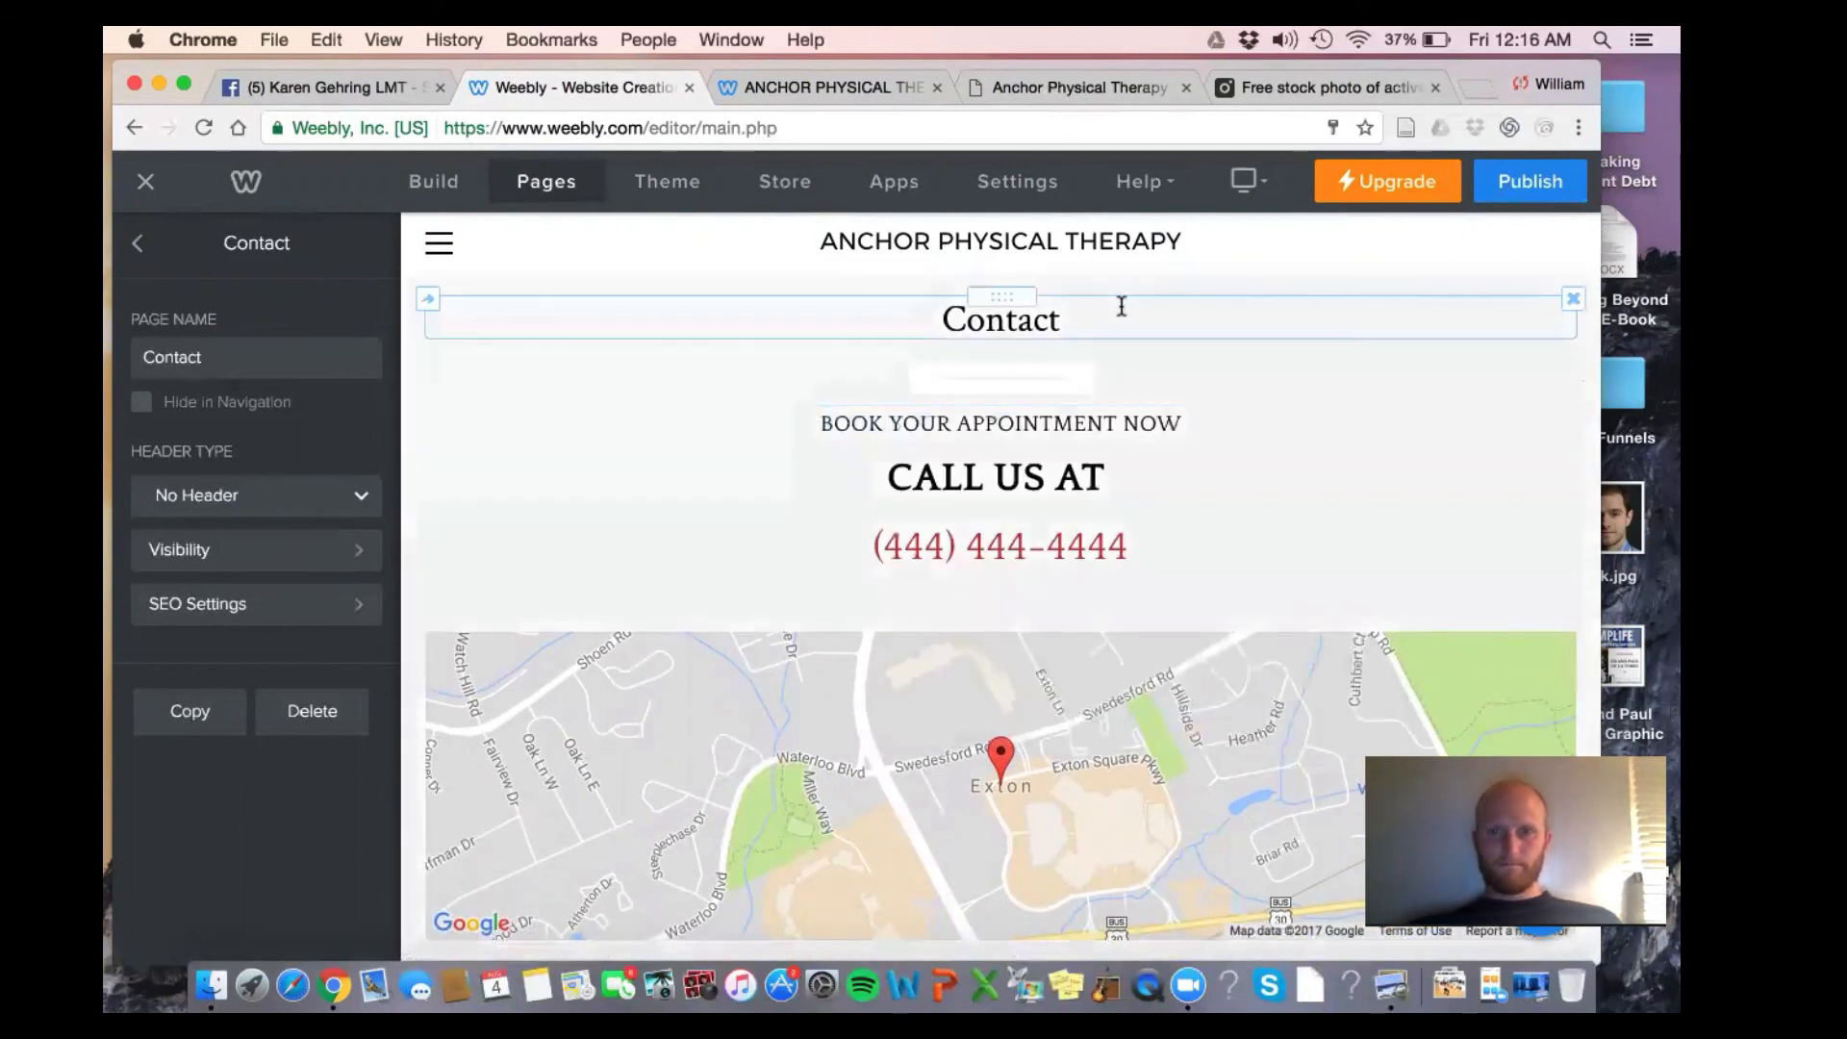
Delete the Contact title block and the empty block beneath it
left_click(1572, 299)
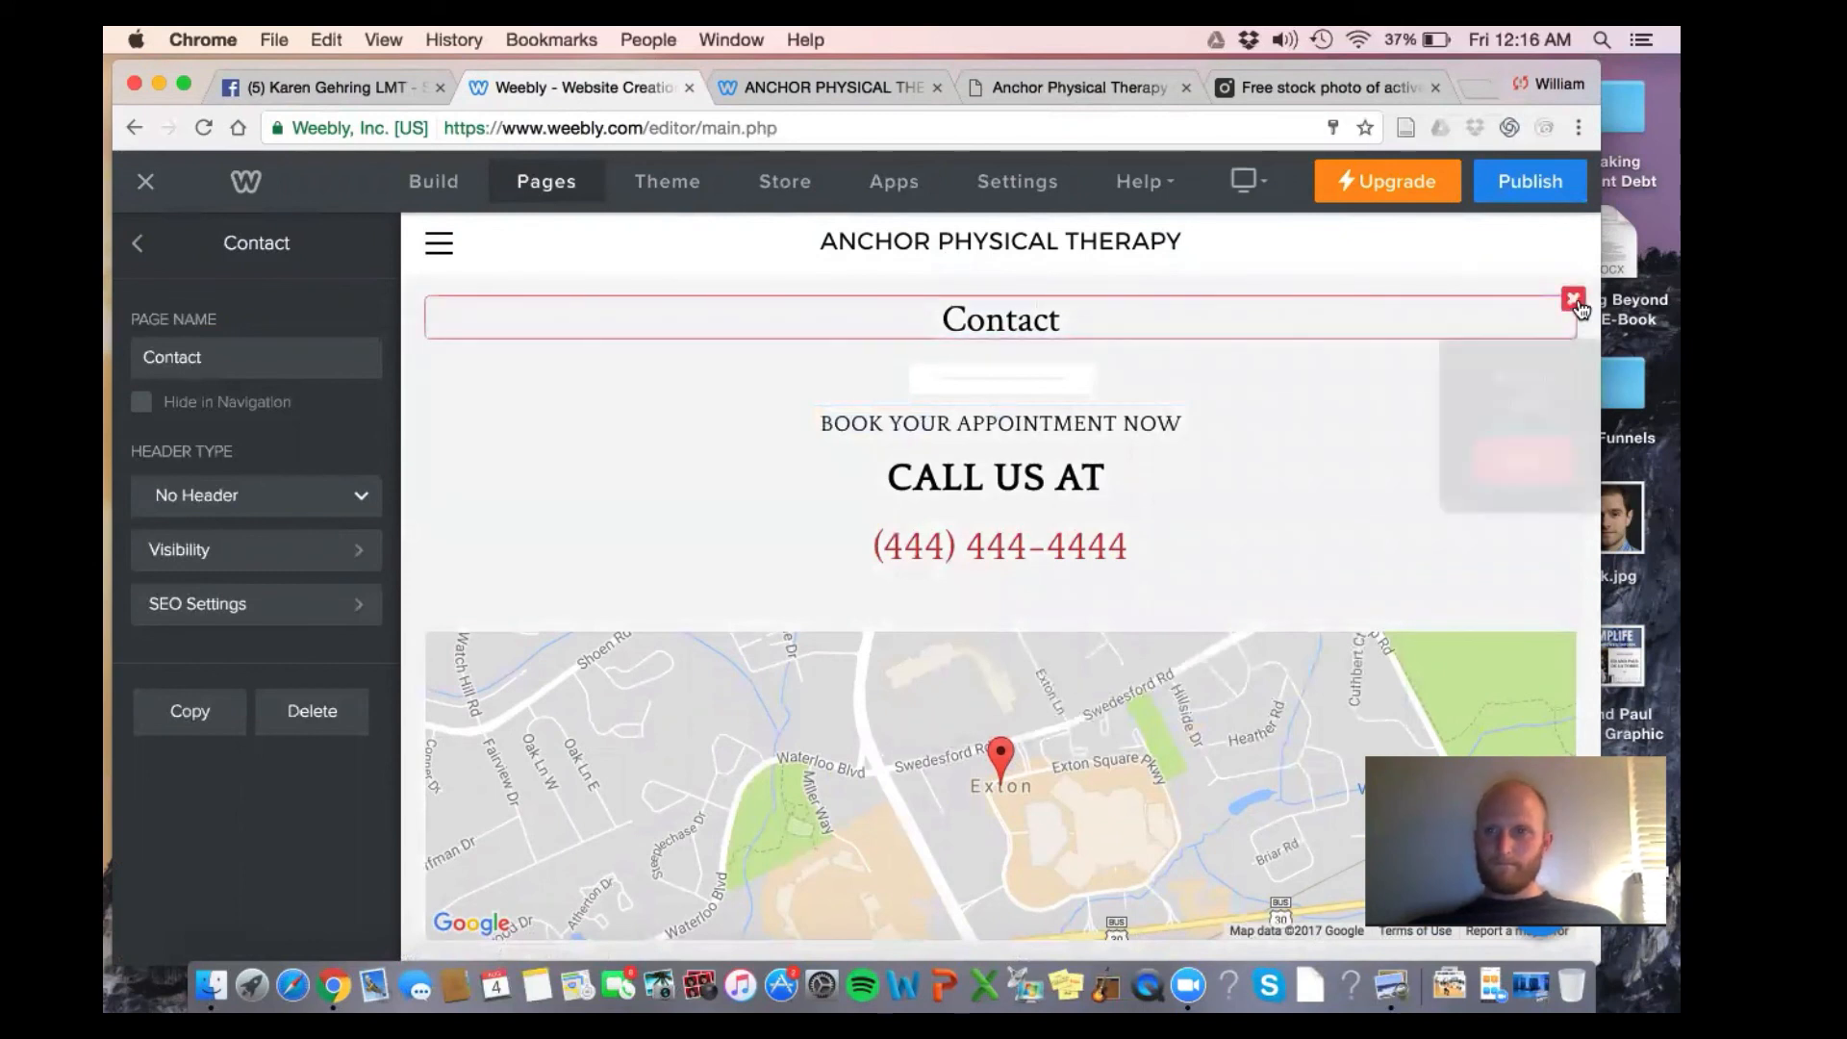
left_click(1520, 438)
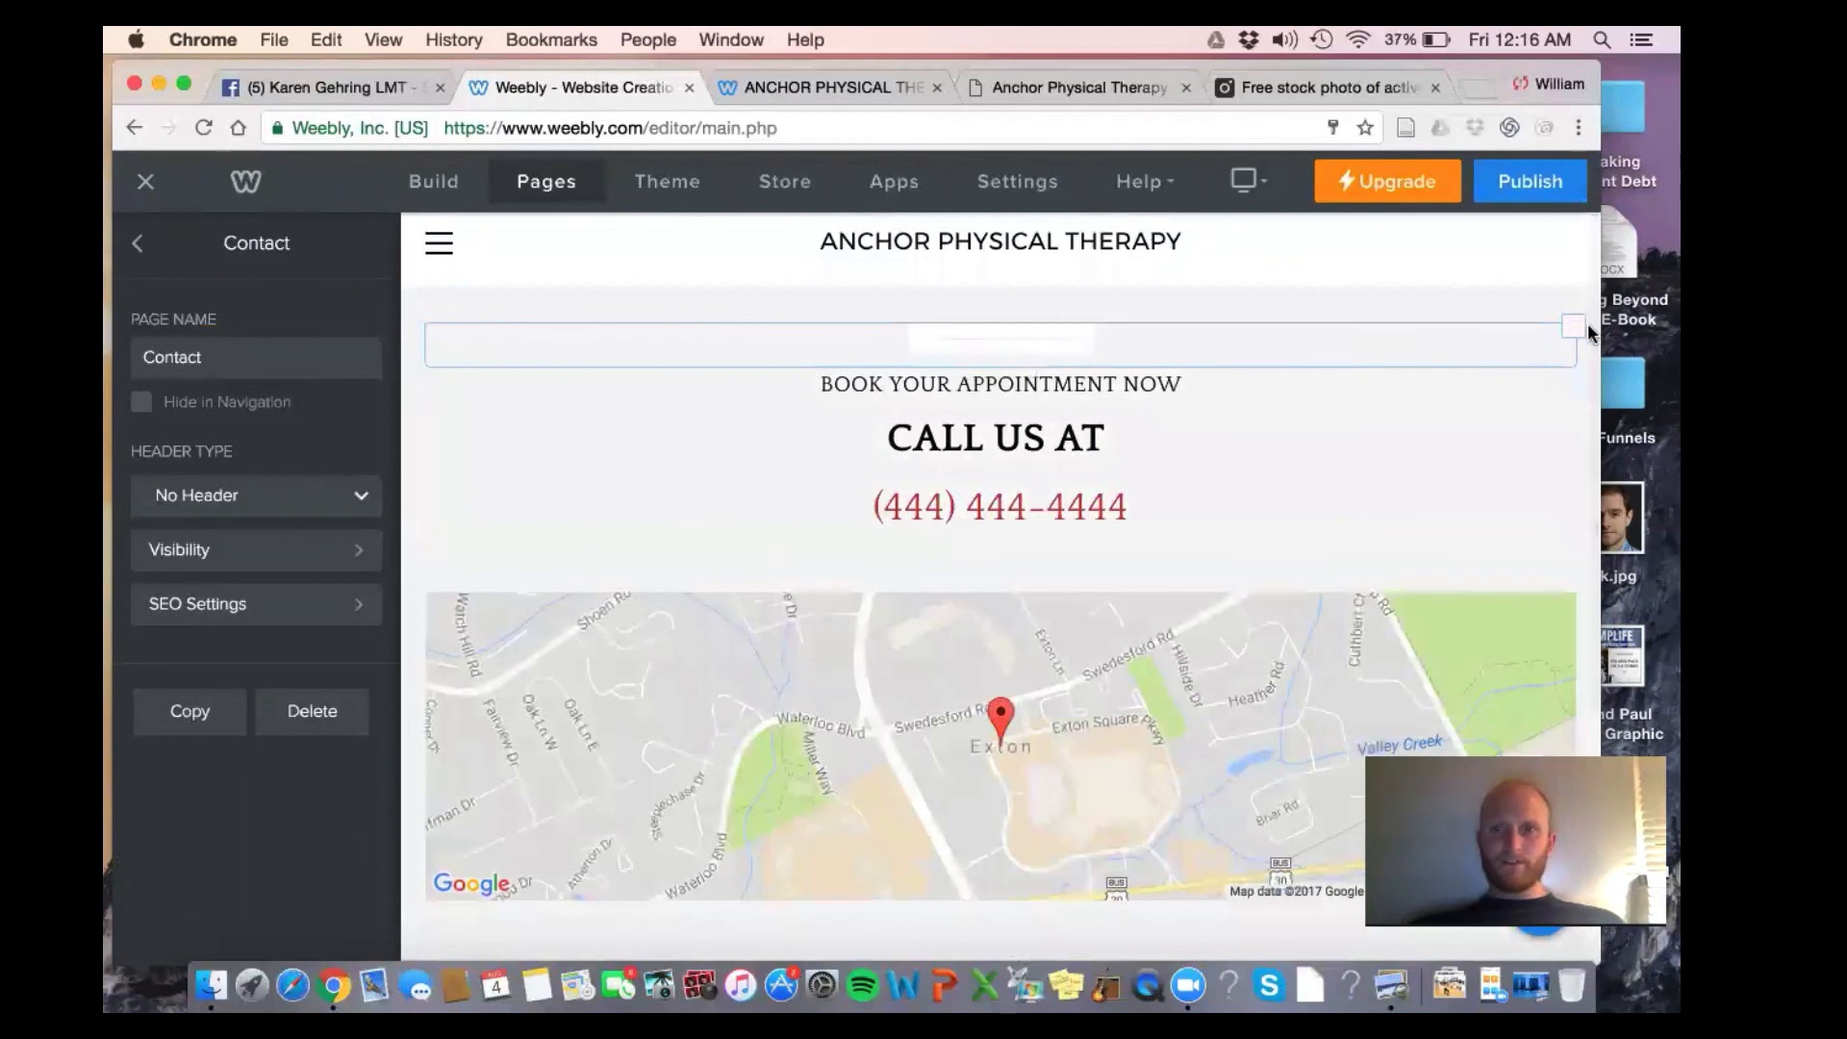
left_click(1574, 328)
left_click(1531, 472)
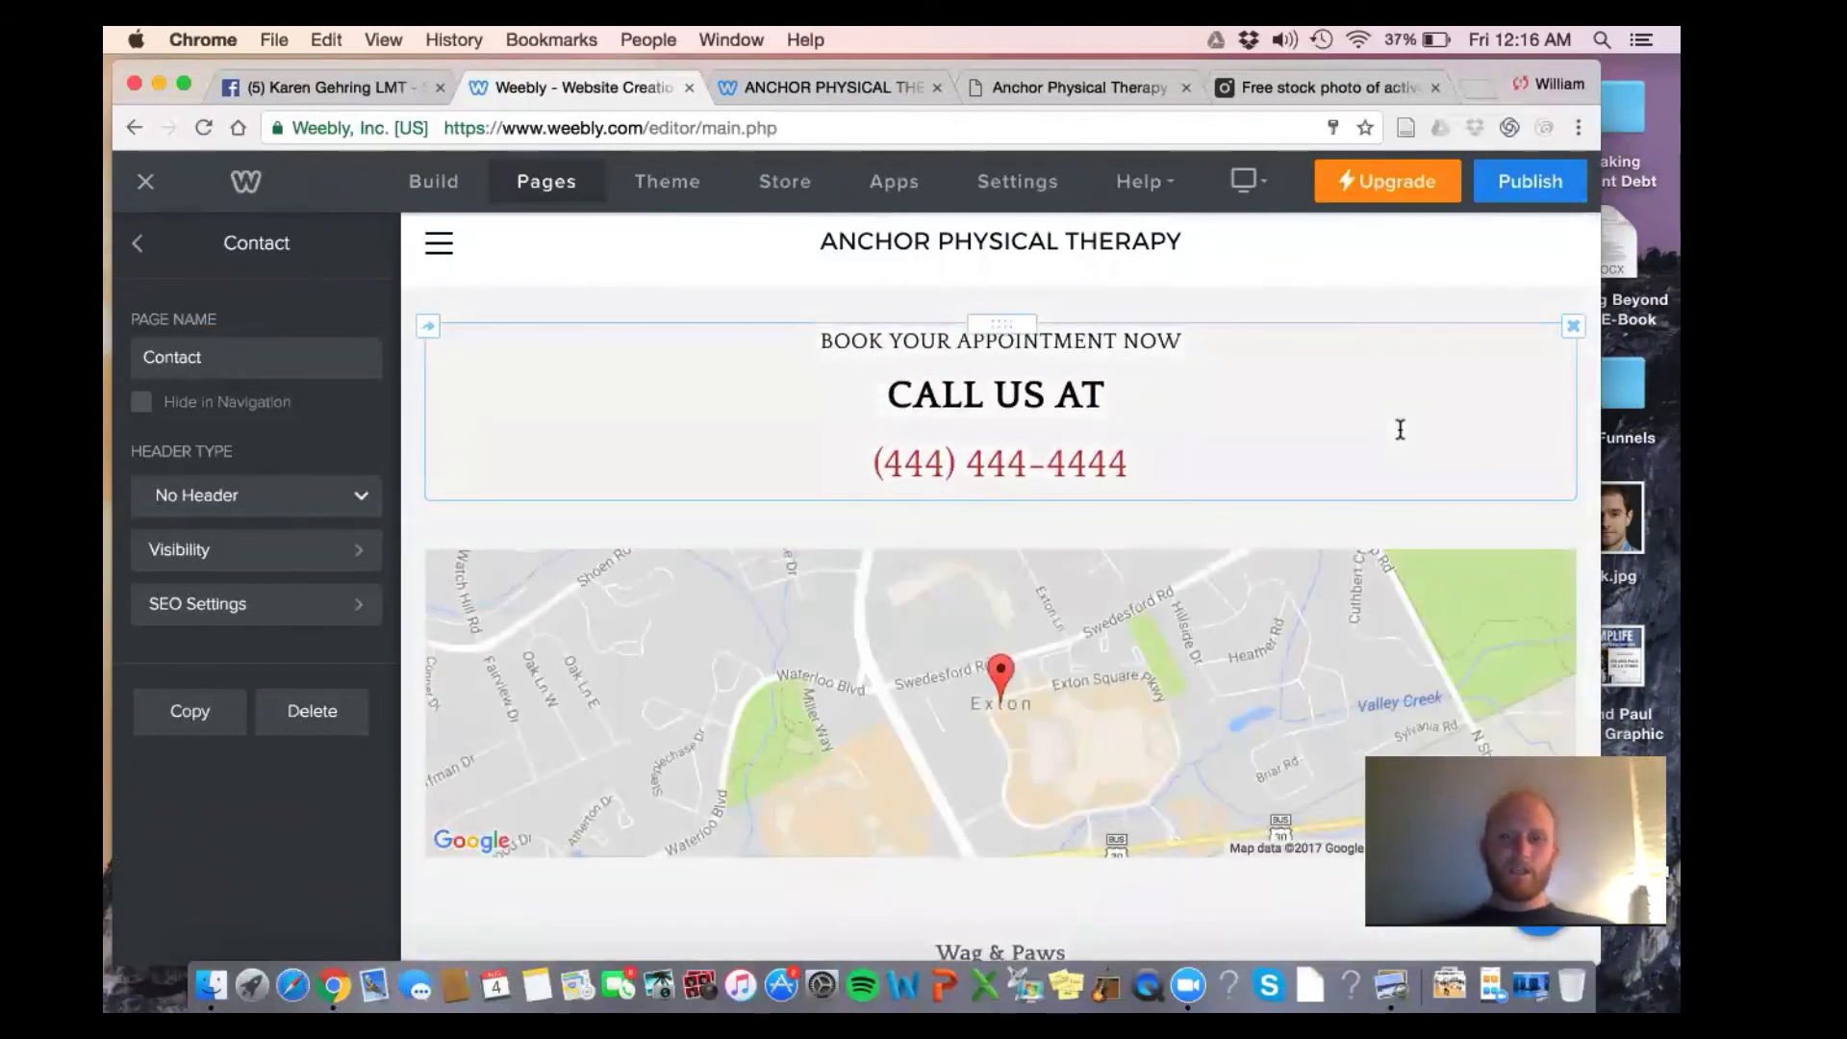
scroll(1400, 426, "down", 5)
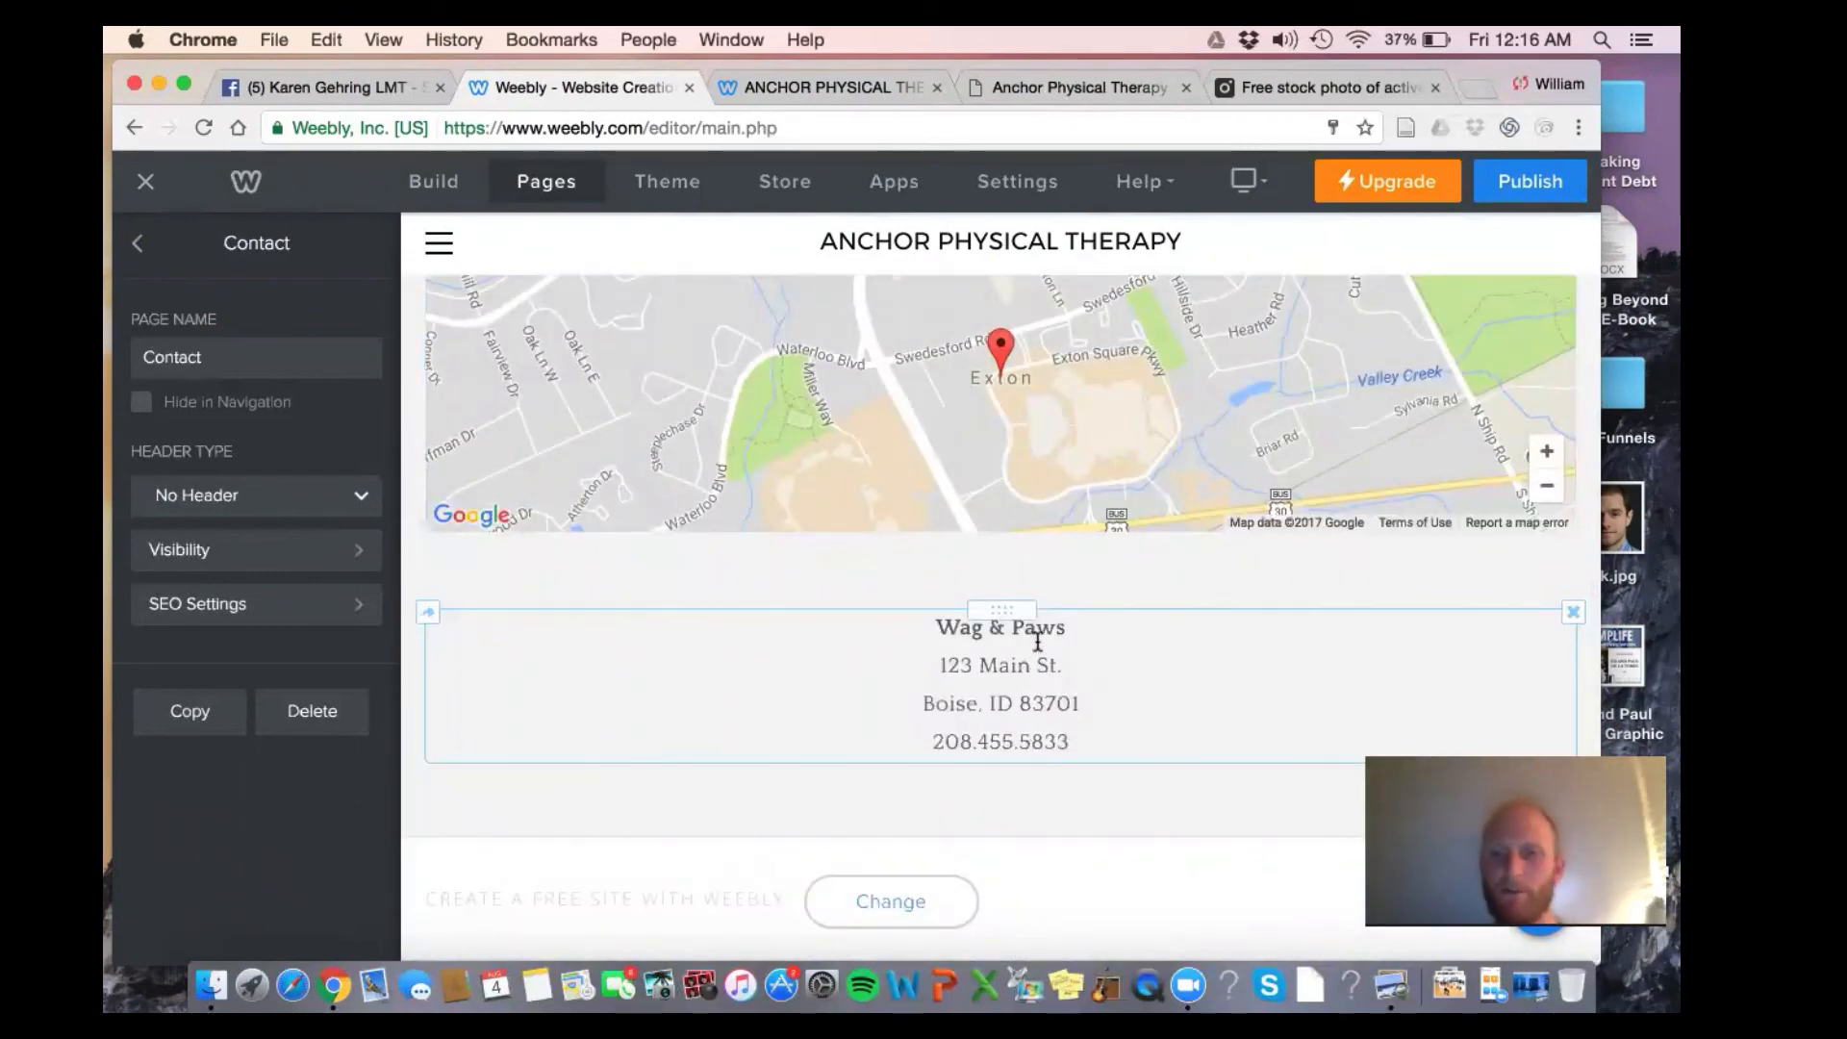
scroll(1036, 641, "up", 5)
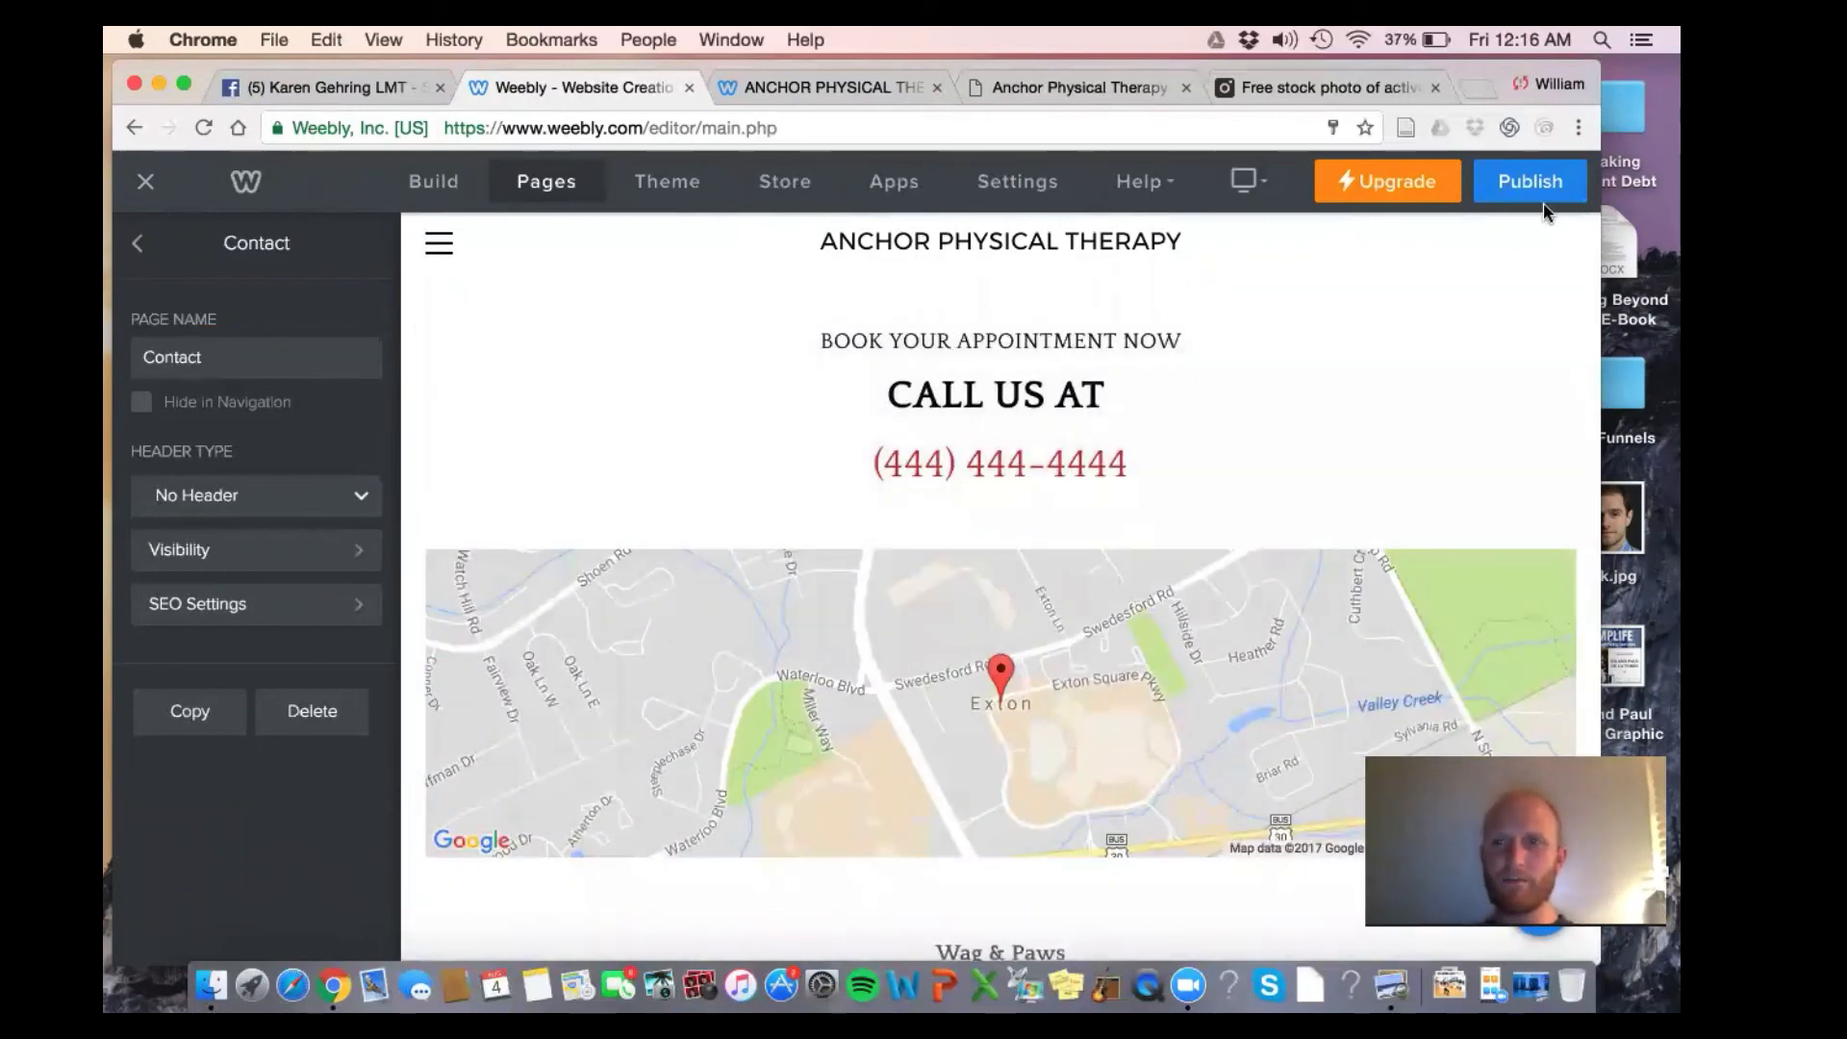
Publish the site and open its live URL from the Publishing dialog
left_click(1542, 188)
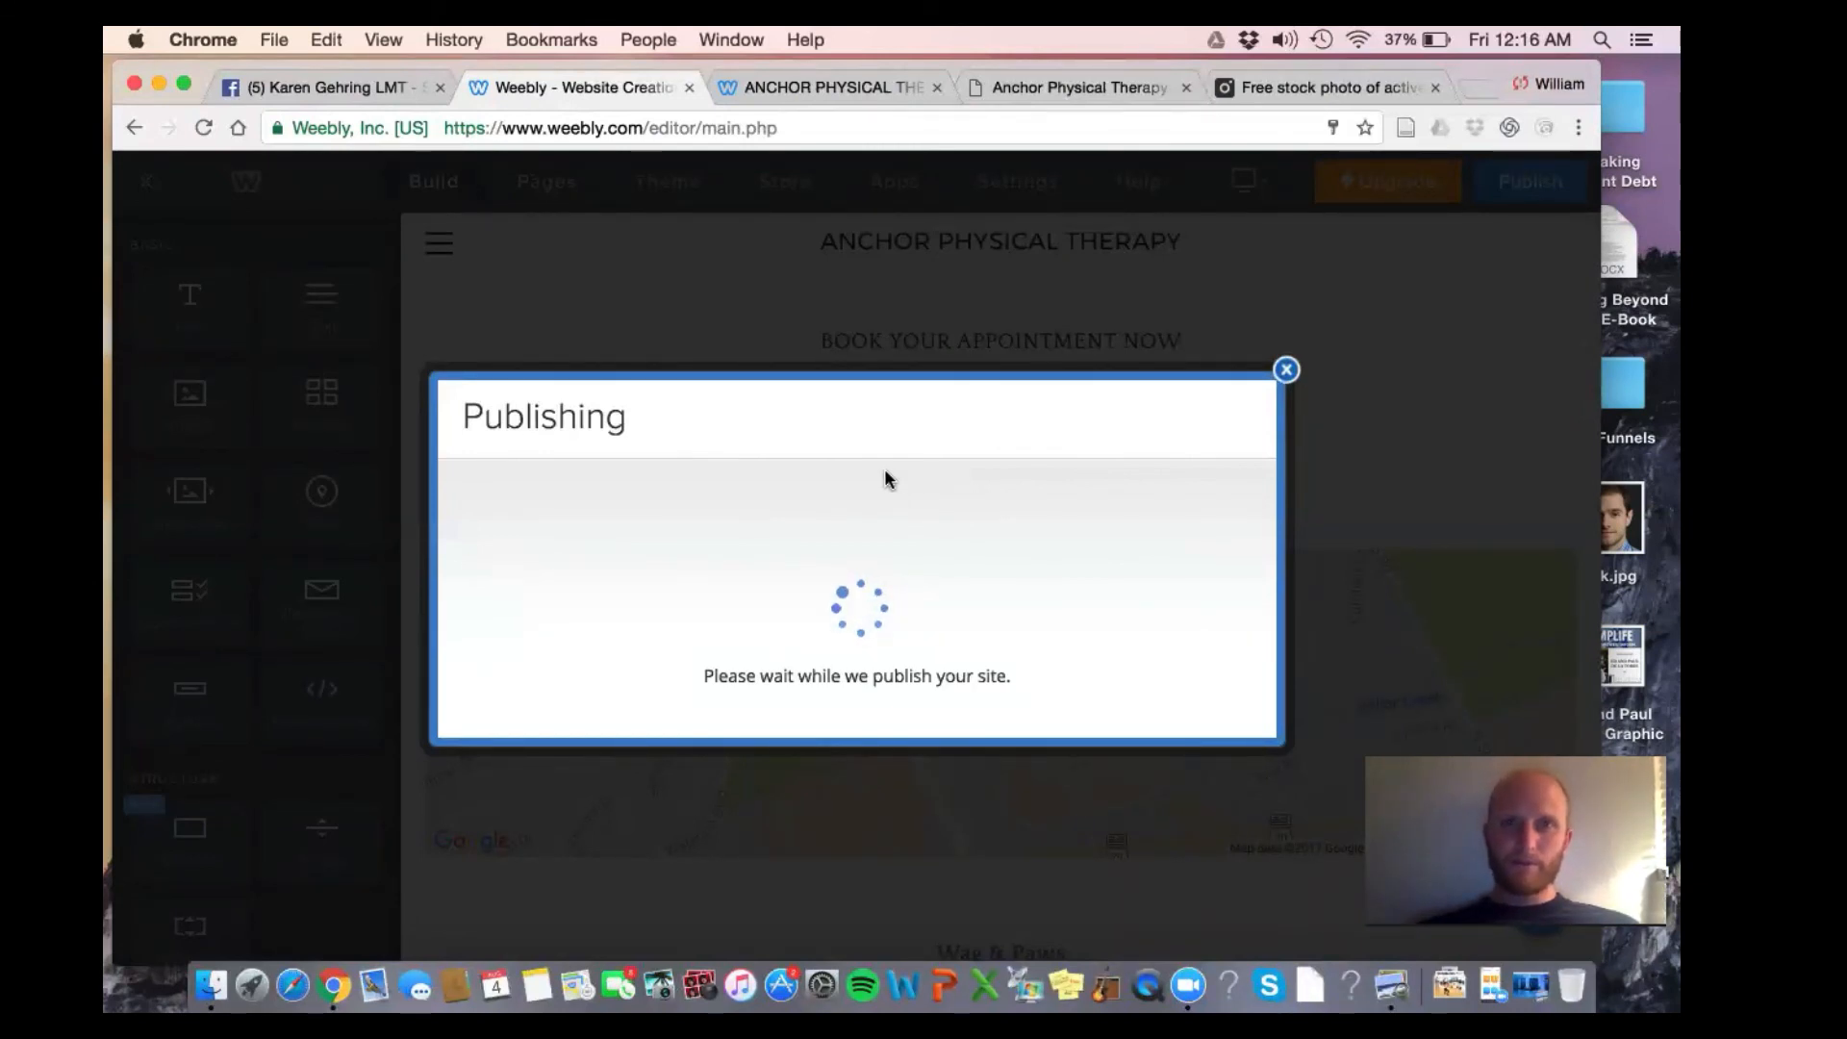
left_click(909, 435)
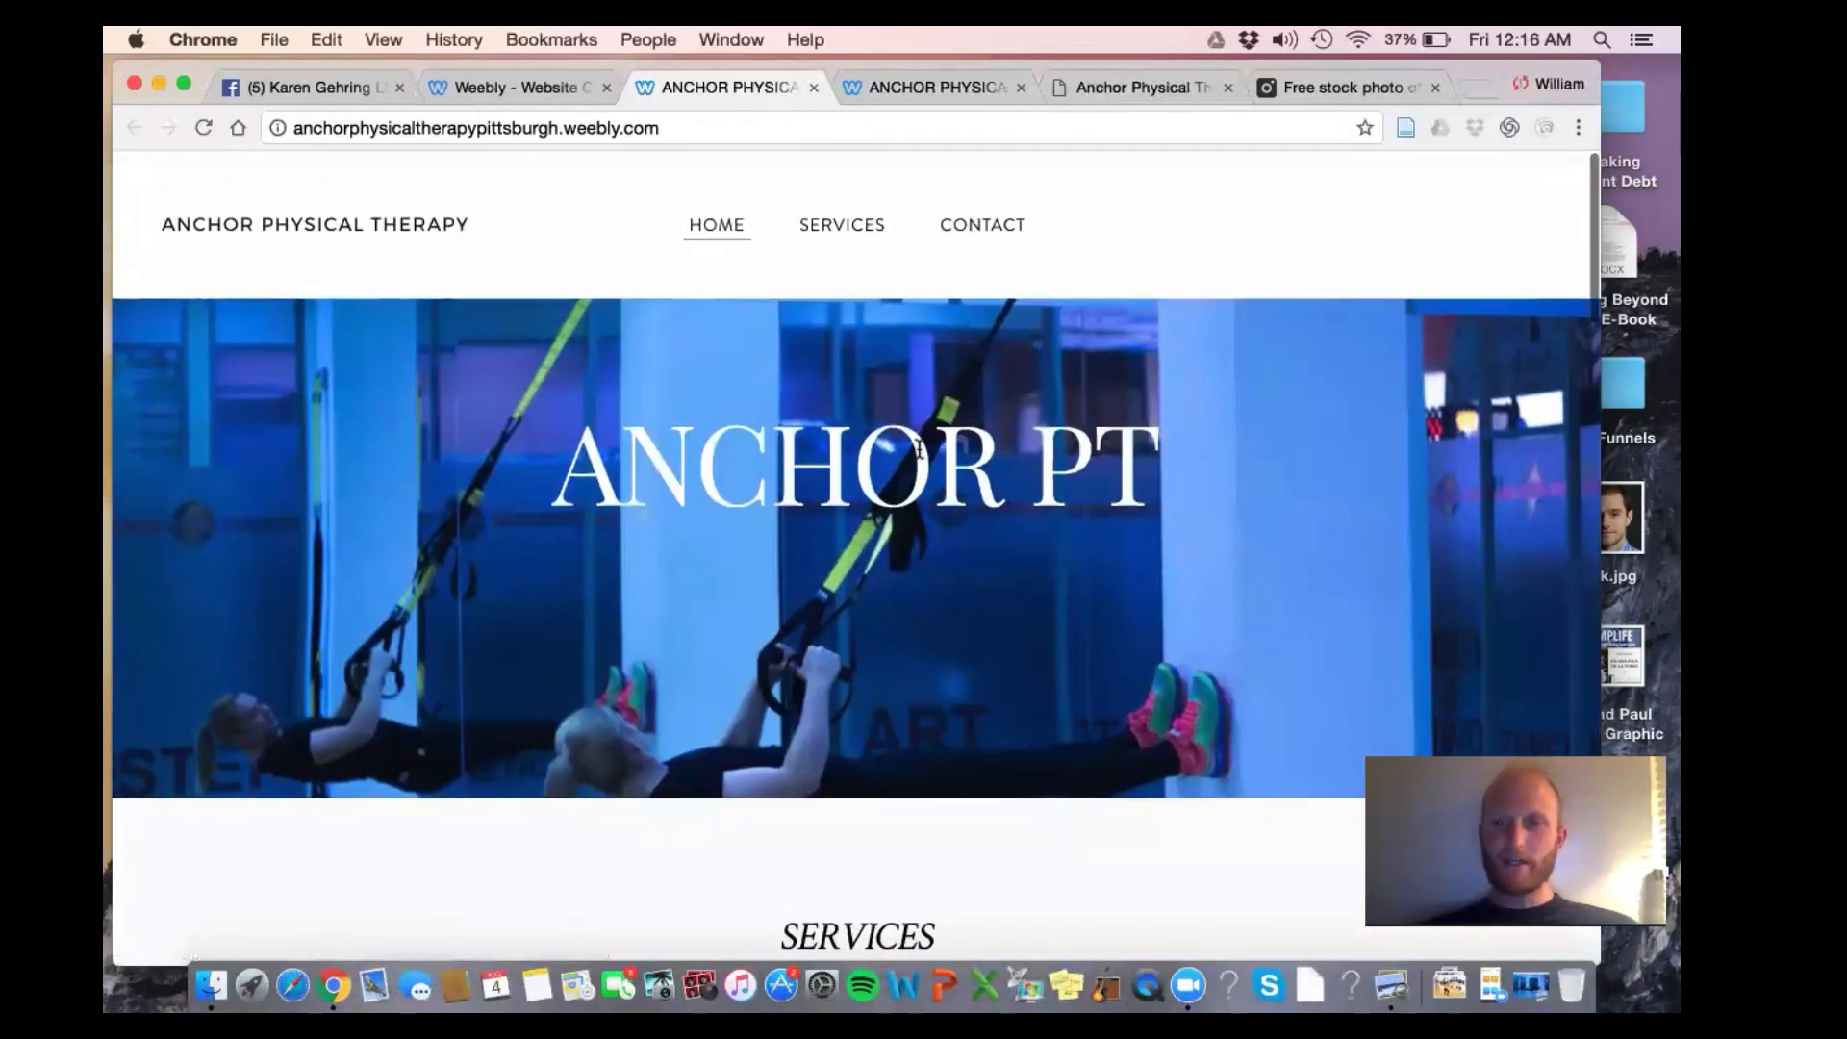
scroll(921, 452, "down", 3)
scroll(921, 456, "down", 8)
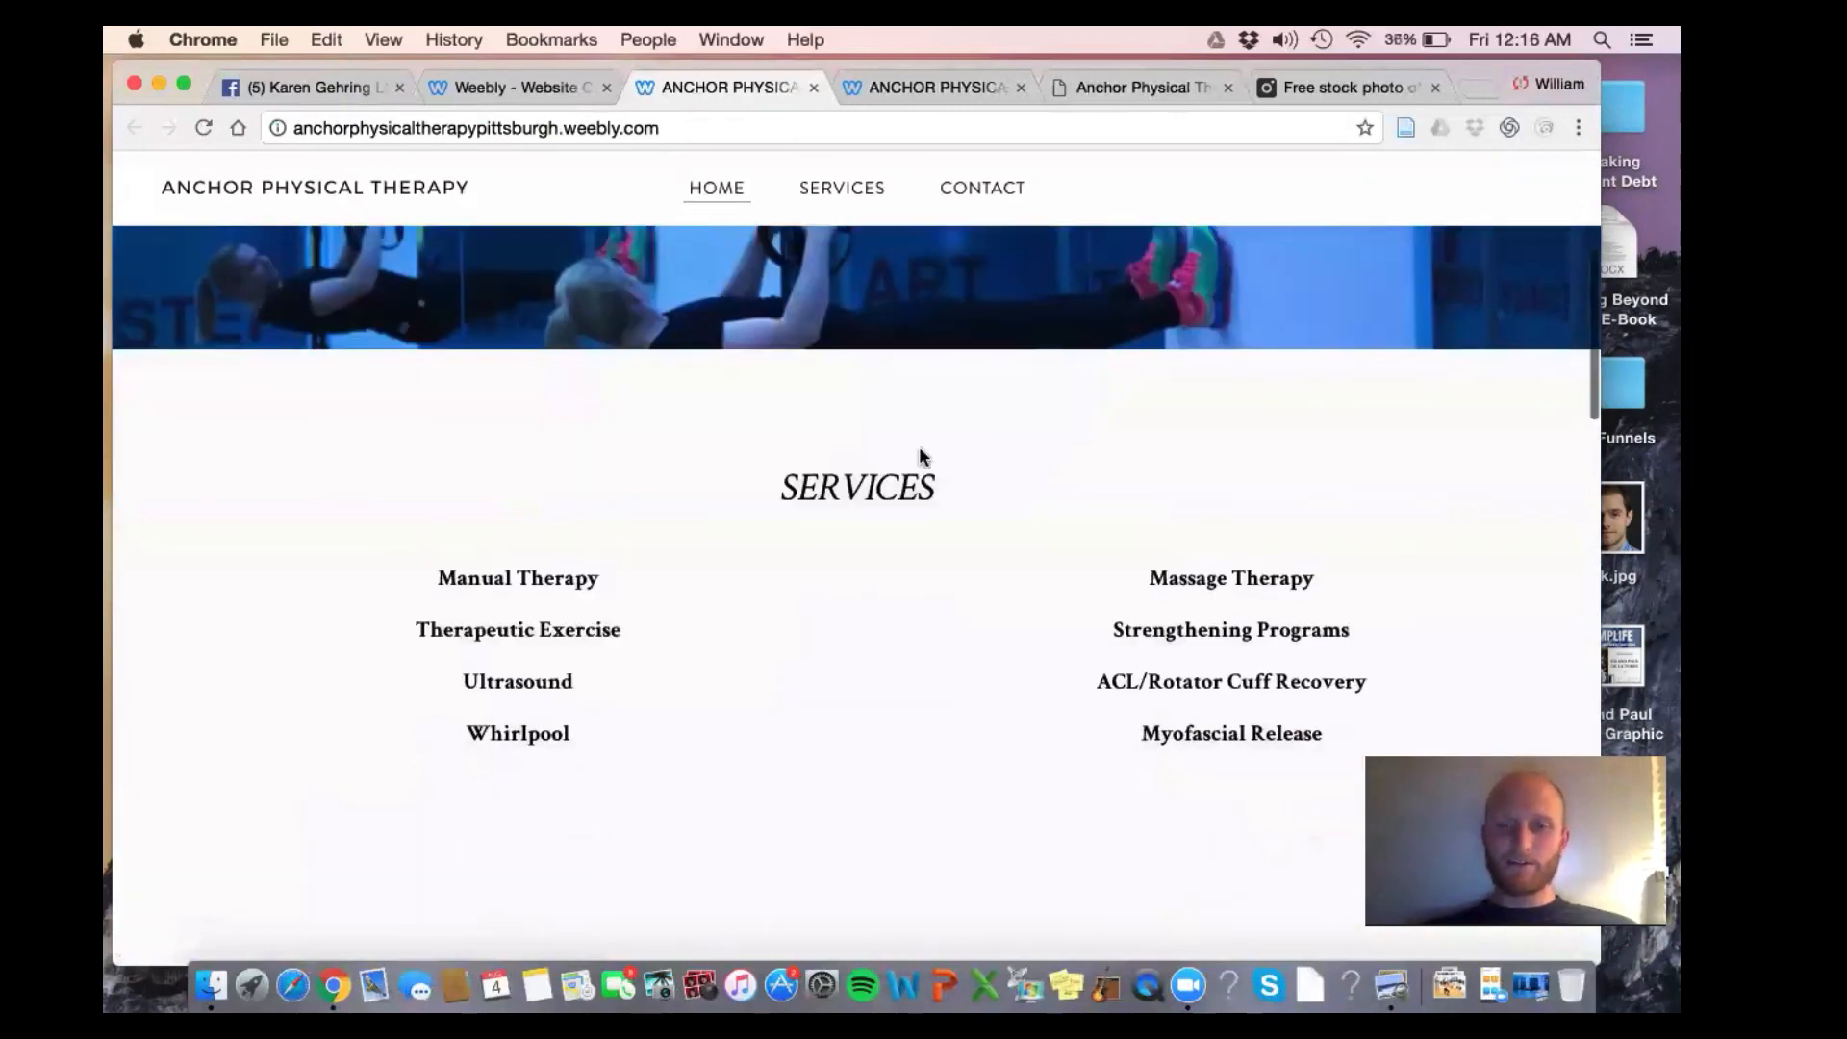
scroll(928, 566, "down", 7)
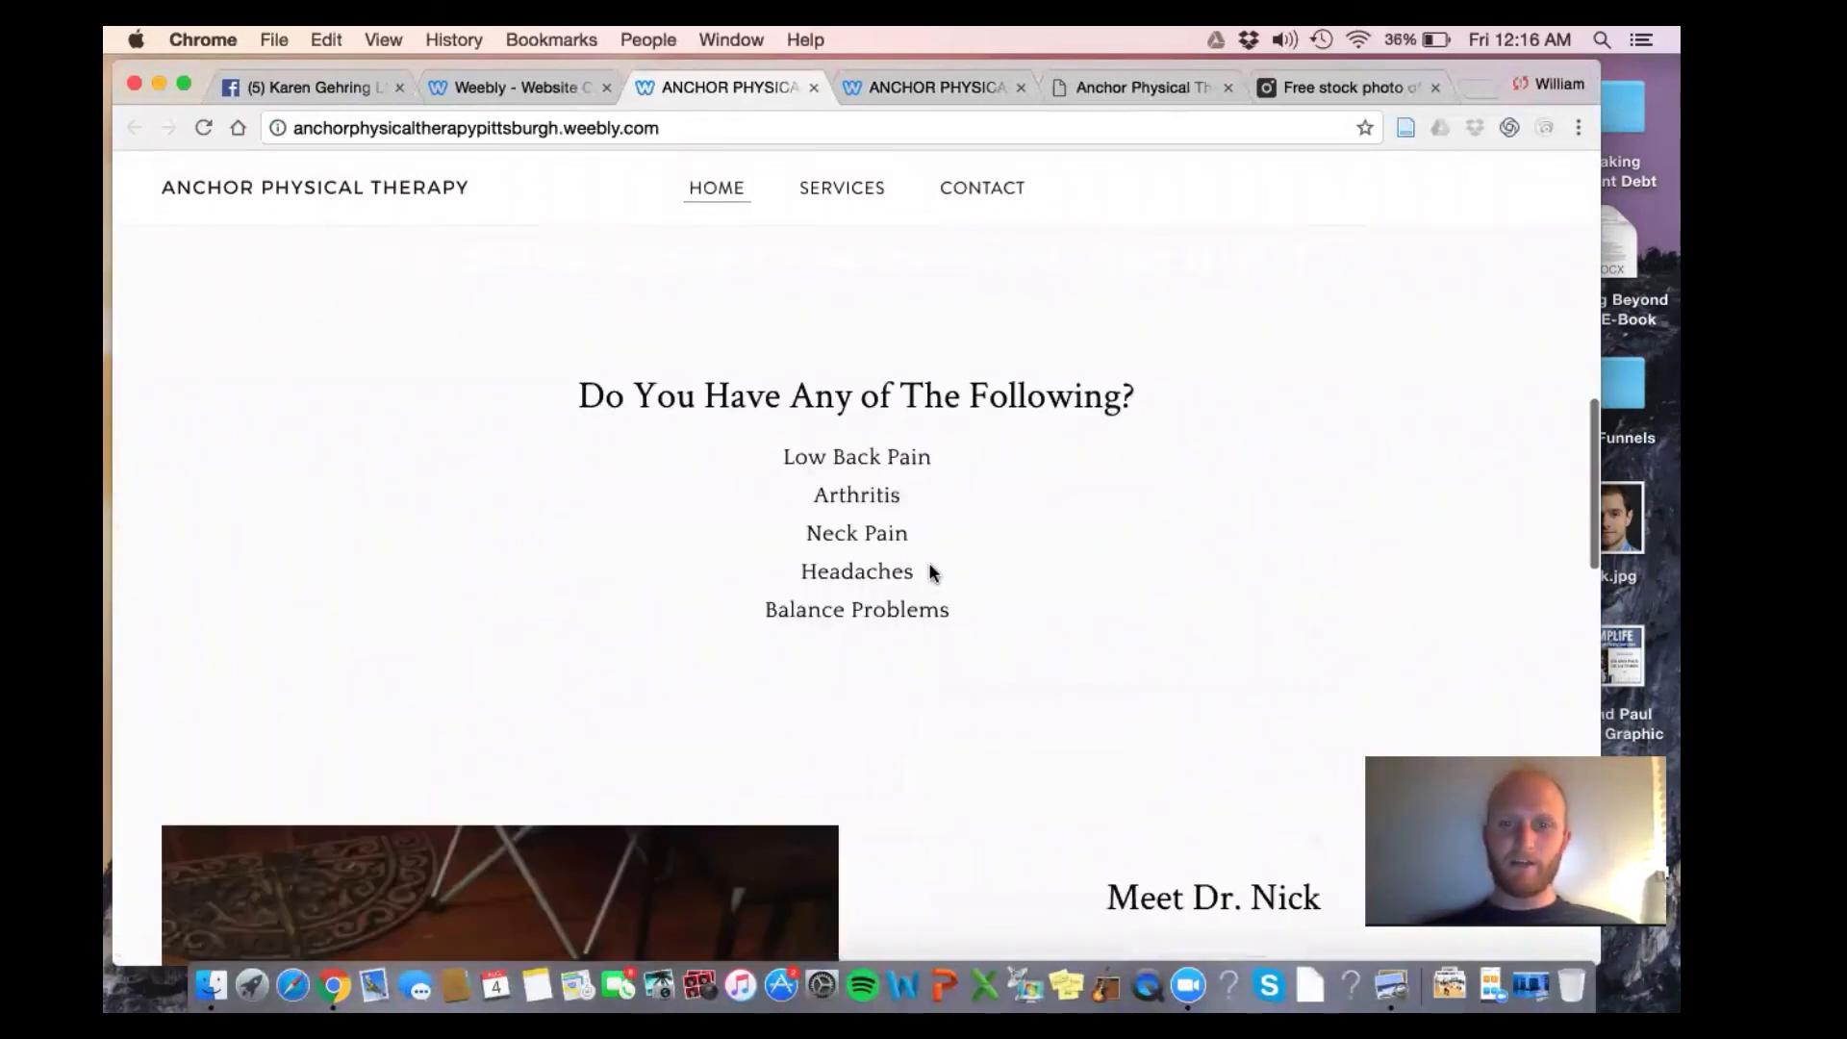
scroll(930, 572, "down", 10)
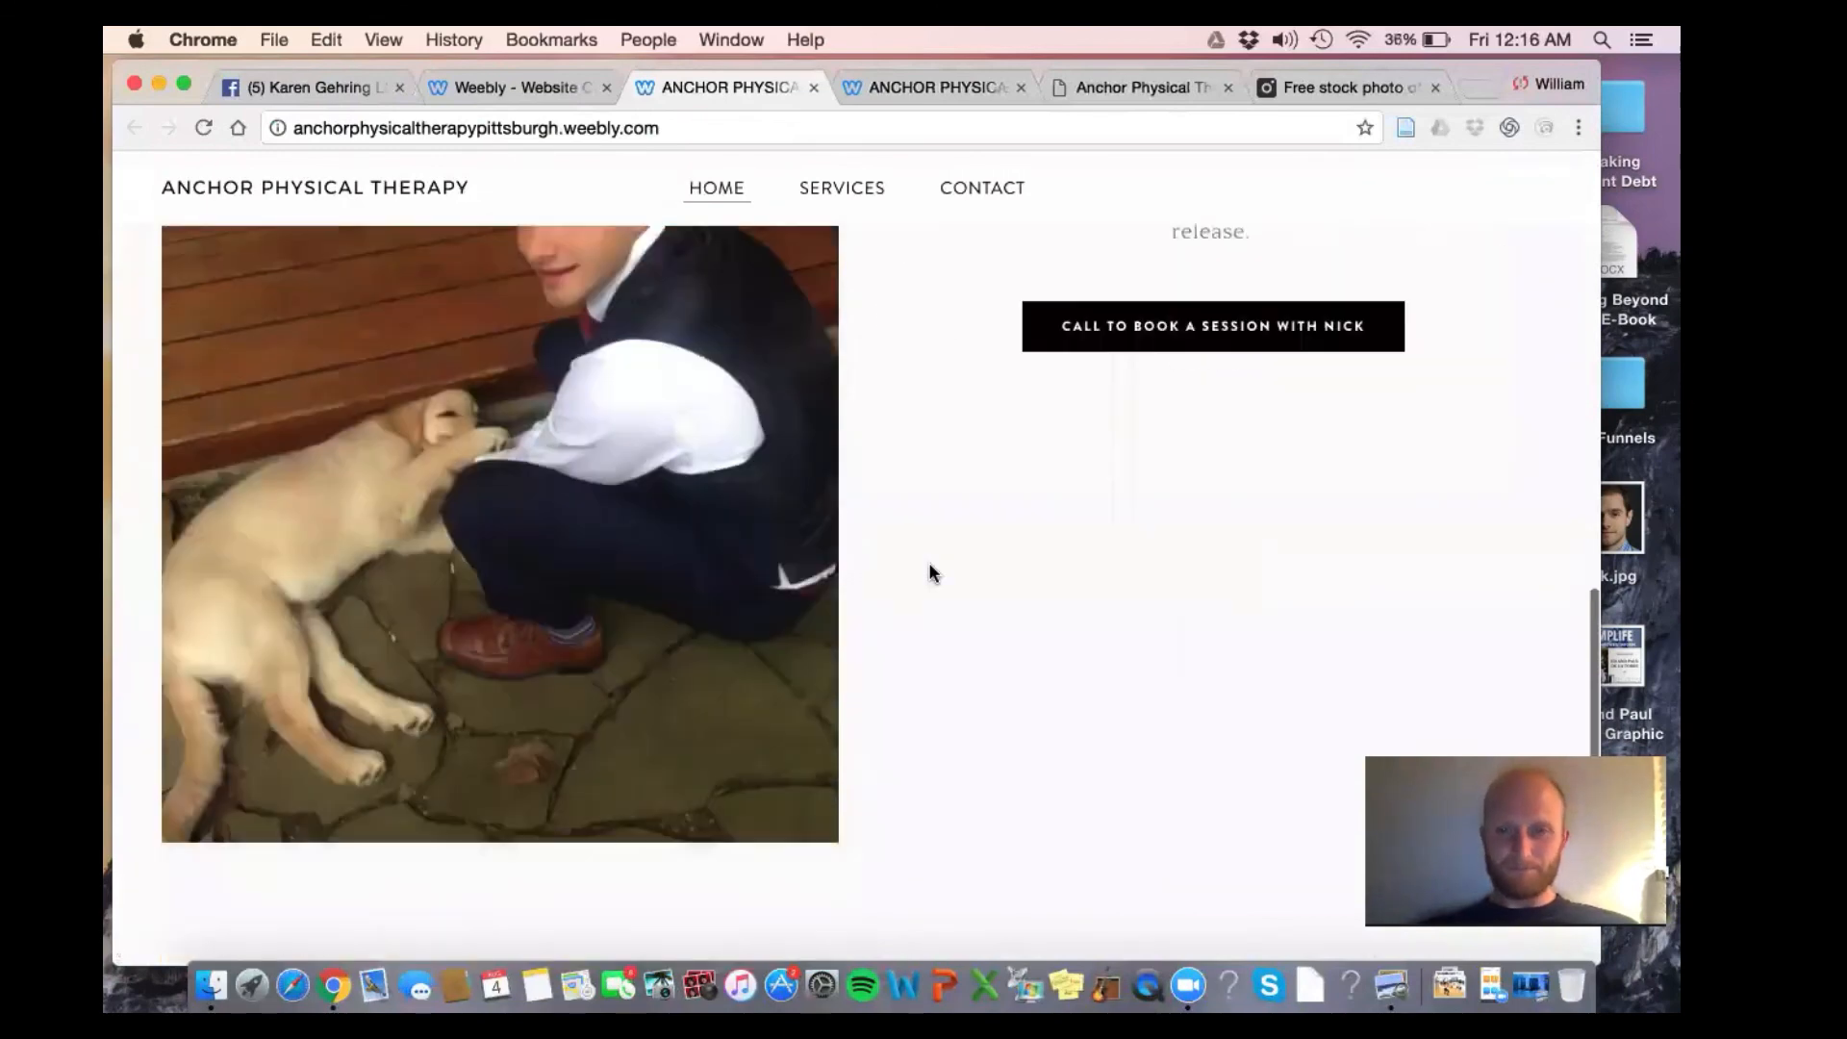
scroll(930, 572, "down", 3)
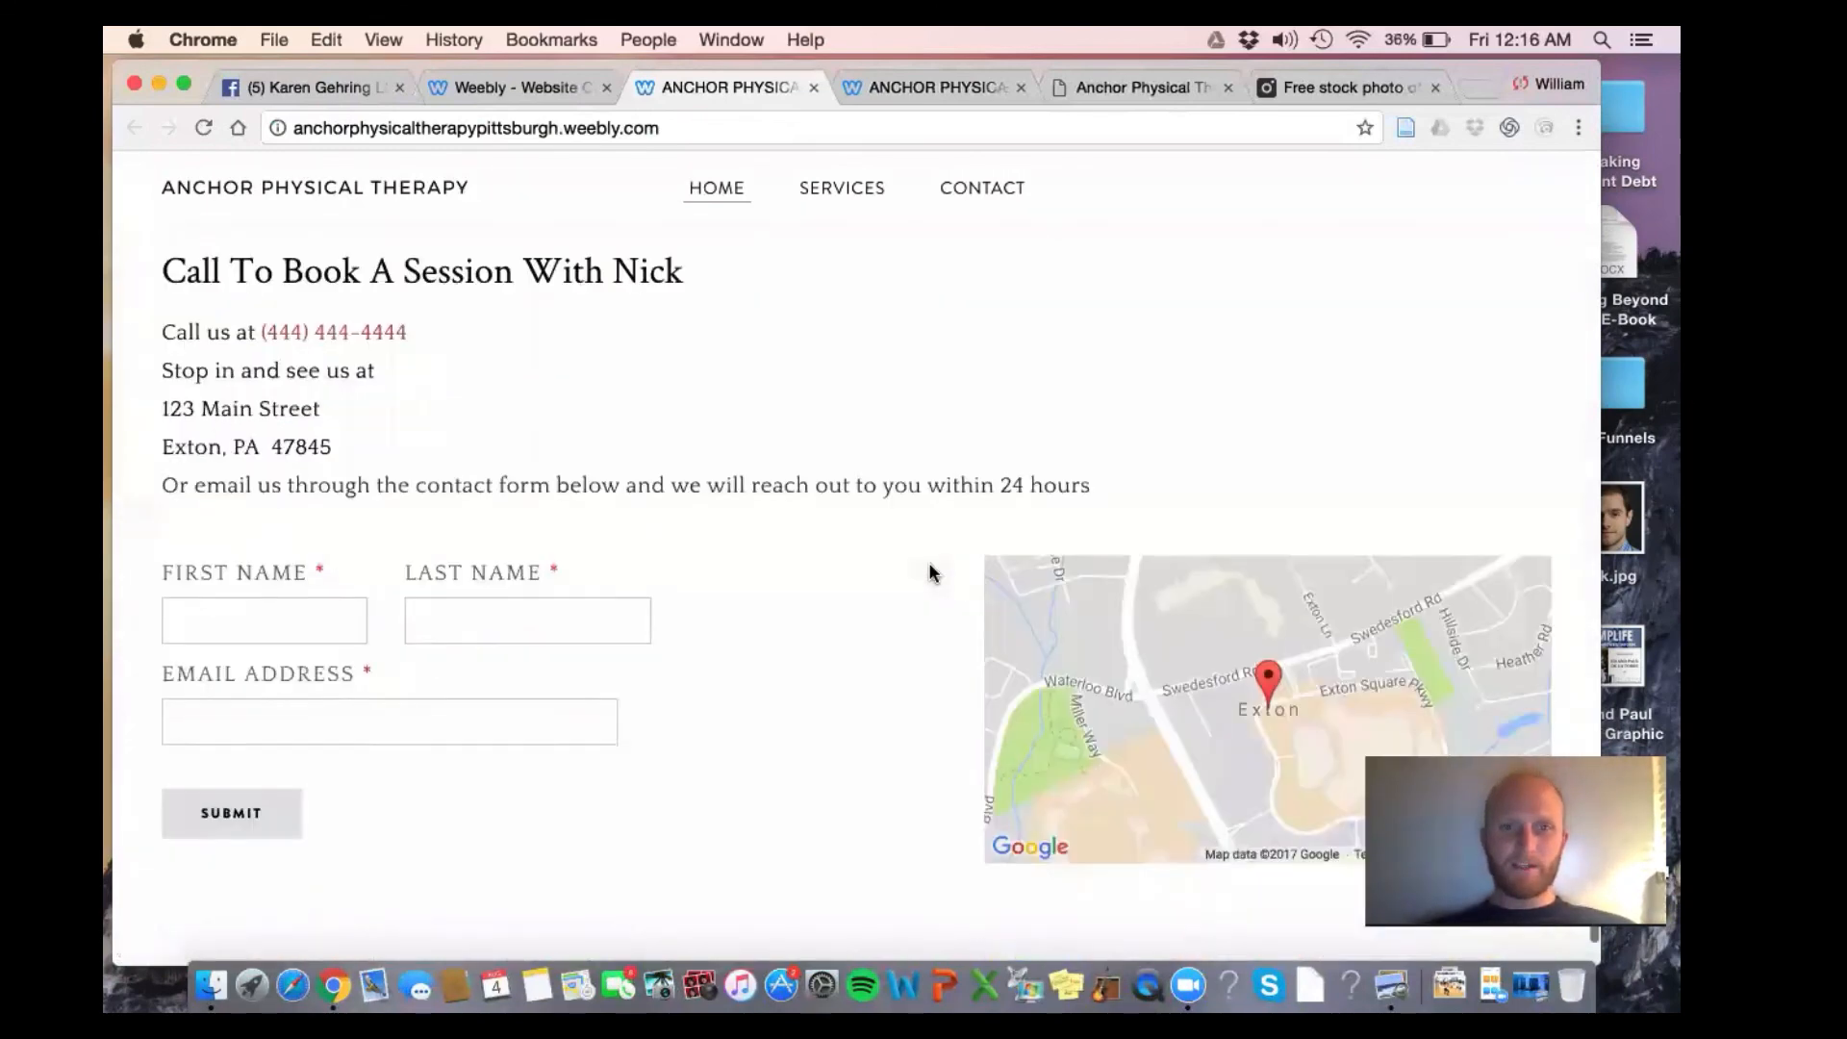
scroll(929, 572, "up", 15)
scroll(934, 577, "down", 1)
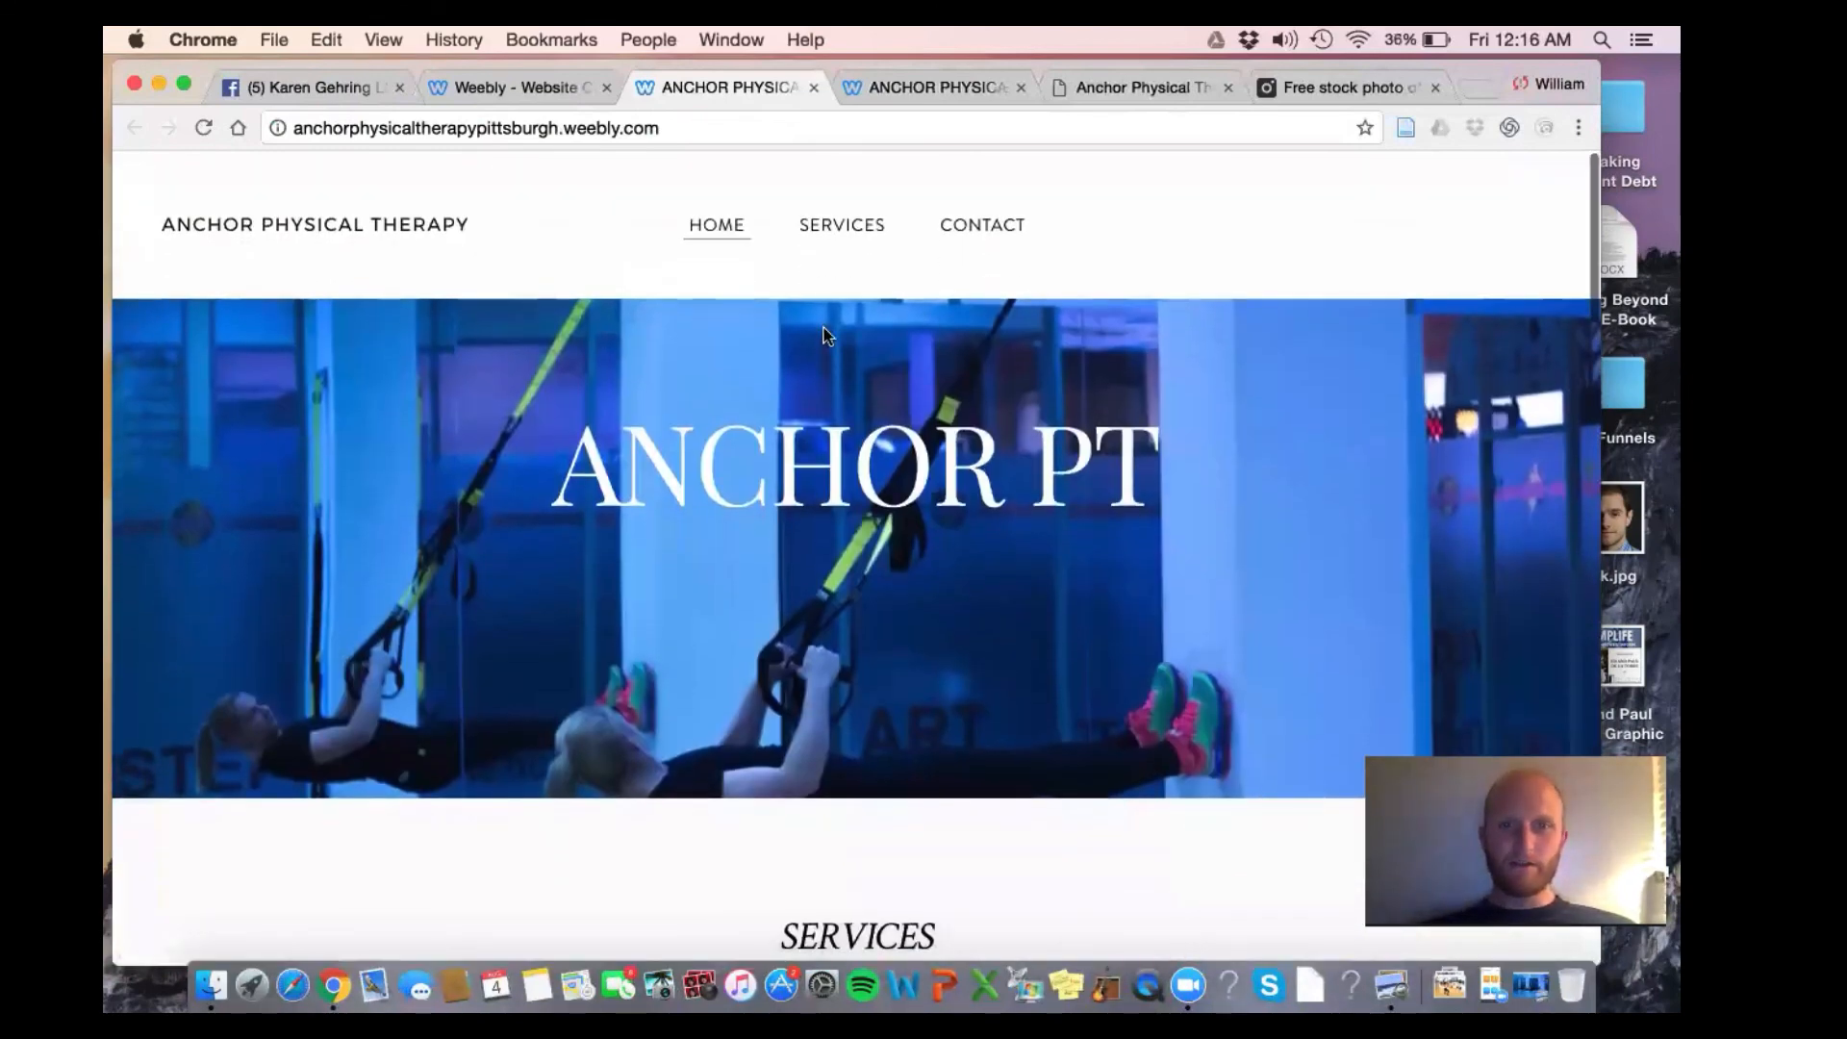
left_click(843, 236)
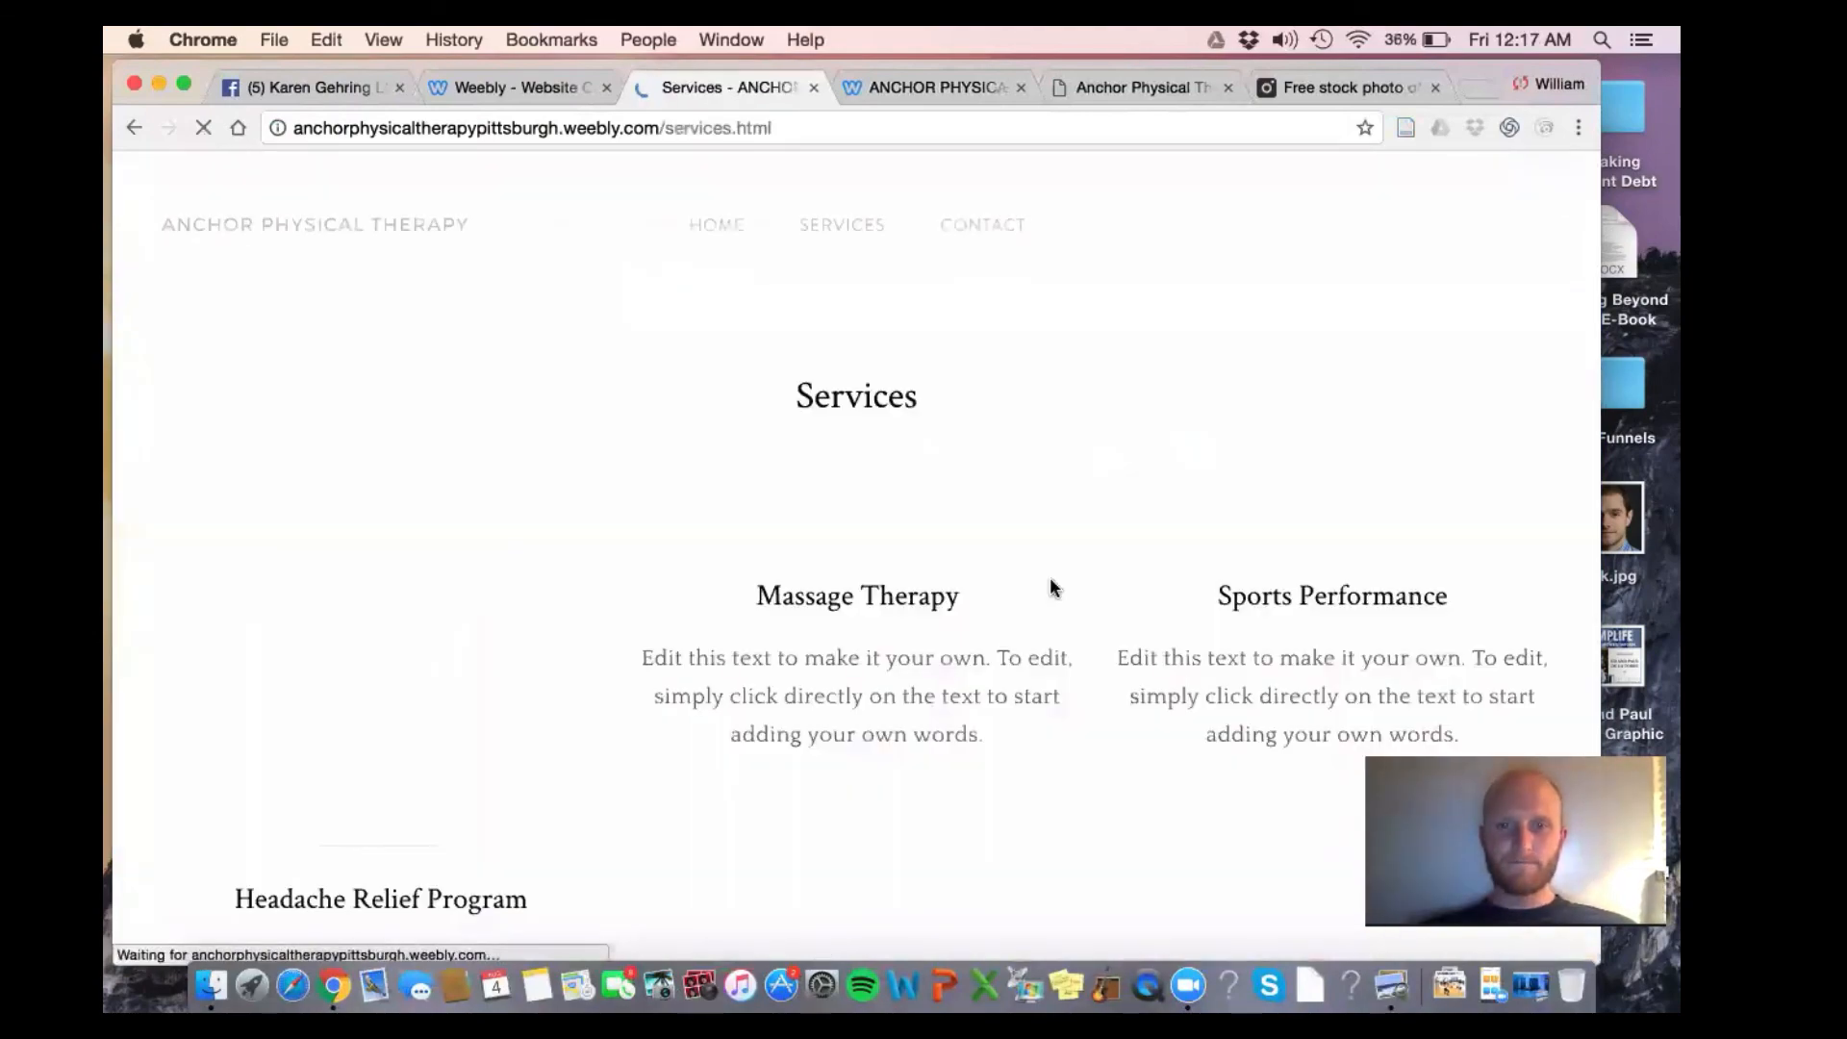
scroll(1053, 587, "down", 10)
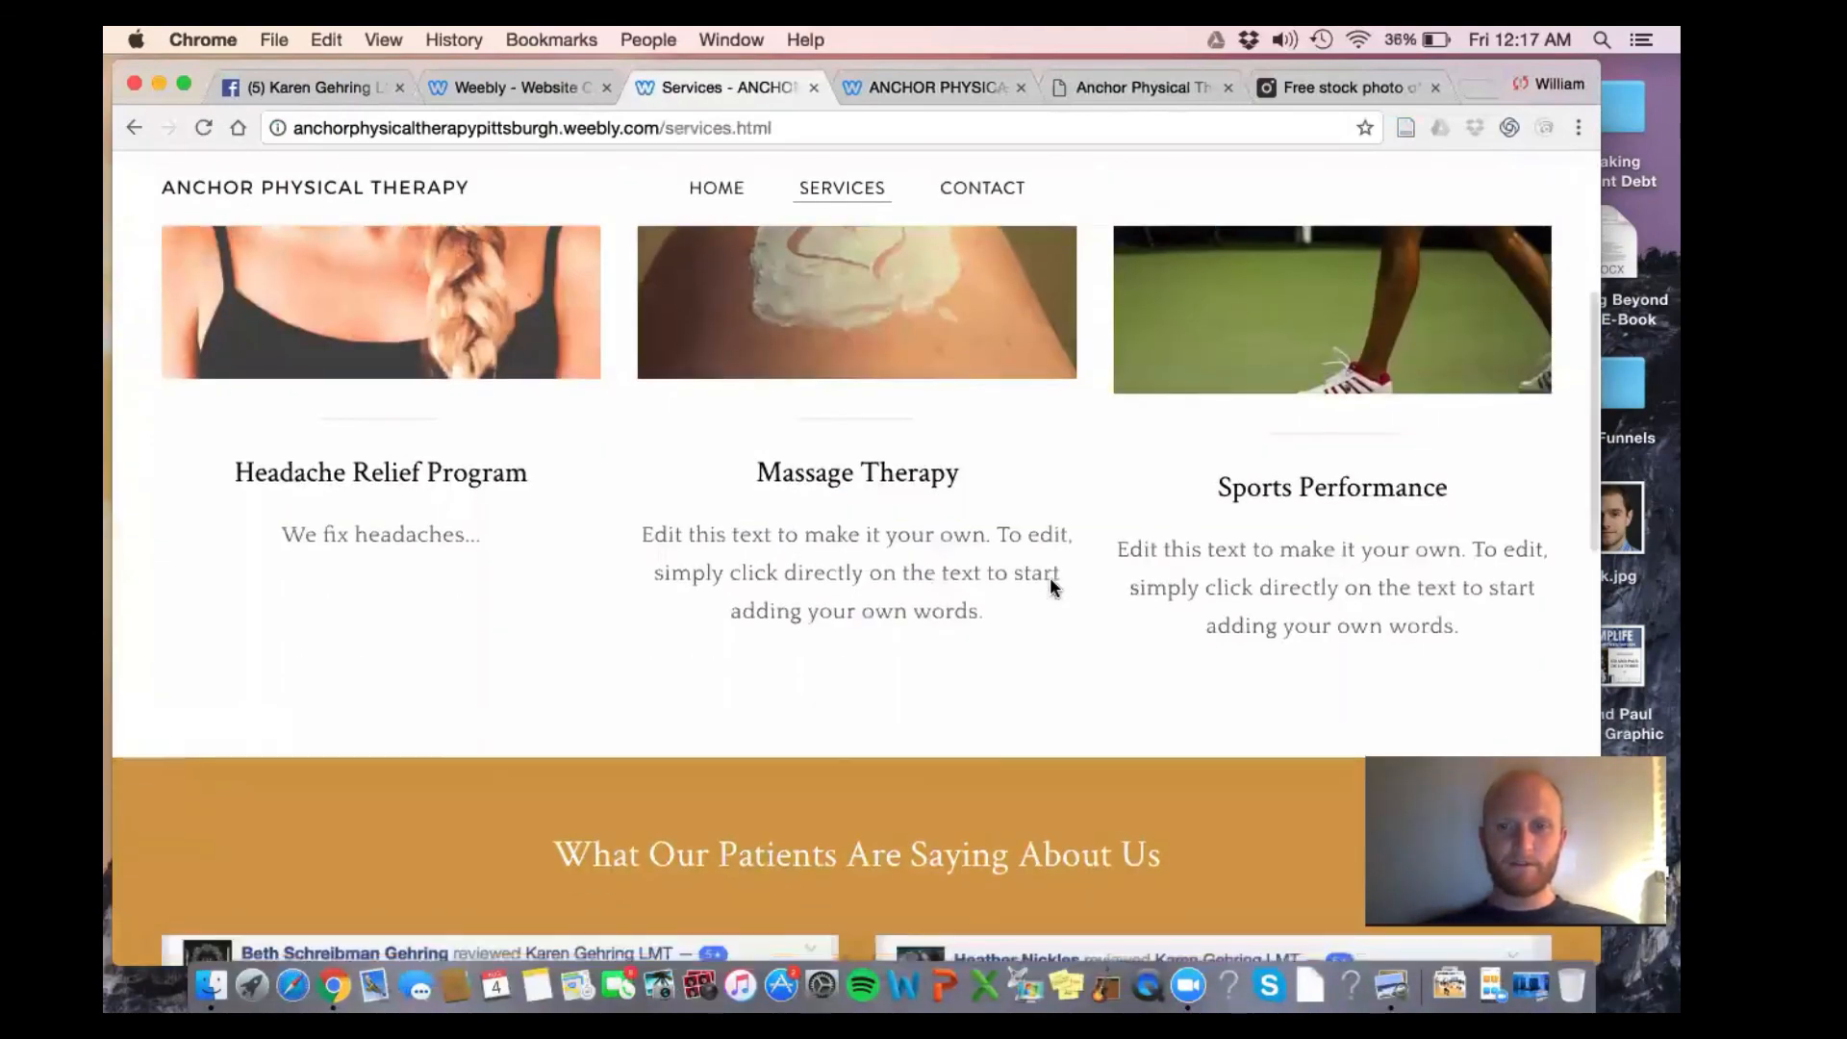
scroll(1049, 579, "down", 5)
scroll(1049, 577, "up", 15)
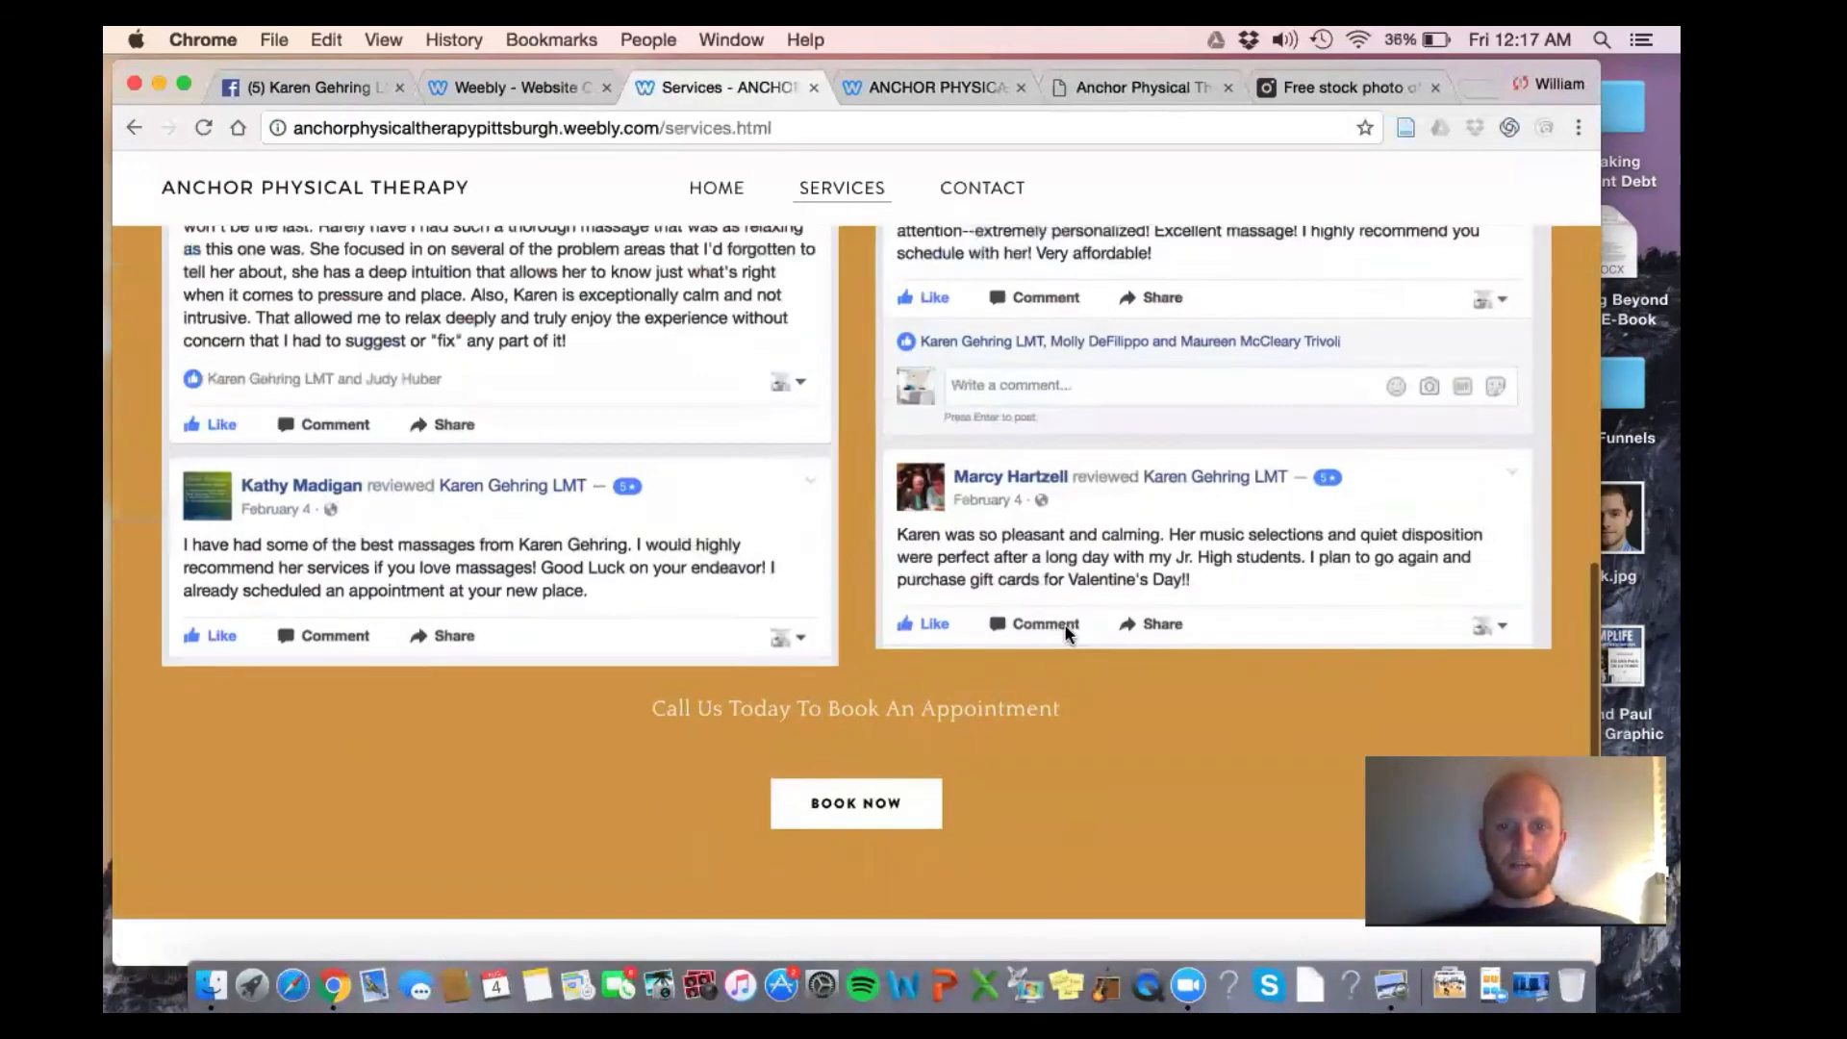
left_click(1001, 231)
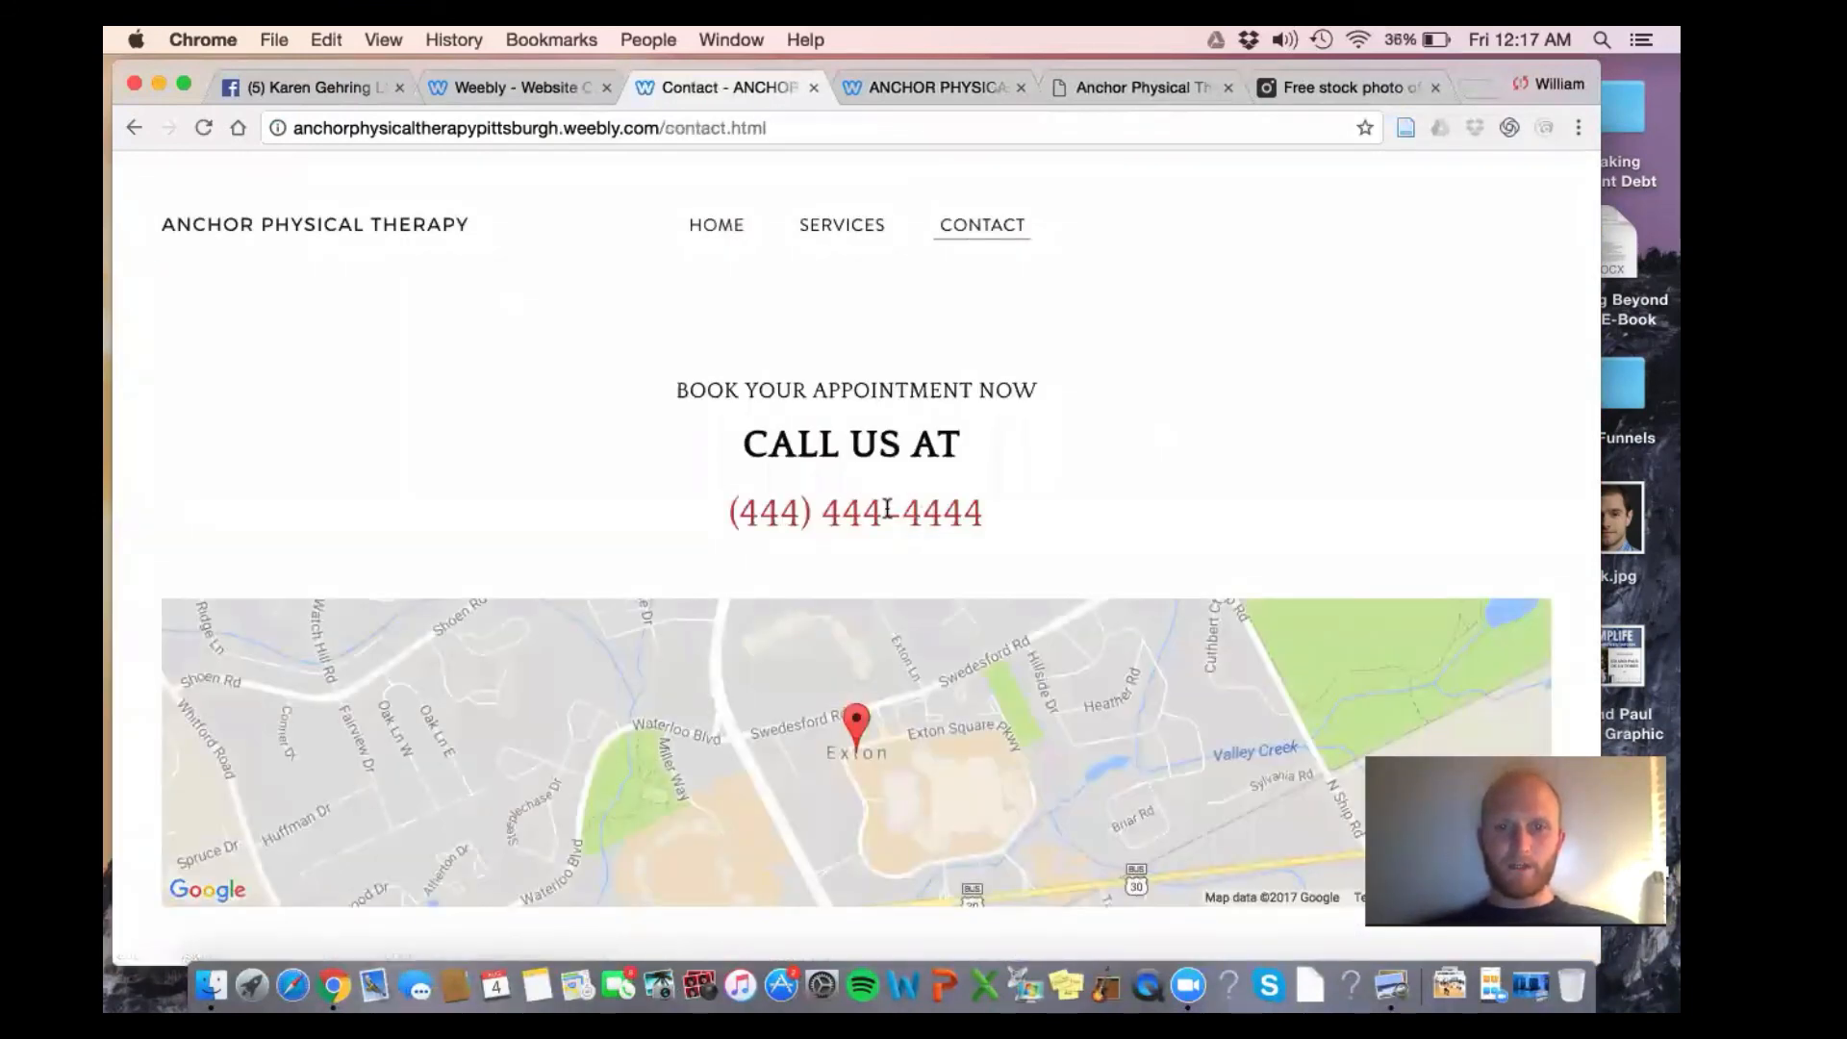
left_click(724, 223)
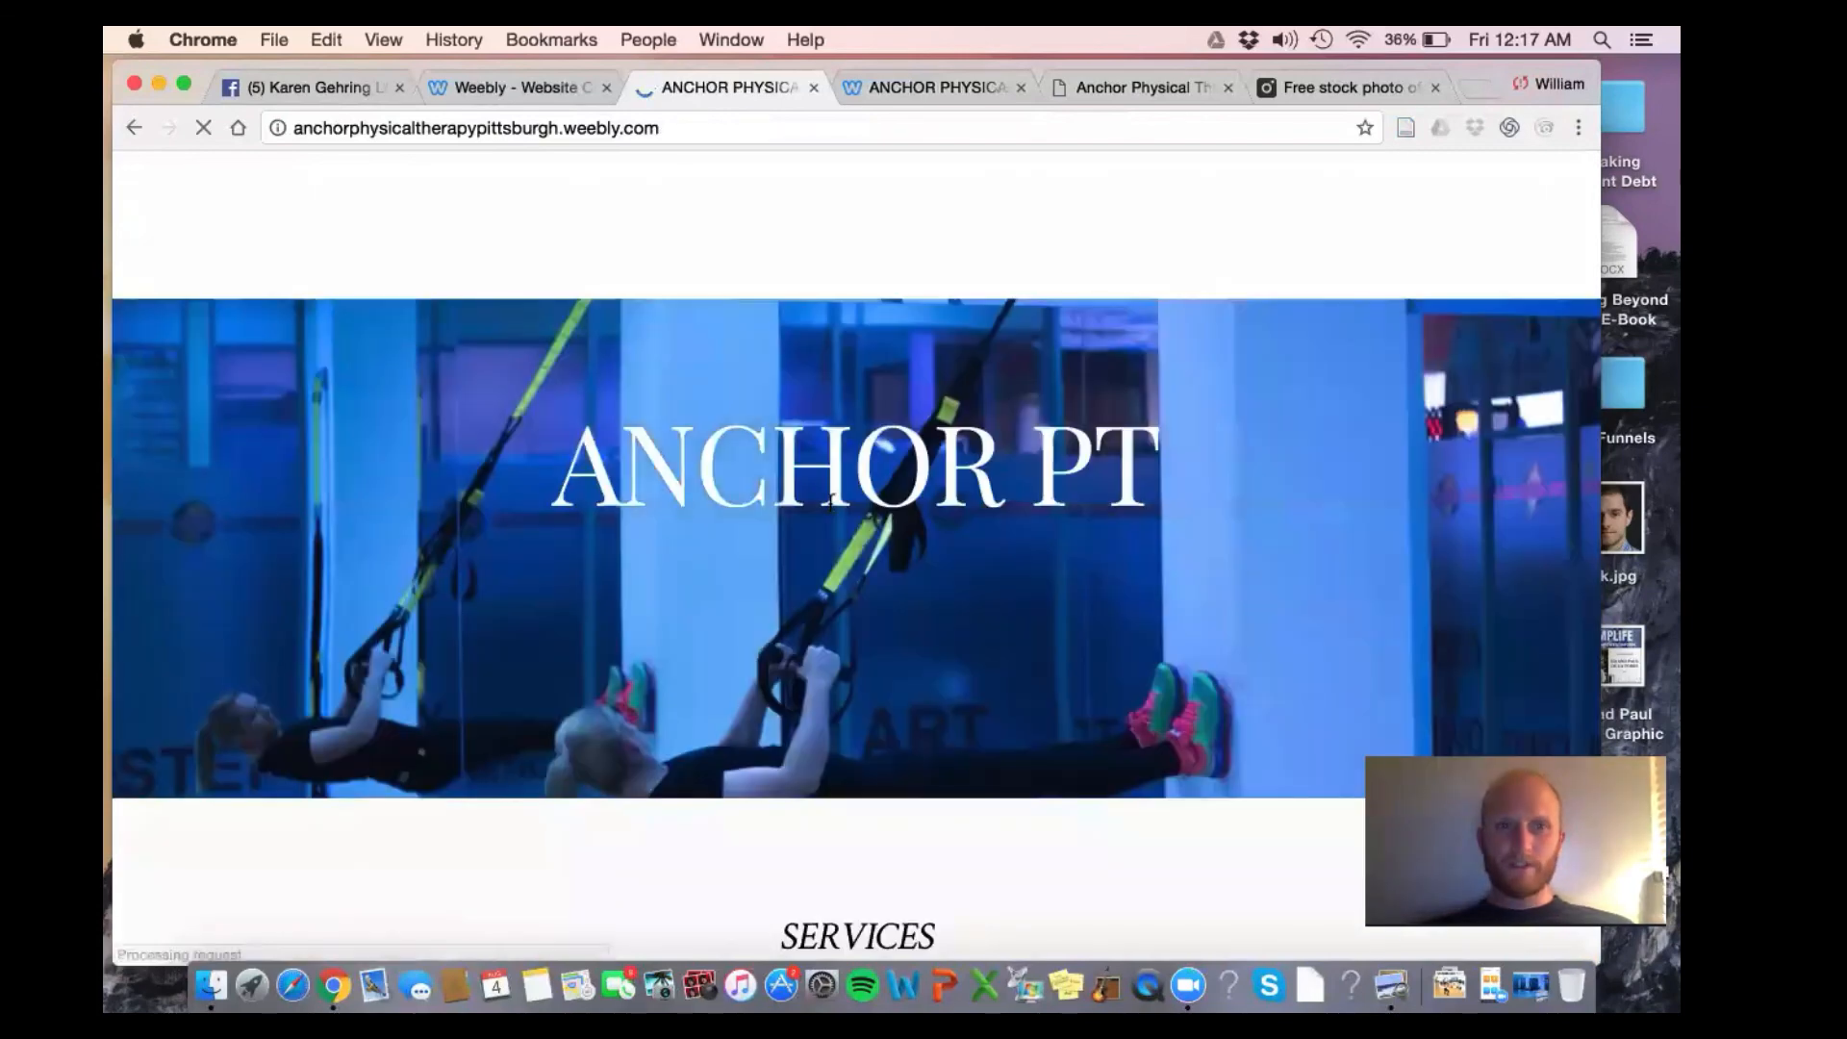
scroll(845, 694, "down", 10)
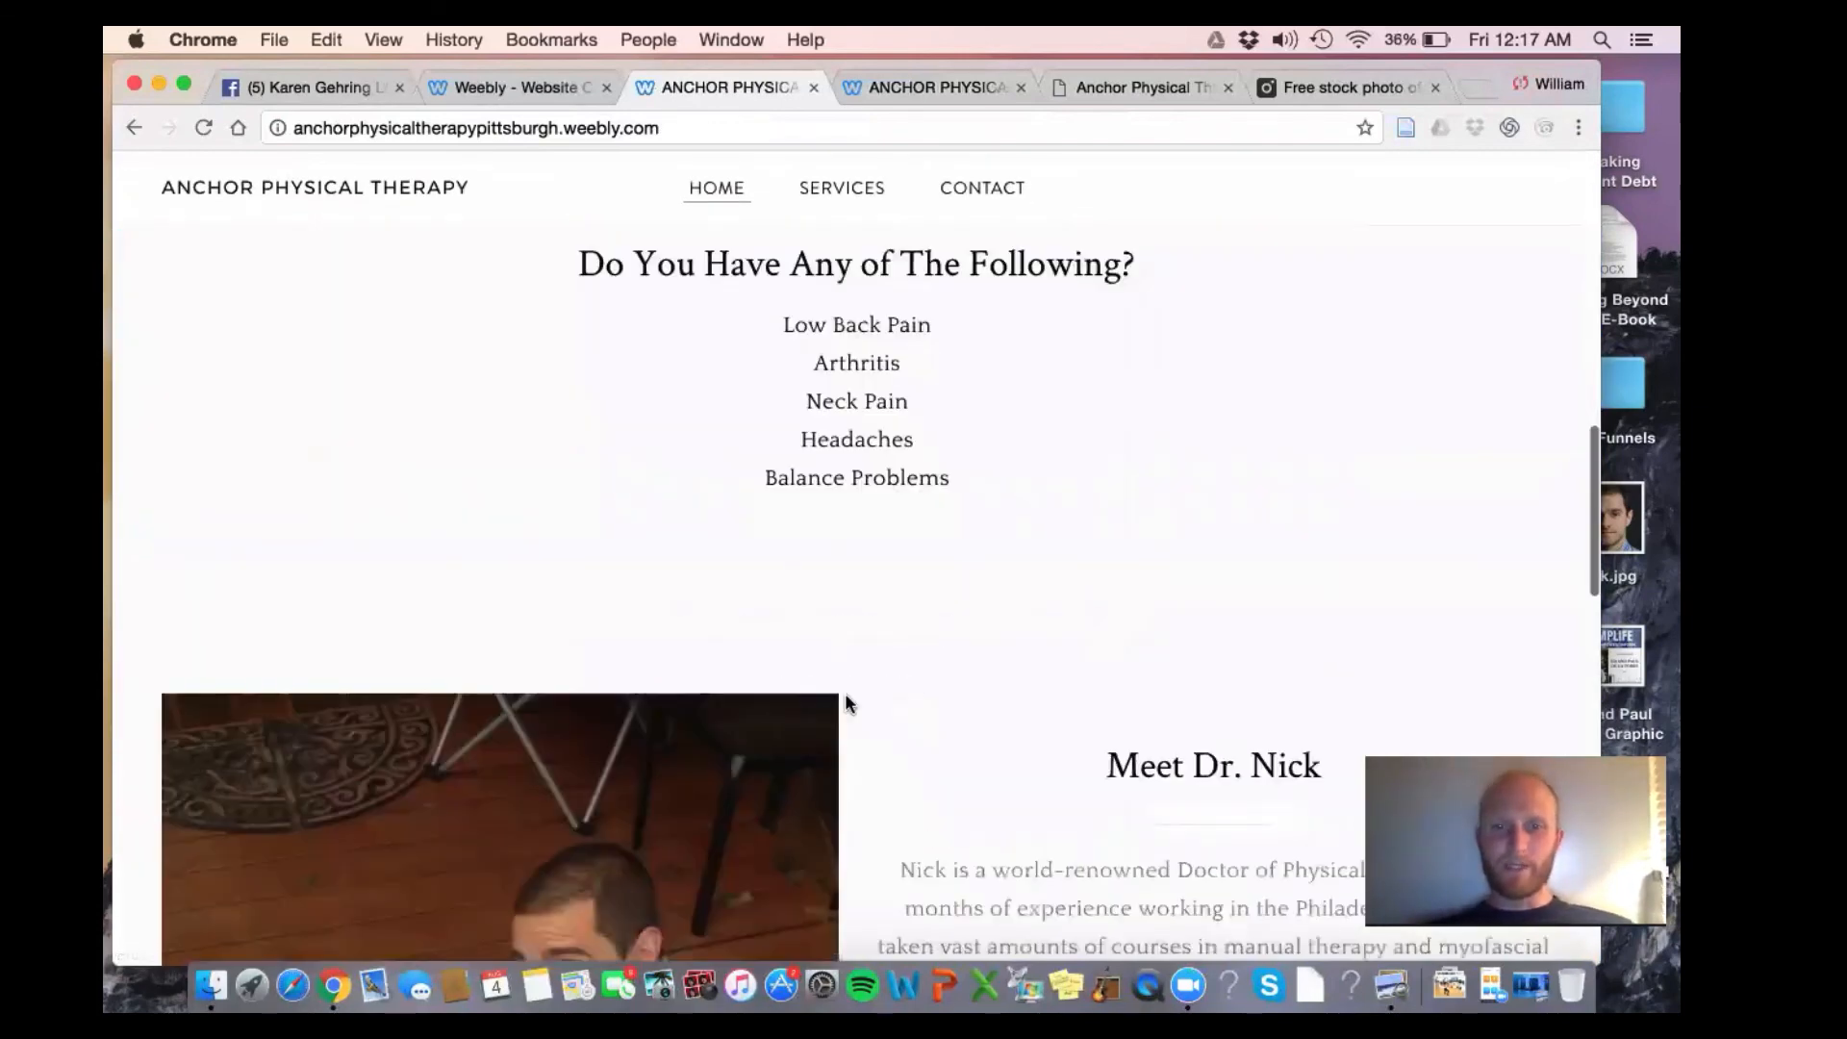
scroll(844, 693, "up", 2)
scroll(844, 695, "up", 3)
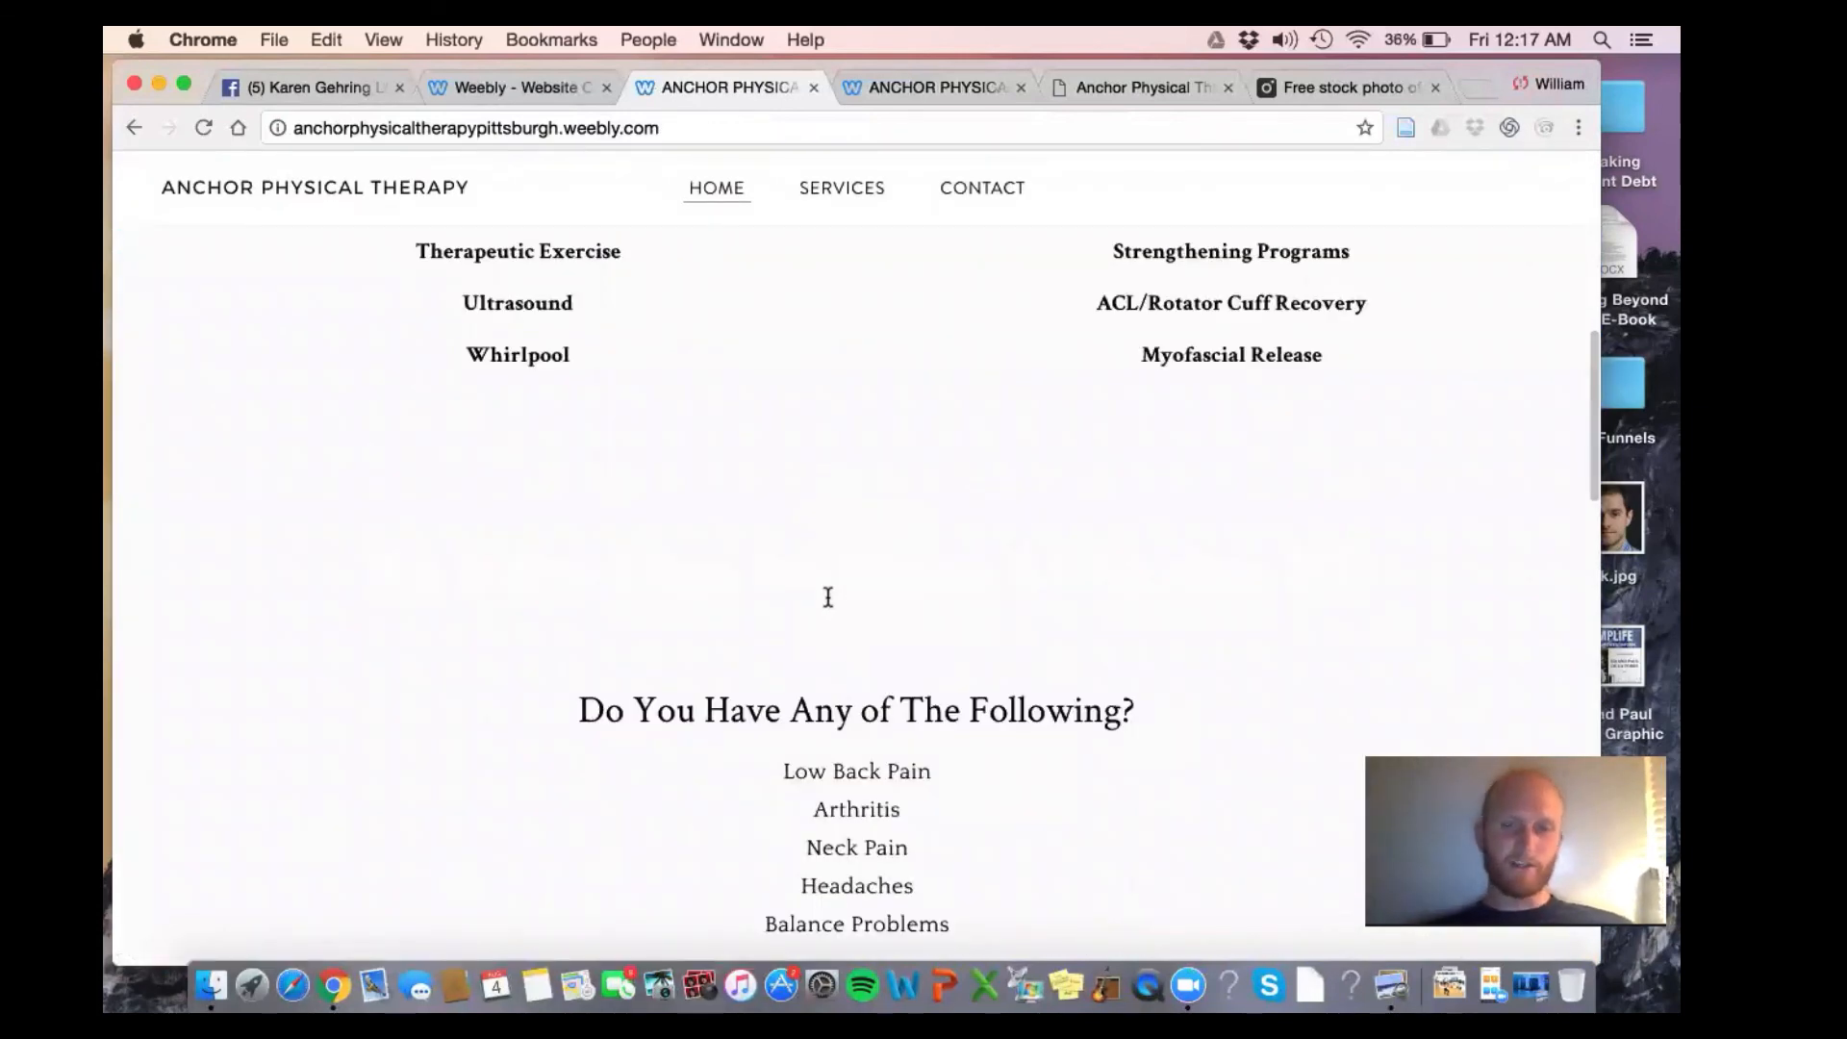
scroll(792, 554, "up", 3)
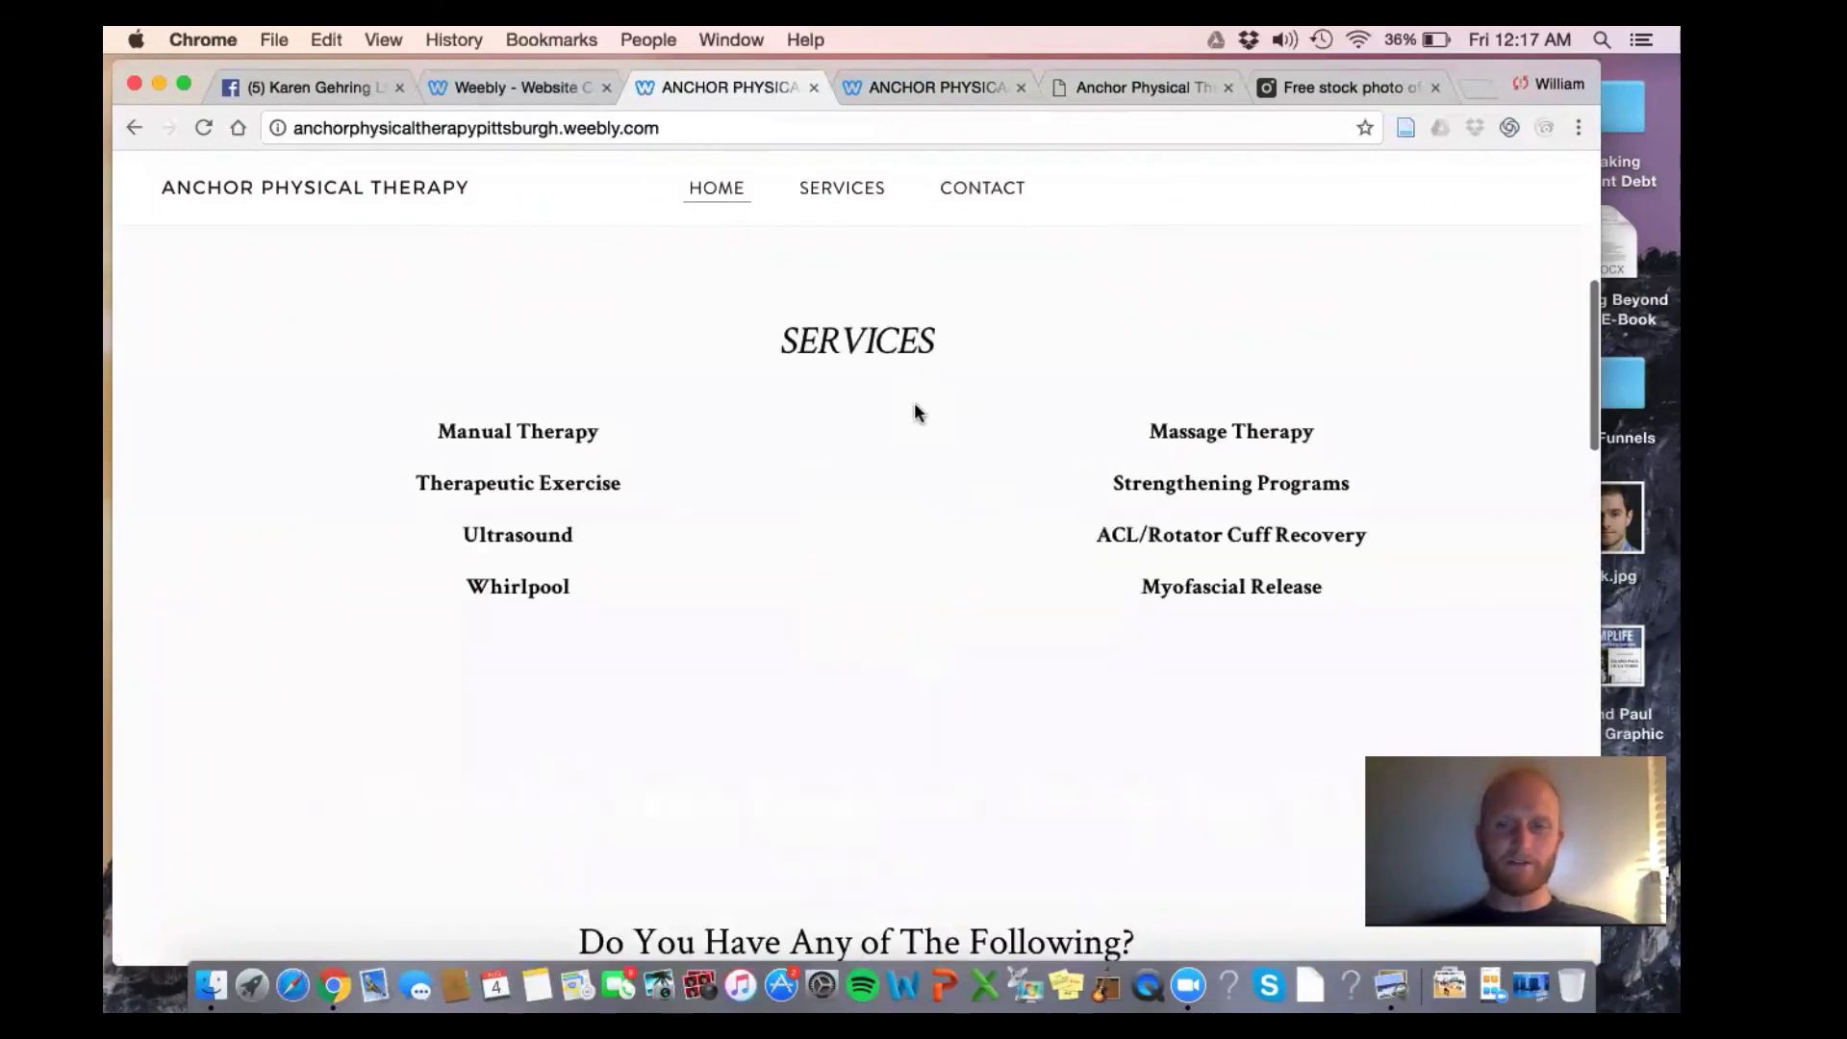
scroll(914, 409, "up", 3)
scroll(577, 486, "up", 2)
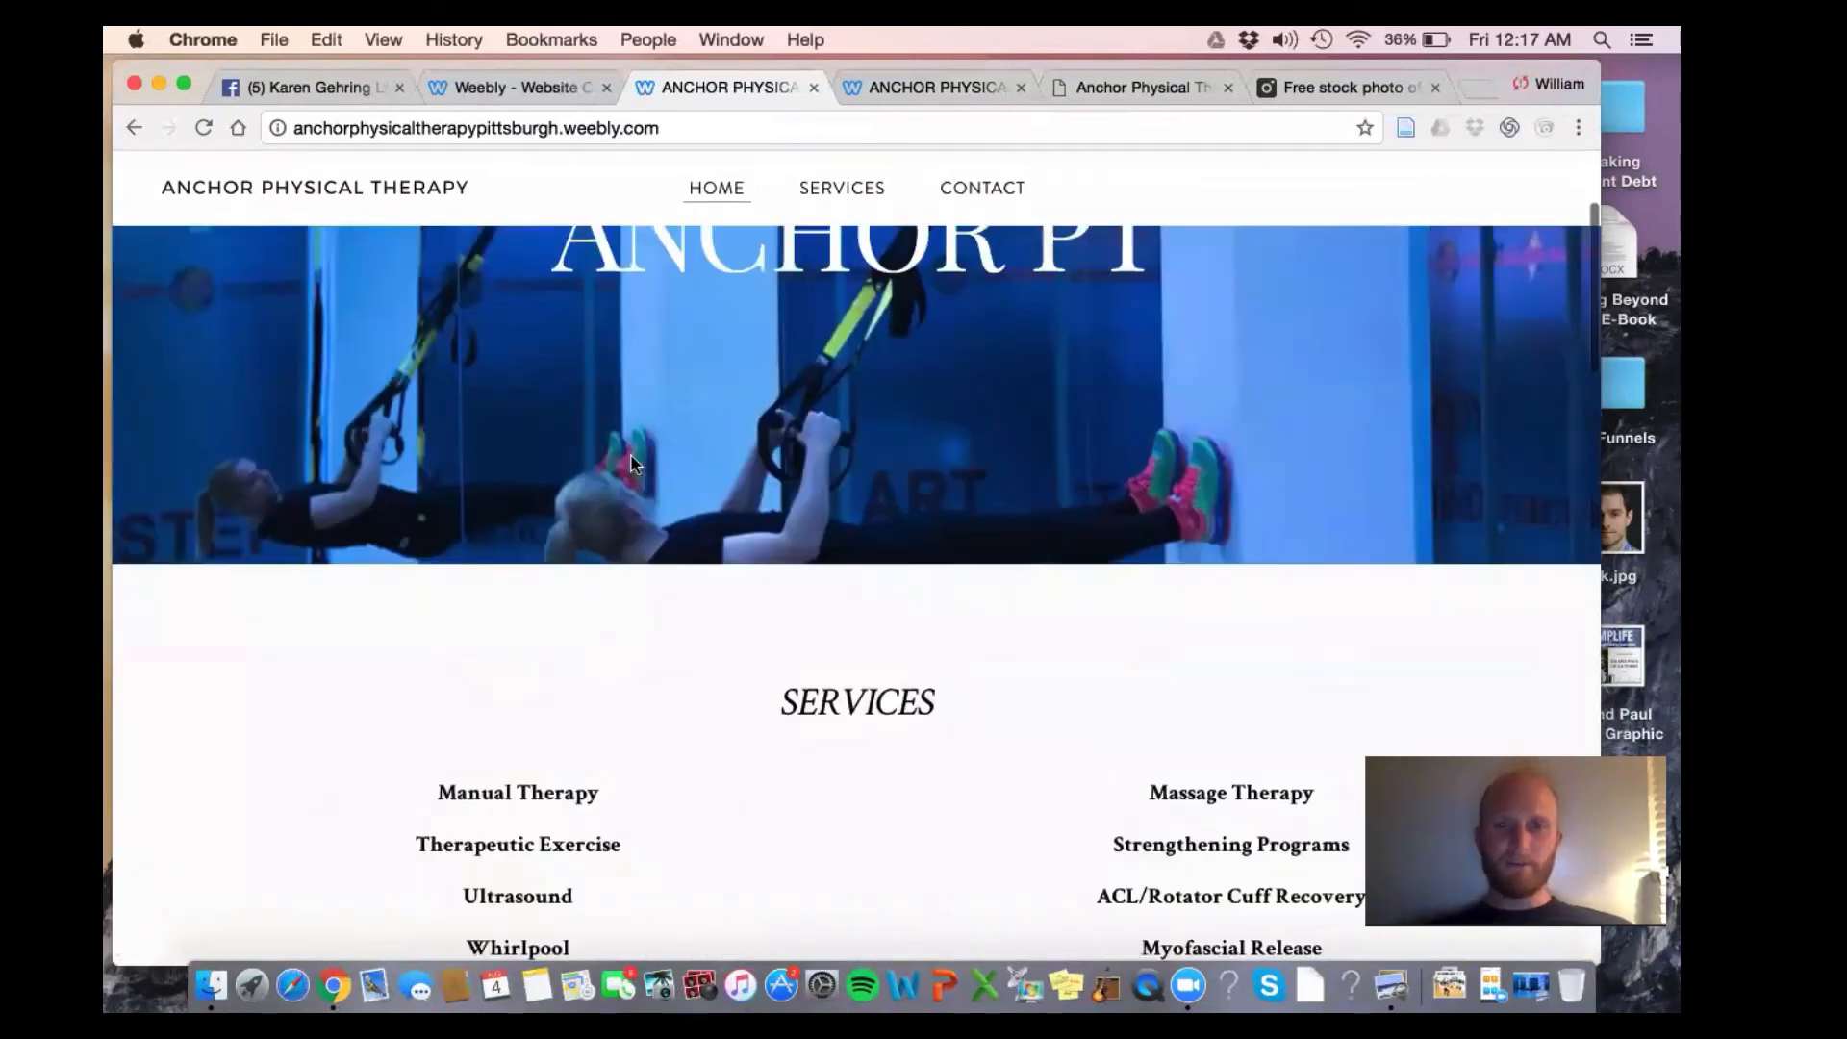
scroll(631, 463, "up", 1)
scroll(631, 462, "down", 10)
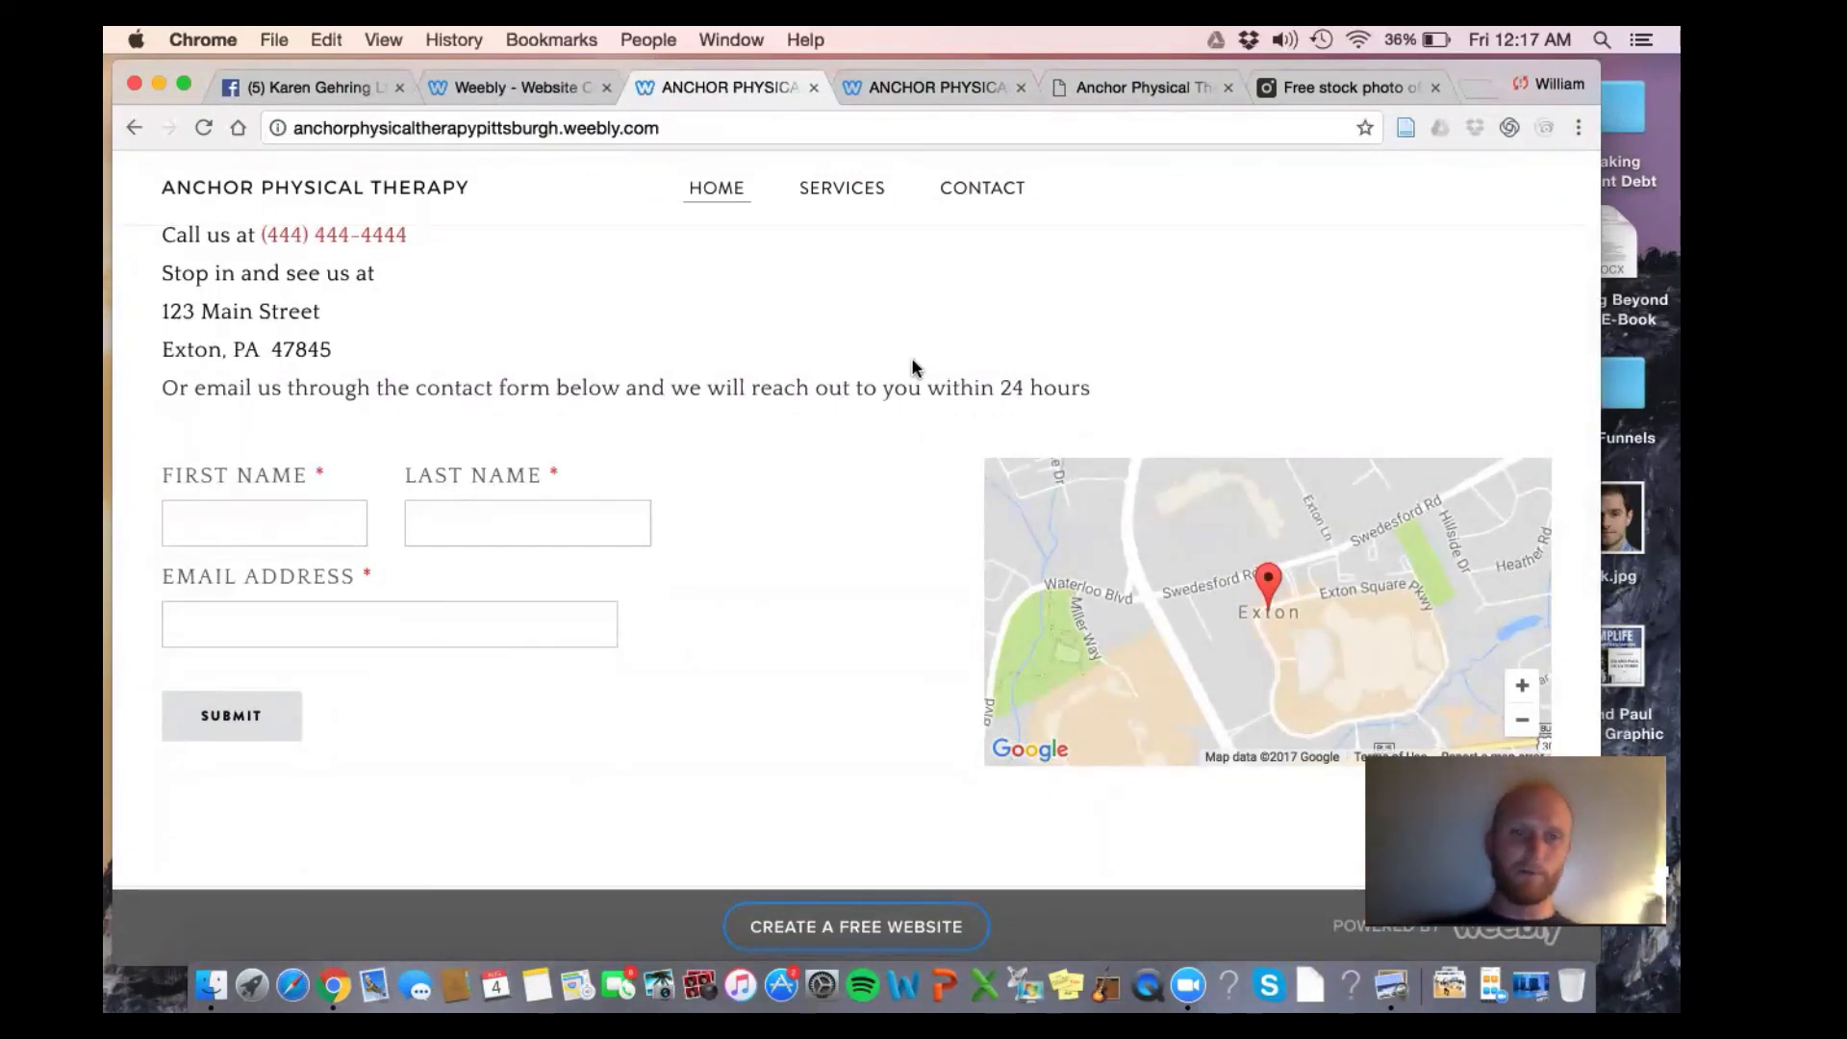
scroll(913, 371, "up", 5)
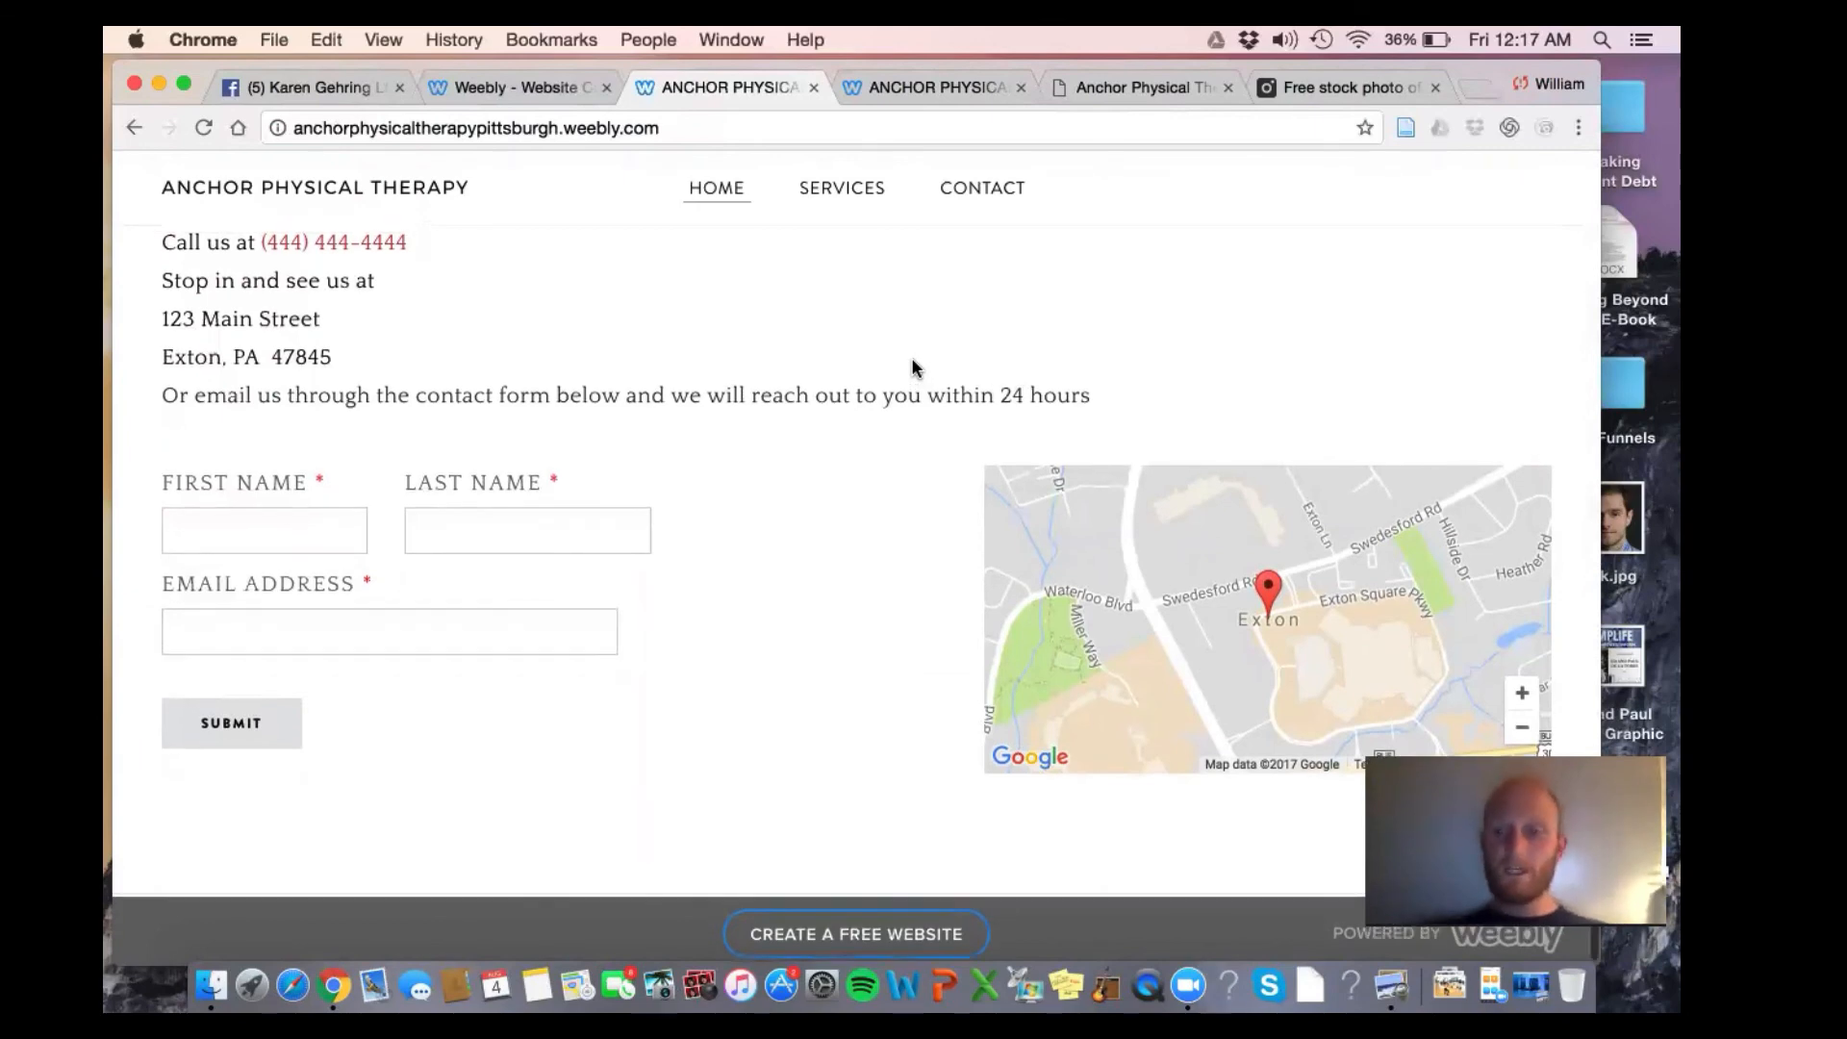
scroll(921, 449, "up", 10)
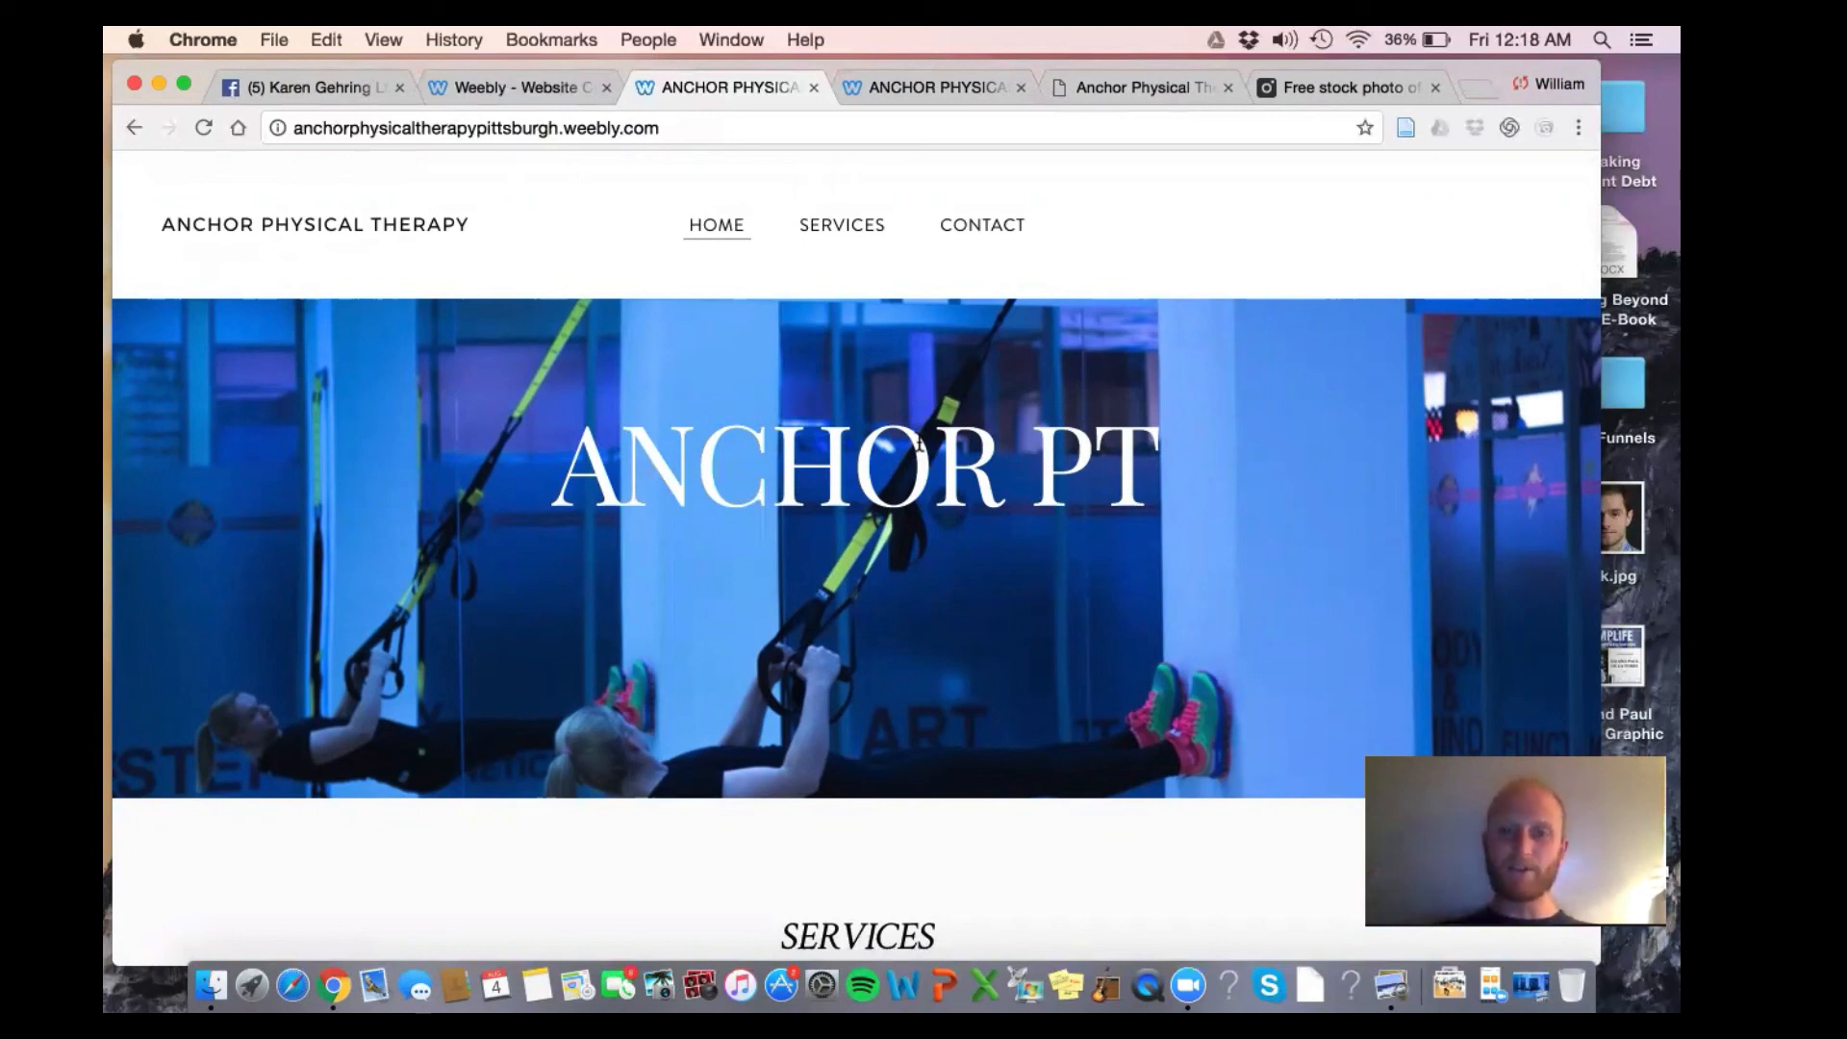
scroll(919, 443, "down", 5)
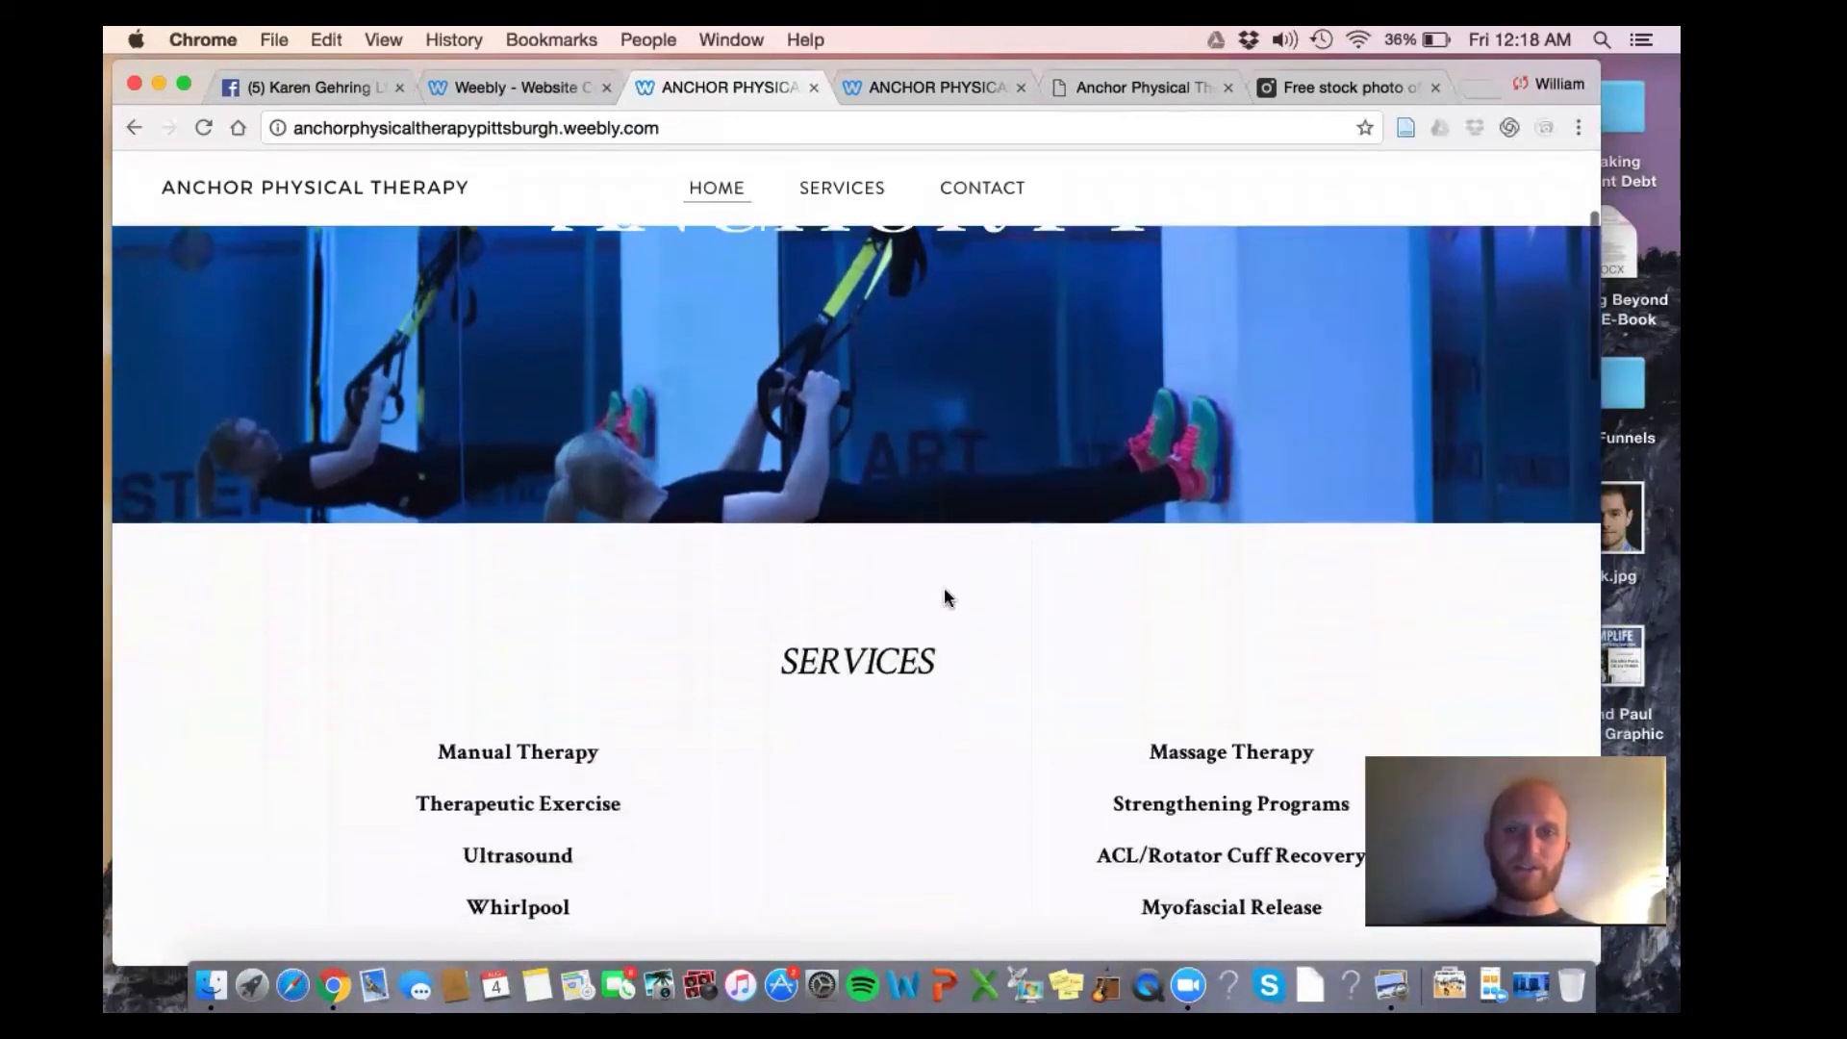
scroll(945, 597, "down", 8)
scroll(944, 590, "up", 2)
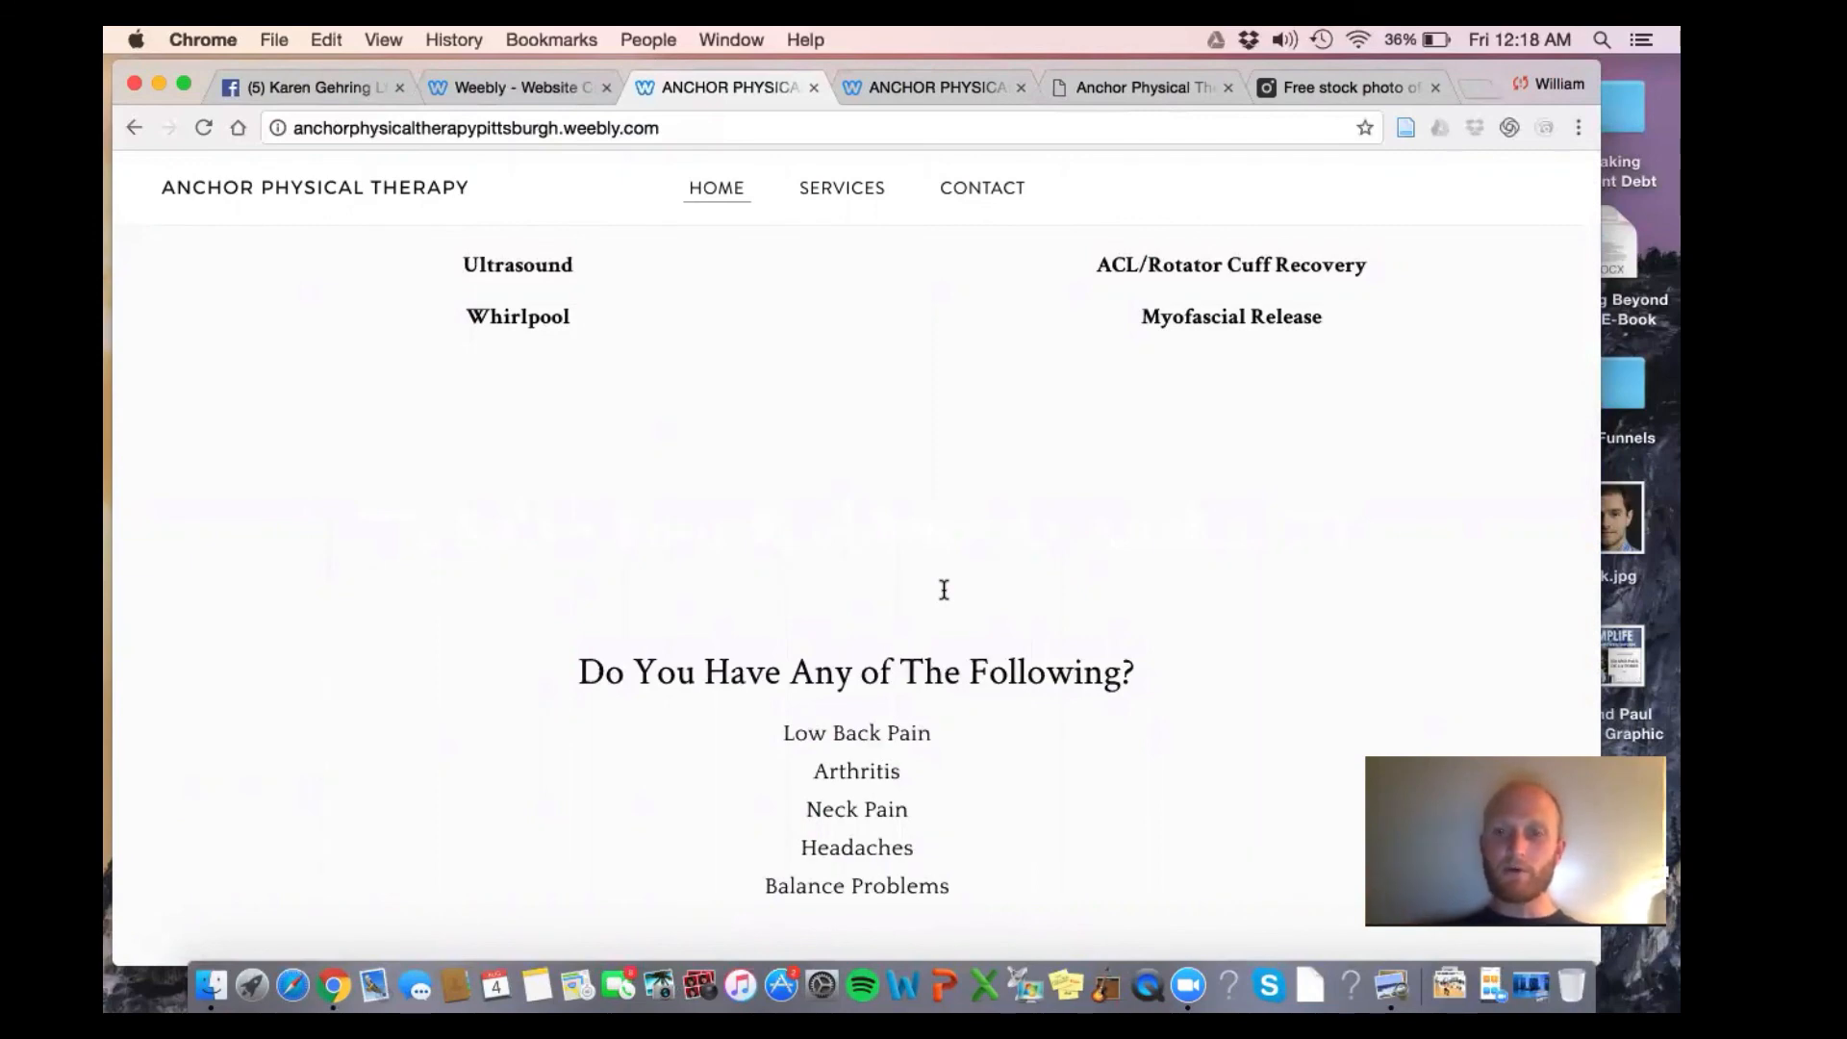
scroll(943, 590, "down", 10)
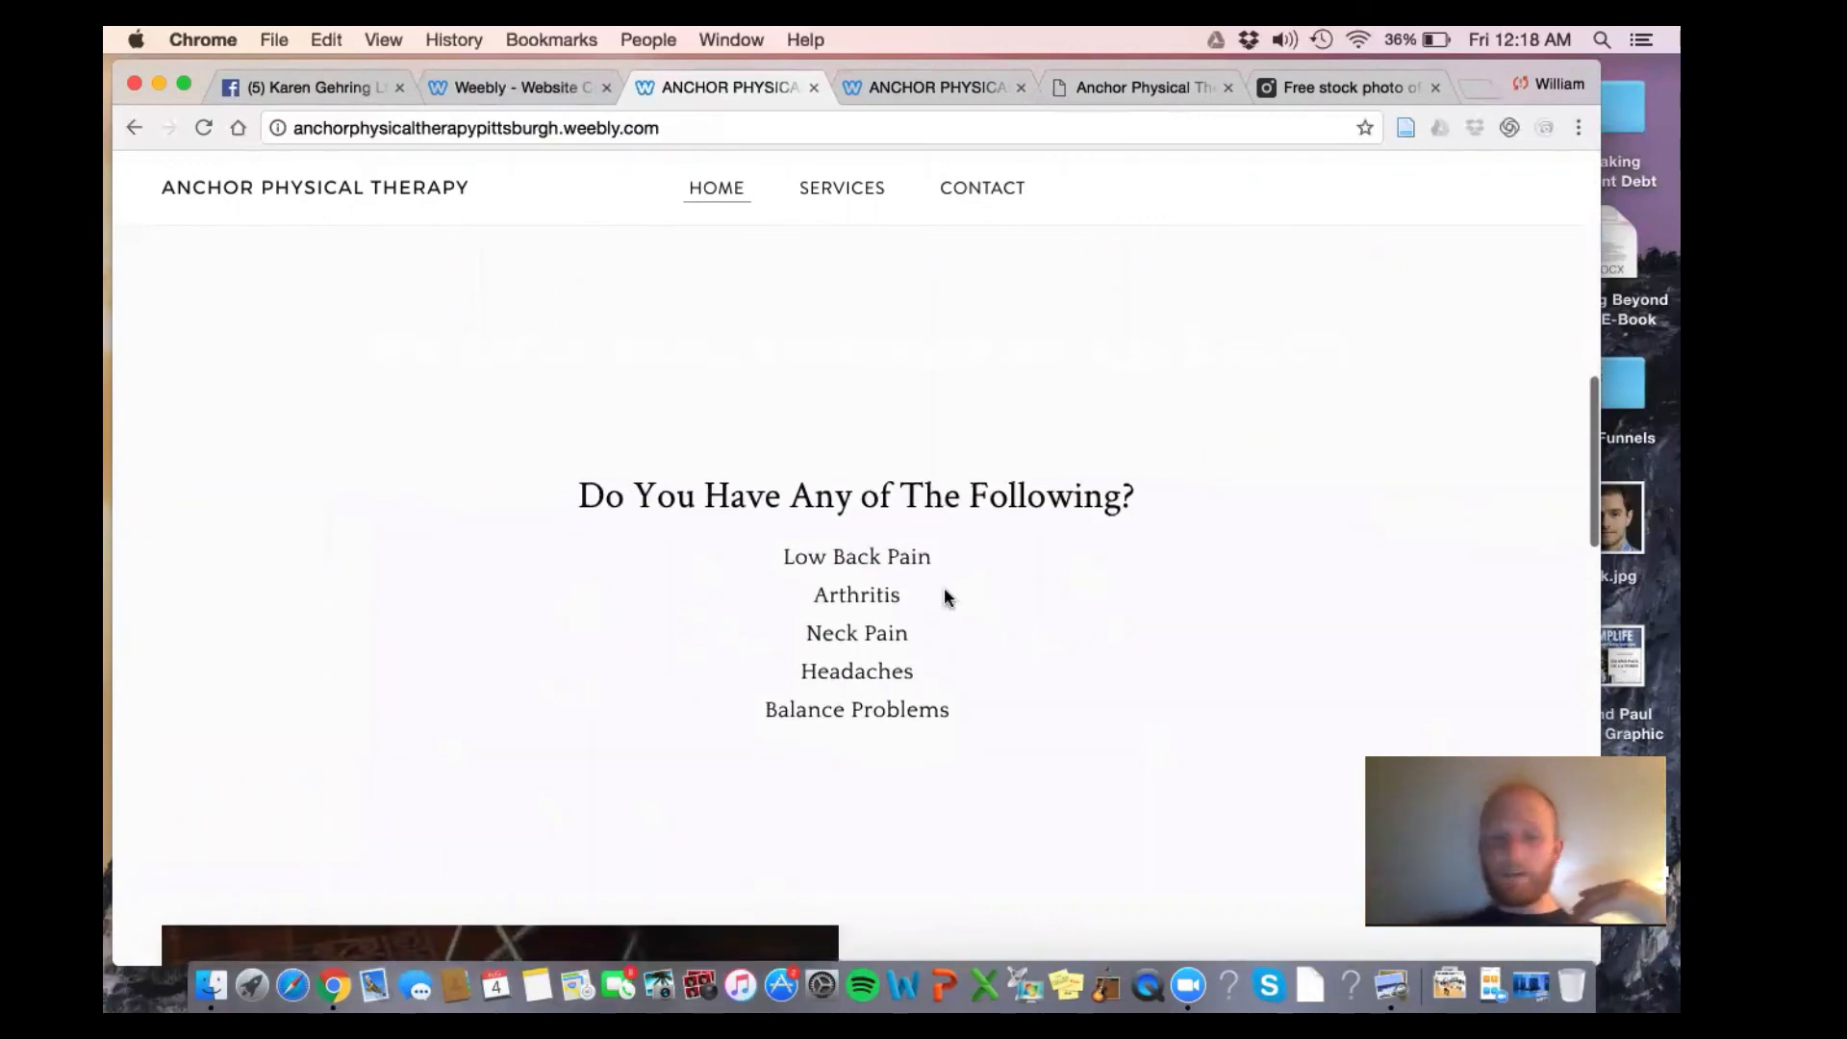
scroll(944, 597, "up", 7)
scroll(943, 596, "down", 3)
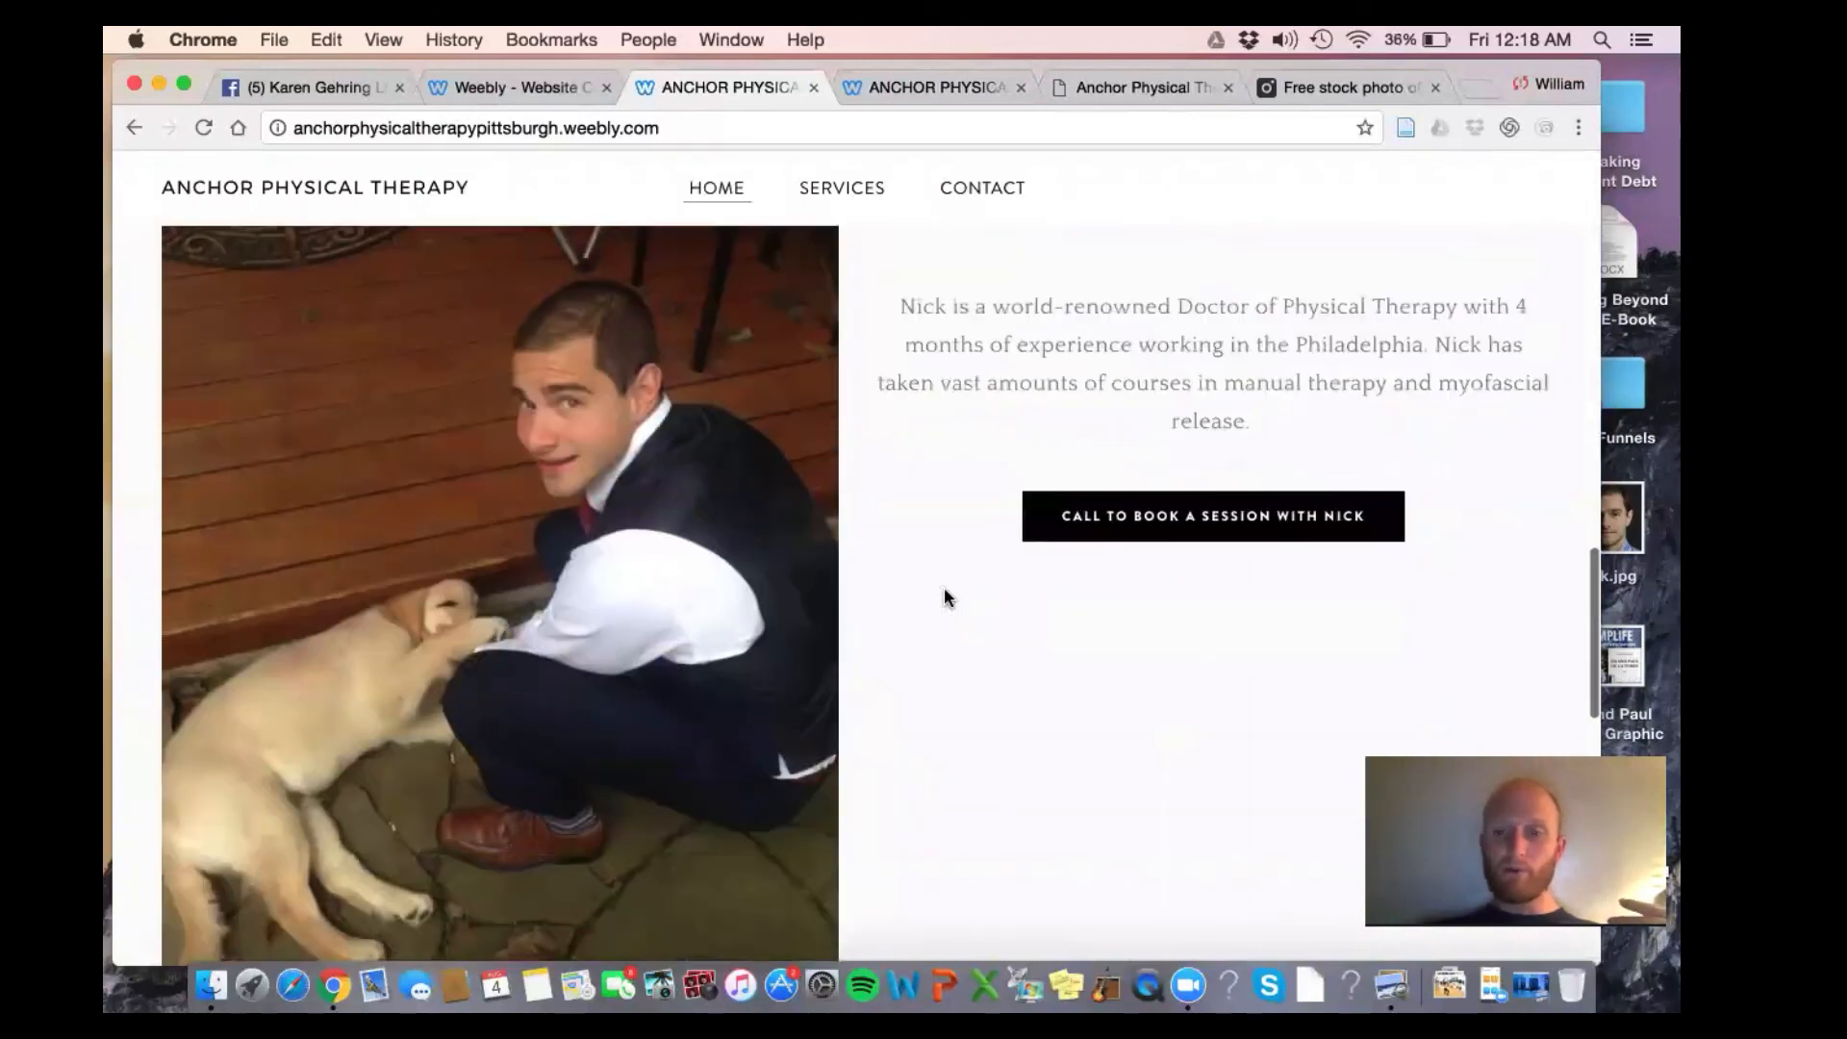
Test the 'Call to book a session with Nick' button, which opens the live Contact page
left_click(1138, 519)
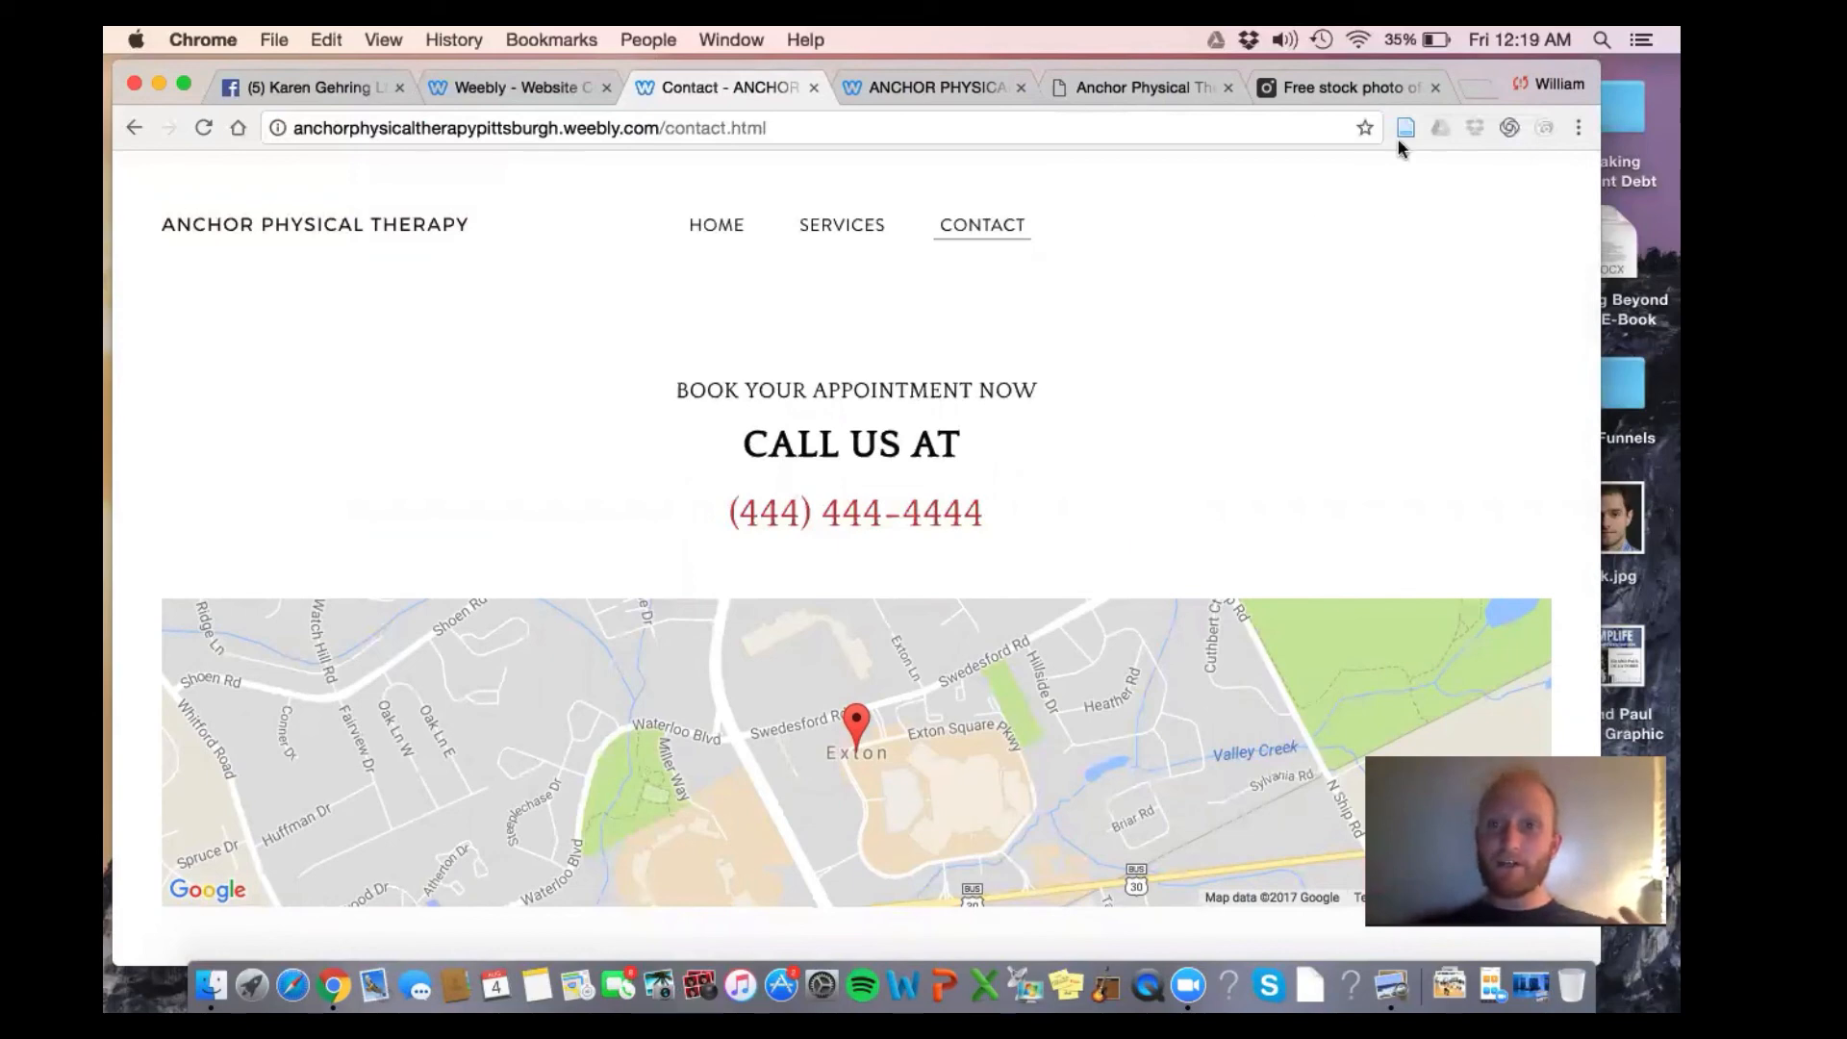
In the Pexels tab, load the massage therapist's website via the 'kare' address autocomplete
left_click(1364, 84)
left_click(1281, 121)
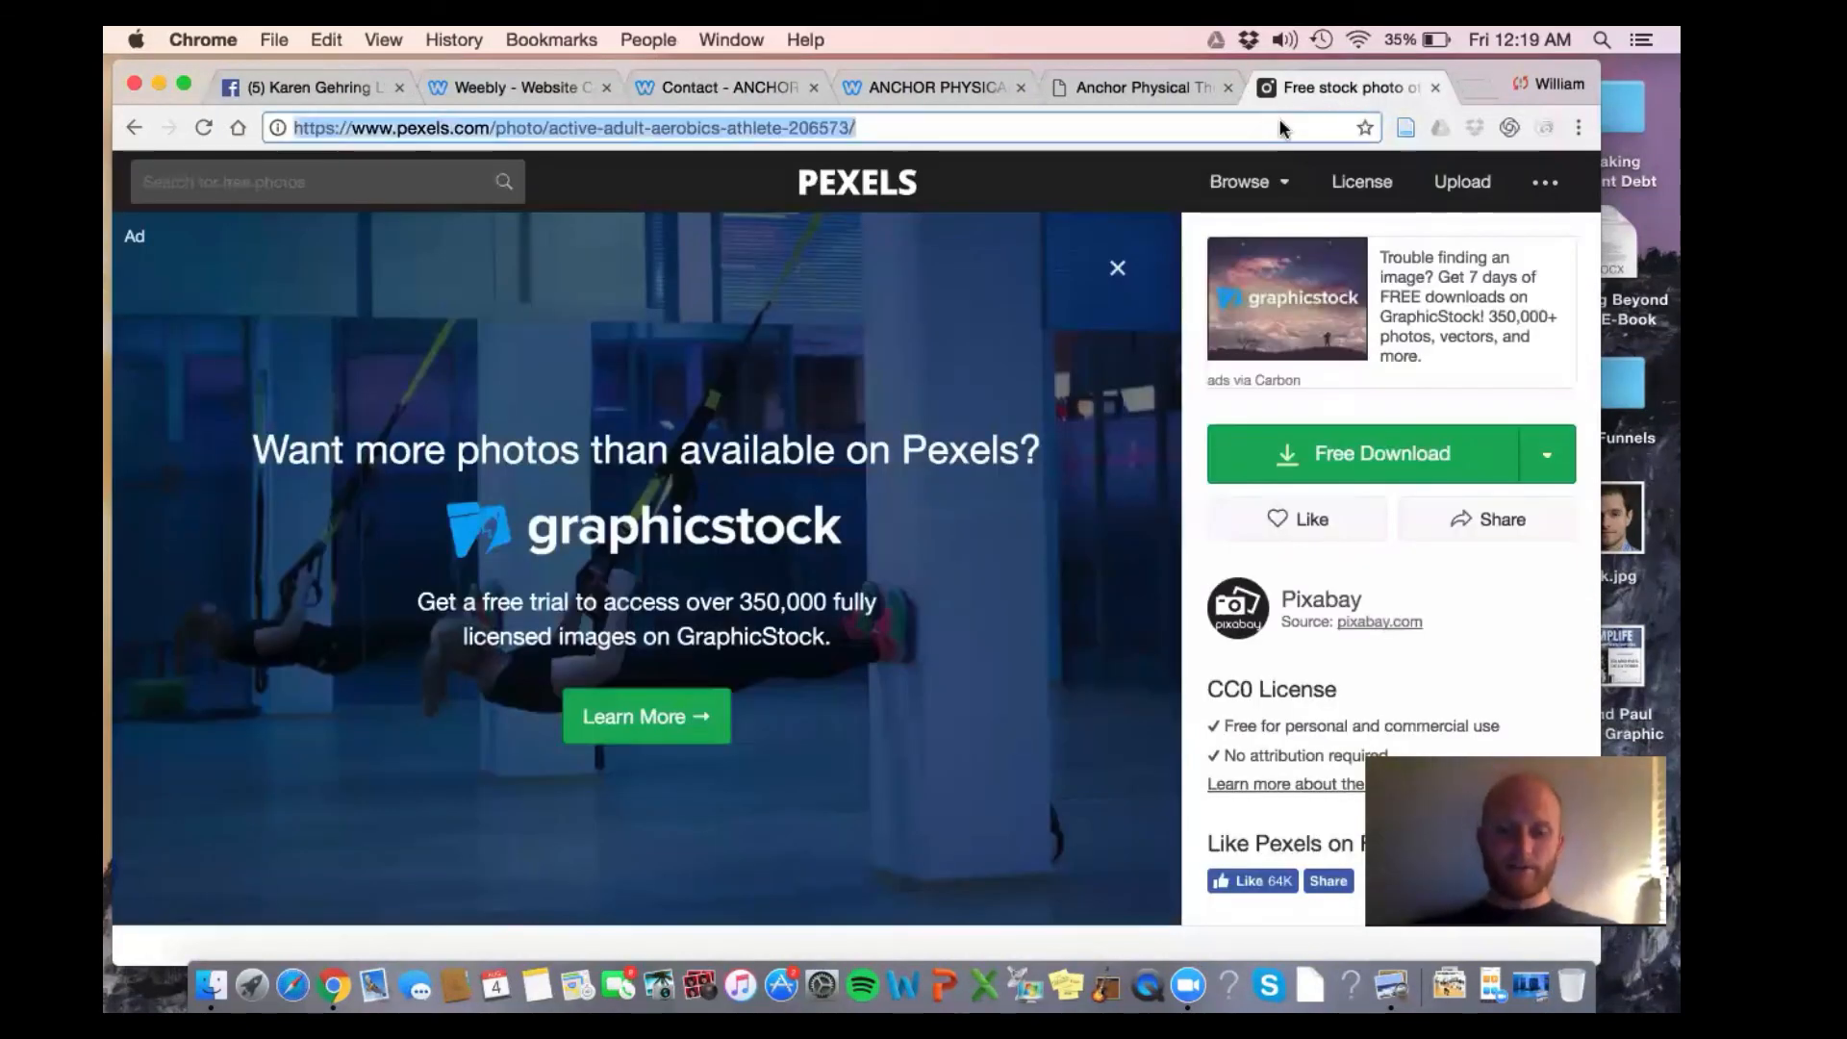
type("kare")
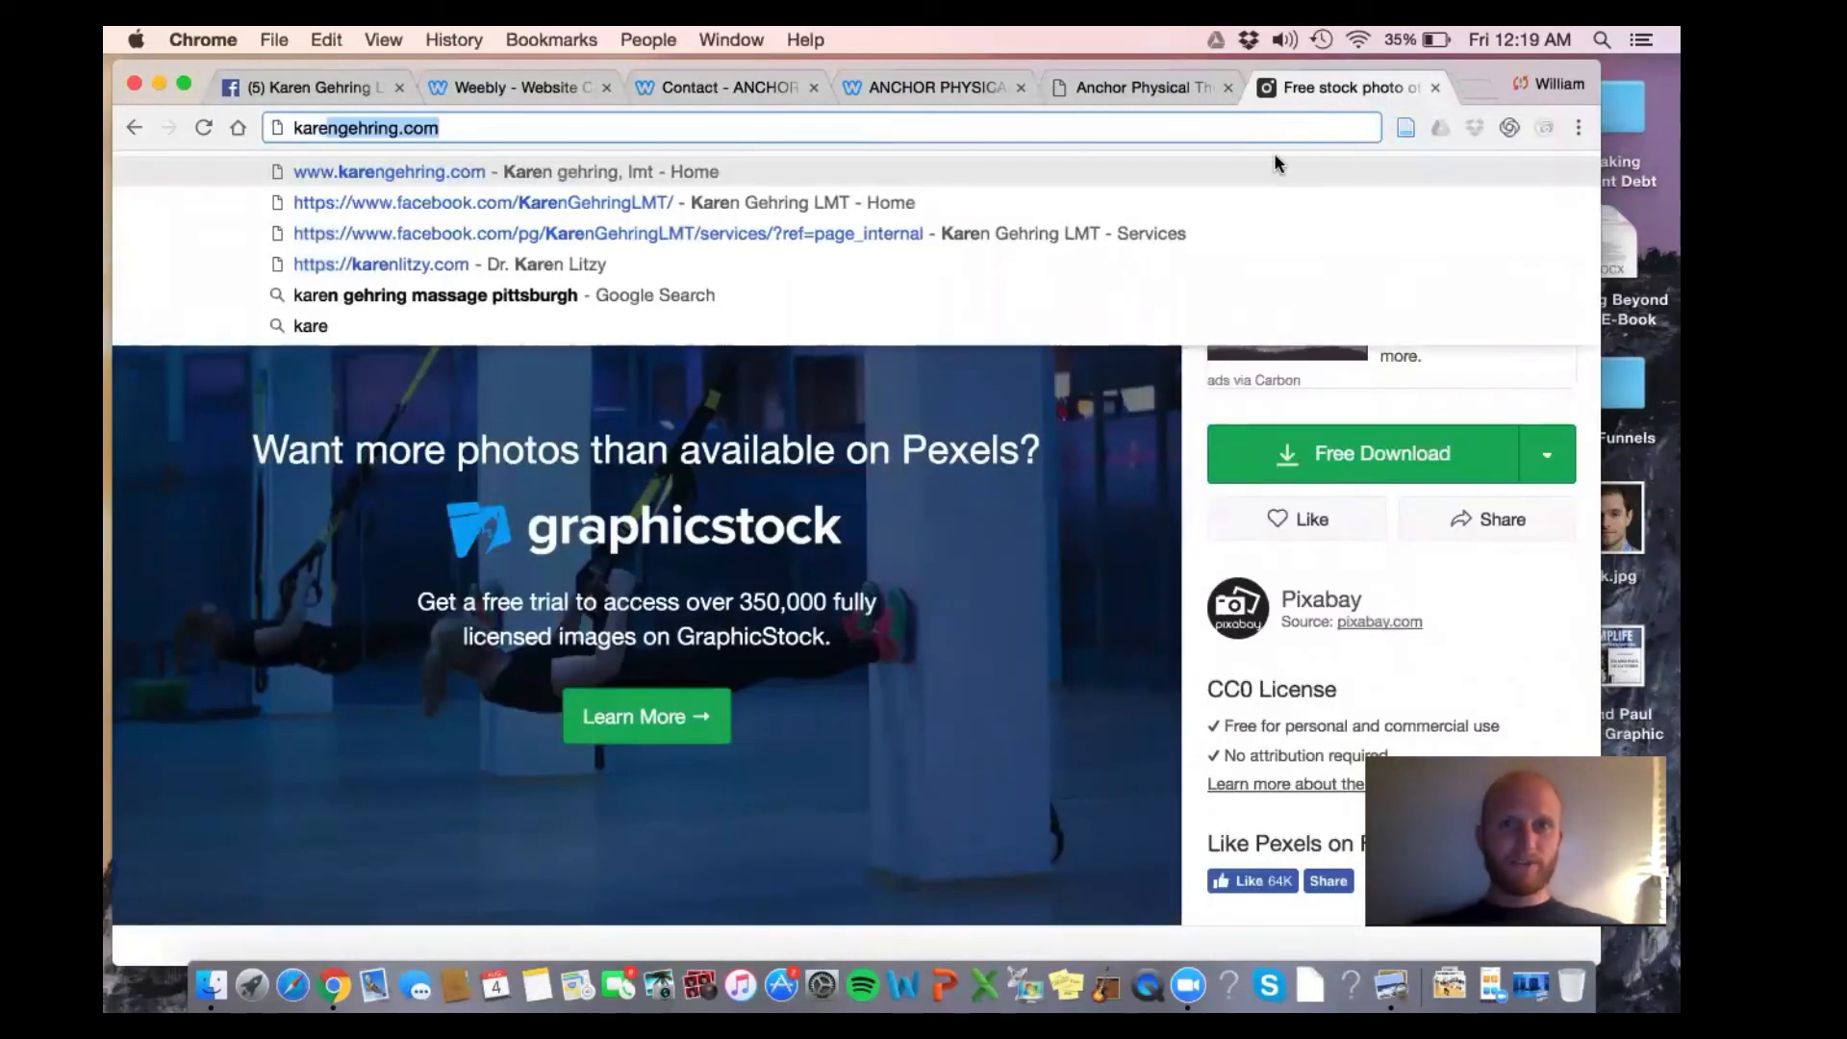
key("Return")
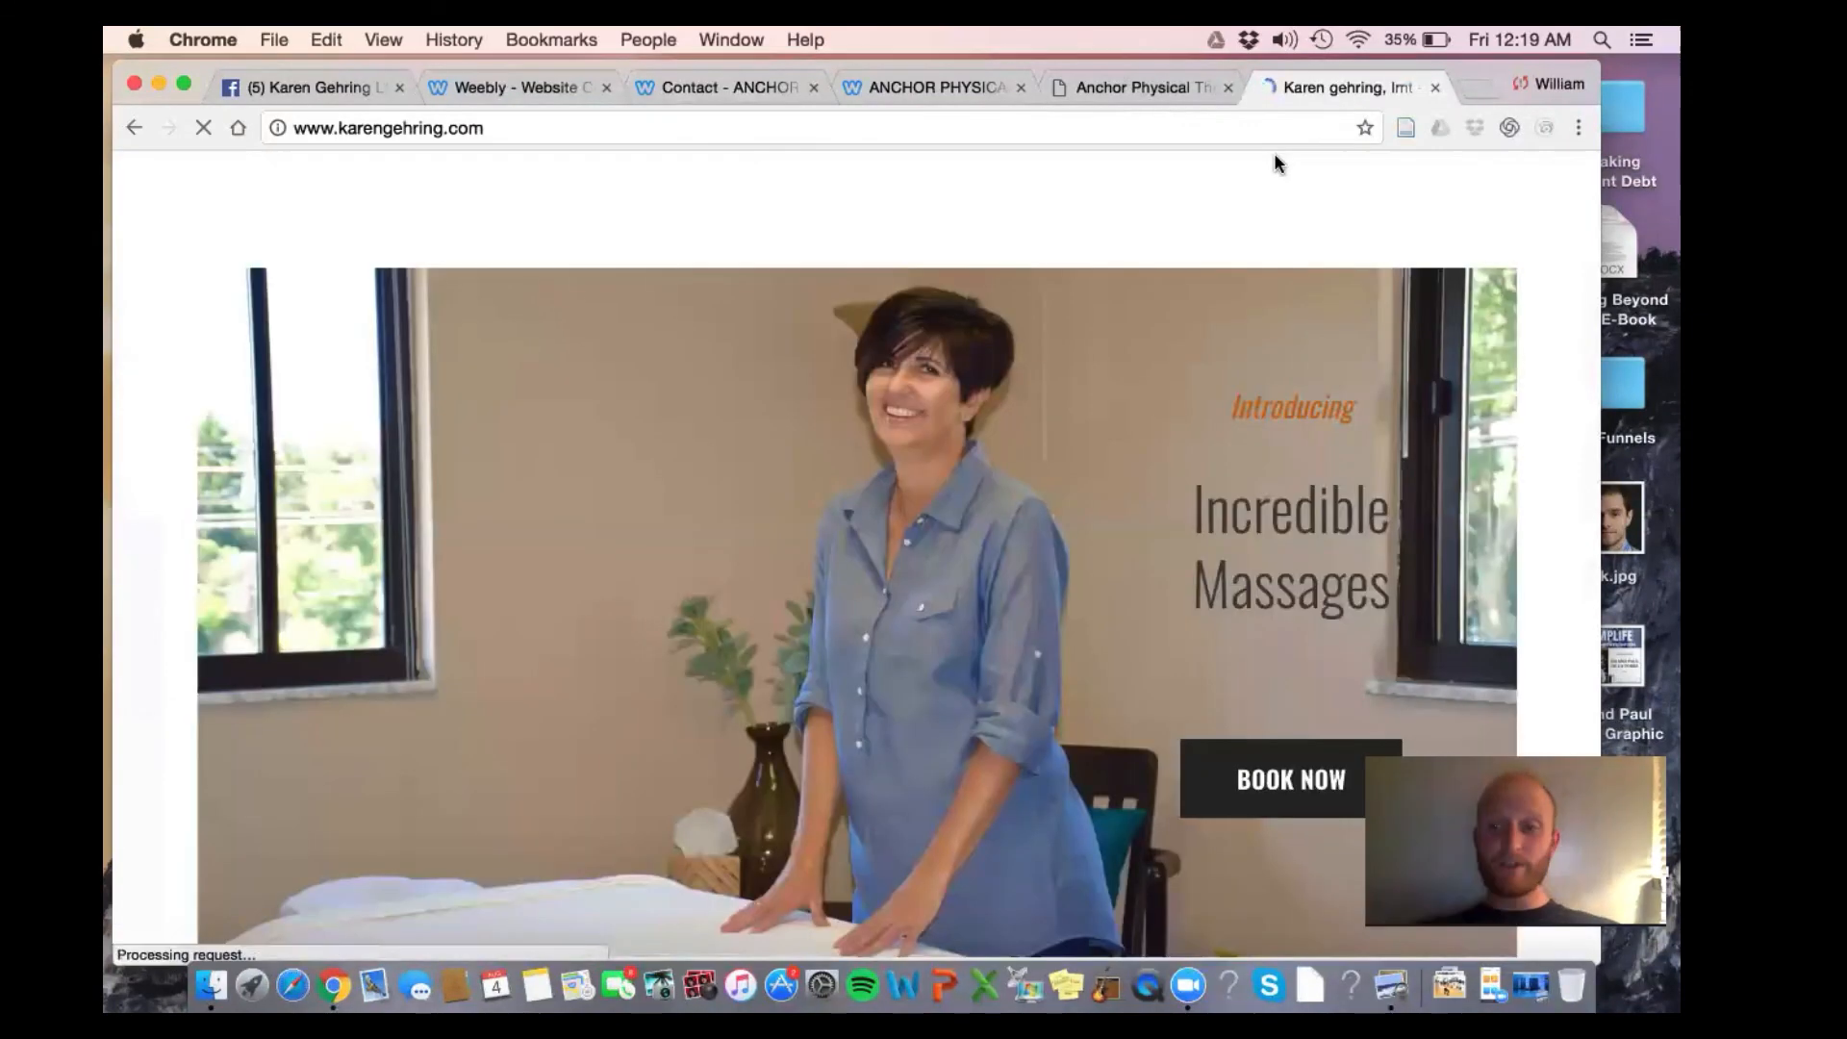
scroll(1135, 334, "down", 1)
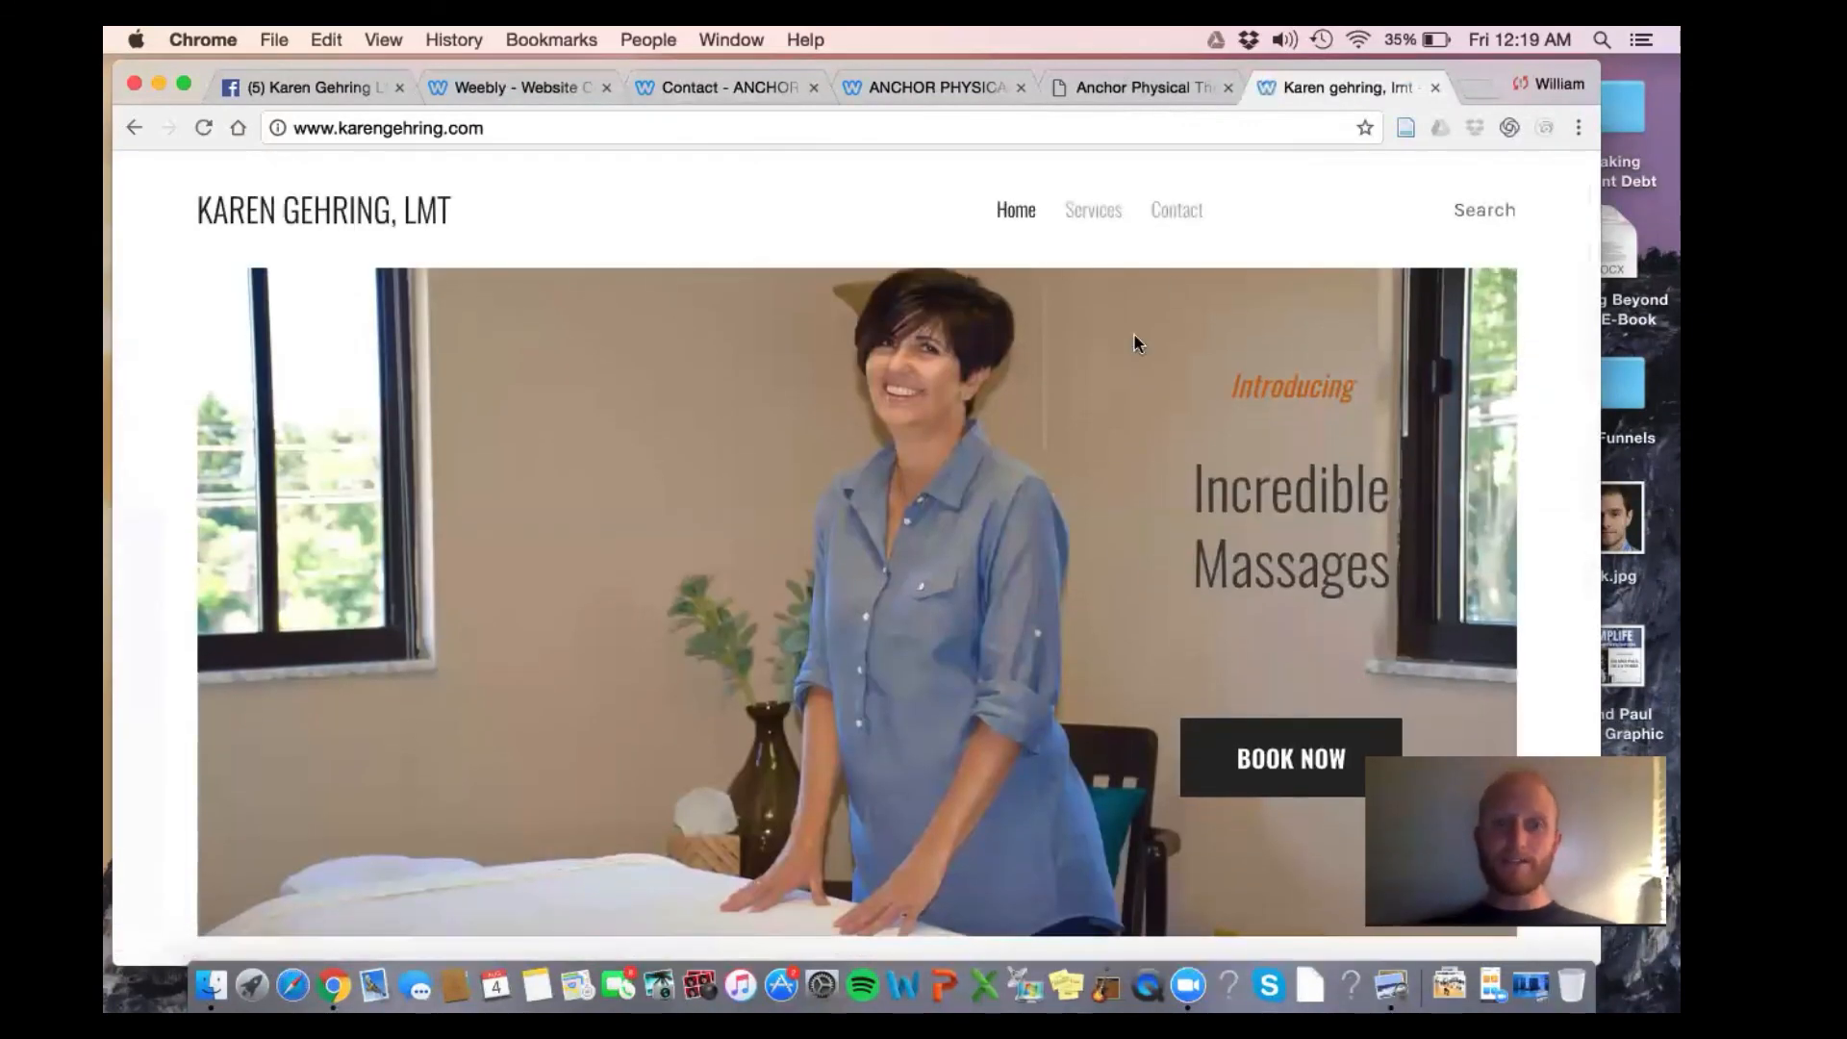